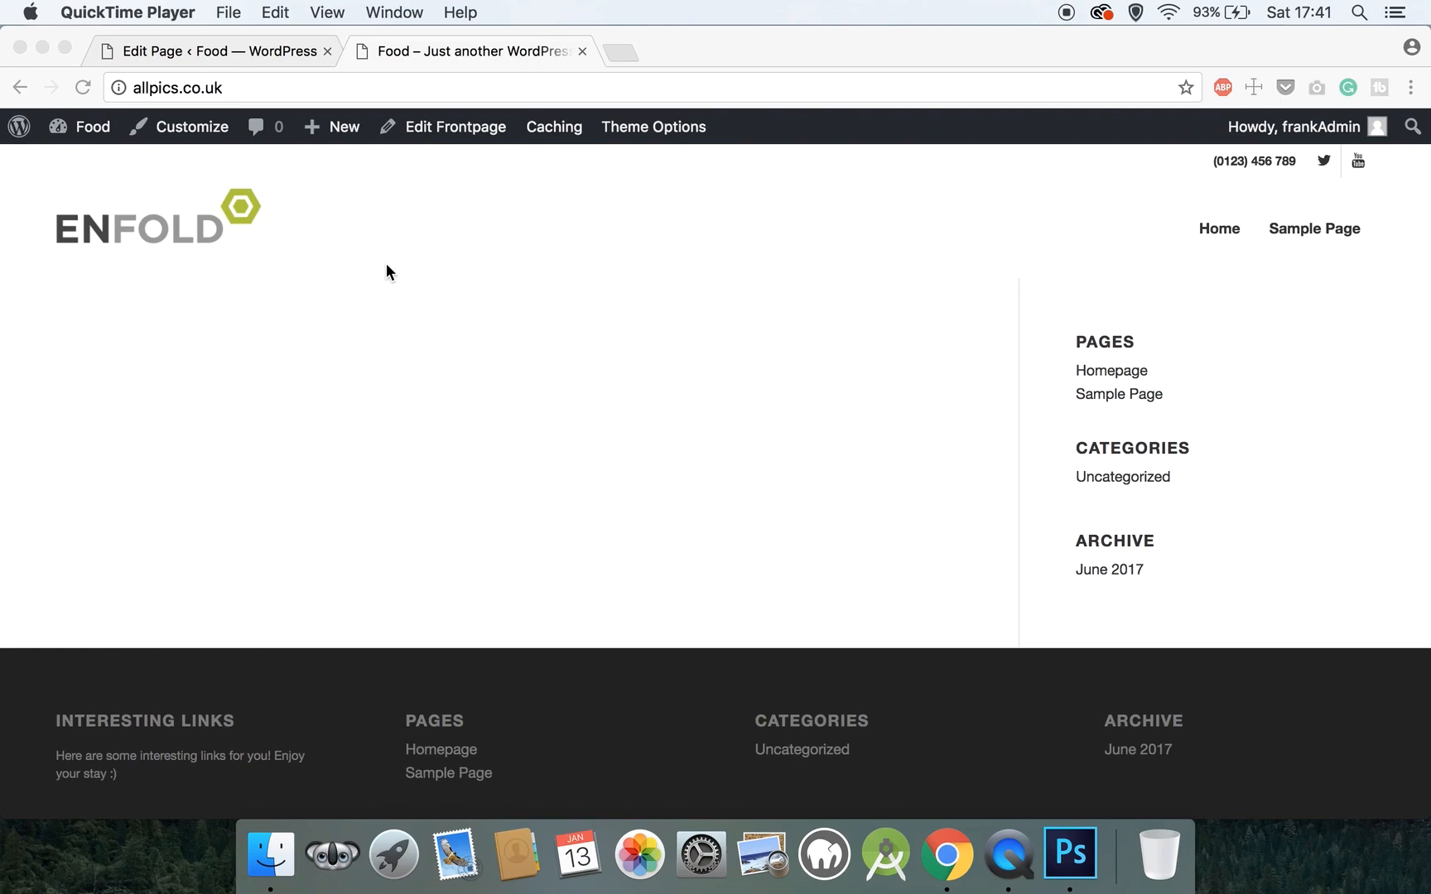
- Go from the live site's Food admin bar to the dashboard's All Pages list and open Homepage
{"action": "left_click", "coordinate": [87, 130]}
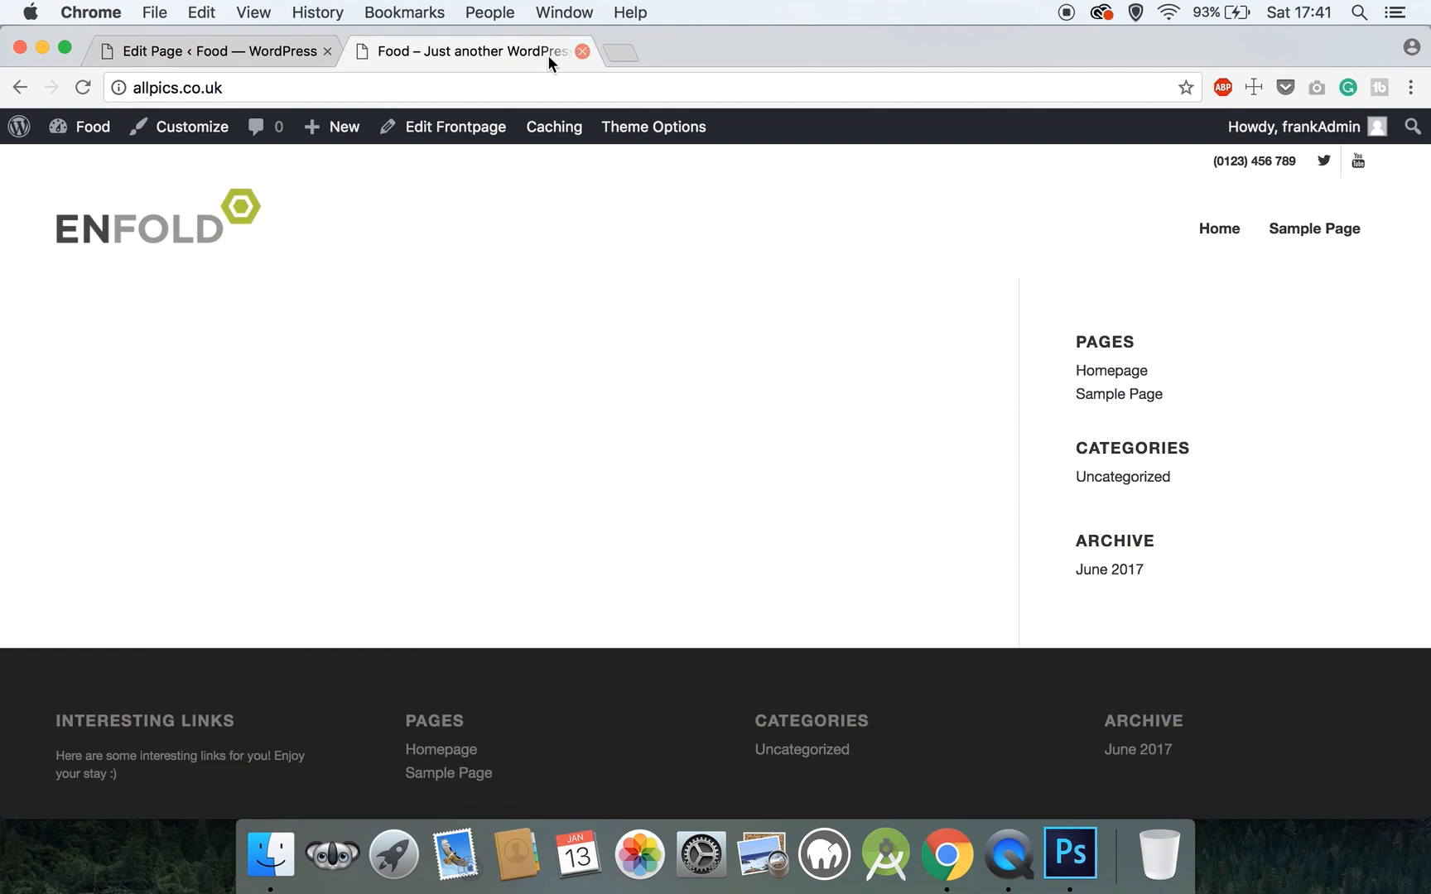
{"action": "left_click", "coordinate": [87, 164]}
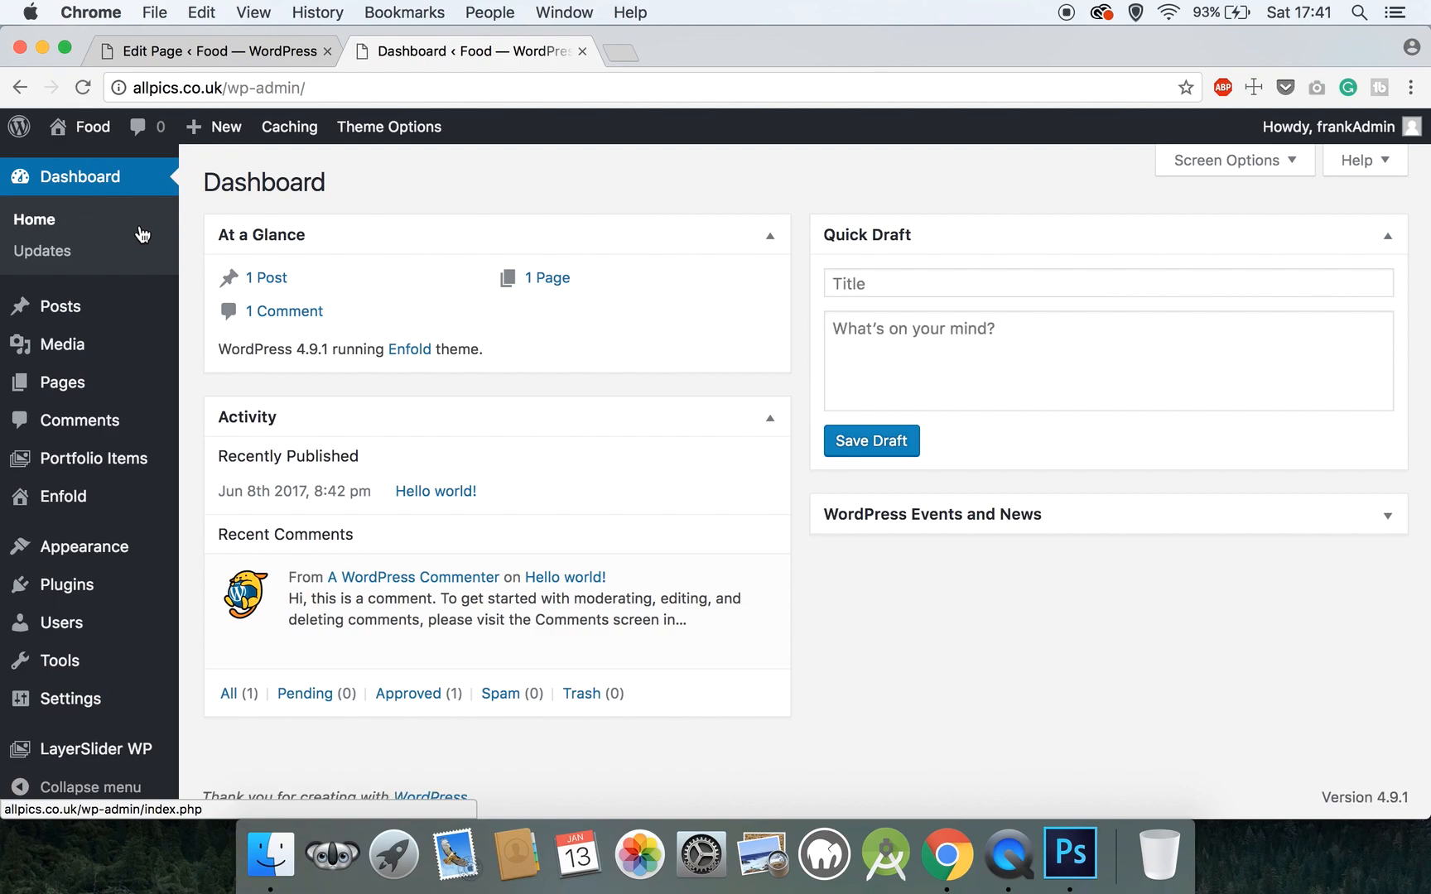
{"action": "mouse_move", "coordinate": [84, 394]}
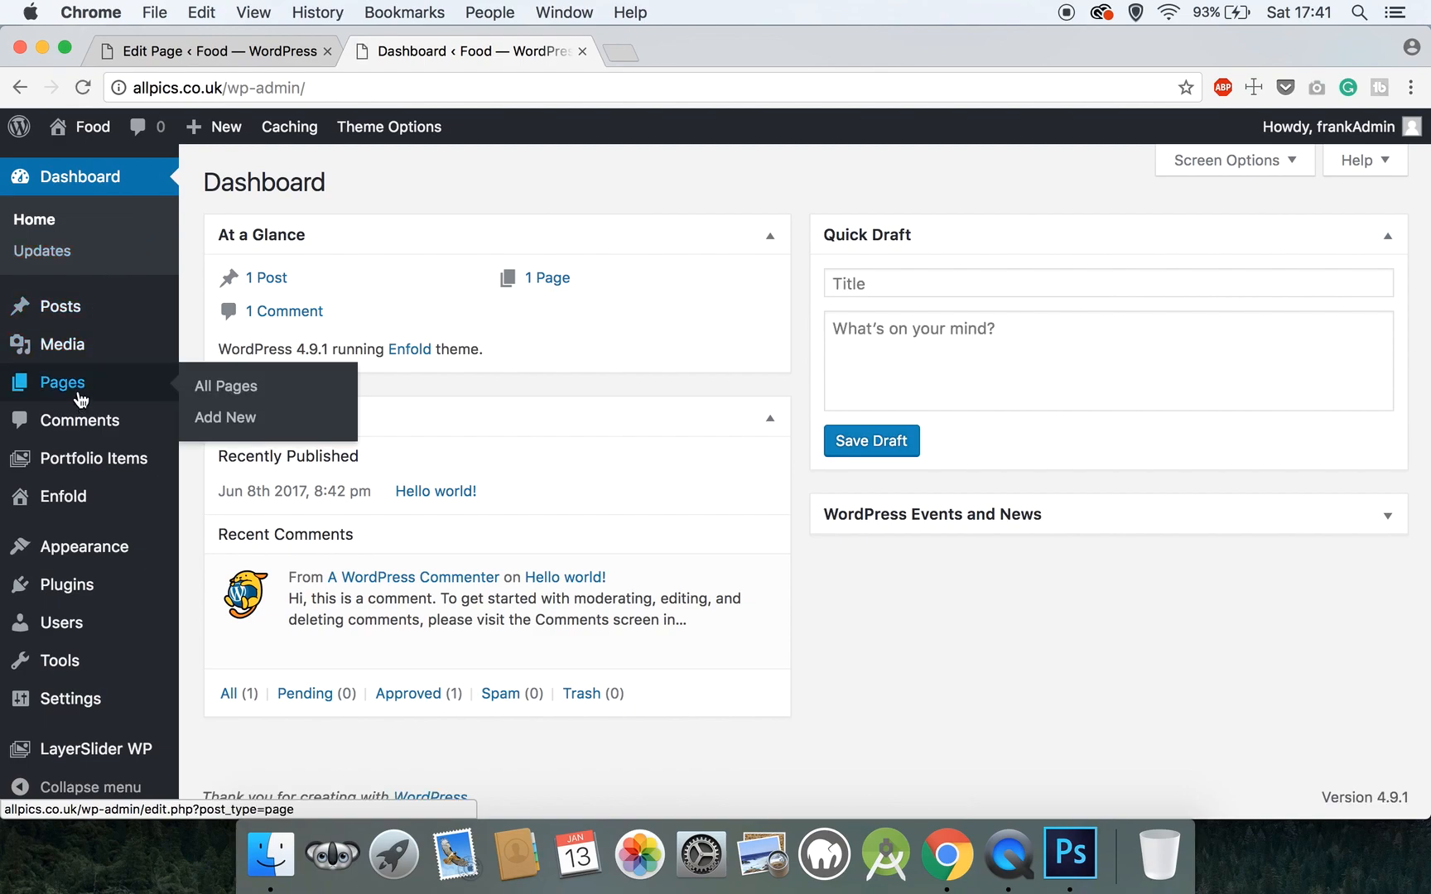
{"action": "left_click", "coordinate": [84, 394]}
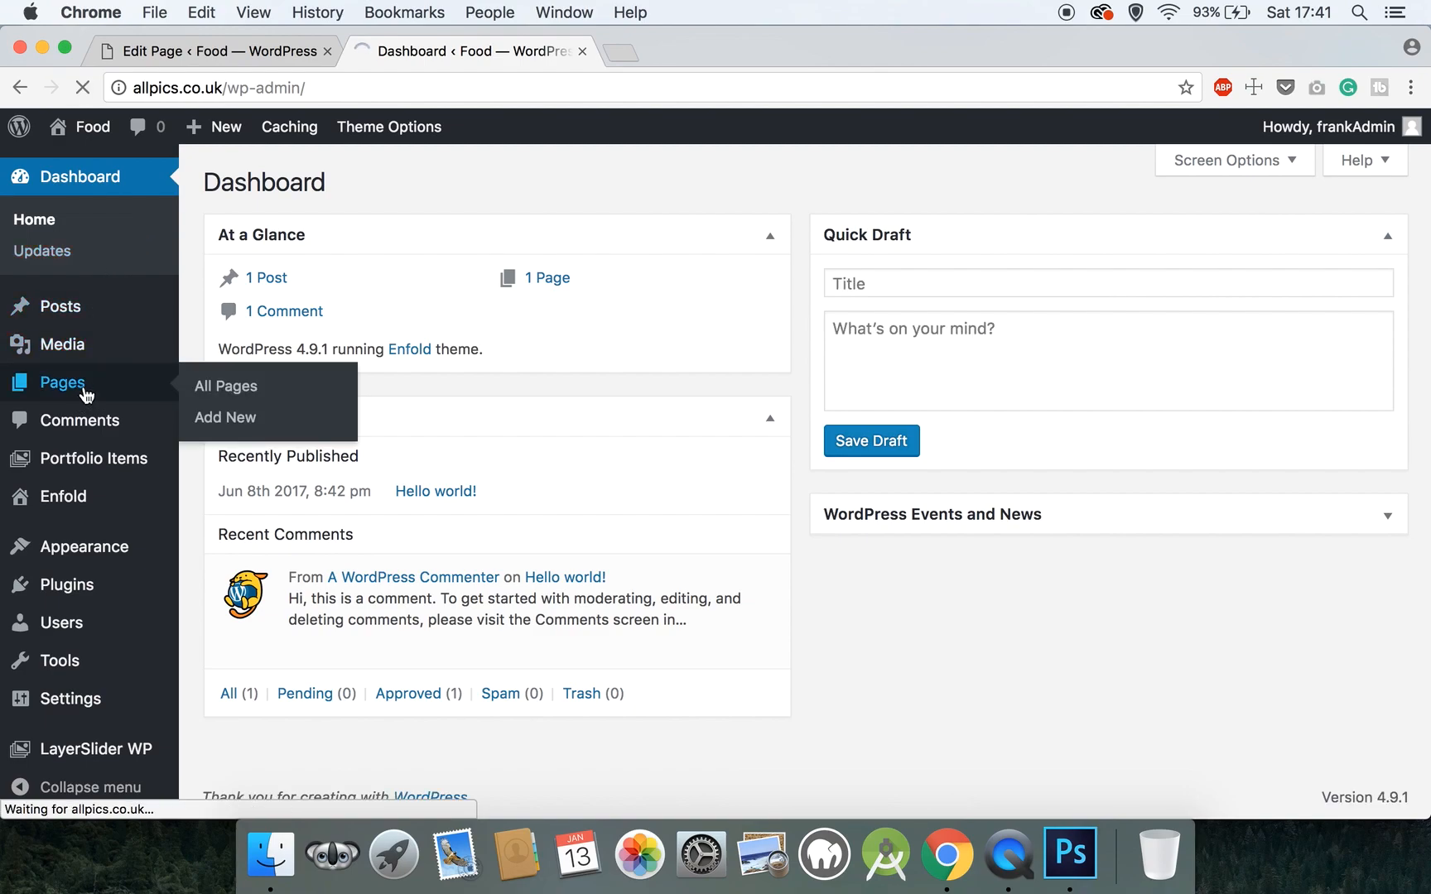
{"action": "left_click", "coordinate": [284, 344]}
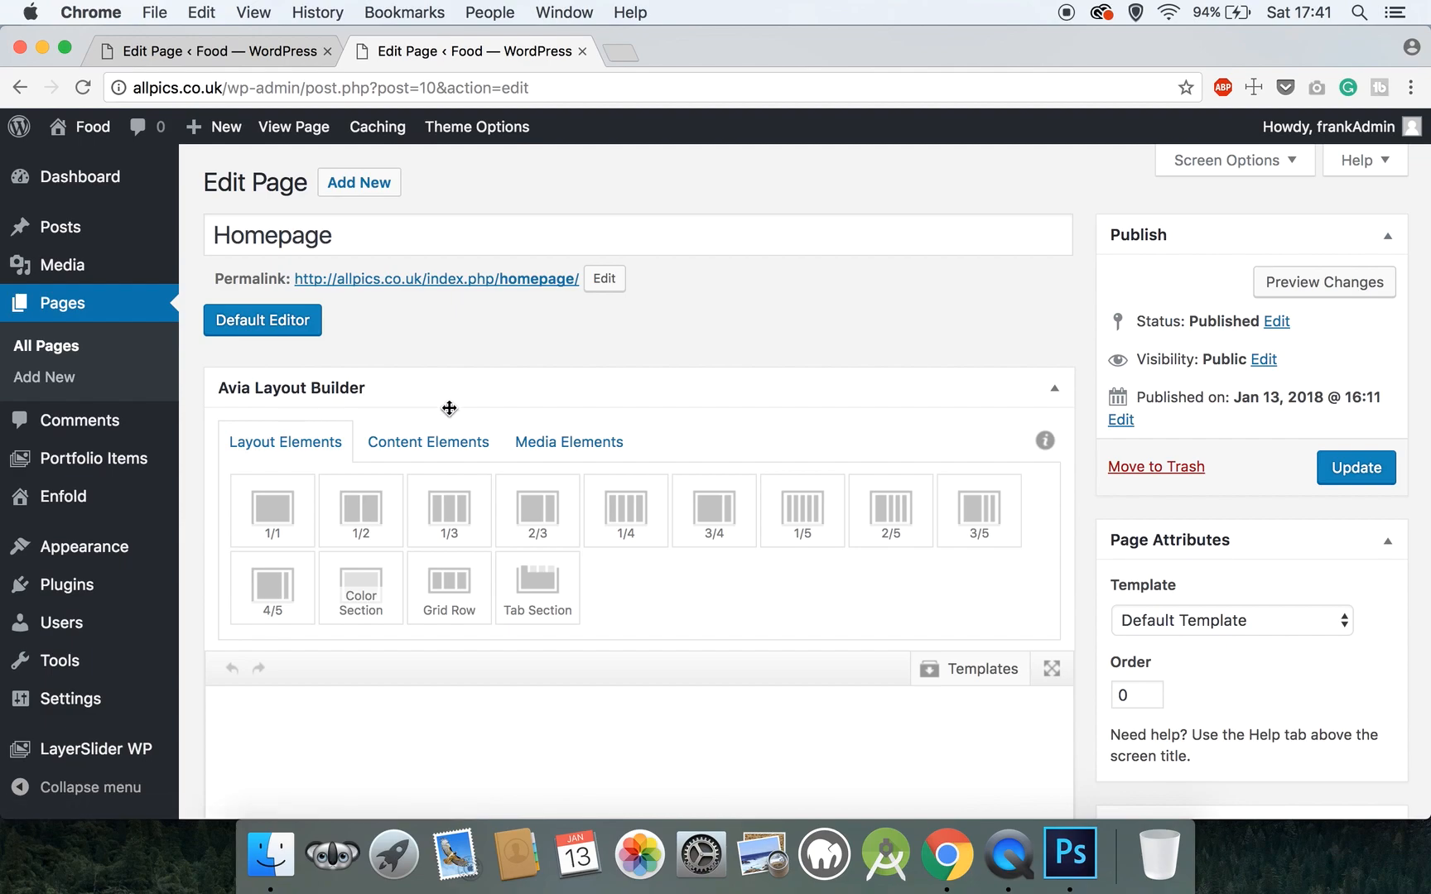
{"action": "scroll", "coordinate": [448, 408], "scroll_direction": "down", "scroll_amount": 4}
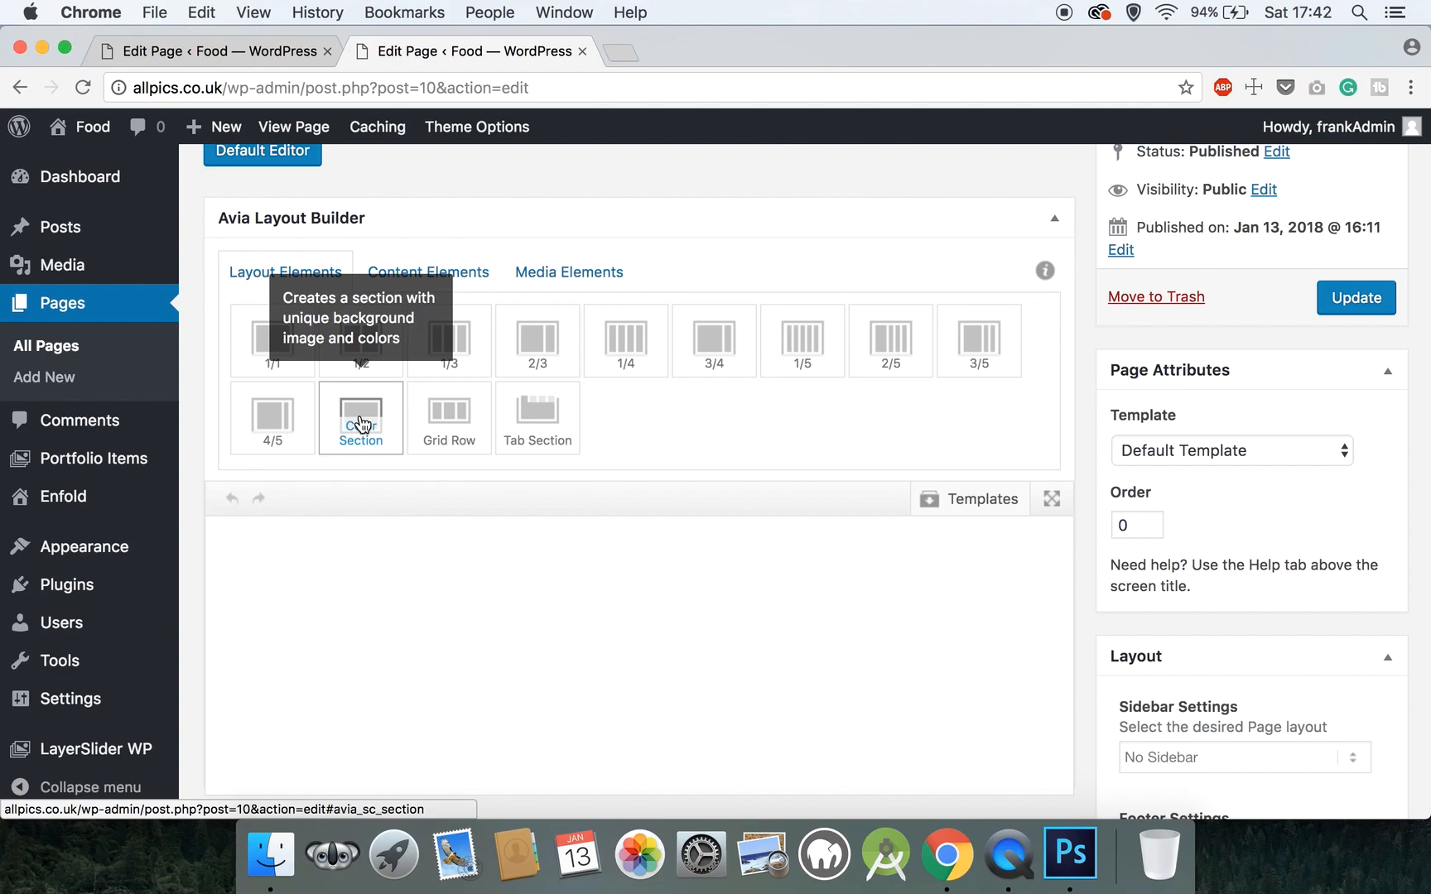
{"action": "left_click", "coordinate": [451, 282]}
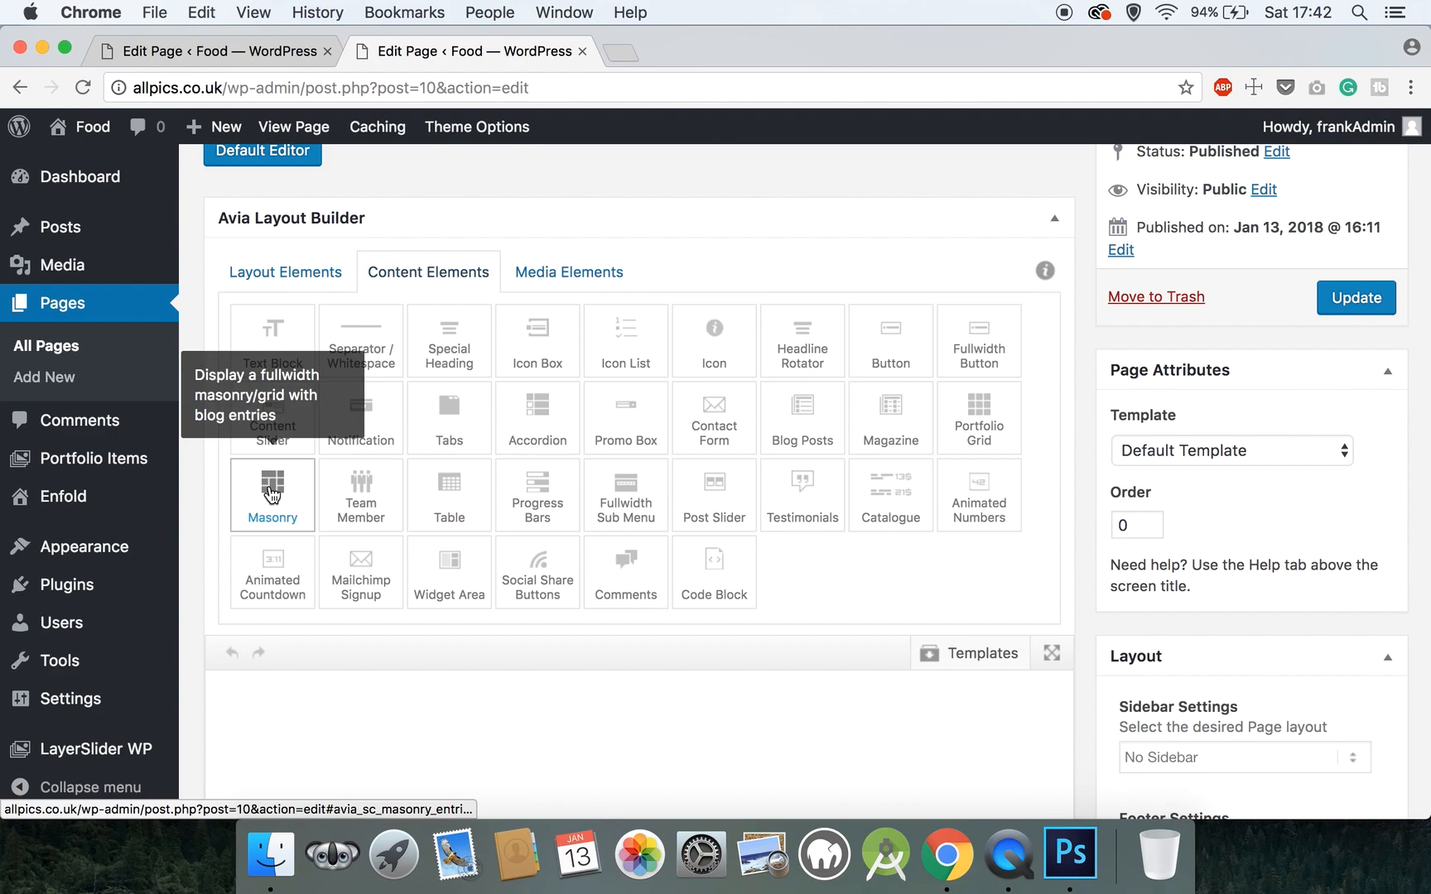
{"action": "left_click", "coordinate": [555, 282]}
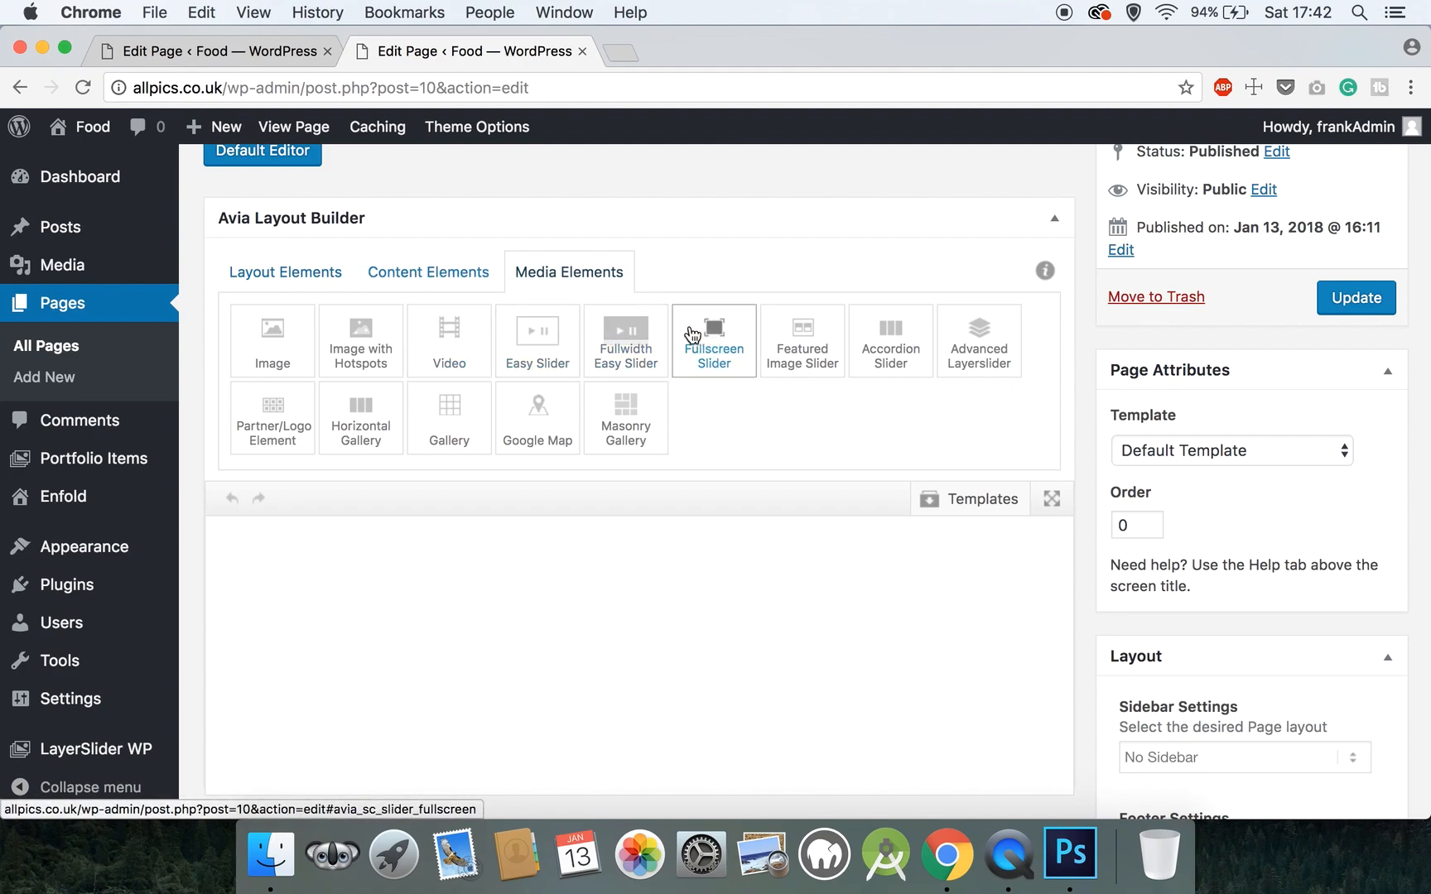
{"action": "left_click", "coordinate": [286, 270]}
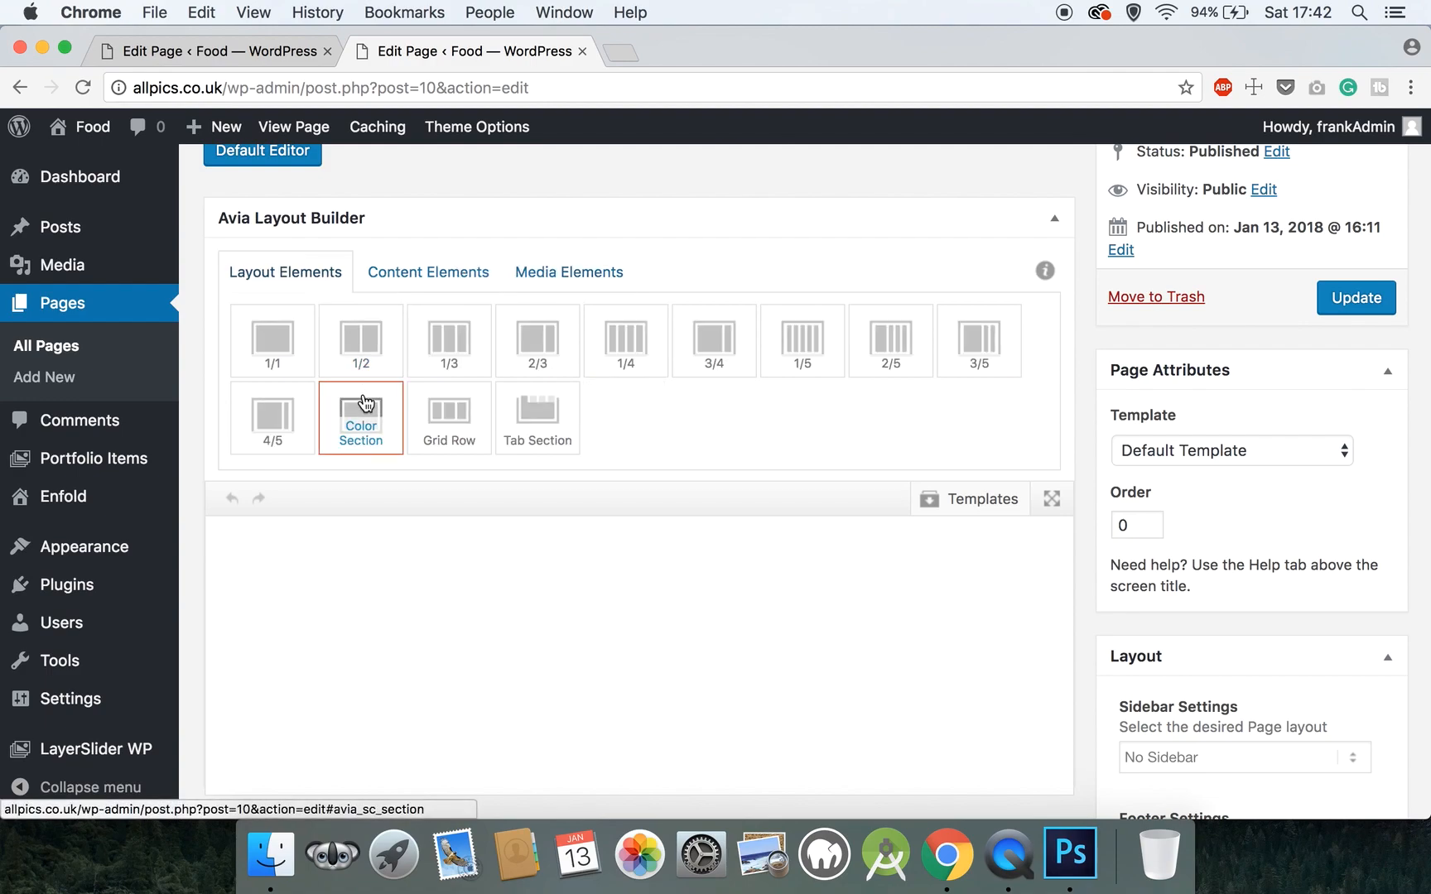
- Add a Color Section with 50% minimum window height, Large Padding and no top border
{"action": "left_click_drag", "start_coordinate": [365, 404], "coordinate": [342, 563]}
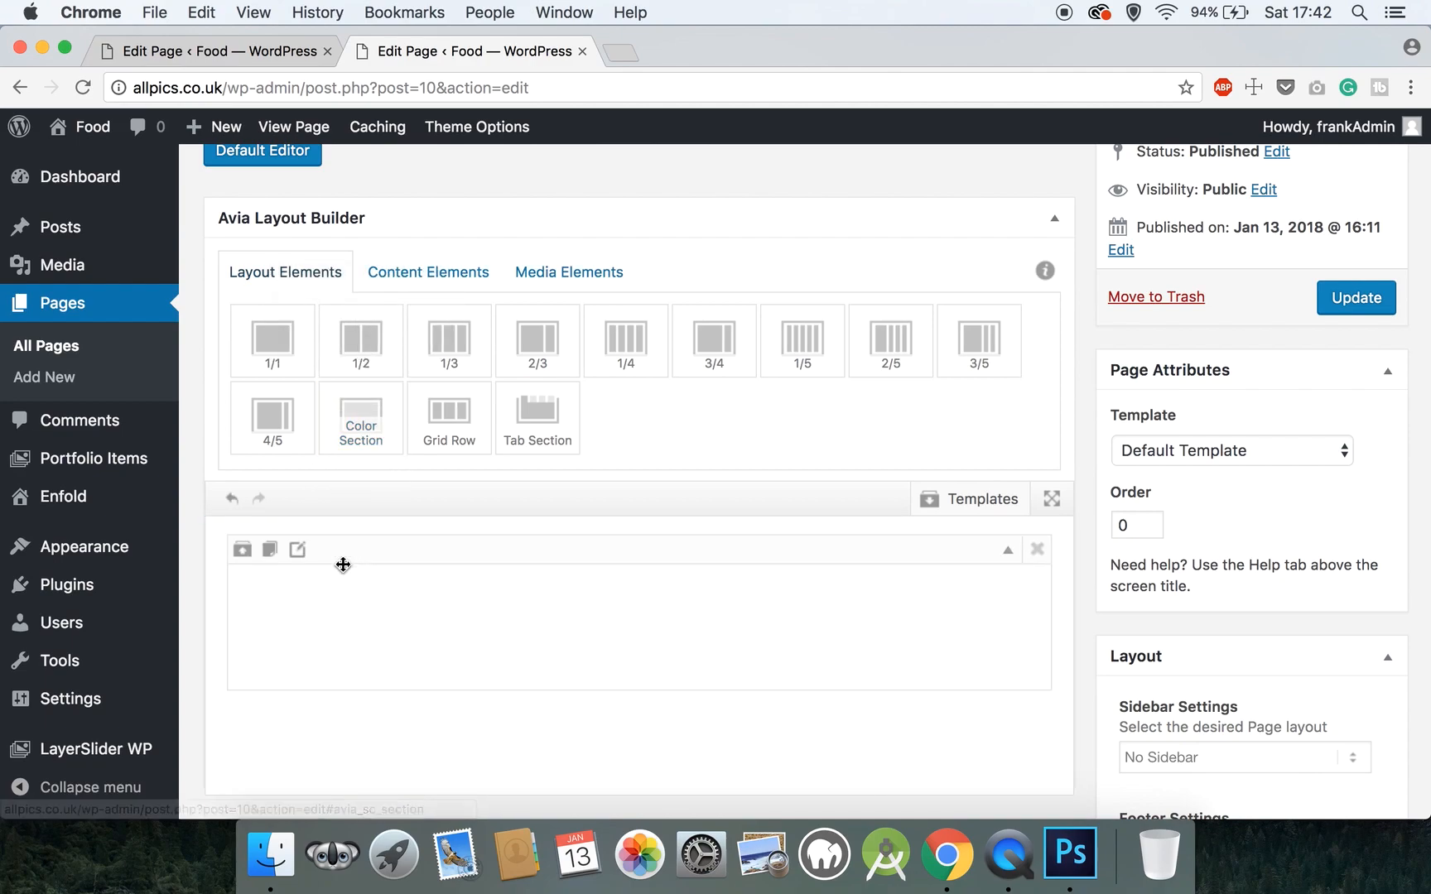
{"action": "left_click", "coordinate": [301, 553]}
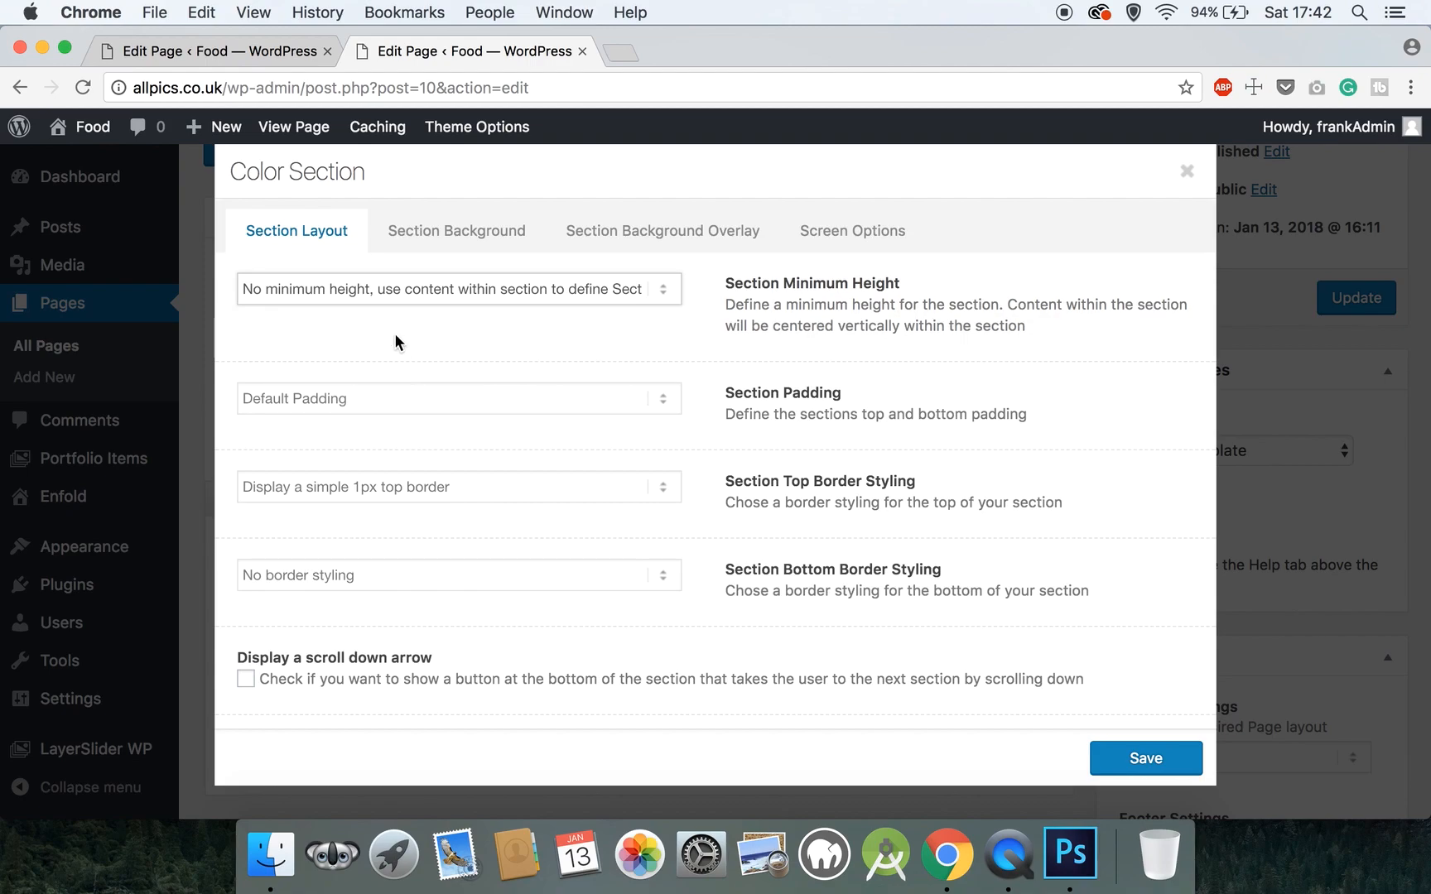
{"action": "left_click", "coordinate": [391, 292]}
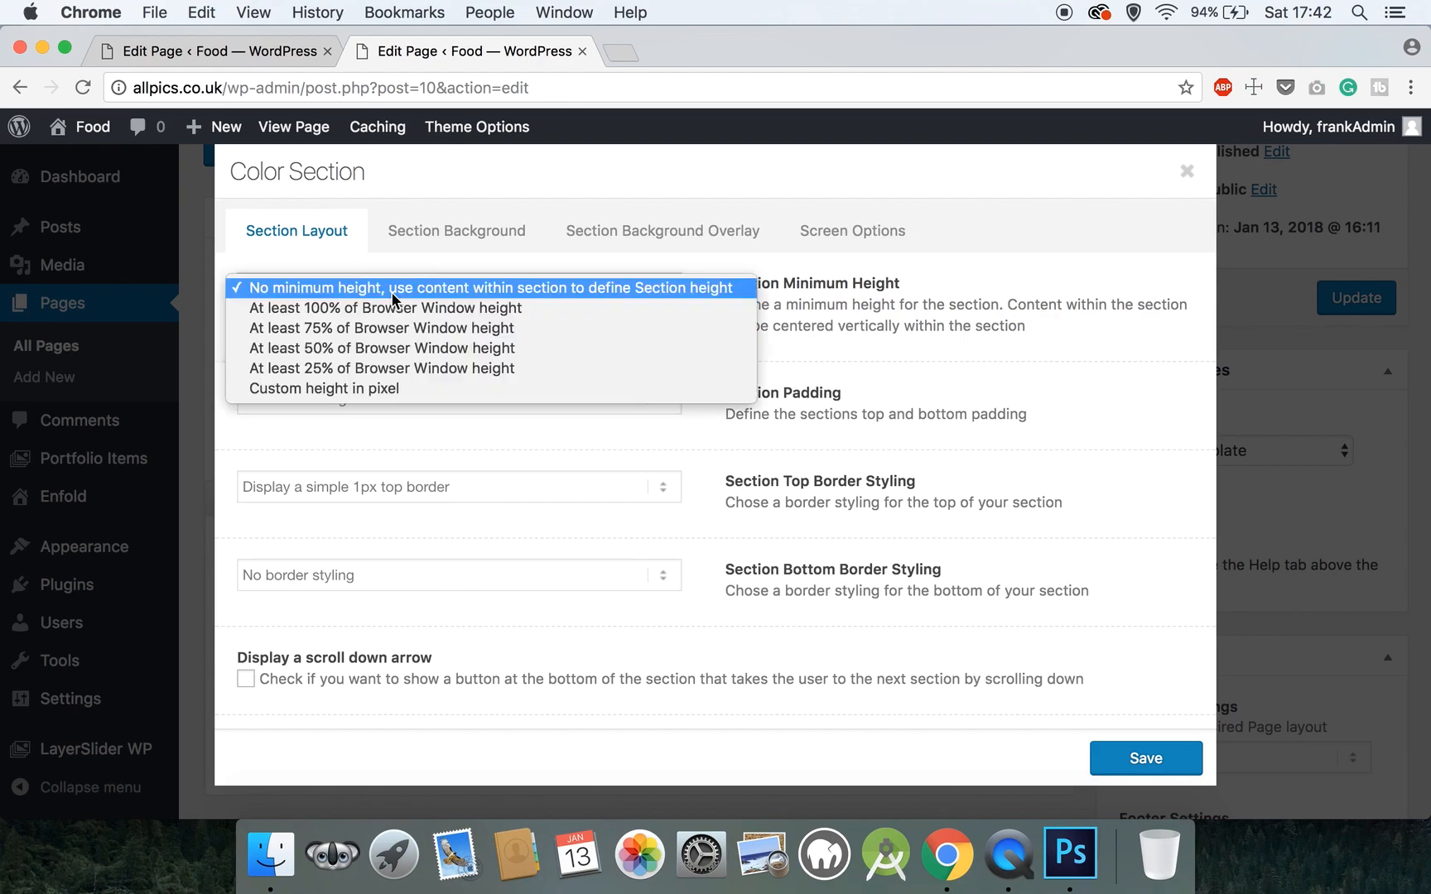
{"action": "left_click", "coordinate": [390, 346]}
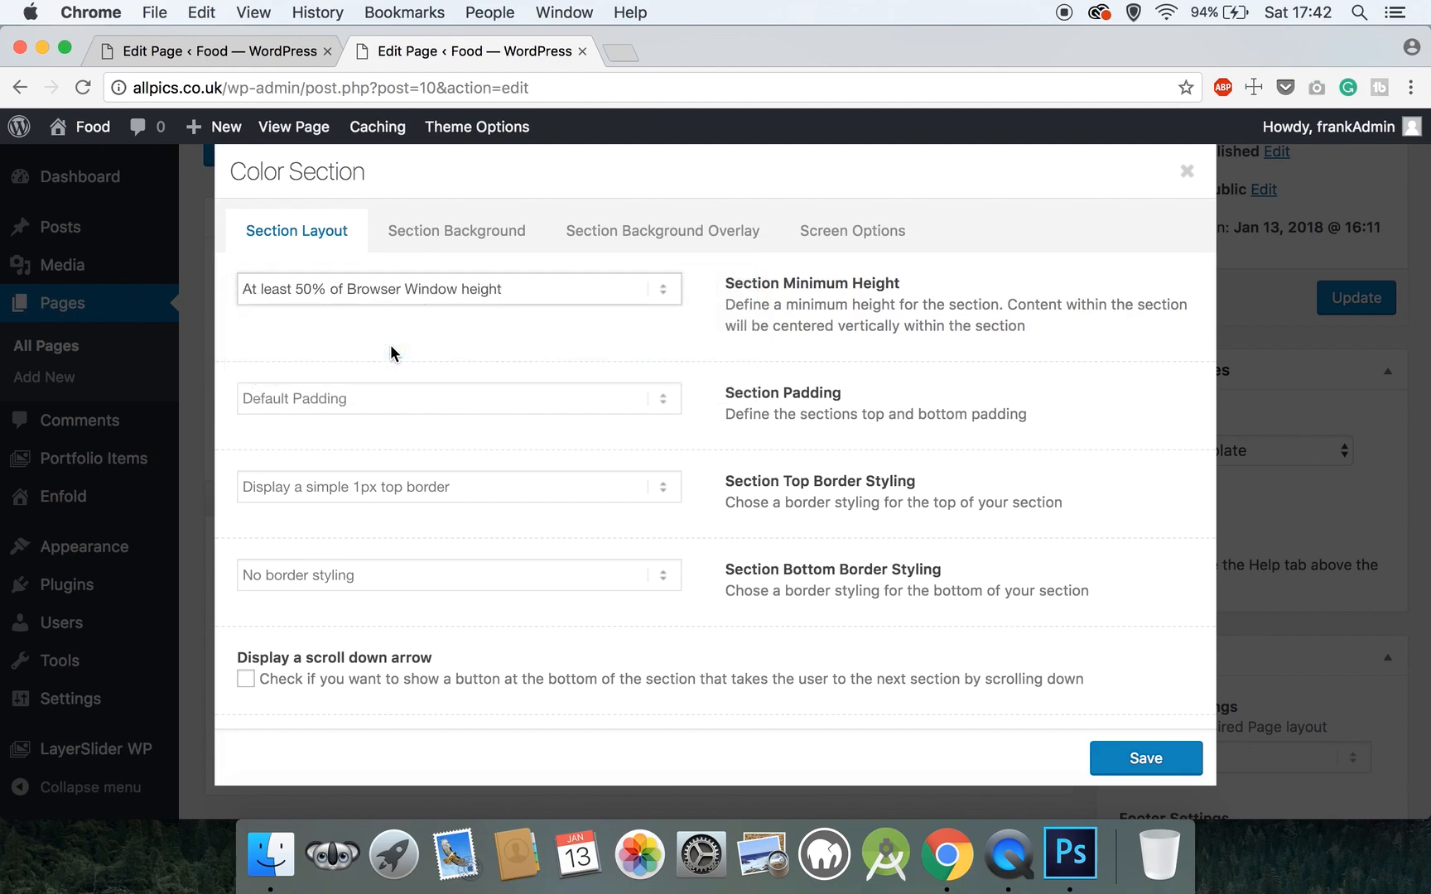
{"action": "left_click", "coordinate": [372, 391]}
{"action": "left_click", "coordinate": [361, 411]}
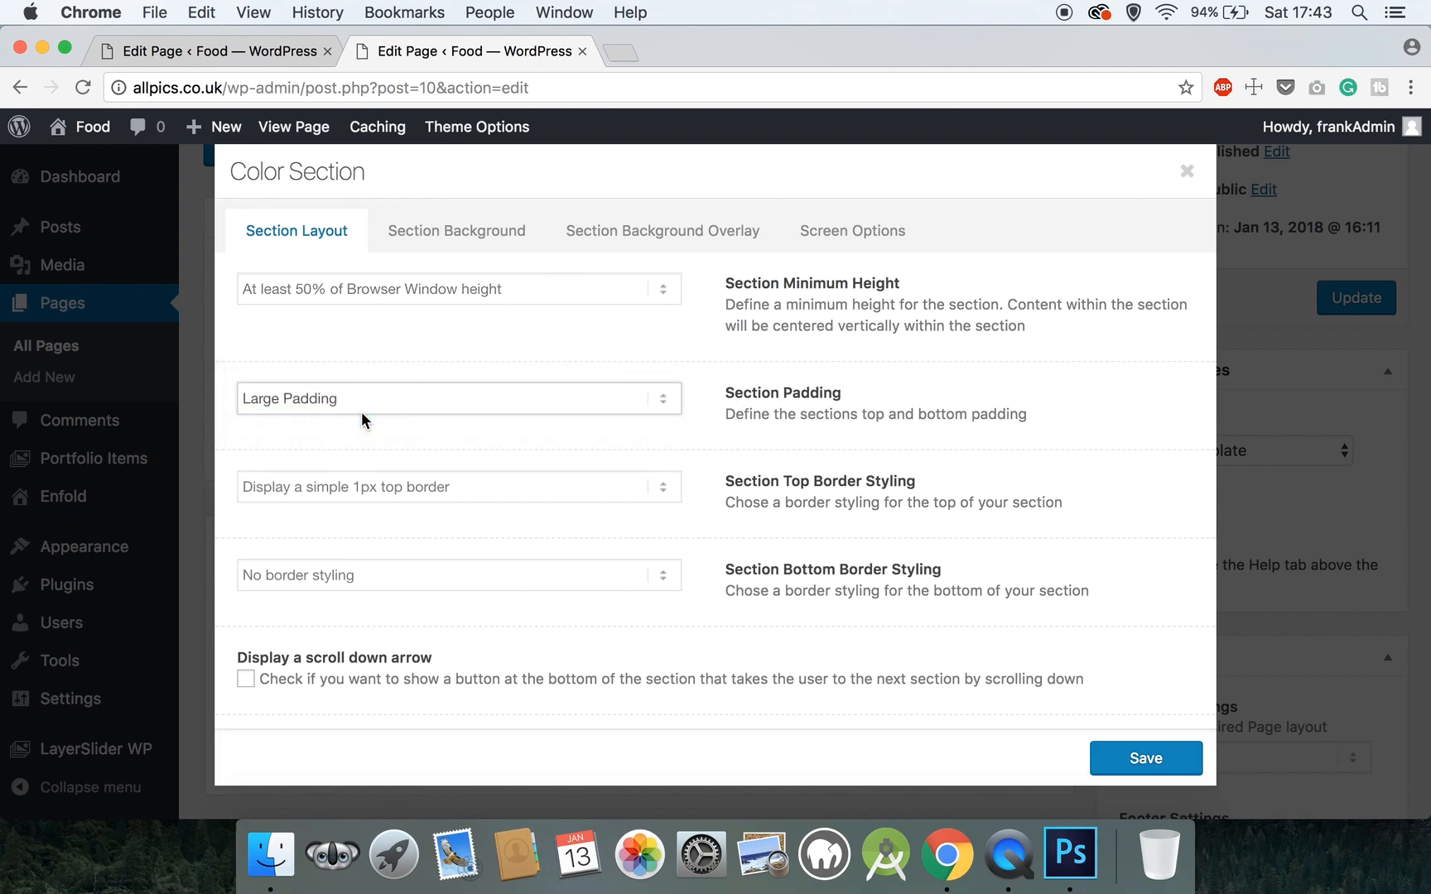
{"action": "left_click", "coordinate": [358, 484]}
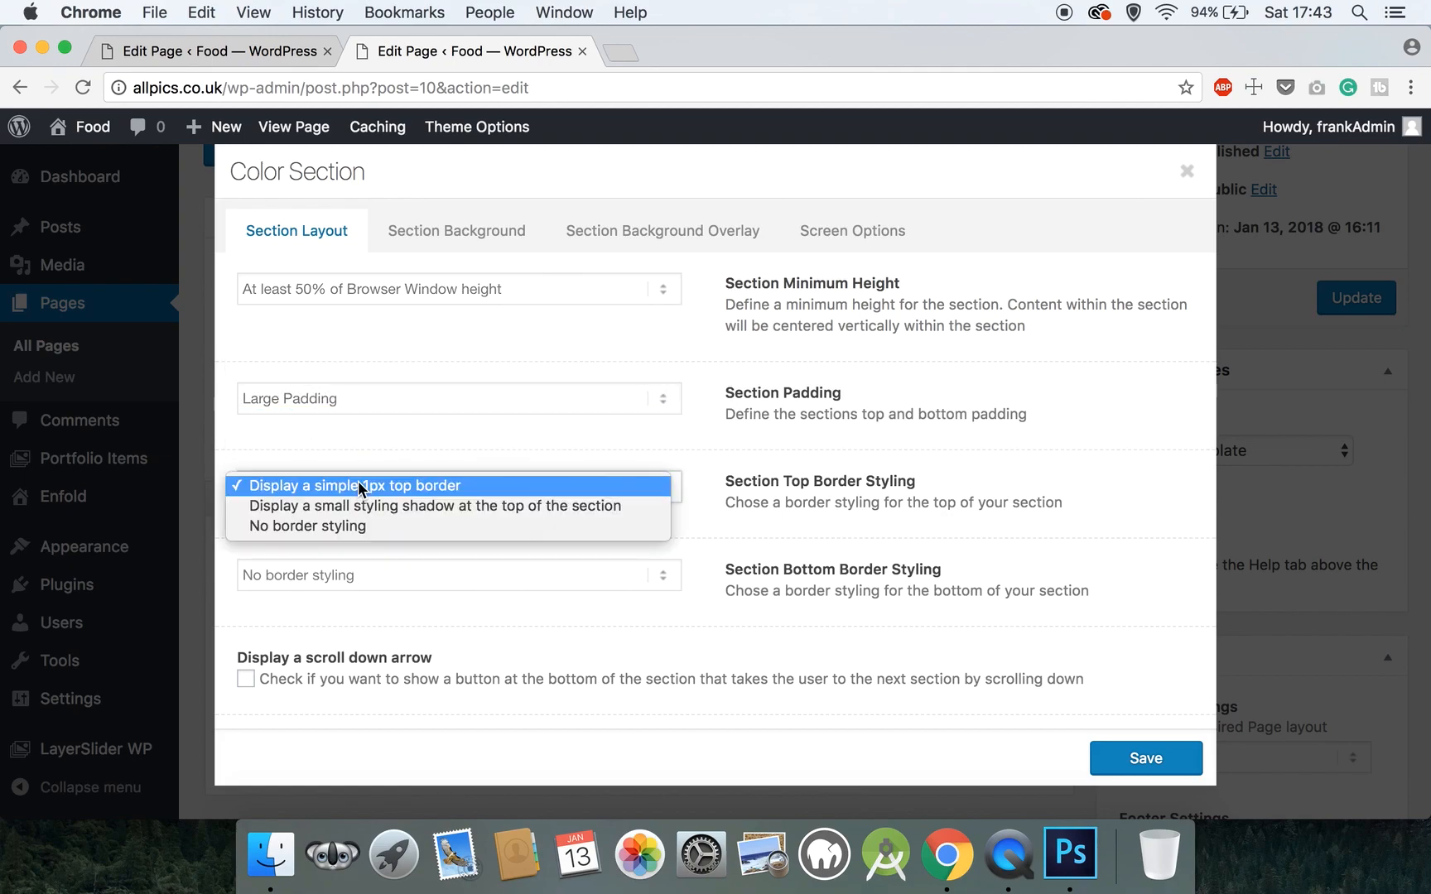
{"action": "left_click", "coordinate": [351, 523]}
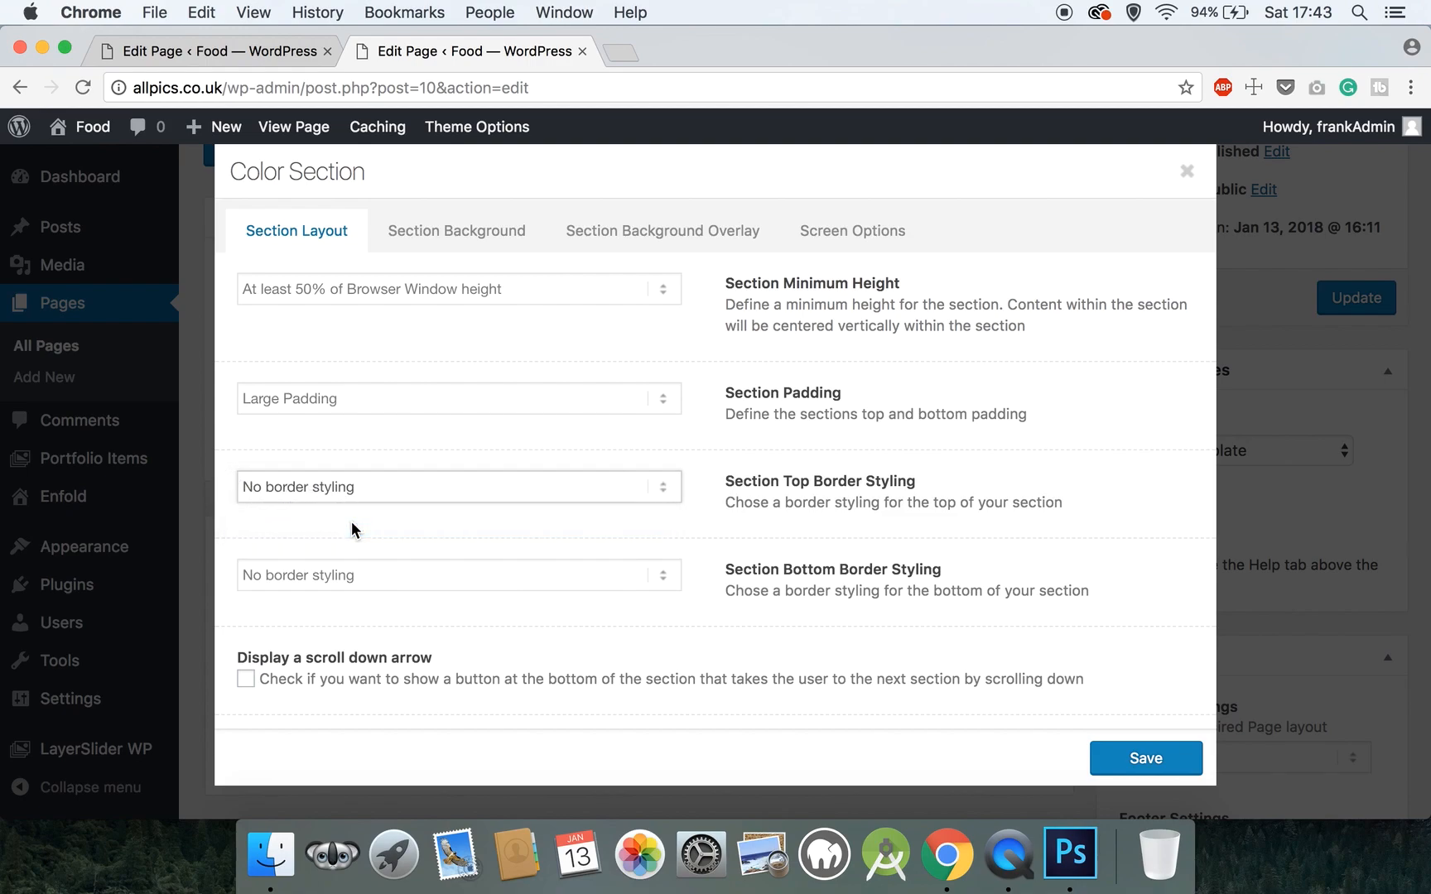
- Give the colour section the custom ID 'homeslider'
{"action": "scroll", "coordinate": [357, 619], "scroll_direction": "down", "scroll_amount": 3}
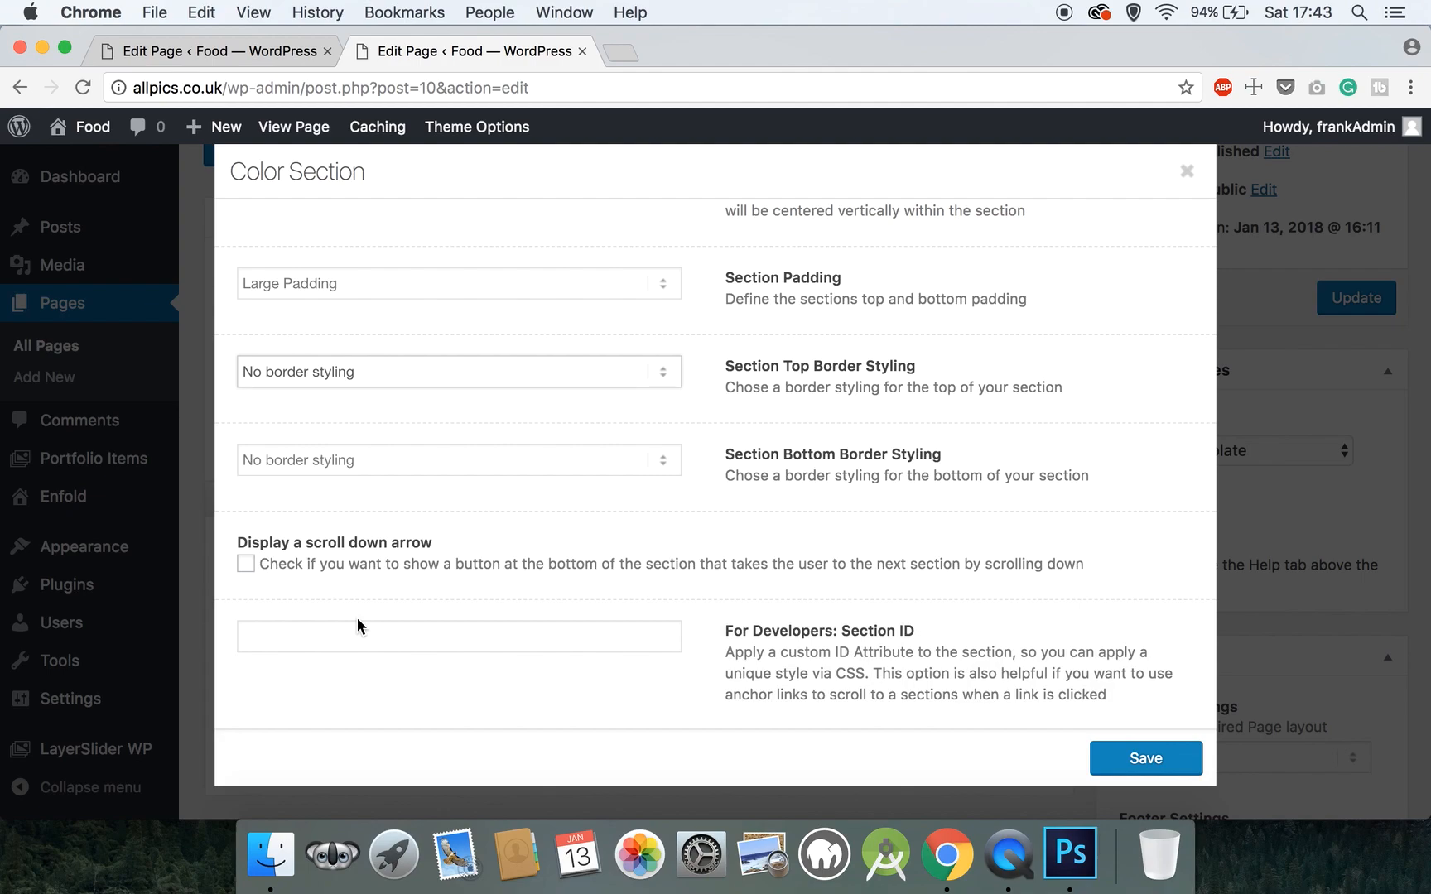
{"action": "left_click", "coordinate": [341, 642]}
{"action": "type", "text": "hom"}
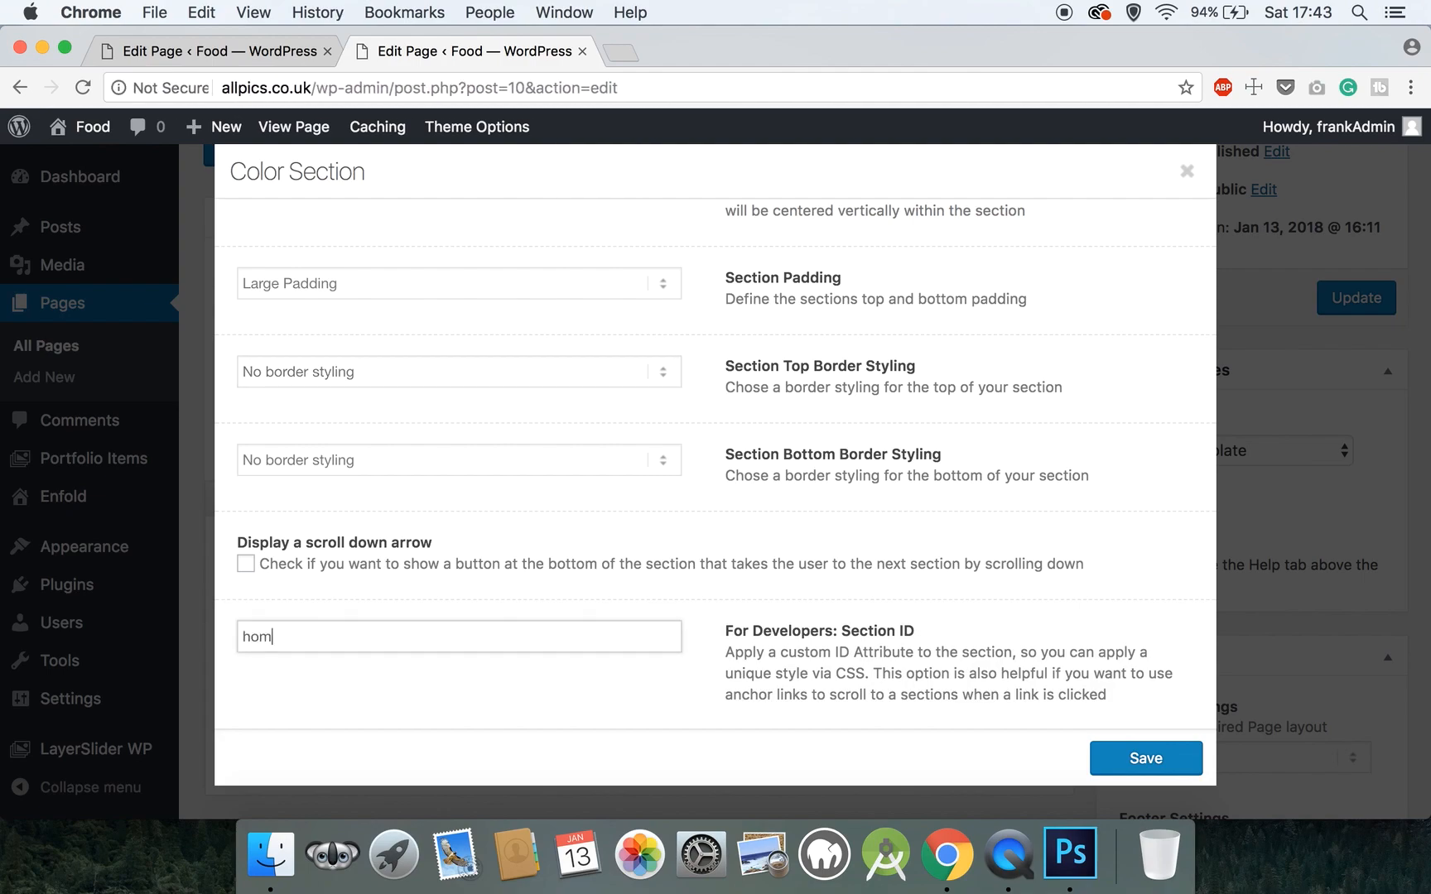
{"action": "type", "text": "eslider"}
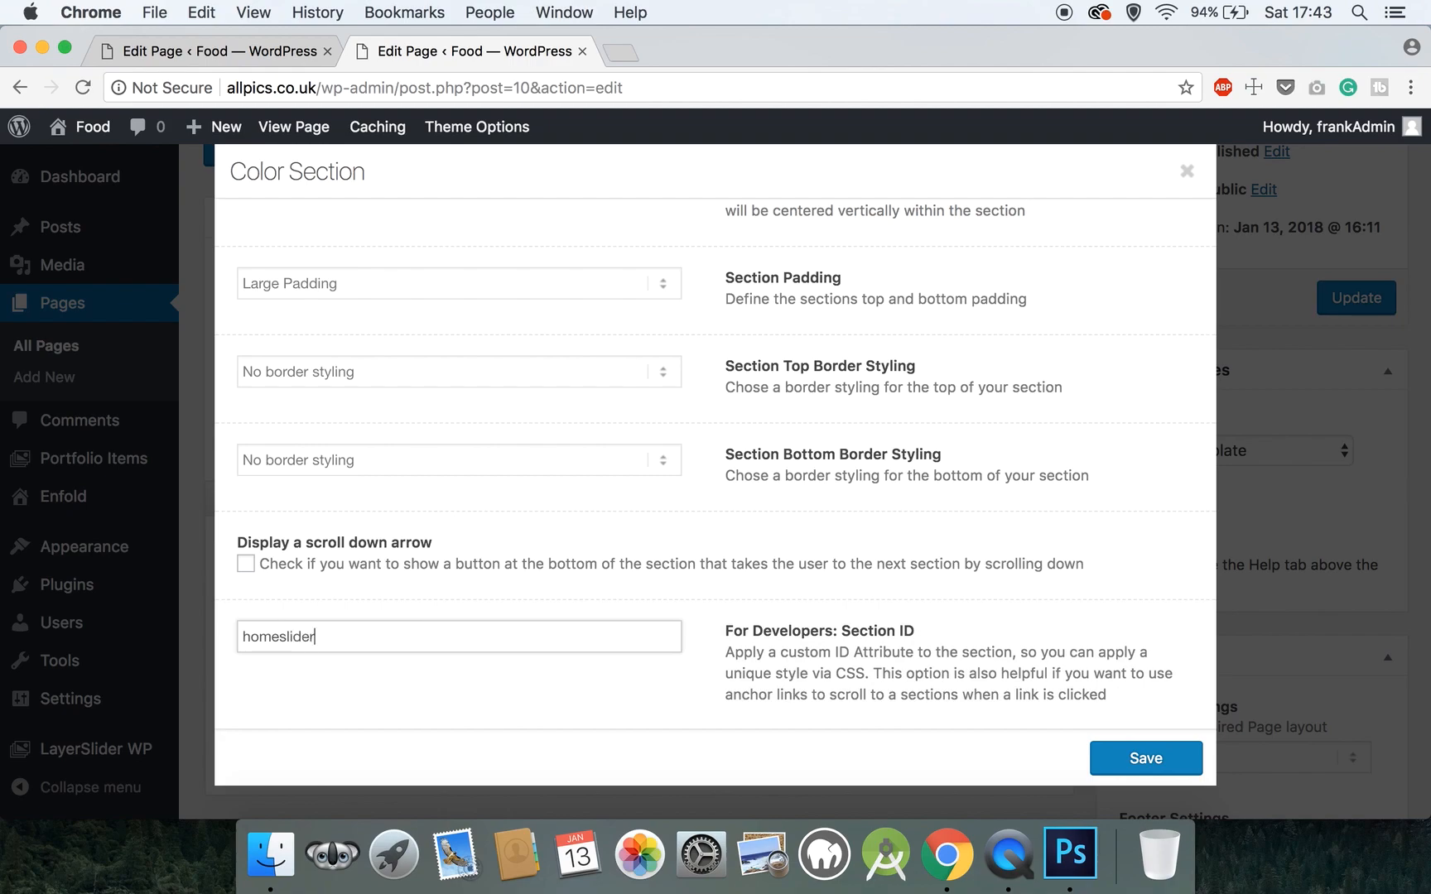
{"action": "scroll", "coordinate": [711, 466], "scroll_direction": "up", "scroll_amount": 3}
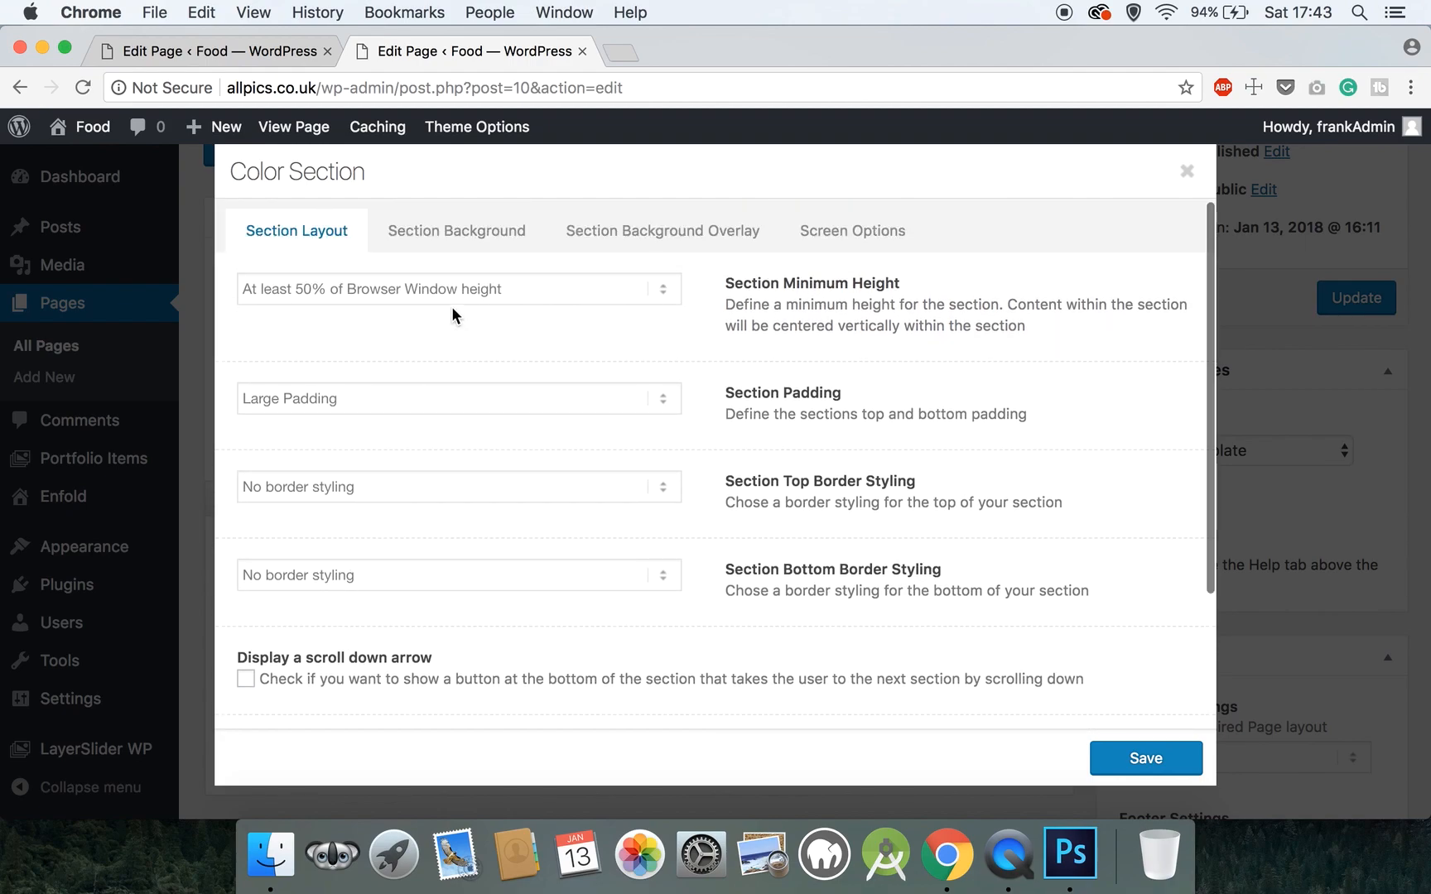
{"action": "left_click", "coordinate": [459, 230]}
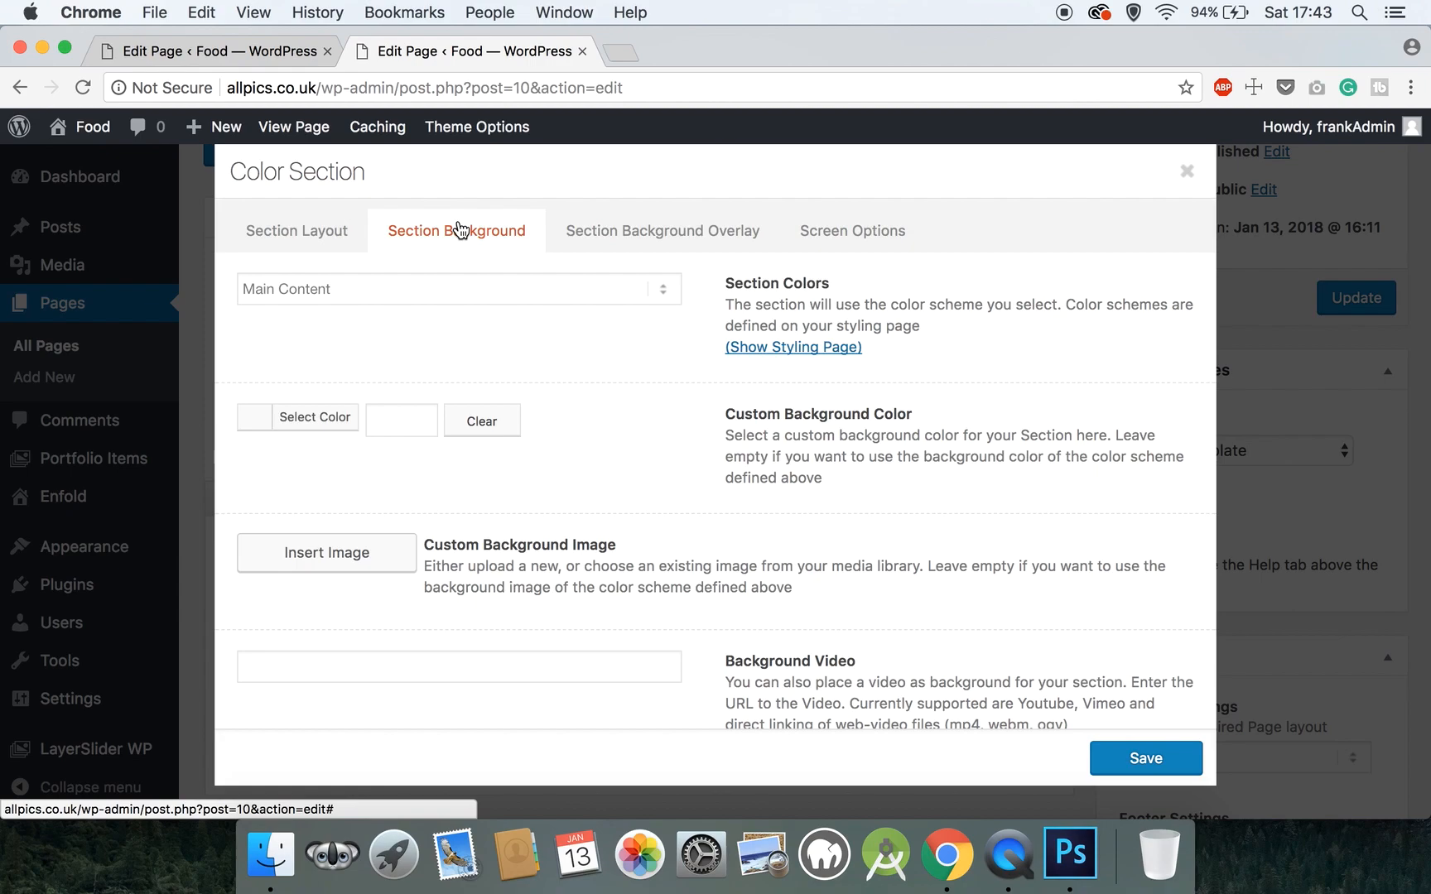
{"action": "scroll", "coordinate": [460, 230], "scroll_direction": "down", "scroll_amount": 3}
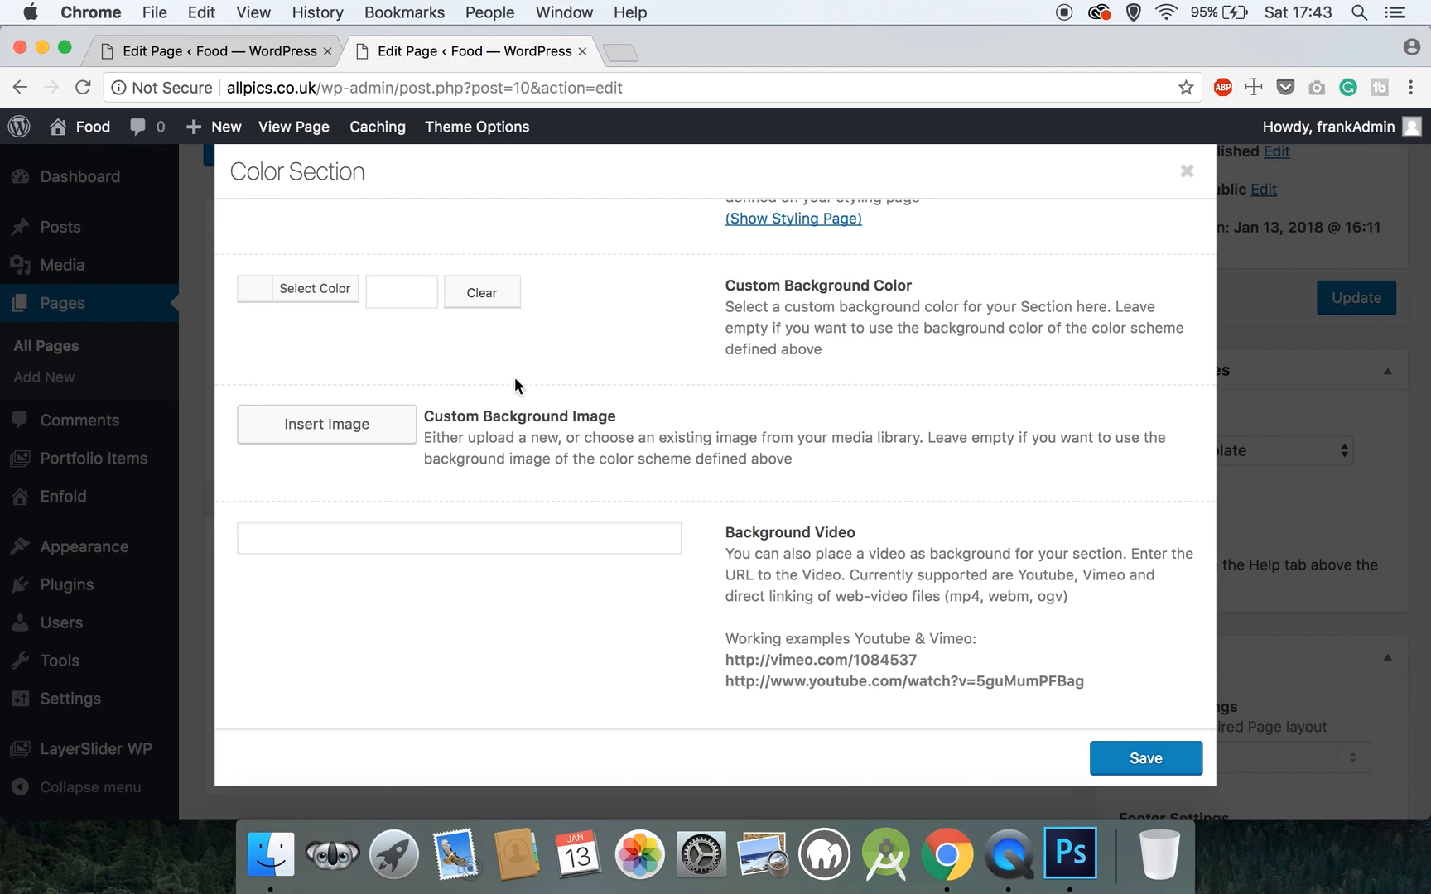
- Upload mainbg.jpg and insert it at Full Size 1920 × 799 as the section's background image
{"action": "left_click", "coordinate": [385, 417]}
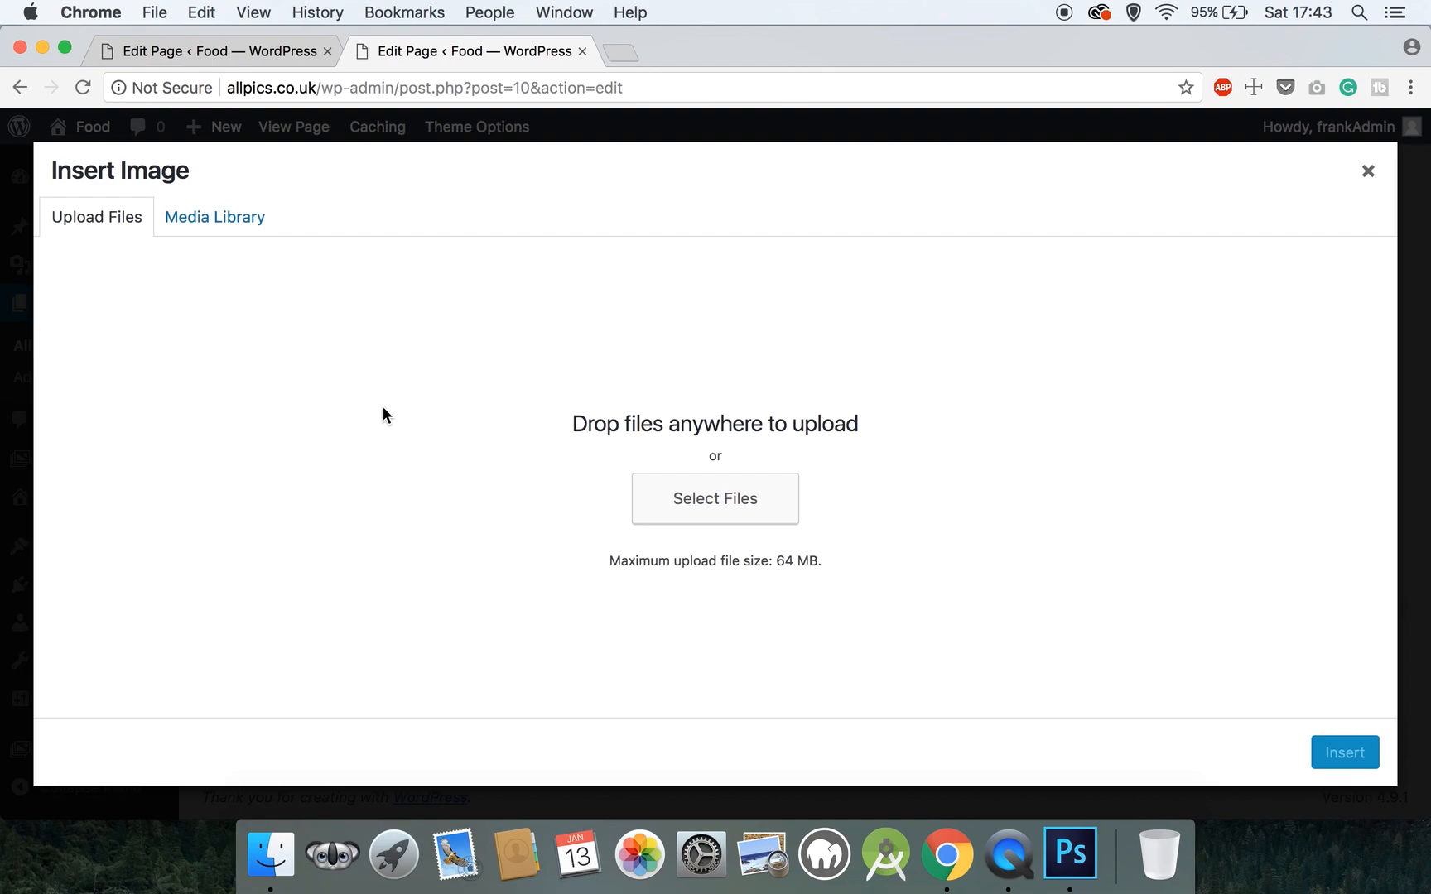
{"action": "left_click", "coordinate": [687, 499]}
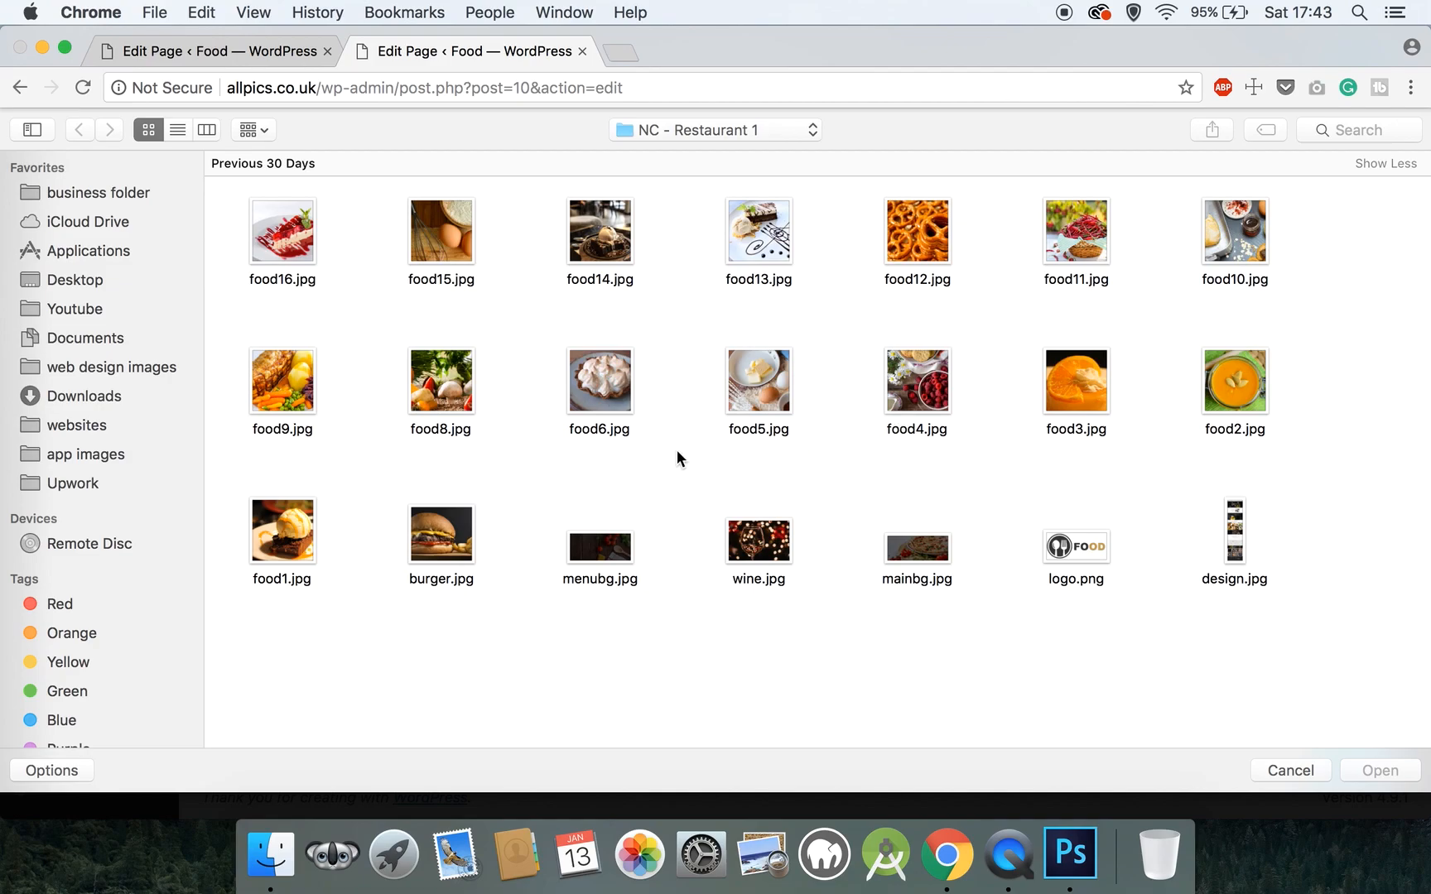
{"action": "left_click", "coordinate": [942, 561]}
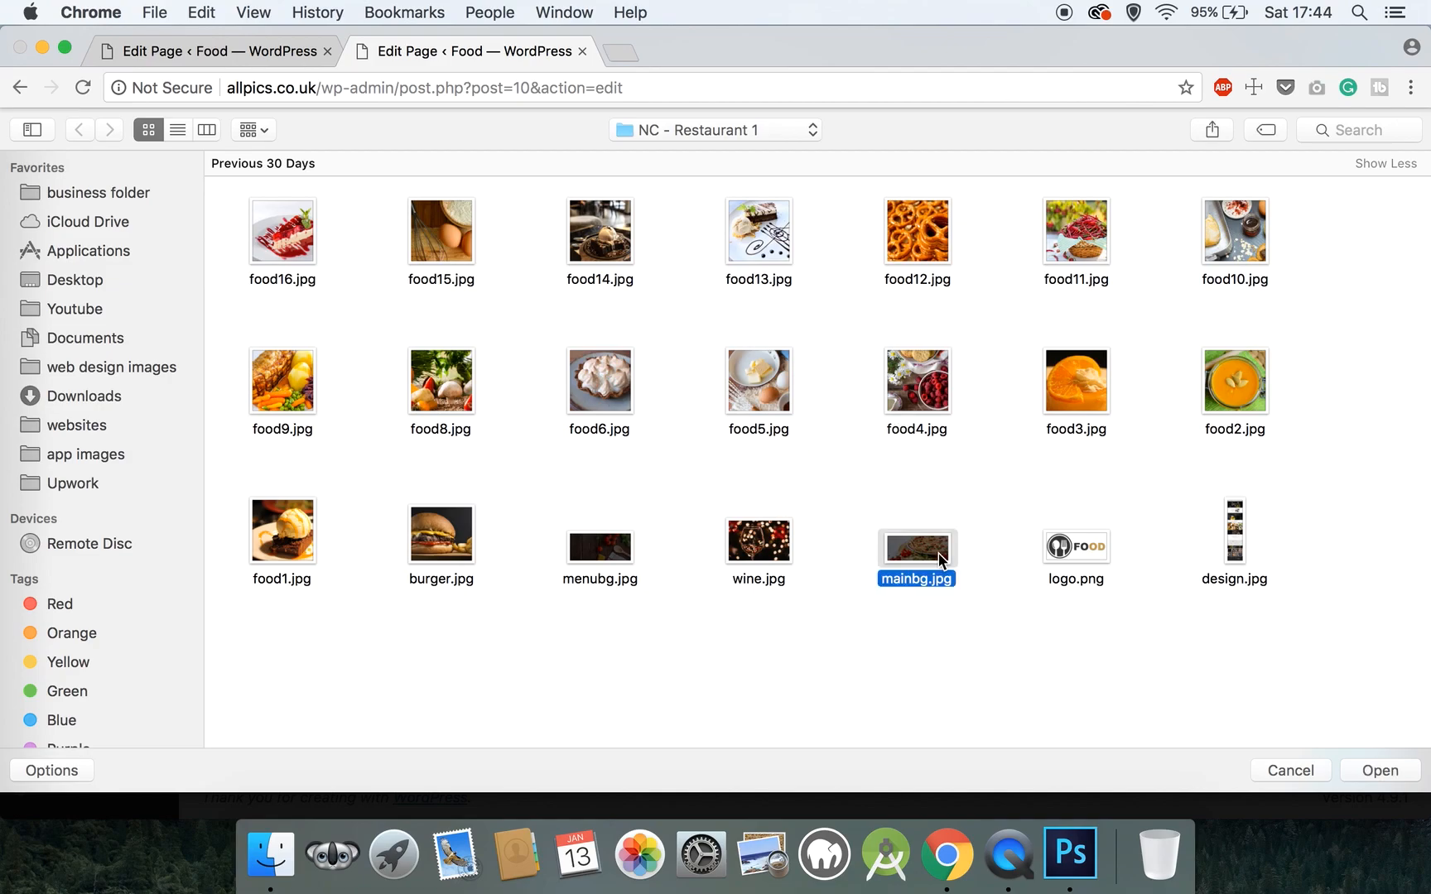
{"action": "left_click", "coordinate": [1369, 762]}
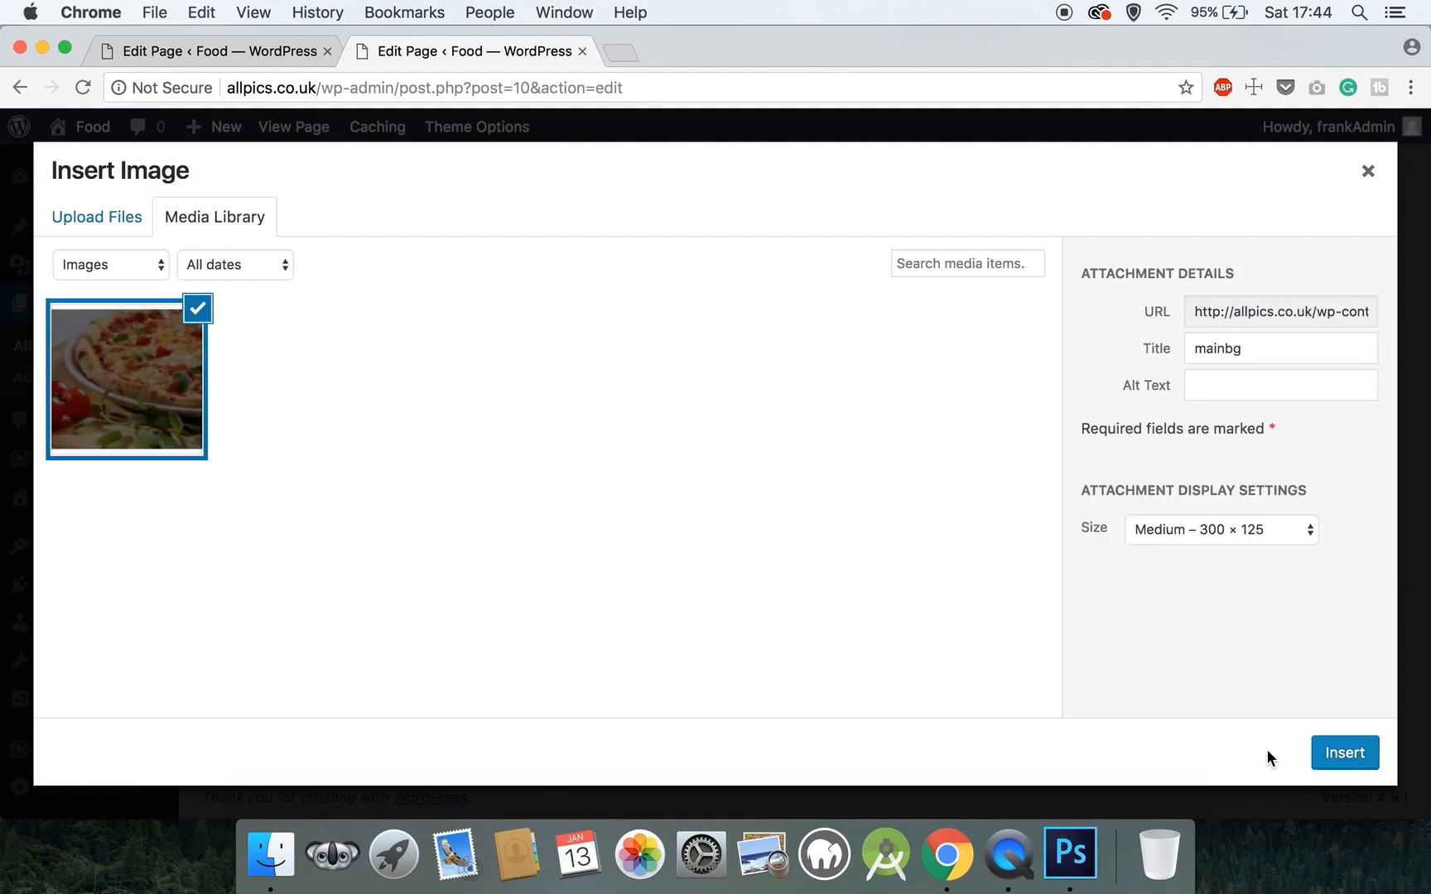
{"action": "left_click", "coordinate": [1180, 529]}
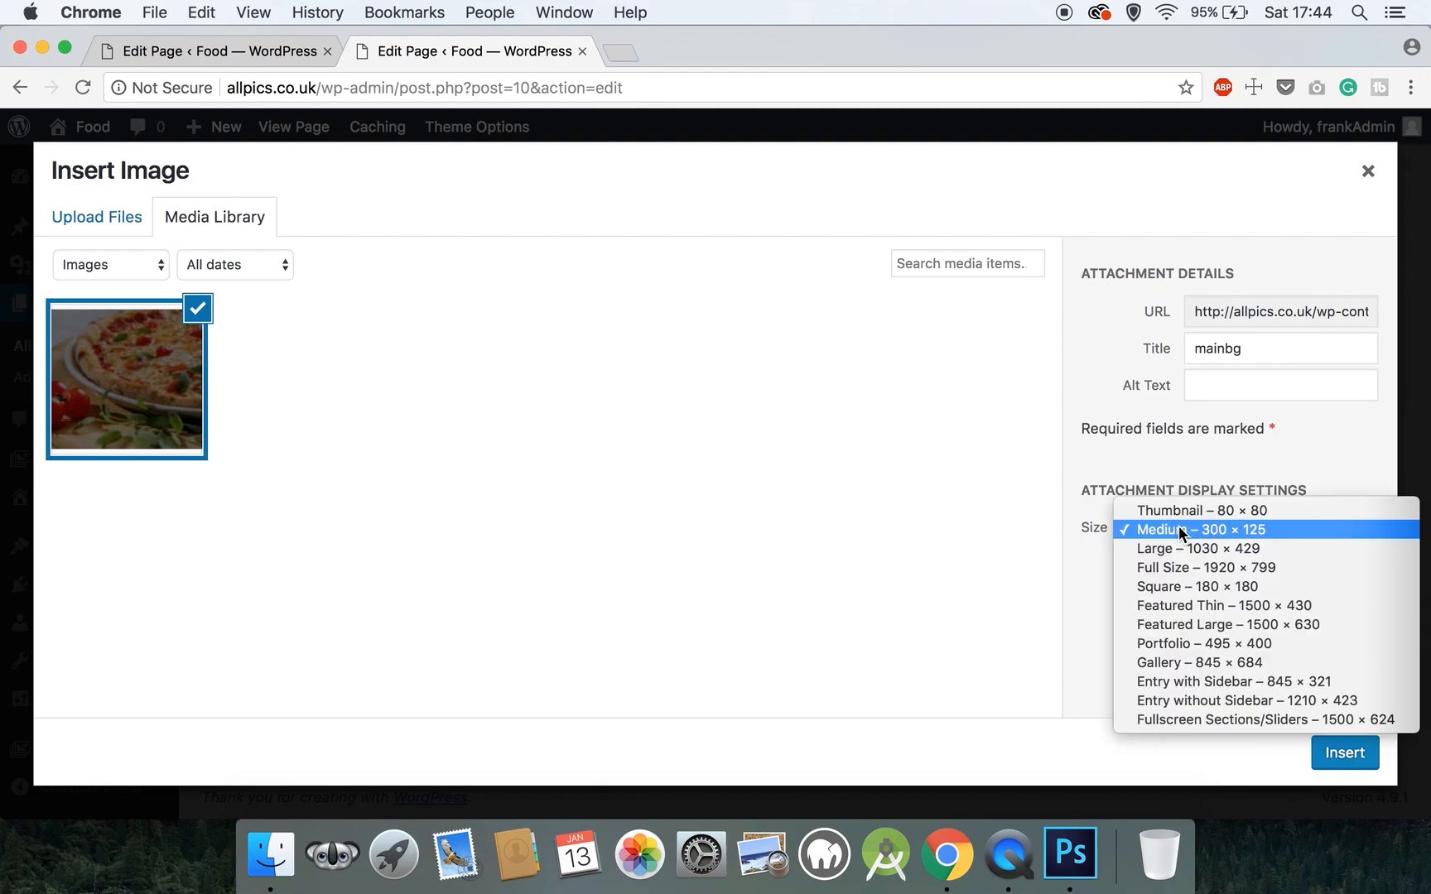
{"action": "left_click", "coordinate": [1200, 567]}
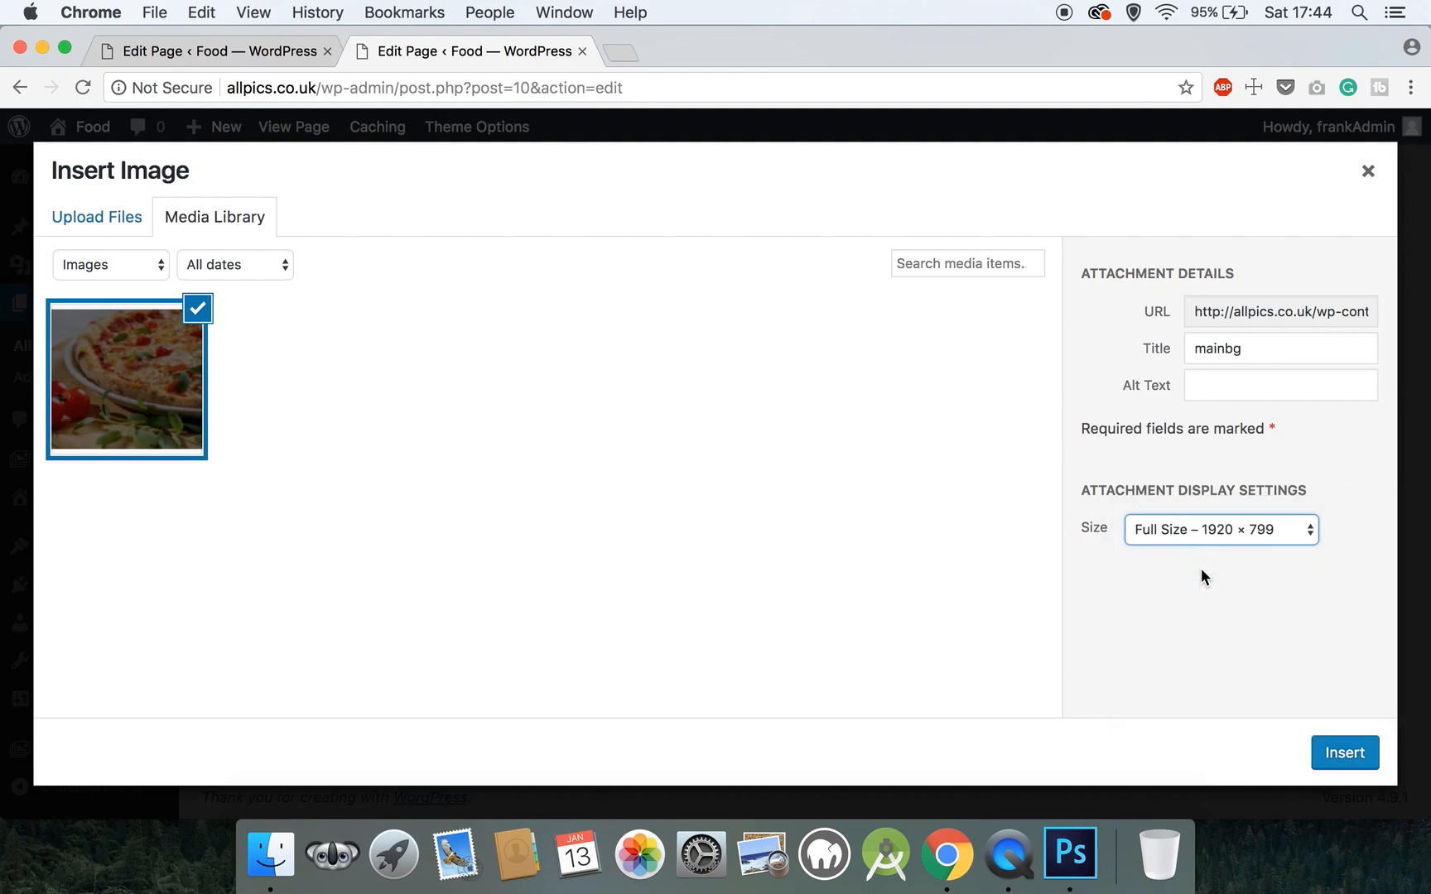
{"action": "left_click", "coordinate": [1345, 754]}
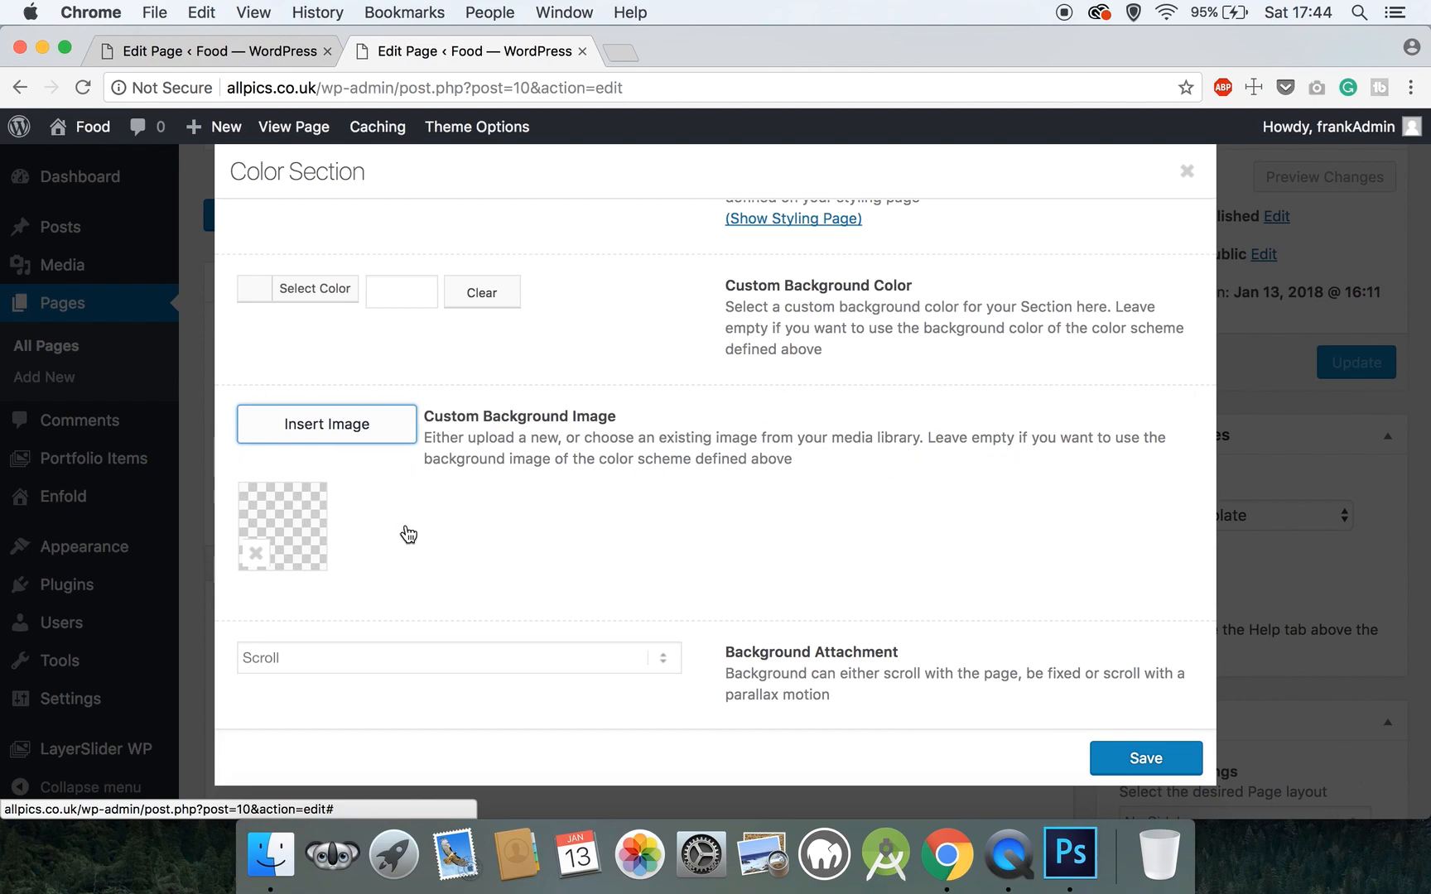
- Set the background to Parallax attachment and Center Center position, then save the section
{"action": "scroll", "coordinate": [409, 535], "scroll_direction": "down", "scroll_amount": 3}
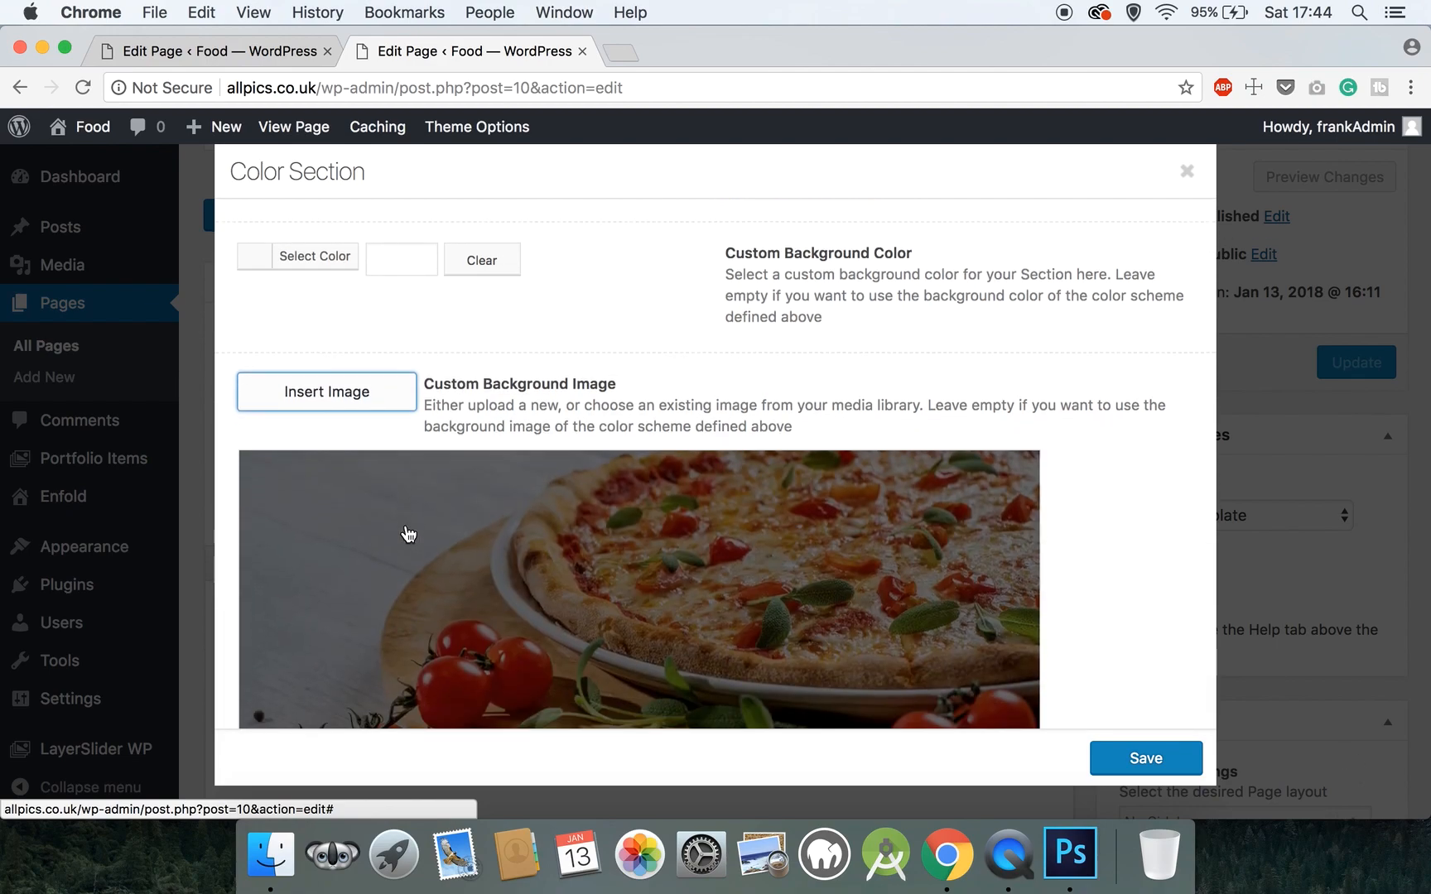
{"action": "scroll", "coordinate": [409, 534], "scroll_direction": "down", "scroll_amount": 7}
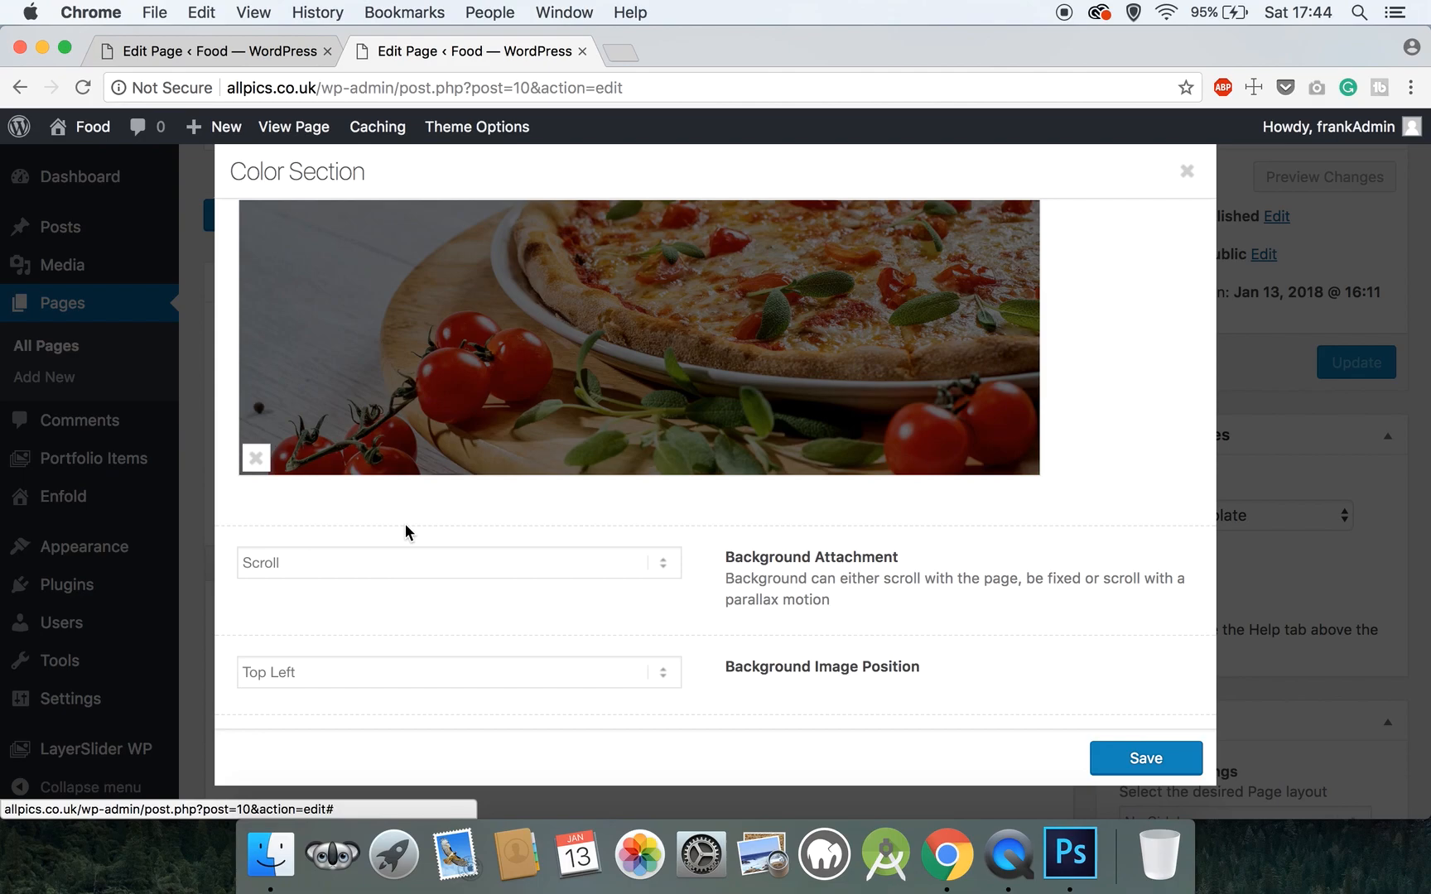
{"action": "left_click", "coordinate": [365, 562]}
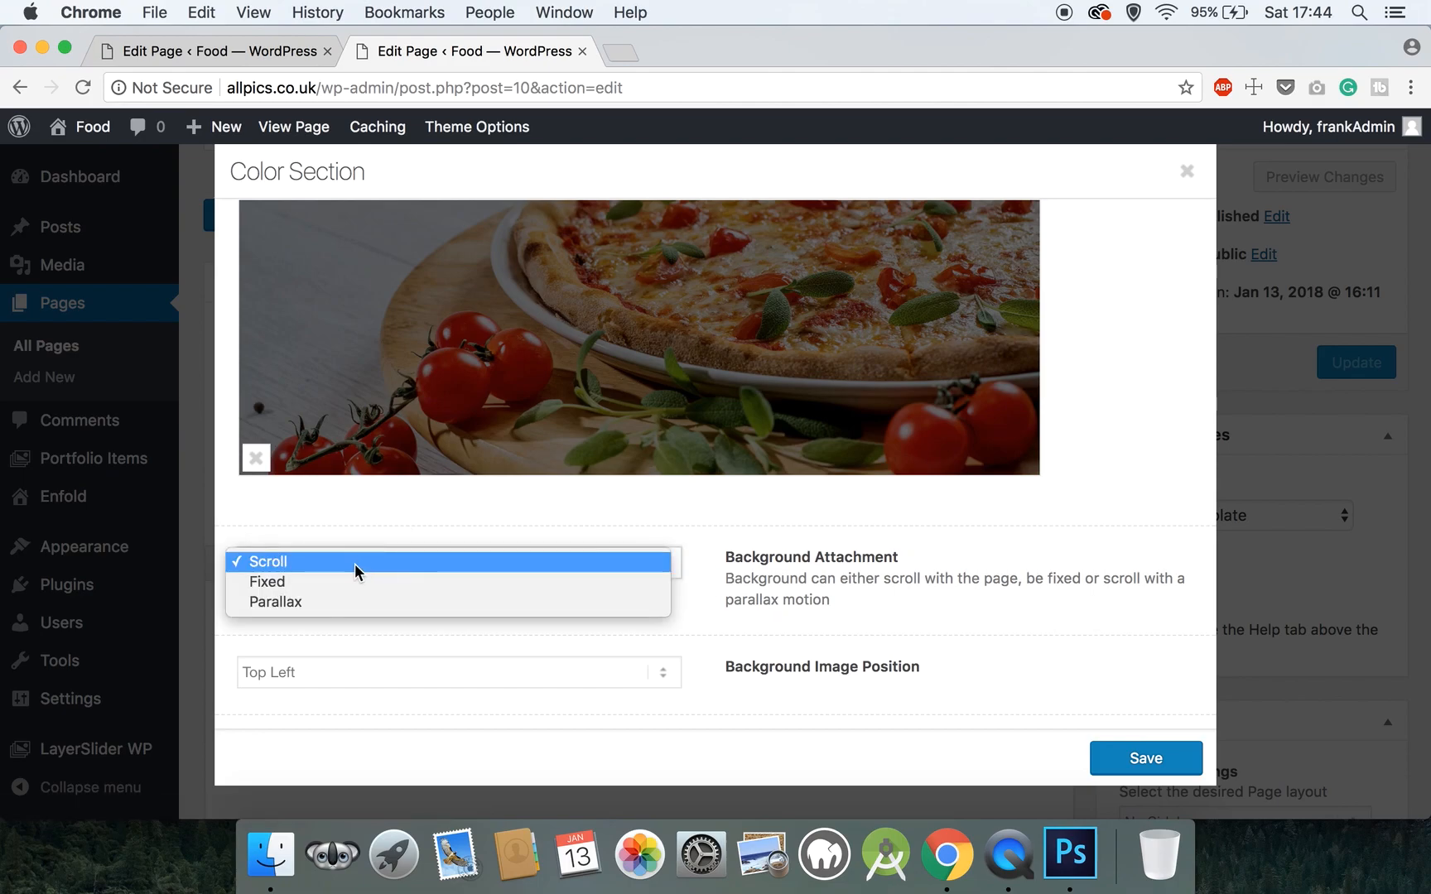
{"action": "left_click", "coordinate": [320, 598]}
{"action": "scroll", "coordinate": [320, 598], "scroll_direction": "down", "scroll_amount": 3}
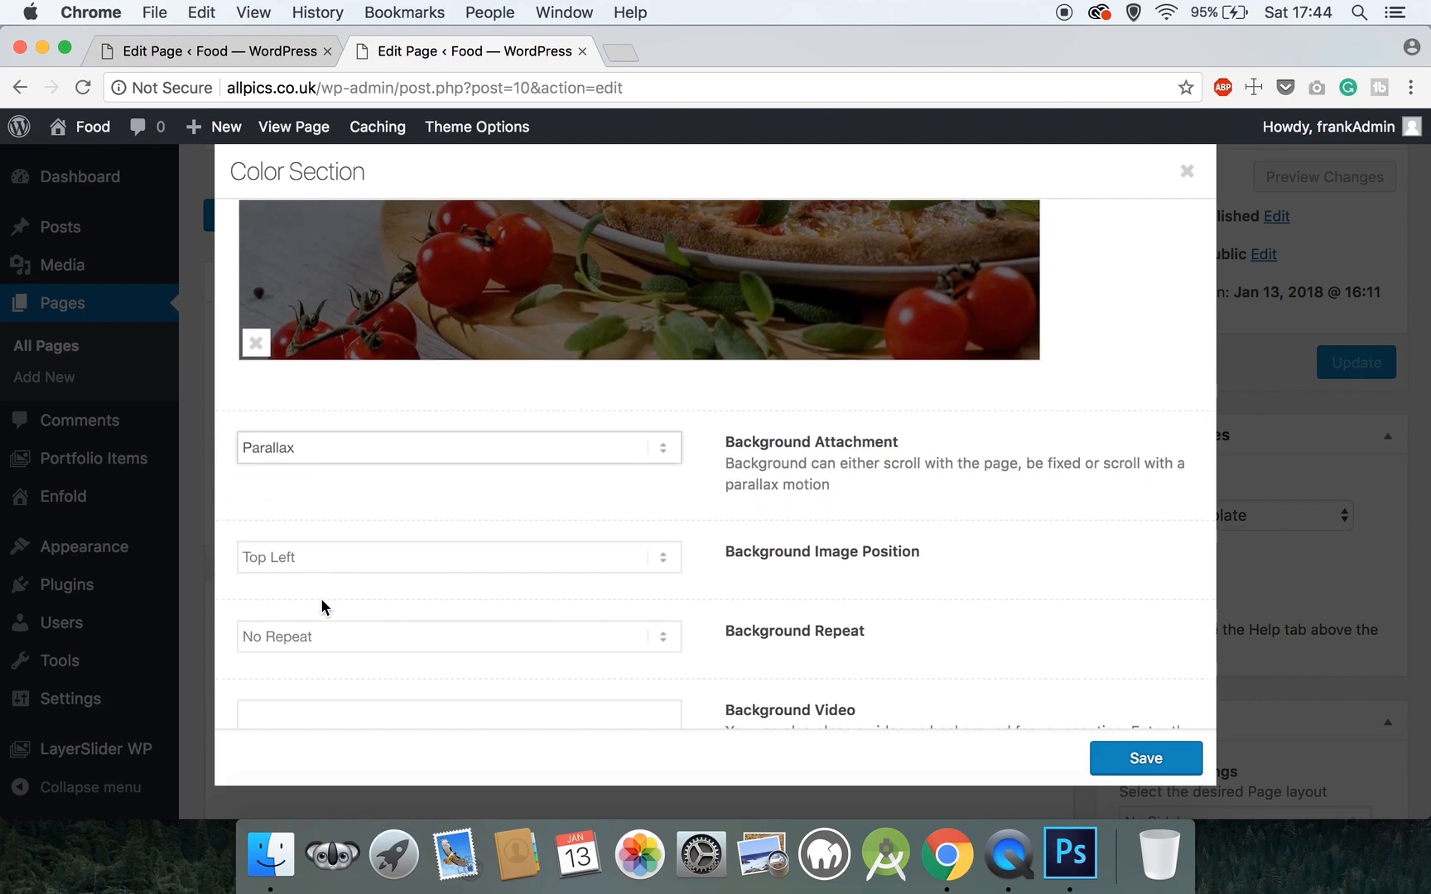
{"action": "left_click", "coordinate": [321, 531]}
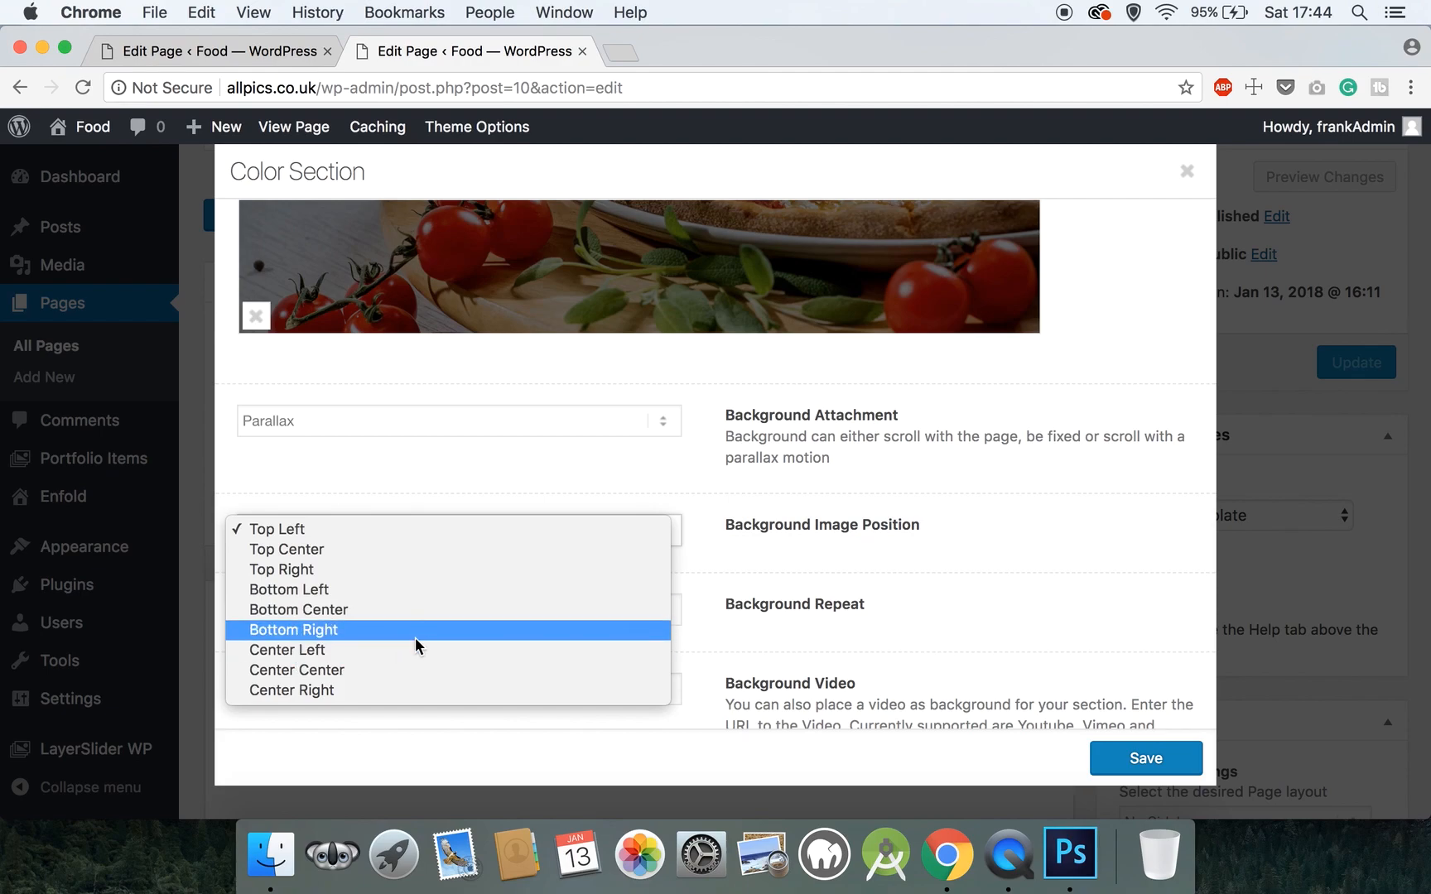
{"action": "left_click", "coordinate": [387, 667]}
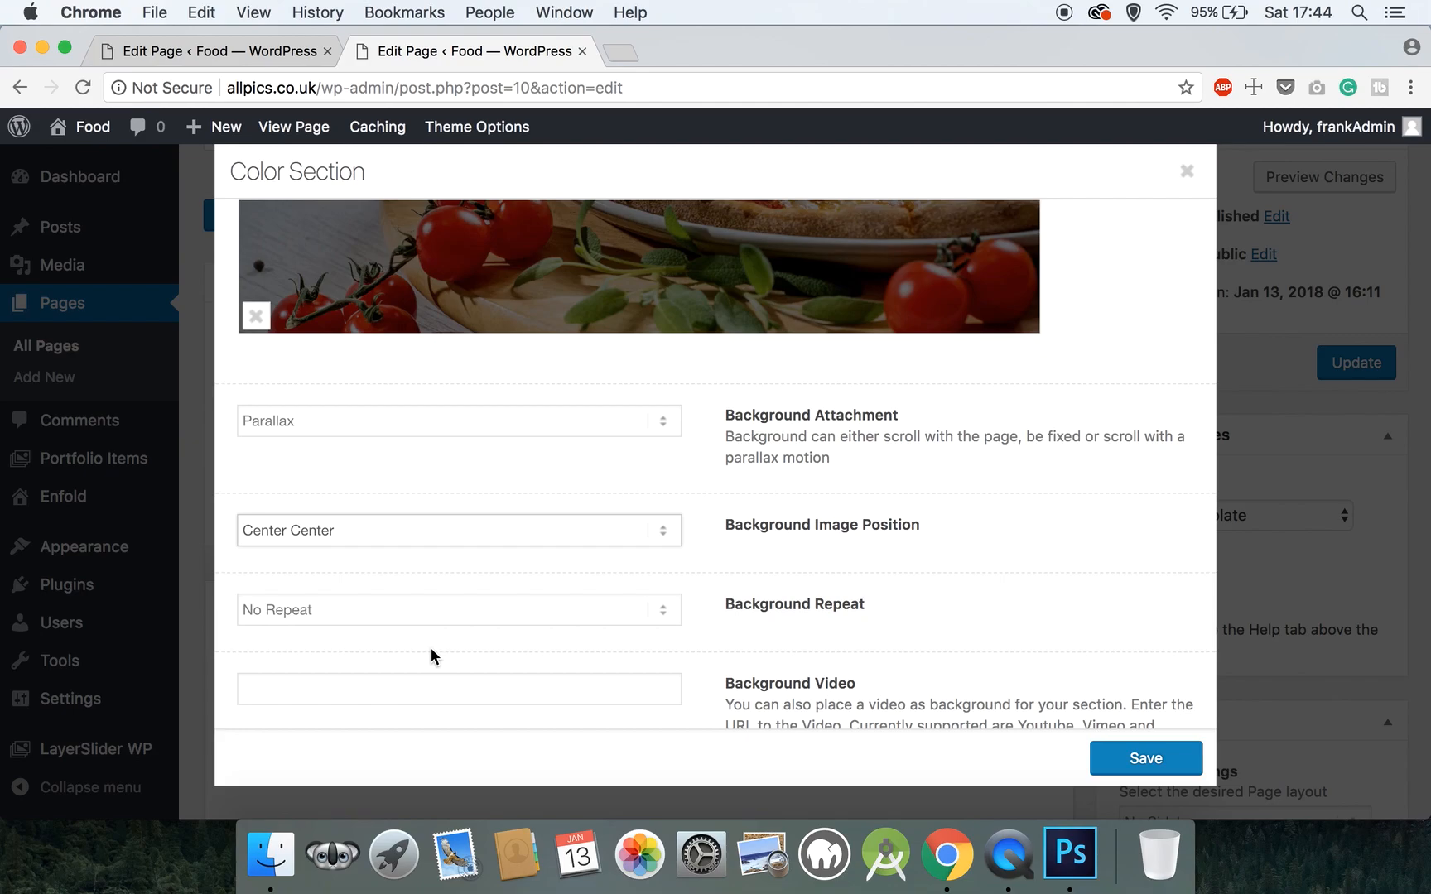
{"action": "scroll", "coordinate": [431, 648], "scroll_direction": "down", "scroll_amount": 5}
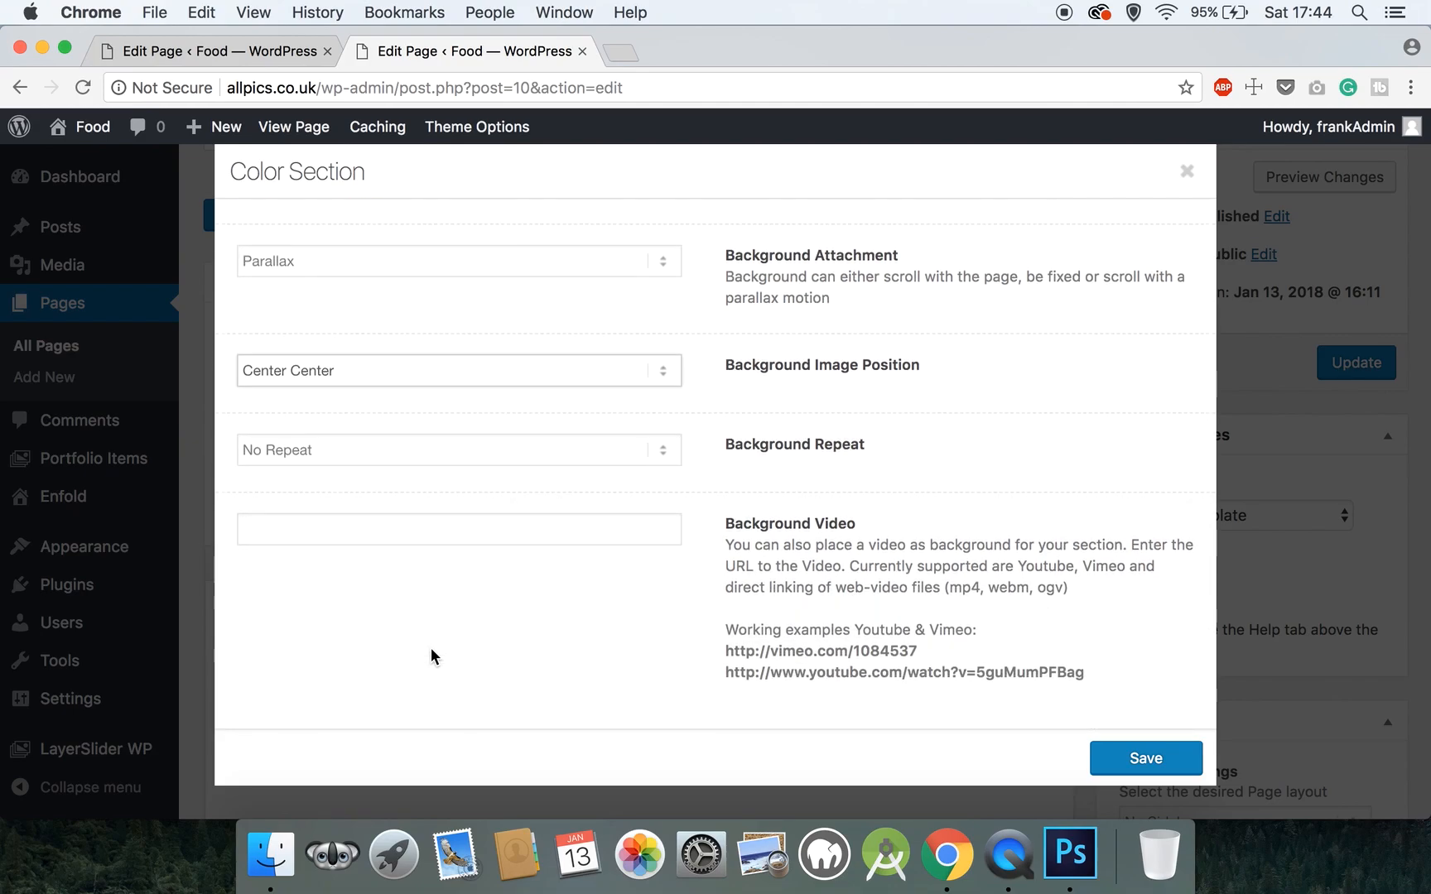
{"action": "scroll", "coordinate": [483, 554], "scroll_direction": "up", "scroll_amount": 20}
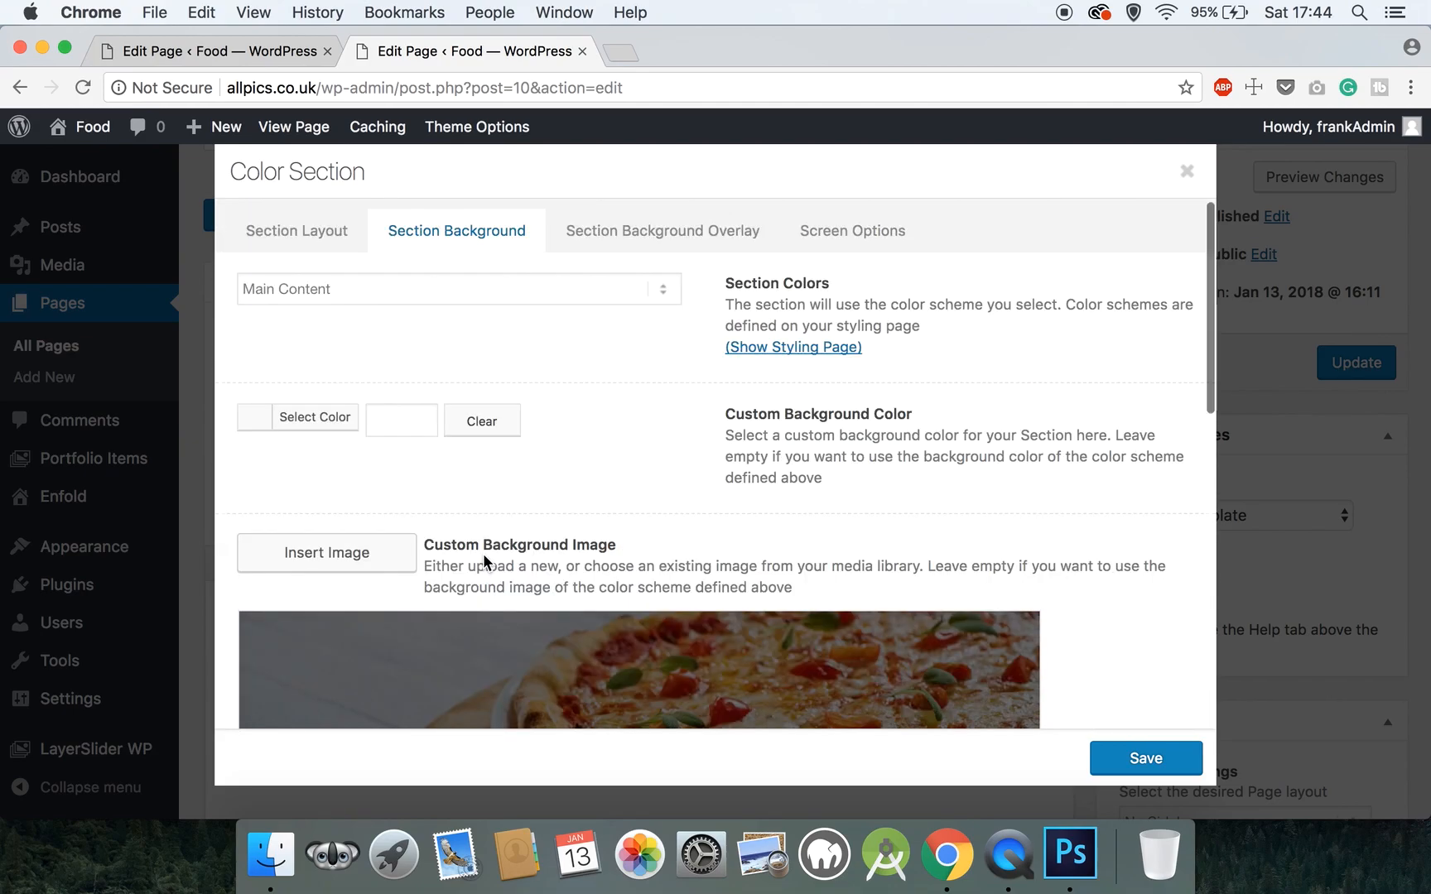
{"action": "left_click", "coordinate": [675, 235]}
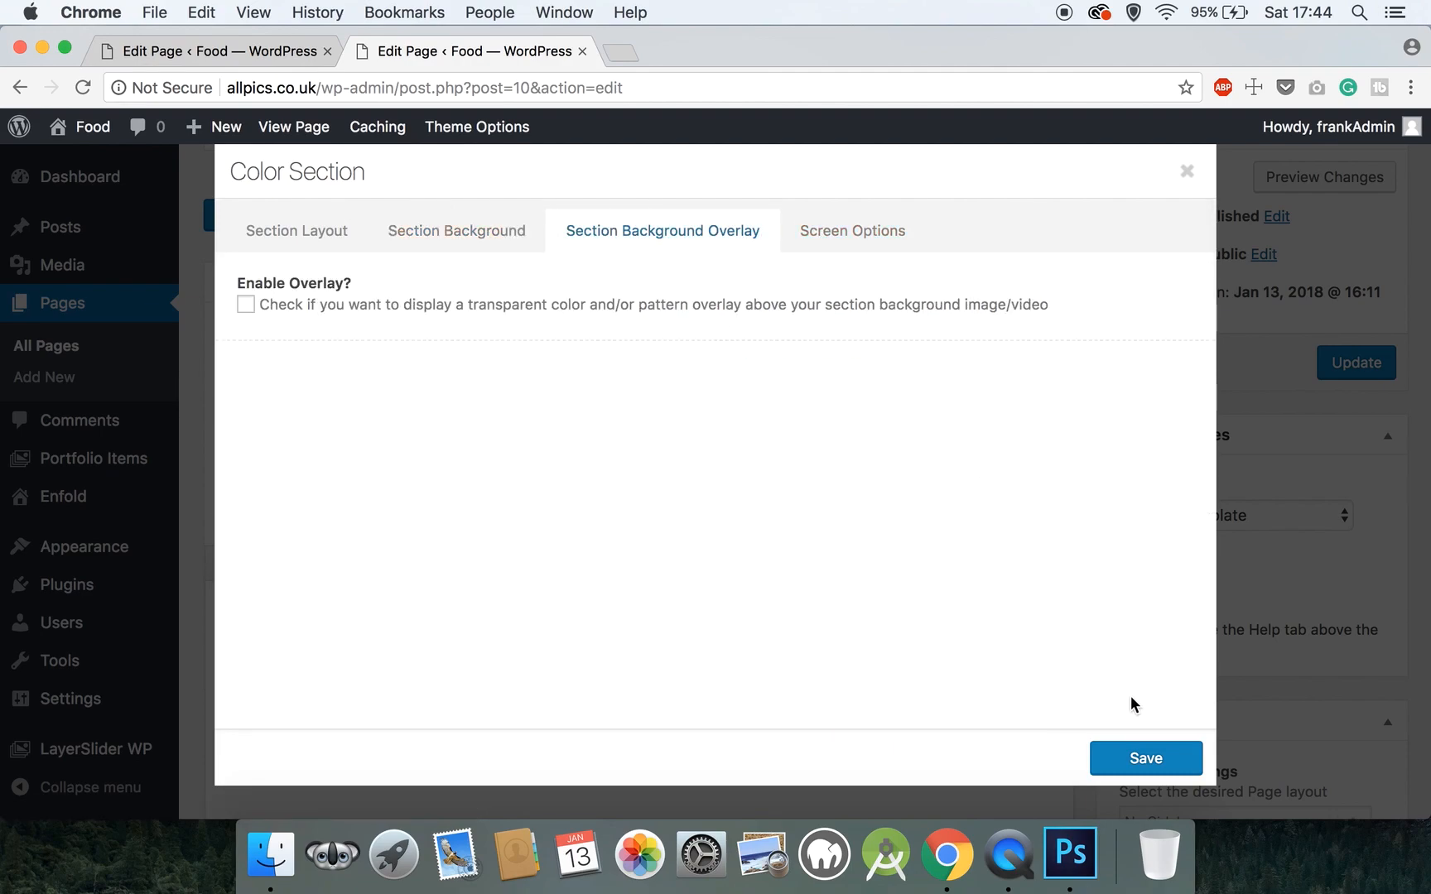
{"action": "left_click", "coordinate": [1140, 756]}
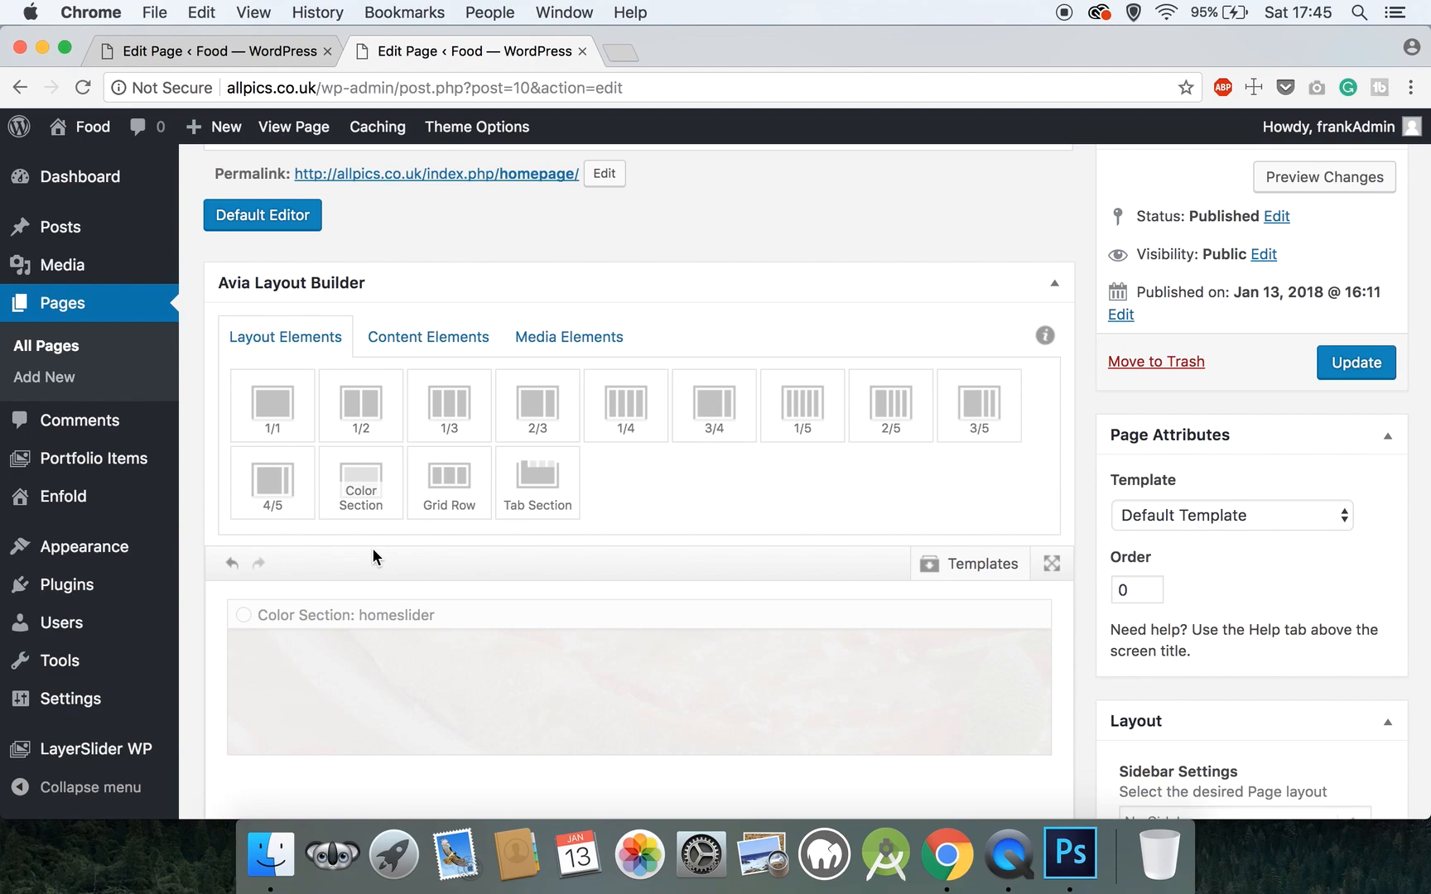
- Place a Text Block from Content Elements into the homeslider section and open its editor
{"action": "left_click", "coordinate": [414, 342]}
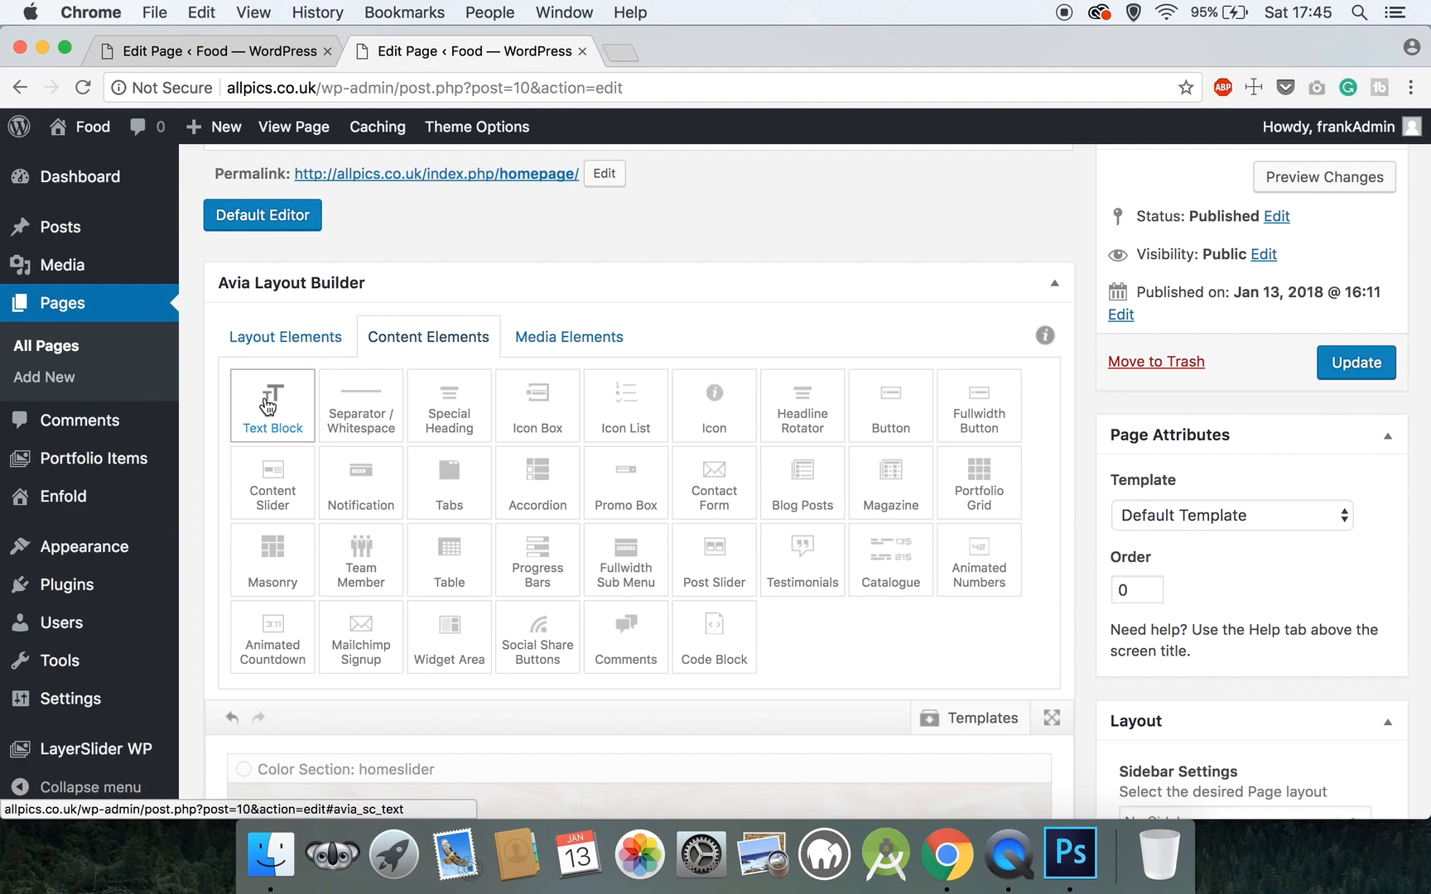
{"action": "left_click", "coordinate": [267, 406]}
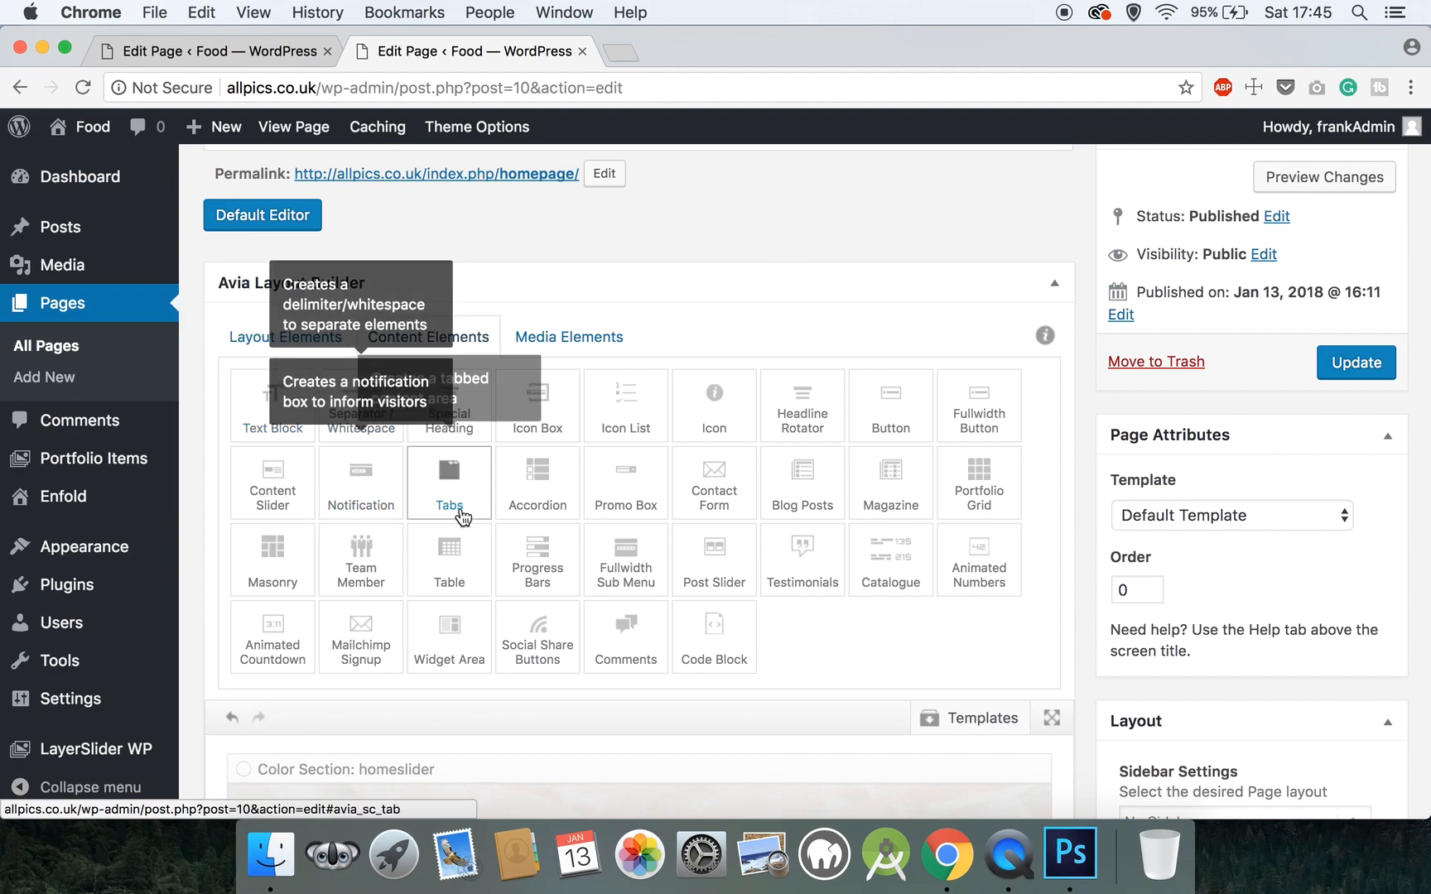
{"action": "left_click_drag", "start_coordinate": [361, 615], "coordinate": [354, 487]}
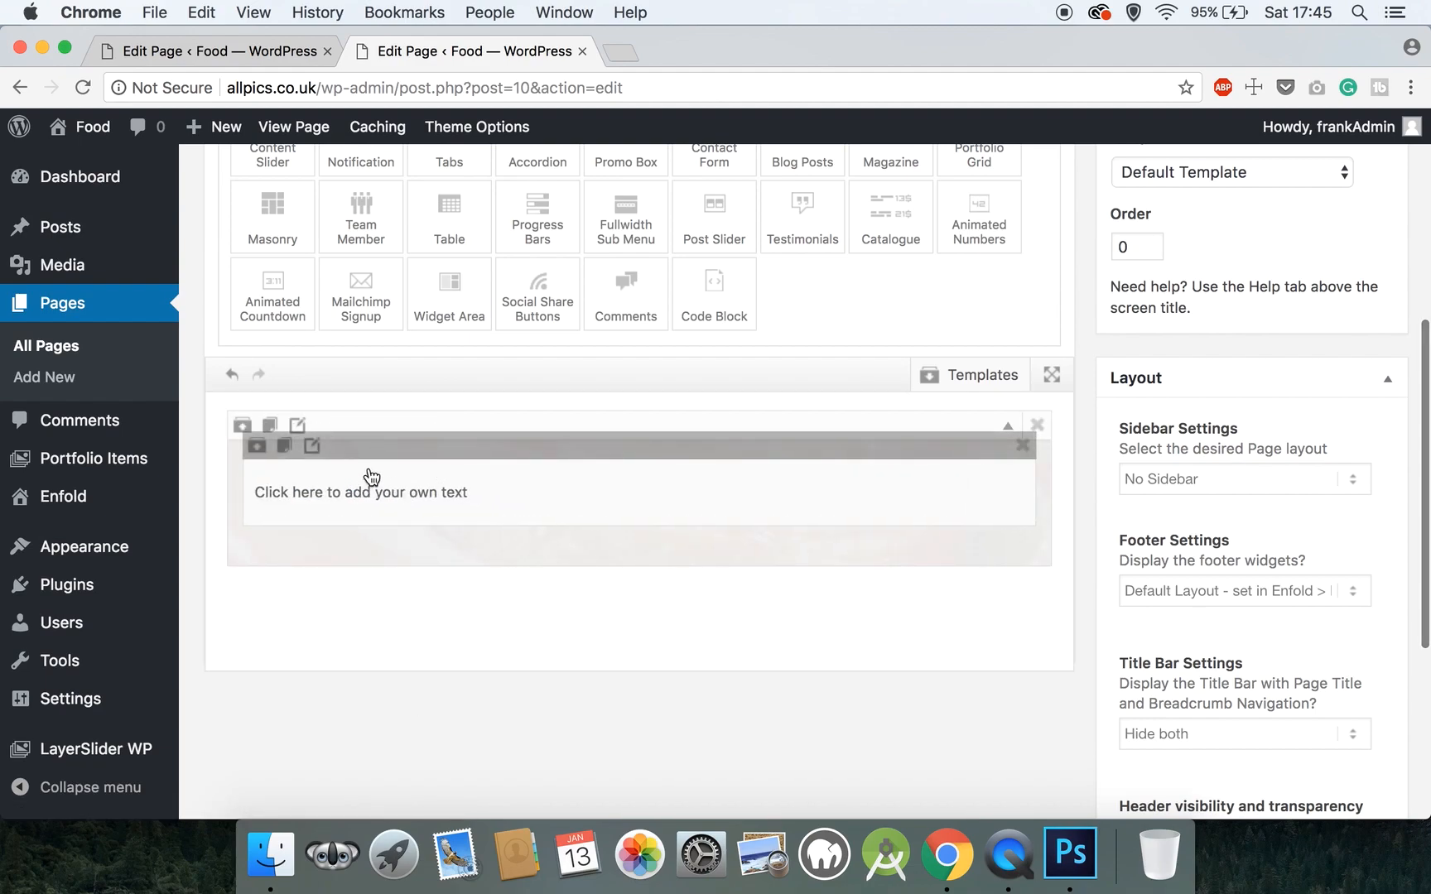
{"action": "left_click", "coordinate": [311, 447]}
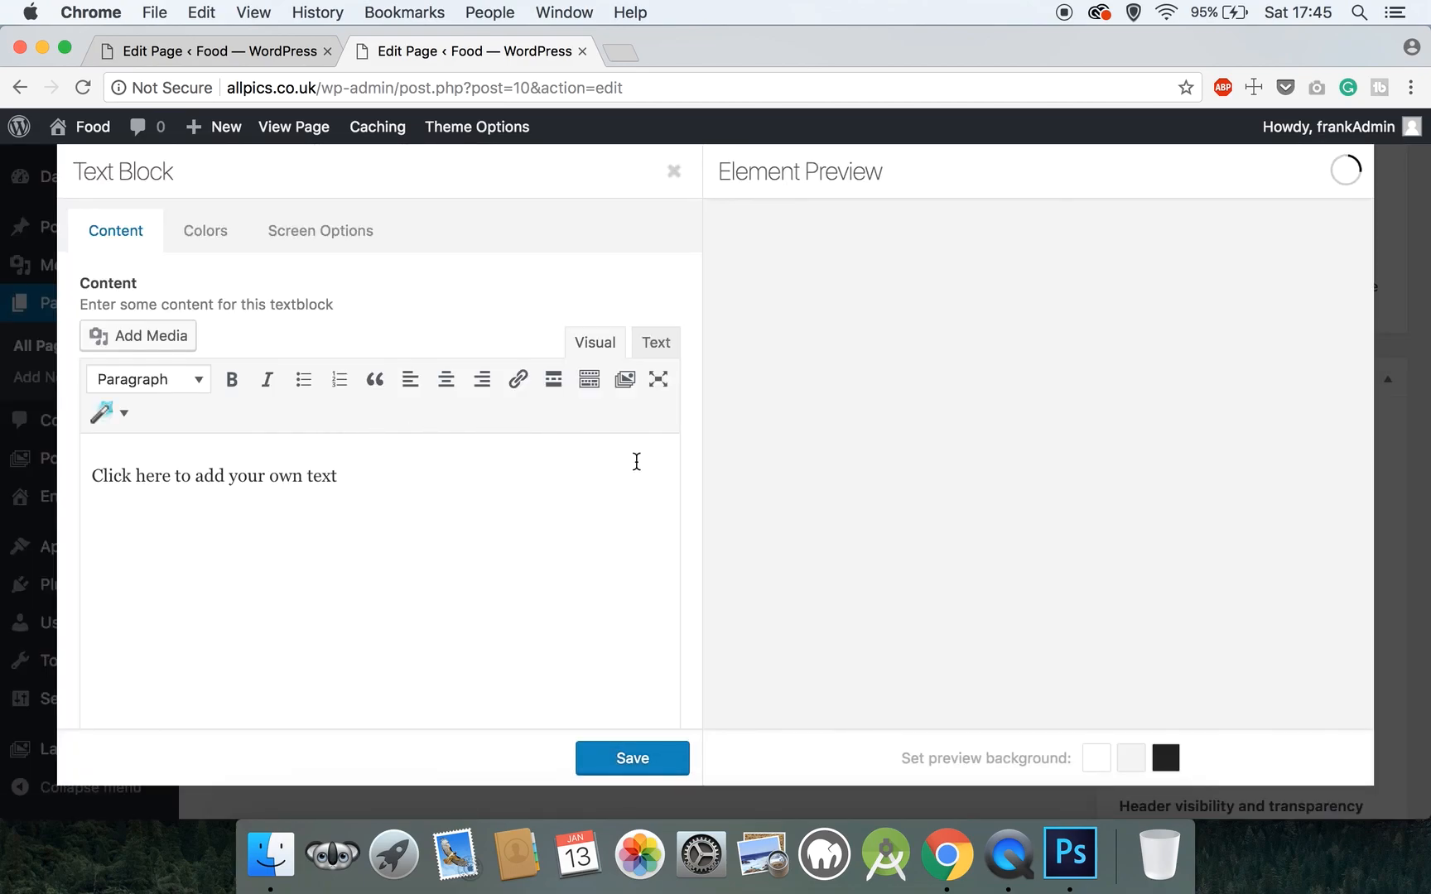
- Replace the placeholder with 'Welcome To' as a centred Heading 2
{"action": "left_click_drag", "start_coordinate": [337, 476], "coordinate": [119, 466]}
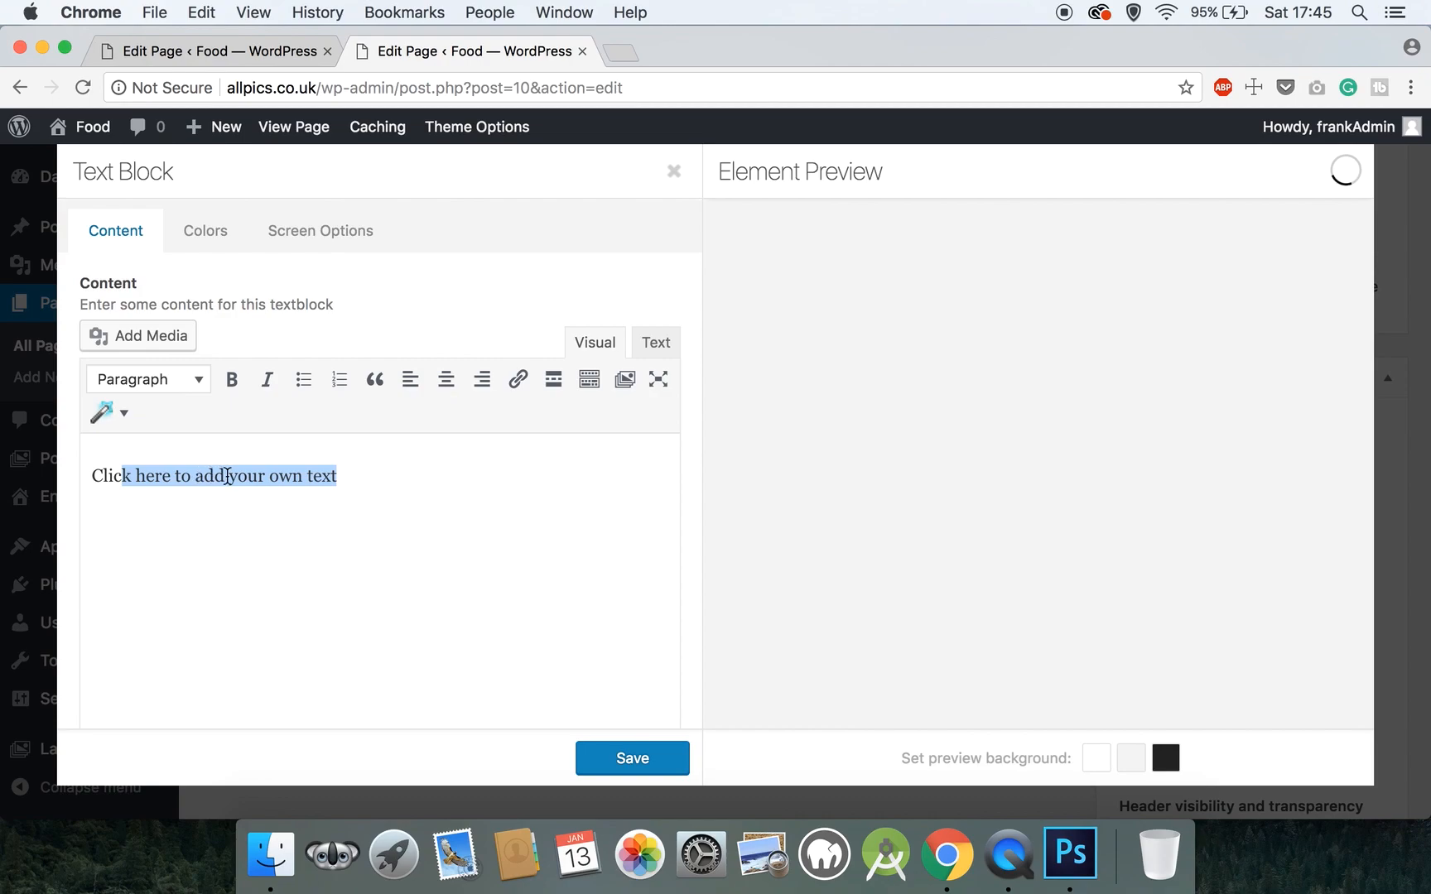
{"action": "left_click", "coordinate": [332, 476]}
{"action": "left_click_drag", "start_coordinate": [338, 477], "coordinate": [87, 474]}
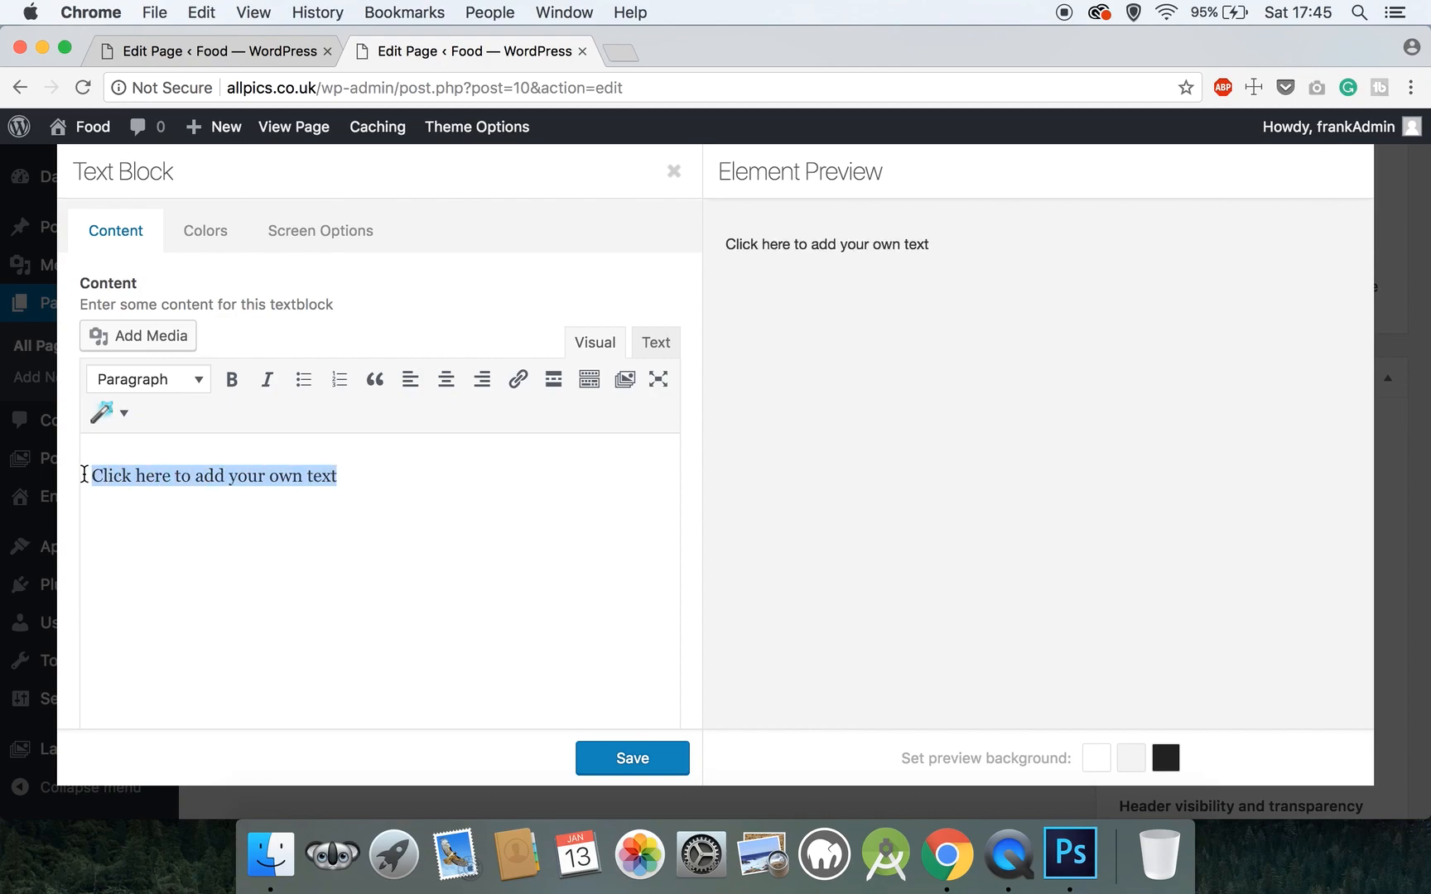
{"action": "key", "text": "BackSpace"}
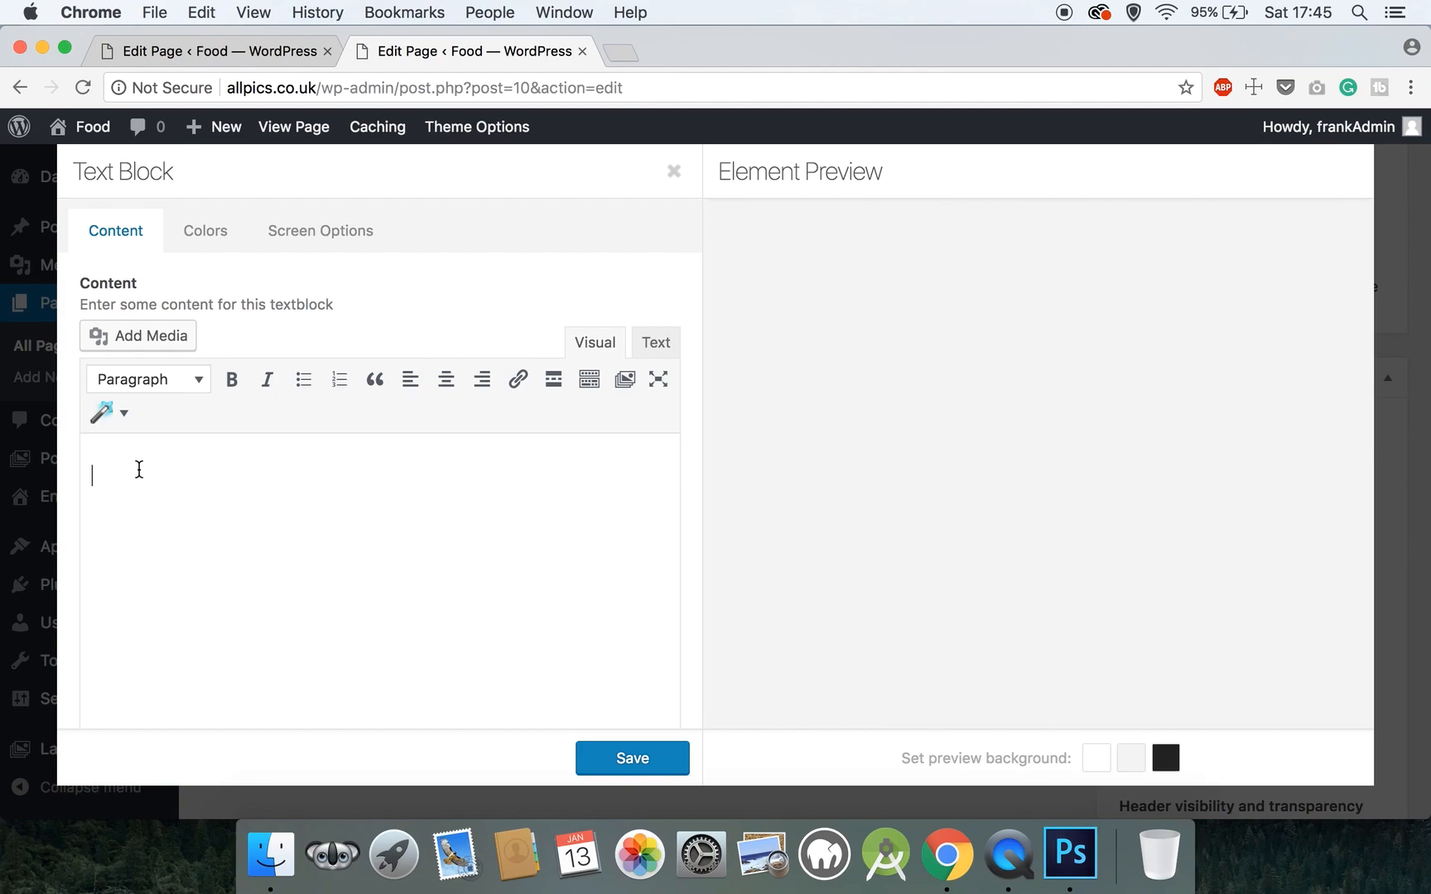
{"action": "type", "text": "Welcome To"}
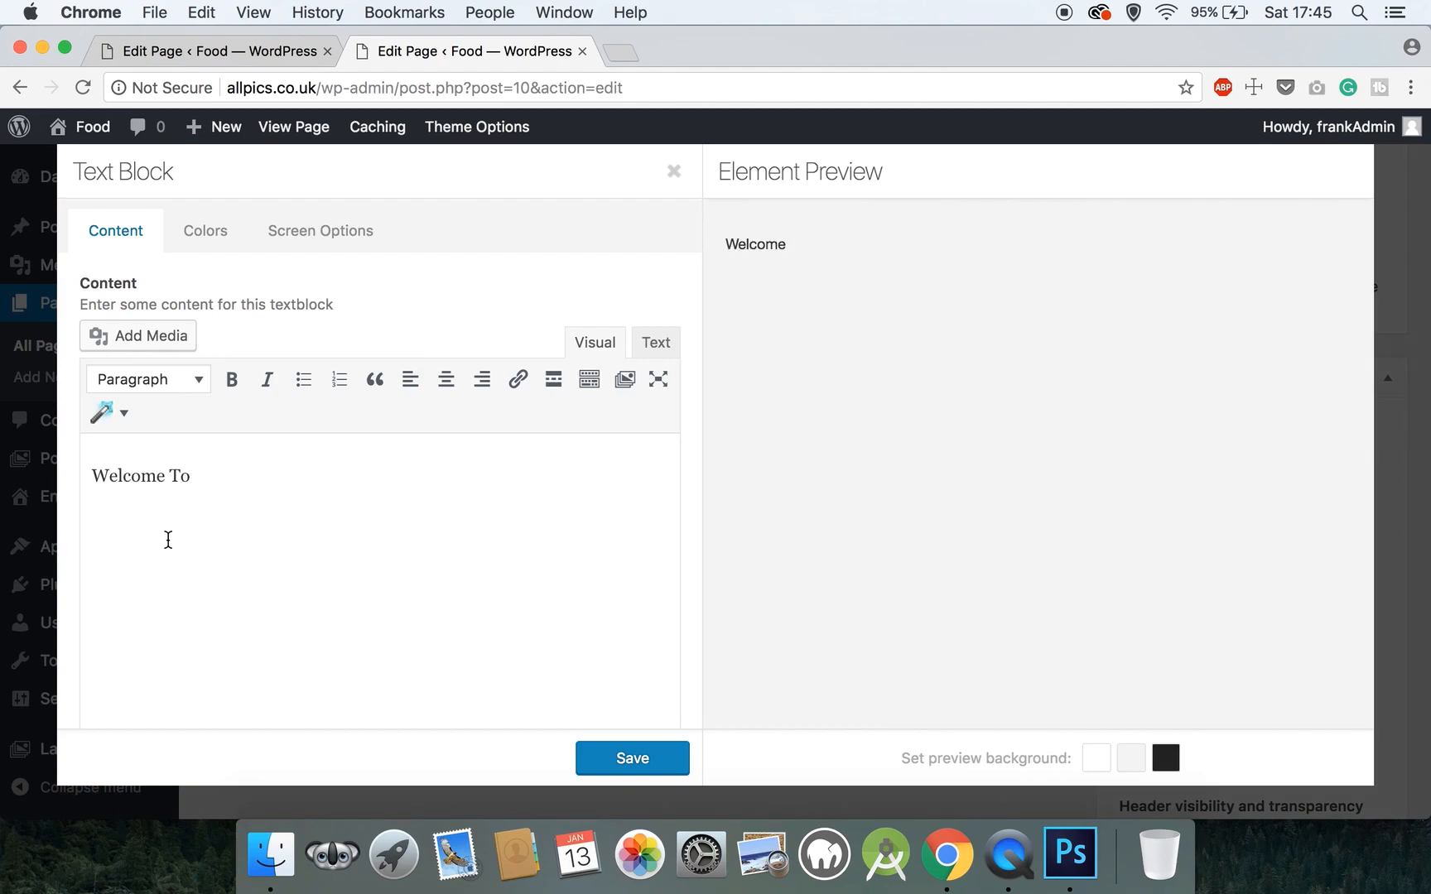
{"action": "left_click_drag", "start_coordinate": [228, 469], "coordinate": [90, 476]}
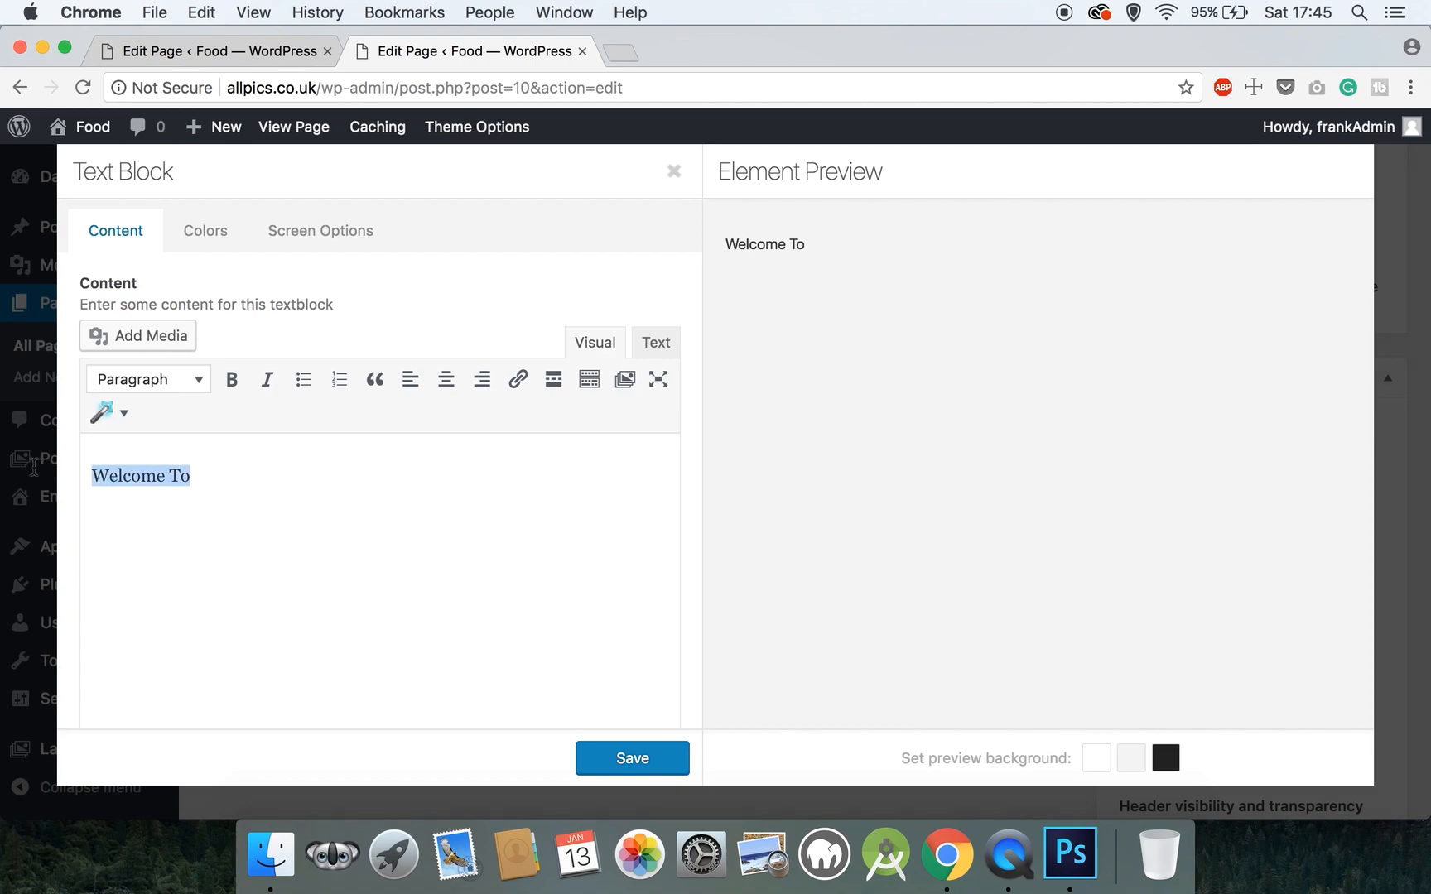
{"action": "left_click", "coordinate": [191, 378]}
{"action": "left_click", "coordinate": [203, 520]}
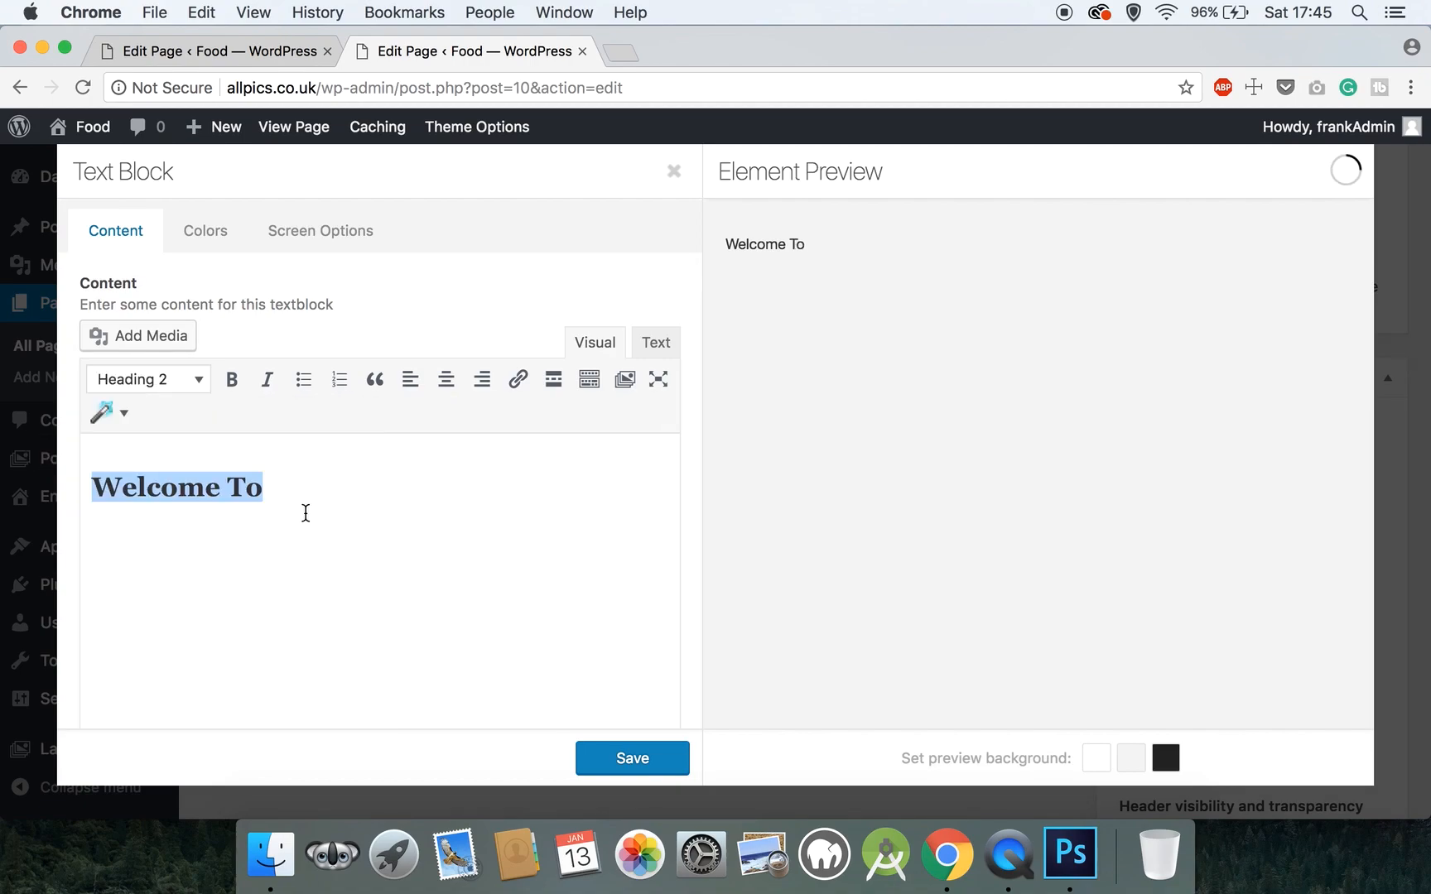
{"action": "left_click", "coordinate": [446, 379]}
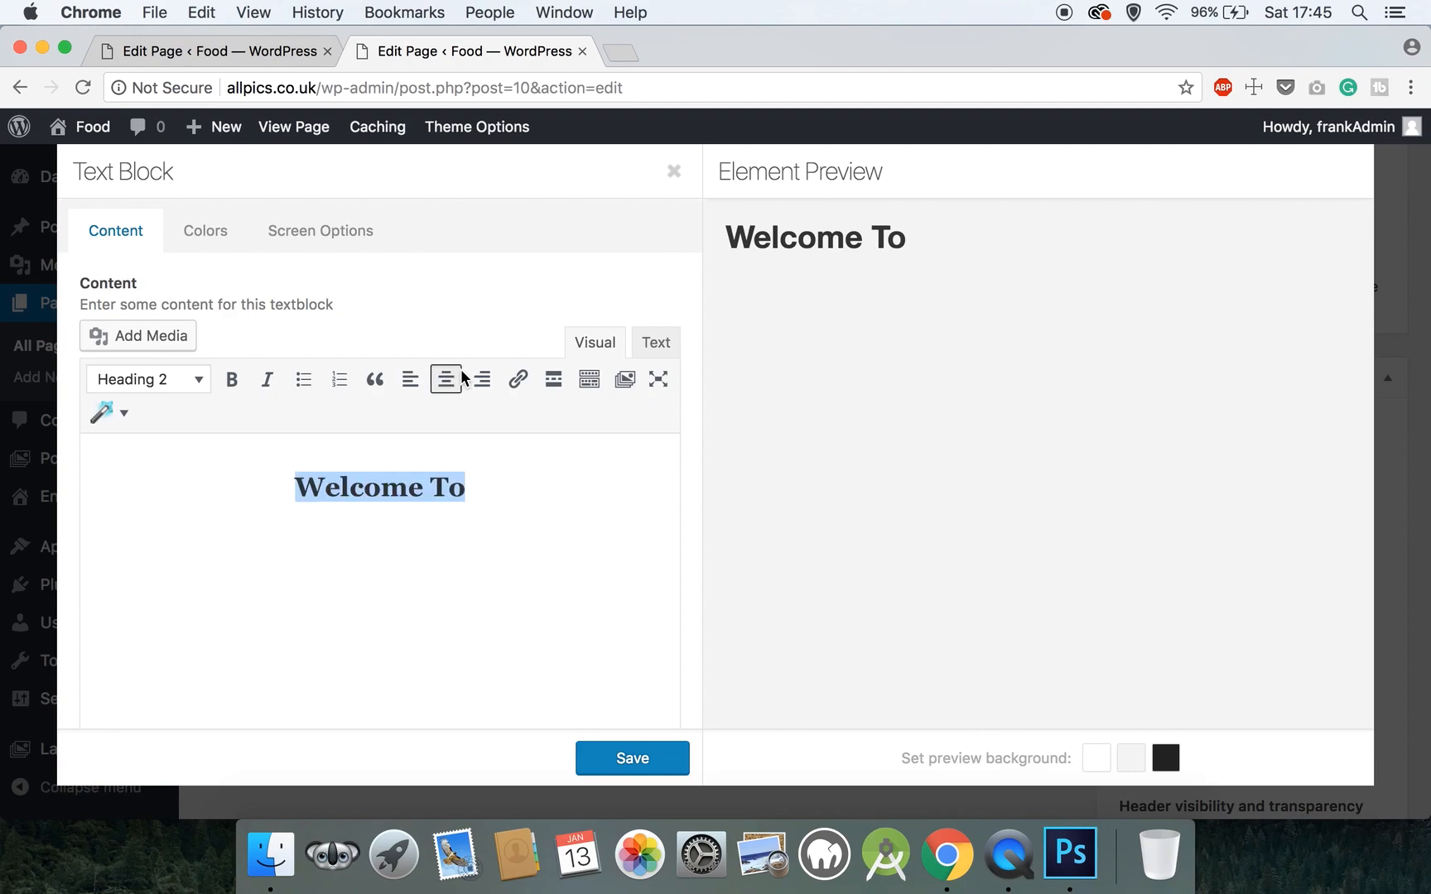
- Add 'The Traditional Pizzeria' below as a centred Heading 3 and save the text block
{"action": "left_click", "coordinate": [472, 487]}
{"action": "key", "text": "Return"}
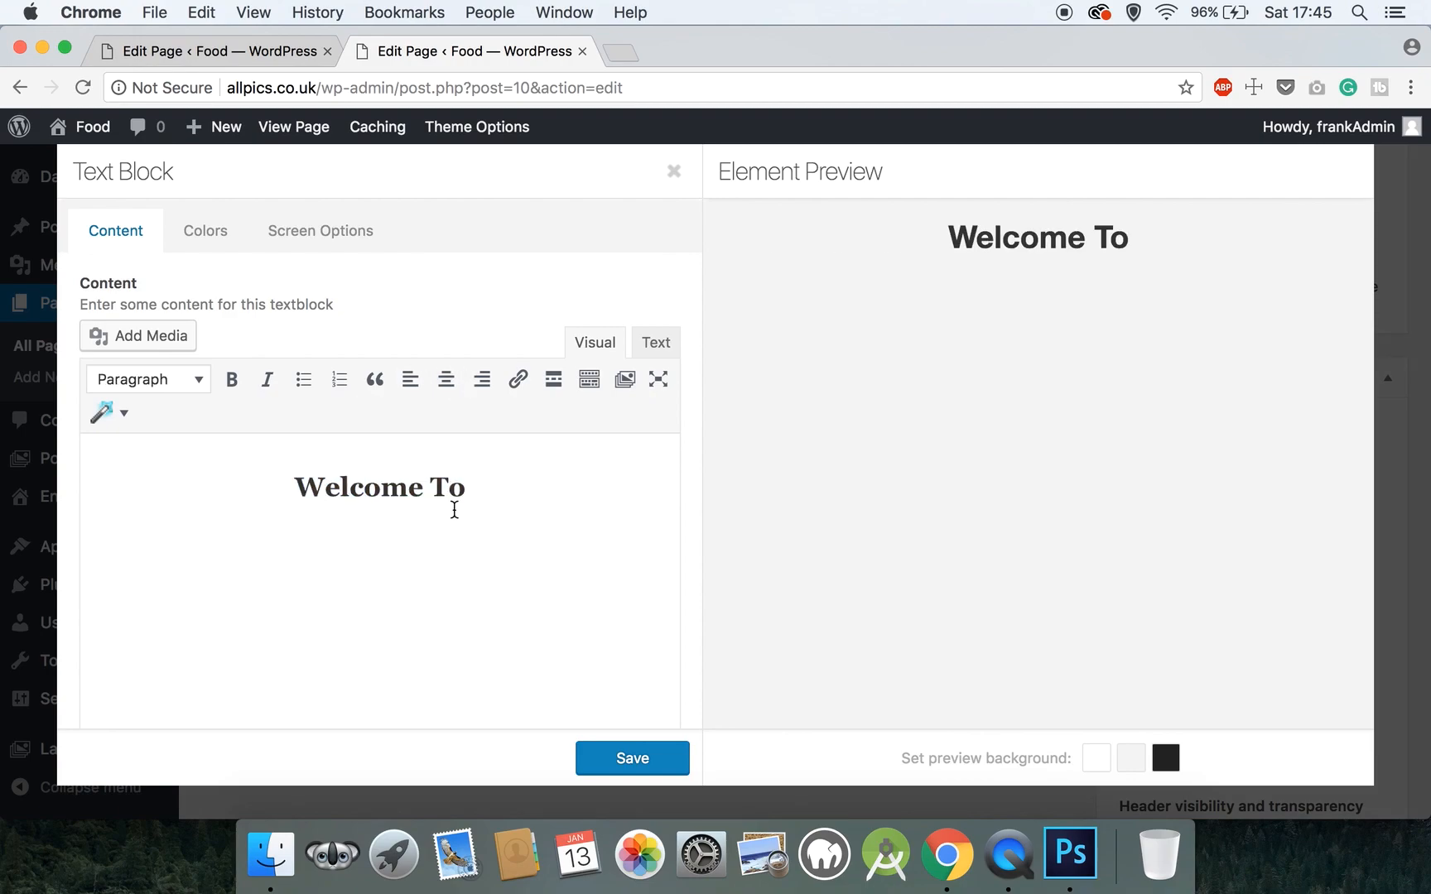
{"action": "type", "text": "The traditional Pi"}
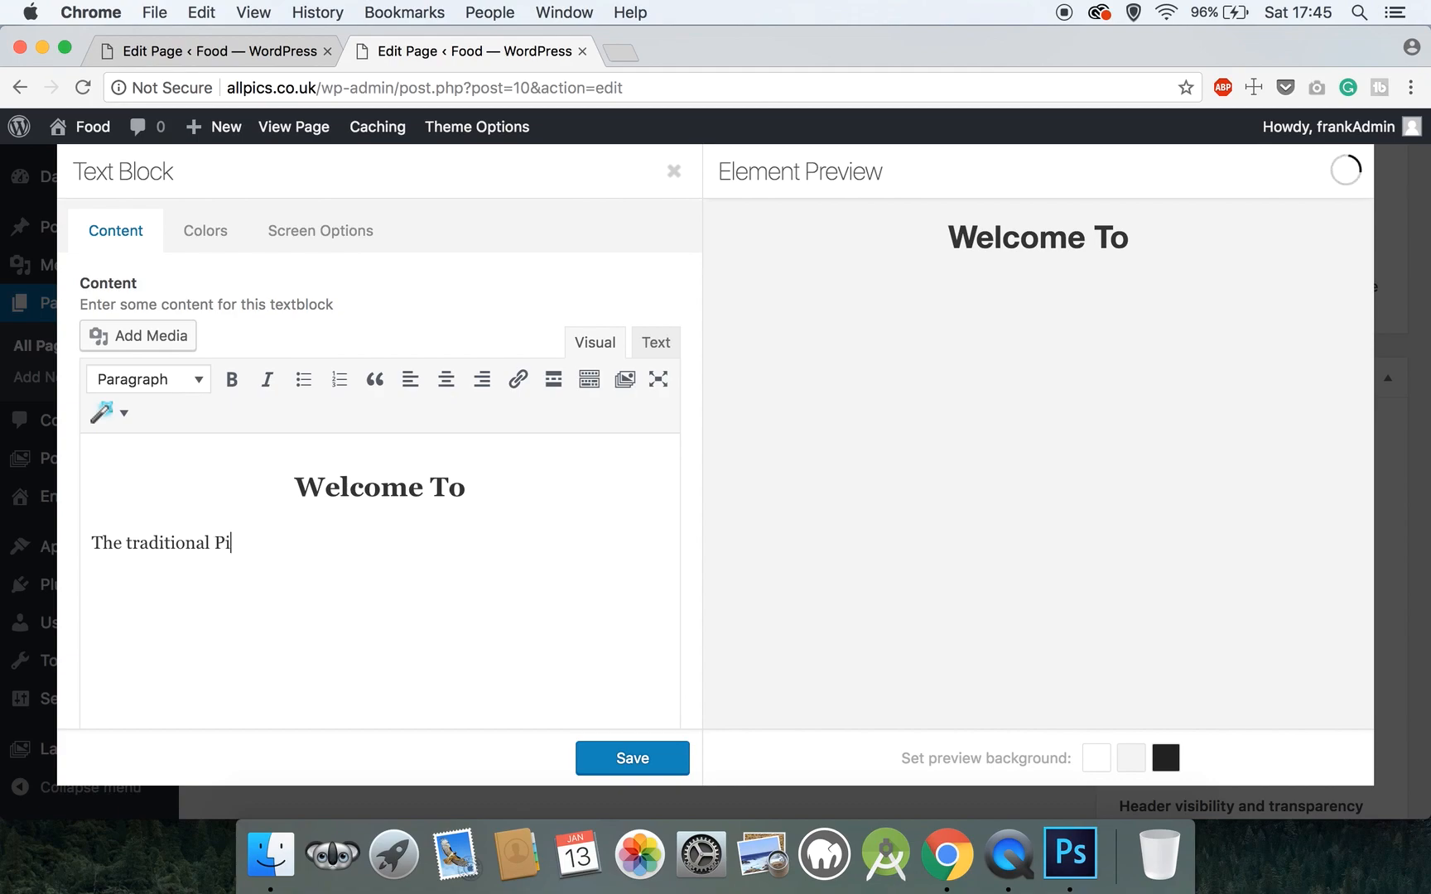
{"action": "type", "text": "zzeria"}
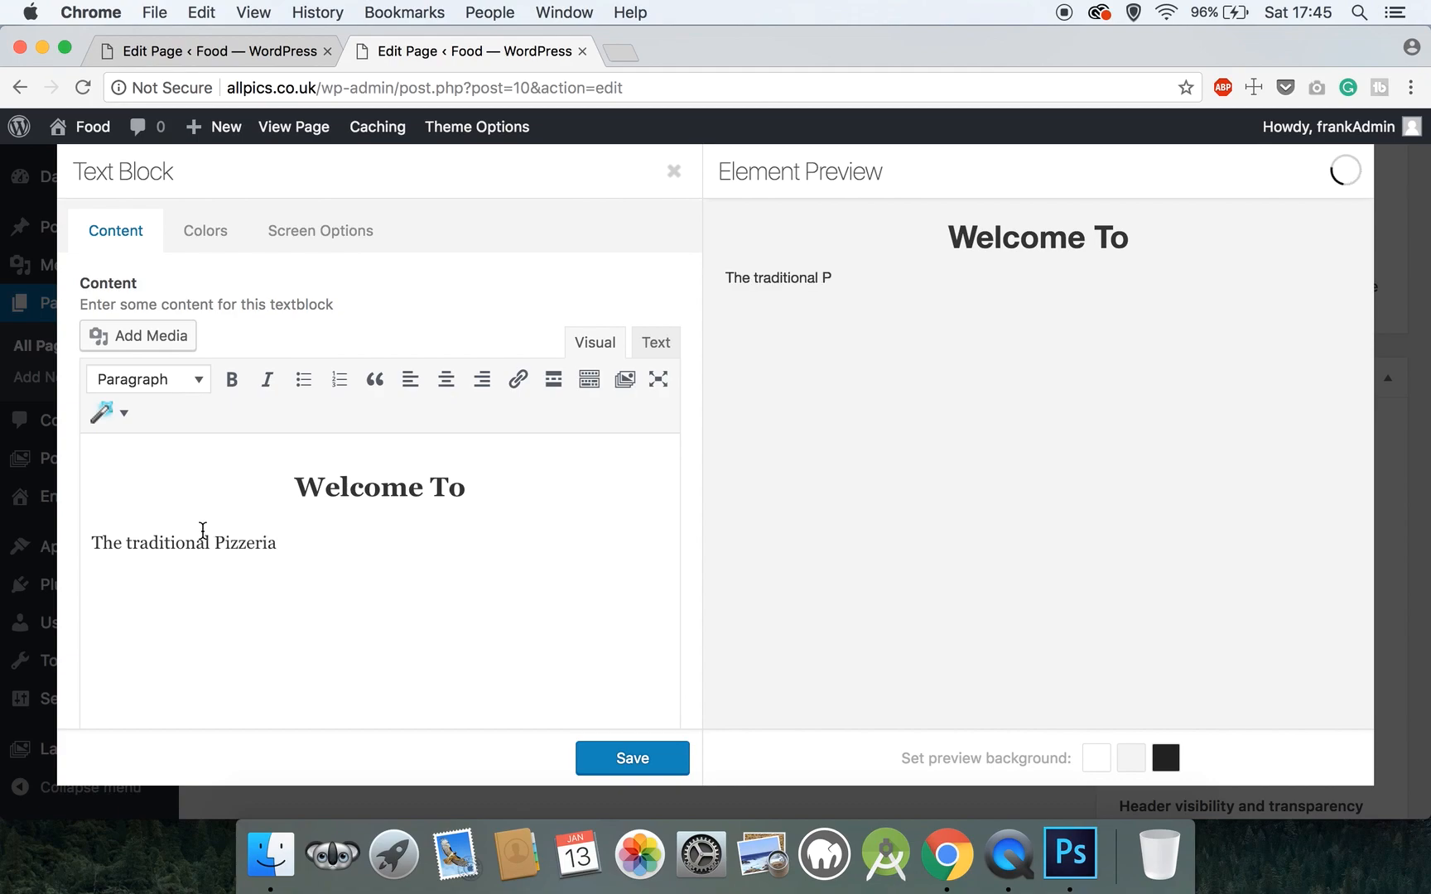
{"action": "left_click", "coordinate": [133, 547]}
{"action": "key", "text": "BackSpace"}
{"action": "type", "text": "T"}
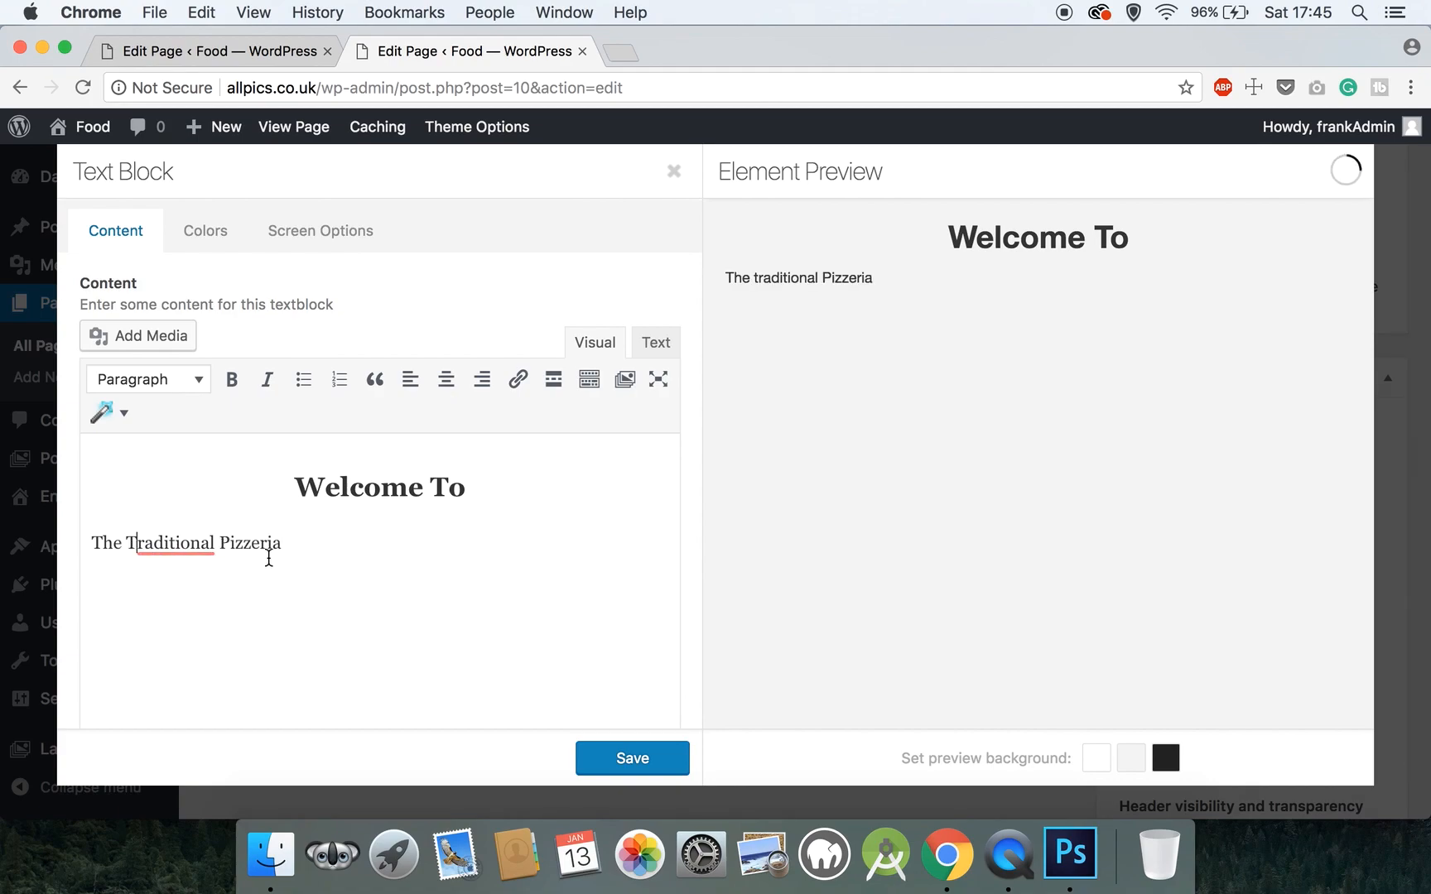
{"action": "left_click", "coordinate": [154, 544]}
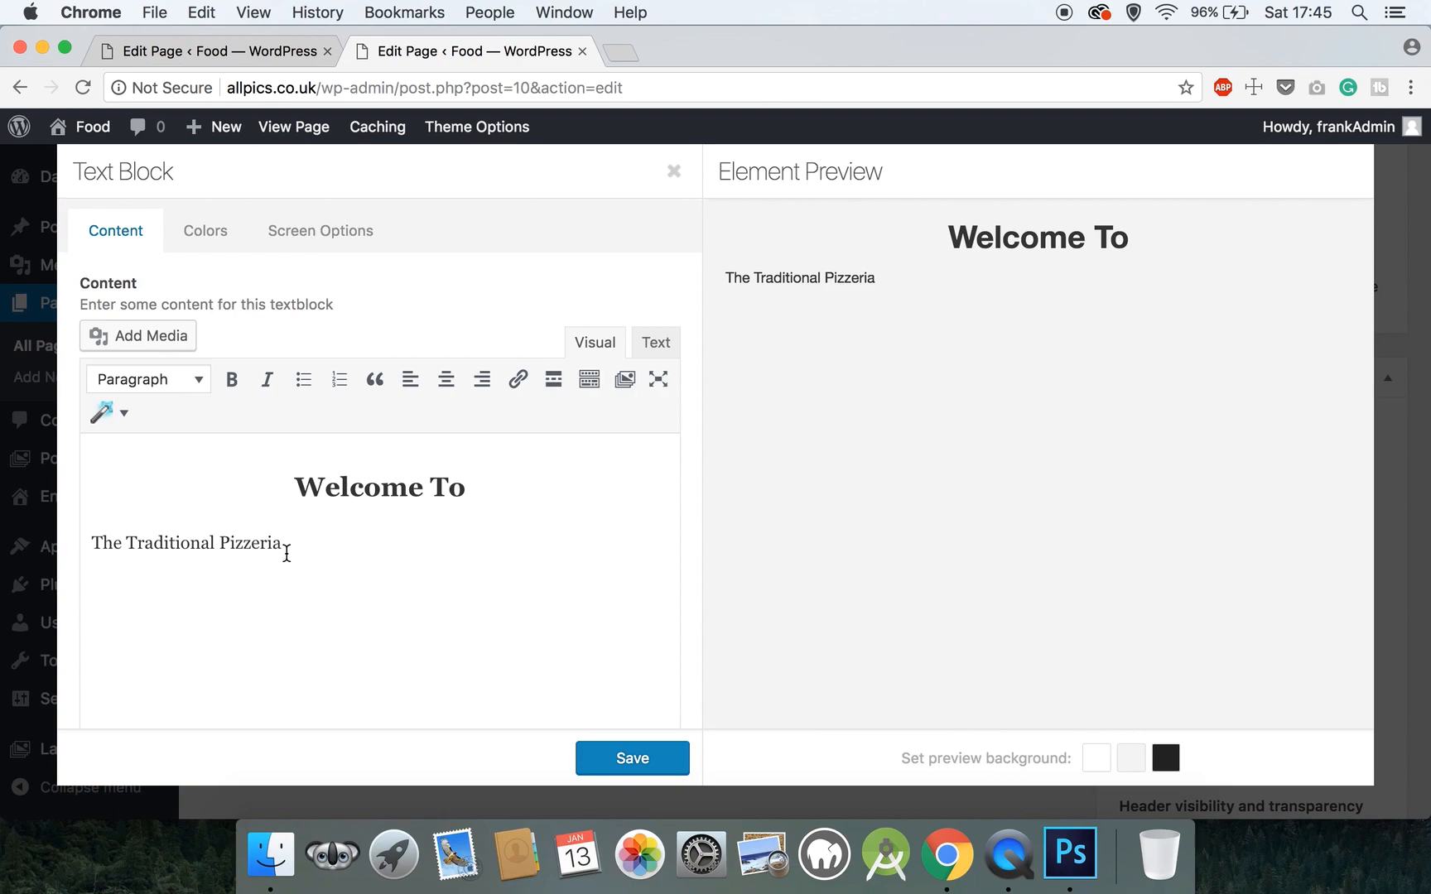
{"action": "left_click_drag", "start_coordinate": [301, 552], "coordinate": [56, 549]}
{"action": "left_click", "coordinate": [446, 380]}
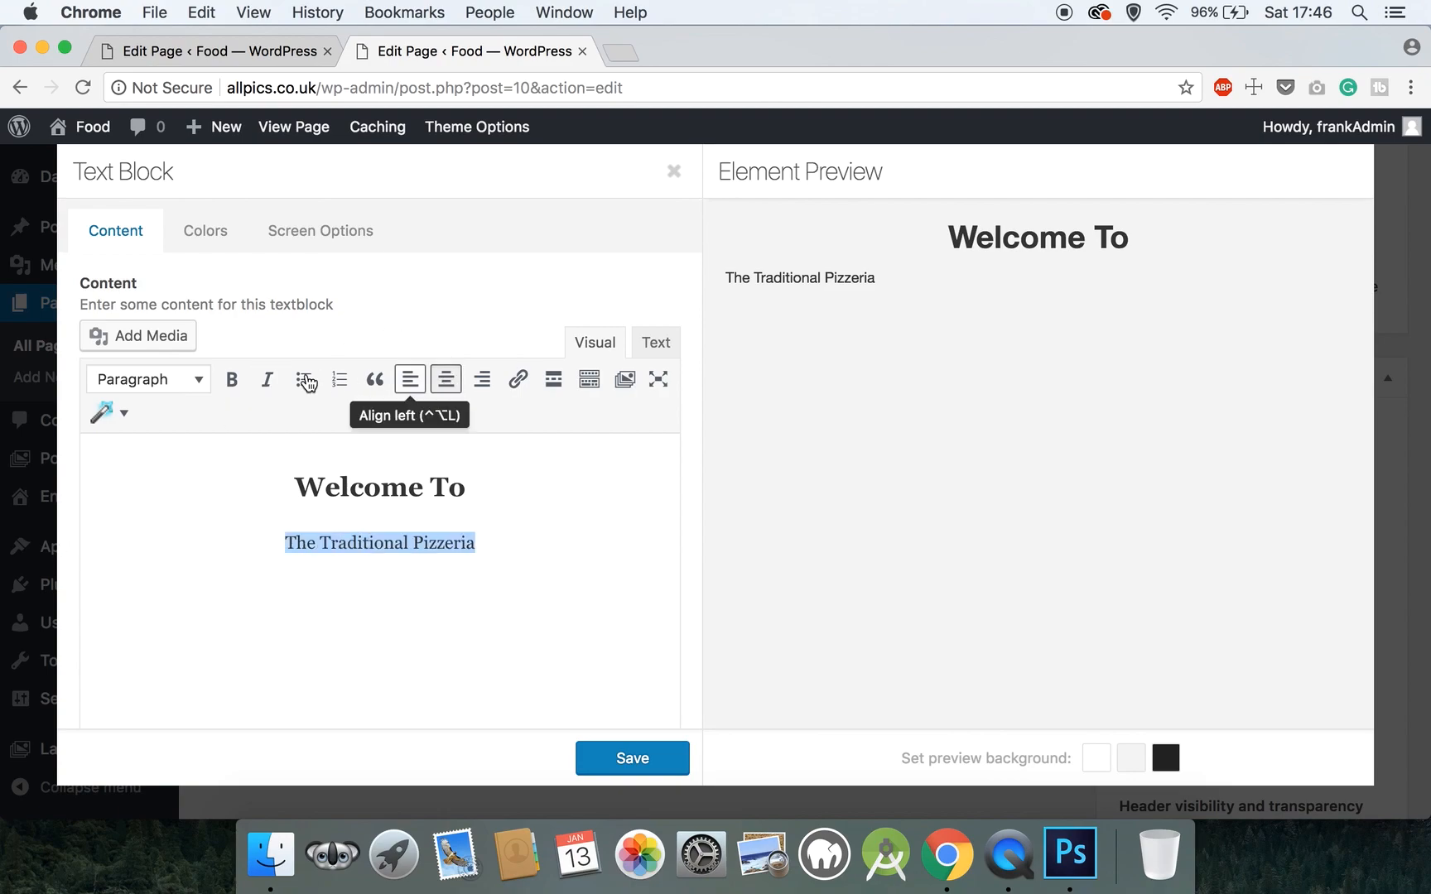
{"action": "left_click", "coordinate": [204, 378]}
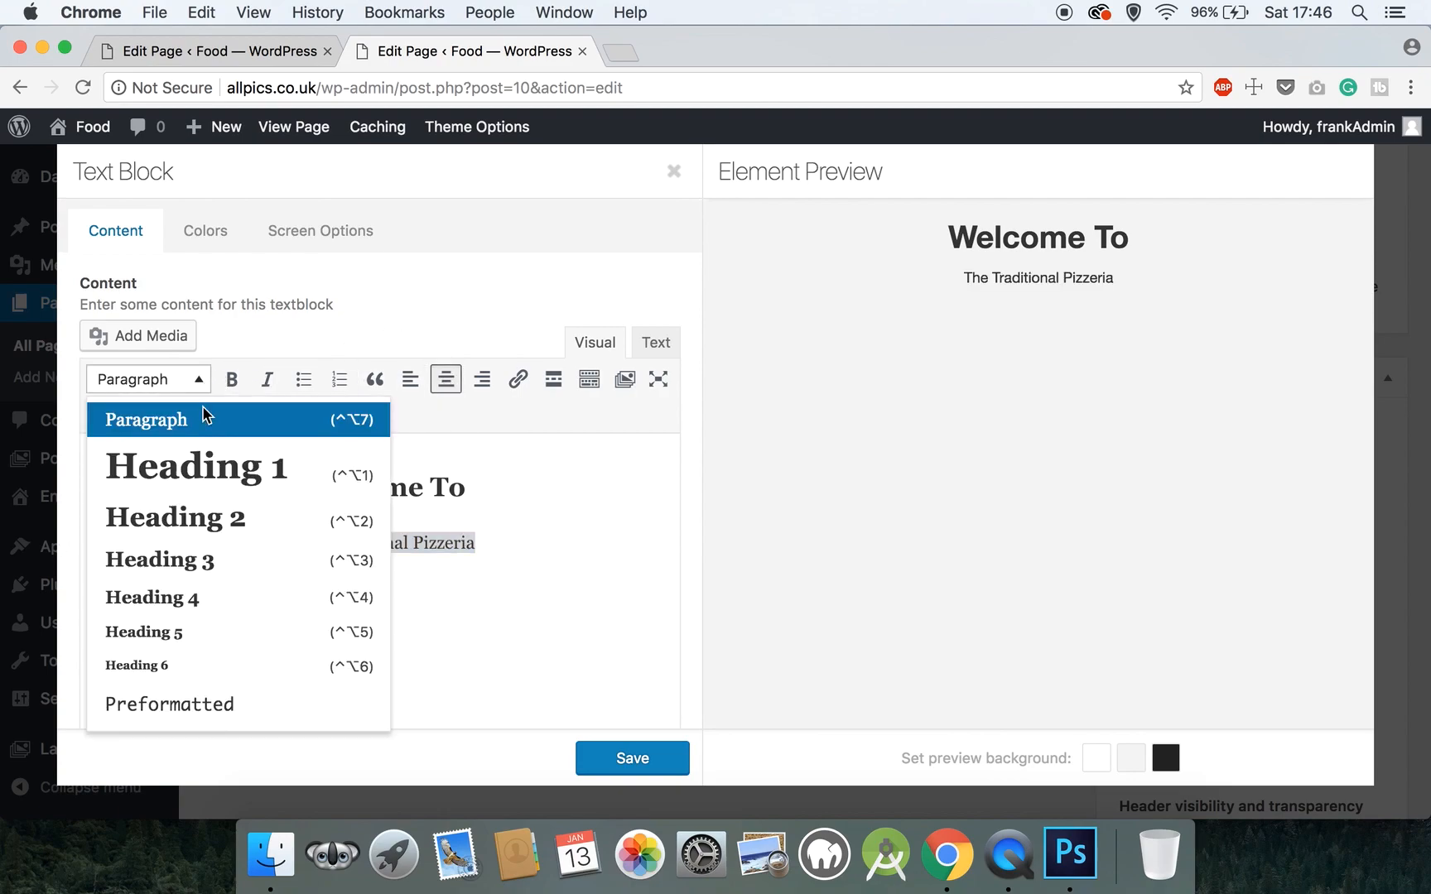
{"action": "left_click", "coordinate": [212, 558]}
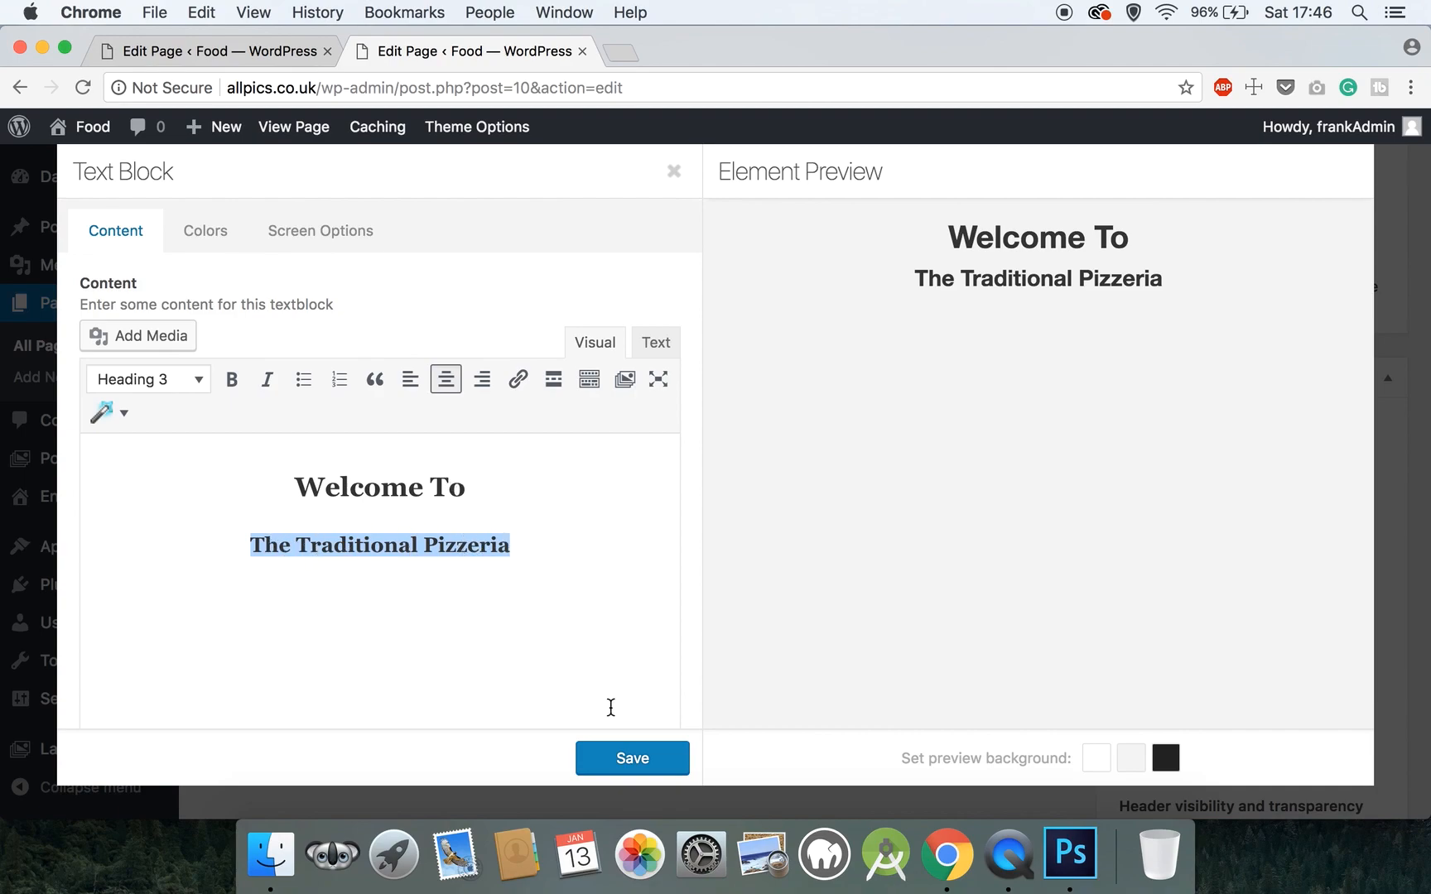
{"action": "left_click", "coordinate": [642, 762]}
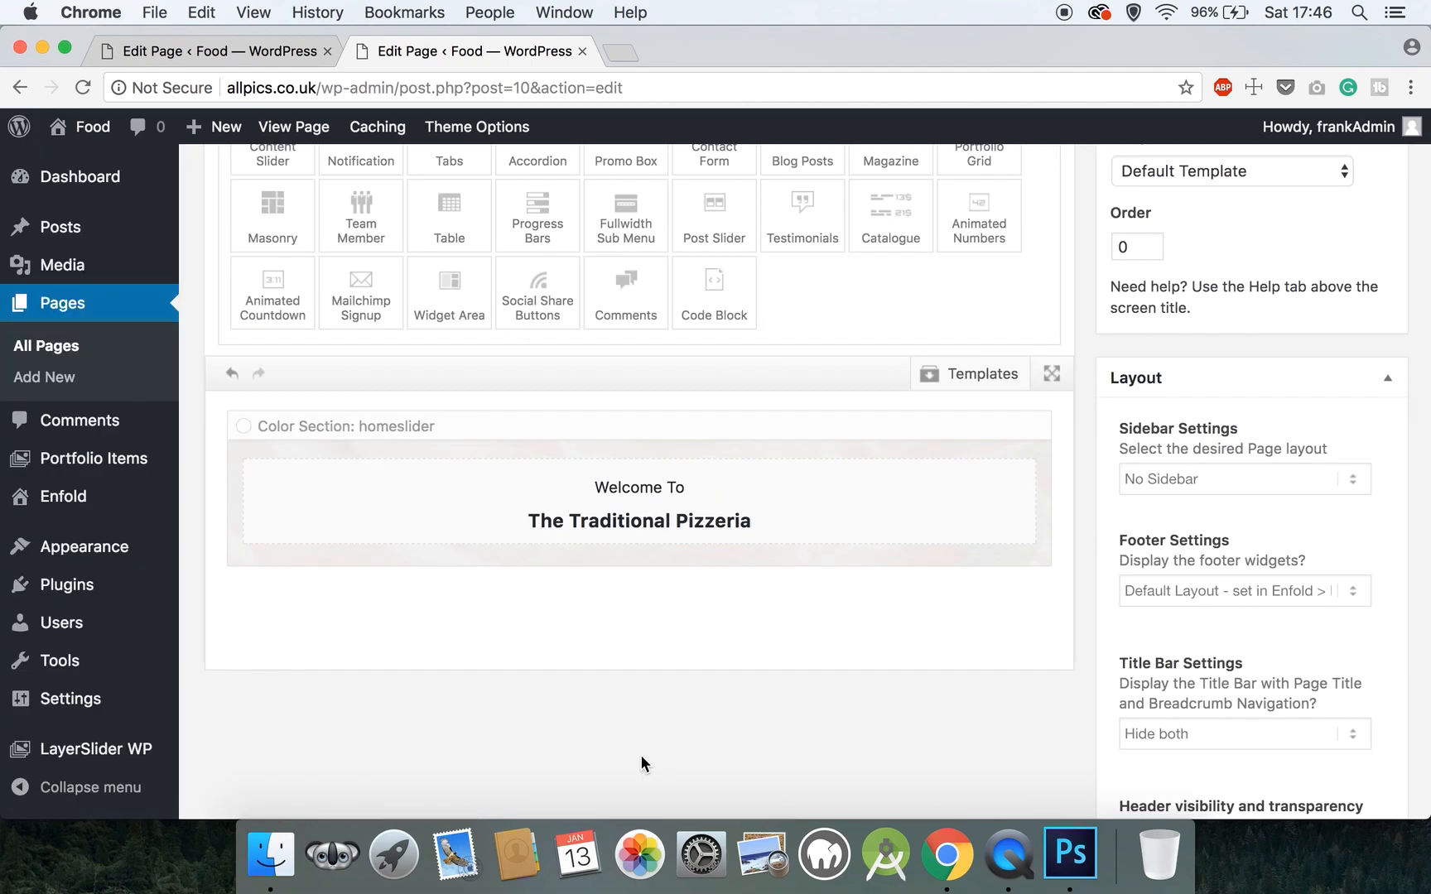
- Drop a Button below The Traditional Pizzeria heading and open the 'Click me' button's settings
{"action": "scroll", "coordinate": [641, 756], "scroll_direction": "down", "scroll_amount": 1}
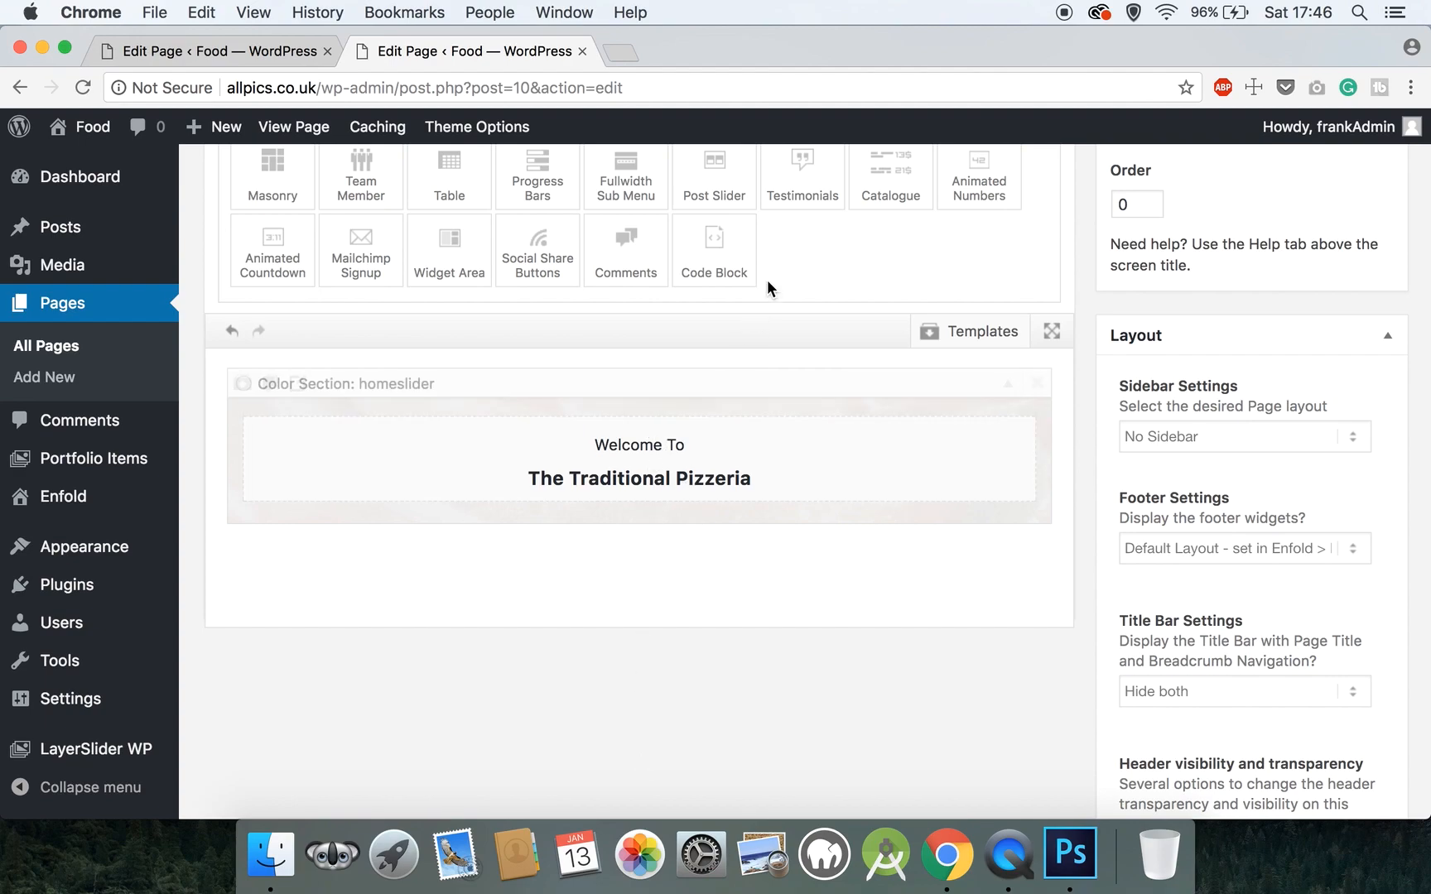
{"action": "scroll", "coordinate": [767, 288], "scroll_direction": "up", "scroll_amount": 3}
{"action": "scroll", "coordinate": [771, 290], "scroll_direction": "up", "scroll_amount": 4}
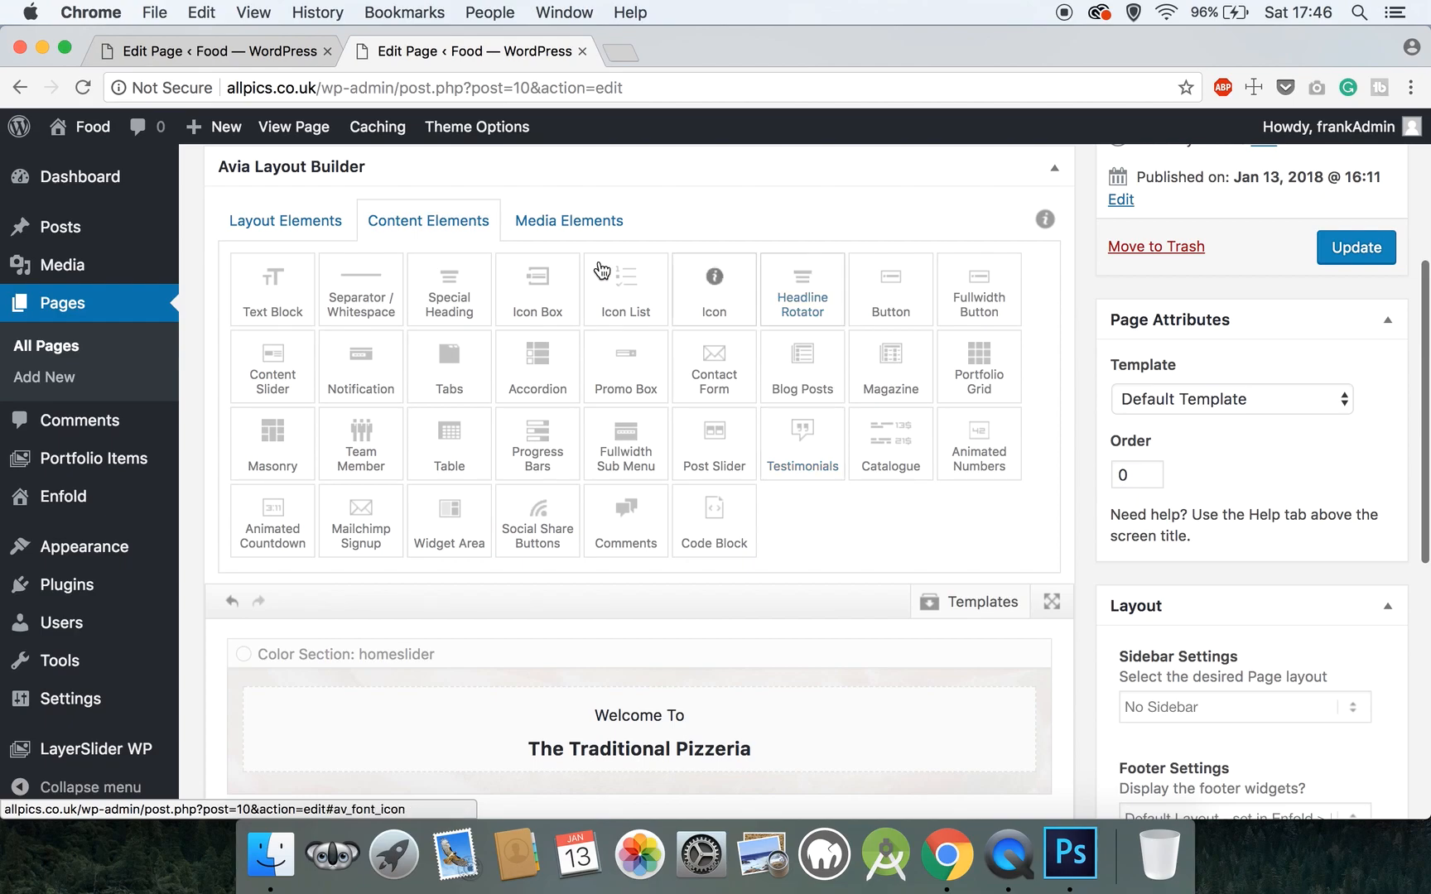
{"action": "left_click", "coordinate": [892, 304]}
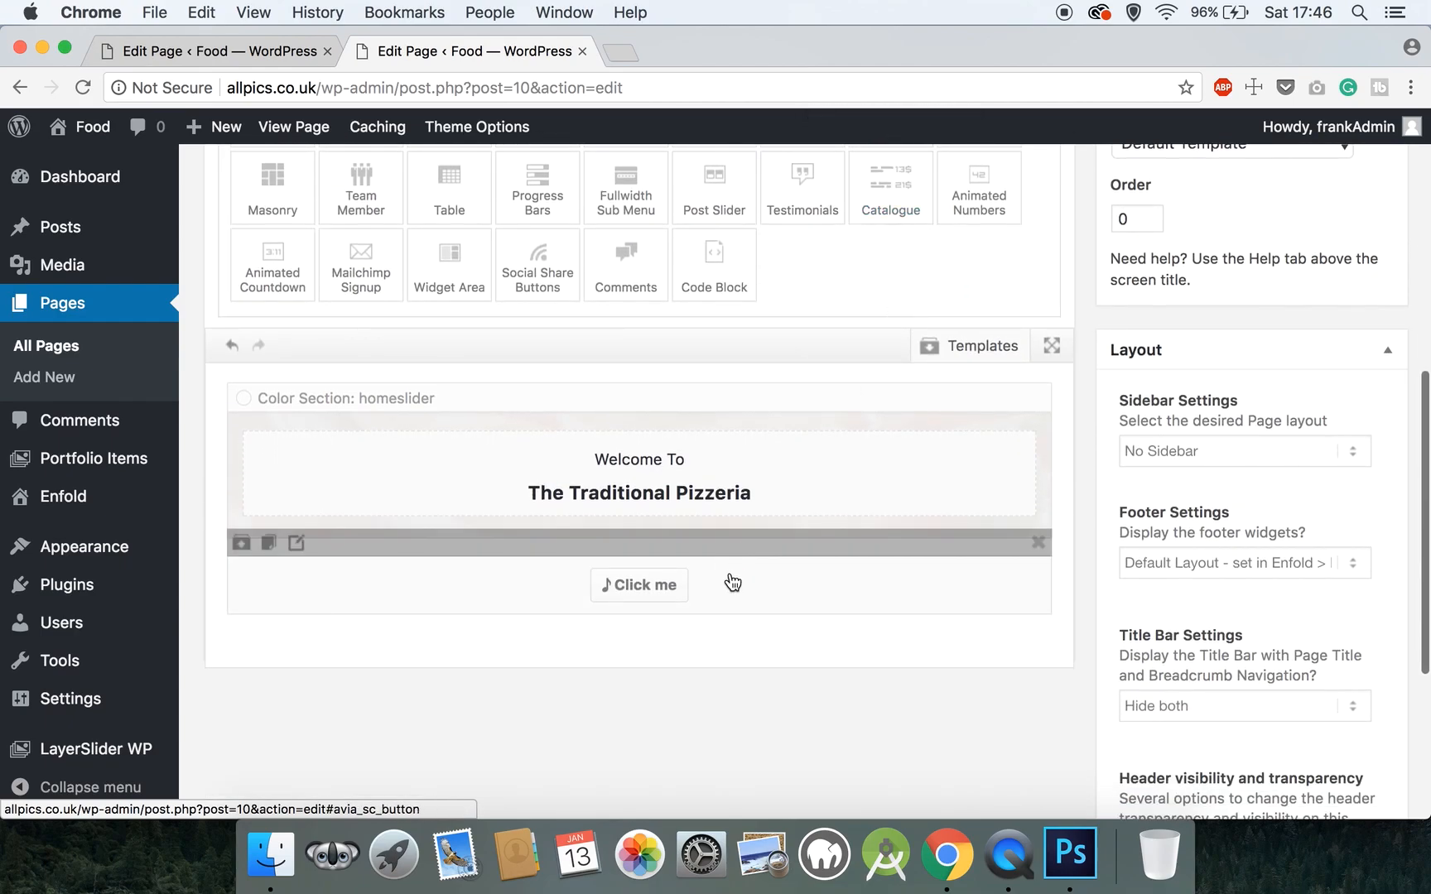
{"action": "mouse_move", "coordinate": [712, 587]}
{"action": "left_click_drag", "start_coordinate": [678, 544], "coordinate": [680, 523]}
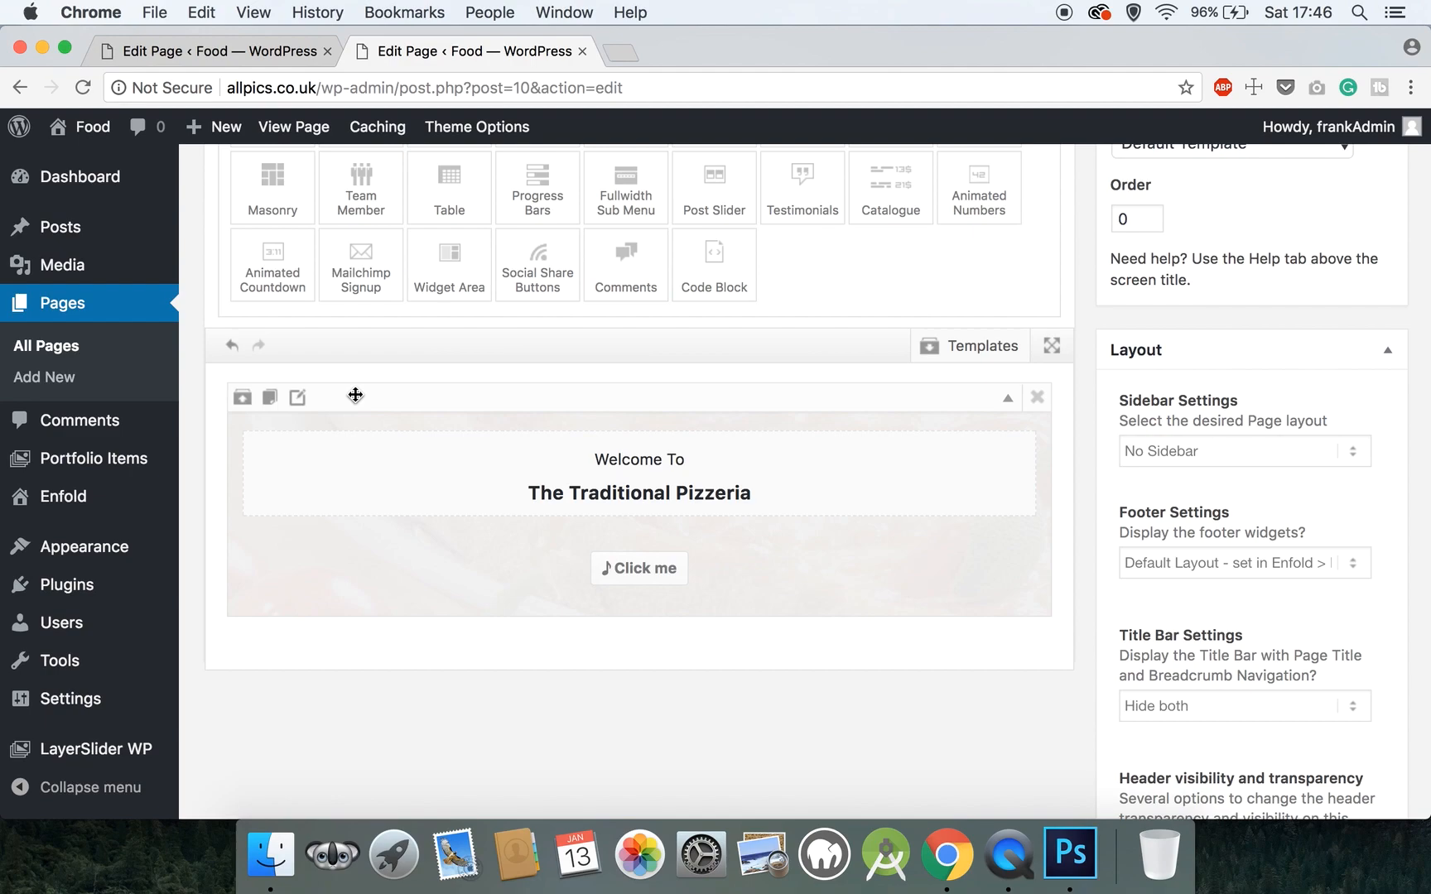
{"action": "mouse_move", "coordinate": [497, 457]}
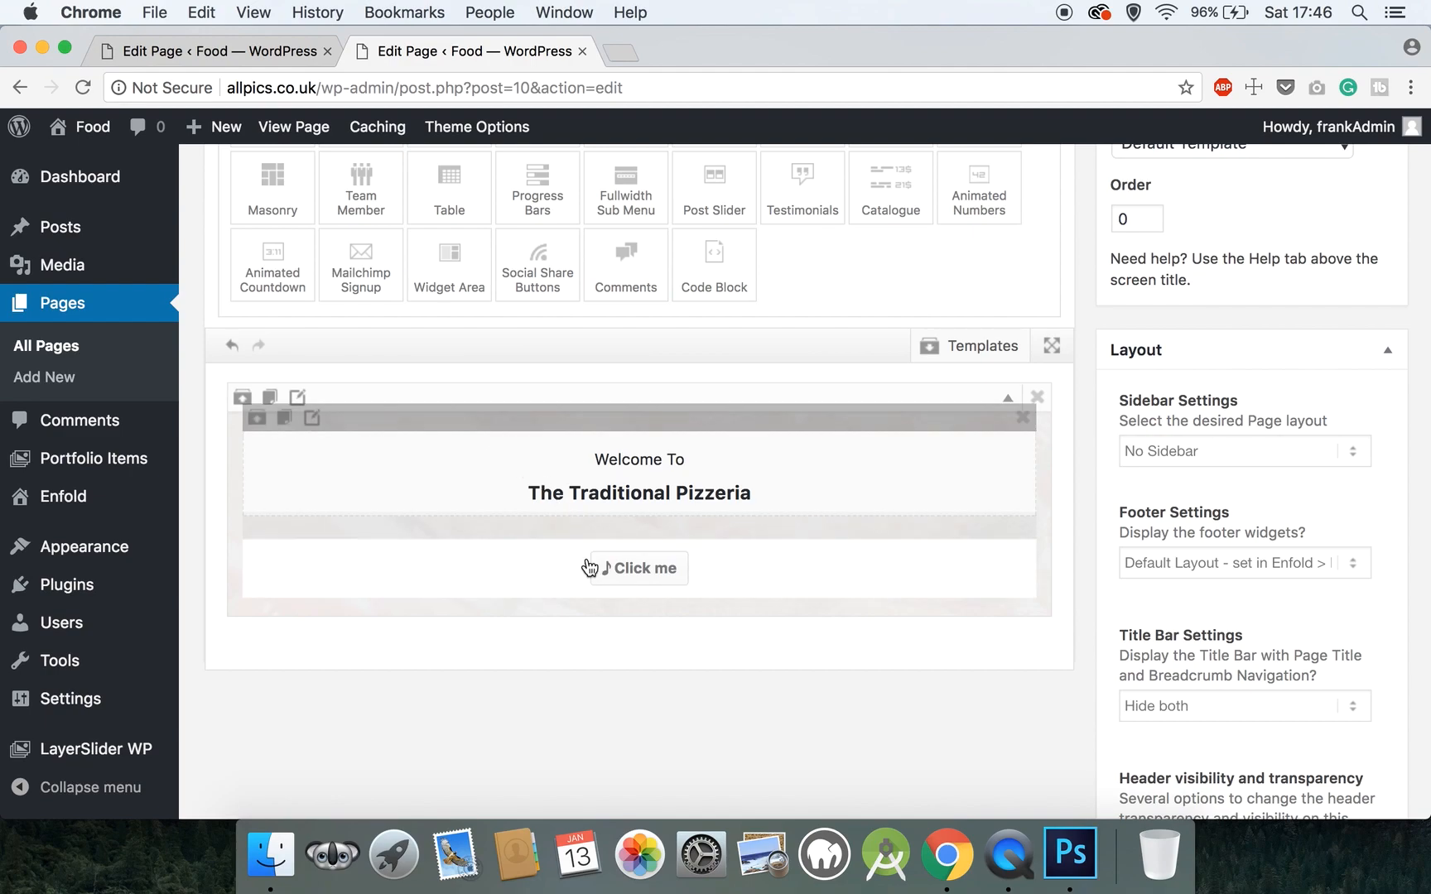
{"action": "left_click", "coordinate": [641, 586]}
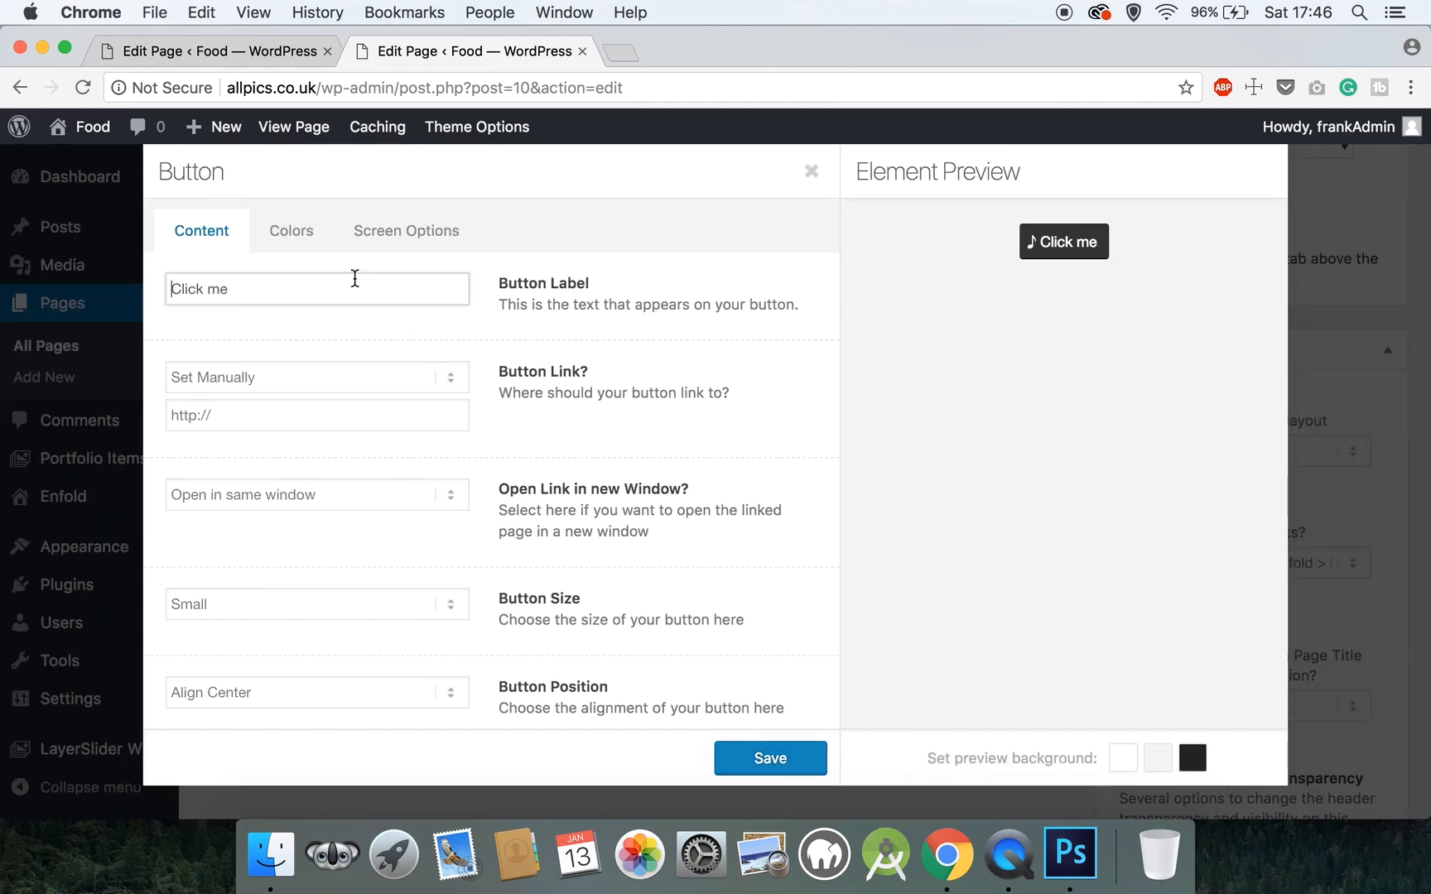
- Change the button label to 'View Our Menu' and its link to #menusection
{"action": "left_click_drag", "start_coordinate": [168, 289], "coordinate": [256, 296]}
{"action": "type", "text": "View"}
{"action": "key", "text": "BackSpace"}
{"action": "key", "text": "BackSpace"}
{"action": "key", "text": "BackSpace"}
{"action": "key", "text": "BackSpace"}
{"action": "type", "text": "Our Menu"}
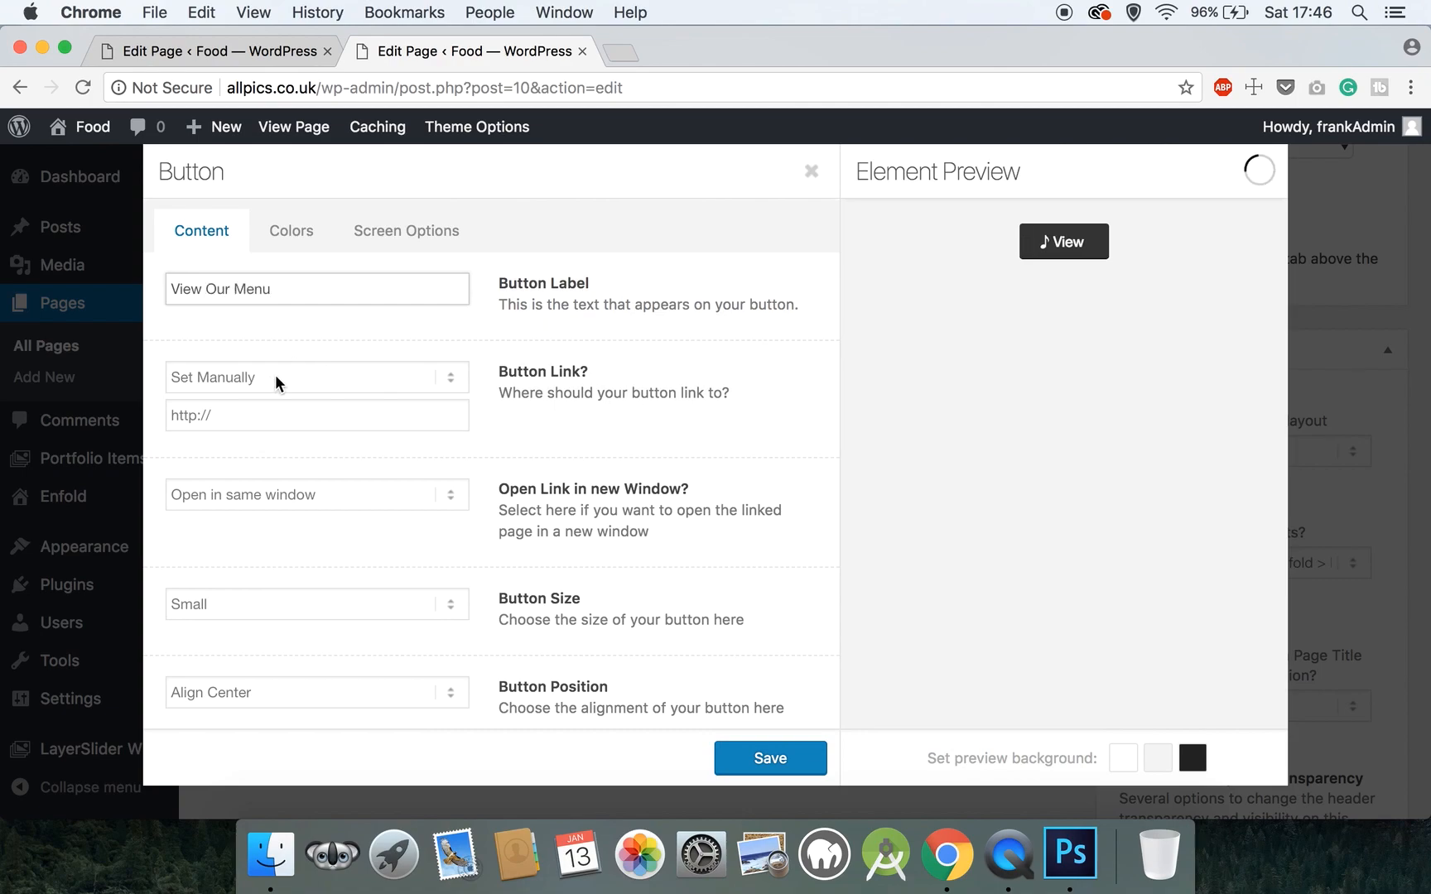
{"action": "left_click", "coordinate": [234, 416]}
{"action": "left_click_drag", "start_coordinate": [235, 415], "coordinate": [149, 415]}
{"action": "type", "text": "#"}
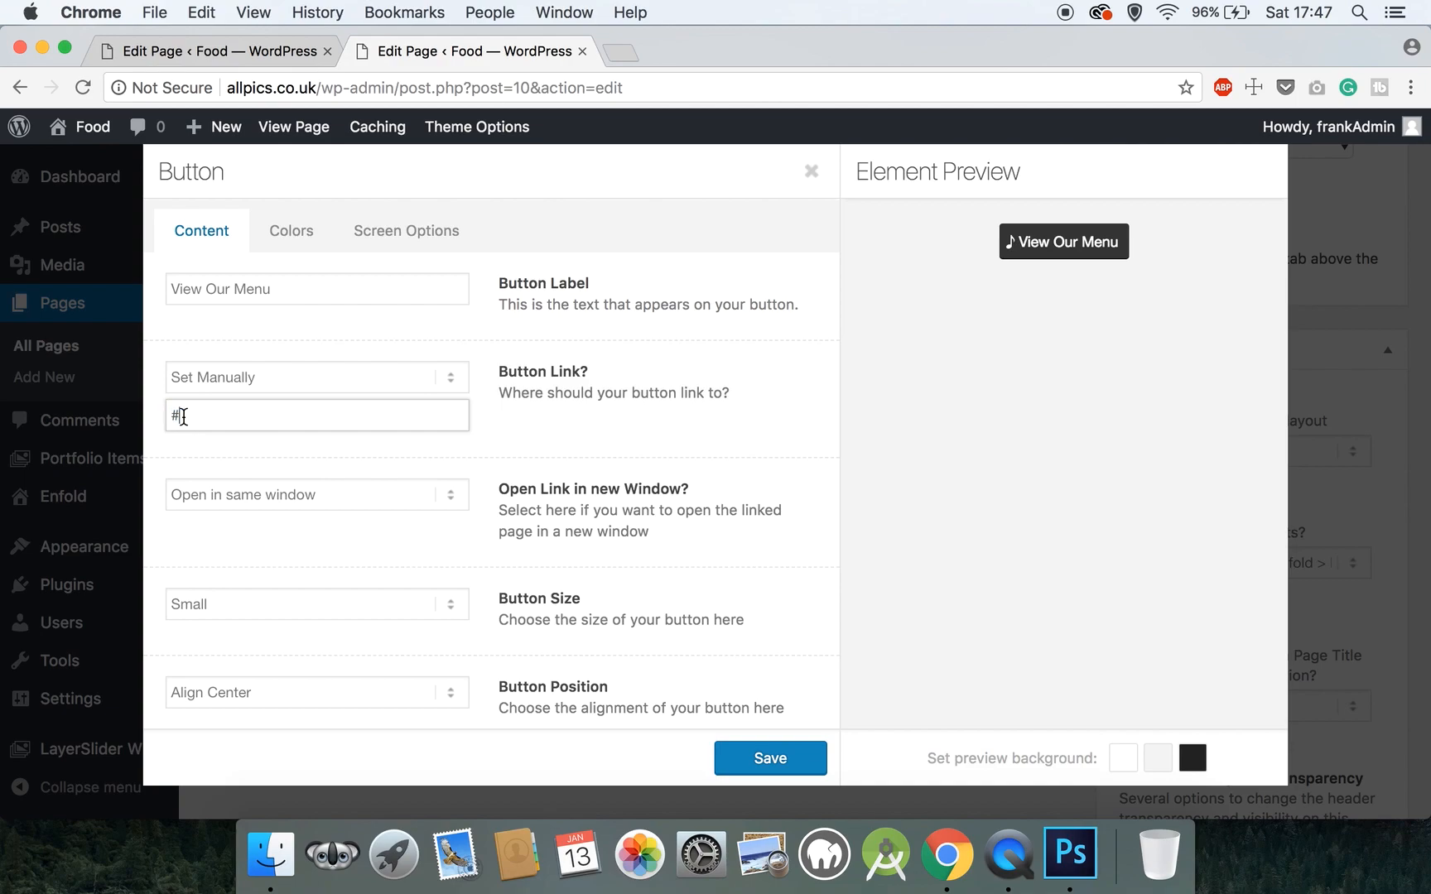
{"action": "type", "text": "menusection"}
- Set the button size to Medium and its icon to No Icon, then save the button
{"action": "scroll", "coordinate": [287, 493], "scroll_direction": "down", "scroll_amount": 1}
{"action": "left_click", "coordinate": [247, 574]}
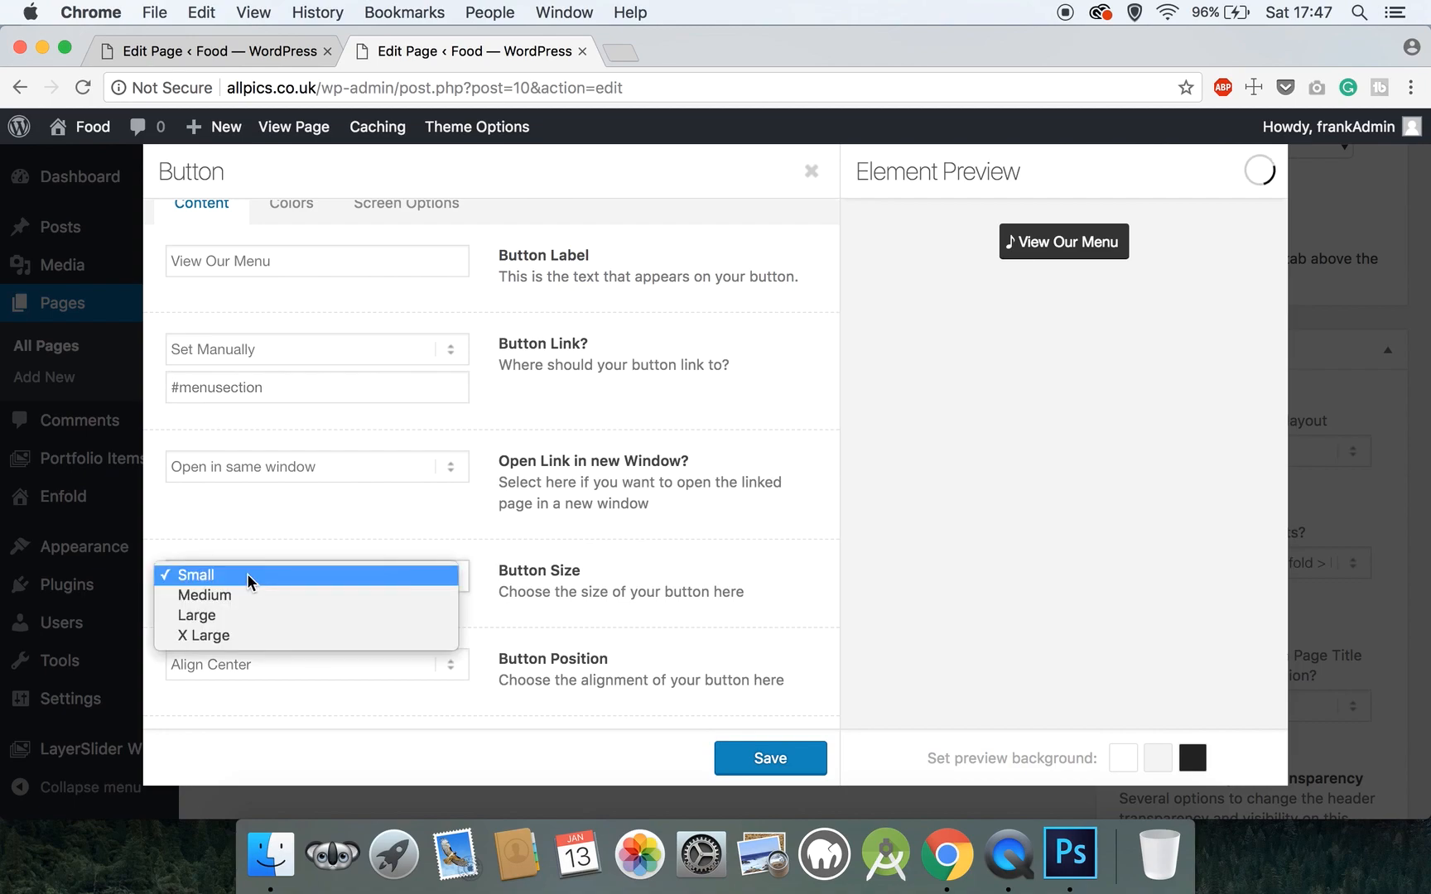
{"action": "left_click", "coordinate": [241, 591]}
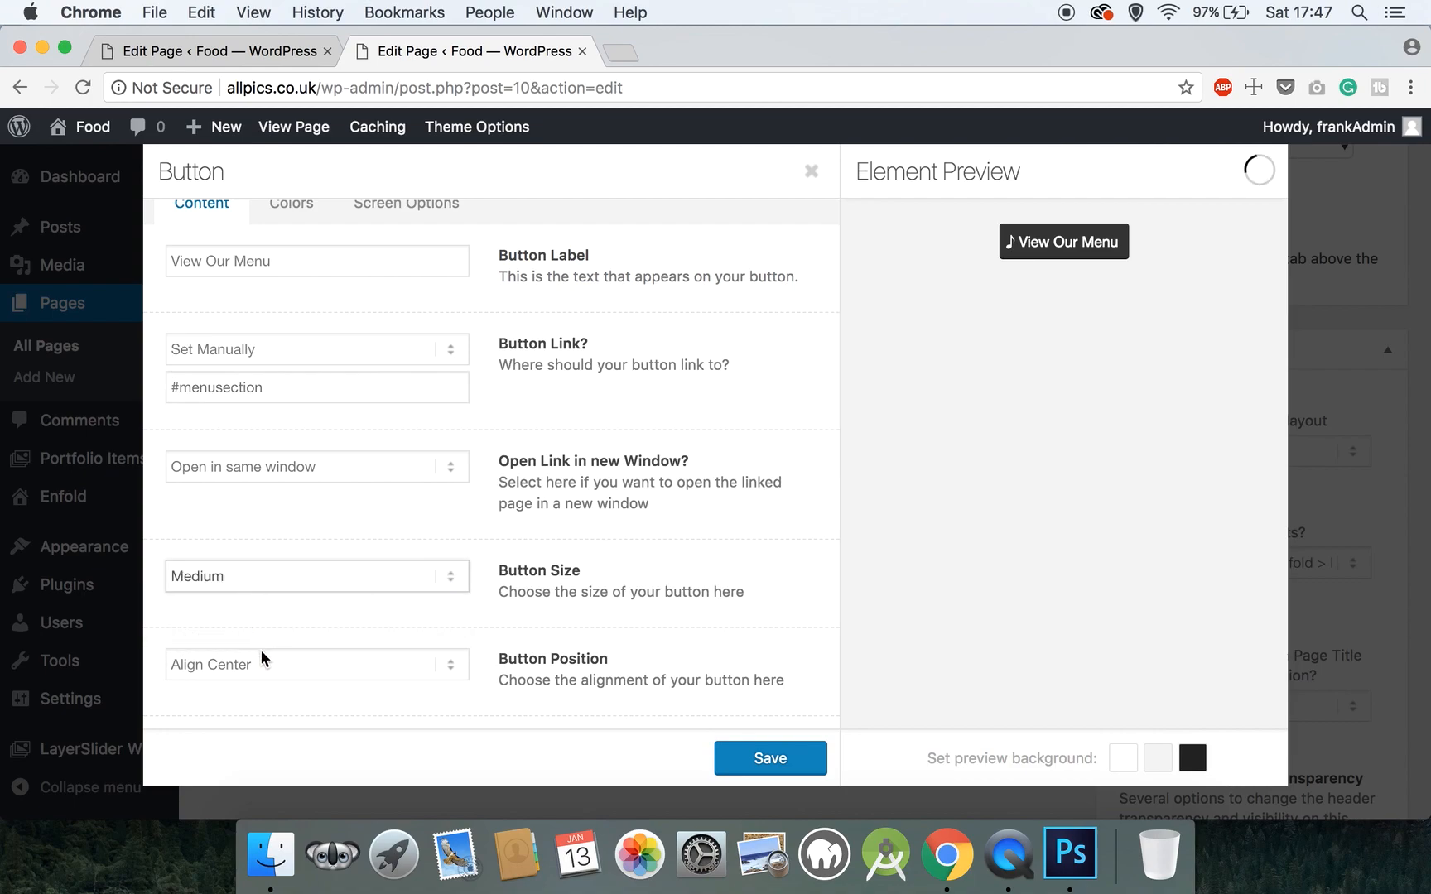
{"action": "scroll", "coordinate": [261, 649], "scroll_direction": "down", "scroll_amount": 2}
{"action": "scroll", "coordinate": [261, 658], "scroll_direction": "down", "scroll_amount": 3}
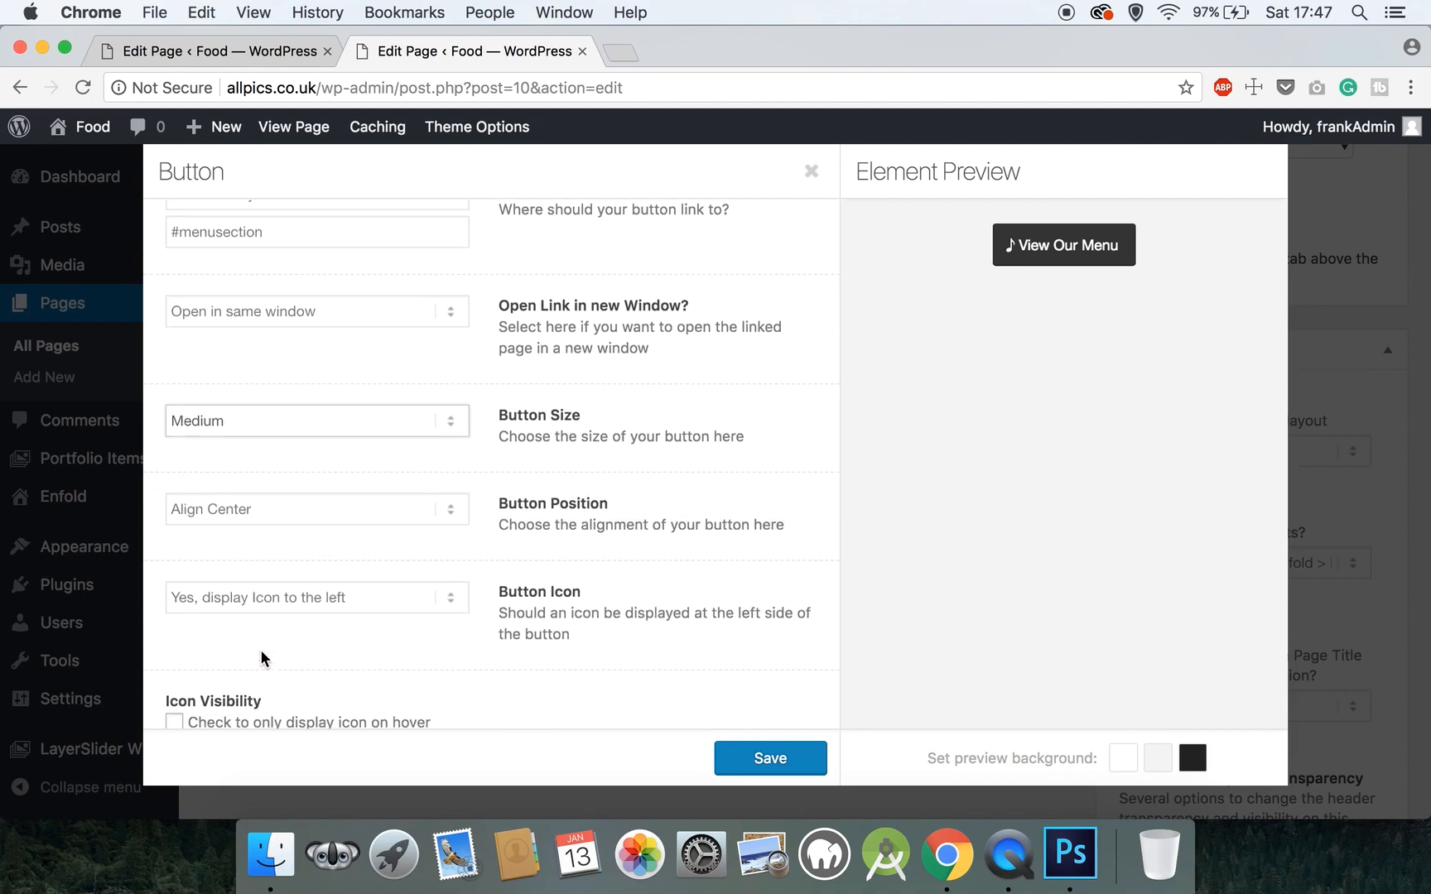
{"action": "left_click", "coordinate": [271, 599]}
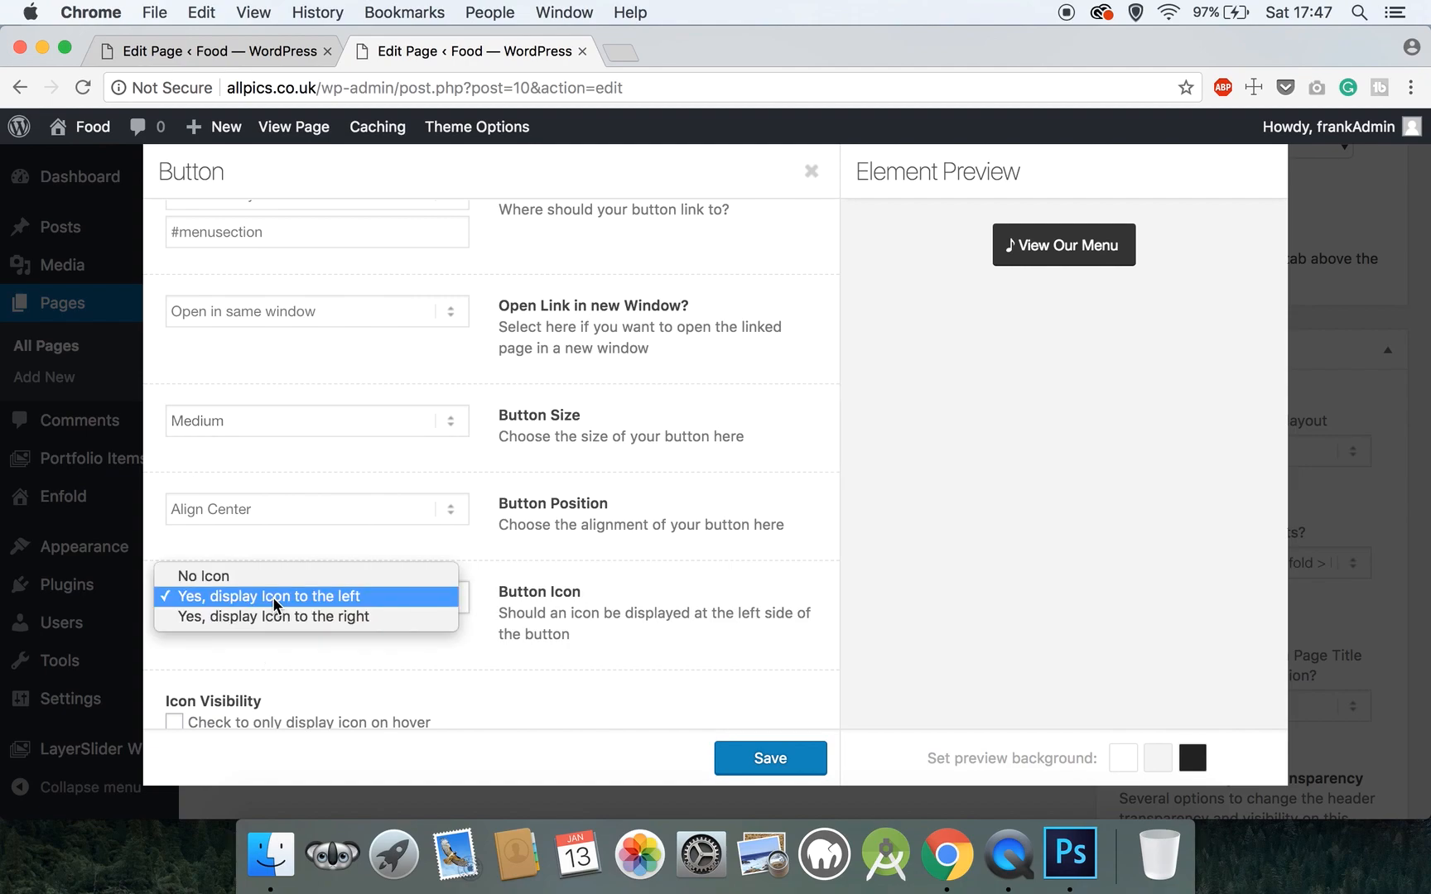
{"action": "left_click", "coordinate": [275, 579]}
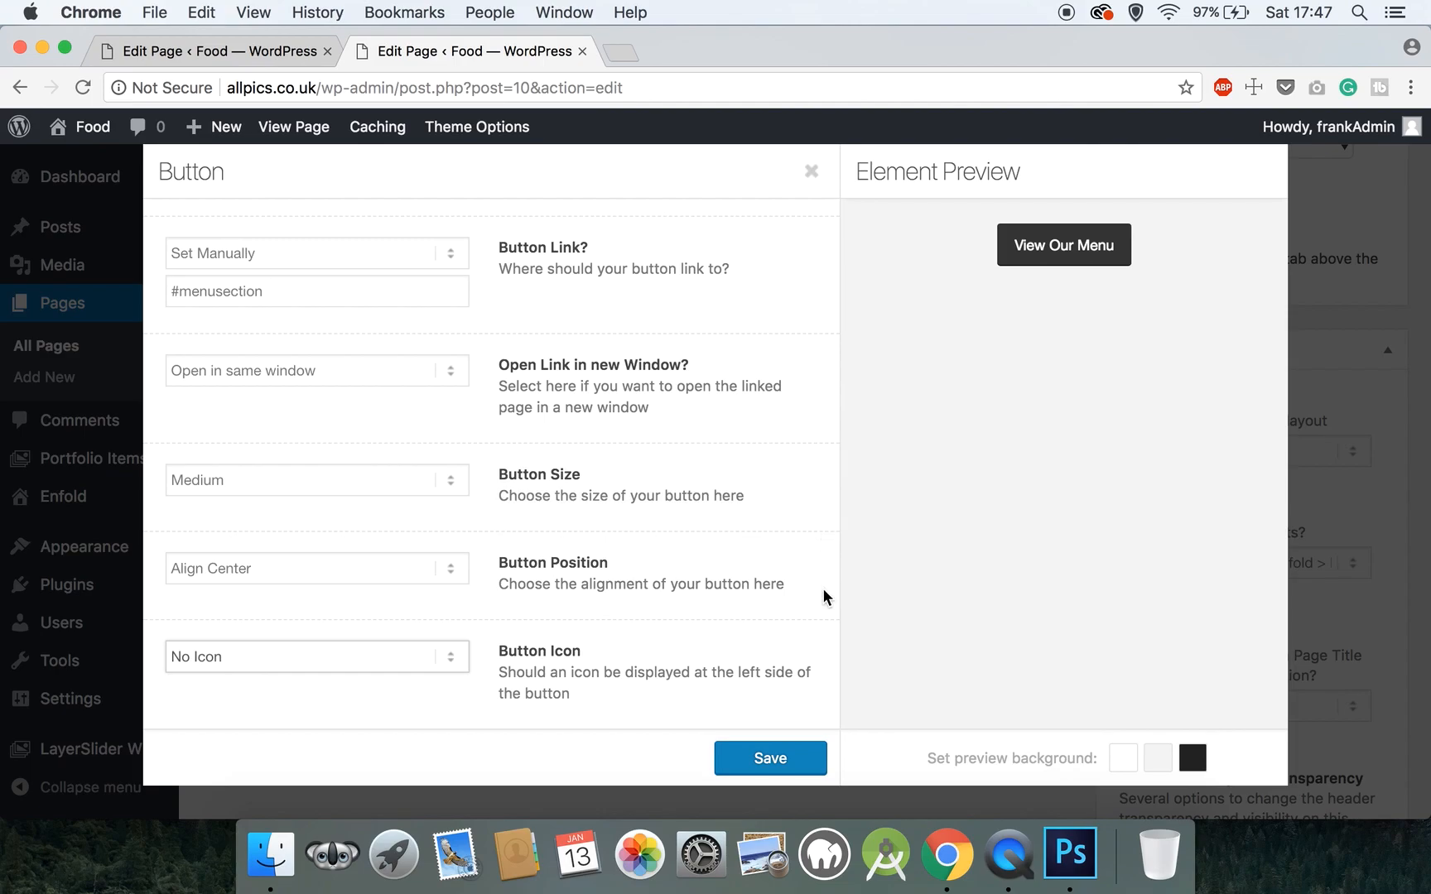
{"action": "left_click", "coordinate": [756, 747]}
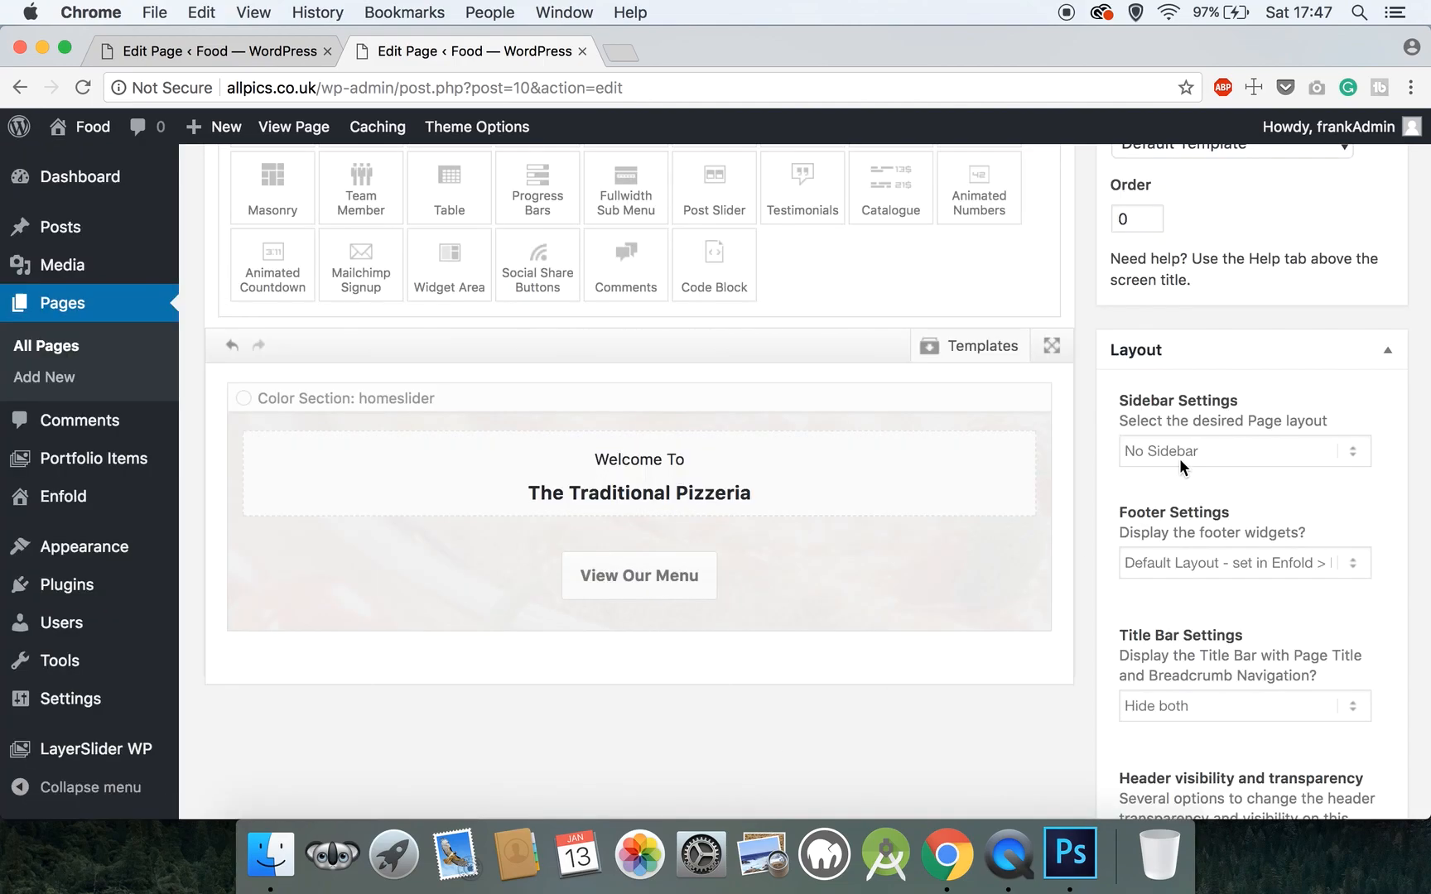
- Update the Homepage, view the live pizza hero, then go back to Edit Page
{"action": "scroll", "coordinate": [1180, 459], "scroll_direction": "up", "scroll_amount": 10}
{"action": "left_click", "coordinate": [1352, 598]}
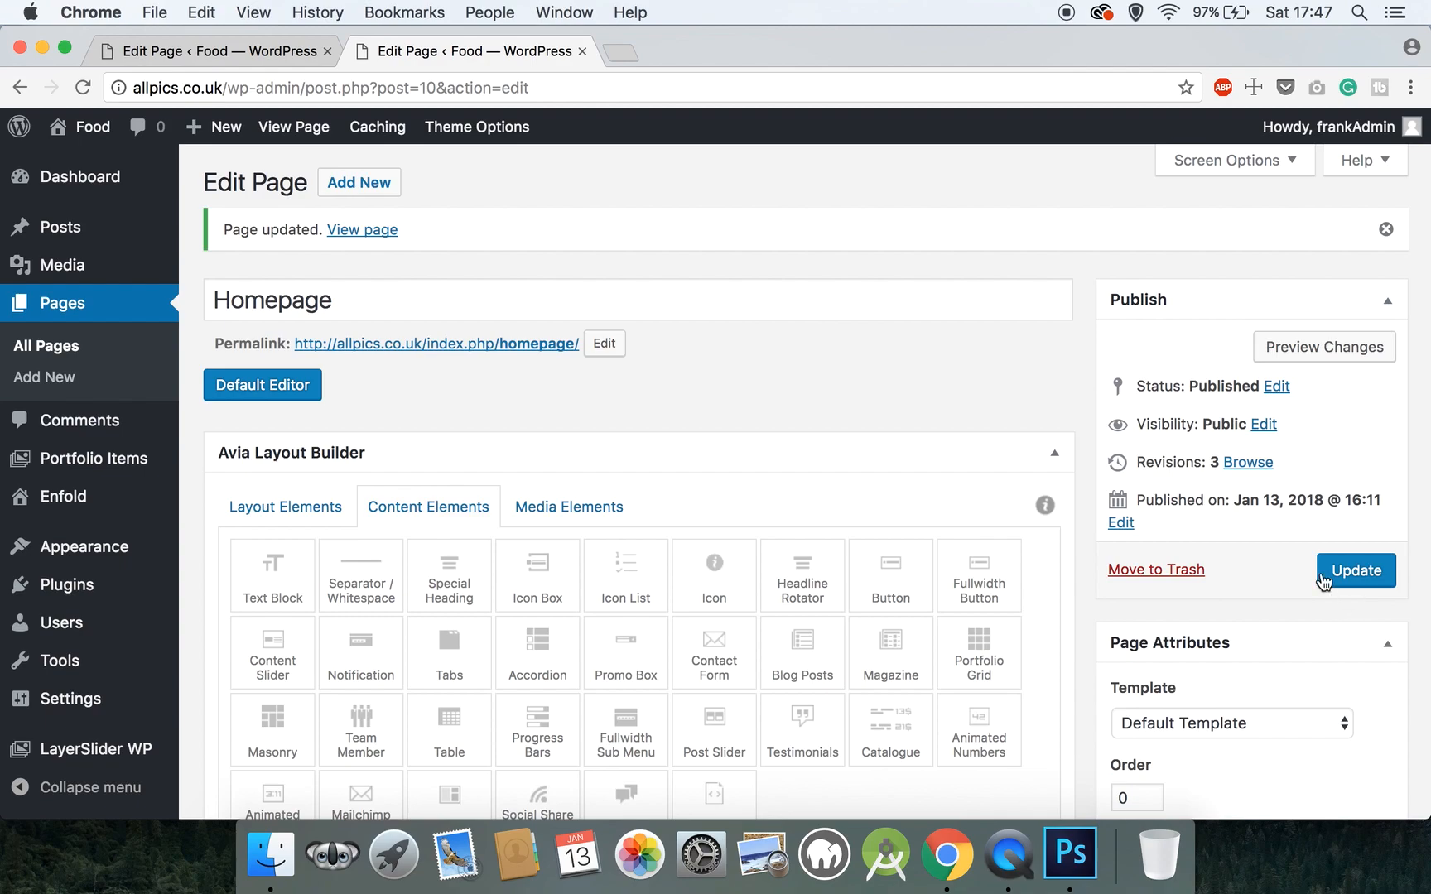
{"action": "left_click", "coordinate": [303, 144]}
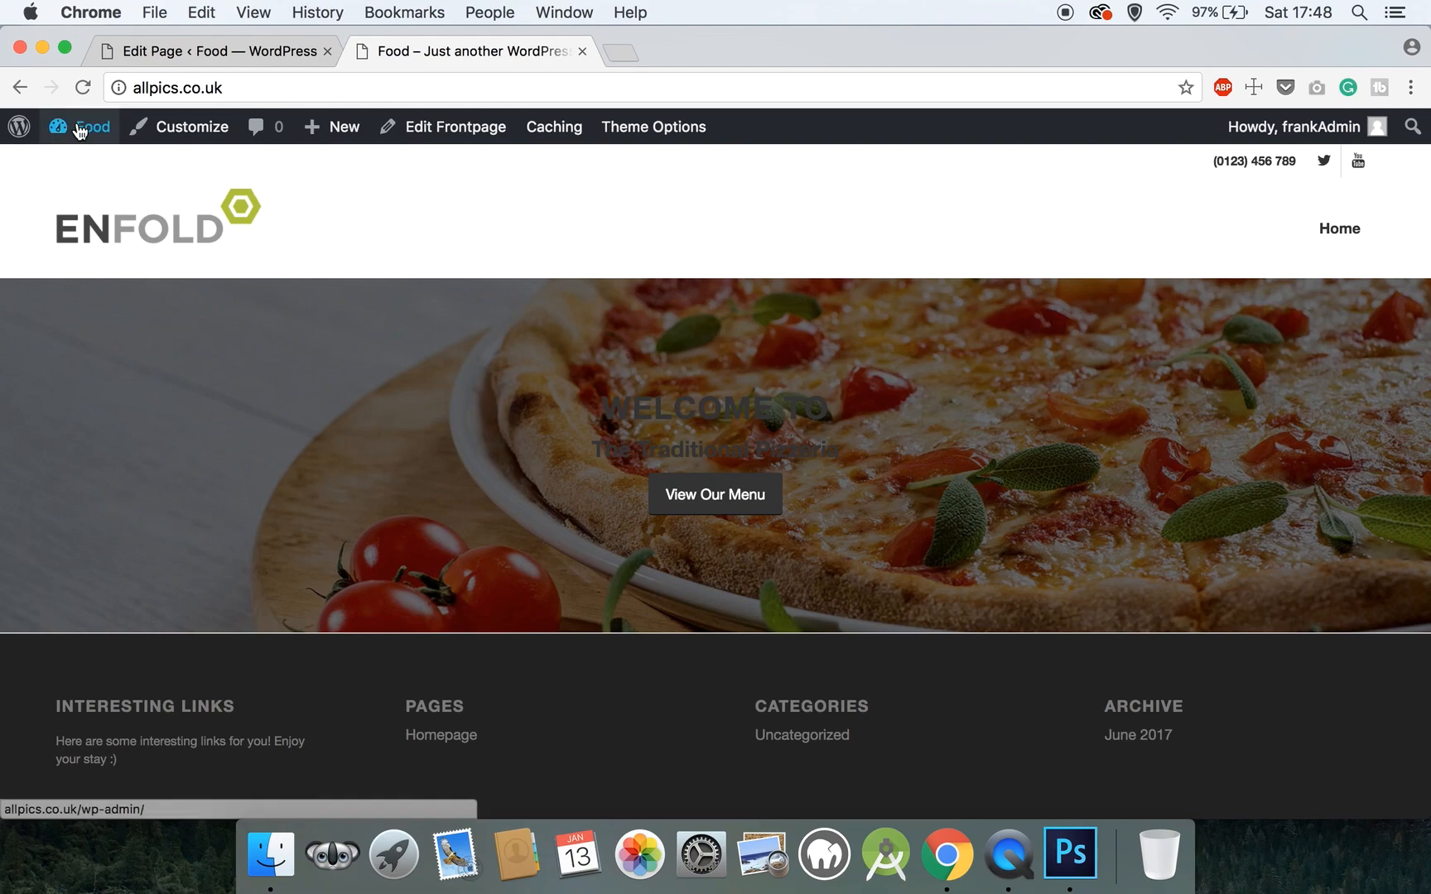
{"action": "left_click", "coordinate": [20, 87]}
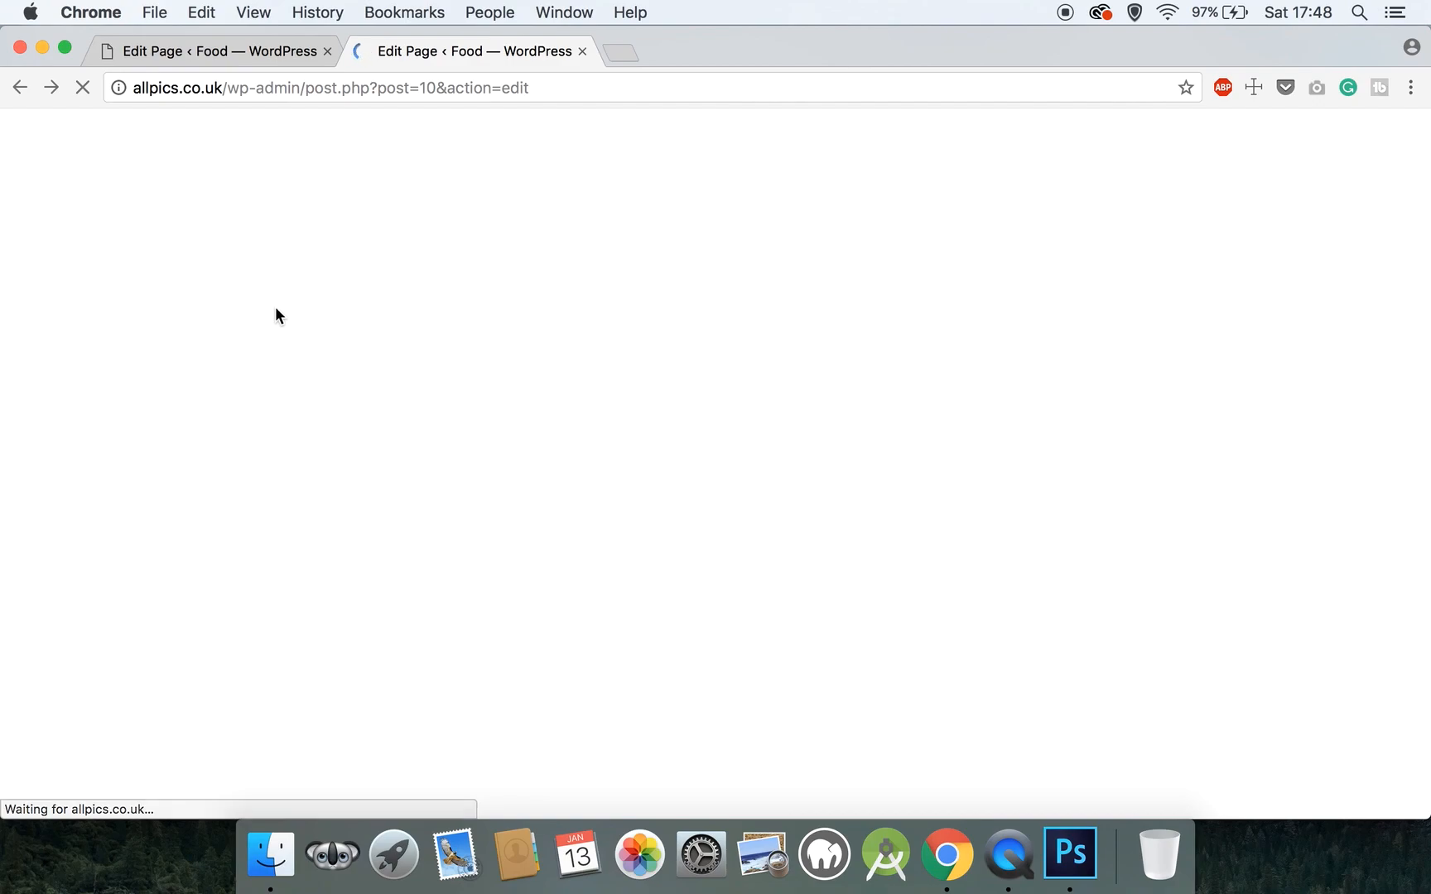
- Add a Color Section from Layout Elements below the hero and open its settings
{"action": "scroll", "coordinate": [628, 540], "scroll_direction": "down", "scroll_amount": 7}
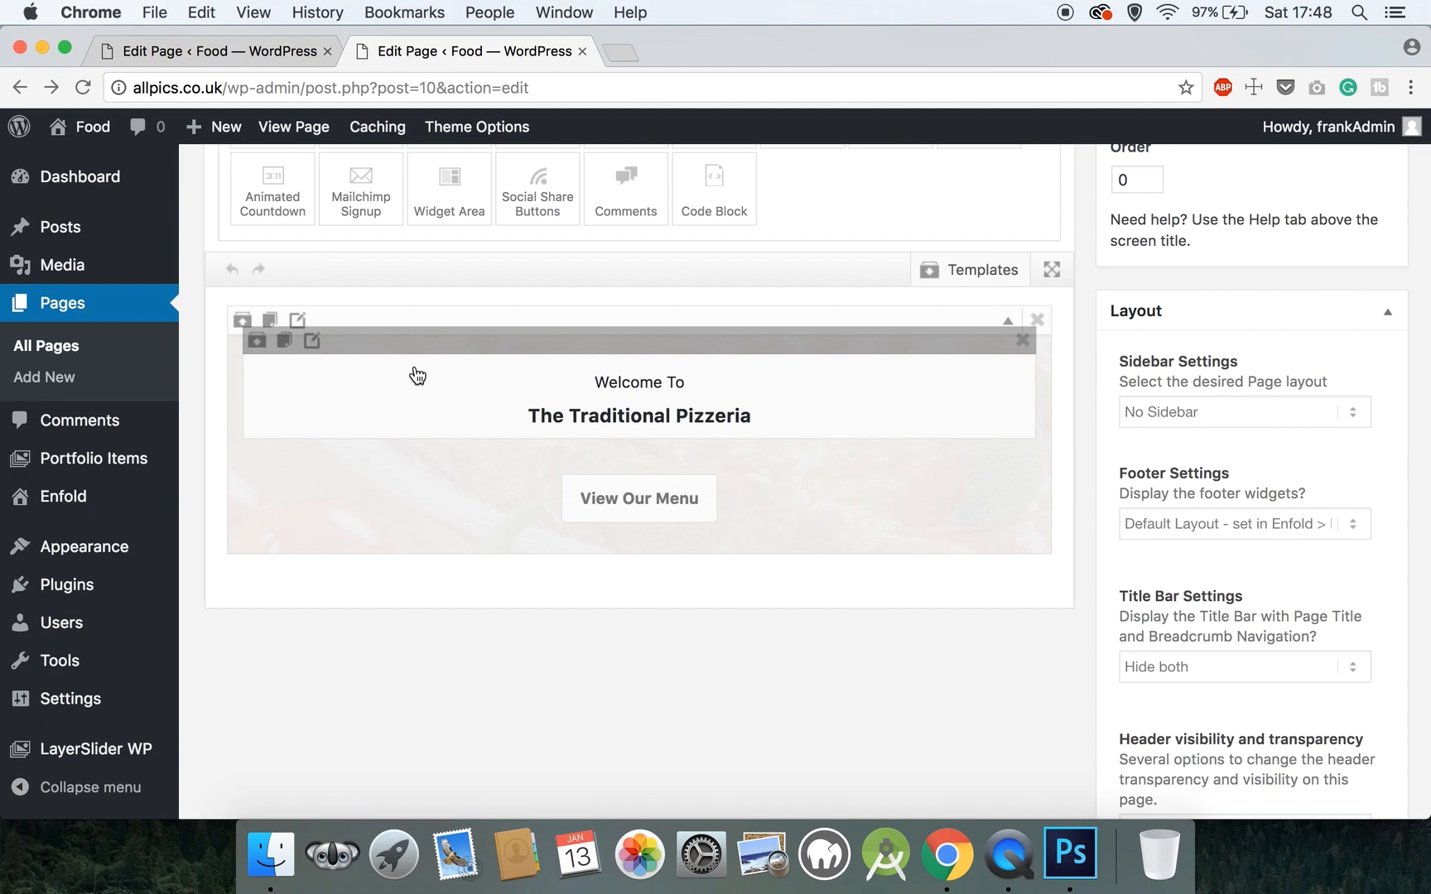
{"action": "scroll", "coordinate": [368, 230], "scroll_direction": "up", "scroll_amount": 7}
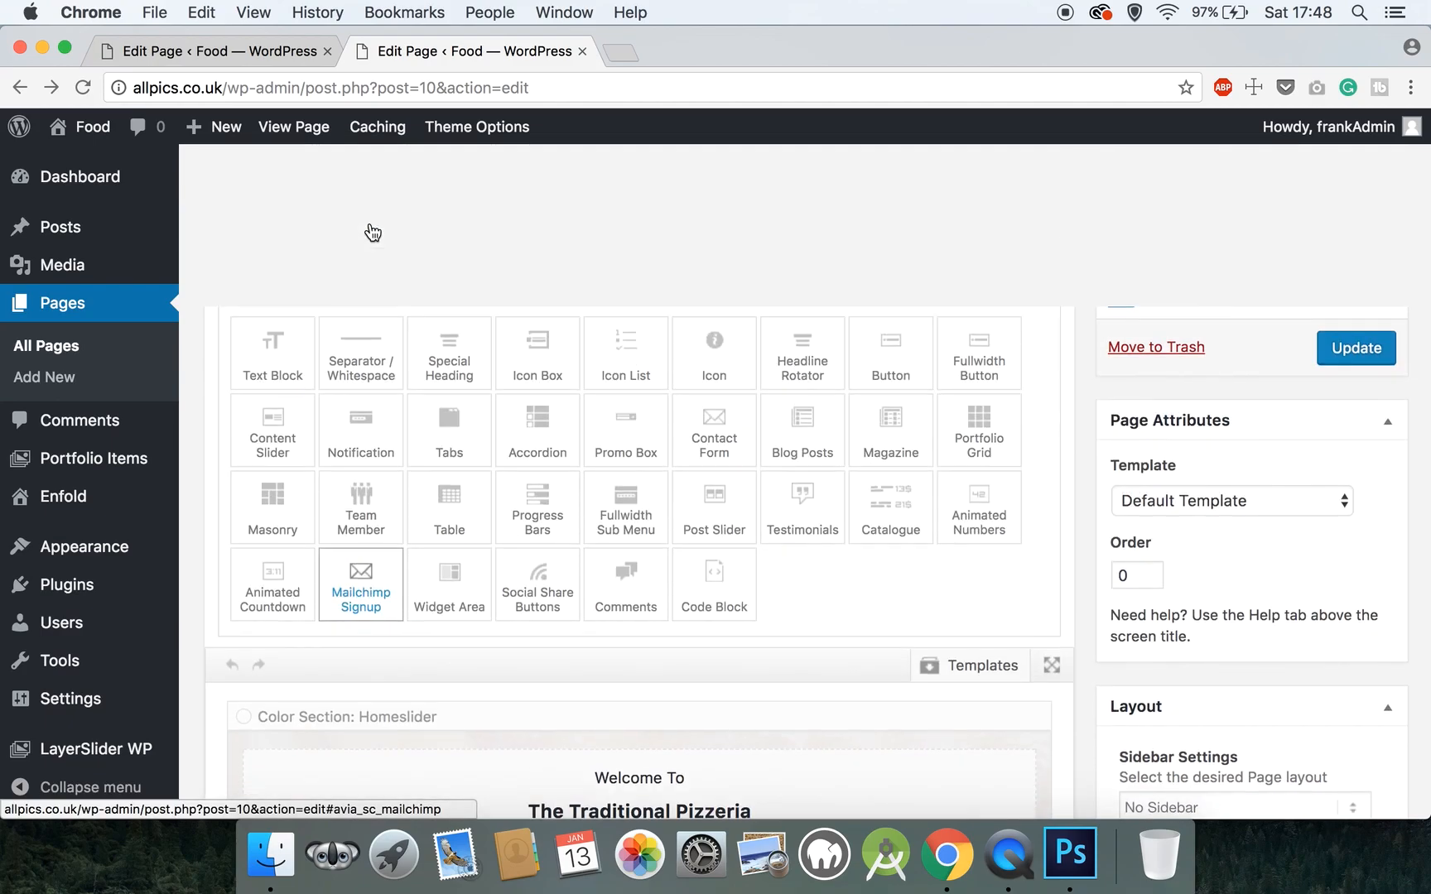
{"action": "left_click", "coordinate": [276, 445]}
{"action": "scroll", "coordinate": [275, 452], "scroll_direction": "down", "scroll_amount": 4}
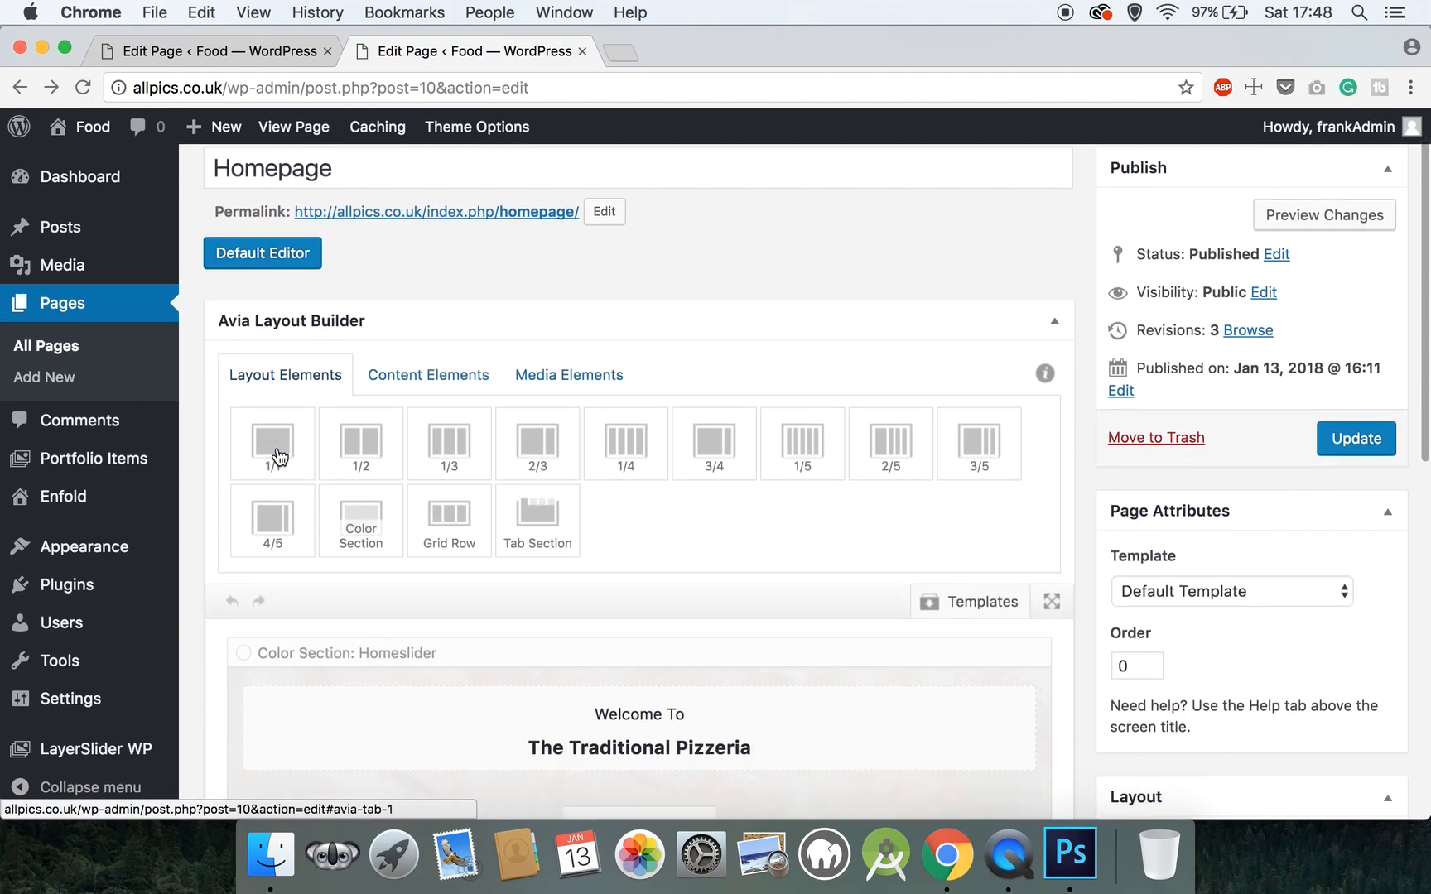
{"action": "left_click", "coordinate": [363, 431]}
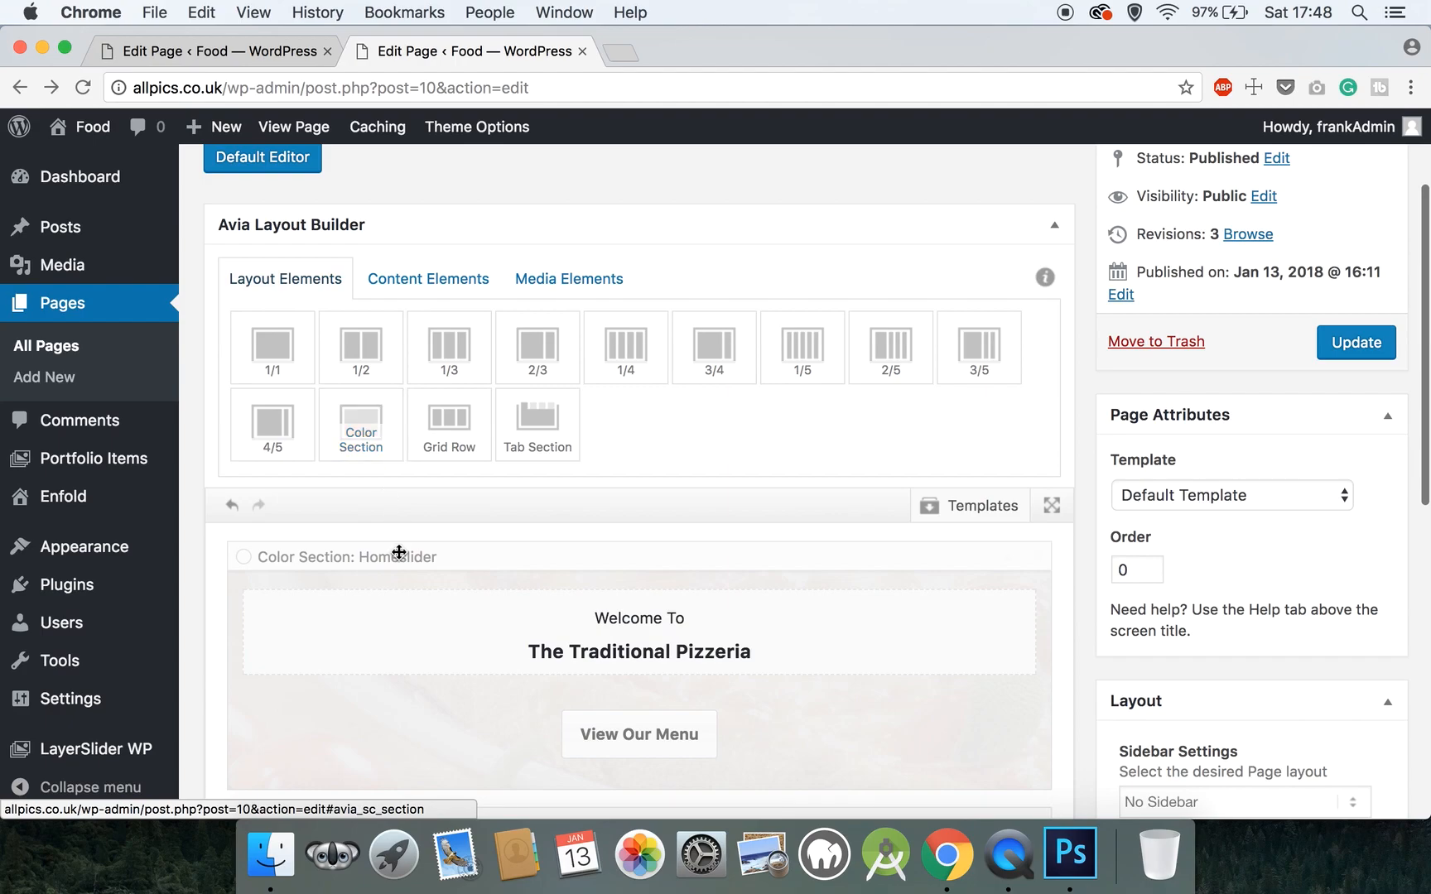
{"action": "scroll", "coordinate": [399, 553], "scroll_direction": "down", "scroll_amount": 4}
{"action": "scroll", "coordinate": [399, 553], "scroll_direction": "down", "scroll_amount": 2}
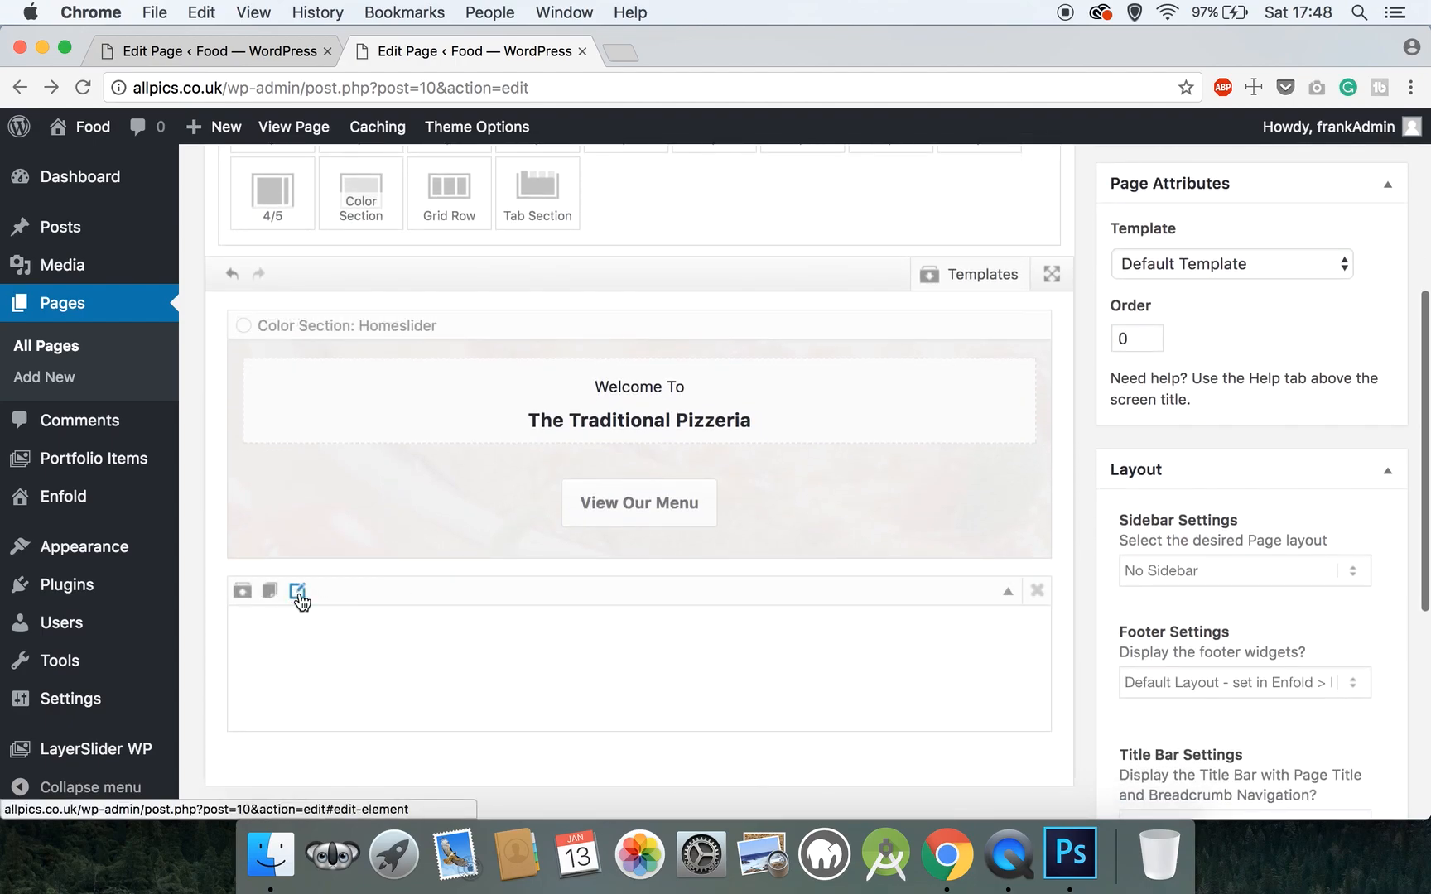
{"action": "left_click", "coordinate": [297, 593]}
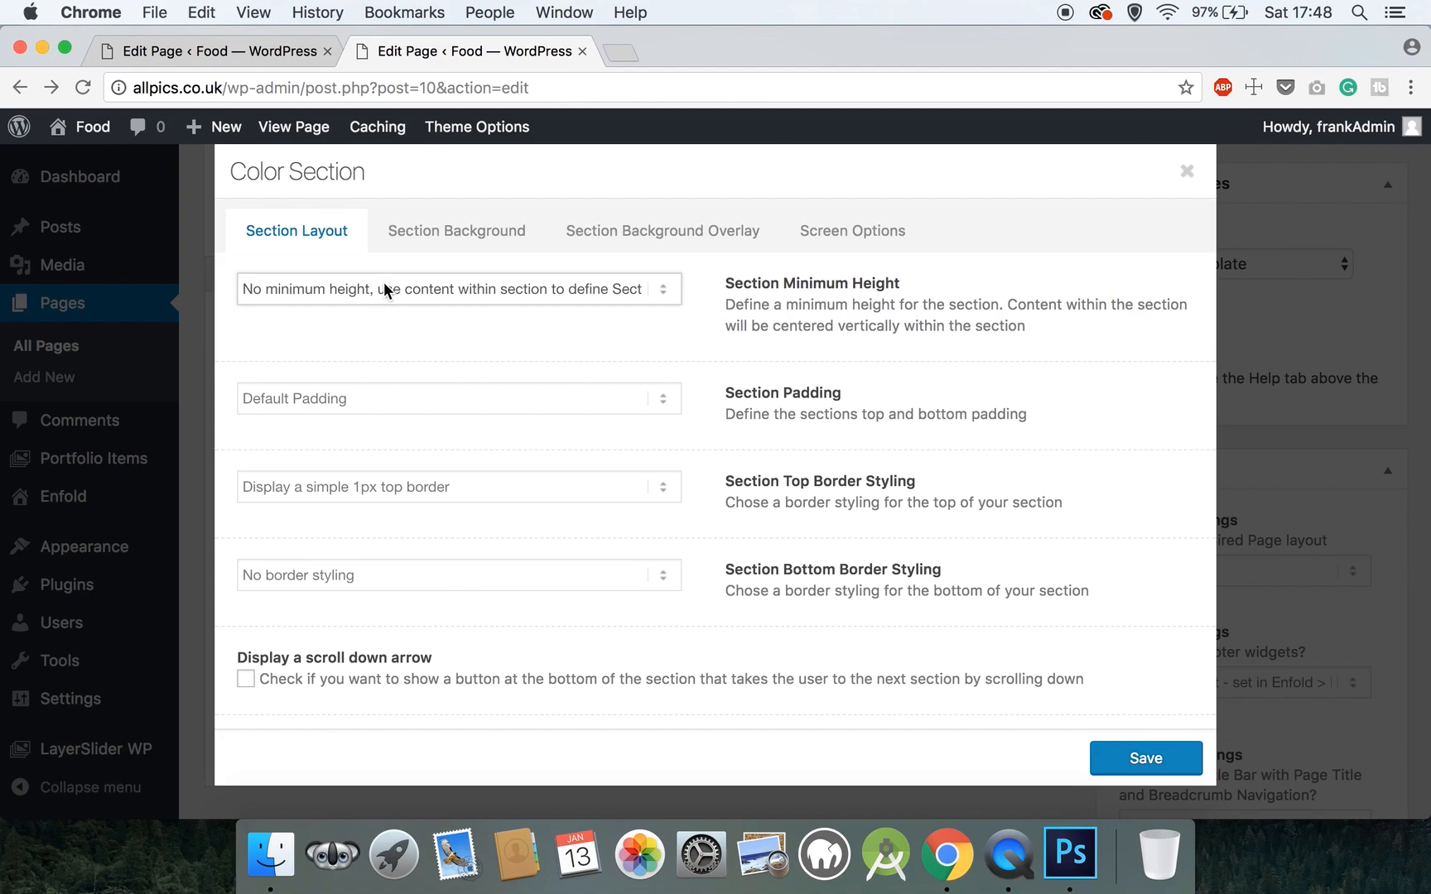
- Set the colour section to Large Padding, No border styling and Section ID 'aboutsection', then save
{"action": "left_click", "coordinate": [378, 397]}
{"action": "left_click", "coordinate": [373, 417]}
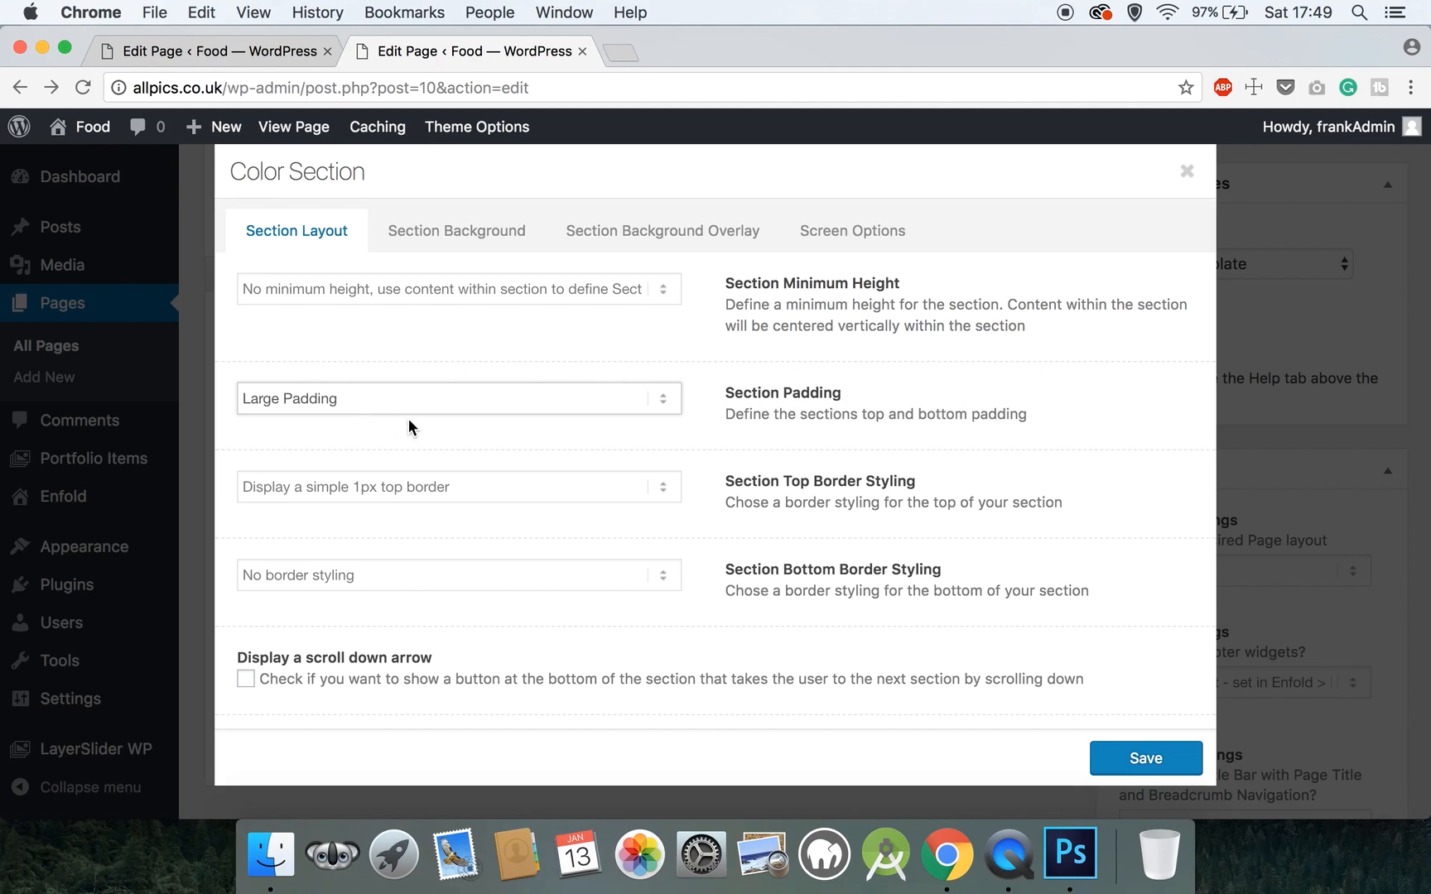
{"action": "left_click", "coordinate": [320, 491]}
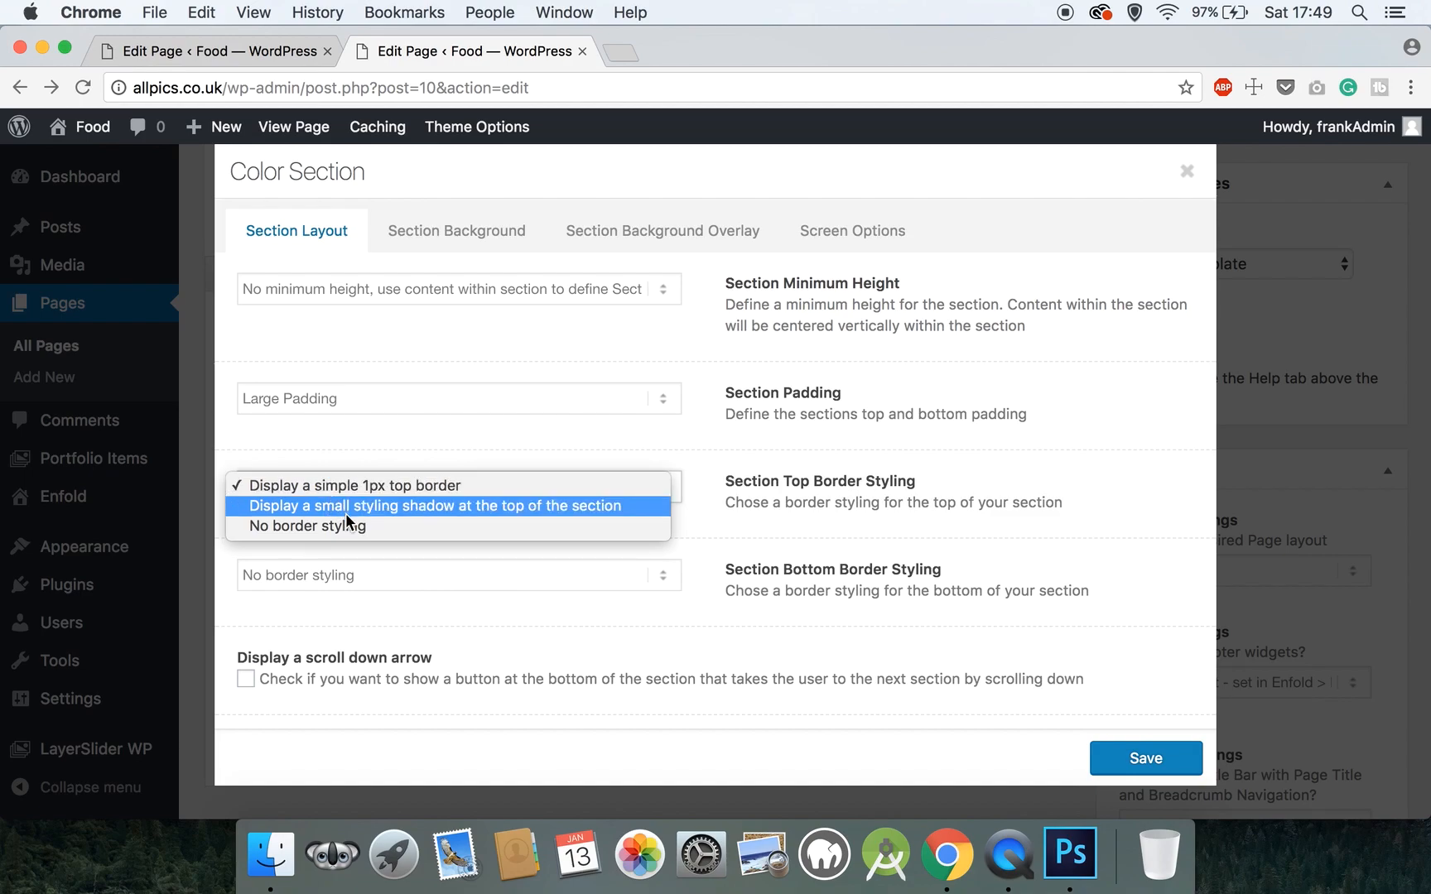
{"action": "left_click", "coordinate": [345, 527]}
{"action": "scroll", "coordinate": [346, 522], "scroll_direction": "down", "scroll_amount": 3}
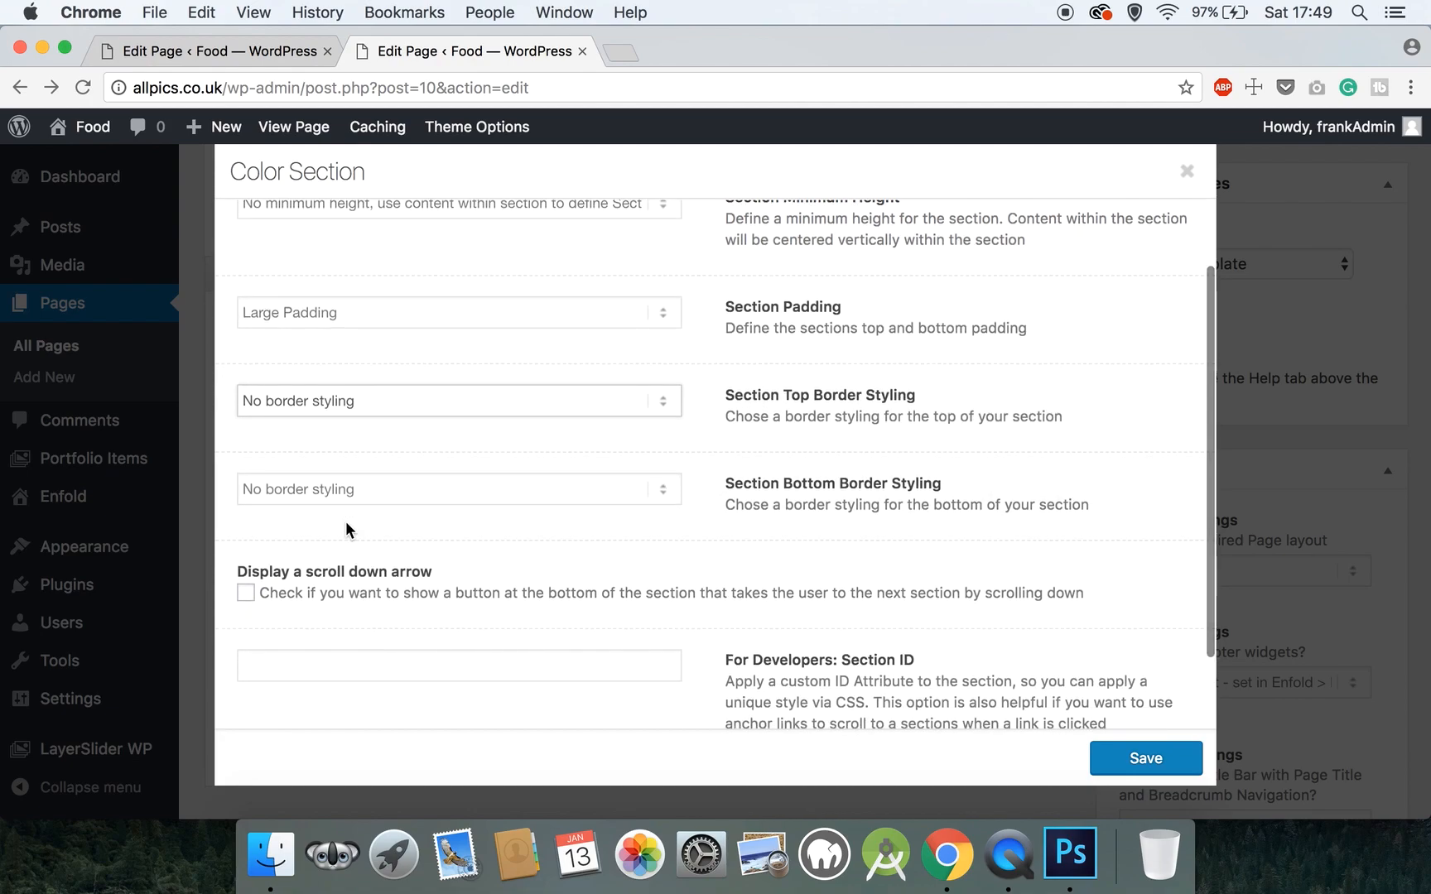
{"action": "scroll", "coordinate": [346, 524], "scroll_direction": "down", "scroll_amount": 2}
{"action": "left_click", "coordinate": [332, 607]}
{"action": "type", "text": "aboutsection"}
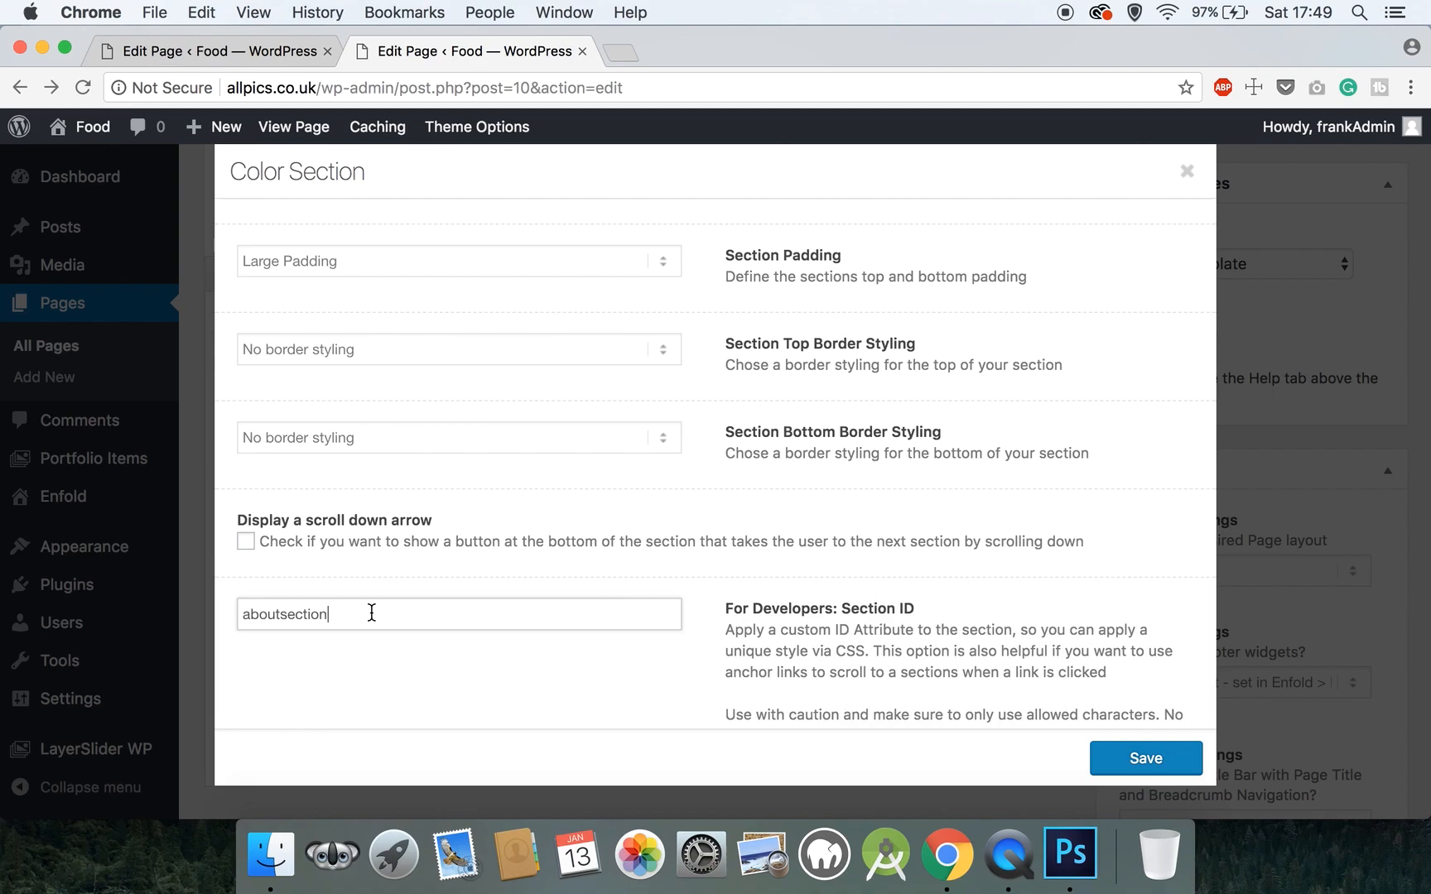
{"action": "left_click", "coordinate": [1186, 764]}
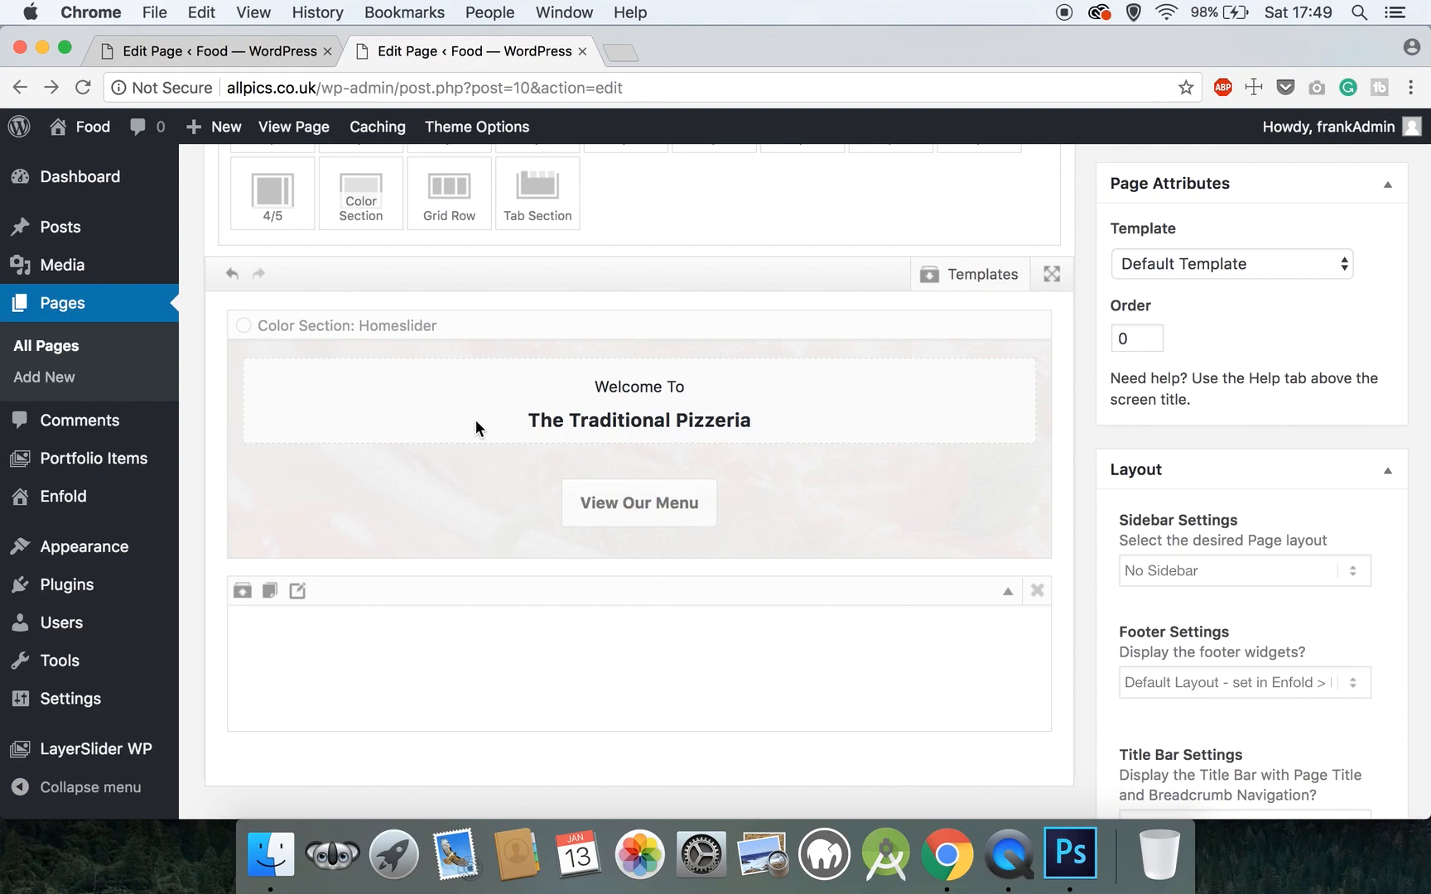
- Add 1/2 columns and drag two of them side by side into the aboutsection colour section
{"action": "scroll", "coordinate": [473, 425], "scroll_direction": "up", "scroll_amount": 4}
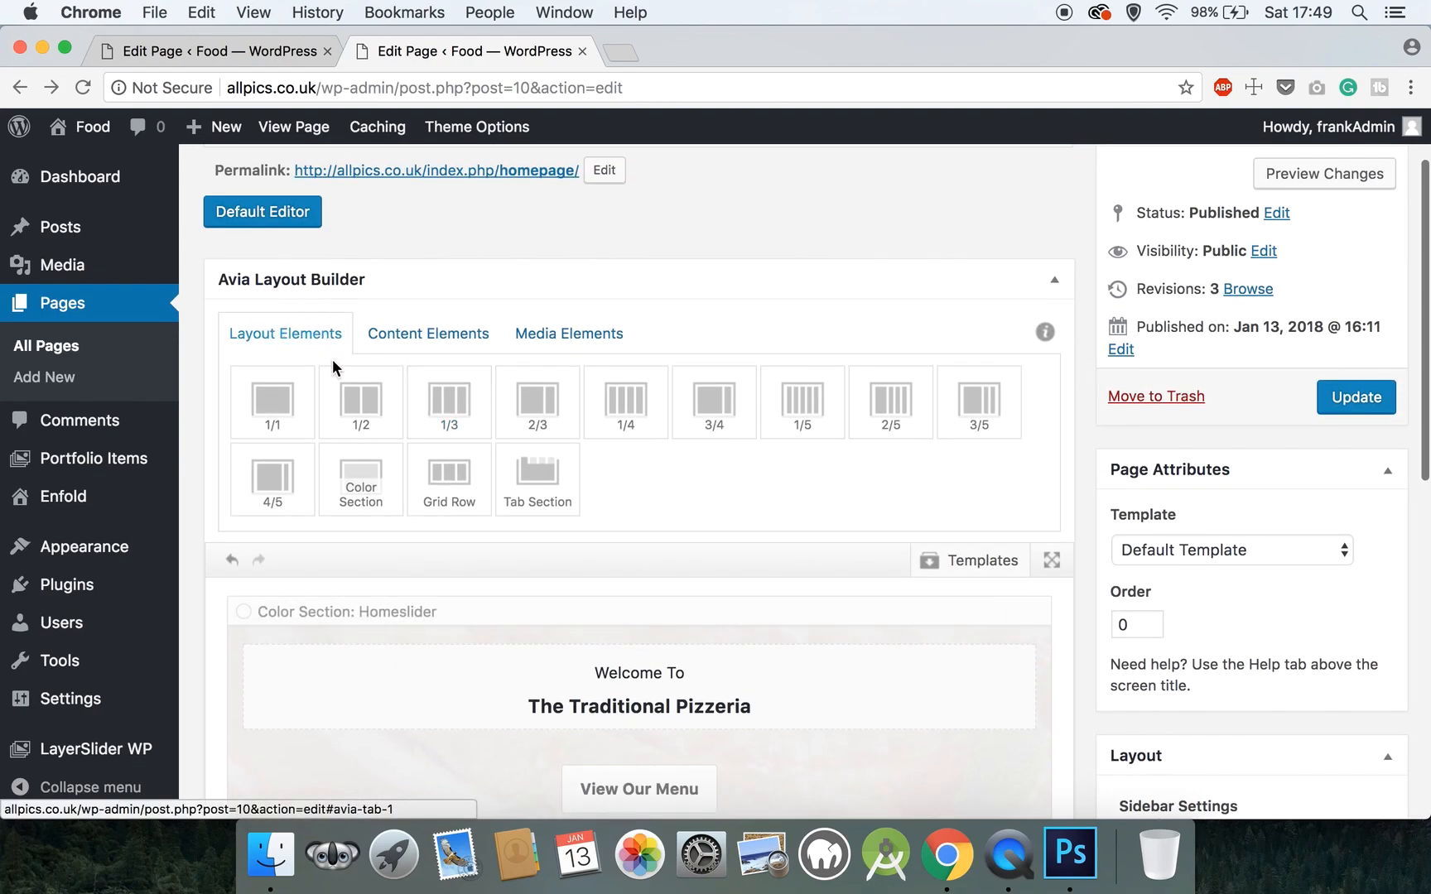
{"action": "left_click", "coordinate": [361, 407]}
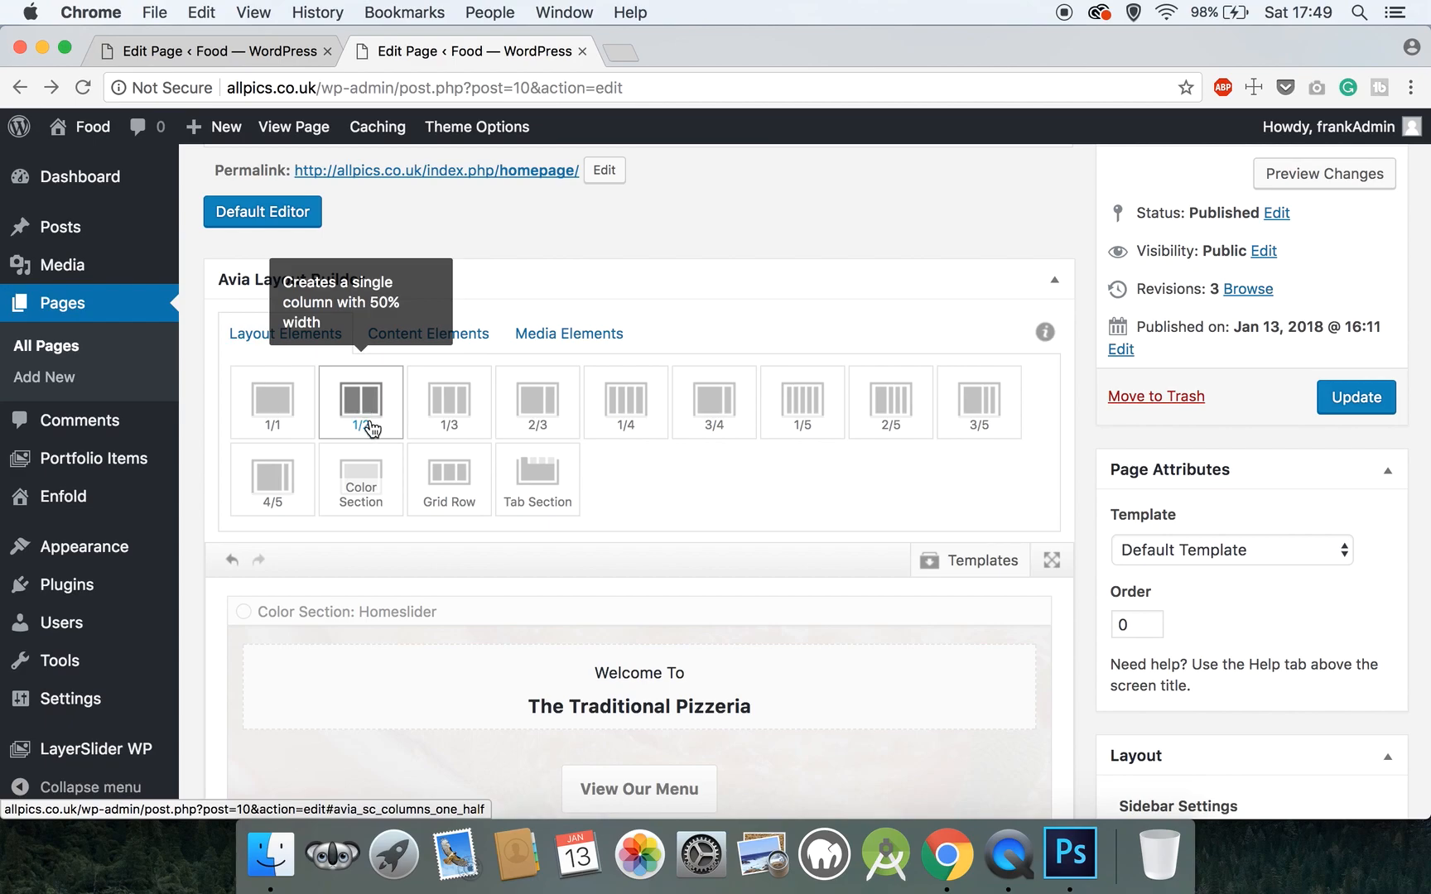
{"action": "scroll", "coordinate": [373, 416], "scroll_direction": "down", "scroll_amount": 1}
{"action": "scroll", "coordinate": [373, 416], "scroll_direction": "down", "scroll_amount": 10}
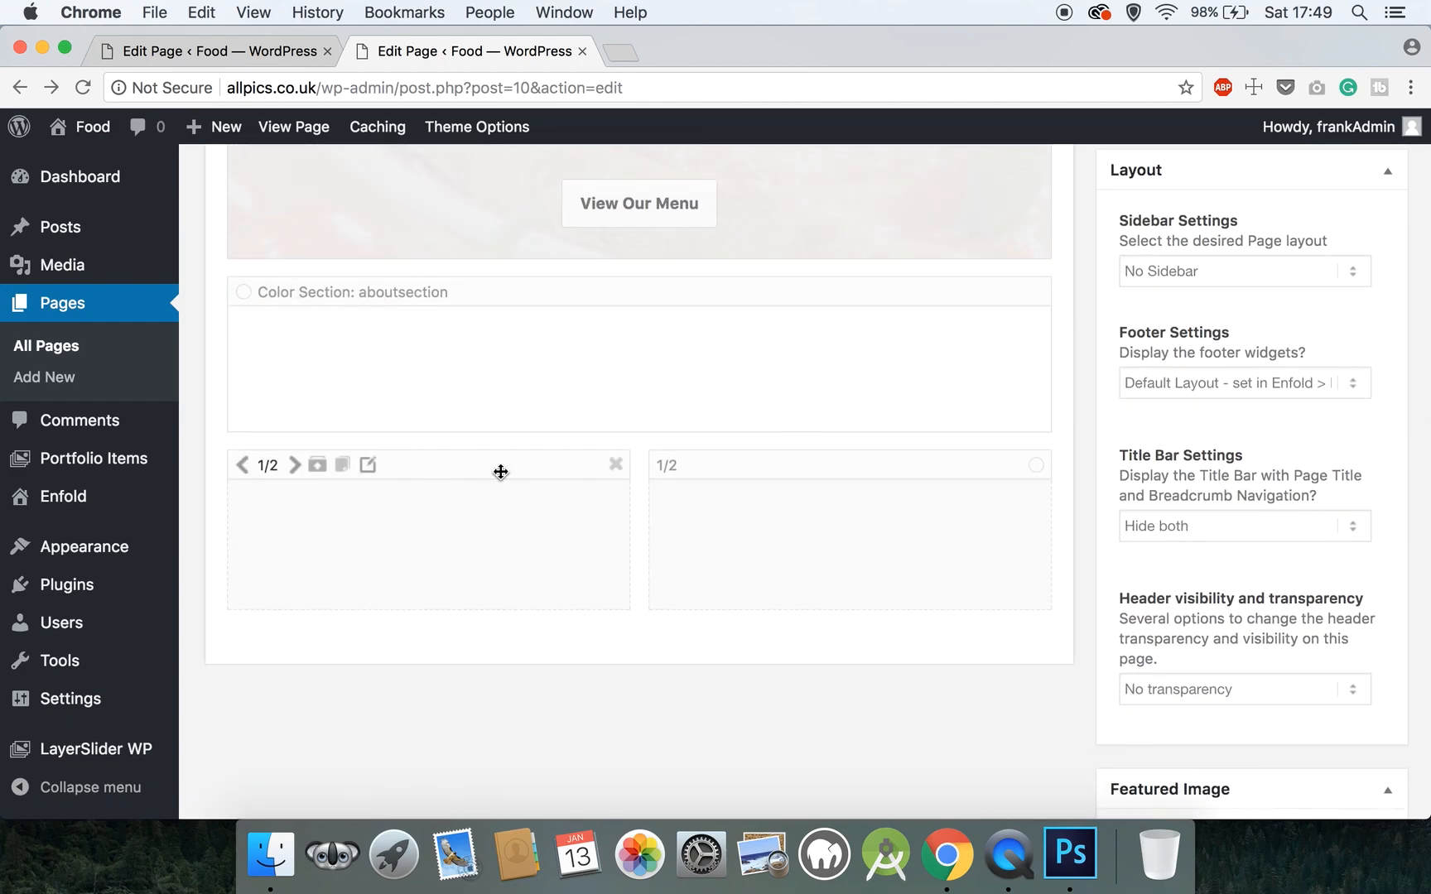
{"action": "left_click_drag", "start_coordinate": [506, 473], "coordinate": [507, 339]}
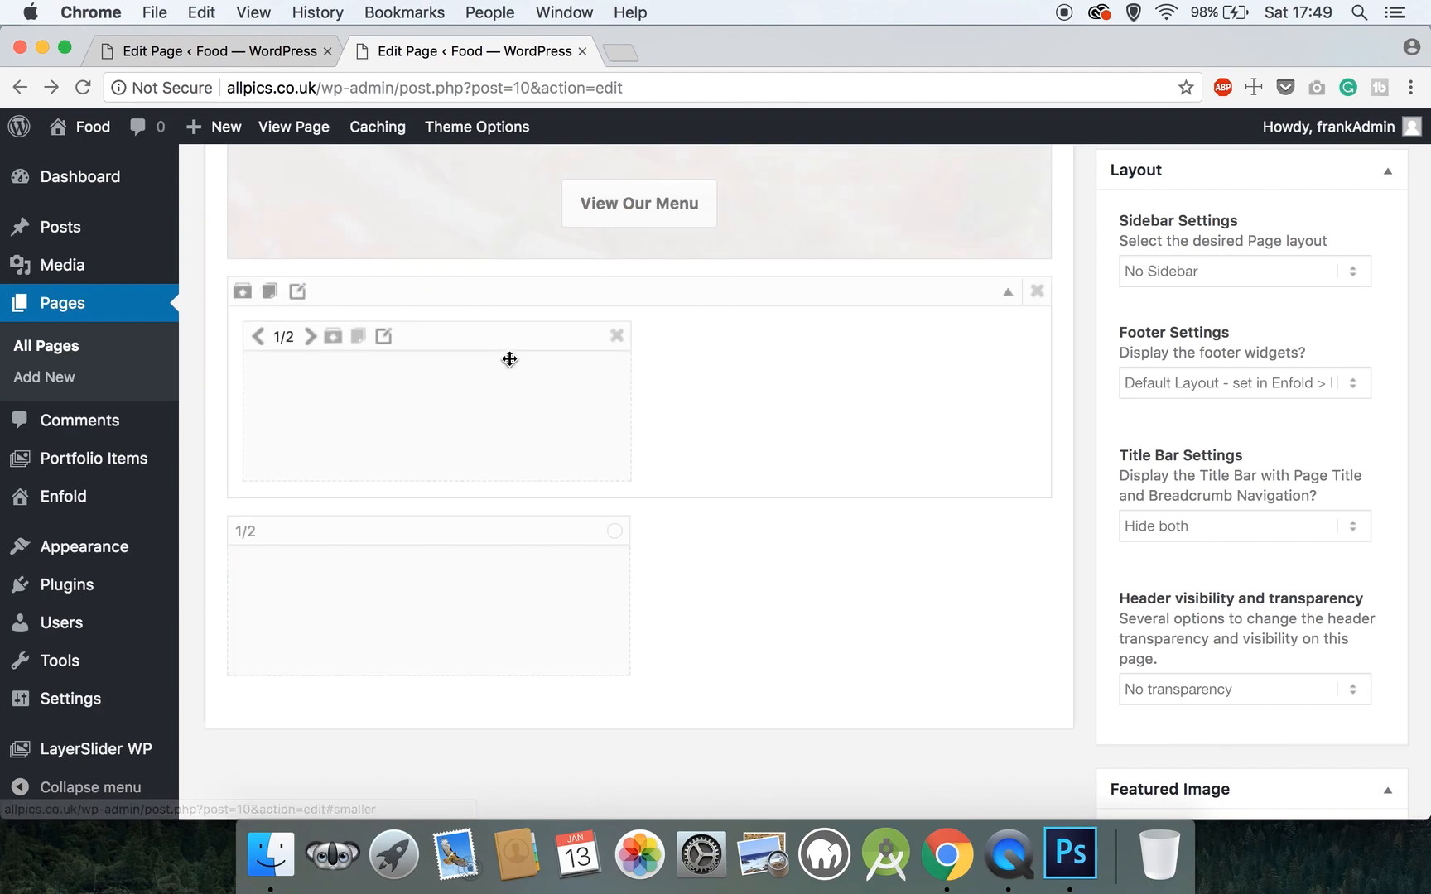
{"action": "mouse_move", "coordinate": [392, 531]}
{"action": "left_mouse_down"}
{"action": "mouse_move", "coordinate": [754, 403]}
{"action": "mouse_move", "coordinate": [757, 358]}
{"action": "left_mouse_up"}
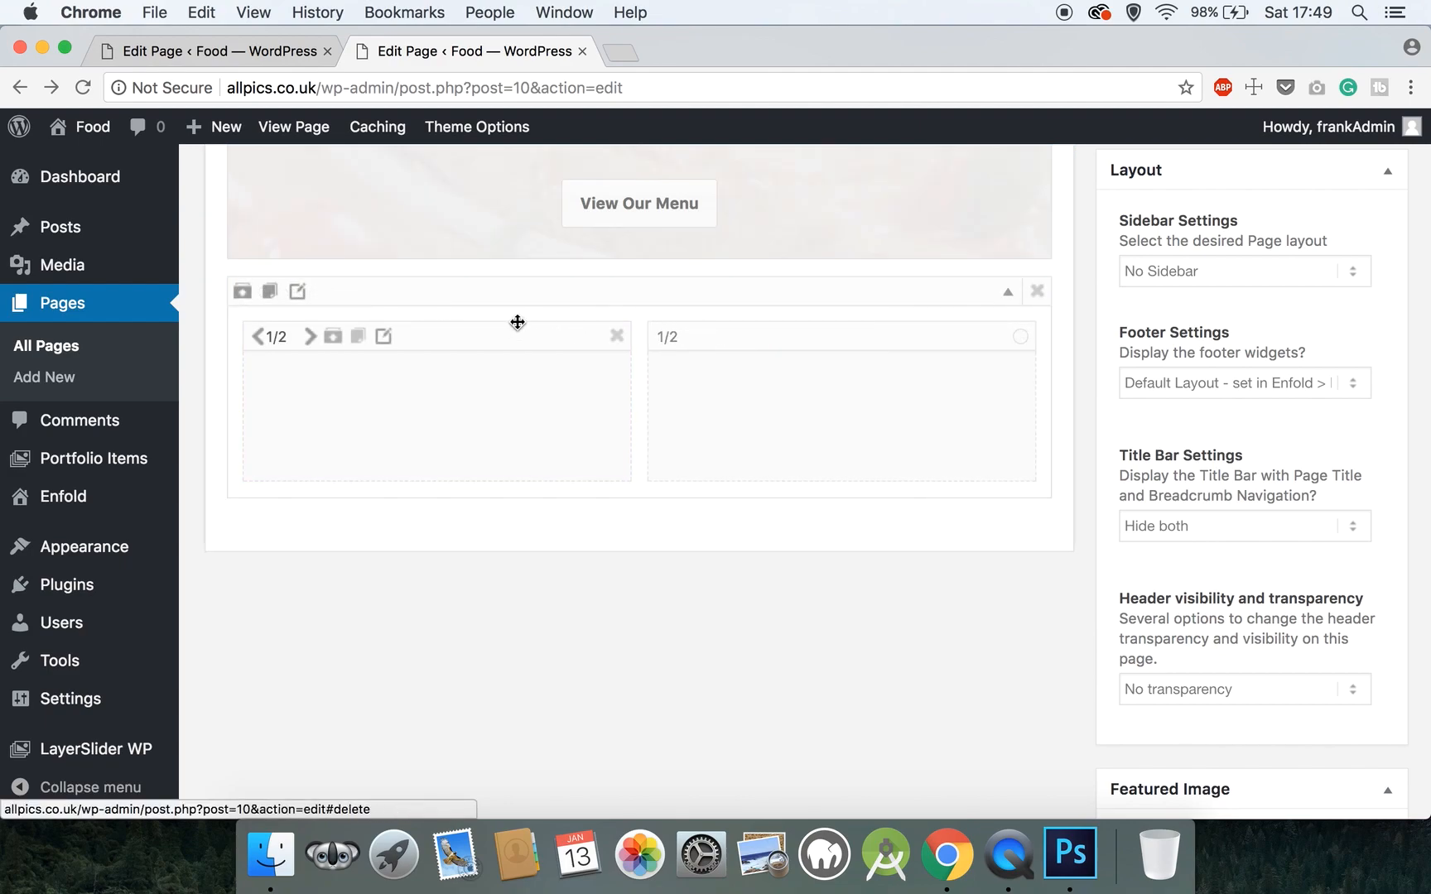
{"action": "scroll", "coordinate": [519, 323], "scroll_direction": "up", "scroll_amount": 3}
{"action": "scroll", "coordinate": [518, 323], "scroll_direction": "up", "scroll_amount": 1}
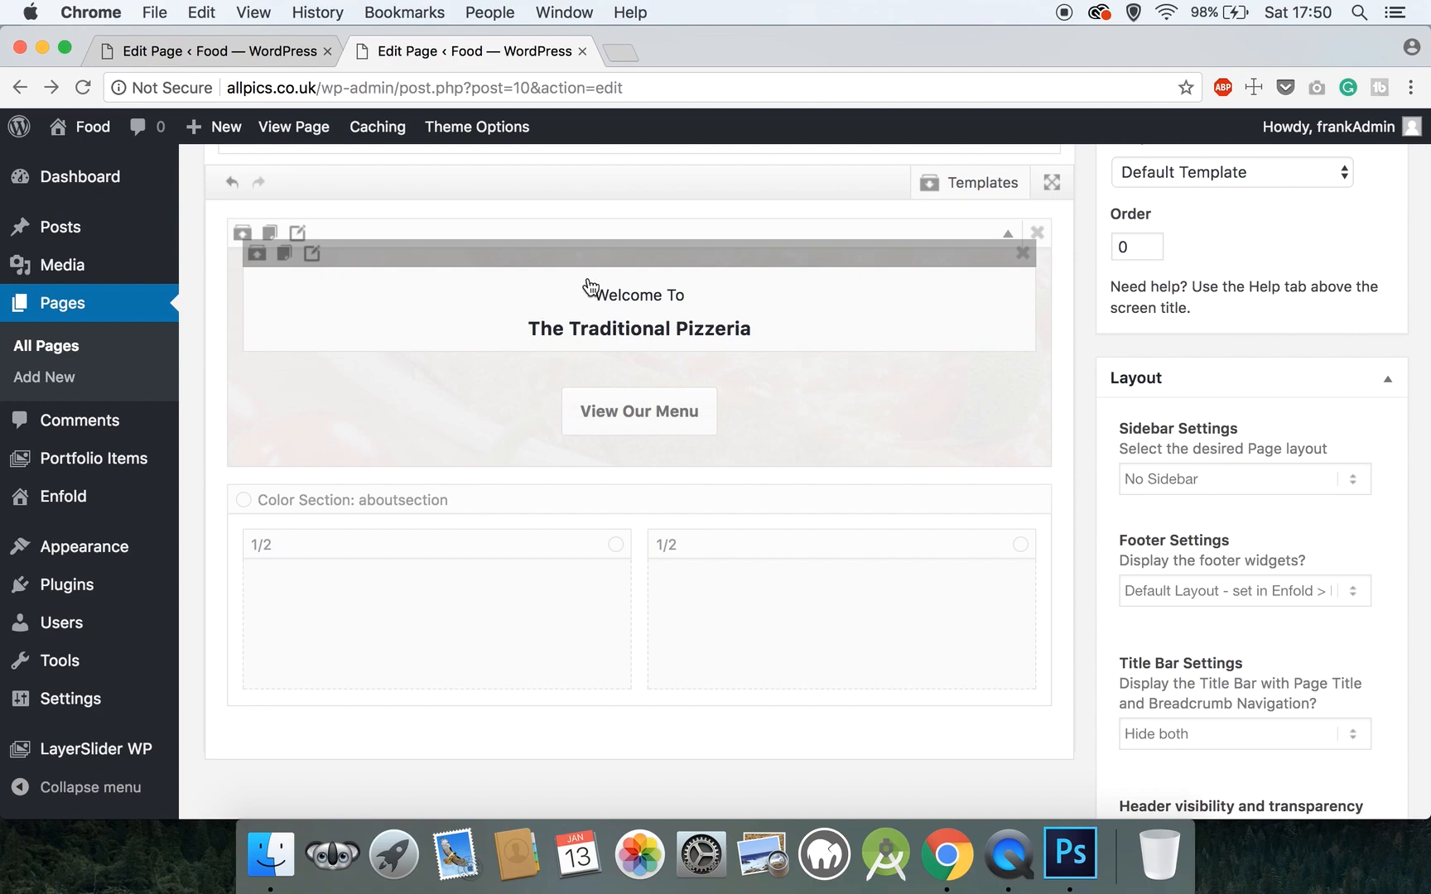
{"action": "scroll", "coordinate": [574, 284], "scroll_direction": "up", "scroll_amount": 4}
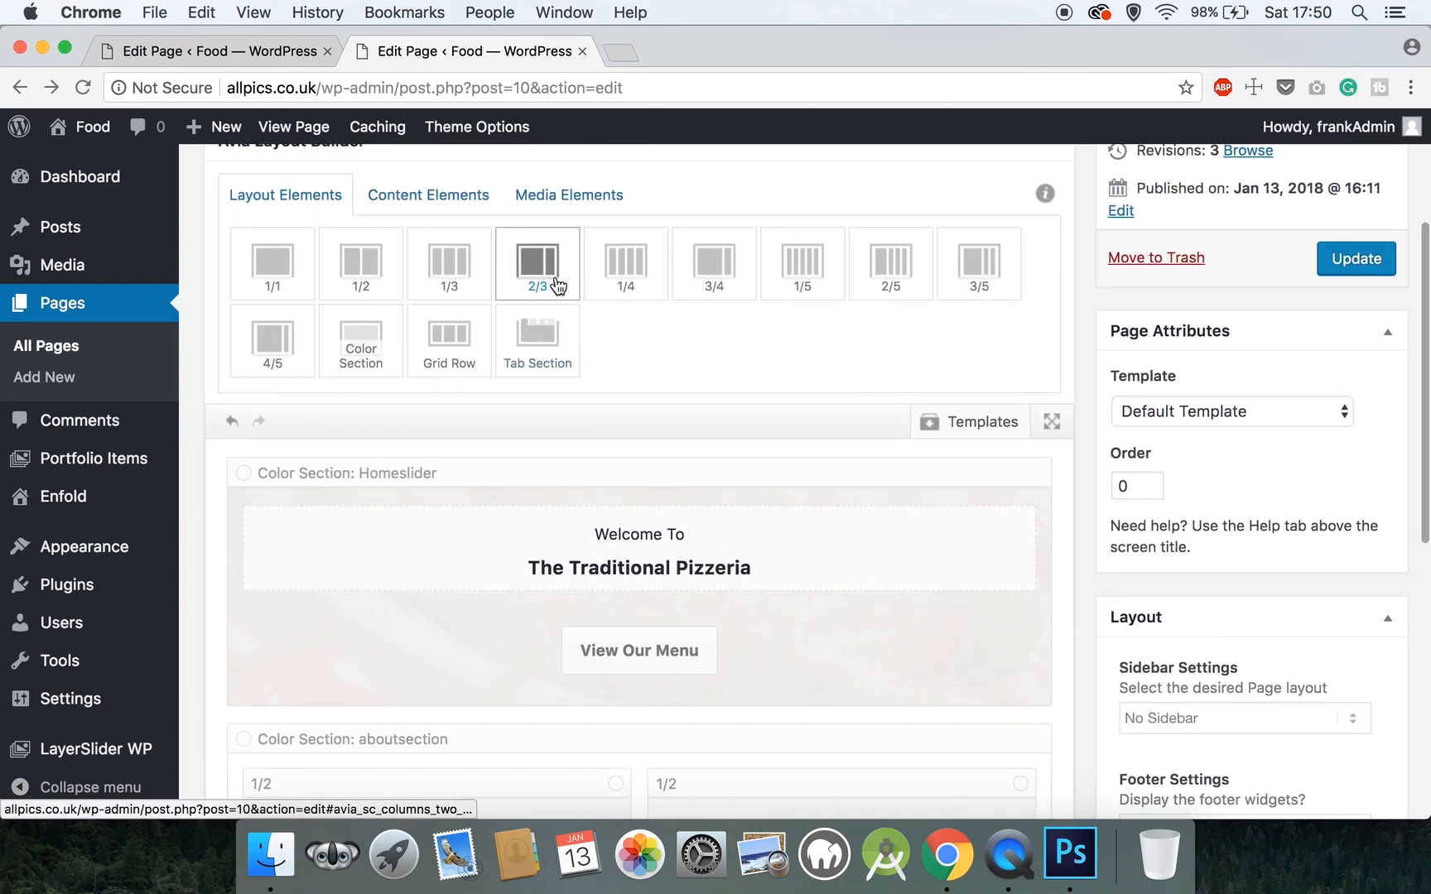
- Drag the Hello Special Heading and the placeholder Text Block below it into the left 1/2 column
{"action": "left_click", "coordinate": [413, 202]}
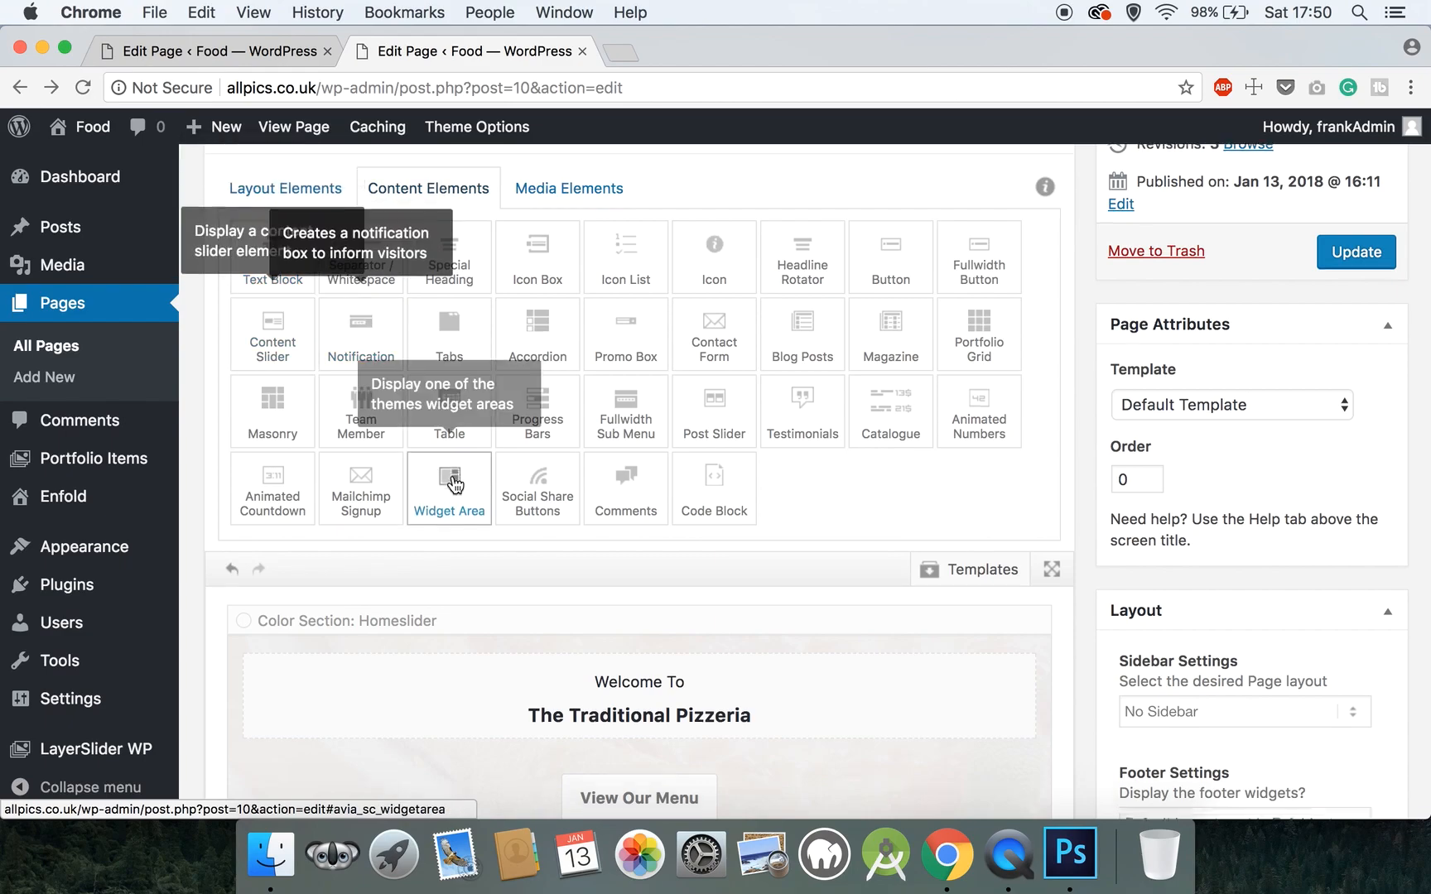
{"action": "scroll", "coordinate": [452, 480], "scroll_direction": "down", "scroll_amount": 10}
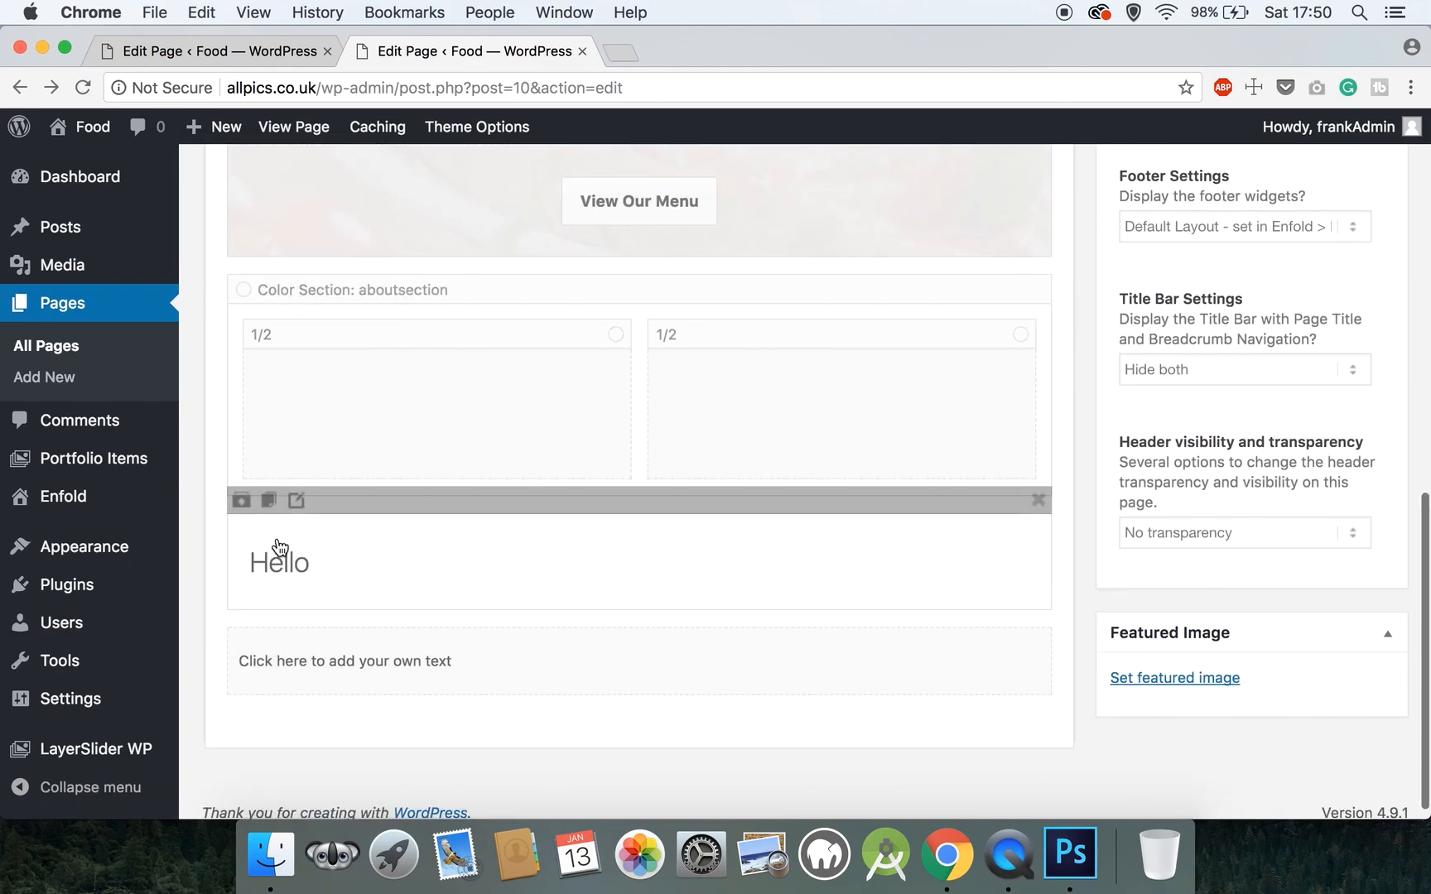
{"action": "left_click_drag", "start_coordinate": [335, 497], "coordinate": [338, 425]}
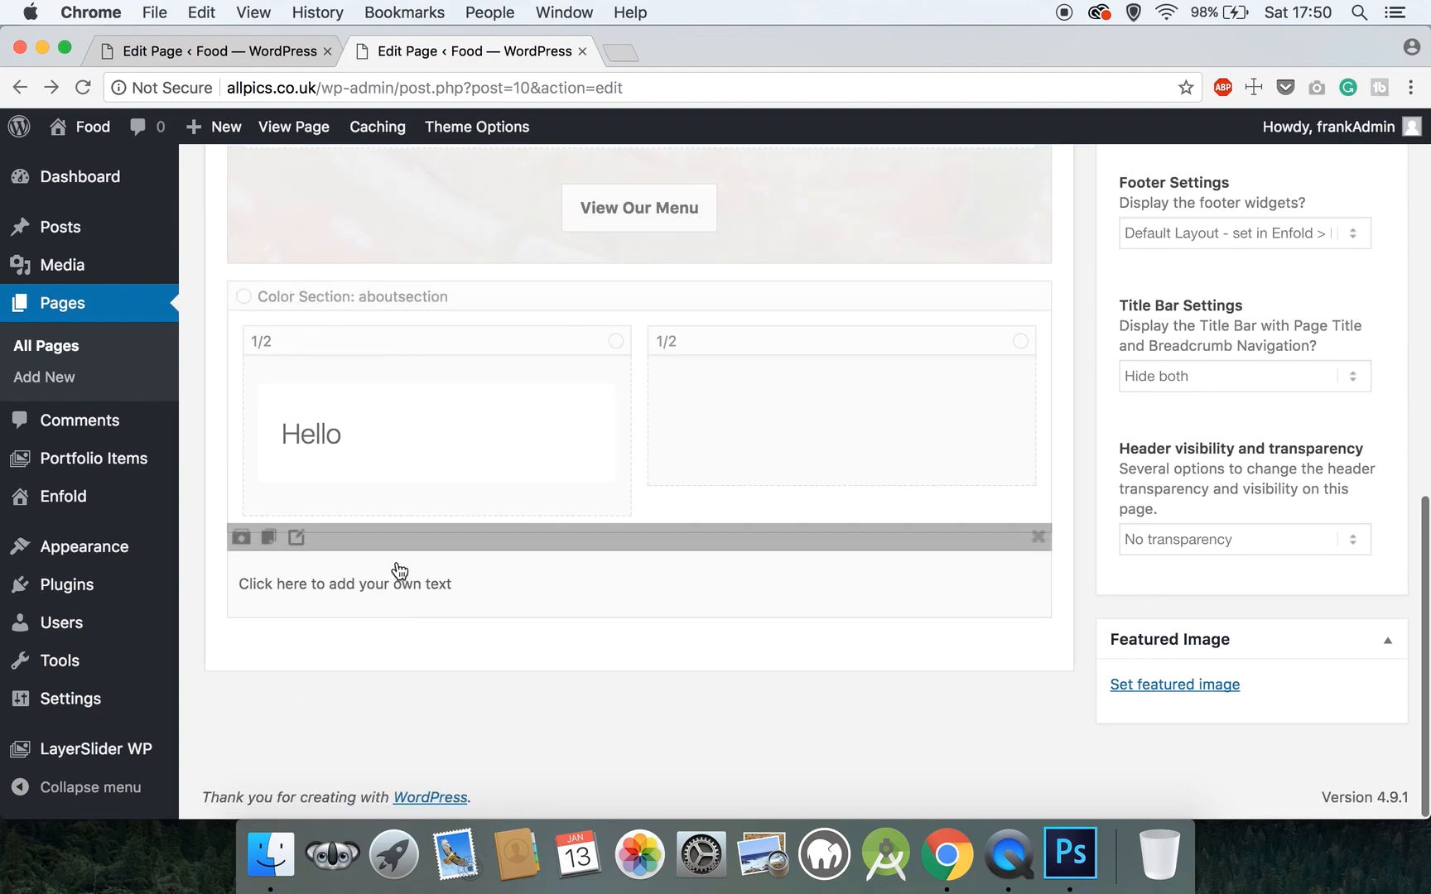
{"action": "left_click_drag", "start_coordinate": [396, 540], "coordinate": [398, 494]}
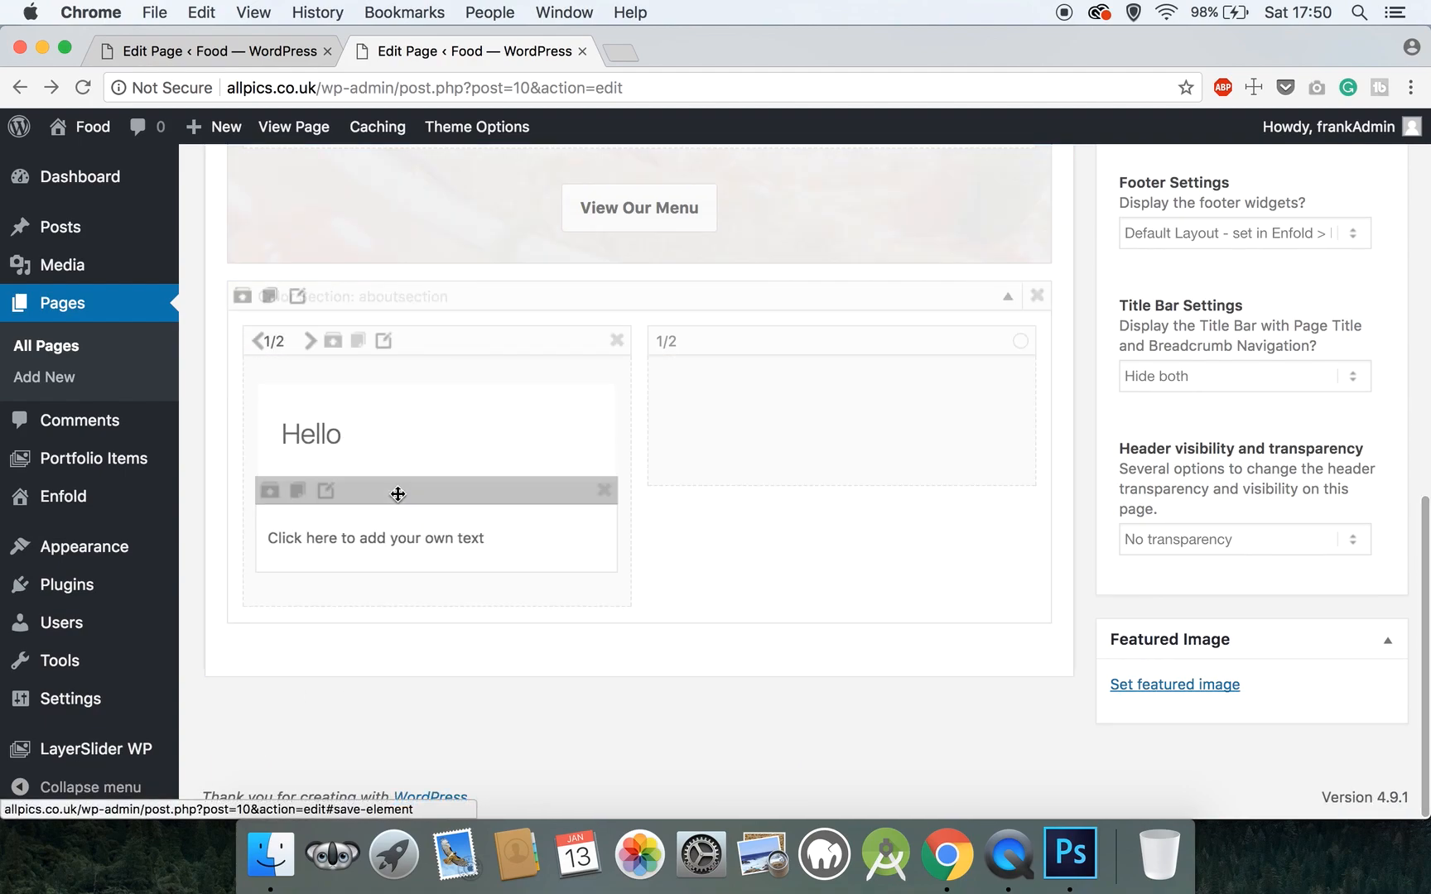
- Change the Hello heading text to 'Our Story', set Padding Bottom to 20, and save
{"action": "left_click", "coordinate": [310, 436]}
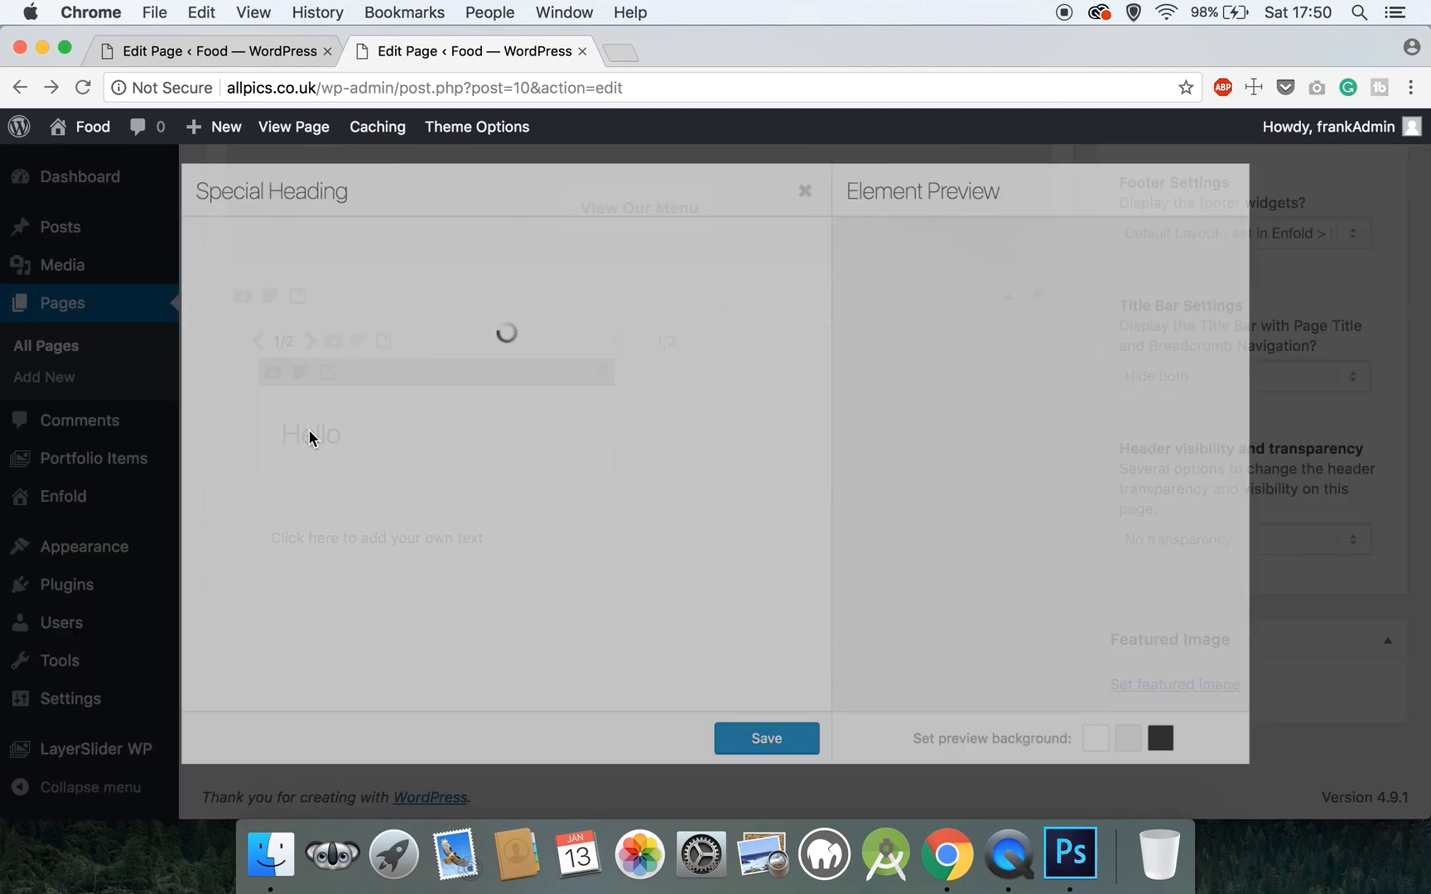
{"action": "left_click_drag", "start_coordinate": [328, 318], "coordinate": [149, 307]}
{"action": "type", "text": "Our Story"}
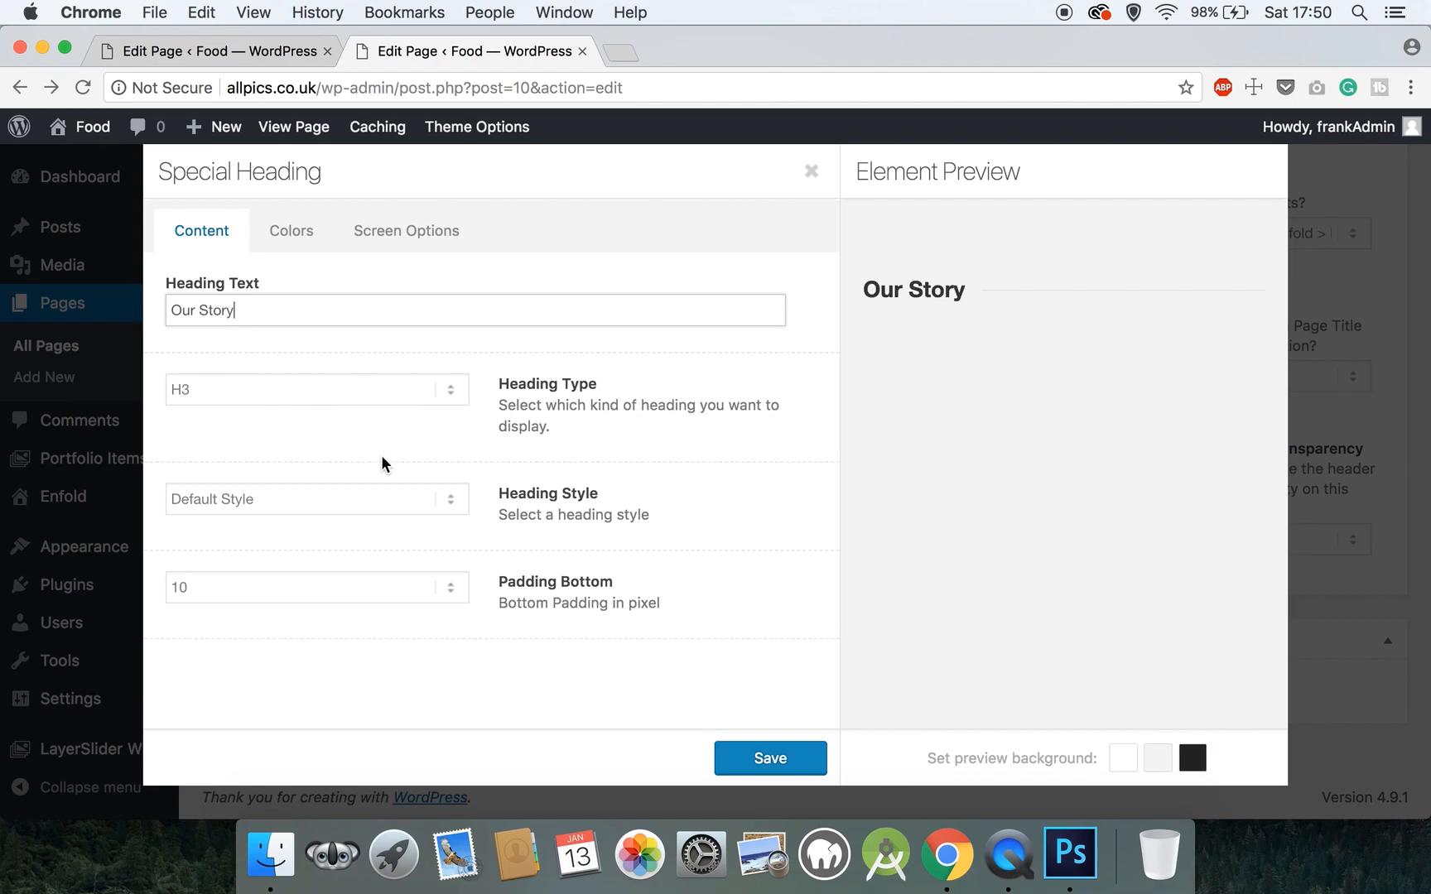
{"action": "left_click", "coordinate": [240, 592]}
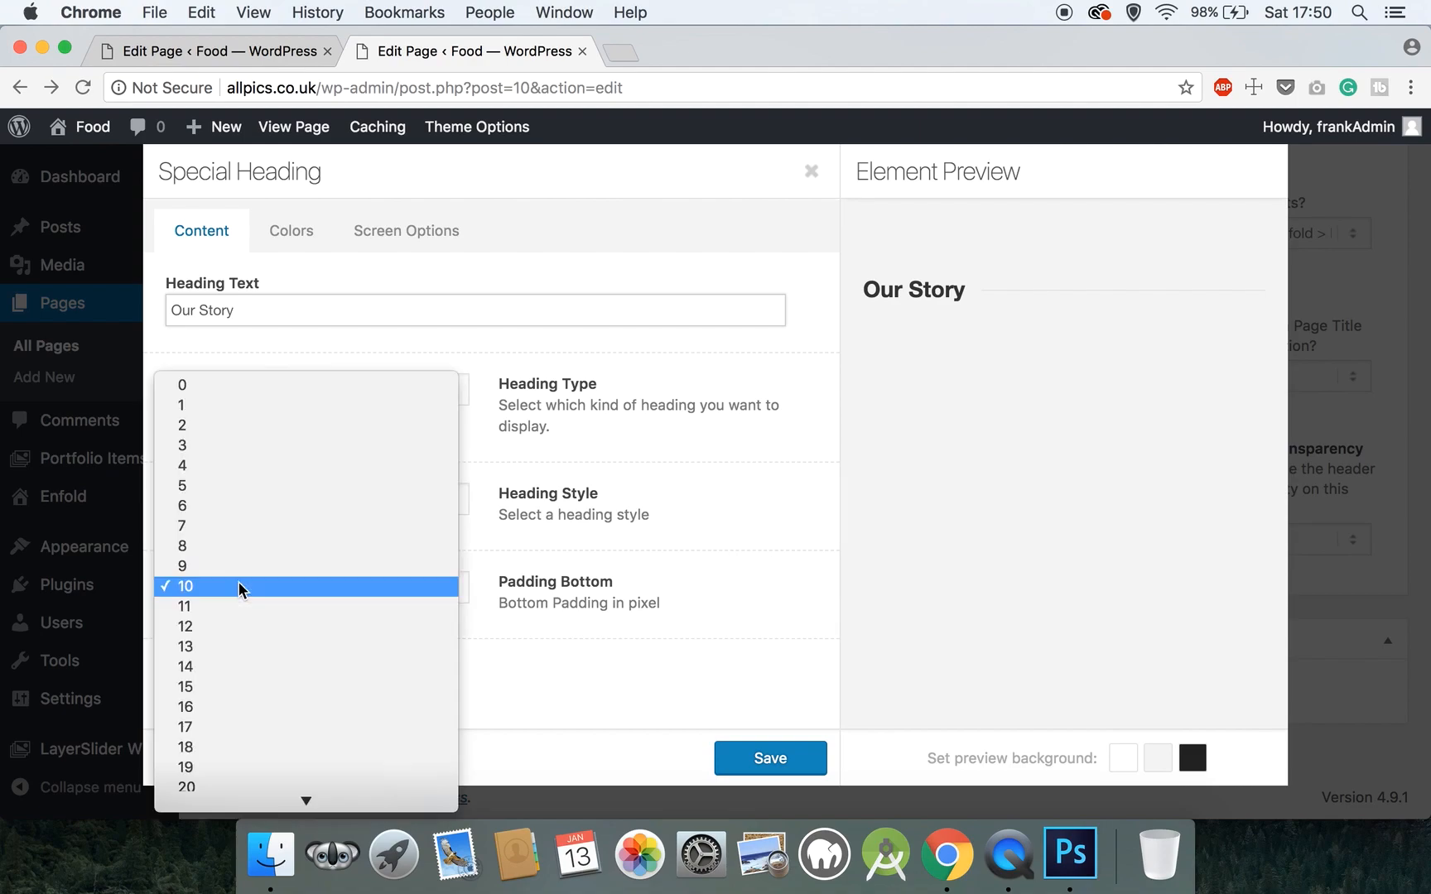
{"action": "scroll", "coordinate": [231, 766], "scroll_direction": "down", "scroll_amount": 1}
{"action": "left_click", "coordinate": [231, 767]}
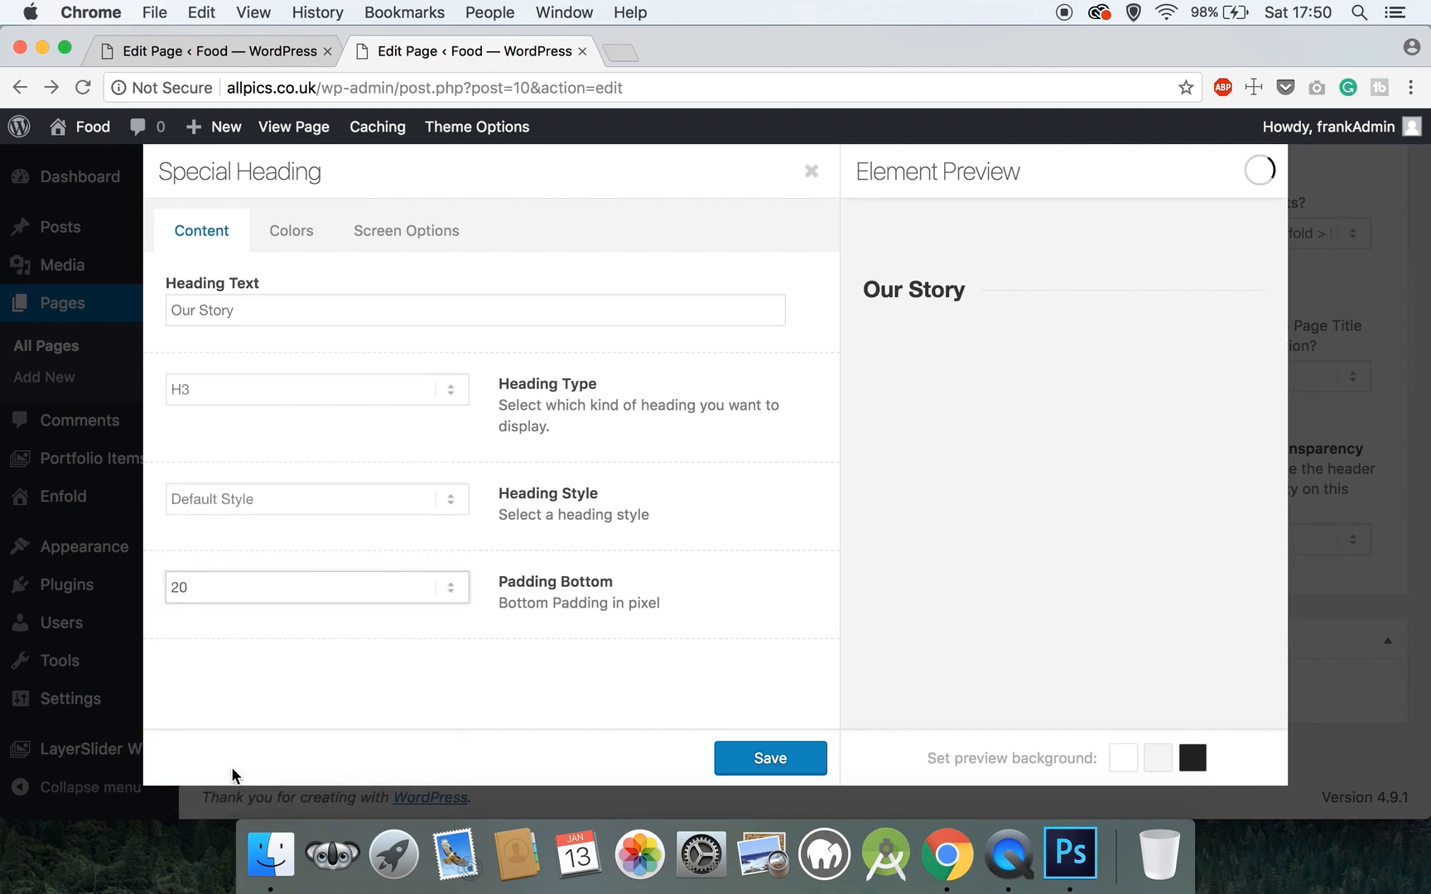
{"action": "left_click", "coordinate": [768, 760]}
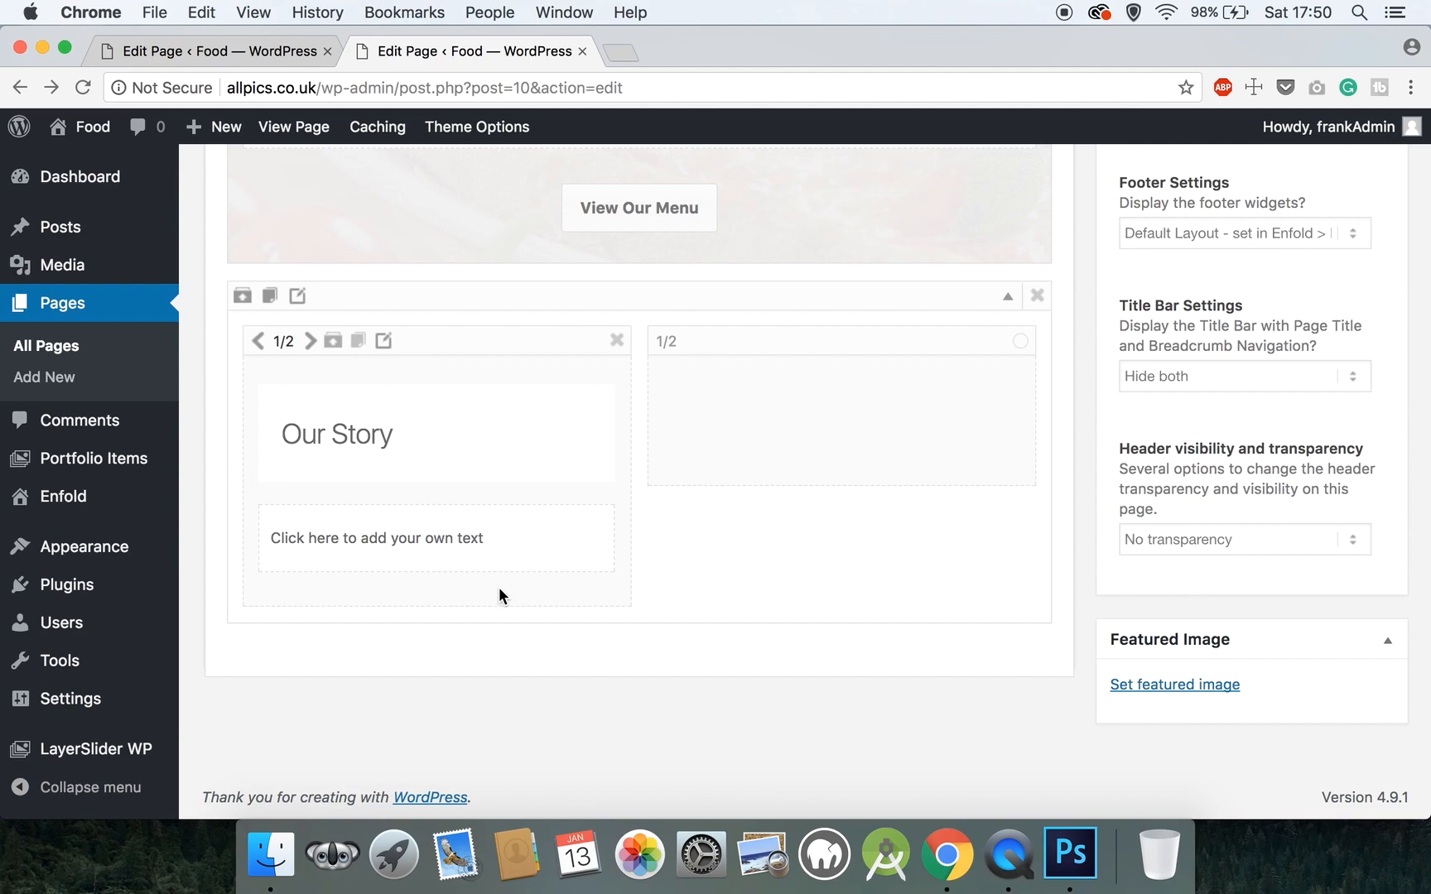
- Replace the placeholder text with the 'Welcome to Franks Pizza' paragraph about its 75 years in London
{"action": "left_click", "coordinate": [461, 542]}
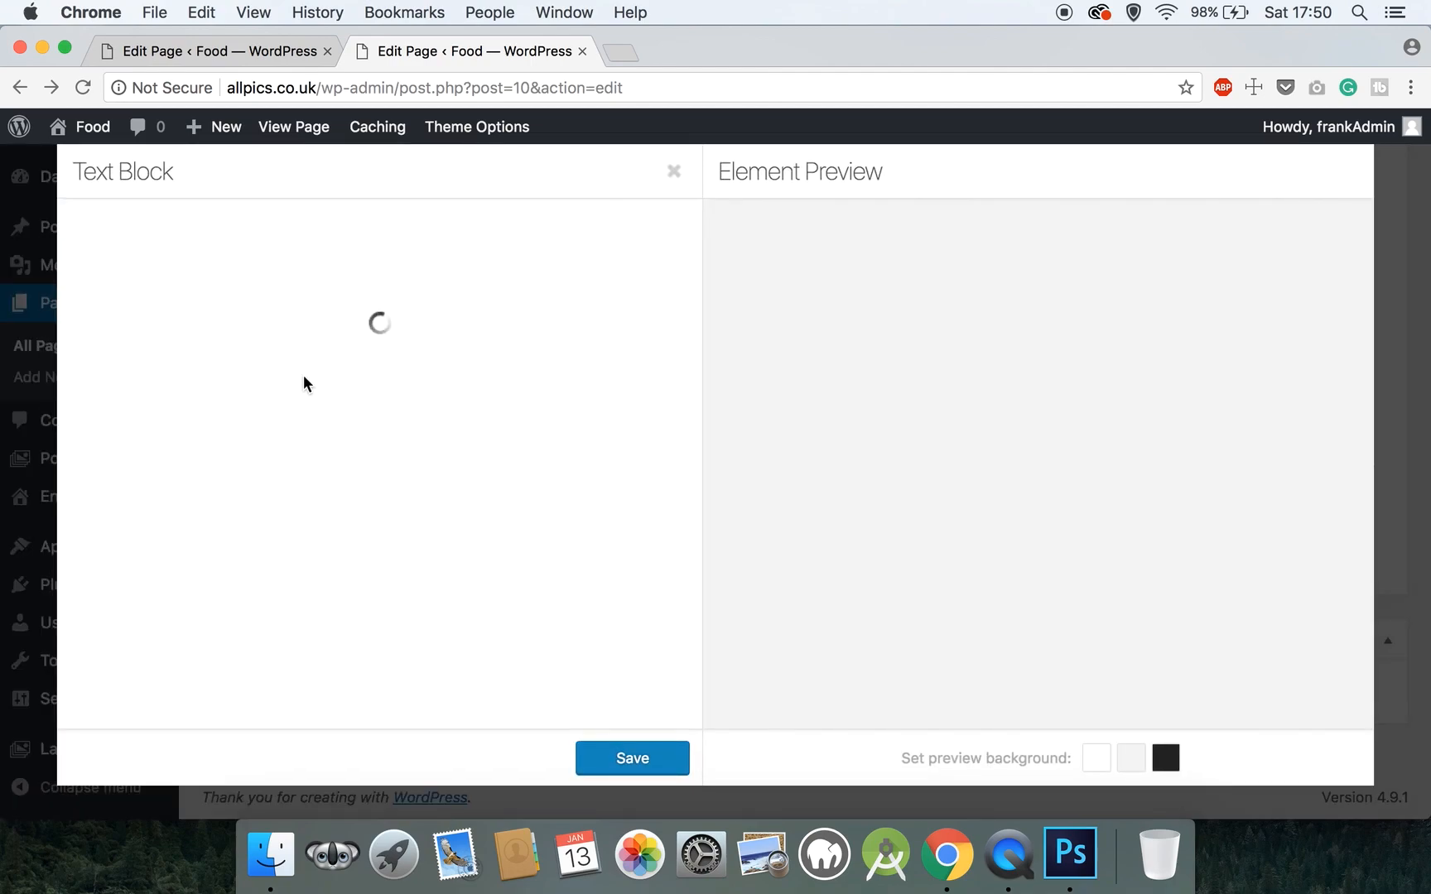
{"action": "left_click_drag", "start_coordinate": [374, 479], "coordinate": [53, 480]}
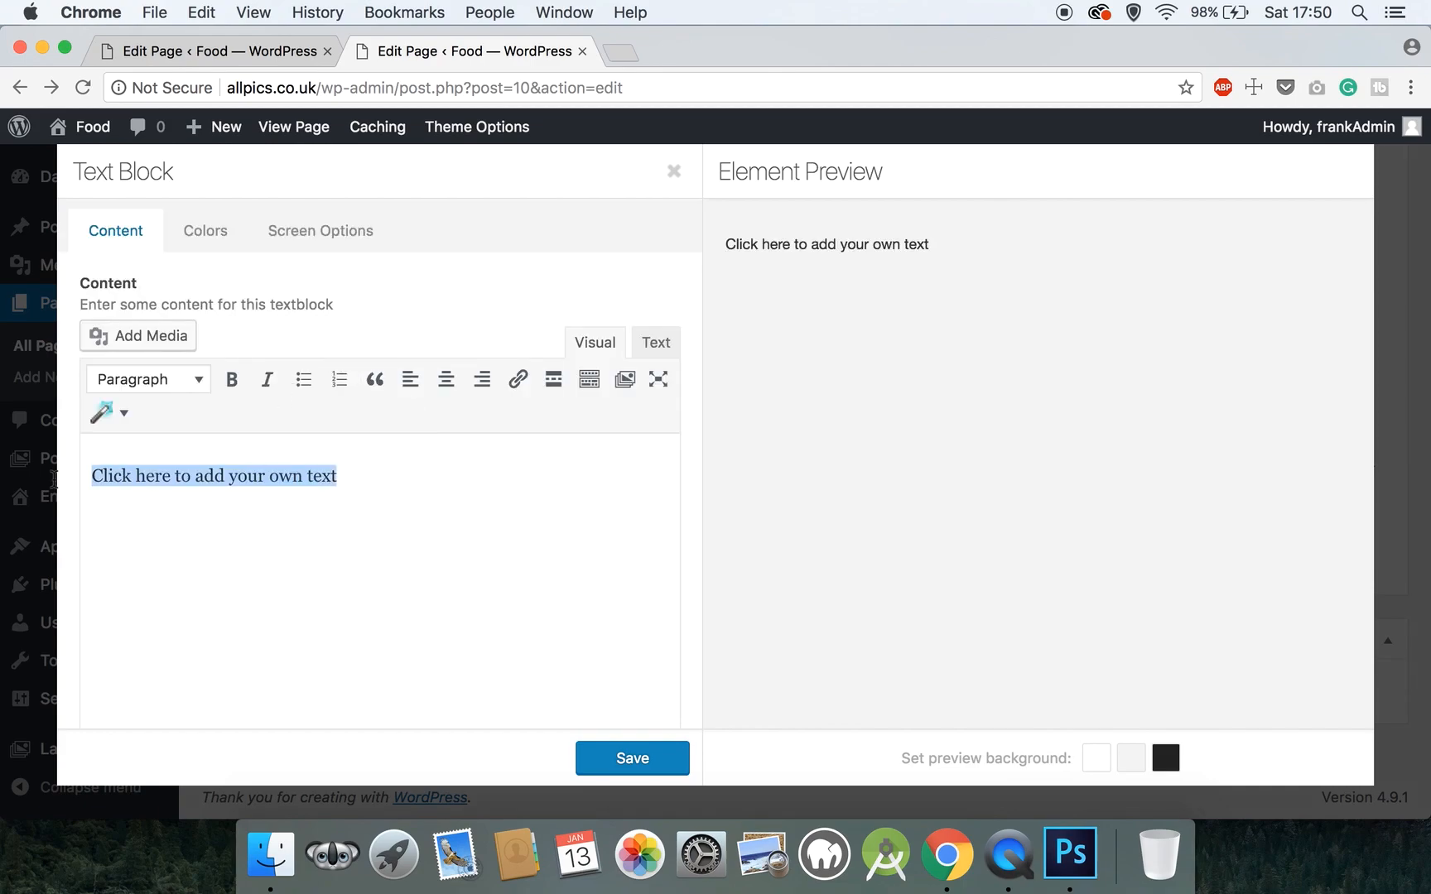
{"action": "type", "text": "Wek"}
{"action": "key", "text": "BackSpace"}
{"action": "type", "text": "lcome to "}
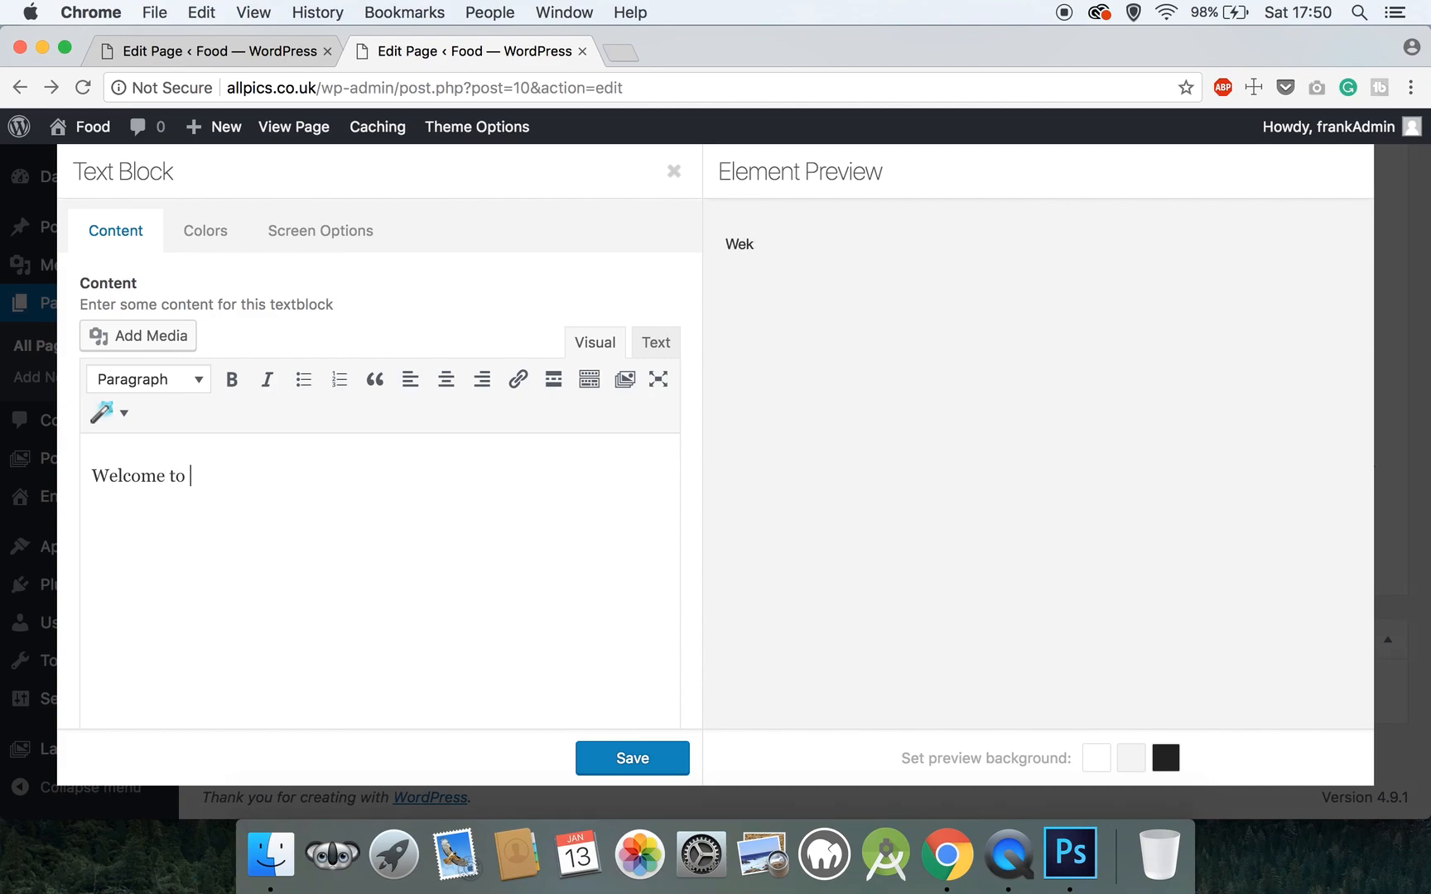
{"action": "type", "text": "Franks Pizza.  The original Pizzeria of"}
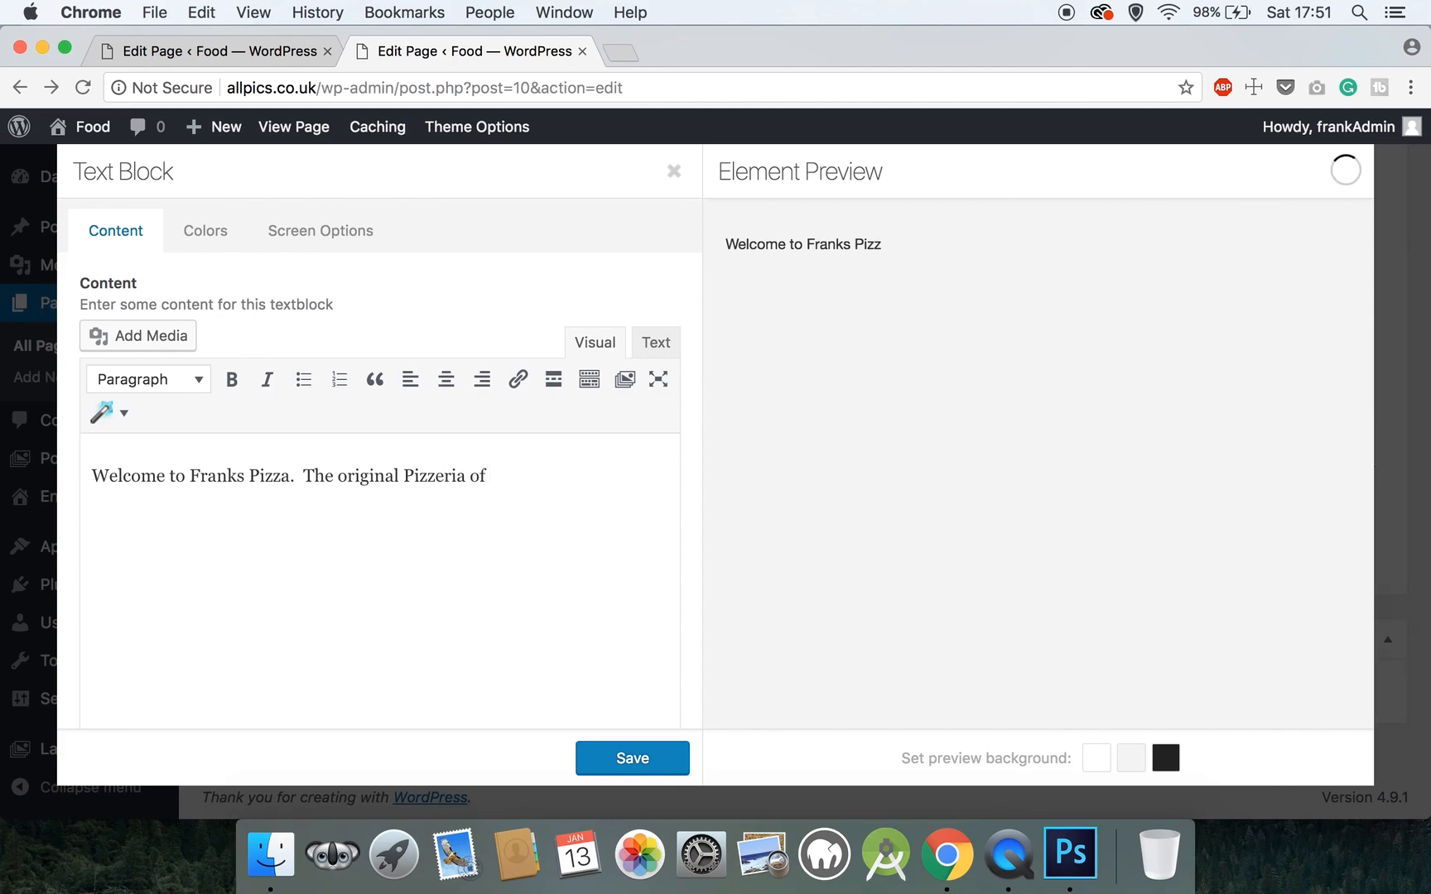
{"action": "type", "text": "ondon Englad."}
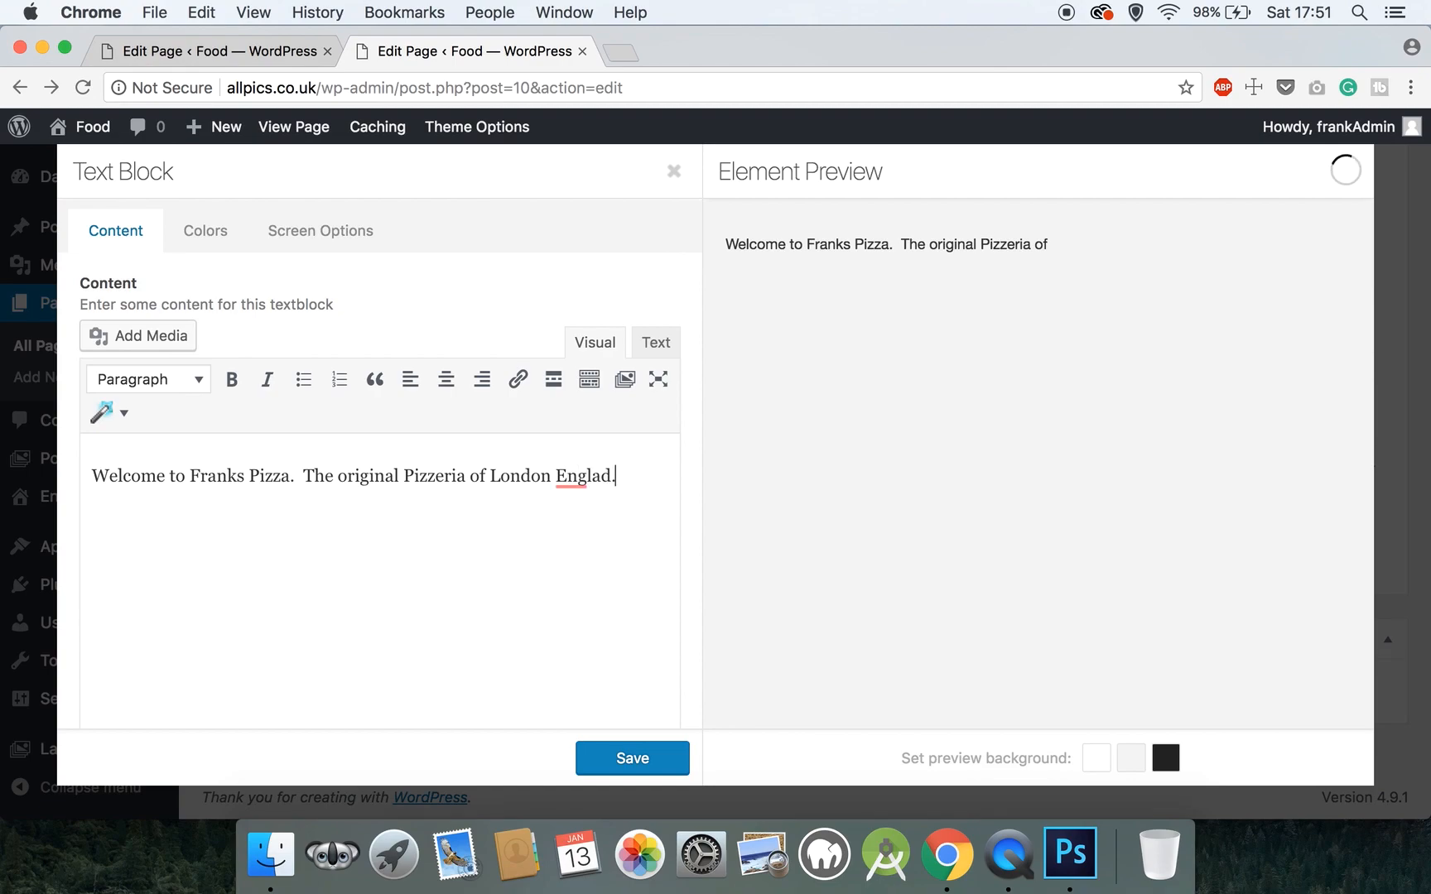
{"action": "key", "text": "BackSpace"}
{"action": "key", "text": "BackSpace"}
{"action": "type", "text": "nd"}
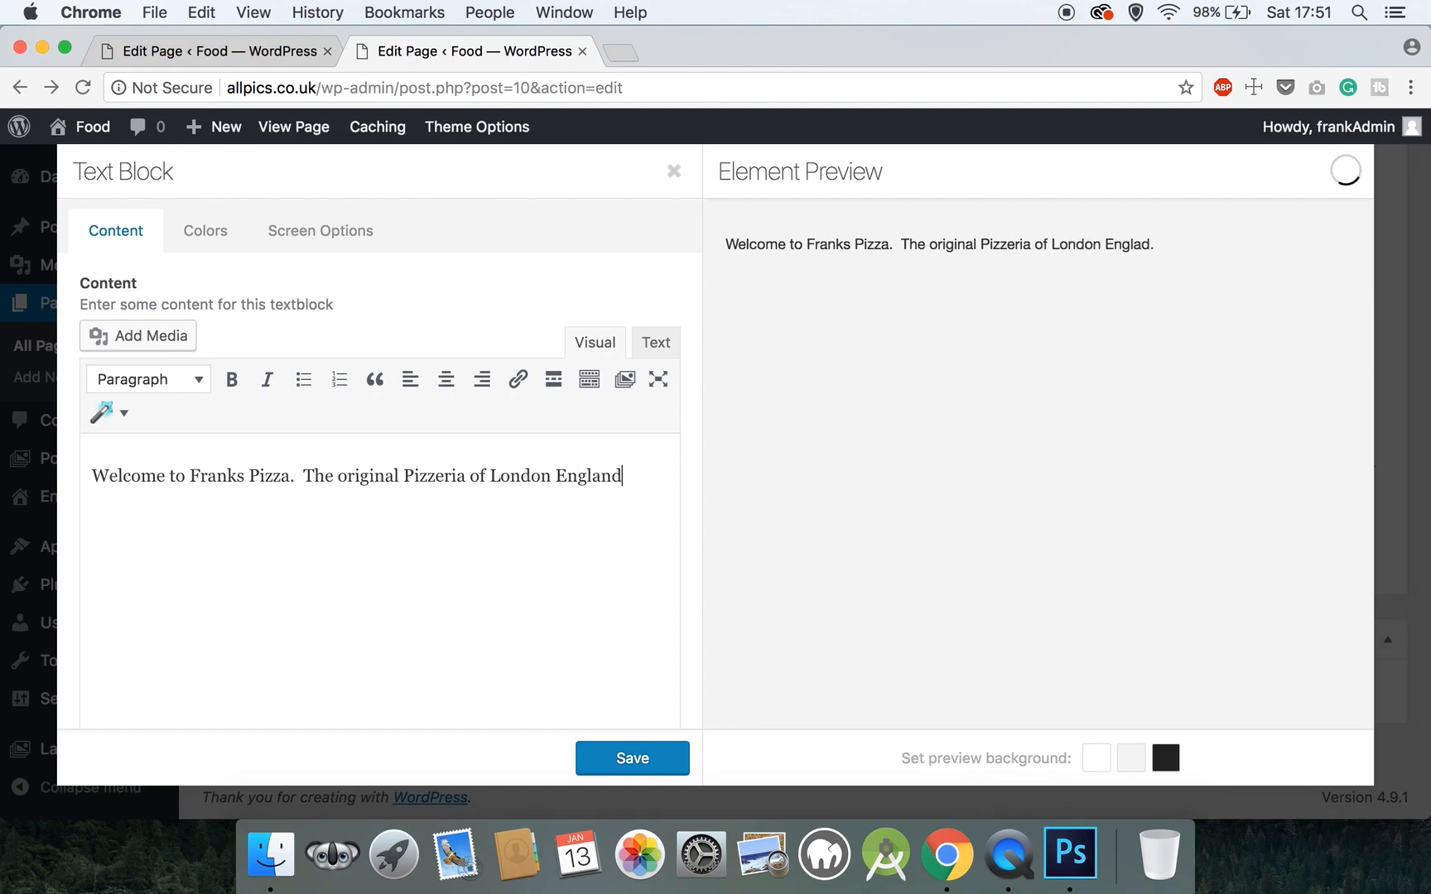
{"action": "type", "text": ". We have been opeened "}
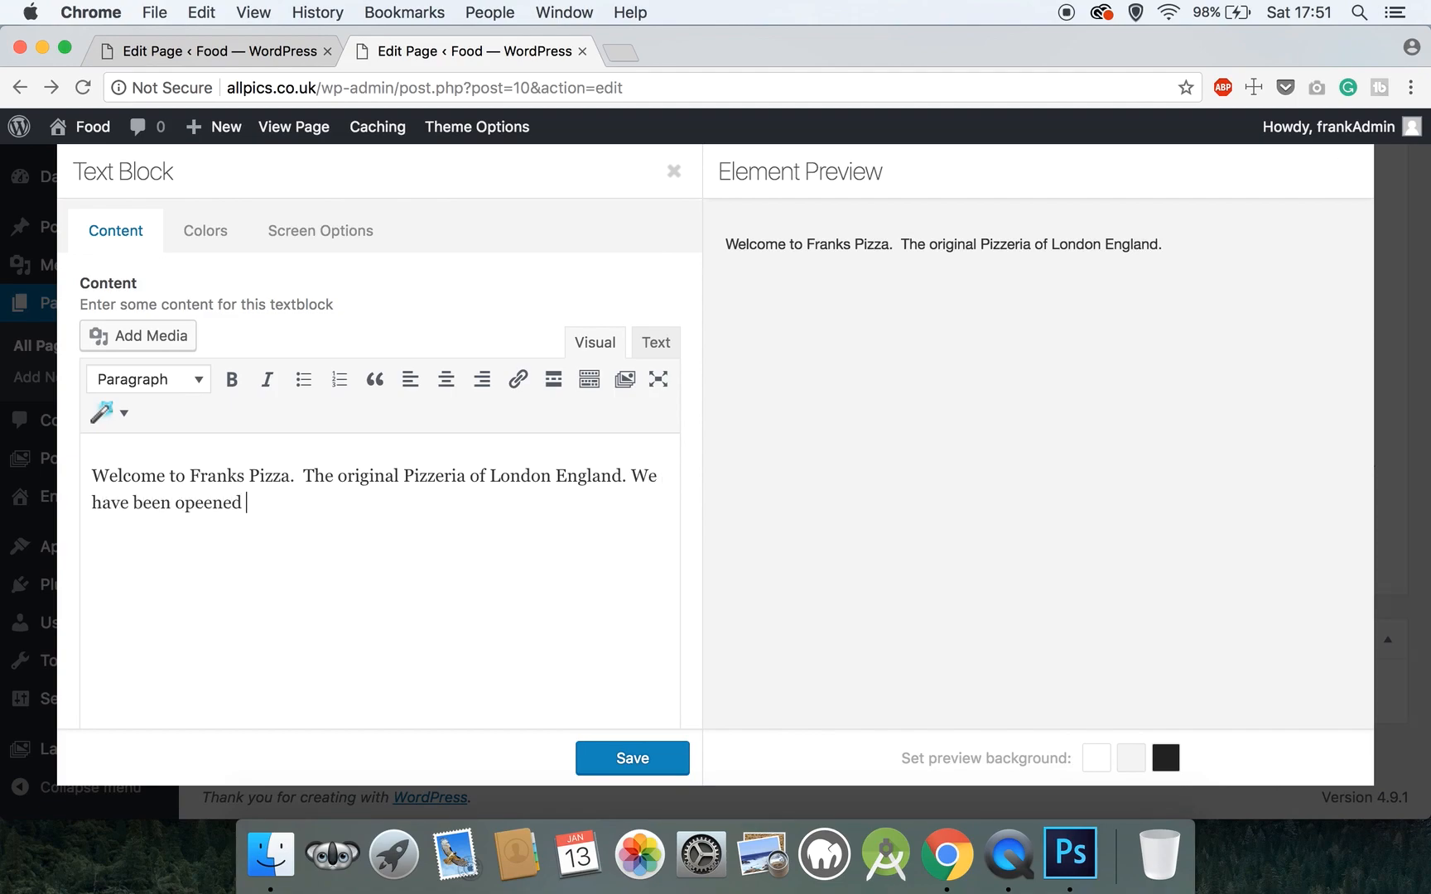
{"action": "type", "text": "over 75 "}
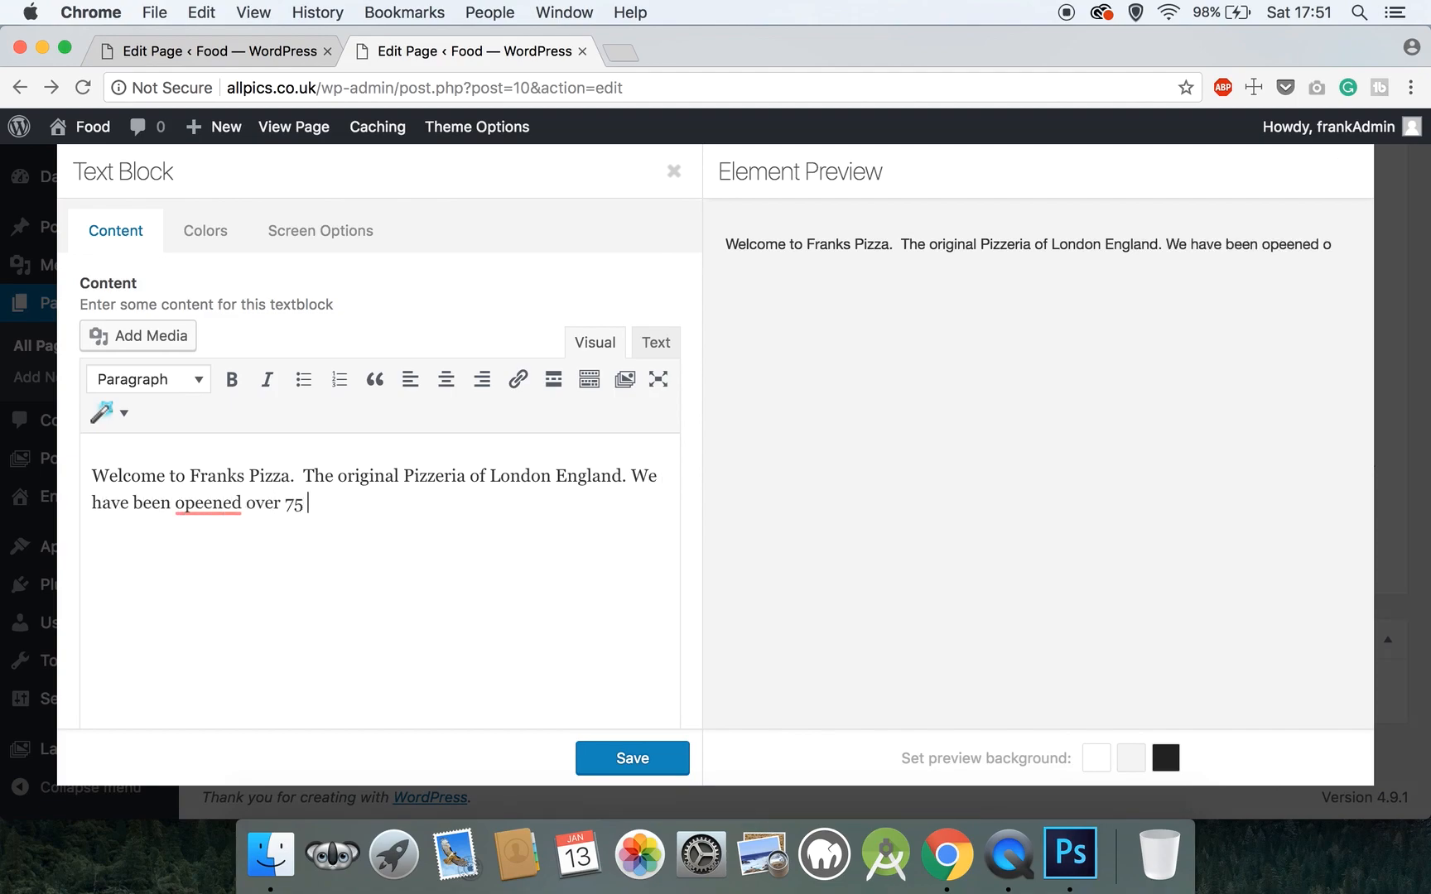
{"action": "type", "text": "years and we still make pizz"}
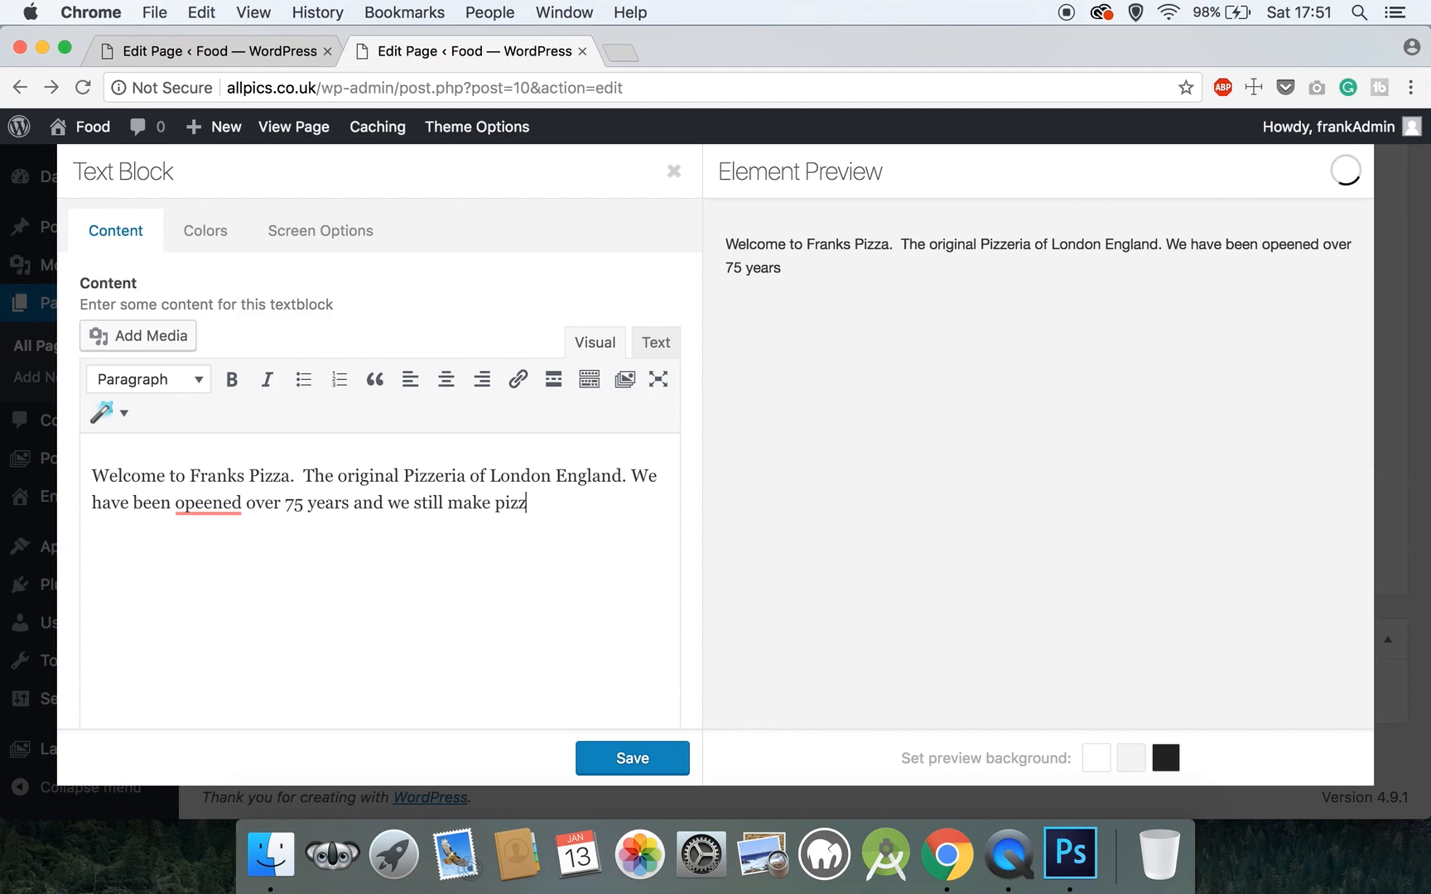
{"action": "type", "text": "a as good as the firs"}
{"action": "type", "text": "t t"}
{"action": "type", "text": "ti"}
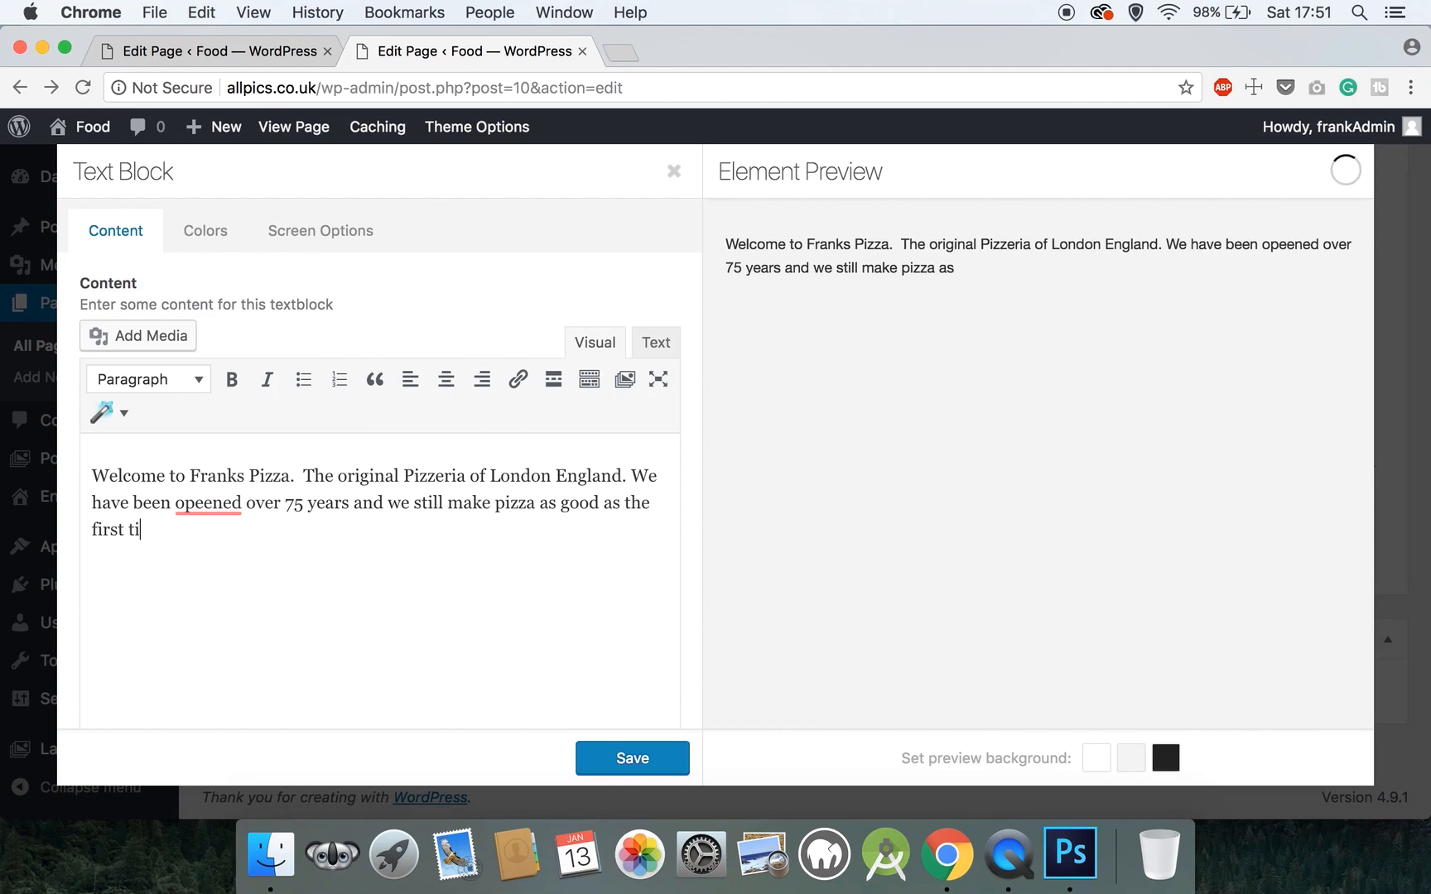
{"action": "type", "text": "me we made i"}
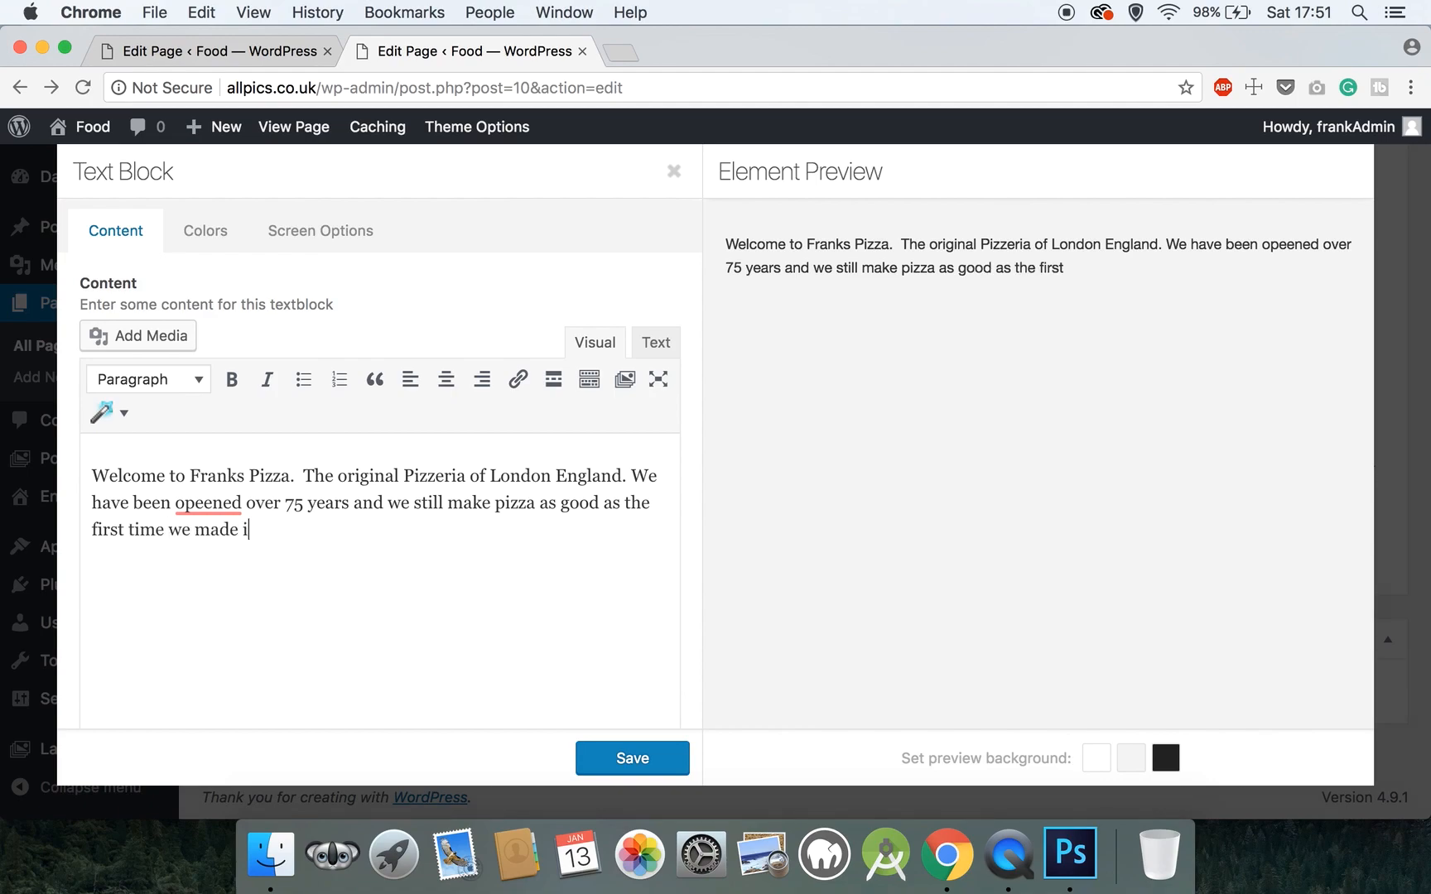
{"action": "type", "text": "t."}
- Correct 'opeened' to 'opened', centre the whole paragraph, and save the text block
{"action": "left_click", "coordinate": [203, 503]}
{"action": "key", "text": "BackSpace"}
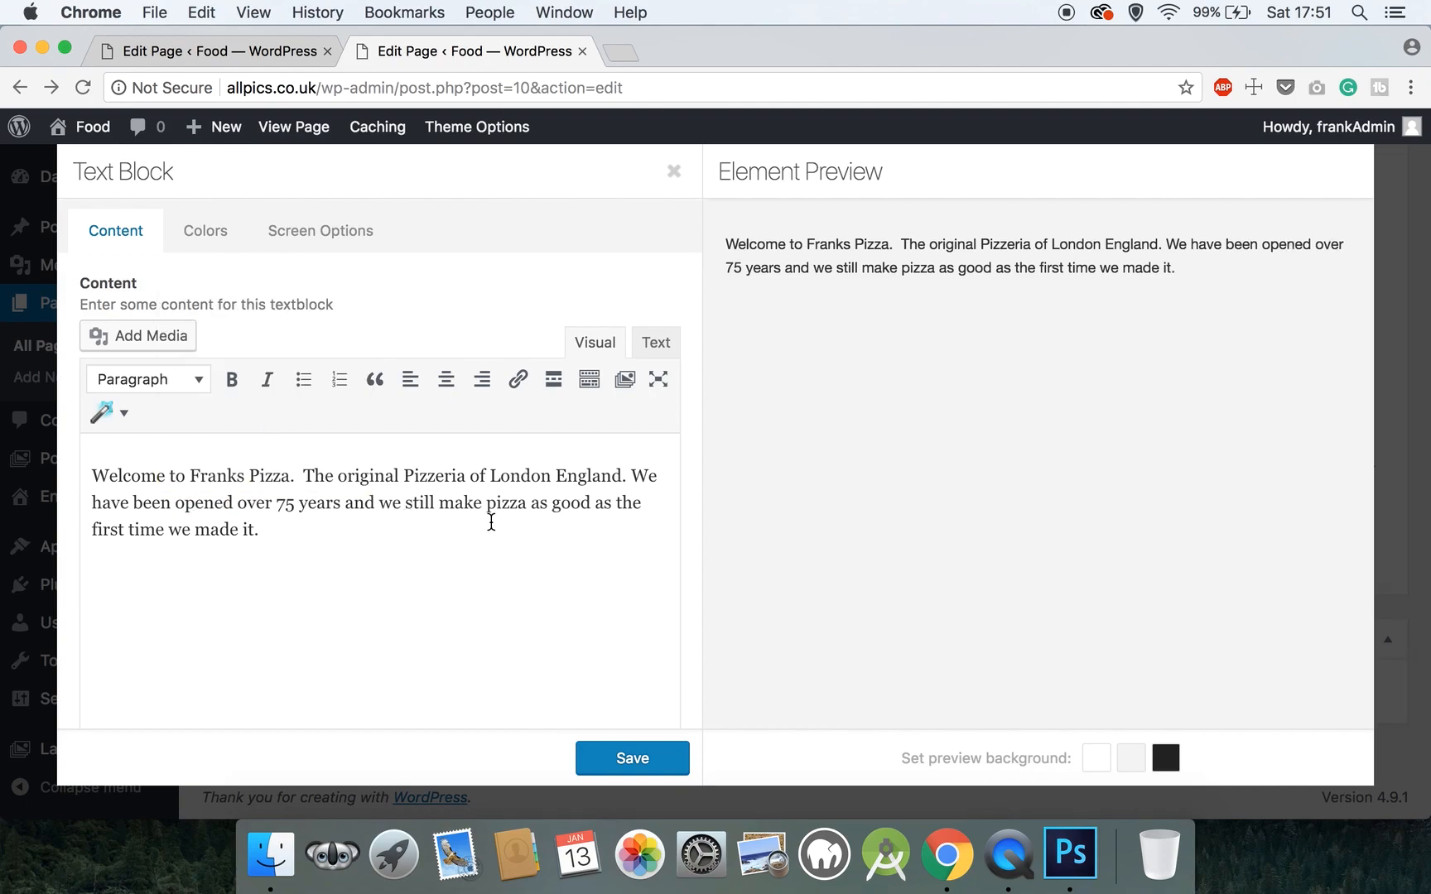
{"action": "left_click_drag", "start_coordinate": [261, 530], "coordinate": [47, 464]}
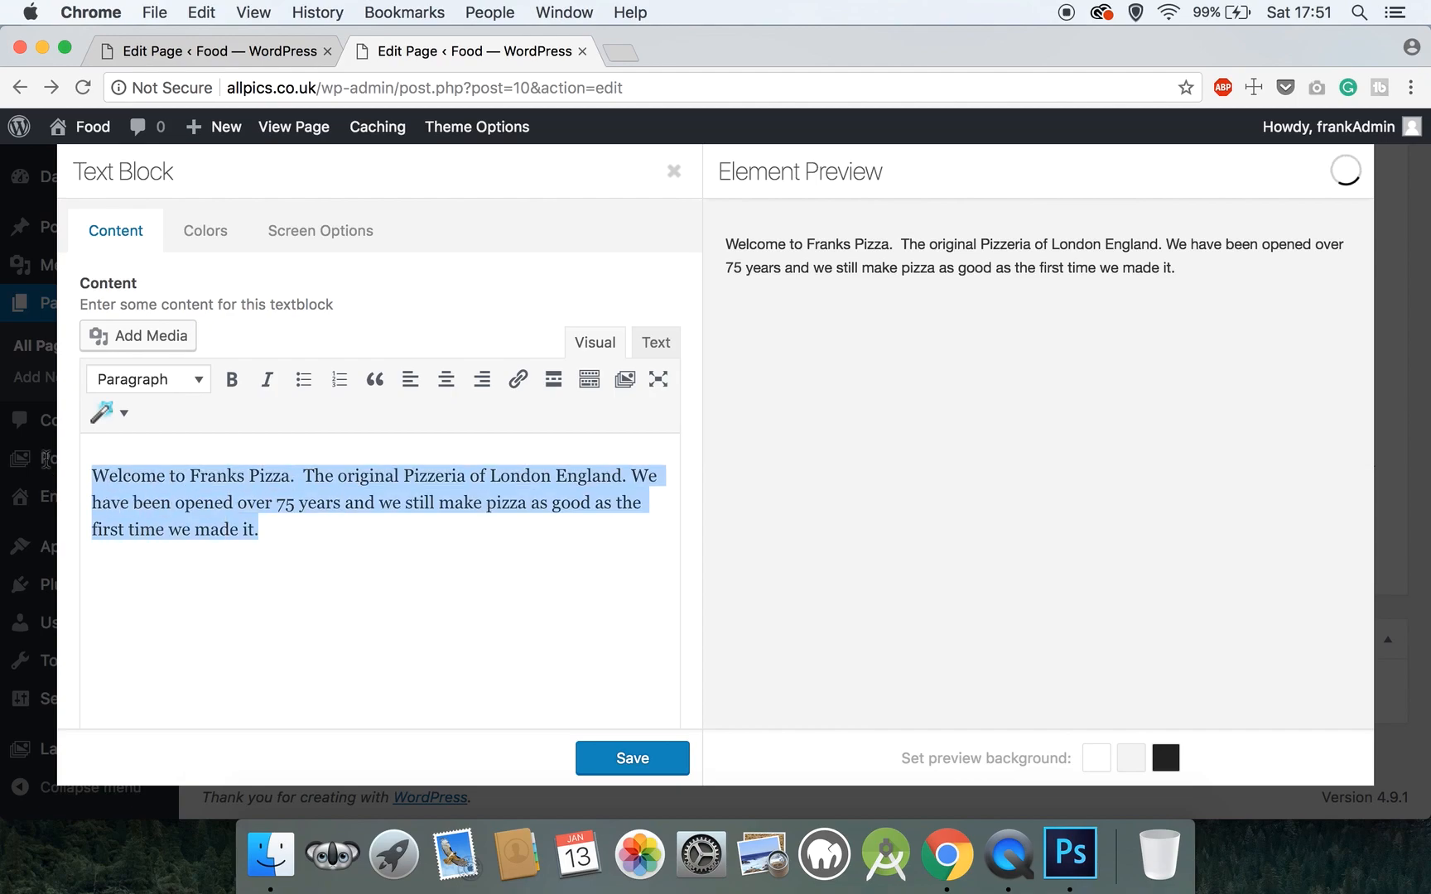
{"action": "left_click", "coordinate": [446, 380]}
{"action": "left_click", "coordinate": [610, 760]}
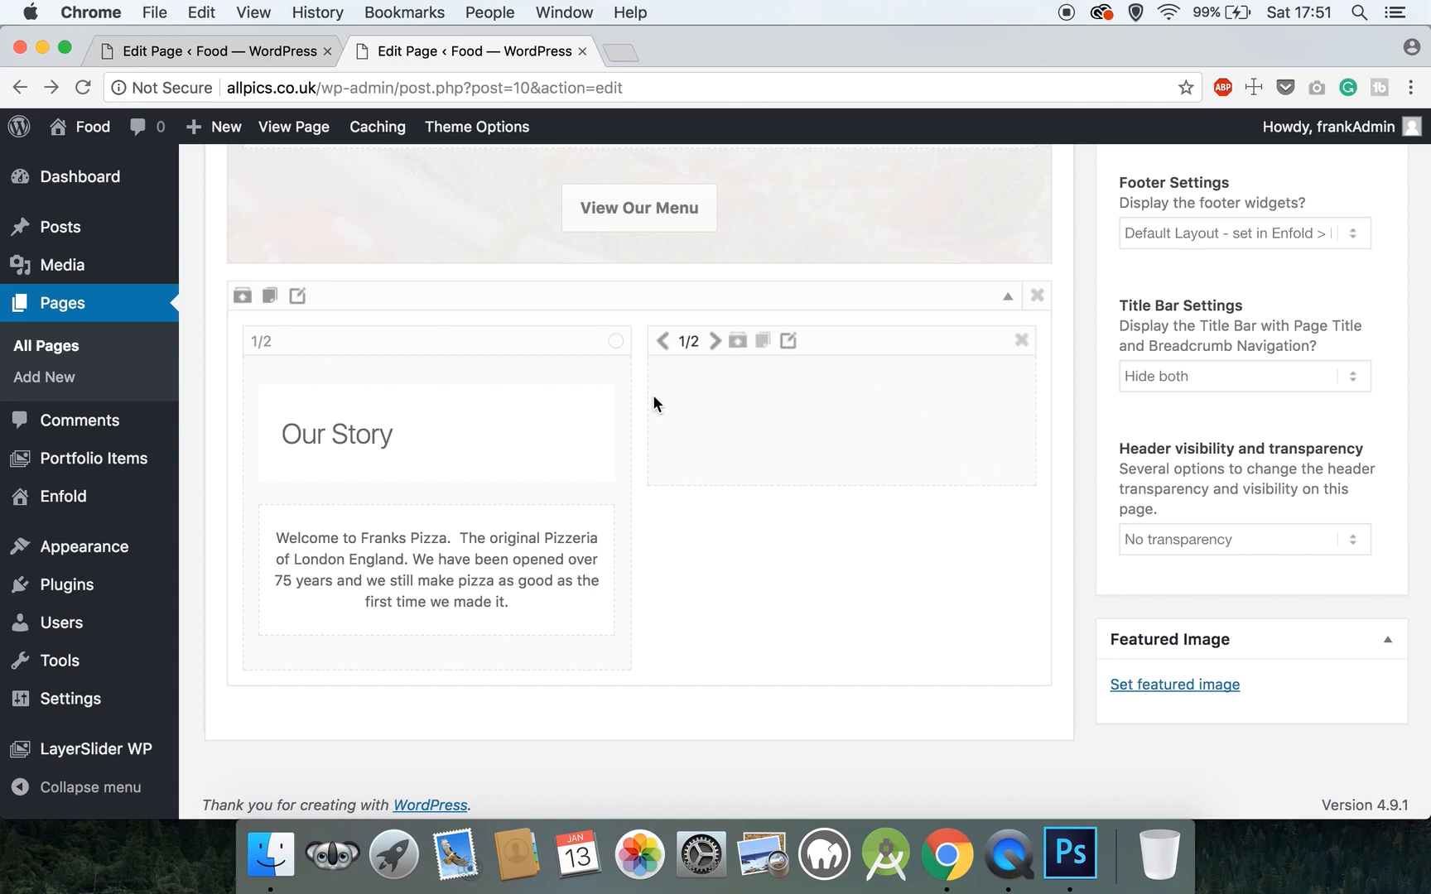
- Add an Image element from Media Elements, delete it, then open the right 1/2 column's Edit Column dialog
{"action": "scroll", "coordinate": [653, 403], "scroll_direction": "up", "scroll_amount": 5}
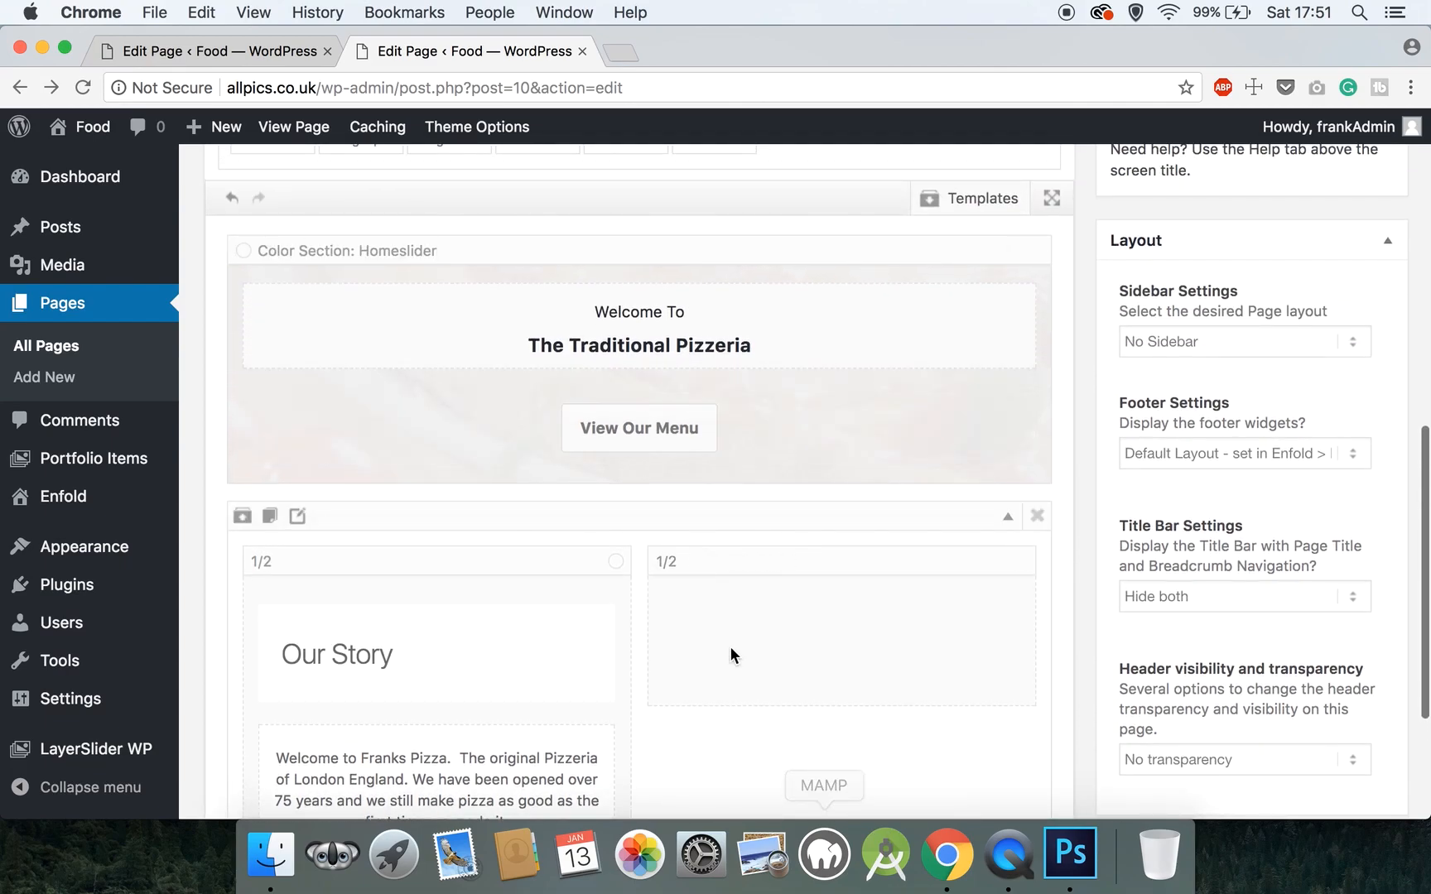
{"action": "scroll", "coordinate": [636, 533], "scroll_direction": "up", "scroll_amount": 5}
{"action": "left_click_drag", "start_coordinate": [635, 527], "coordinate": [470, 301]}
{"action": "scroll", "coordinate": [635, 534], "scroll_direction": "up", "scroll_amount": 5}
{"action": "left_click", "coordinate": [552, 313]}
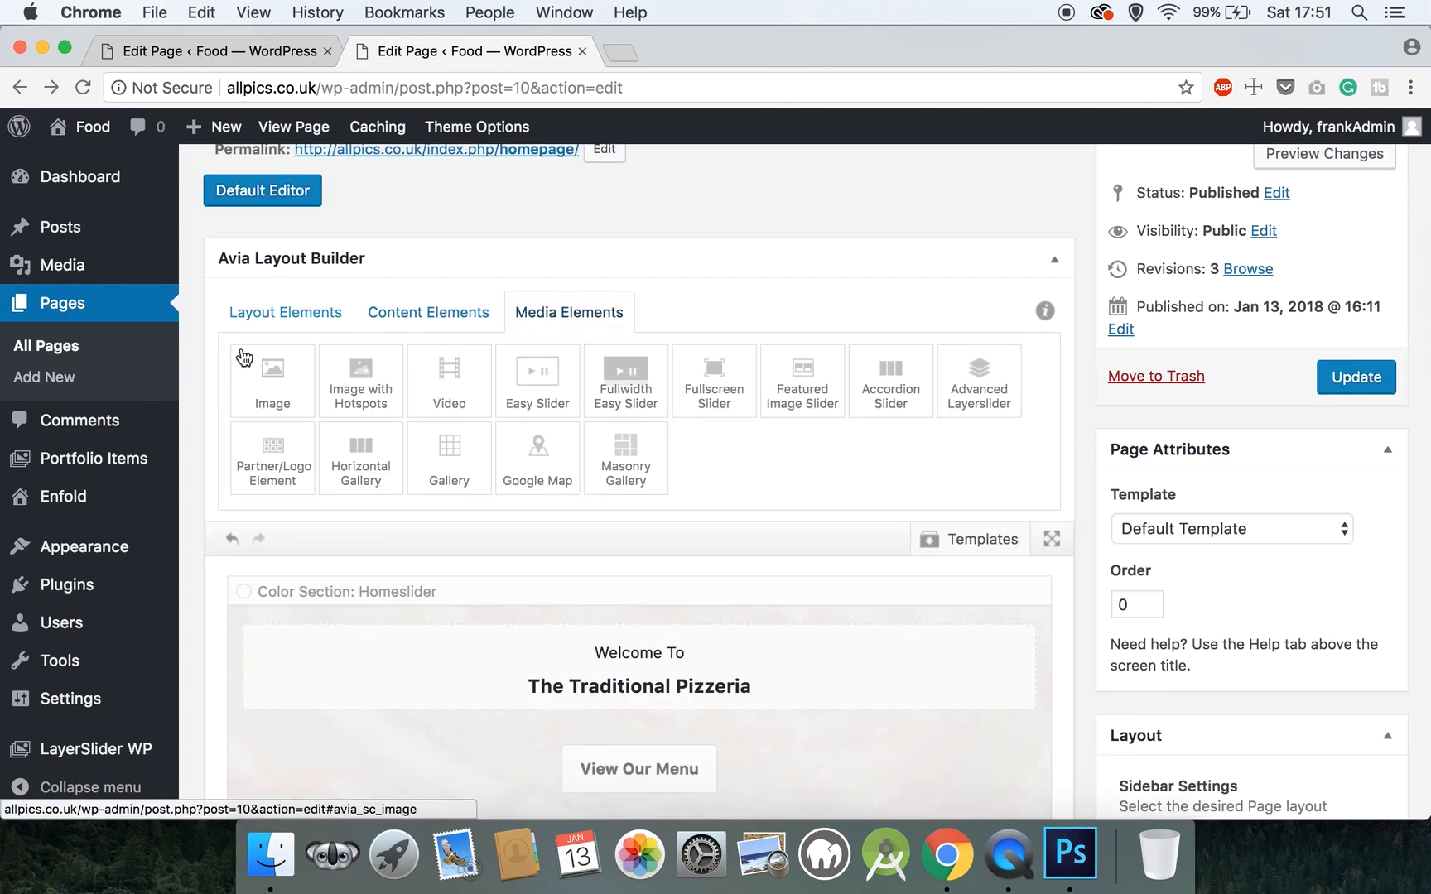
{"action": "left_click", "coordinate": [279, 383]}
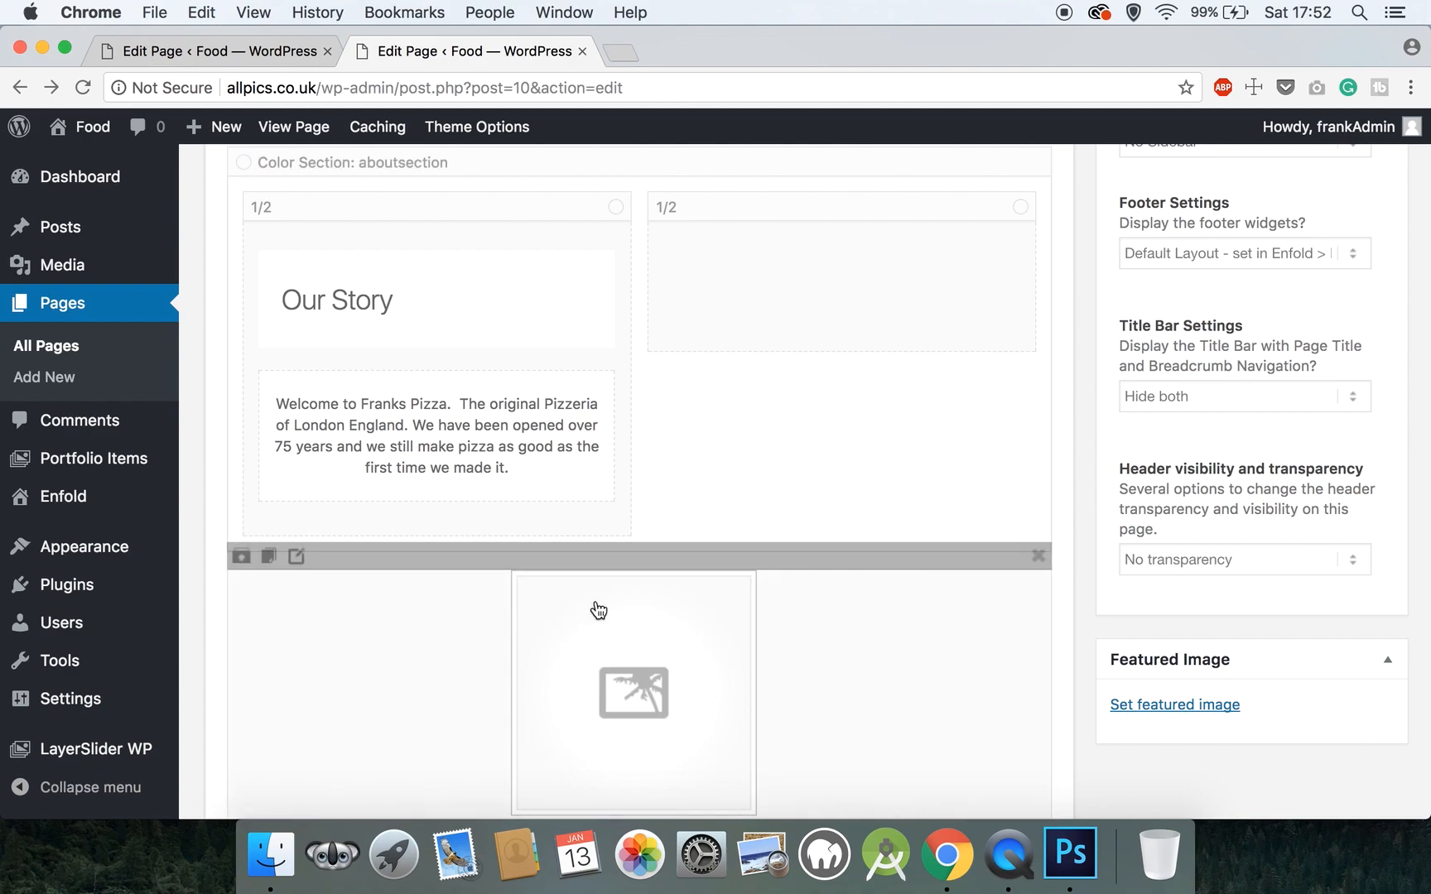
{"action": "left_click", "coordinate": [1036, 567]}
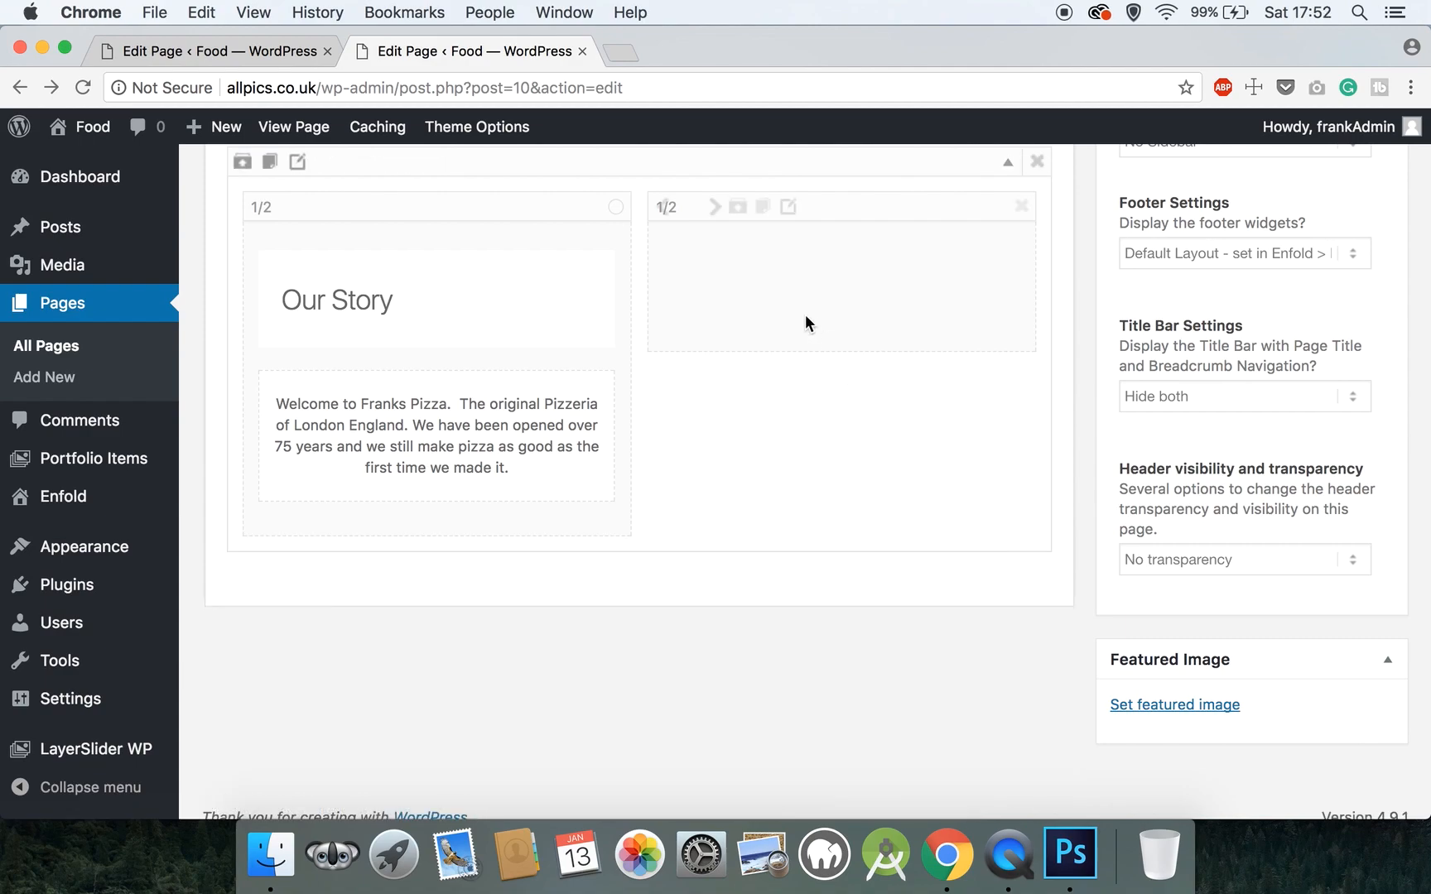
{"action": "left_click", "coordinate": [791, 339]}
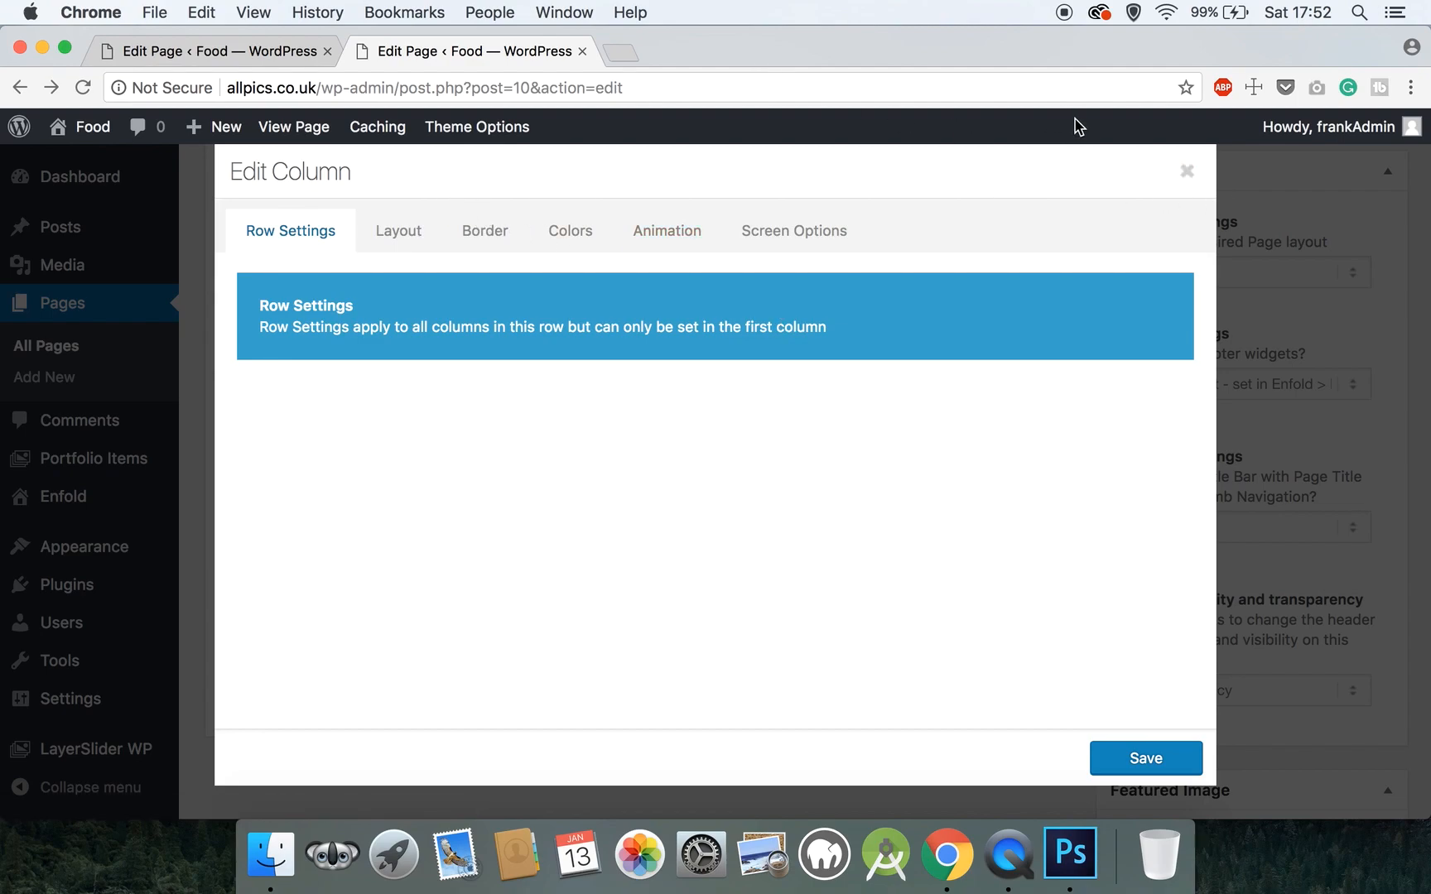
- Switch to the left column's settings and make columns equal height with Middle vertical alignment
{"action": "left_click", "coordinate": [1188, 172]}
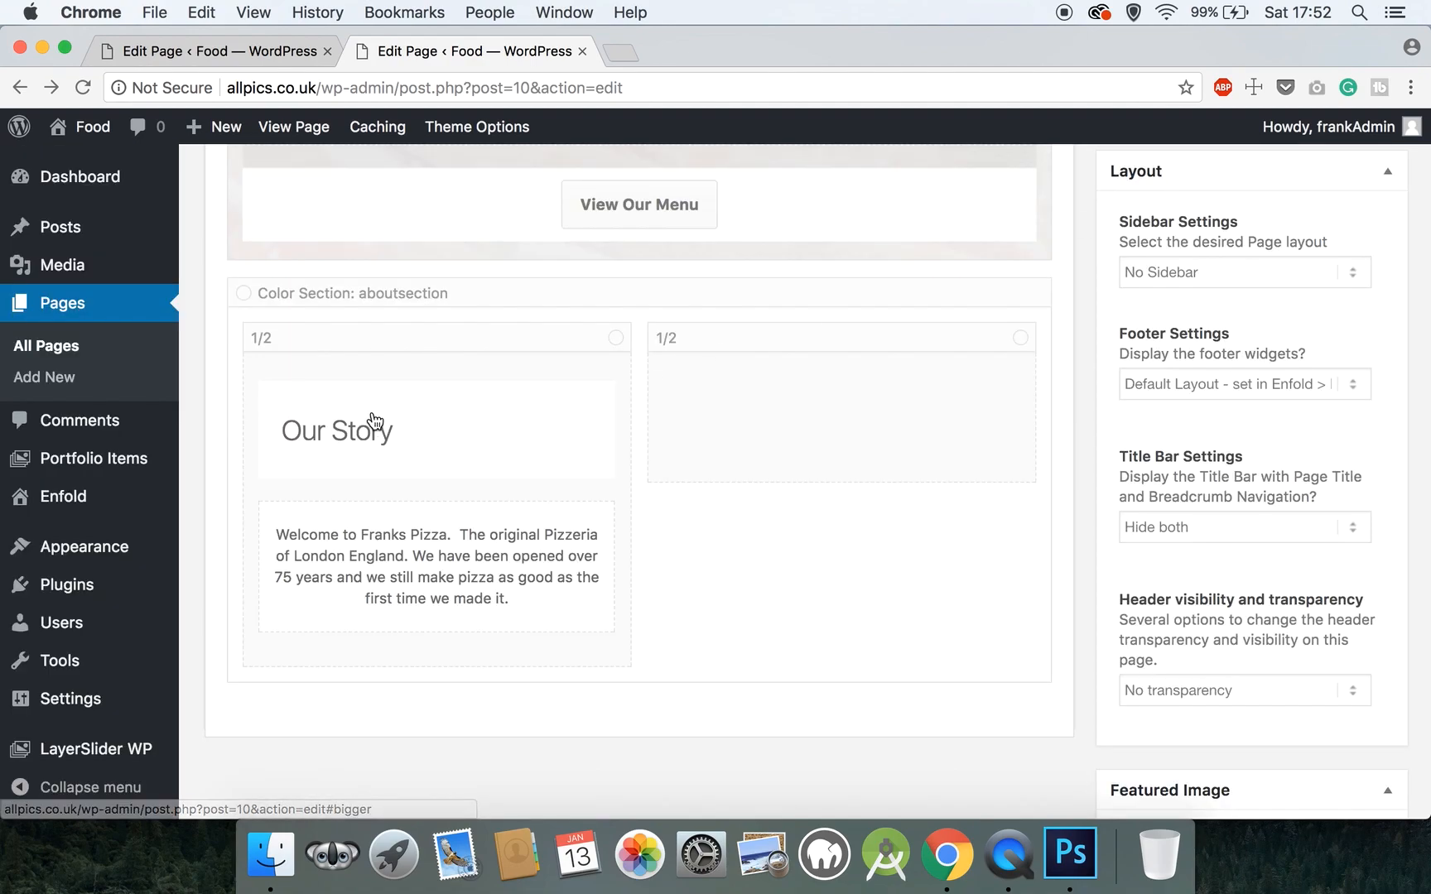
{"action": "left_click", "coordinate": [386, 339]}
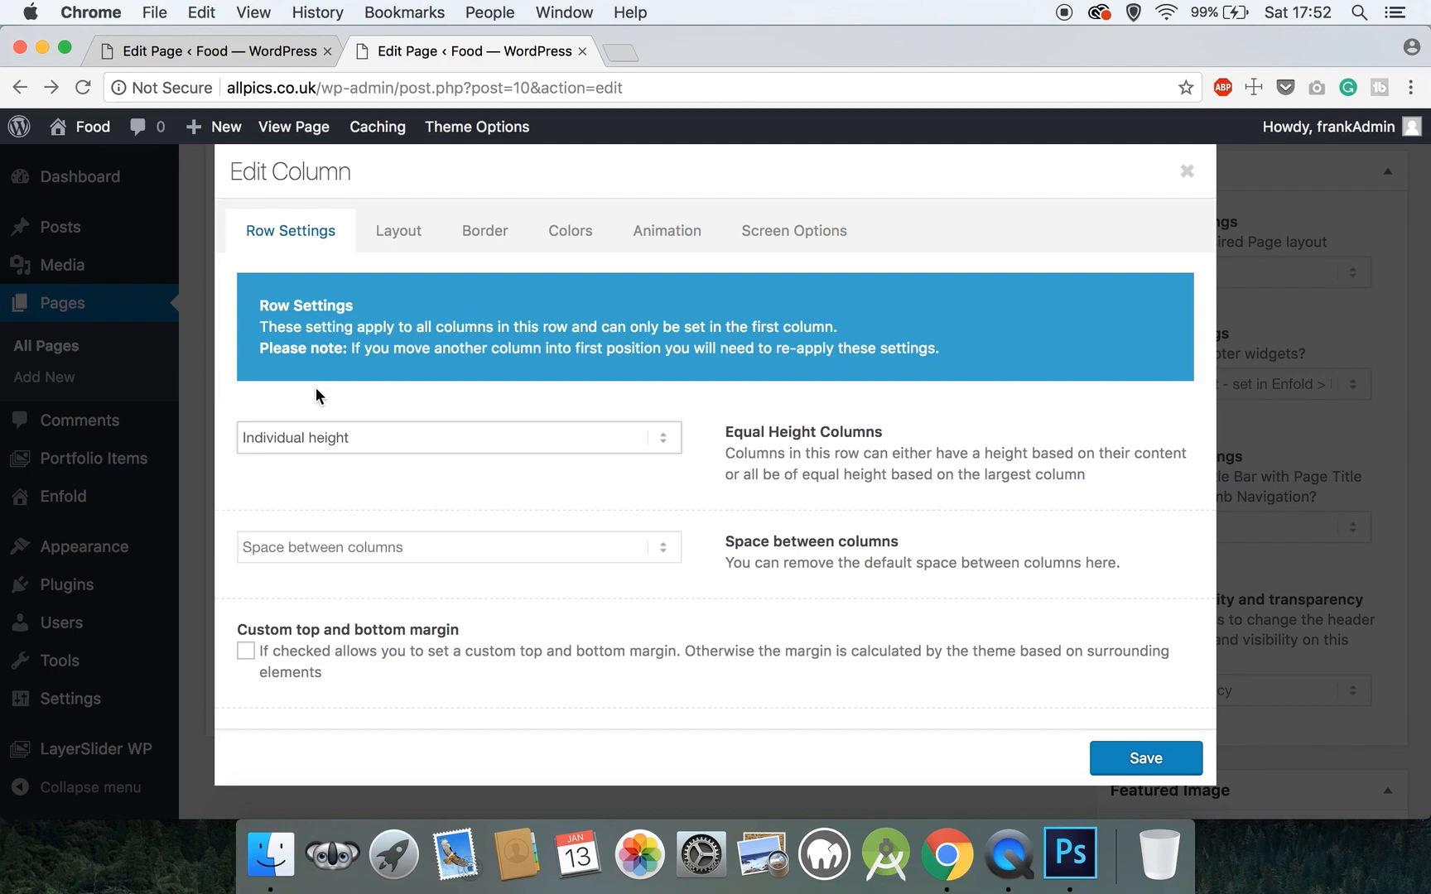
{"action": "left_click", "coordinate": [281, 429]}
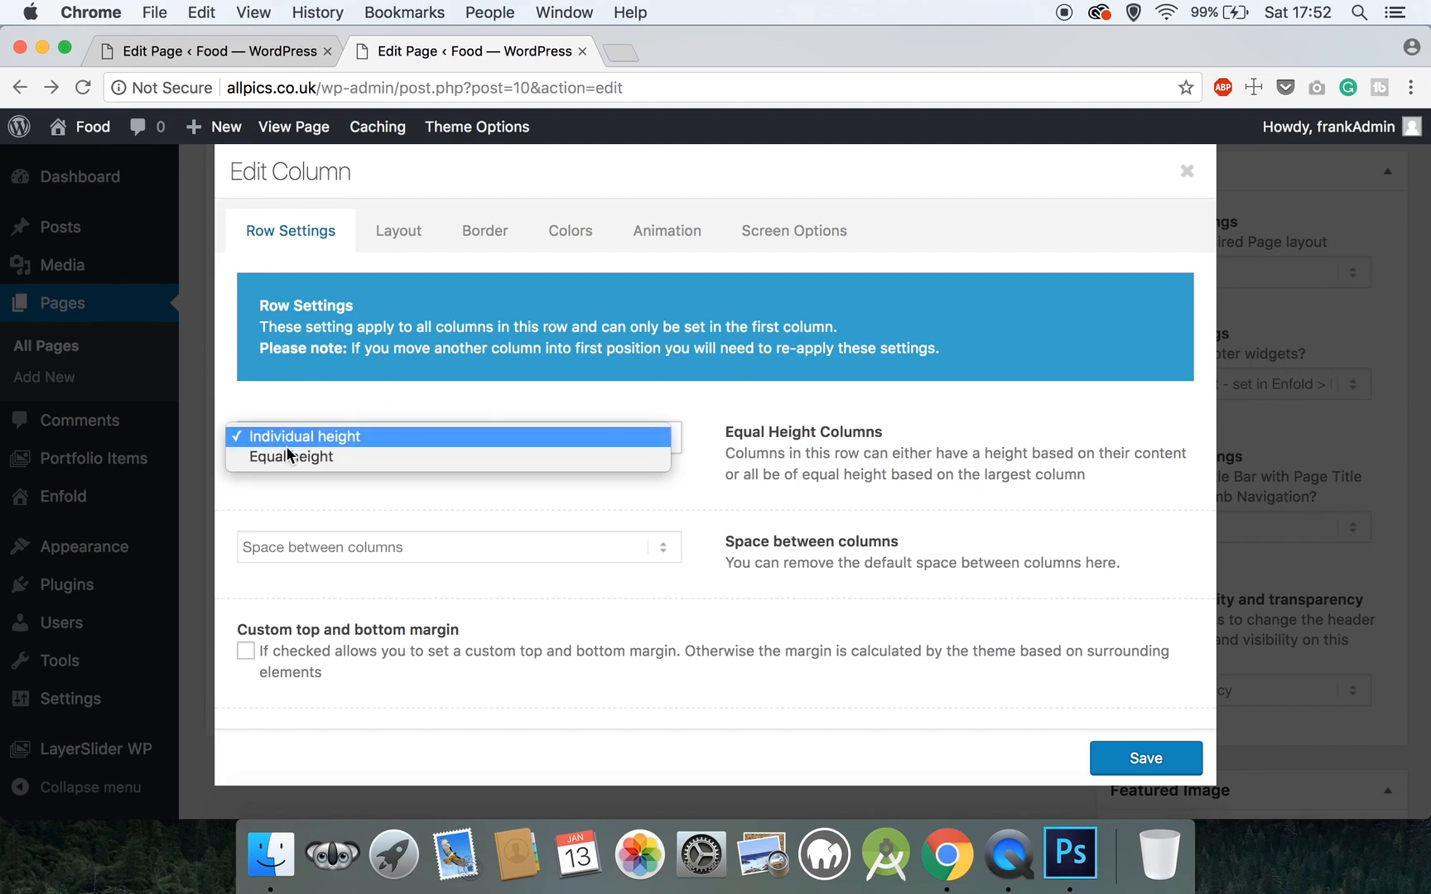
{"action": "left_click", "coordinate": [288, 456]}
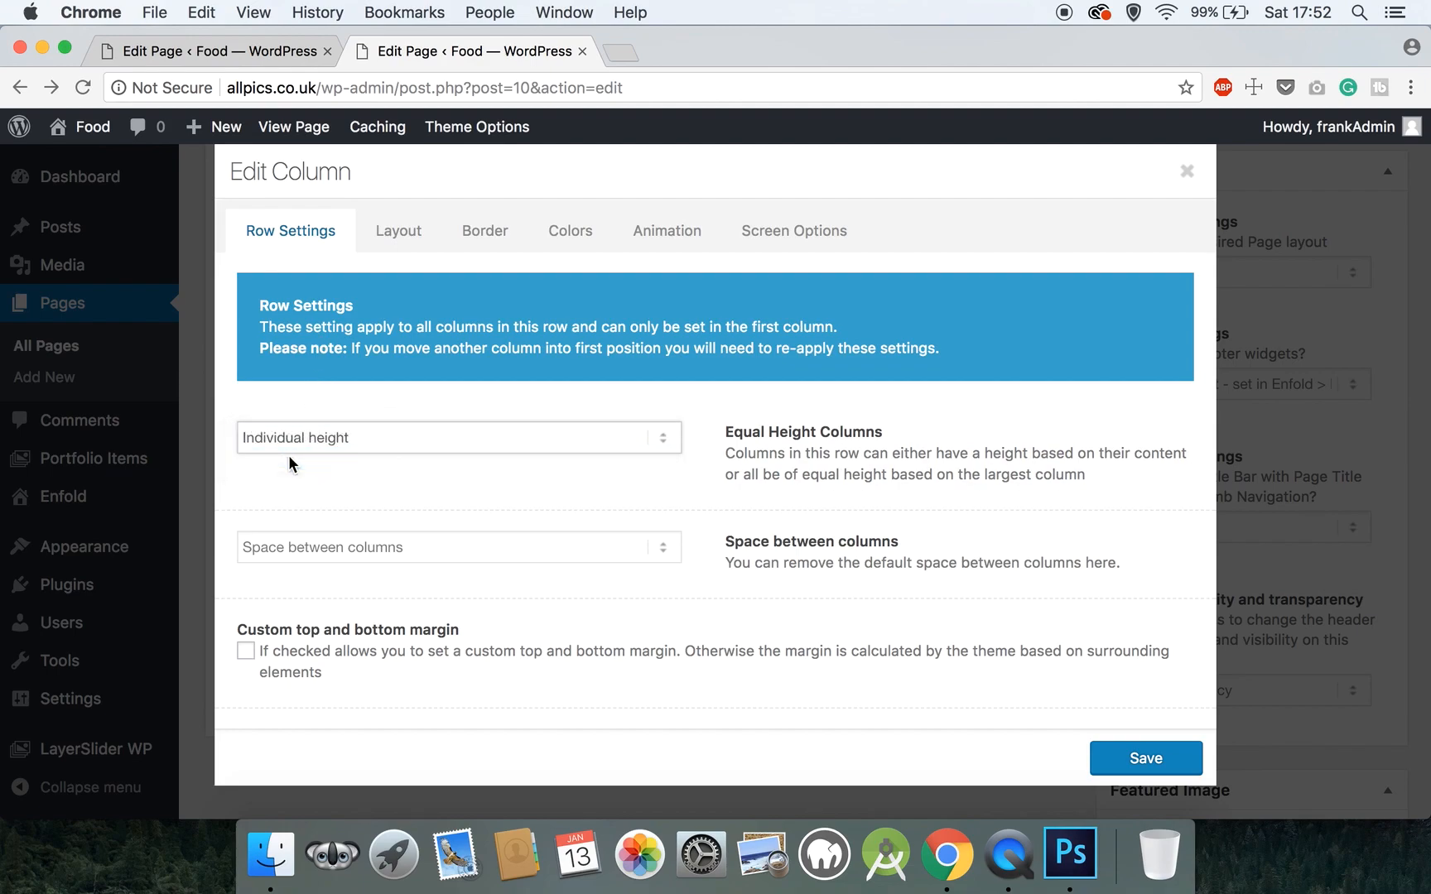
{"action": "left_click", "coordinate": [333, 544]}
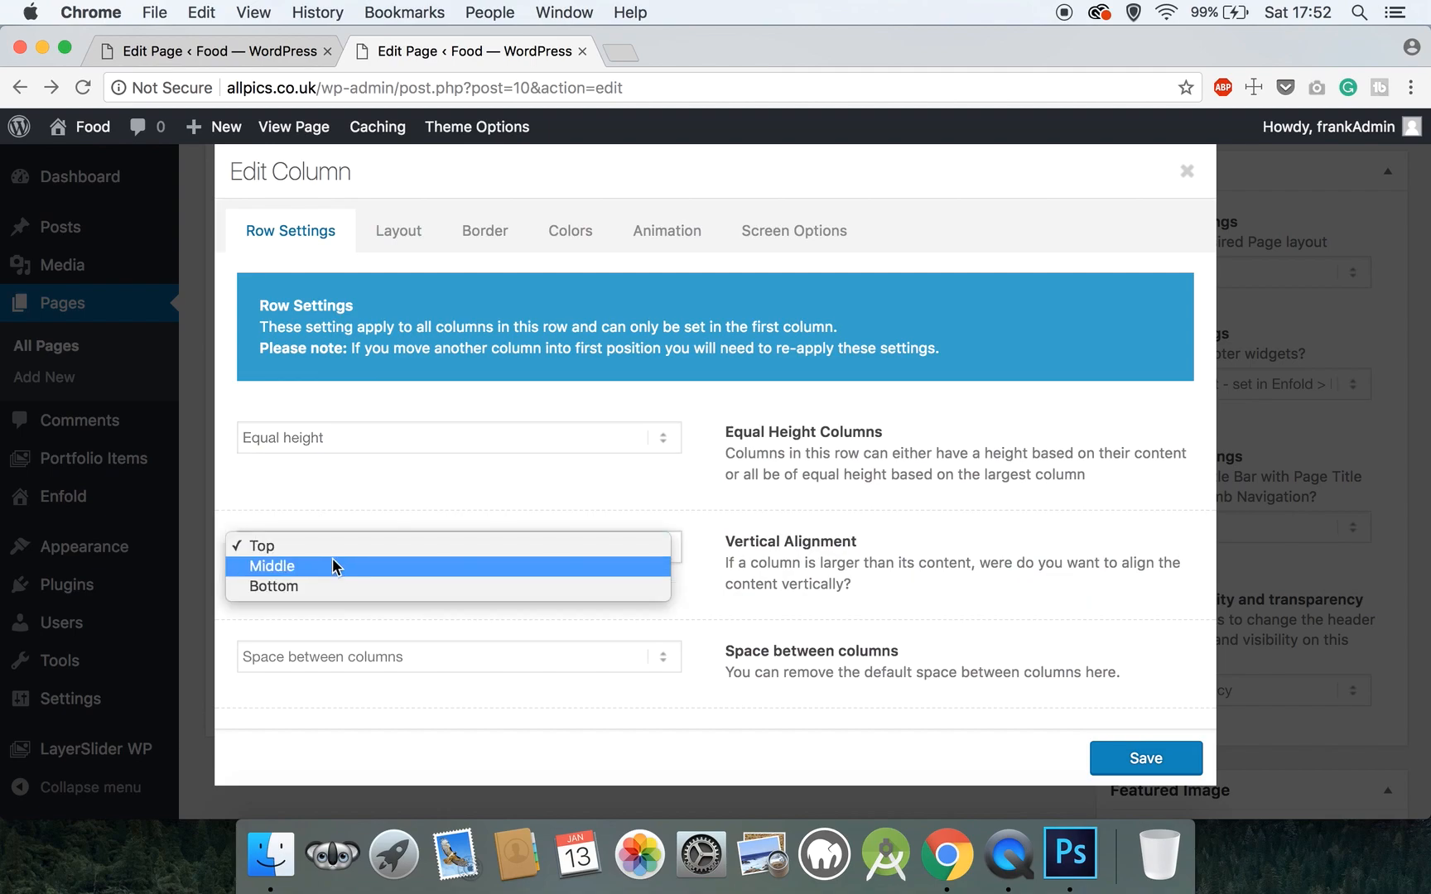
{"action": "left_click", "coordinate": [332, 560]}
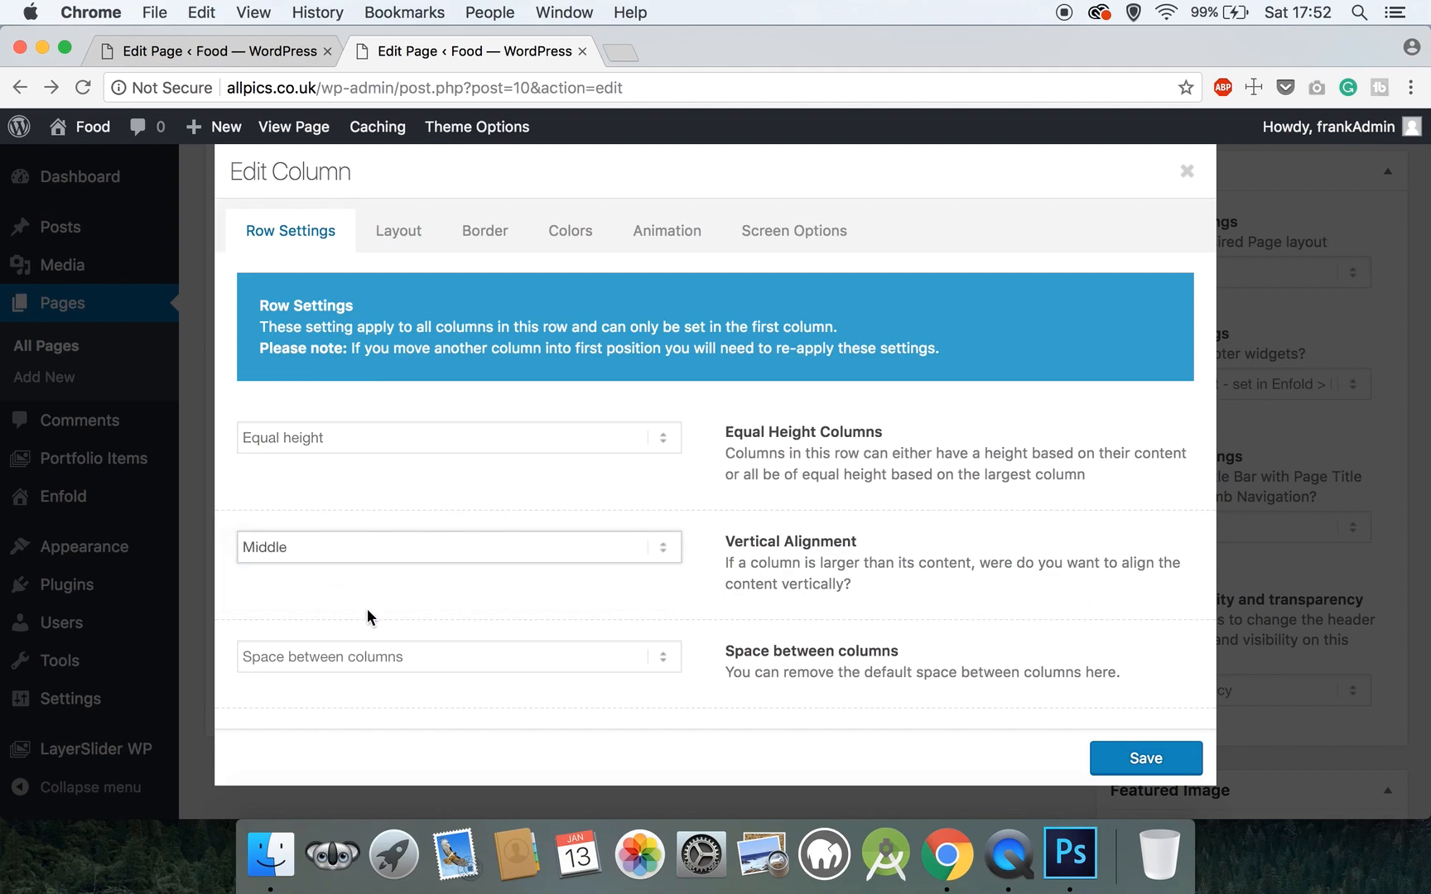
{"action": "scroll", "coordinate": [367, 608], "scroll_direction": "down", "scroll_amount": 2}
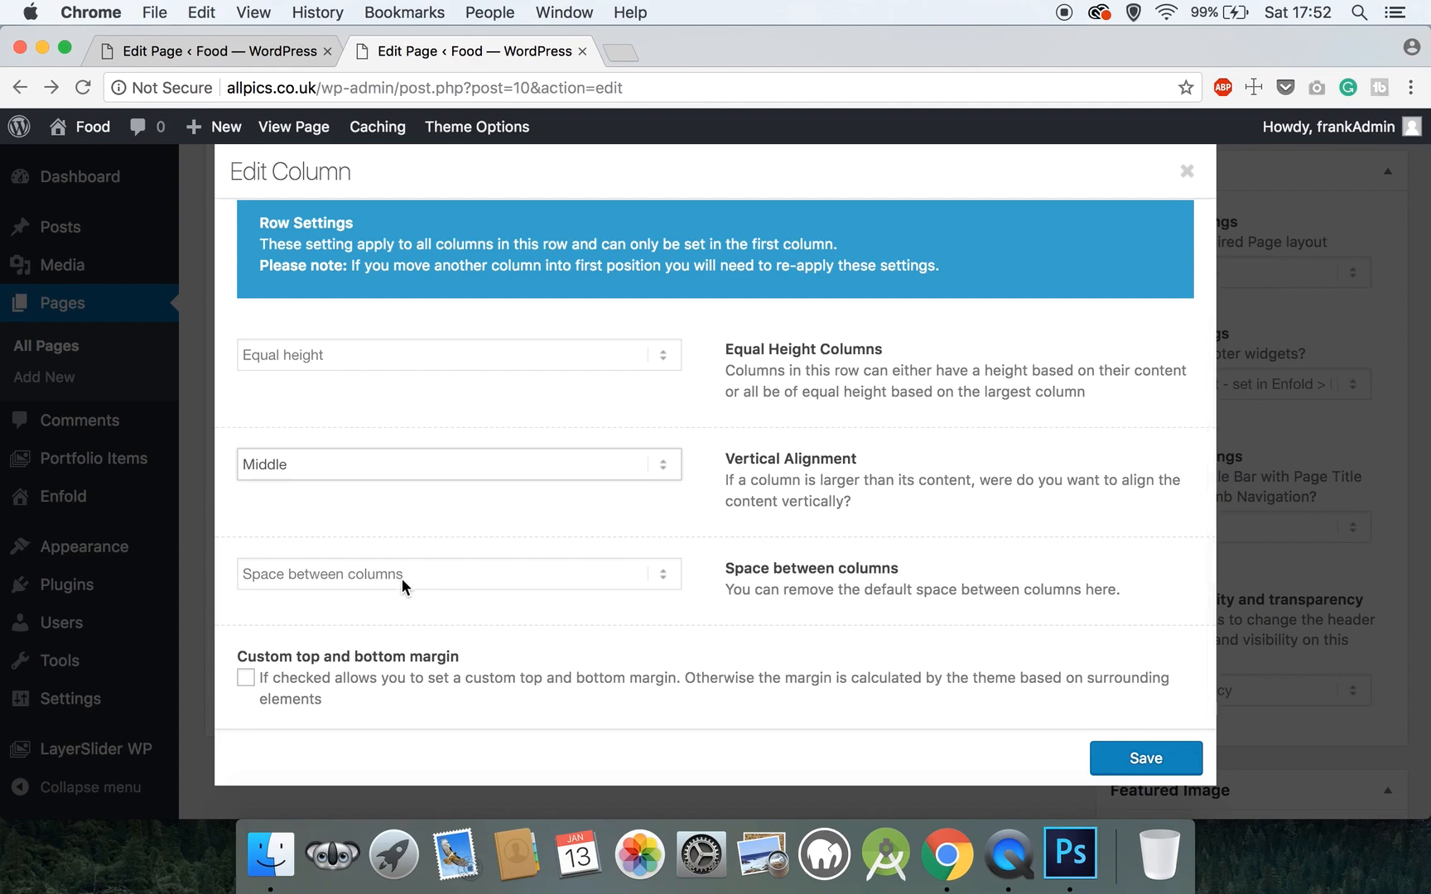
{"action": "scroll", "coordinate": [437, 555], "scroll_direction": "up", "scroll_amount": 2}
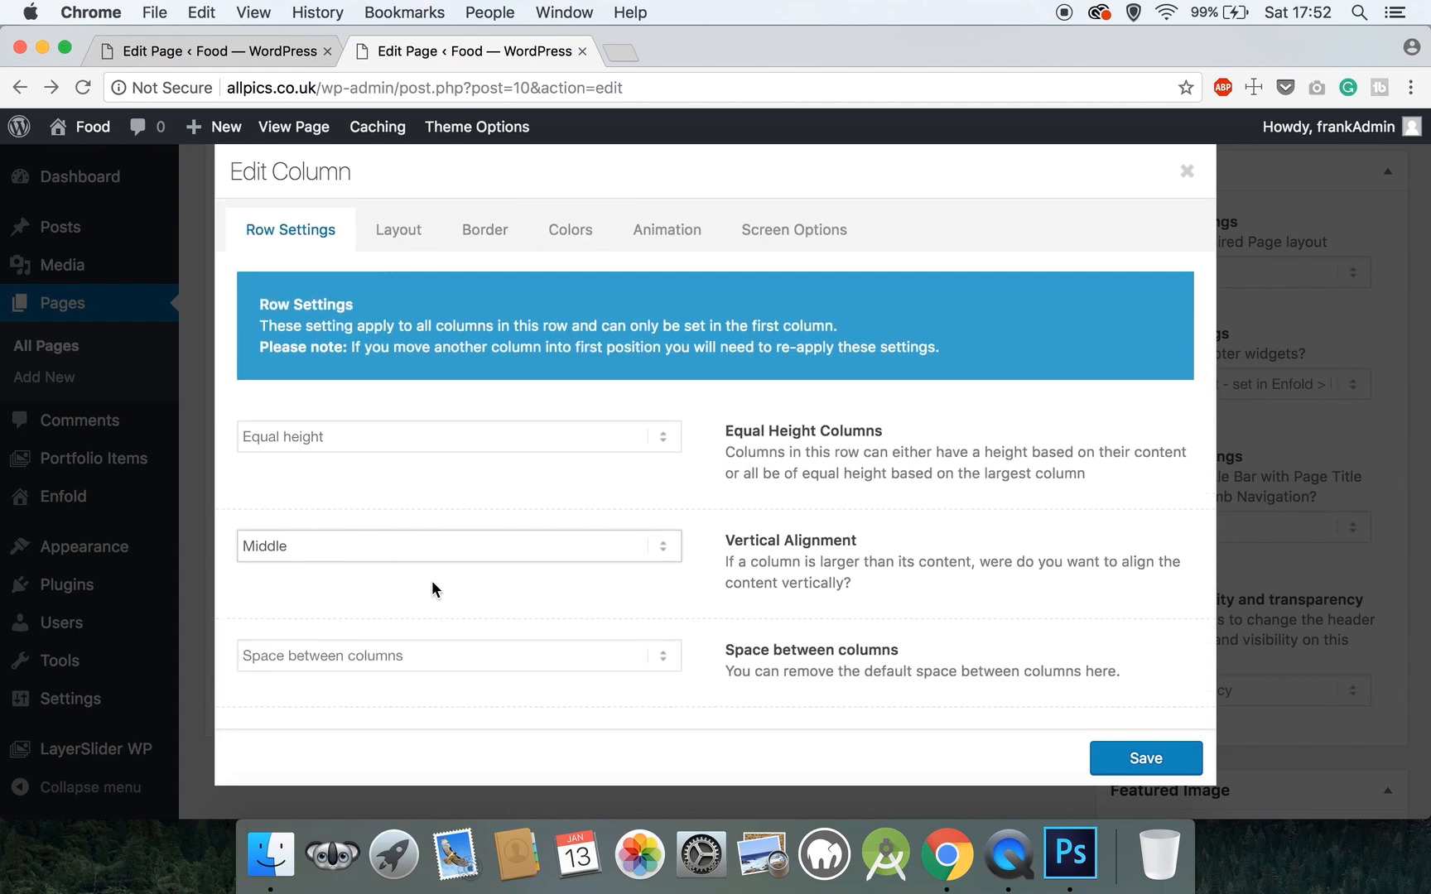
- Set the column's top padding to 80px and its corner radius to 5px
{"action": "left_click", "coordinate": [399, 234]}
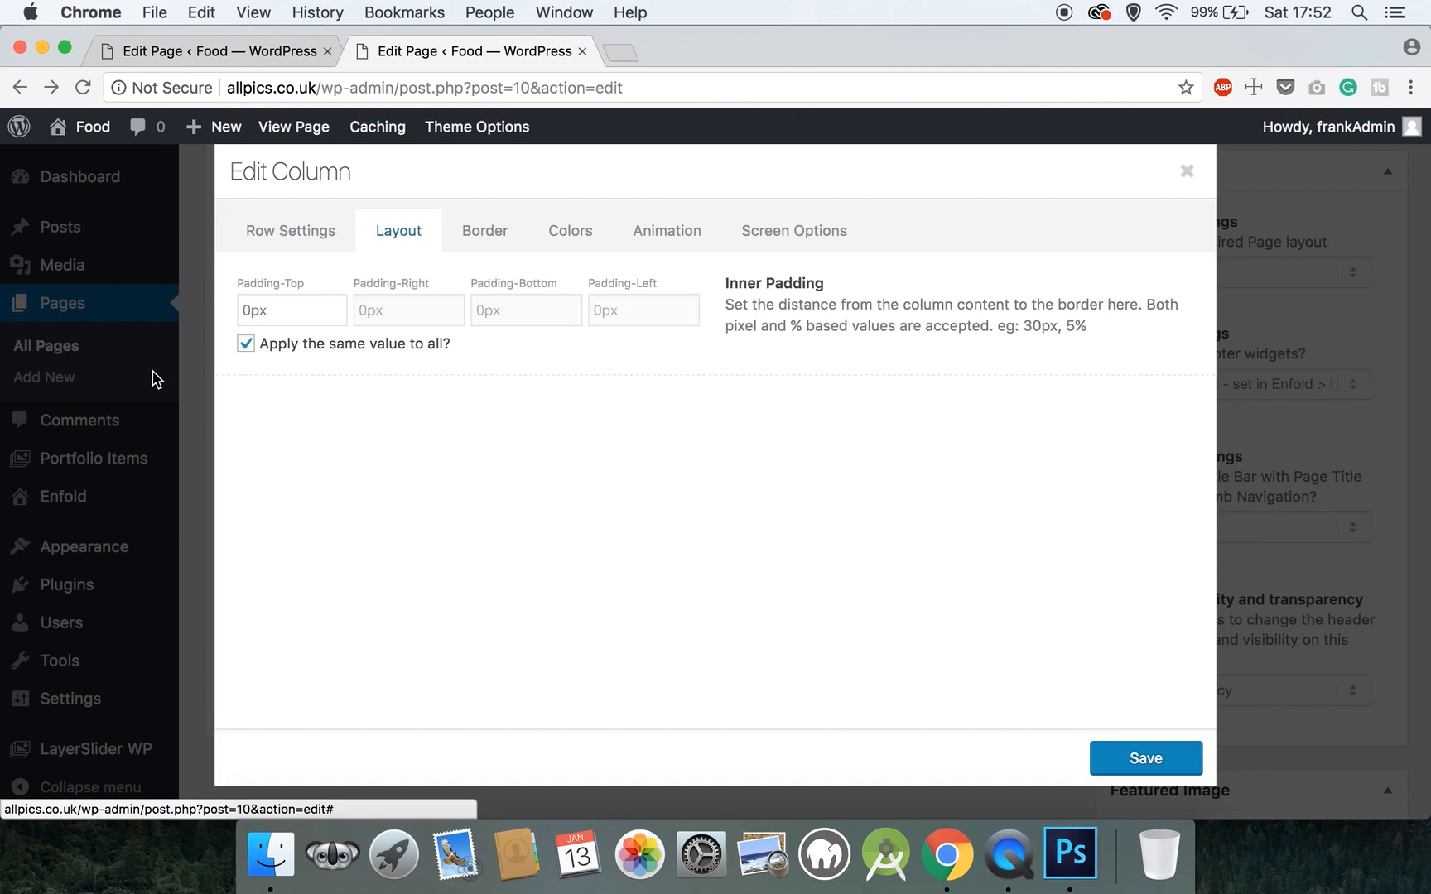
{"action": "left_click", "coordinate": [253, 313]}
{"action": "left_click", "coordinate": [241, 312]}
{"action": "type", "text": "8"}
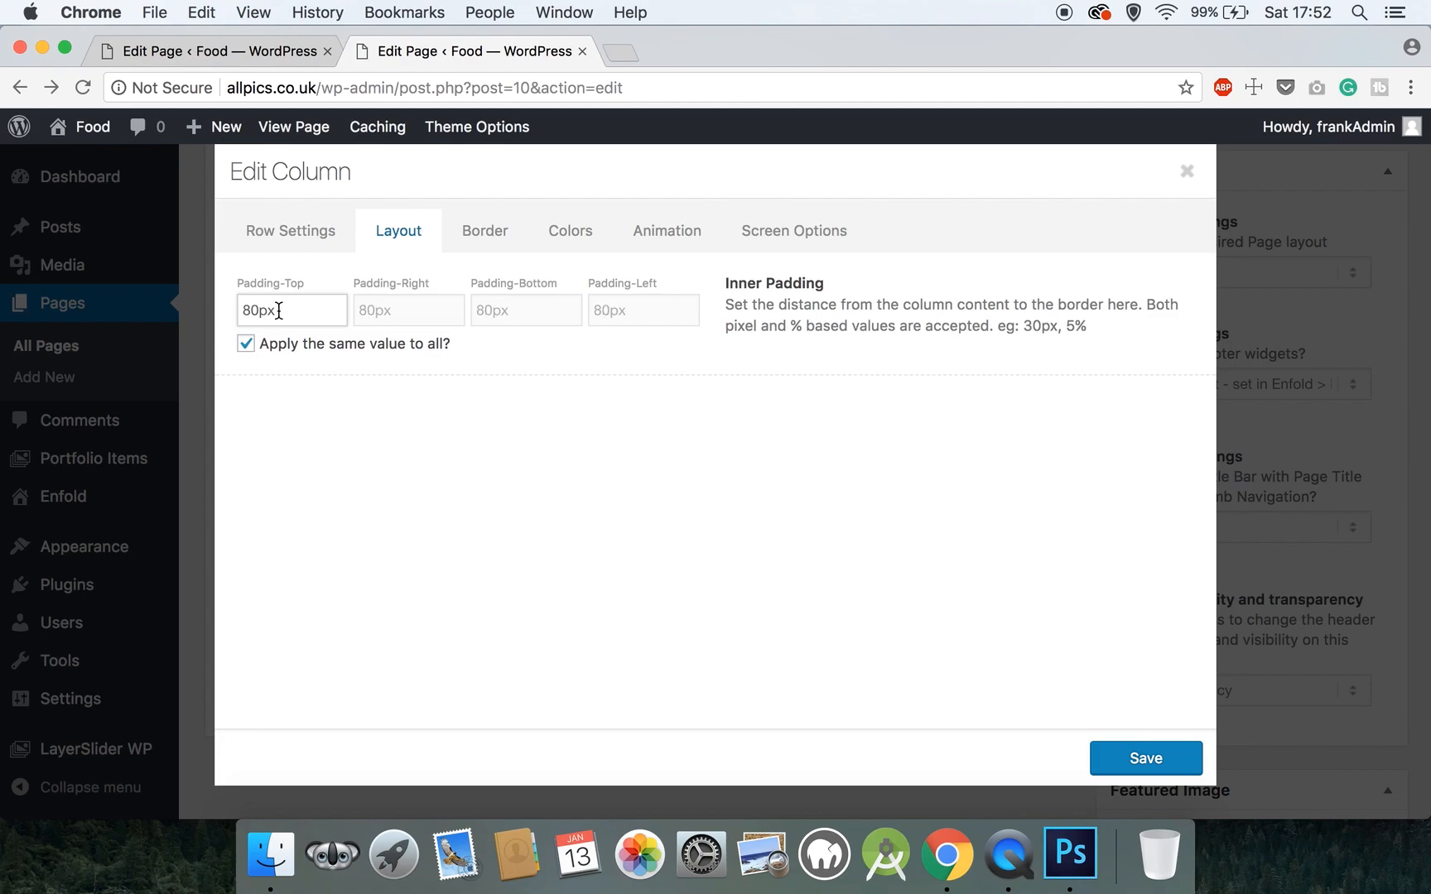
{"action": "left_click", "coordinate": [473, 238]}
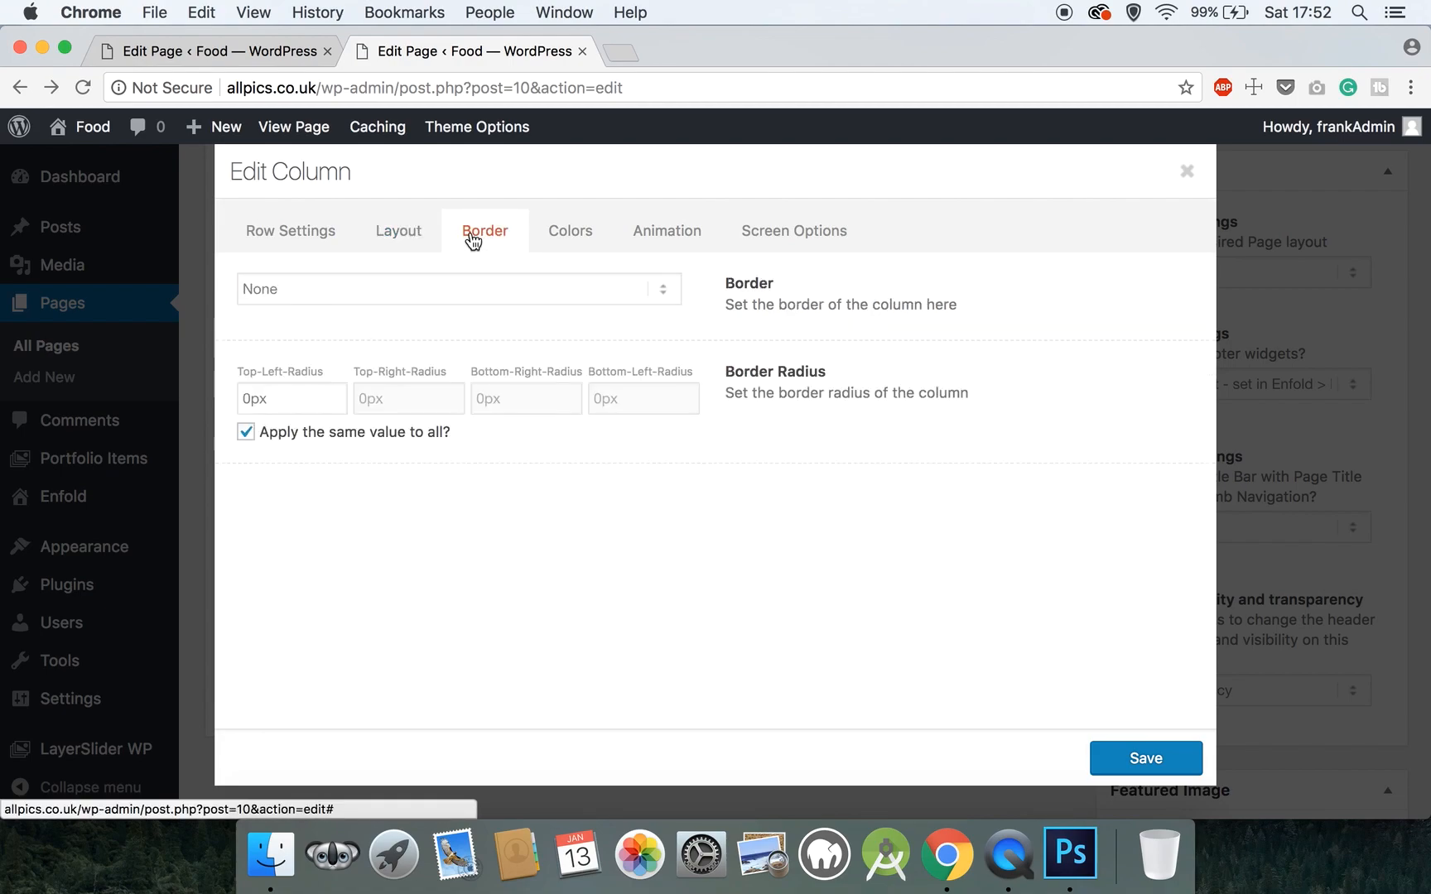
{"action": "left_click", "coordinate": [249, 403]}
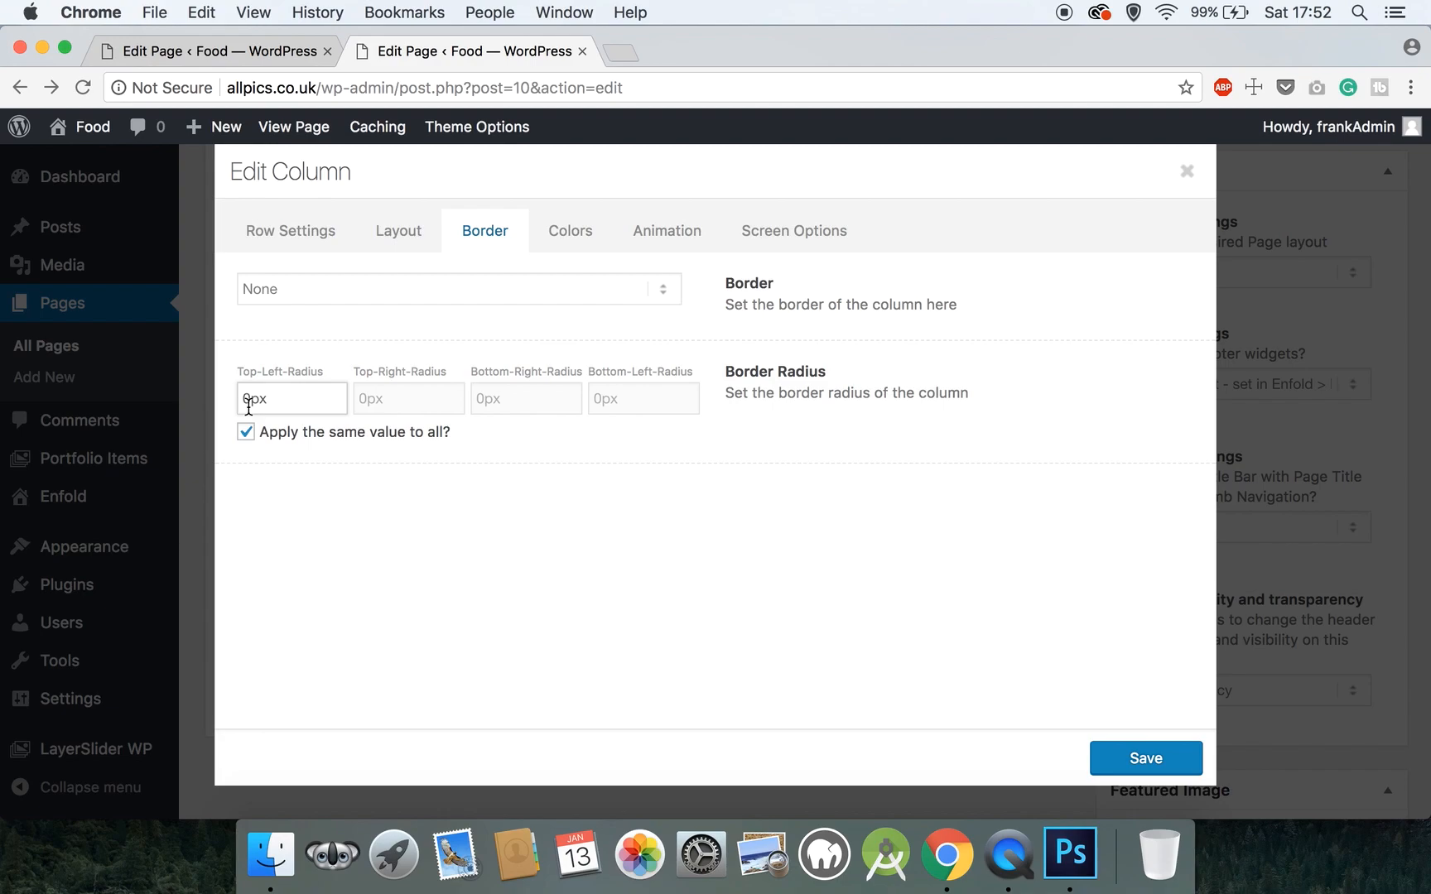
{"action": "key", "text": "BackSpace"}
{"action": "type", "text": "5"}
- Choose the Pop up entrance animation and save the Our Story column settings
{"action": "left_click", "coordinate": [557, 239]}
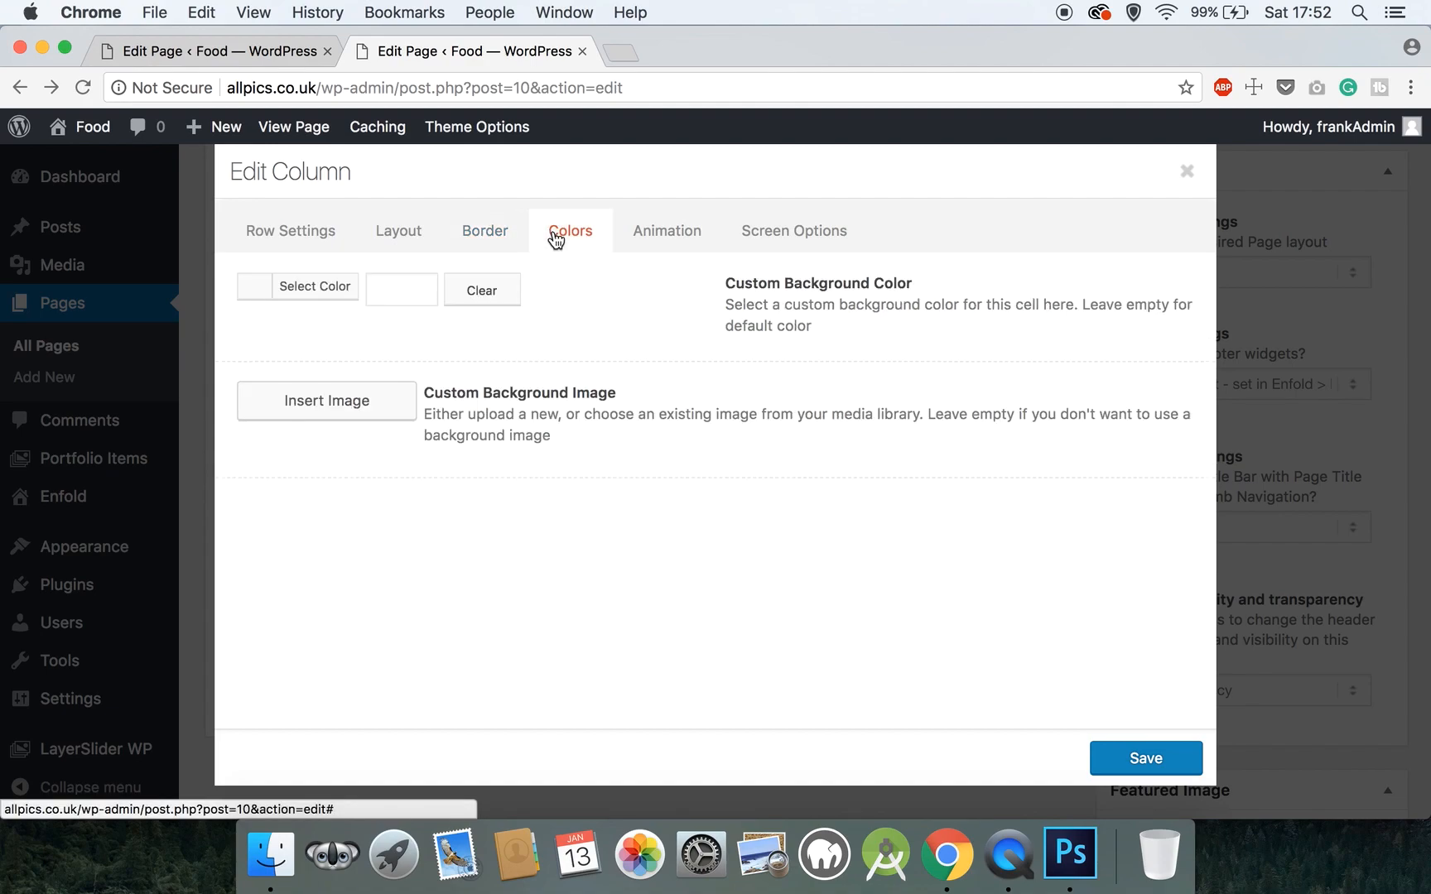
{"action": "left_click", "coordinate": [685, 230]}
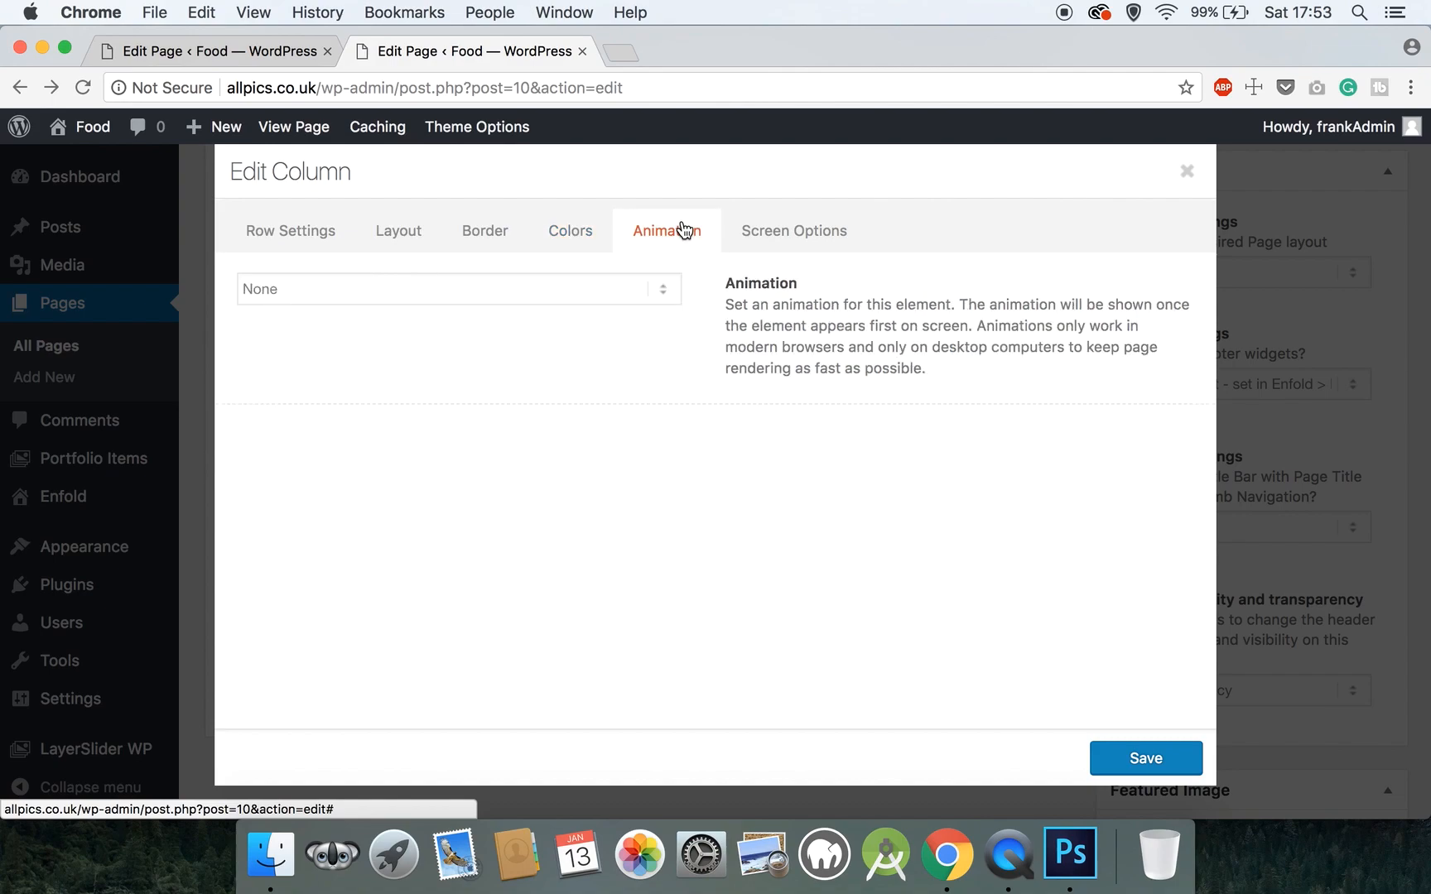
{"action": "left_click", "coordinate": [547, 289]}
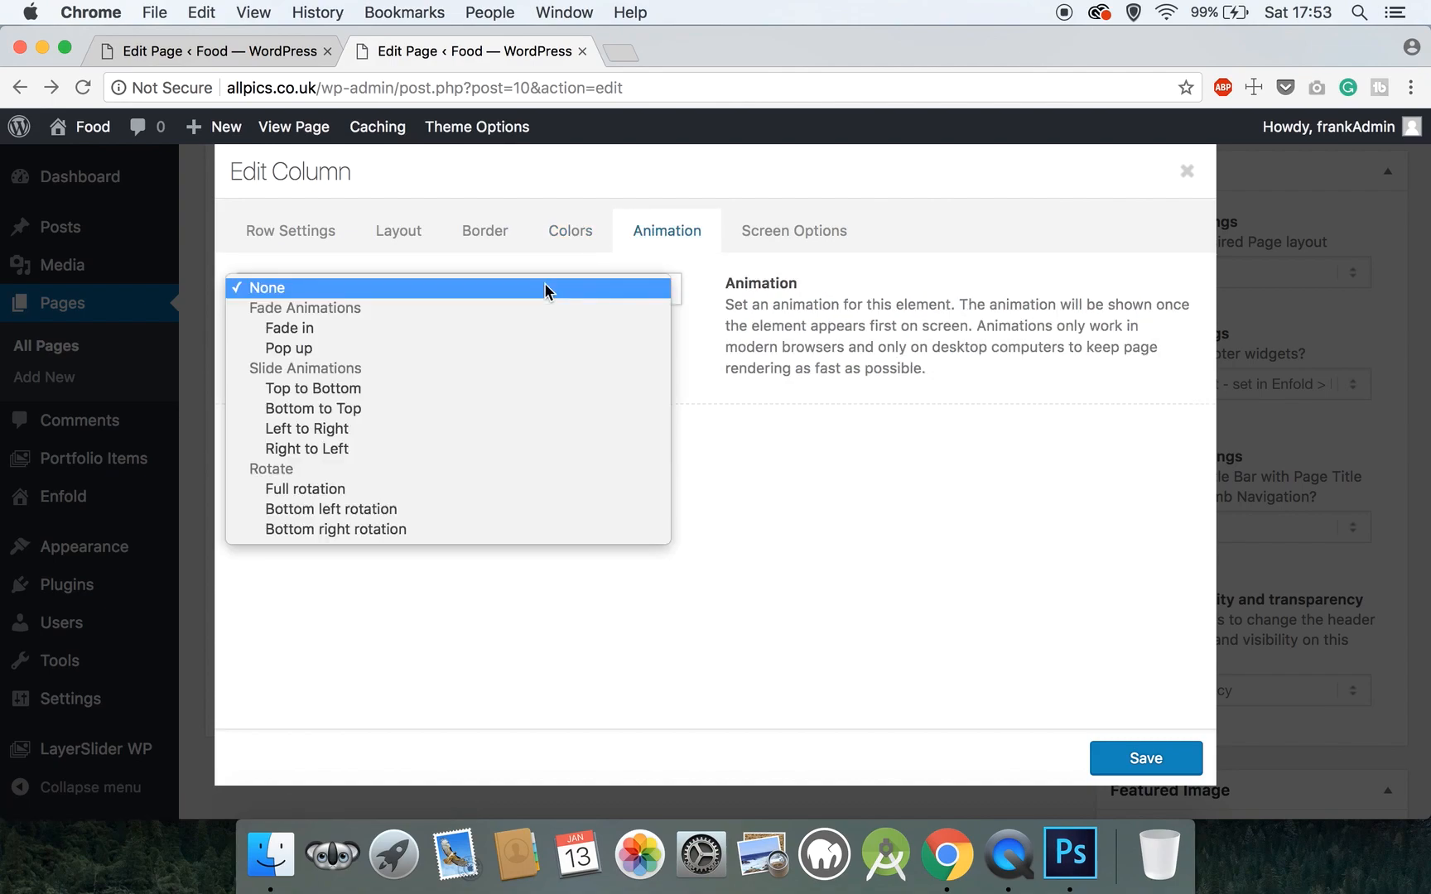
{"action": "left_click", "coordinate": [422, 355]}
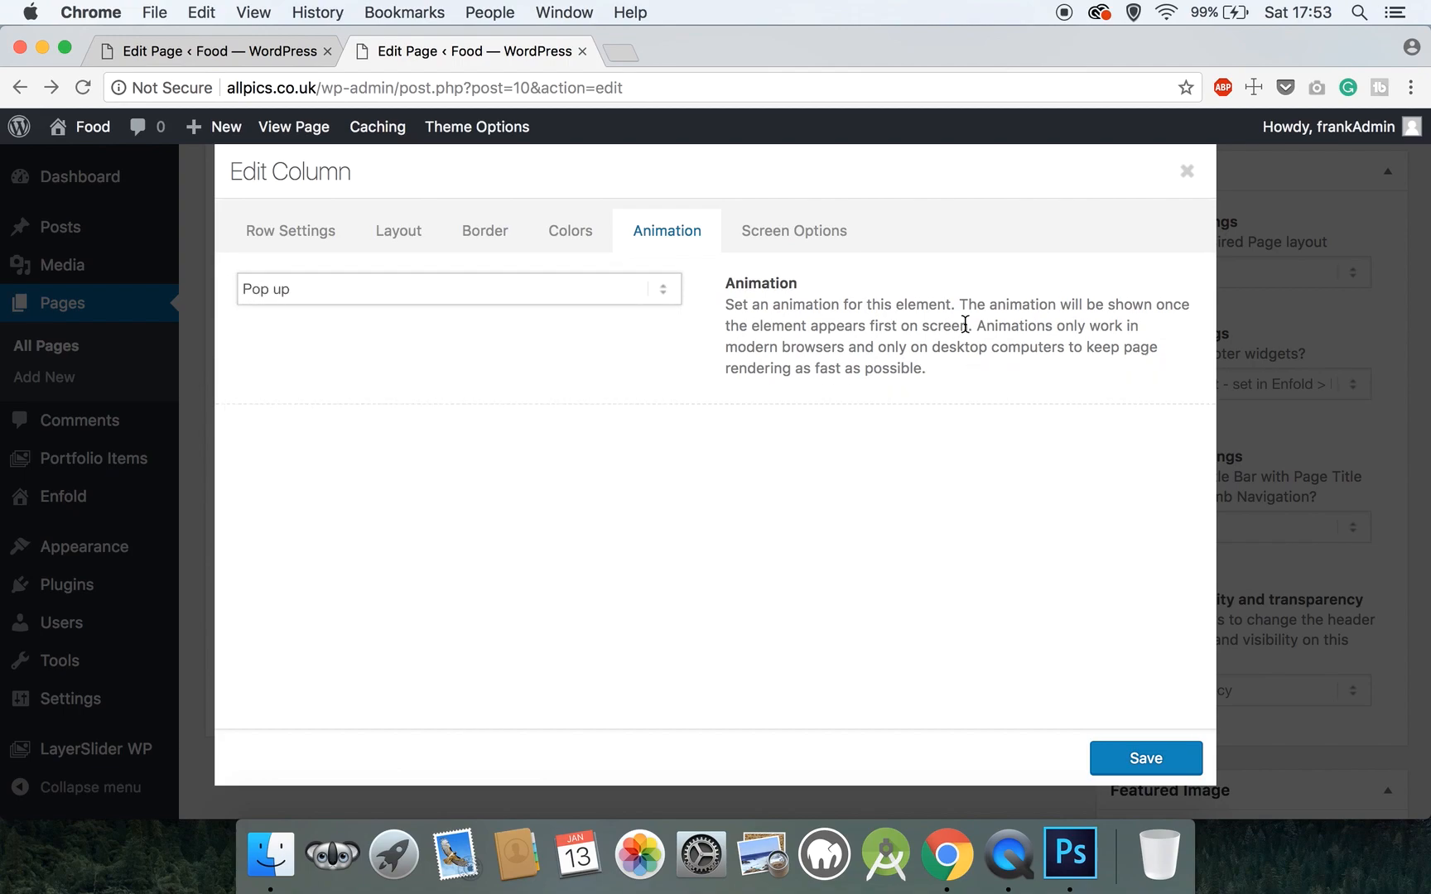
{"action": "left_click", "coordinate": [401, 291]}
{"action": "left_click", "coordinate": [784, 263]}
{"action": "left_click", "coordinate": [787, 251]}
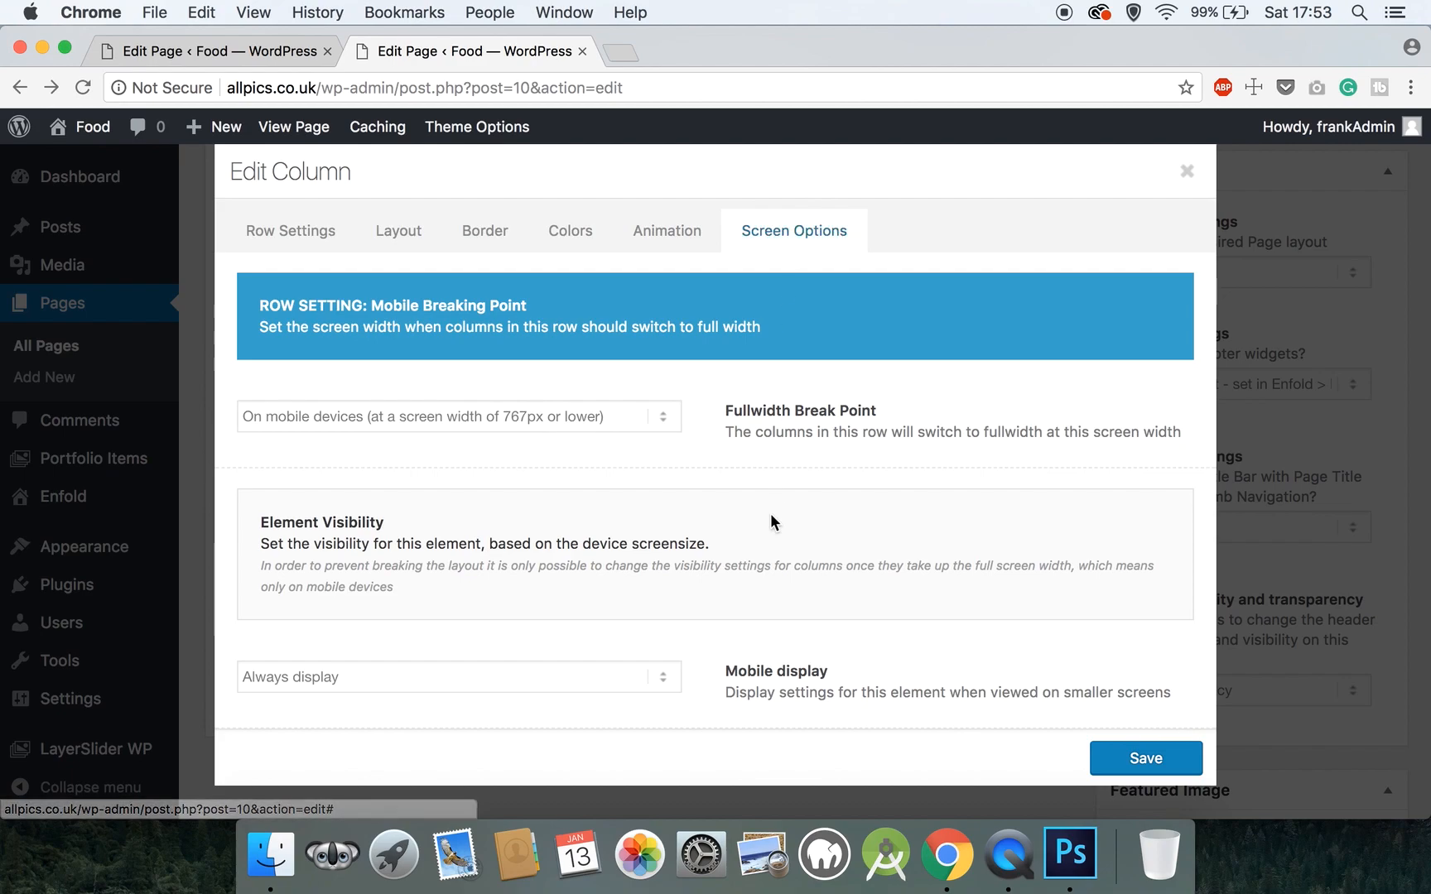
{"action": "left_click", "coordinate": [1136, 758]}
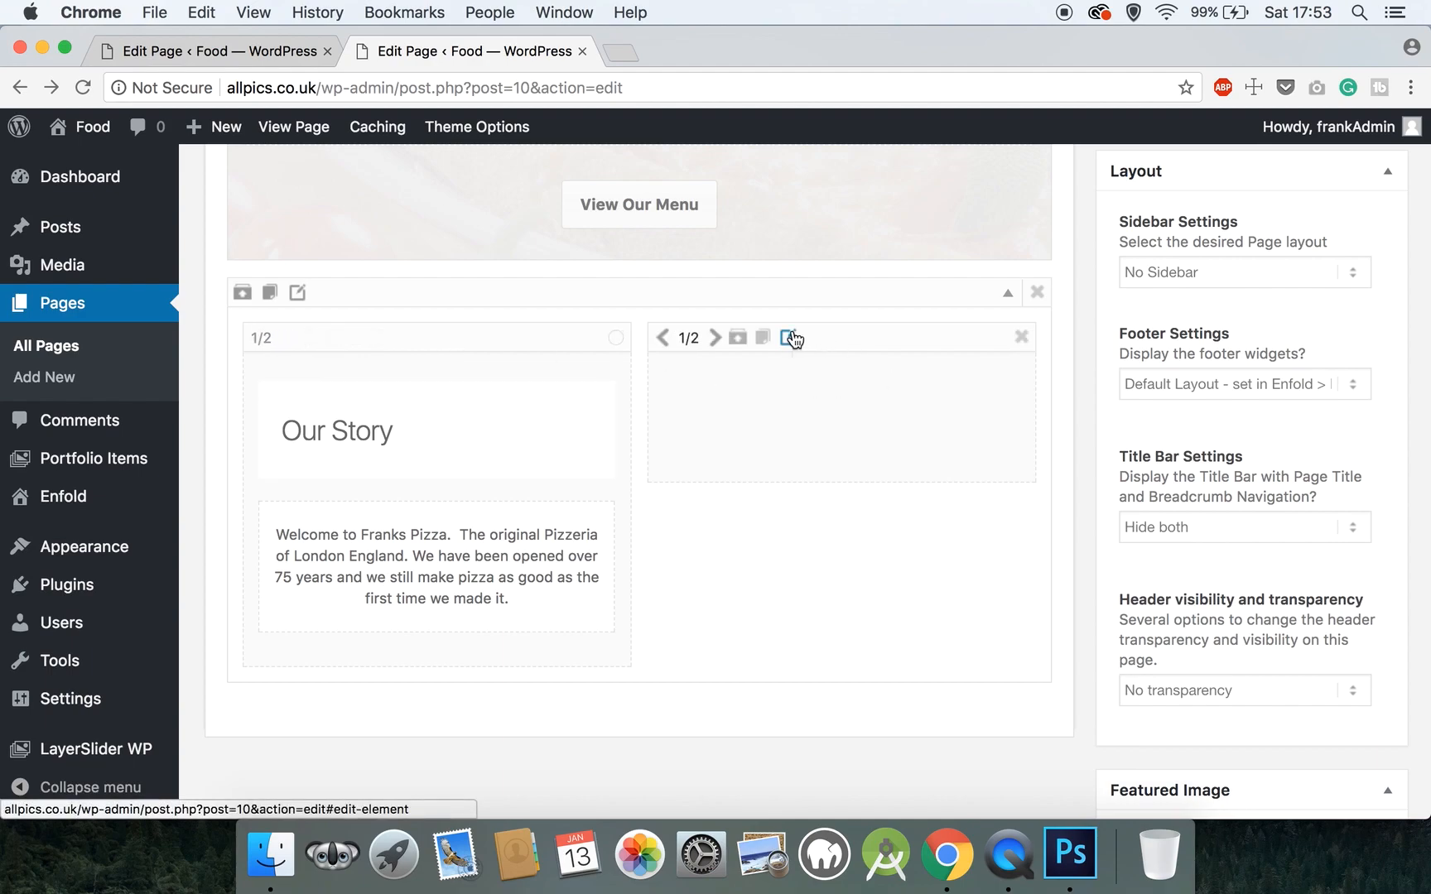
- Set the right column's corner radius to 5px and launch Insert Image for its background
{"action": "left_click", "coordinate": [791, 337]}
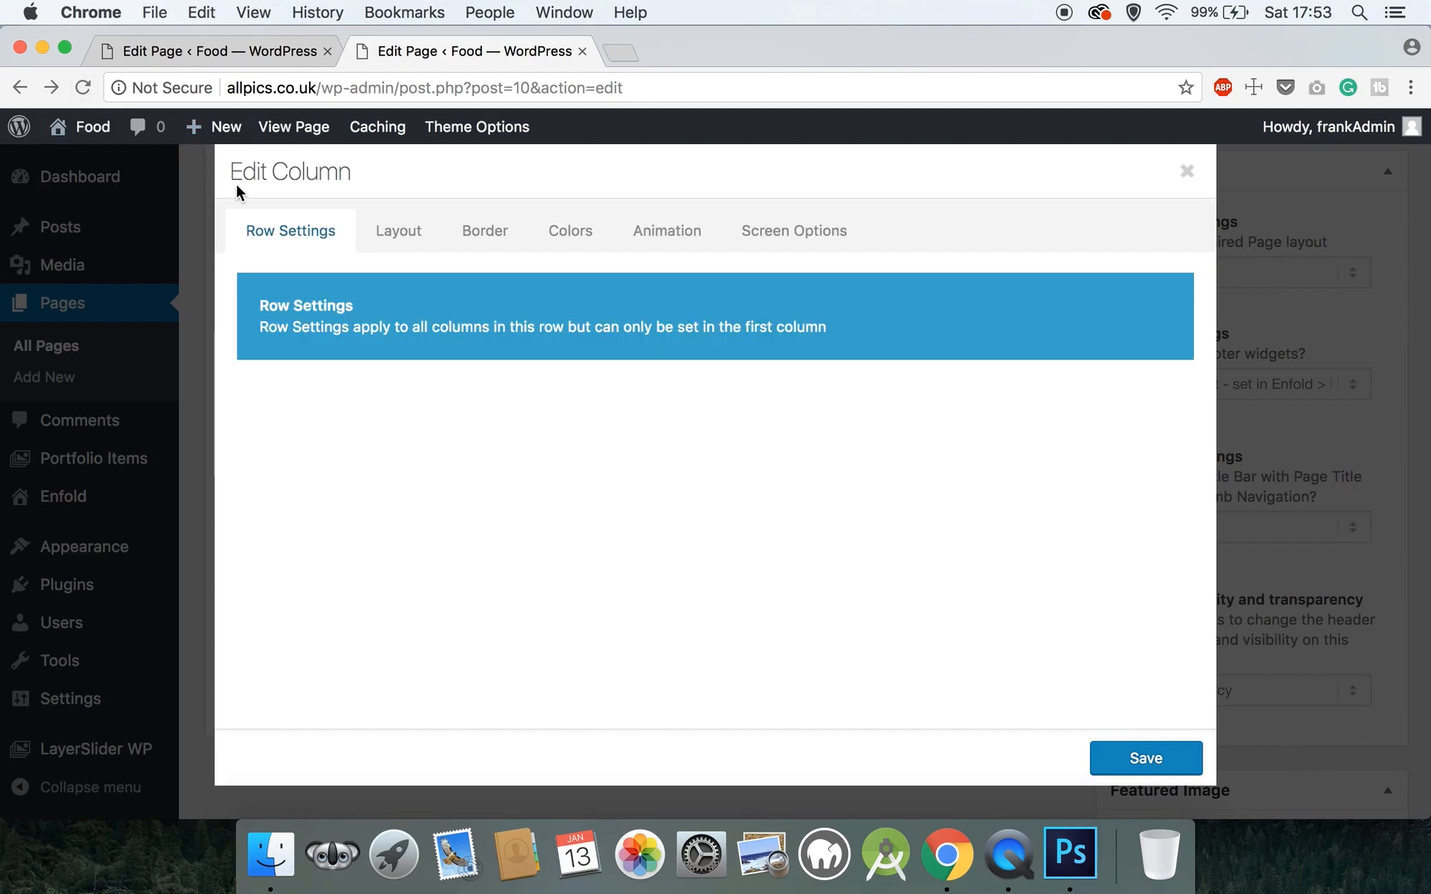
{"action": "left_click", "coordinate": [386, 236]}
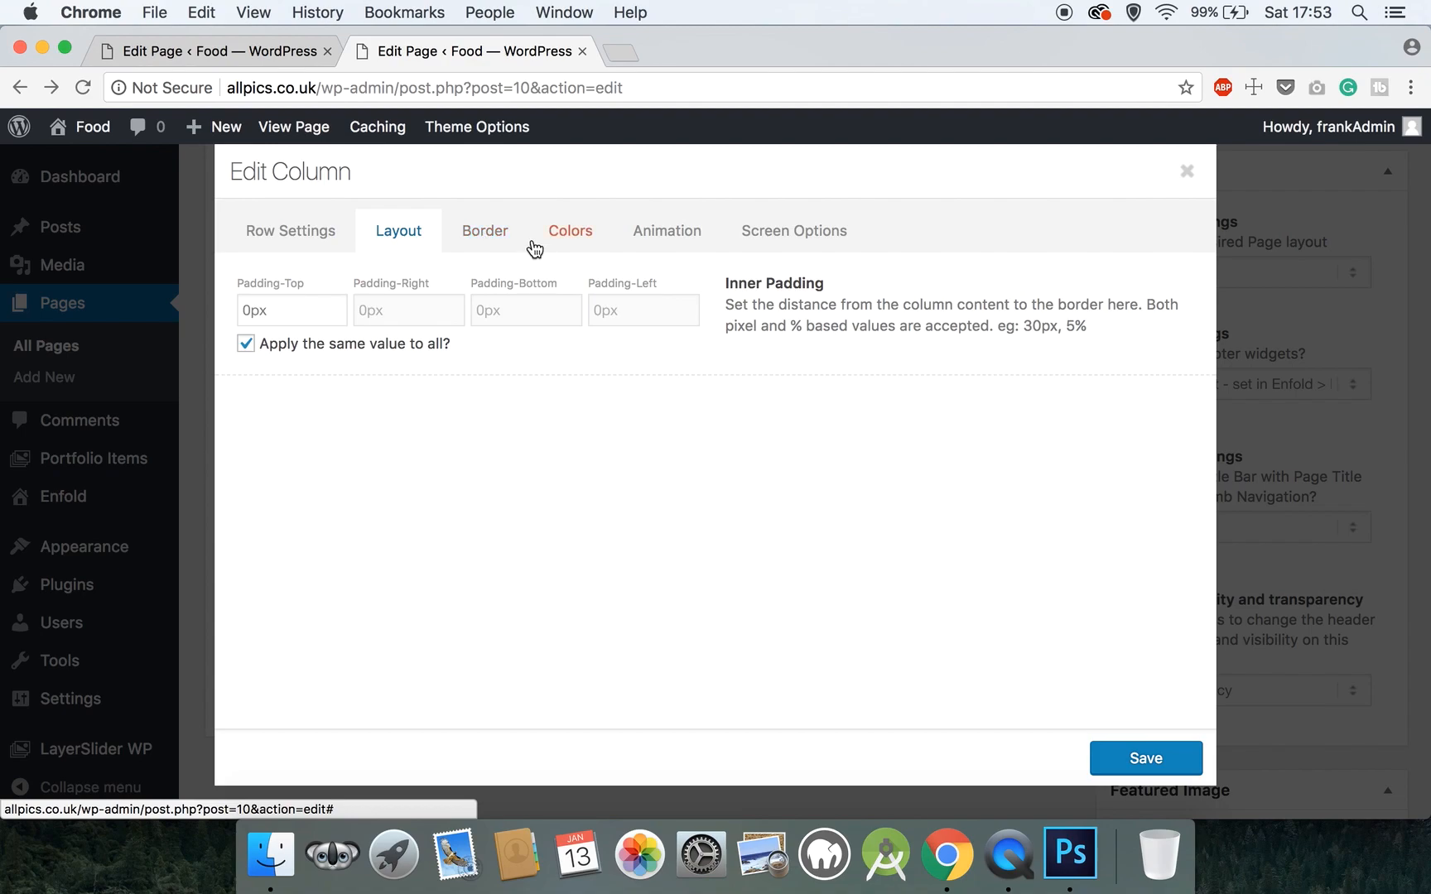
{"action": "left_click", "coordinate": [500, 236]}
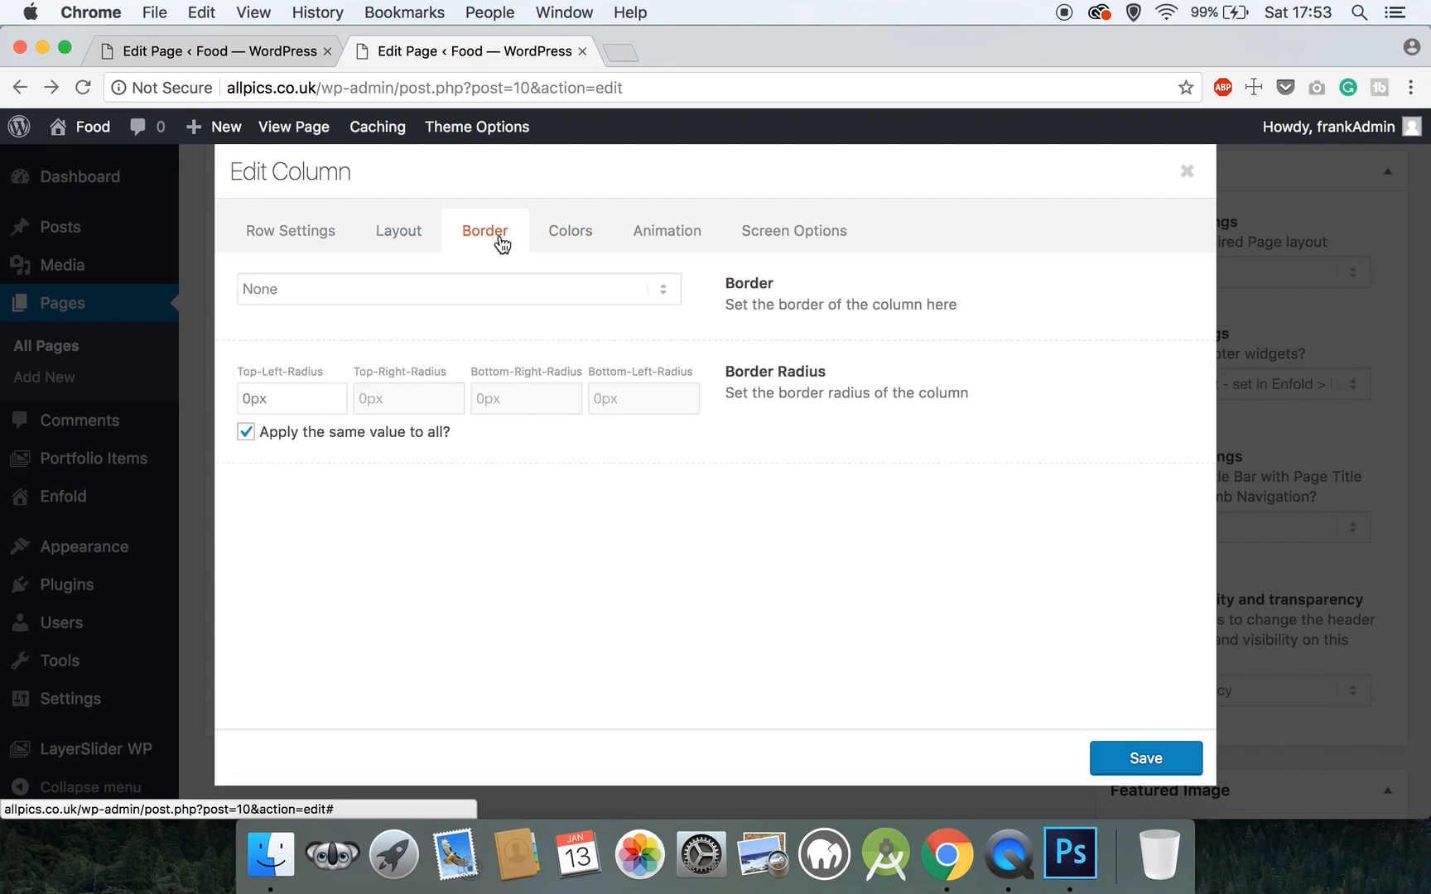
{"action": "left_click", "coordinate": [241, 402]}
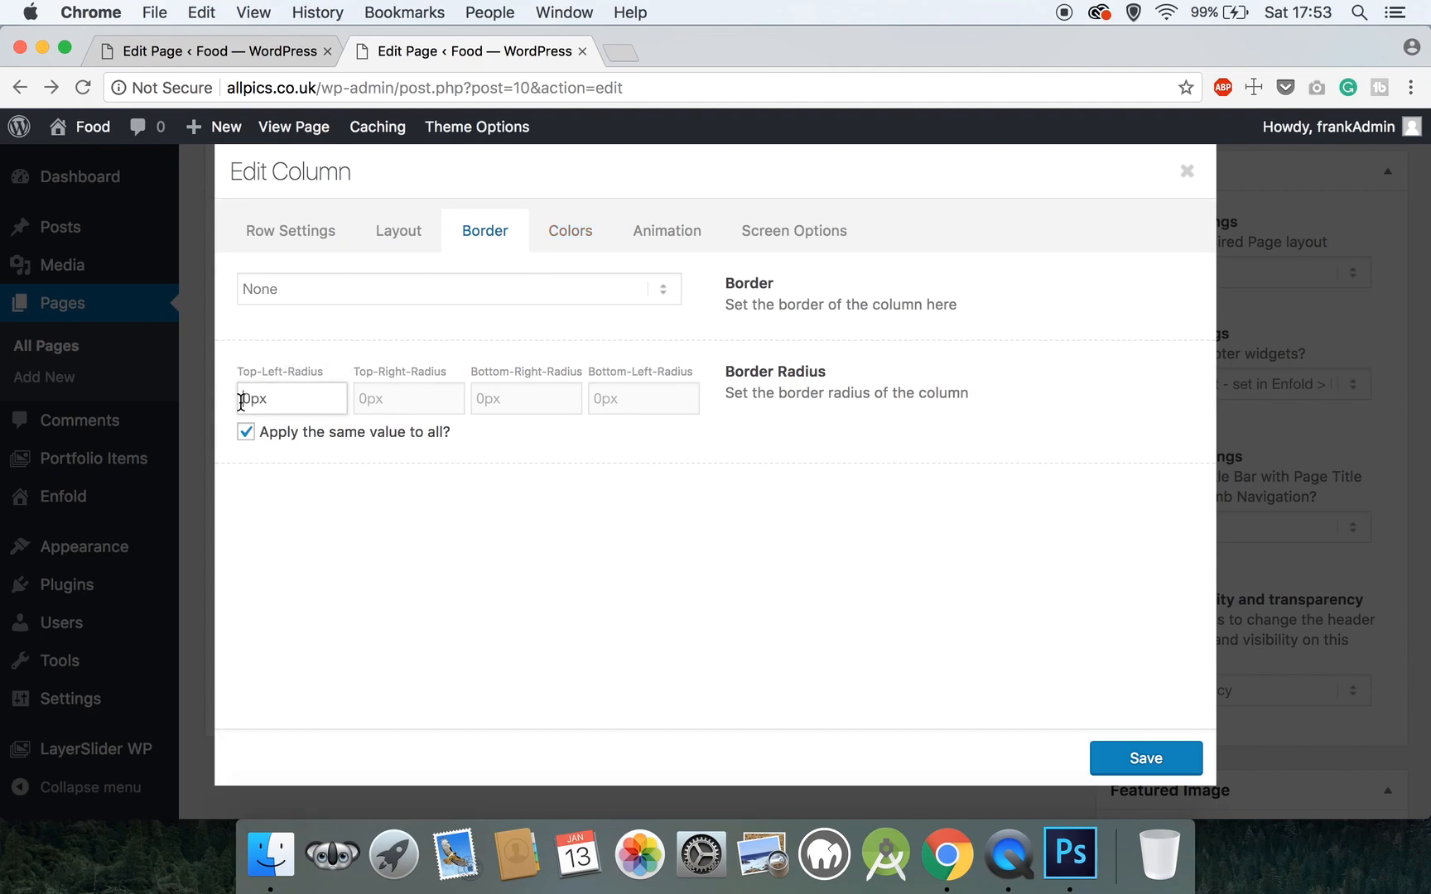
{"action": "key", "text": "BackSpace"}
{"action": "type", "text": "5"}
{"action": "left_click", "coordinate": [594, 239]}
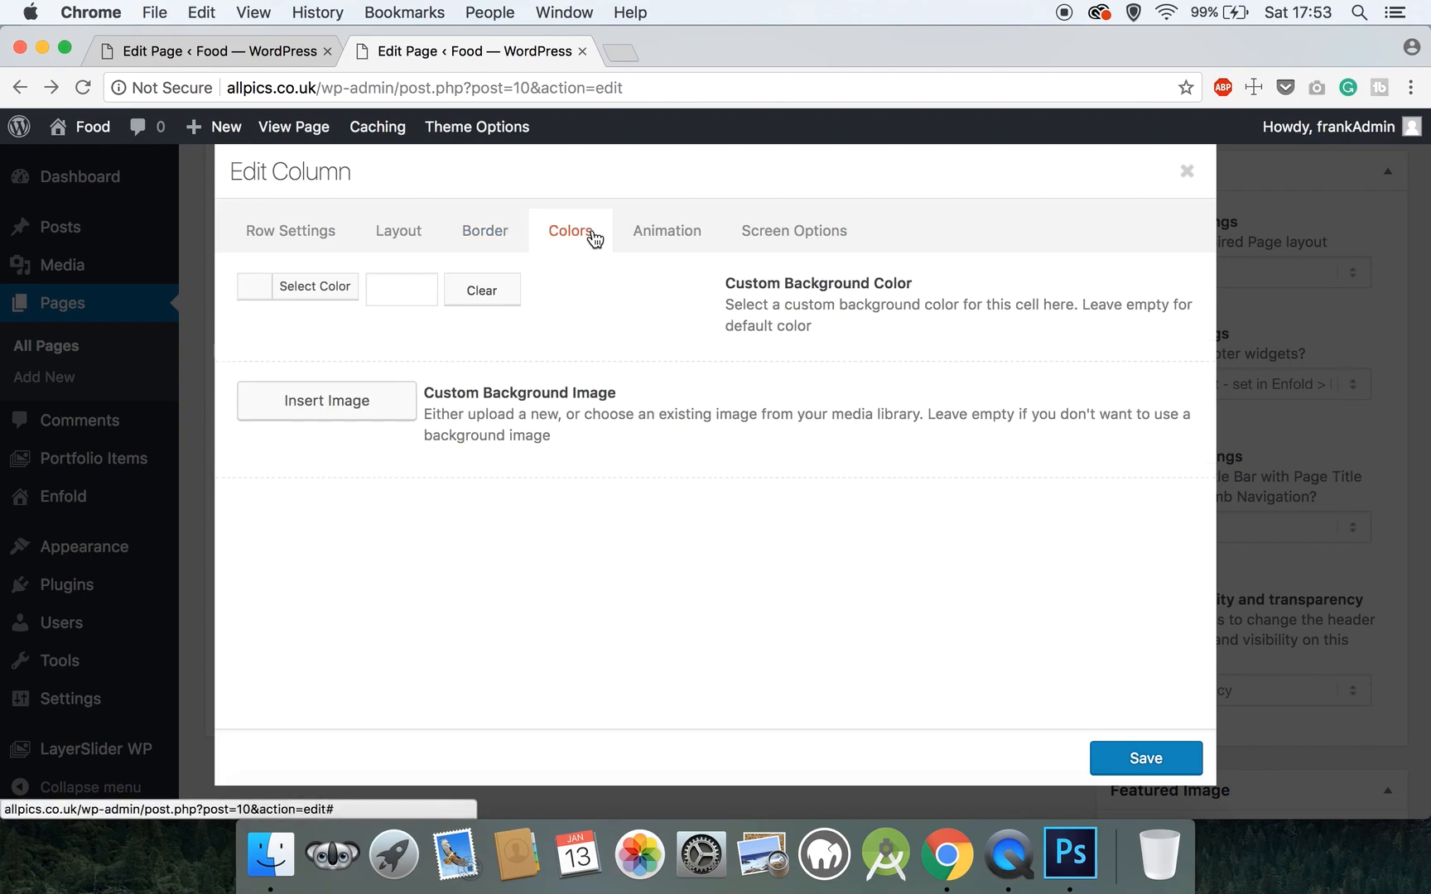
{"action": "left_click", "coordinate": [327, 400]}
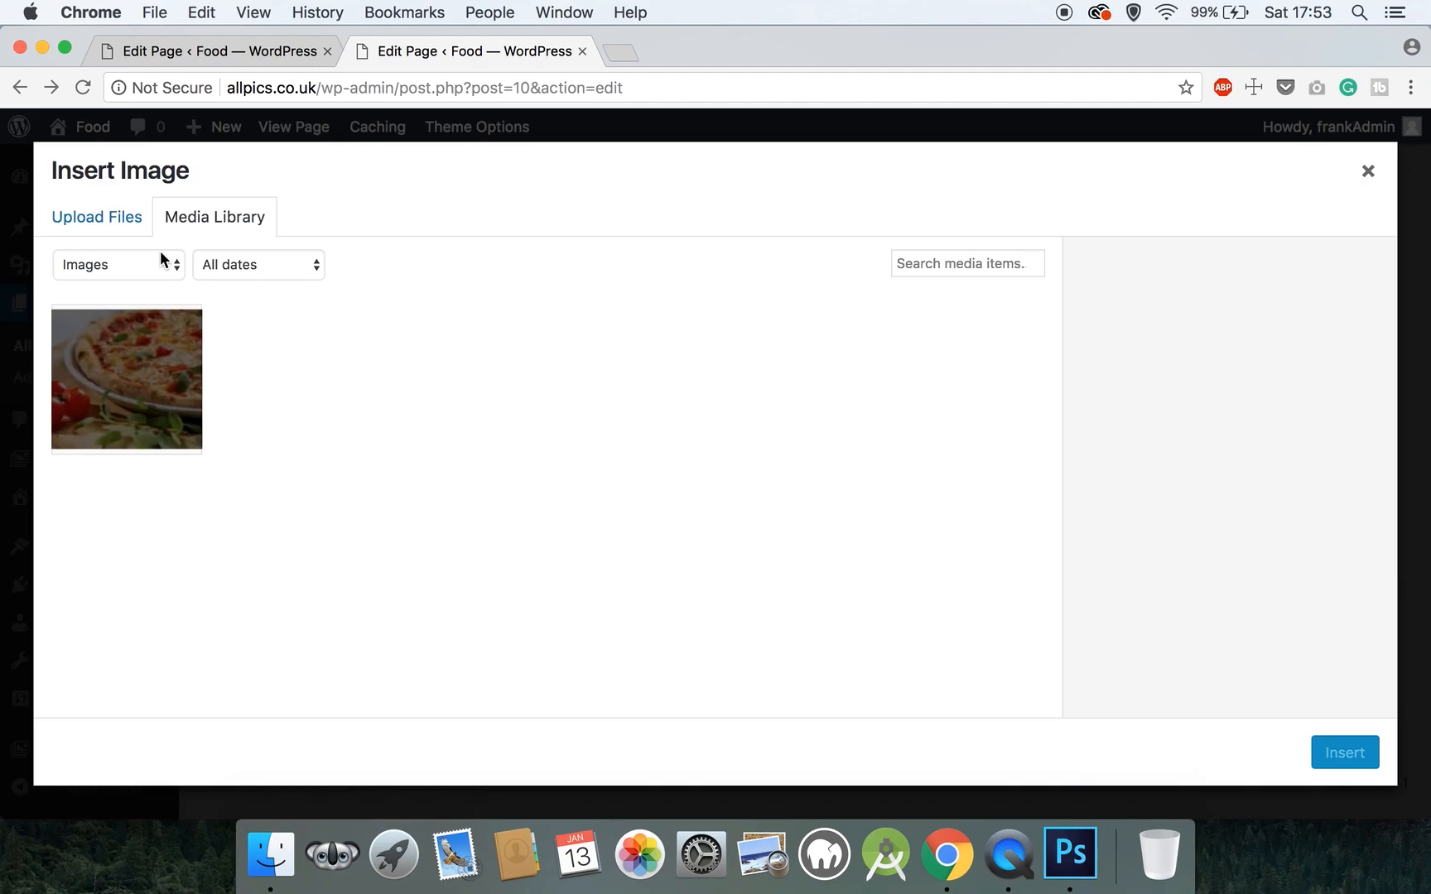
- Upload wine.jpg and insert its Full Size 565 × 375 version as the column background
{"action": "left_click", "coordinate": [116, 219]}
{"action": "left_click", "coordinate": [725, 485]}
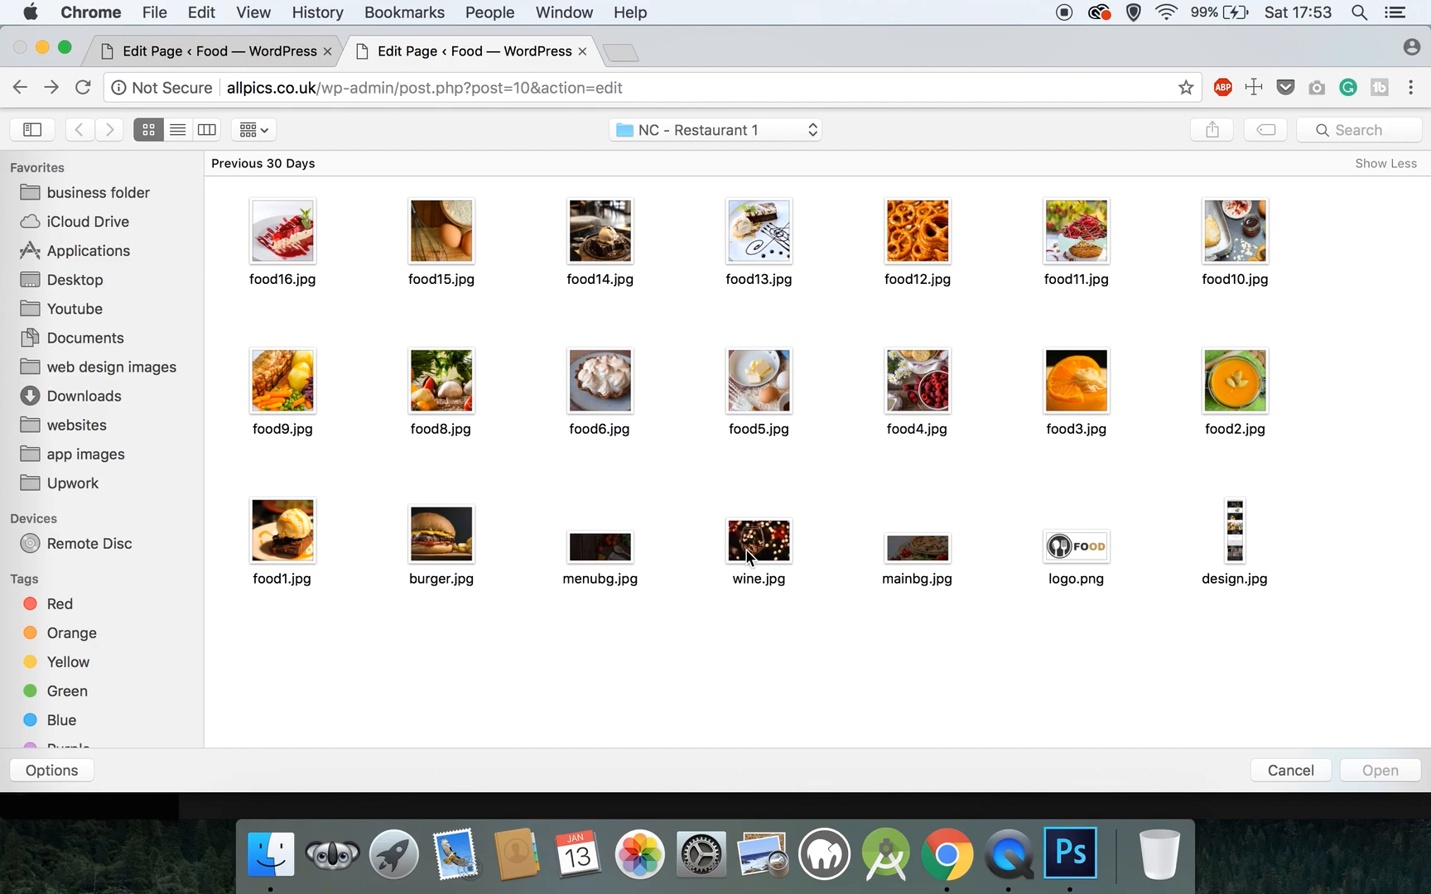
{"action": "left_click", "coordinate": [747, 551]}
{"action": "left_click", "coordinate": [1379, 770]}
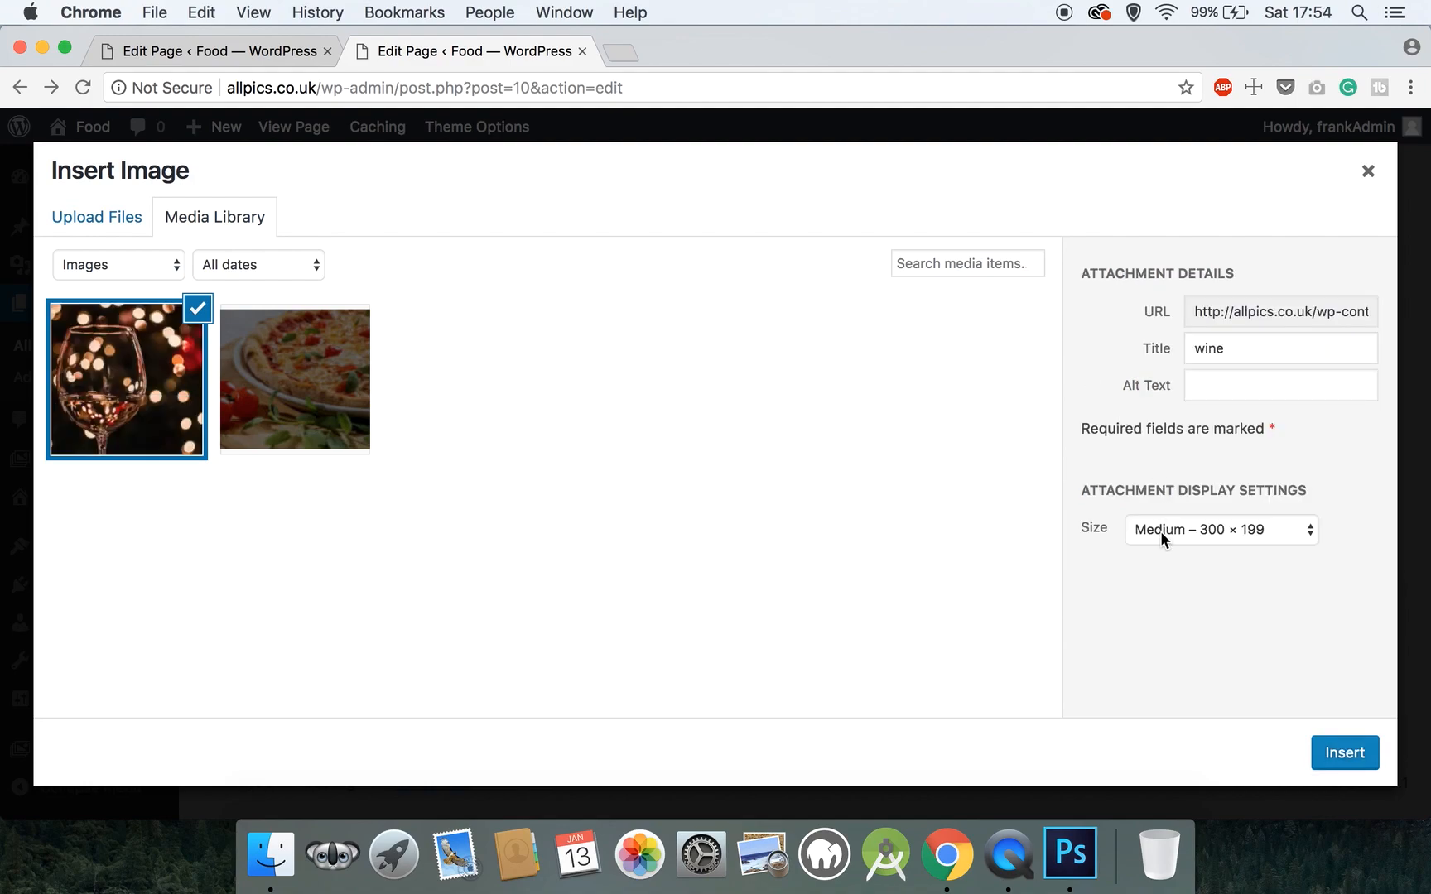
{"action": "left_click", "coordinate": [1160, 531]}
{"action": "left_click", "coordinate": [1165, 549]}
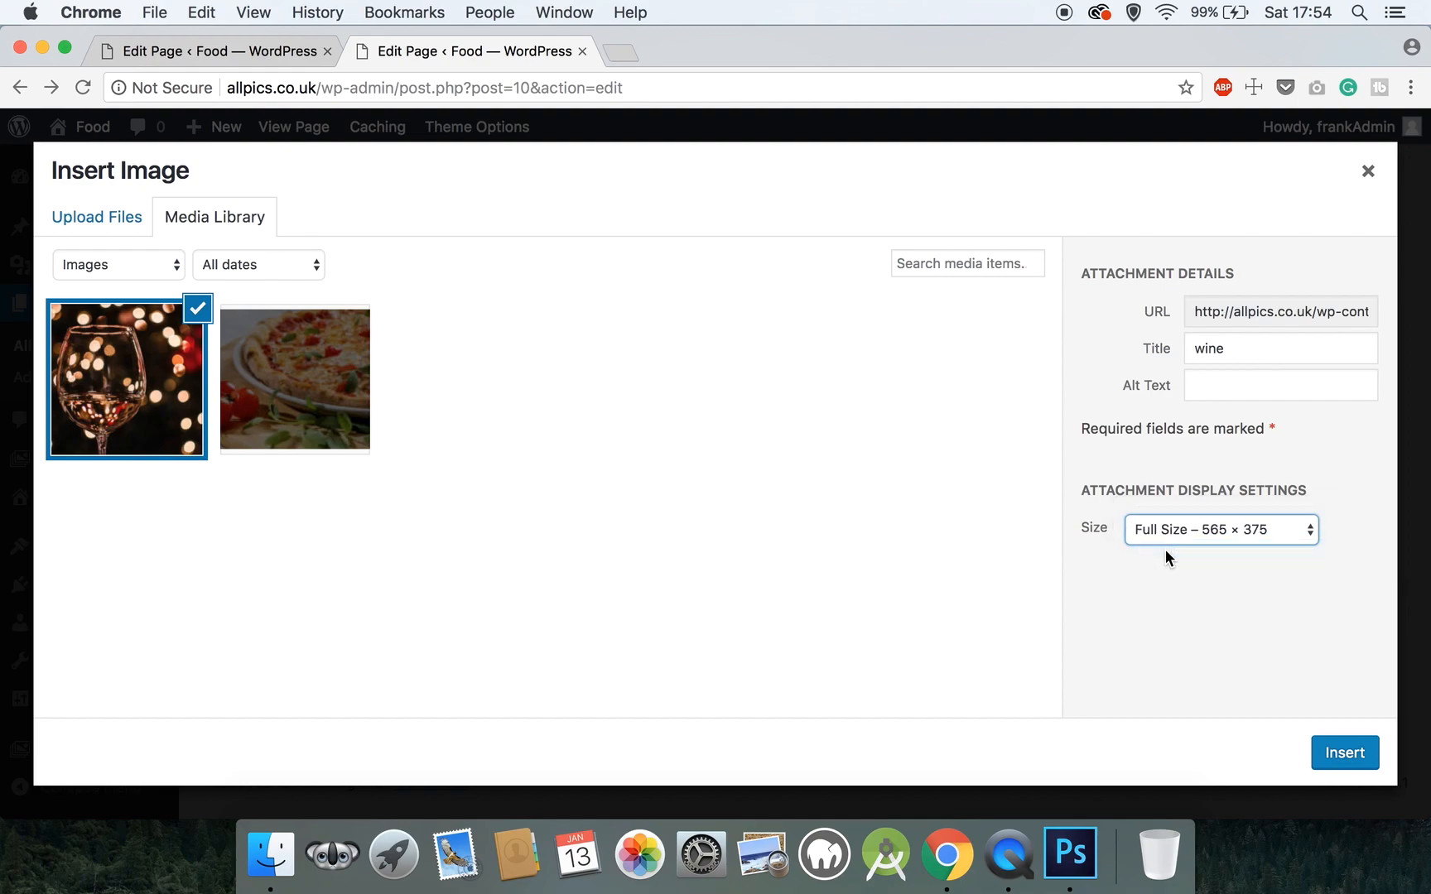
{"action": "left_click", "coordinate": [1335, 755]}
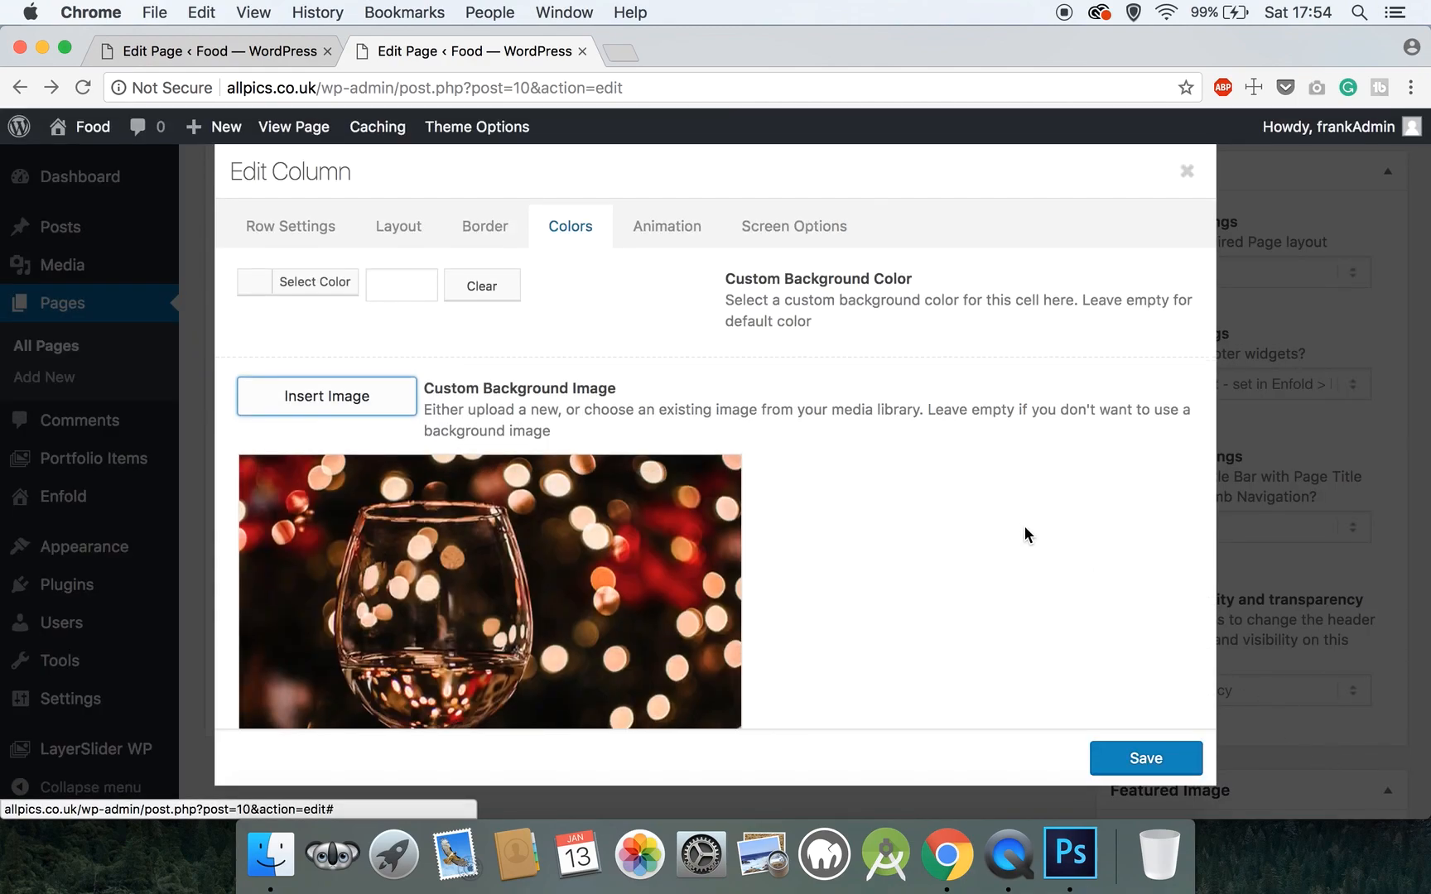
- Position the wine background at Center Center, choose the Pop up animation, and save the column
{"action": "scroll", "coordinate": [1024, 534], "scroll_direction": "down", "scroll_amount": 5}
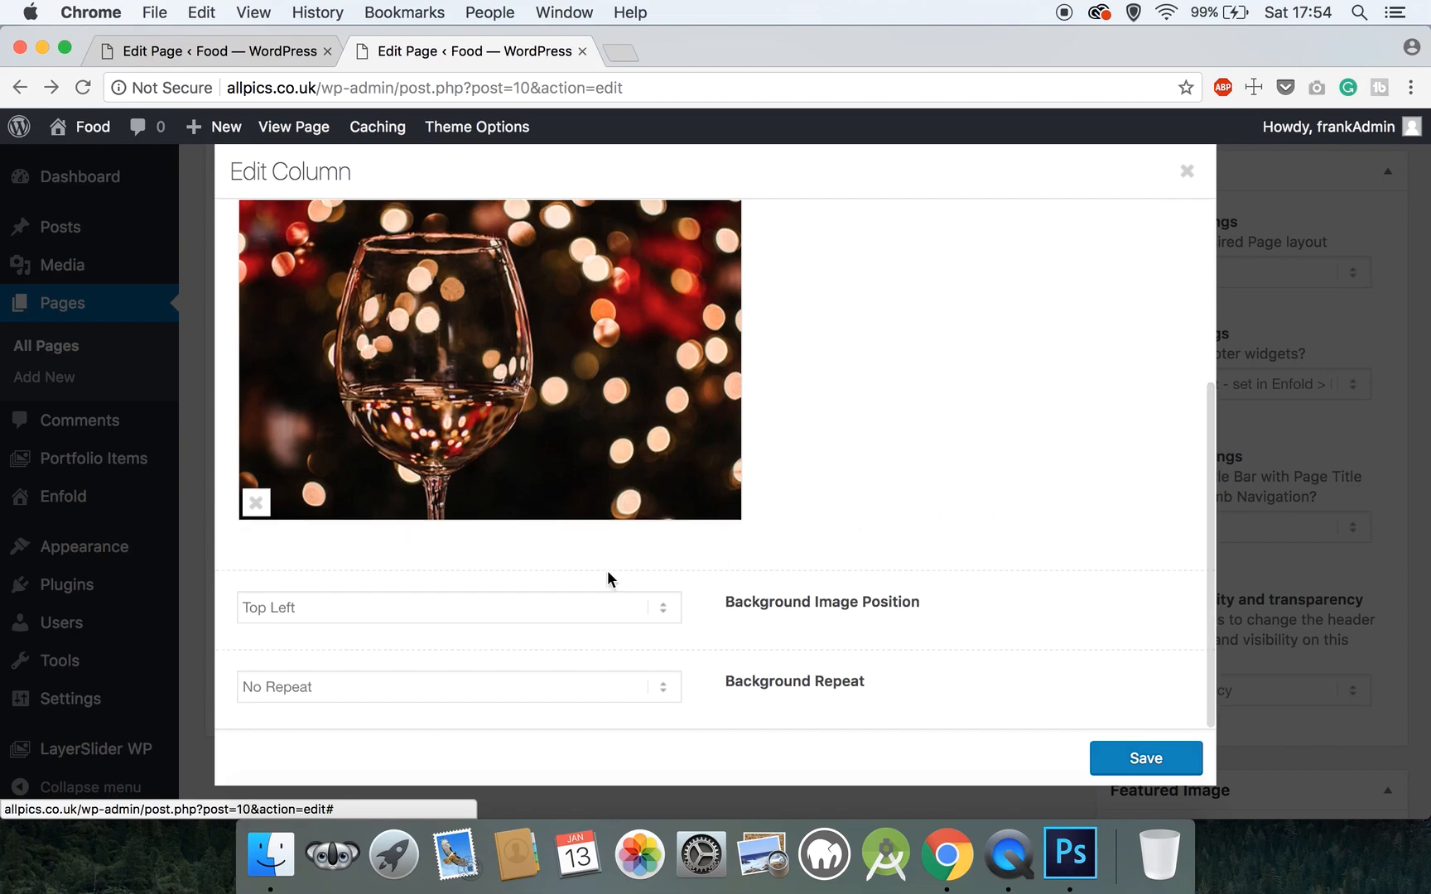
{"action": "left_click", "coordinate": [562, 607]}
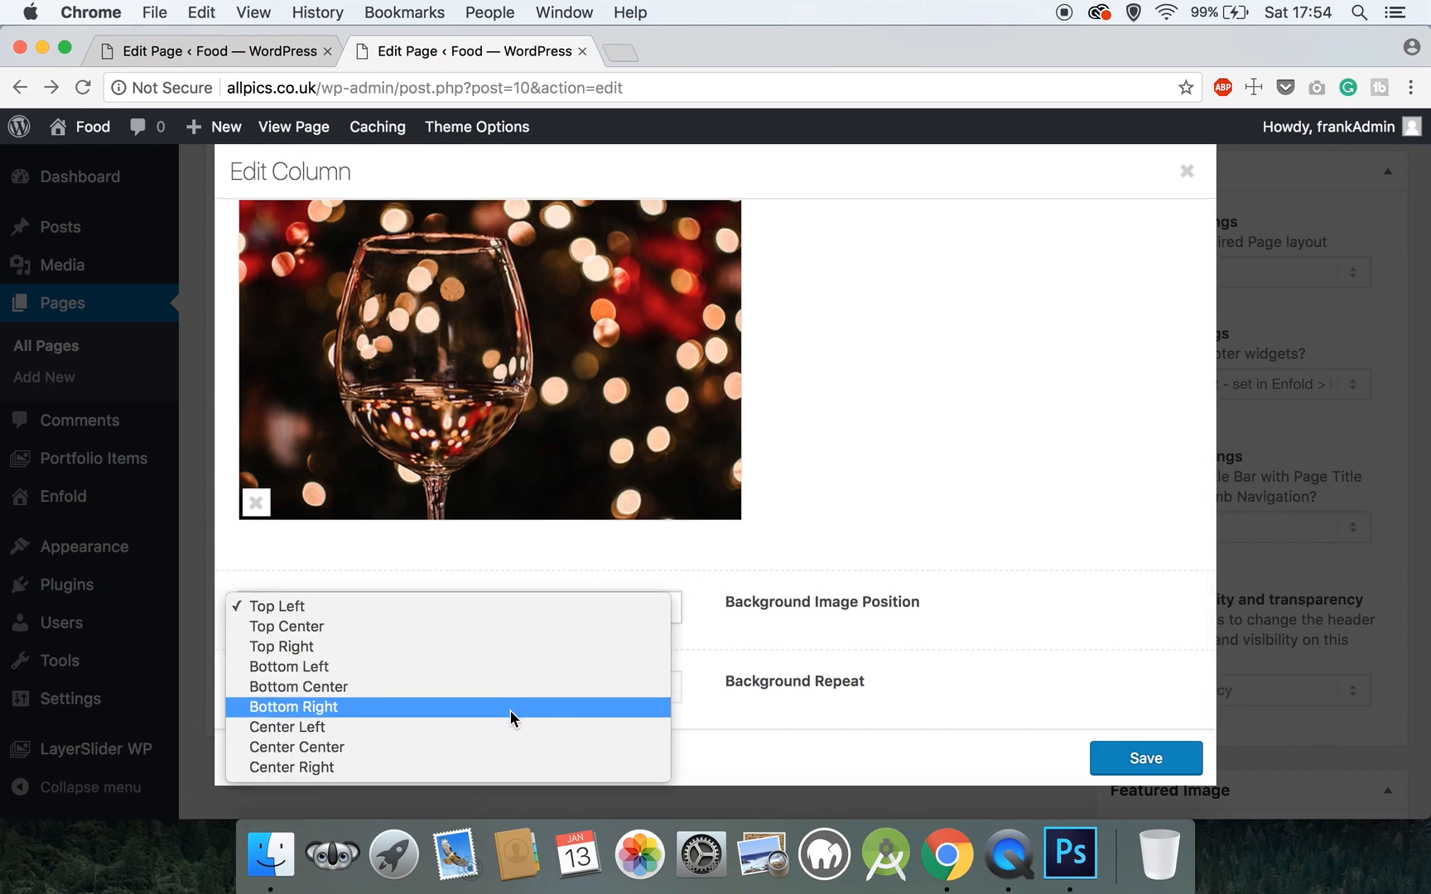
{"action": "left_click", "coordinate": [492, 744]}
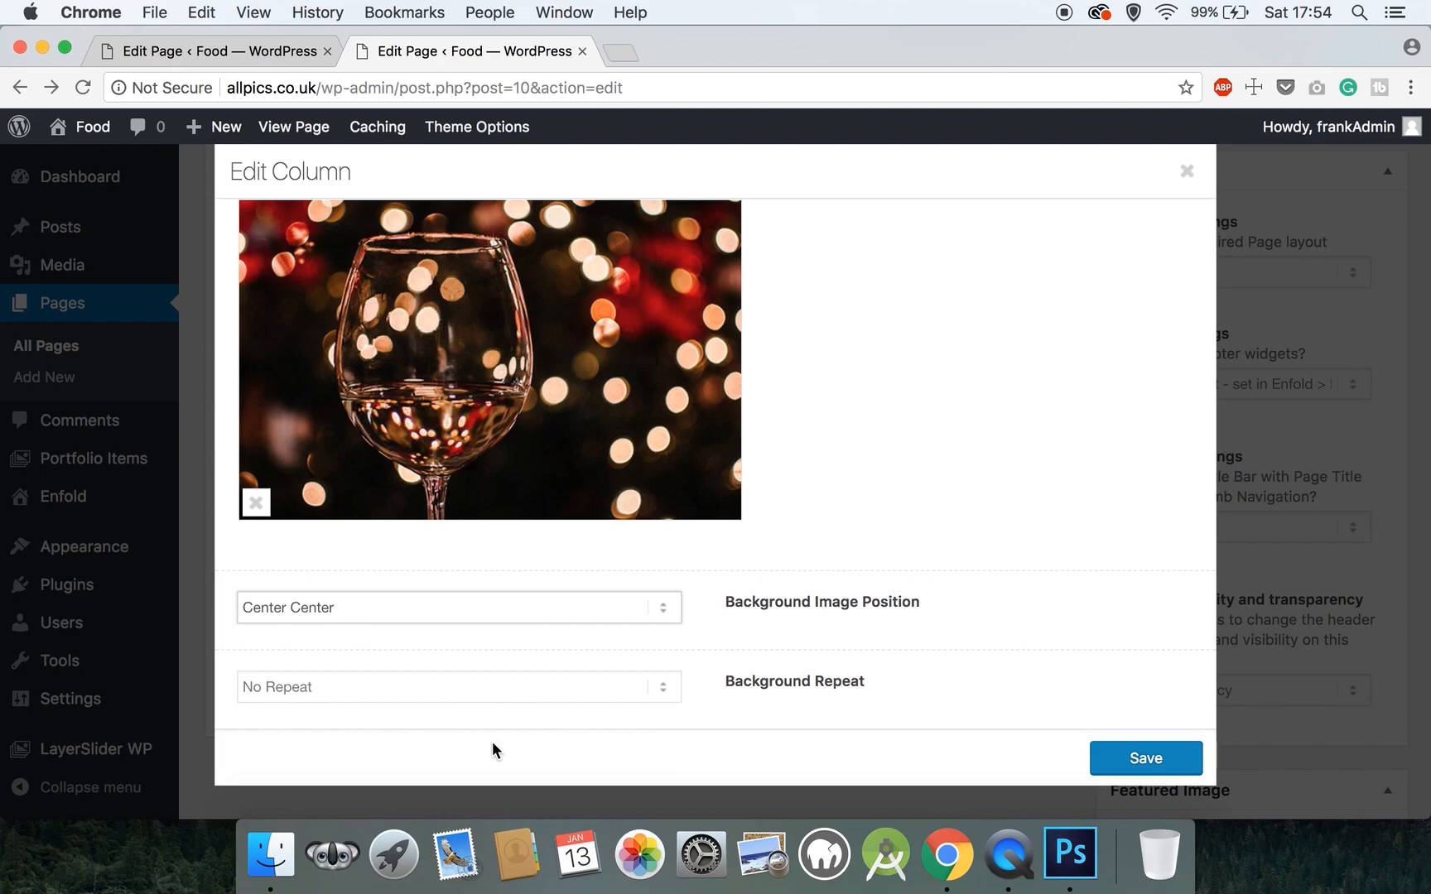
{"action": "scroll", "coordinate": [814, 538], "scroll_direction": "up", "scroll_amount": 5}
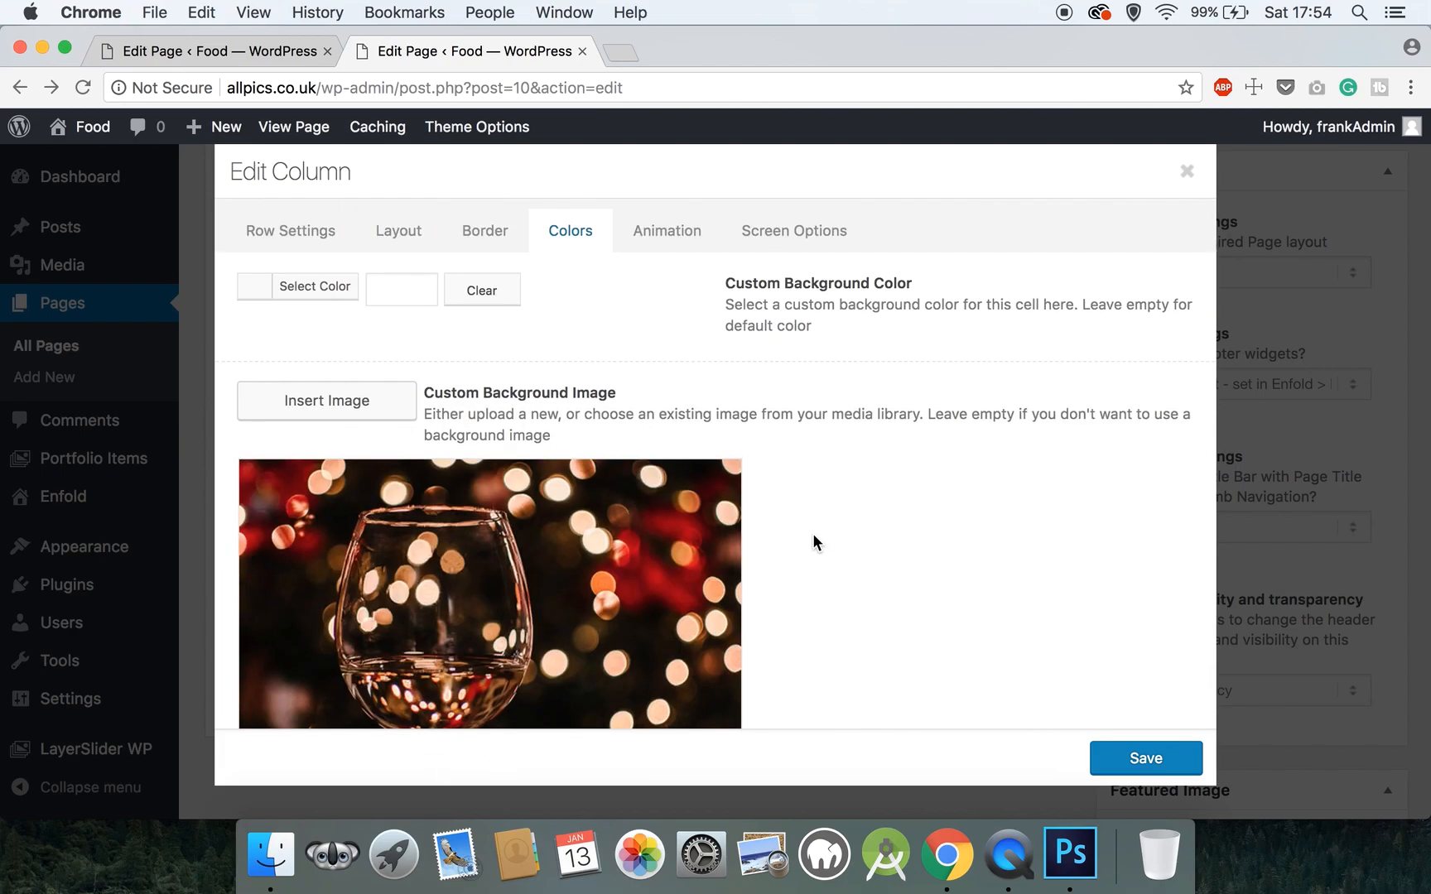
{"action": "left_click", "coordinate": [668, 232]}
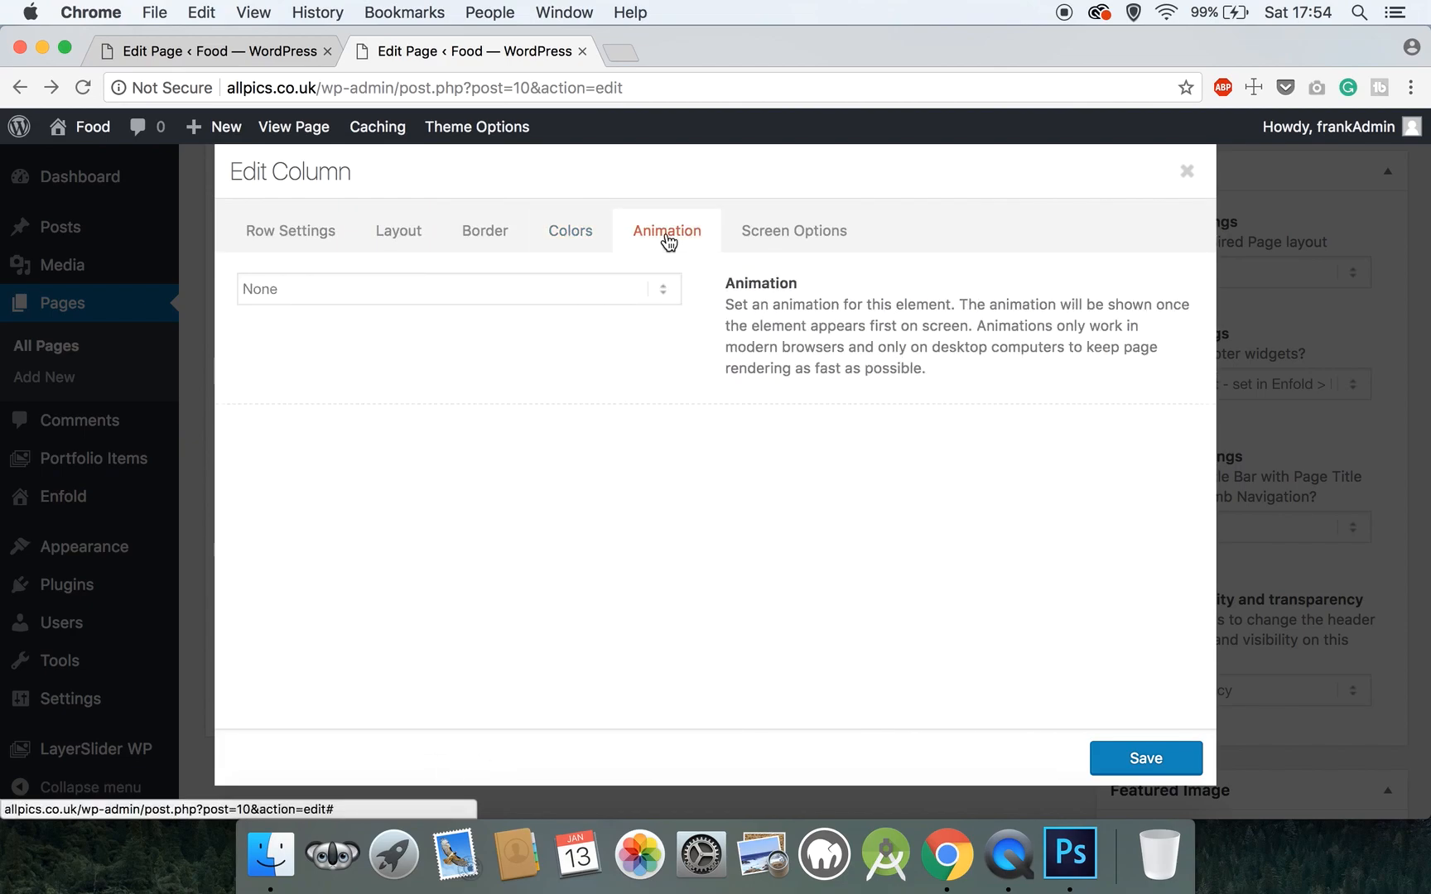
{"action": "left_click", "coordinate": [594, 278]}
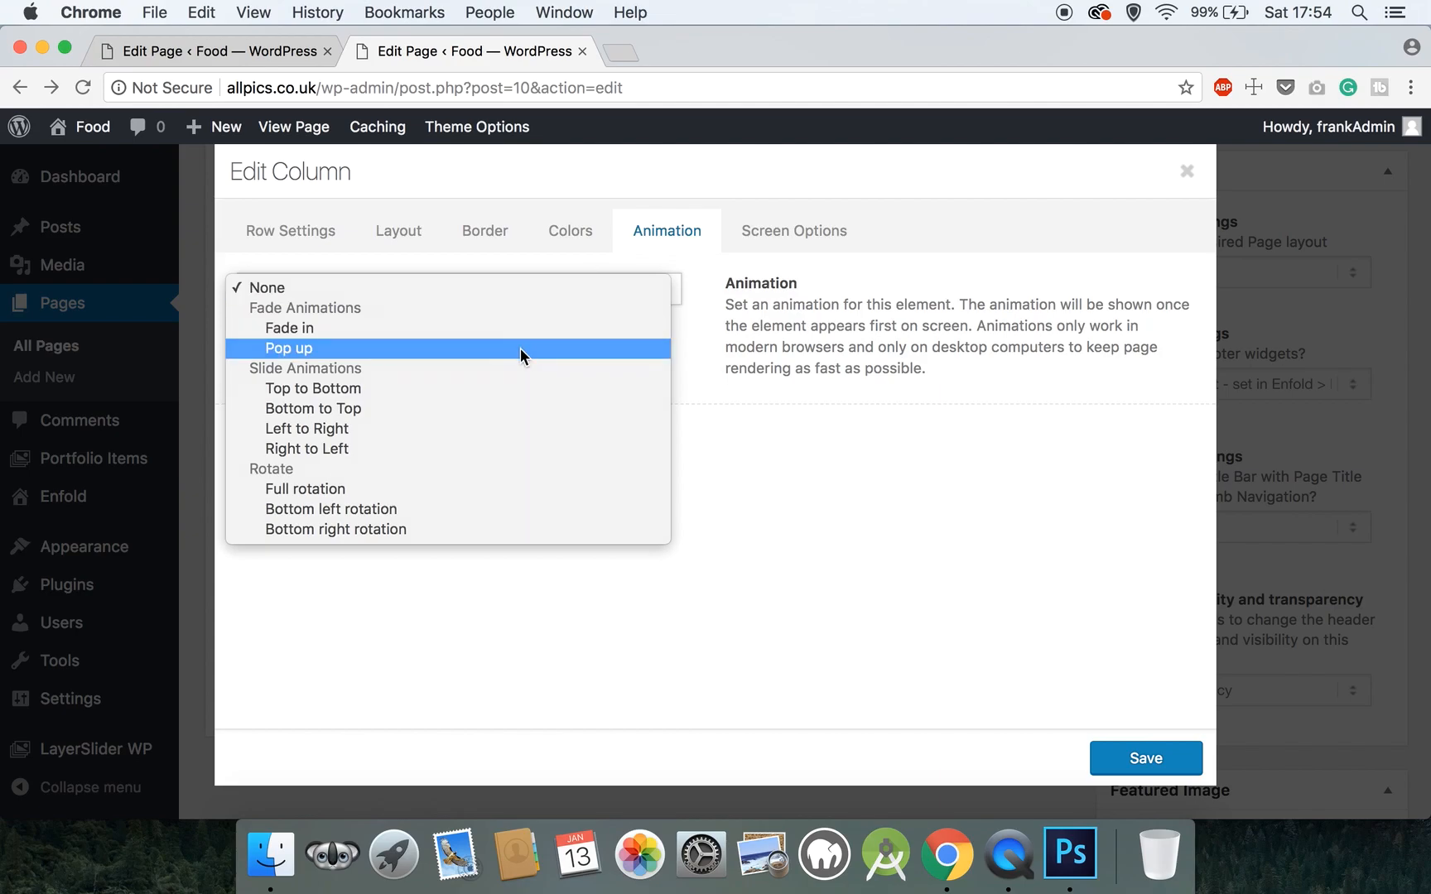
{"action": "left_click", "coordinate": [521, 355]}
{"action": "left_click", "coordinate": [1124, 764]}
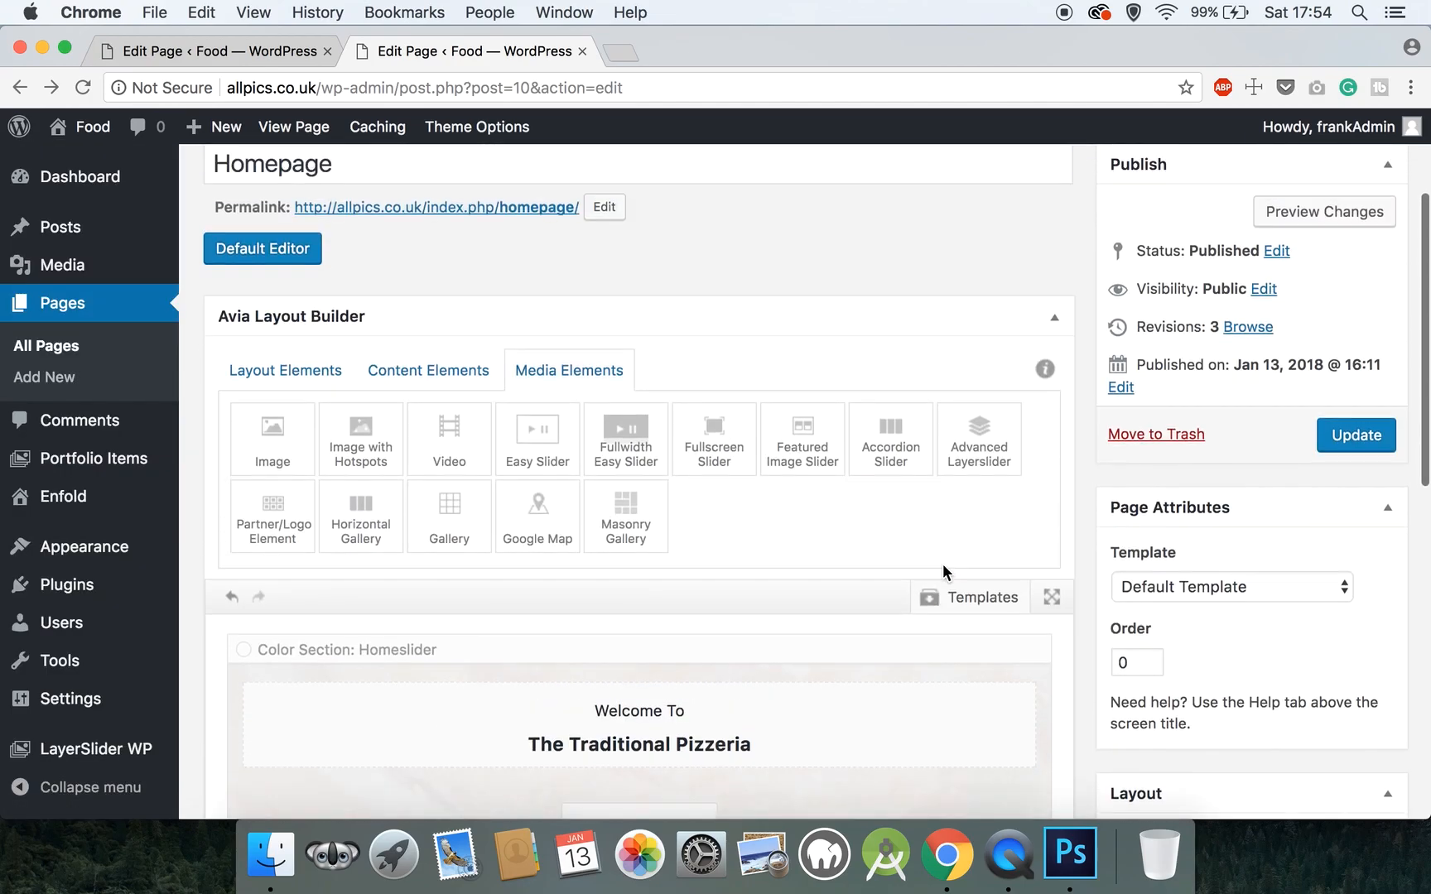
- Update the homepage, then view the live page in a new browser tab
{"action": "left_click", "coordinate": [1336, 438]}
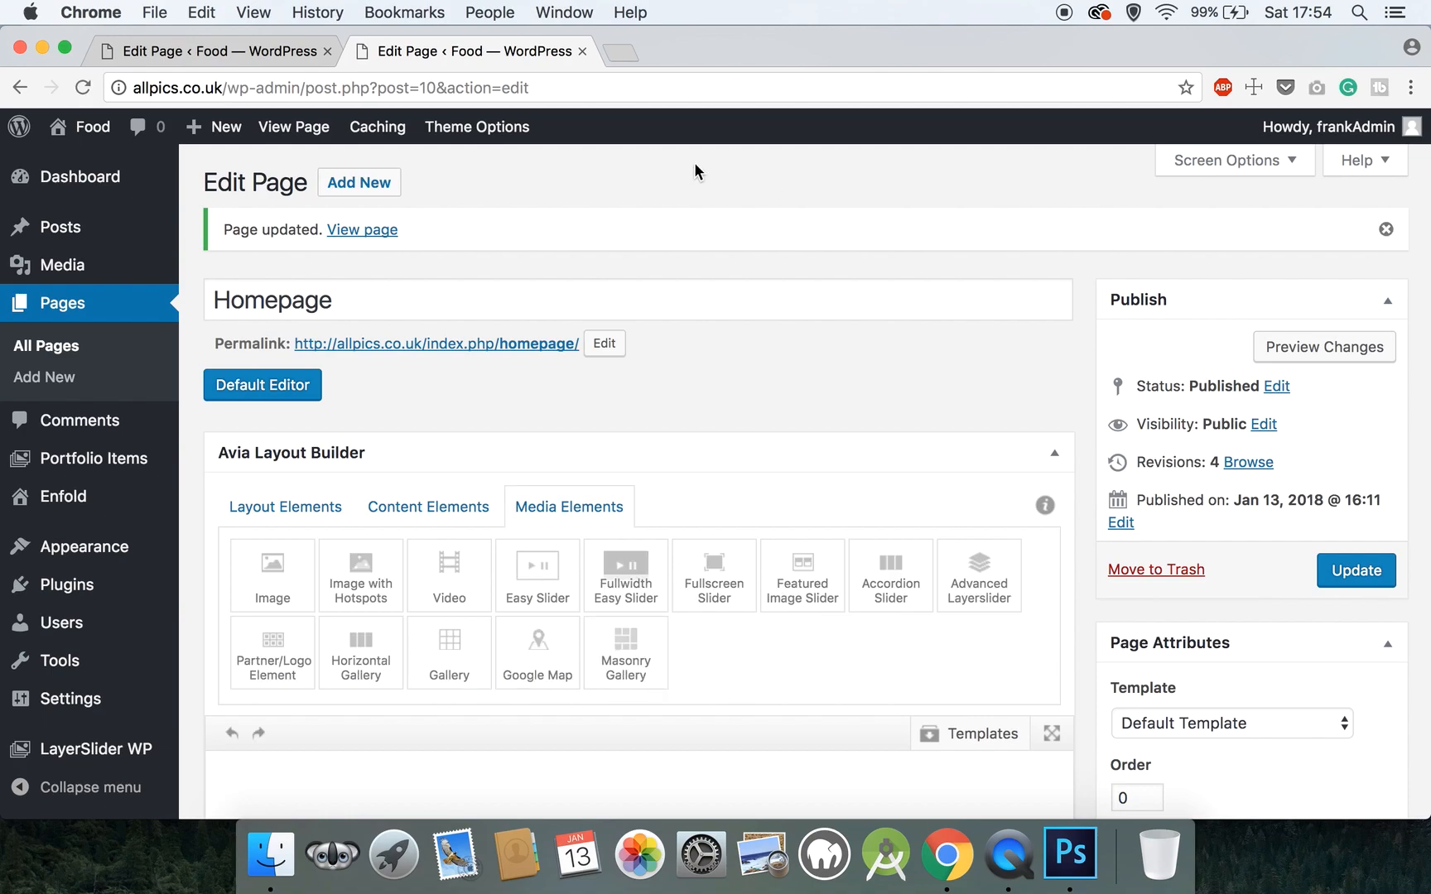
{"action": "right_click", "coordinate": [307, 132]}
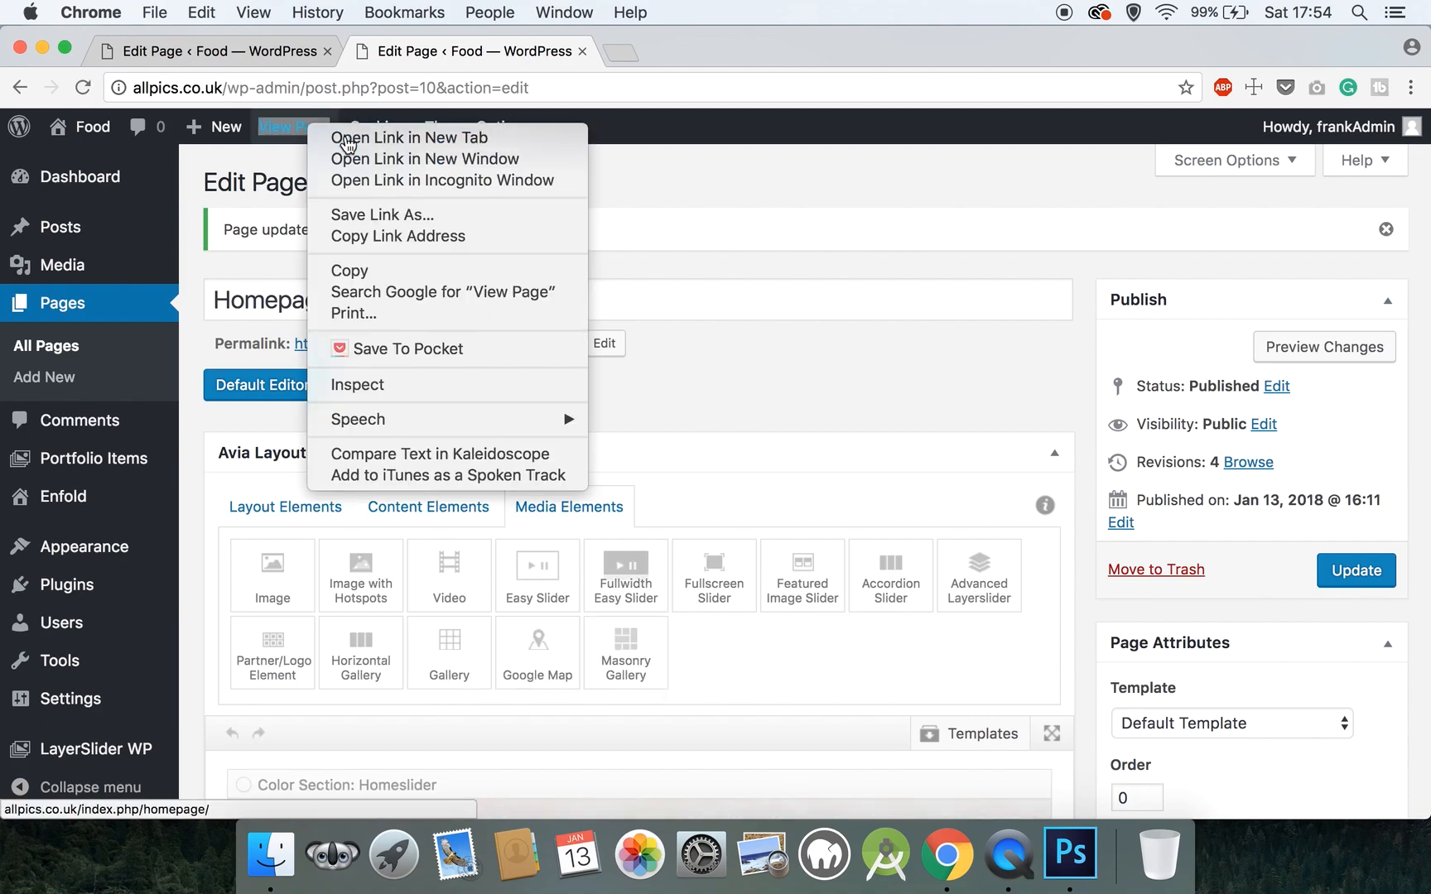
{"action": "left_click", "coordinate": [348, 135]}
{"action": "left_click", "coordinate": [720, 53]}
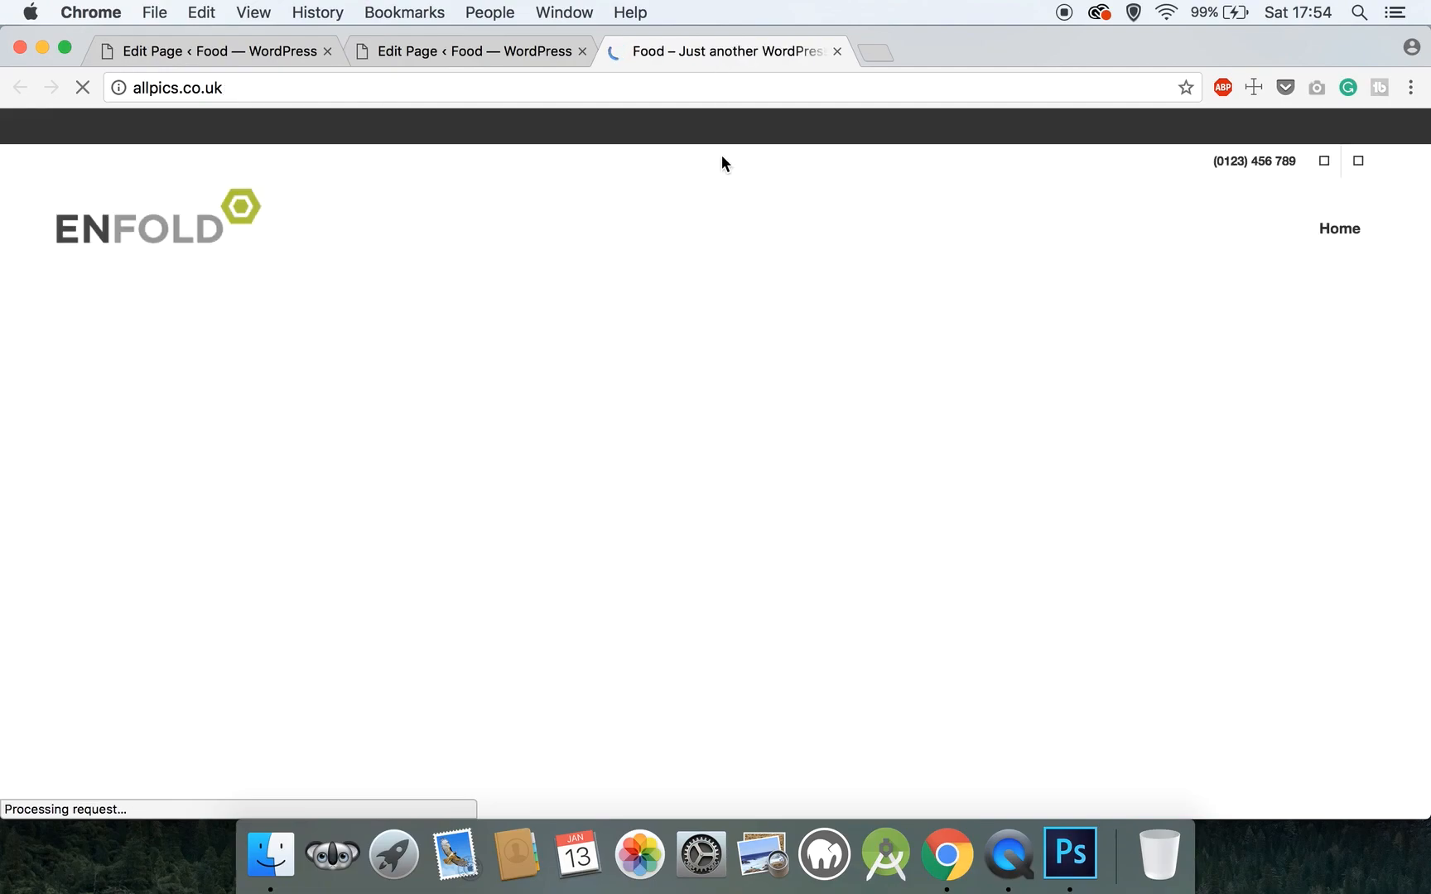
{"action": "scroll", "coordinate": [753, 237], "scroll_direction": "down", "scroll_amount": 3}
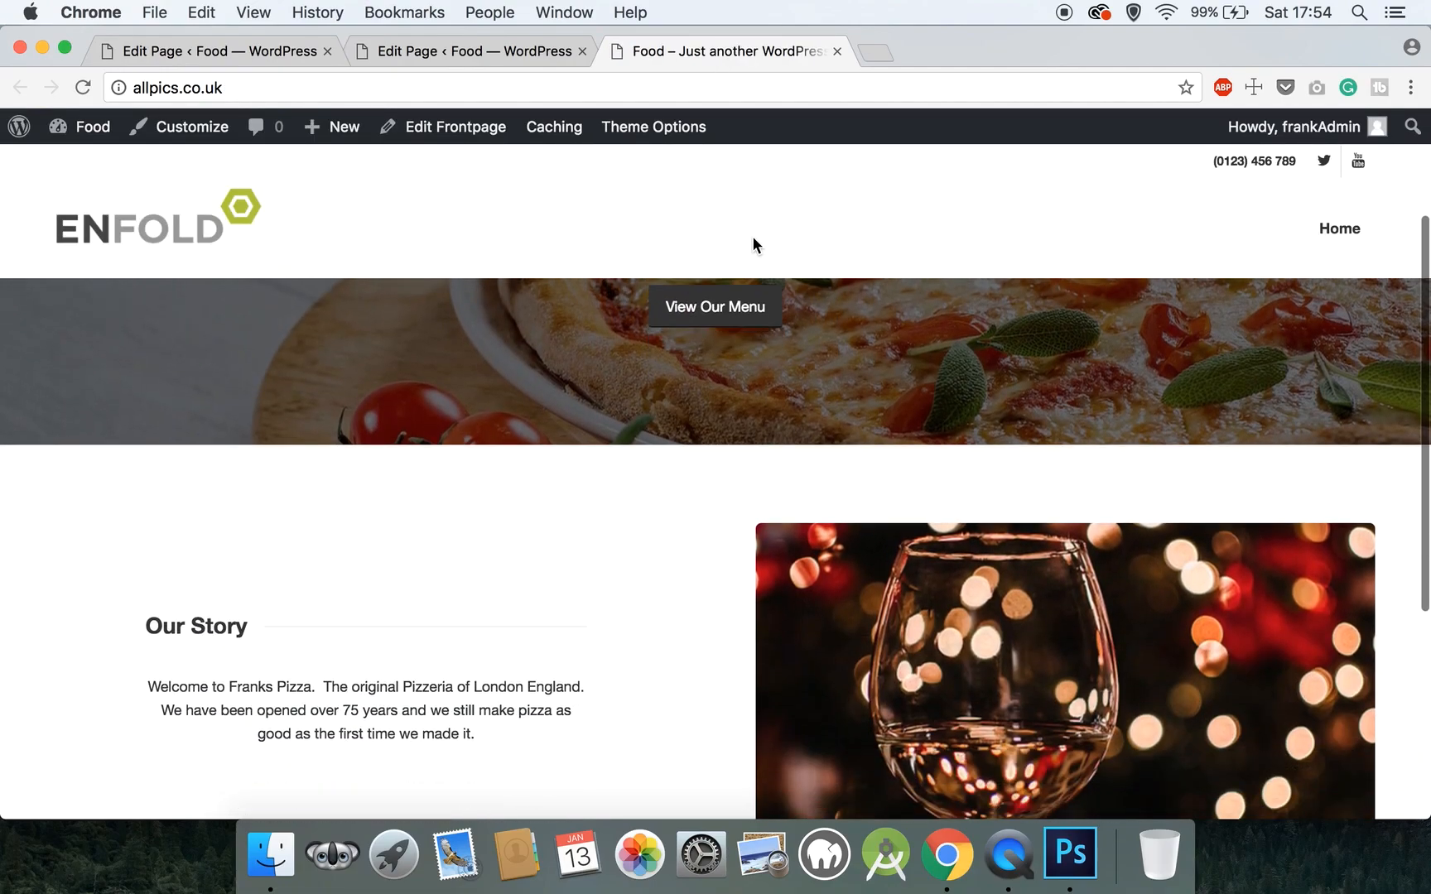
{"action": "scroll", "coordinate": [753, 238], "scroll_direction": "down", "scroll_amount": 2}
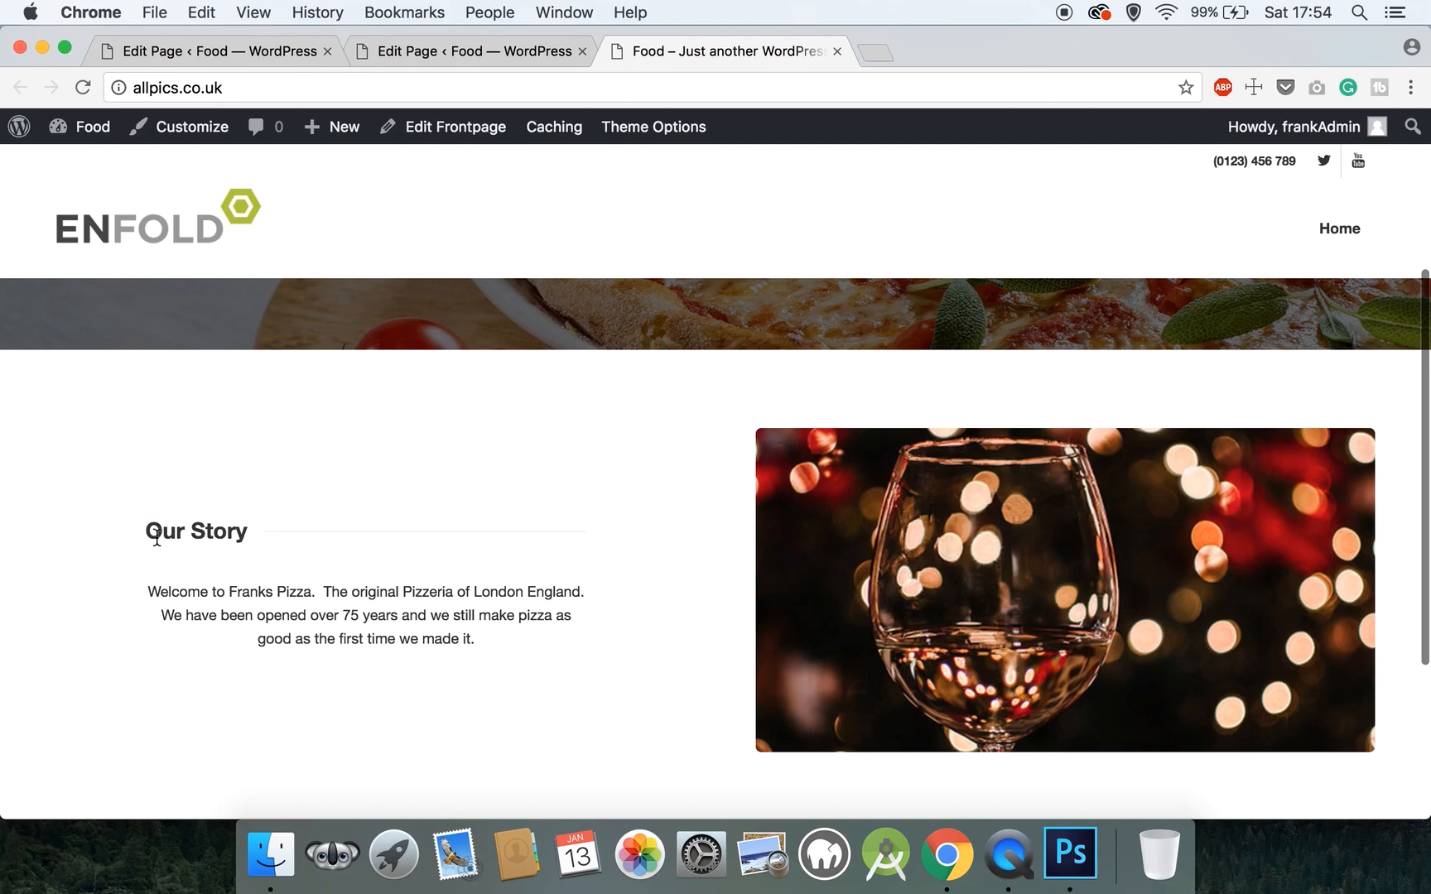
{"action": "left_click_drag", "start_coordinate": [150, 503], "coordinate": [450, 662]}
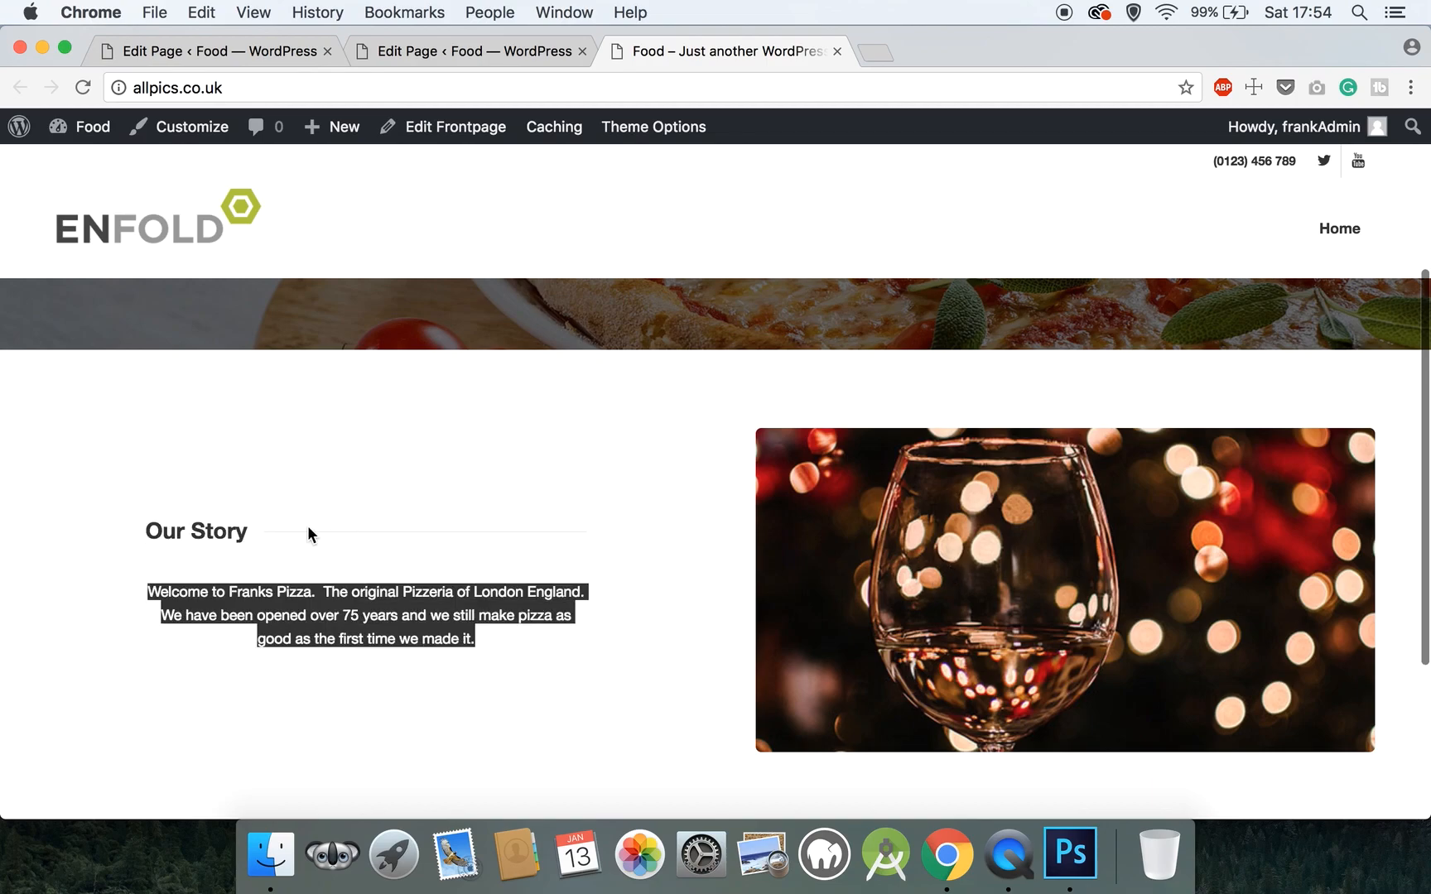
{"action": "scroll", "coordinate": [353, 534], "scroll_direction": "up", "scroll_amount": 4}
{"action": "scroll", "coordinate": [353, 534], "scroll_direction": "down", "scroll_amount": 3}
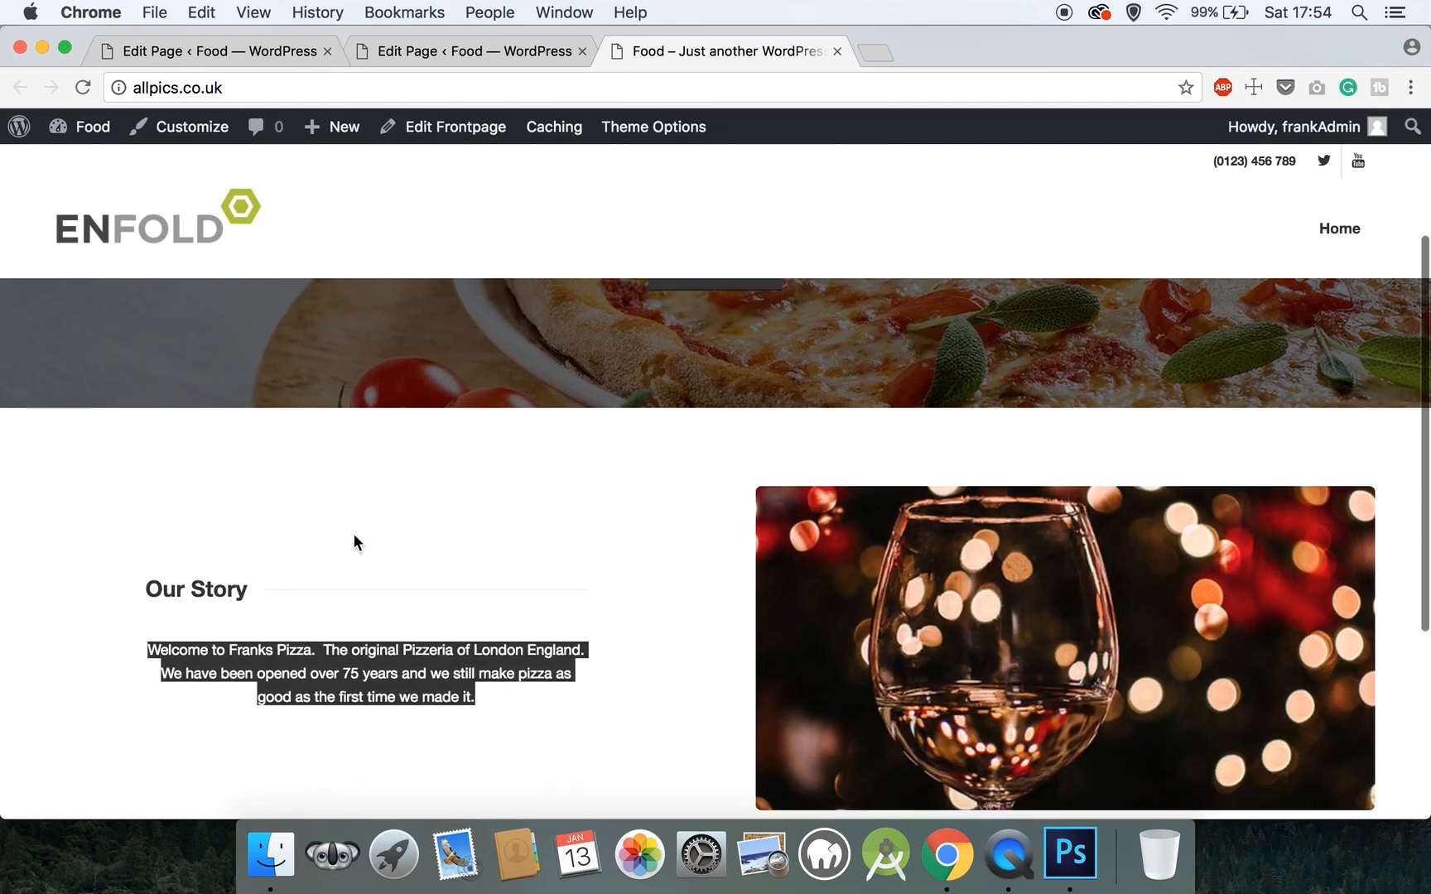
{"action": "scroll", "coordinate": [354, 536], "scroll_direction": "down", "scroll_amount": 2}
{"action": "left_click", "coordinate": [223, 401]}
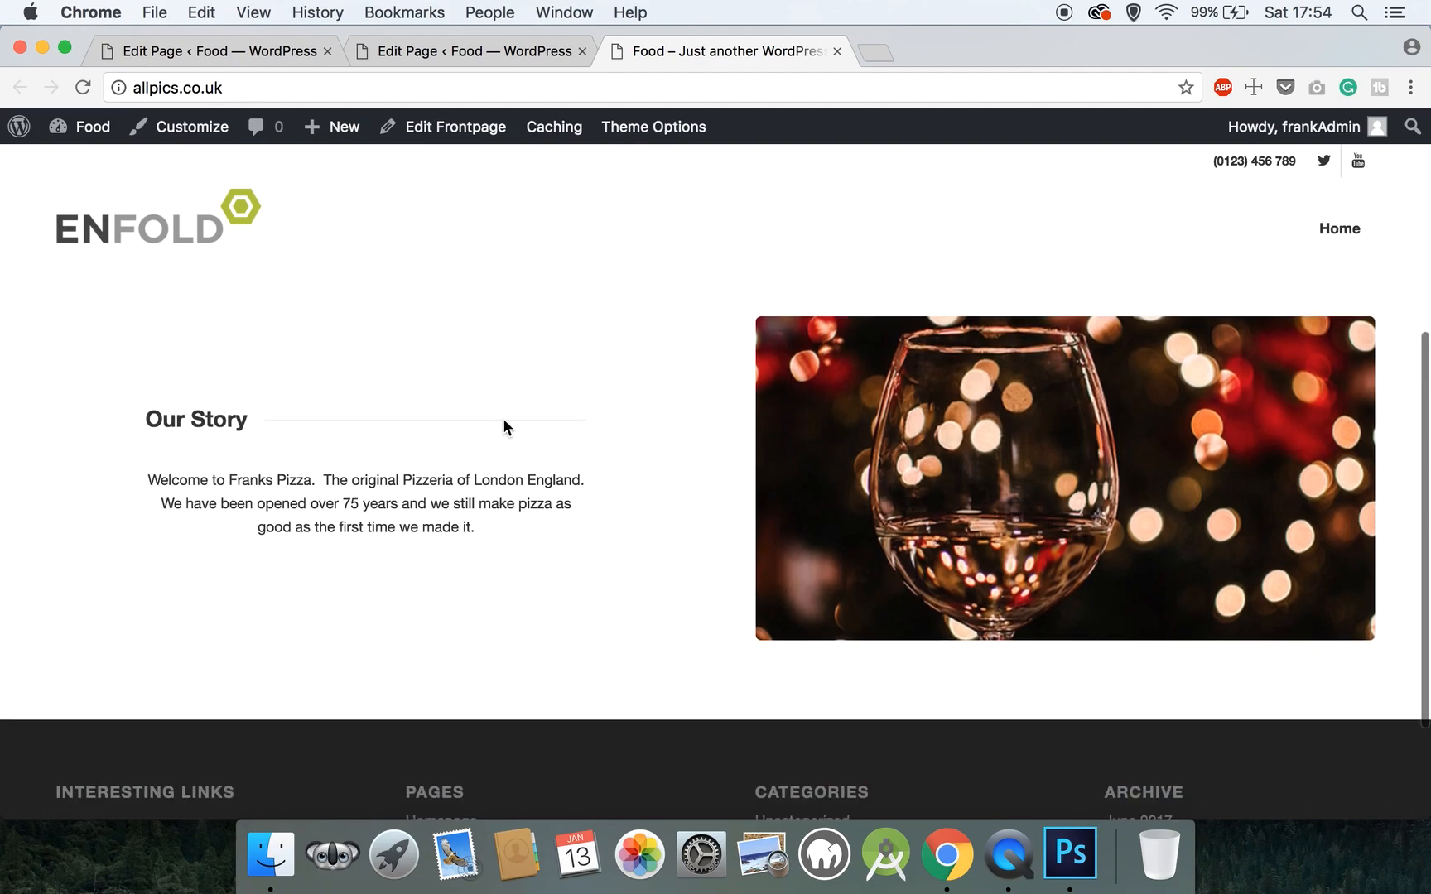
{"action": "left_click_drag", "start_coordinate": [164, 419], "coordinate": [503, 548]}
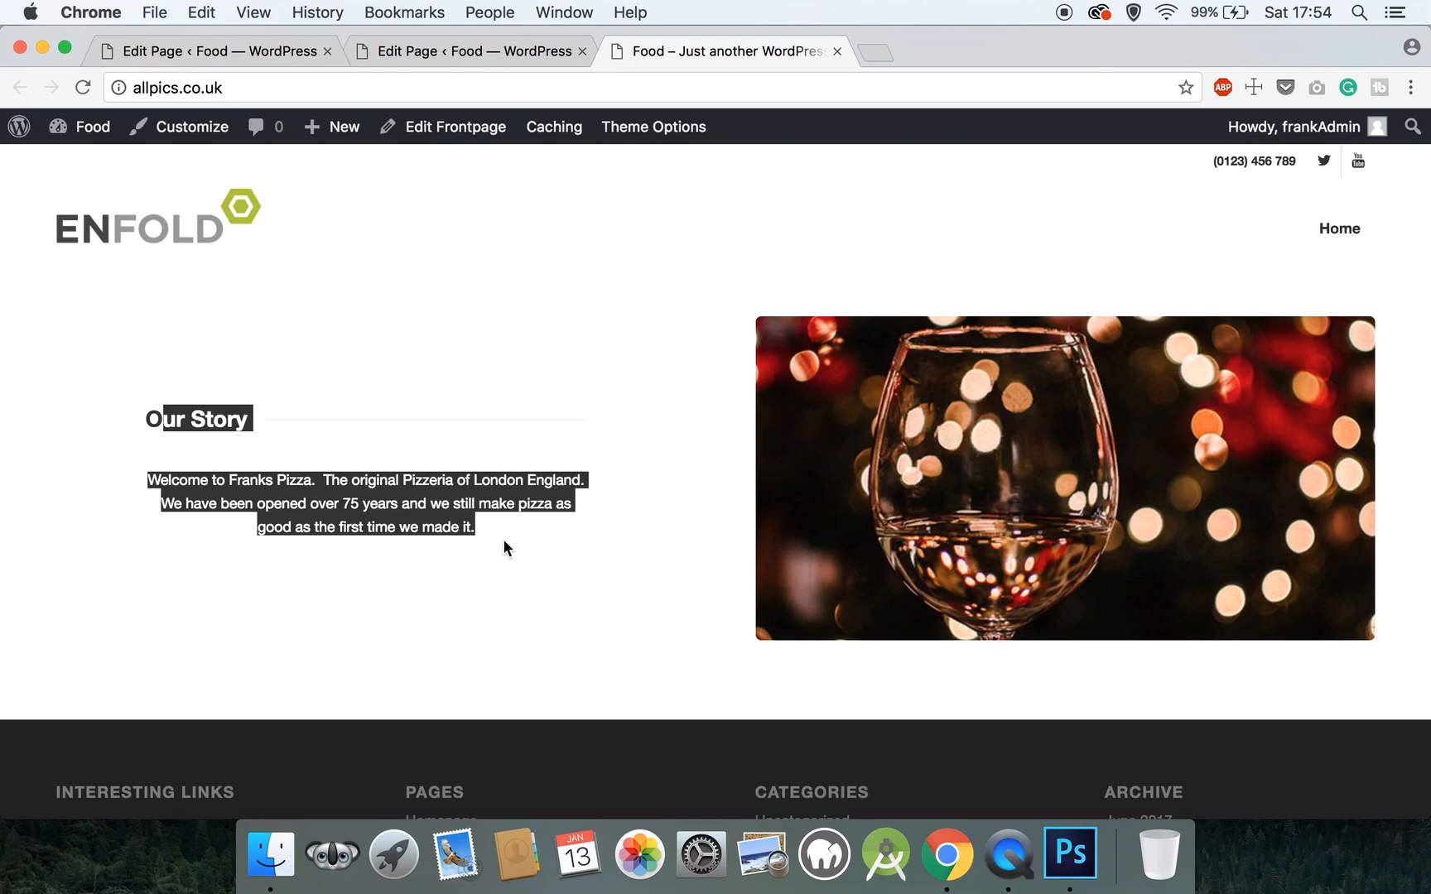
{"action": "scroll", "coordinate": [503, 540], "scroll_direction": "up", "scroll_amount": 5}
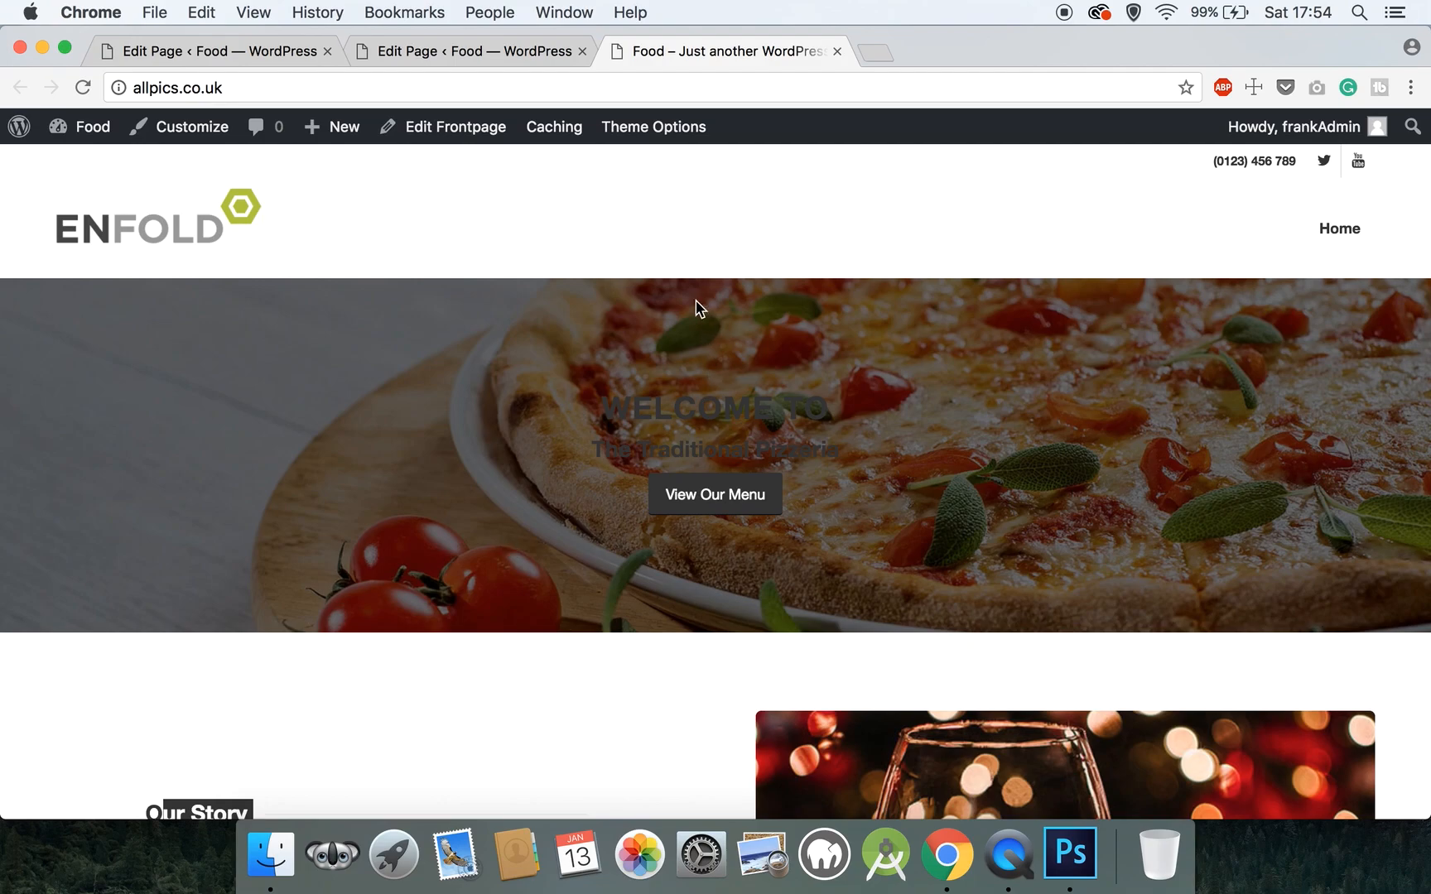
- Close the live preview tab and bring up the builder's Layout Elements in the editor
{"action": "left_click", "coordinate": [837, 51]}
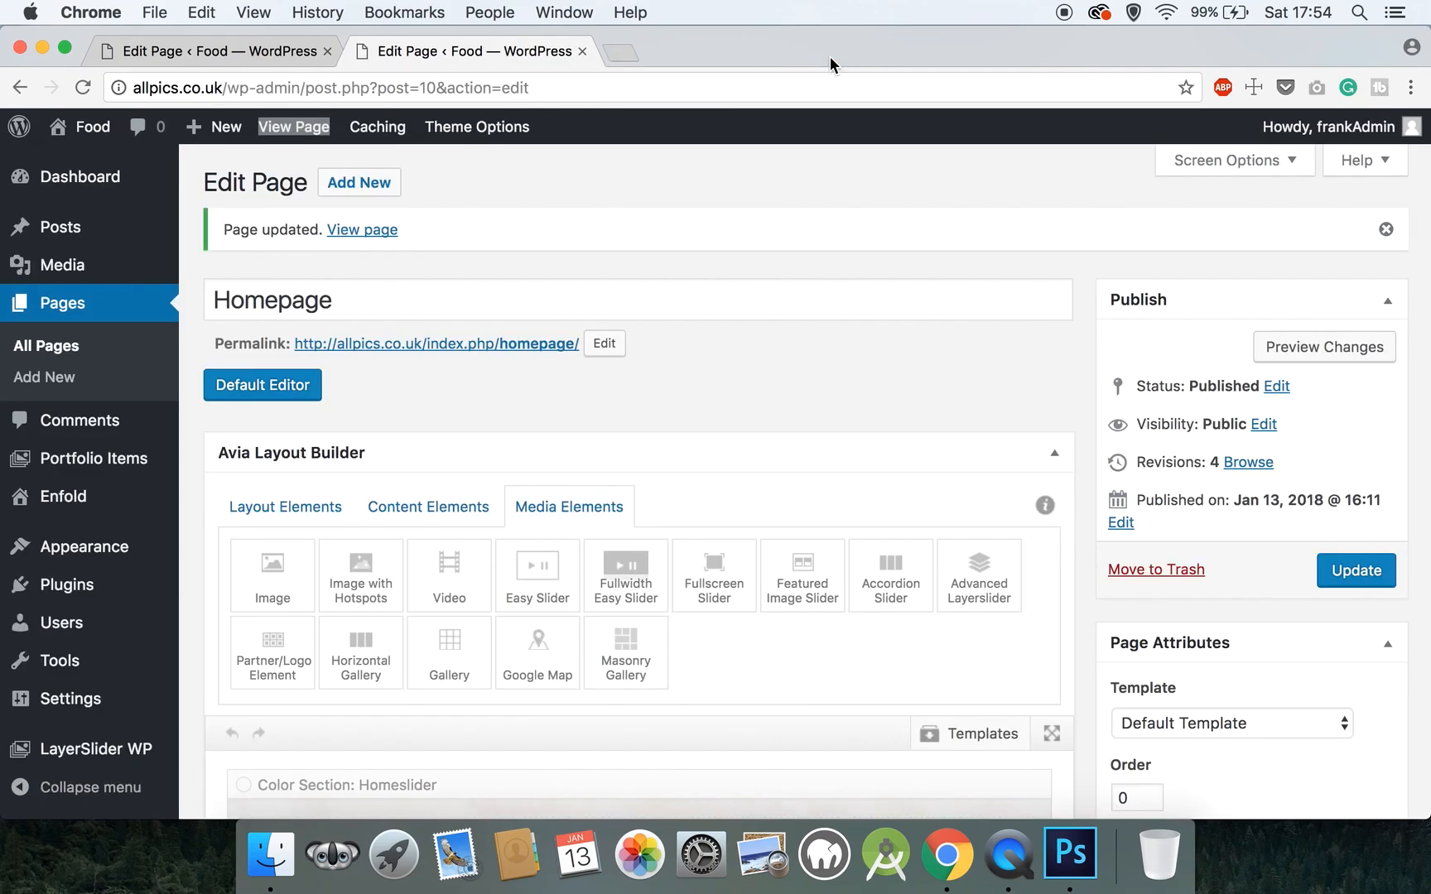
{"action": "scroll", "coordinate": [558, 513], "scroll_direction": "down", "scroll_amount": 8}
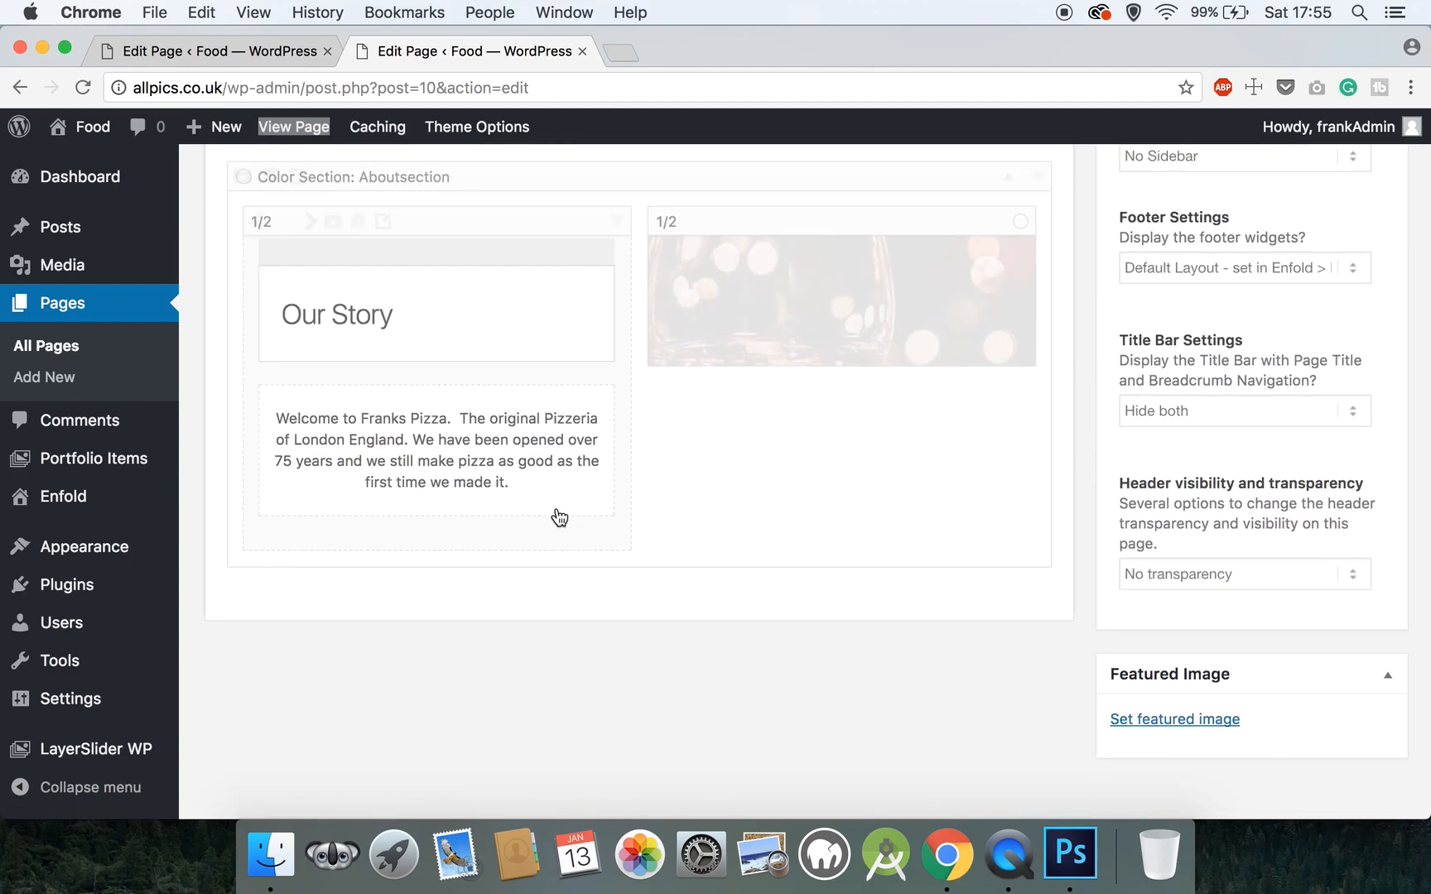
{"action": "scroll", "coordinate": [558, 511], "scroll_direction": "up", "scroll_amount": 7}
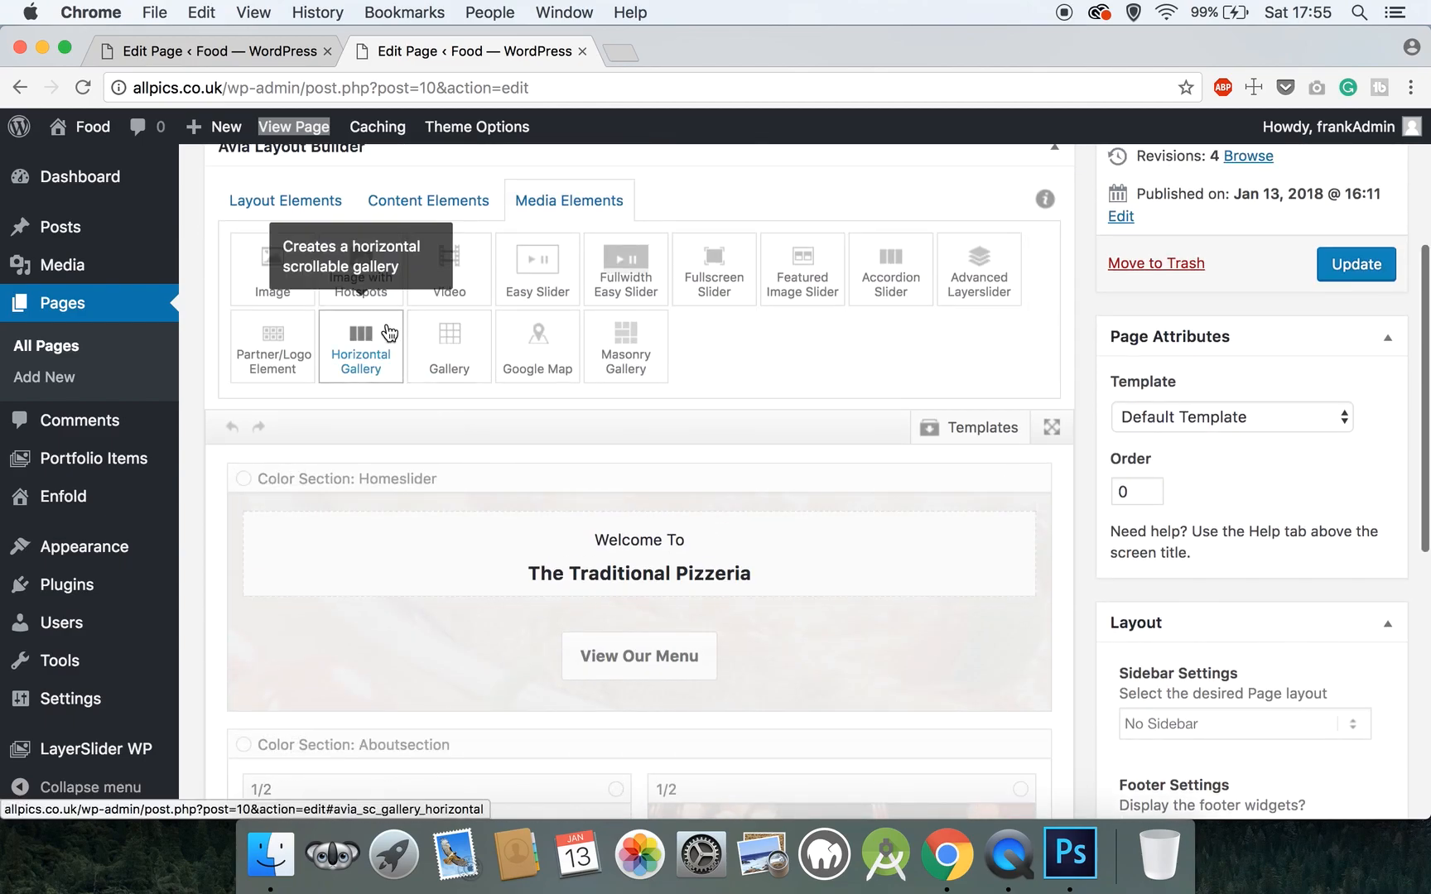
{"action": "left_click", "coordinate": [273, 203]}
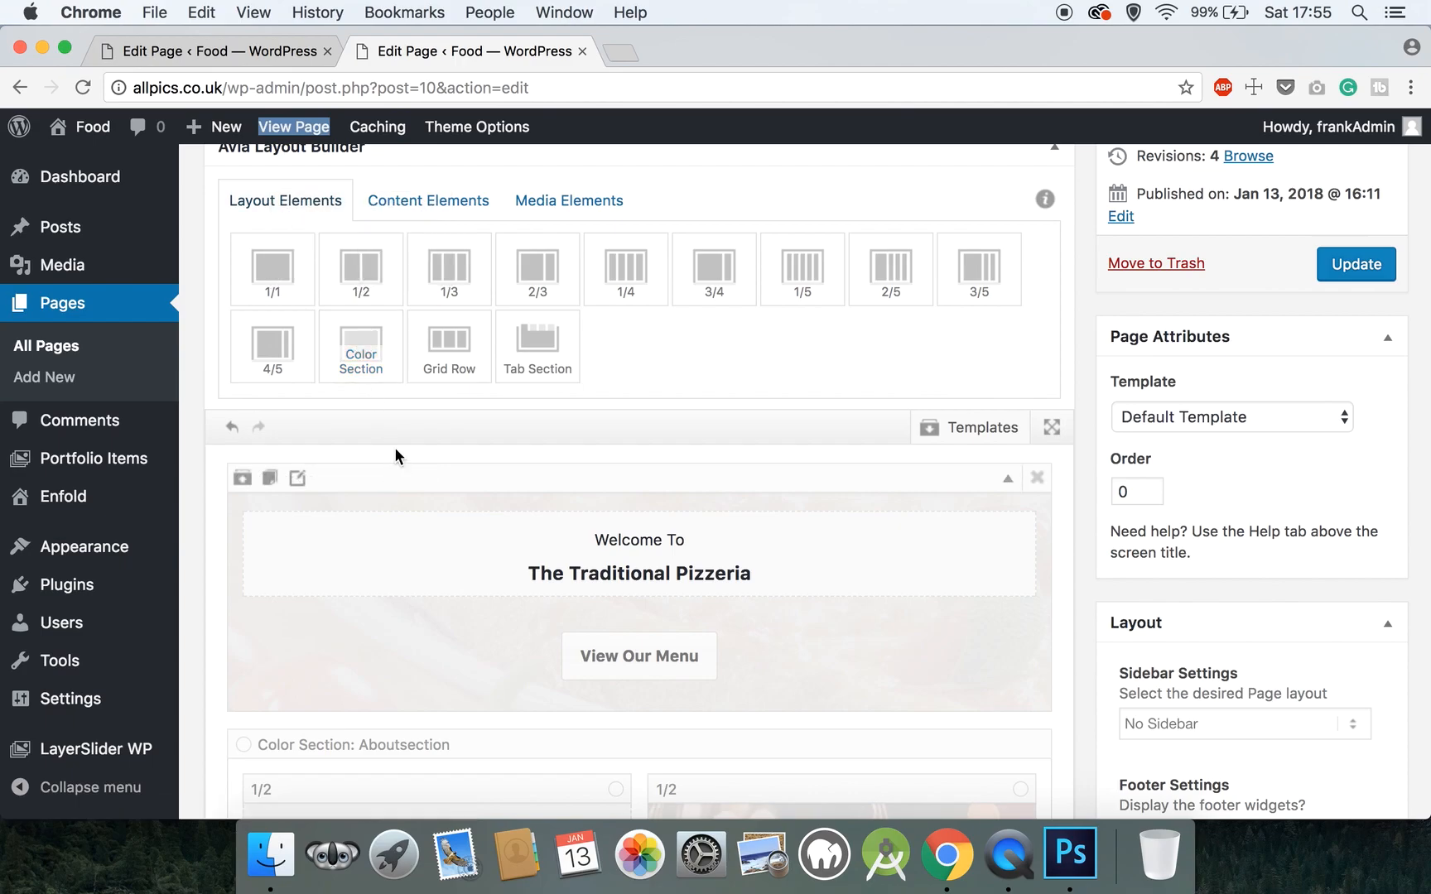
- Drag the Hello Special Heading and two 1/2 columns side by side into the new Color Section
{"action": "left_click", "coordinate": [444, 195]}
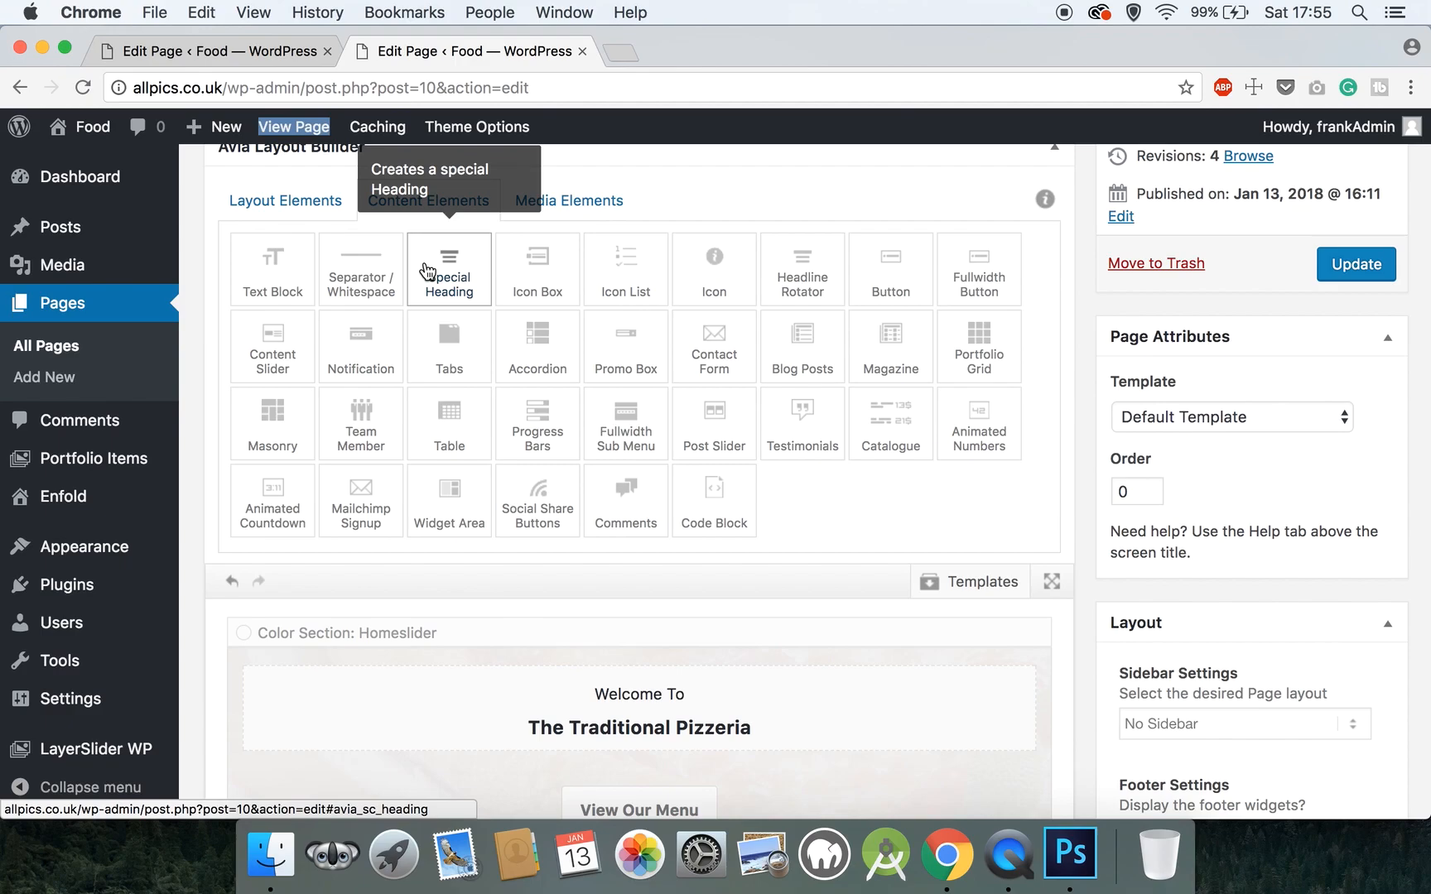
{"action": "left_click", "coordinate": [282, 201]}
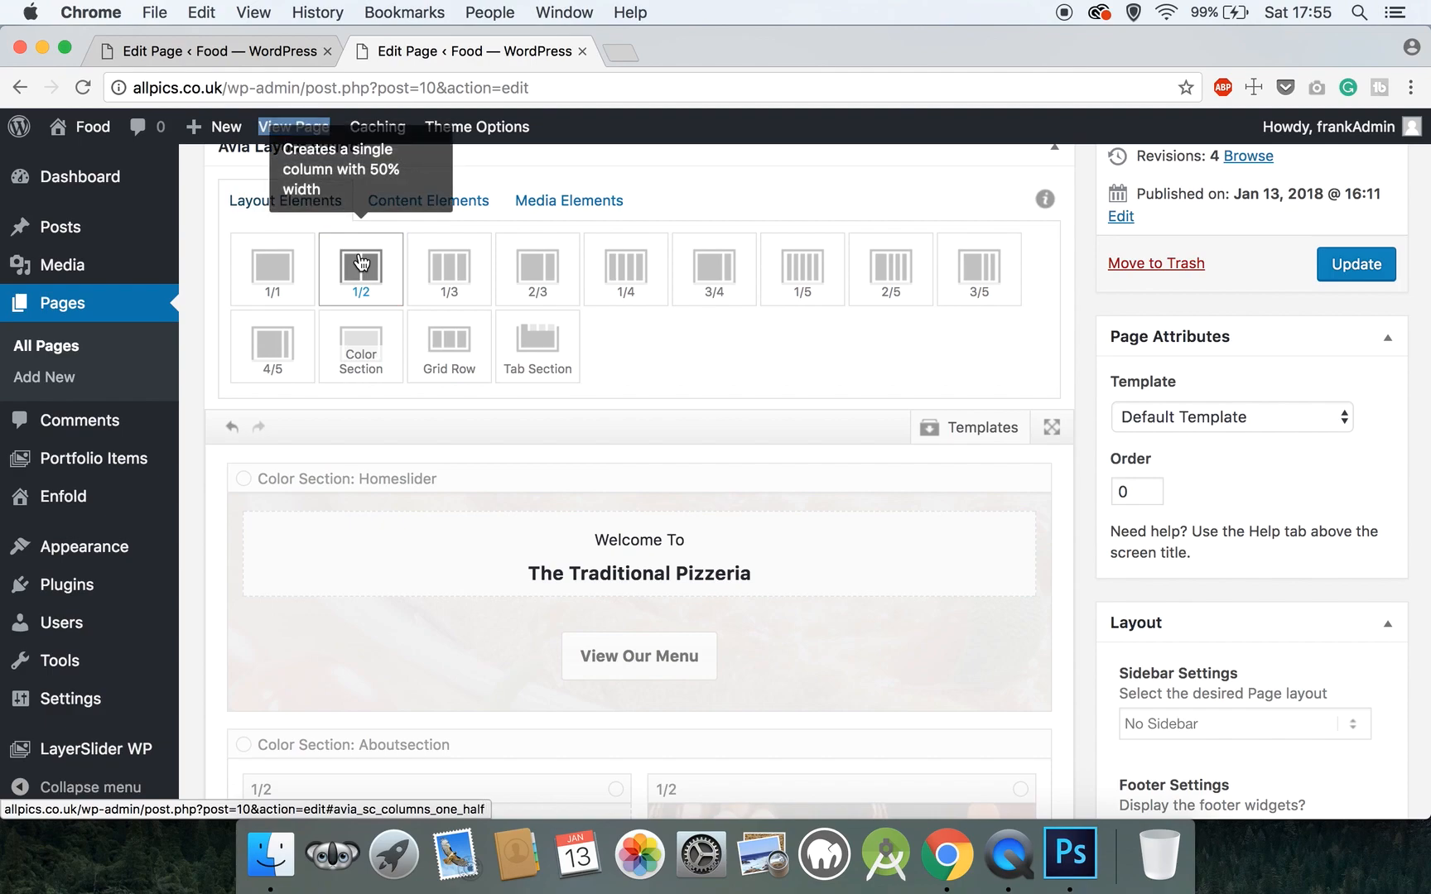
{"action": "scroll", "coordinate": [335, 511], "scroll_direction": "down", "scroll_amount": 10}
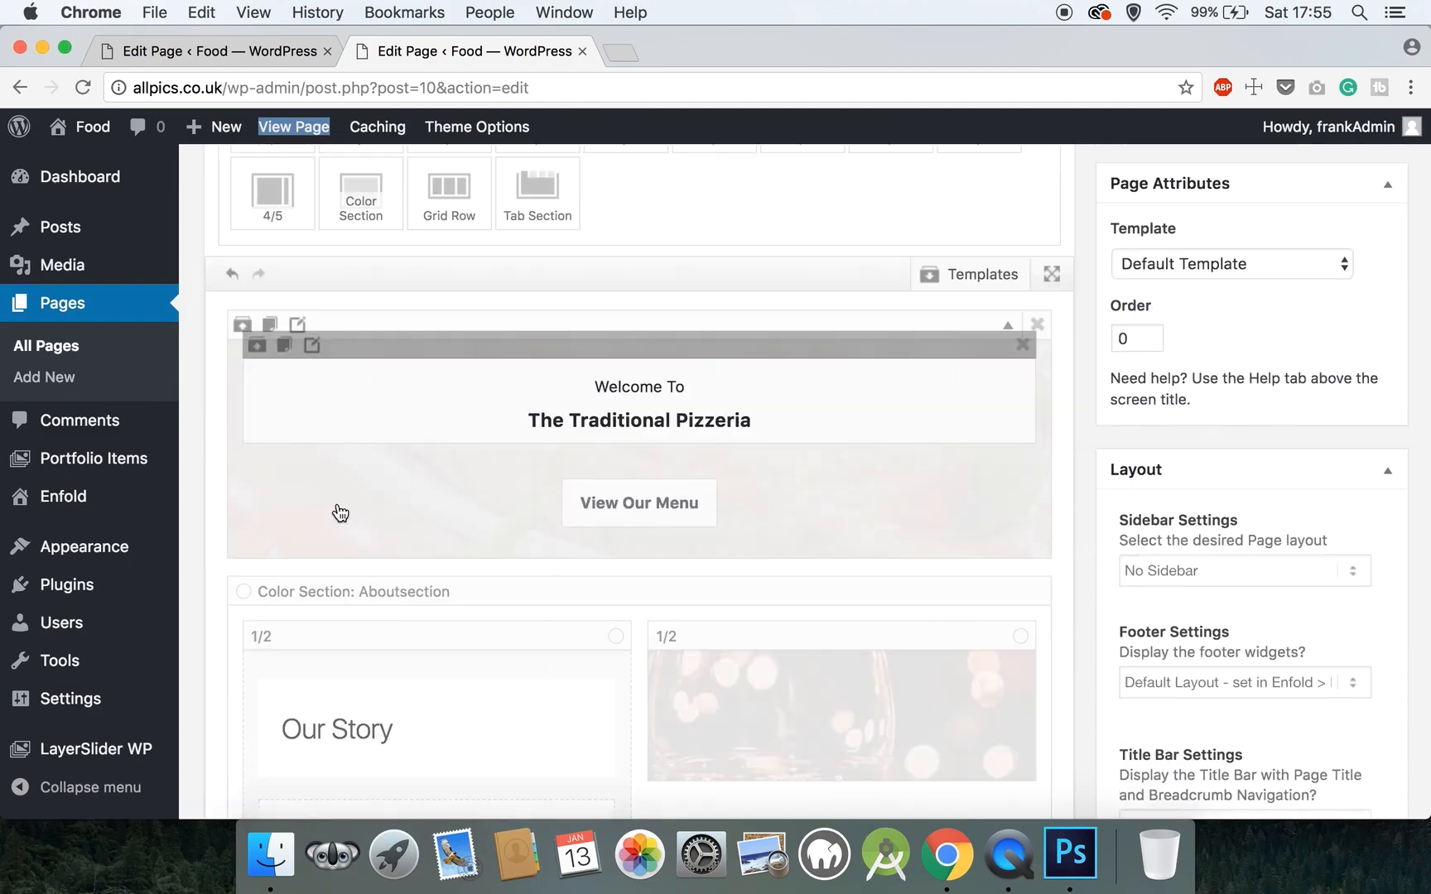
{"action": "scroll", "coordinate": [336, 511], "scroll_direction": "down", "scroll_amount": 3}
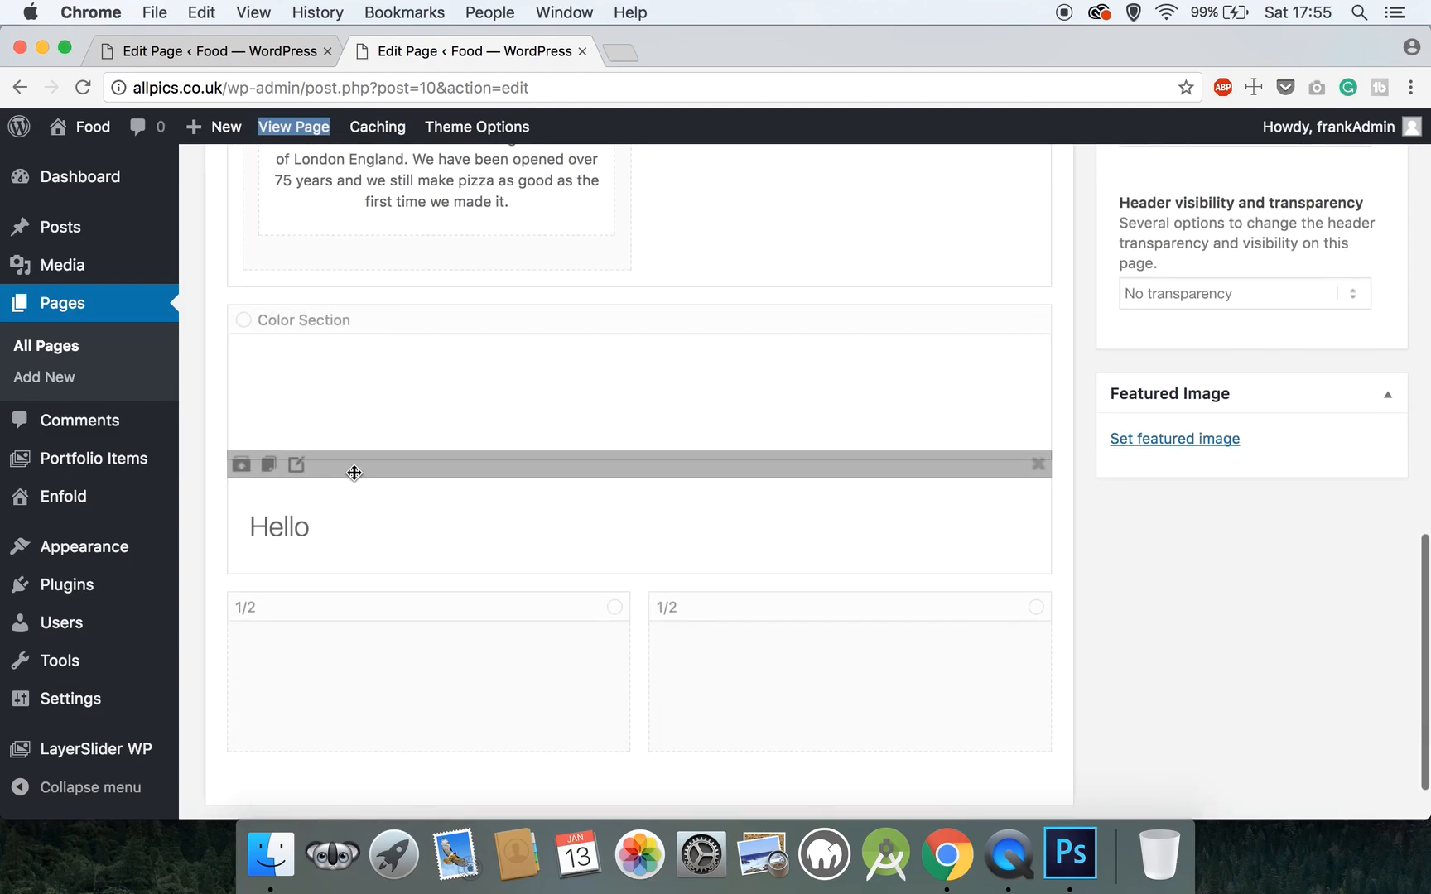
{"action": "left_click_drag", "start_coordinate": [358, 466], "coordinate": [356, 356]}
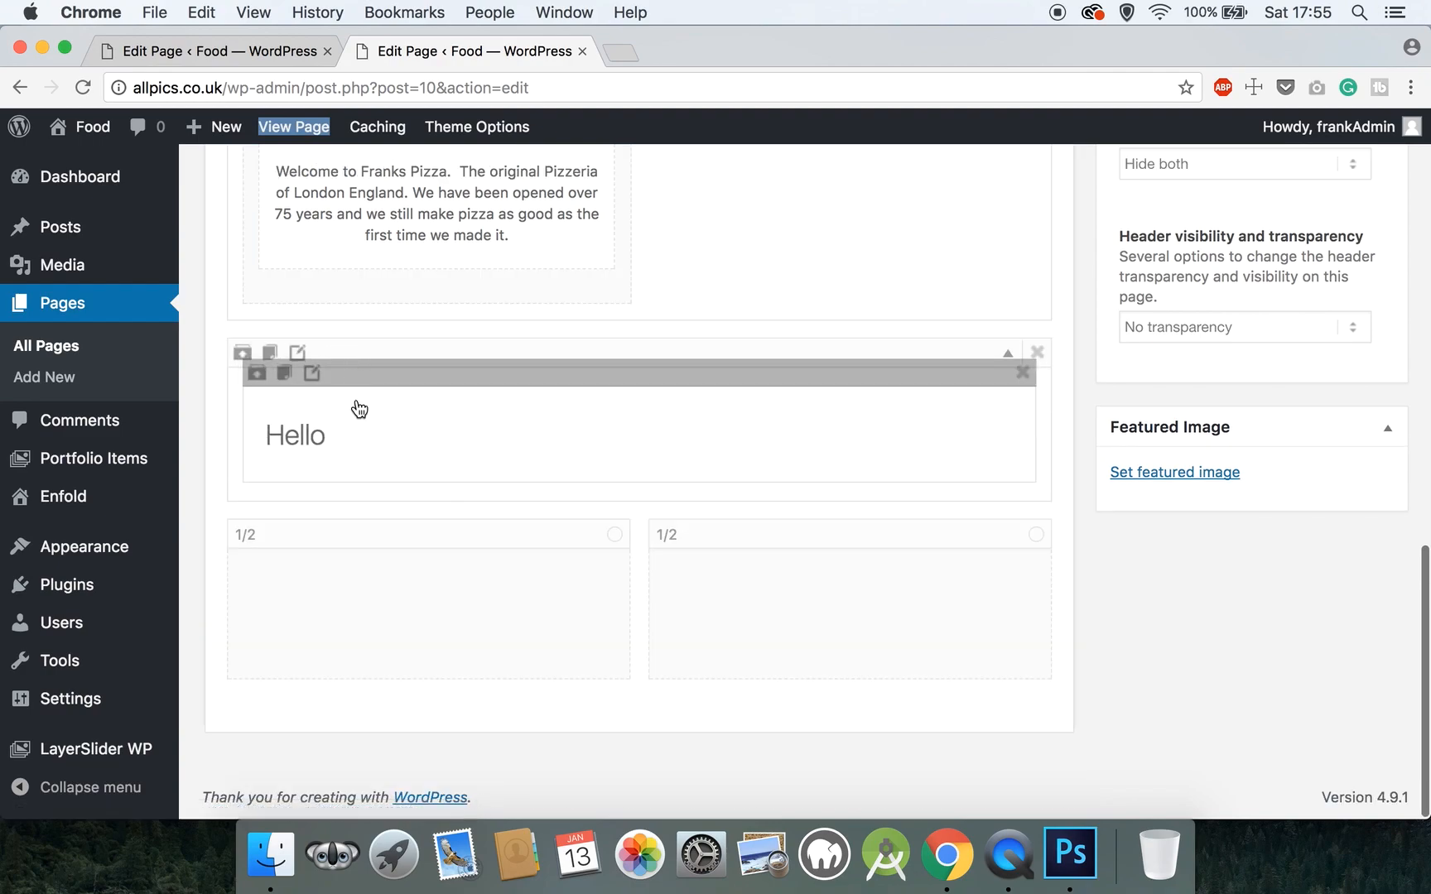
{"action": "left_click_drag", "start_coordinate": [433, 536], "coordinate": [427, 488]}
{"action": "left_click_drag", "start_coordinate": [396, 704], "coordinate": [708, 553]}
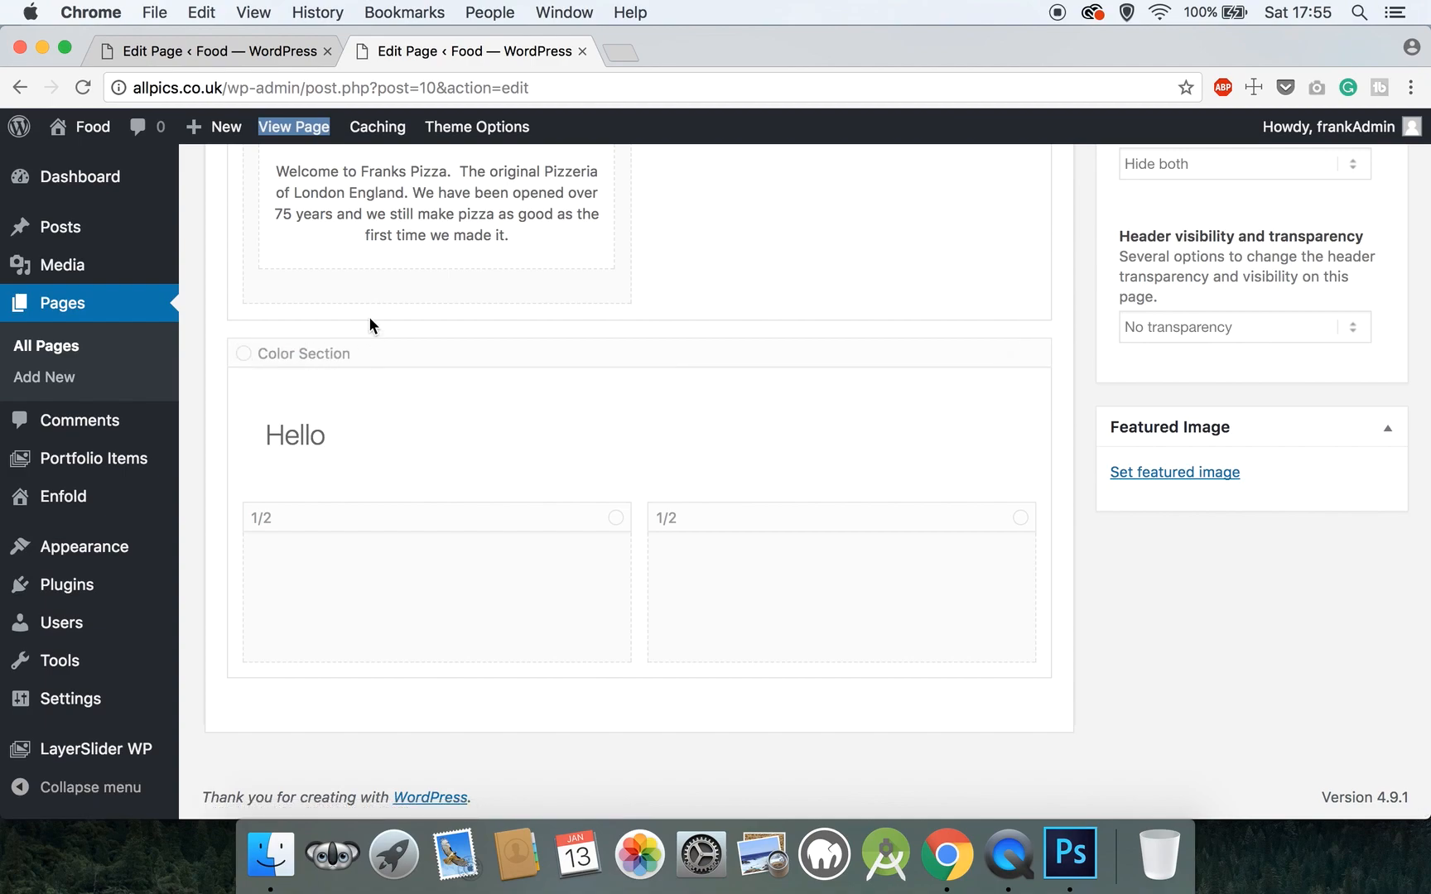
- Give the new color section Large Padding and no top border styling
{"action": "left_click", "coordinate": [297, 356]}
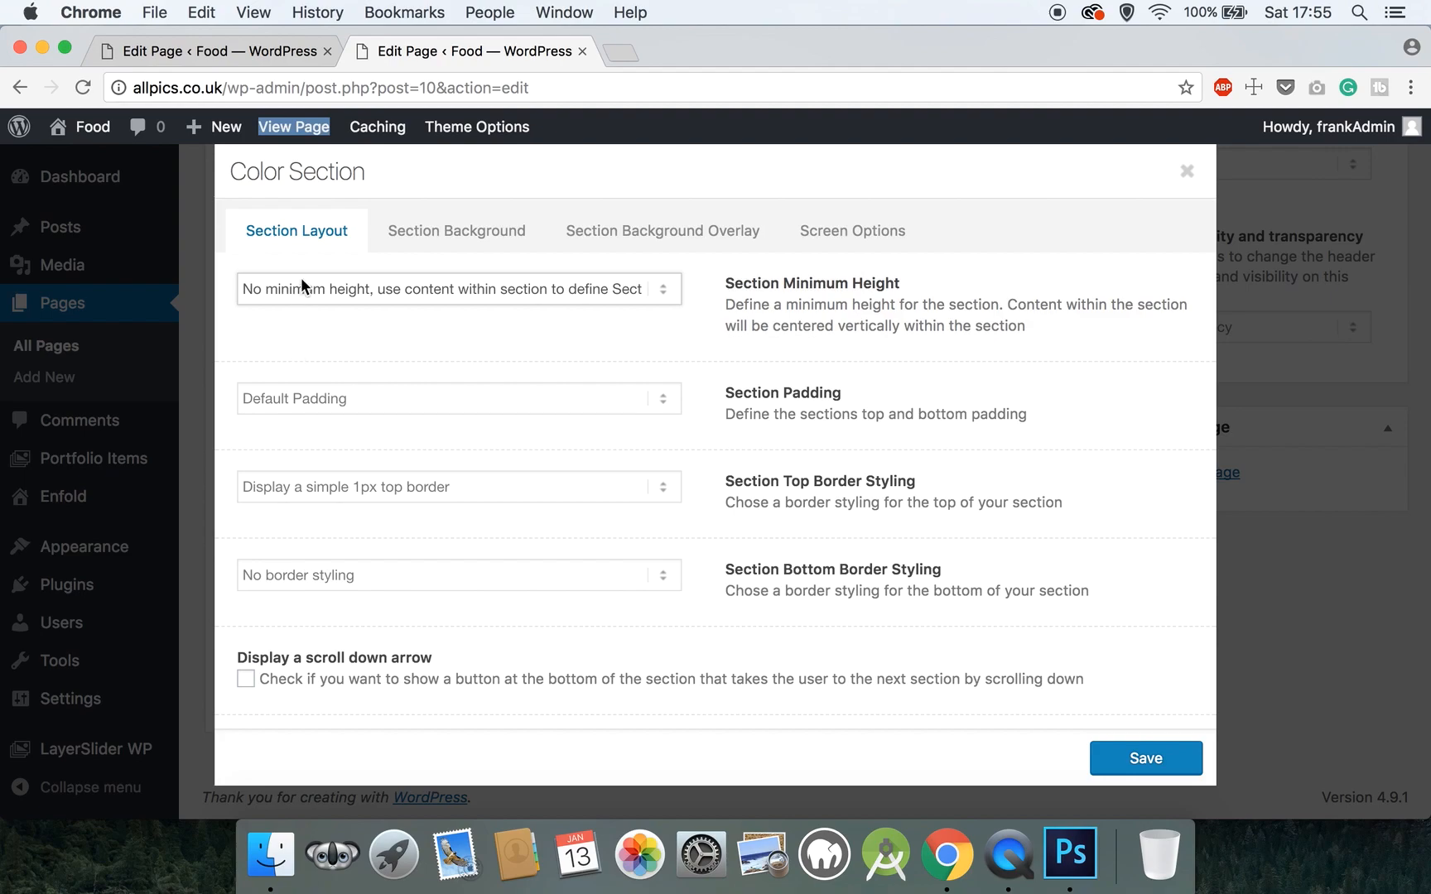
{"action": "left_click", "coordinate": [316, 400]}
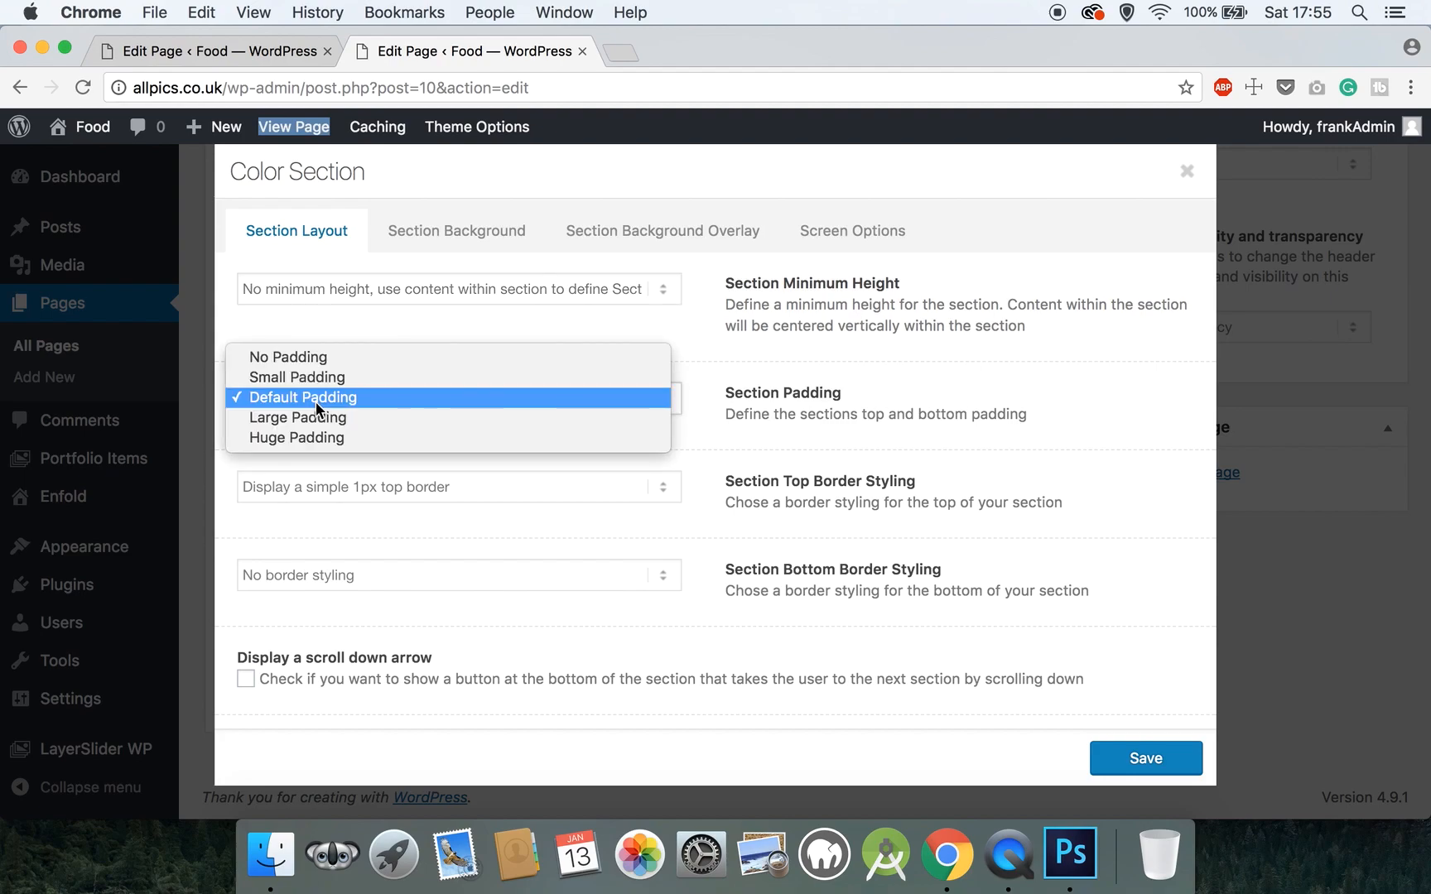
{"action": "left_click", "coordinate": [317, 418]}
{"action": "left_click", "coordinate": [328, 482]}
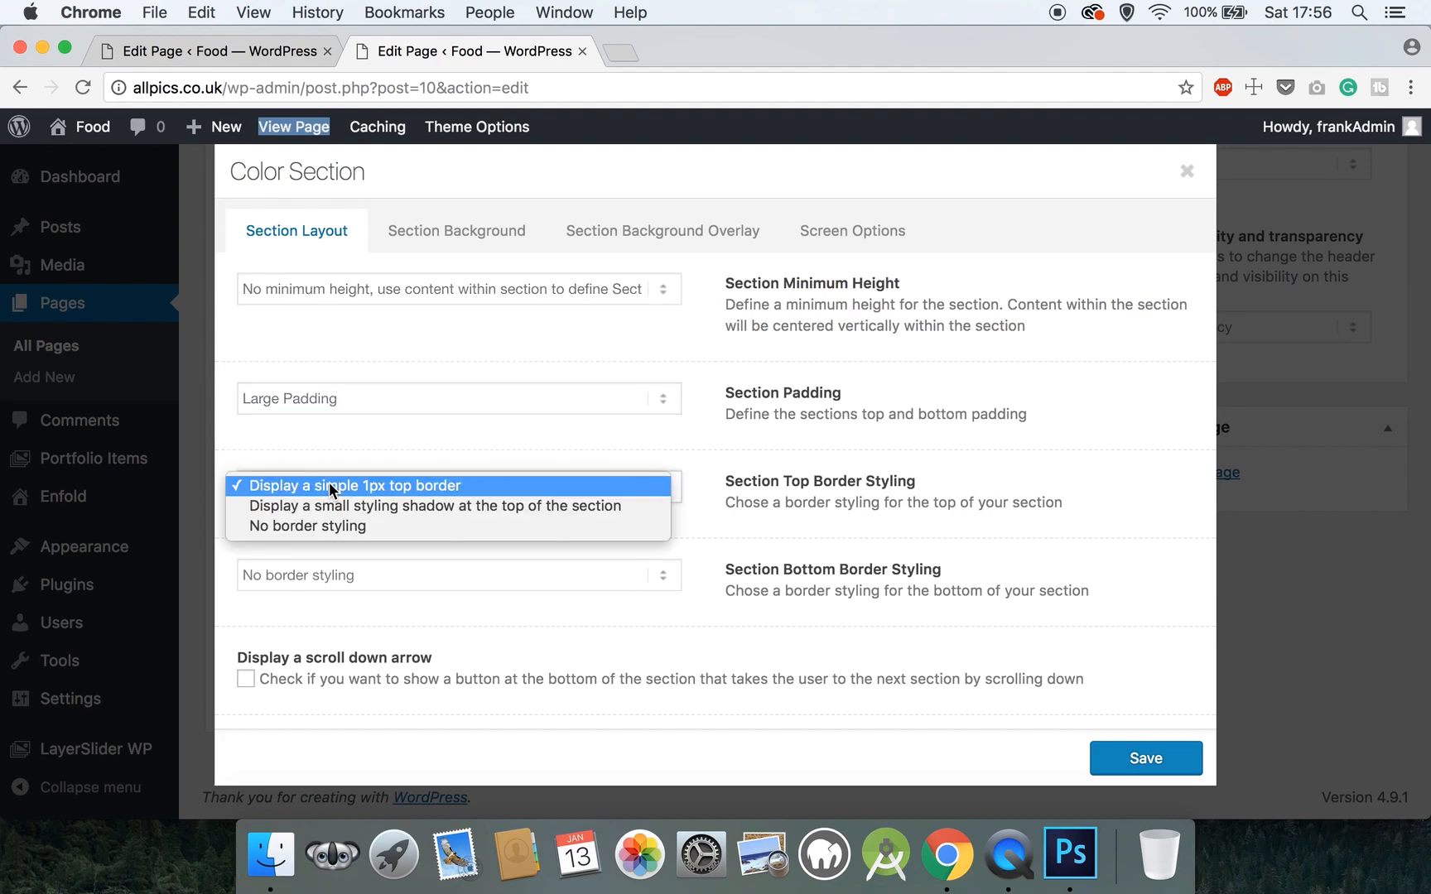
{"action": "left_click", "coordinate": [327, 523]}
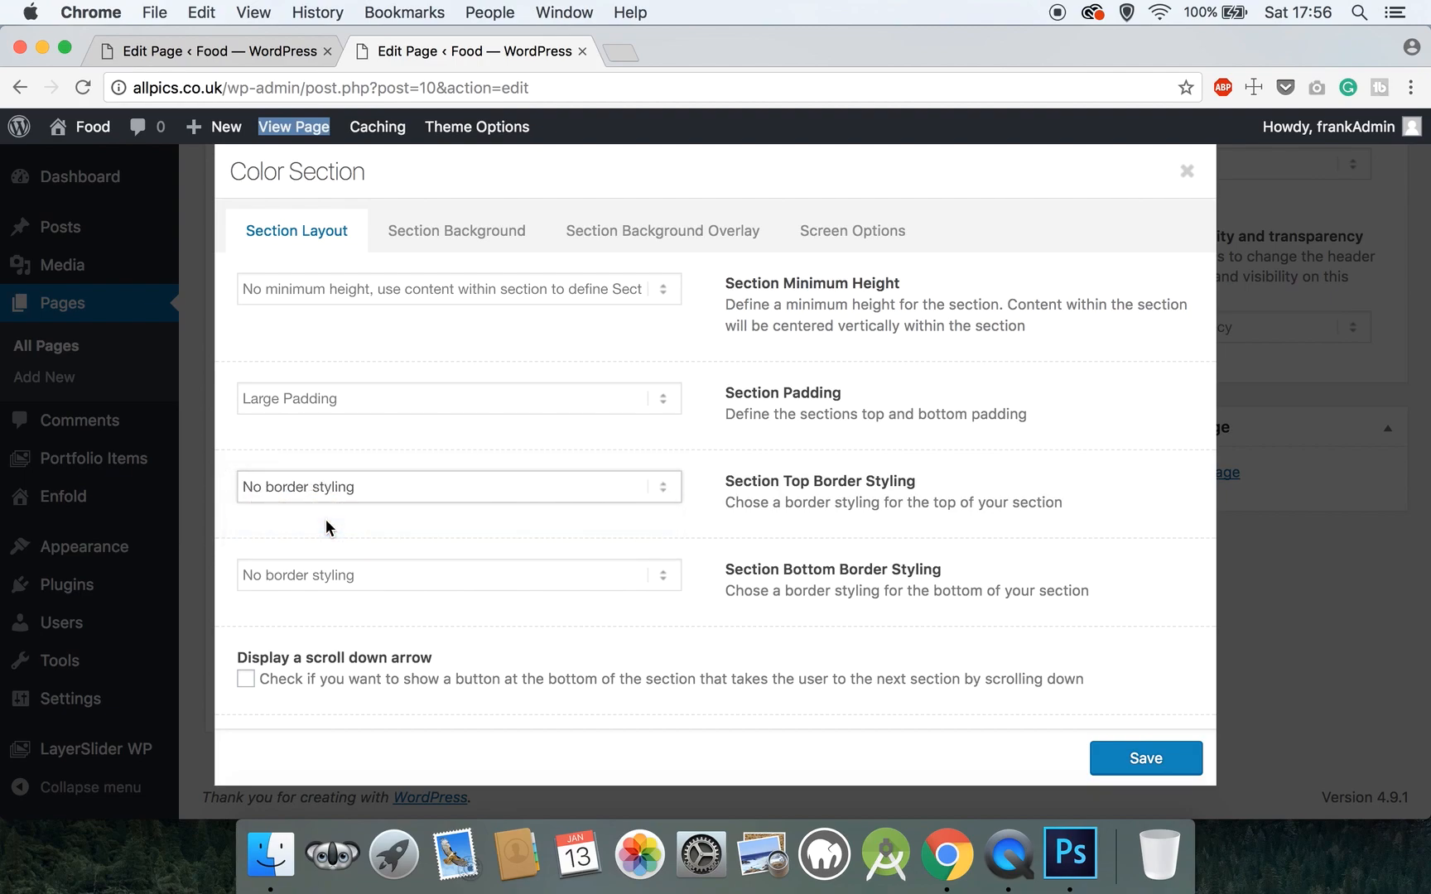
- Enter 'menusection' as the color section's Section ID
{"action": "scroll", "coordinate": [328, 622], "scroll_direction": "down", "scroll_amount": 5}
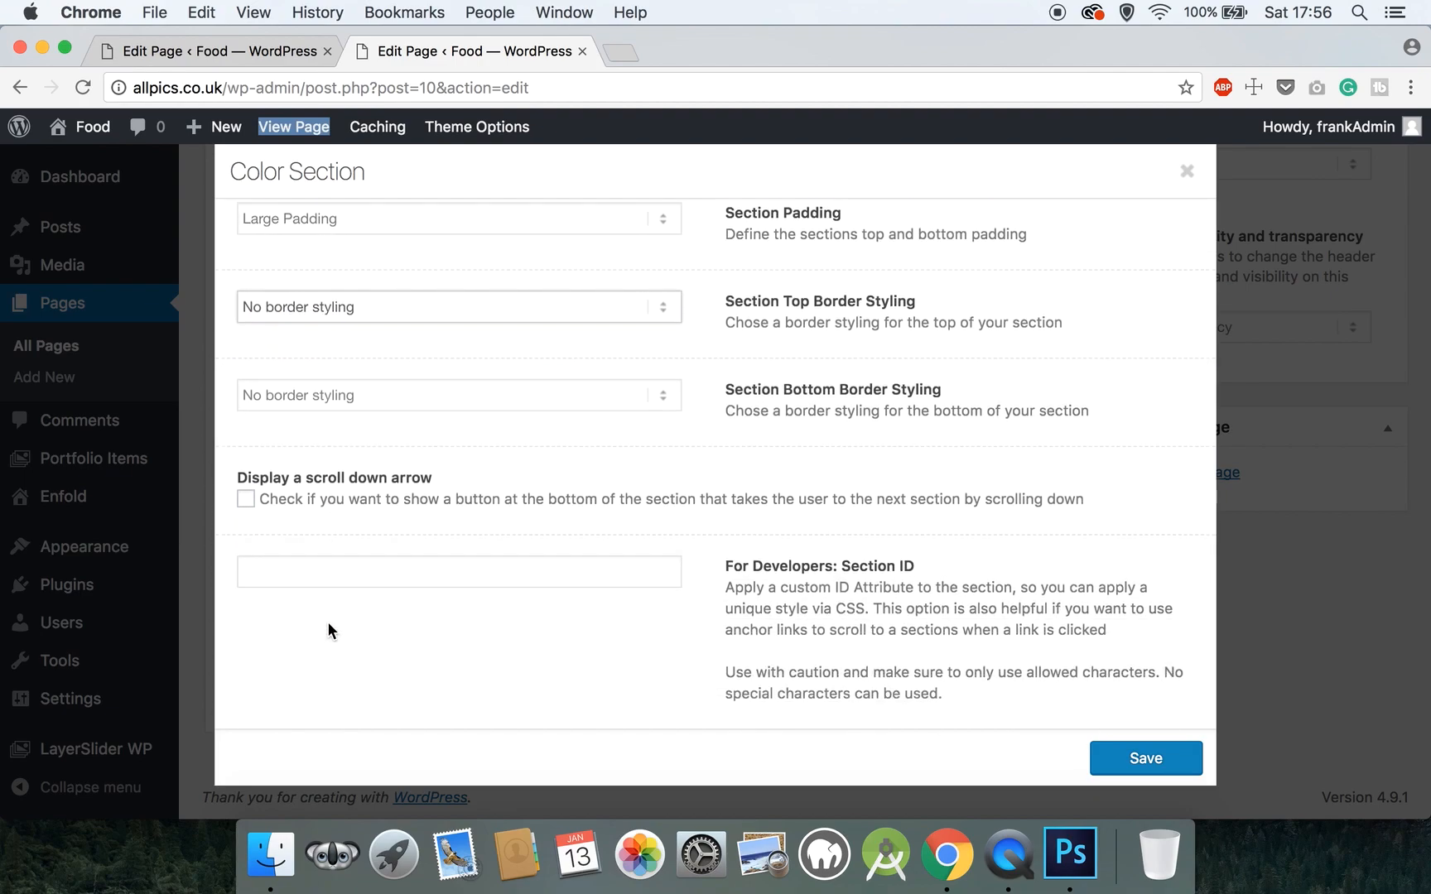
{"action": "left_click", "coordinate": [331, 571]}
{"action": "type", "text": "menuse"}
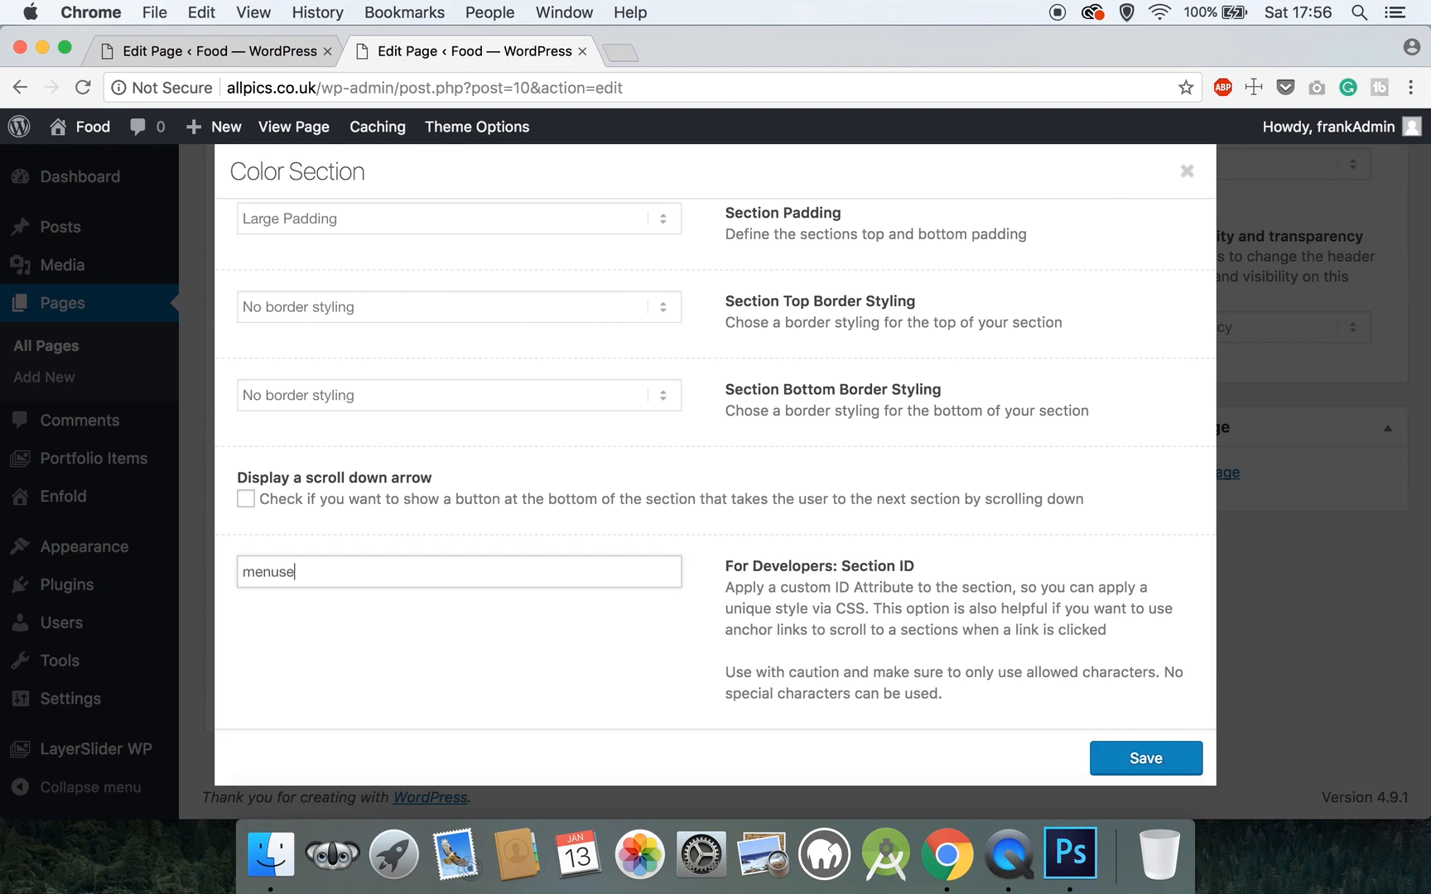
{"action": "type", "text": "ction"}
{"action": "scroll", "coordinate": [474, 346], "scroll_direction": "up", "scroll_amount": 5}
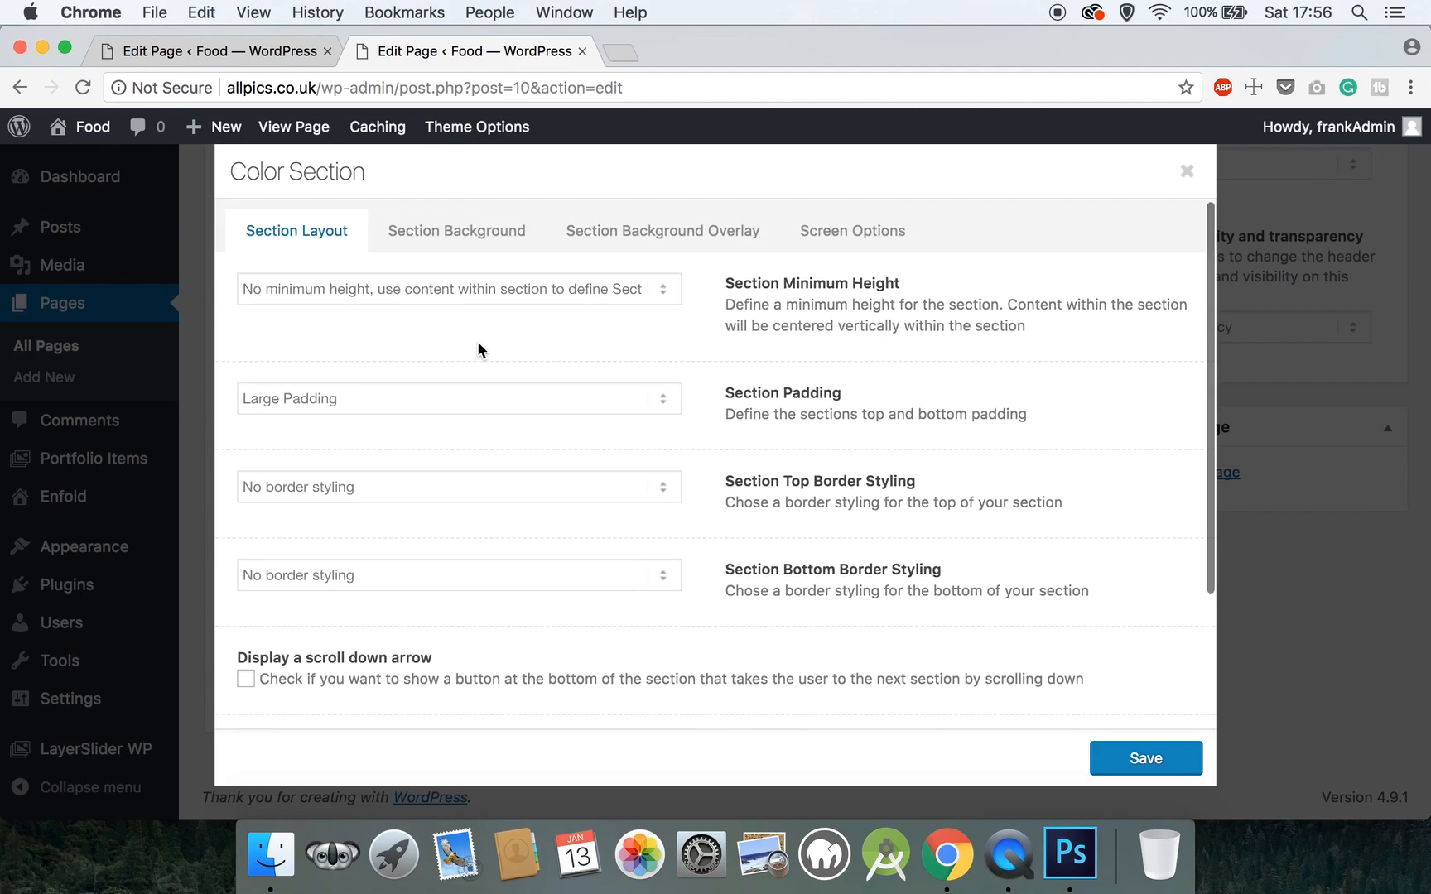
{"action": "left_click", "coordinate": [477, 241]}
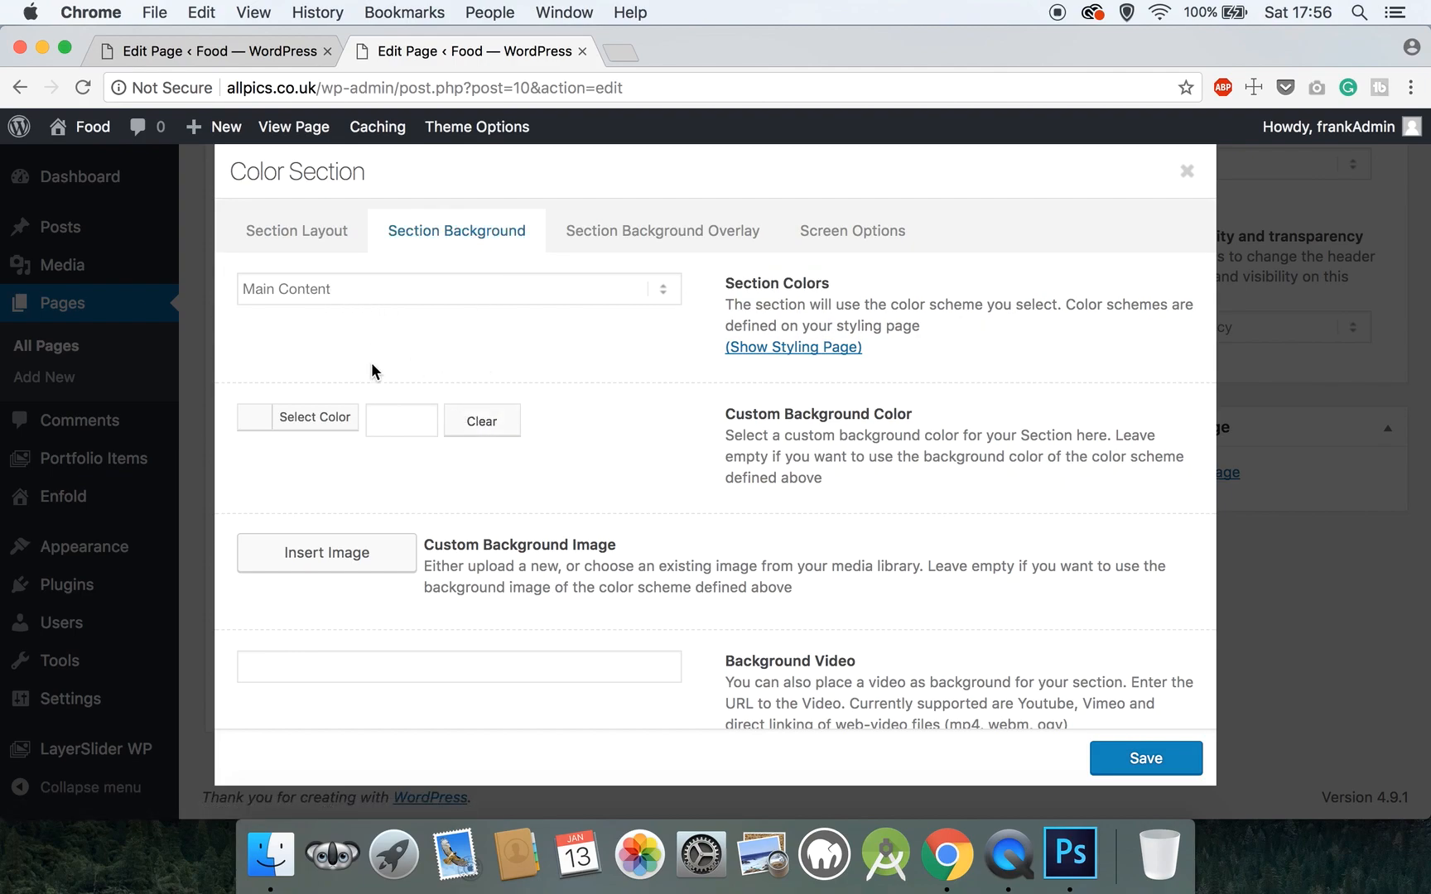
- Upload menubg.jpg and insert it at Full Size 1920 × 863 as the section background
{"action": "scroll", "coordinate": [371, 370], "scroll_direction": "down", "scroll_amount": 3}
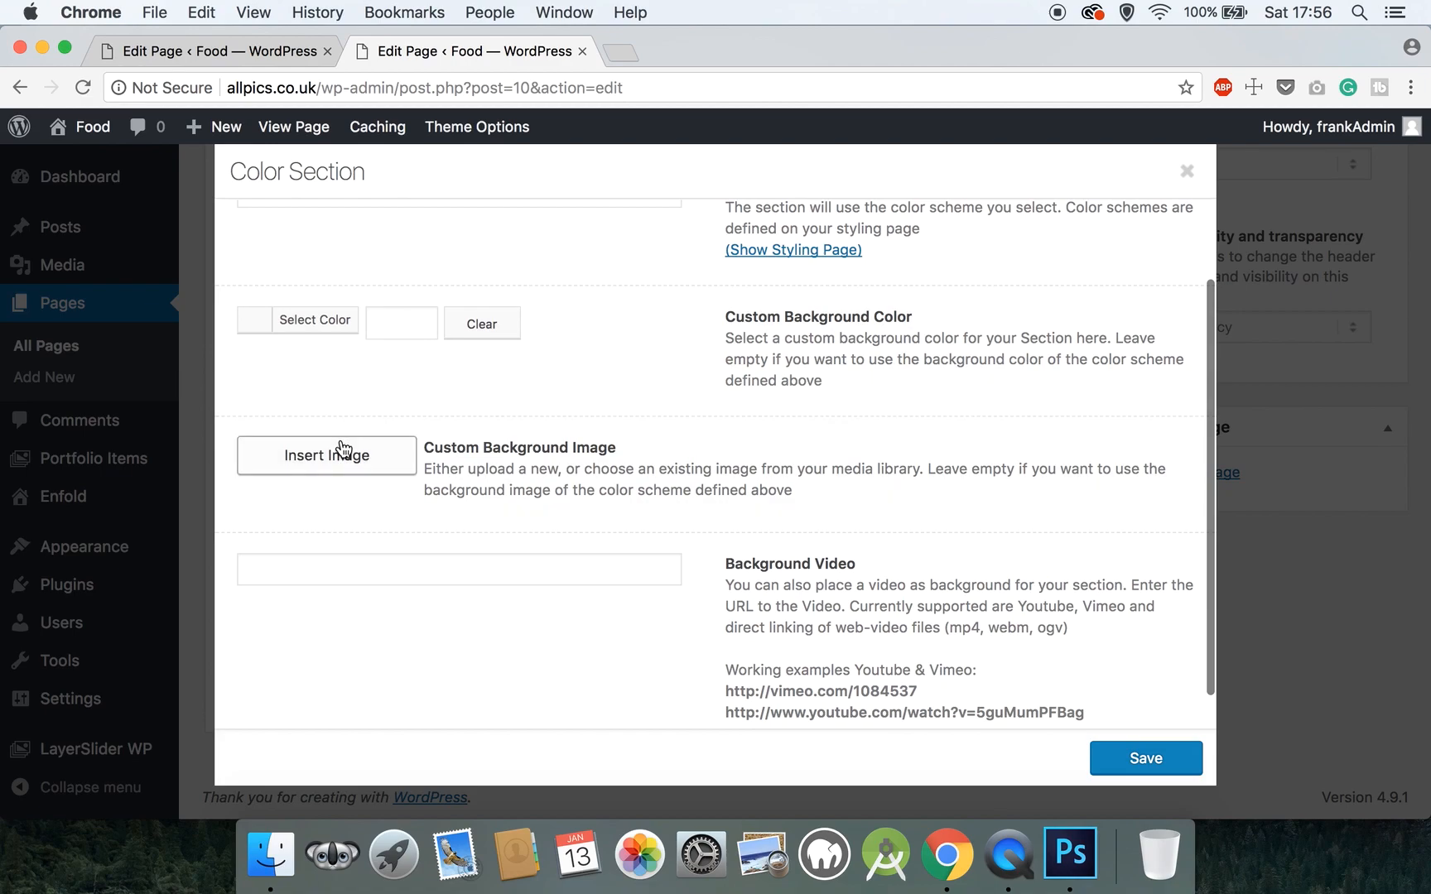
{"action": "left_click", "coordinate": [343, 447]}
{"action": "left_click", "coordinate": [132, 235]}
{"action": "left_click", "coordinate": [696, 518]}
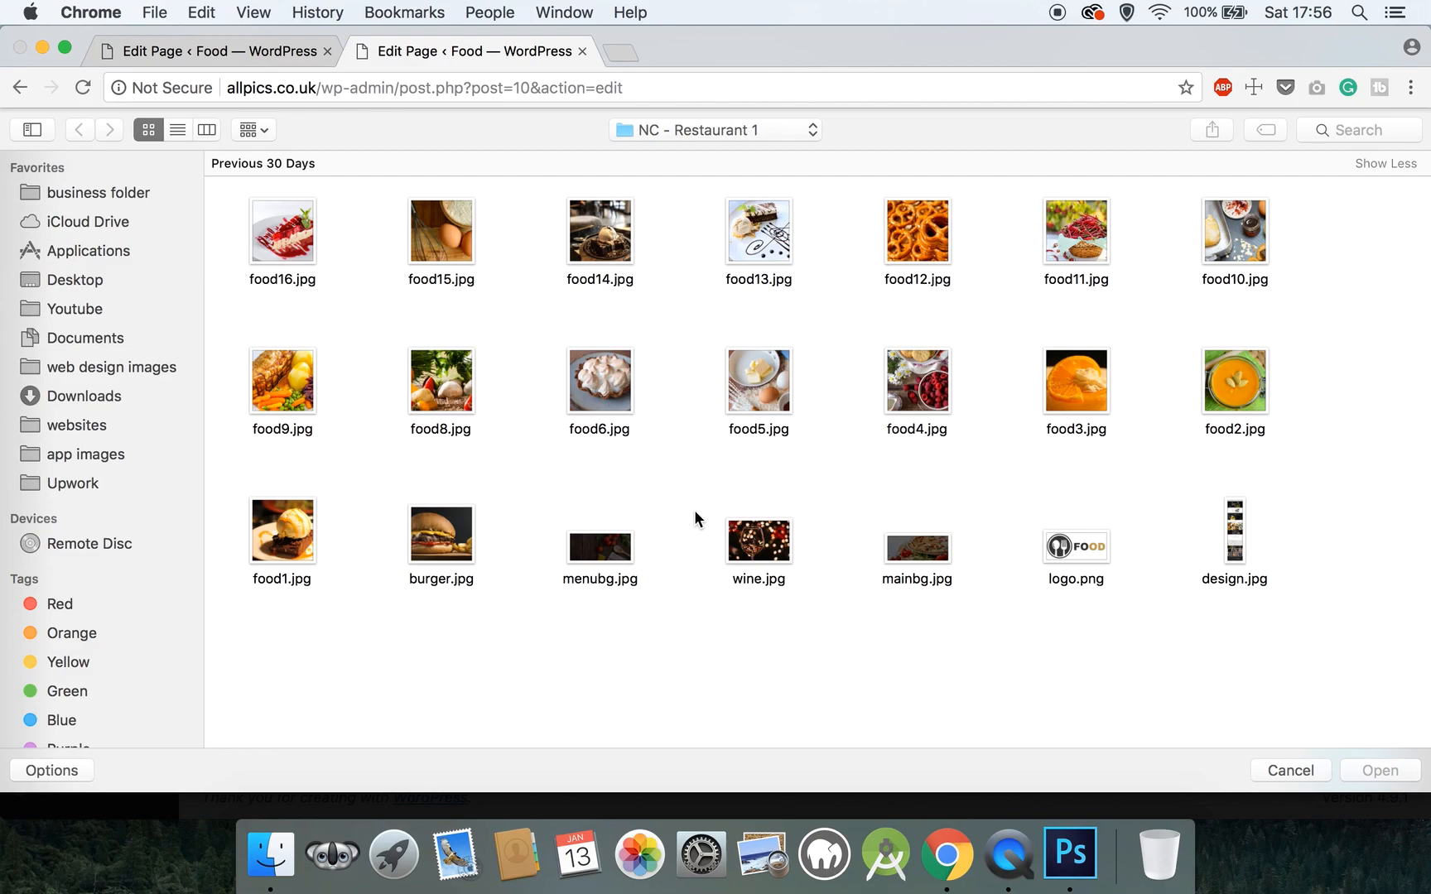
{"action": "left_click", "coordinate": [600, 547]}
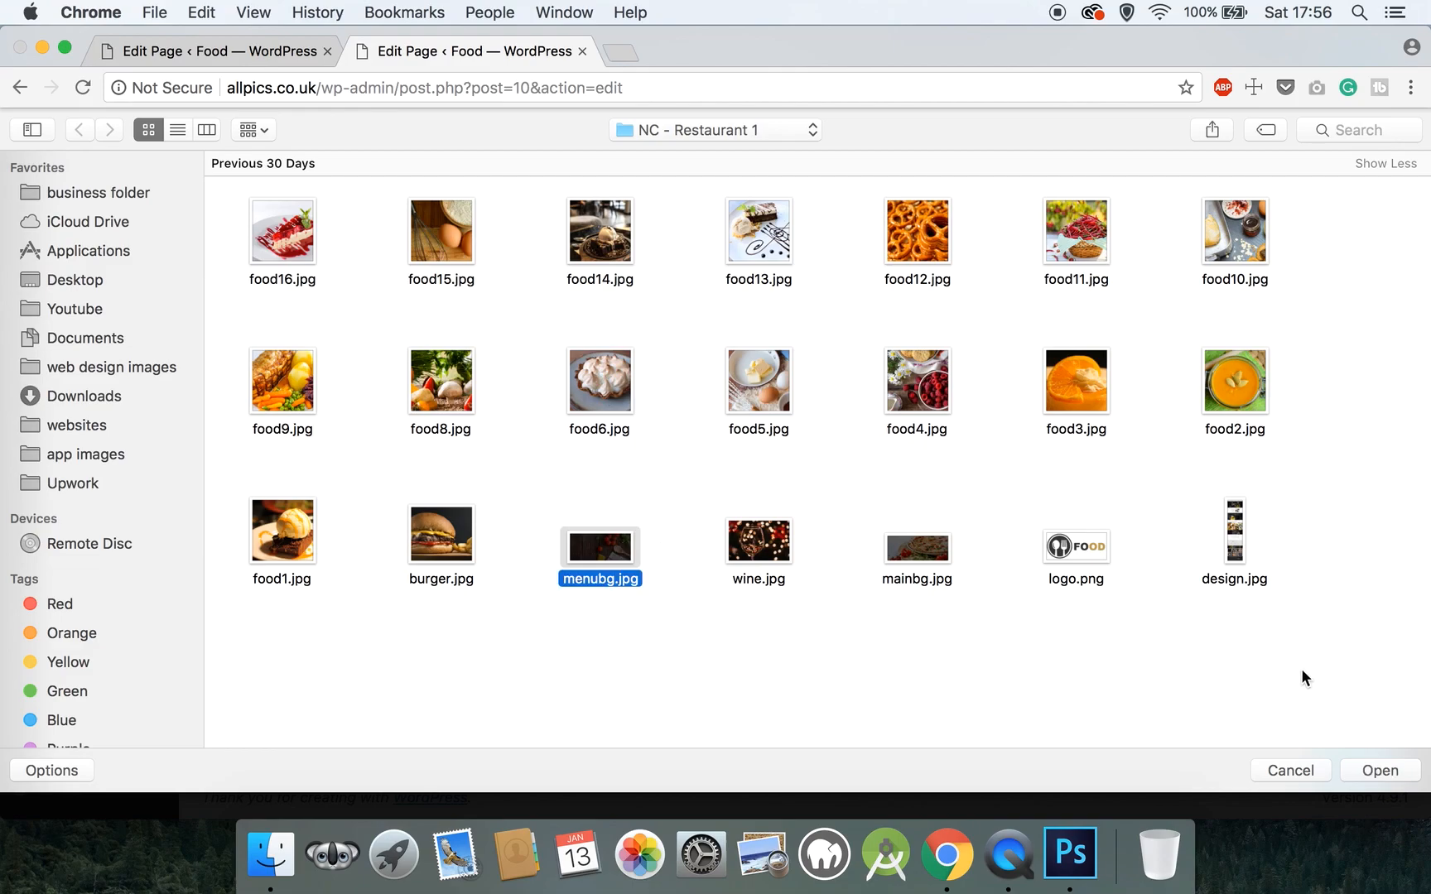
{"action": "left_click", "coordinate": [1407, 768]}
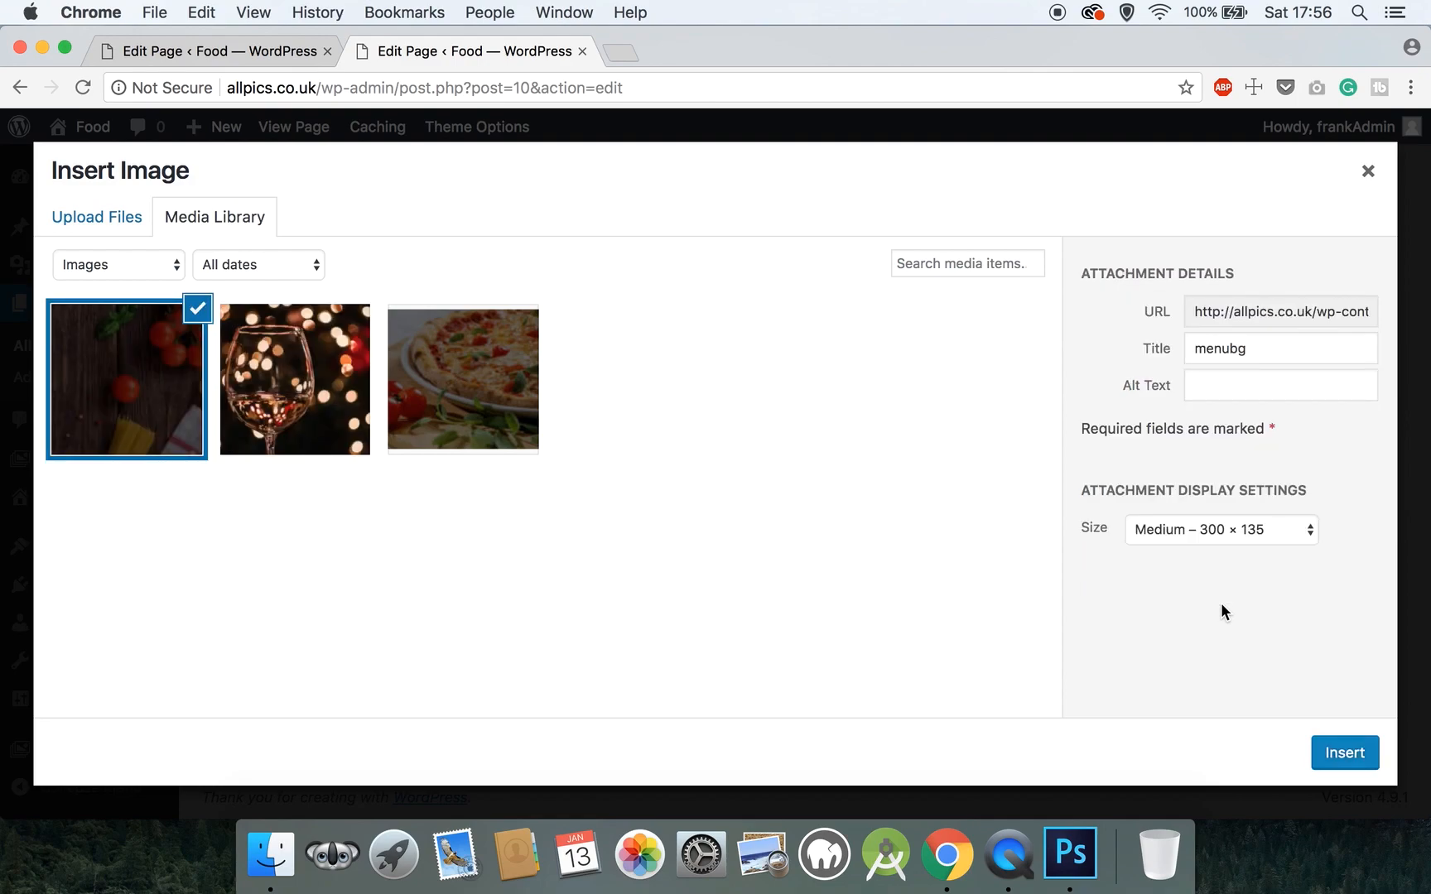
{"action": "left_click", "coordinate": [1224, 539]}
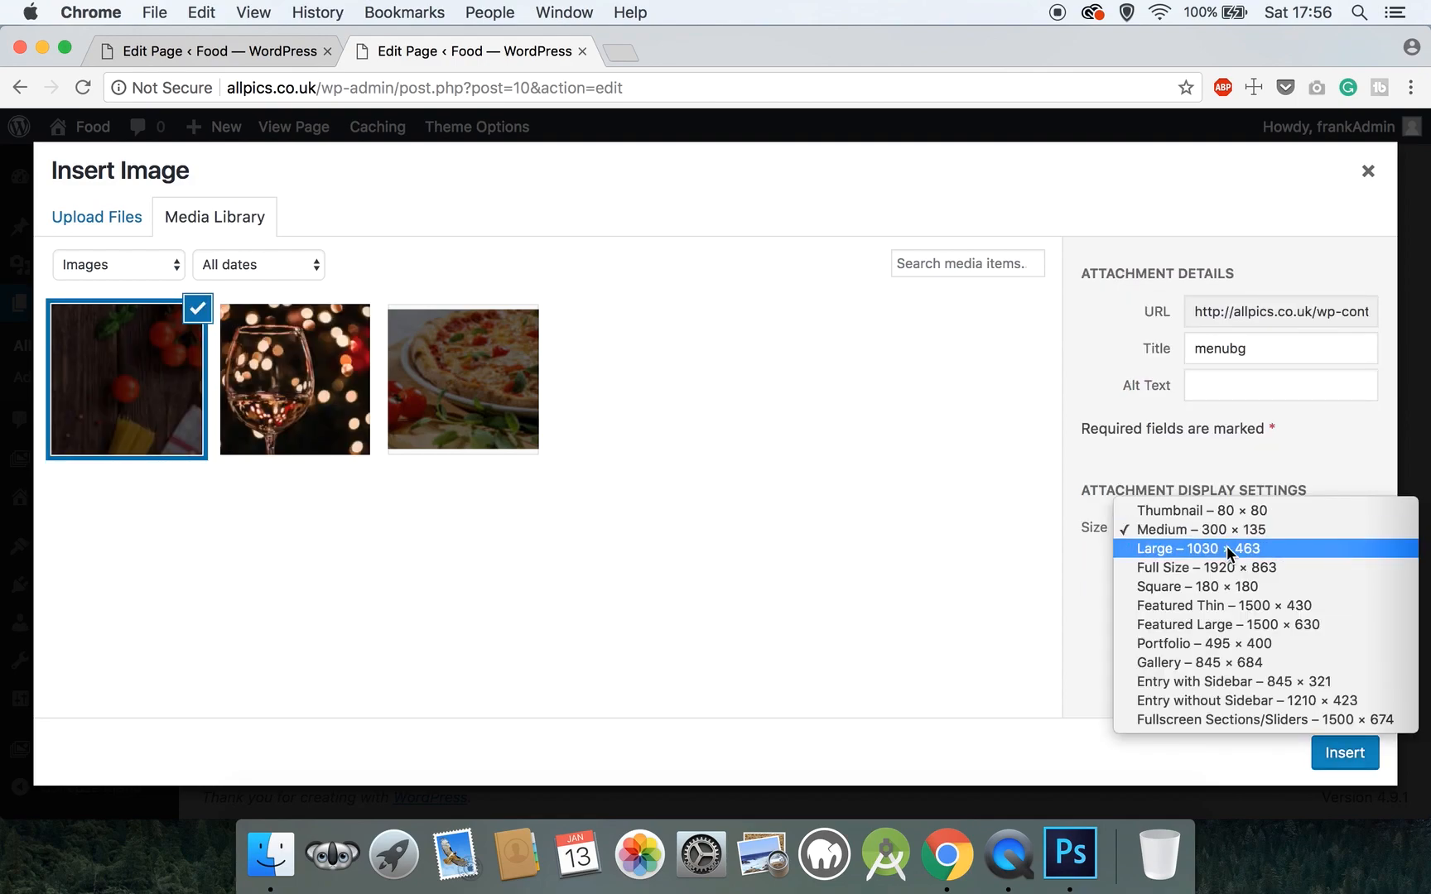
{"action": "left_click", "coordinate": [1226, 570]}
{"action": "left_click", "coordinate": [1329, 749]}
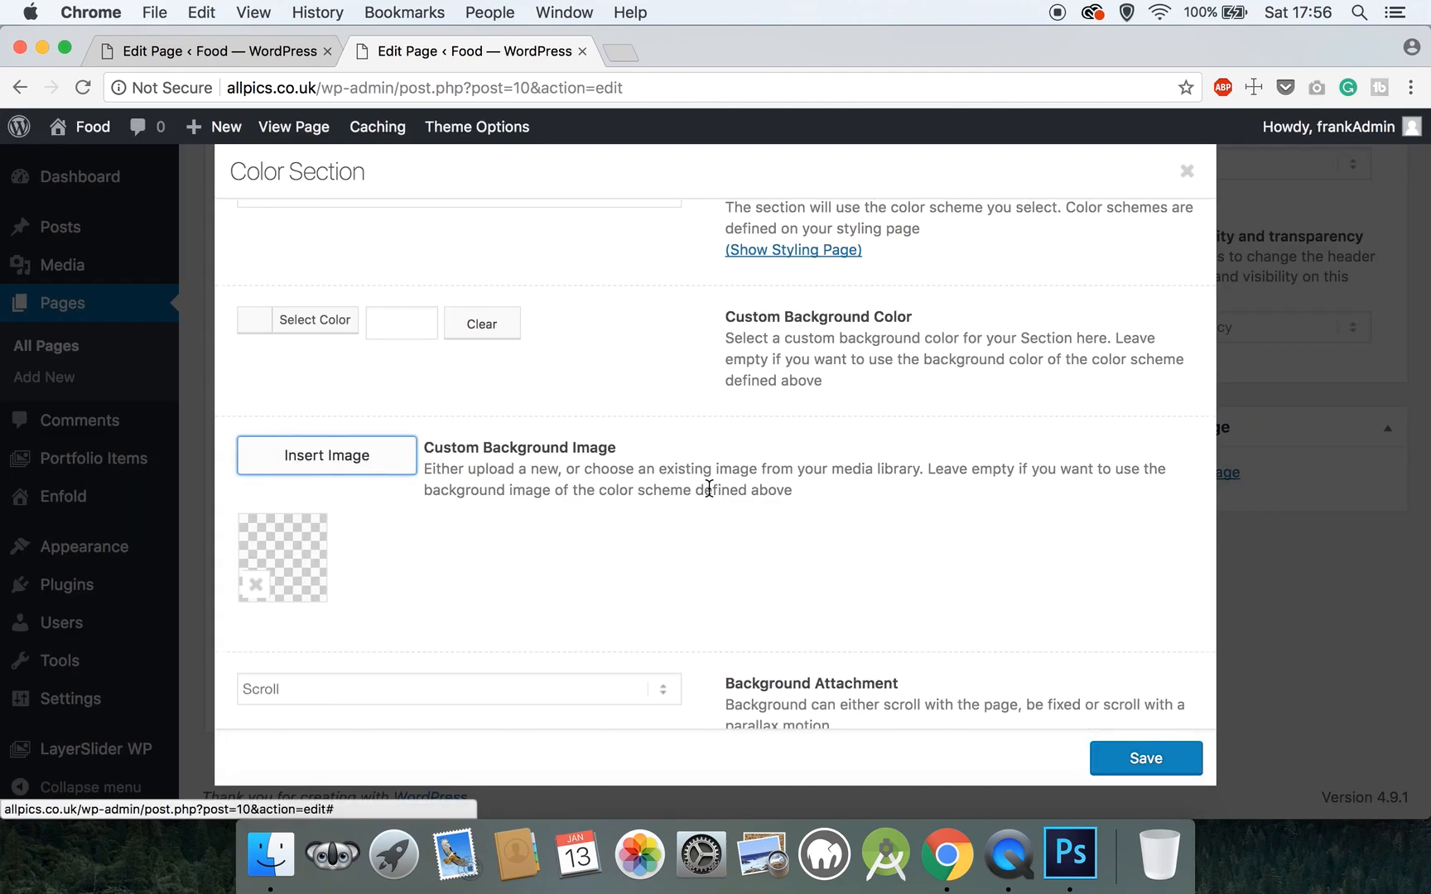
- Set the background attachment to Parallax and the image position to Center Center
{"action": "scroll", "coordinate": [709, 488], "scroll_direction": "down", "scroll_amount": 3}
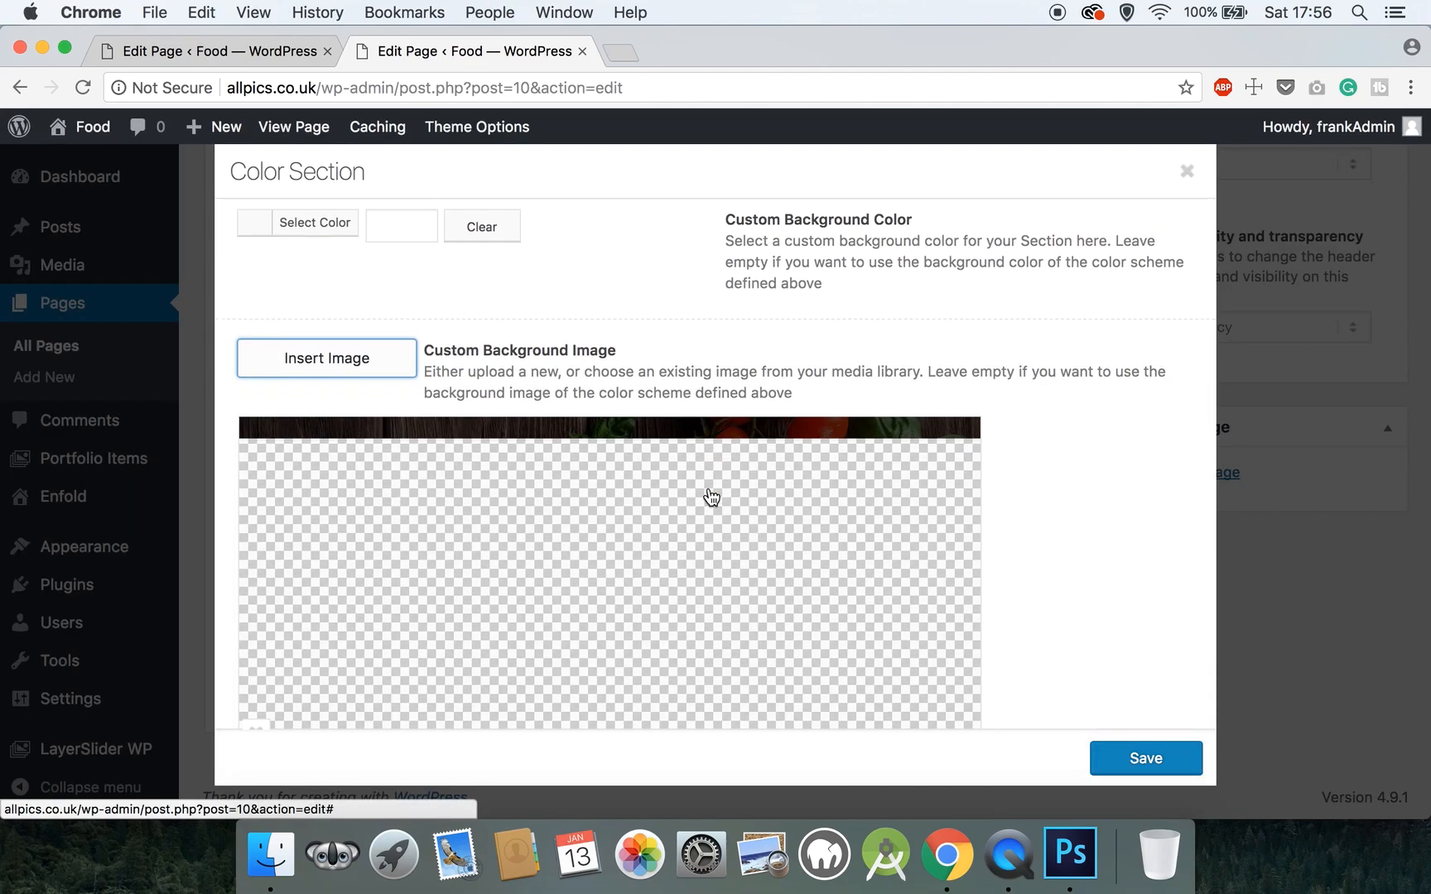
{"action": "scroll", "coordinate": [711, 497], "scroll_direction": "down", "scroll_amount": 6}
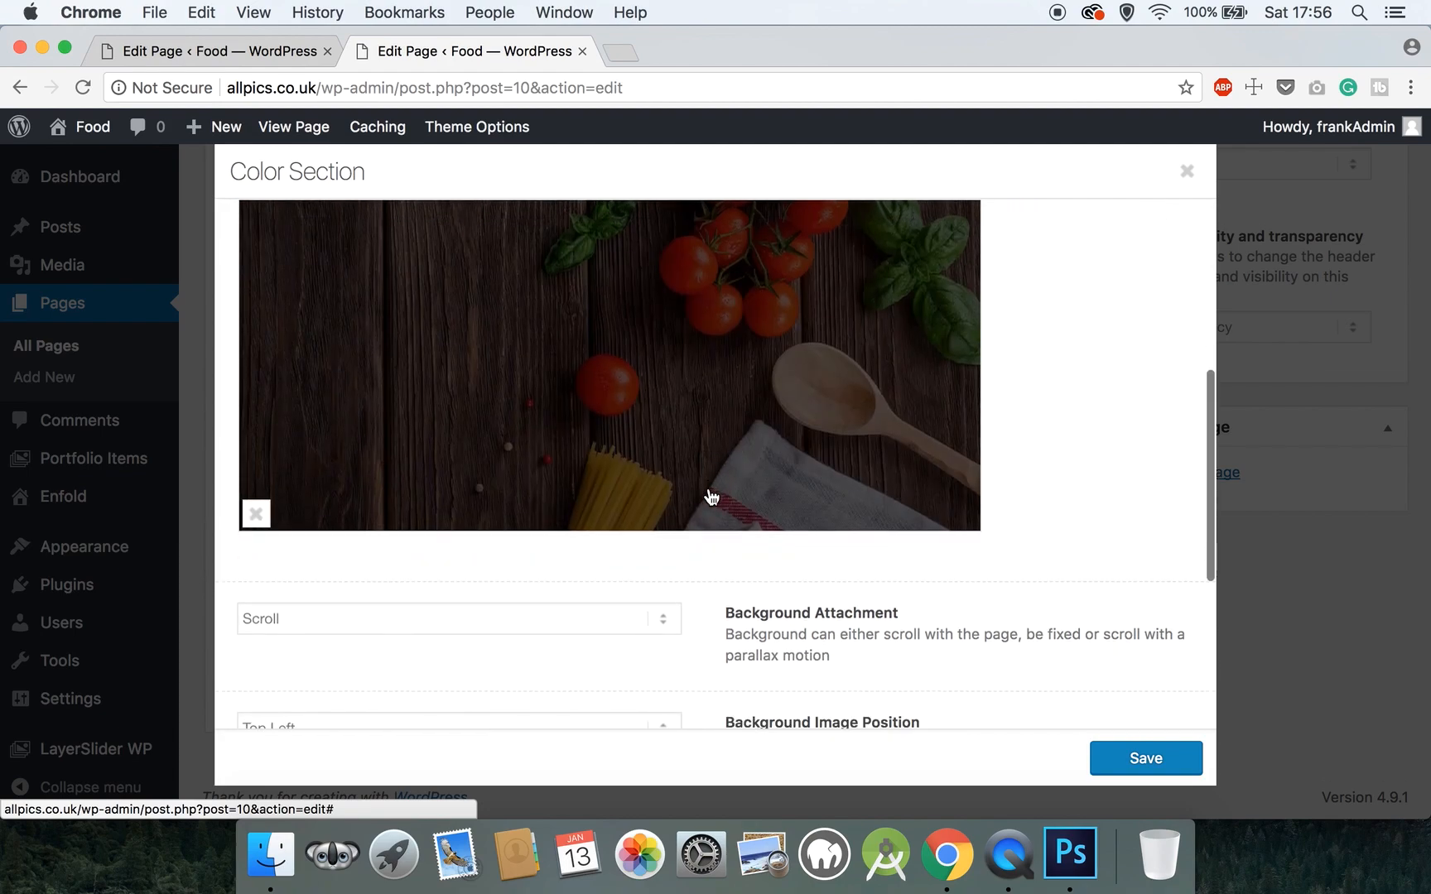
{"action": "left_click", "coordinate": [481, 618]}
{"action": "left_click", "coordinate": [460, 654]}
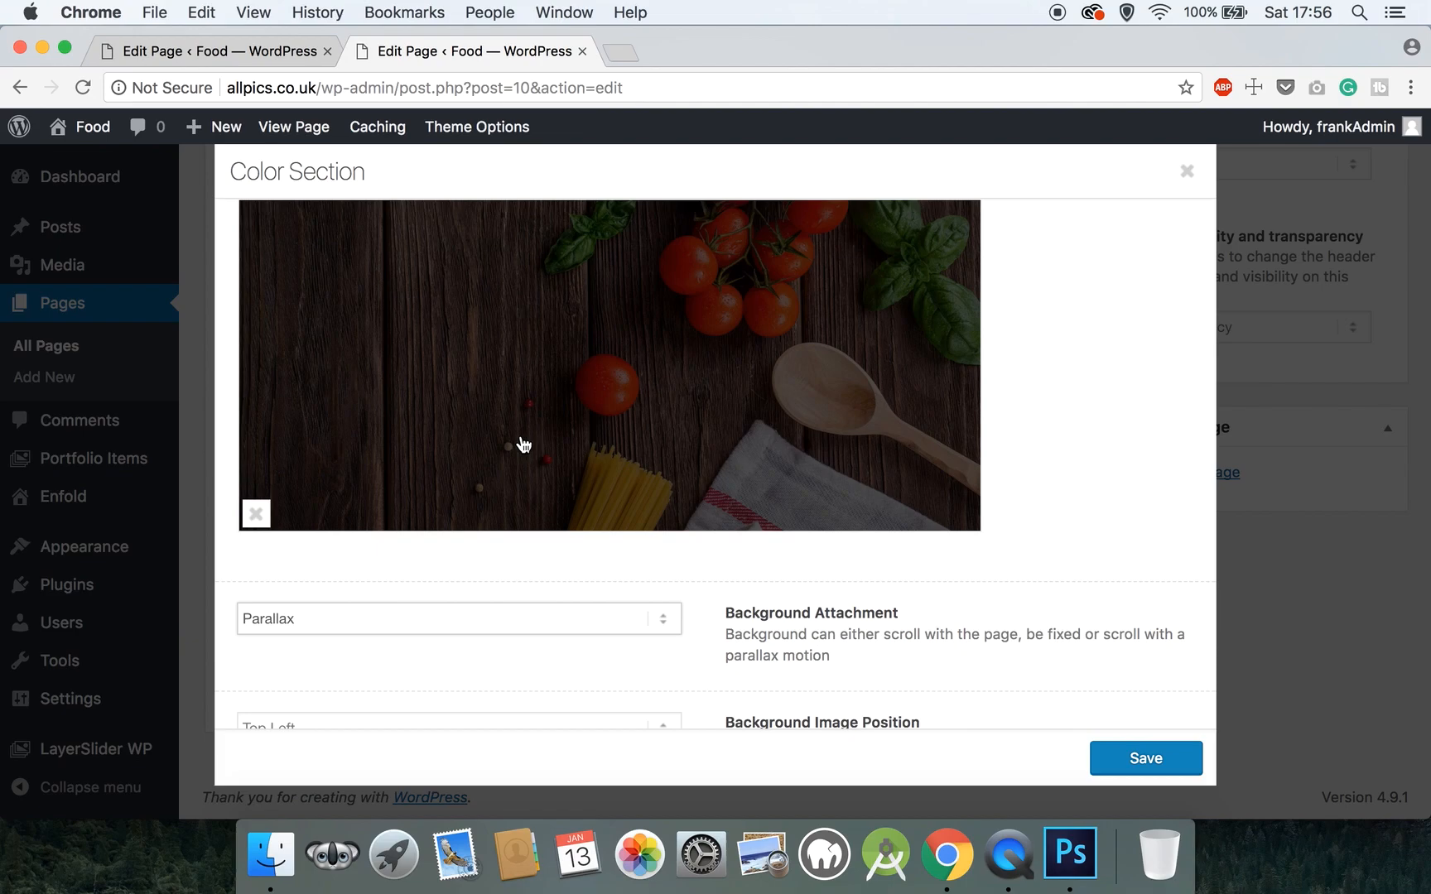
{"action": "scroll", "coordinate": [521, 444], "scroll_direction": "down", "scroll_amount": 4}
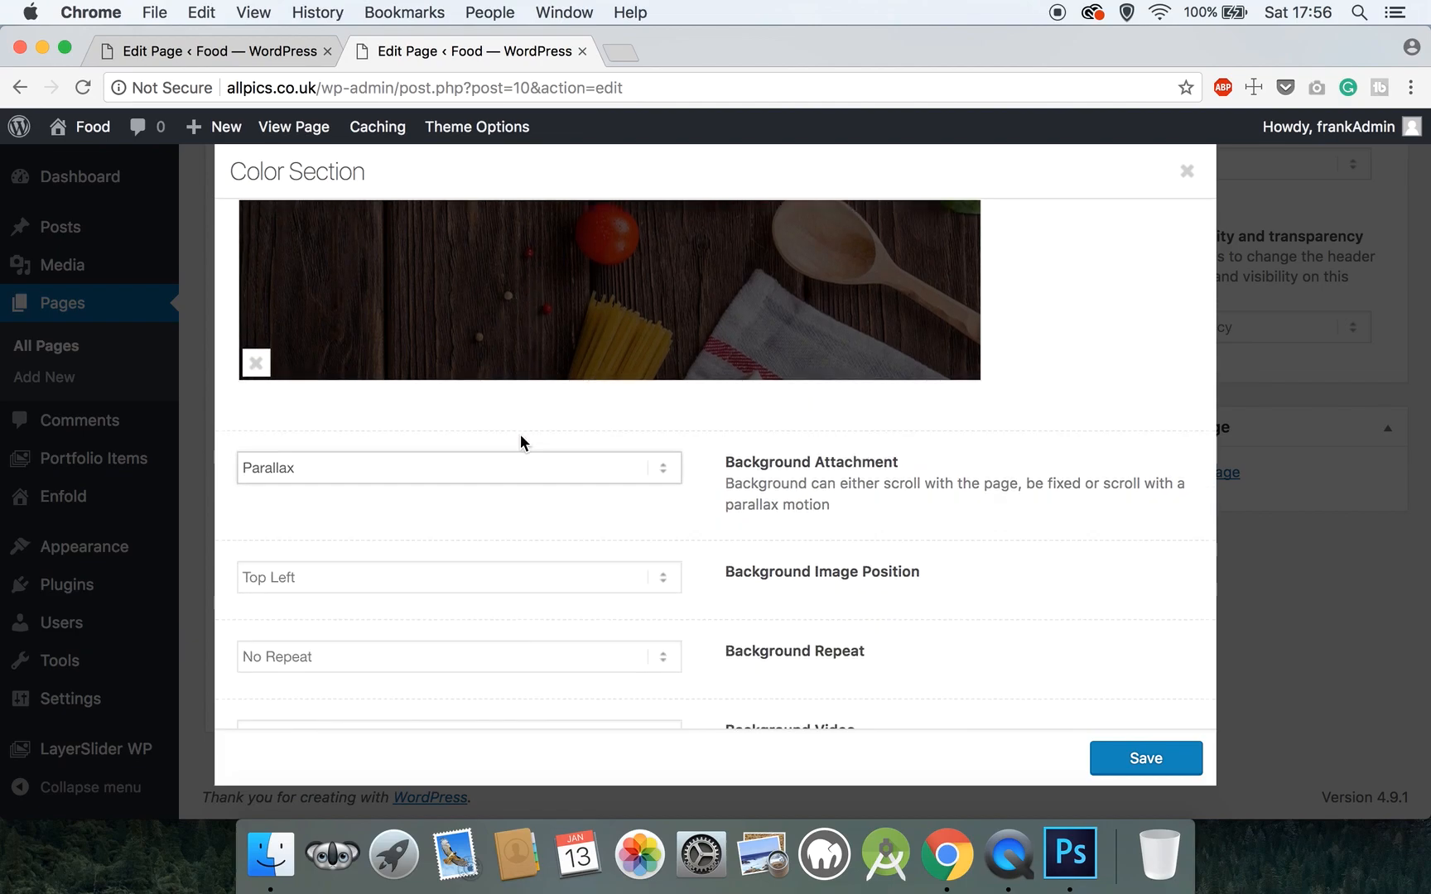
{"action": "left_click", "coordinate": [440, 569]}
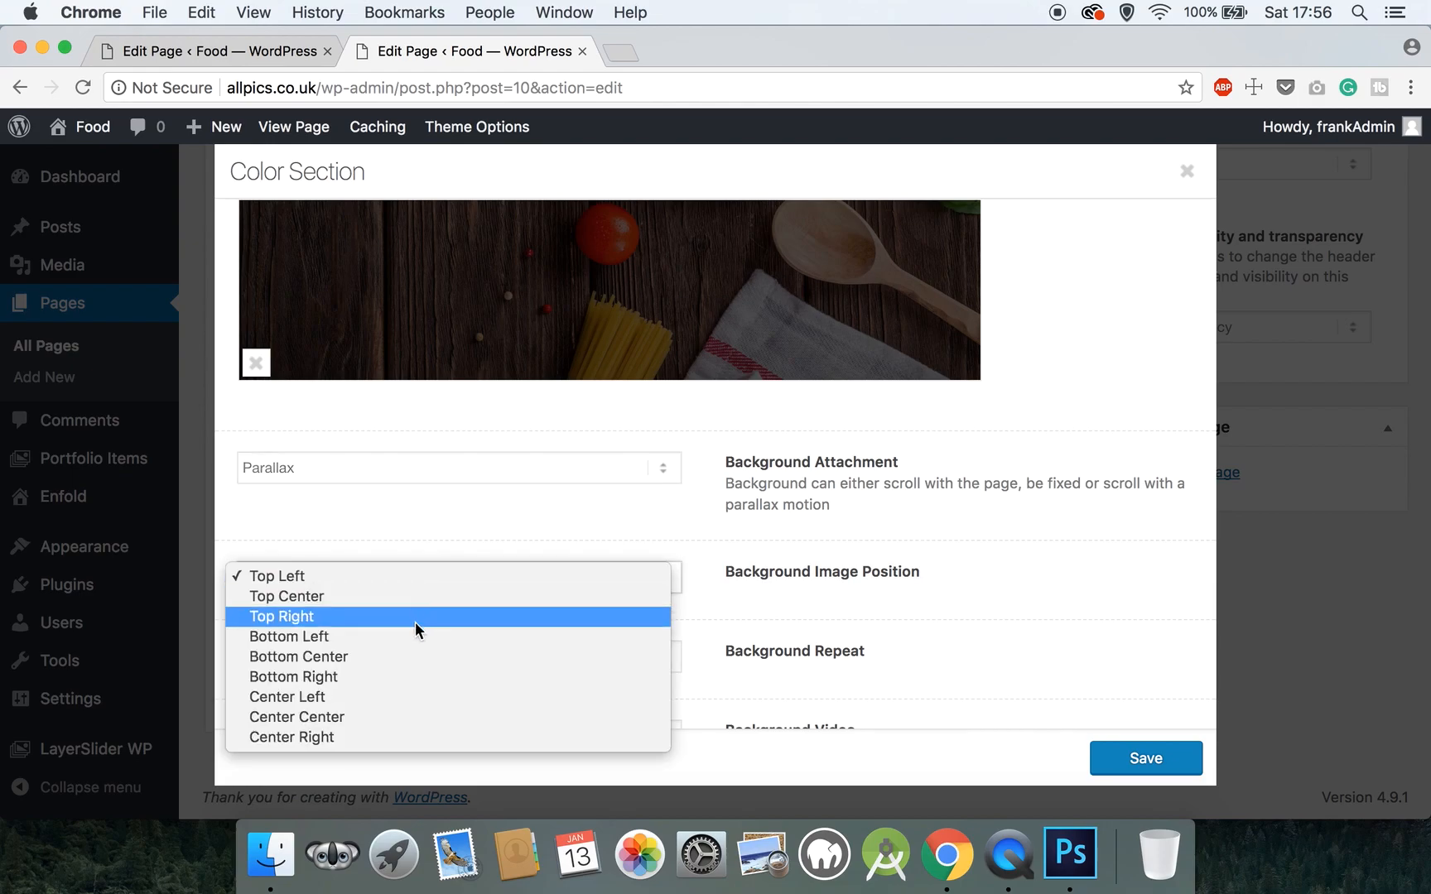
{"action": "left_click", "coordinate": [387, 714]}
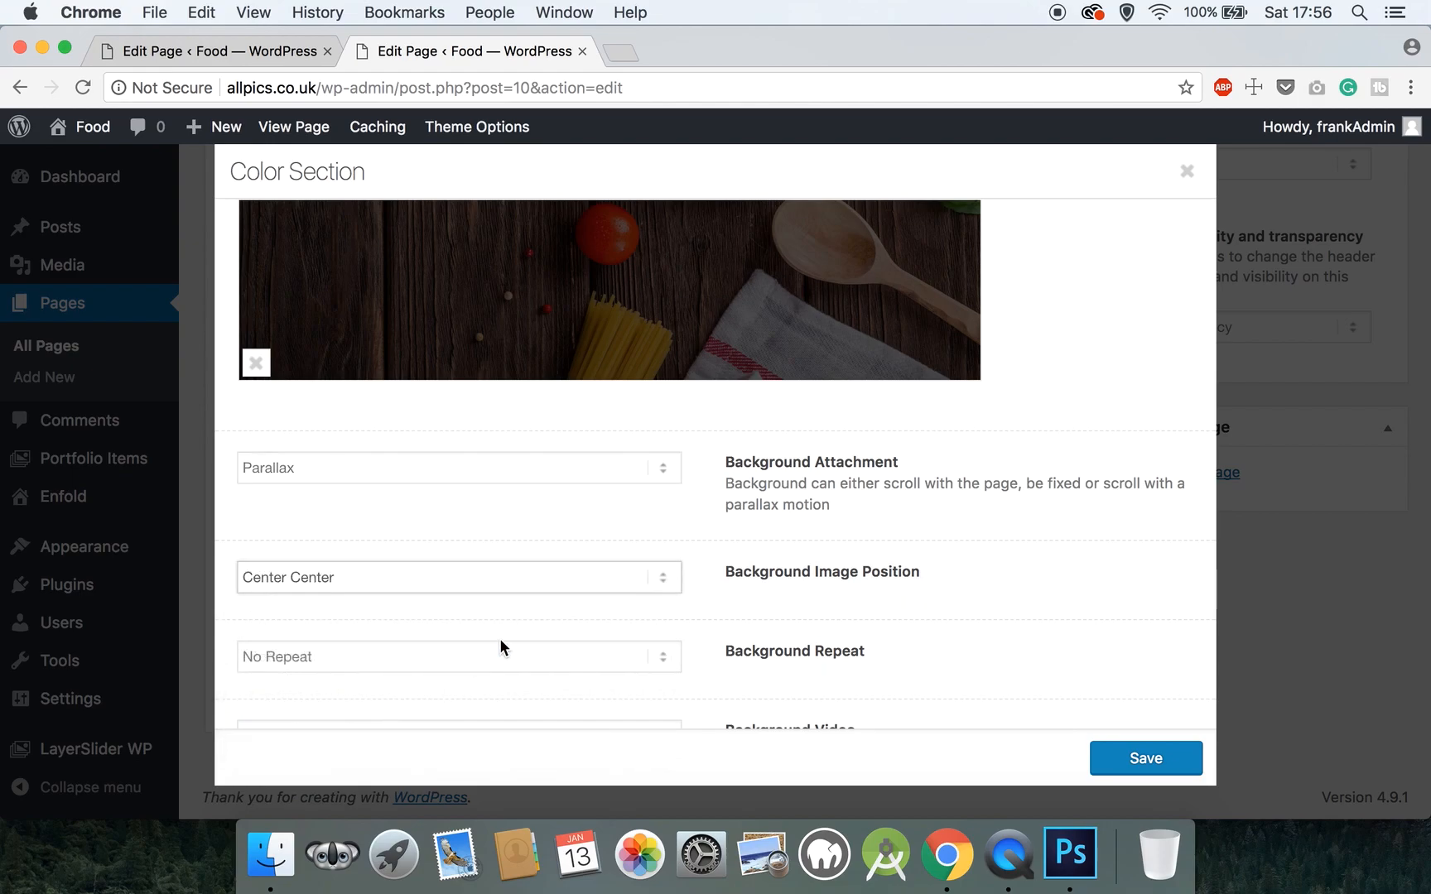
- Review the Overlay and Screen Options settings, then save the section
{"action": "scroll", "coordinate": [663, 585], "scroll_direction": "down", "scroll_amount": 5}
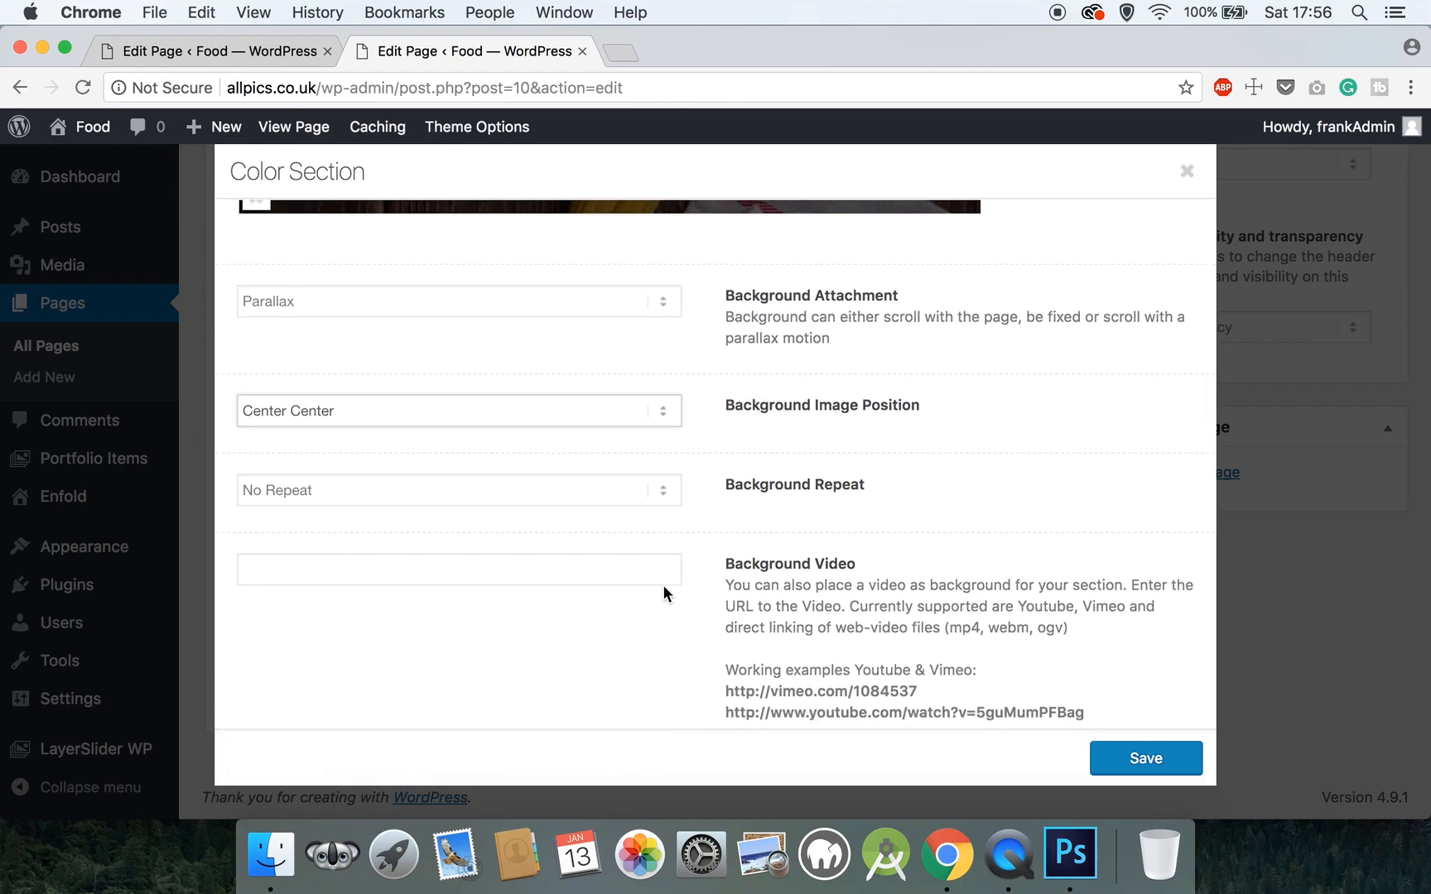
{"action": "scroll", "coordinate": [663, 585], "scroll_direction": "up", "scroll_amount": 10}
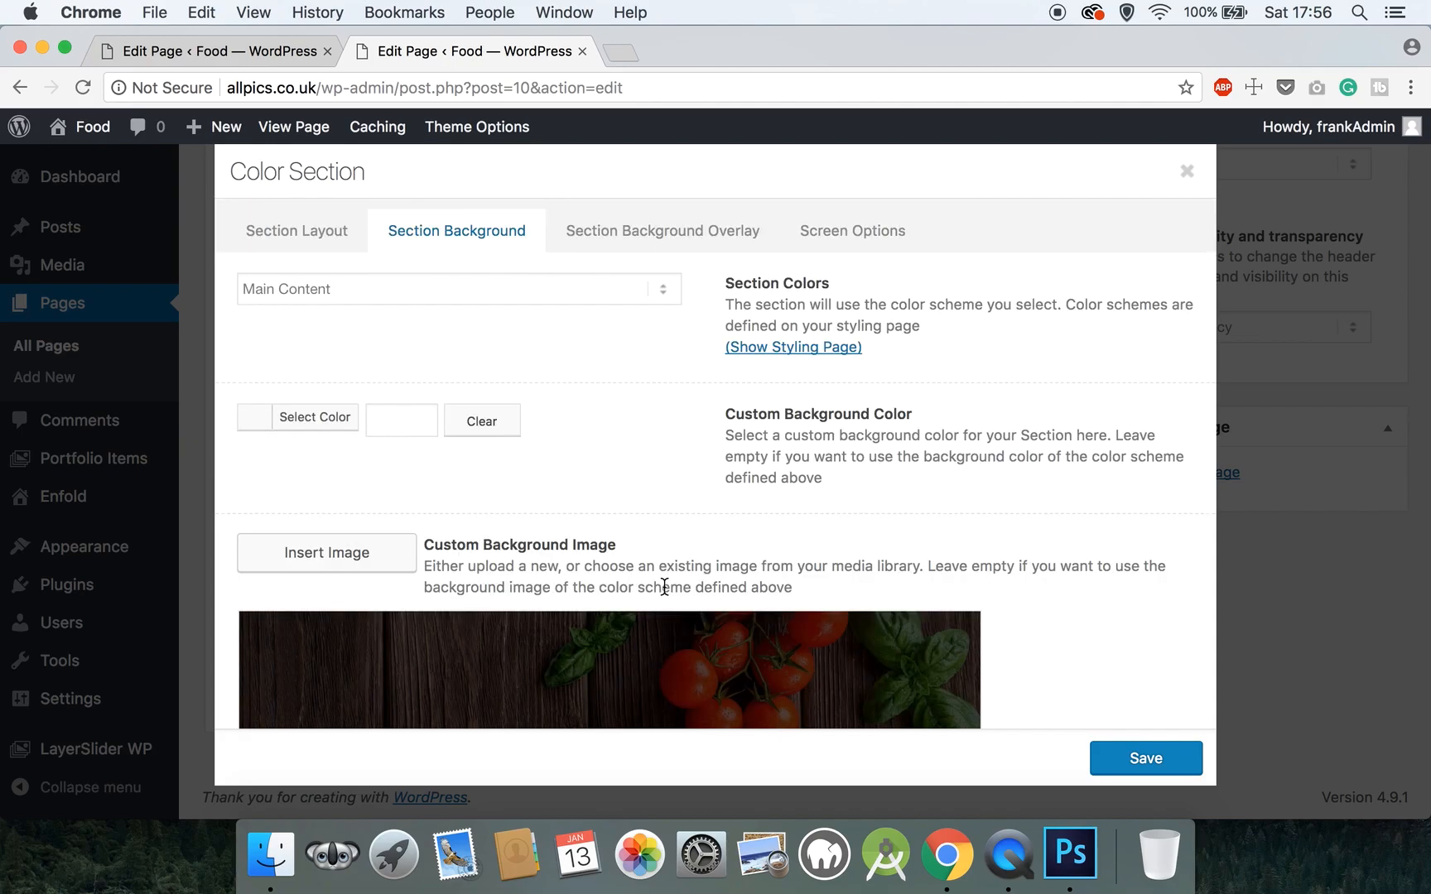
{"action": "left_click", "coordinate": [652, 230]}
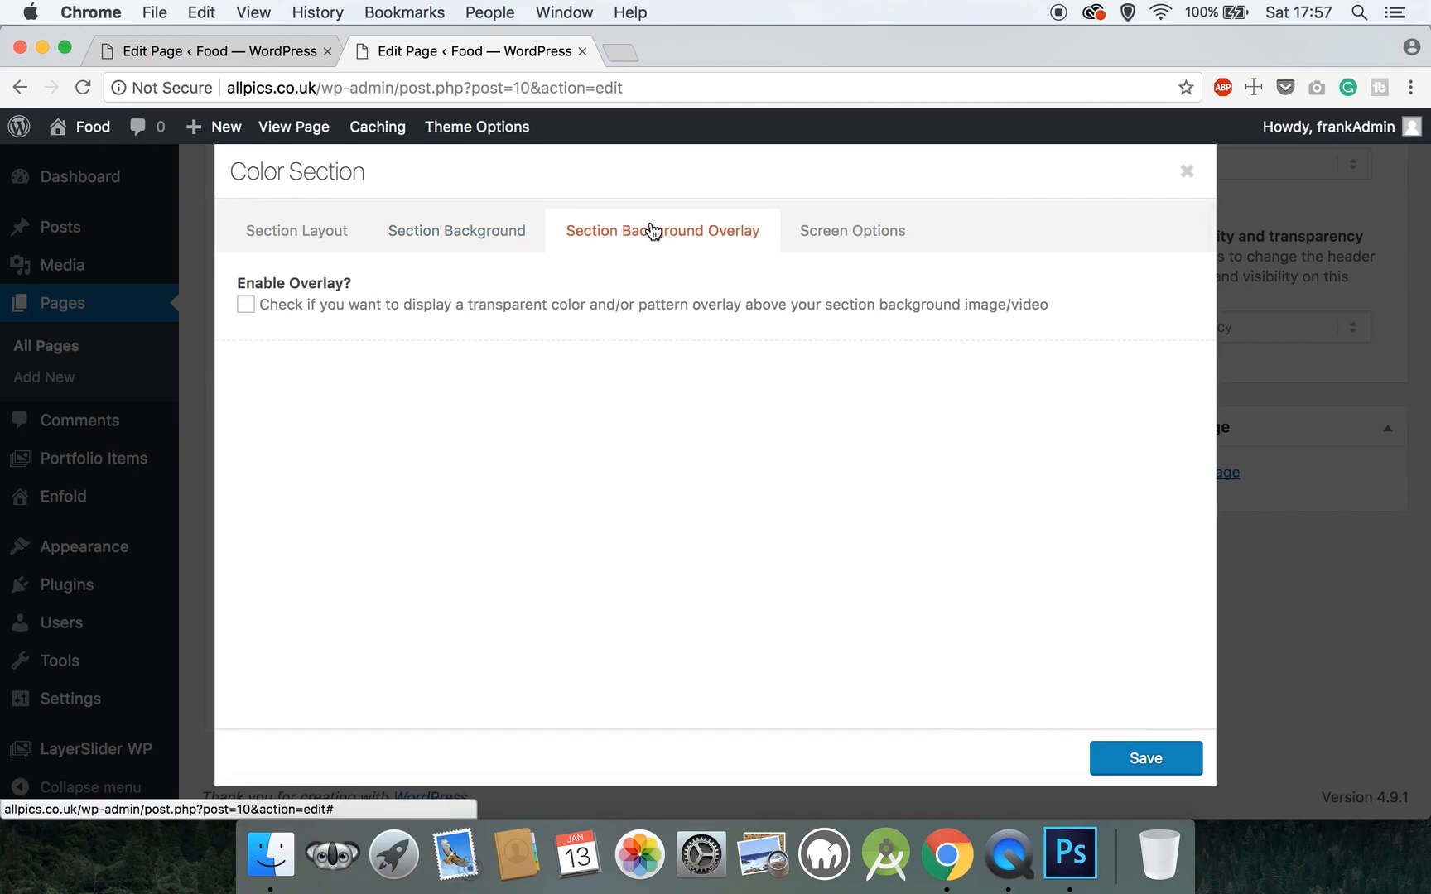
{"action": "left_click", "coordinate": [812, 232]}
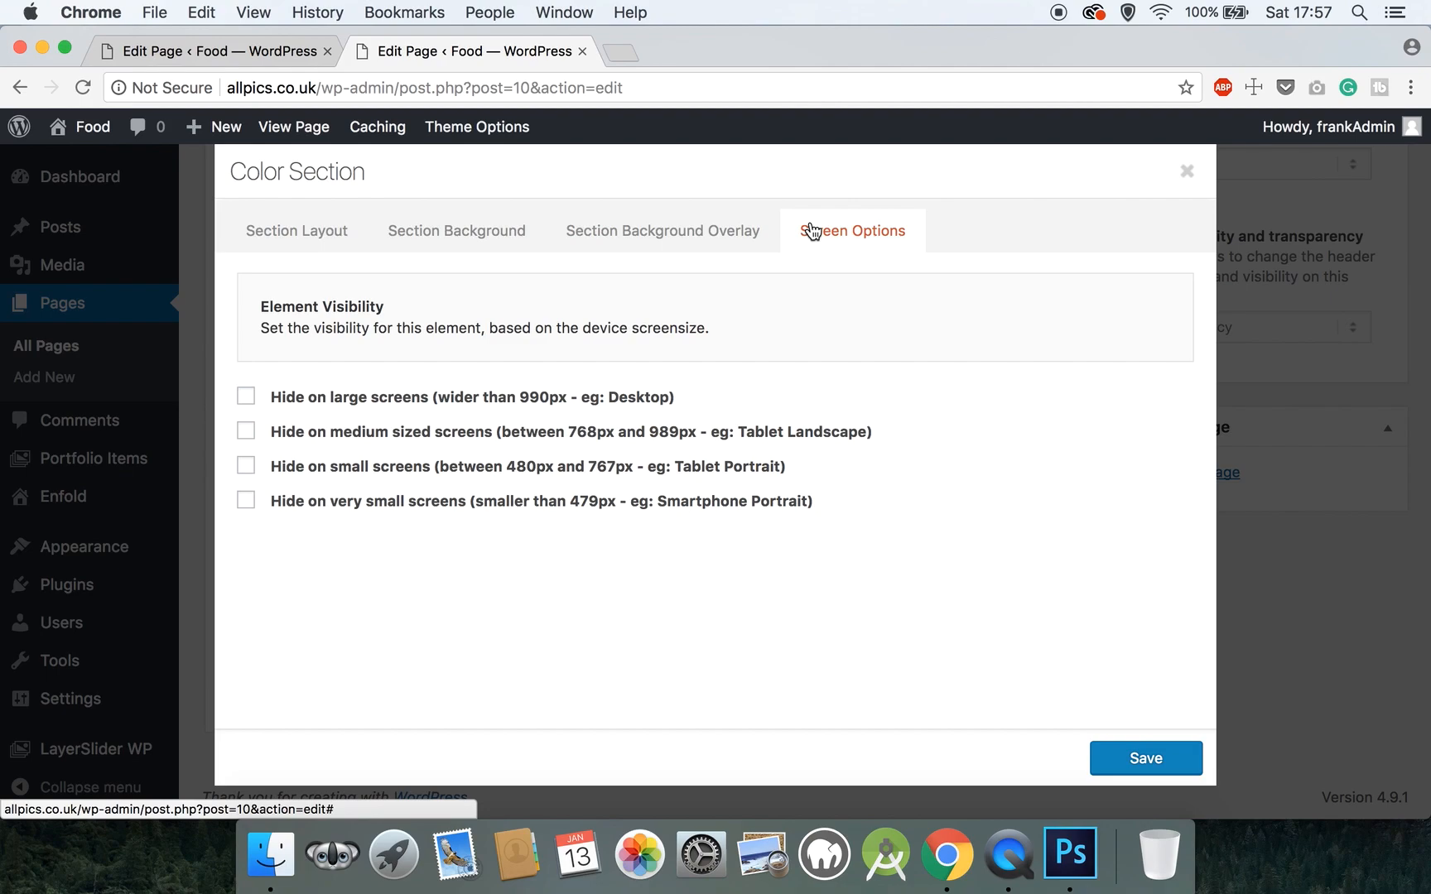
{"action": "left_click", "coordinate": [1172, 757]}
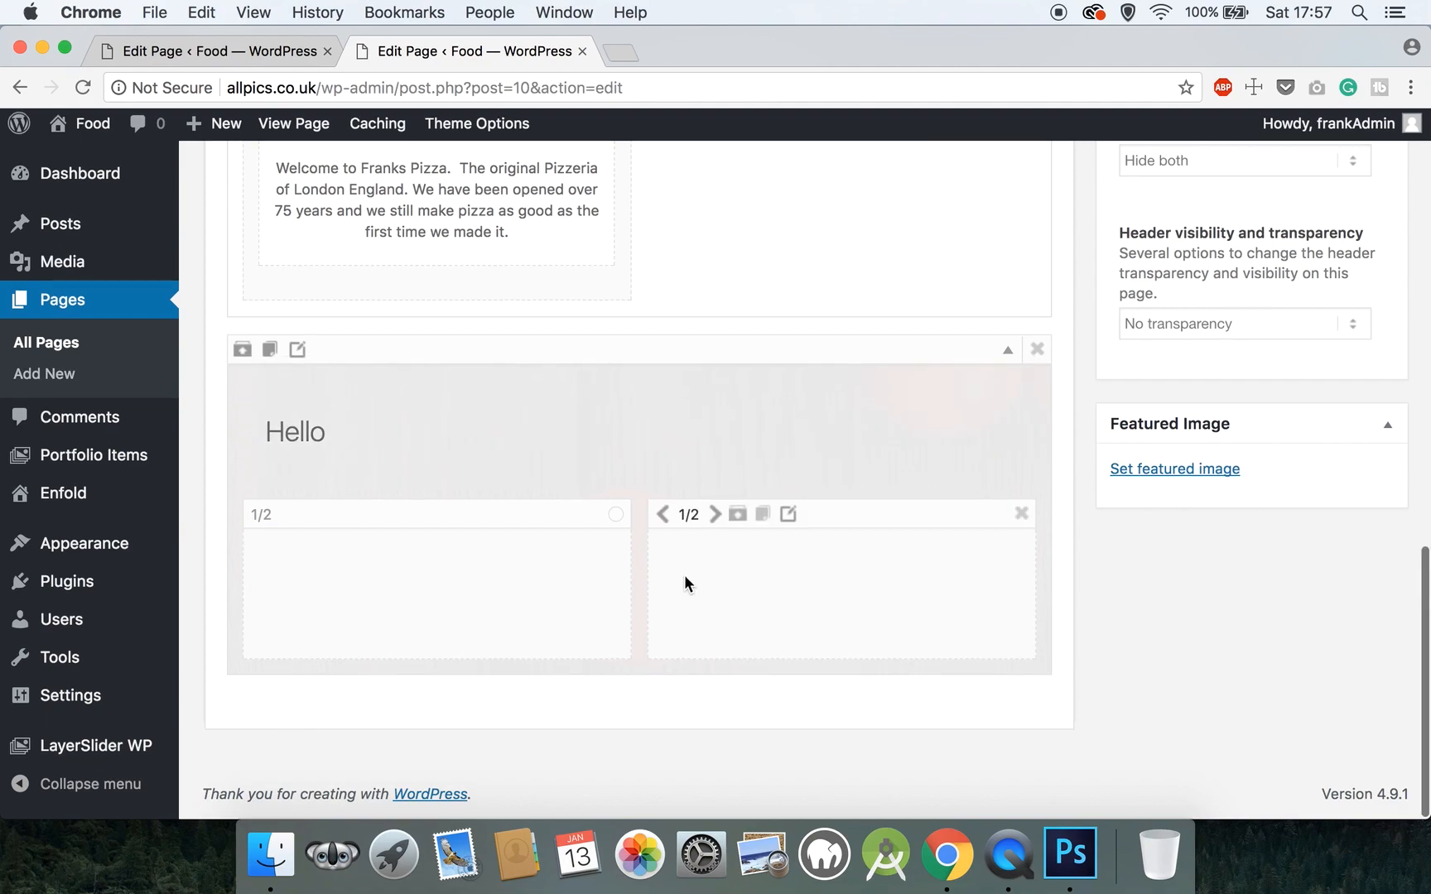
- Change the Hello heading text to 'Our Menu', set bottom padding to 20, and save
{"action": "left_click", "coordinate": [311, 444]}
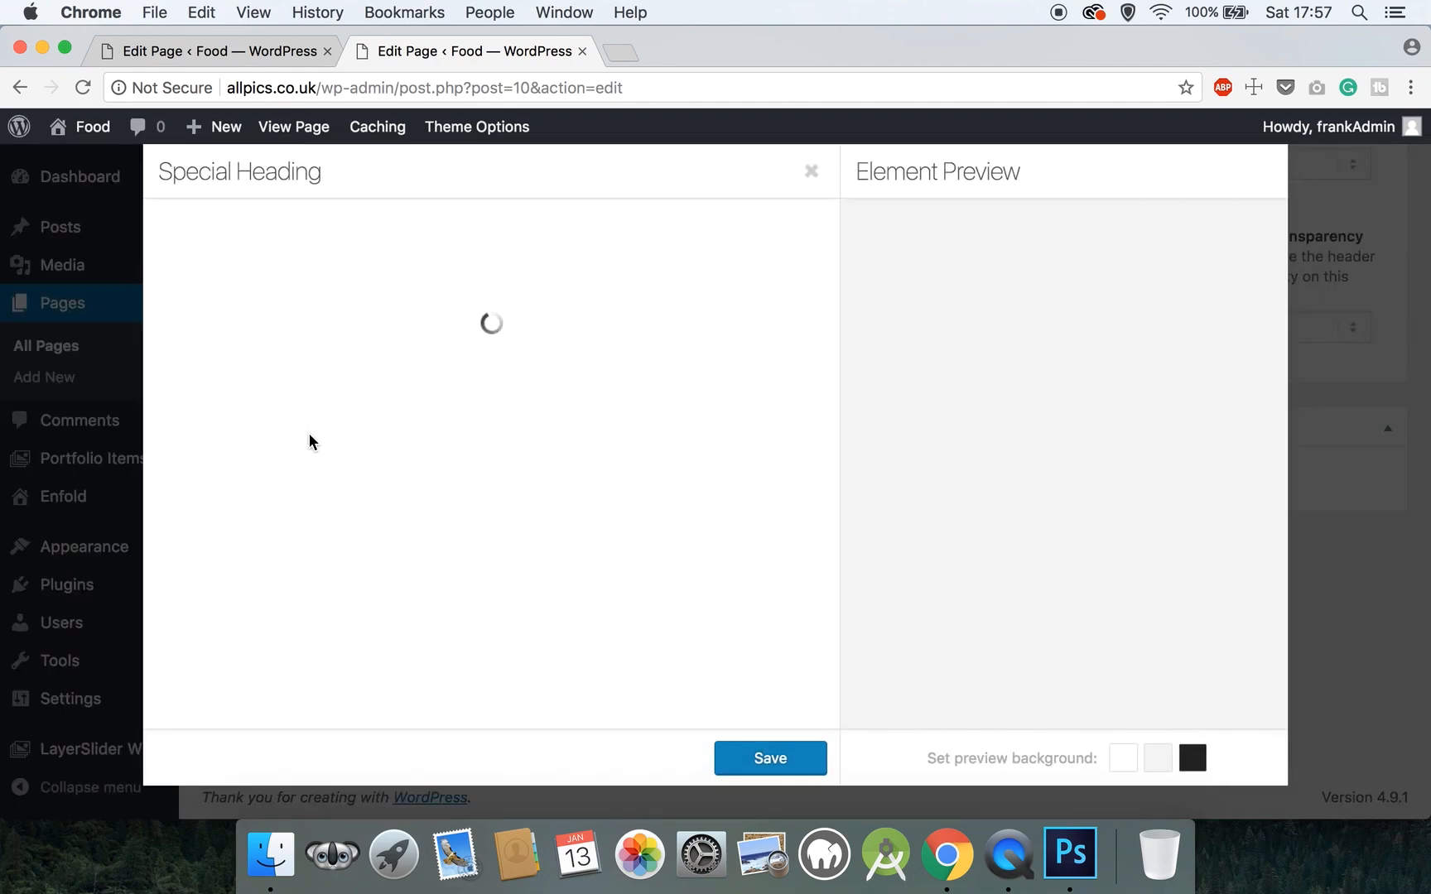
{"action": "left_click_drag", "start_coordinate": [169, 310], "coordinate": [214, 309]}
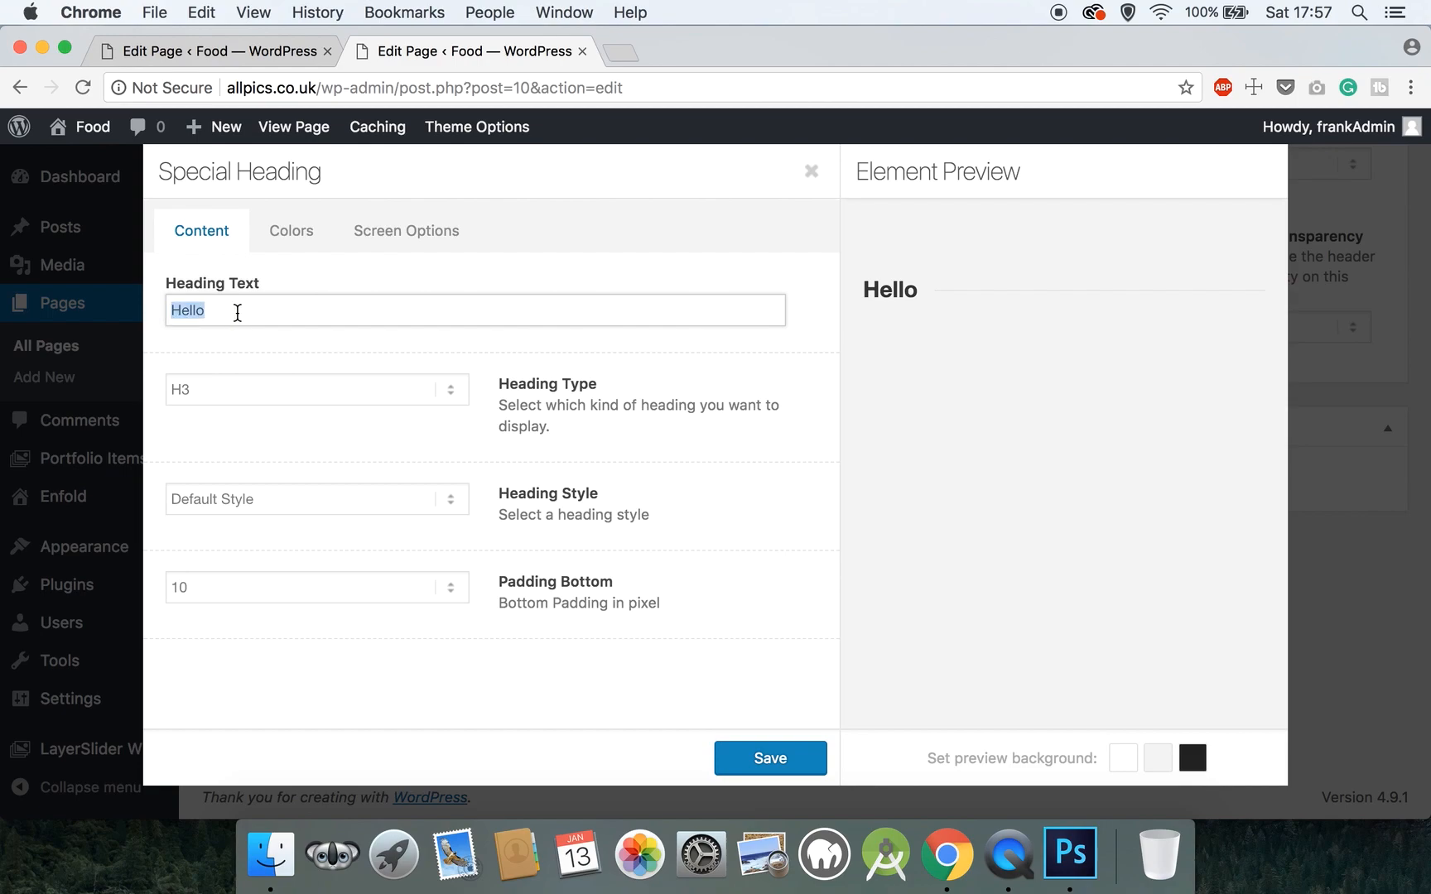
{"action": "type", "text": "Our Menu"}
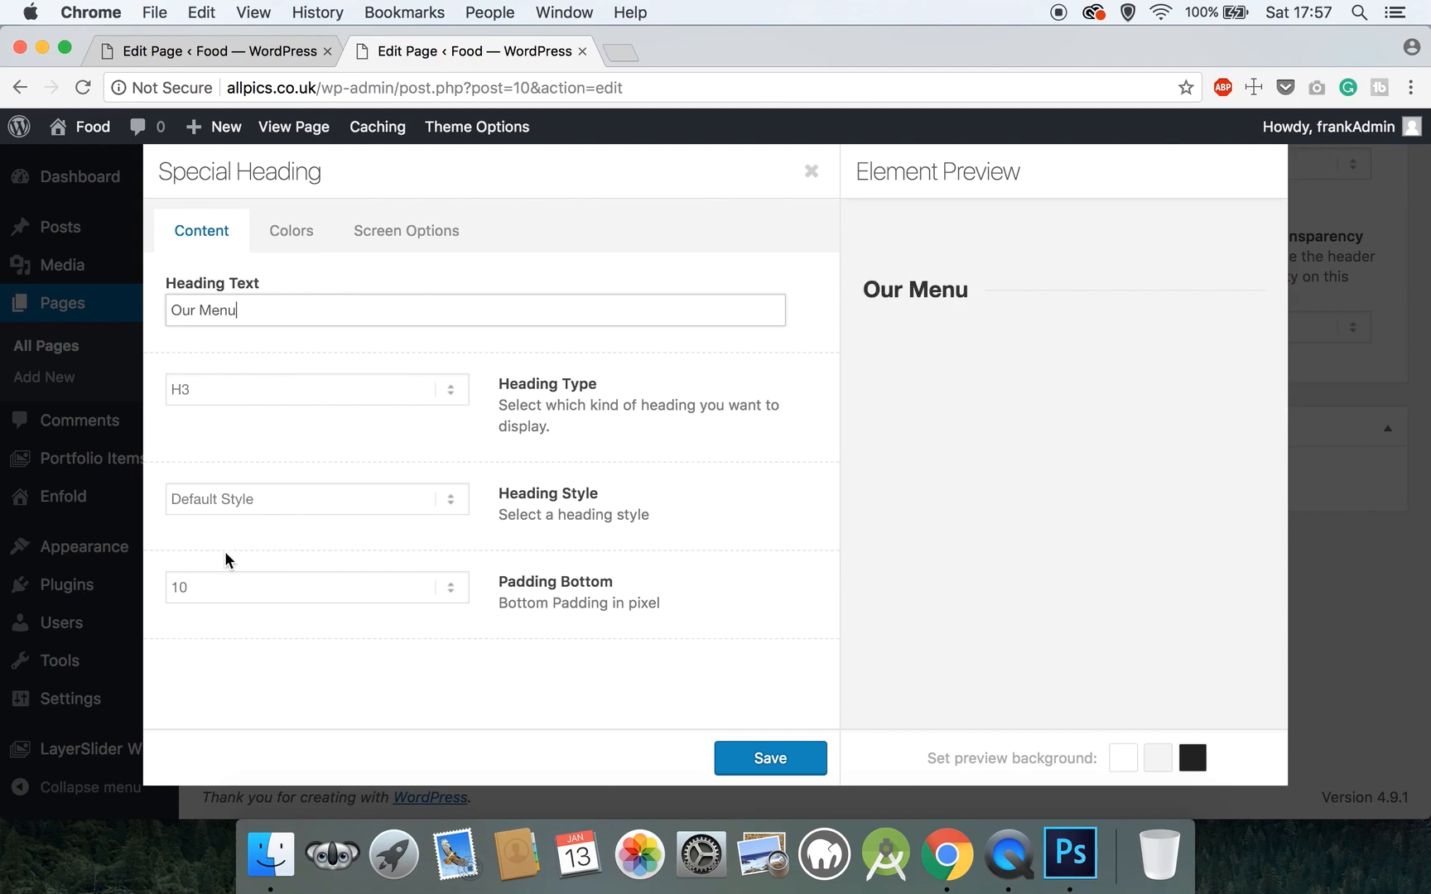
{"action": "left_click", "coordinate": [215, 587]}
{"action": "left_click", "coordinate": [195, 787]}
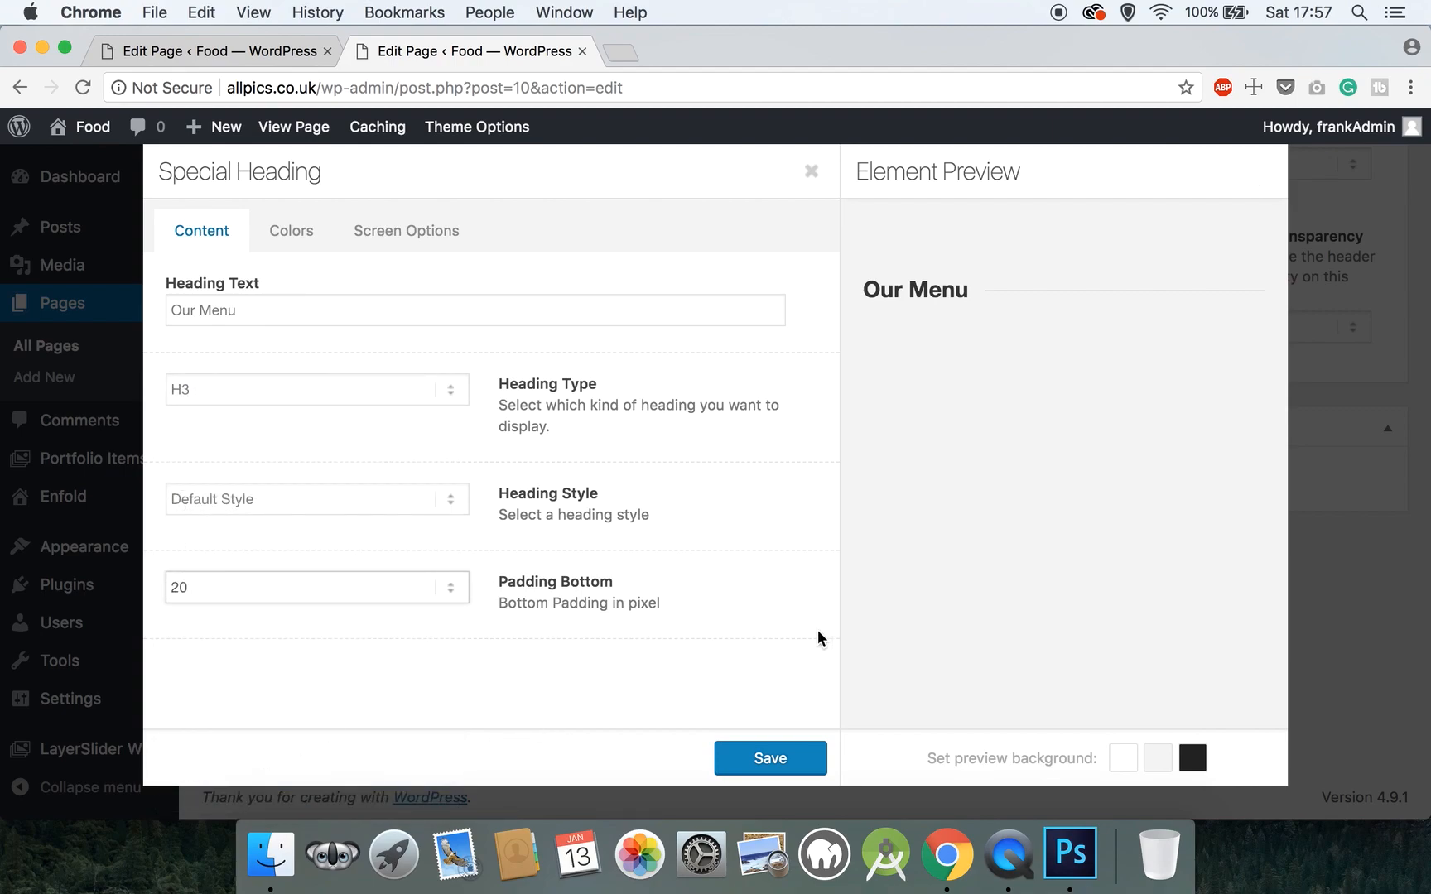
{"action": "left_click", "coordinate": [753, 756]}
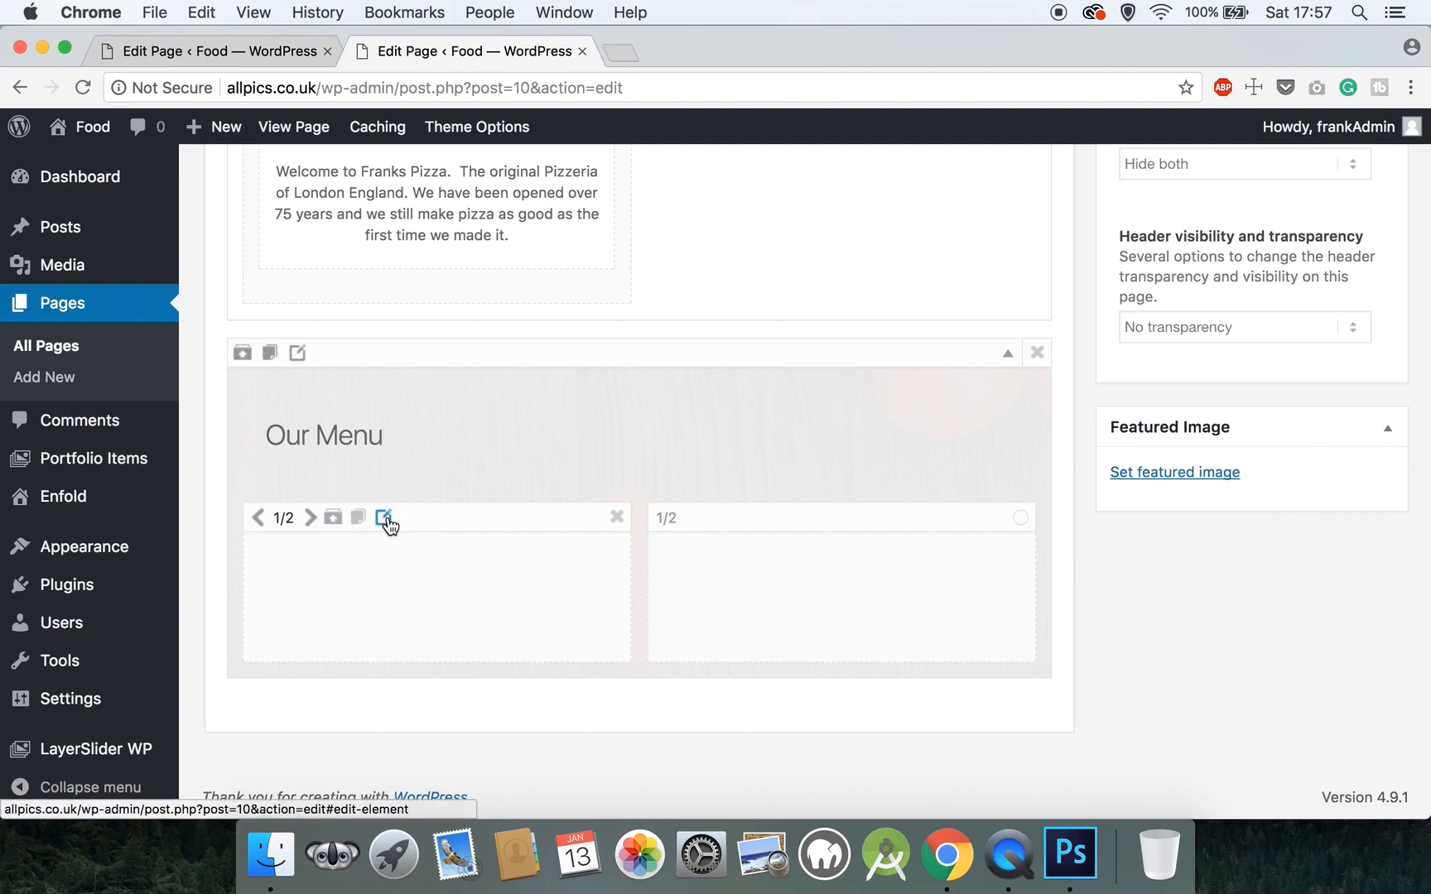
- Make the left column equal height with middle vertical alignment
{"action": "left_click", "coordinate": [383, 518]}
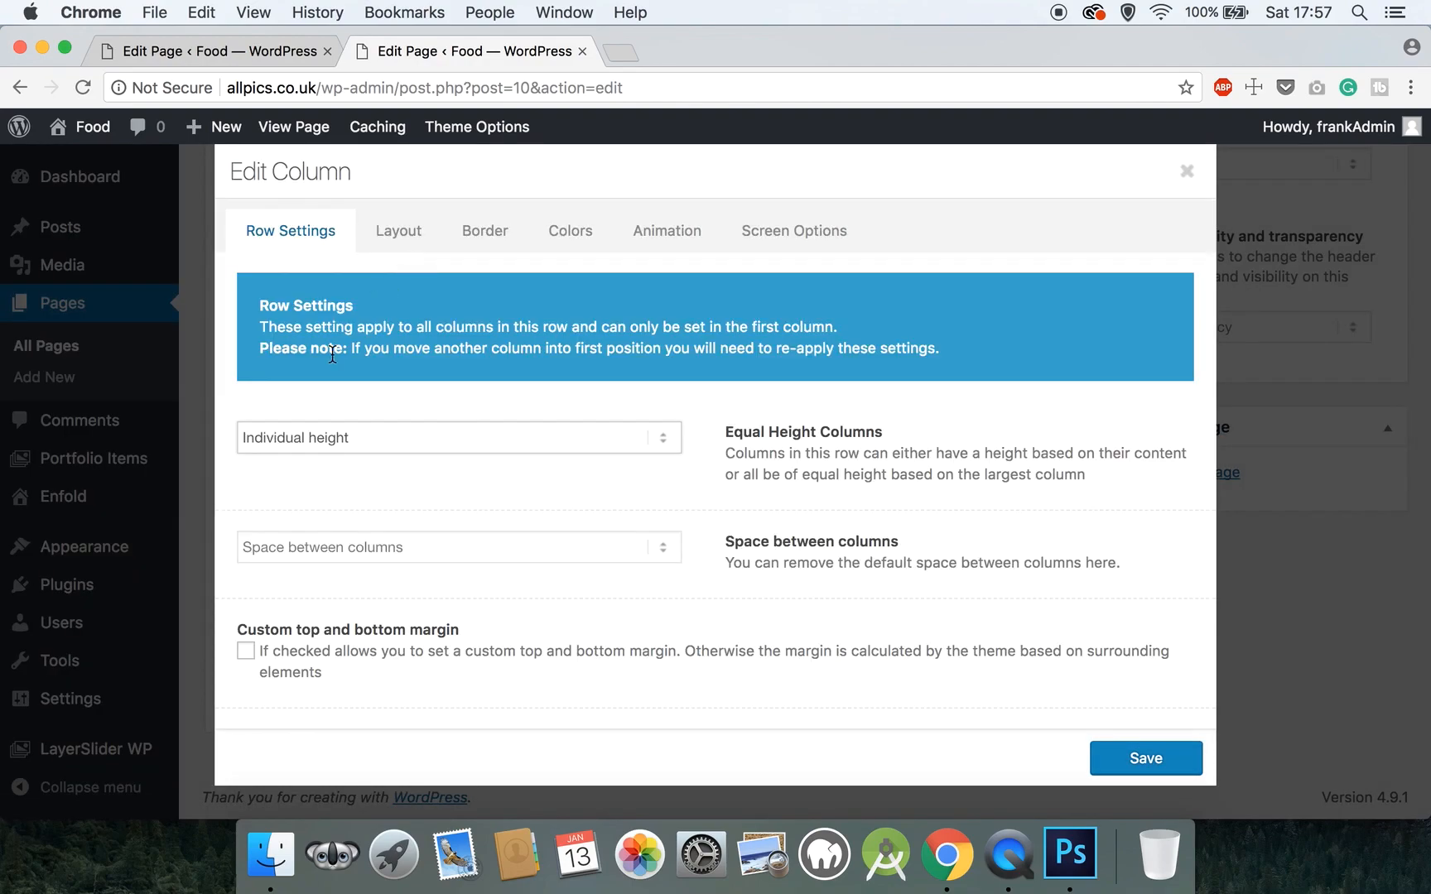
{"action": "left_click", "coordinate": [305, 438]}
{"action": "left_click", "coordinate": [303, 458]}
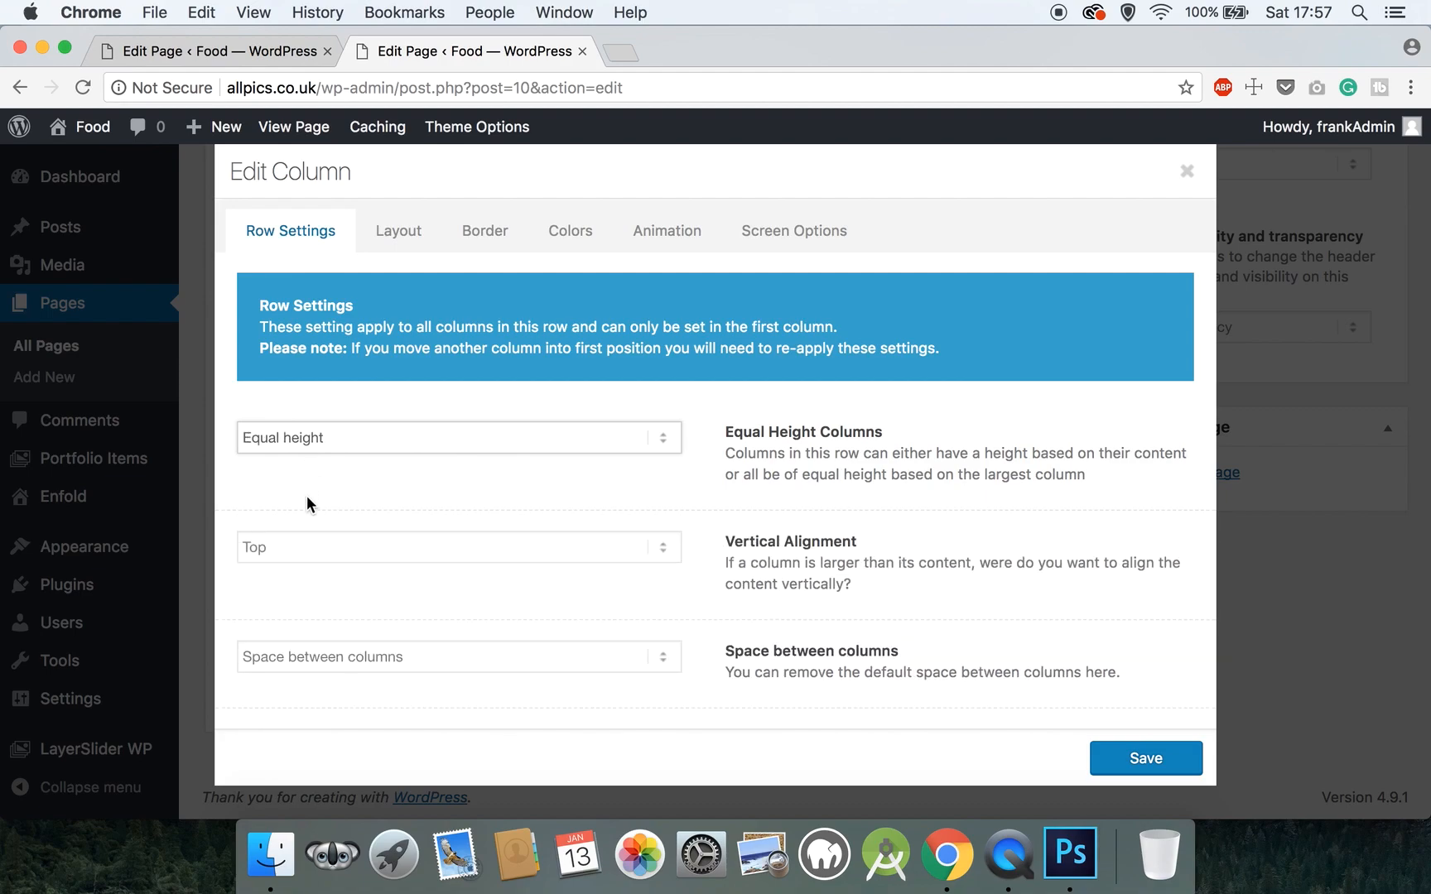
{"action": "left_click", "coordinate": [339, 547]}
{"action": "left_click", "coordinate": [339, 569]}
{"action": "scroll", "coordinate": [338, 569], "scroll_direction": "down", "scroll_amount": 2}
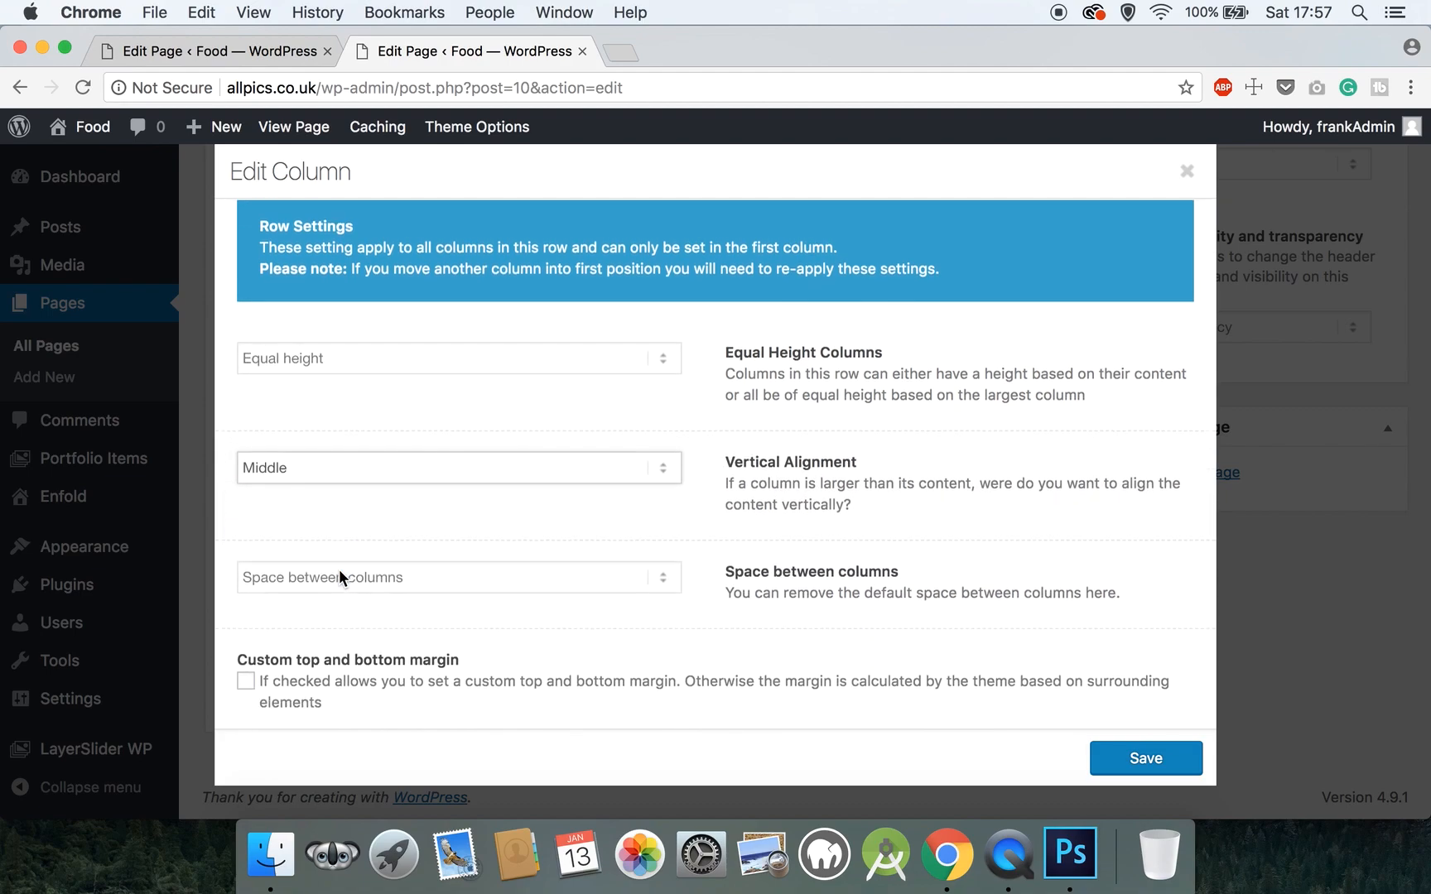
{"action": "scroll", "coordinate": [339, 569], "scroll_direction": "up", "scroll_amount": 2}
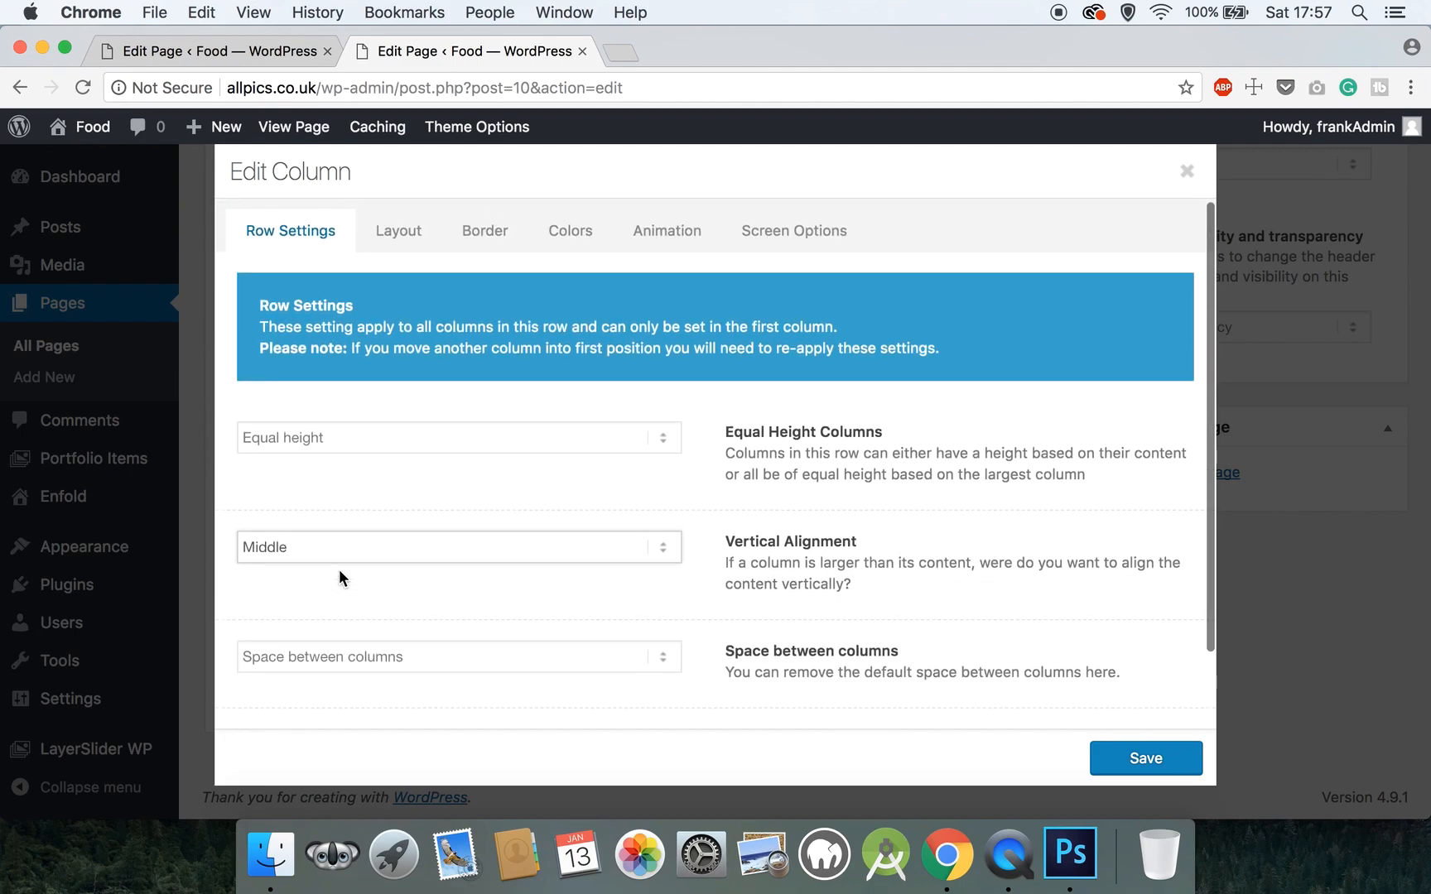
- Set the column's top padding to 4 and its corner radius to 5
{"action": "left_click", "coordinate": [385, 231]}
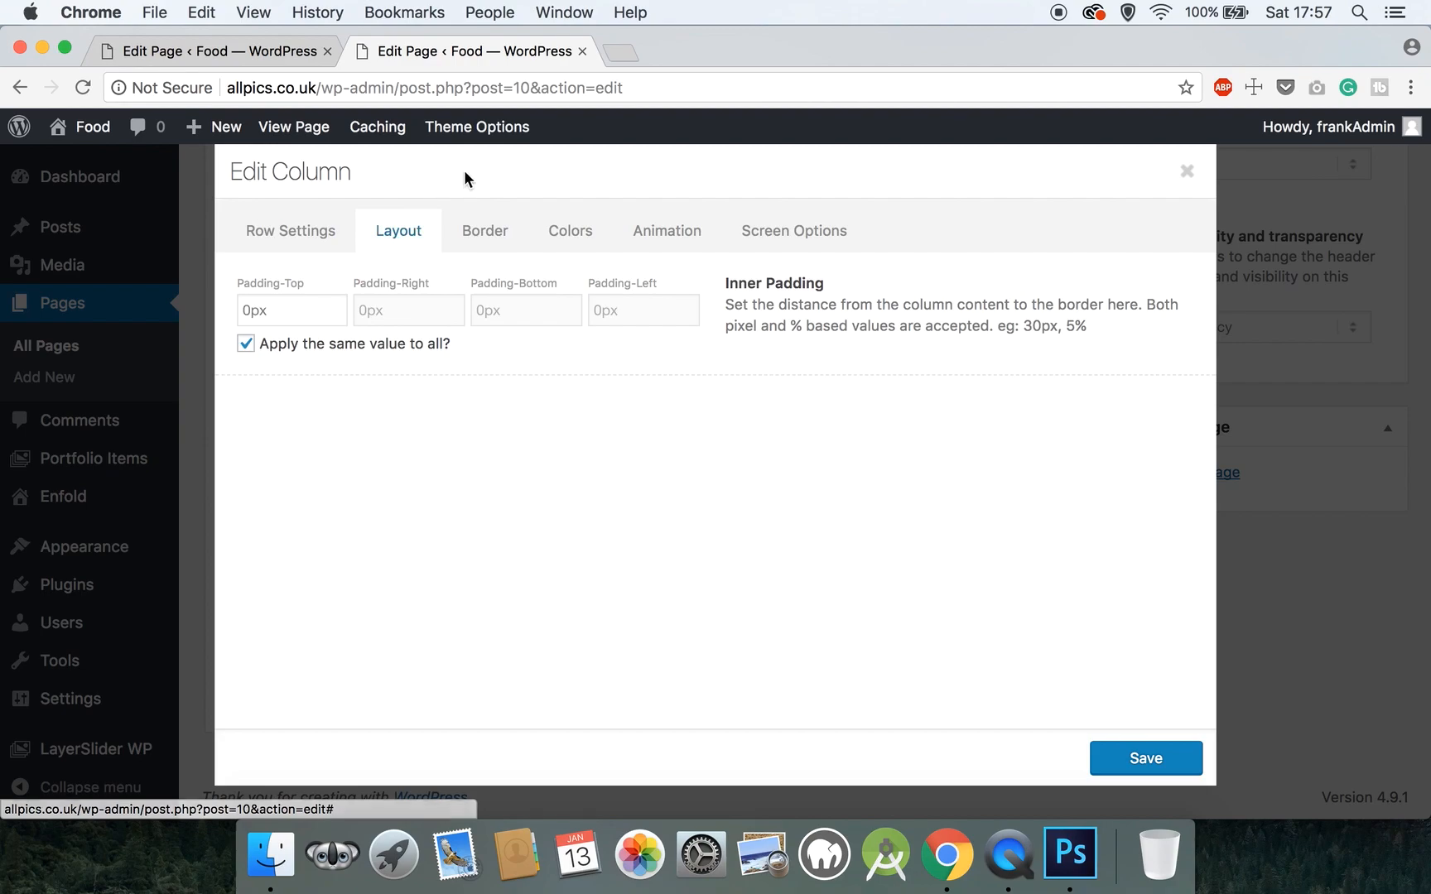
{"action": "mouse_move", "coordinate": [468, 127]}
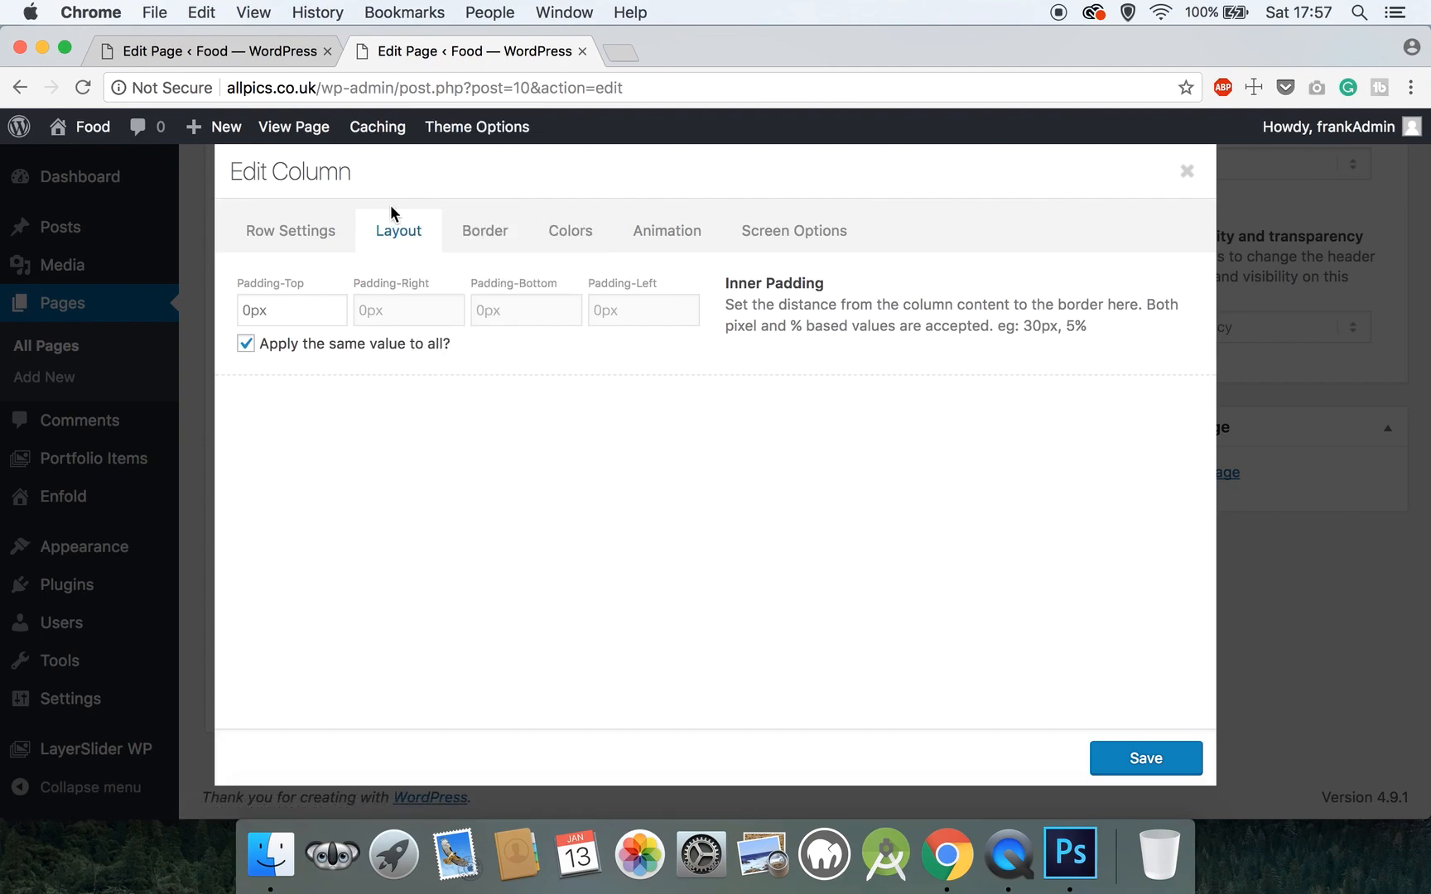
{"action": "left_click", "coordinate": [247, 310]}
{"action": "type", "text": "4"}
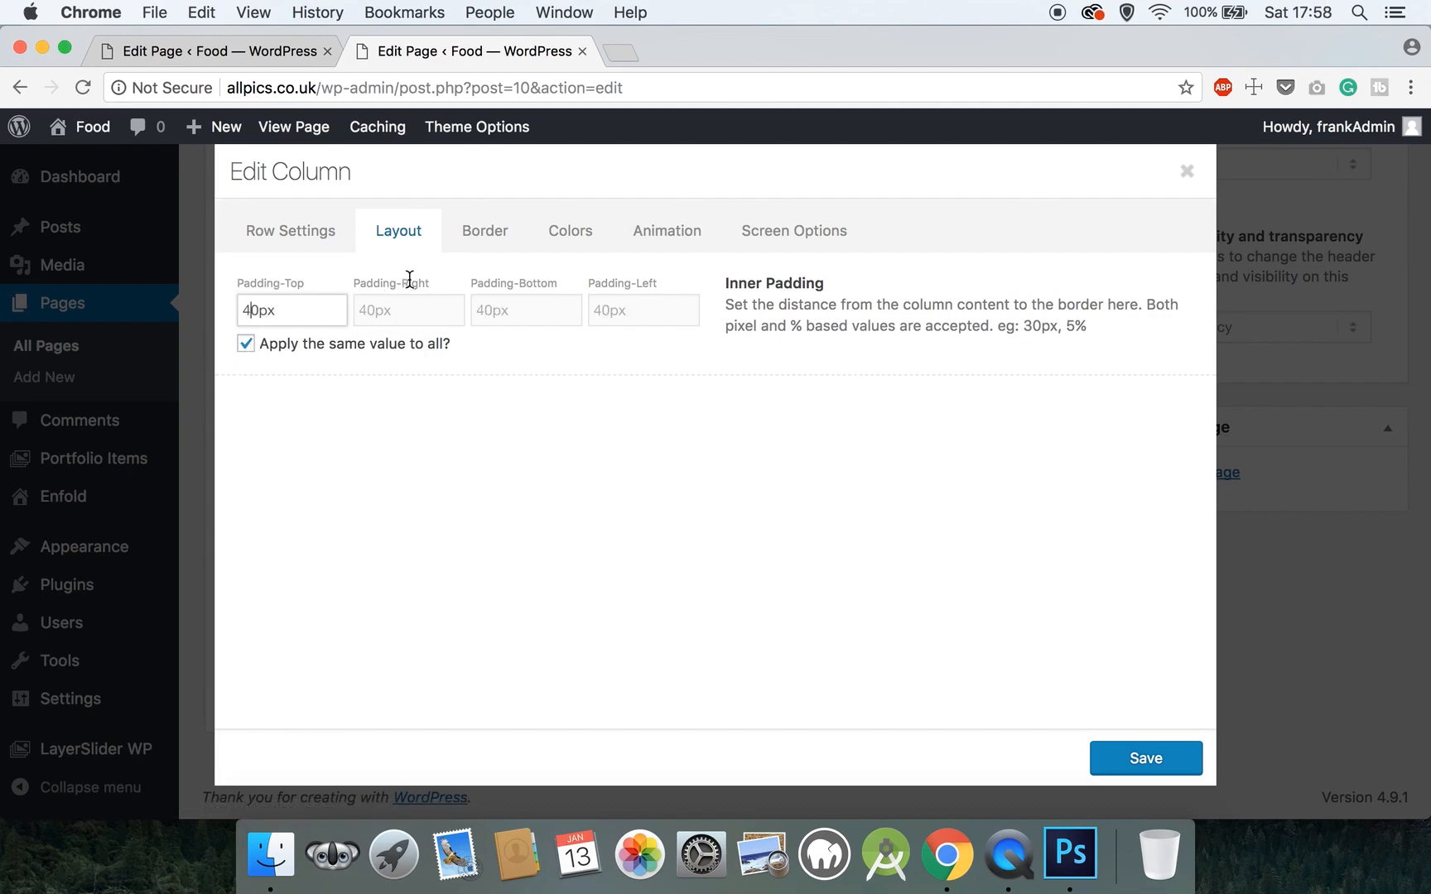
{"action": "left_click", "coordinate": [473, 247]}
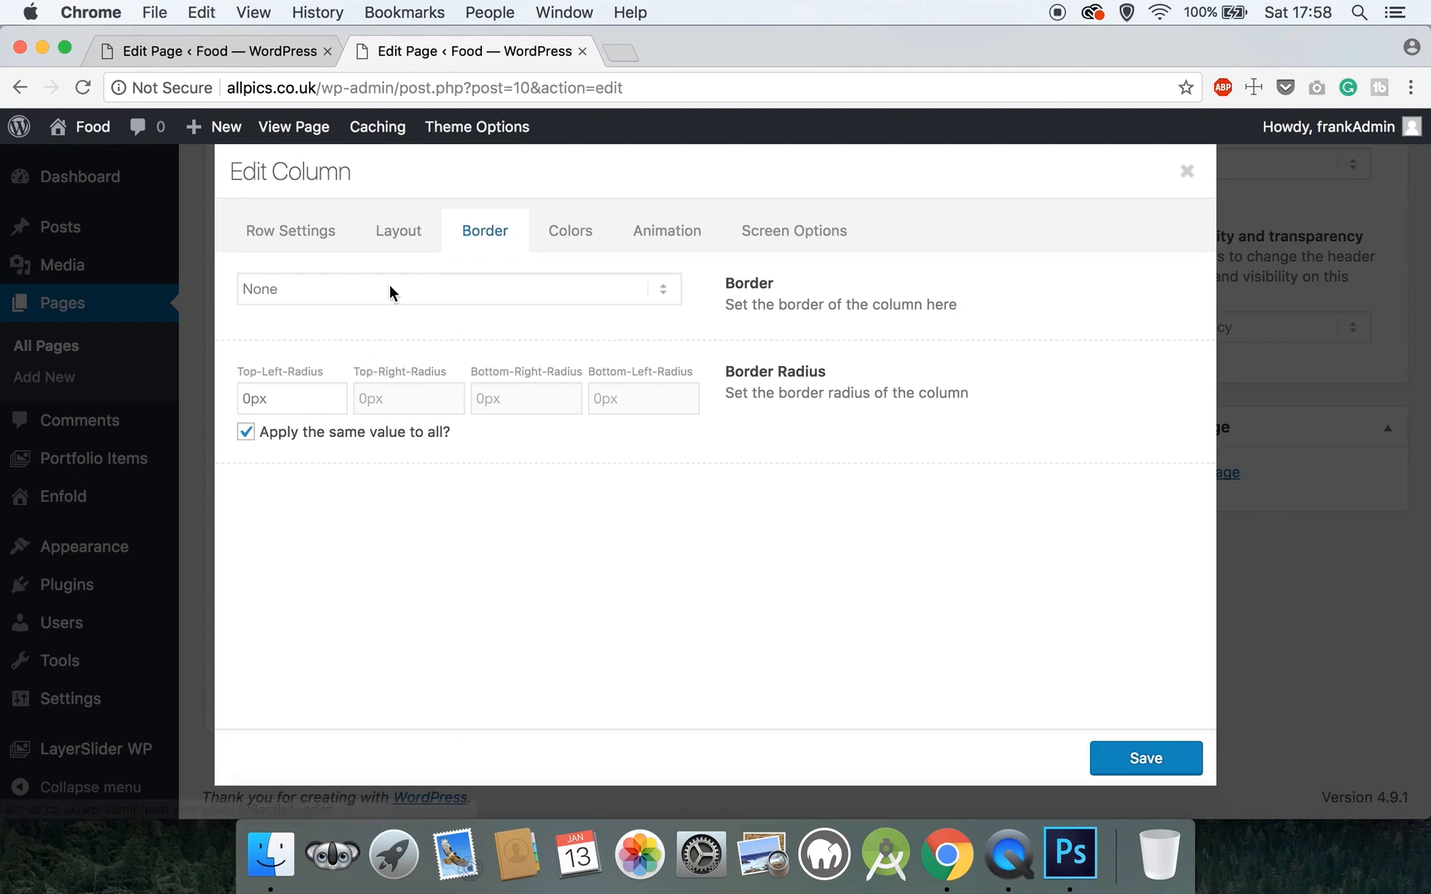
{"action": "left_click", "coordinate": [250, 403]}
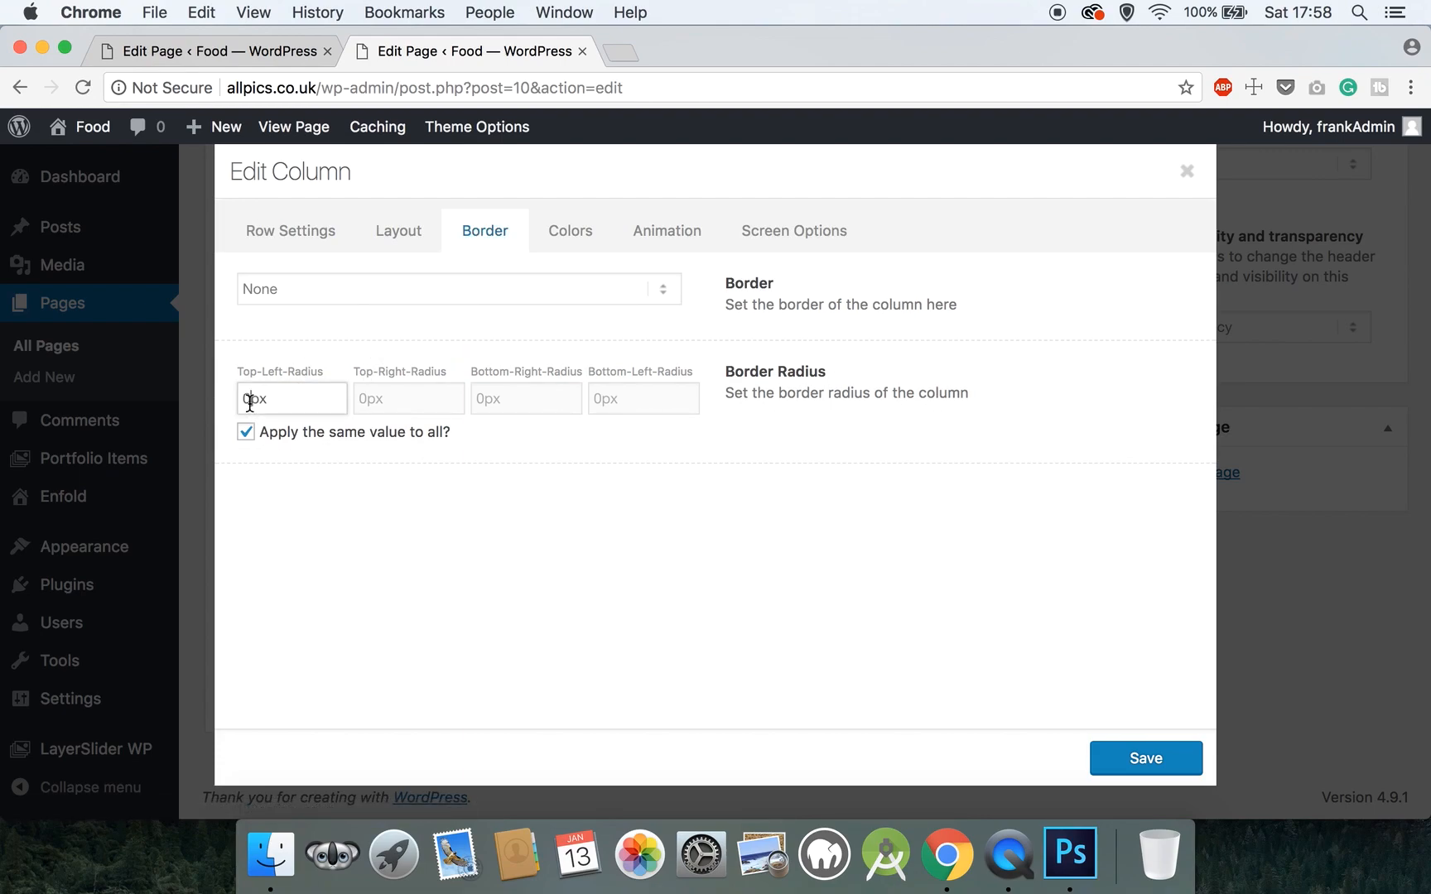
{"action": "key", "text": "BackSpace"}
{"action": "type", "text": "5"}
- Give the column a Pop up entrance animation
{"action": "left_click", "coordinate": [646, 235]}
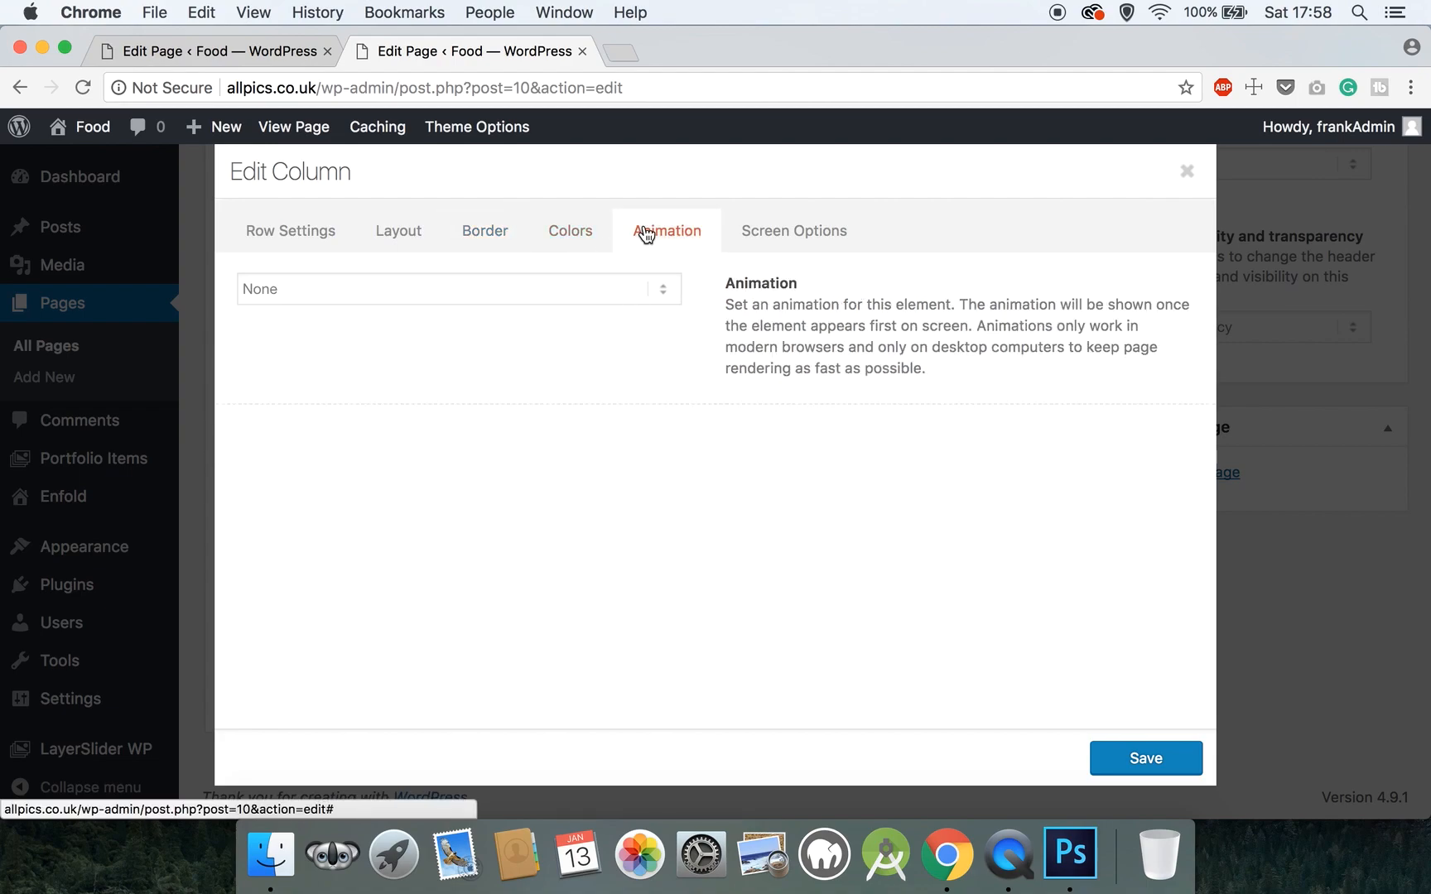
{"action": "left_click", "coordinate": [482, 287]}
{"action": "left_click", "coordinate": [433, 348]}
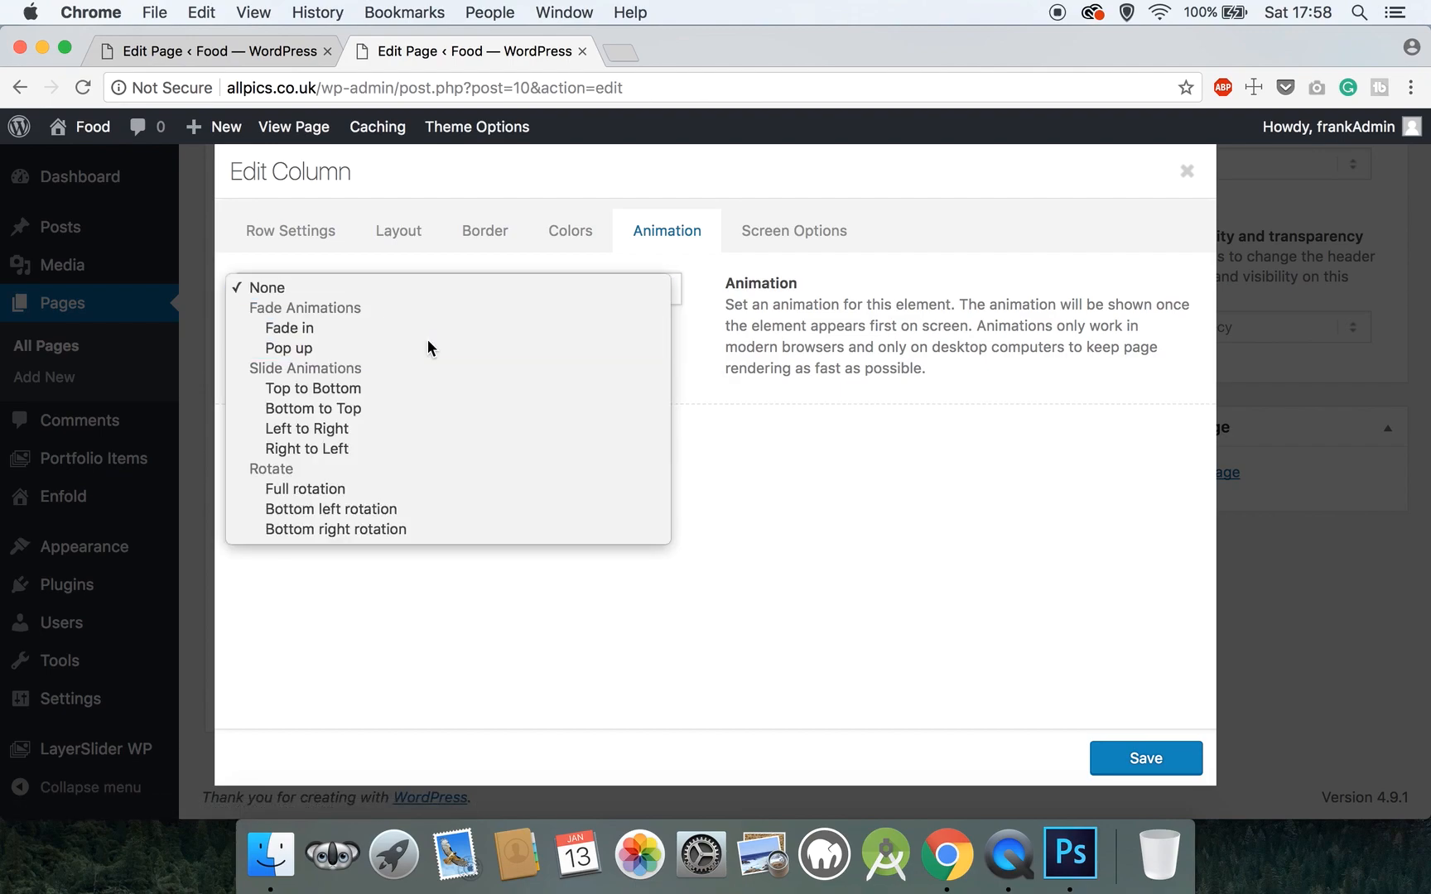
{"action": "left_click", "coordinate": [605, 287]}
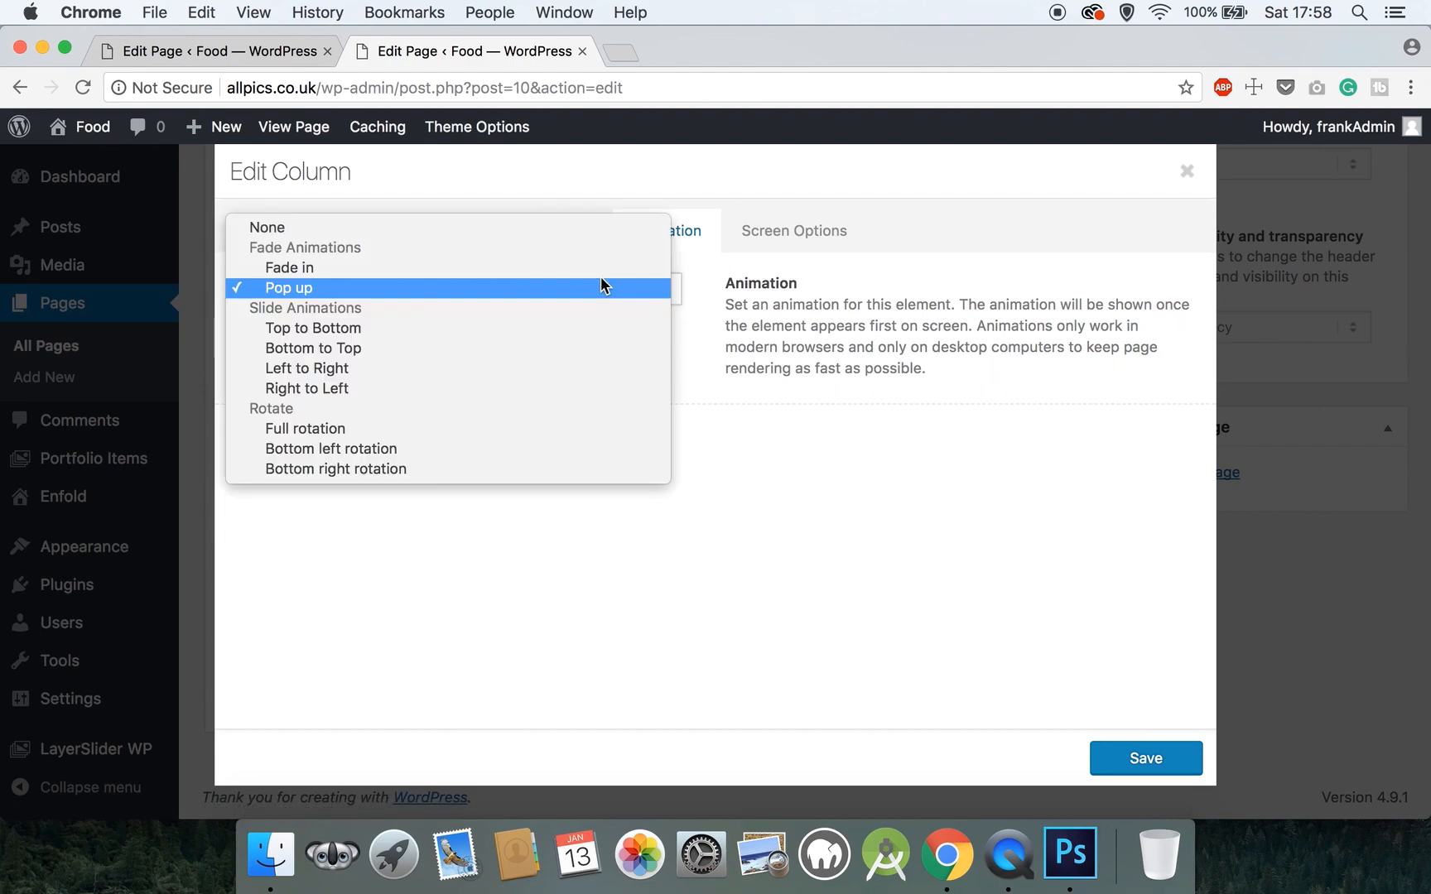
{"action": "left_click", "coordinate": [1066, 532]}
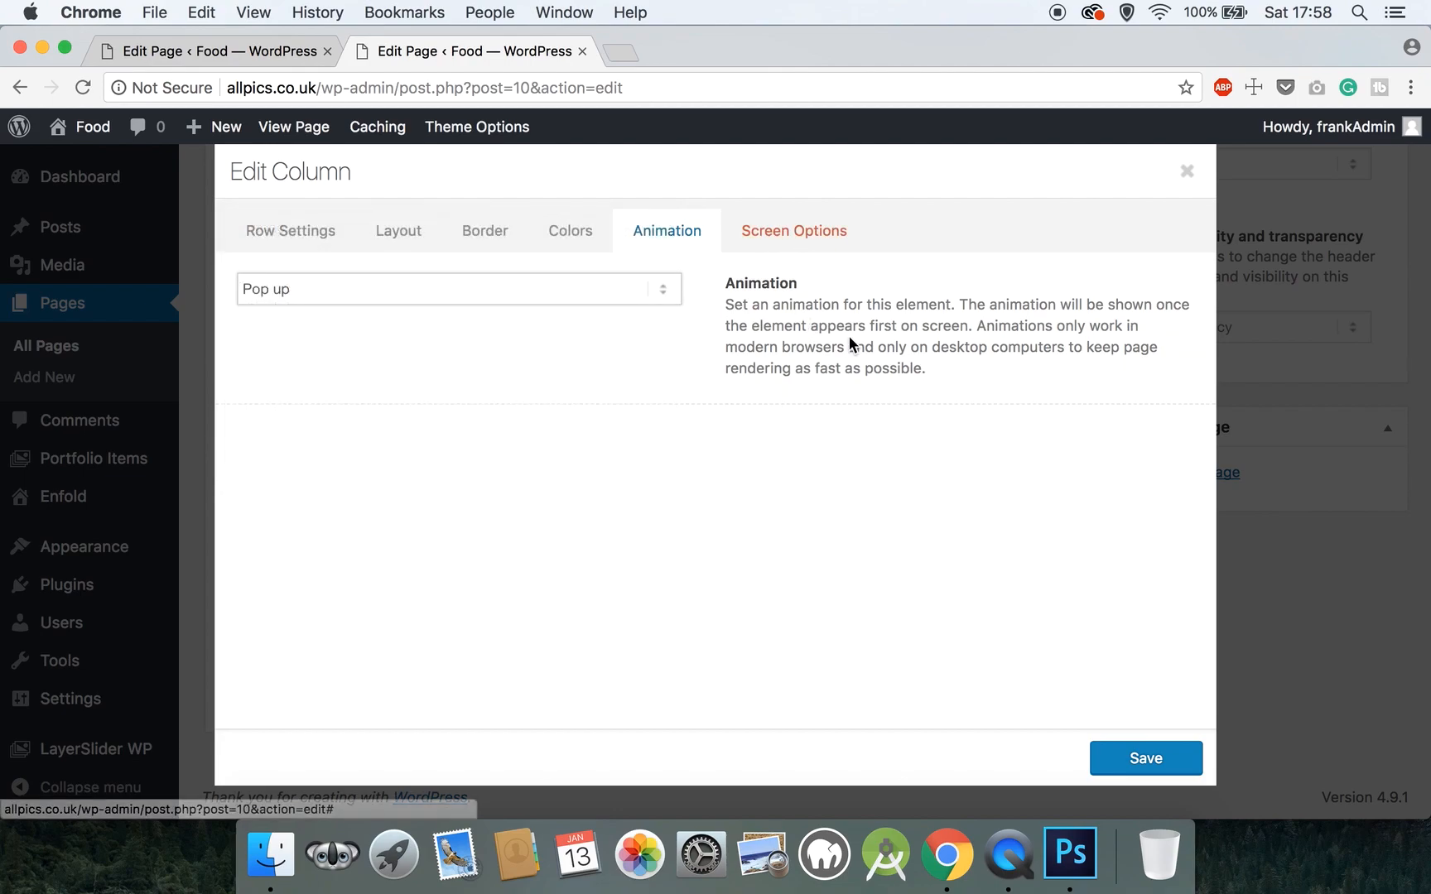
- Set the column to 'Hide on mobile devices' and save its settings
{"action": "left_click", "coordinate": [802, 236]}
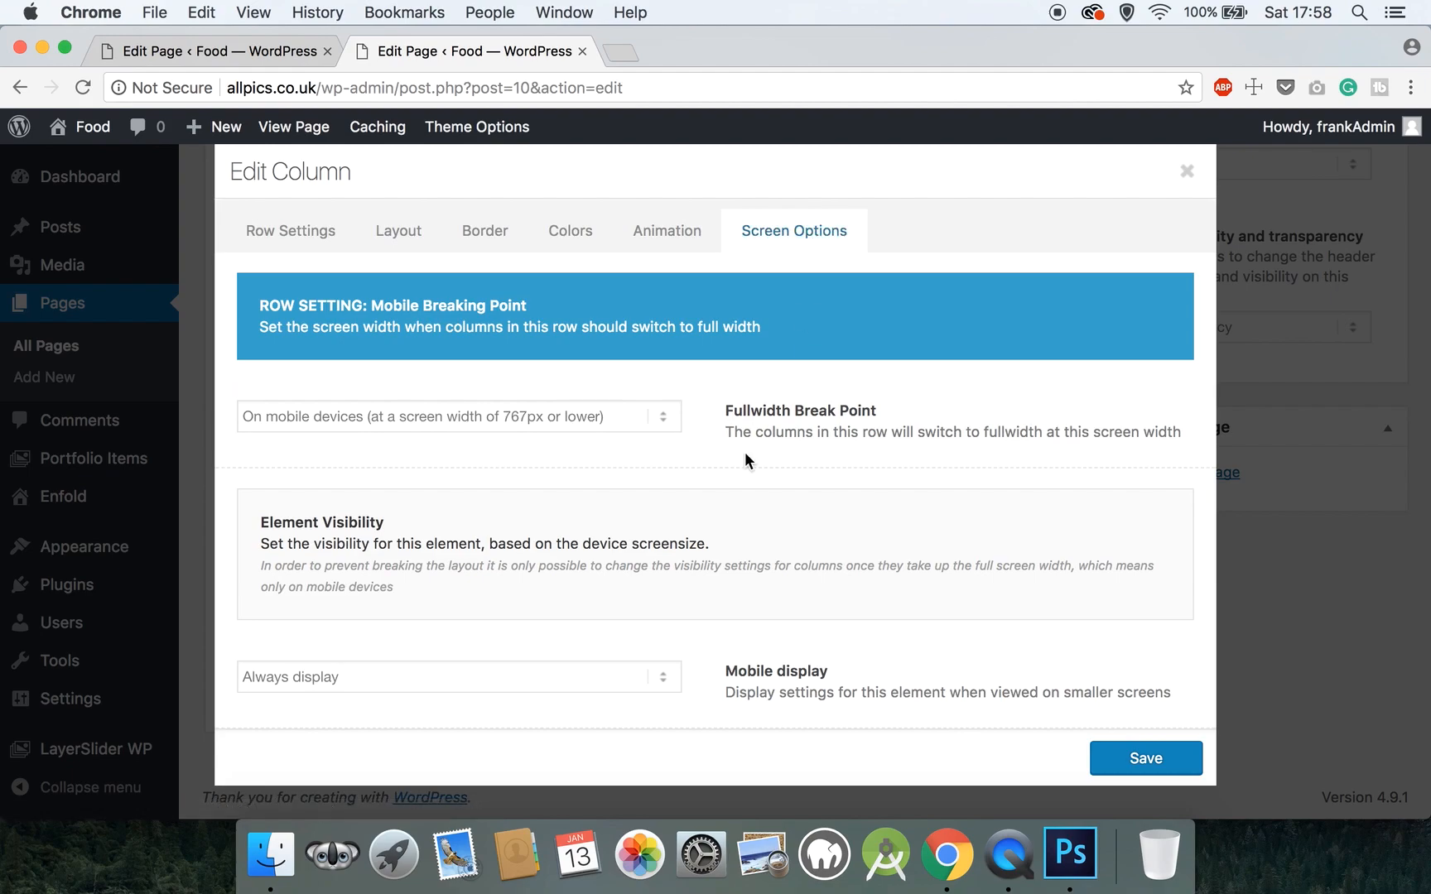
{"action": "left_click", "coordinate": [581, 663]}
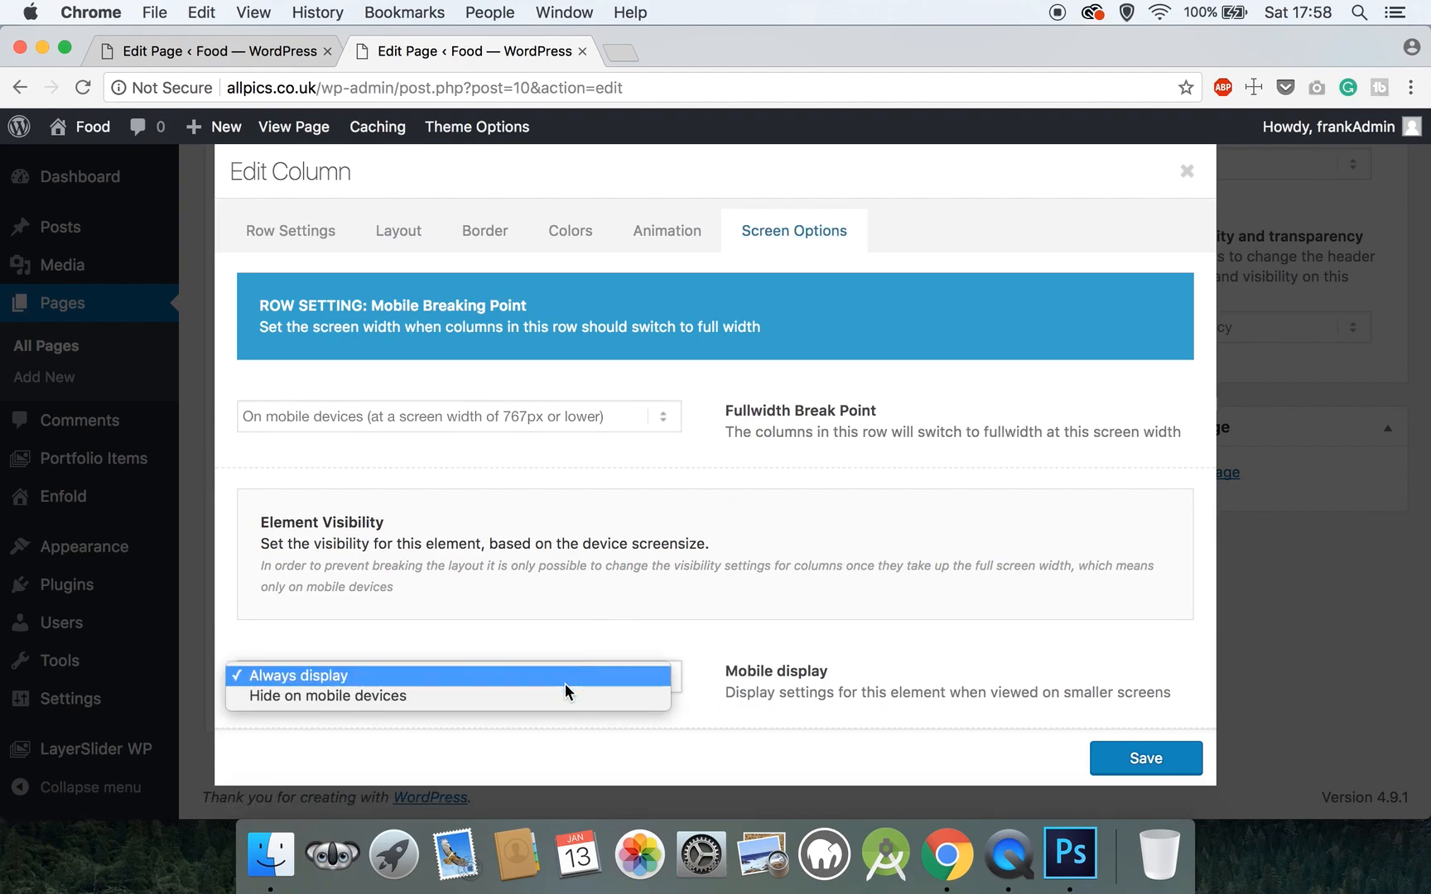
{"action": "left_click", "coordinate": [560, 691]}
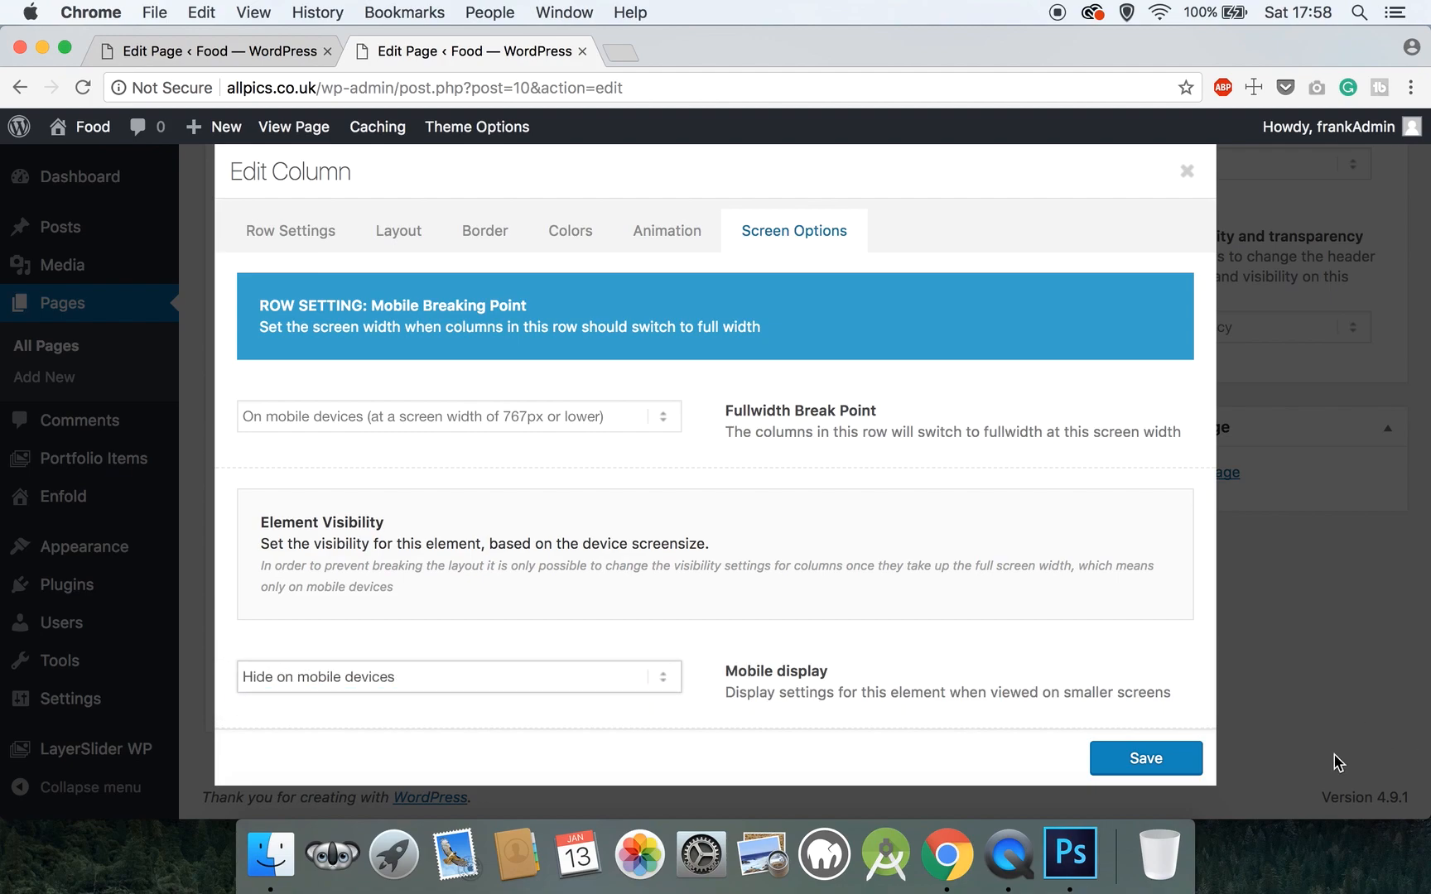
{"action": "left_click", "coordinate": [1148, 759]}
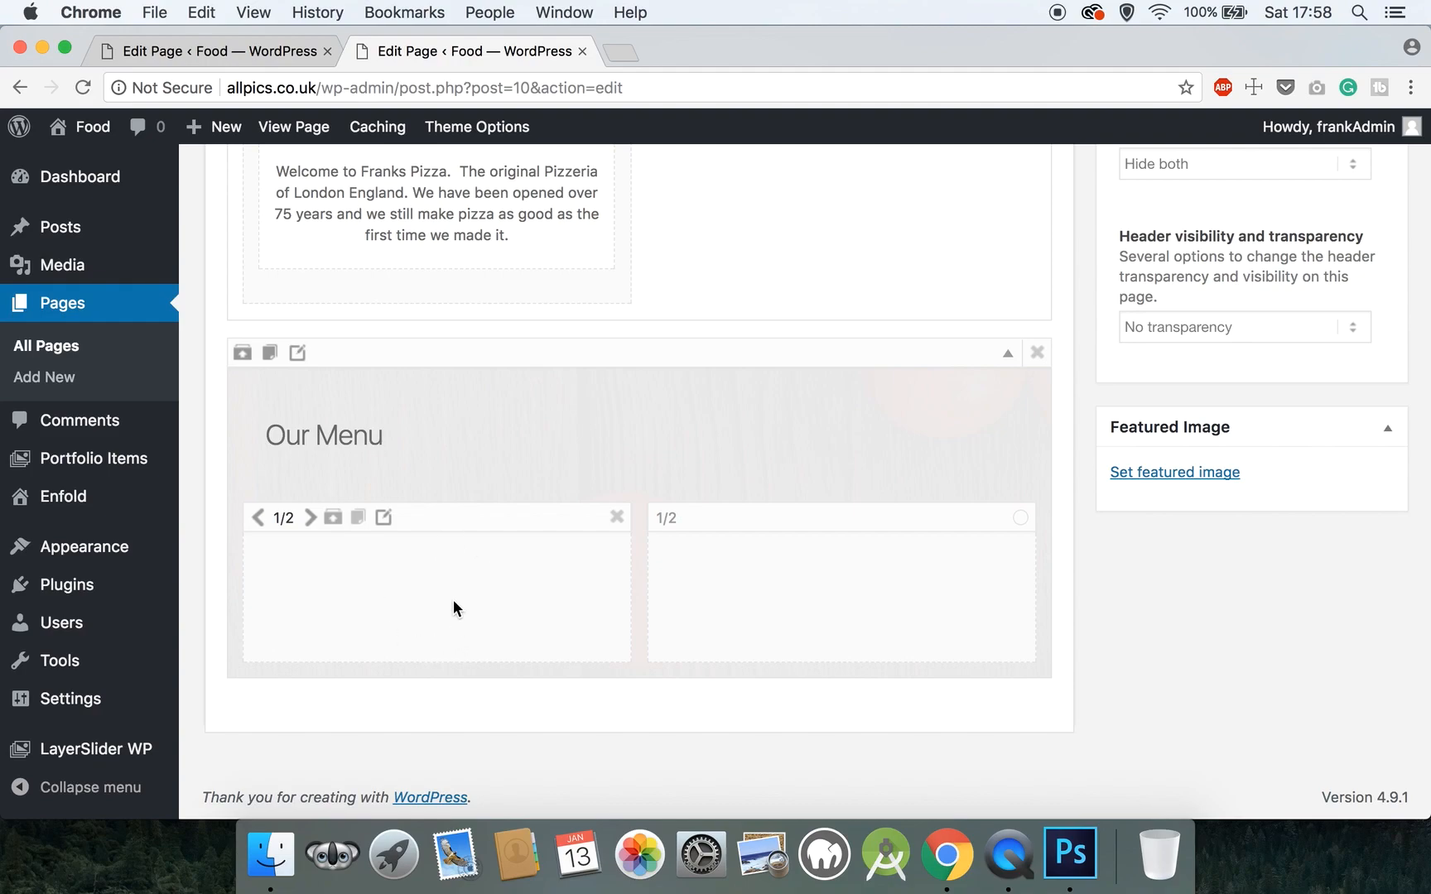
- Reopen the left Our Menu column's settings and look over its padding and row options
{"action": "left_click", "coordinate": [388, 522]}
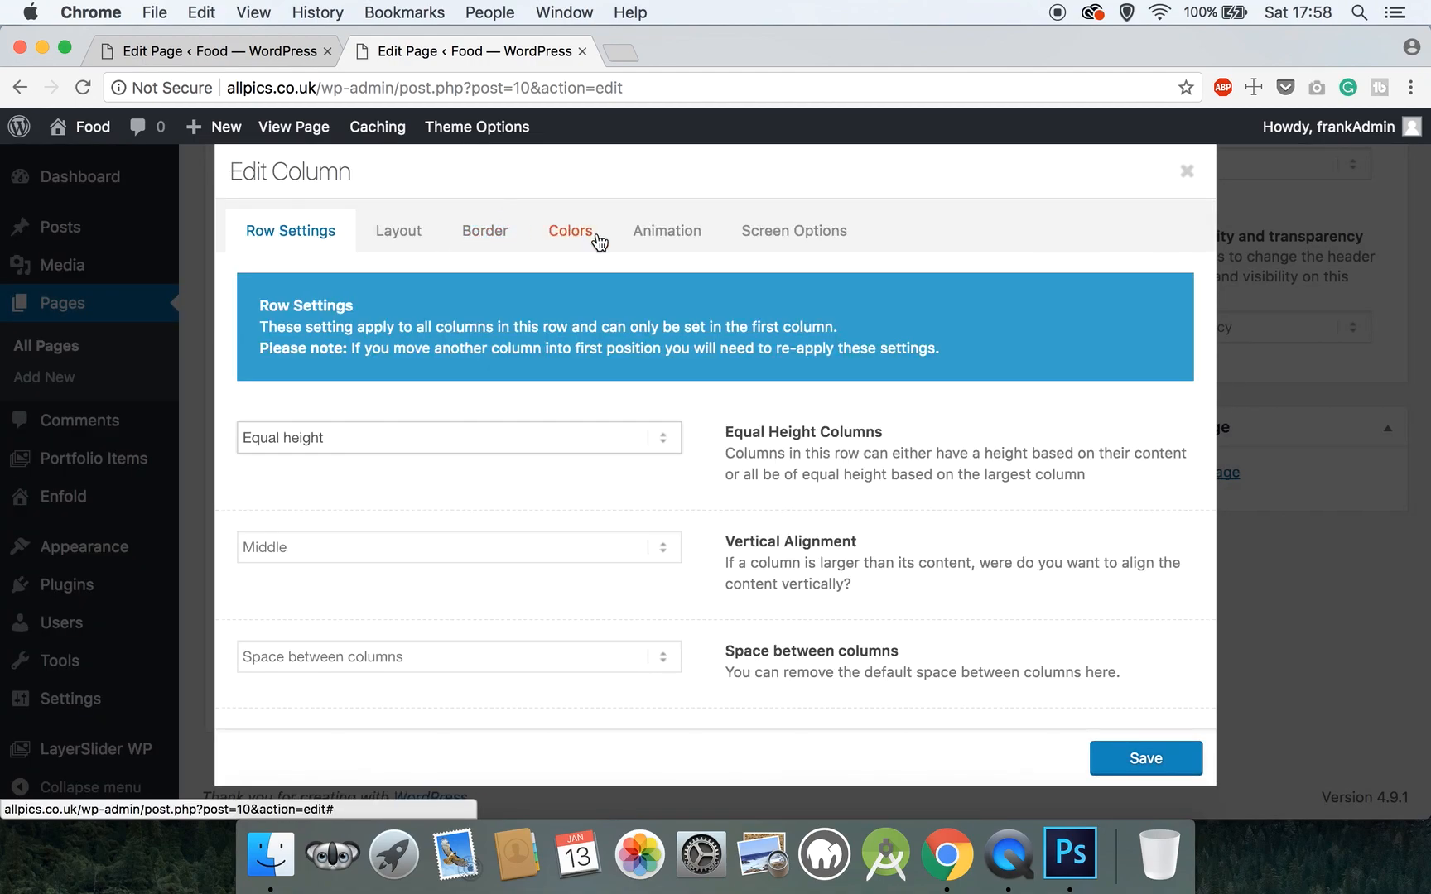
{"action": "left_click", "coordinate": [414, 240]}
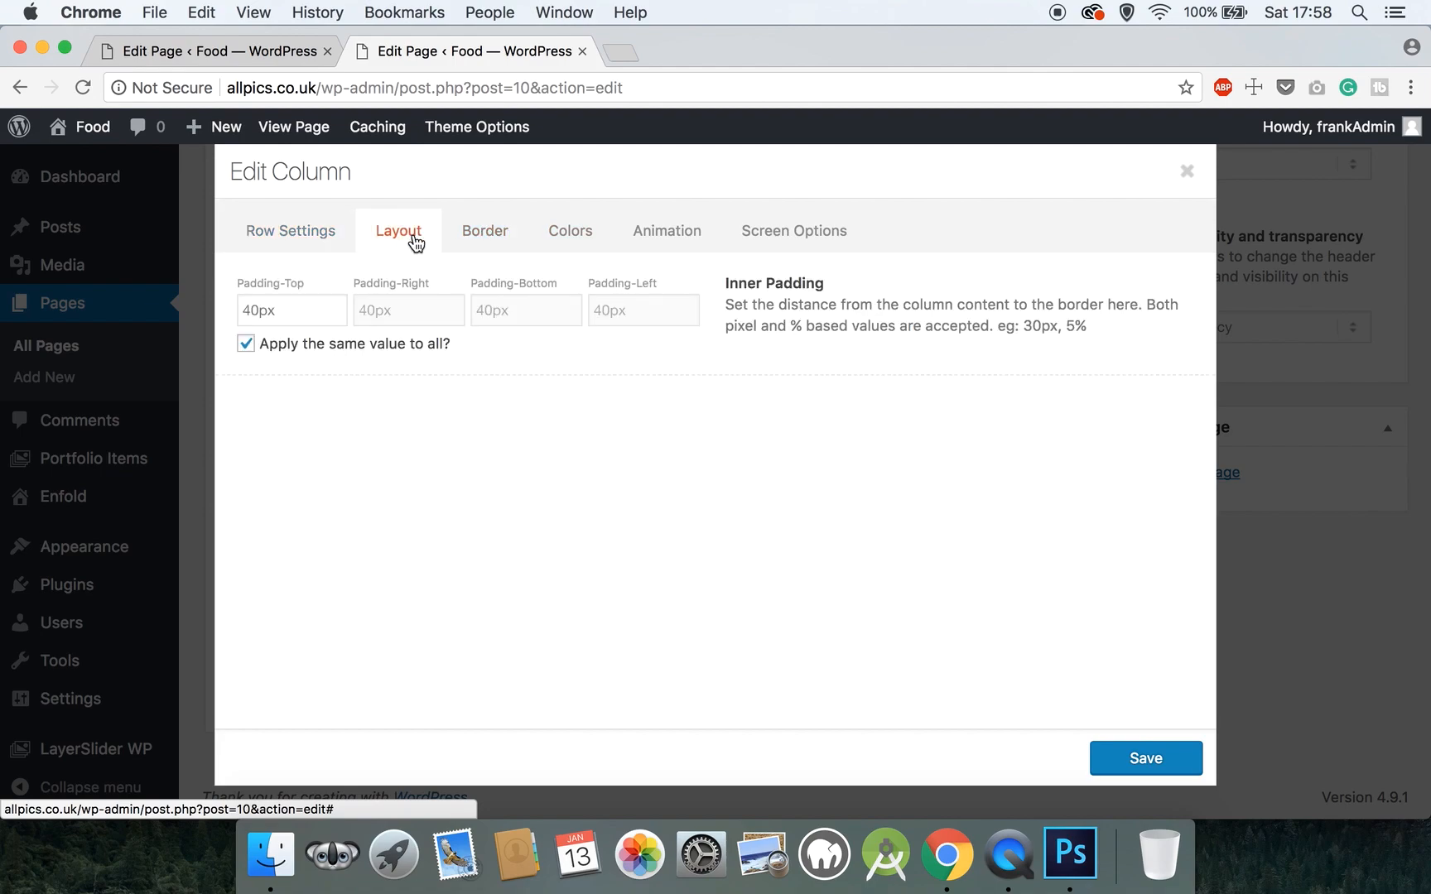
{"action": "left_click", "coordinate": [314, 236]}
{"action": "scroll", "coordinate": [415, 538], "scroll_direction": "down", "scroll_amount": 3}
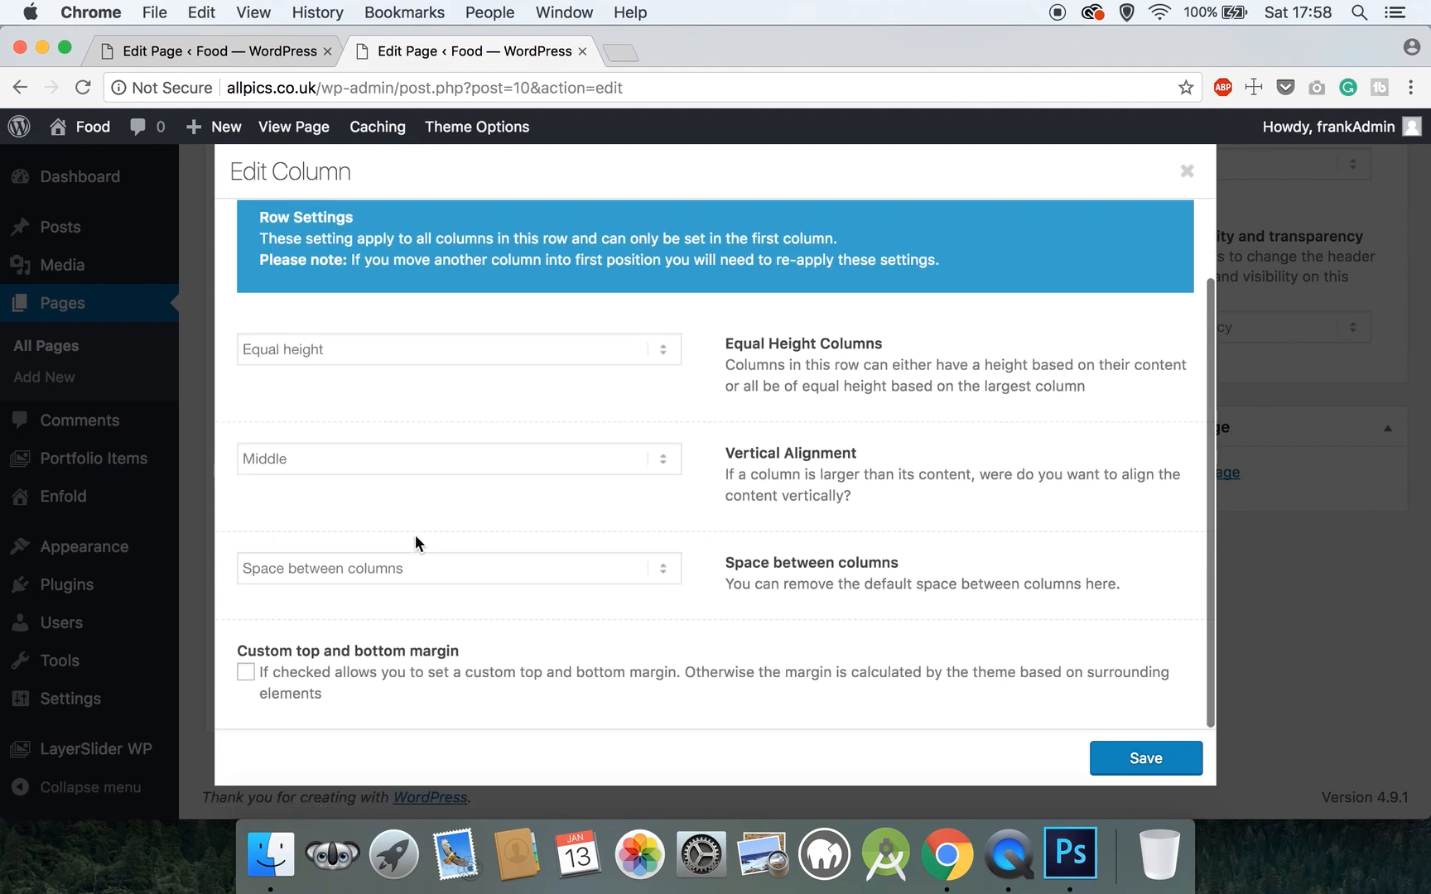
{"action": "scroll", "coordinate": [416, 544], "scroll_direction": "up", "scroll_amount": 2}
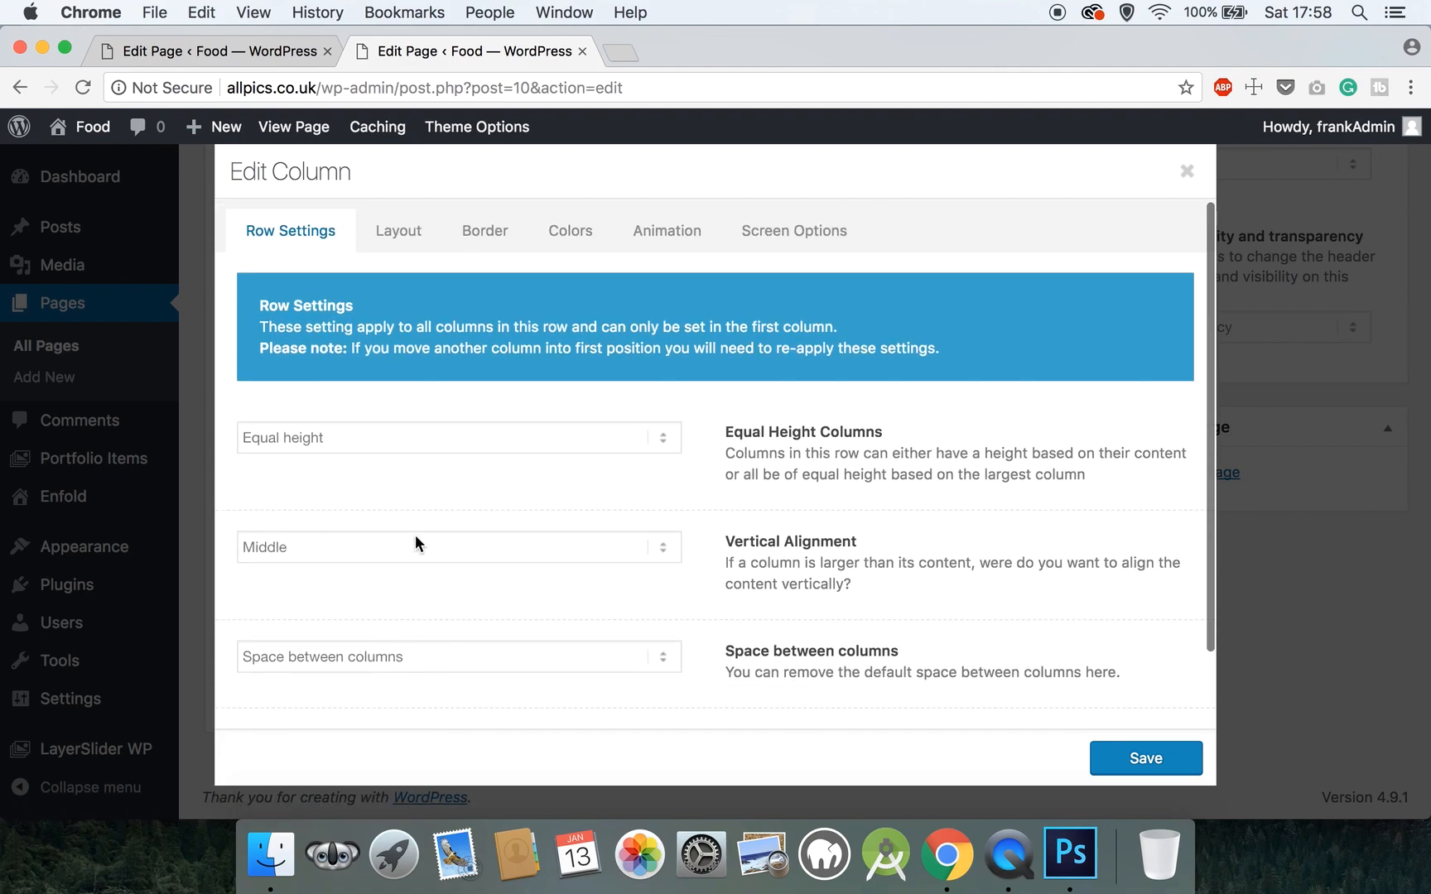
- Upload food10.jpg, insert it at Full Size as the column background, and save
{"action": "left_click", "coordinate": [590, 234]}
{"action": "left_click", "coordinate": [336, 425]}
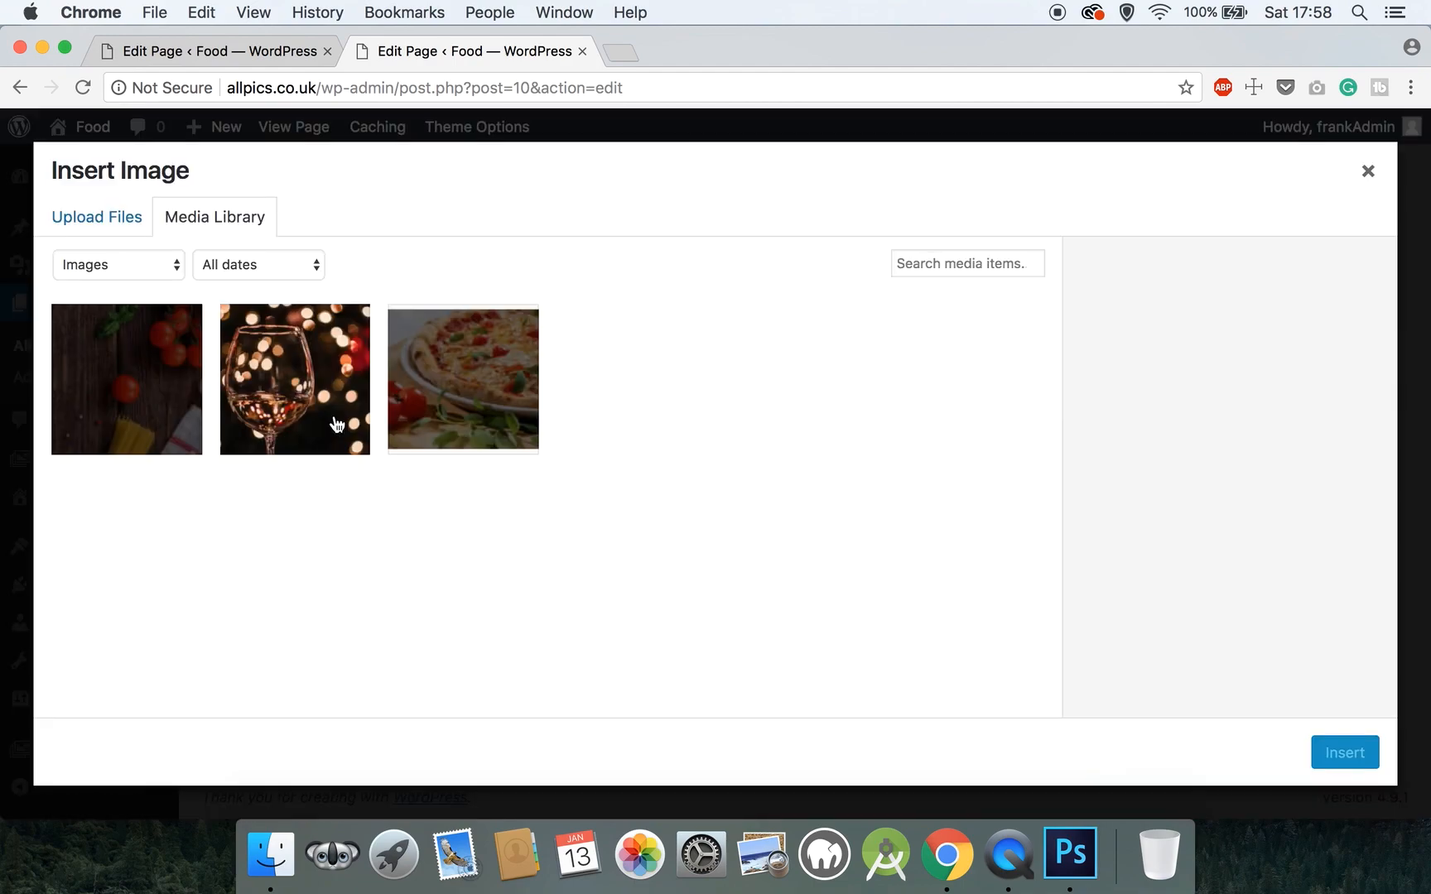
{"action": "left_click", "coordinate": [142, 225]}
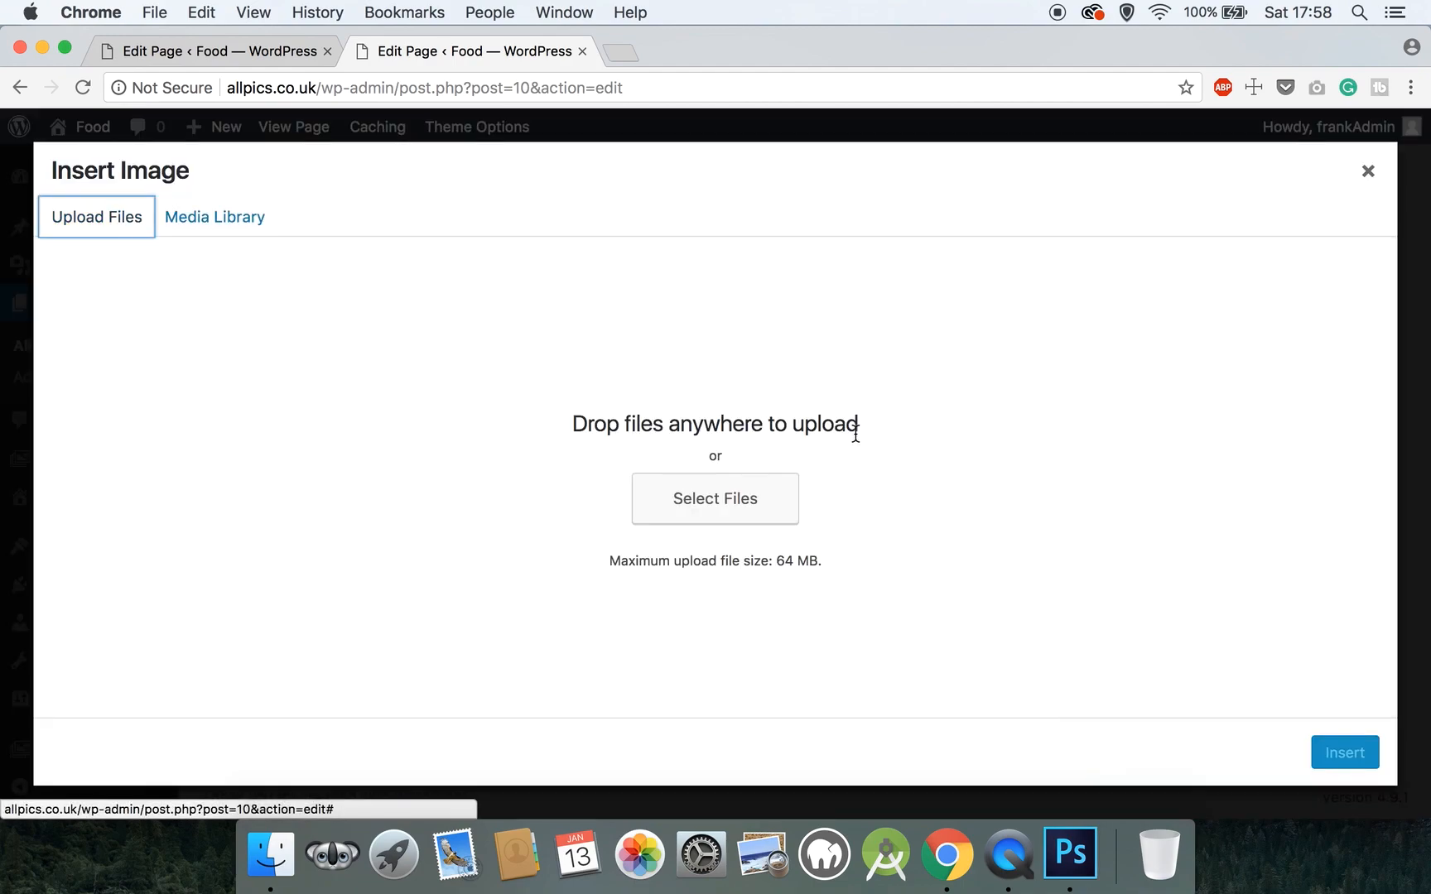
{"action": "left_click", "coordinate": [763, 500]}
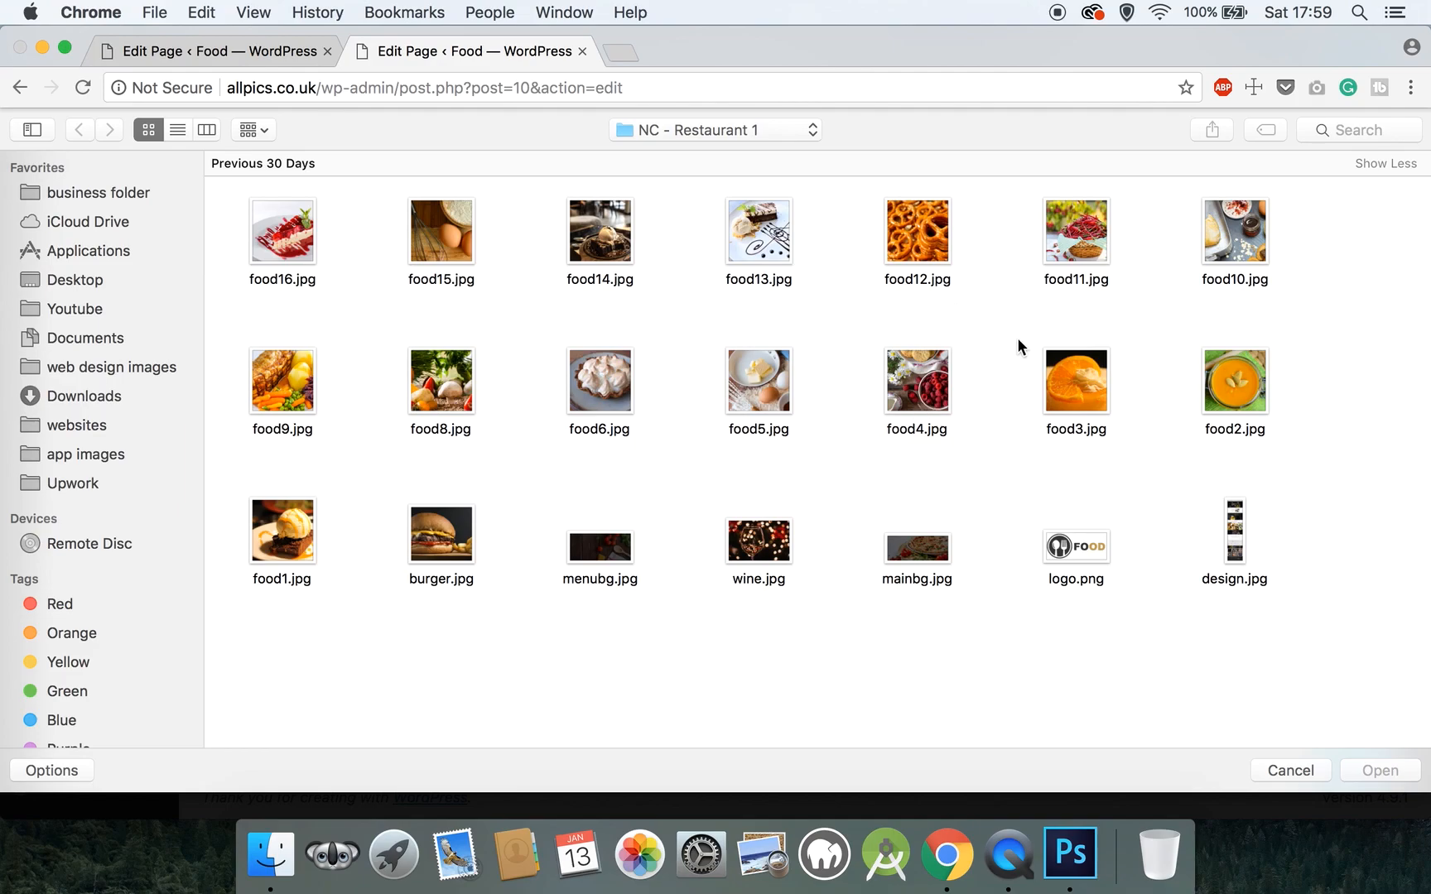
{"action": "left_click", "coordinate": [1224, 238]}
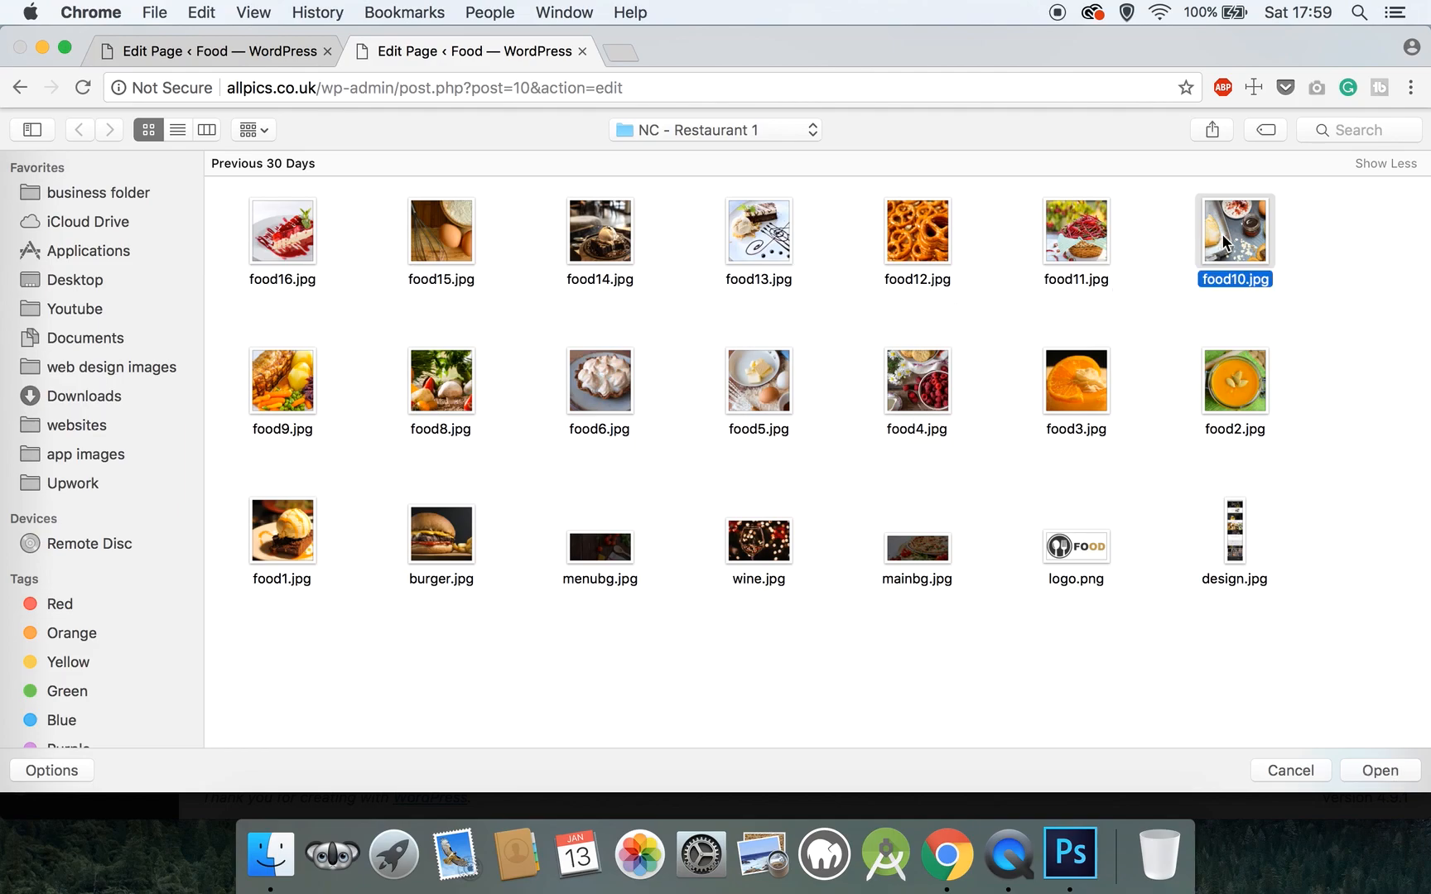
{"action": "left_click", "coordinate": [1375, 758]}
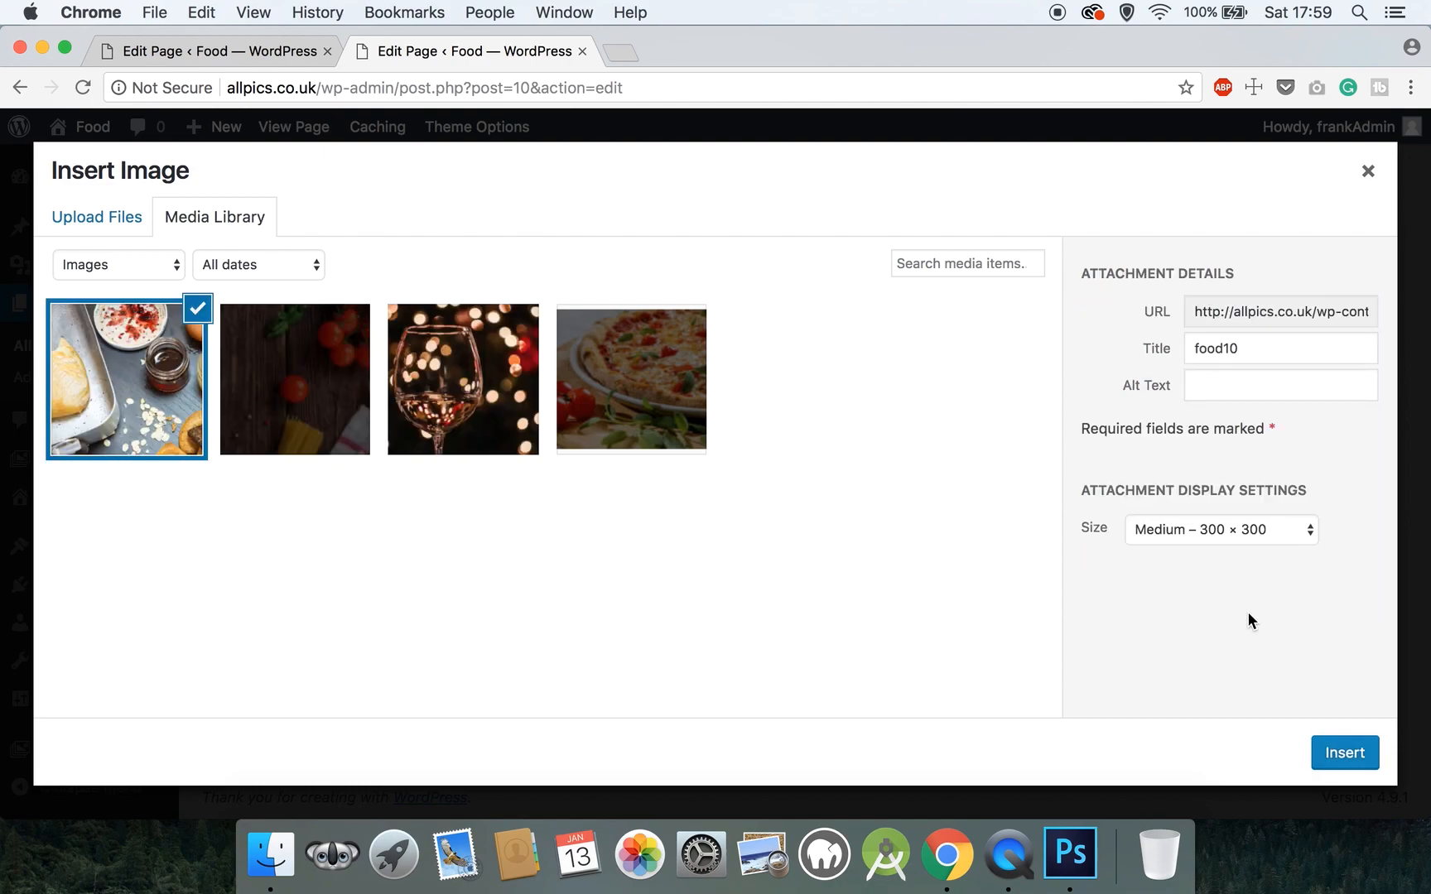
{"action": "left_click", "coordinate": [1240, 528]}
{"action": "left_click", "coordinate": [1245, 549]}
{"action": "left_click", "coordinate": [1341, 753]}
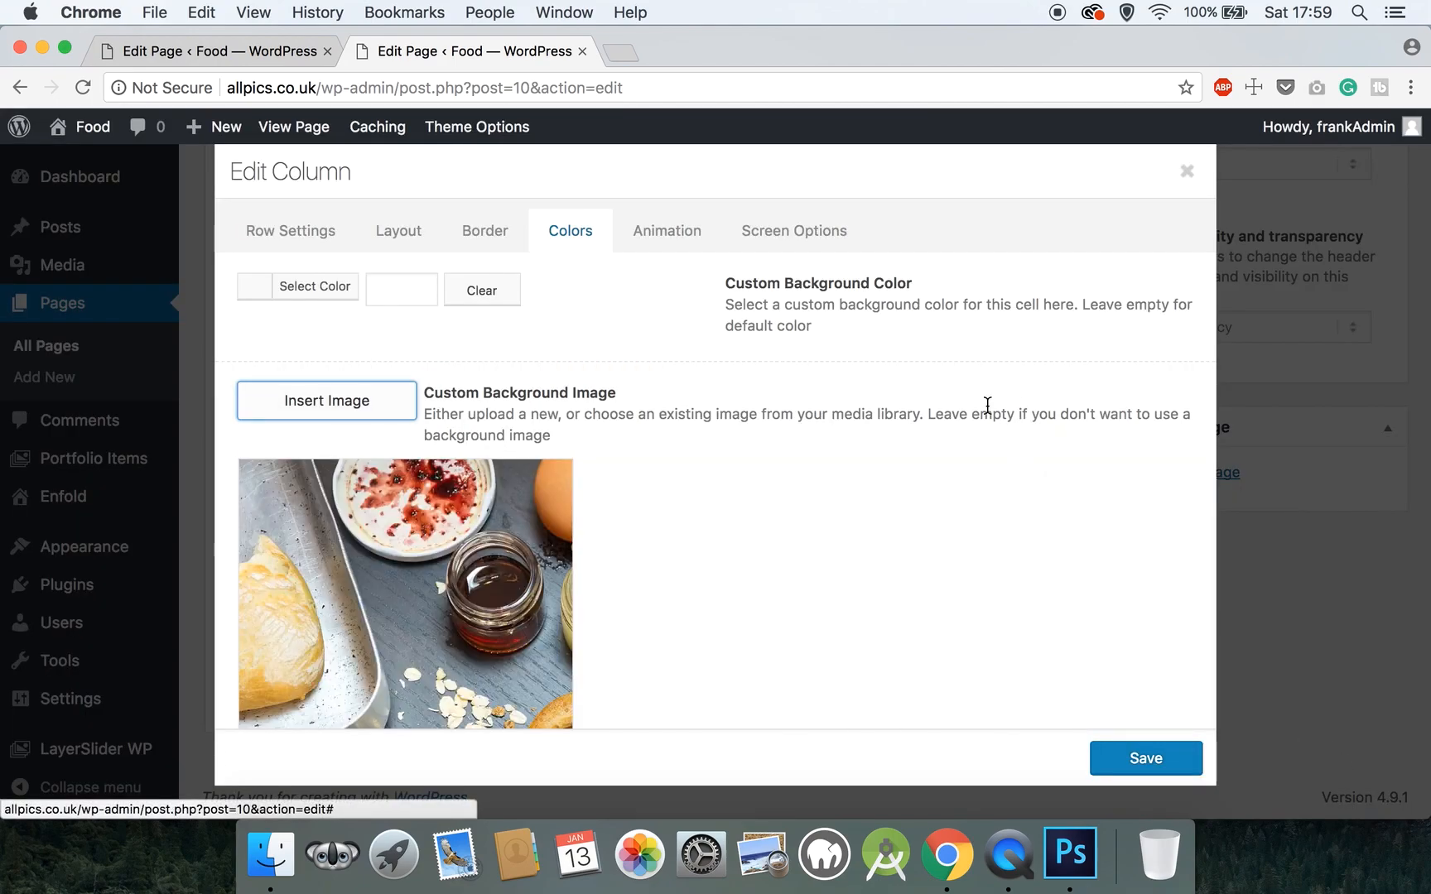
{"action": "left_click", "coordinate": [1133, 750]}
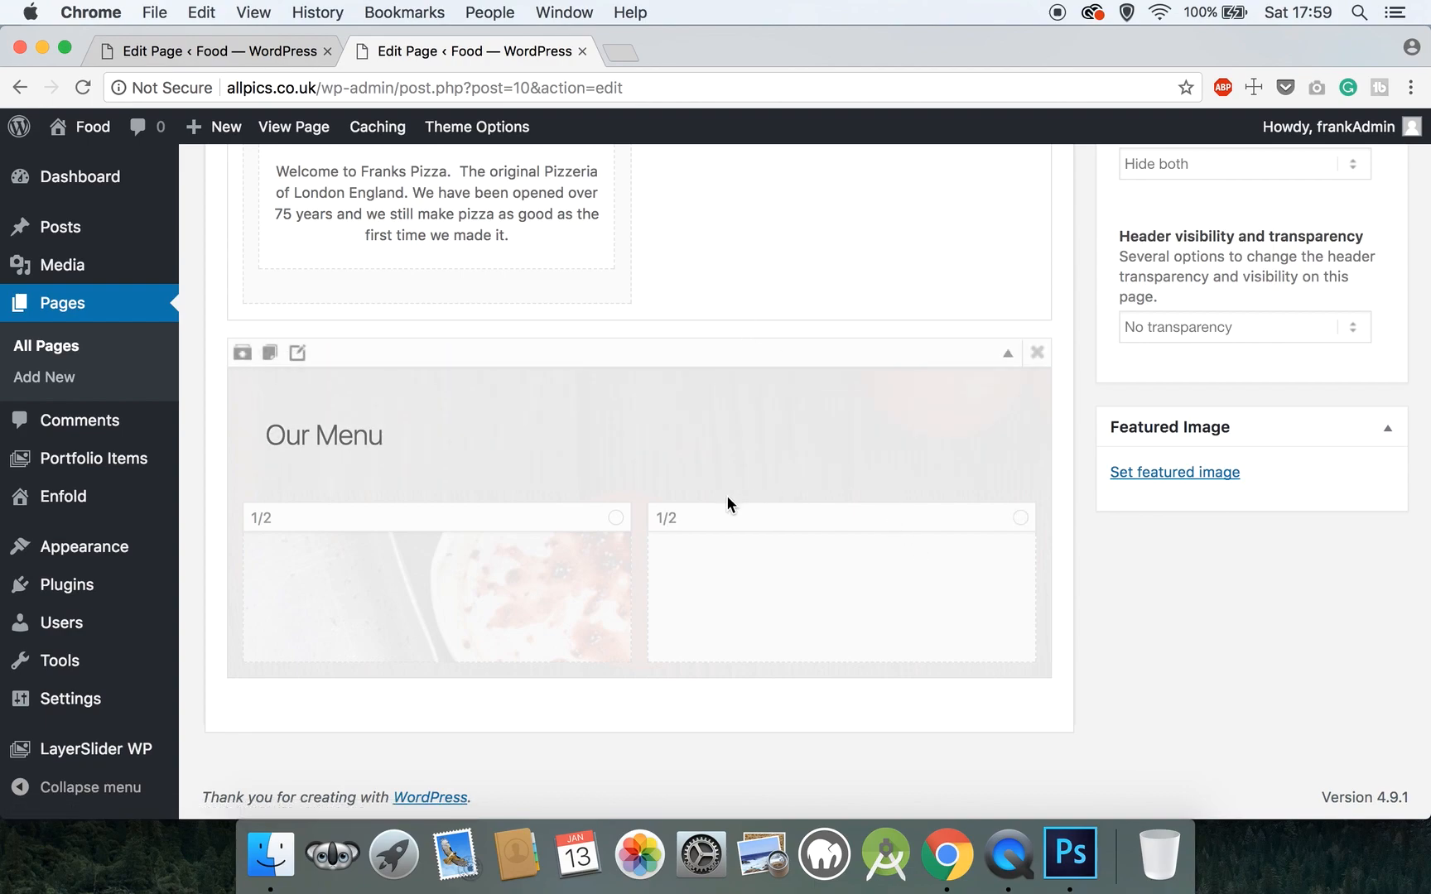
- From Content Elements, drag the Hello Special Heading and a Text Block into the right 1/2 column
{"action": "mouse_move", "coordinate": [668, 523]}
{"action": "mouse_move", "coordinate": [588, 428]}
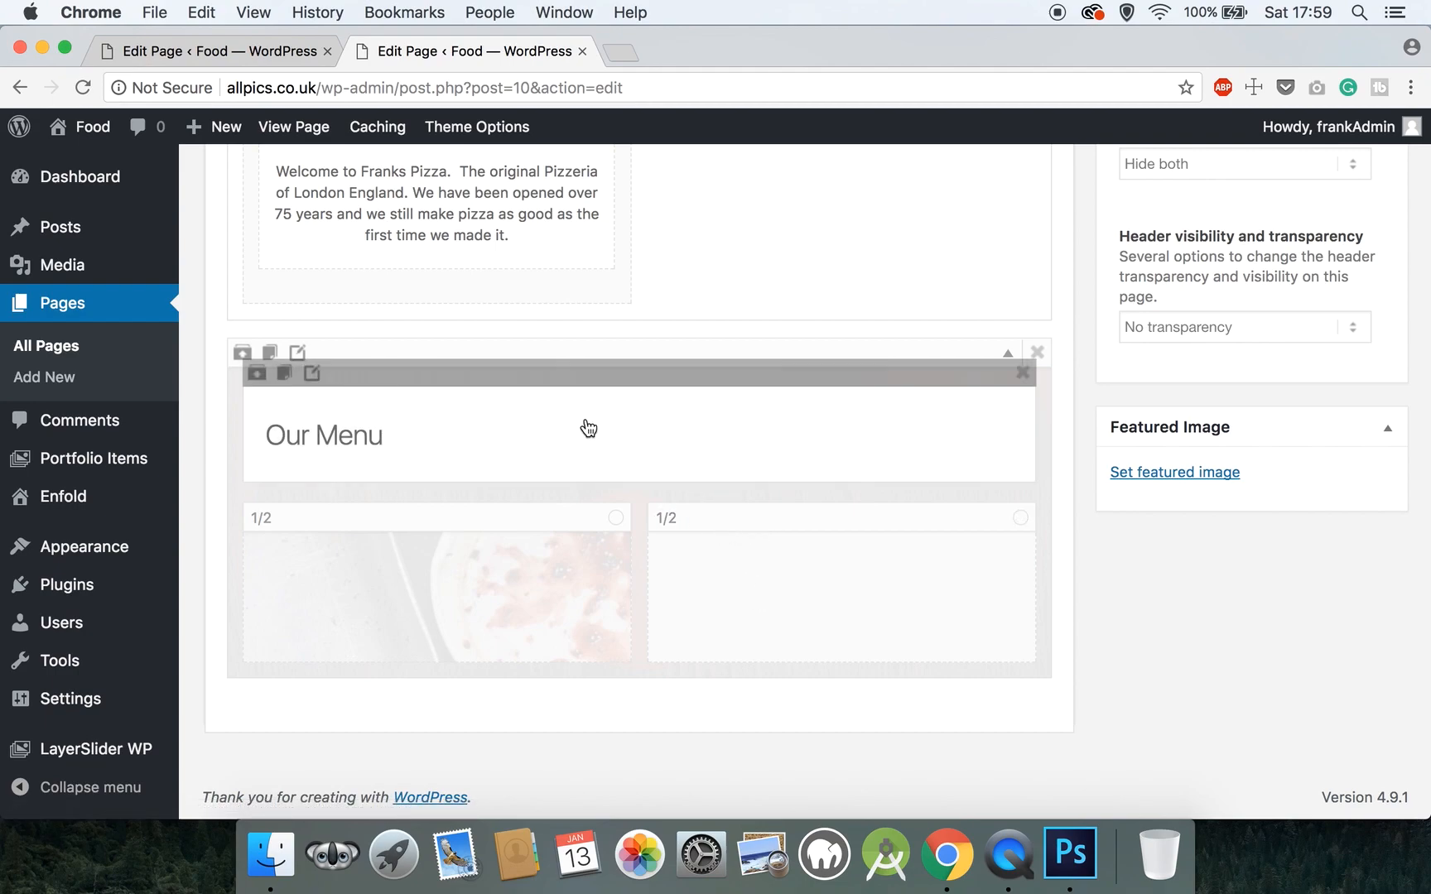
{"action": "scroll", "coordinate": [588, 428], "scroll_direction": "up", "scroll_amount": 10}
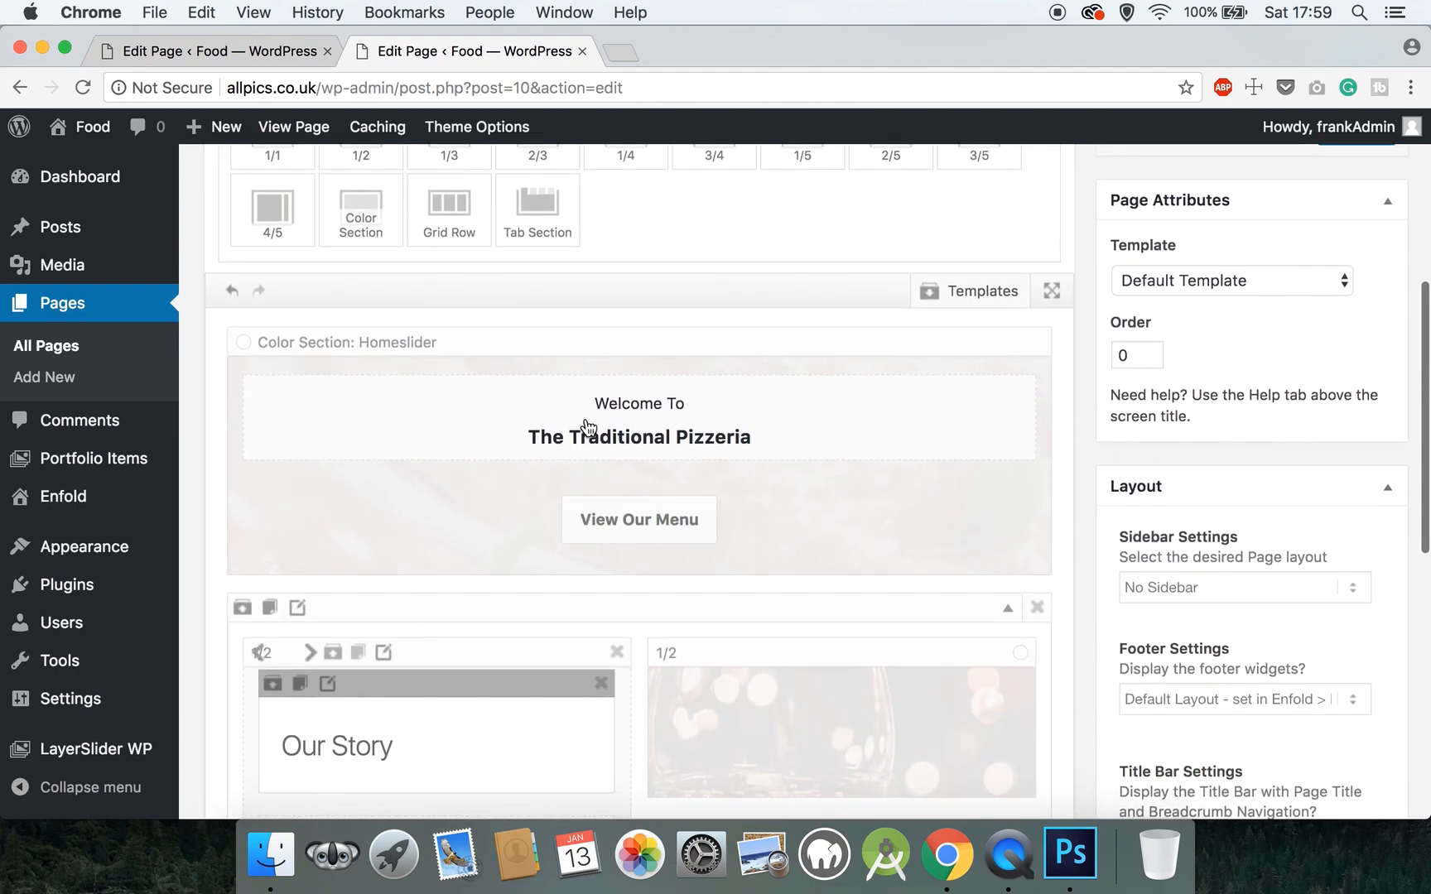
{"action": "scroll", "coordinate": [586, 427], "scroll_direction": "up", "scroll_amount": 5}
{"action": "left_click", "coordinate": [445, 263]}
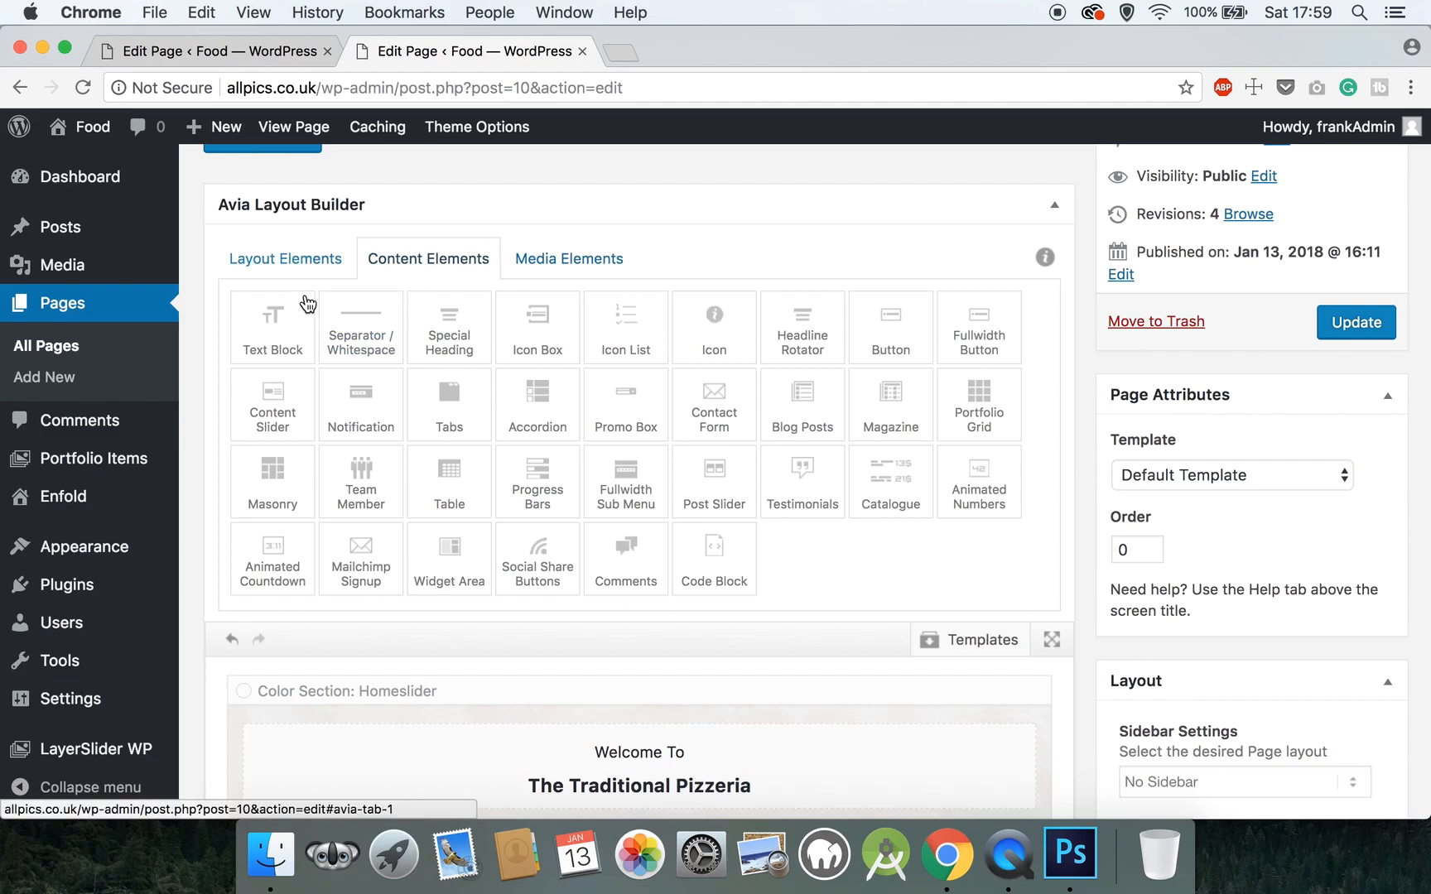
{"action": "scroll", "coordinate": [300, 311], "scroll_direction": "down", "scroll_amount": 10}
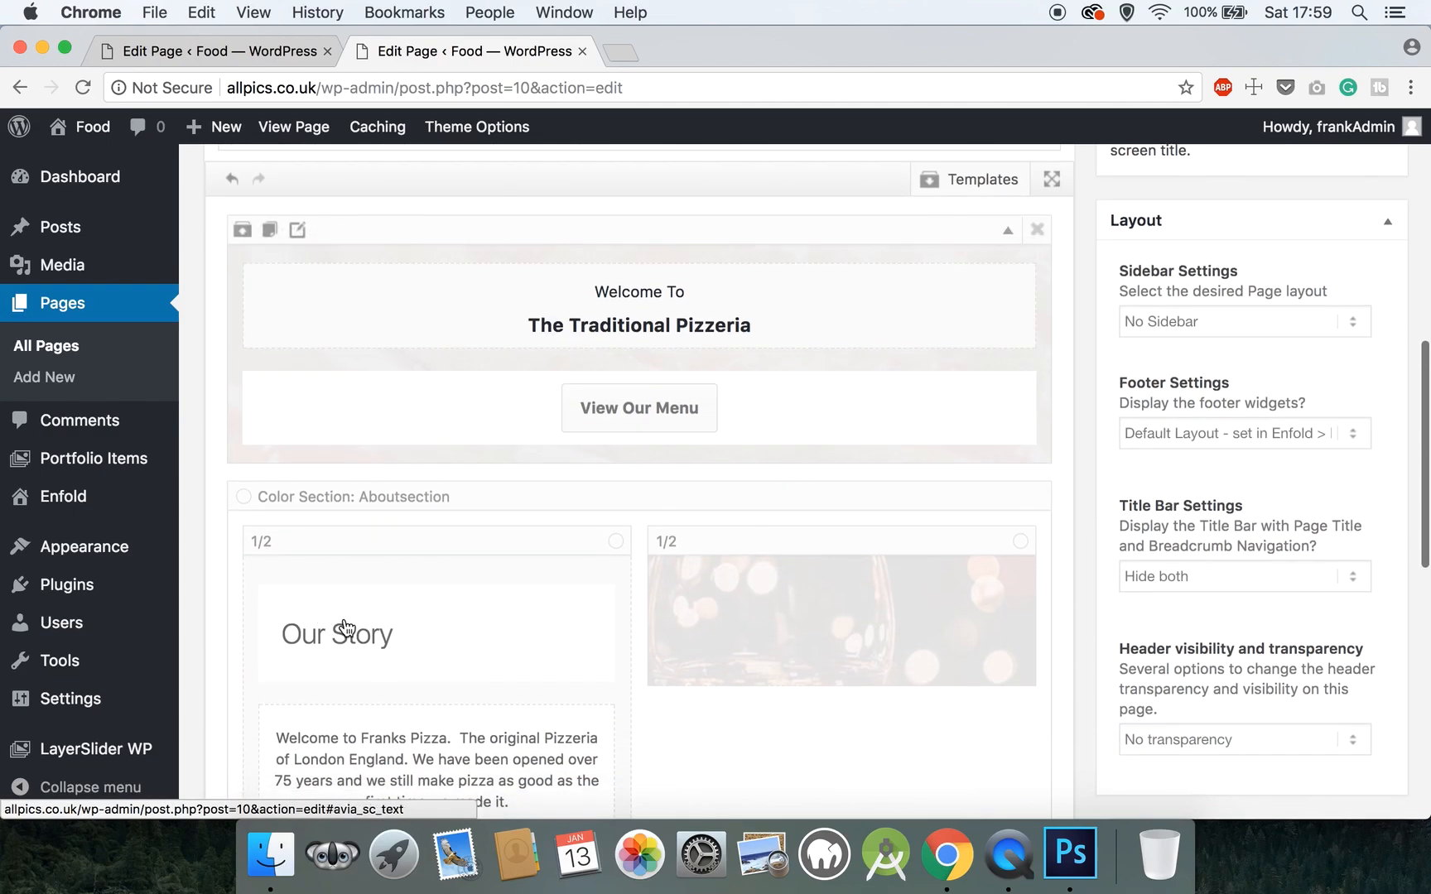
{"action": "scroll", "coordinate": [451, 658], "scroll_direction": "down", "scroll_amount": 5}
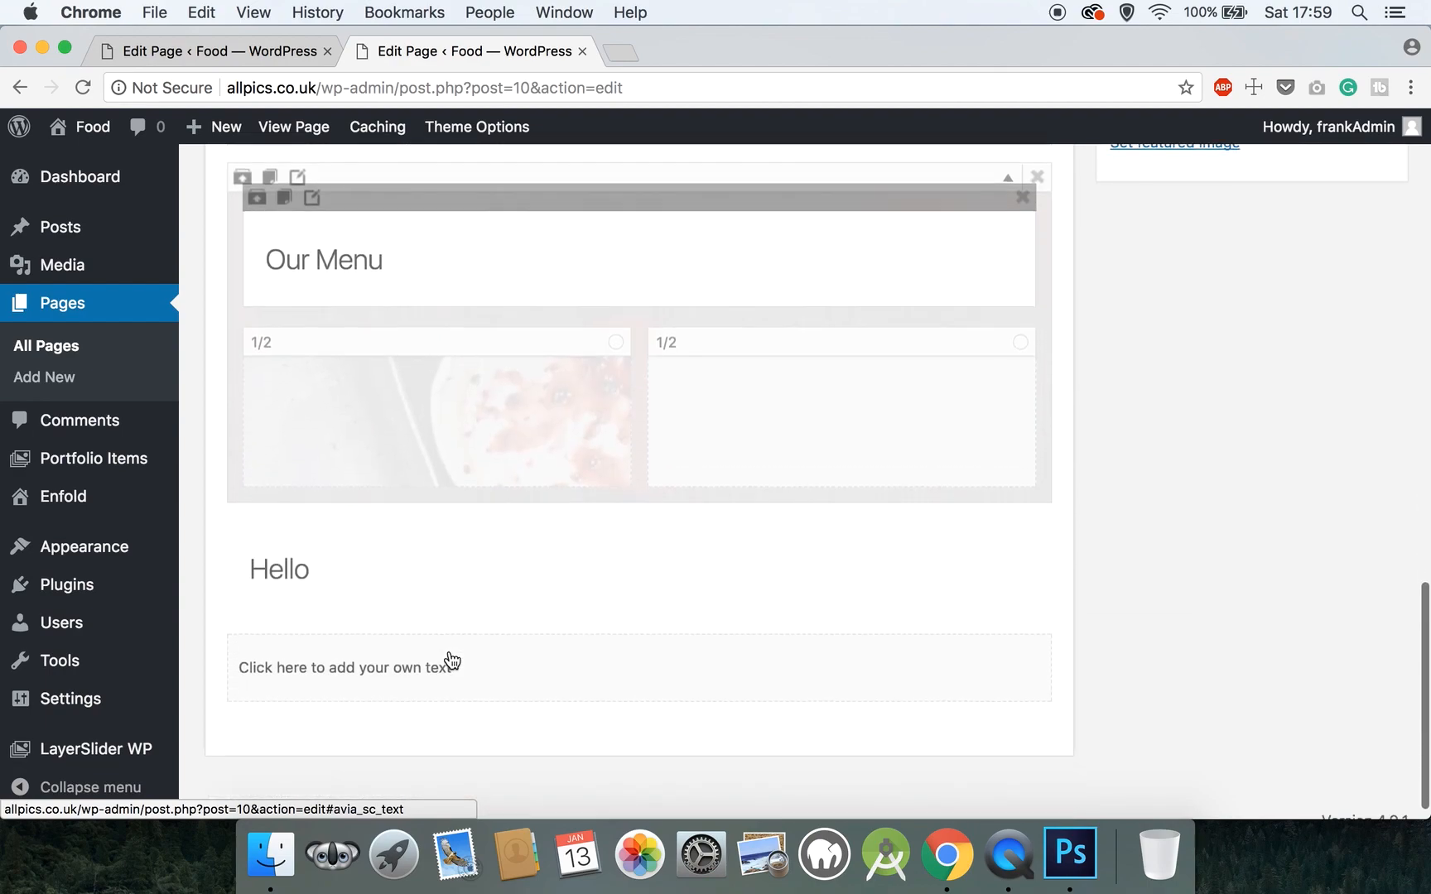
{"action": "left_click_drag", "start_coordinate": [319, 495], "coordinate": [716, 403]}
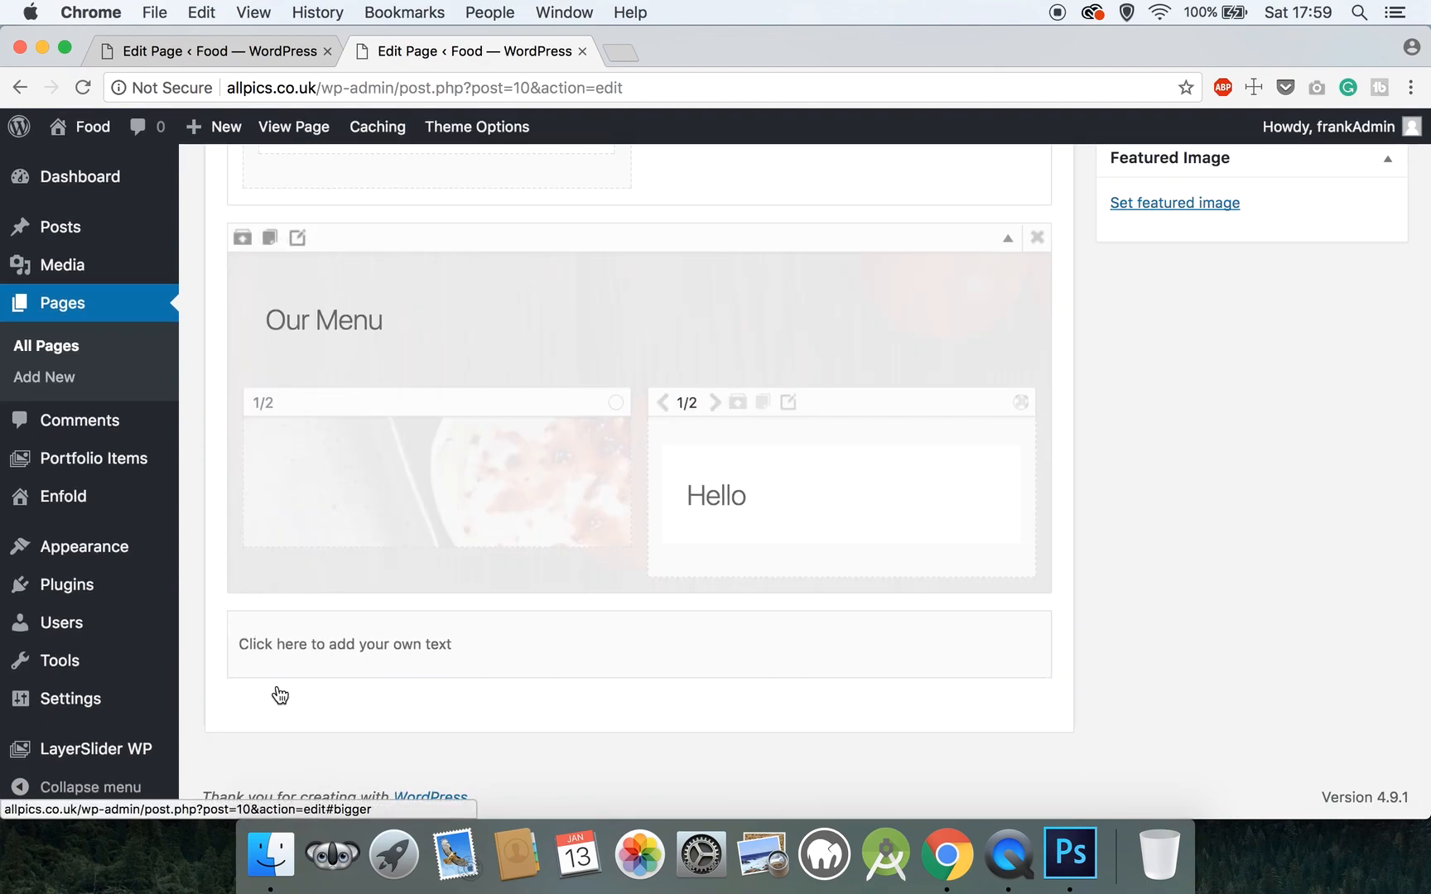
{"action": "left_click_drag", "start_coordinate": [344, 598], "coordinate": [696, 553]}
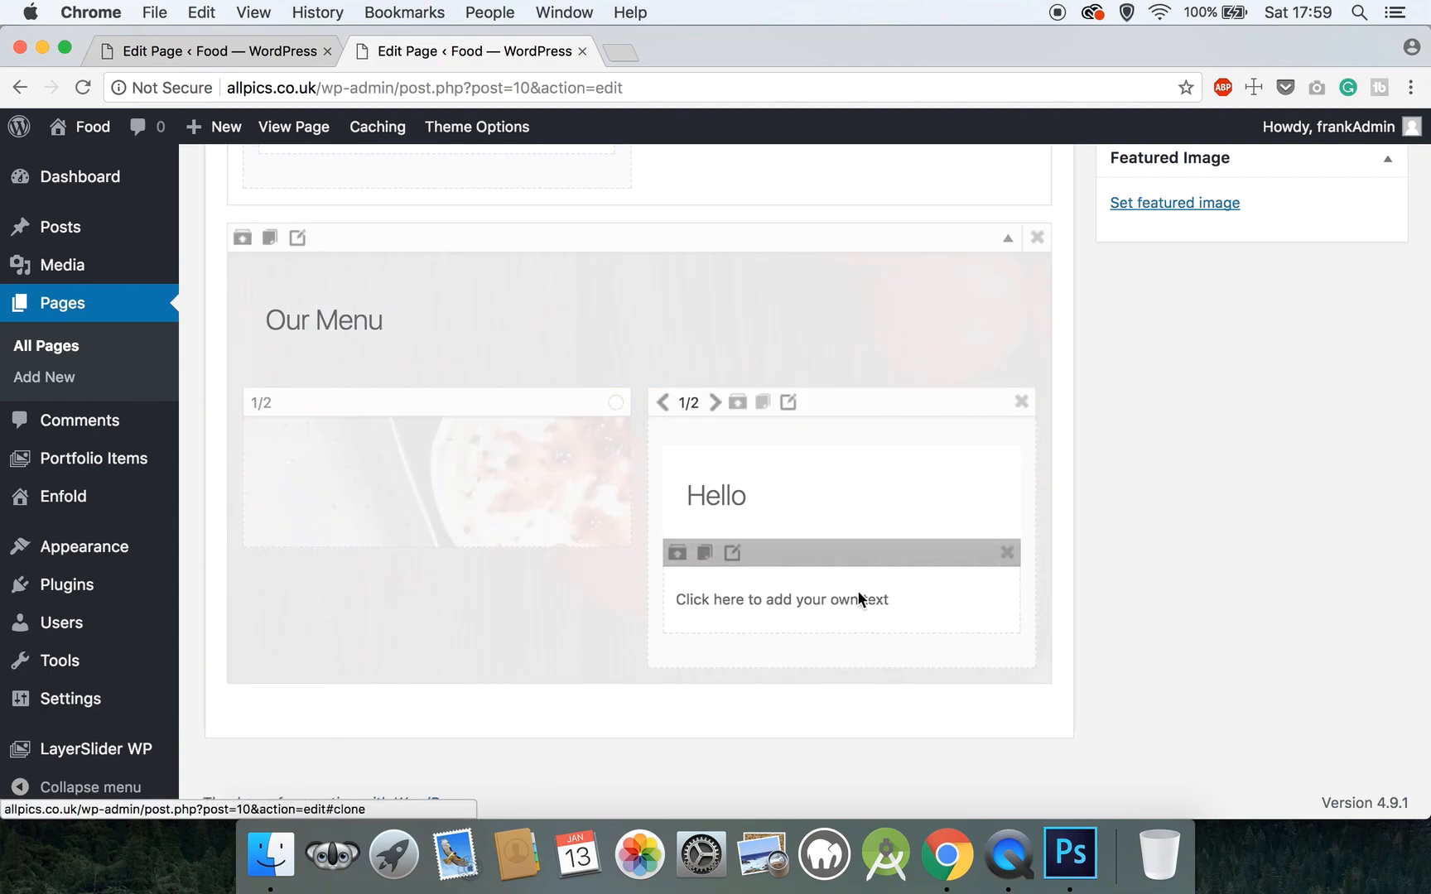
- Change the Hello heading's text to 'Starters', keep the default heading style, and set bottom padding to 20 px
{"action": "left_click", "coordinate": [782, 501]}
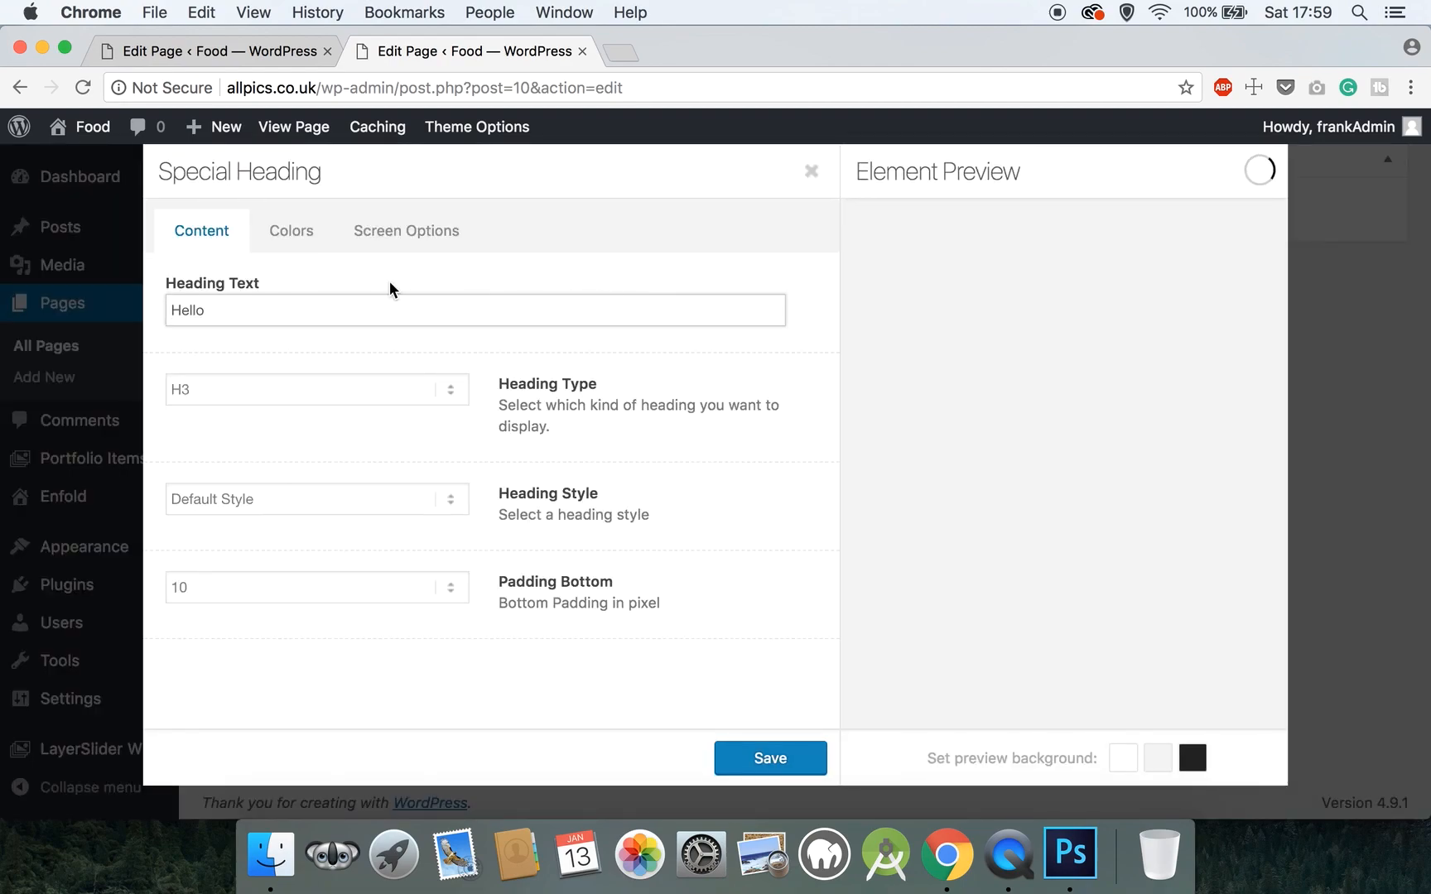
{"action": "left_click_drag", "start_coordinate": [317, 314], "coordinate": [122, 319]}
{"action": "type", "text": "Starters"}
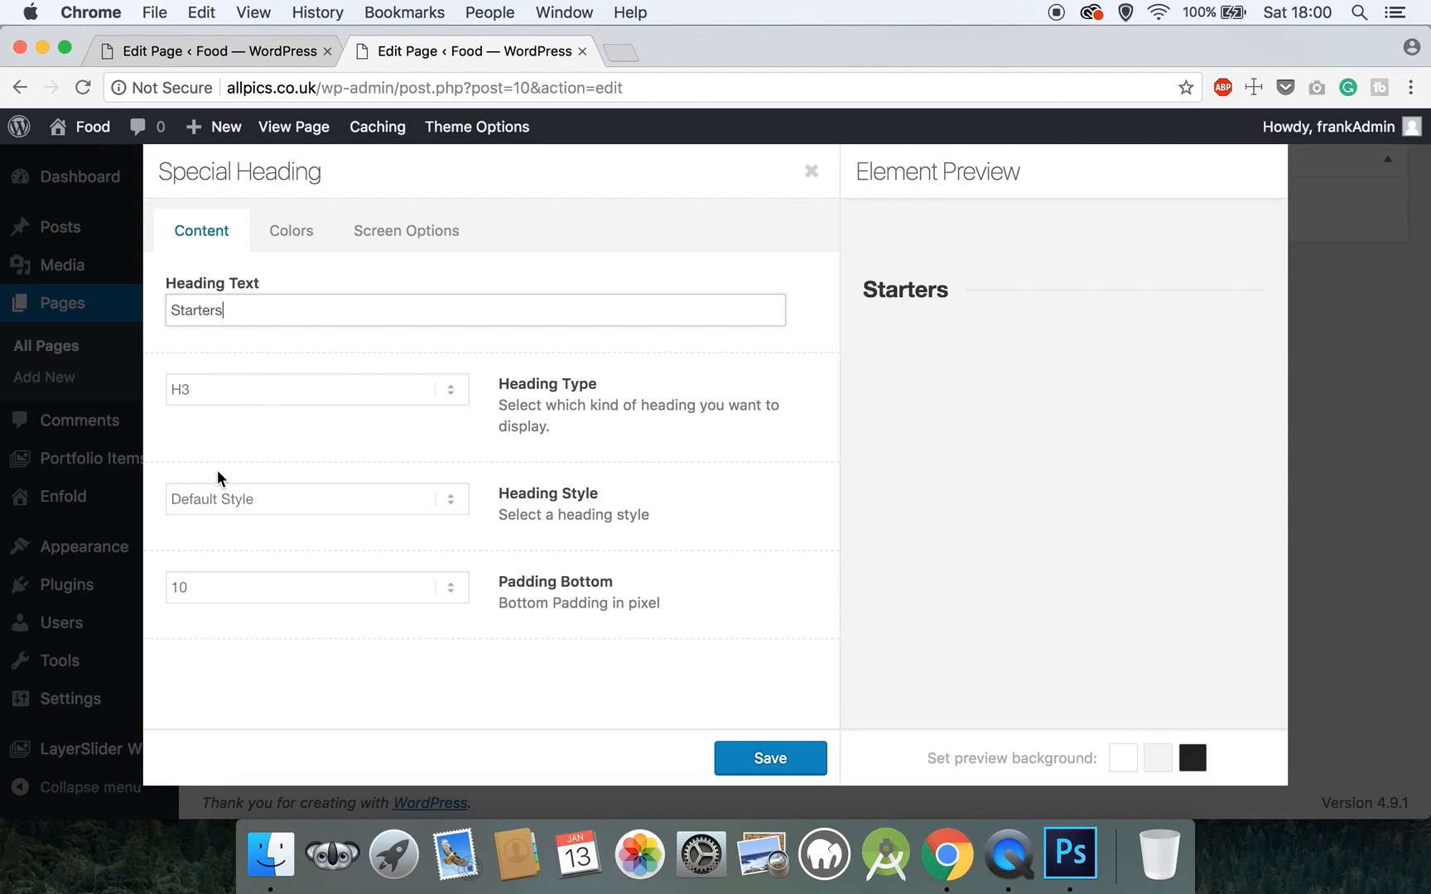
{"action": "left_click", "coordinate": [217, 495]}
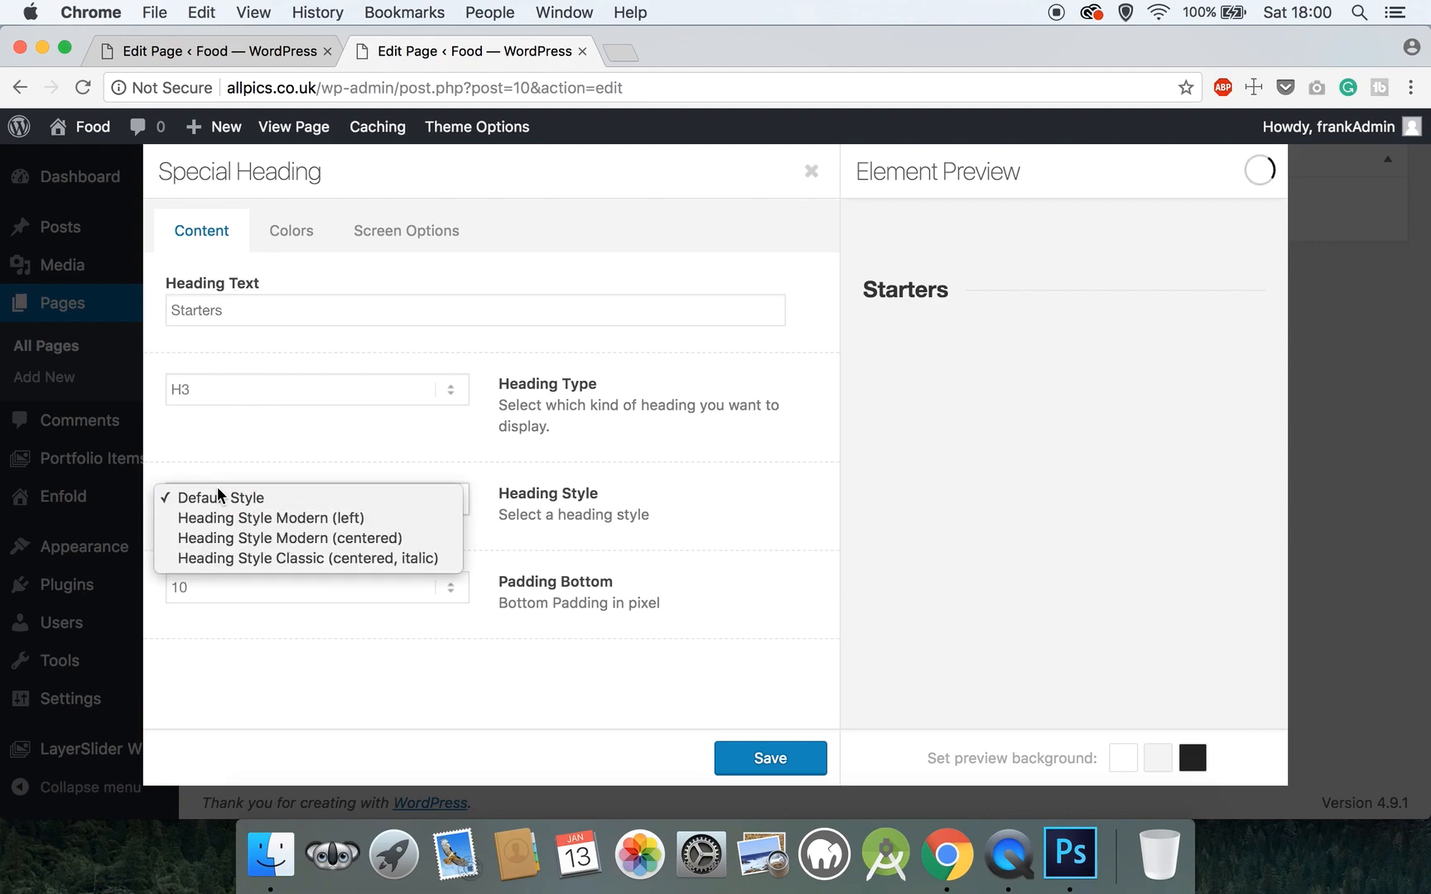
{"action": "left_click", "coordinate": [184, 444]}
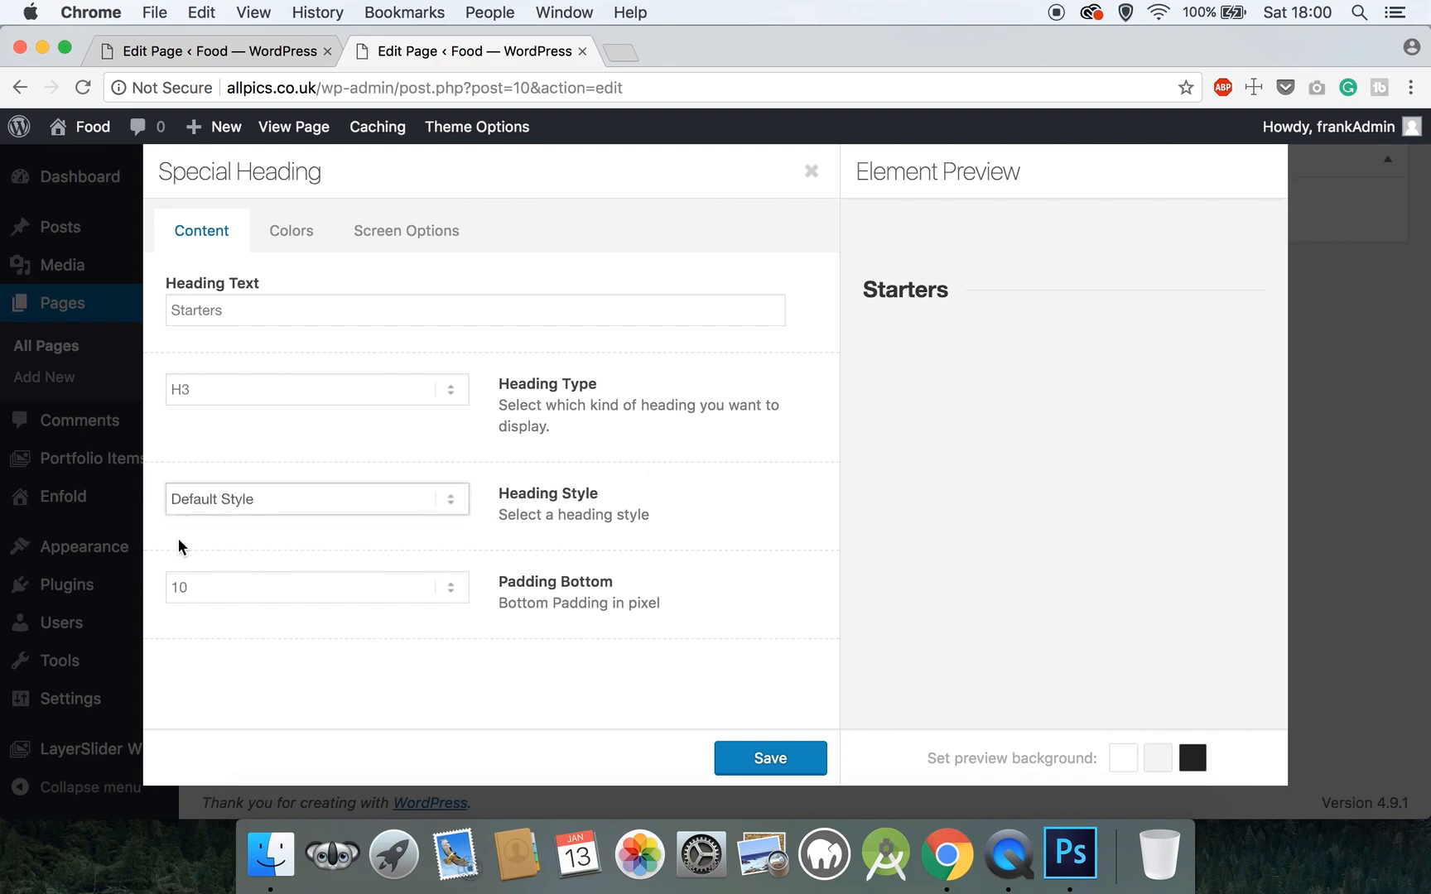
{"action": "left_click", "coordinate": [201, 584]}
{"action": "scroll", "coordinate": [201, 581], "scroll_direction": "down", "scroll_amount": 8}
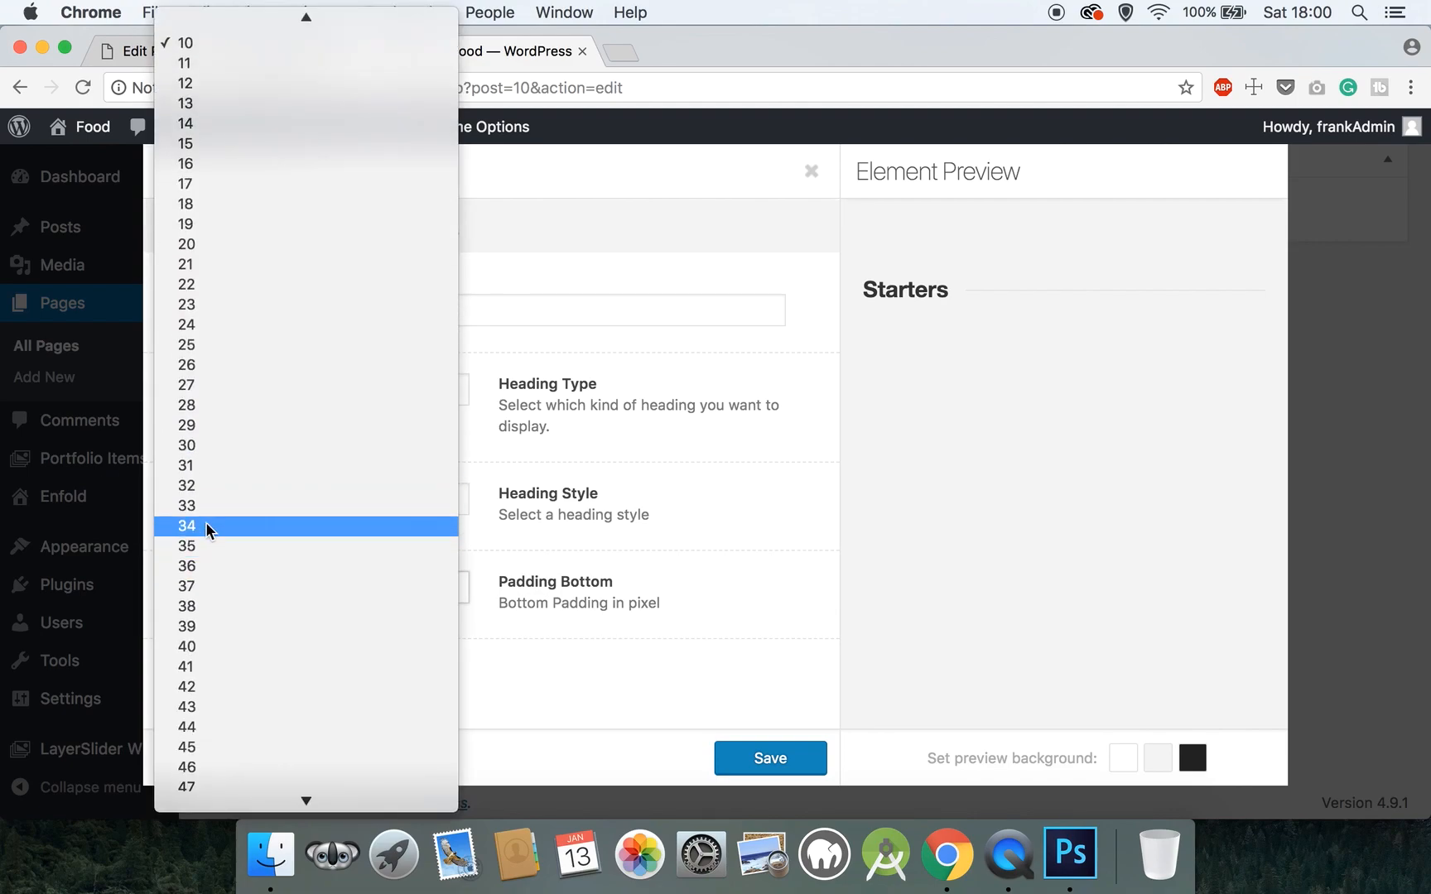
{"action": "left_click", "coordinate": [222, 243]}
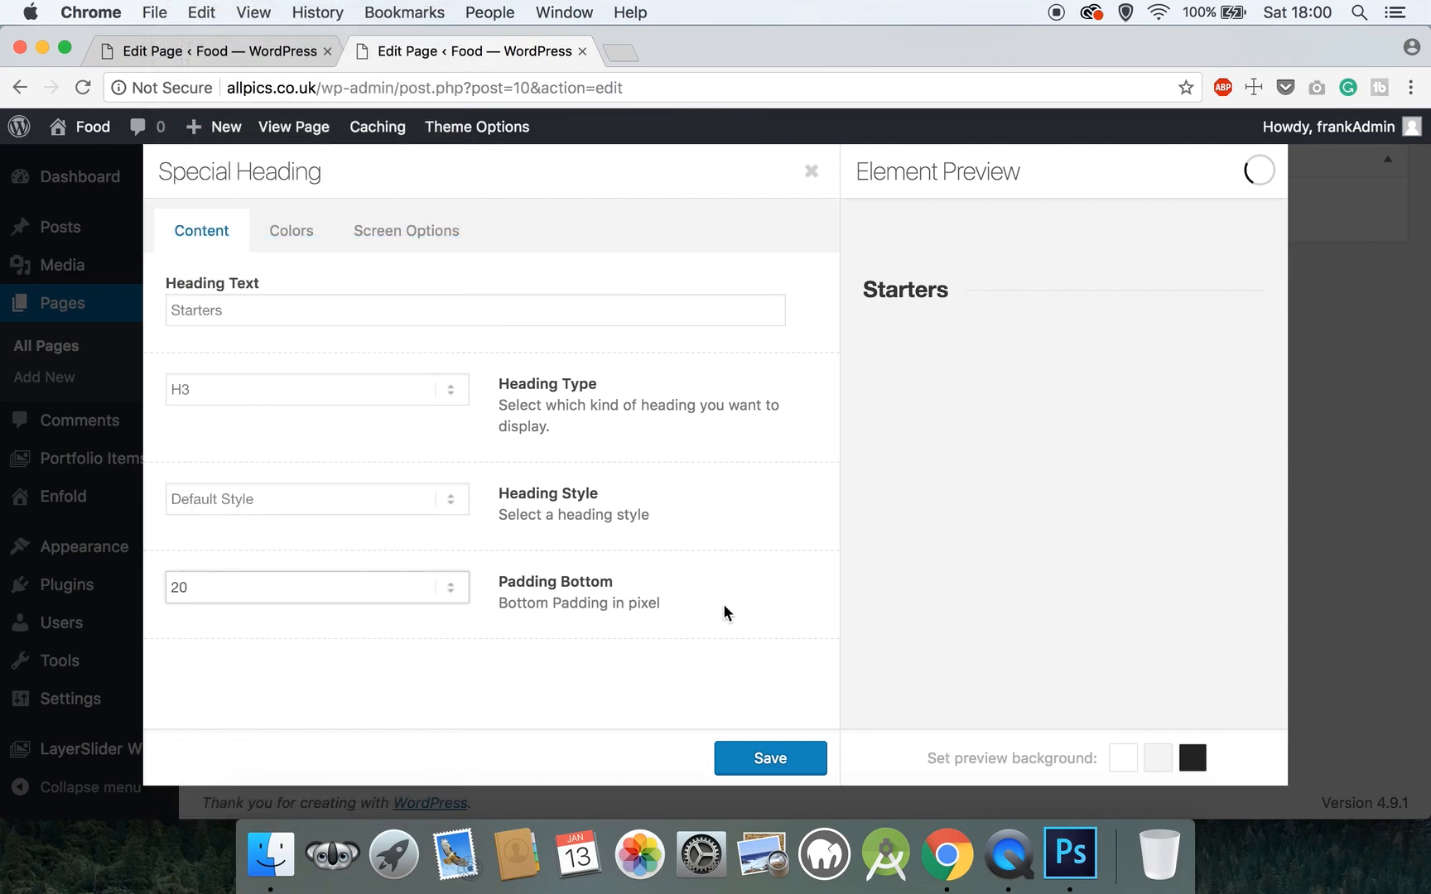
{"action": "left_click", "coordinate": [776, 756]}
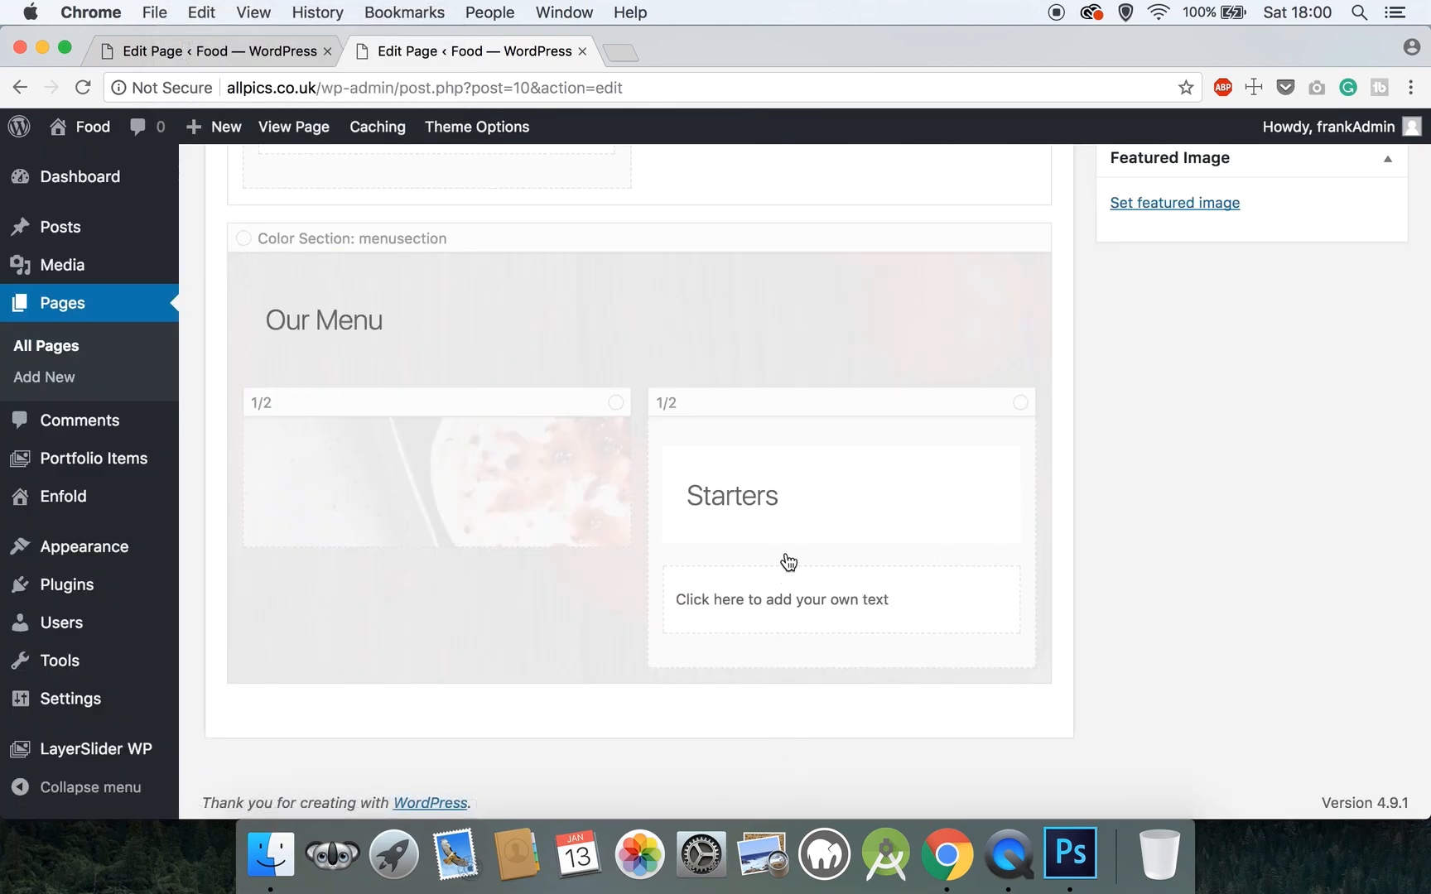
- Update the homepage, then view the live page in a new tab and scroll to Our Menu
{"action": "scroll", "coordinate": [1112, 431], "scroll_direction": "up", "scroll_amount": 15}
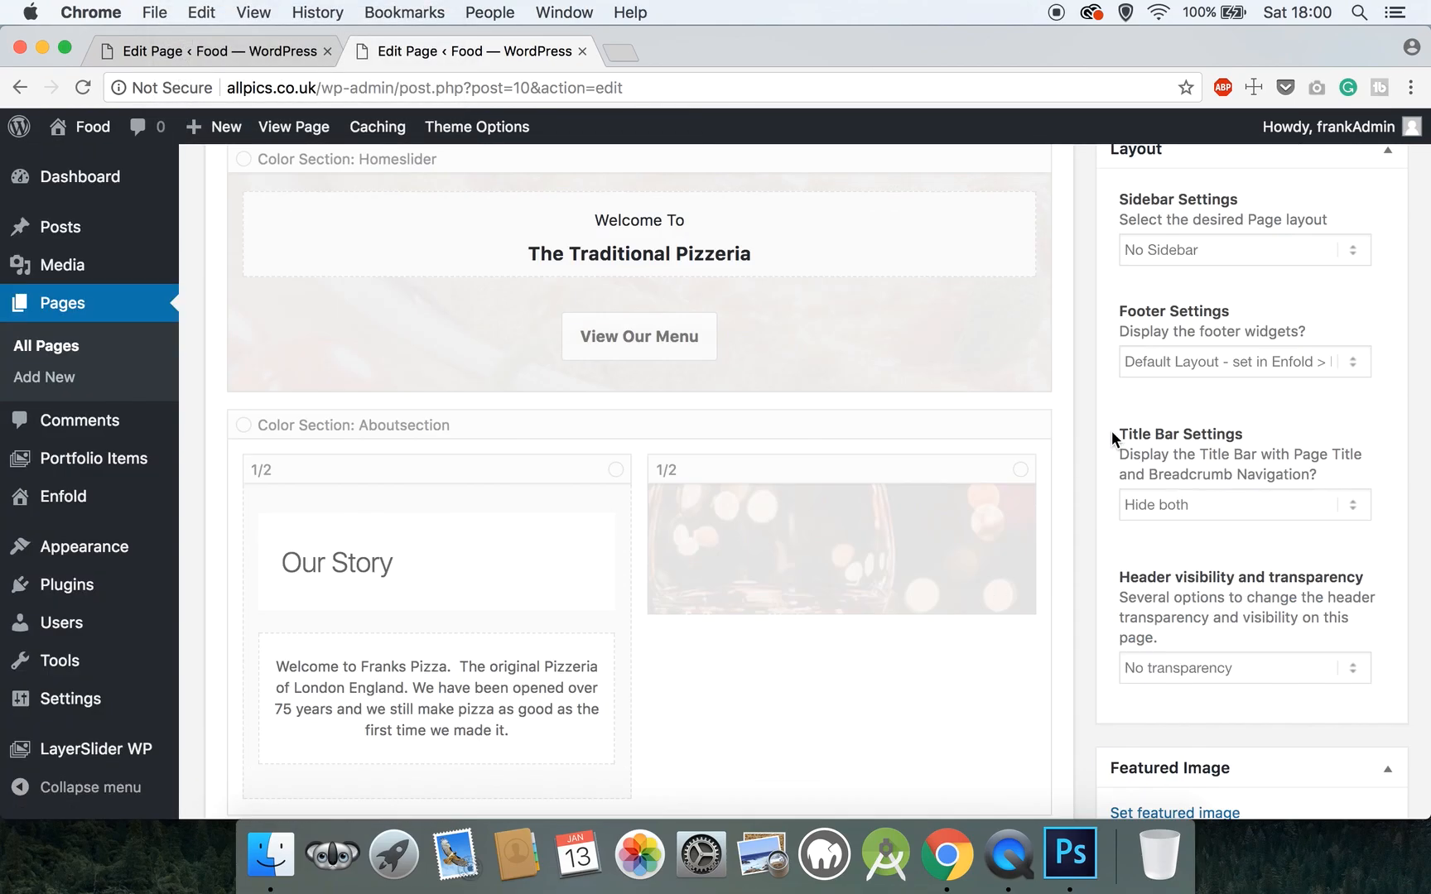
{"action": "left_click", "coordinate": [1374, 547]}
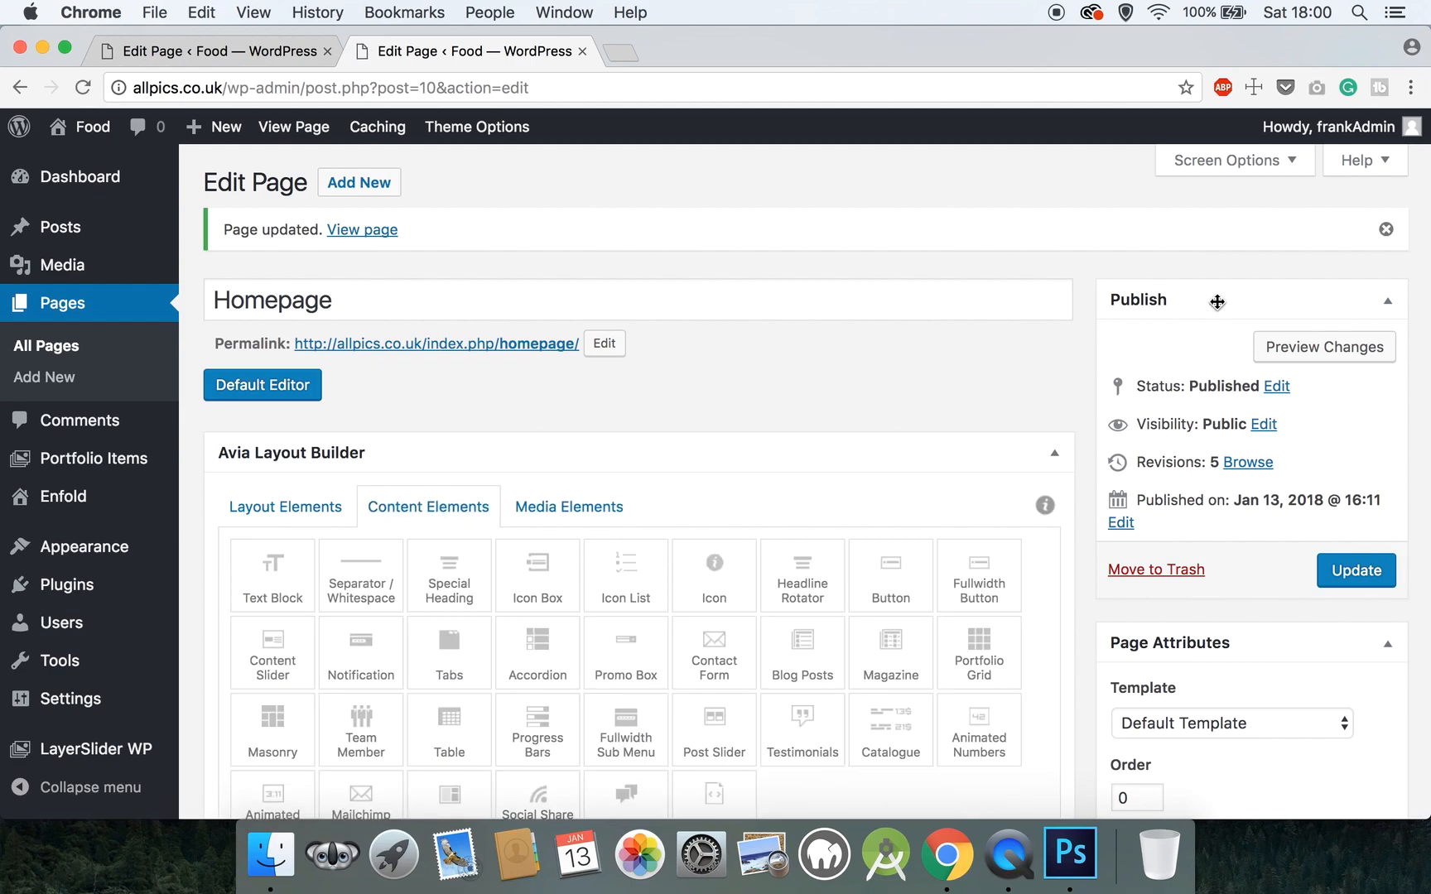
{"action": "right_click", "coordinate": [326, 127]}
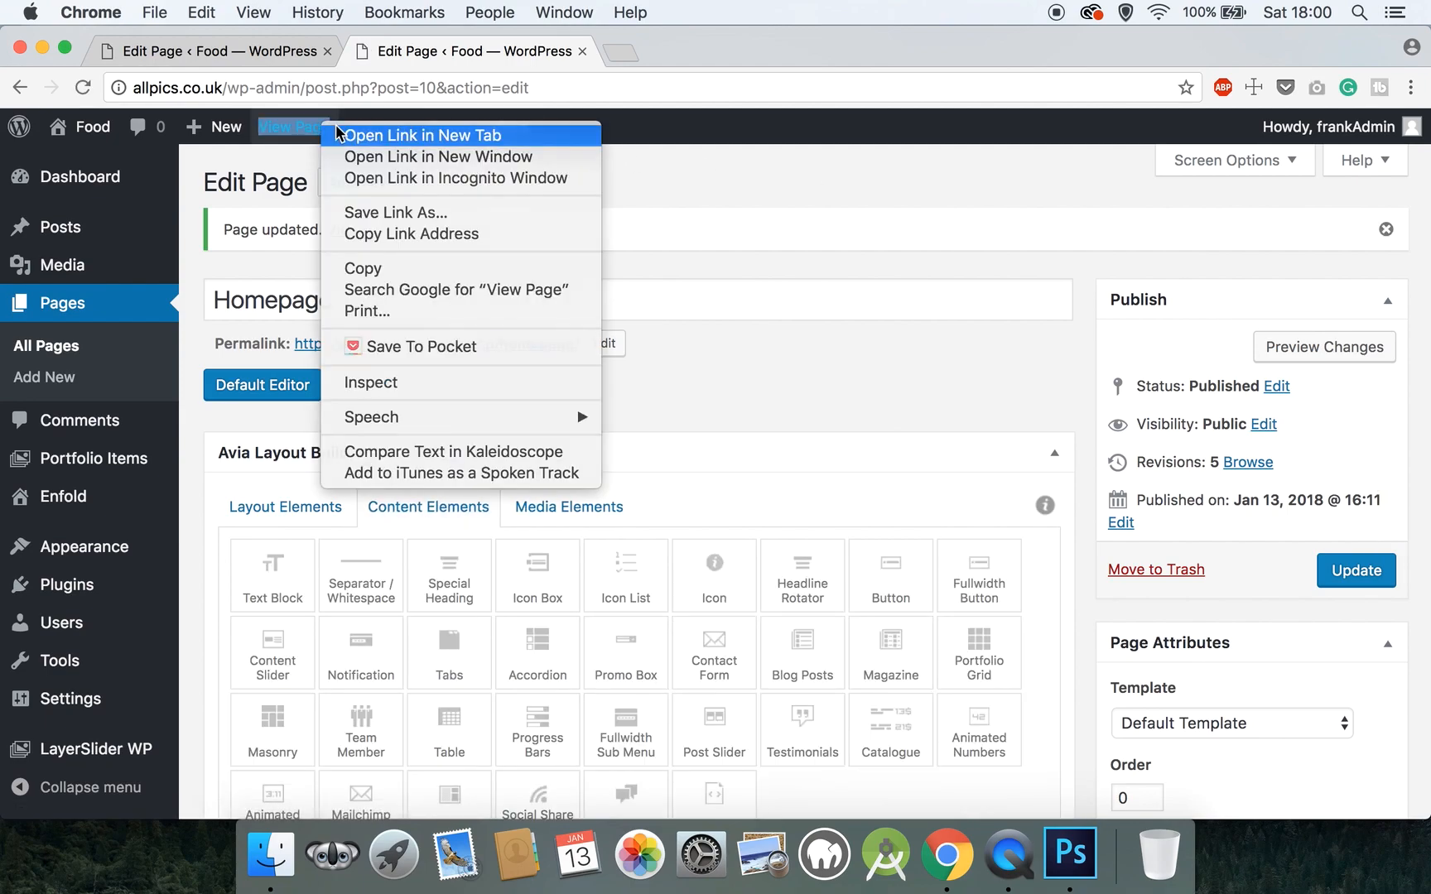
{"action": "left_click", "coordinate": [339, 133]}
{"action": "left_click", "coordinate": [669, 48]}
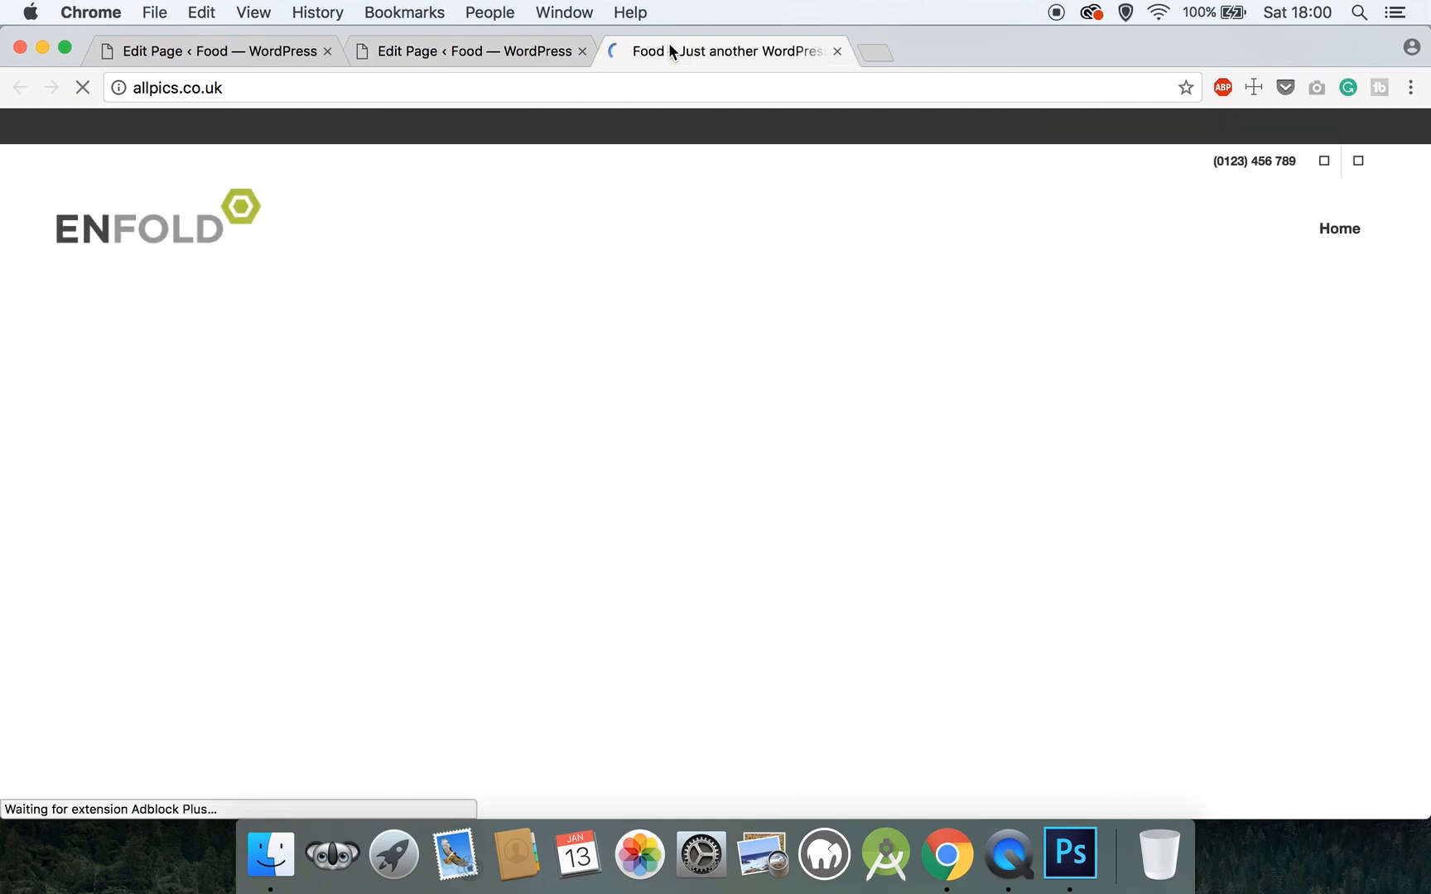
{"action": "scroll", "coordinate": [661, 371], "scroll_direction": "down", "scroll_amount": 10}
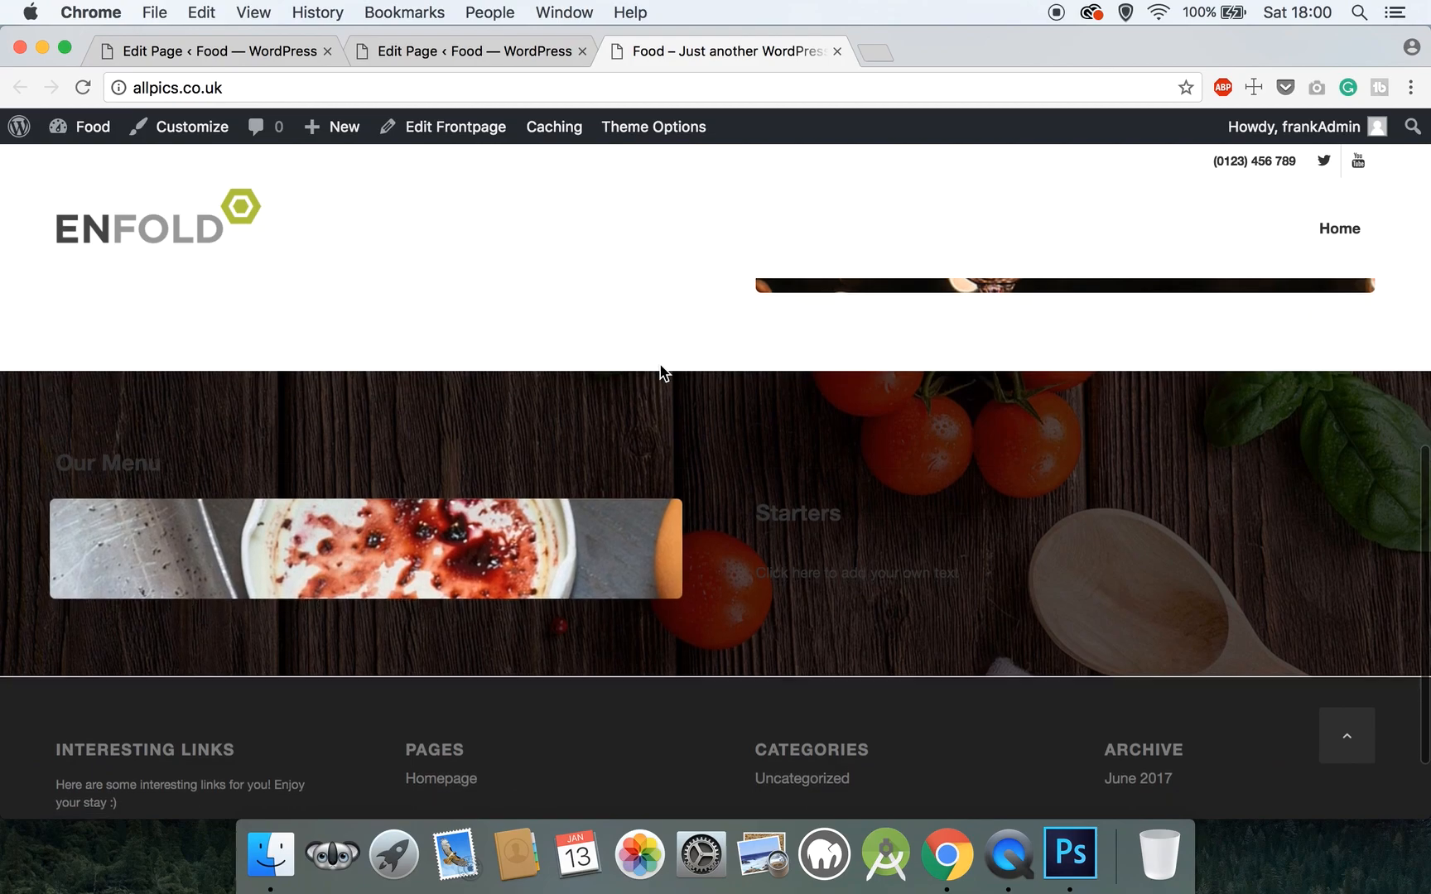
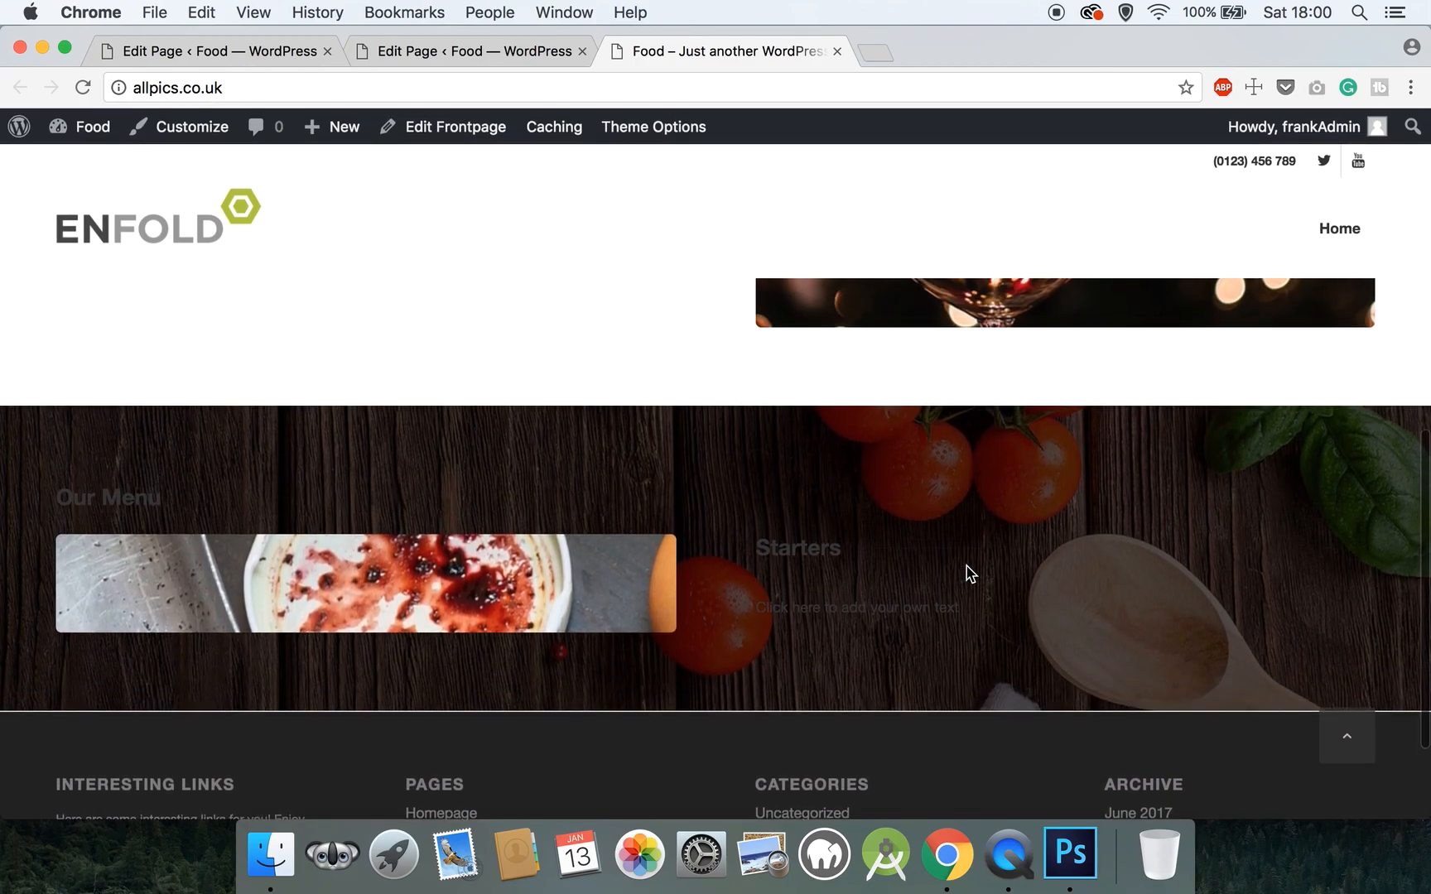
- Close the 'Food – Just another WordPress' live preview tab to return to the Homepage editor
{"action": "scroll", "coordinate": [966, 575], "scroll_direction": "down", "scroll_amount": 5}
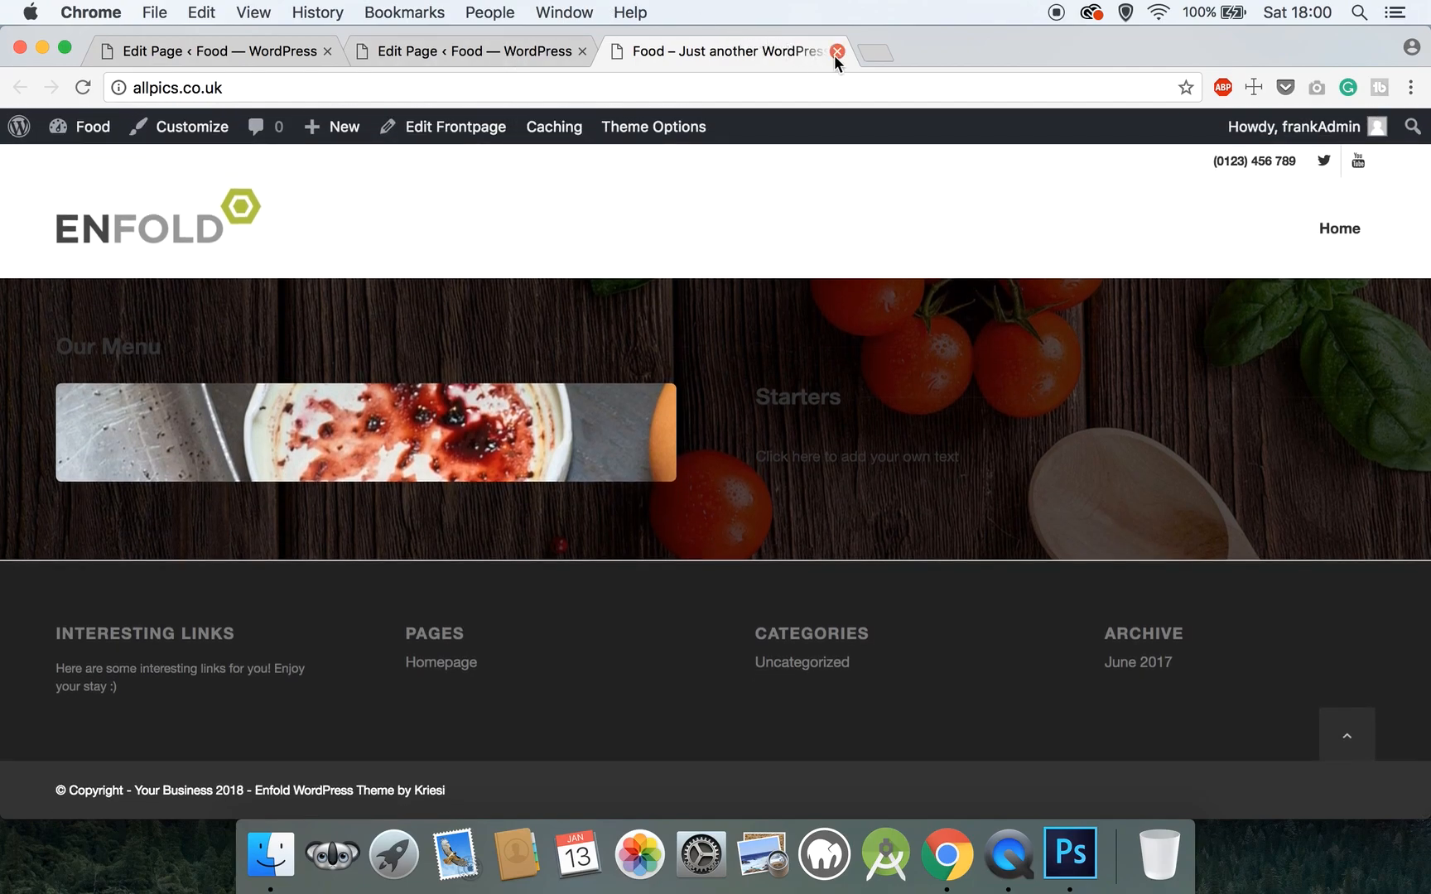
{"action": "left_click", "coordinate": [837, 51]}
- Replace the Starters placeholder with 'Gazpacho' and 'Chilled soup with peppers, cucumber and tomato'
{"action": "scroll", "coordinate": [711, 327], "scroll_direction": "down", "scroll_amount": 10}
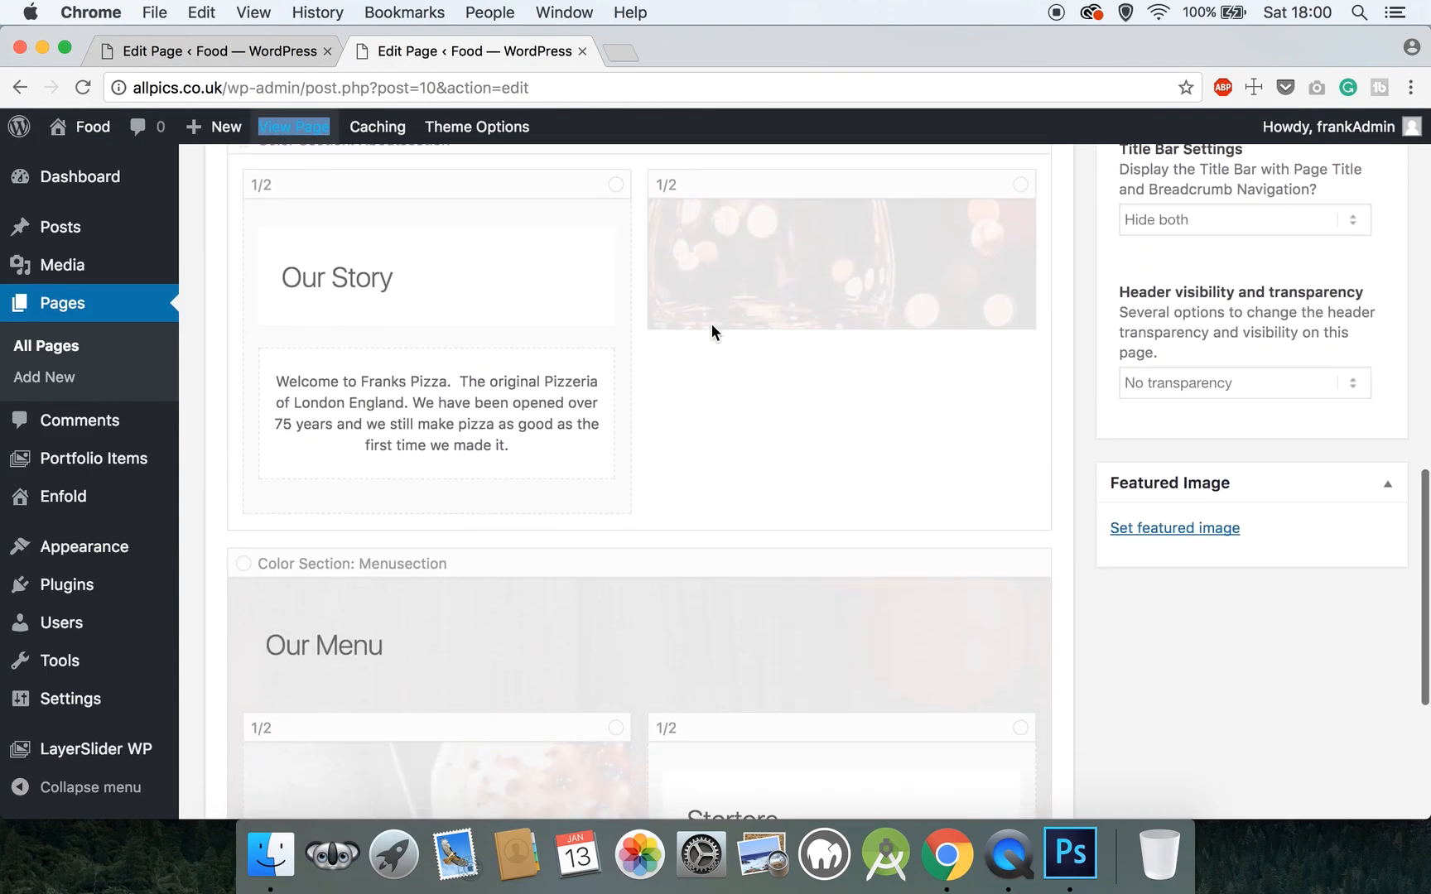
{"action": "scroll", "coordinate": [712, 325], "scroll_direction": "down", "scroll_amount": 5}
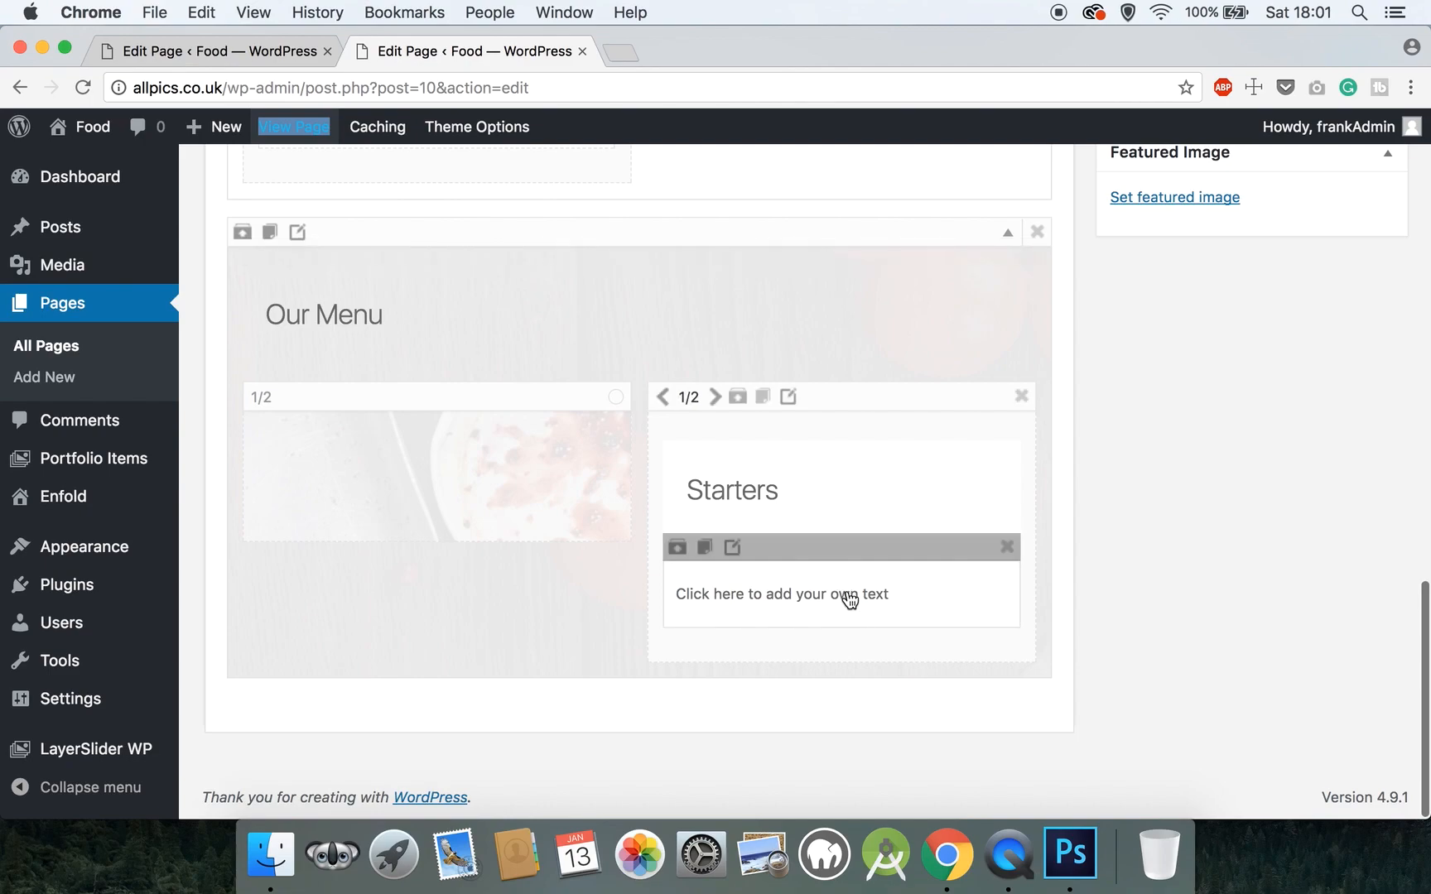
{"action": "left_click", "coordinate": [849, 596]}
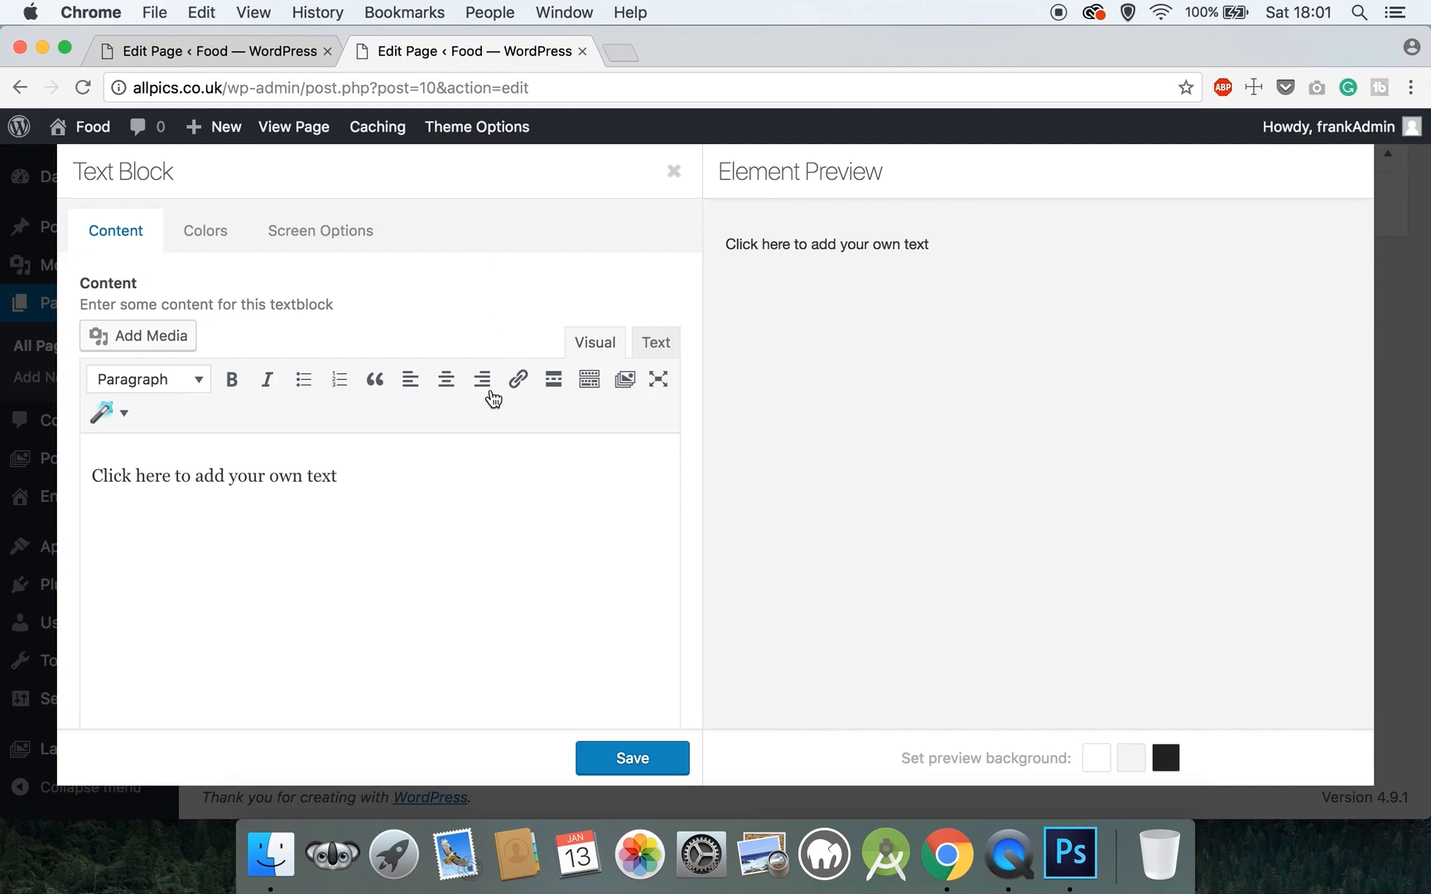
{"action": "left_click_drag", "start_coordinate": [416, 479], "coordinate": [89, 468]}
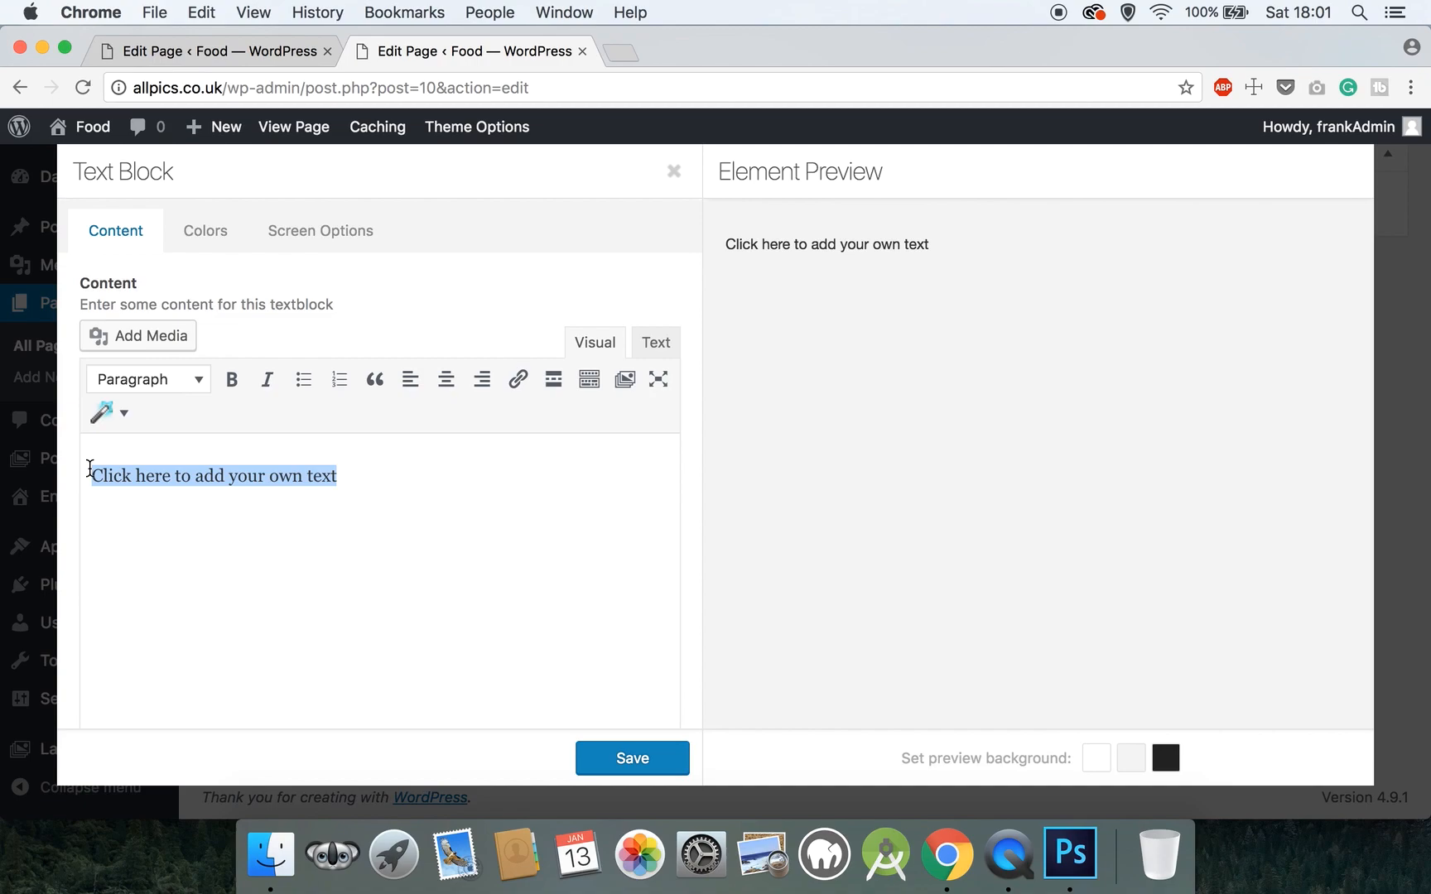
{"action": "type", "text": "Gzpacho"}
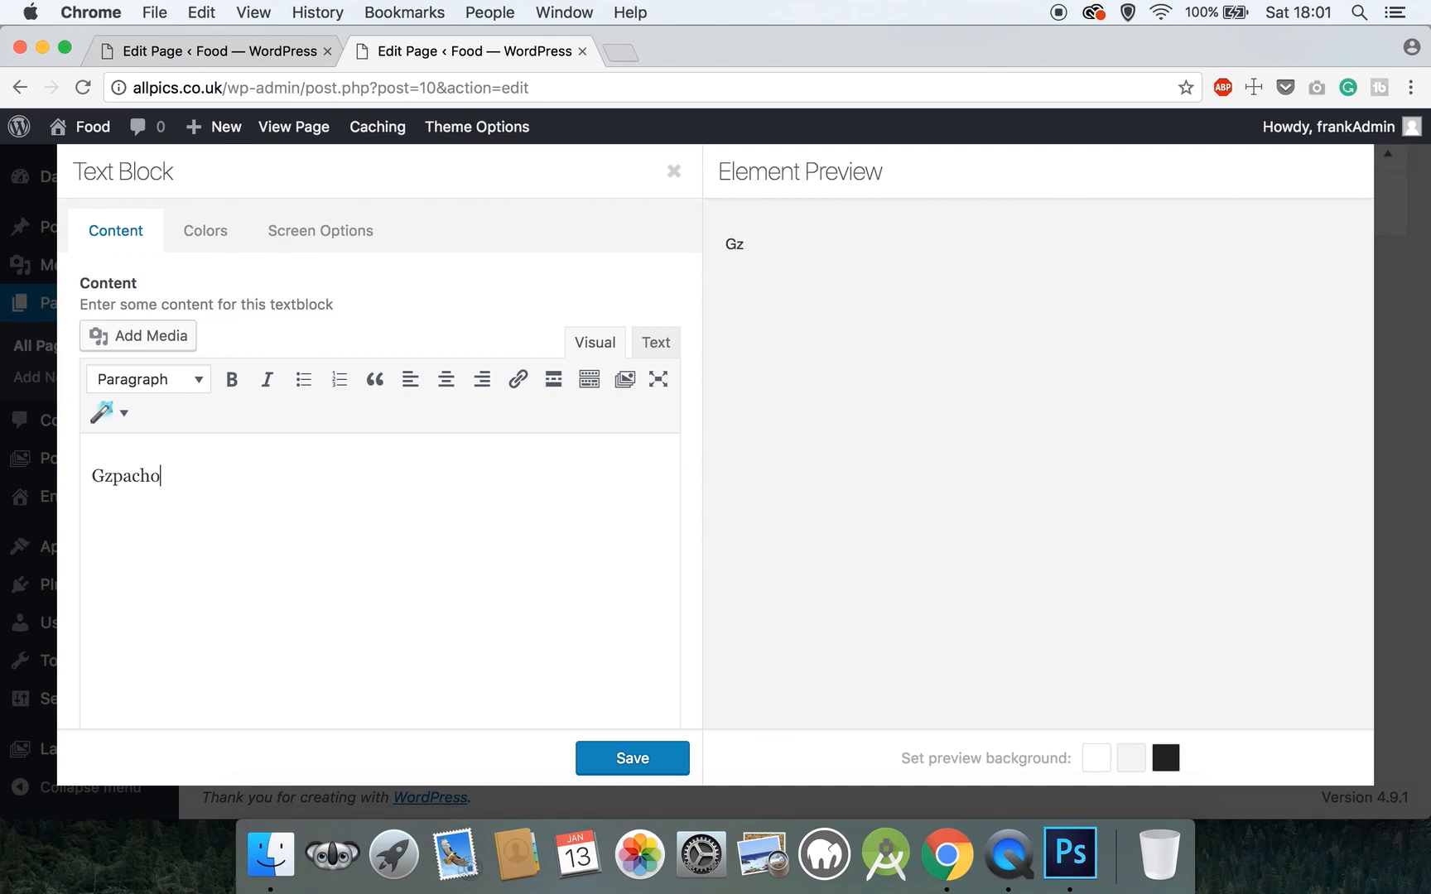
{"action": "key", "text": "BackSpace"}
{"action": "left_click", "coordinate": [105, 475]}
{"action": "type", "text": "acho "}
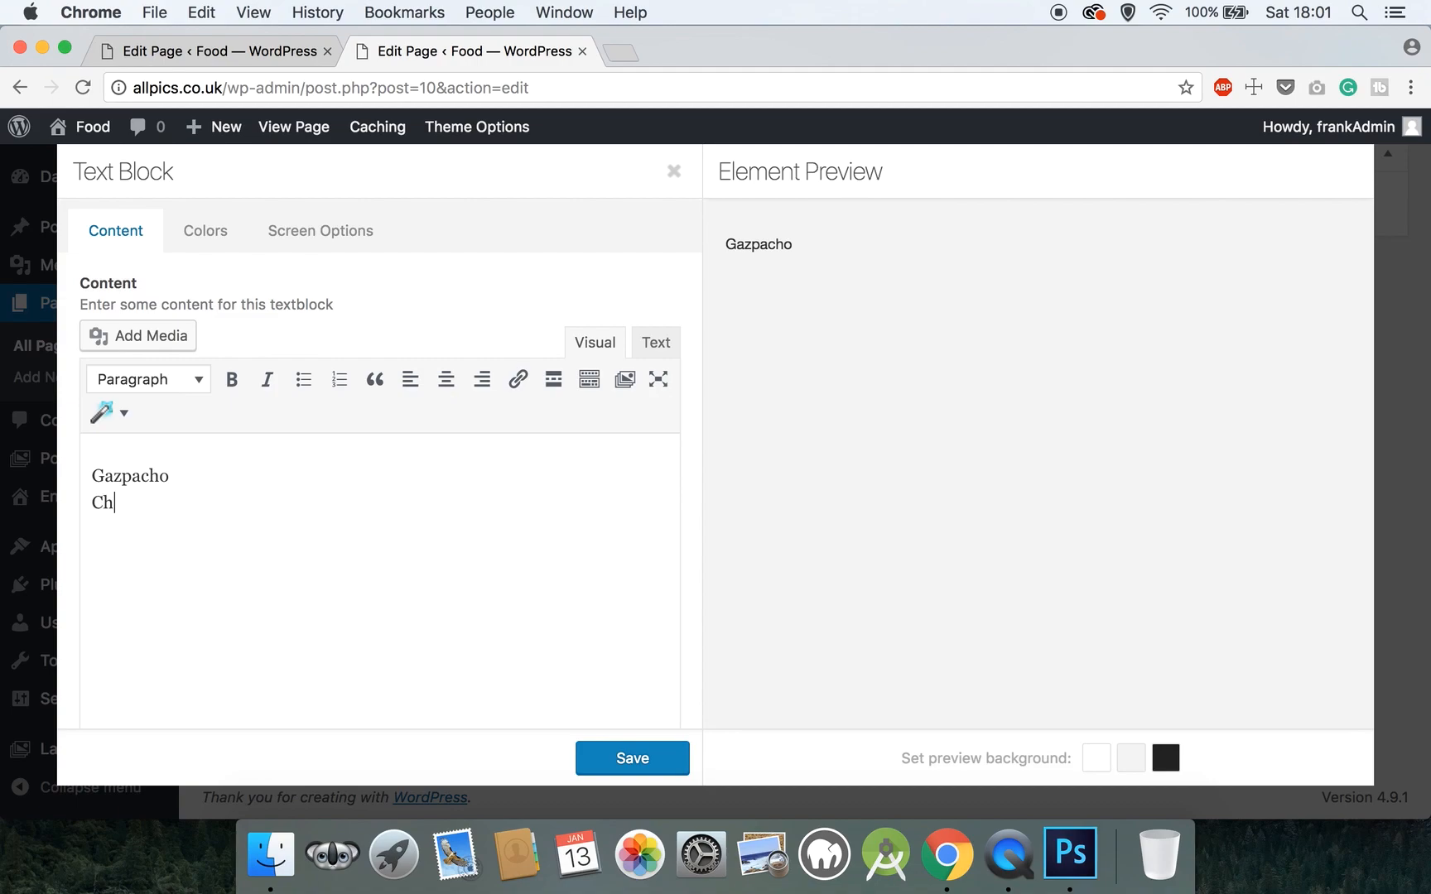
{"action": "type", "text": "Chilled soup wth peppers, cucumber"}
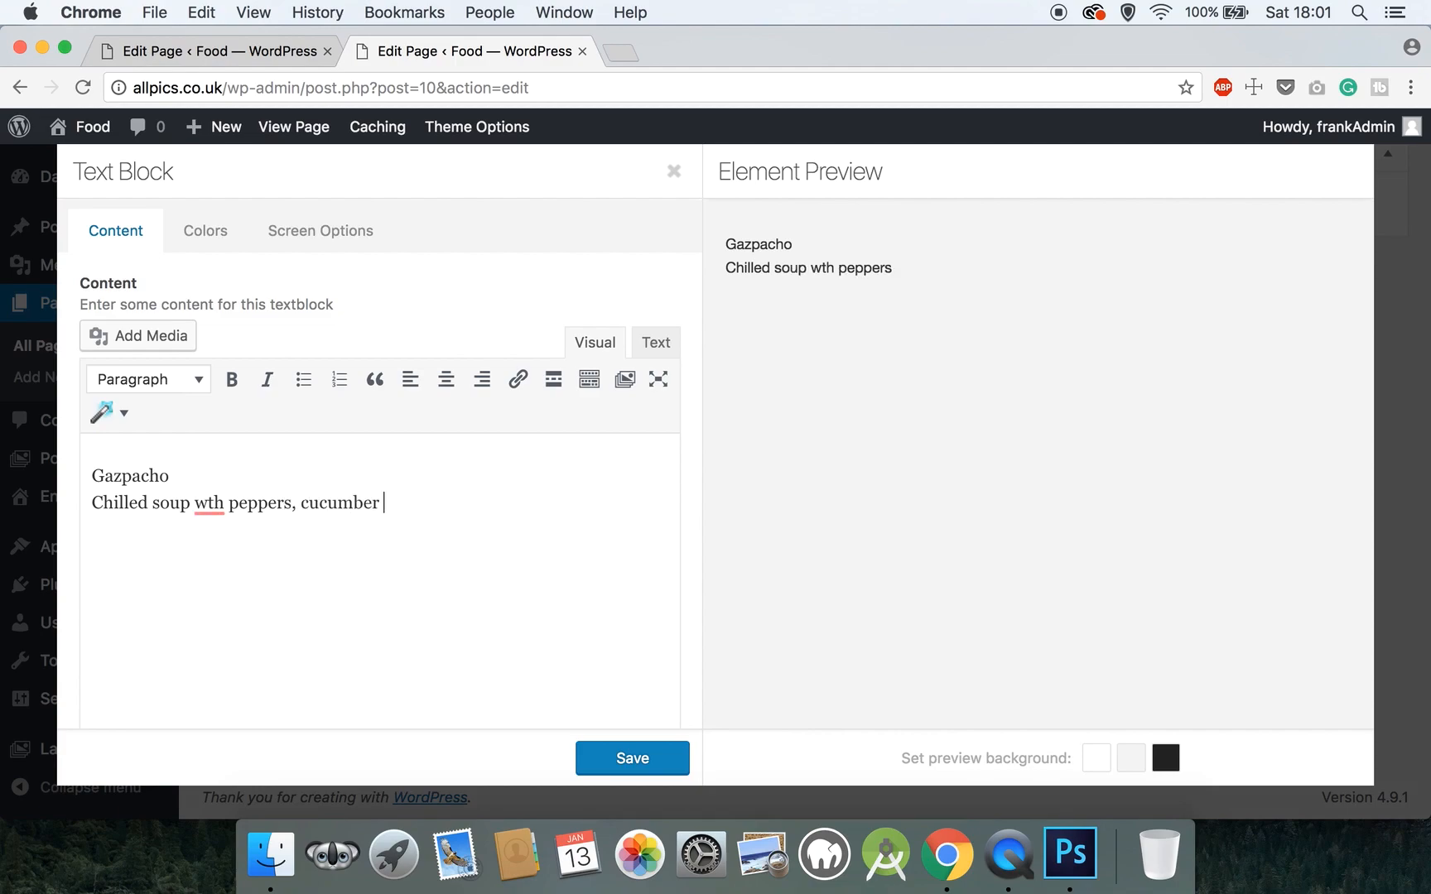
{"action": "type", "text": " and tomato."}
{"action": "left_click", "coordinate": [209, 505]}
{"action": "type", "text": "i"}
{"action": "left_click", "coordinate": [203, 539]}
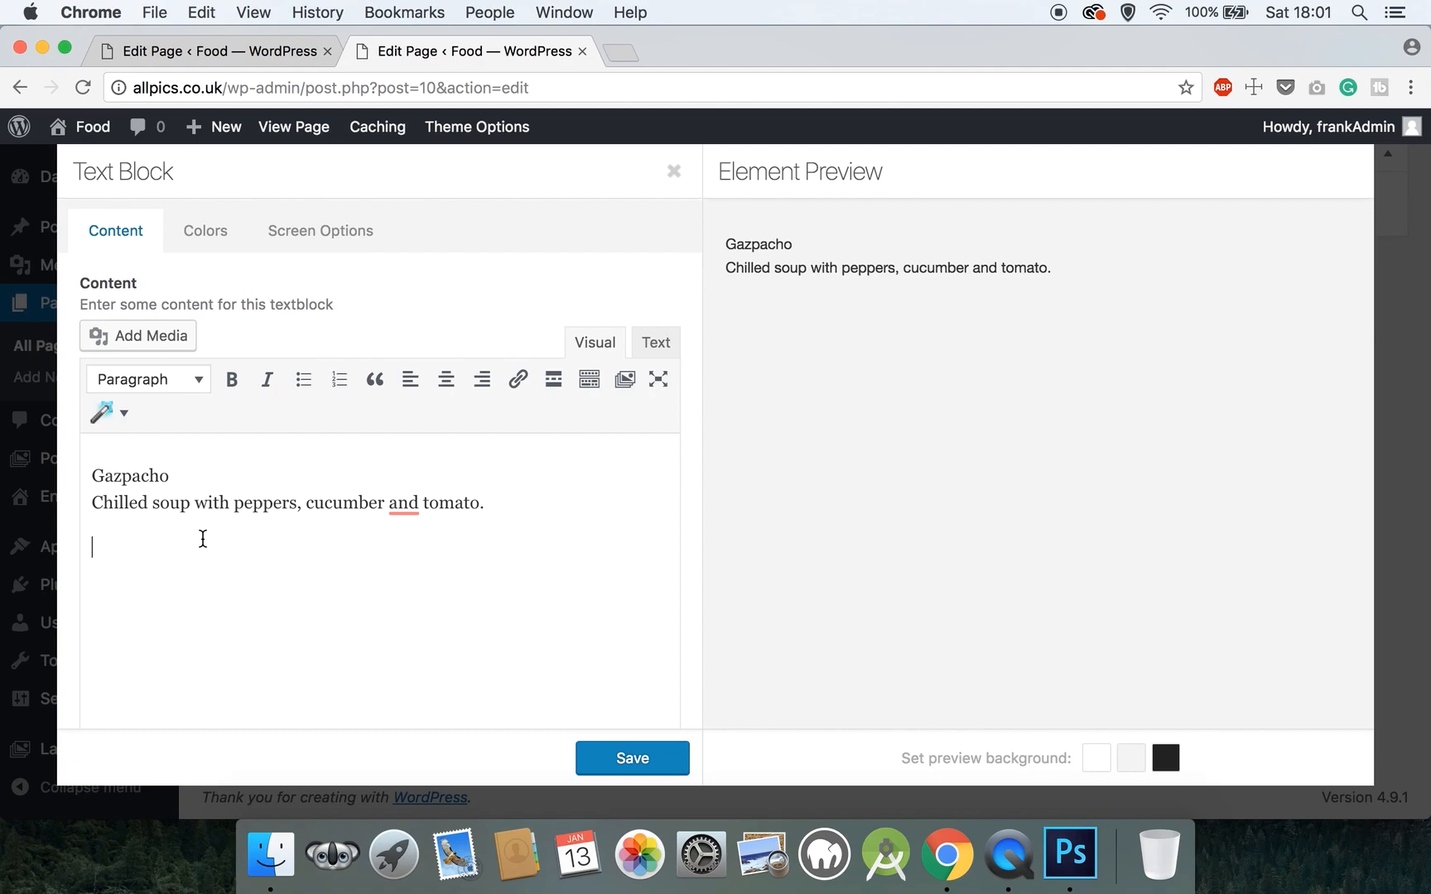
- Add 'Bacalao En Salsa Verde' with its cod description on its own line
{"action": "type", "text": "Bacalao En Sals"}
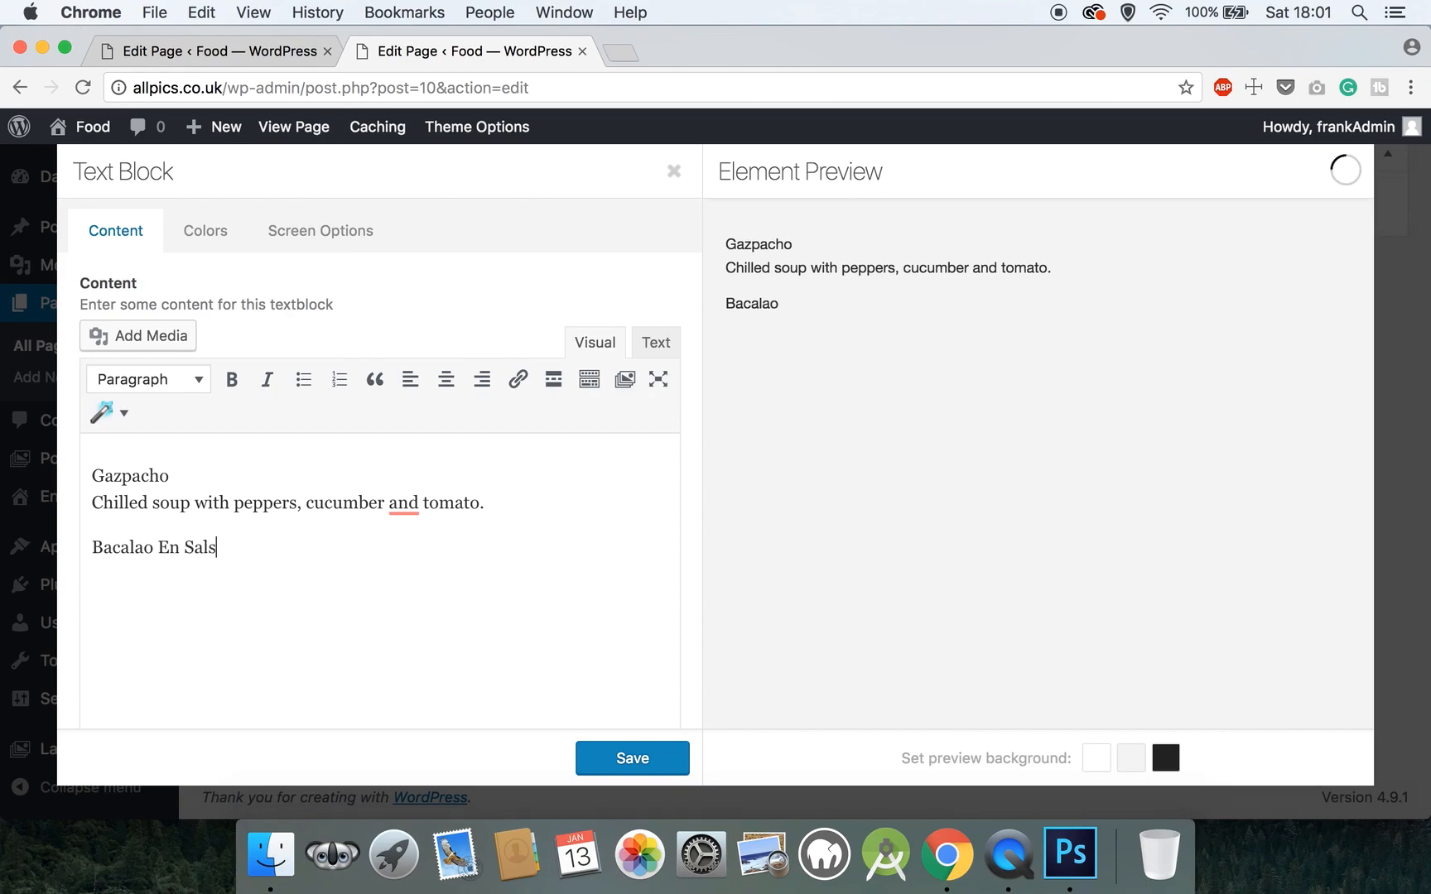
{"action": "type", "text": "a Ver"}
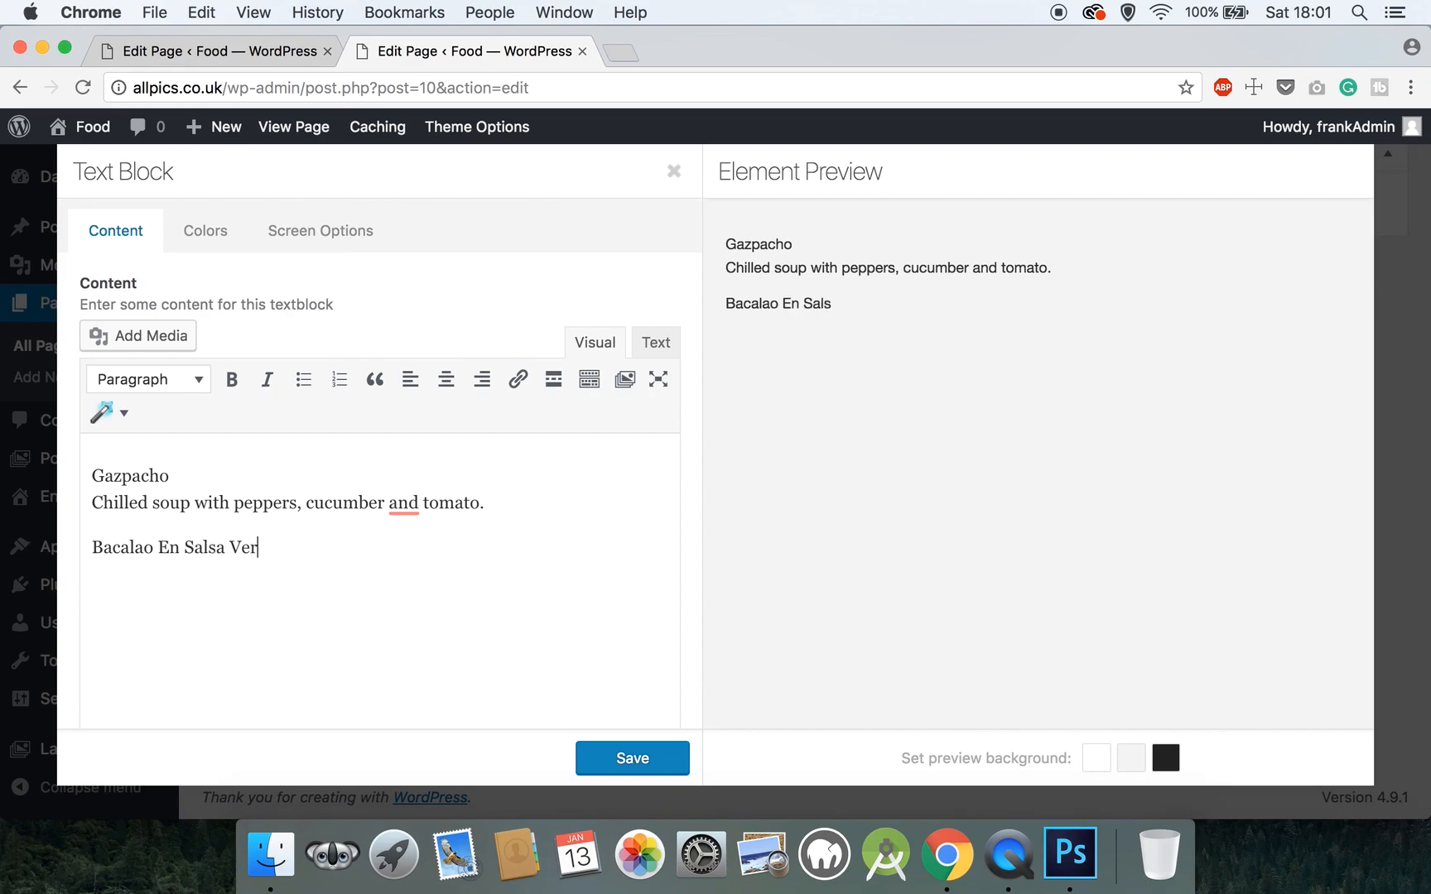
{"action": "type", "text": "de"}
{"action": "key", "text": "Return"}
{"action": "type", "text": "Fresh li"}
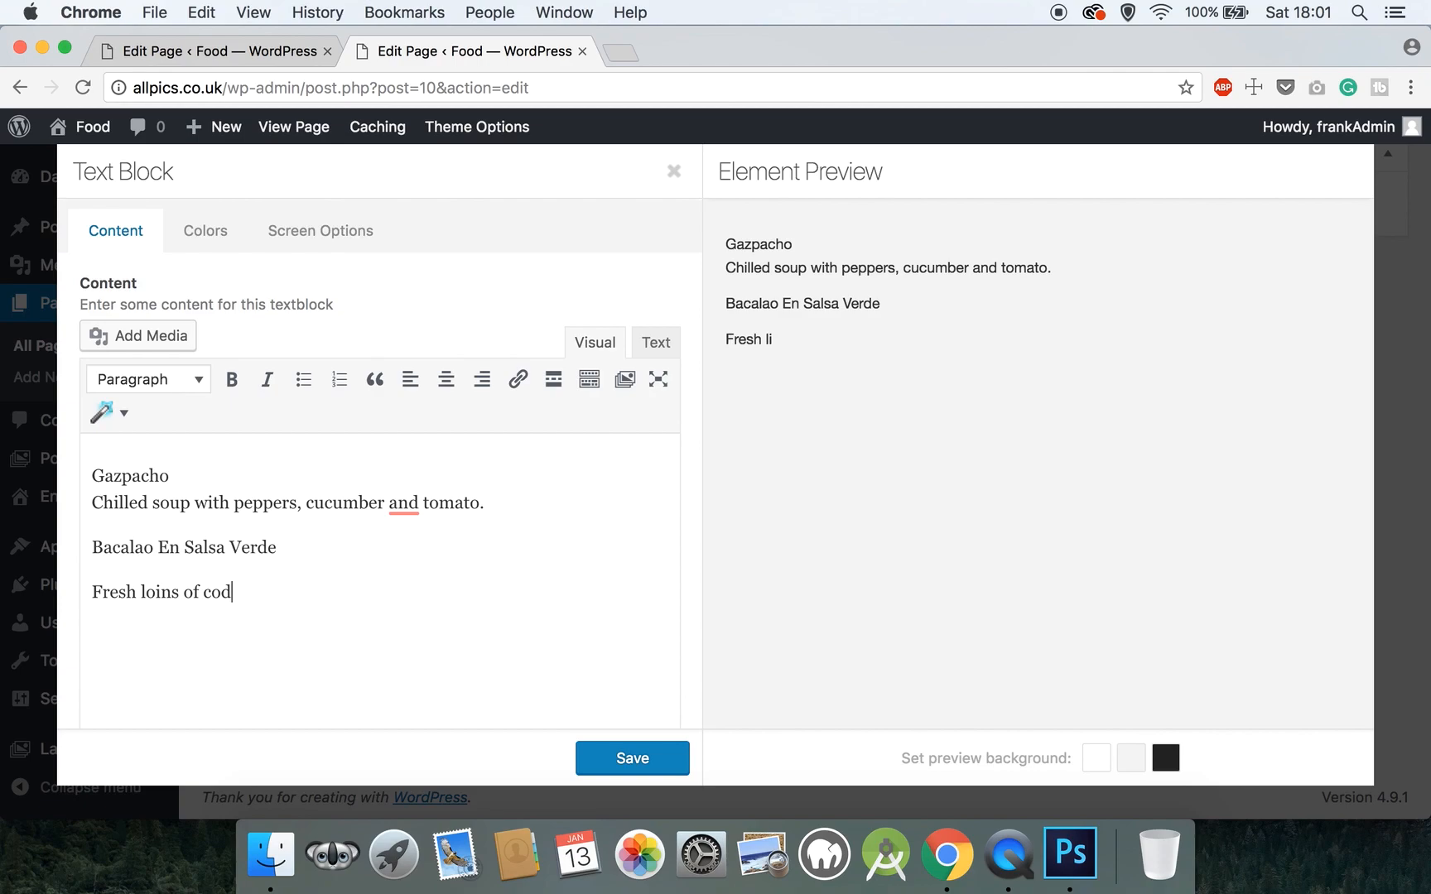
{"action": "type", "text": "ons of cod c"}
{"action": "key", "text": "BackSpace"}
{"action": "type", "text": "od"}
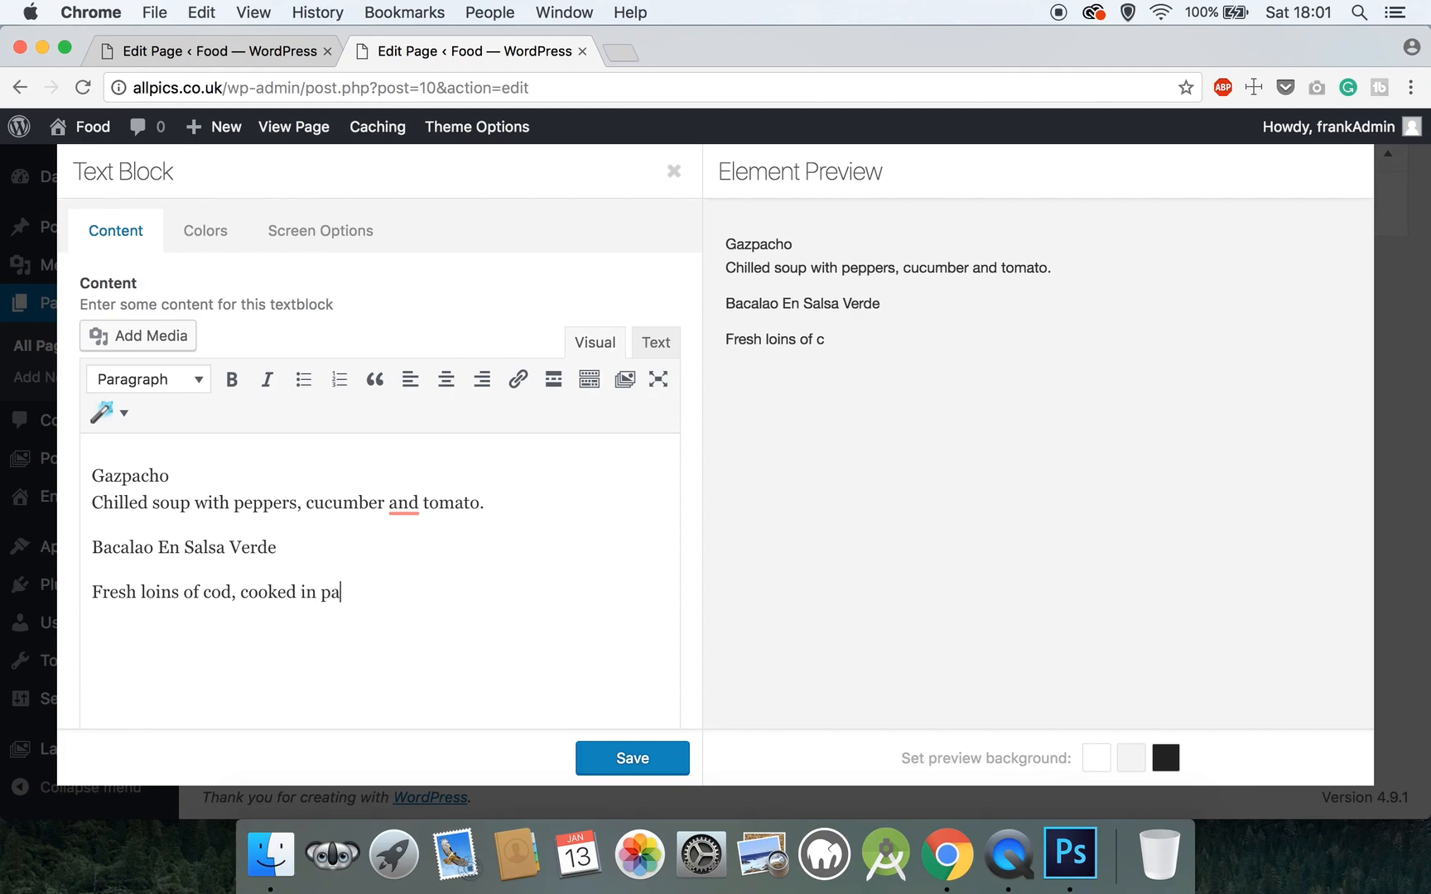
{"action": "type", "text": "p"}
{"action": "key", "text": "BackSpace"}
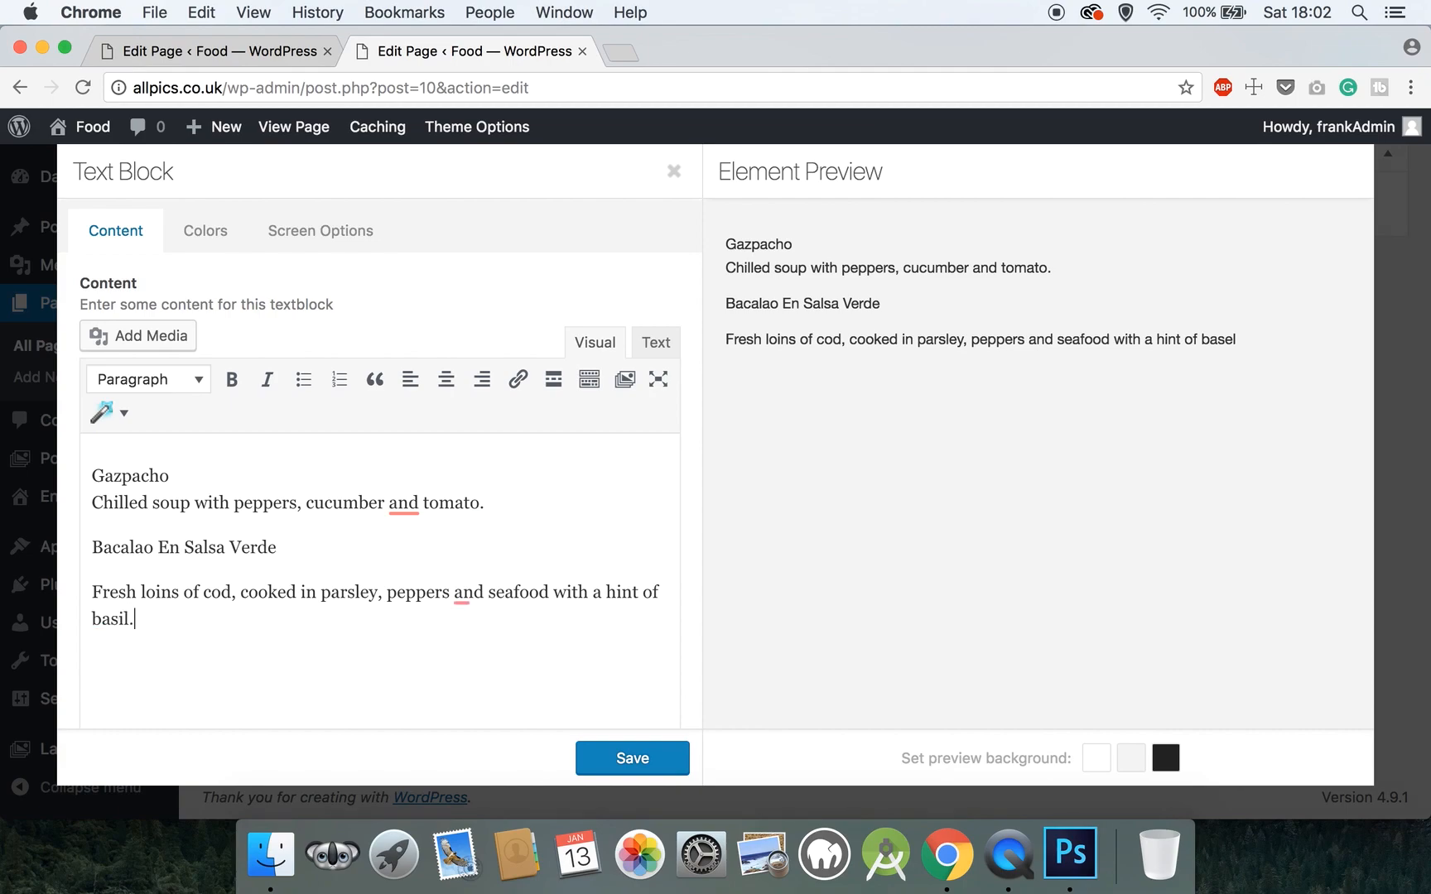
{"action": "left_click", "coordinate": [93, 591]}
{"action": "key", "text": "BackSpace"}
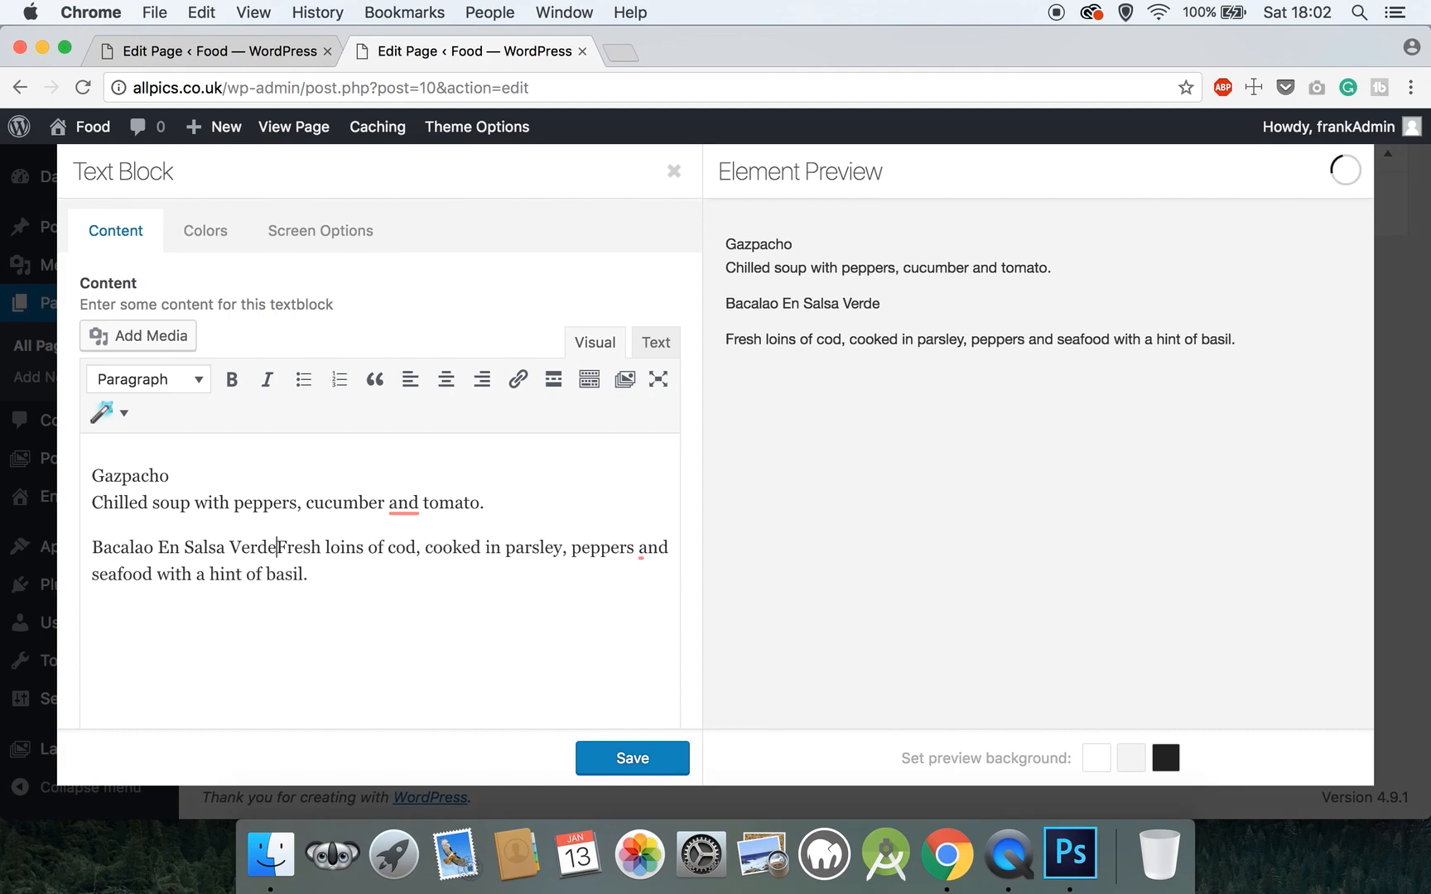
{"action": "key", "text": "Return"}
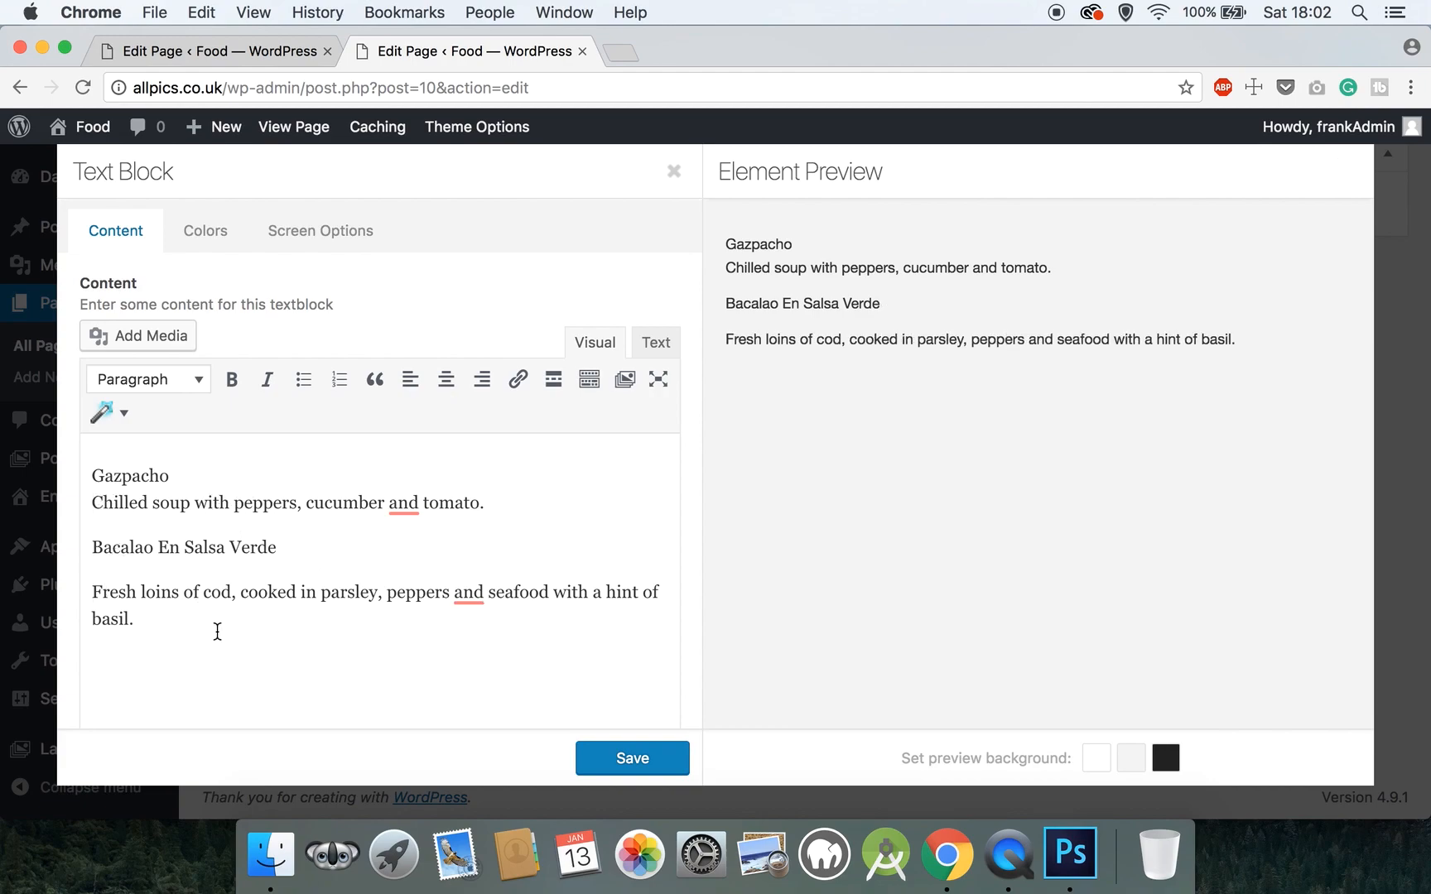
- Duplicate both starters below the originals and save the Text Block
{"action": "left_click_drag", "start_coordinate": [105, 615], "coordinate": [63, 474]}
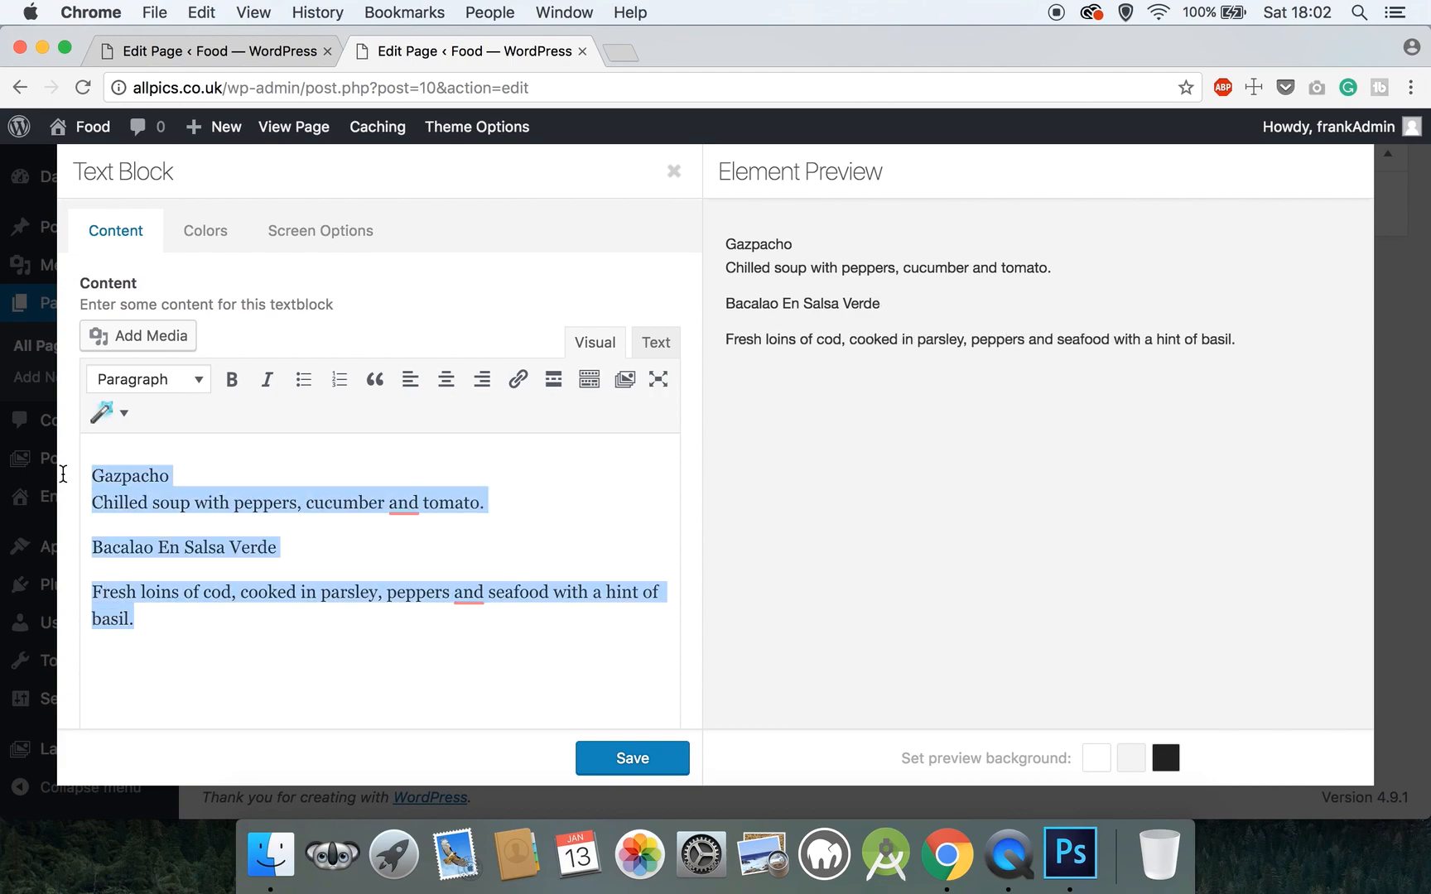
{"action": "key", "text": "cmd+c"}
{"action": "left_click", "coordinate": [164, 617]}
{"action": "key", "text": "Return"}
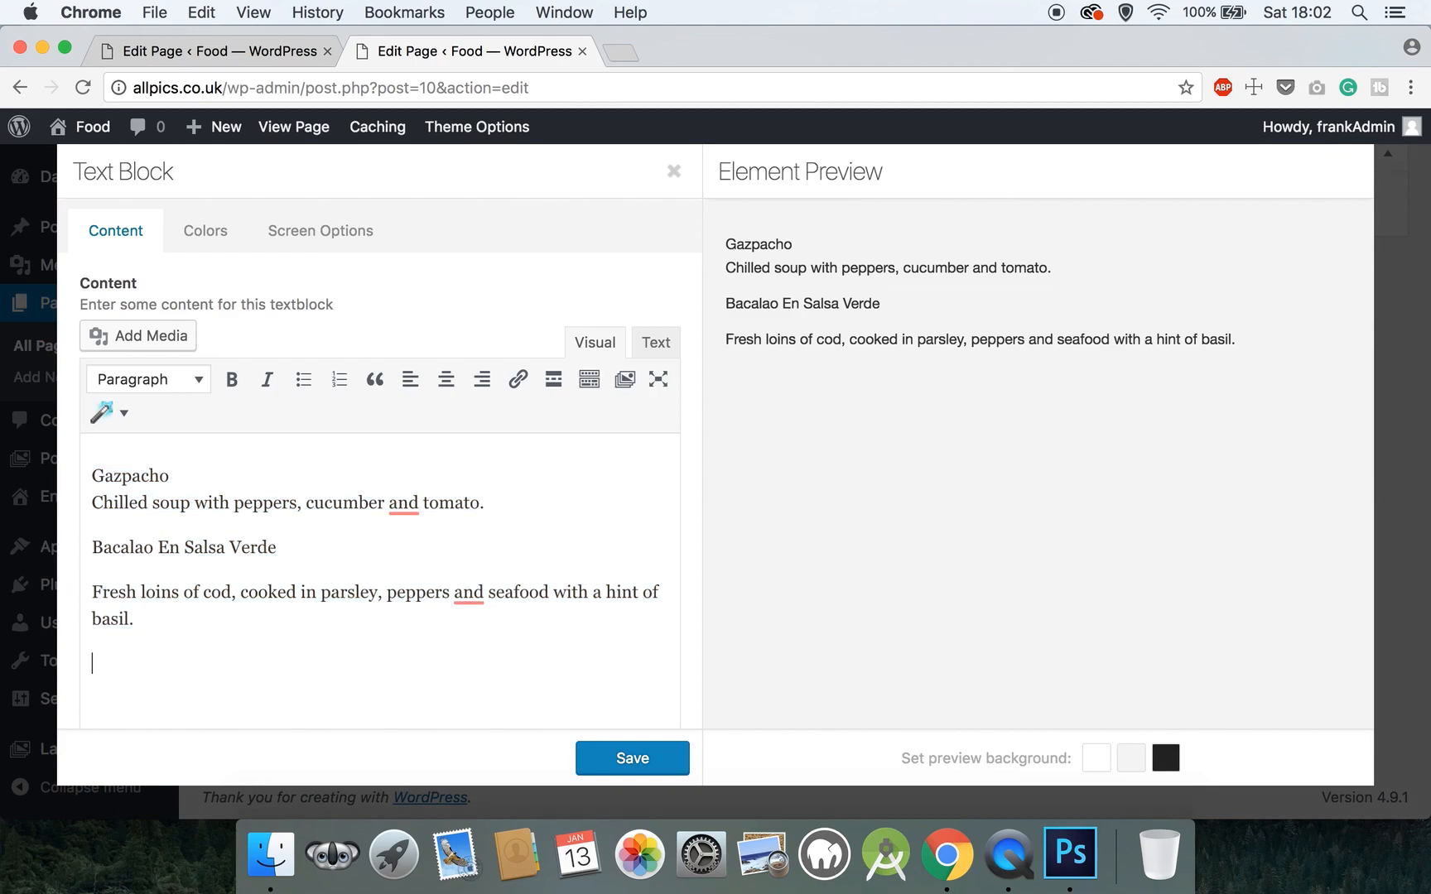
{"action": "key", "text": "cmd+v"}
{"action": "scroll", "coordinate": [224, 629], "scroll_direction": "down", "scroll_amount": 5}
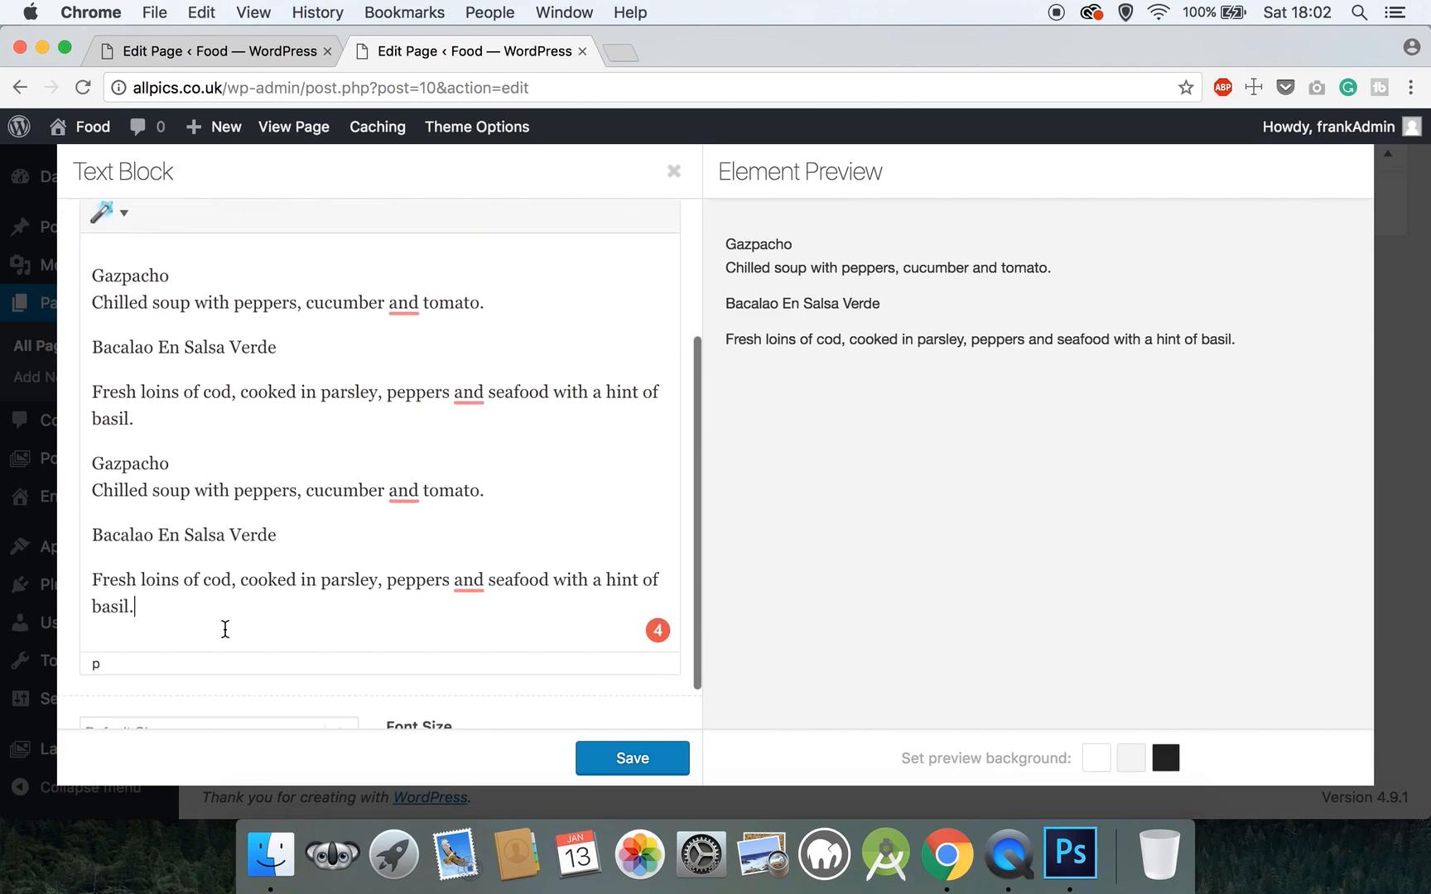
{"action": "scroll", "coordinate": [508, 646], "scroll_direction": "down", "scroll_amount": 2}
{"action": "left_click", "coordinate": [599, 755]}
{"action": "scroll", "coordinate": [575, 567], "scroll_direction": "down", "scroll_amount": 5}
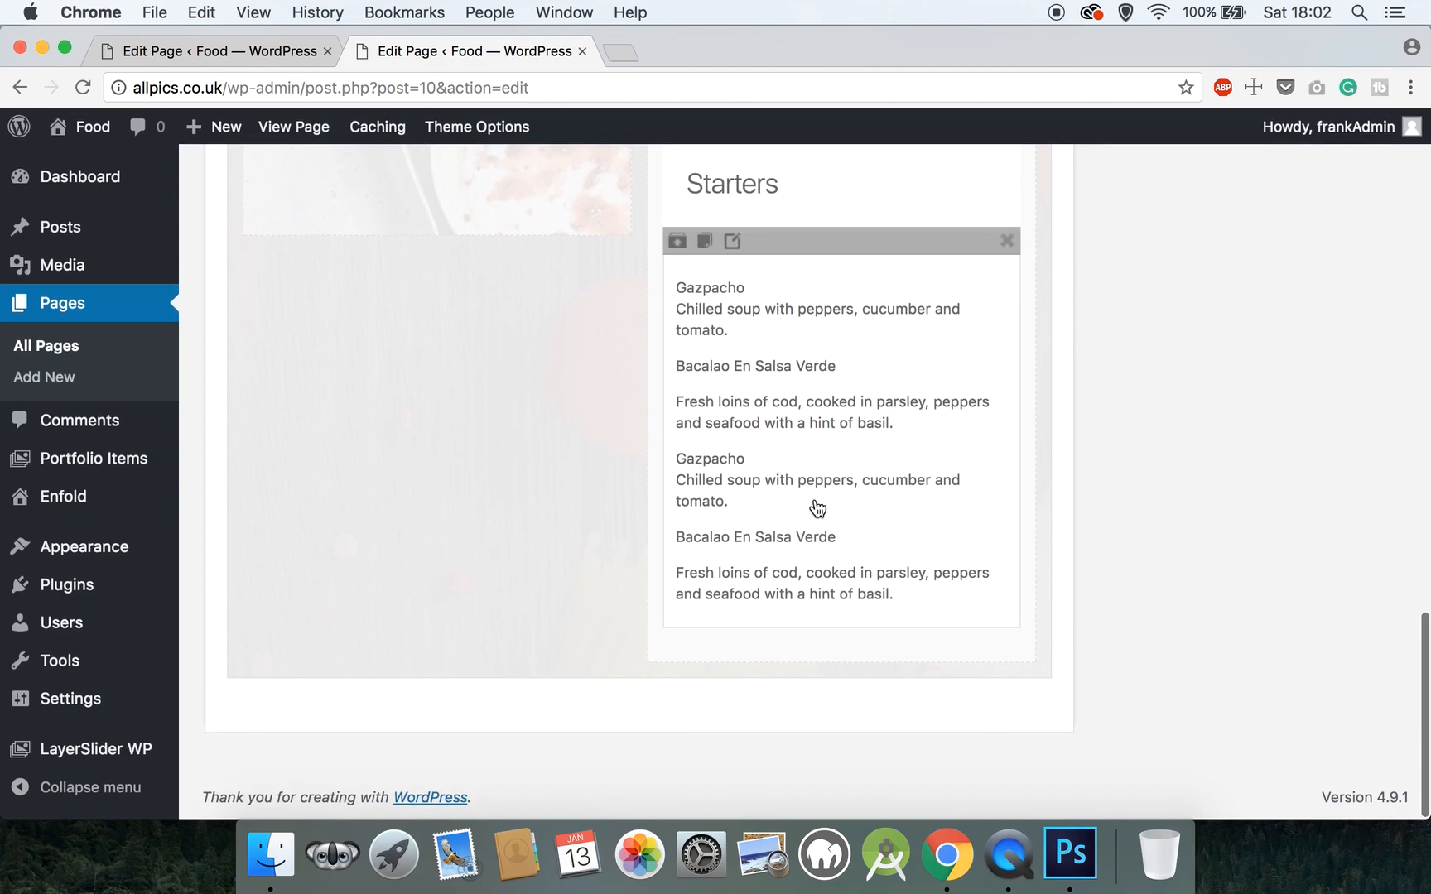
{"action": "scroll", "coordinate": [814, 504], "scroll_direction": "up", "scroll_amount": 10}
- Drag a Separator / Whitespace element into the bottom of the Our Menu section
{"action": "scroll", "coordinate": [814, 504], "scroll_direction": "up", "scroll_amount": 12}
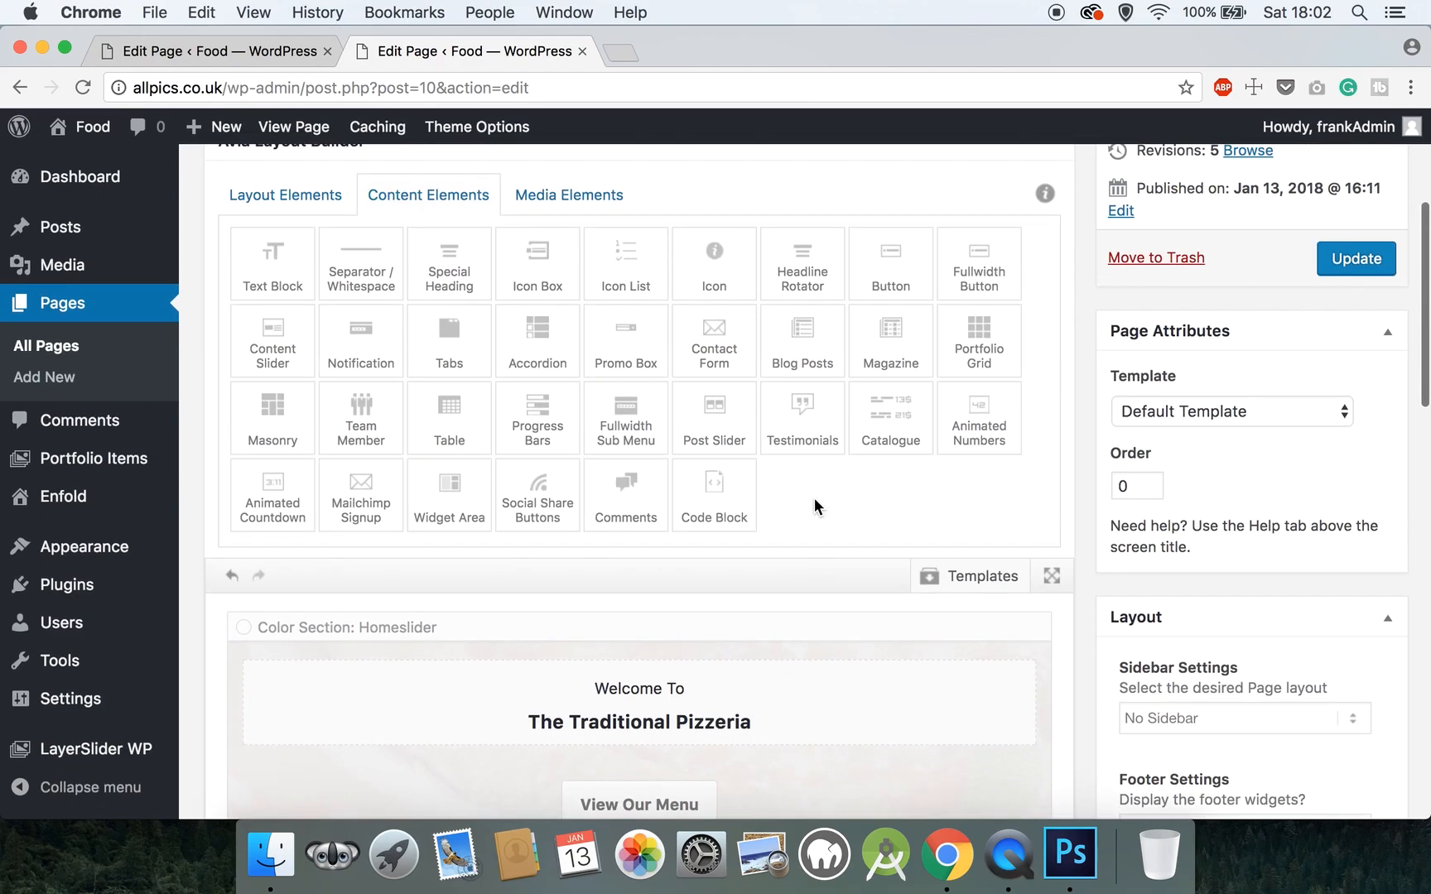
{"action": "left_click", "coordinate": [373, 263]}
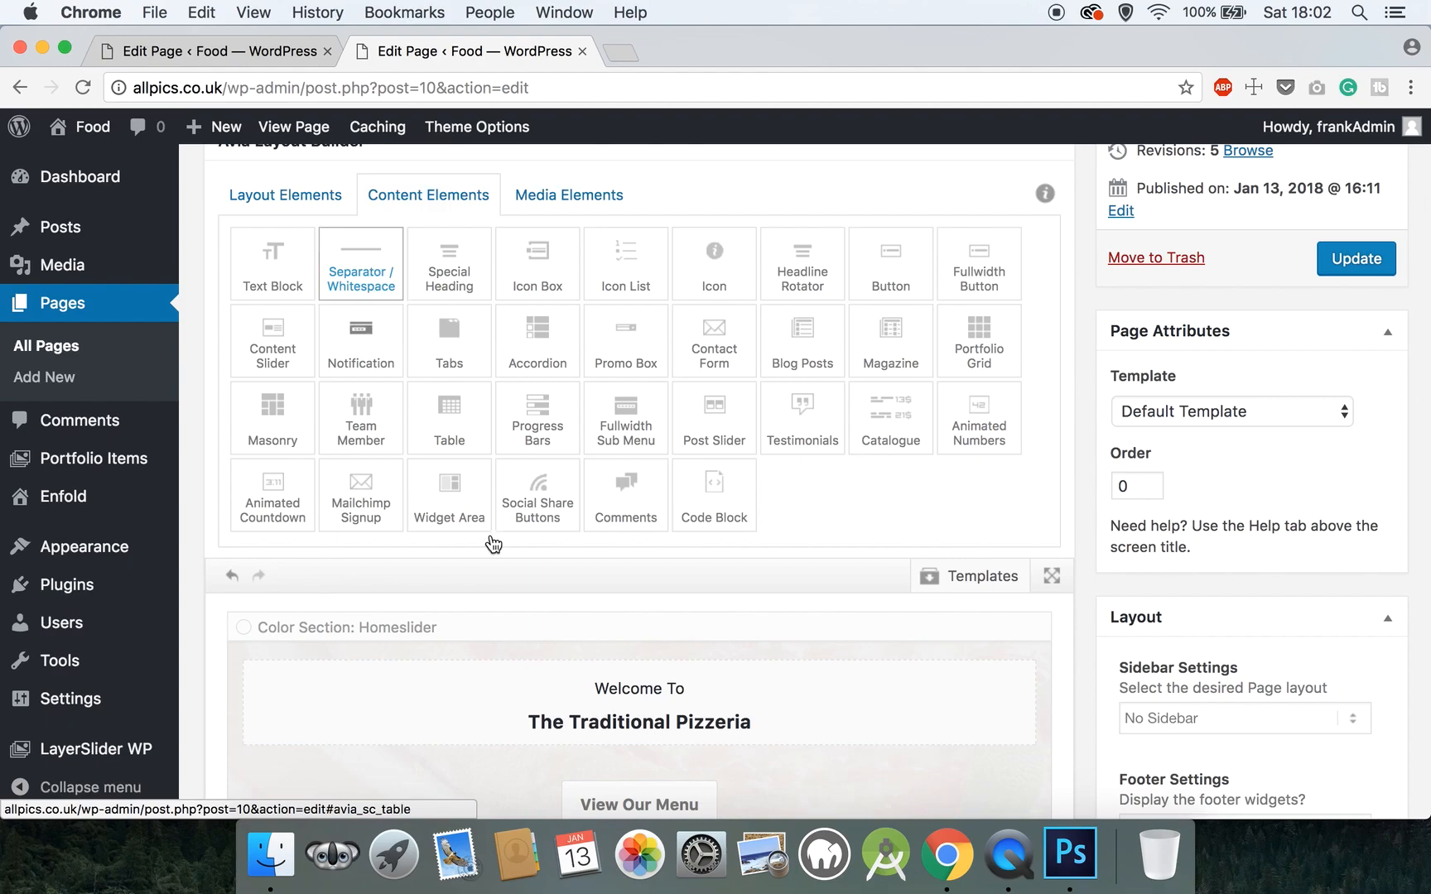
{"action": "scroll", "coordinate": [495, 553], "scroll_direction": "down", "scroll_amount": 20}
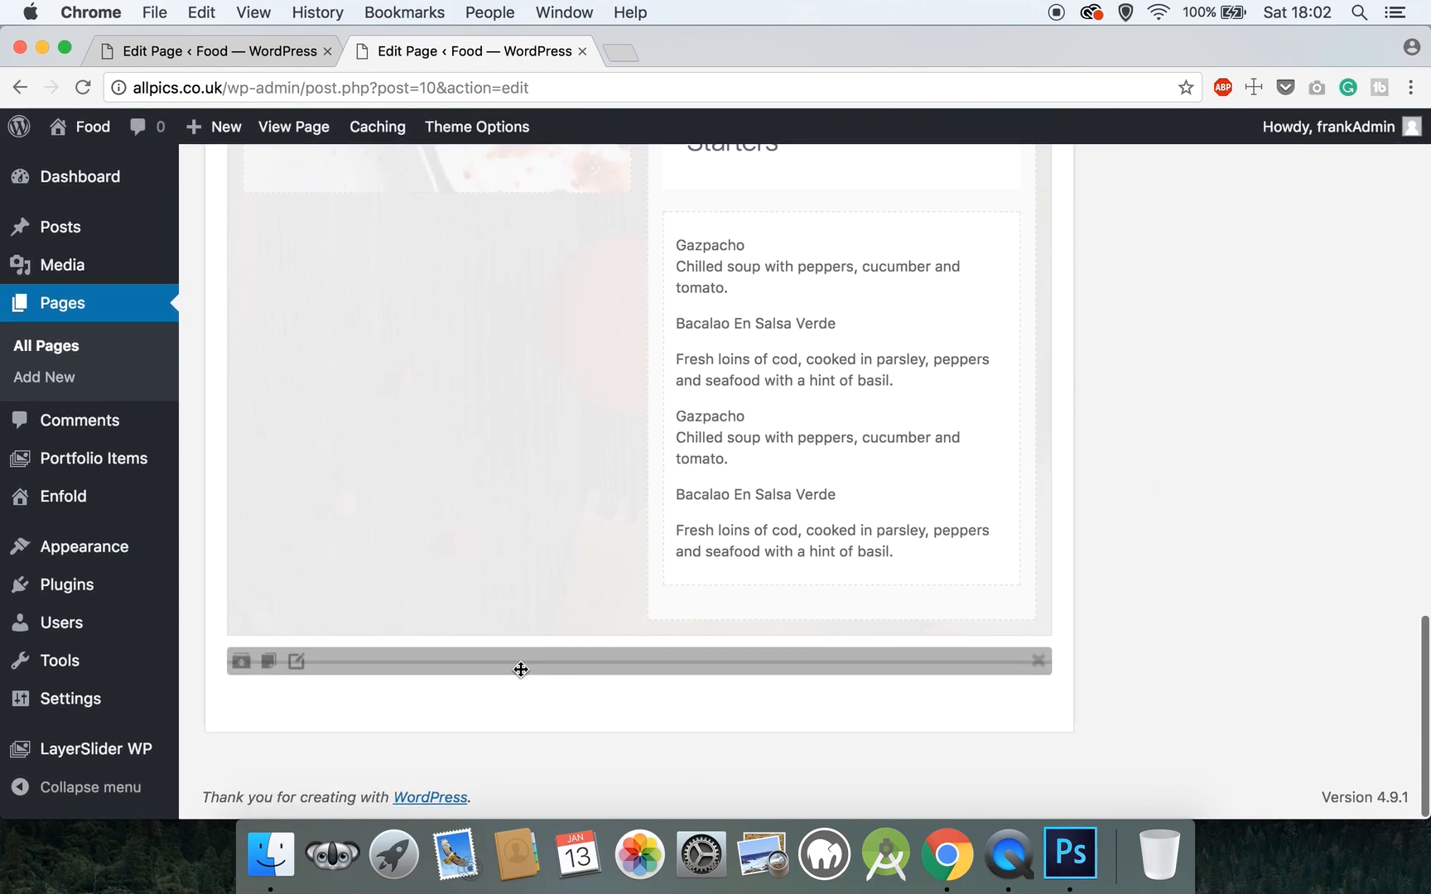
{"action": "left_click_drag", "start_coordinate": [521, 667], "coordinate": [517, 626]}
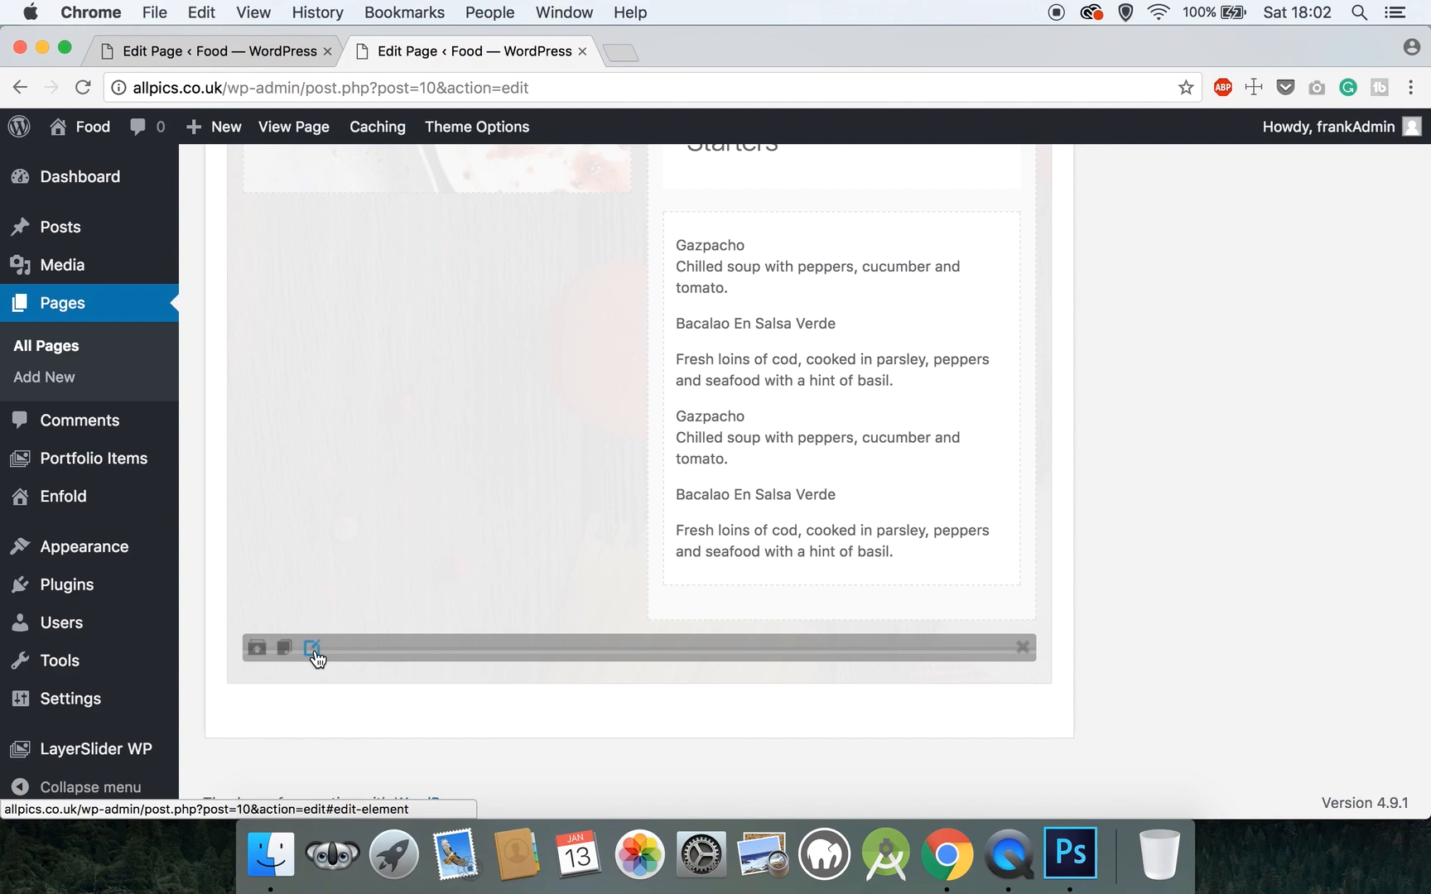
- Set the separator to Whitespace with a height of 60 and save it
{"action": "left_click", "coordinate": [311, 648]}
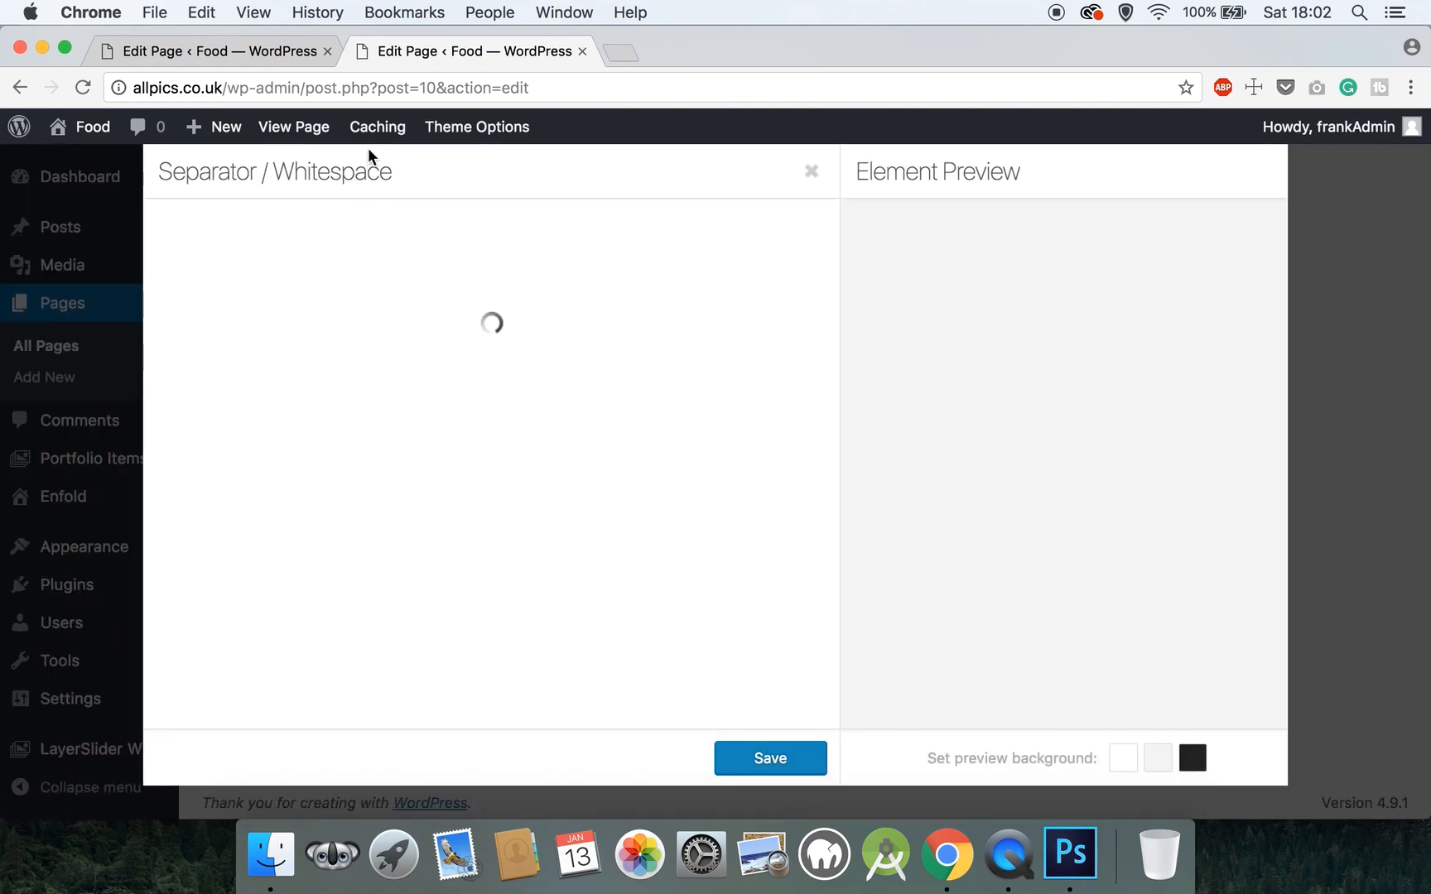
{"action": "left_click", "coordinate": [325, 287]}
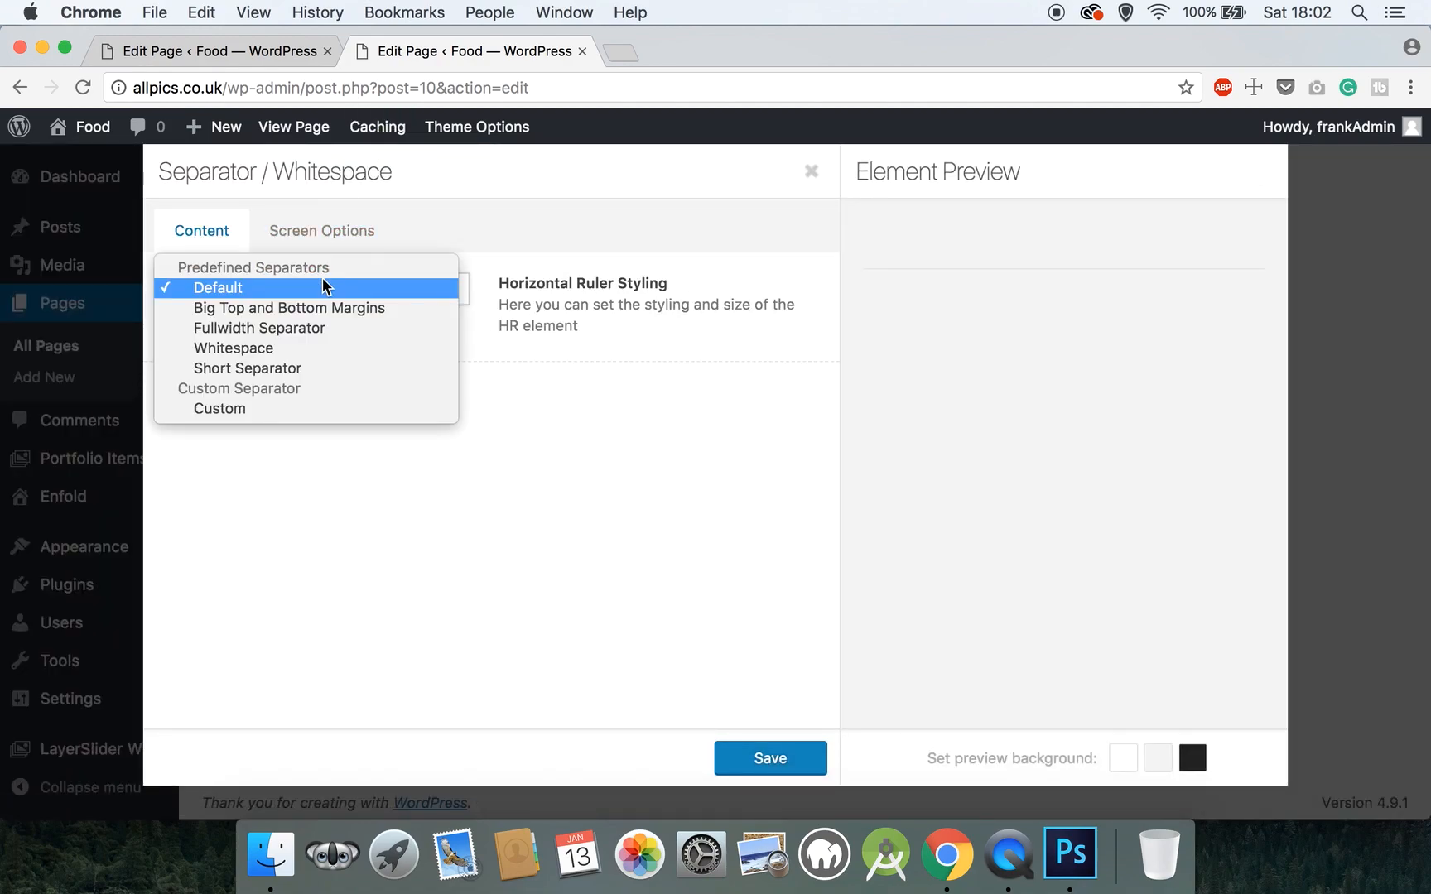
{"action": "left_click", "coordinate": [299, 352]}
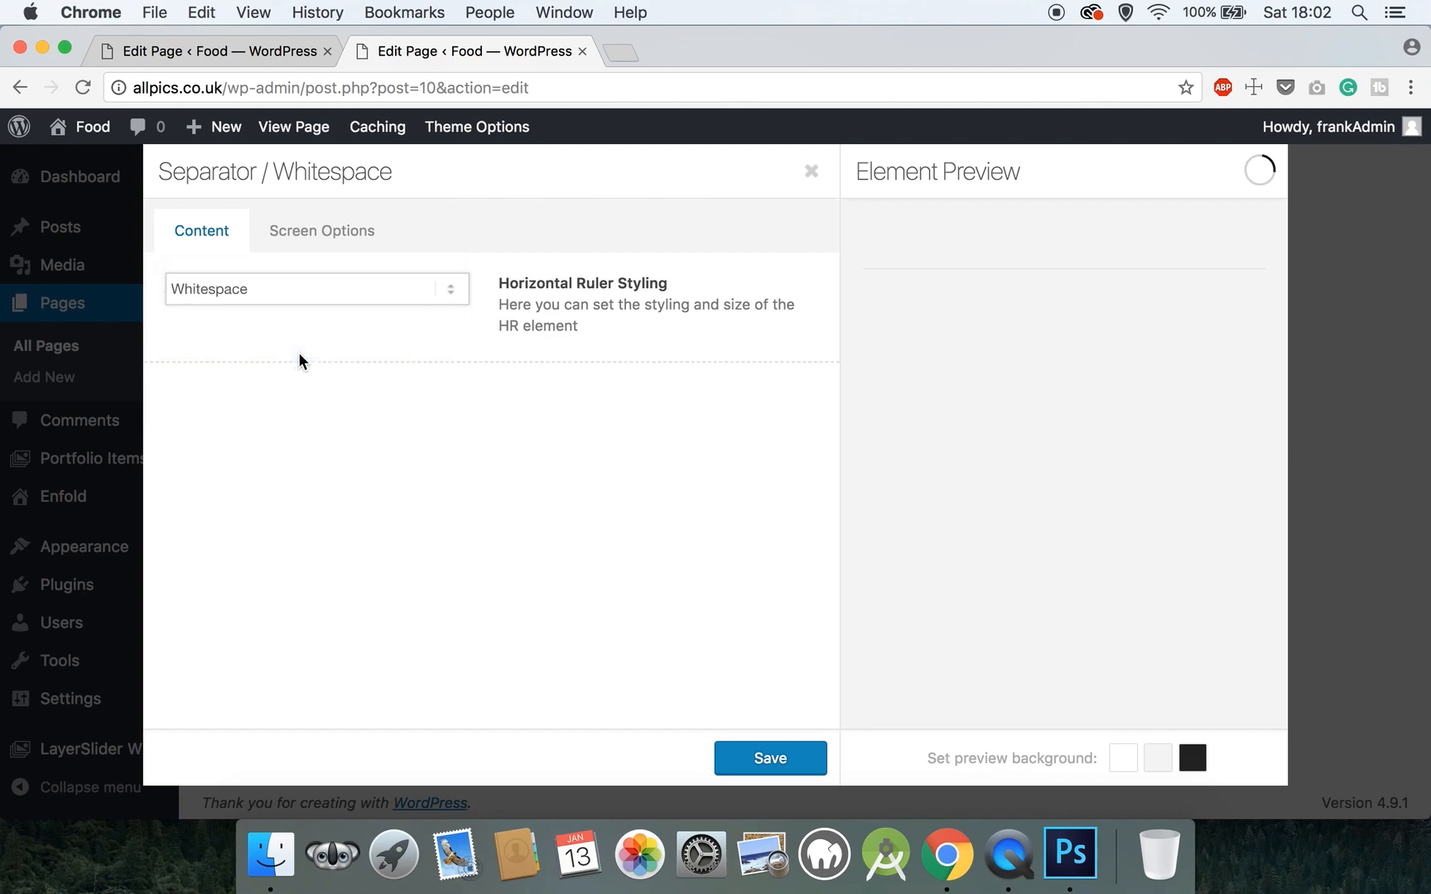
{"action": "left_click_drag", "start_coordinate": [269, 399], "coordinate": [128, 389]}
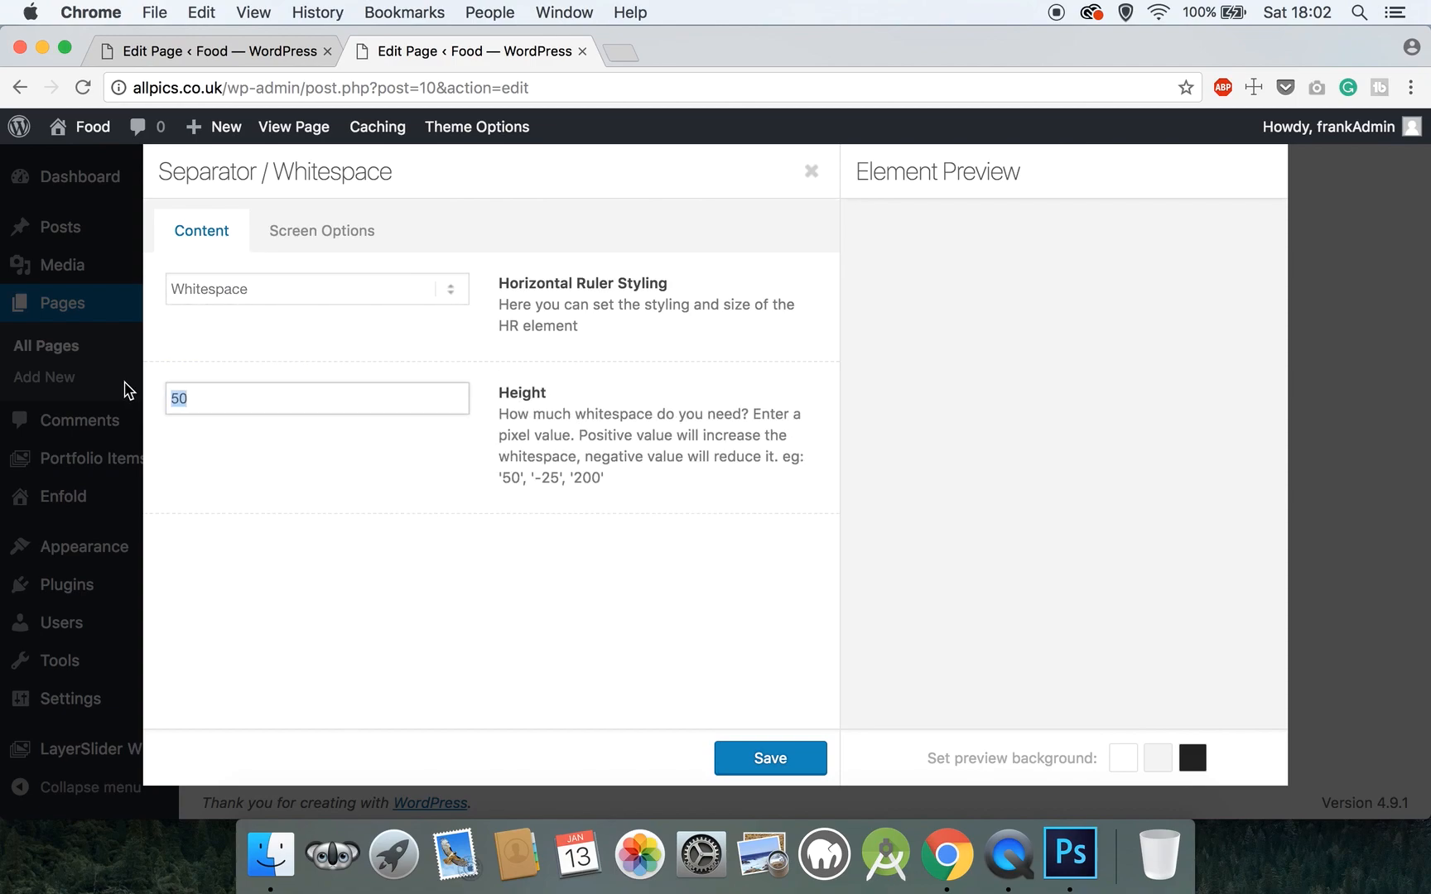
{"action": "type", "text": "60"}
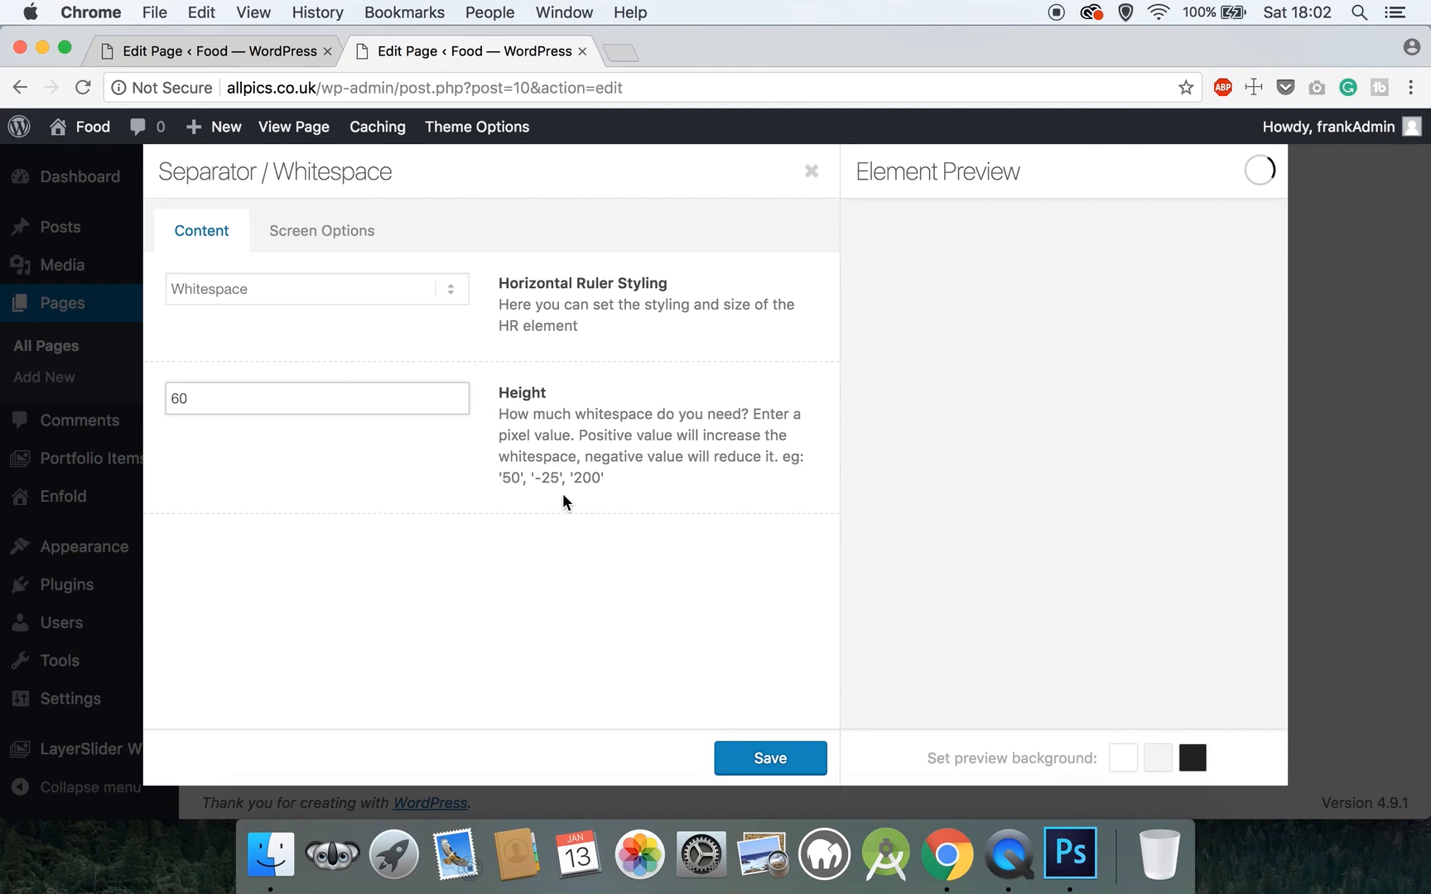
{"action": "left_click", "coordinate": [761, 758]}
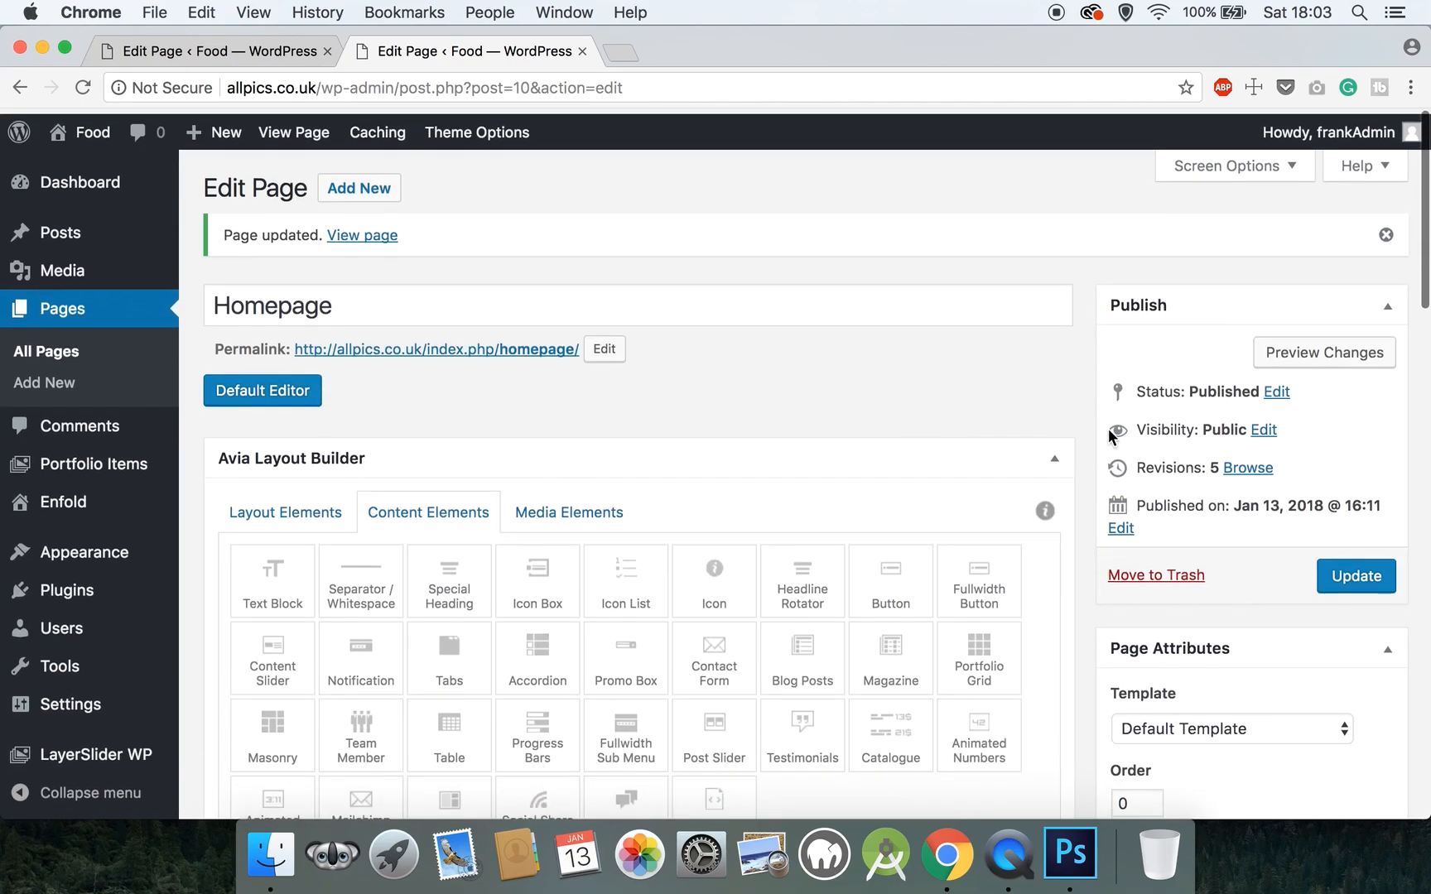
- Update the homepage and open the live page in a new tab
{"action": "left_click", "coordinate": [1321, 571]}
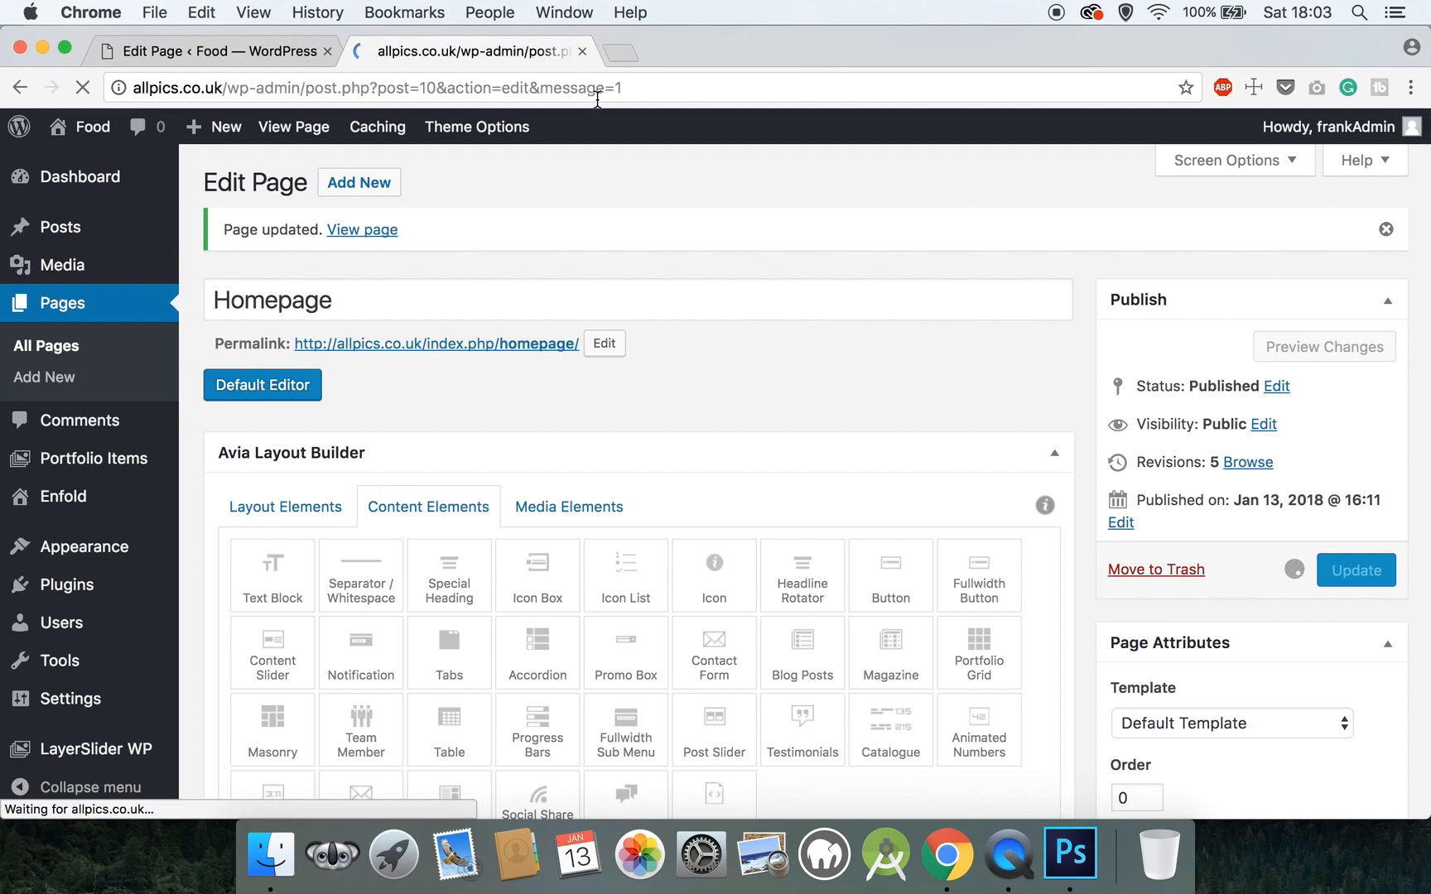
{"action": "right_click", "coordinate": [373, 230]}
{"action": "left_click", "coordinate": [387, 236]}
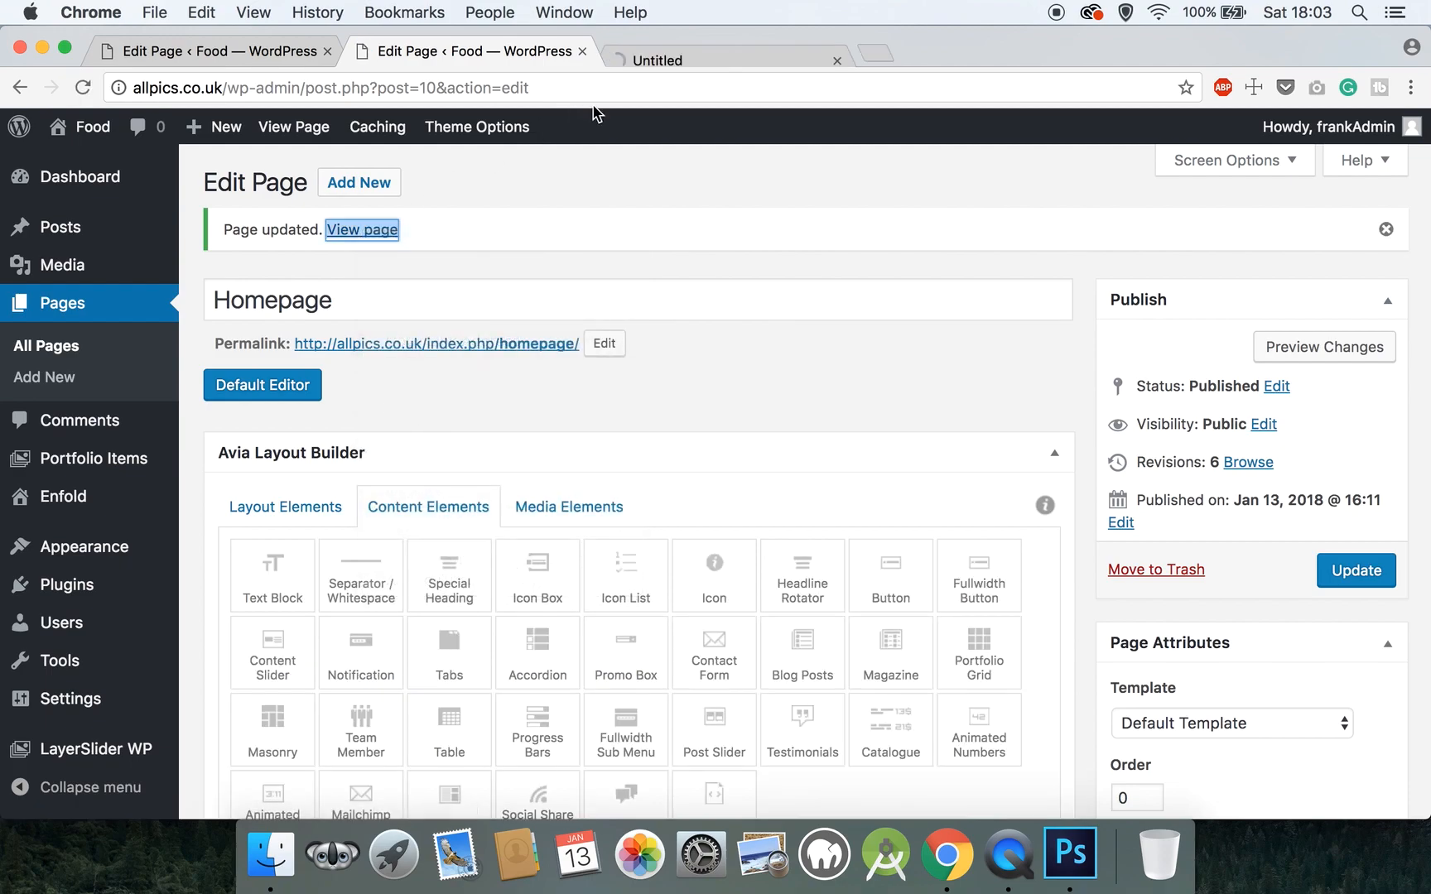
{"action": "left_click", "coordinate": [649, 60]}
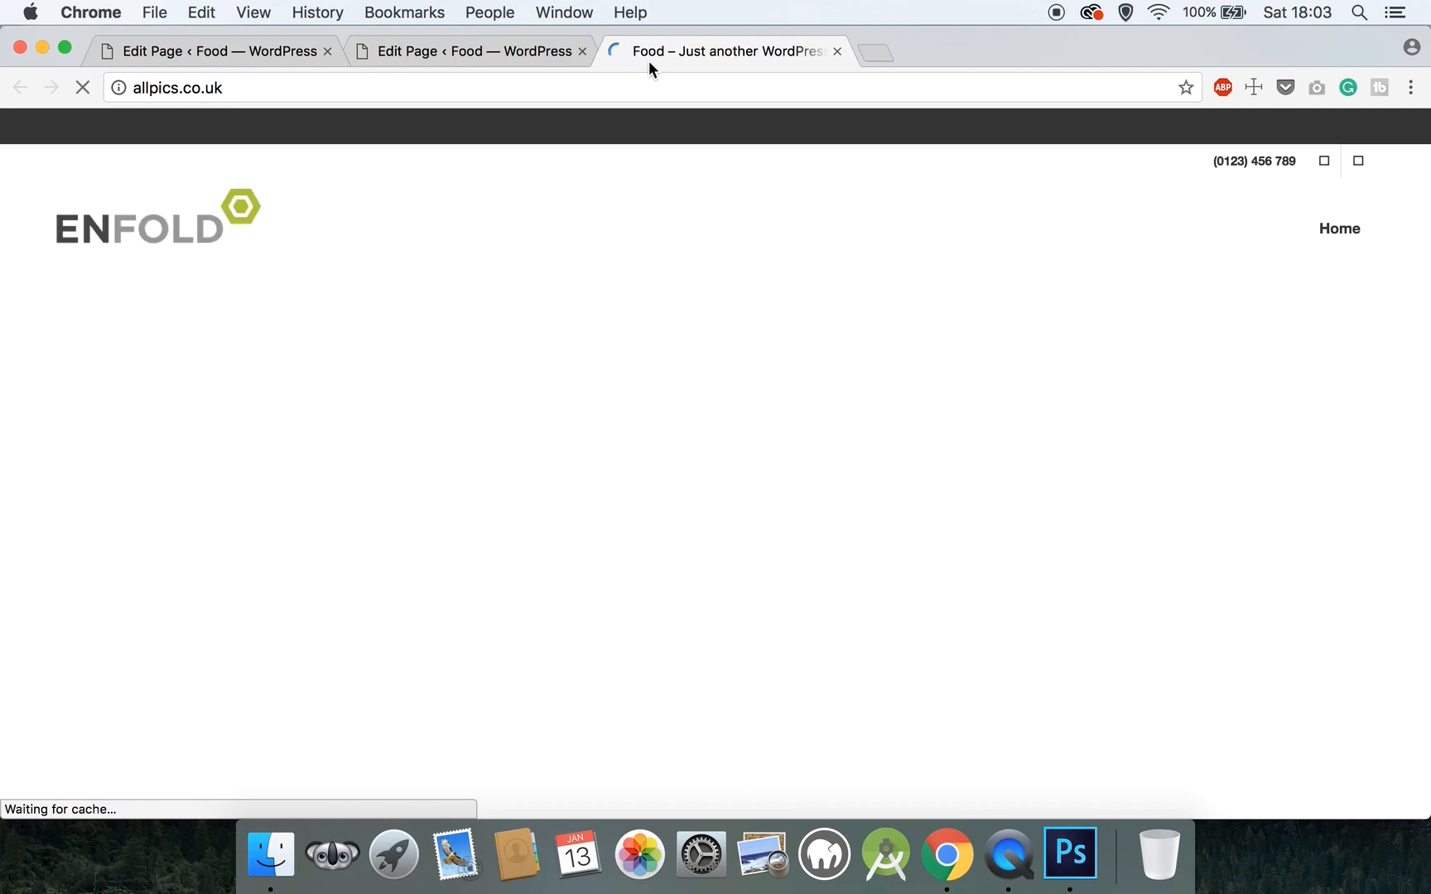
- Scroll through the live Our Menu section, then return to the page editor
{"action": "scroll", "coordinate": [654, 383], "scroll_direction": "down", "scroll_amount": 10}
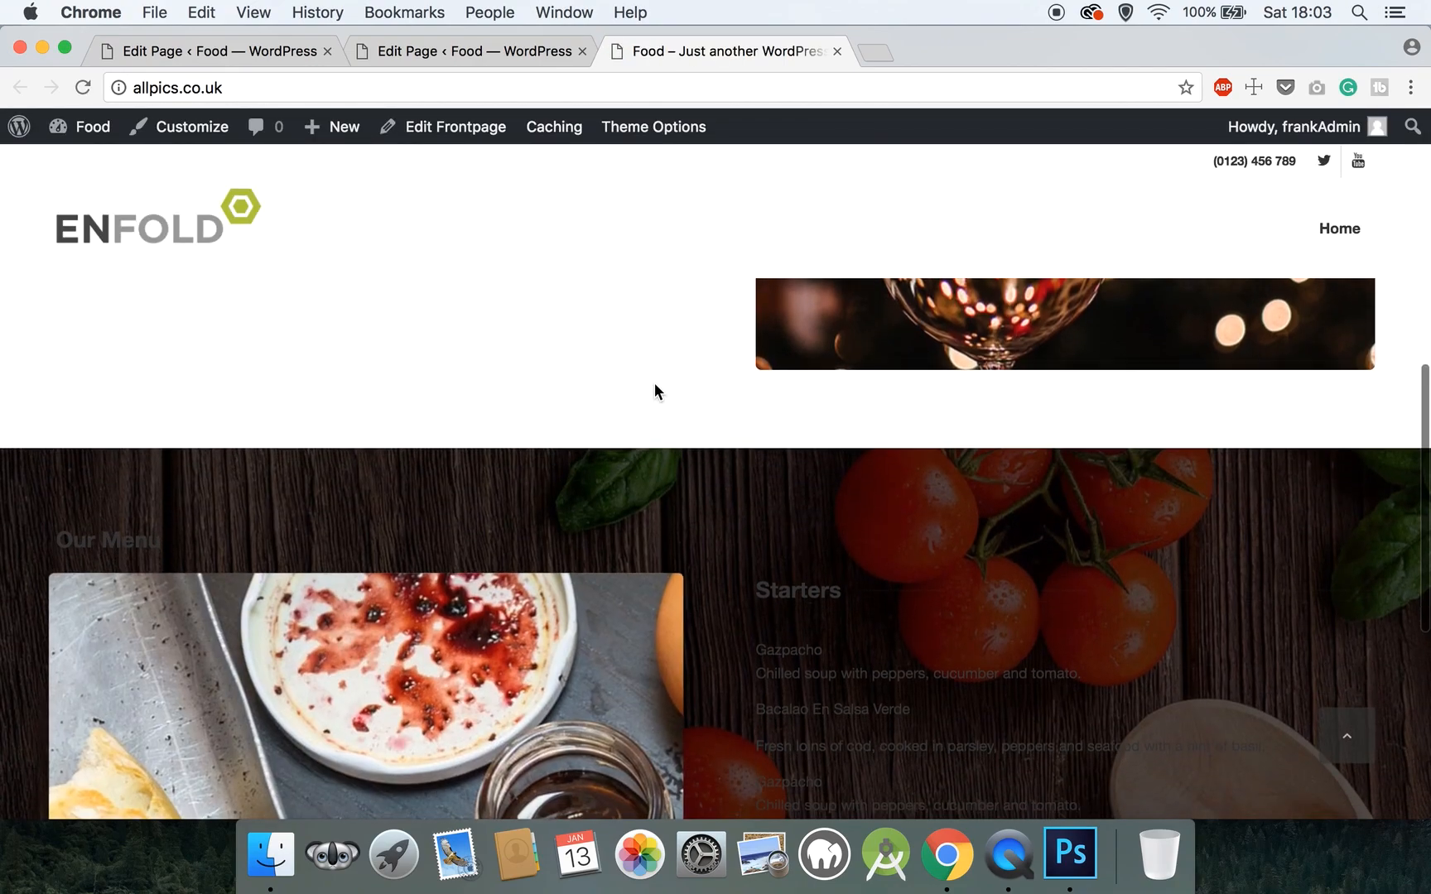
{"action": "scroll", "coordinate": [654, 383], "scroll_direction": "down", "scroll_amount": 5}
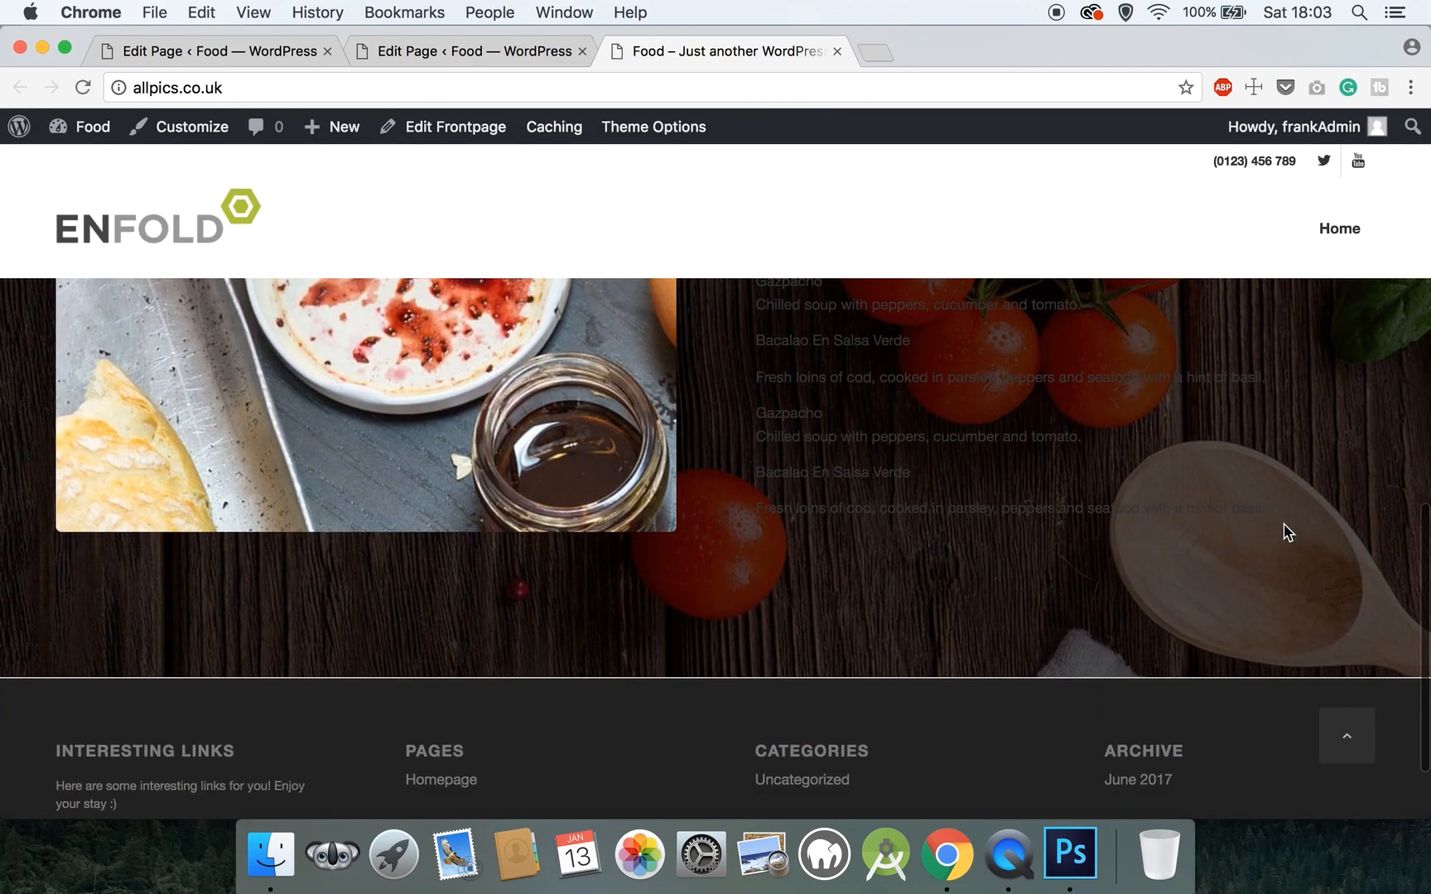
{"action": "scroll", "coordinate": [719, 396], "scroll_direction": "up", "scroll_amount": 4}
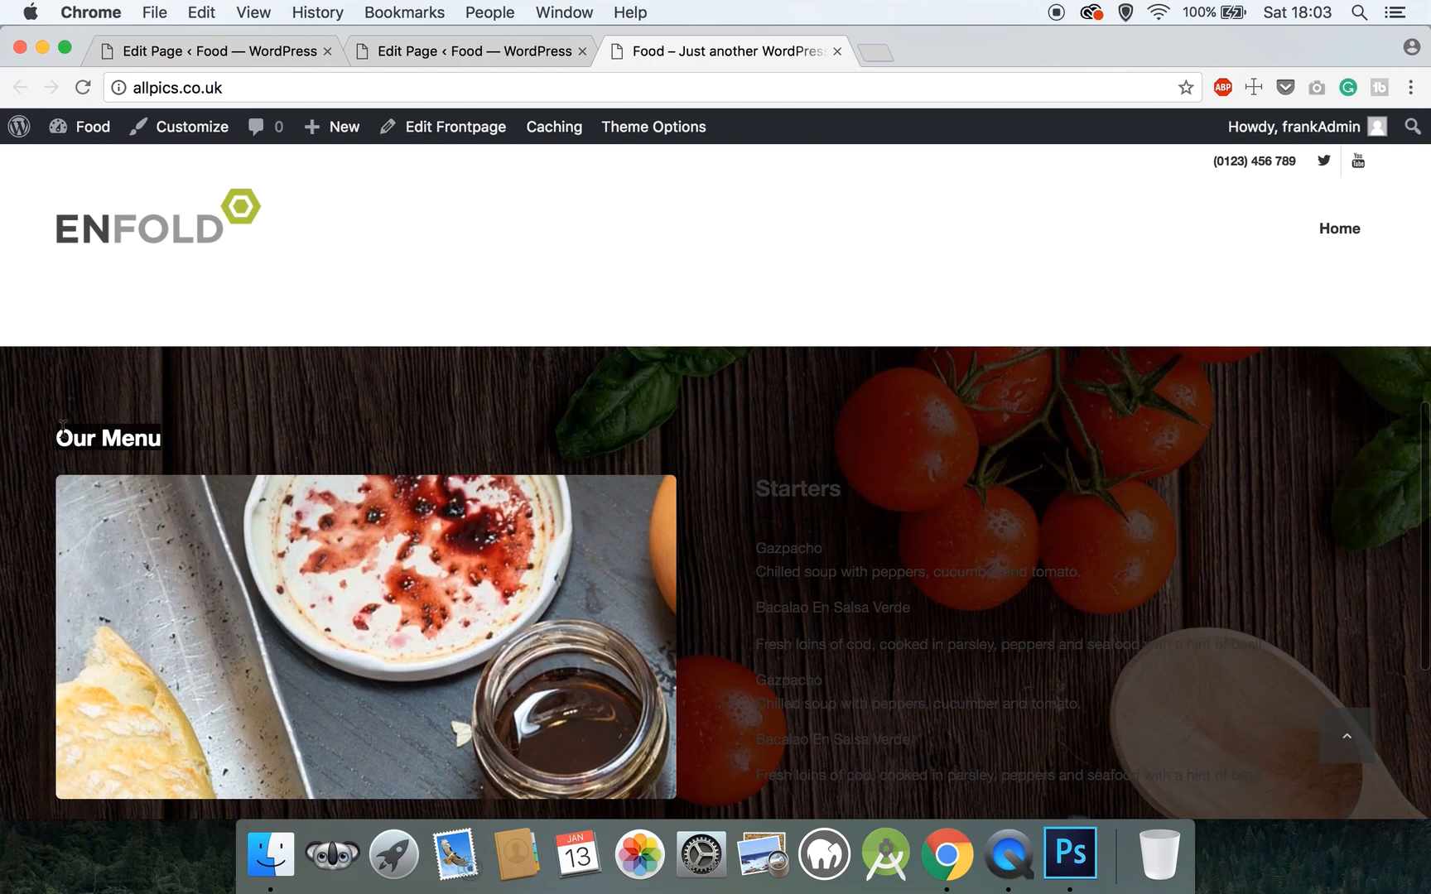
{"action": "scroll", "coordinate": [578, 435], "scroll_direction": "down", "scroll_amount": 3}
{"action": "scroll", "coordinate": [458, 467], "scroll_direction": "up", "scroll_amount": 3}
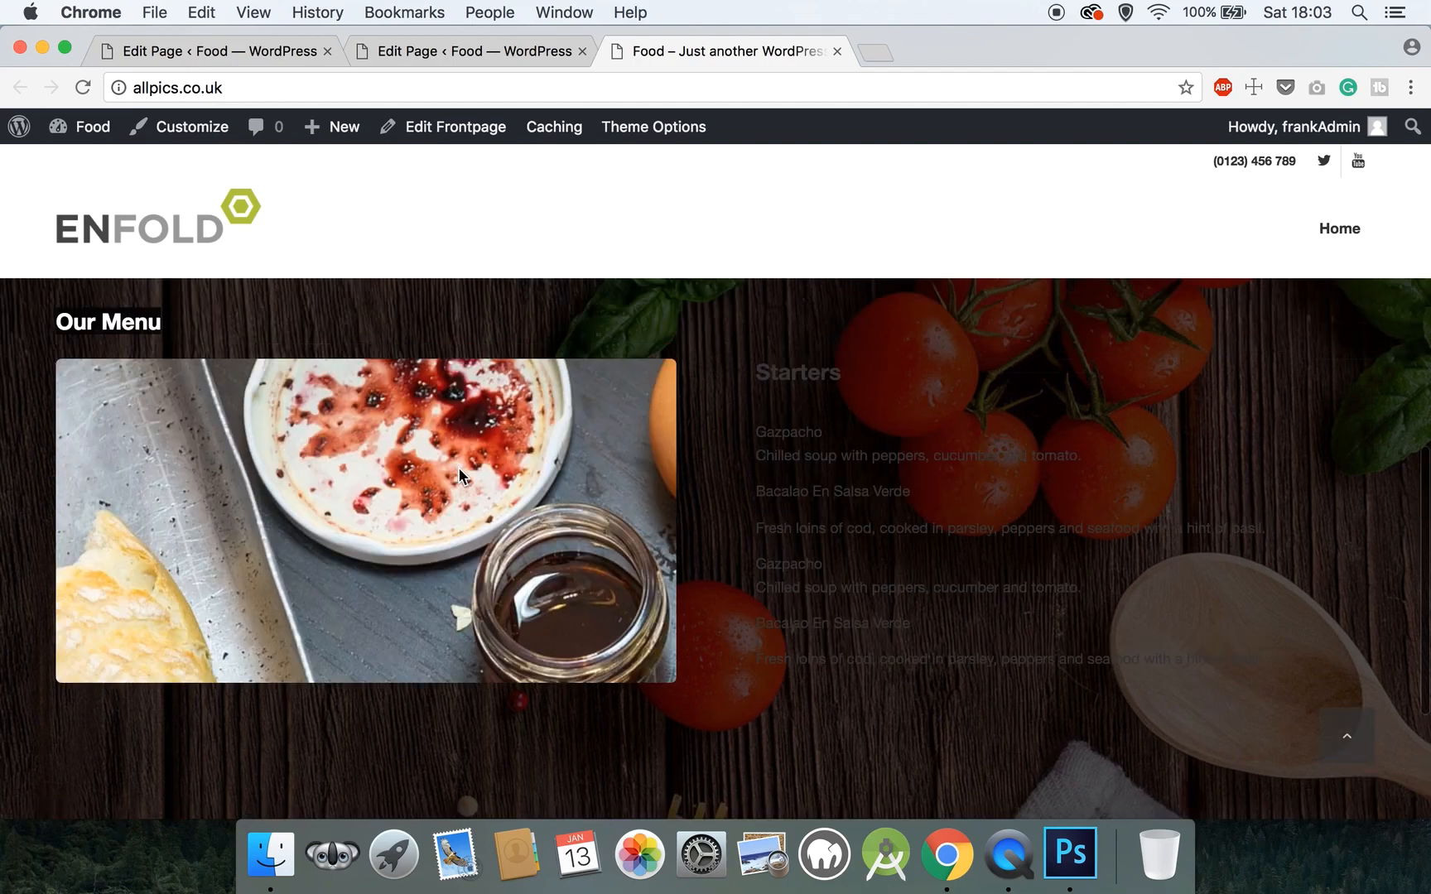
{"action": "scroll", "coordinate": [459, 467], "scroll_direction": "down", "scroll_amount": 4}
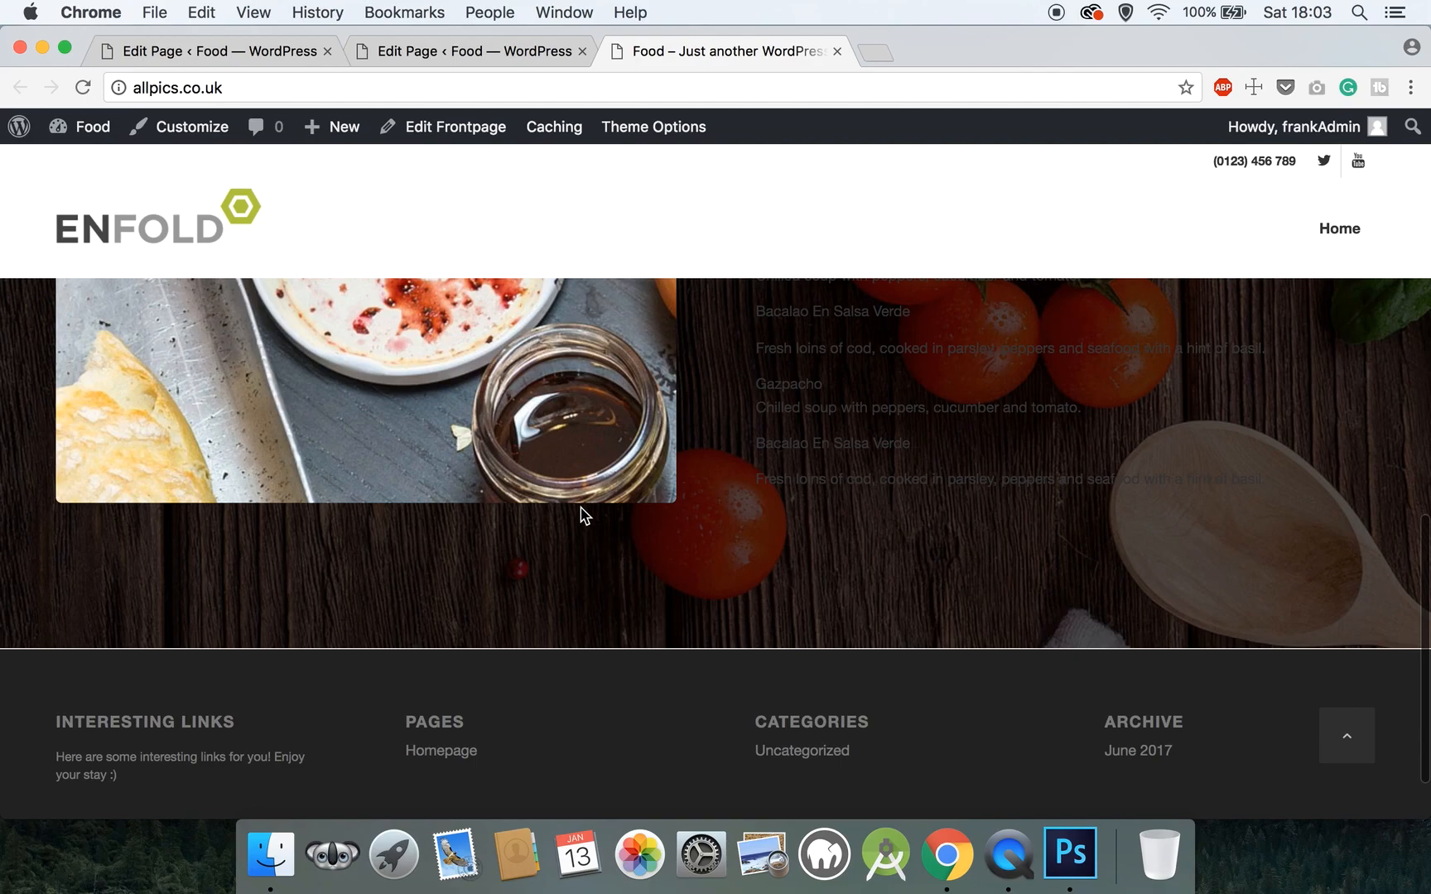
{"action": "left_click", "coordinate": [434, 55]}
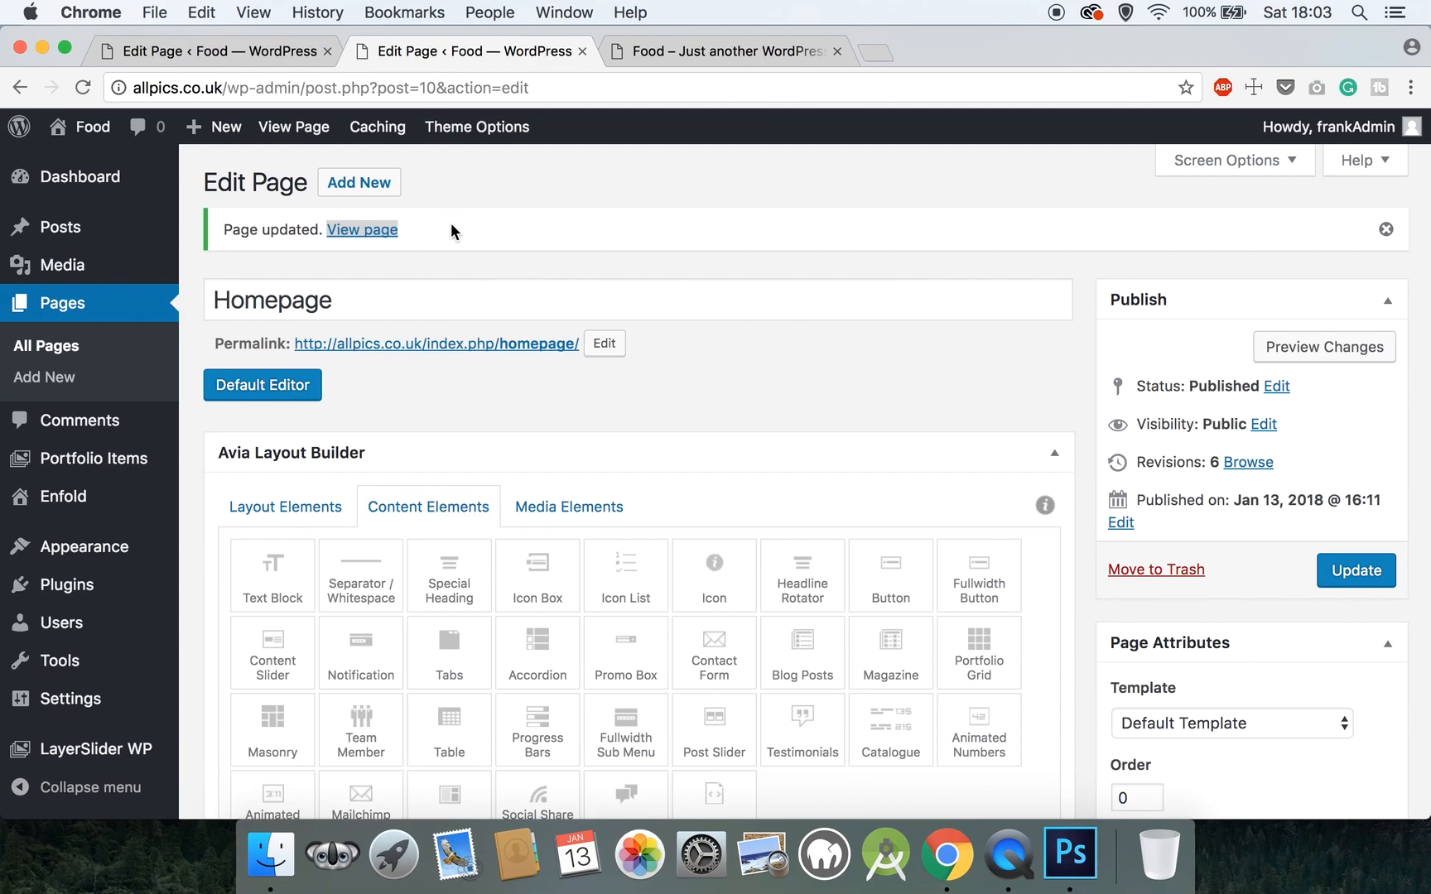
{"action": "scroll", "coordinate": [450, 223], "scroll_direction": "down", "scroll_amount": 5}
{"action": "scroll", "coordinate": [450, 223], "scroll_direction": "down", "scroll_amount": 2}
{"action": "scroll", "coordinate": [454, 223], "scroll_direction": "up", "scroll_amount": 5}
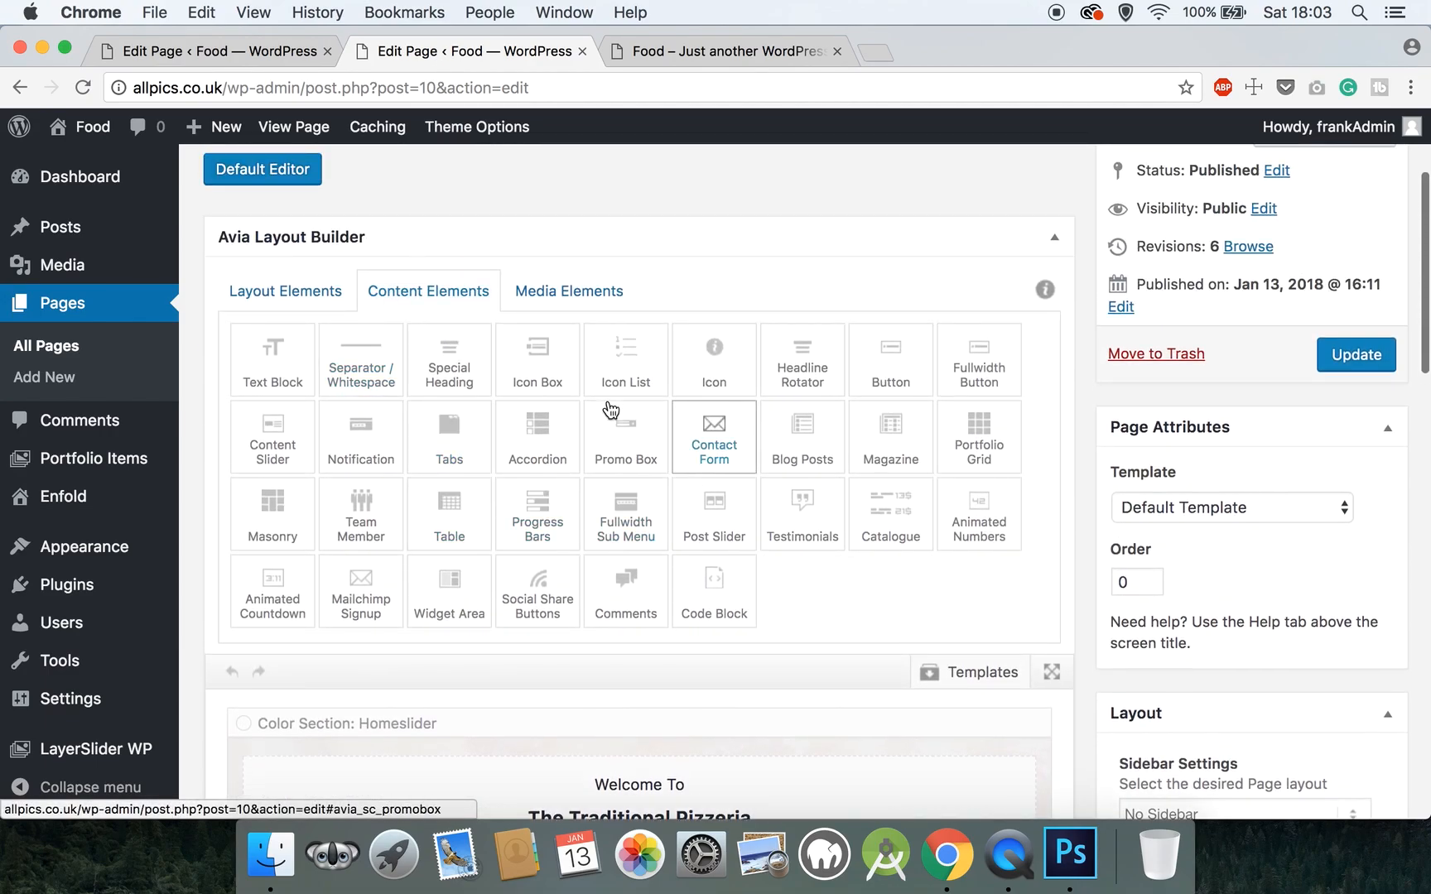
- Clone the food image column and the Starters column in the Our Menu section
{"action": "left_click", "coordinate": [260, 303]}
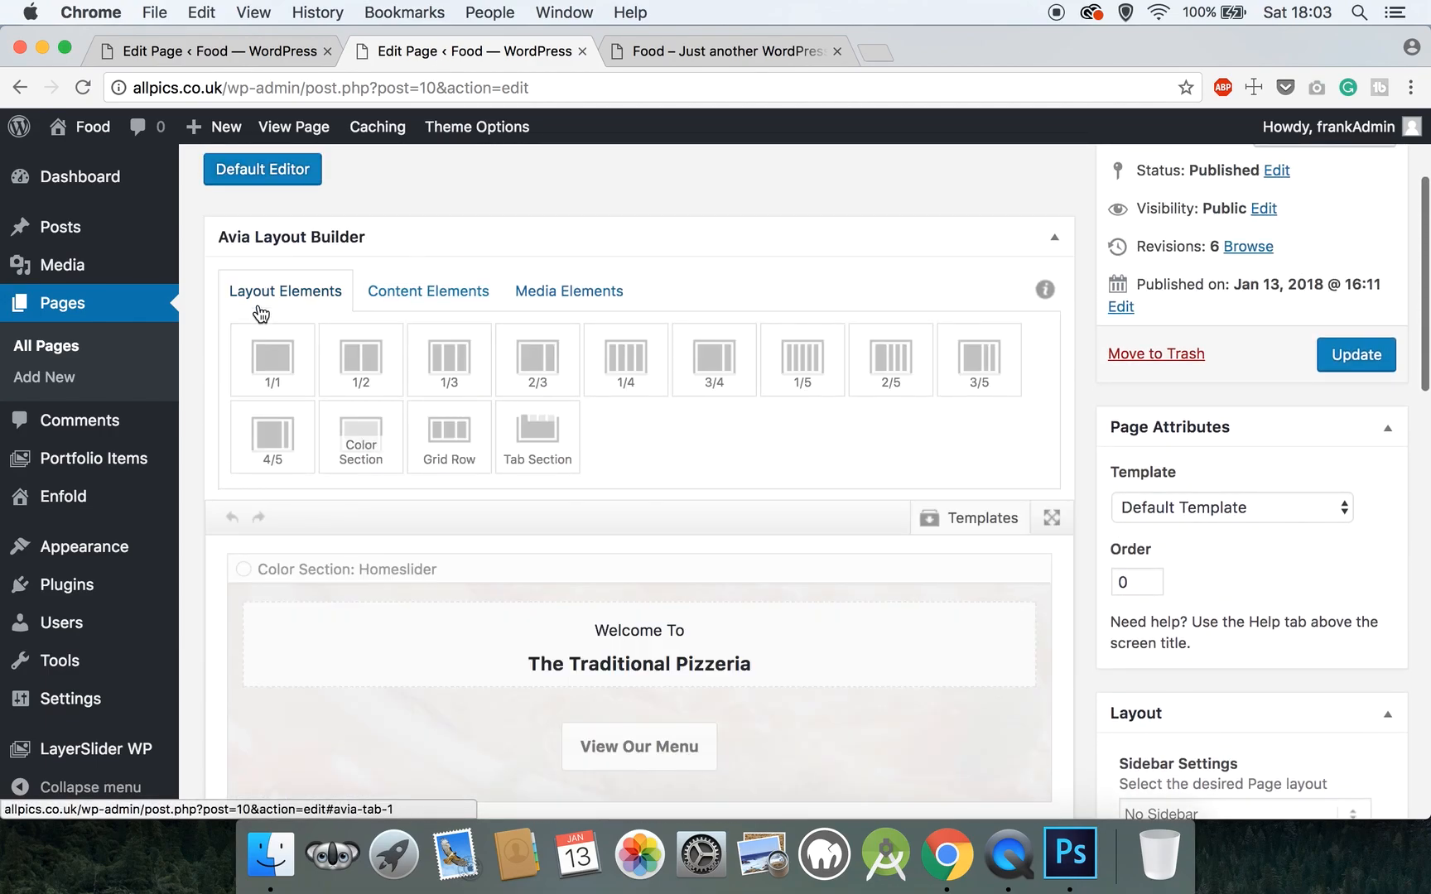
{"action": "left_click", "coordinate": [470, 291]}
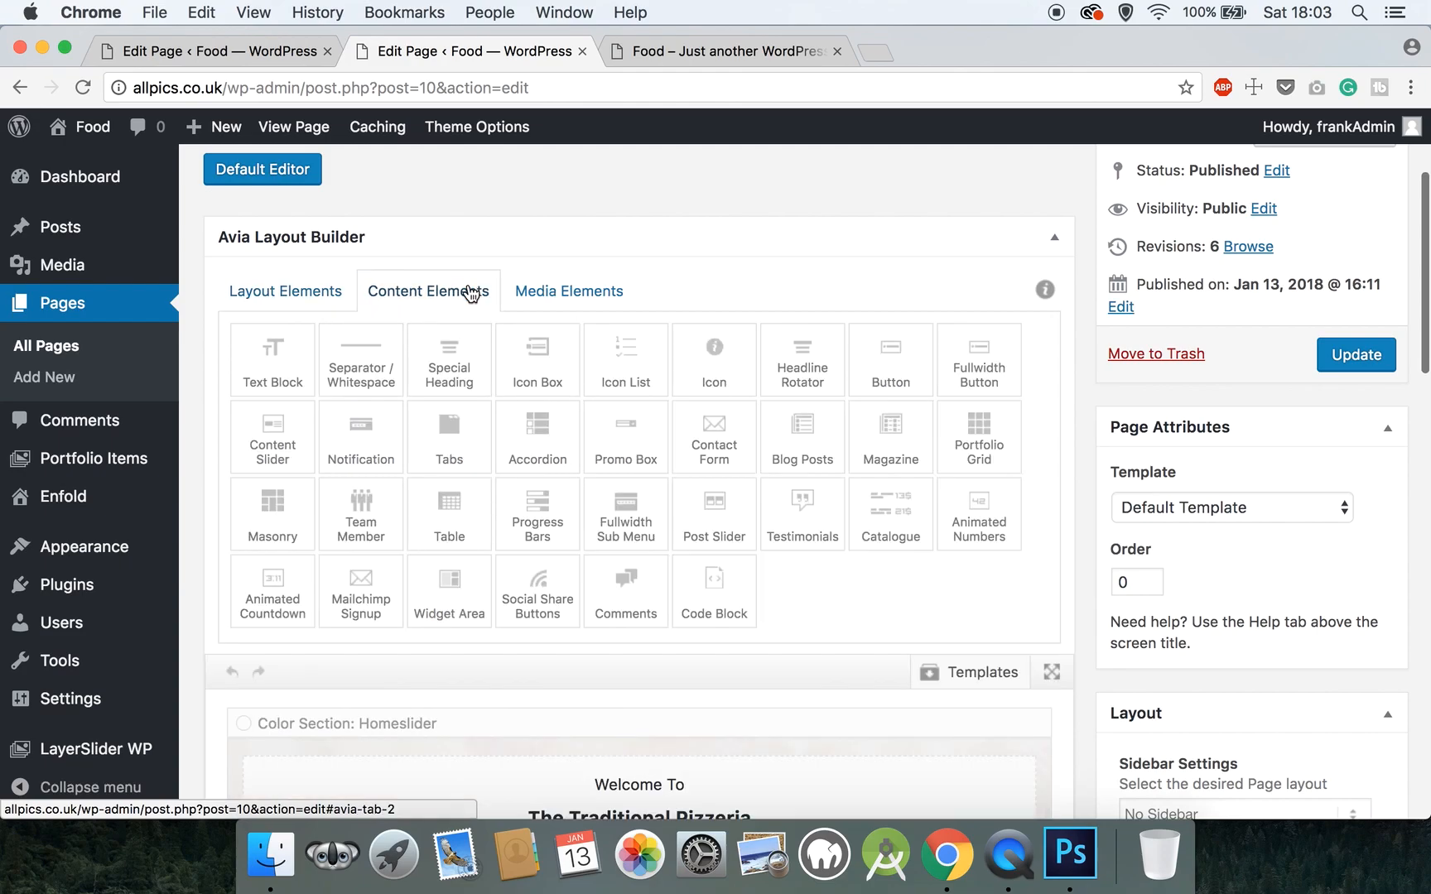
{"action": "scroll", "coordinate": [569, 406], "scroll_direction": "down", "scroll_amount": 15}
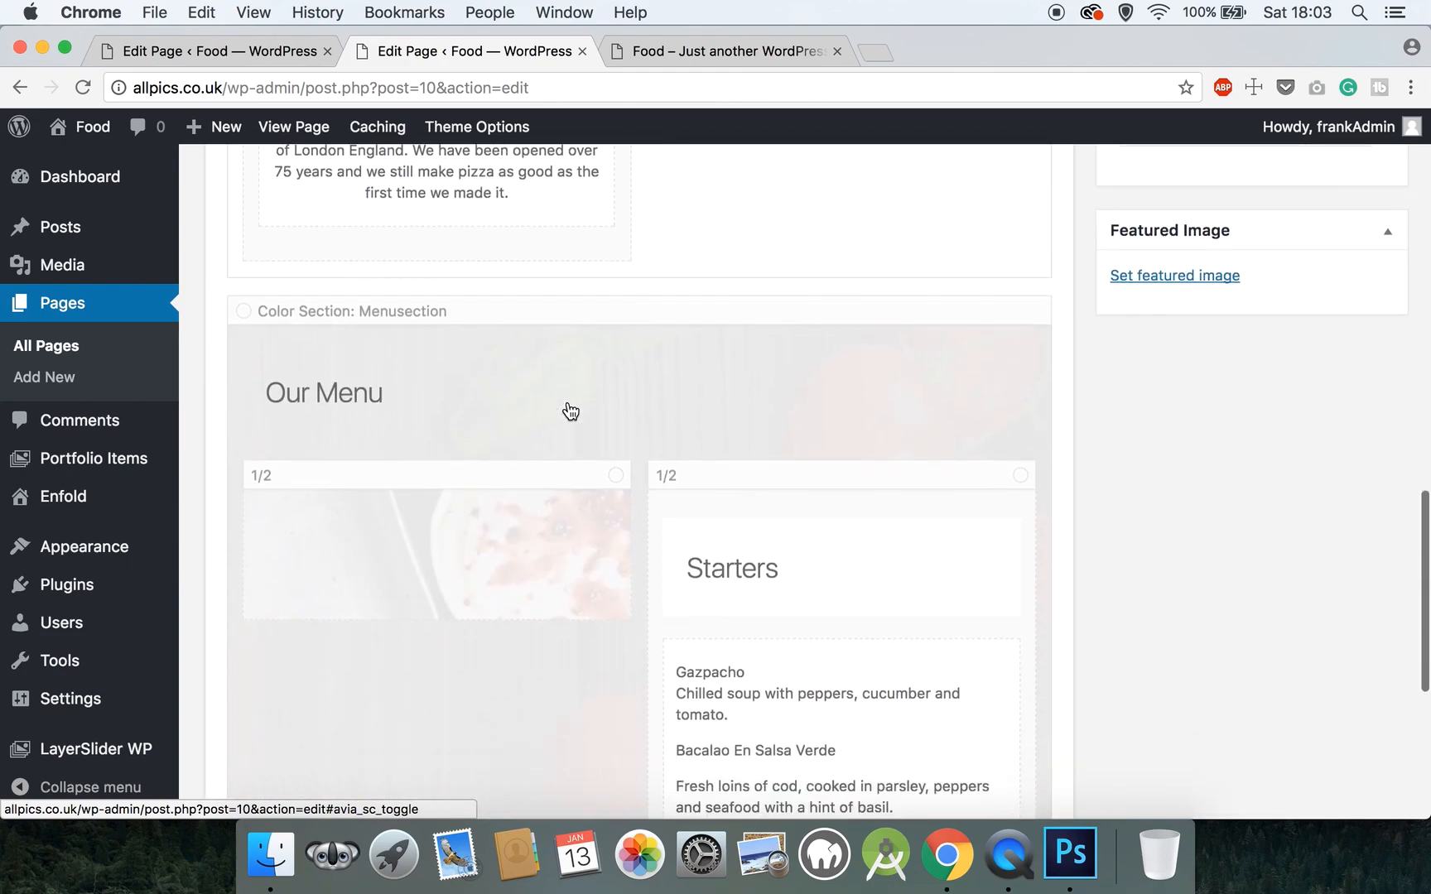
{"action": "scroll", "coordinate": [568, 406], "scroll_direction": "down", "scroll_amount": 3}
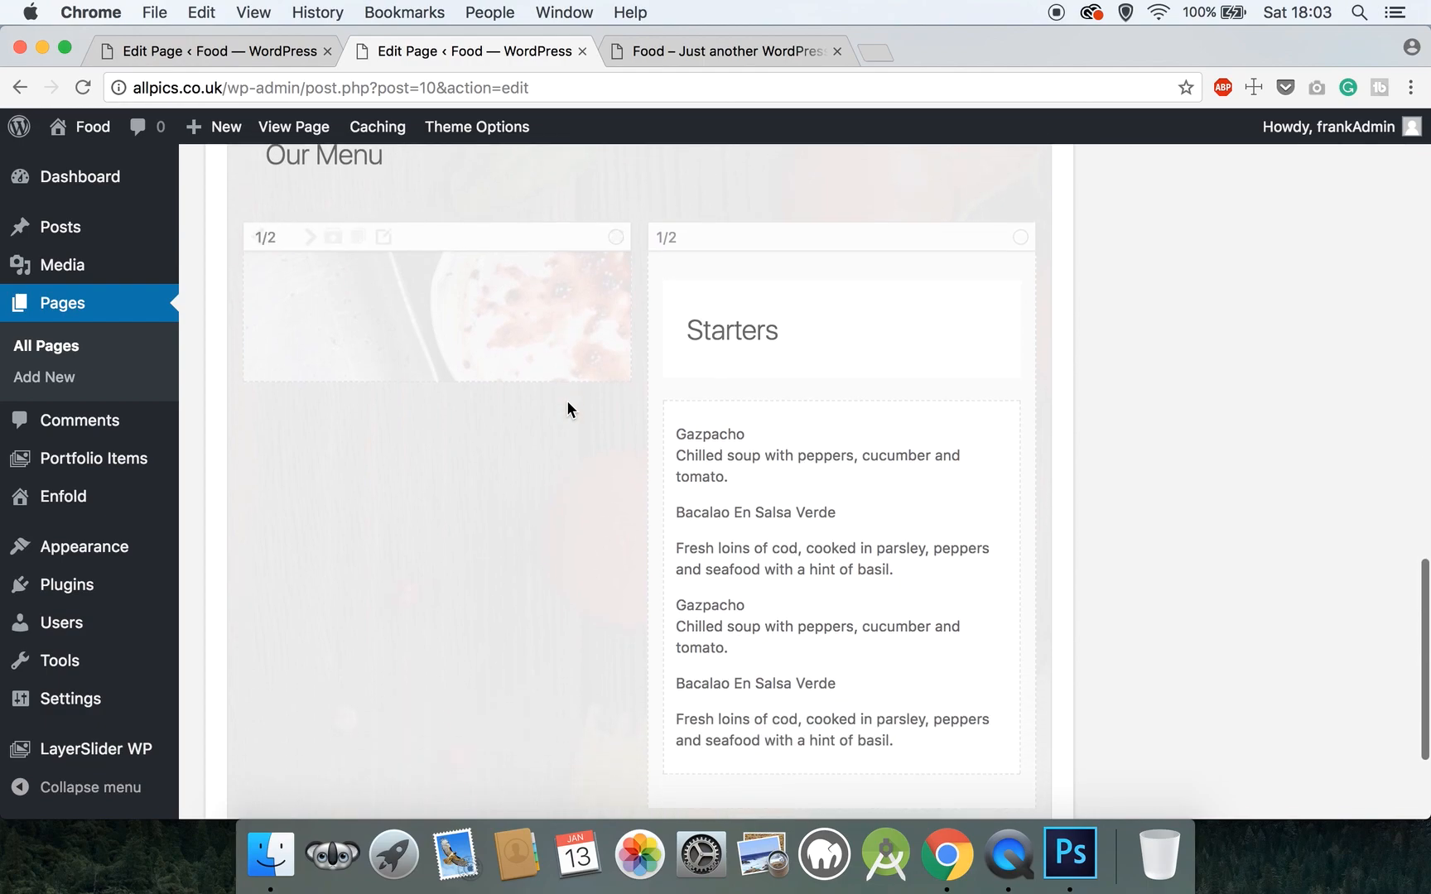
{"action": "left_click", "coordinate": [357, 240]}
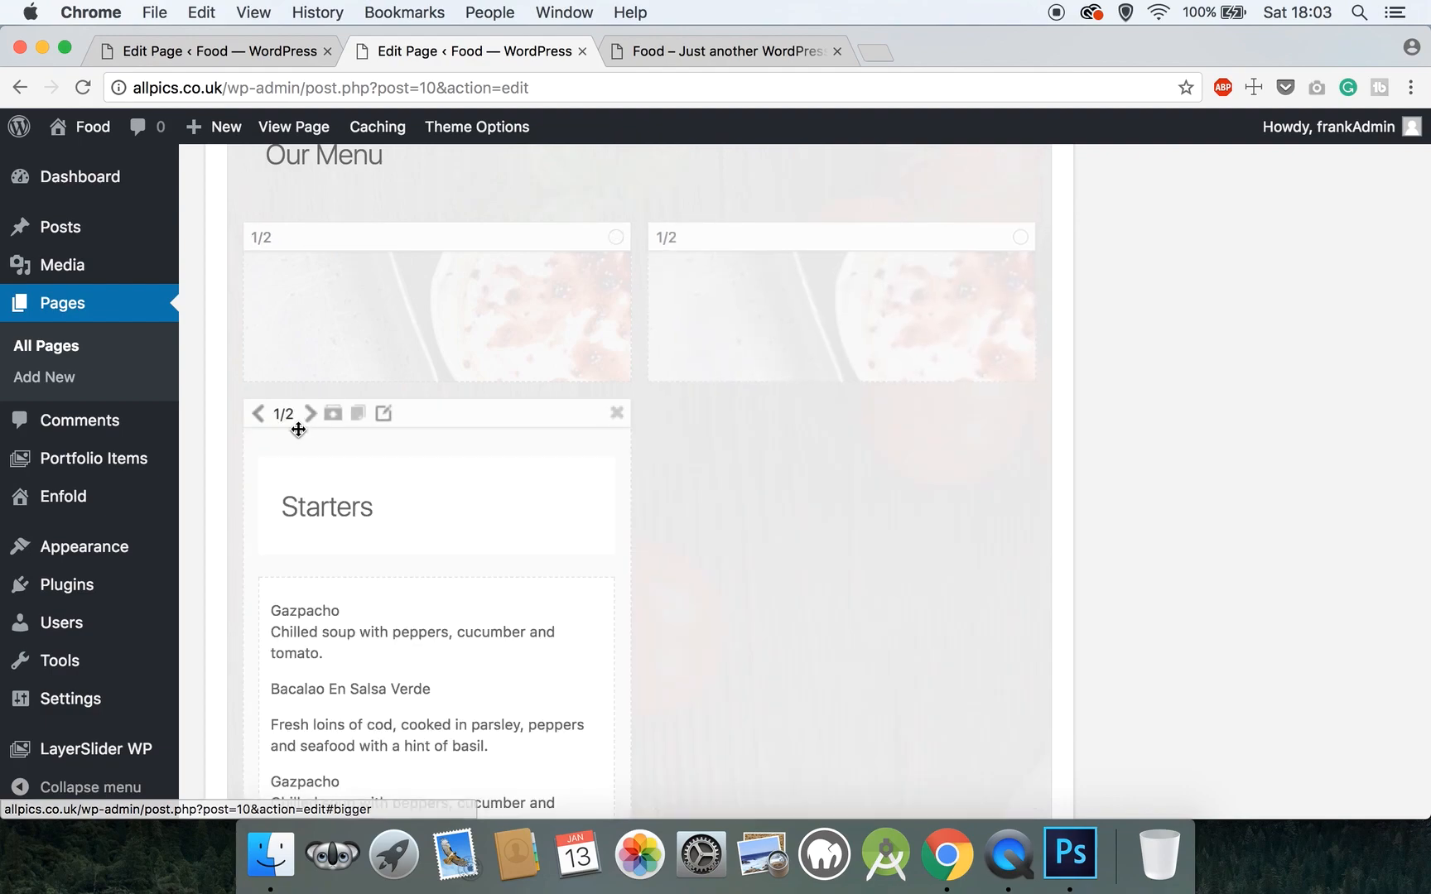
{"action": "left_click", "coordinate": [358, 416]}
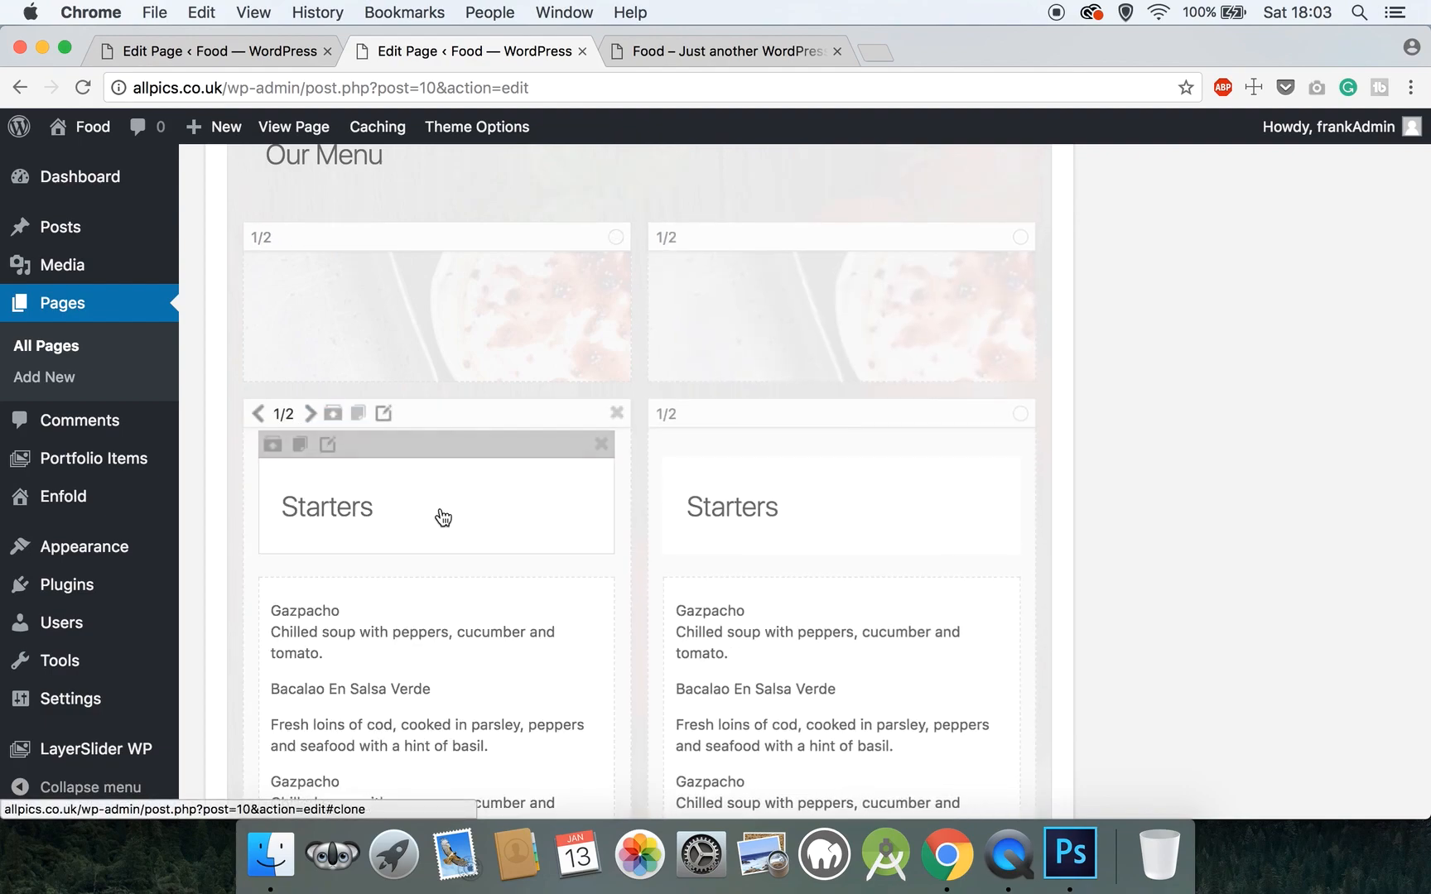
- Move the copied image column down below the first row
{"action": "scroll", "coordinate": [470, 517], "scroll_direction": "down", "scroll_amount": 3}
{"action": "scroll", "coordinate": [505, 497], "scroll_direction": "up", "scroll_amount": 4}
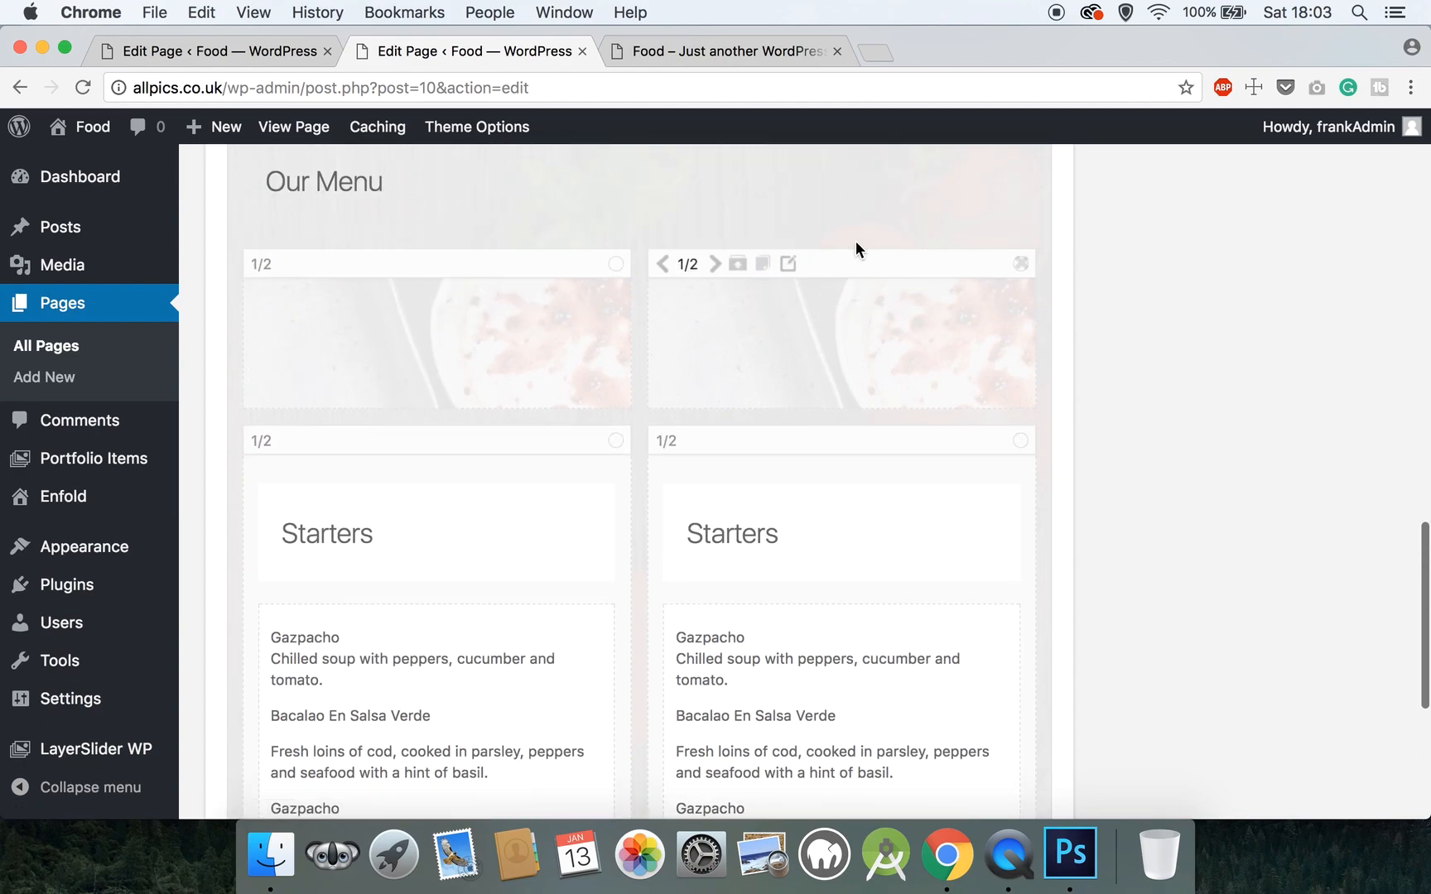
{"action": "left_click_drag", "start_coordinate": [853, 258], "coordinate": [689, 655]}
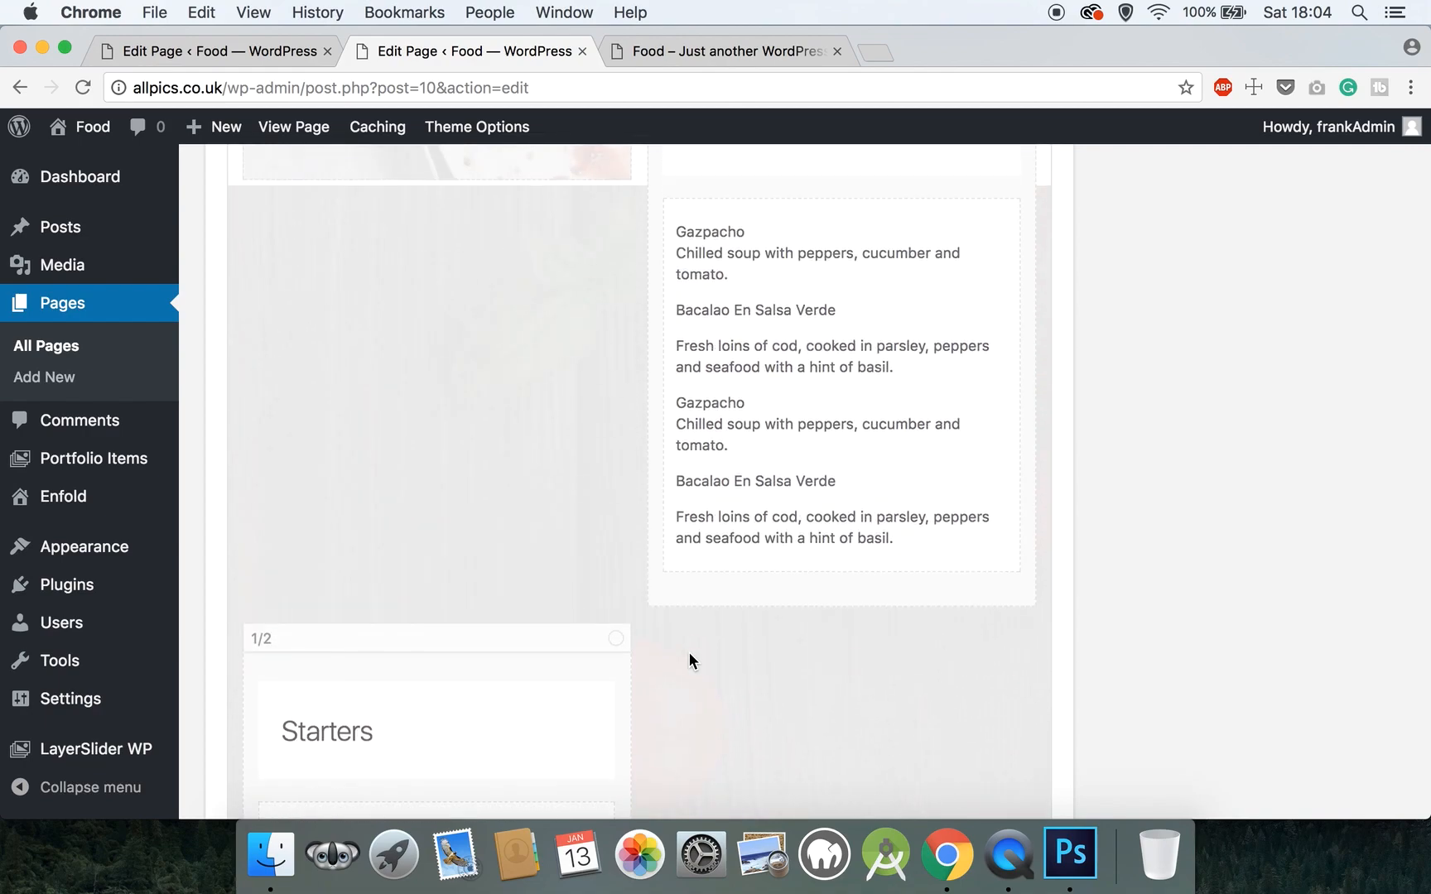
{"action": "scroll", "coordinate": [691, 663], "scroll_direction": "up", "scroll_amount": 1}
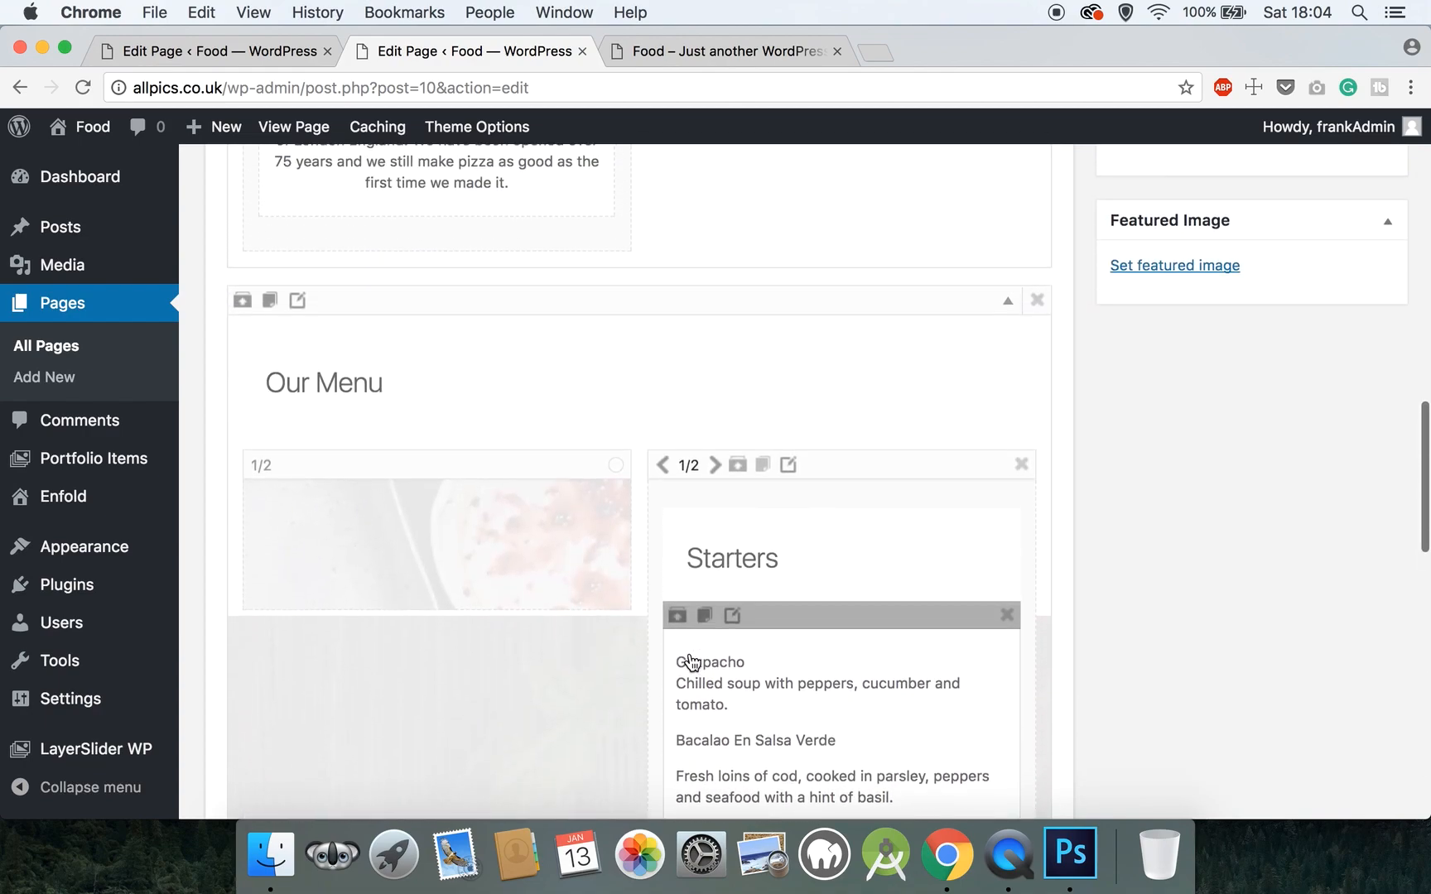
{"action": "scroll", "coordinate": [692, 663], "scroll_direction": "up", "scroll_amount": 5}
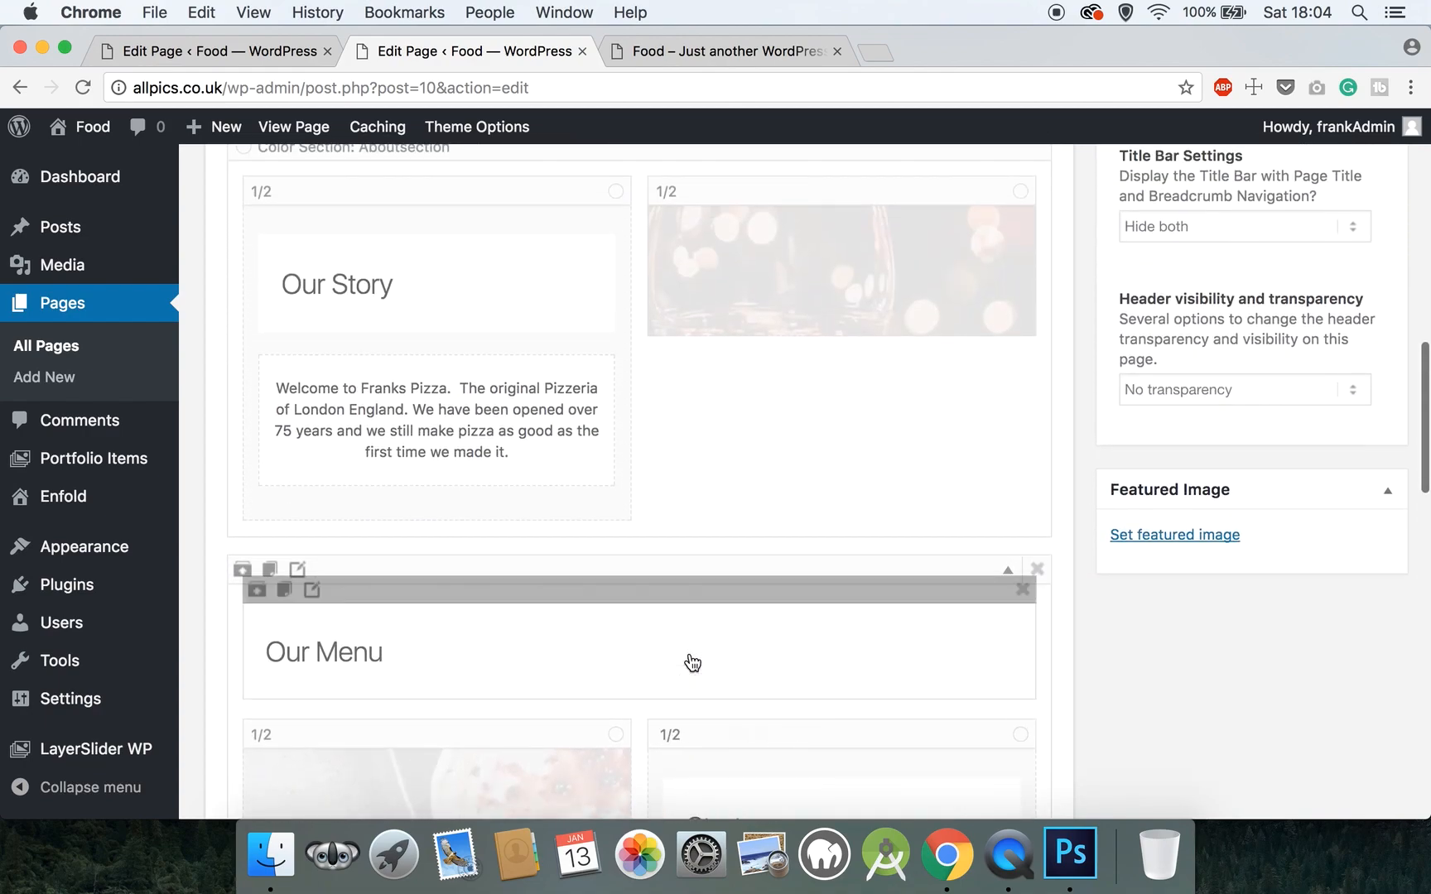
{"action": "scroll", "coordinate": [692, 663], "scroll_direction": "down", "scroll_amount": 8}
{"action": "scroll", "coordinate": [692, 663], "scroll_direction": "down", "scroll_amount": 15}
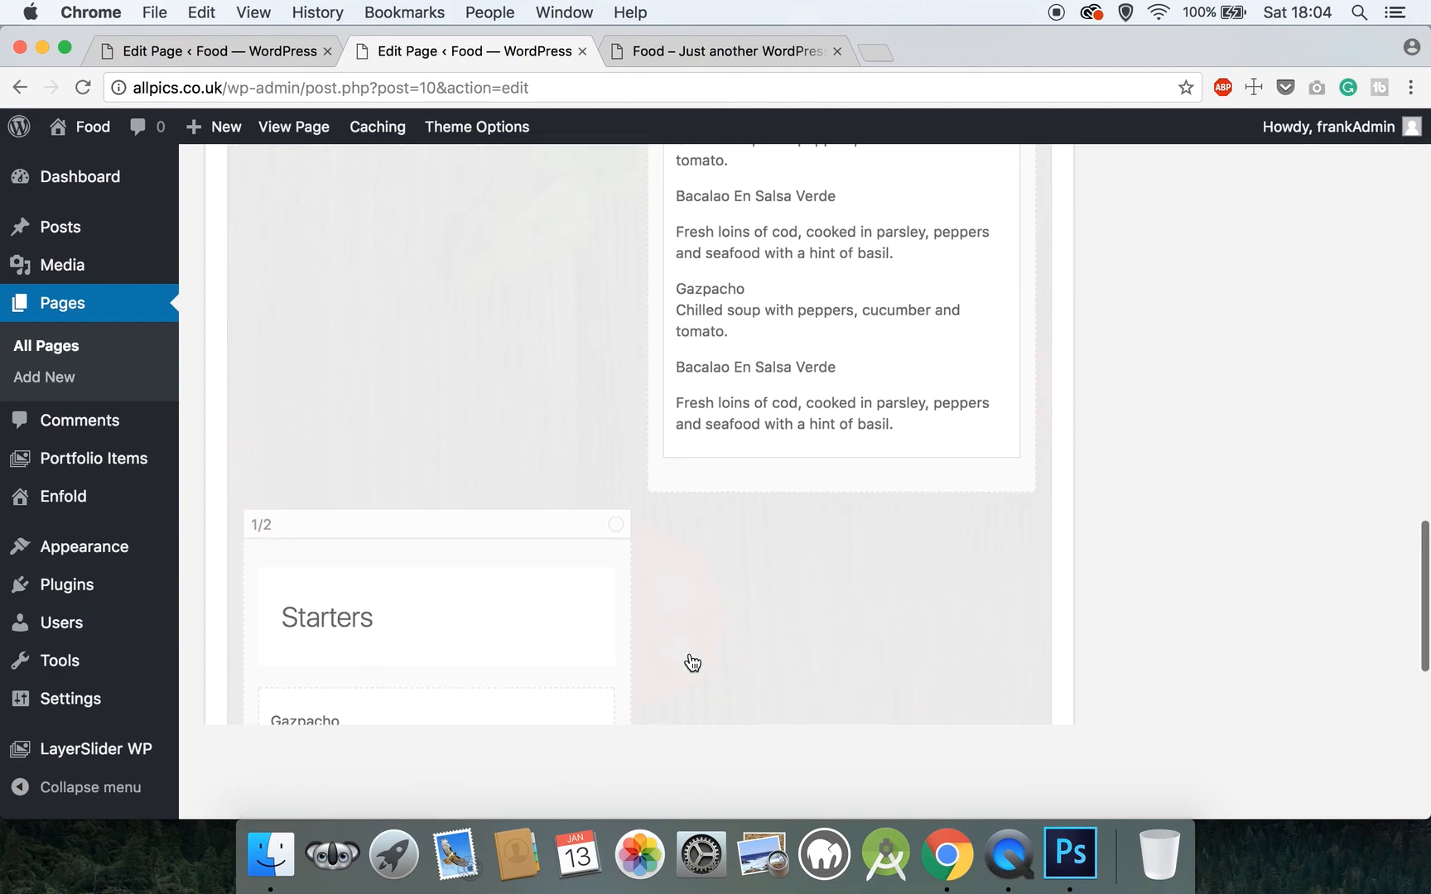
{"action": "scroll", "coordinate": [690, 659], "scroll_direction": "down", "scroll_amount": 3}
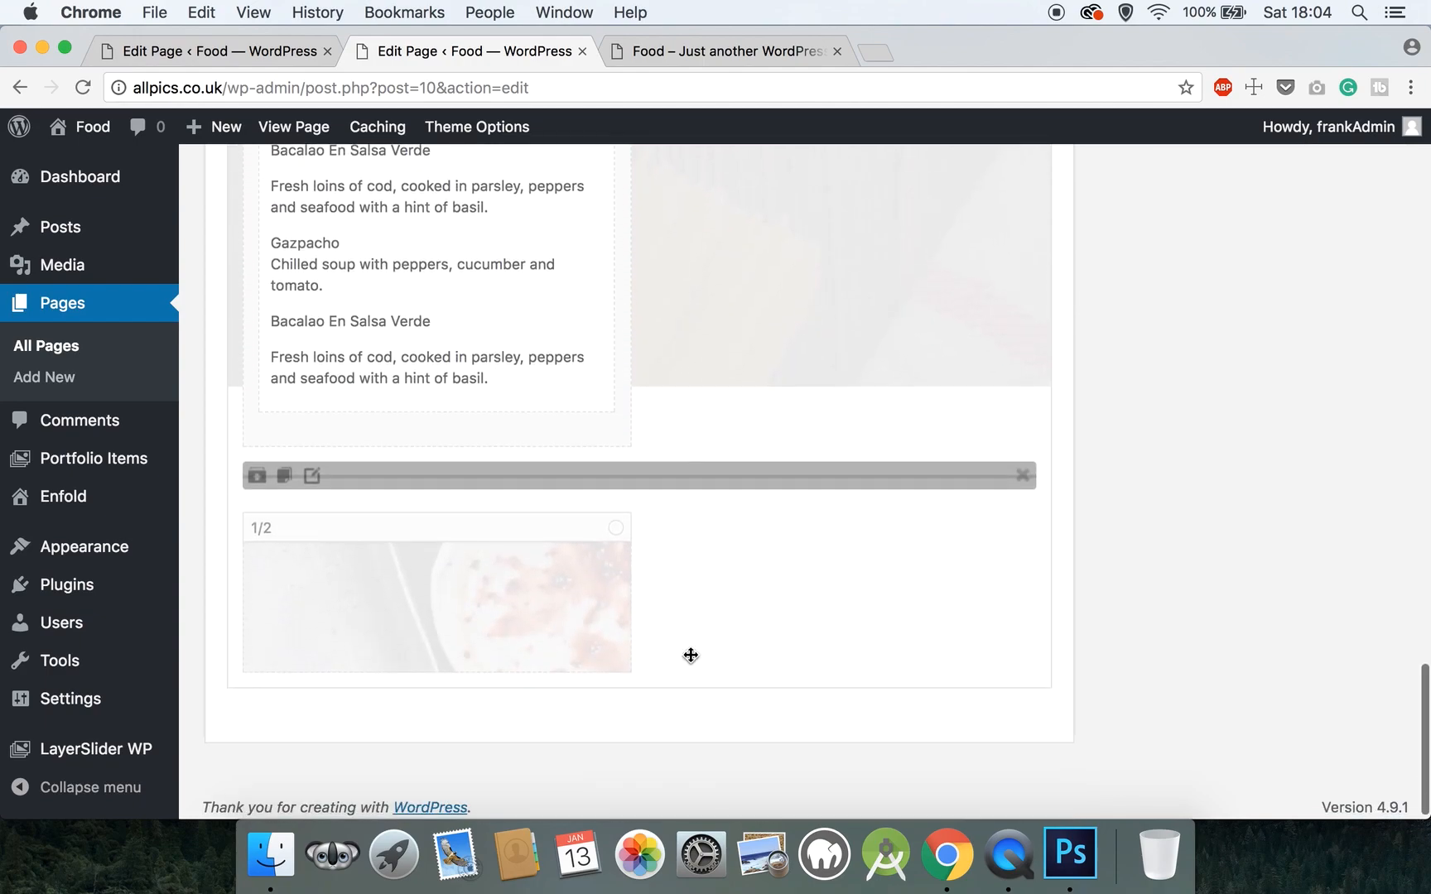
{"action": "scroll", "coordinate": [689, 662], "scroll_direction": "up", "scroll_amount": 4}
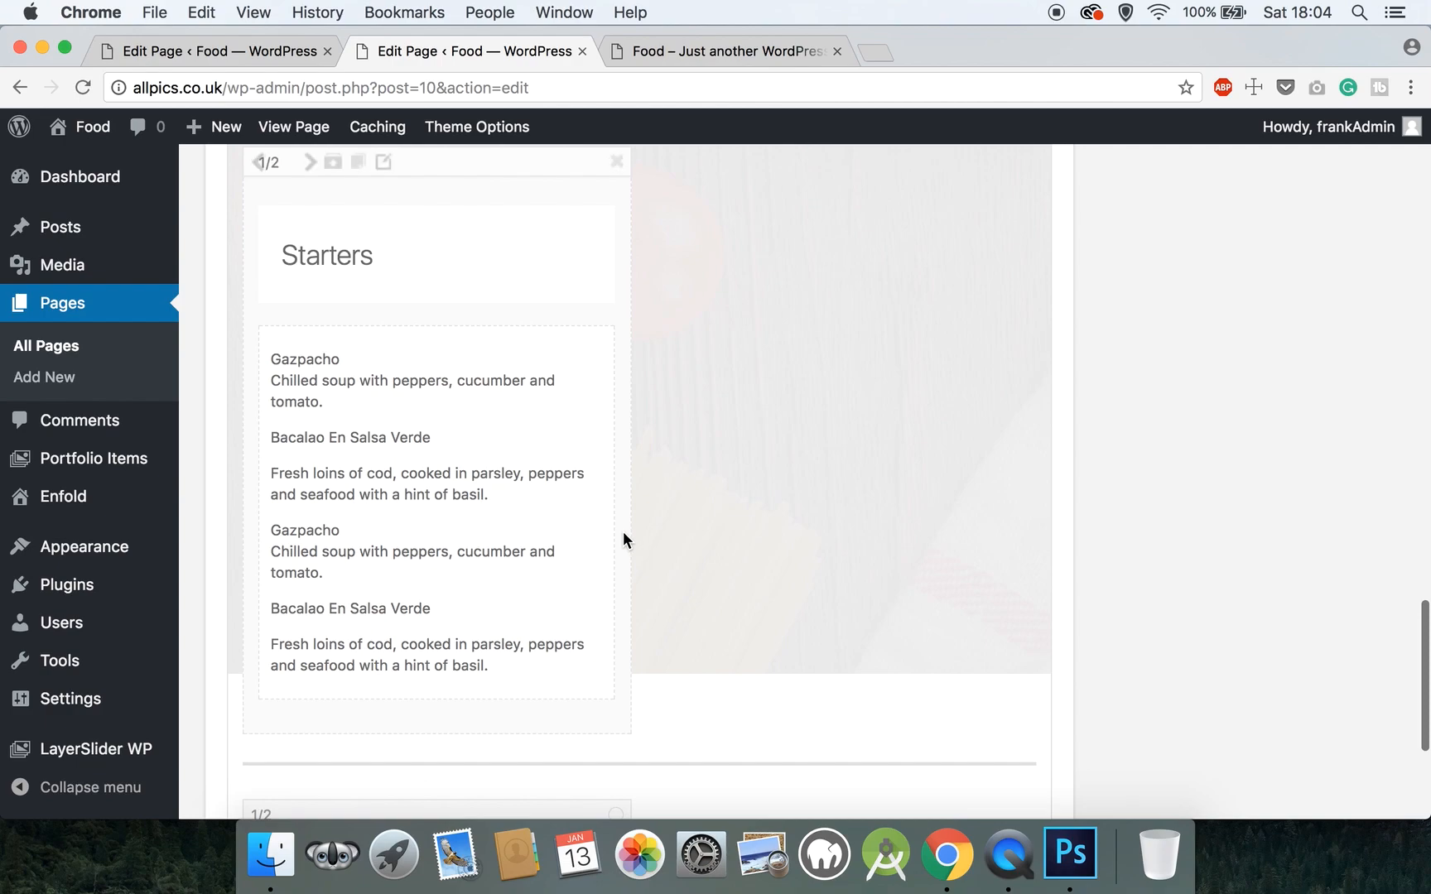
{"action": "scroll", "coordinate": [588, 497], "scroll_direction": "up", "scroll_amount": 3}
- Drag the copied Starters column into the lower row's left slot, beside the food image
{"action": "left_click_drag", "start_coordinate": [499, 315], "coordinate": [236, 649]}
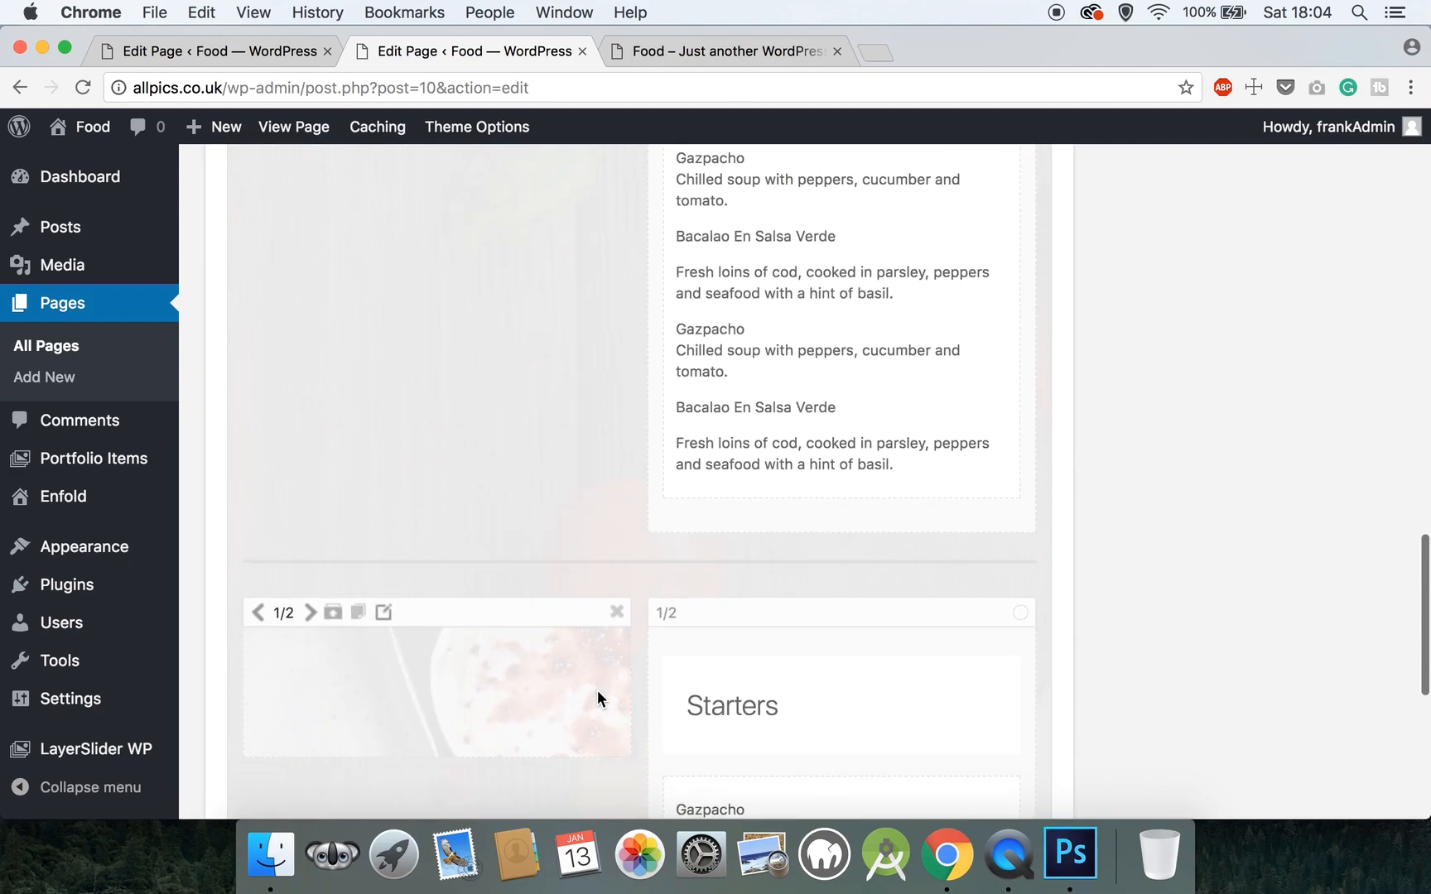
{"action": "scroll", "coordinate": [613, 662], "scroll_direction": "down", "scroll_amount": 3}
{"action": "left_click_drag", "start_coordinate": [852, 455], "coordinate": [228, 465]}
{"action": "left_click_drag", "start_coordinate": [246, 460], "coordinate": [239, 457]}
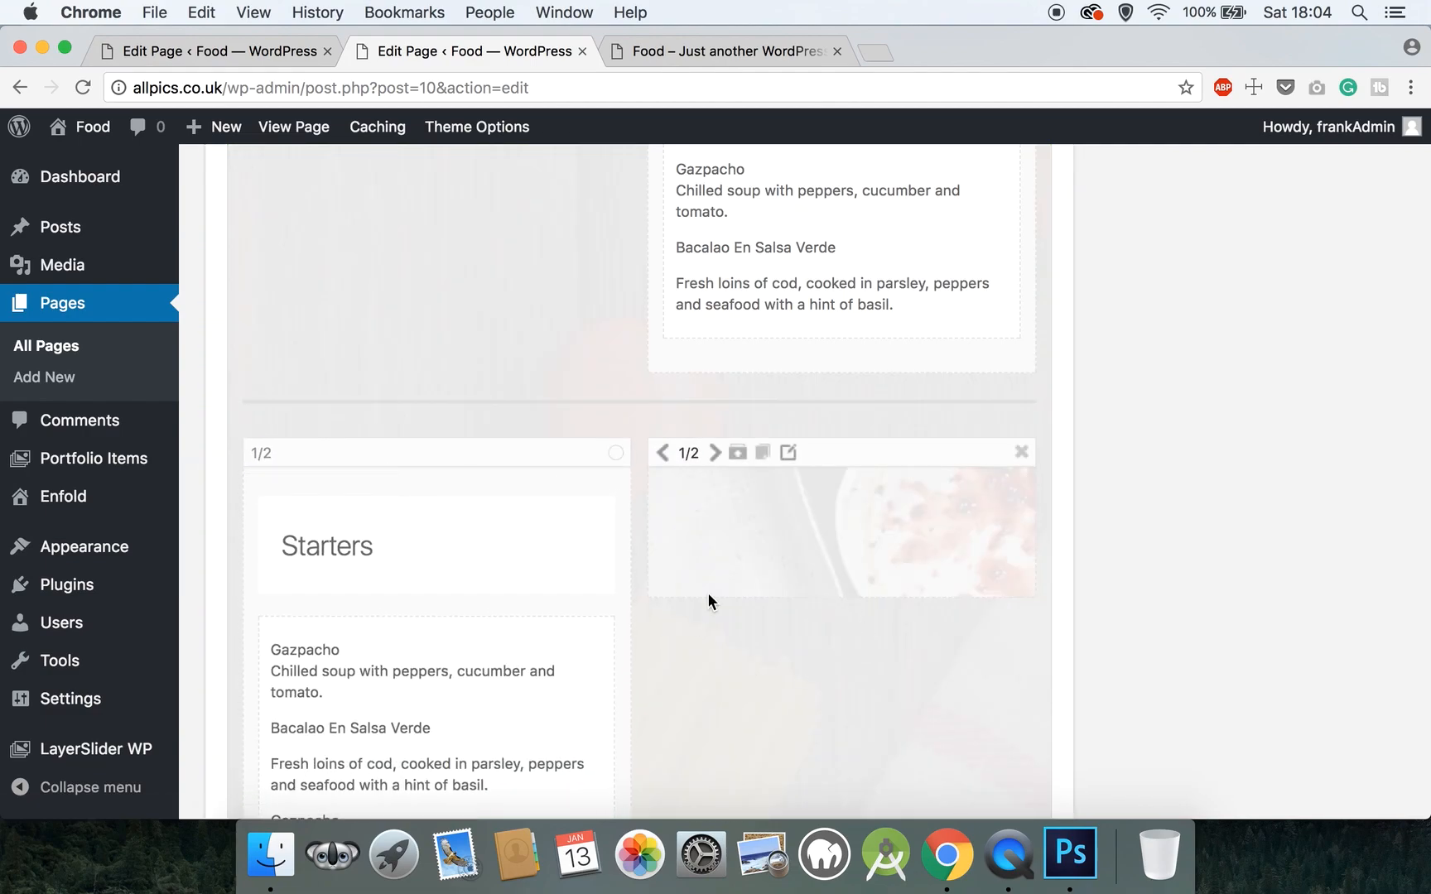
{"action": "scroll", "coordinate": [709, 595], "scroll_direction": "up", "scroll_amount": 8}
{"action": "scroll", "coordinate": [709, 594], "scroll_direction": "down", "scroll_amount": 1}
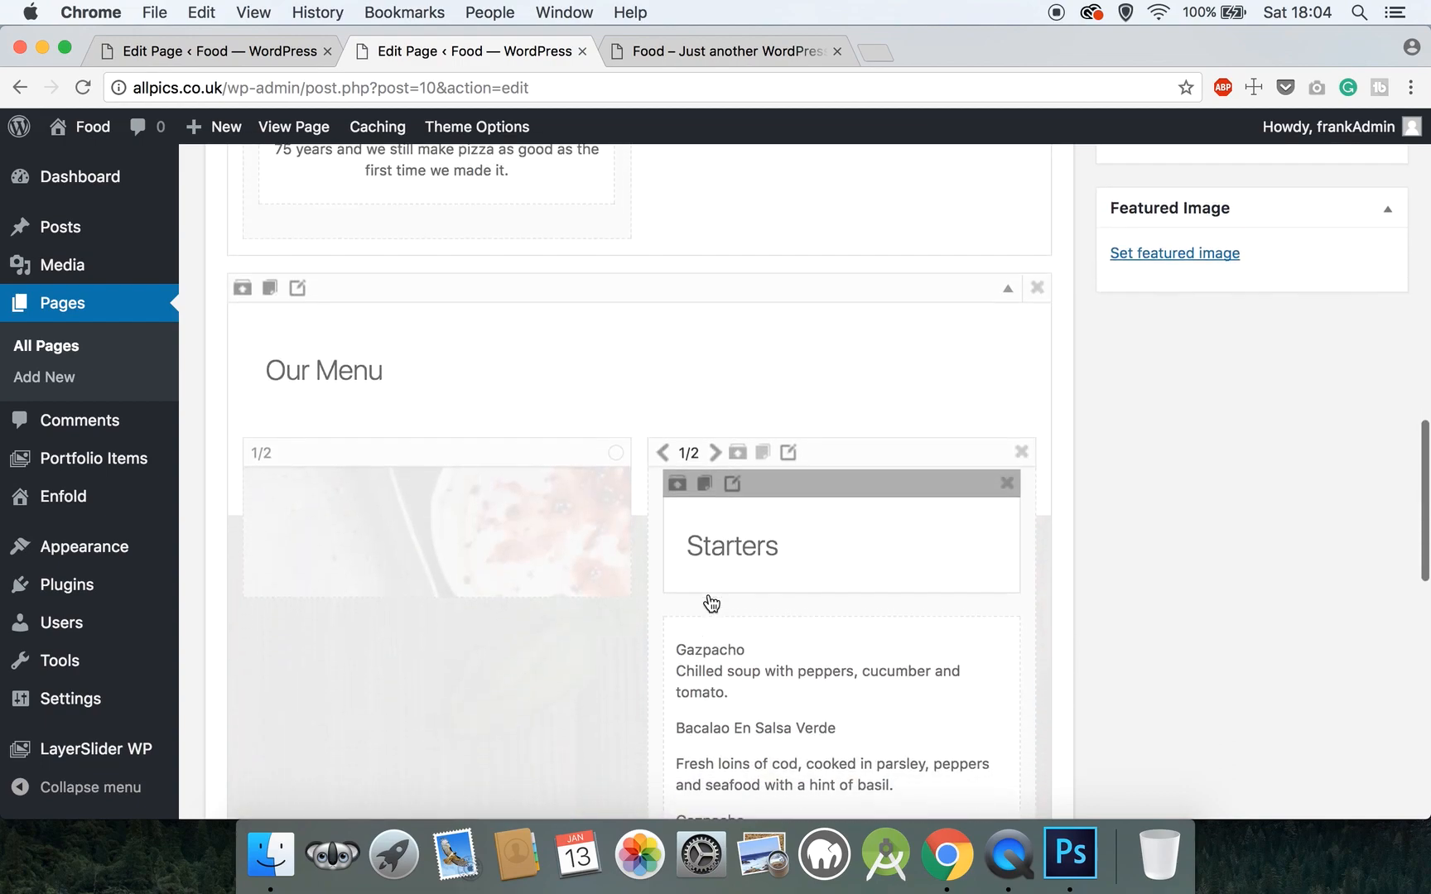
{"action": "scroll", "coordinate": [712, 603], "scroll_direction": "down", "scroll_amount": 1}
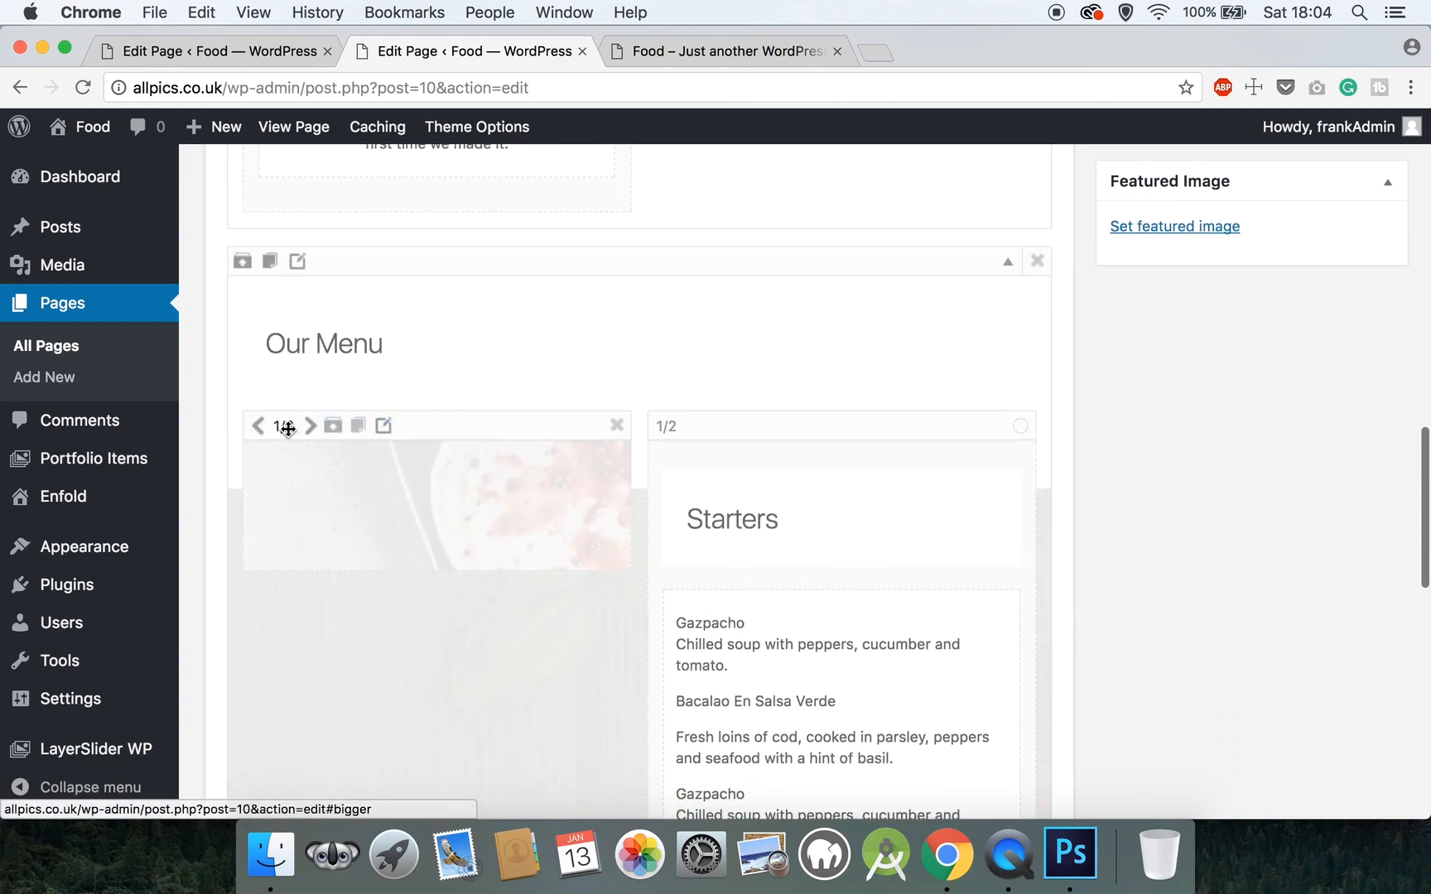
{"action": "left_click_drag", "start_coordinate": [800, 470], "coordinate": [605, 537]}
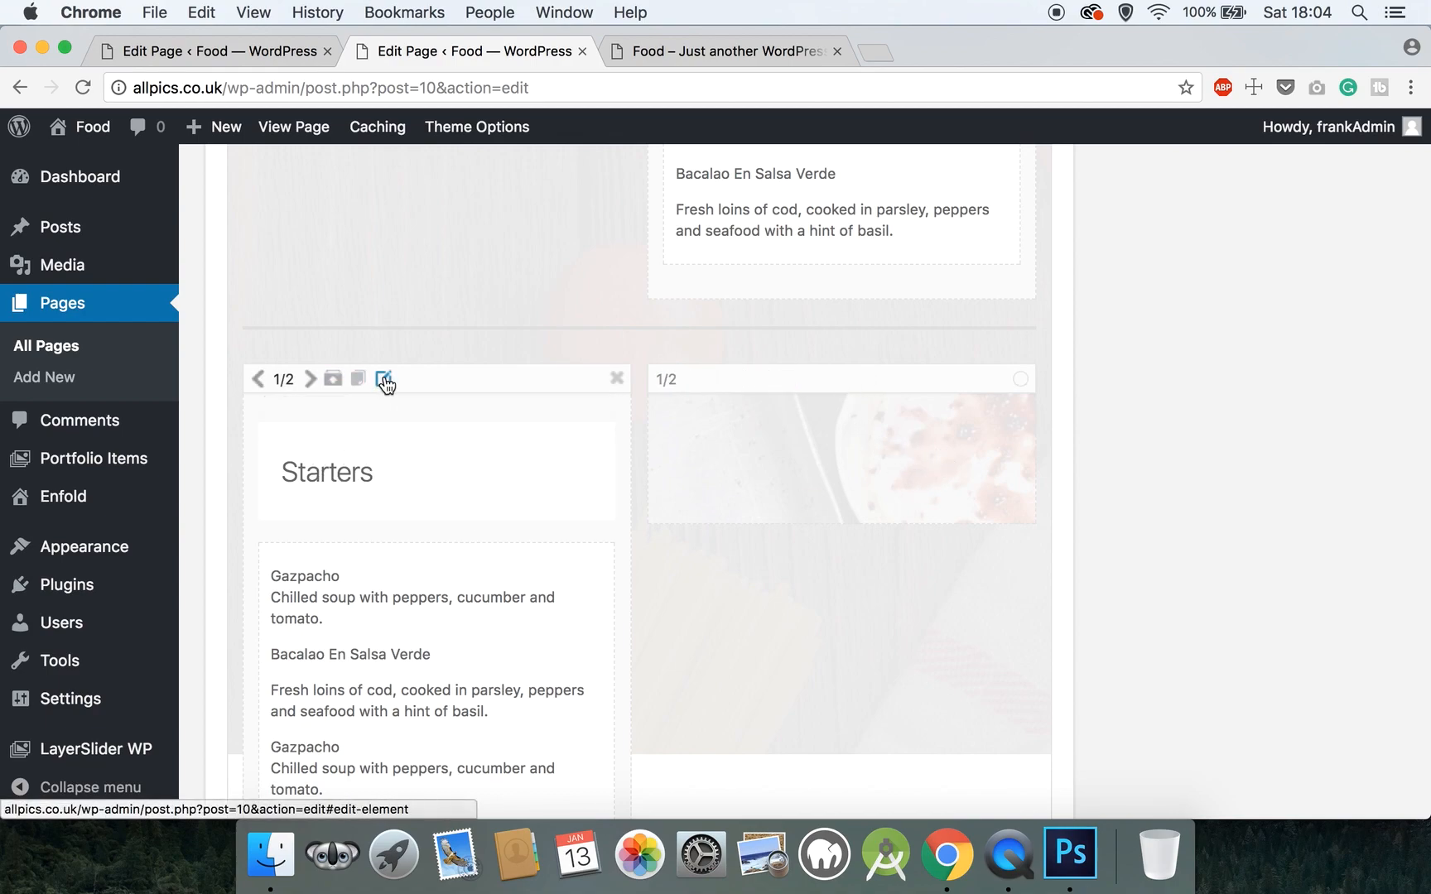
- Give the lower Starters column equal height and vertically centred content
{"action": "left_click", "coordinate": [385, 380]}
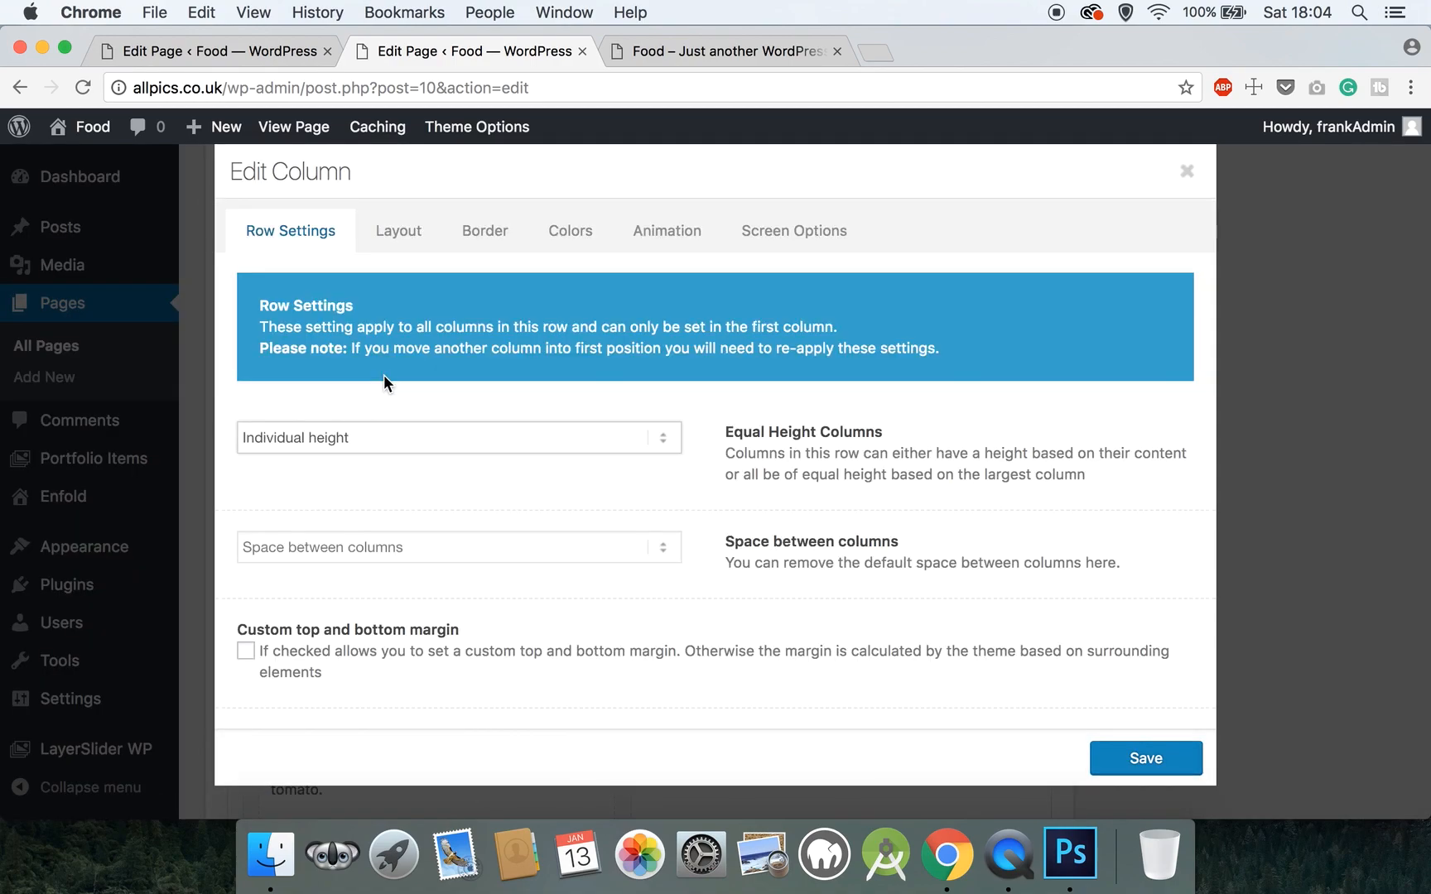
{"action": "left_click", "coordinate": [358, 435]}
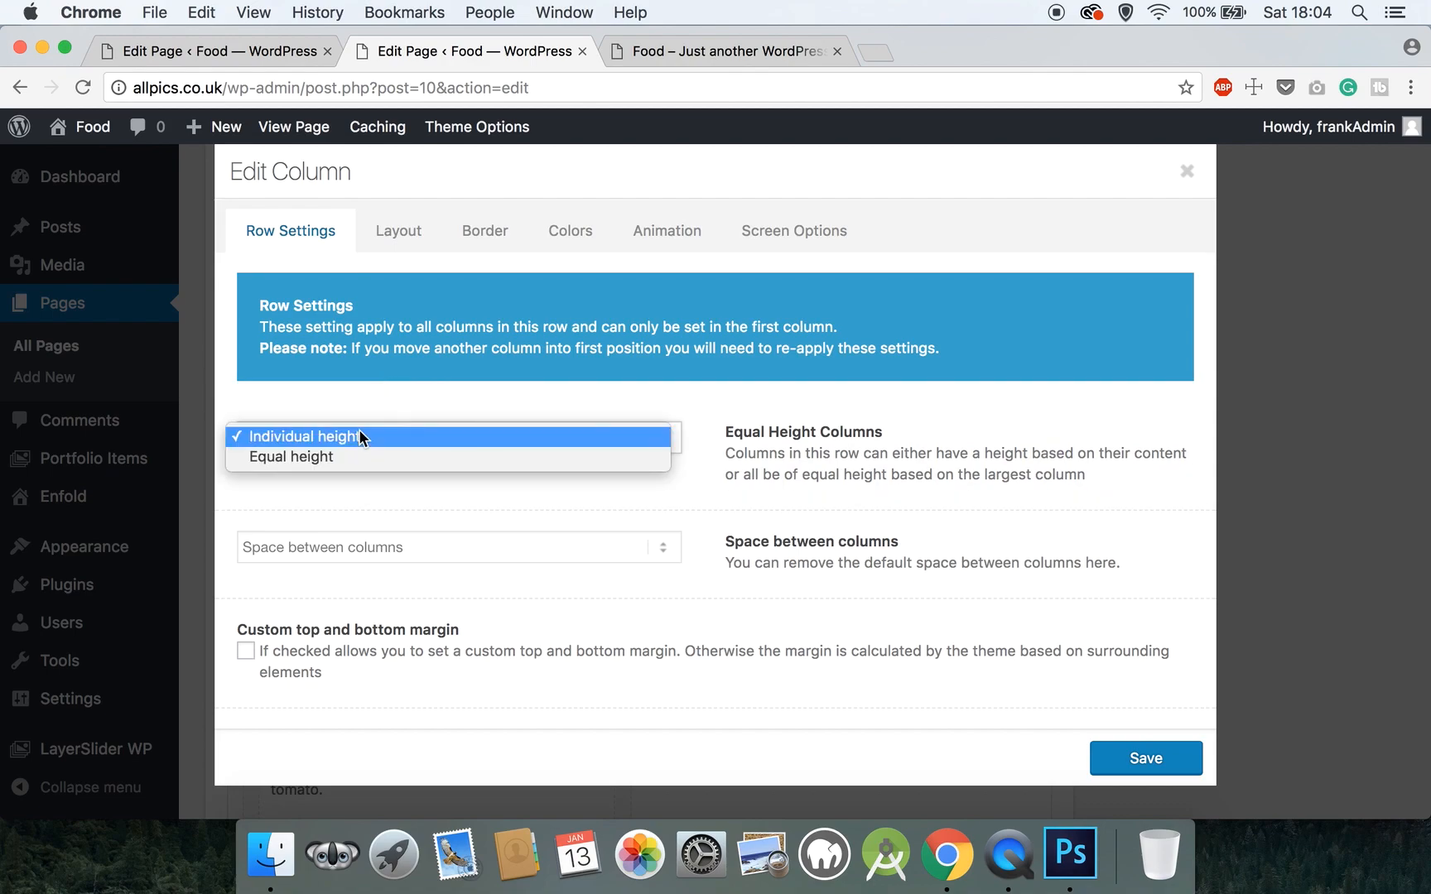
{"action": "left_click", "coordinate": [352, 456]}
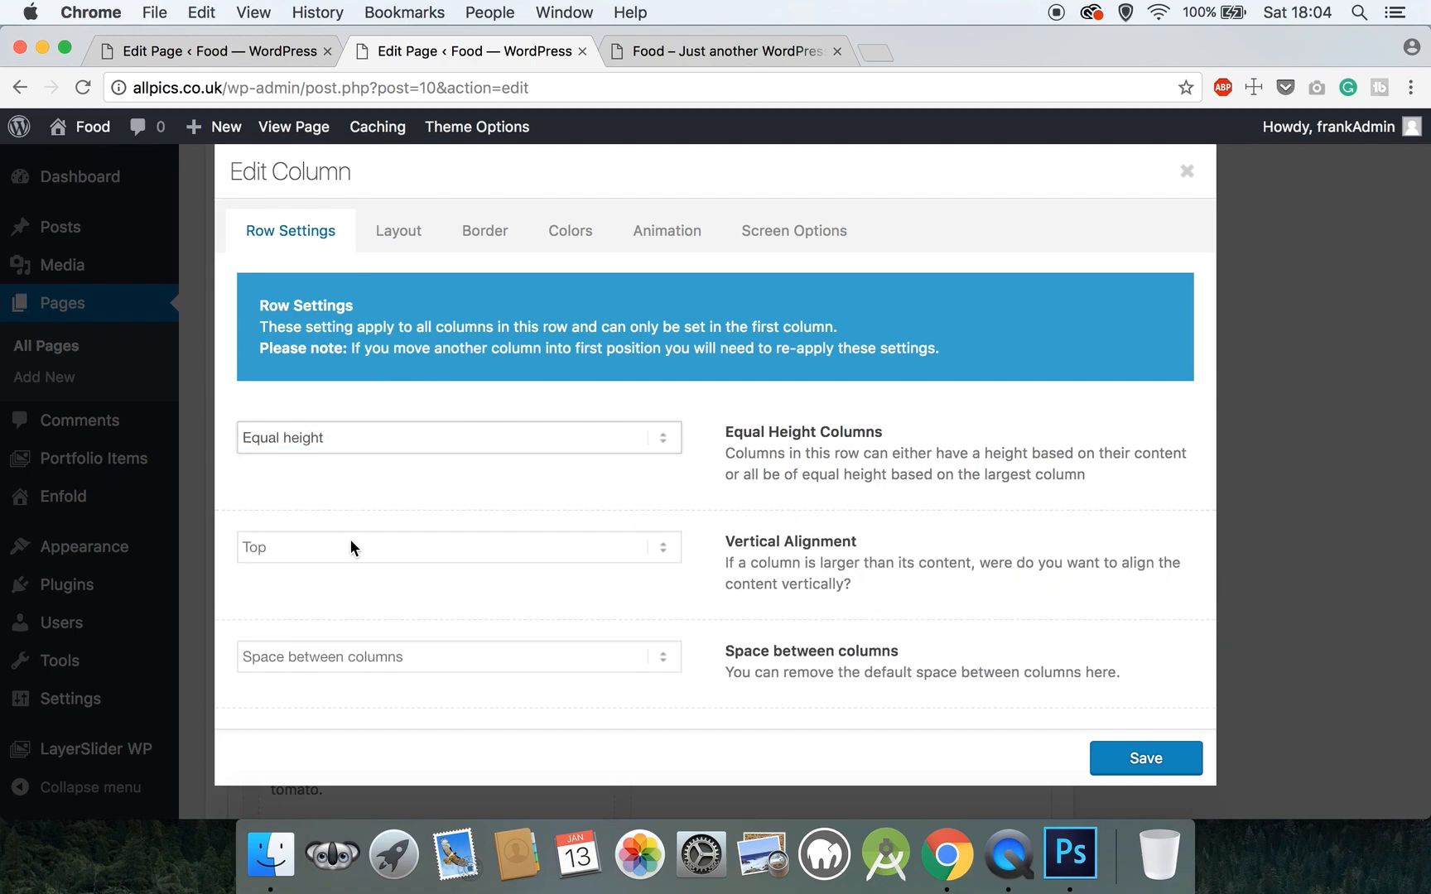
{"action": "left_click", "coordinate": [350, 547]}
{"action": "left_click", "coordinate": [335, 570]}
{"action": "scroll", "coordinate": [334, 572], "scroll_direction": "down", "scroll_amount": 2}
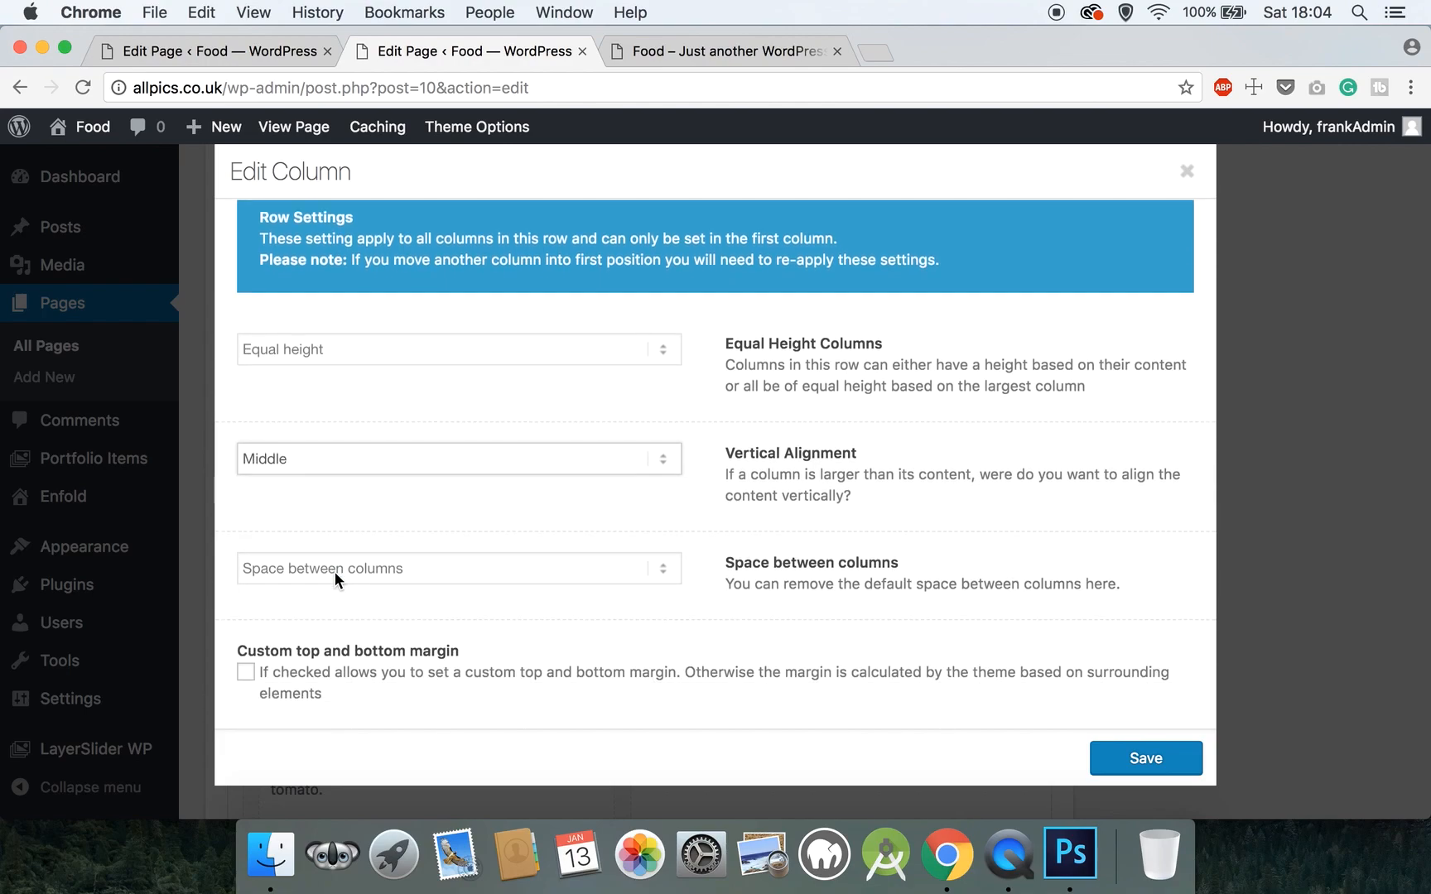
{"action": "left_click", "coordinate": [1131, 758]}
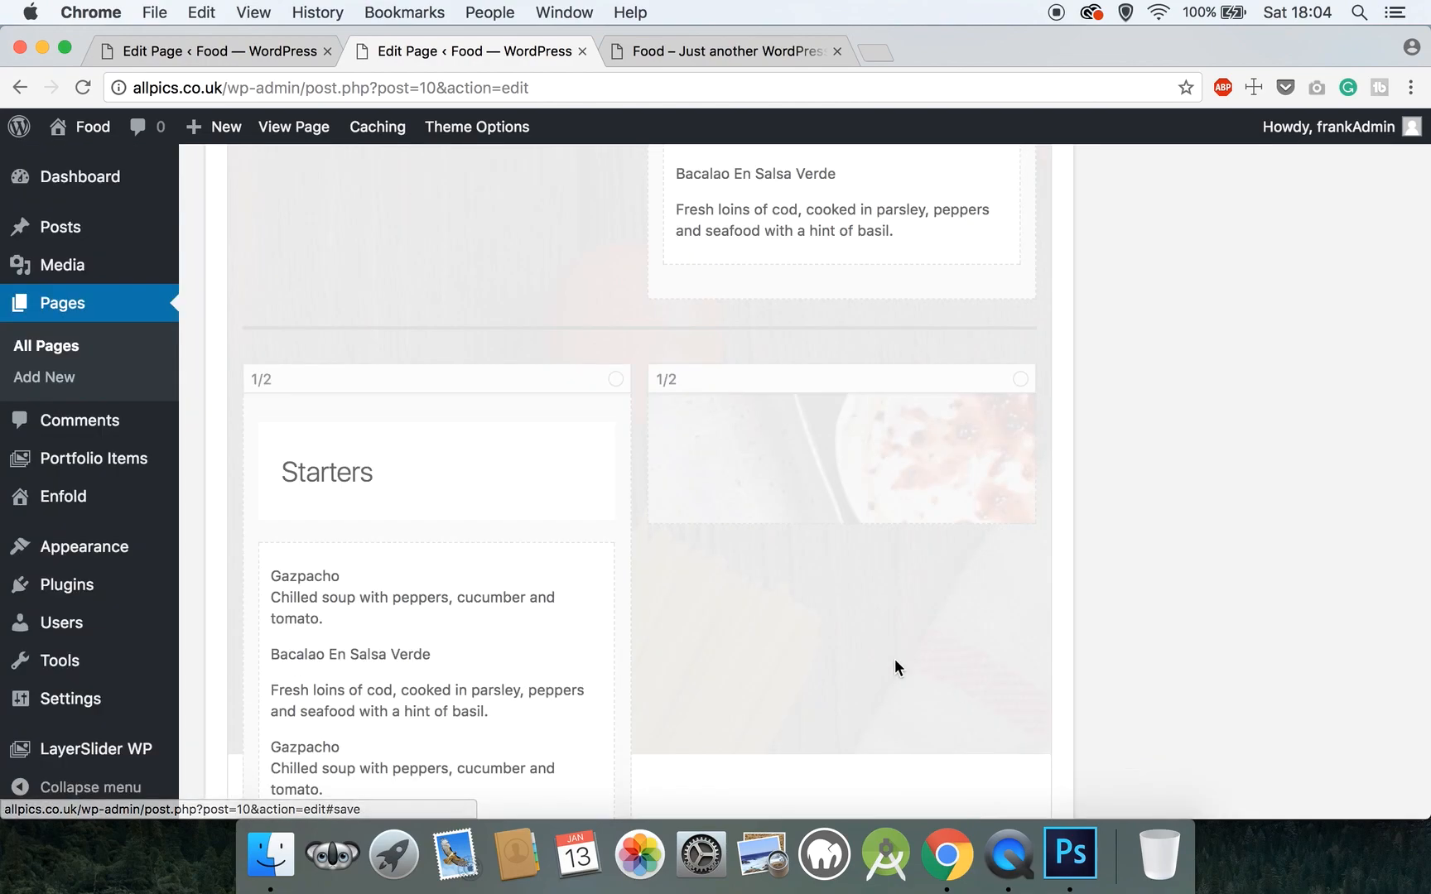
- Rename the copied heading from 'Starters' to 'Mains' and save it
{"action": "scroll", "coordinate": [669, 596], "scroll_direction": "down", "scroll_amount": 3}
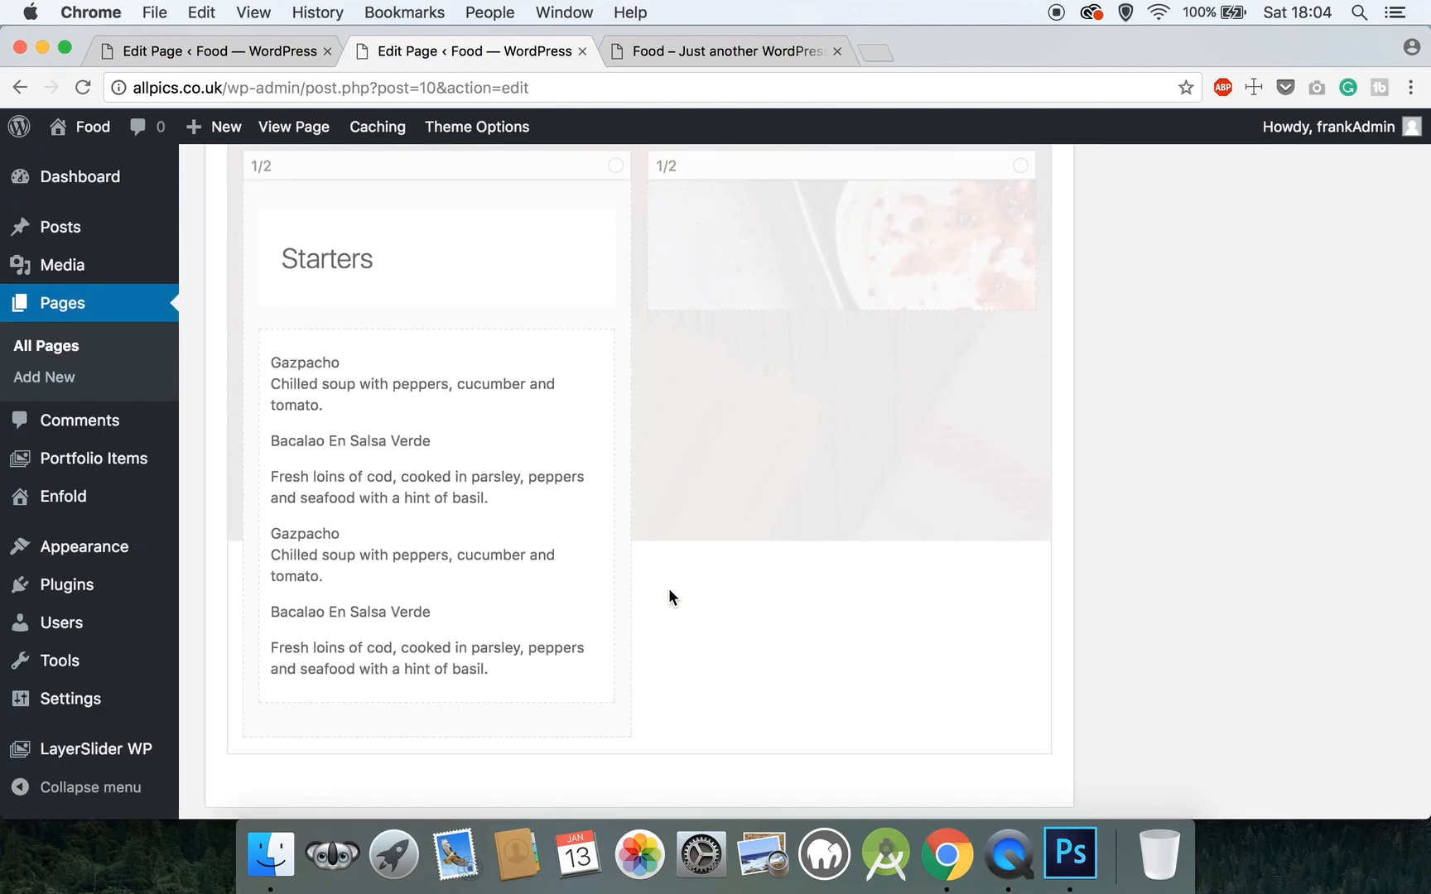
{"action": "left_click", "coordinate": [361, 264]}
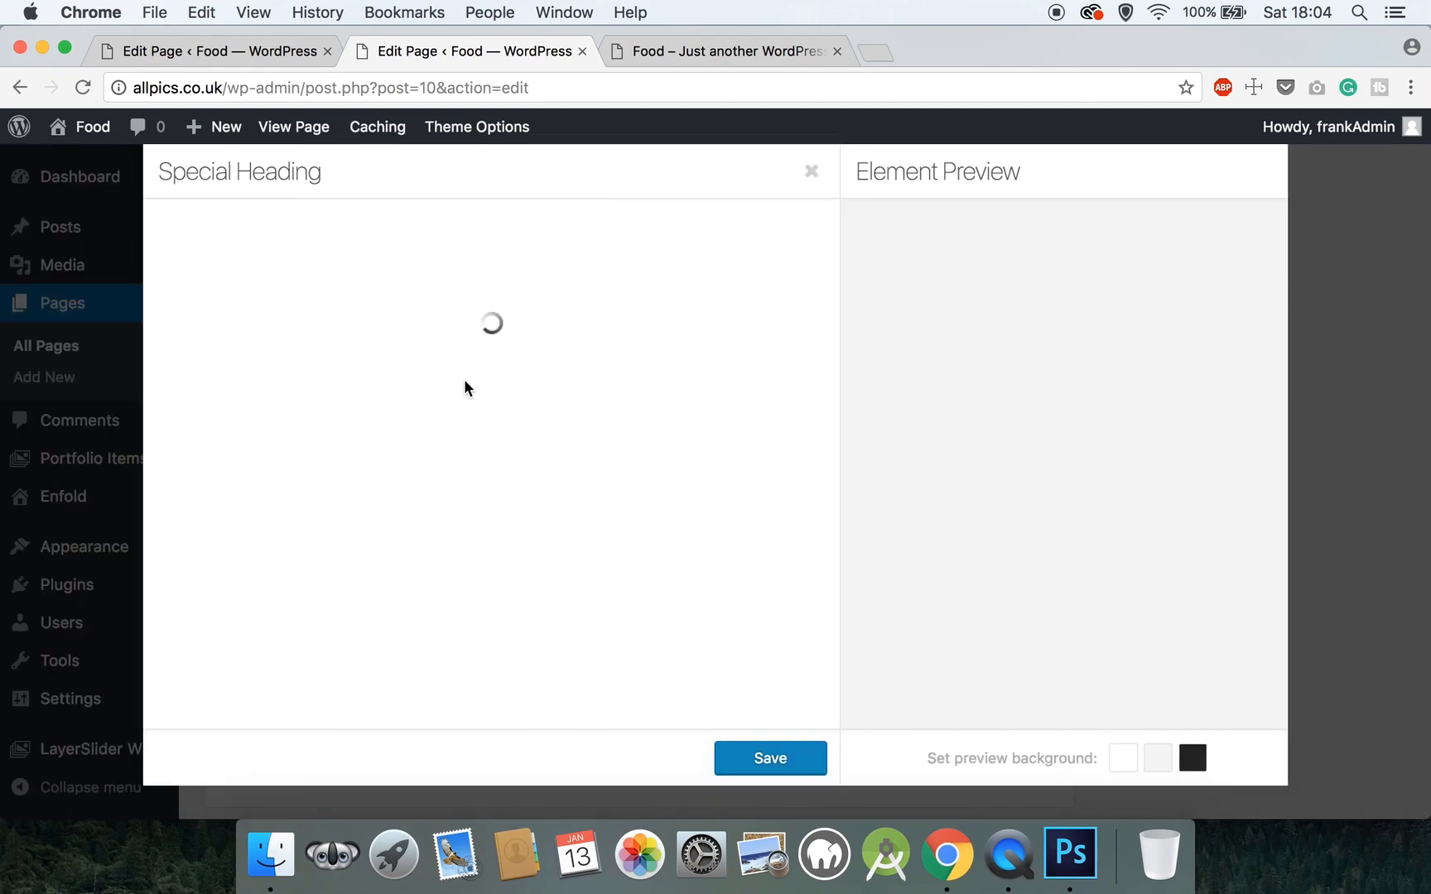
{"action": "left_click_drag", "start_coordinate": [318, 308], "coordinate": [107, 303]}
{"action": "type", "text": "Mains"}
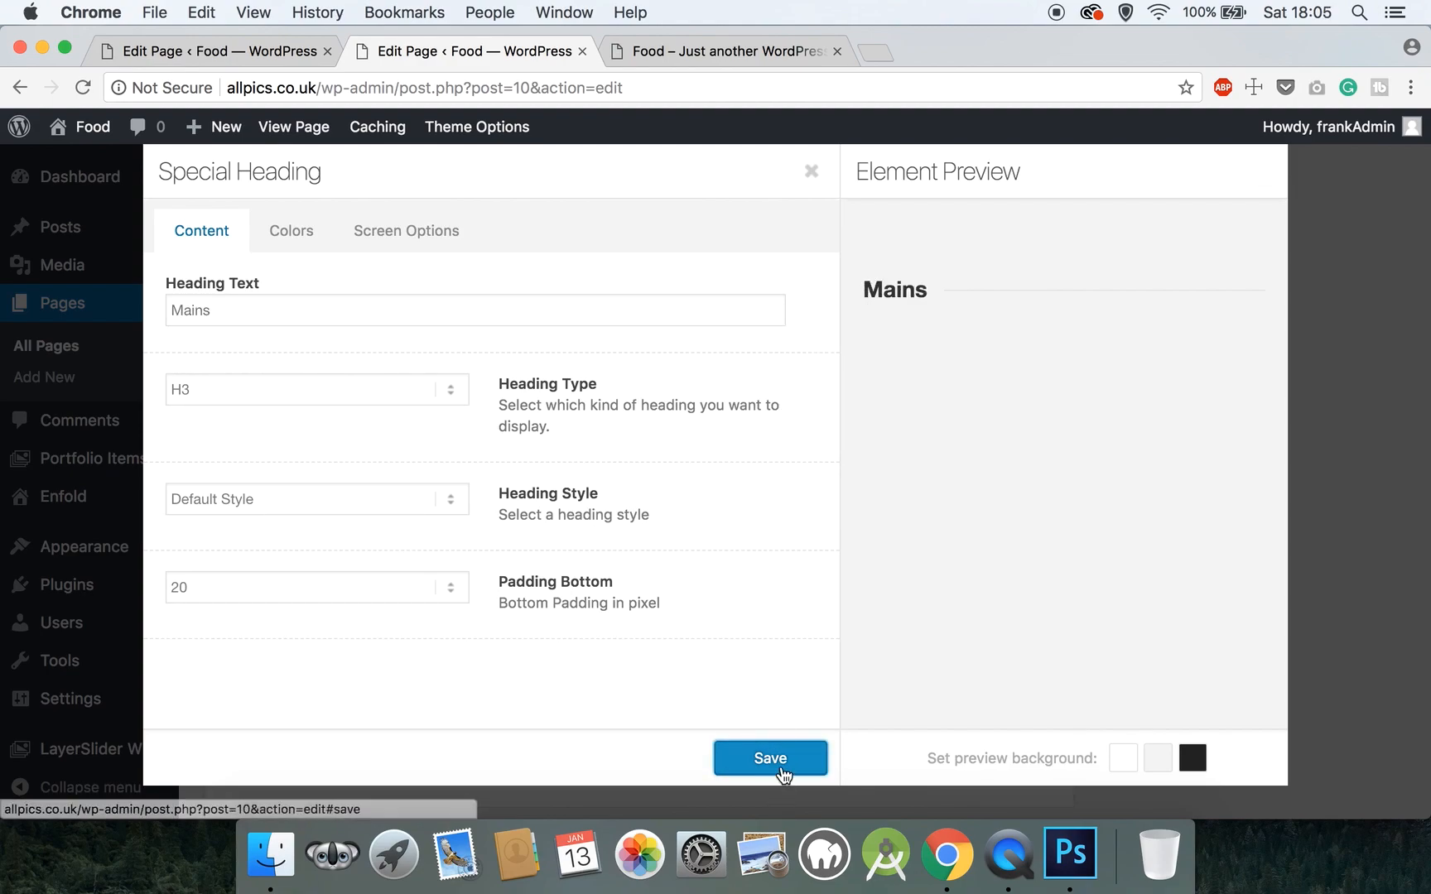
{"action": "left_click", "coordinate": [770, 759]}
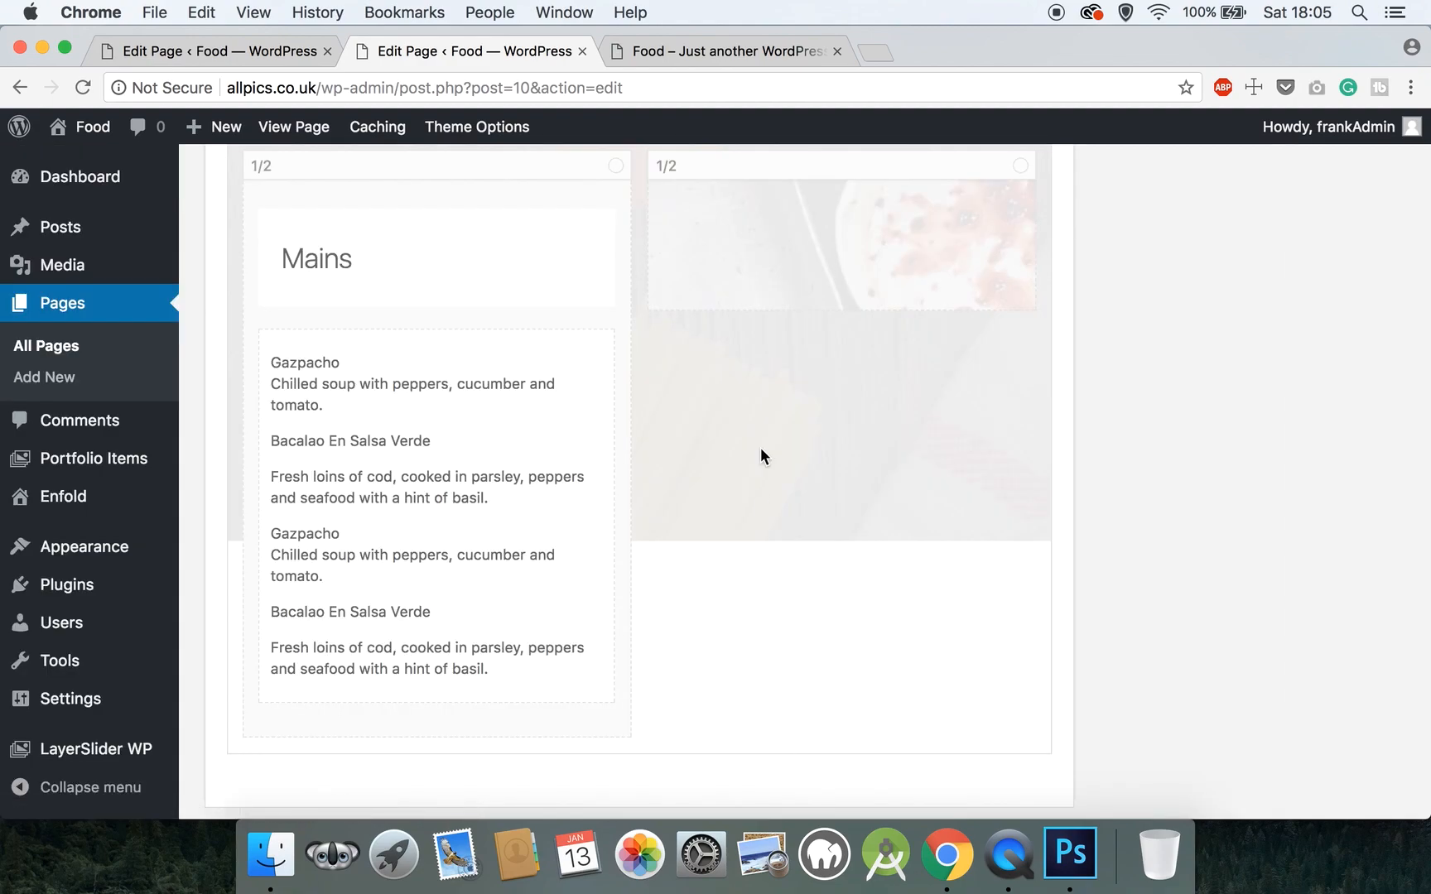
{"action": "scroll", "coordinate": [761, 496], "scroll_direction": "up", "scroll_amount": 3}
- Remove the image column's old background and upload food9.jpg as a replacement
{"action": "left_click", "coordinate": [787, 334]}
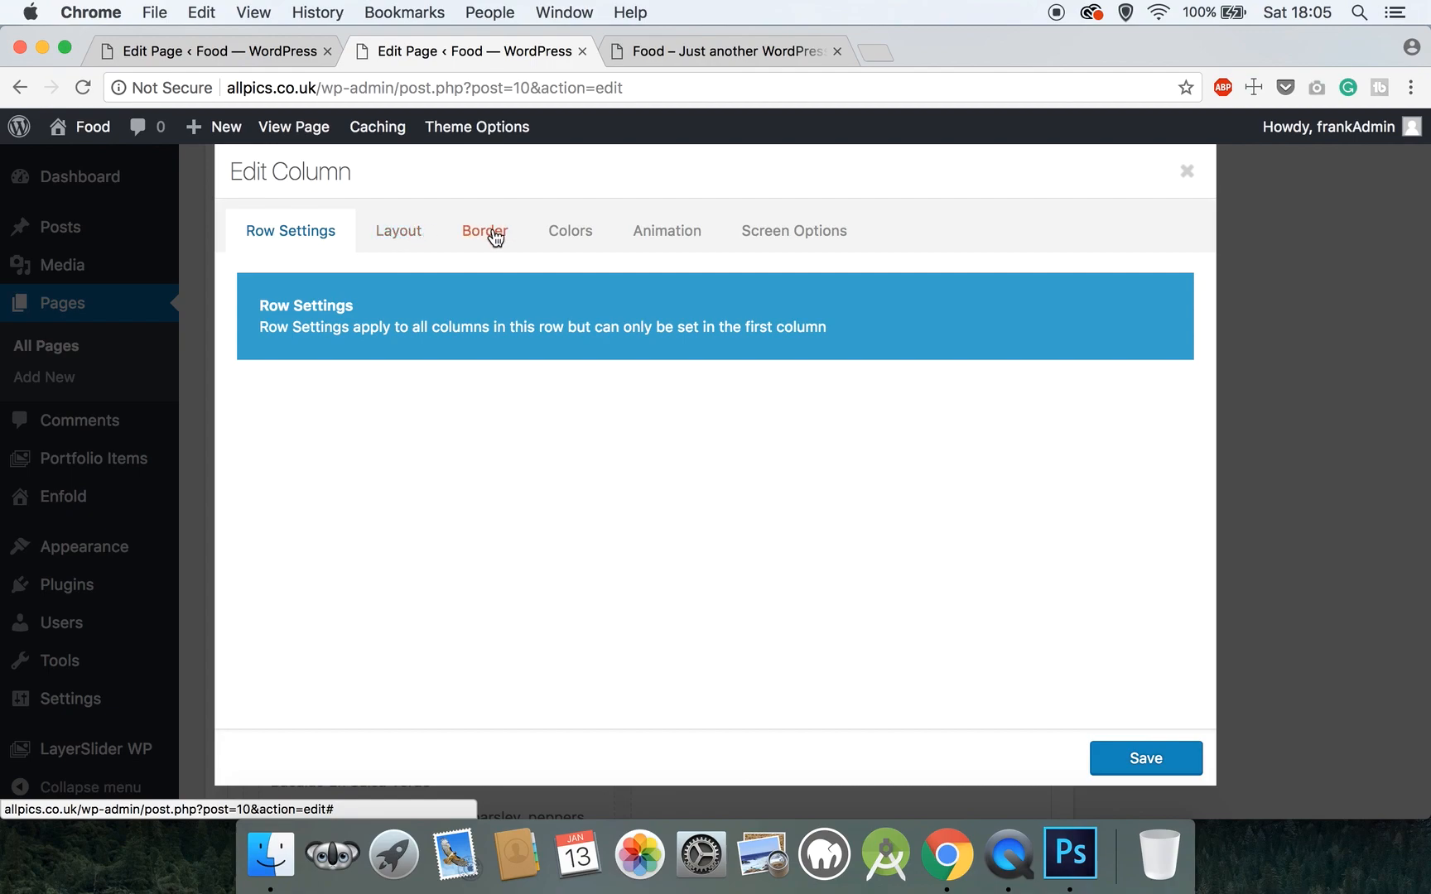
{"action": "left_click", "coordinate": [579, 236]}
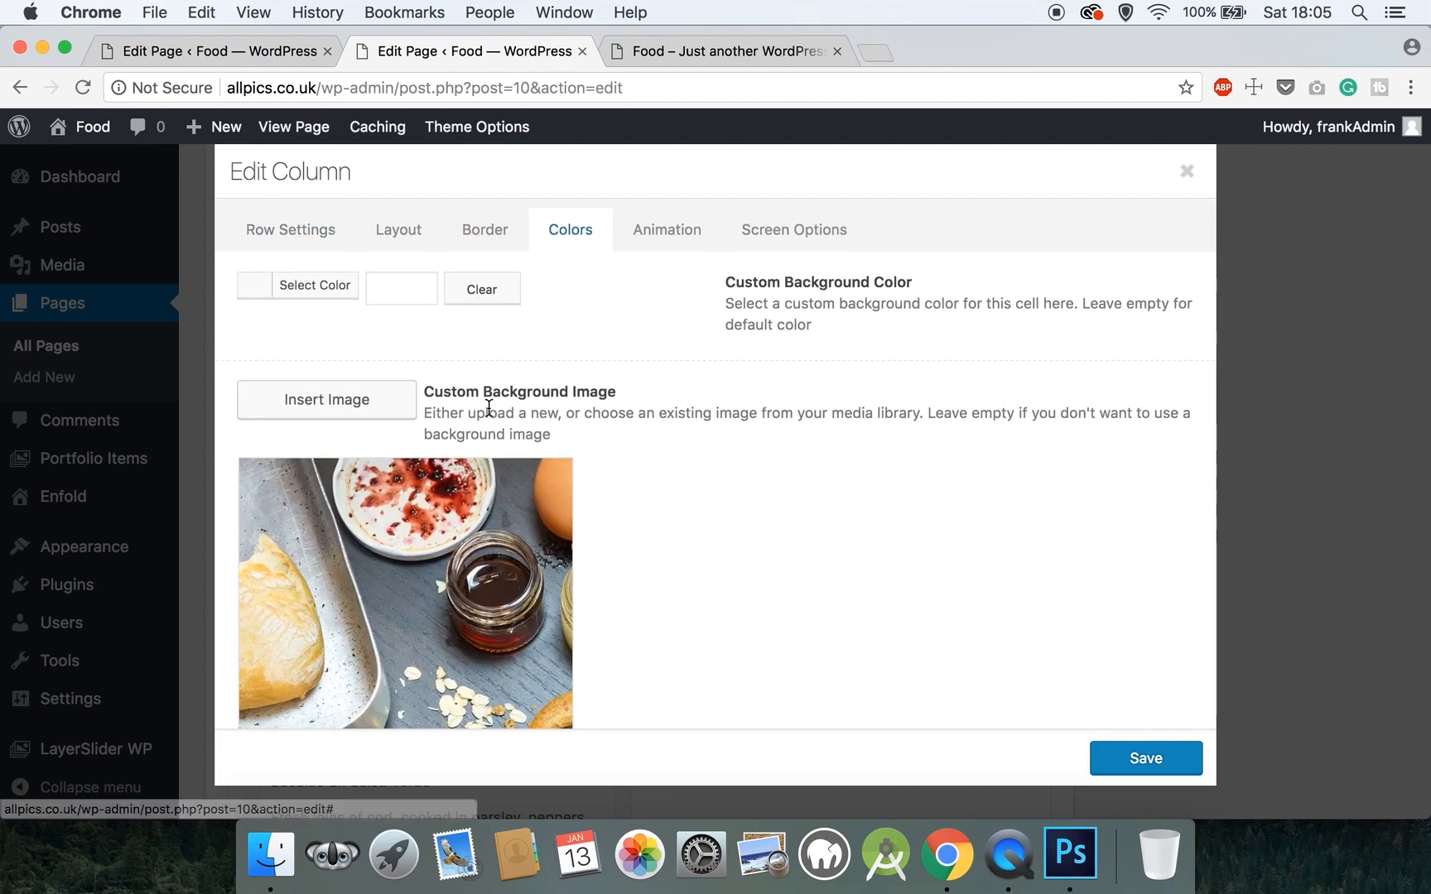
{"action": "scroll", "coordinate": [477, 406], "scroll_direction": "down", "scroll_amount": 3}
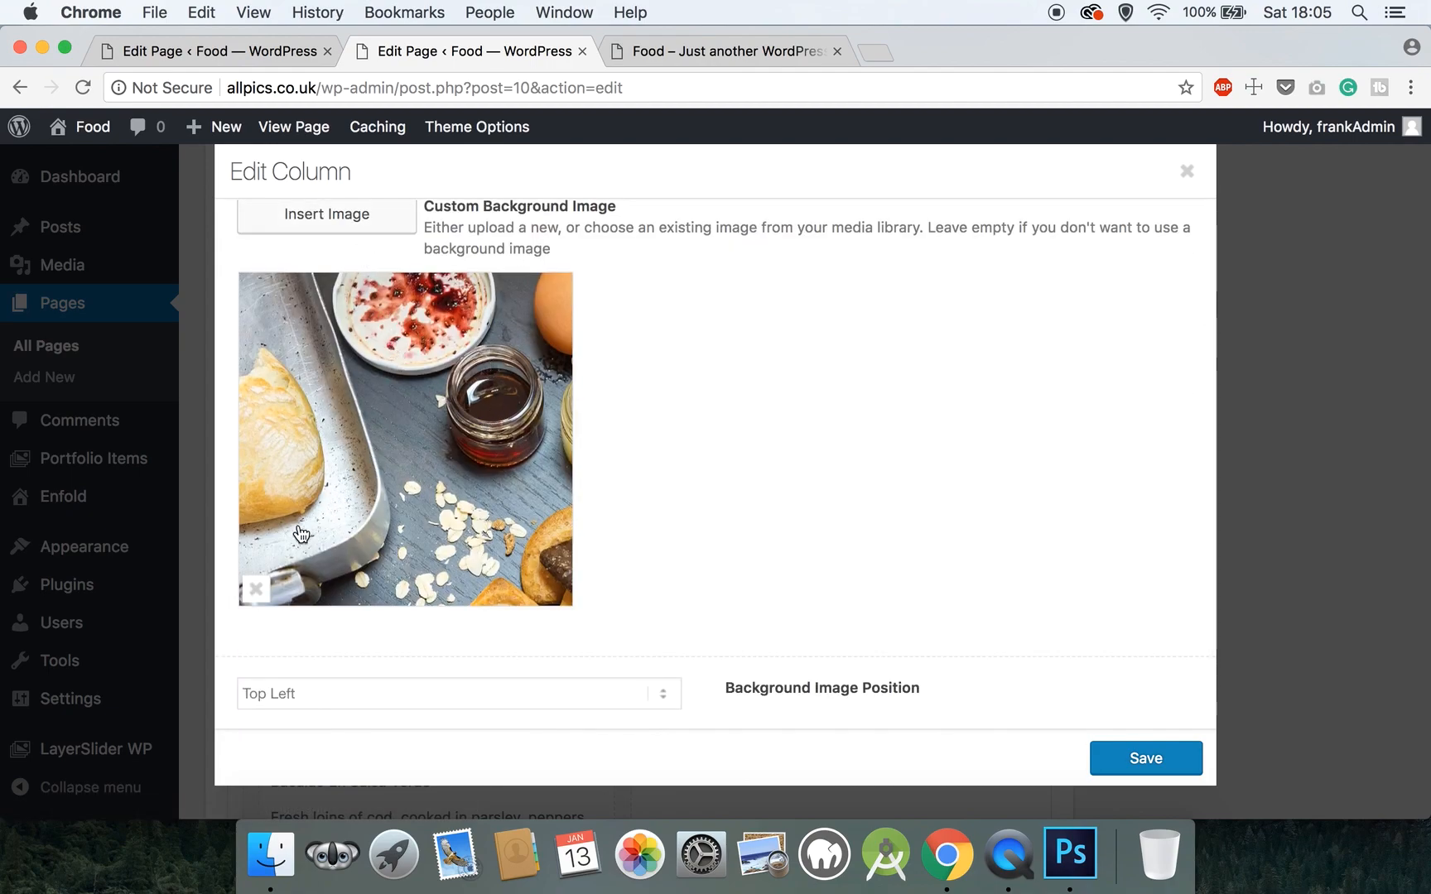
{"action": "left_click", "coordinate": [257, 588]}
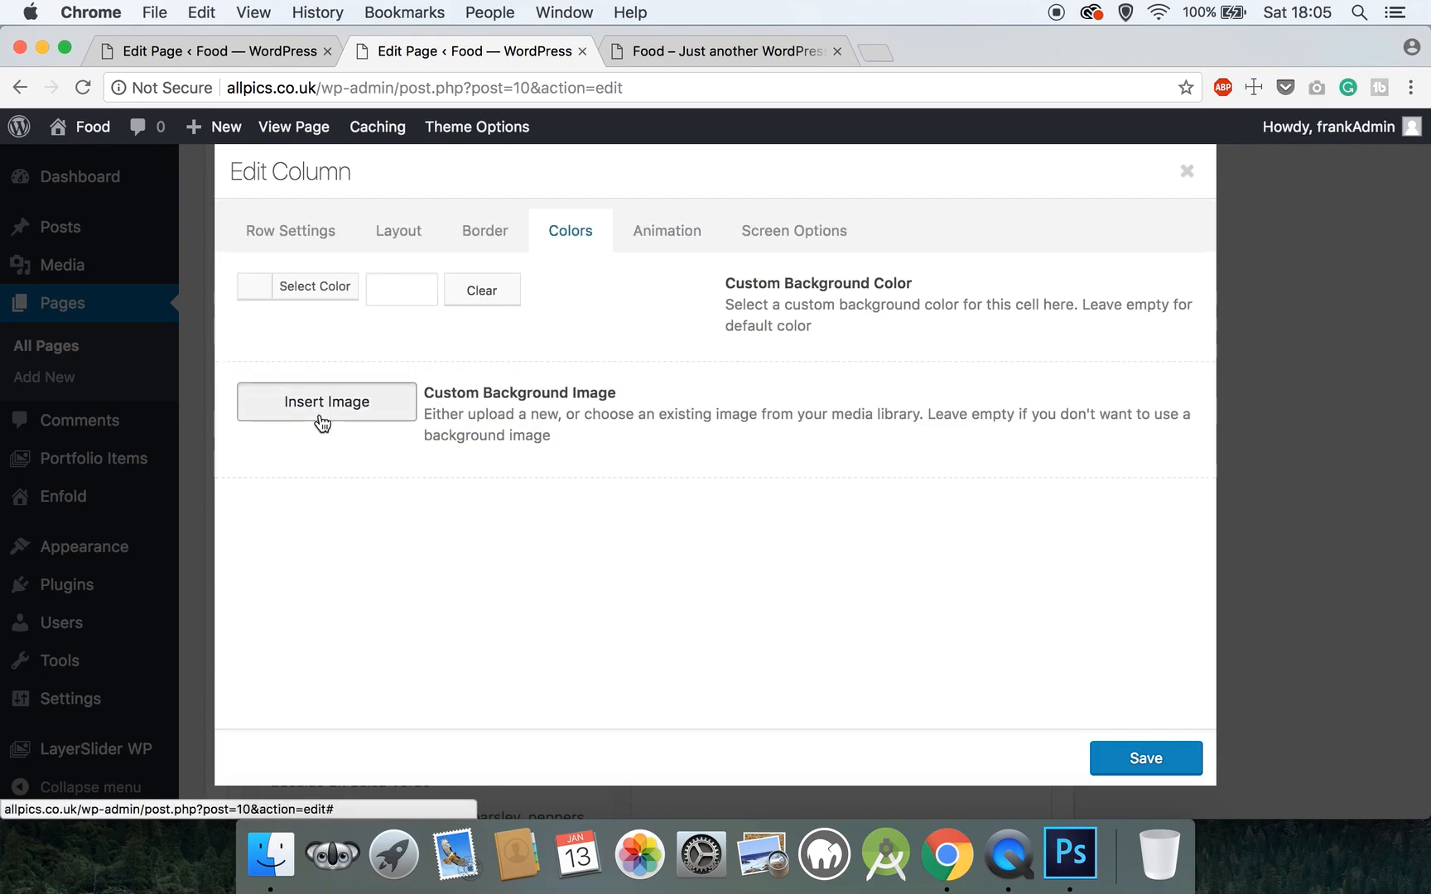
{"action": "left_click", "coordinate": [322, 418]}
{"action": "left_click", "coordinate": [116, 224]}
{"action": "left_click", "coordinate": [673, 502]}
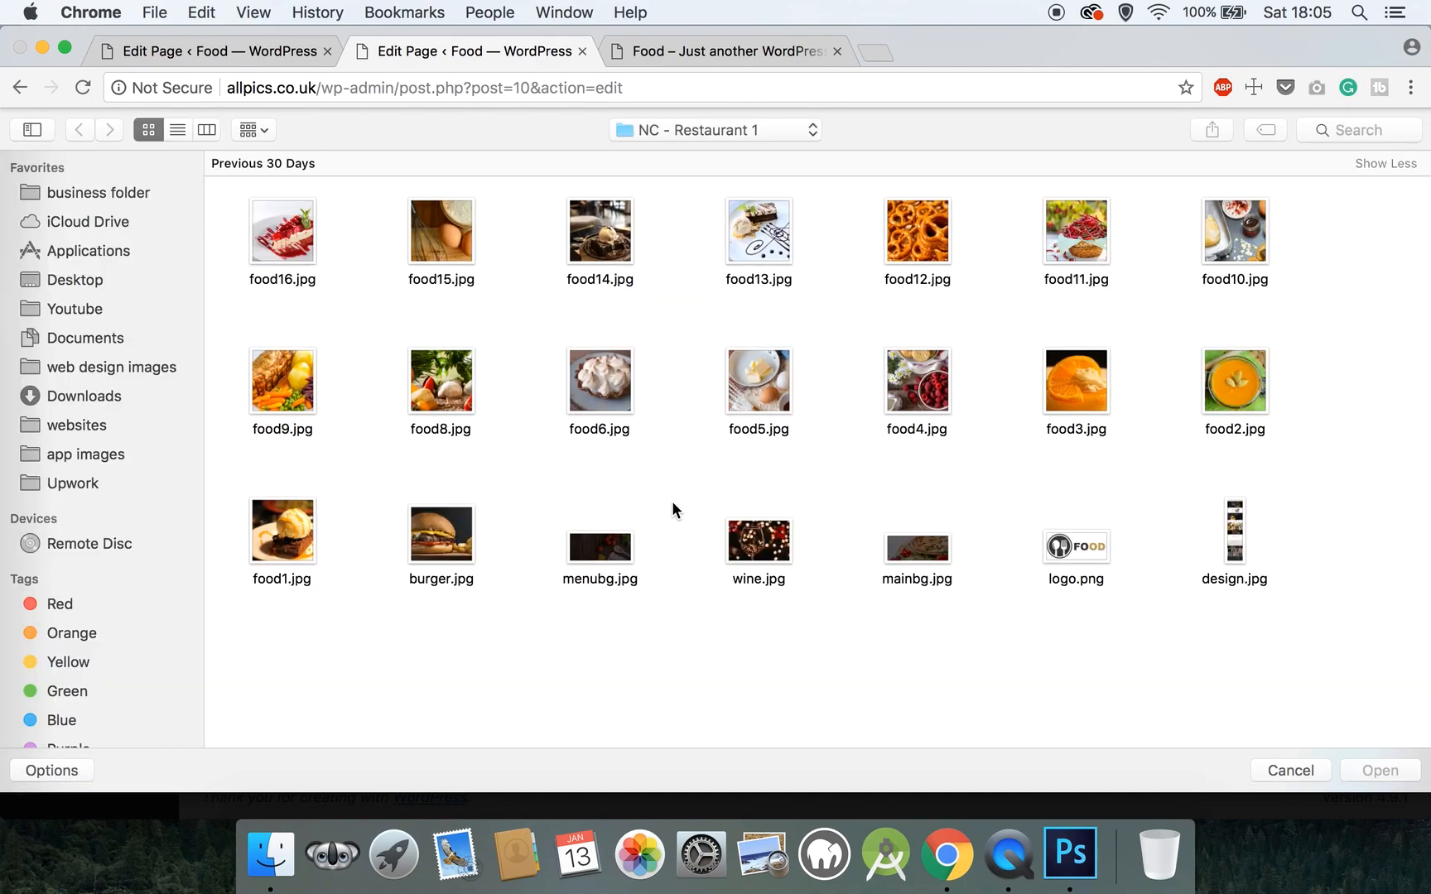
{"action": "left_click", "coordinate": [297, 386]}
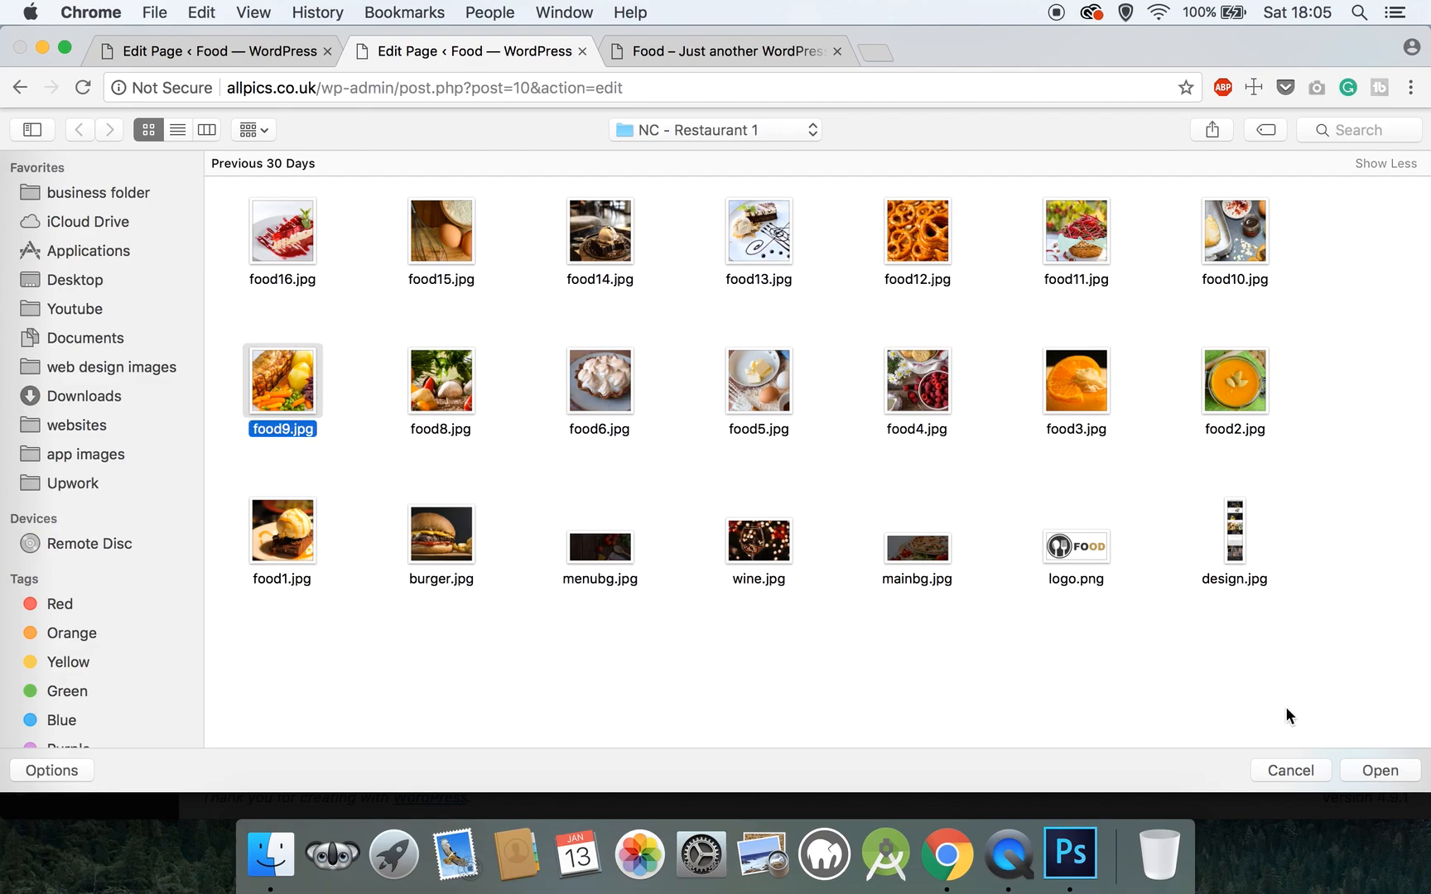
{"action": "left_click", "coordinate": [1375, 767]}
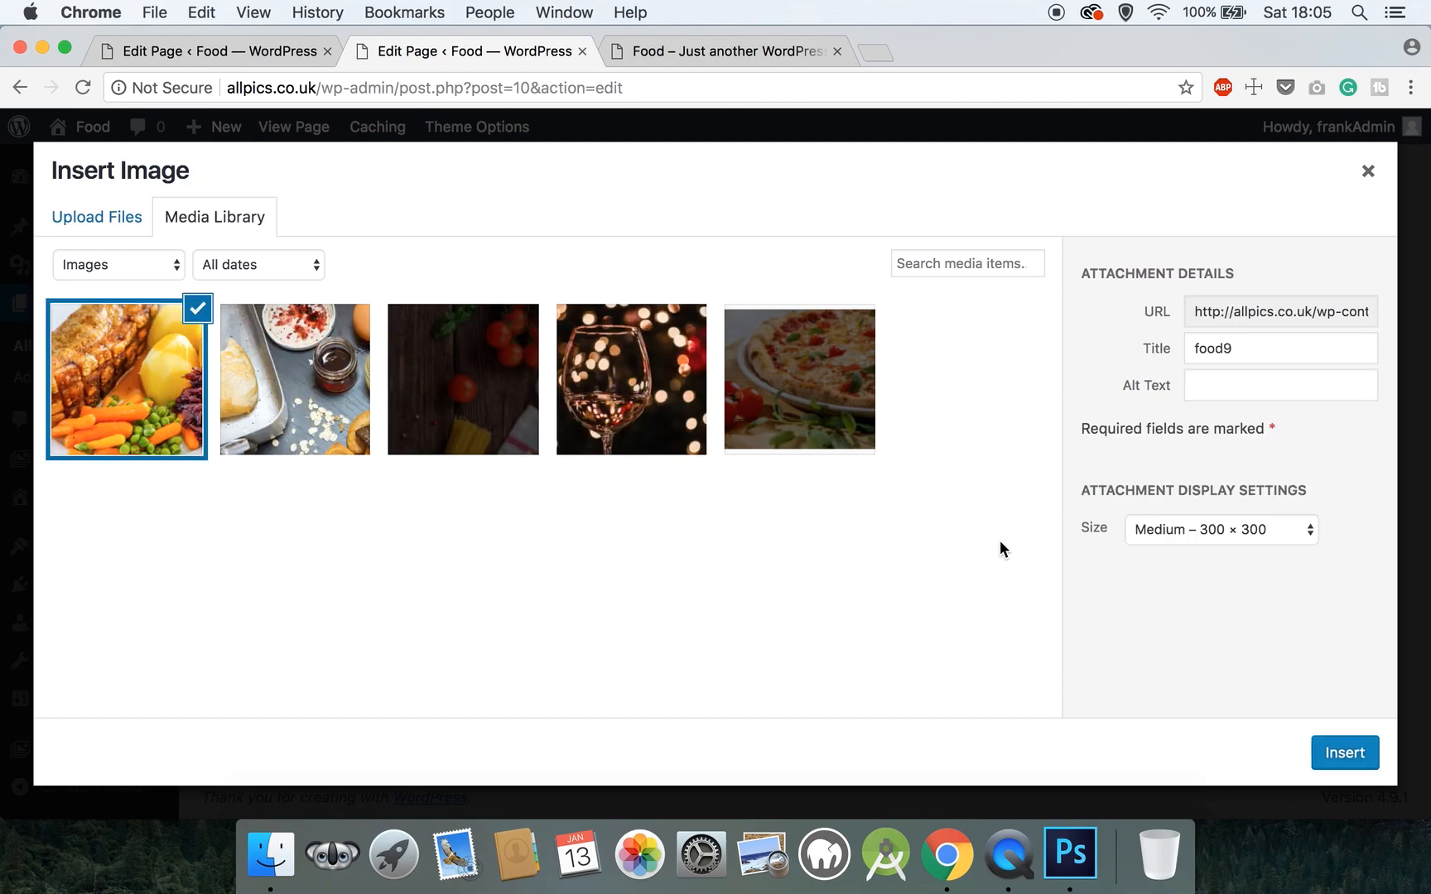
- Insert food9.jpg at full 600 × 600 size, centre it, and save the column
{"action": "left_click", "coordinate": [1160, 538]}
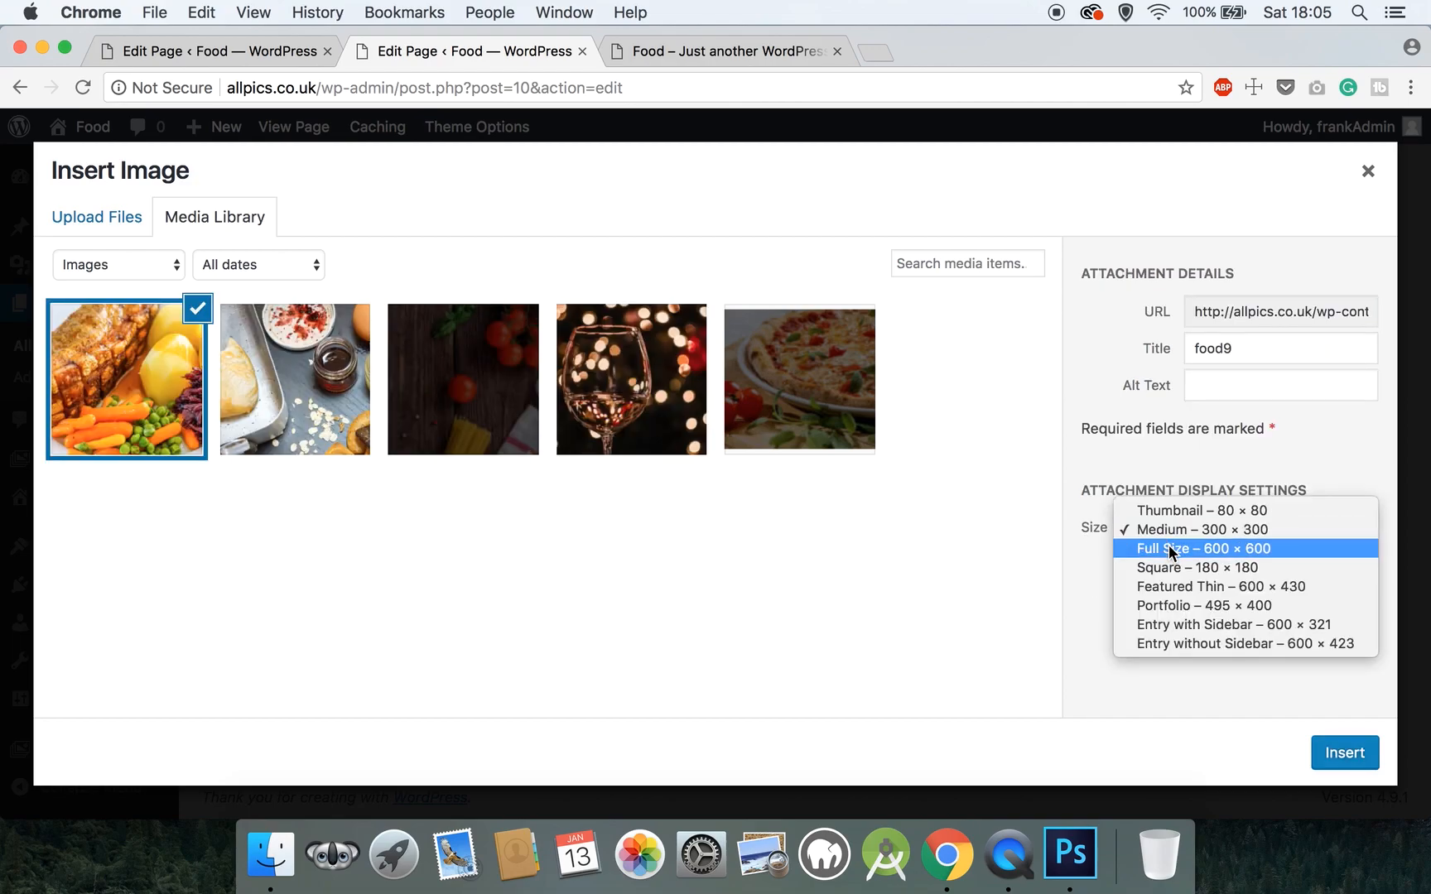
{"action": "left_click", "coordinate": [1168, 547]}
{"action": "left_click", "coordinate": [1367, 760]}
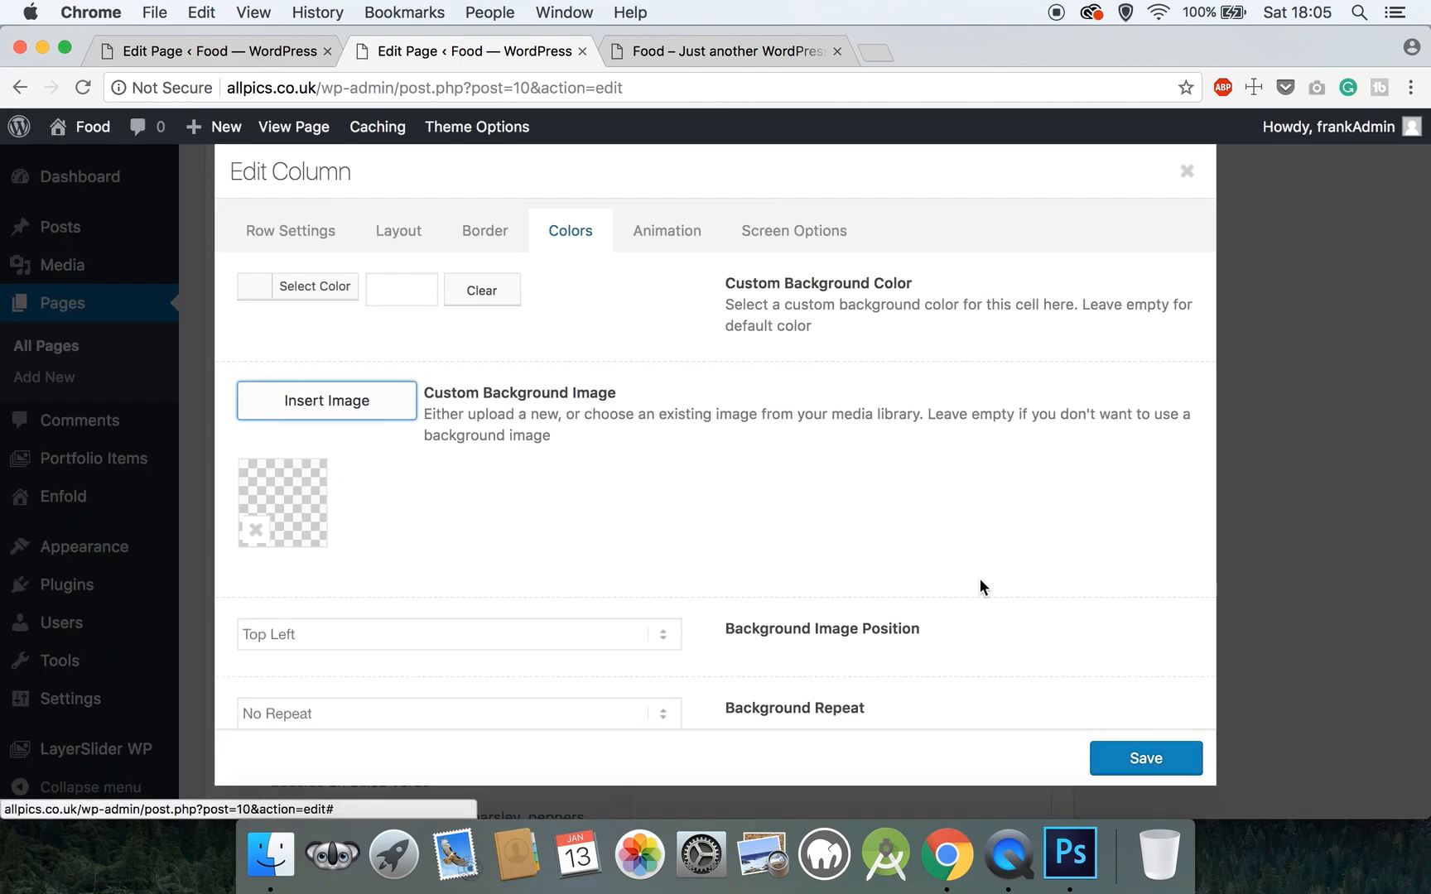
{"action": "scroll", "coordinate": [980, 579], "scroll_direction": "down", "scroll_amount": 5}
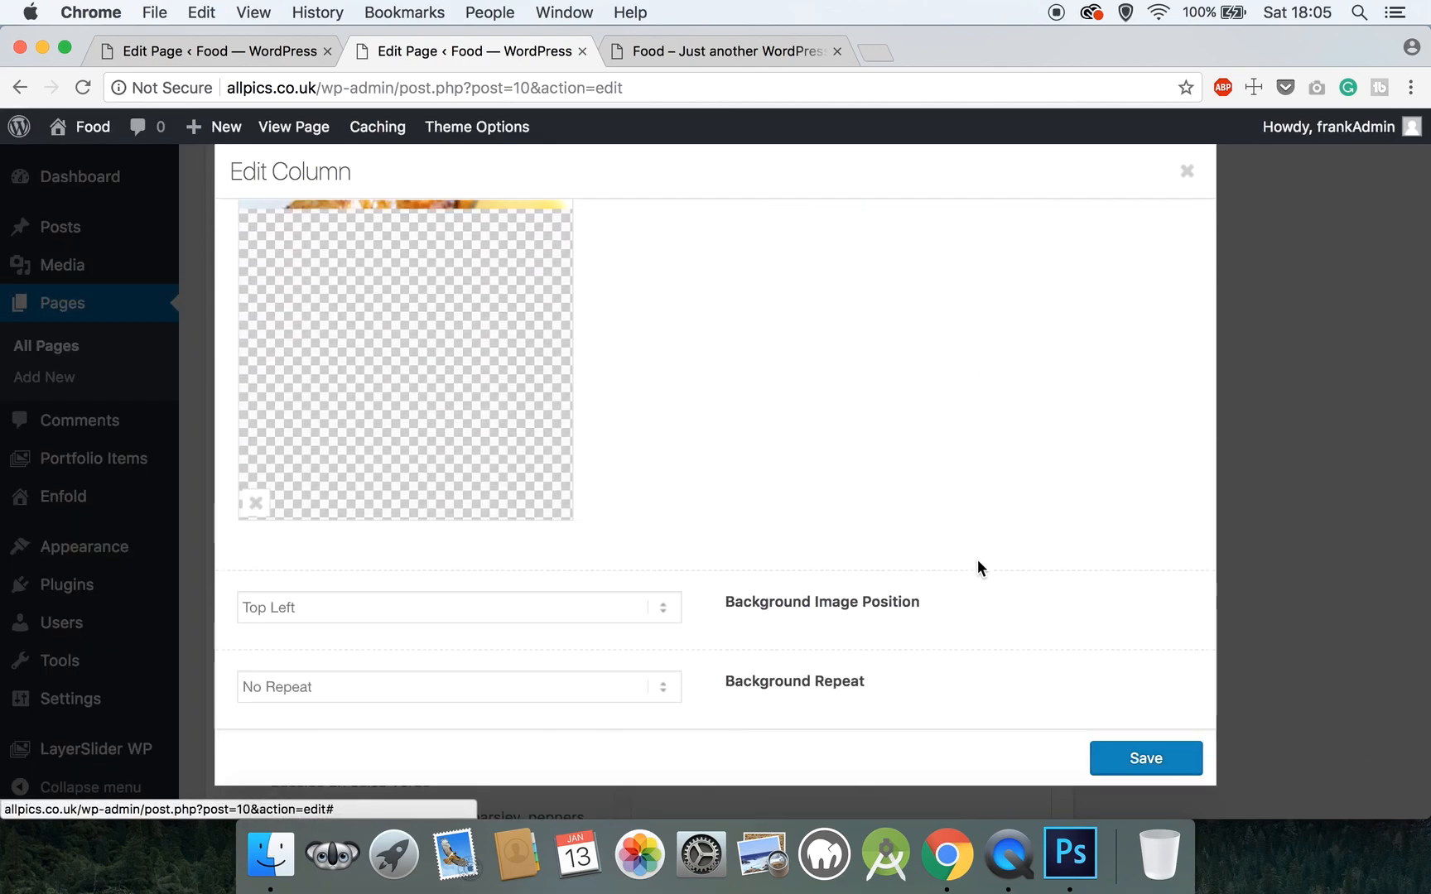
{"action": "left_click", "coordinate": [417, 605]}
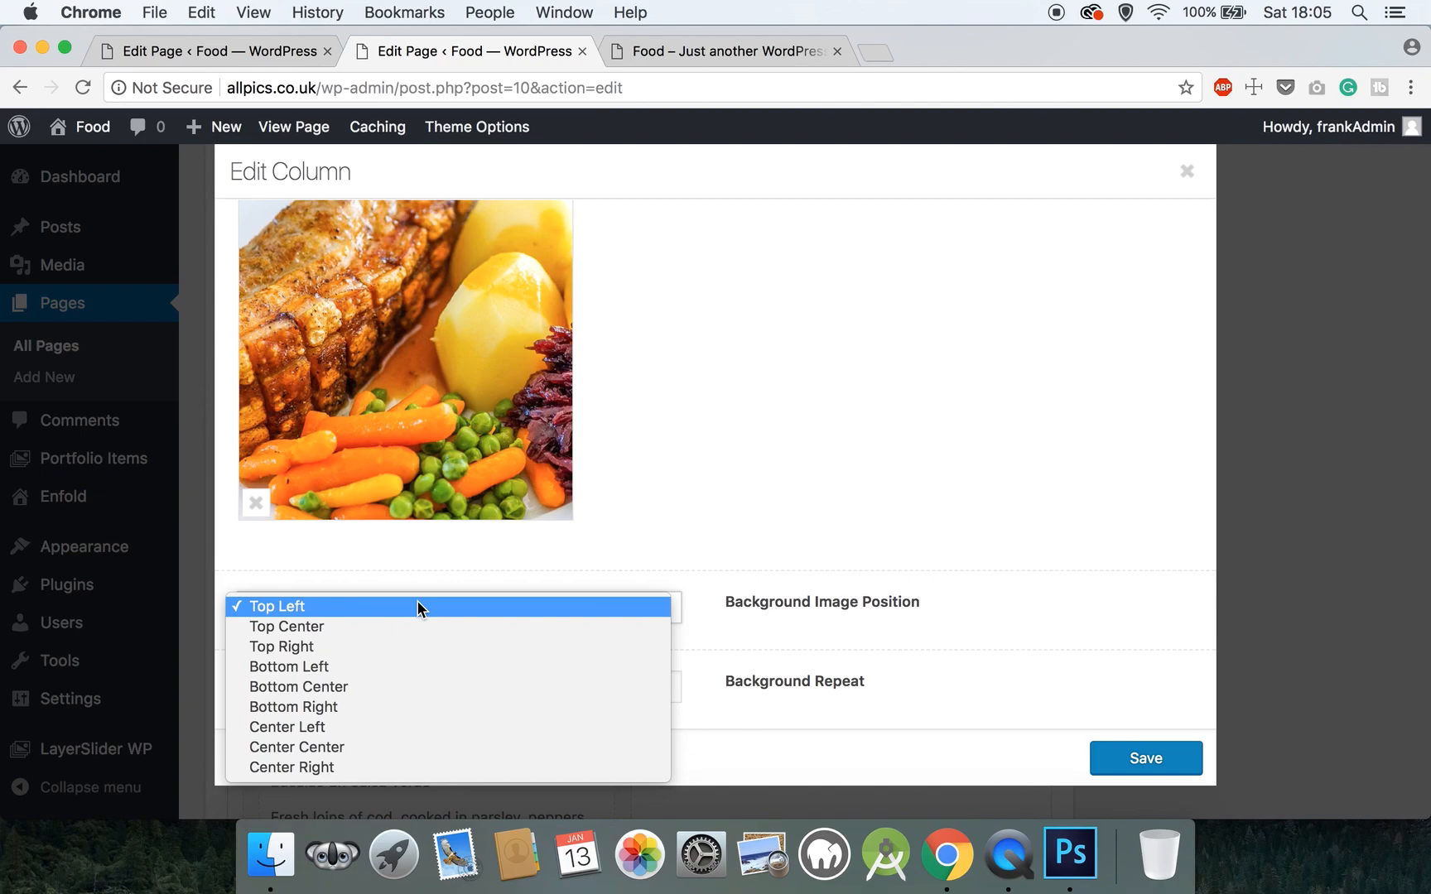
{"action": "left_click", "coordinate": [406, 748]}
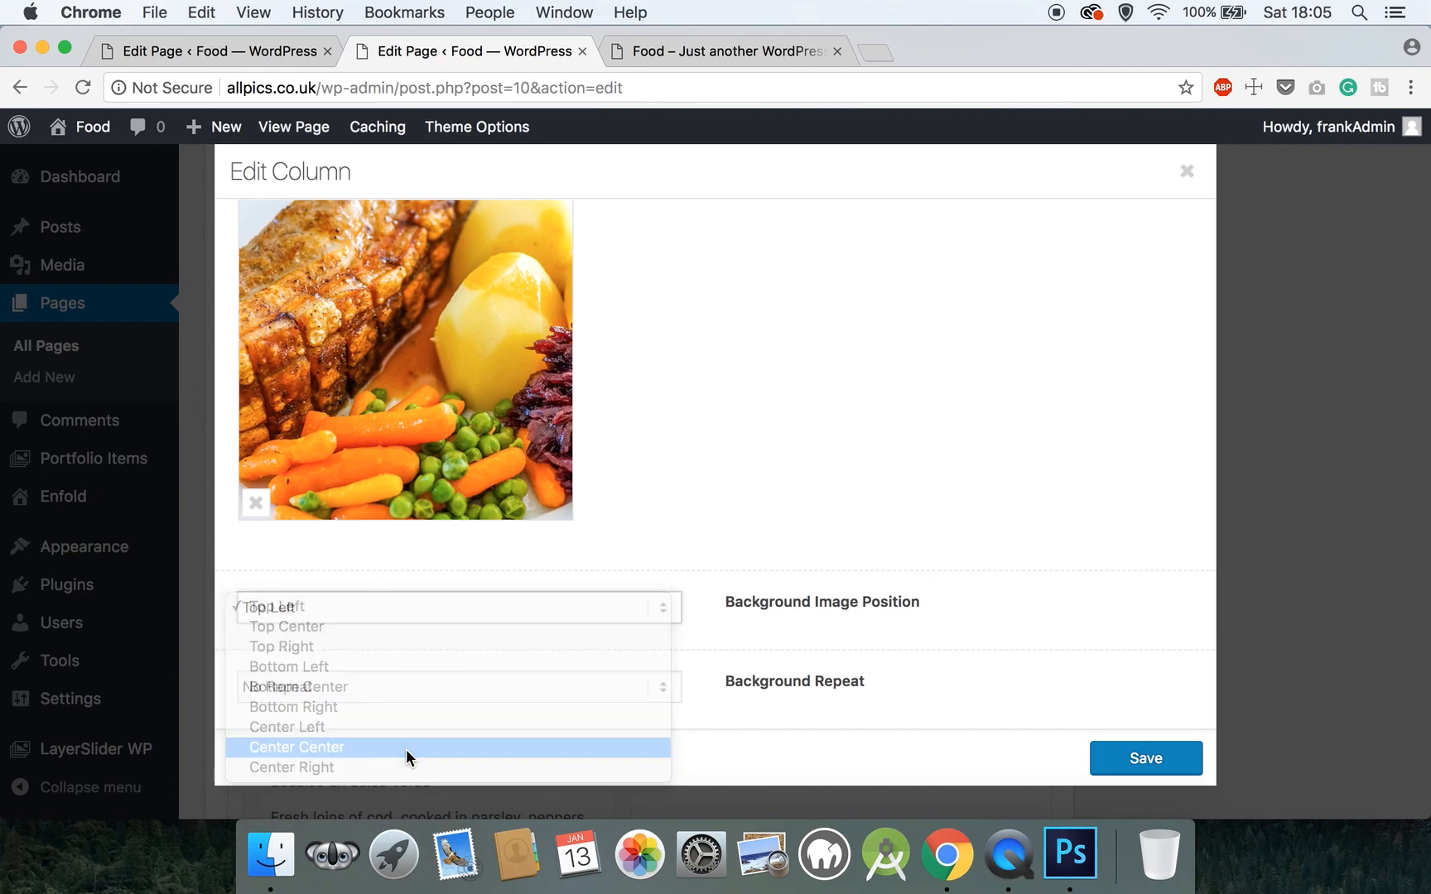
{"action": "left_click", "coordinate": [1177, 761]}
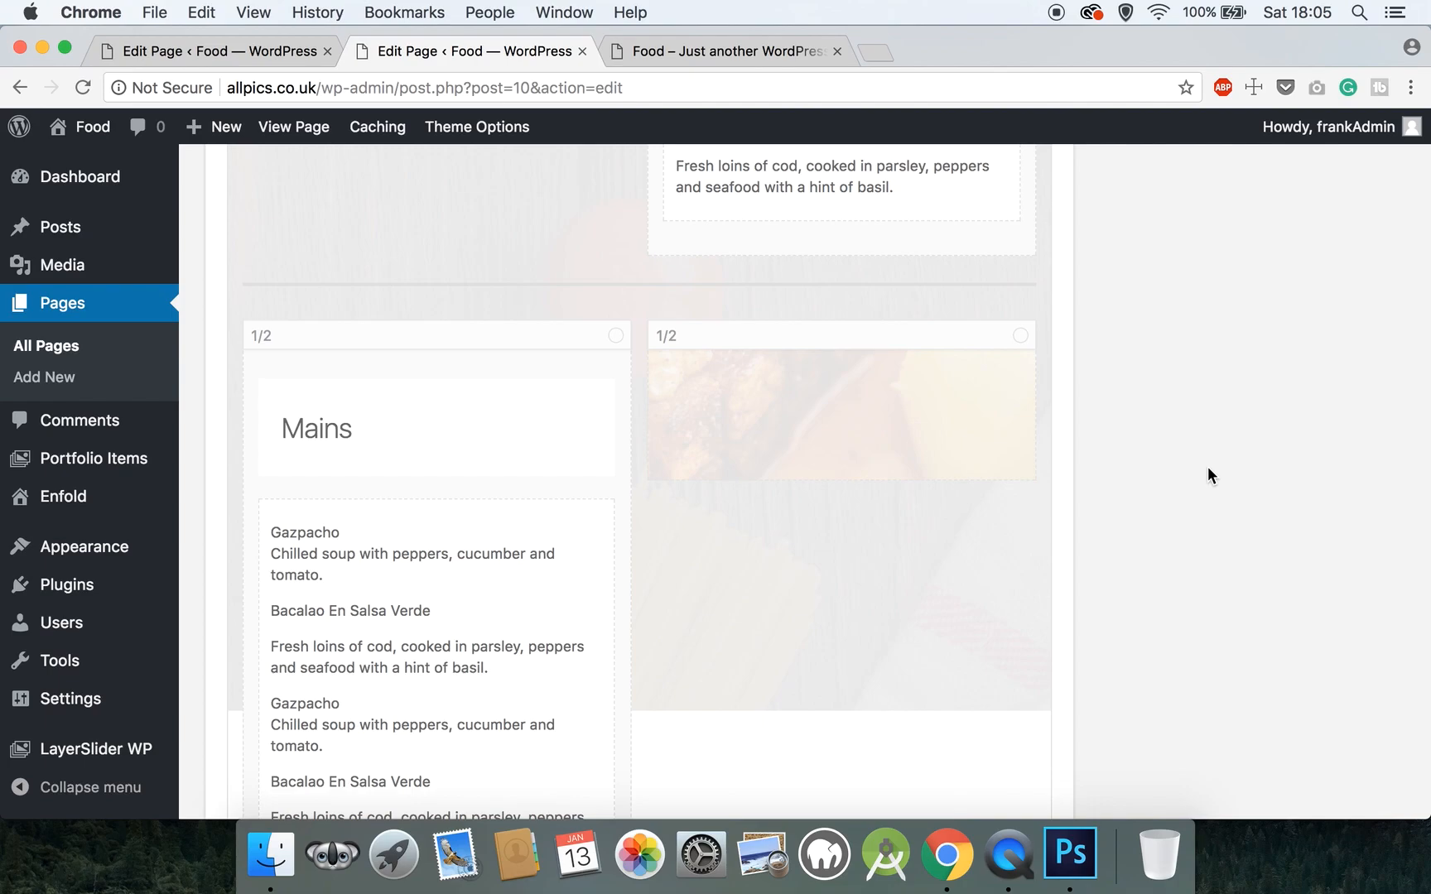
- Update the Homepage, raising its revisions from 6 to 7
{"action": "scroll", "coordinate": [1208, 466], "scroll_direction": "up", "scroll_amount": 15}
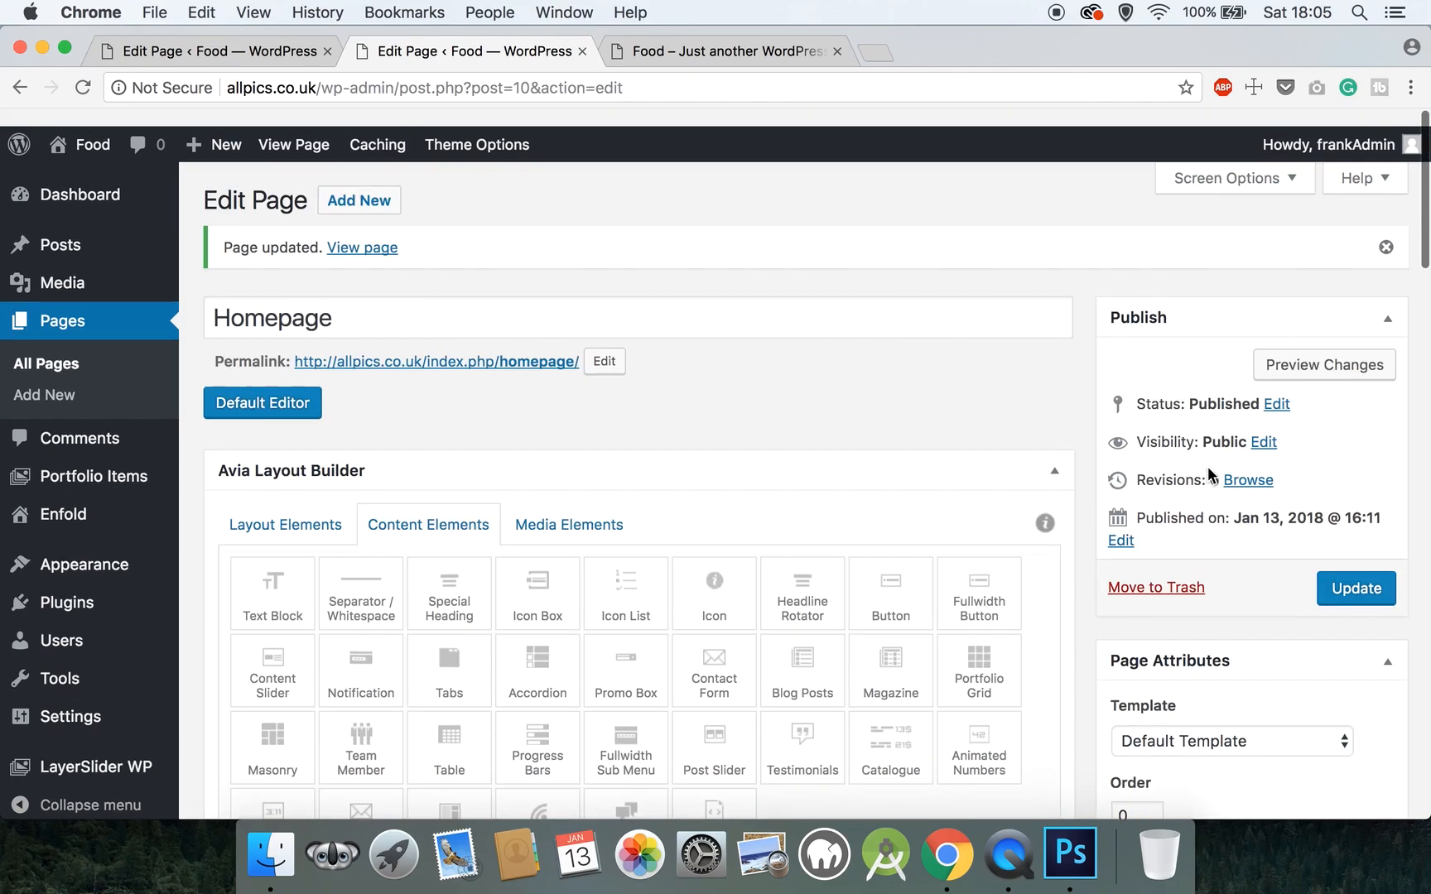
{"action": "left_click", "coordinate": [1349, 569]}
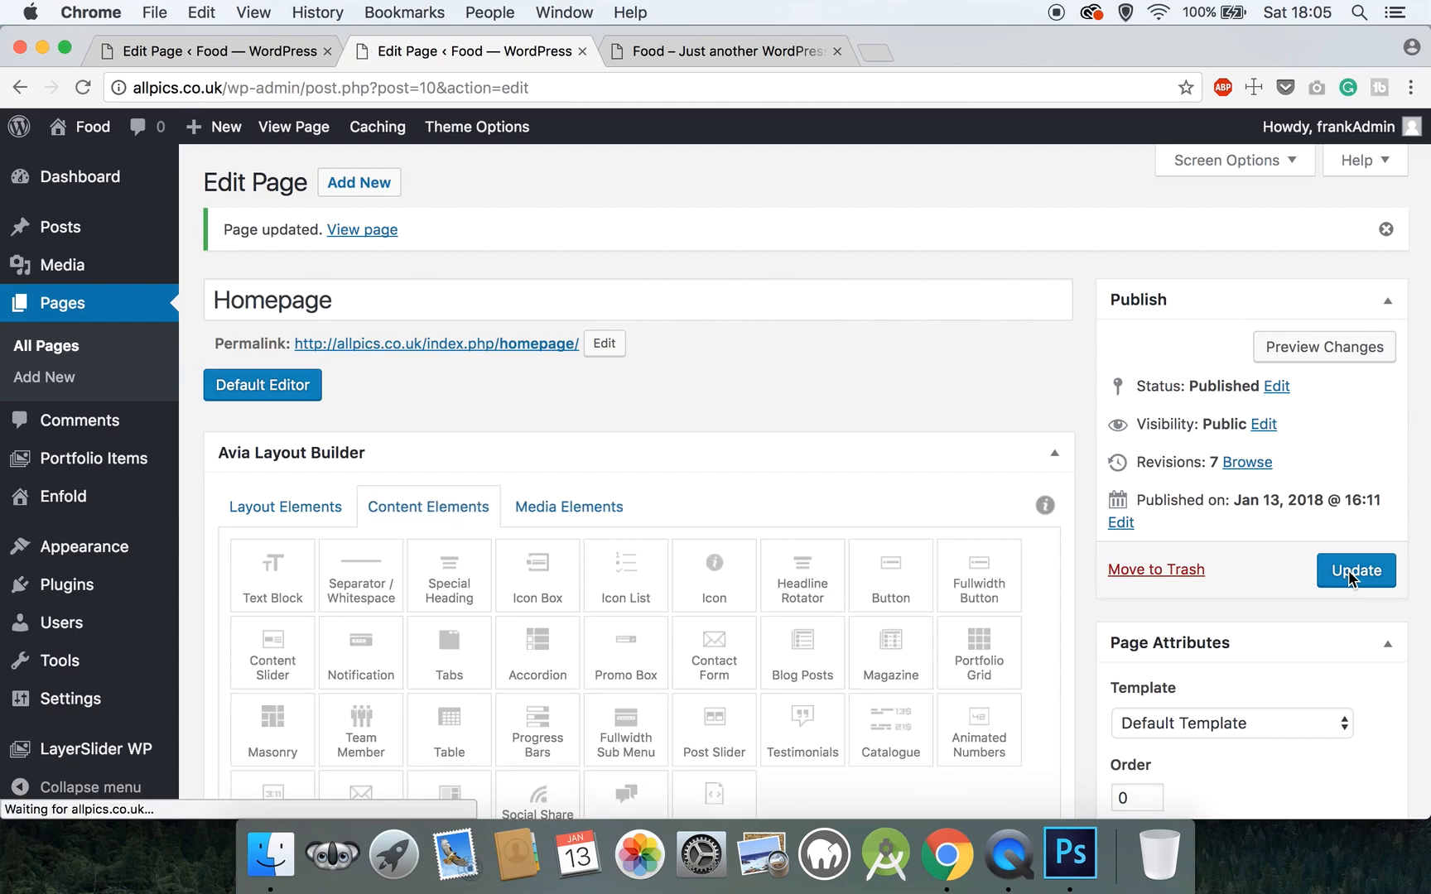
- Duplicate the separator line and drag the copy beneath the Mains row
{"action": "scroll", "coordinate": [631, 463], "scroll_direction": "down", "scroll_amount": 5}
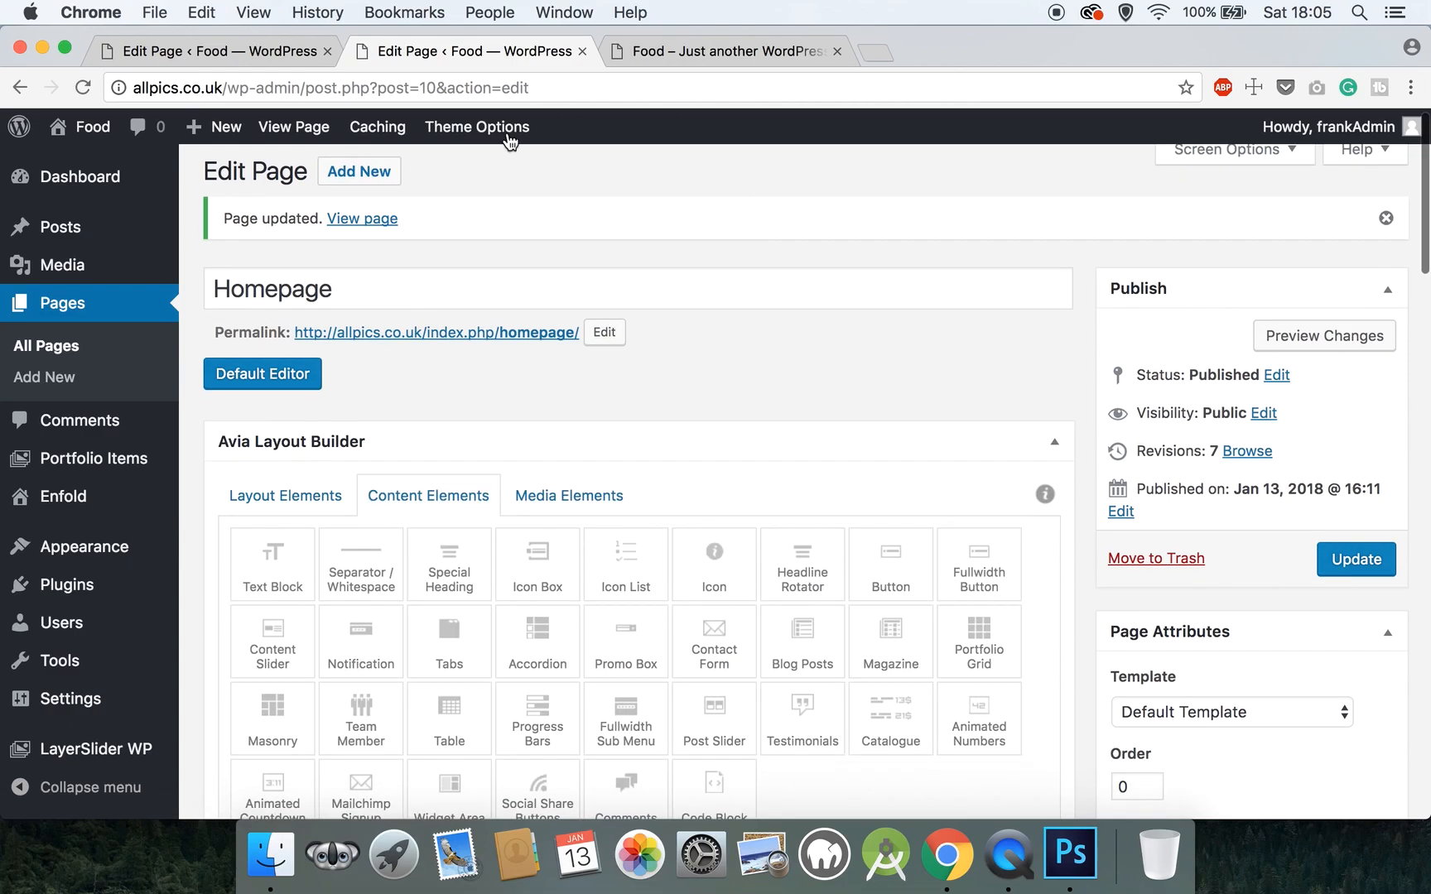
{"action": "scroll", "coordinate": [631, 472], "scroll_direction": "down", "scroll_amount": 20}
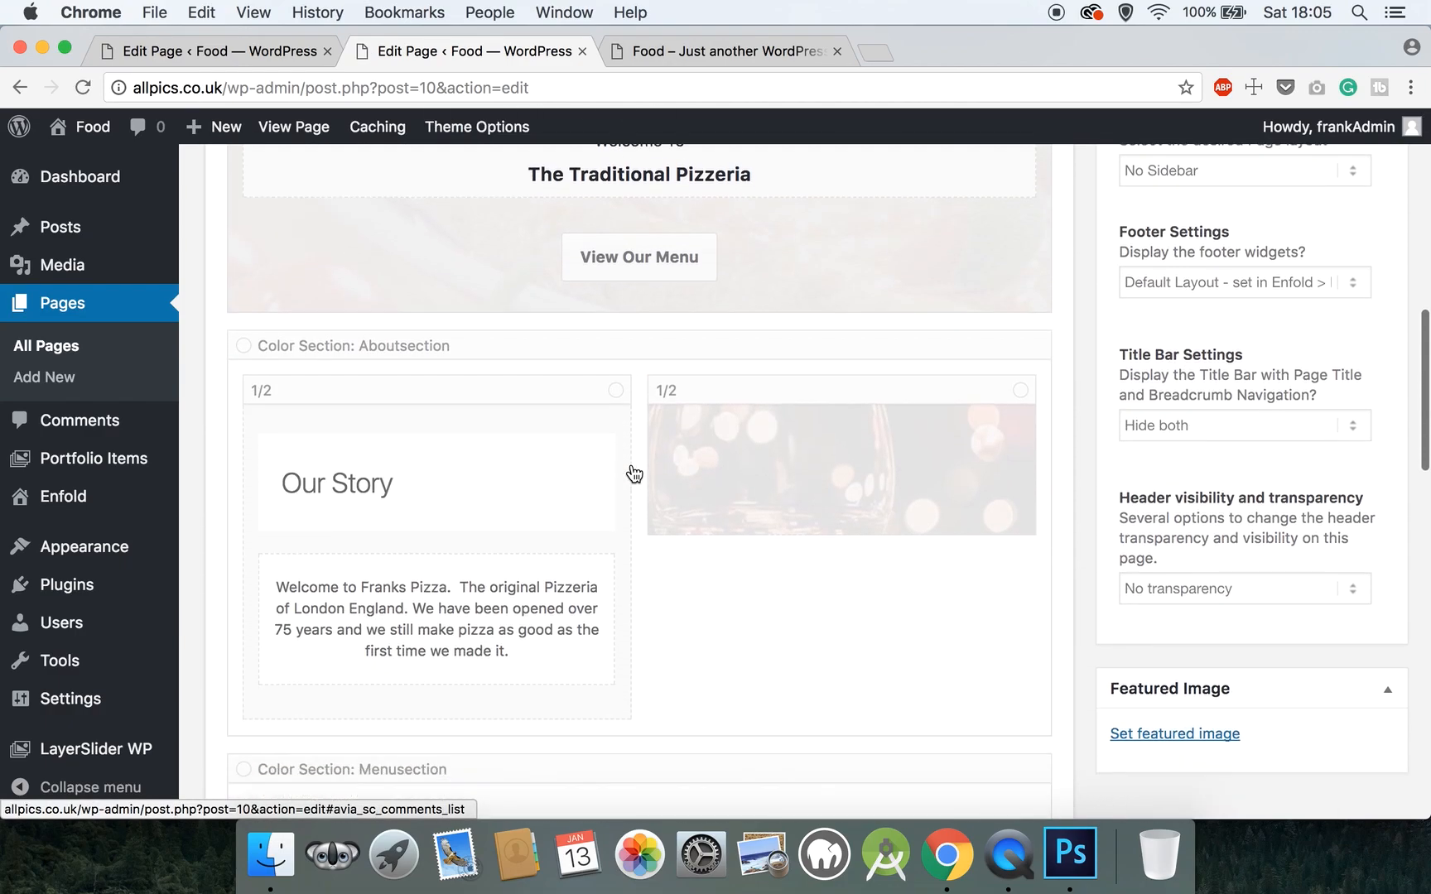
{"action": "scroll", "coordinate": [633, 474], "scroll_direction": "down", "scroll_amount": 1}
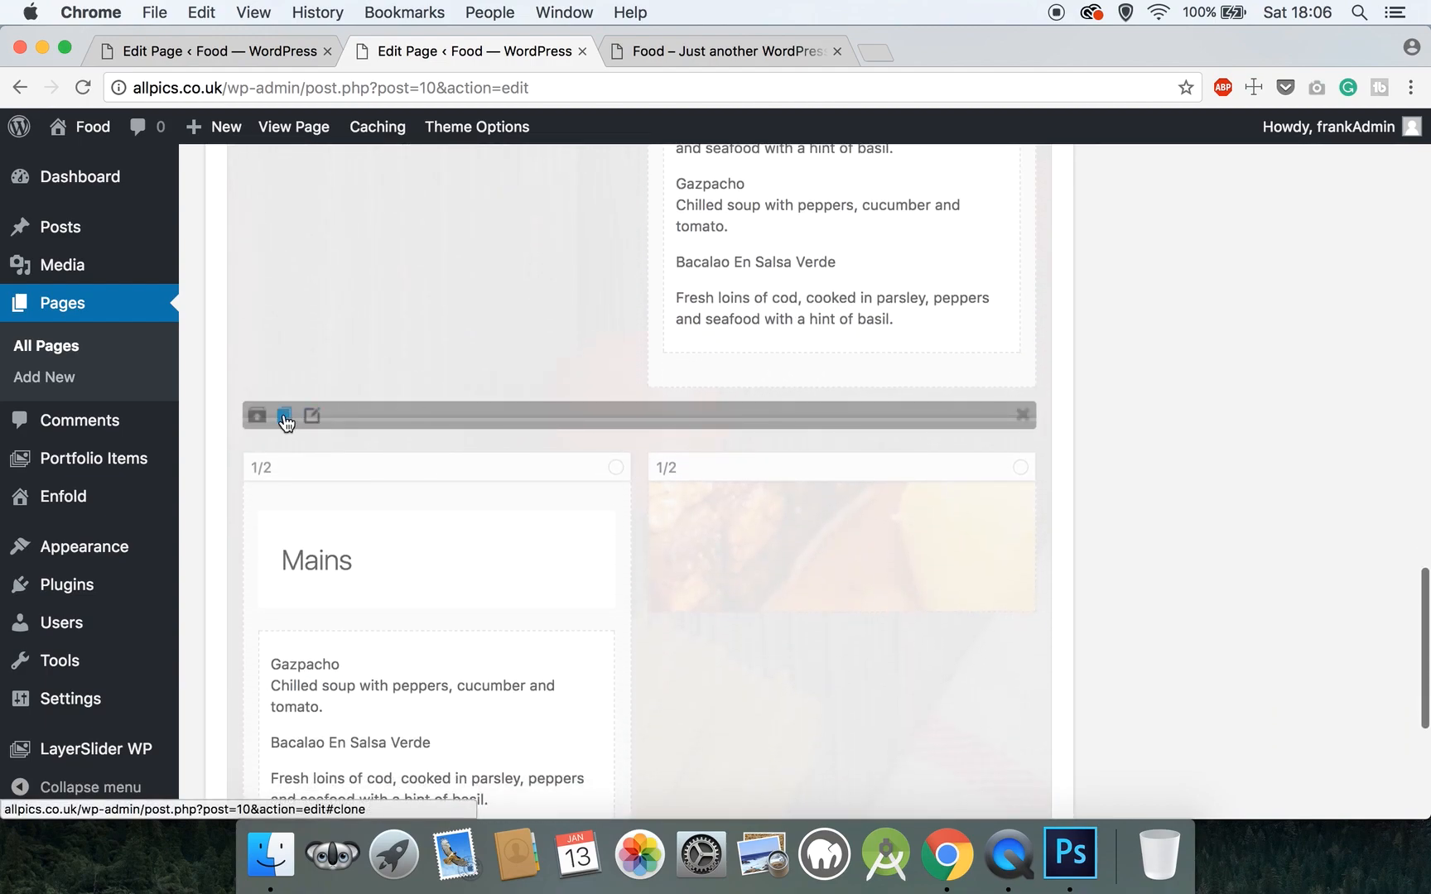
{"action": "left_click", "coordinate": [285, 421]}
{"action": "mouse_move", "coordinate": [409, 469]}
{"action": "left_mouse_down"}
{"action": "mouse_move", "coordinate": [438, 819]}
{"action": "mouse_move", "coordinate": [450, 670]}
{"action": "left_mouse_up"}
- Update the Homepage to save the new separator
{"action": "scroll", "coordinate": [439, 815], "scroll_direction": "down", "scroll_amount": 3}
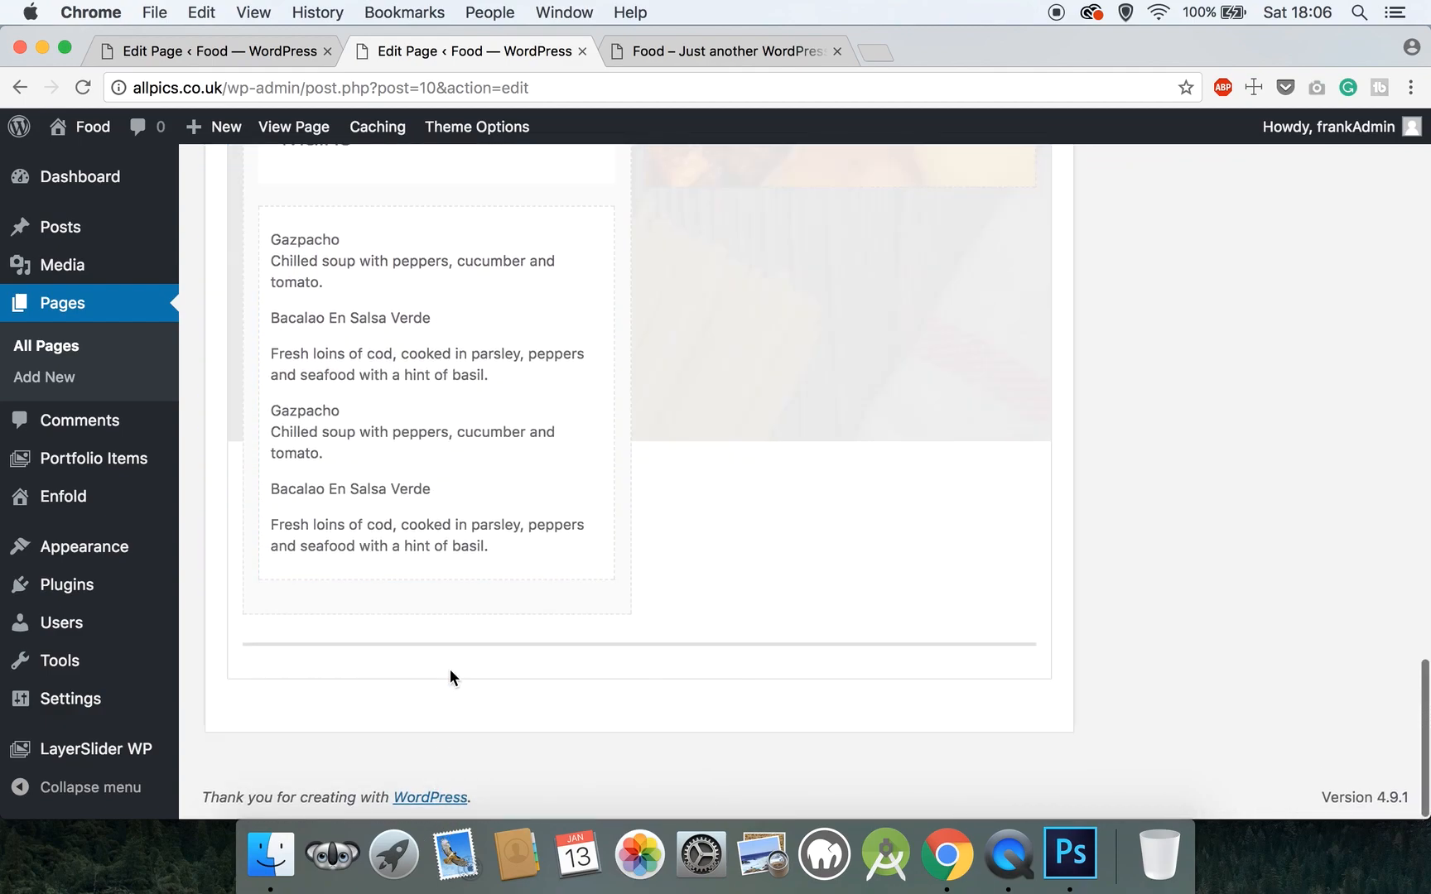
{"action": "mouse_move", "coordinate": [705, 633]}
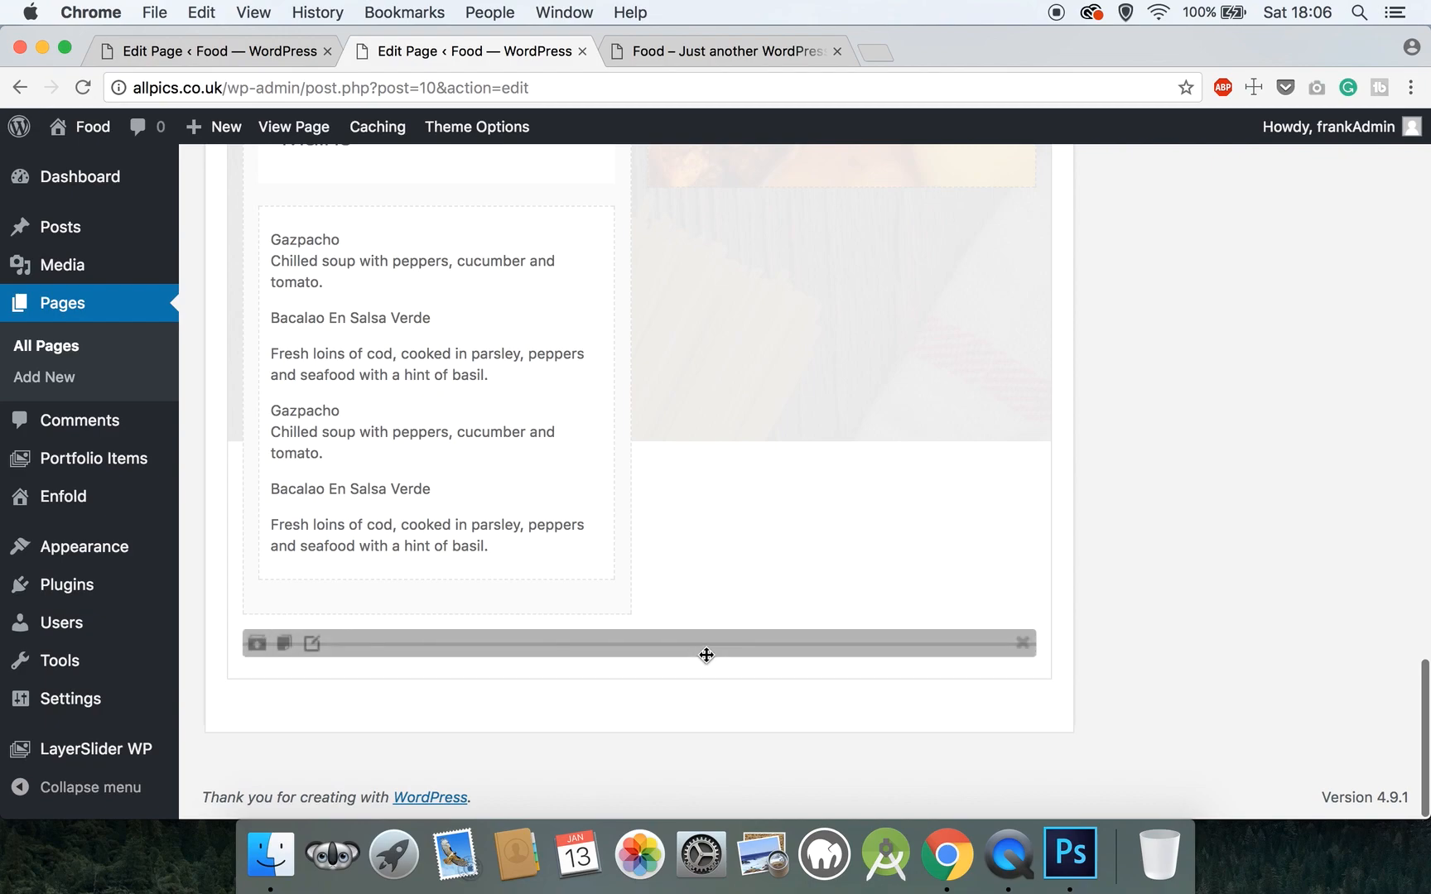
{"action": "scroll", "coordinate": [994, 563], "scroll_direction": "up", "scroll_amount": 15}
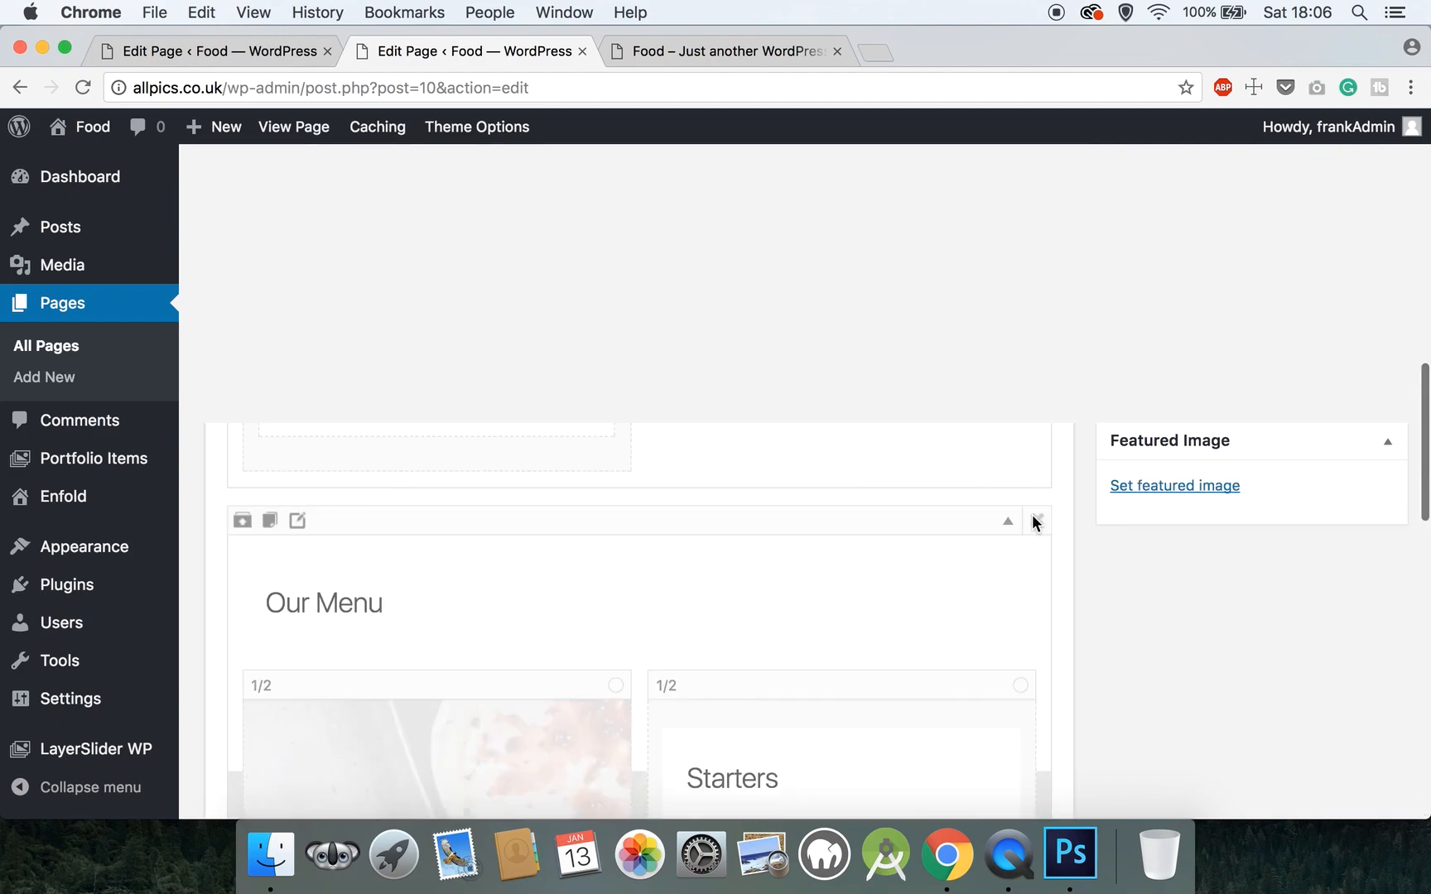
{"action": "scroll", "coordinate": [1325, 547], "scroll_direction": "down", "scroll_amount": 2}
{"action": "left_click", "coordinate": [1370, 514]}
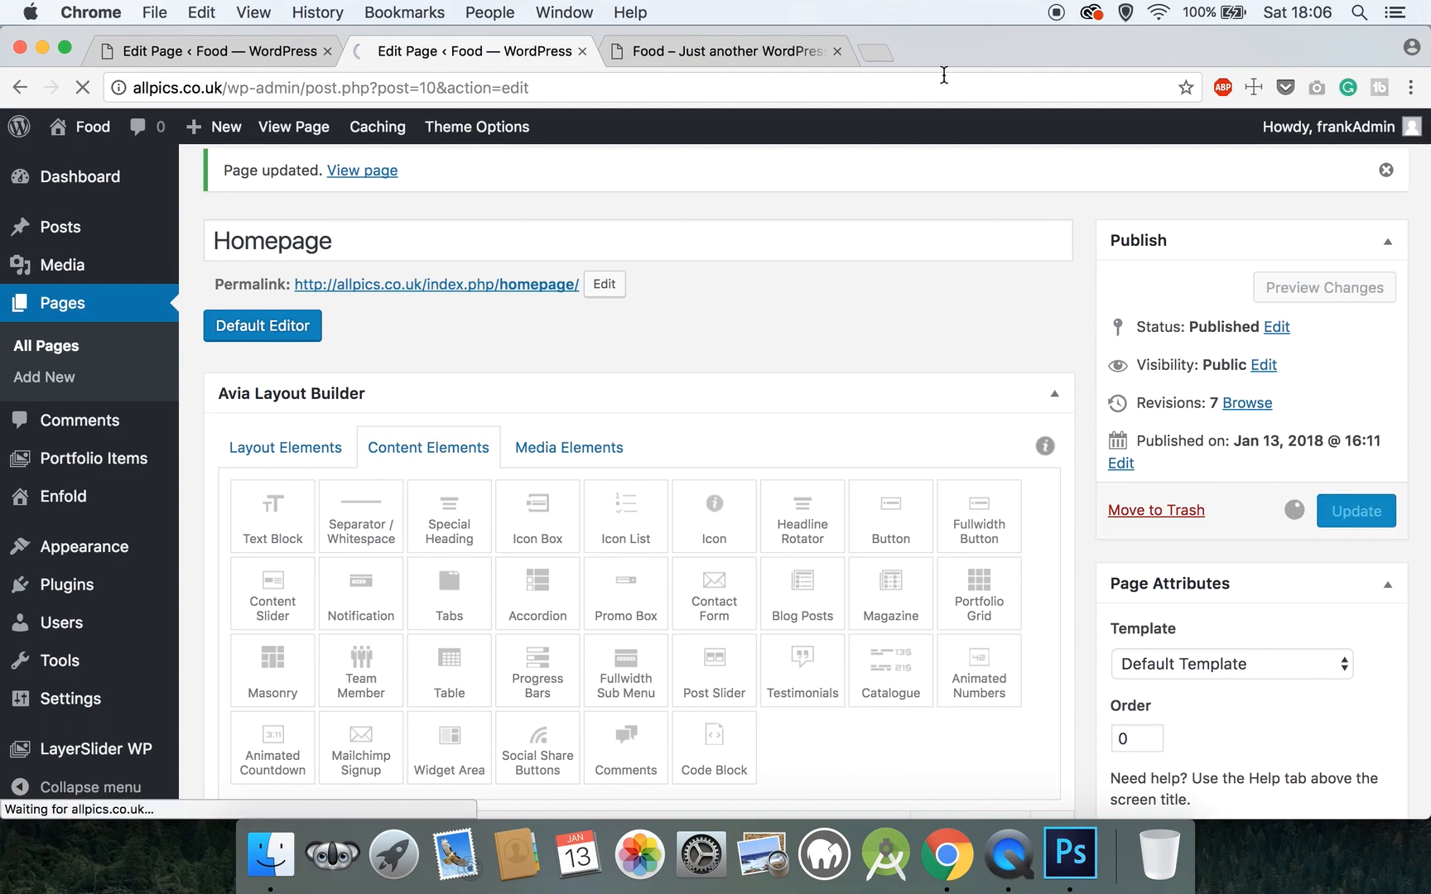
- Close the old site tab and open the live Homepage in a new tab
{"action": "left_click", "coordinate": [837, 51]}
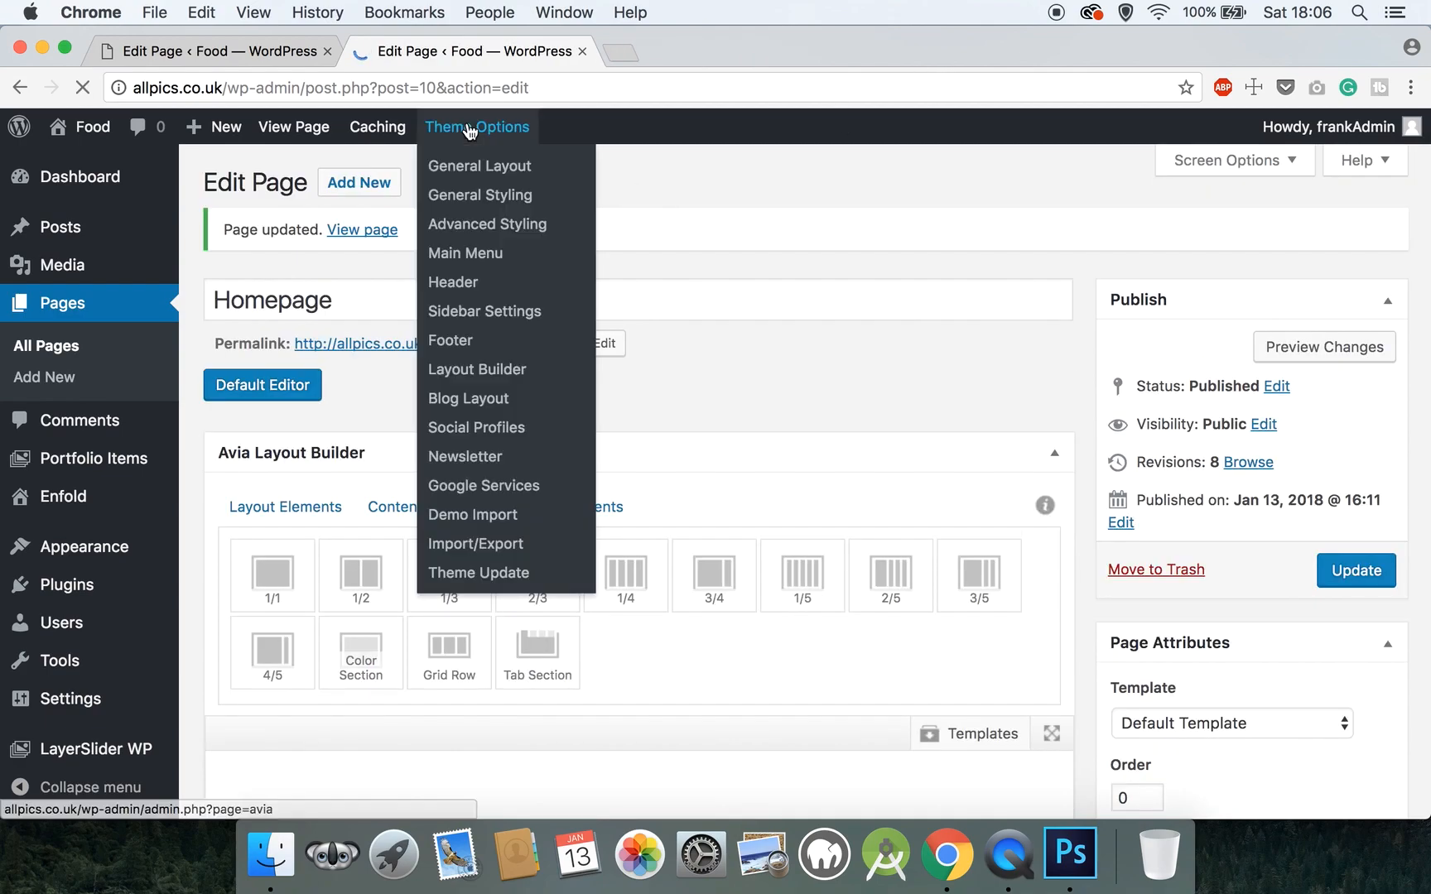
{"action": "right_click", "coordinate": [315, 127]}
{"action": "left_click", "coordinate": [469, 132]}
{"action": "left_click", "coordinate": [700, 58]}
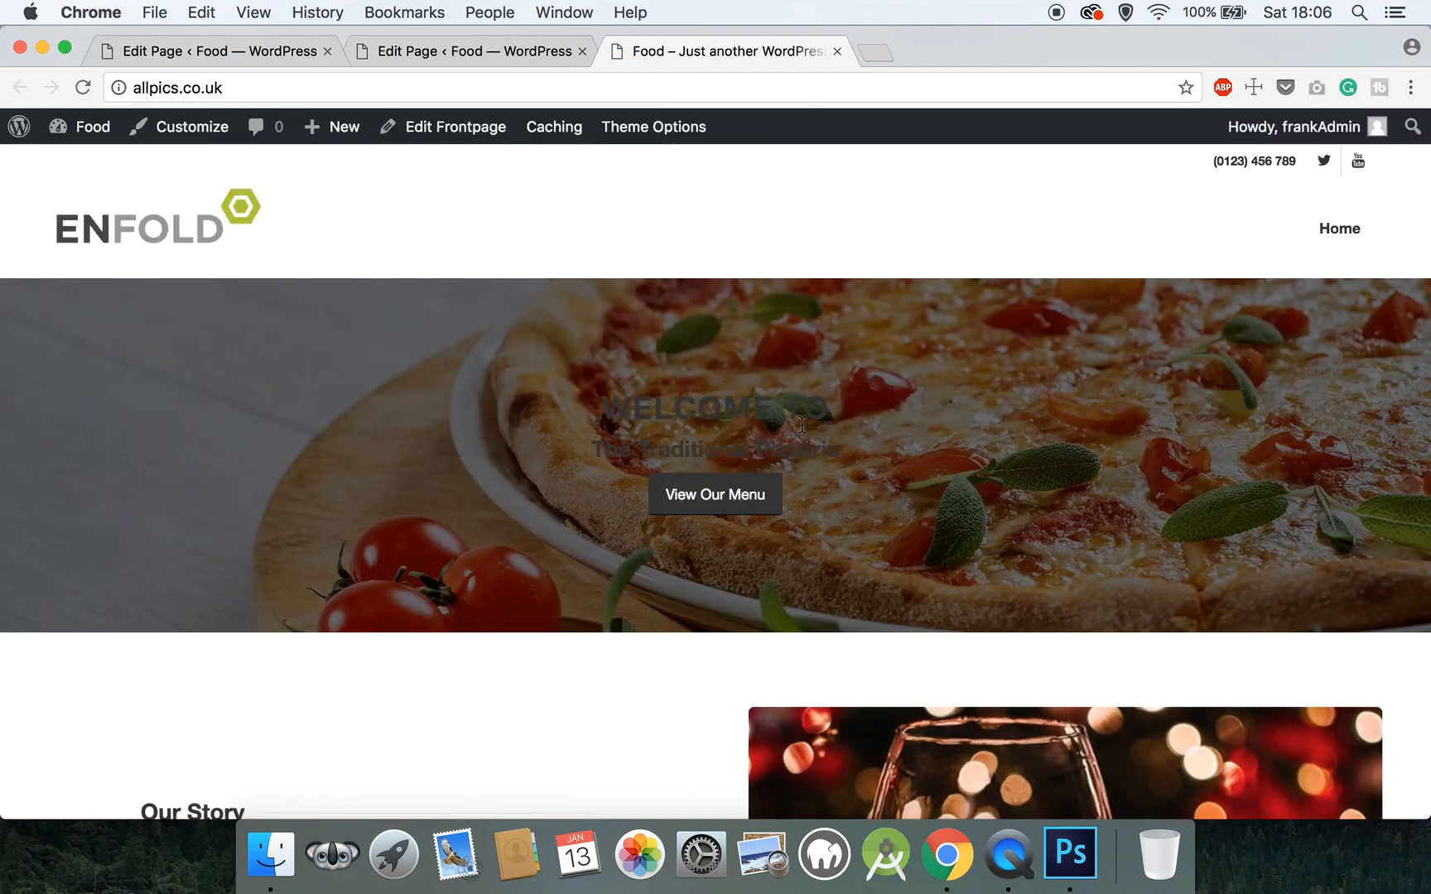
- Scroll down the live page to check the Mains section, then close that tab
{"action": "scroll", "coordinate": [801, 424], "scroll_direction": "down", "scroll_amount": 5}
{"action": "scroll", "coordinate": [801, 424], "scroll_direction": "down", "scroll_amount": 10}
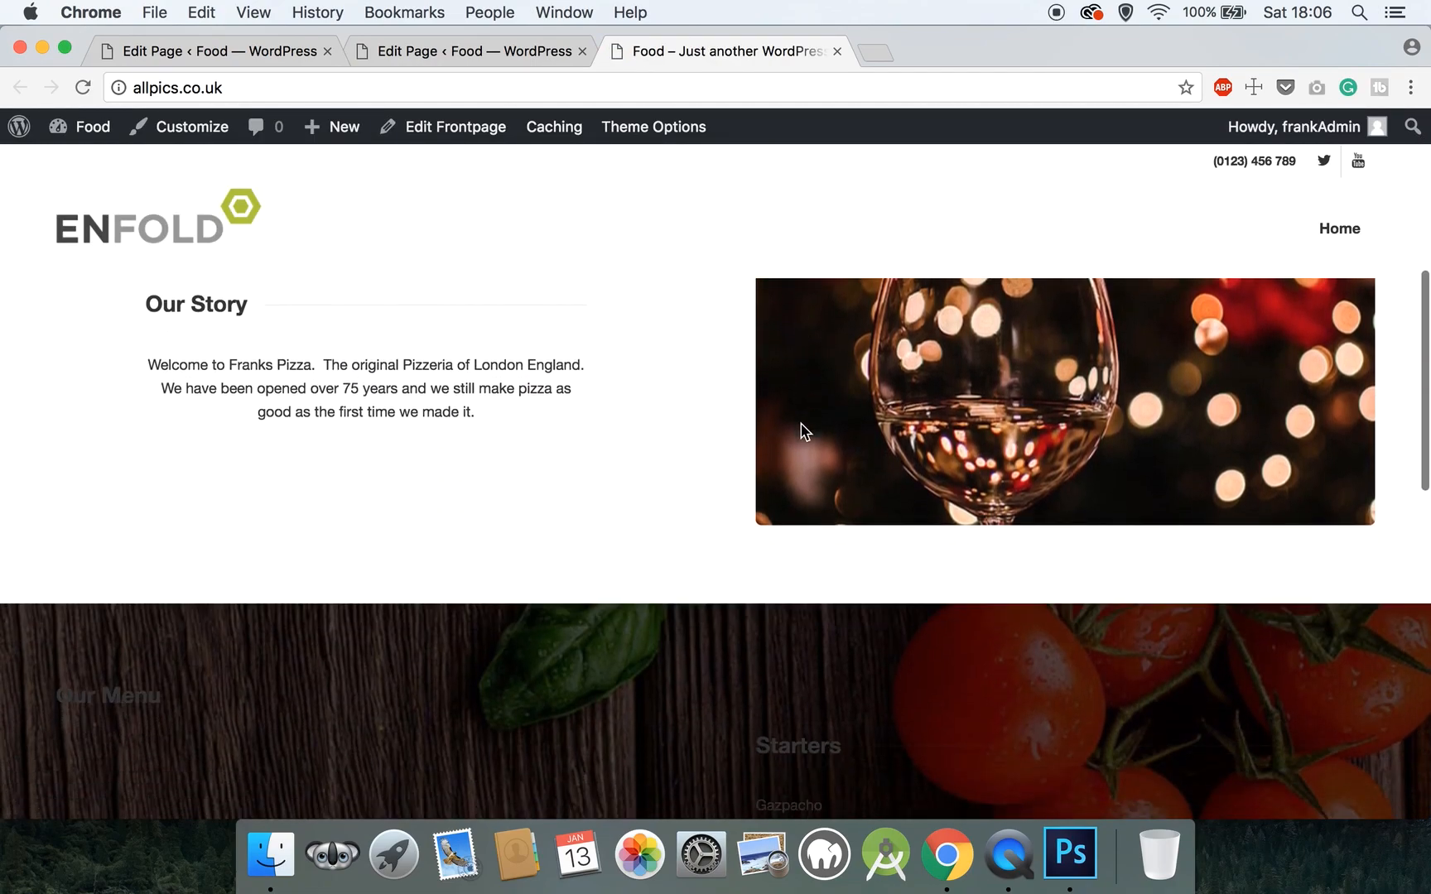
{"action": "scroll", "coordinate": [801, 429], "scroll_direction": "down", "scroll_amount": 3}
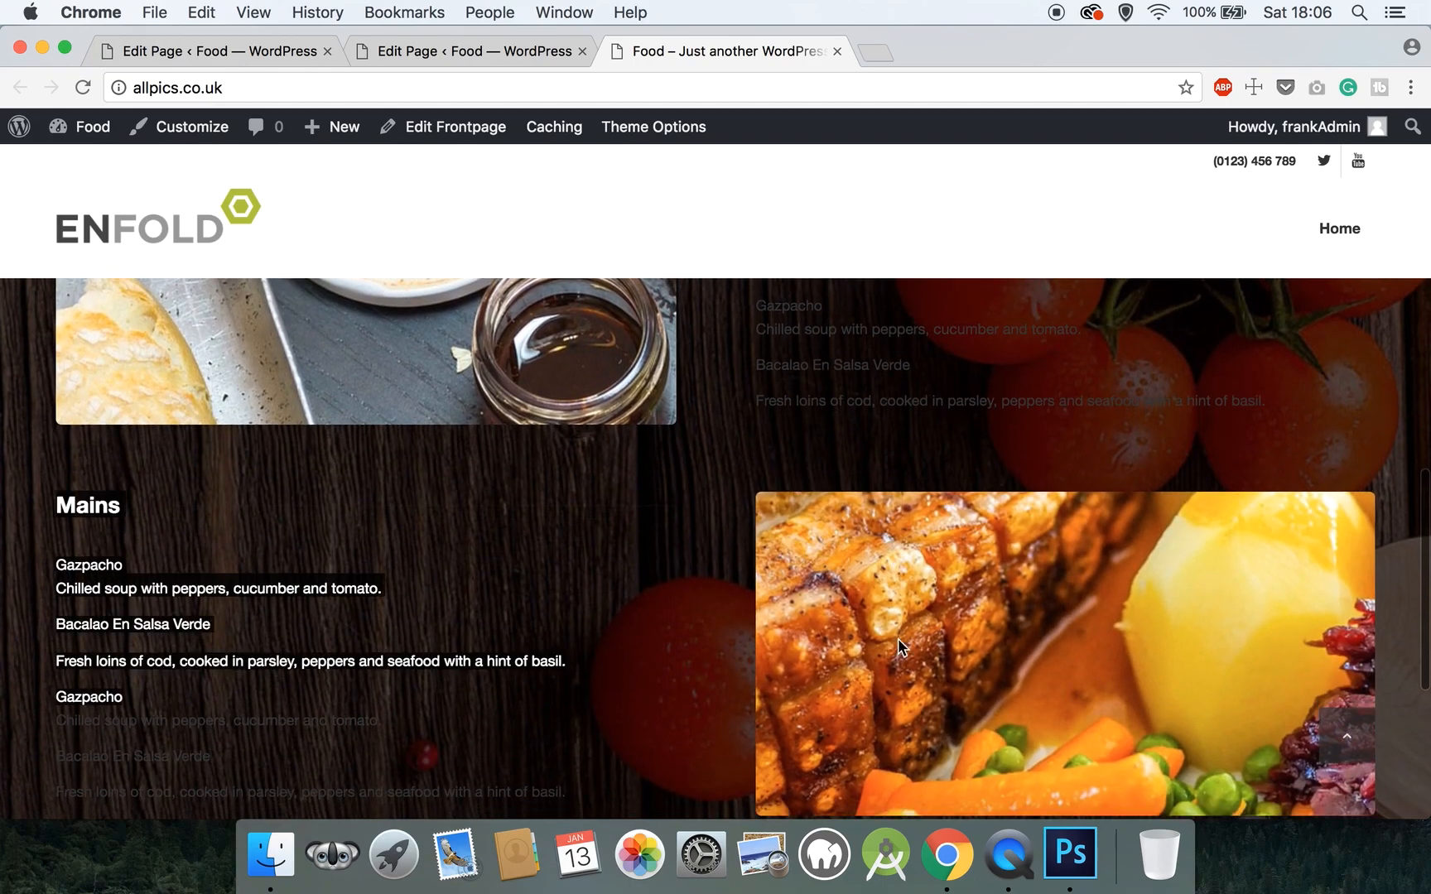
{"action": "scroll", "coordinate": [1023, 638], "scroll_direction": "down", "scroll_amount": 8}
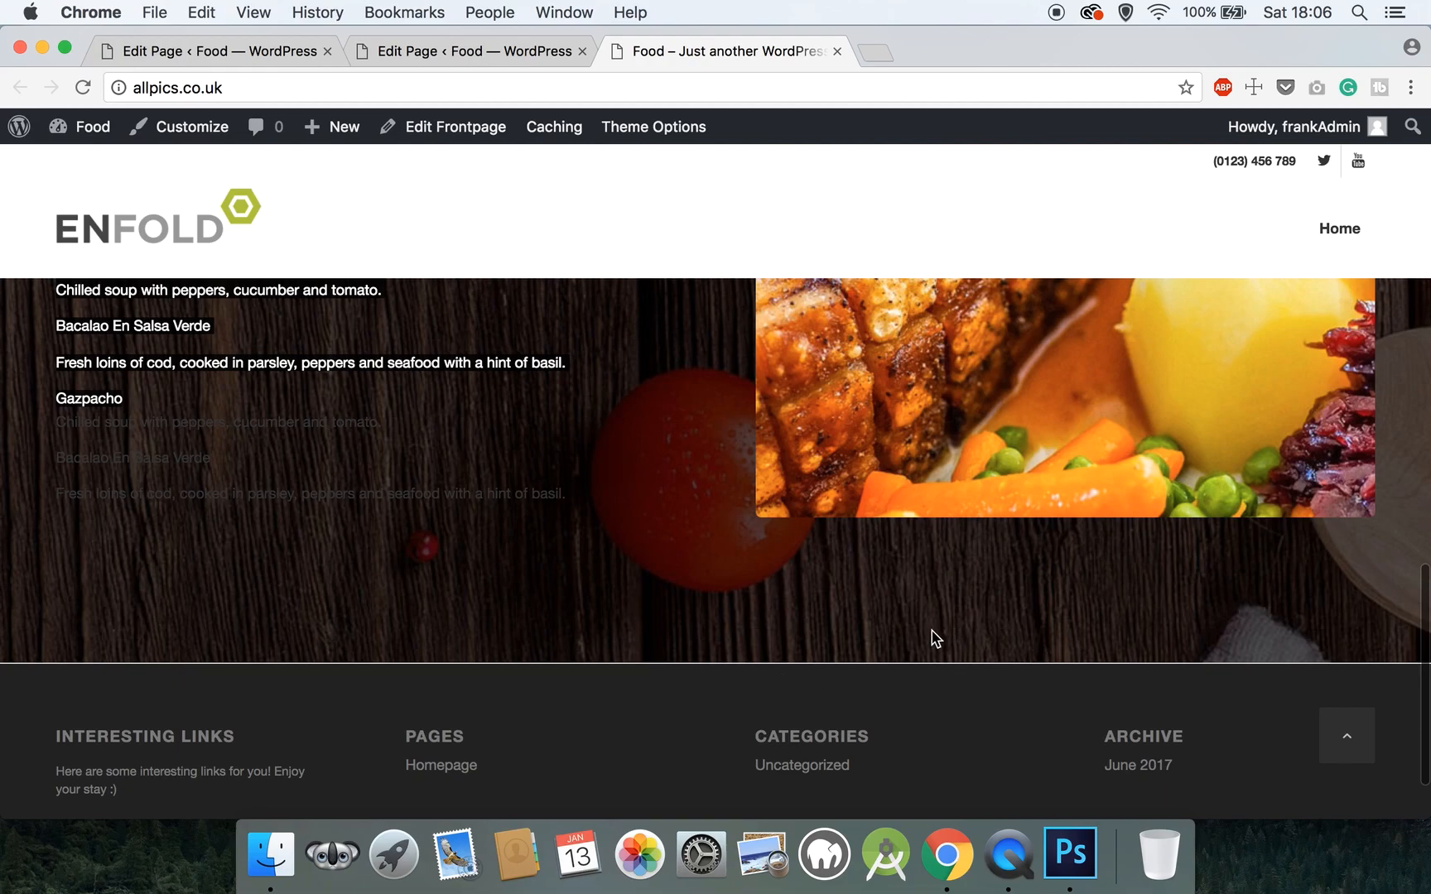
{"action": "left_click", "coordinate": [838, 51]}
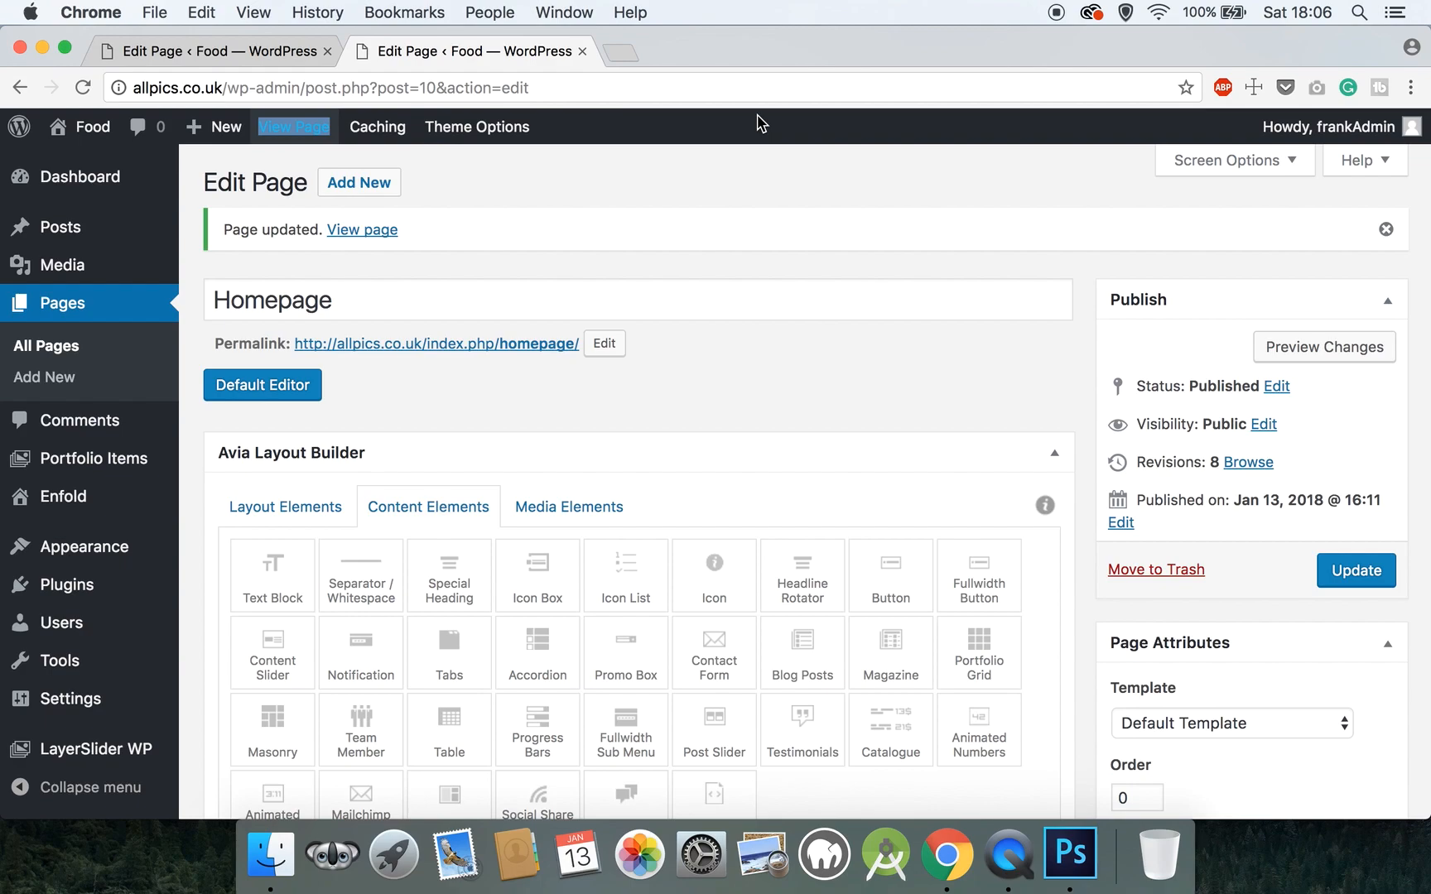
- Add a Horizontal Gallery from Media Elements and move the Hello heading into the empty Color Section
{"action": "scroll", "coordinate": [761, 123], "scroll_direction": "down", "scroll_amount": 6}
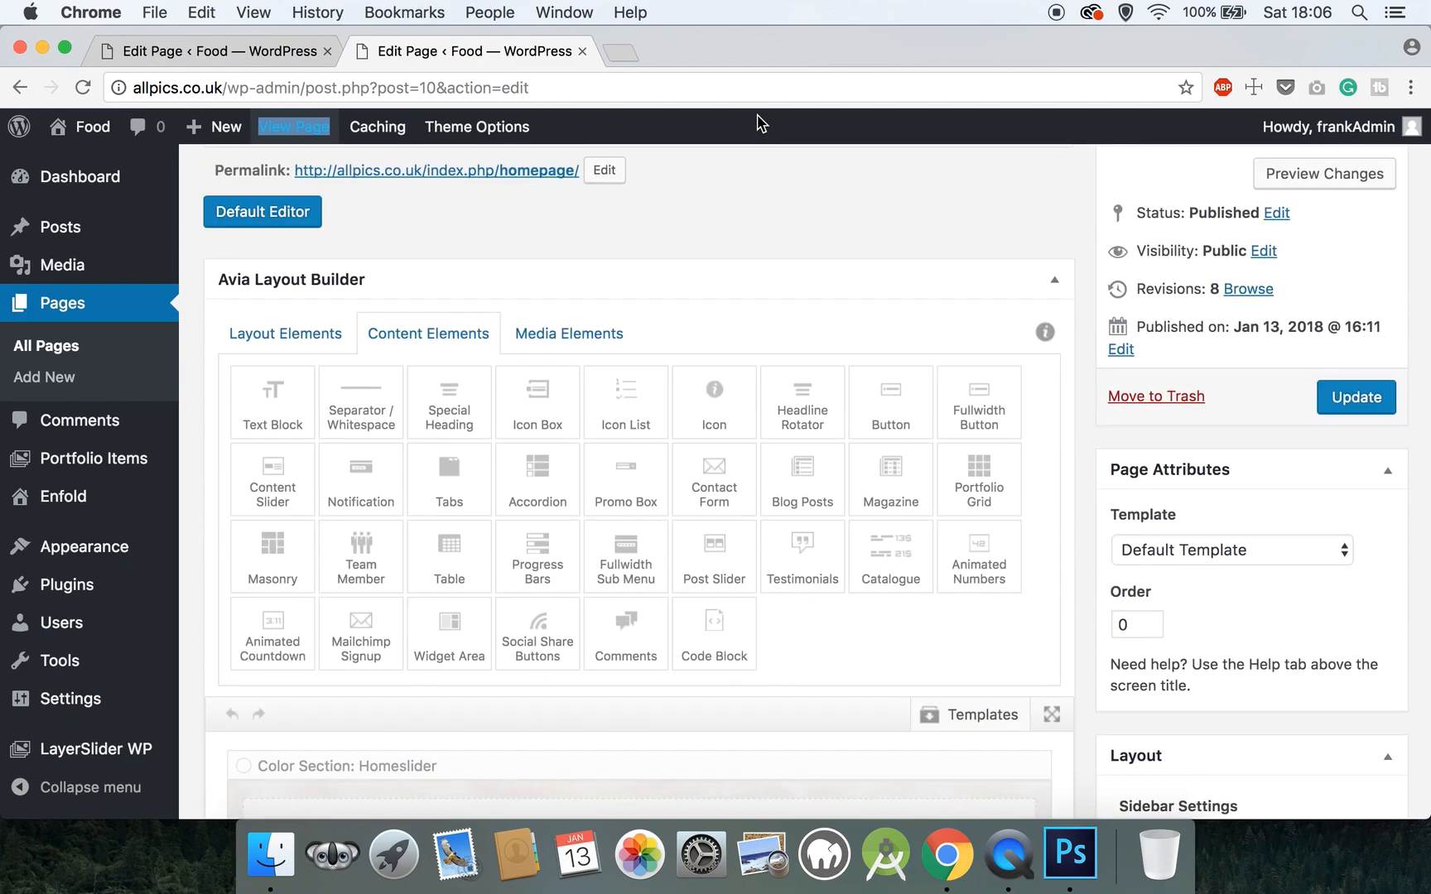
{"action": "scroll", "coordinate": [761, 123], "scroll_direction": "up", "scroll_amount": 3}
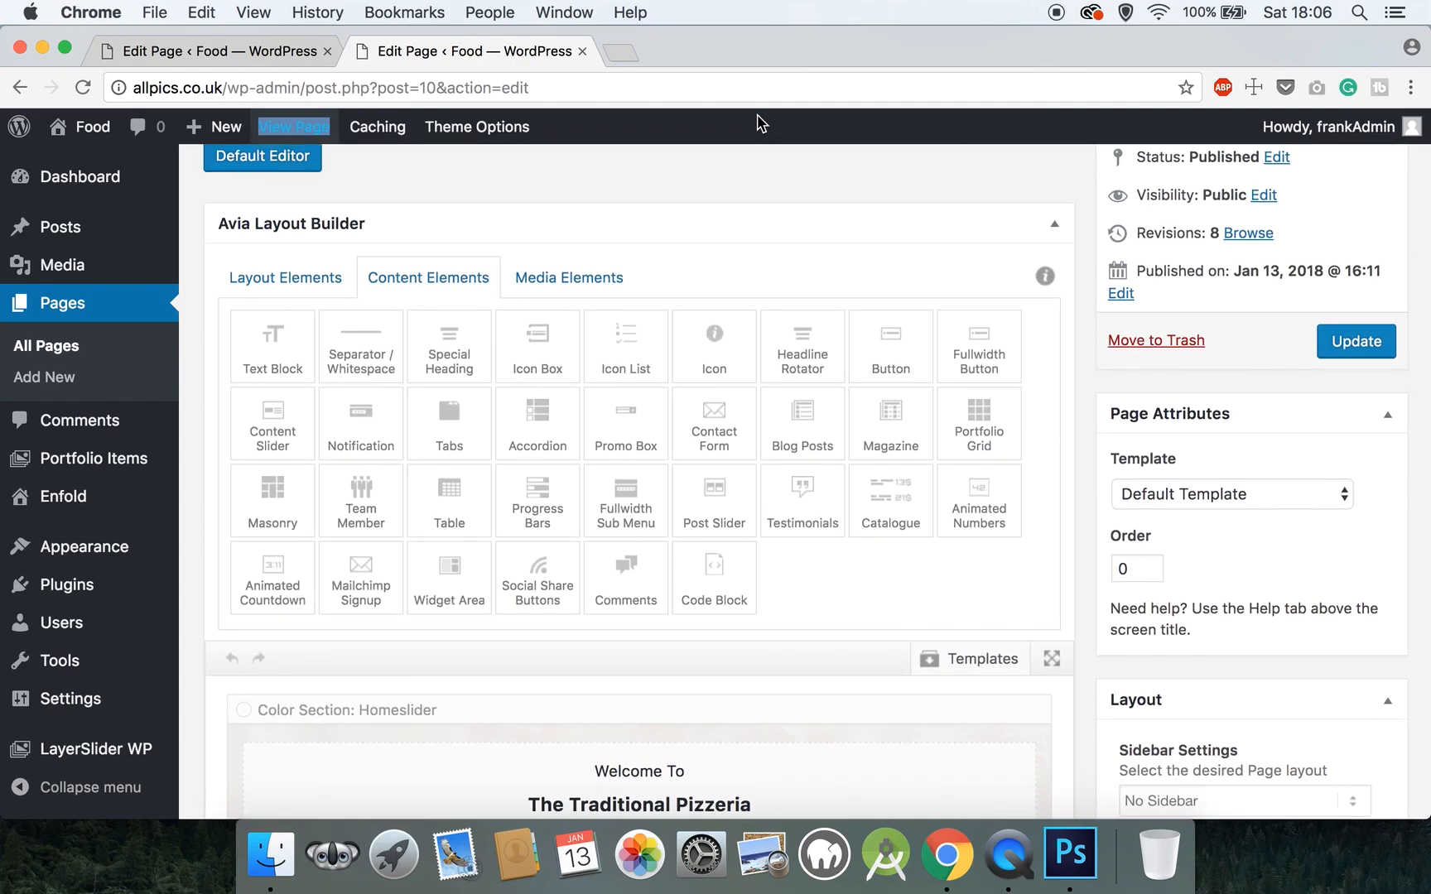
{"action": "left_click", "coordinate": [326, 291]}
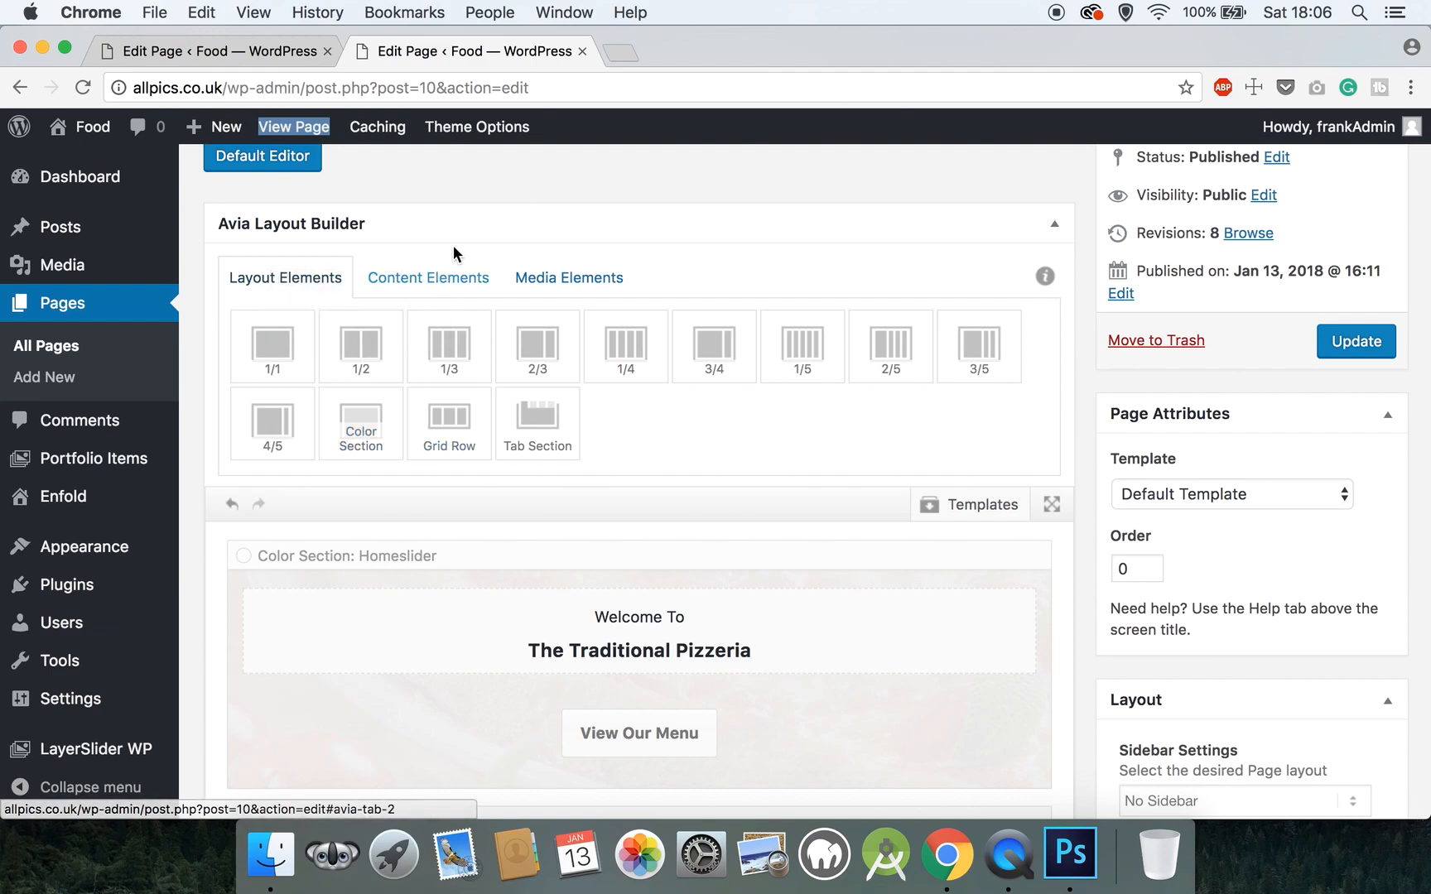
{"action": "left_click", "coordinate": [456, 278]}
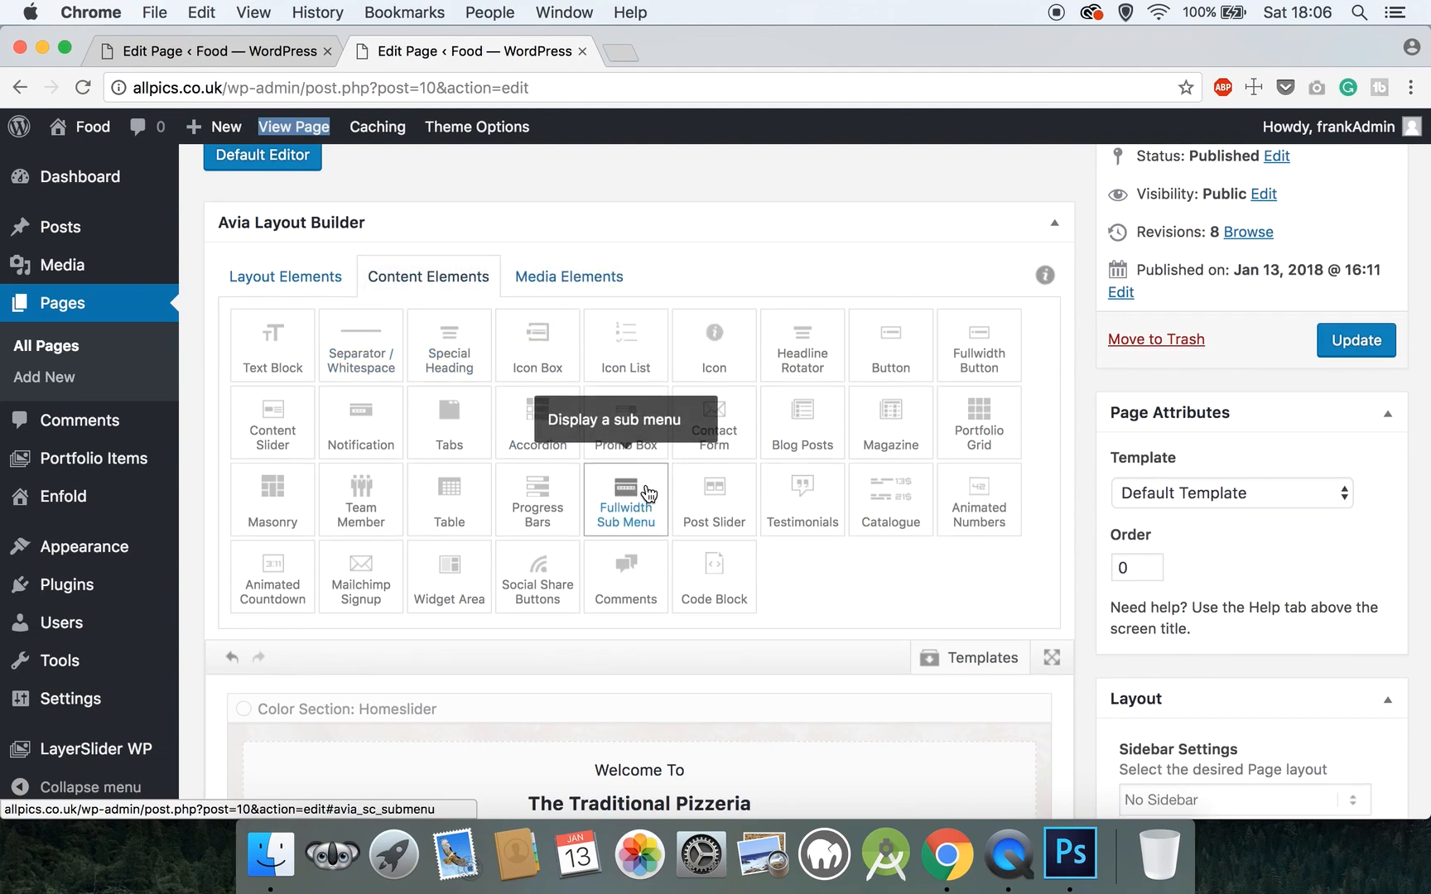
{"action": "scroll", "coordinate": [649, 494], "scroll_direction": "down", "scroll_amount": 1}
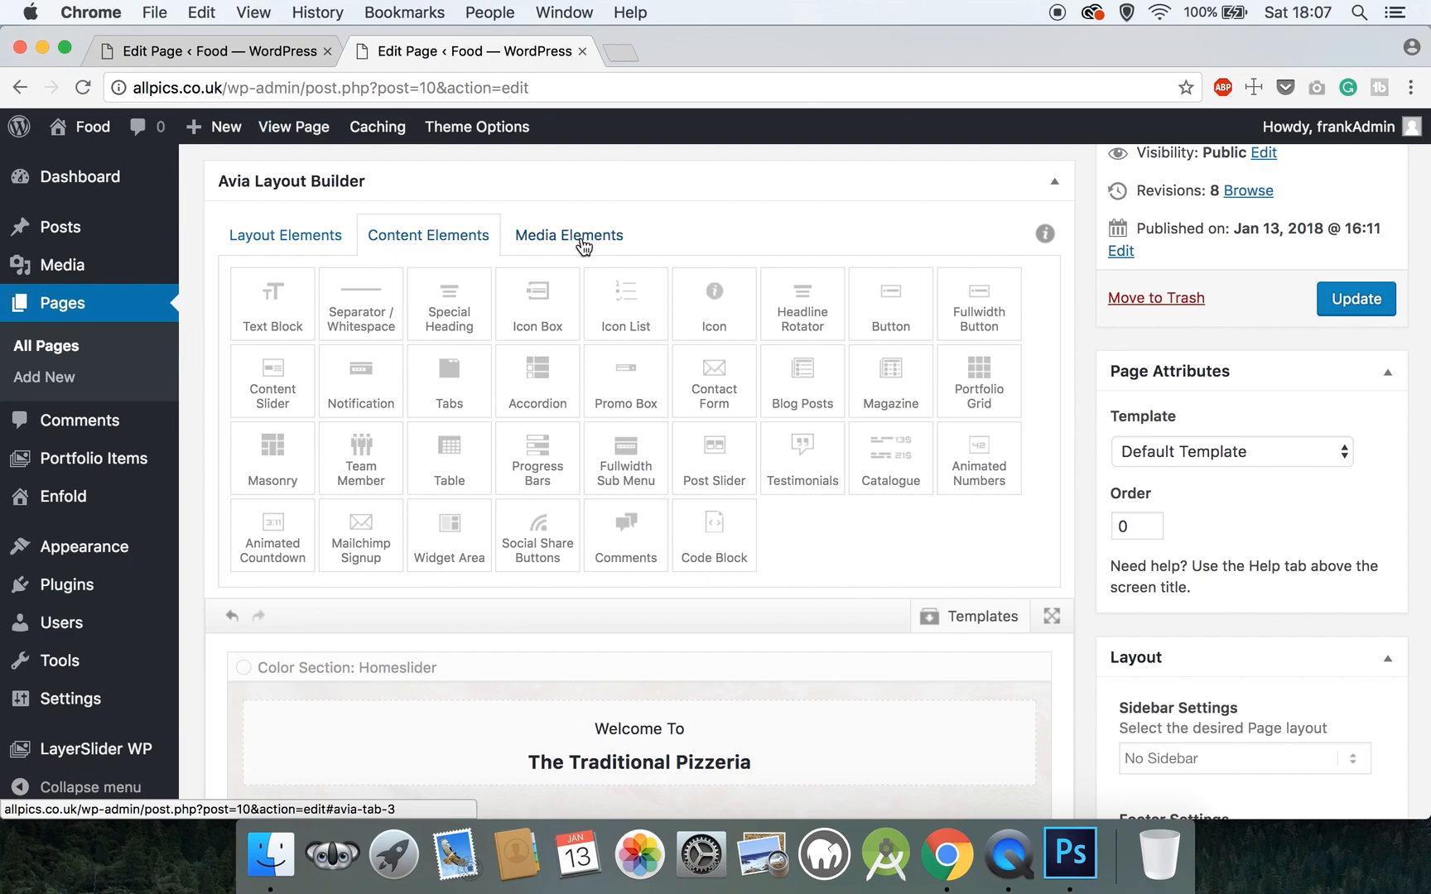
{"action": "left_click", "coordinate": [583, 246]}
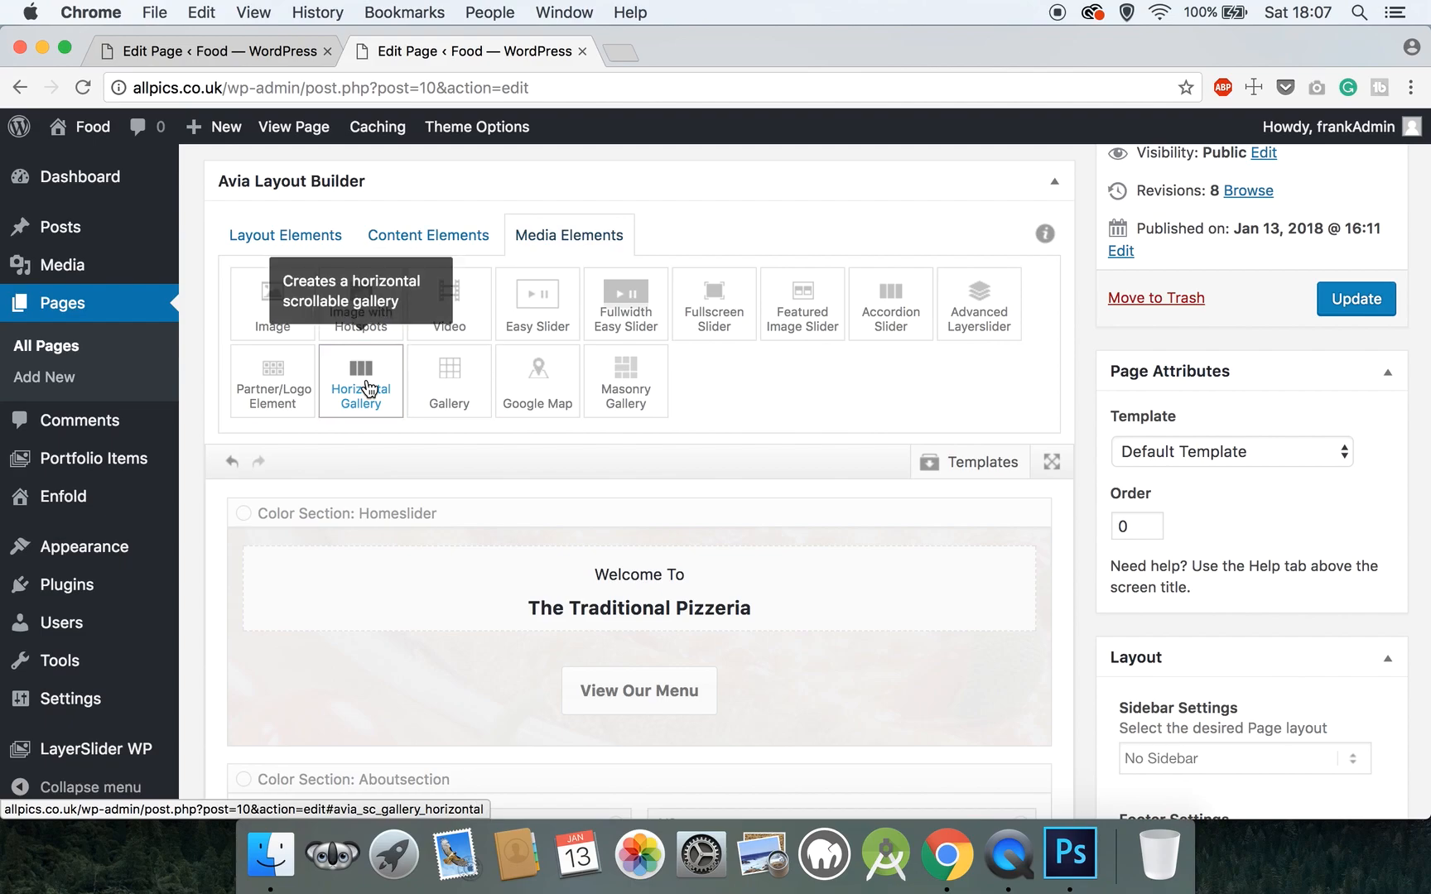
{"action": "left_click", "coordinate": [370, 390]}
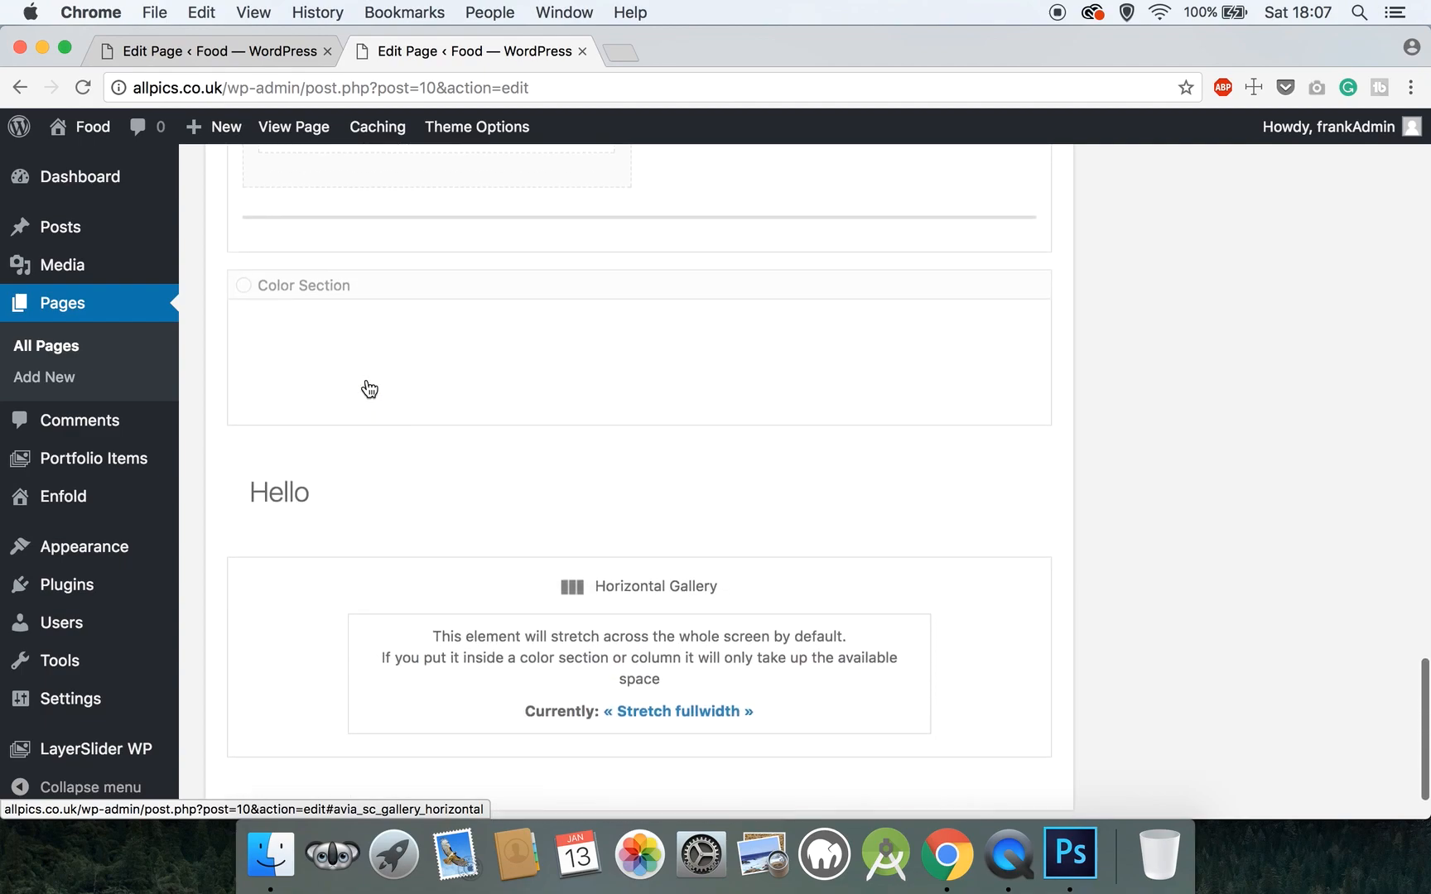
{"action": "left_click_drag", "start_coordinate": [337, 422], "coordinate": [338, 335]}
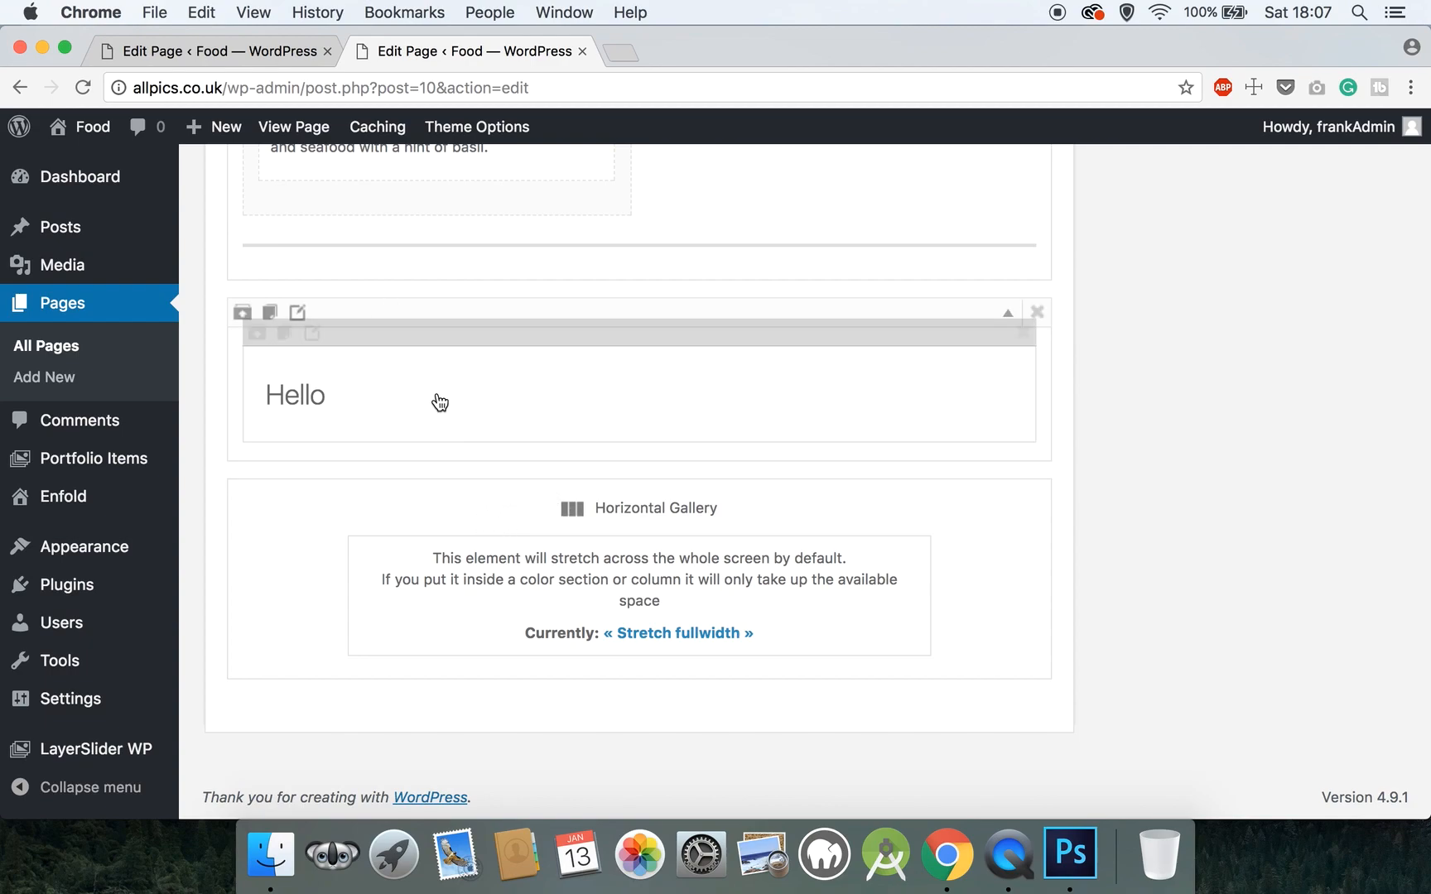
{"action": "left_click", "coordinate": [299, 314]}
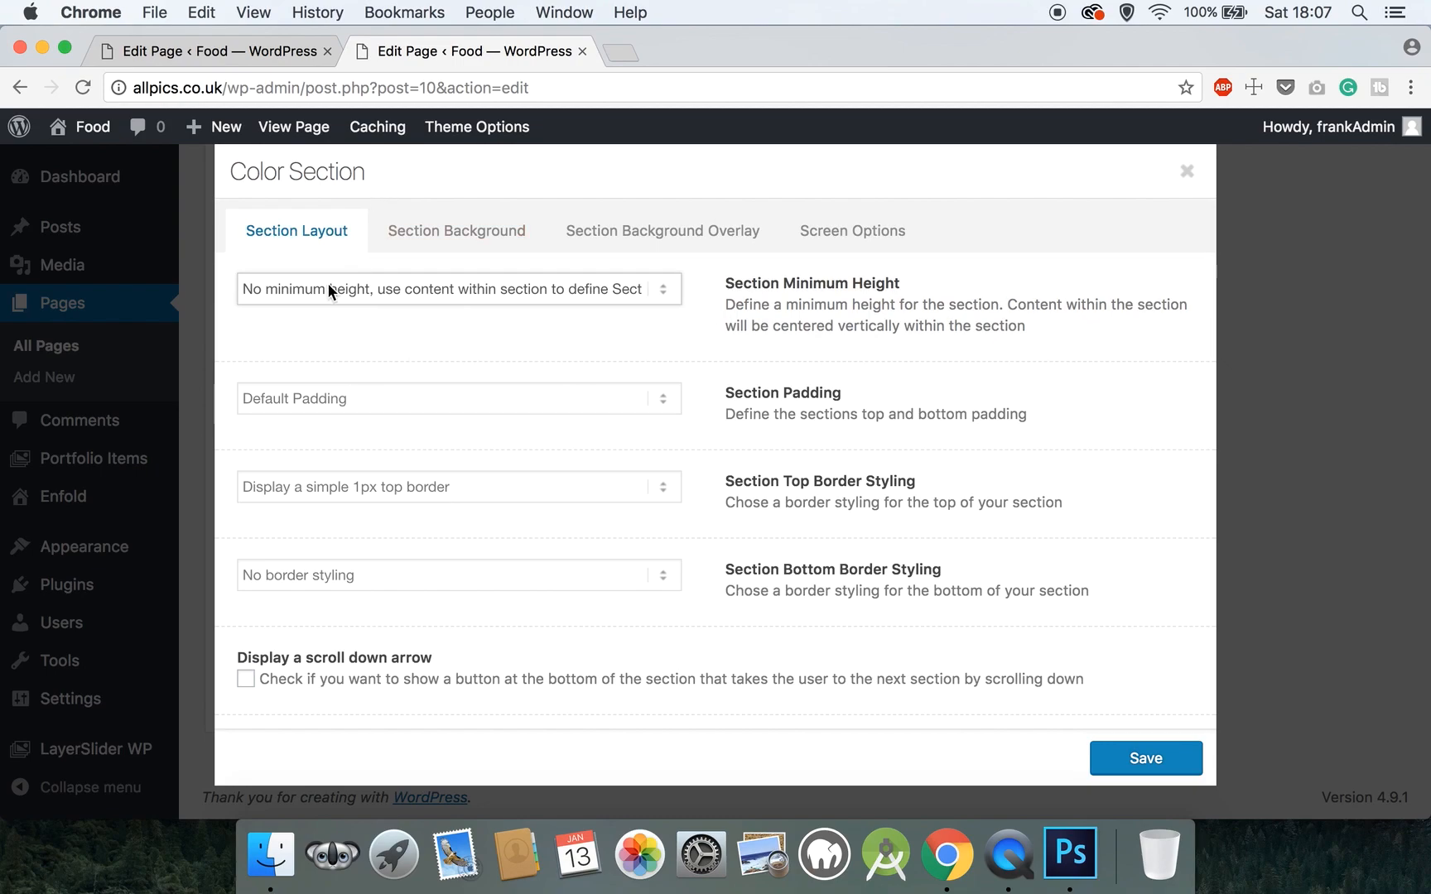
- Give the Color Section Large Padding, no top border styling and Section ID 'gallerysection'
{"action": "left_click", "coordinate": [316, 398]}
{"action": "left_click", "coordinate": [313, 417]}
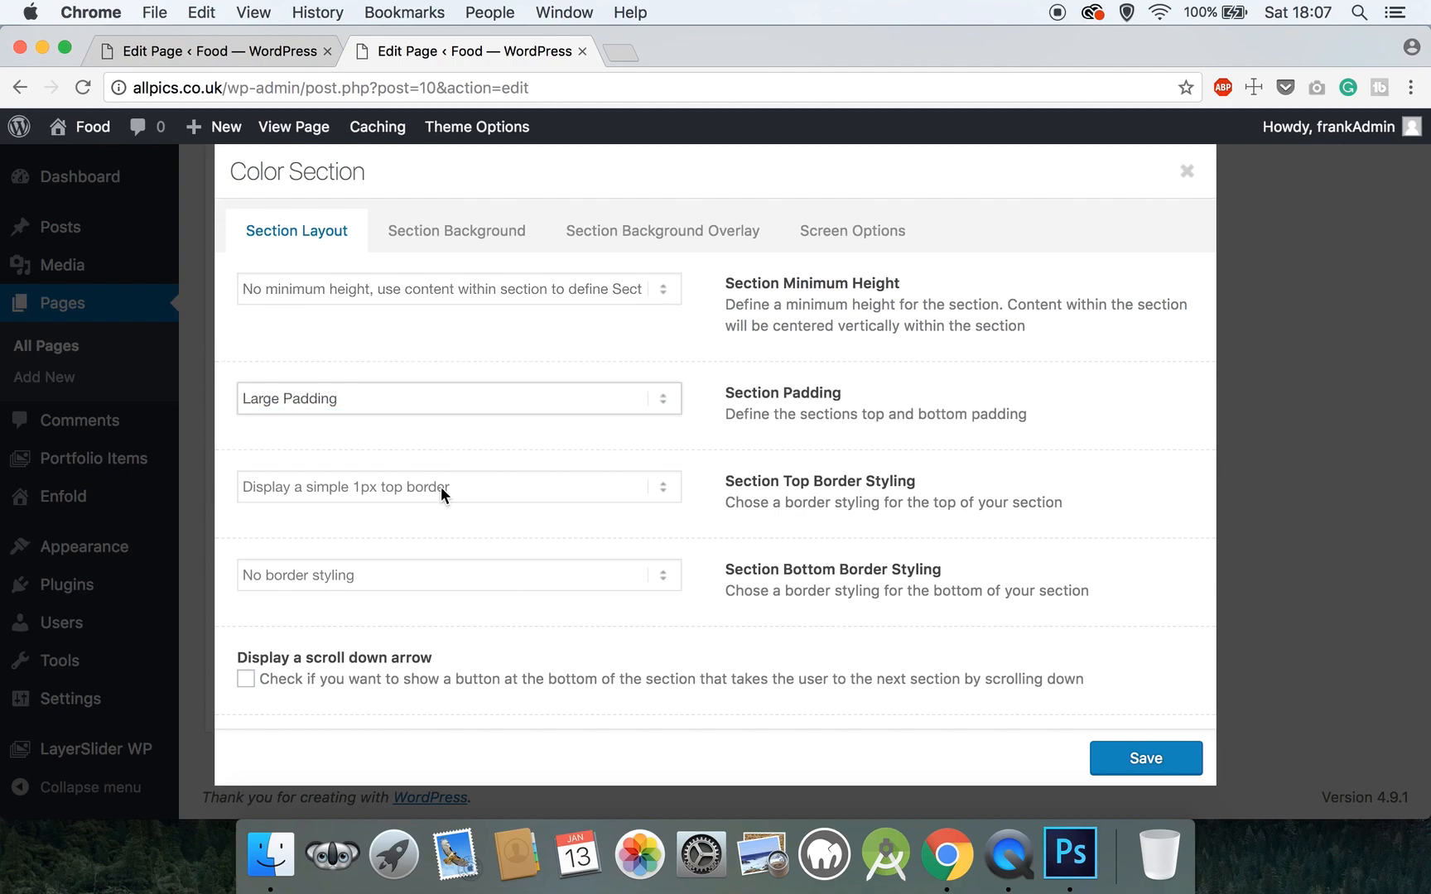
{"action": "left_click", "coordinate": [384, 489]}
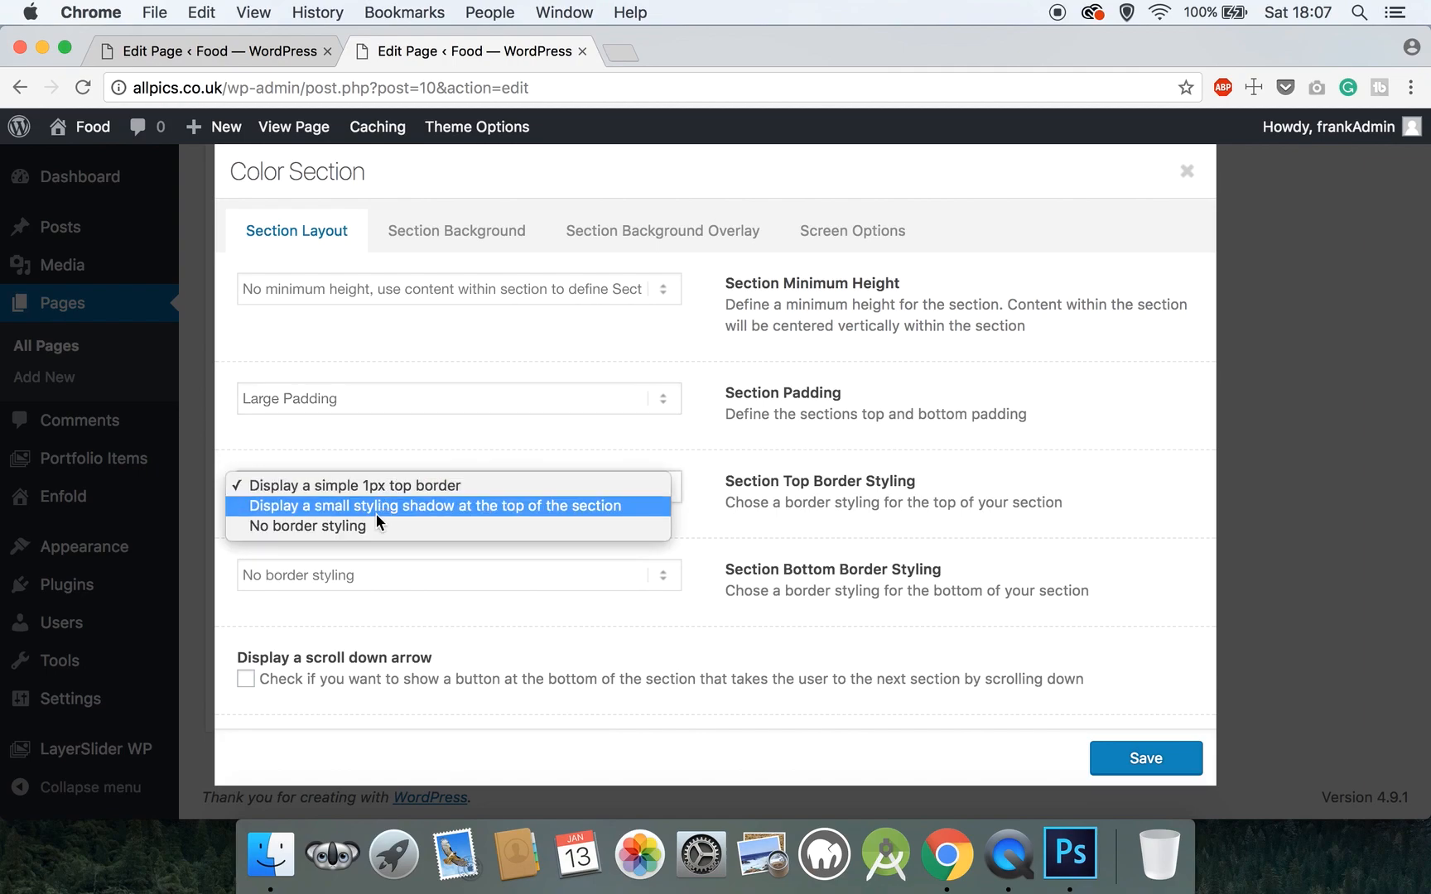
{"action": "left_click", "coordinate": [371, 522]}
{"action": "scroll", "coordinate": [371, 520], "scroll_direction": "down", "scroll_amount": 3}
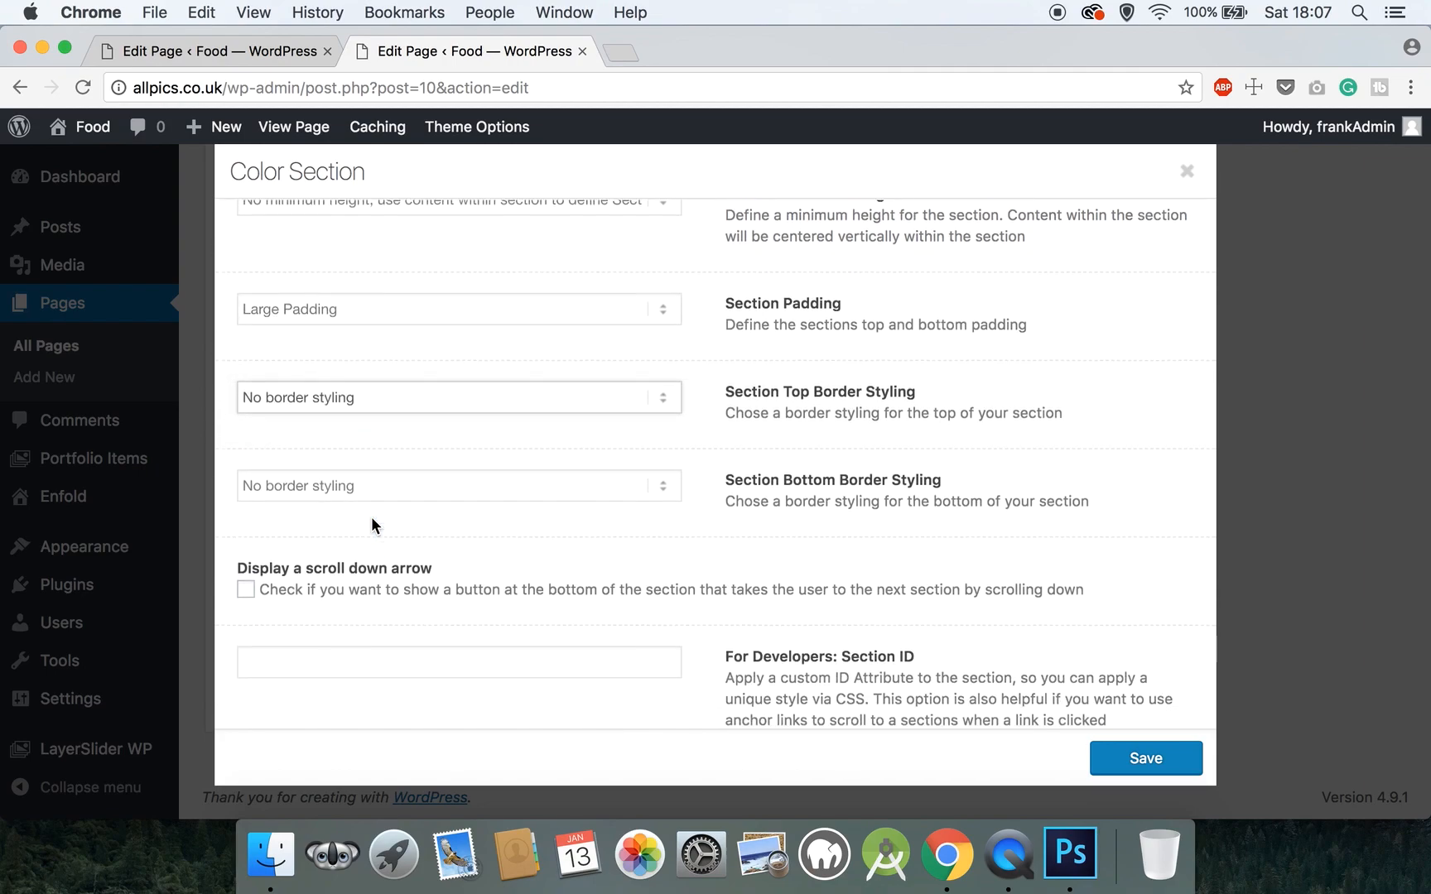
{"action": "left_click", "coordinate": [332, 579]}
{"action": "type", "text": "gallerysection"}
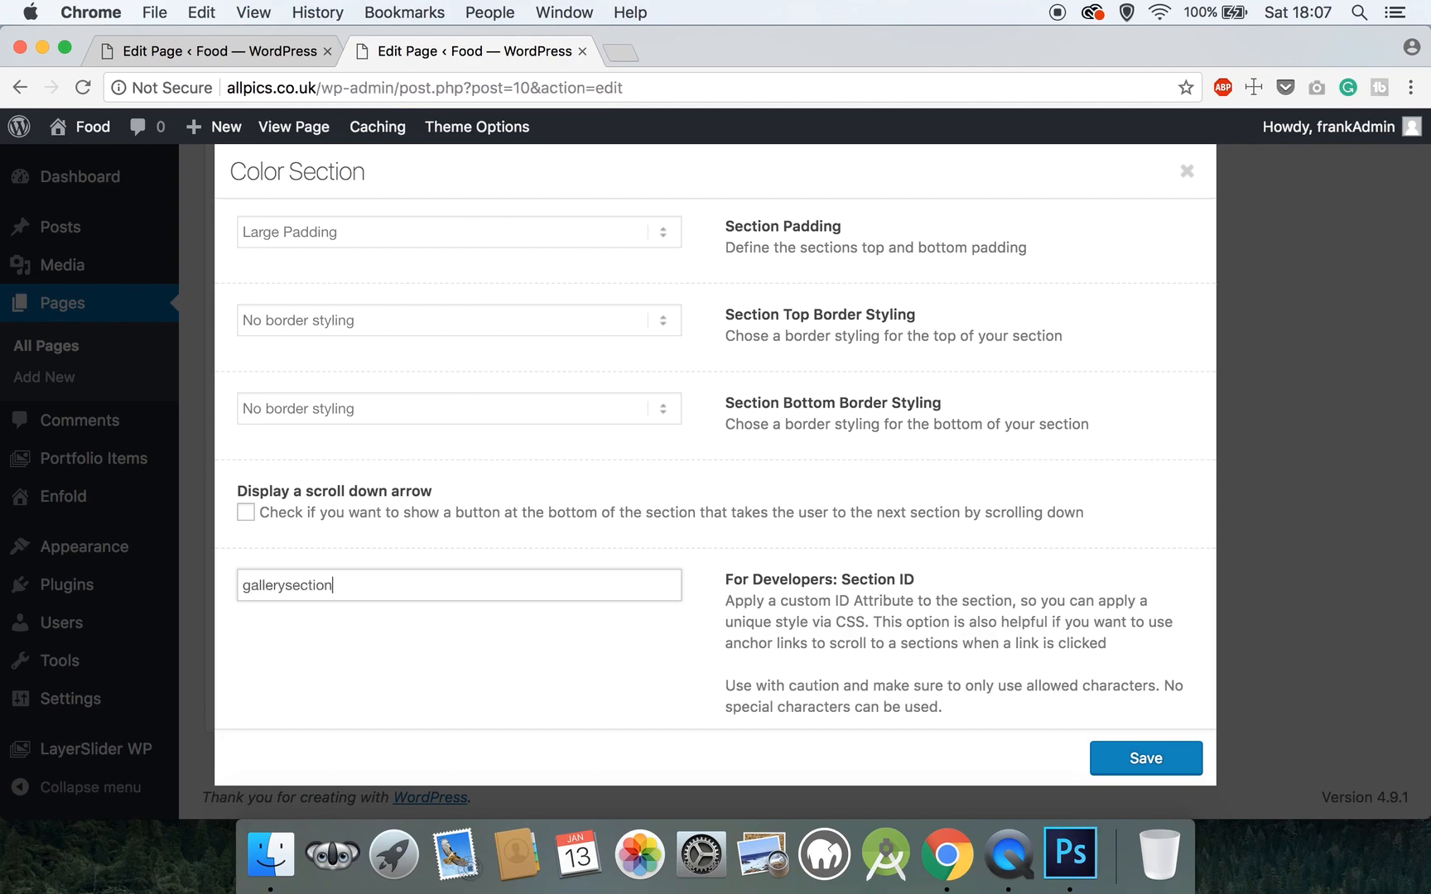
{"action": "scroll", "coordinate": [332, 580], "scroll_direction": "down", "scroll_amount": 1}
{"action": "scroll", "coordinate": [332, 579], "scroll_direction": "up", "scroll_amount": 3}
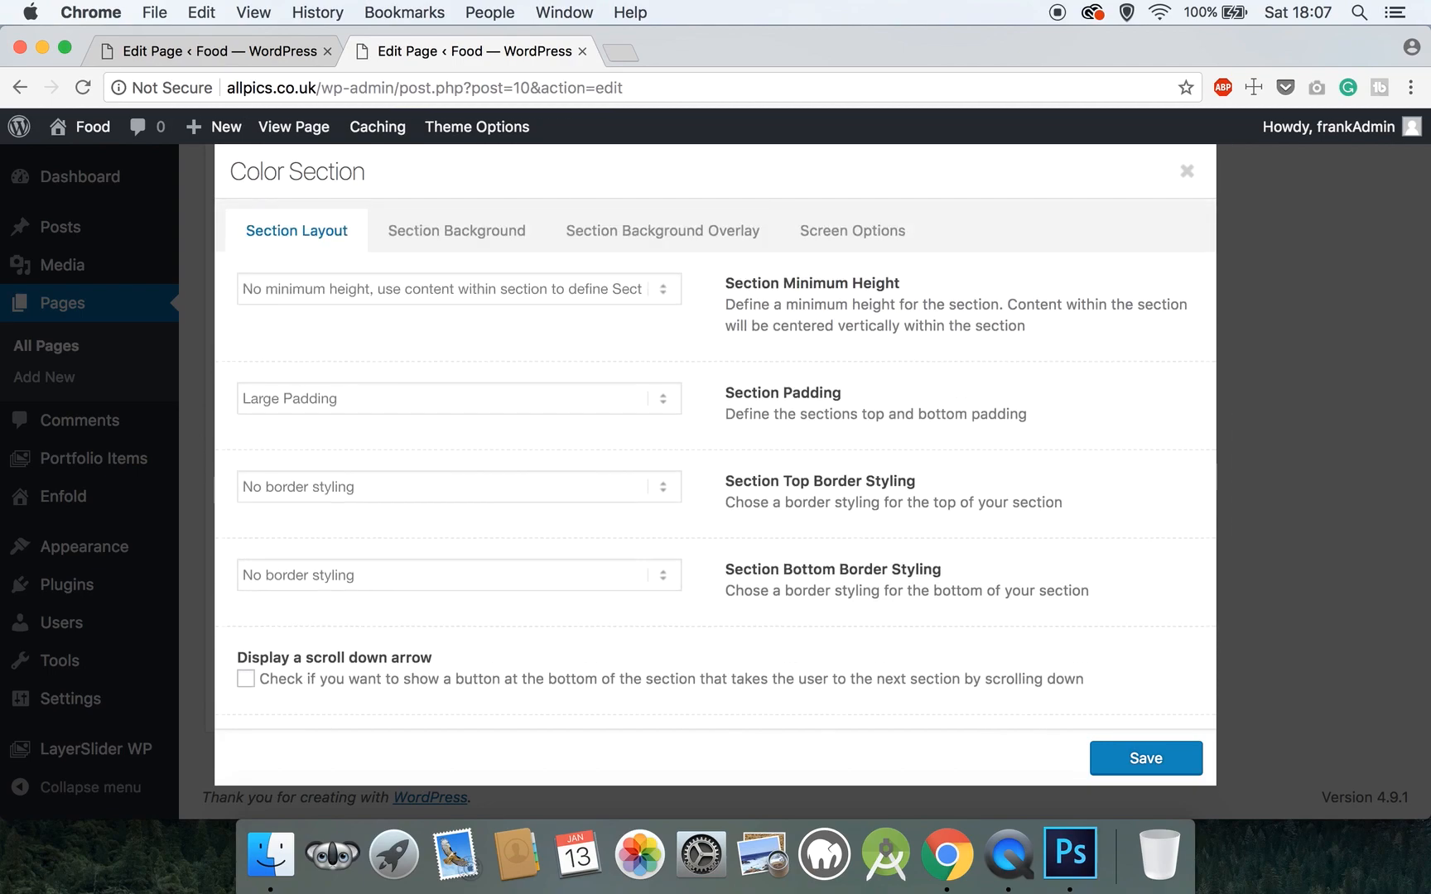
{"action": "left_click", "coordinate": [464, 253]}
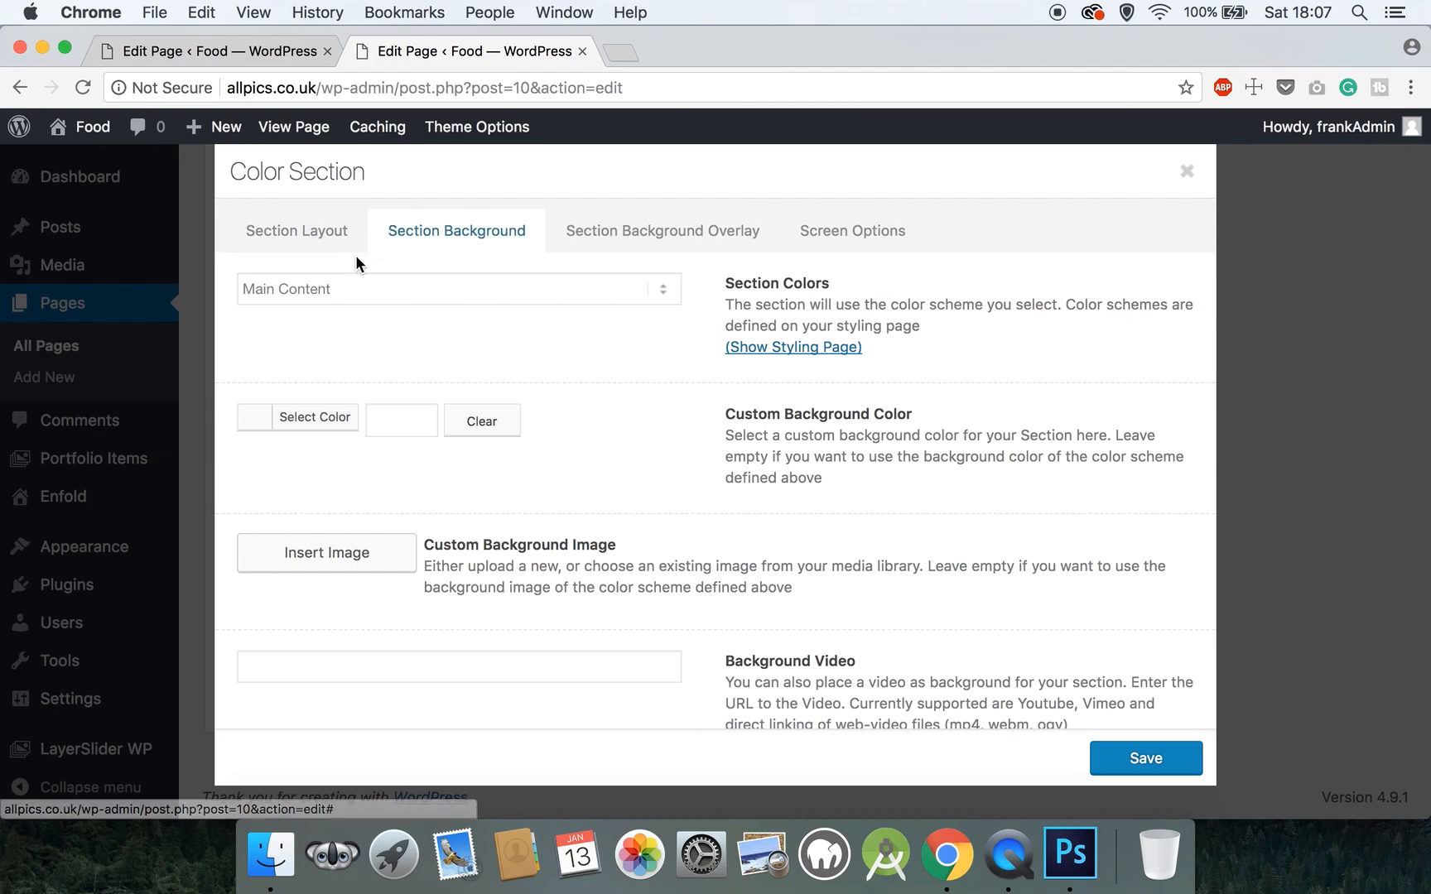
{"action": "scroll", "coordinate": [373, 355], "scroll_direction": "down", "scroll_amount": 3}
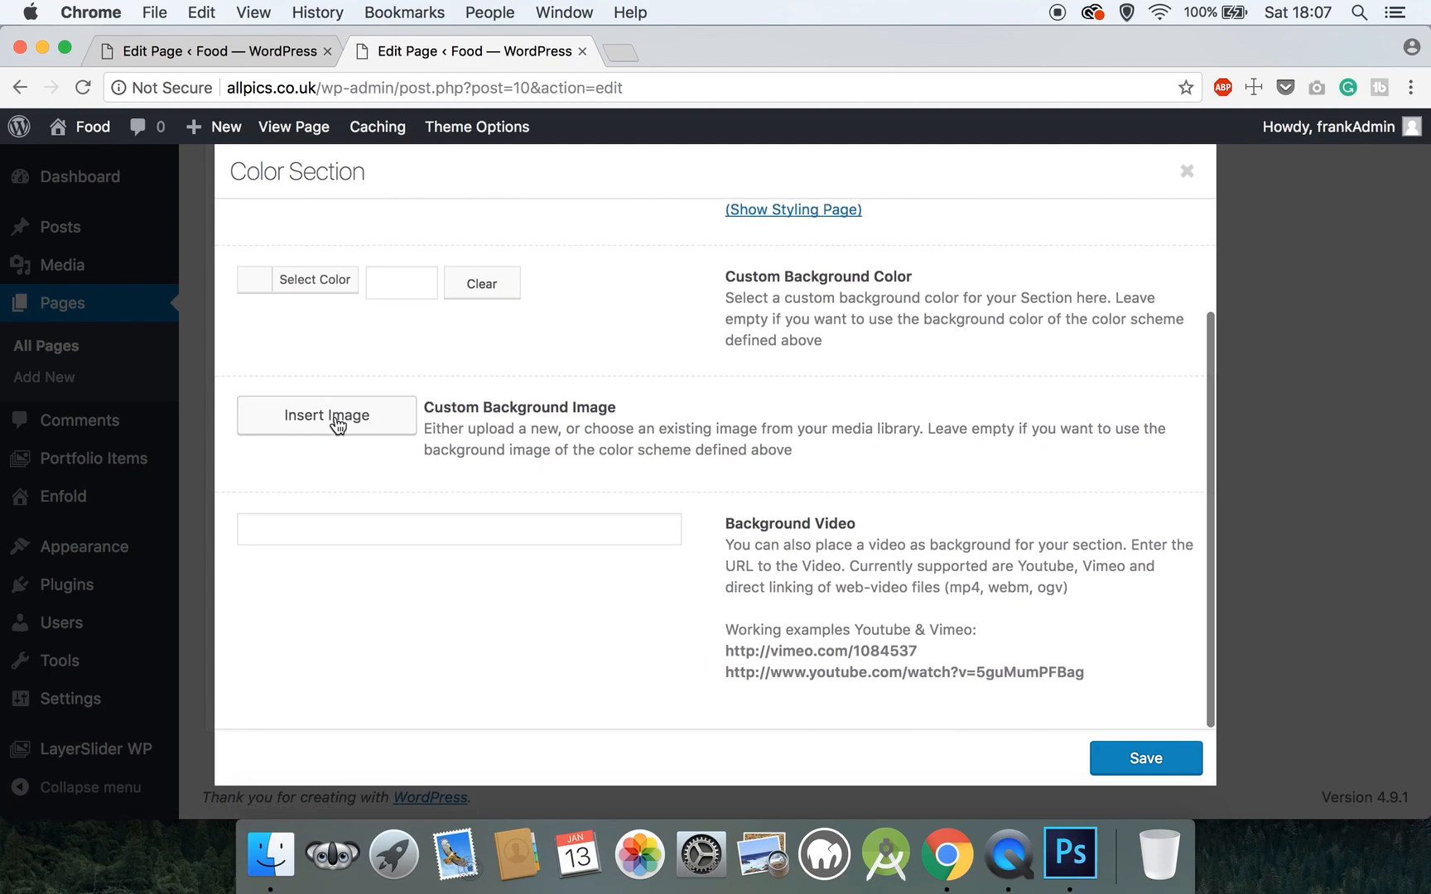
- Start picking a background image for the section, then cancel without inserting one
{"action": "left_click", "coordinate": [339, 421]}
{"action": "left_click", "coordinate": [119, 217]}
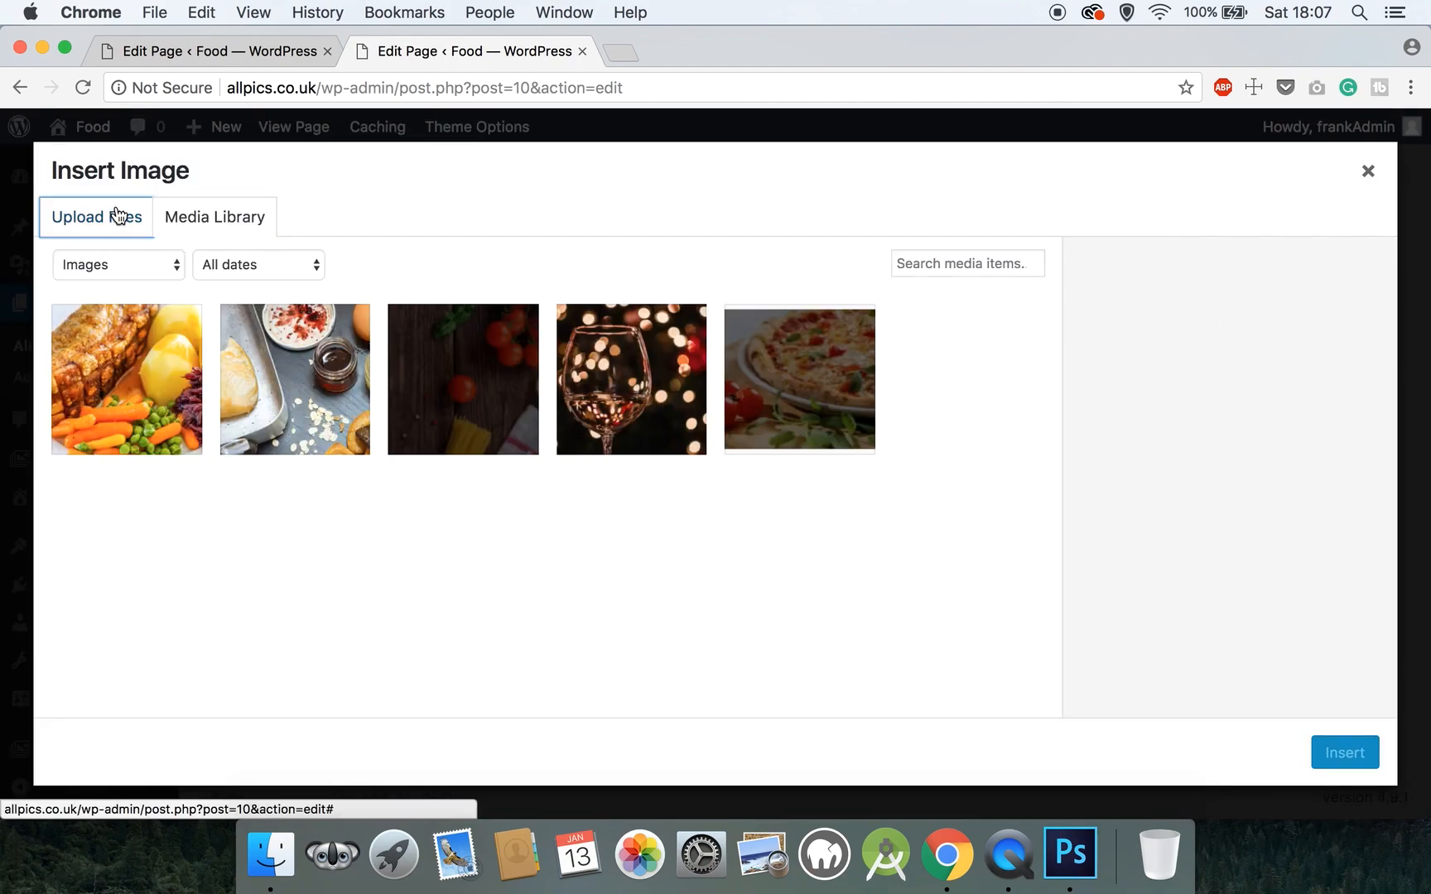
{"action": "left_click", "coordinate": [687, 498]}
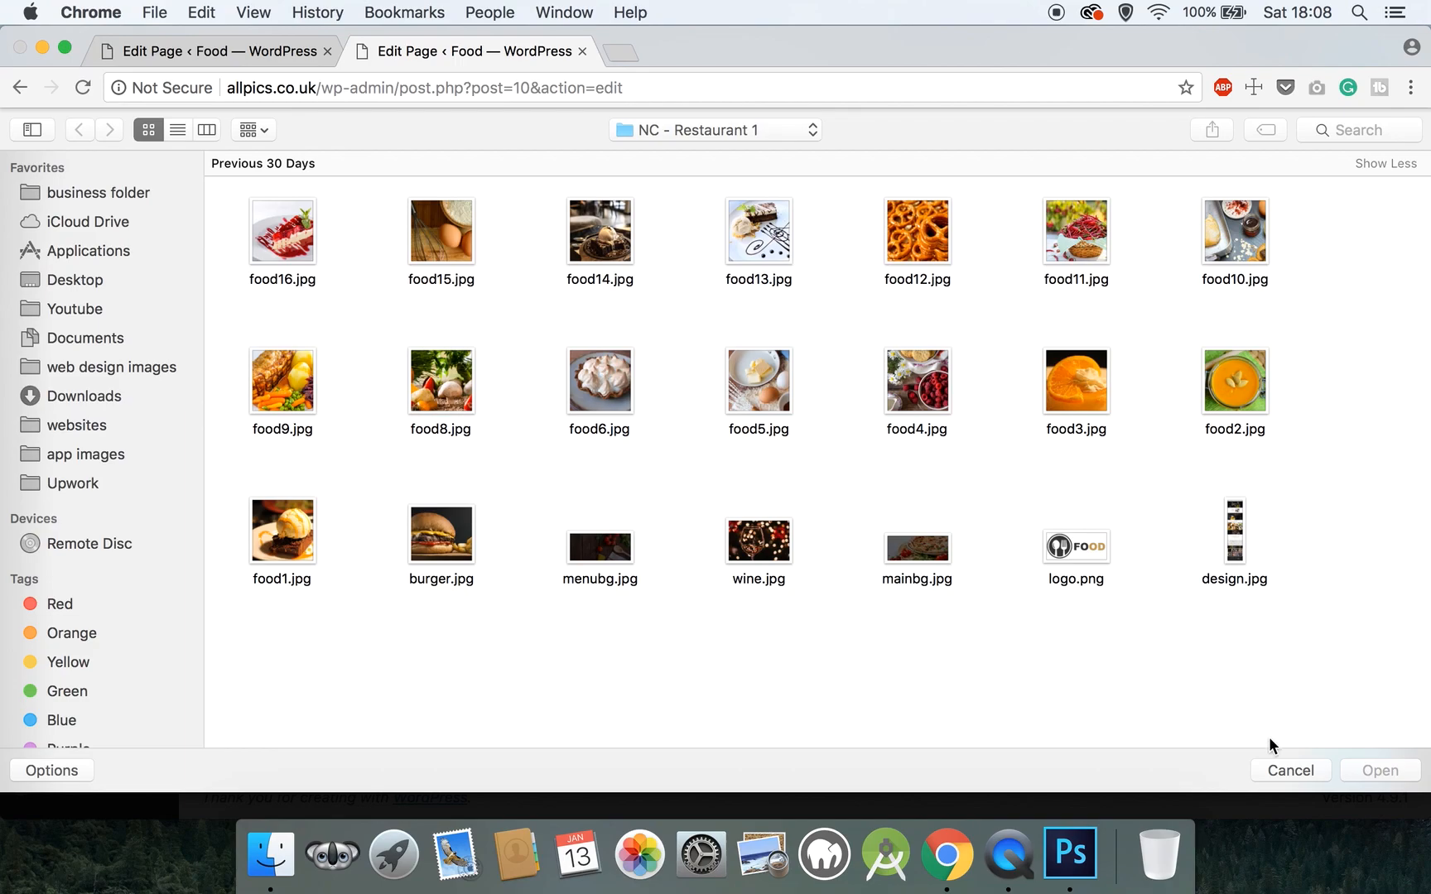
{"action": "left_click", "coordinate": [1281, 764]}
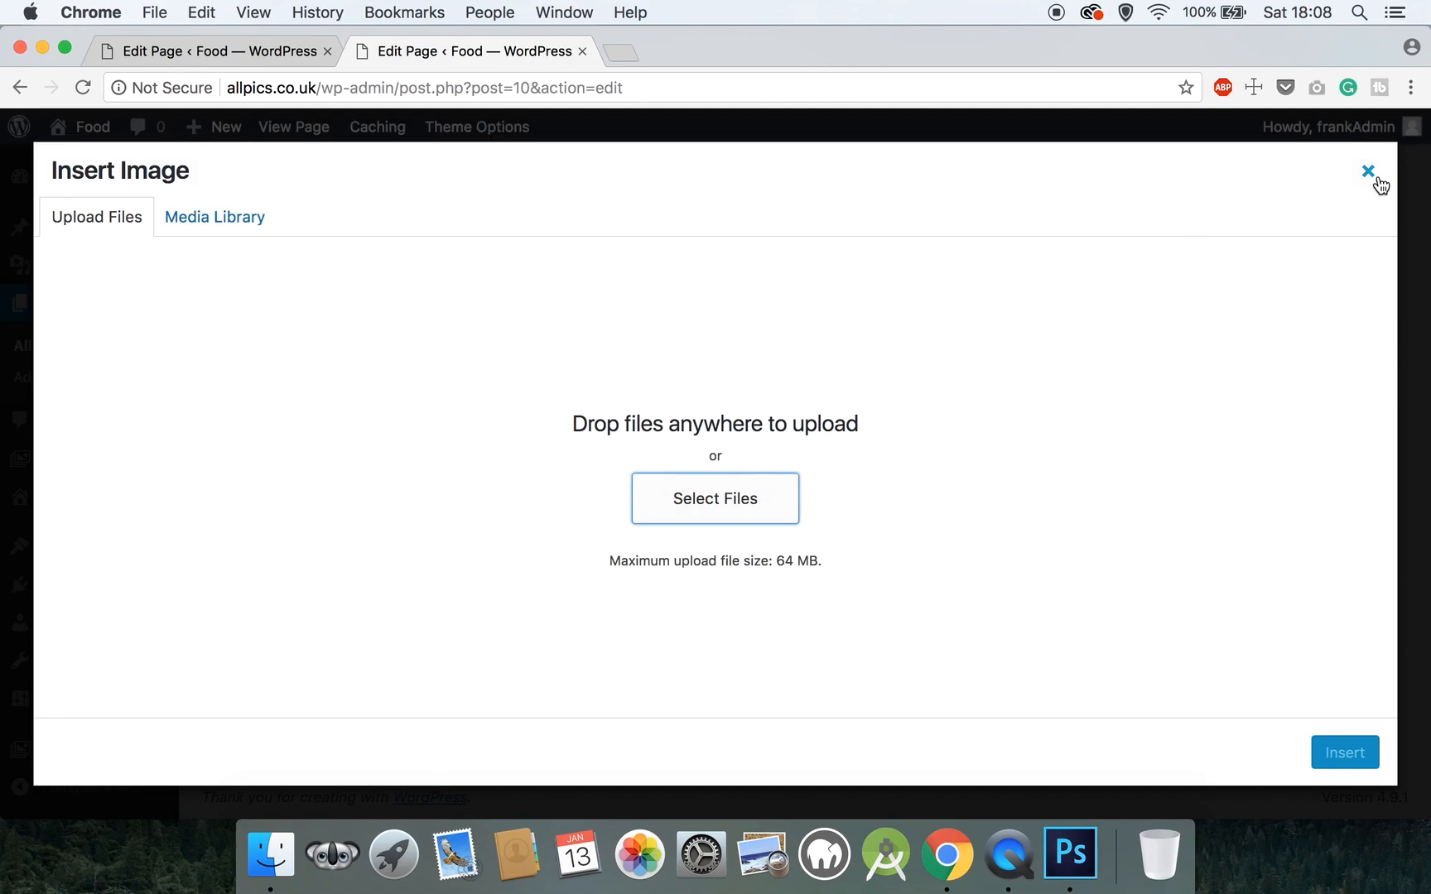
{"action": "left_click", "coordinate": [1366, 172]}
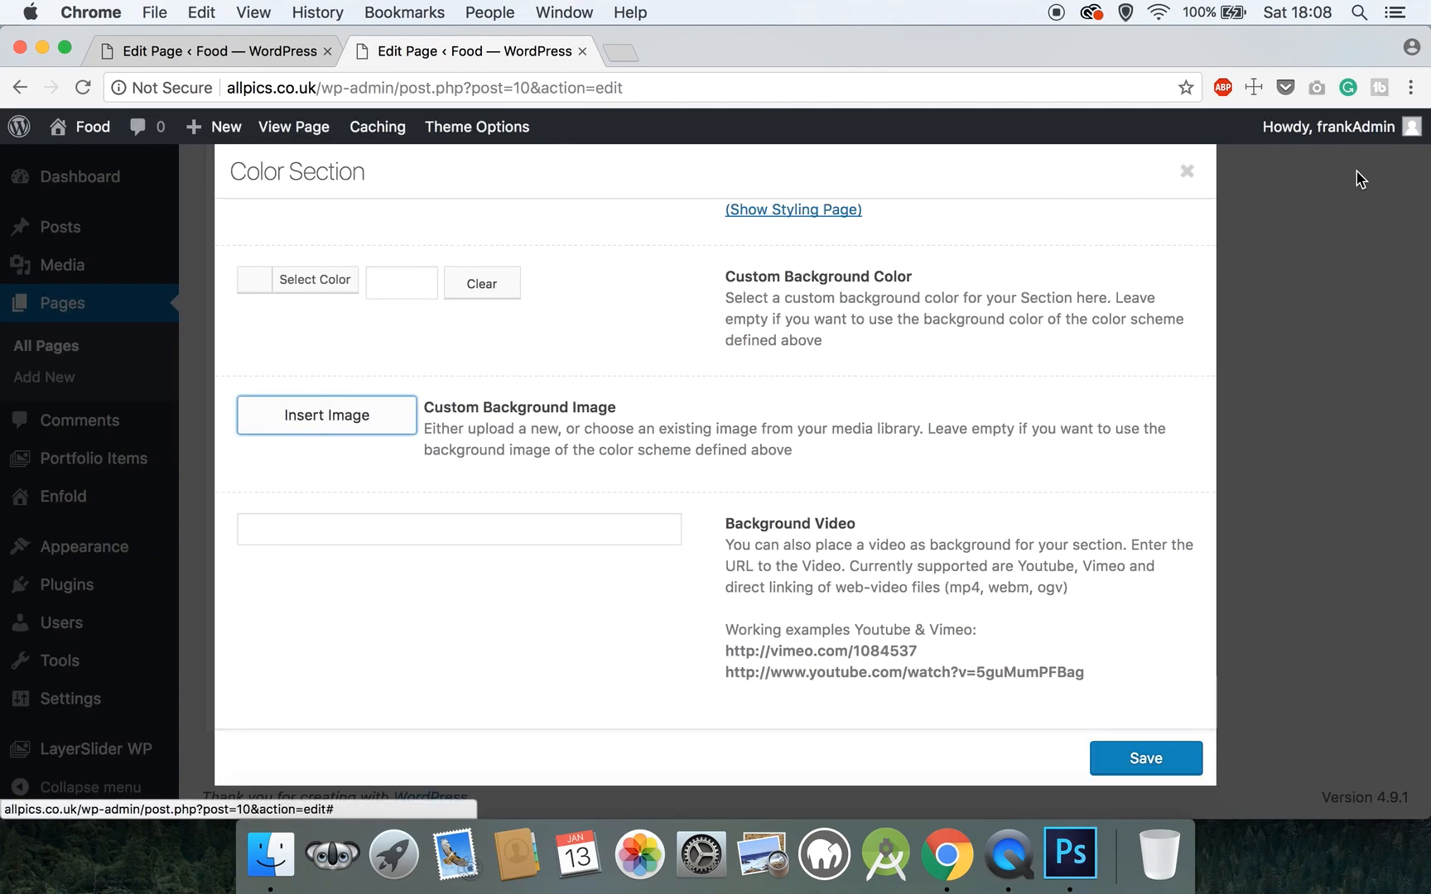
- Set the Custom Background Color to #ffffff and save the Color Section settings
{"action": "left_click", "coordinate": [393, 286]}
{"action": "type", "text": "#ffffff"}
{"action": "left_click", "coordinate": [609, 225]}
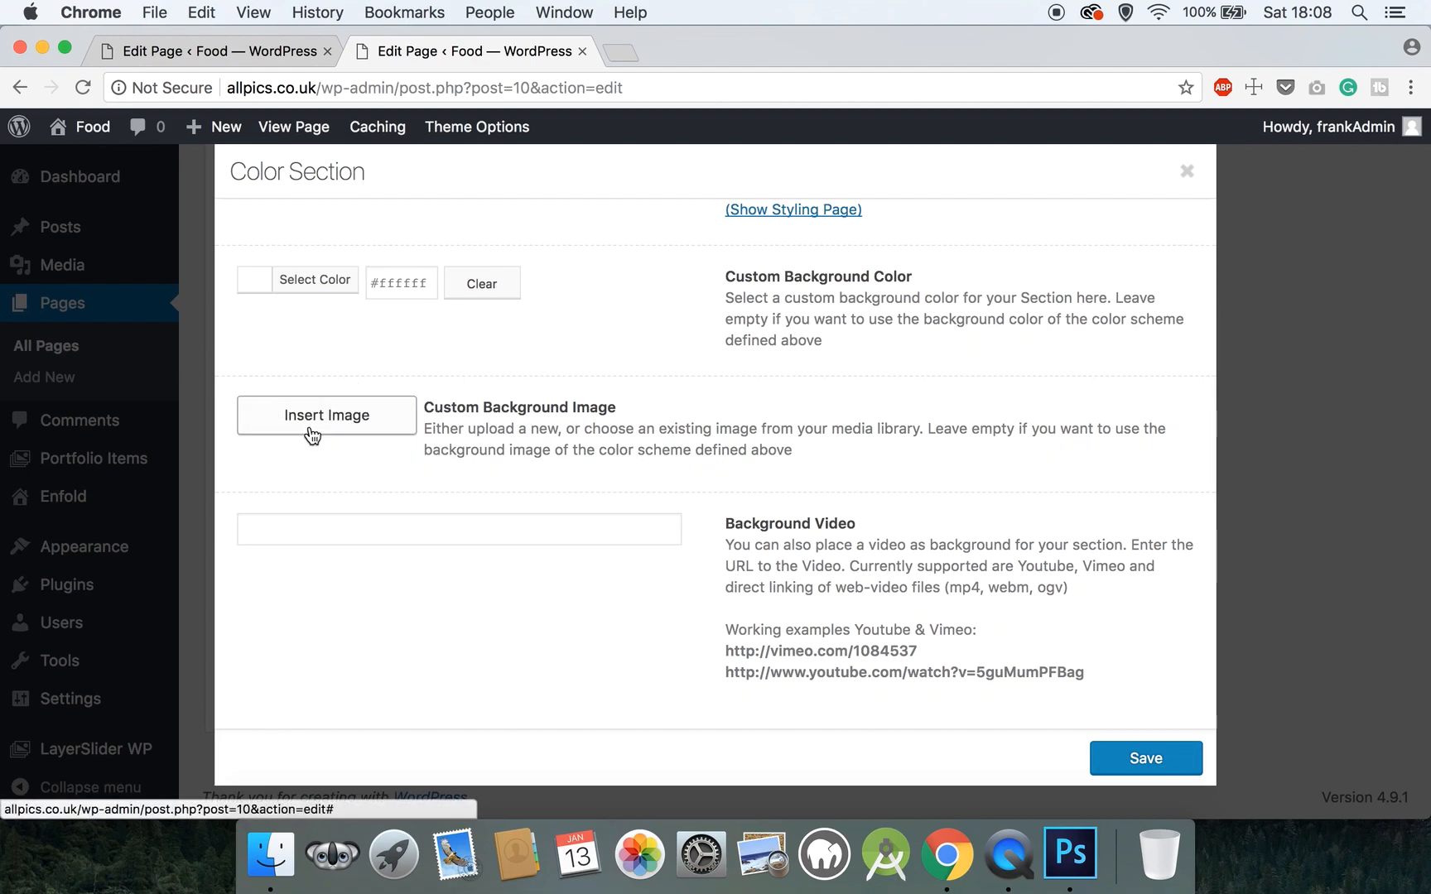
{"action": "scroll", "coordinate": [310, 435], "scroll_direction": "up", "scroll_amount": 3}
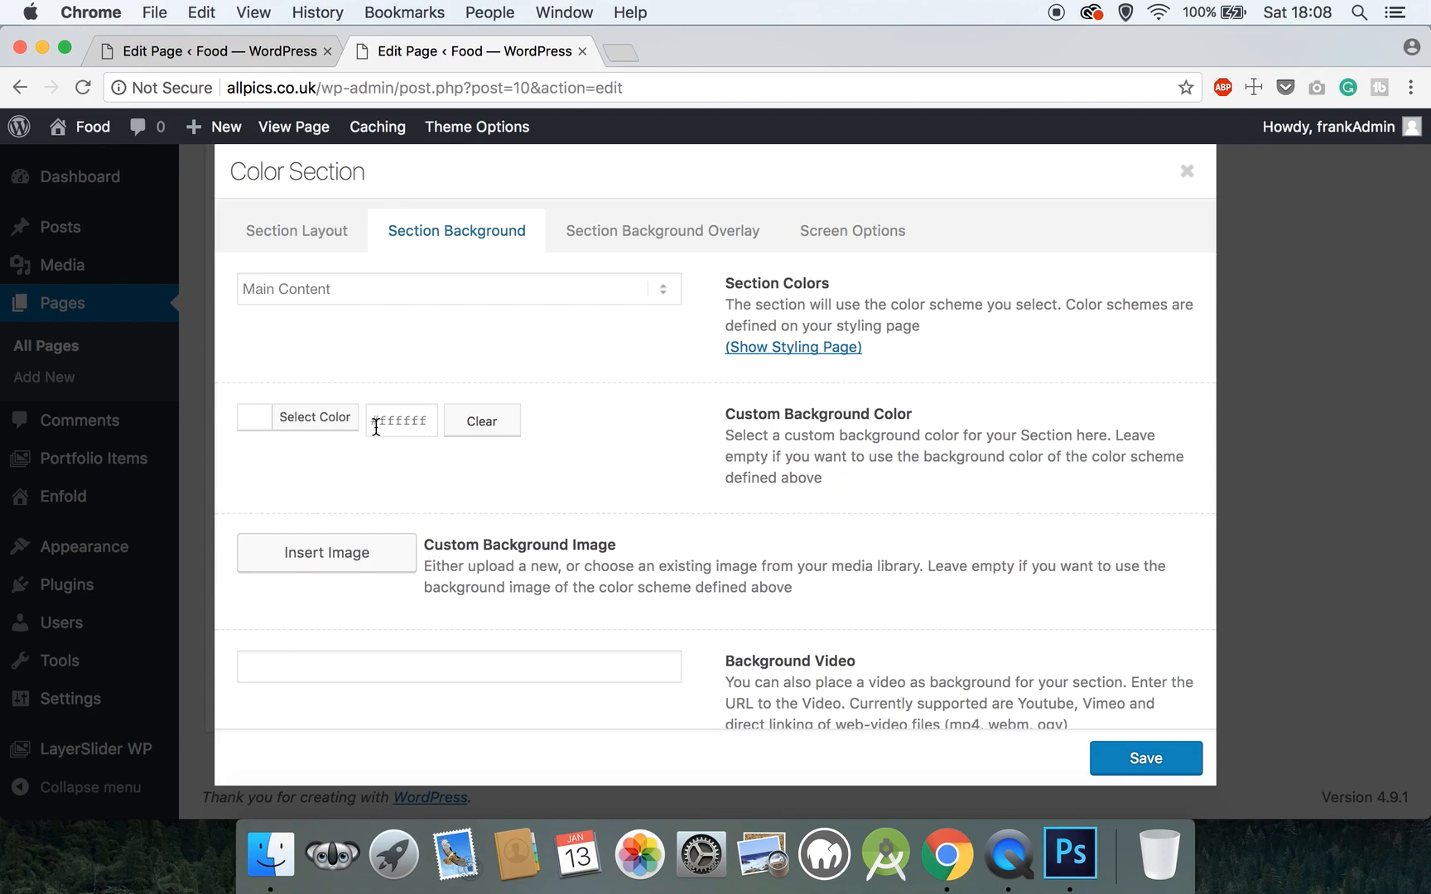
{"action": "left_click_drag", "start_coordinate": [374, 421], "coordinate": [431, 430]}
{"action": "left_click", "coordinate": [620, 487]}
{"action": "left_click", "coordinate": [1124, 757]}
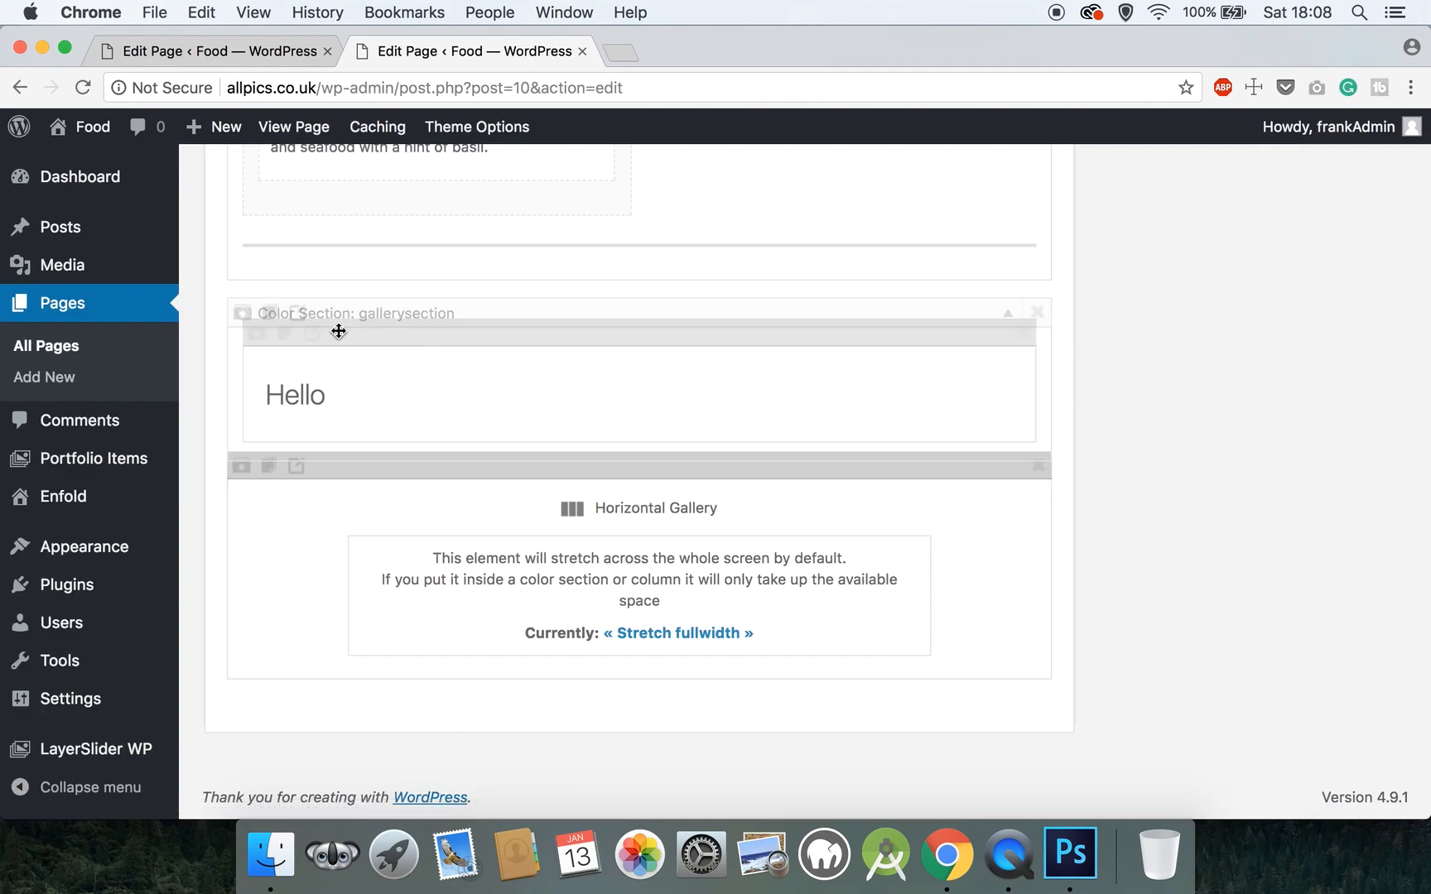
- Rename the Hello heading to 'Food Gallery' with 20 px bottom padding and save it
{"action": "mouse_move", "coordinate": [309, 384]}
{"action": "left_click", "coordinate": [311, 334]}
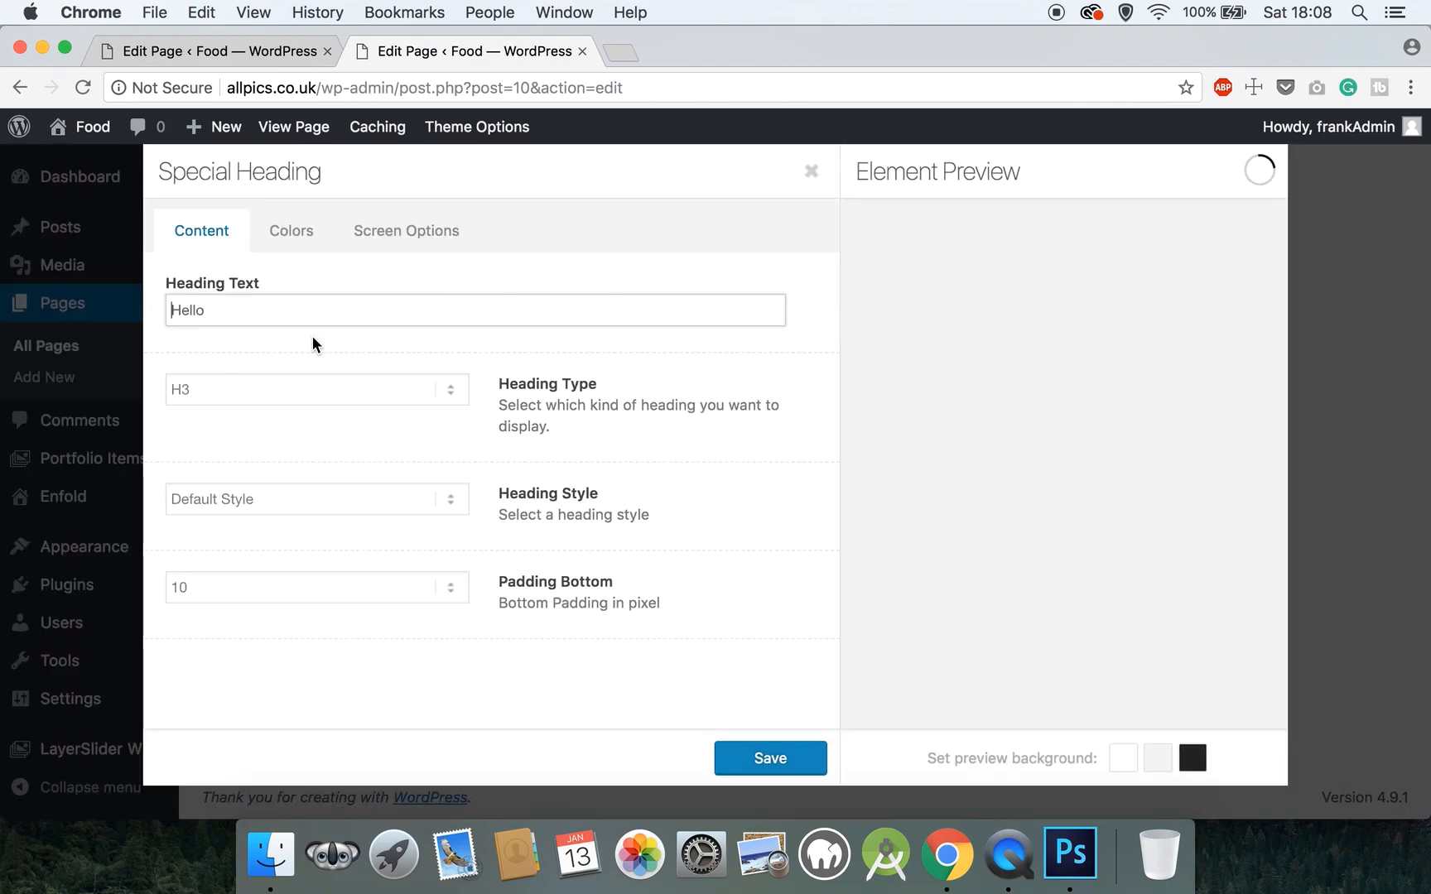
{"action": "key", "text": "super+a"}
{"action": "type", "text": "Food Galley"}
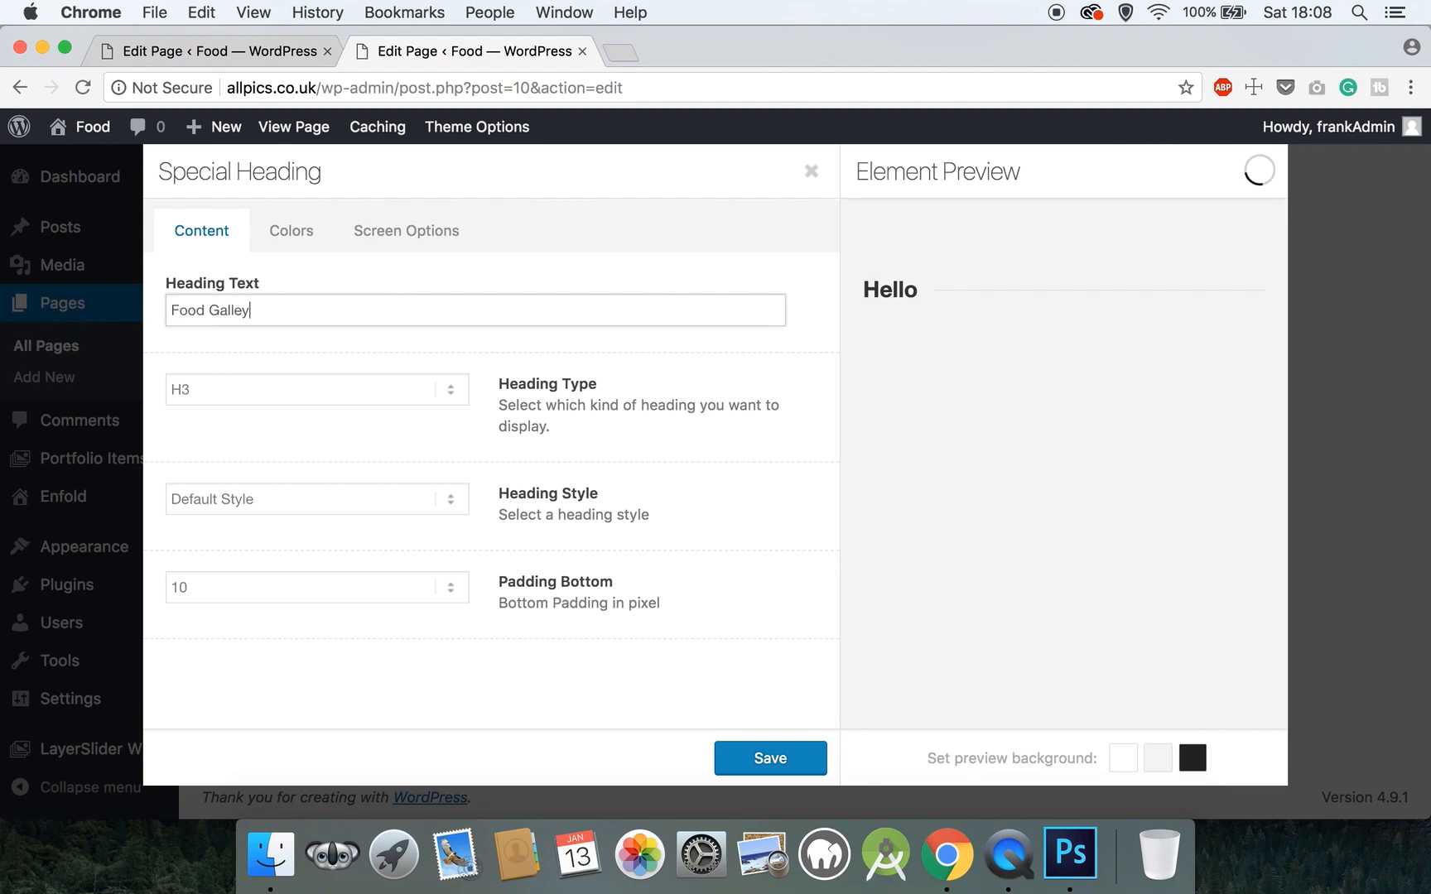
{"action": "left_click", "coordinate": [245, 309]}
{"action": "type", "text": "r"}
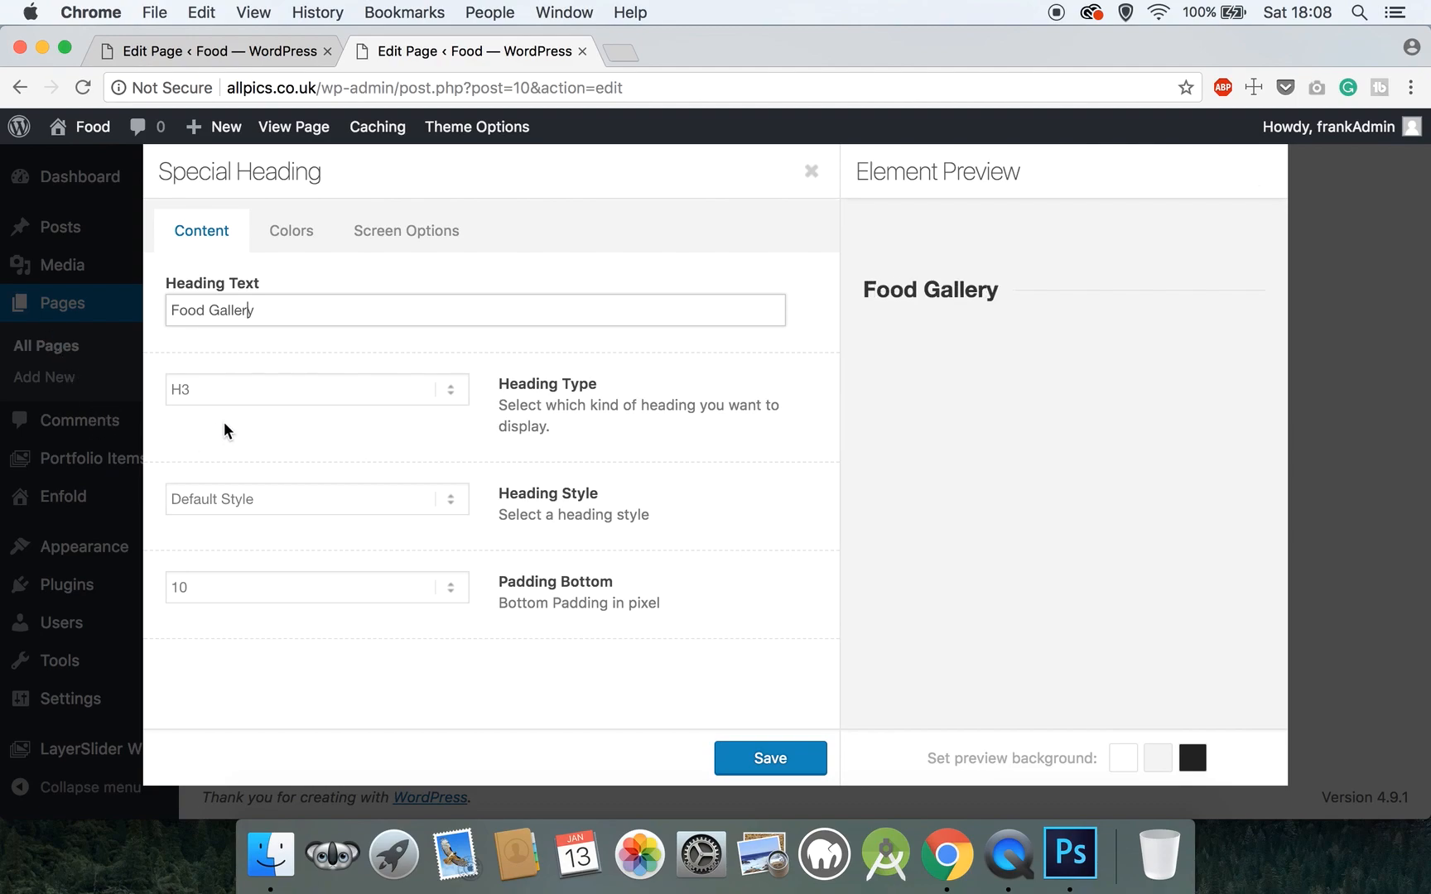
{"action": "left_click", "coordinate": [246, 585]}
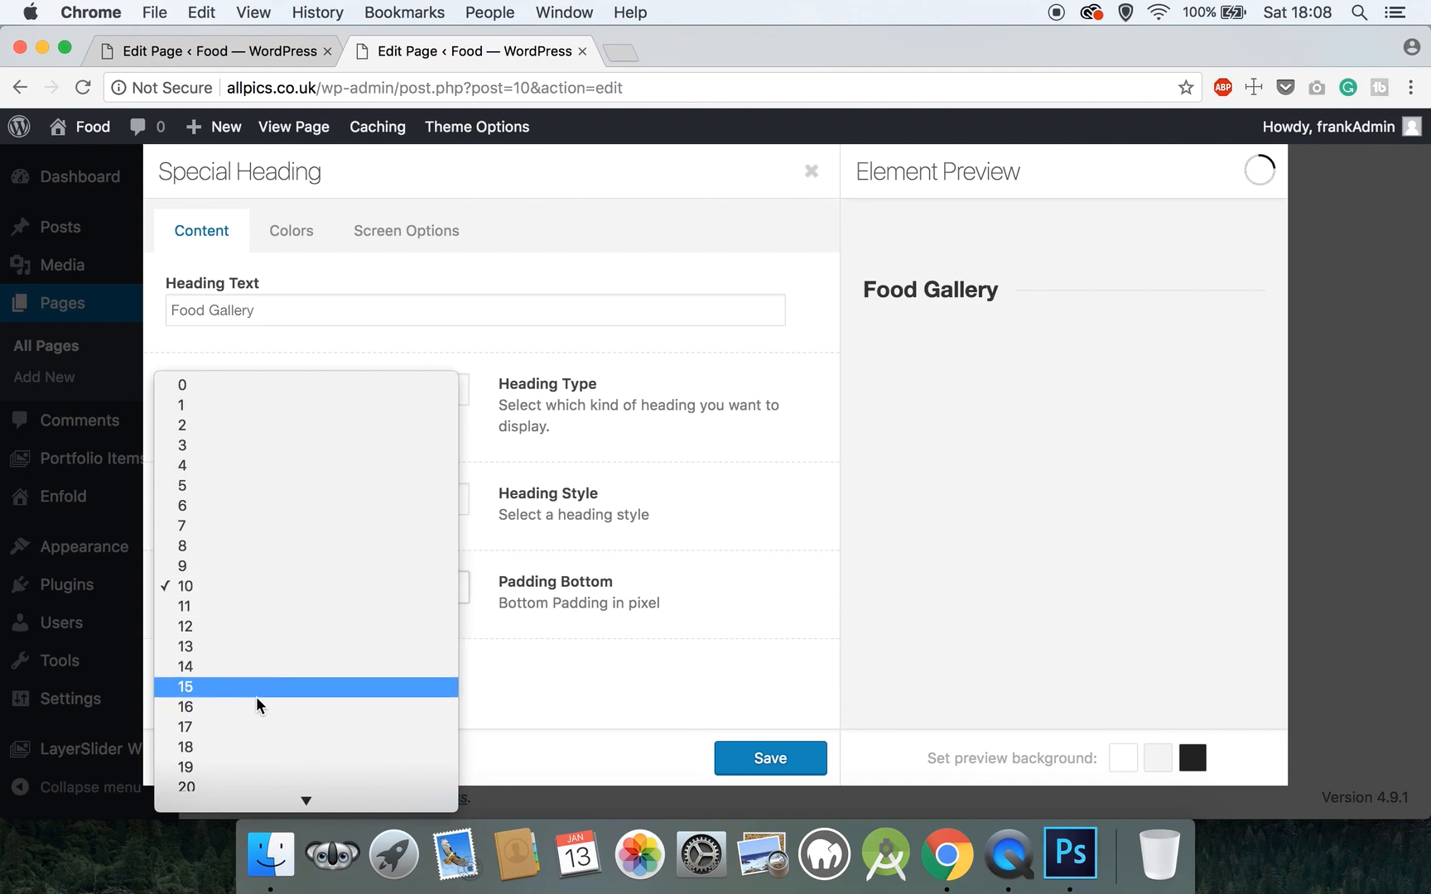
{"action": "left_click", "coordinate": [230, 780]}
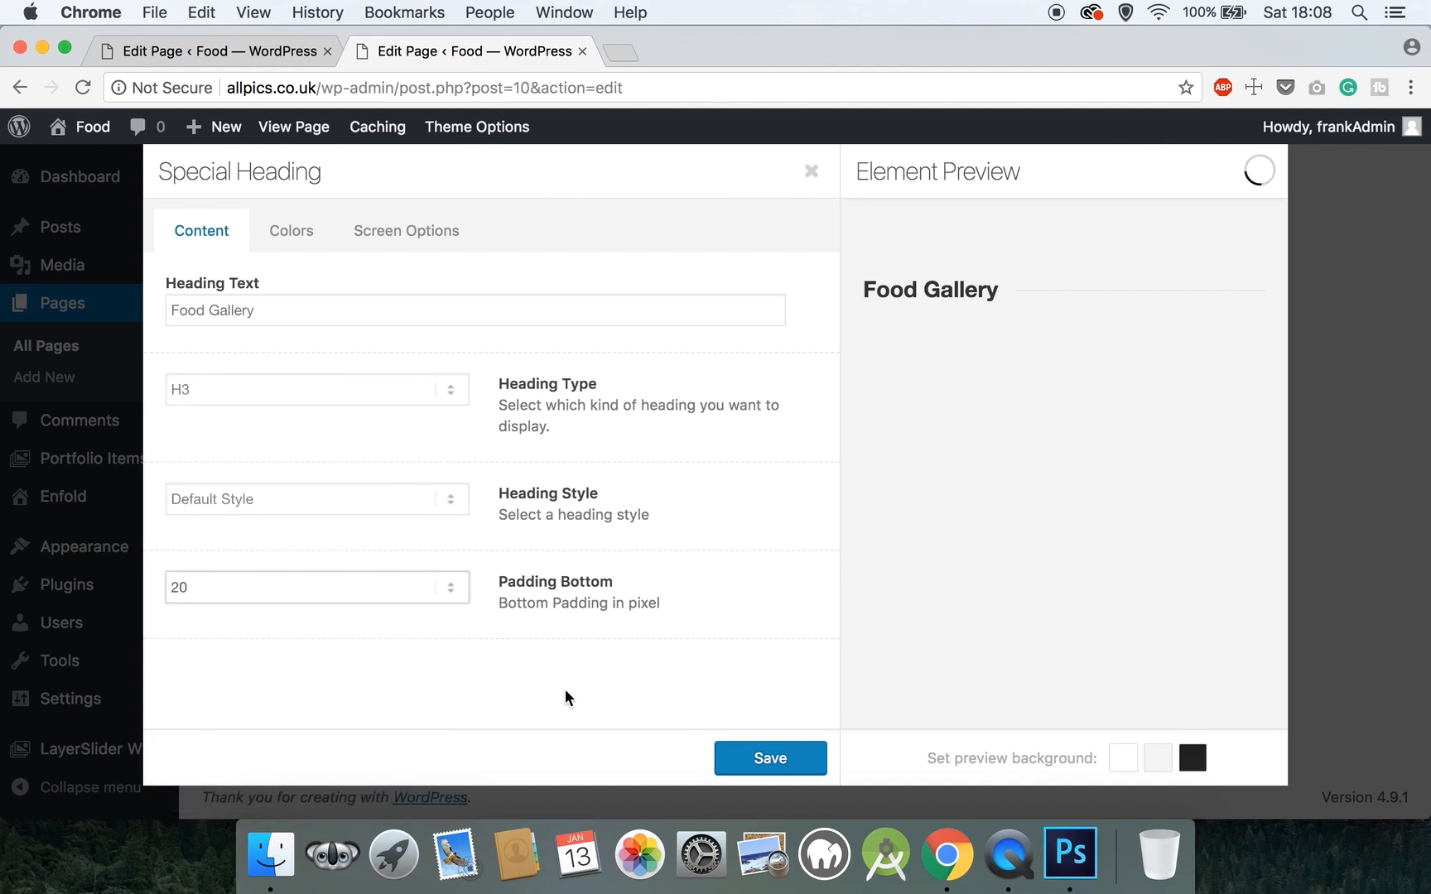
{"action": "left_click", "coordinate": [741, 759]}
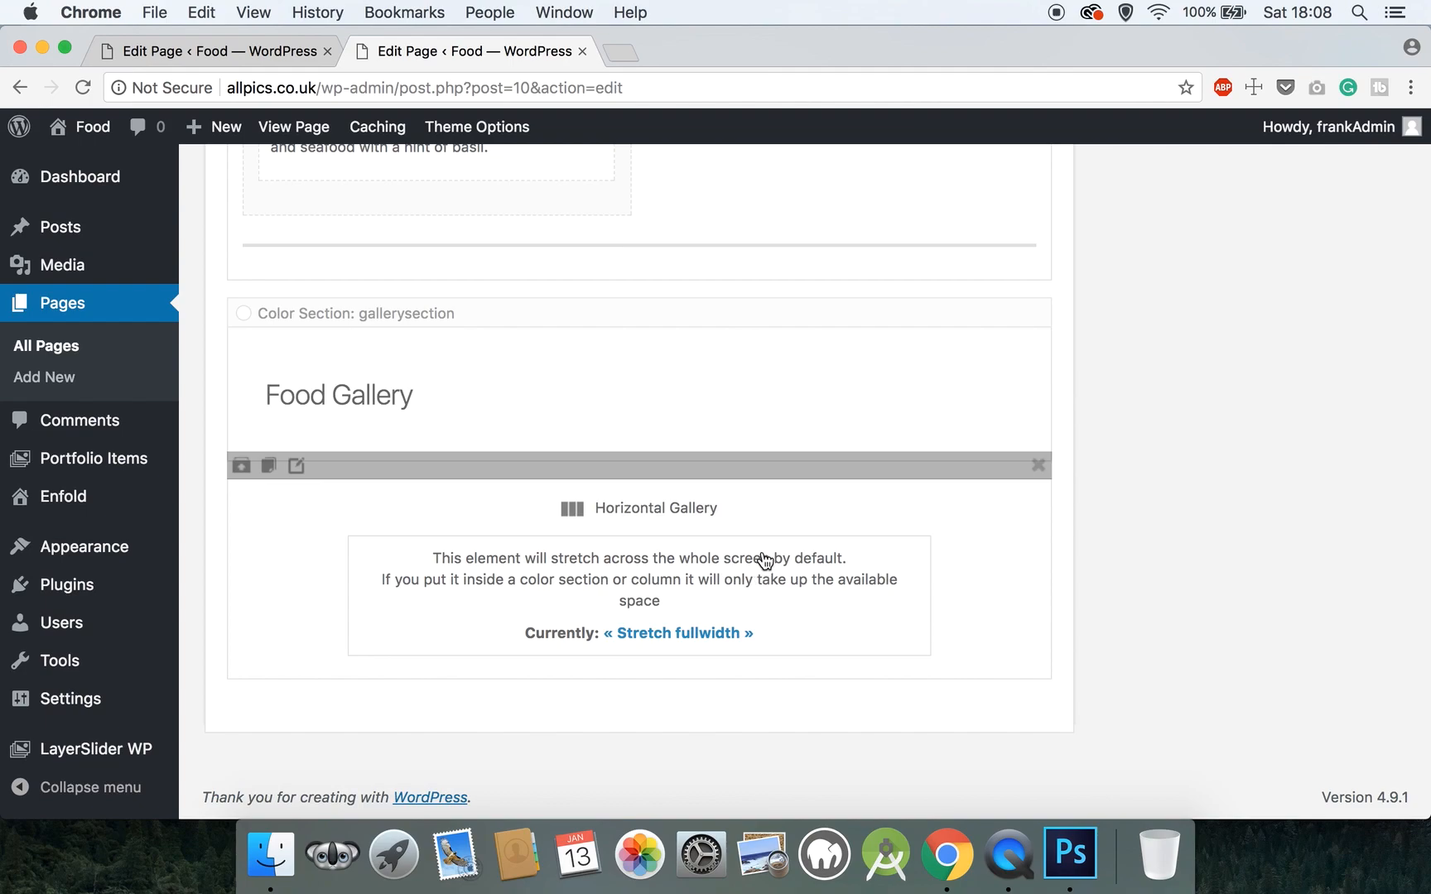
{"action": "left_click", "coordinate": [692, 525]}
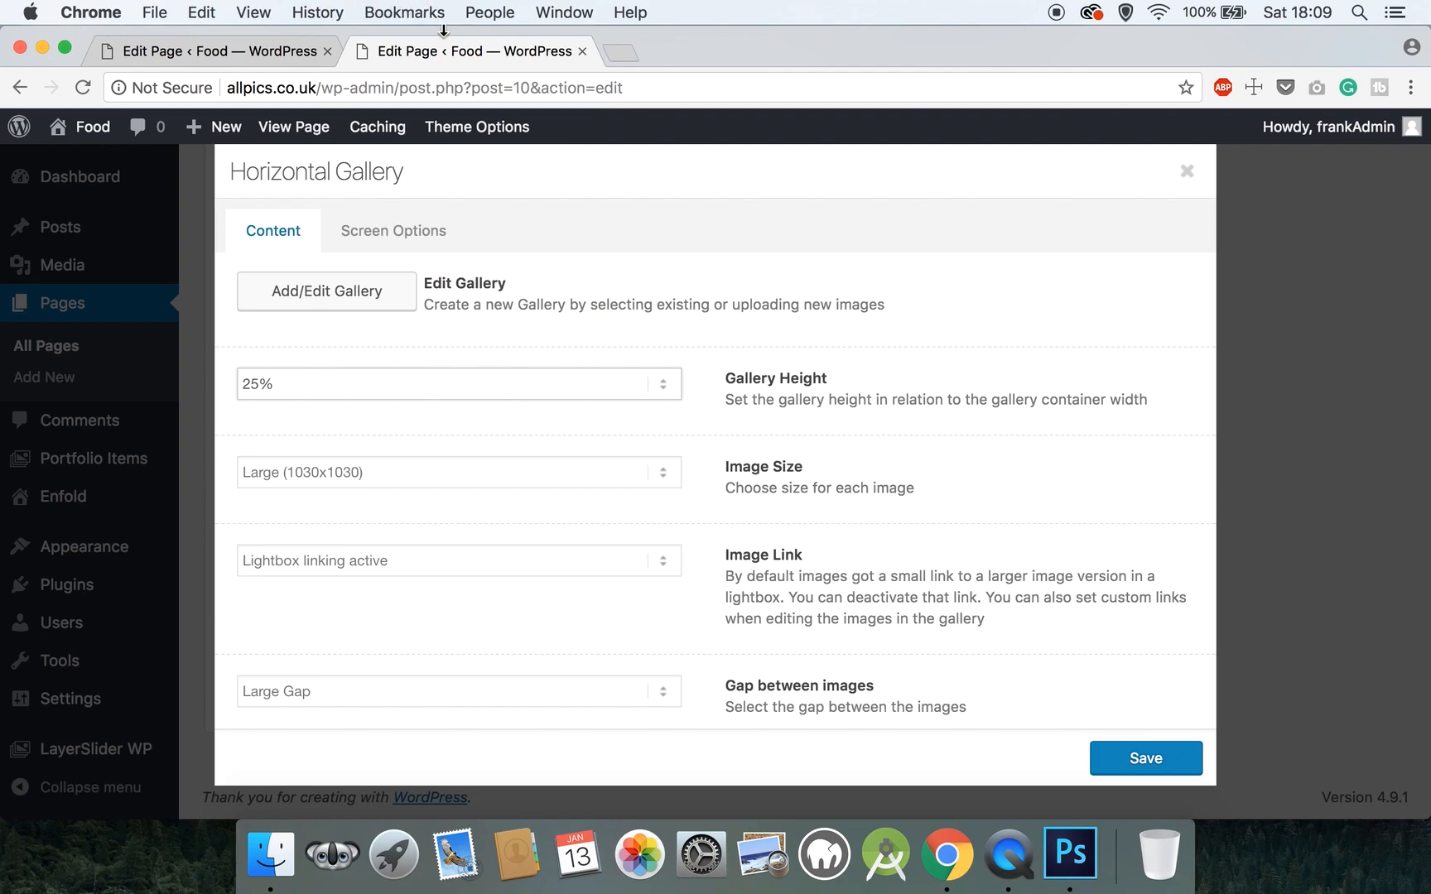
- Set the gallery height to 15%, image size to Medium (300x300) and a 1 Pixel Gap
{"action": "left_click", "coordinate": [345, 383]}
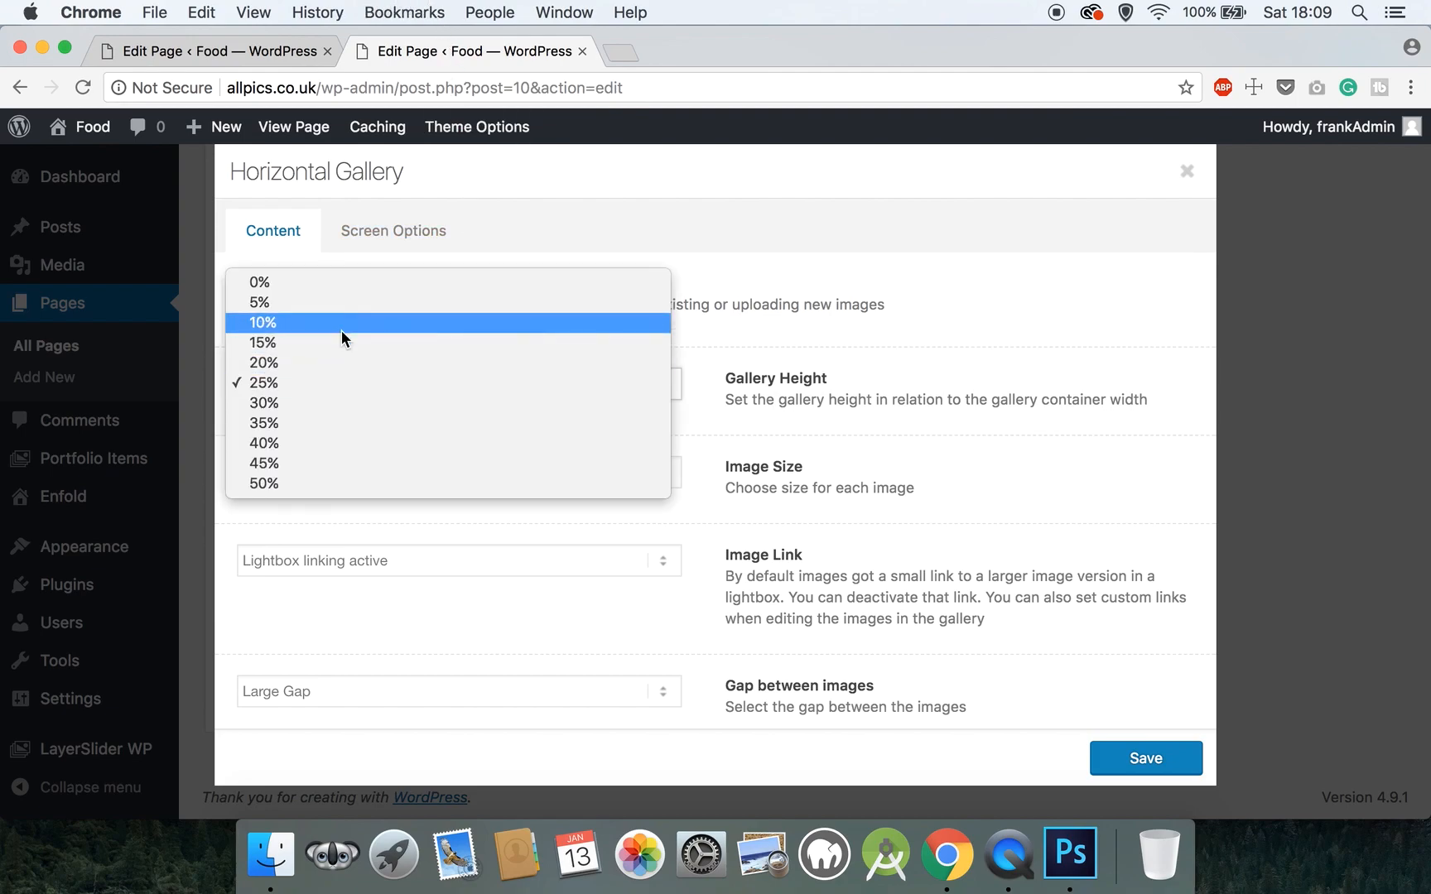
{"action": "left_click", "coordinate": [341, 341]}
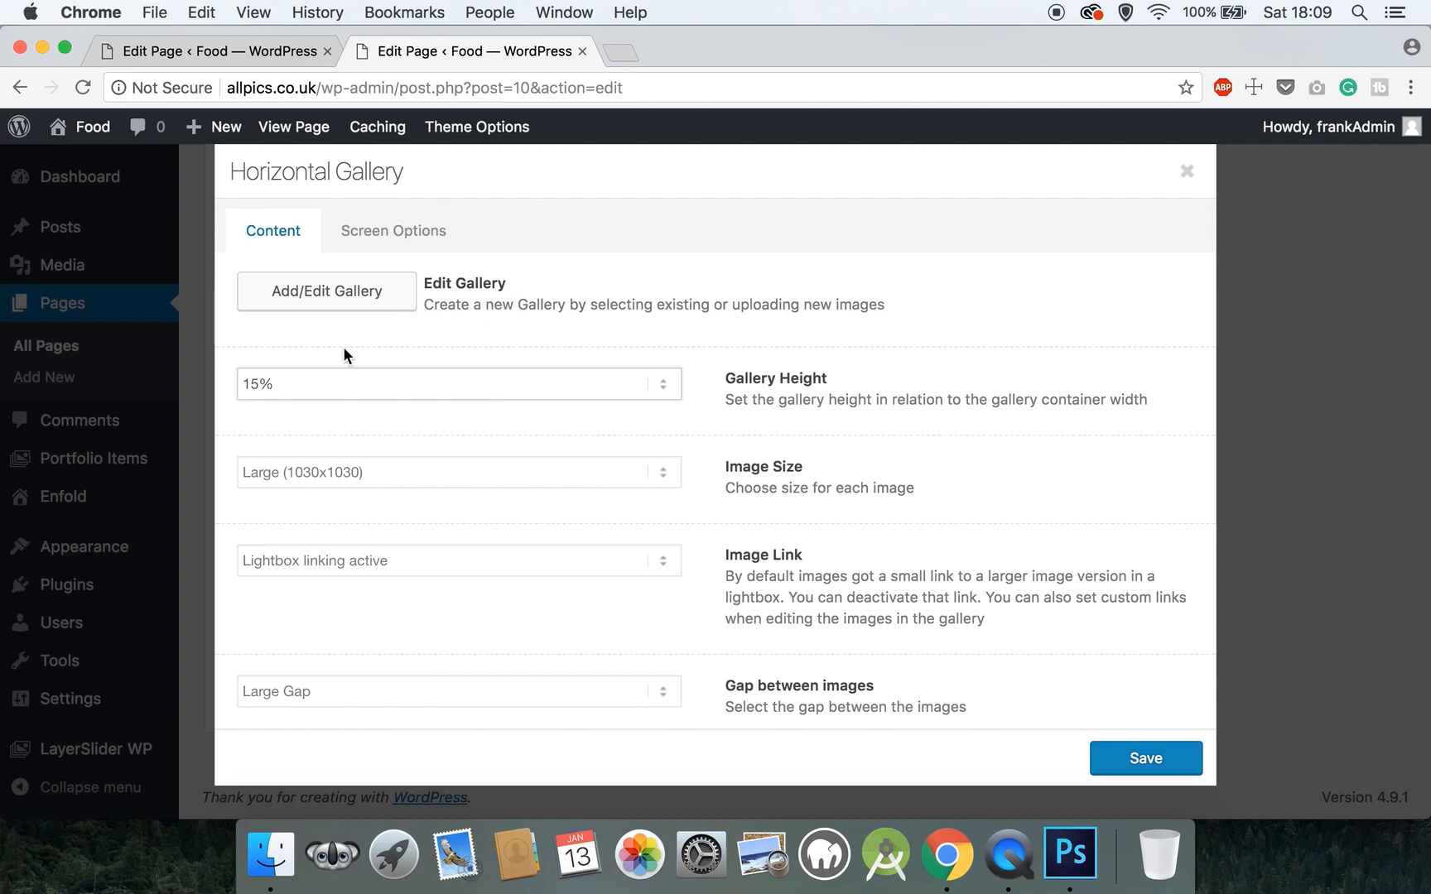
{"action": "left_click", "coordinate": [328, 472]}
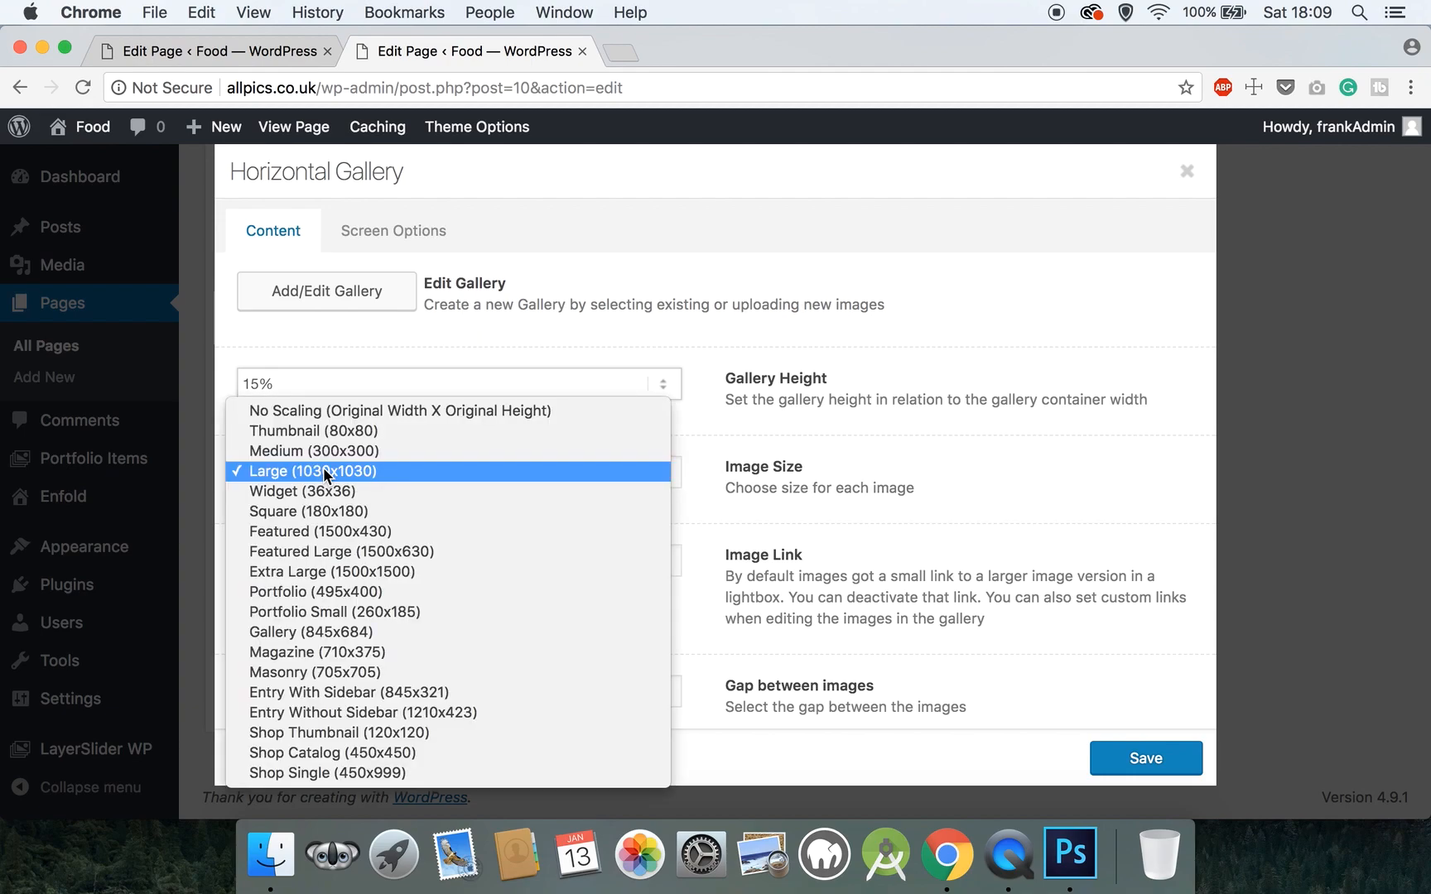
{"action": "left_click", "coordinate": [324, 458]}
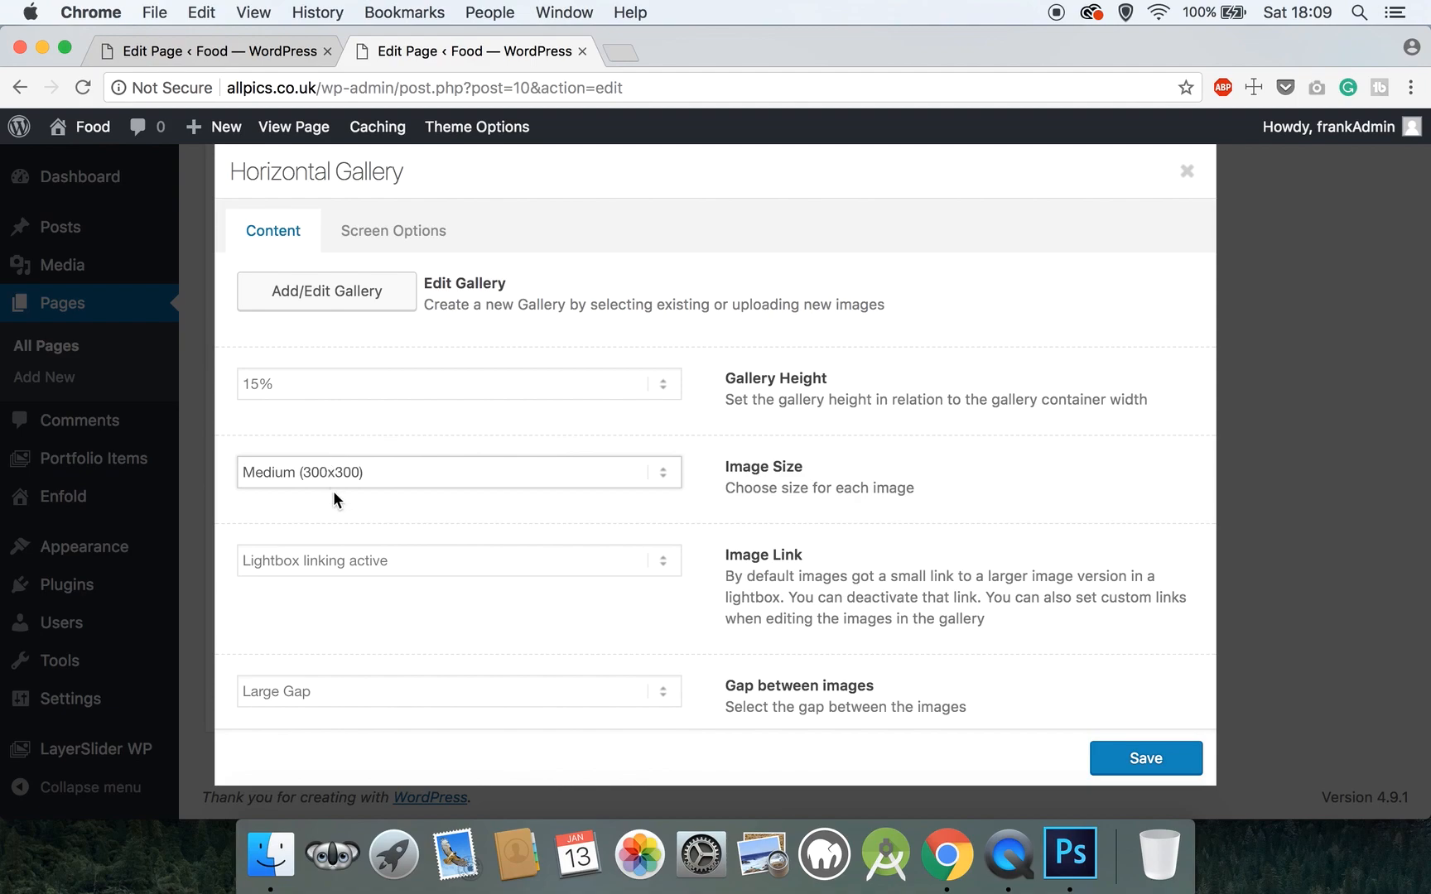
{"action": "scroll", "coordinate": [364, 588], "scroll_direction": "down", "scroll_amount": 2}
{"action": "left_click", "coordinate": [323, 619]}
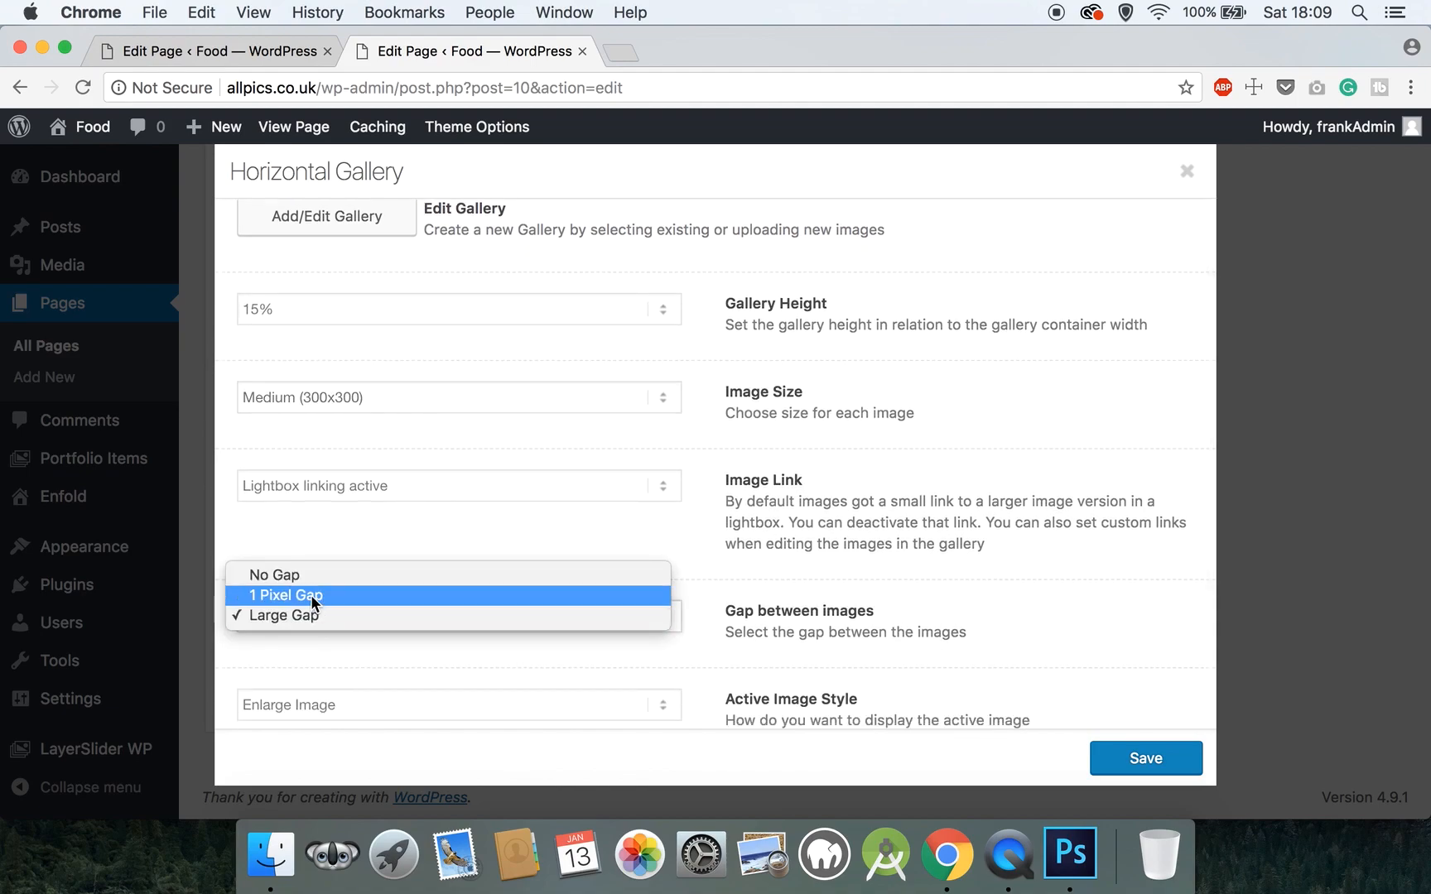
{"action": "left_click", "coordinate": [311, 595]}
- Set Active Image Style to No effect and the gallery controls to Minimal White
{"action": "scroll", "coordinate": [311, 594], "scroll_direction": "down", "scroll_amount": 3}
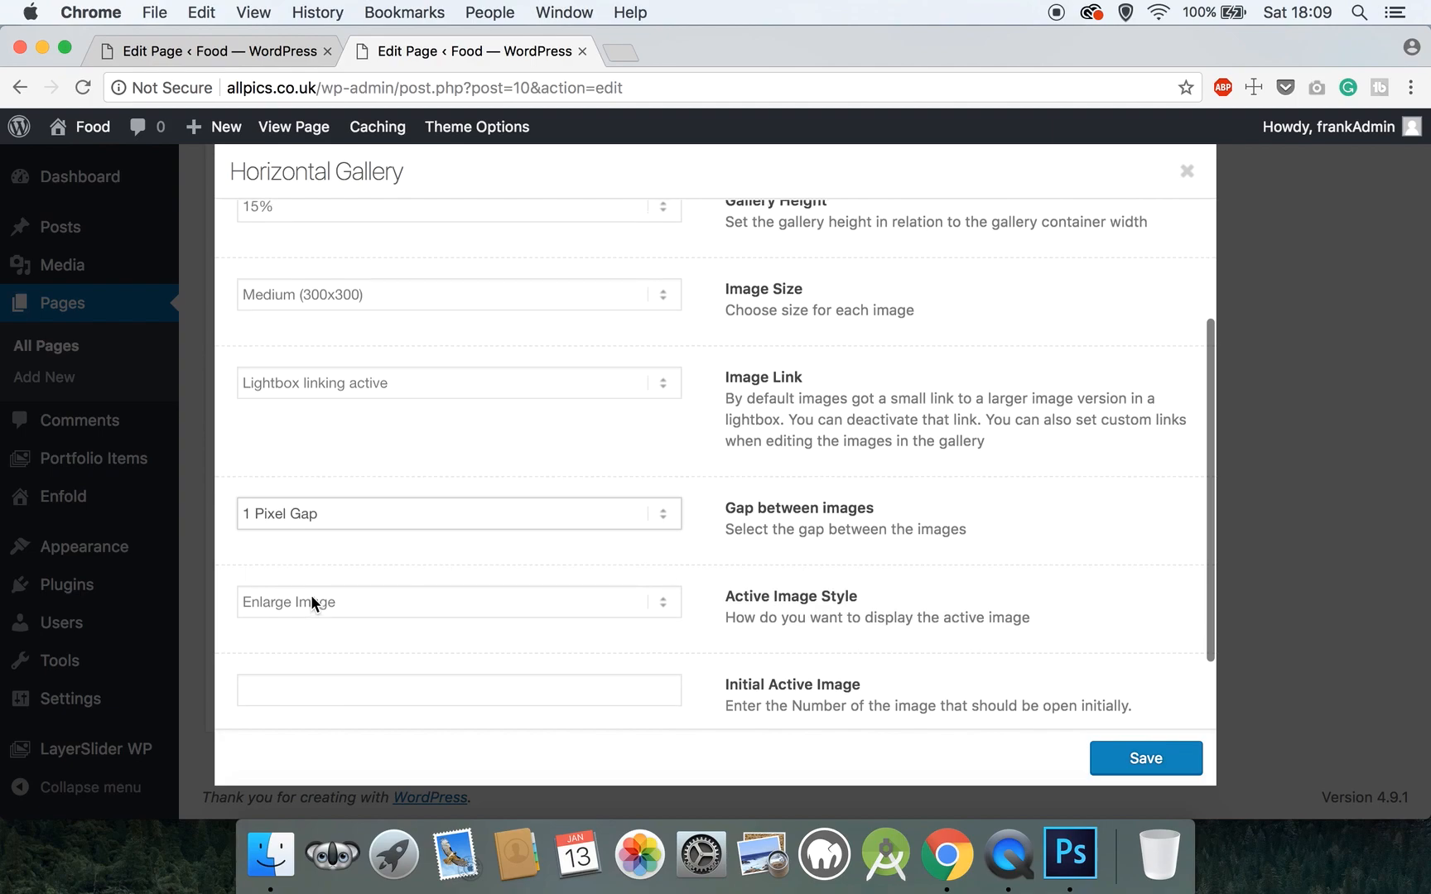
{"action": "left_click", "coordinate": [311, 595]}
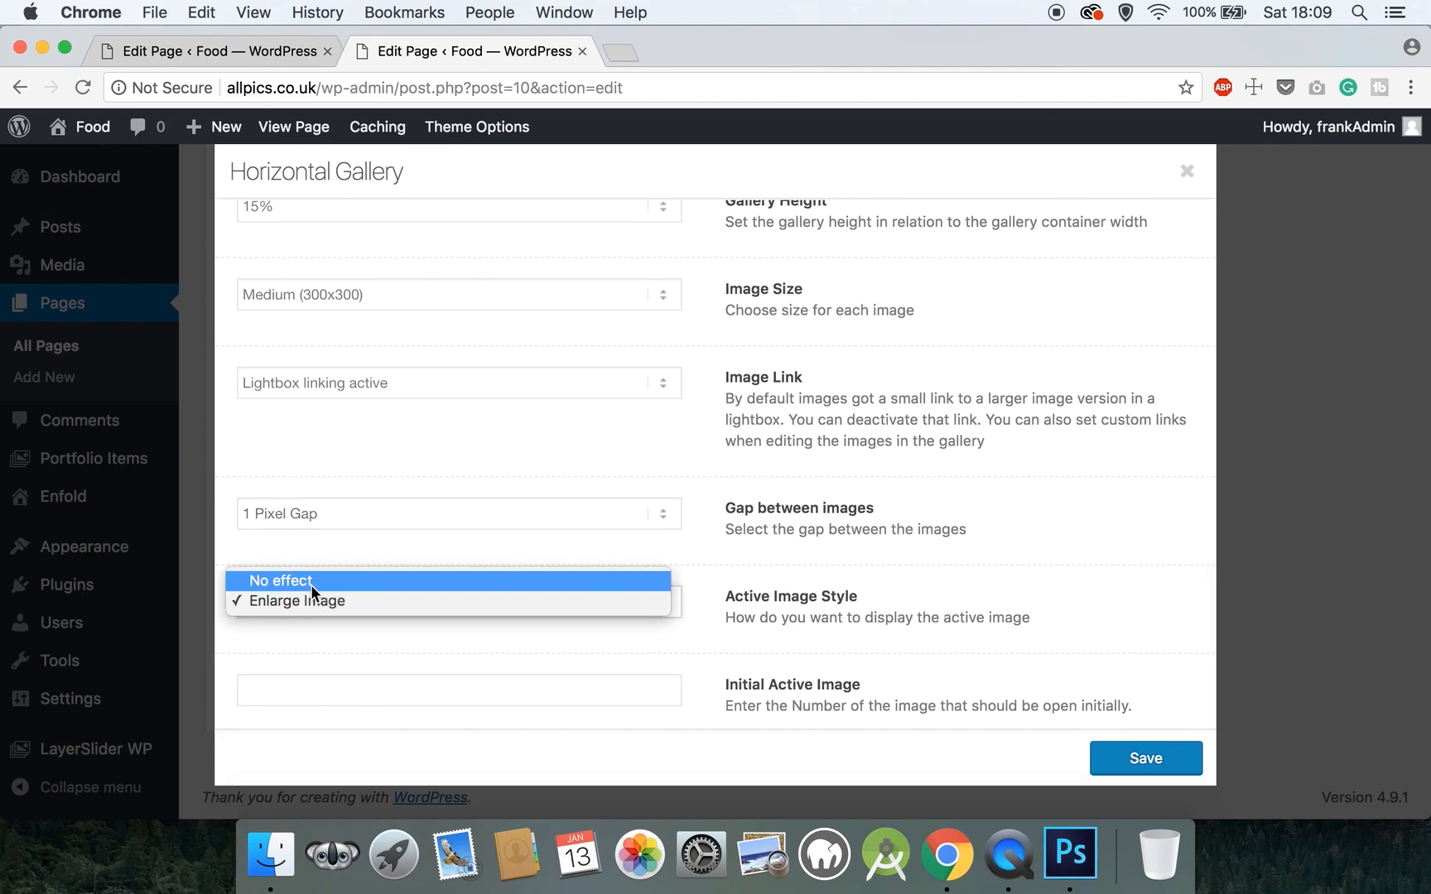
{"action": "left_click", "coordinate": [311, 585]}
{"action": "scroll", "coordinate": [335, 633], "scroll_direction": "down", "scroll_amount": 3}
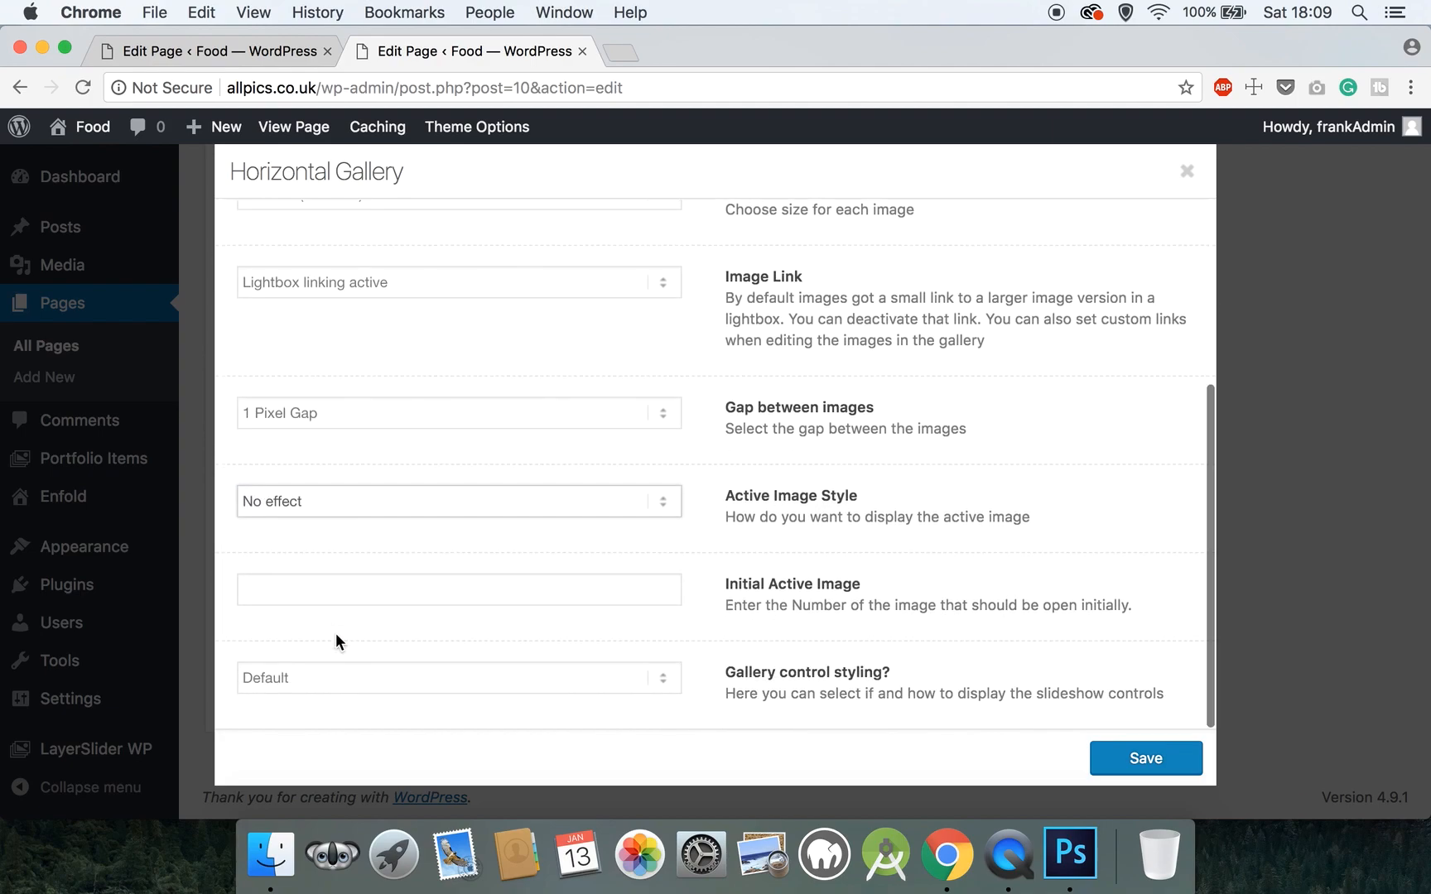
{"action": "left_click", "coordinate": [332, 673]}
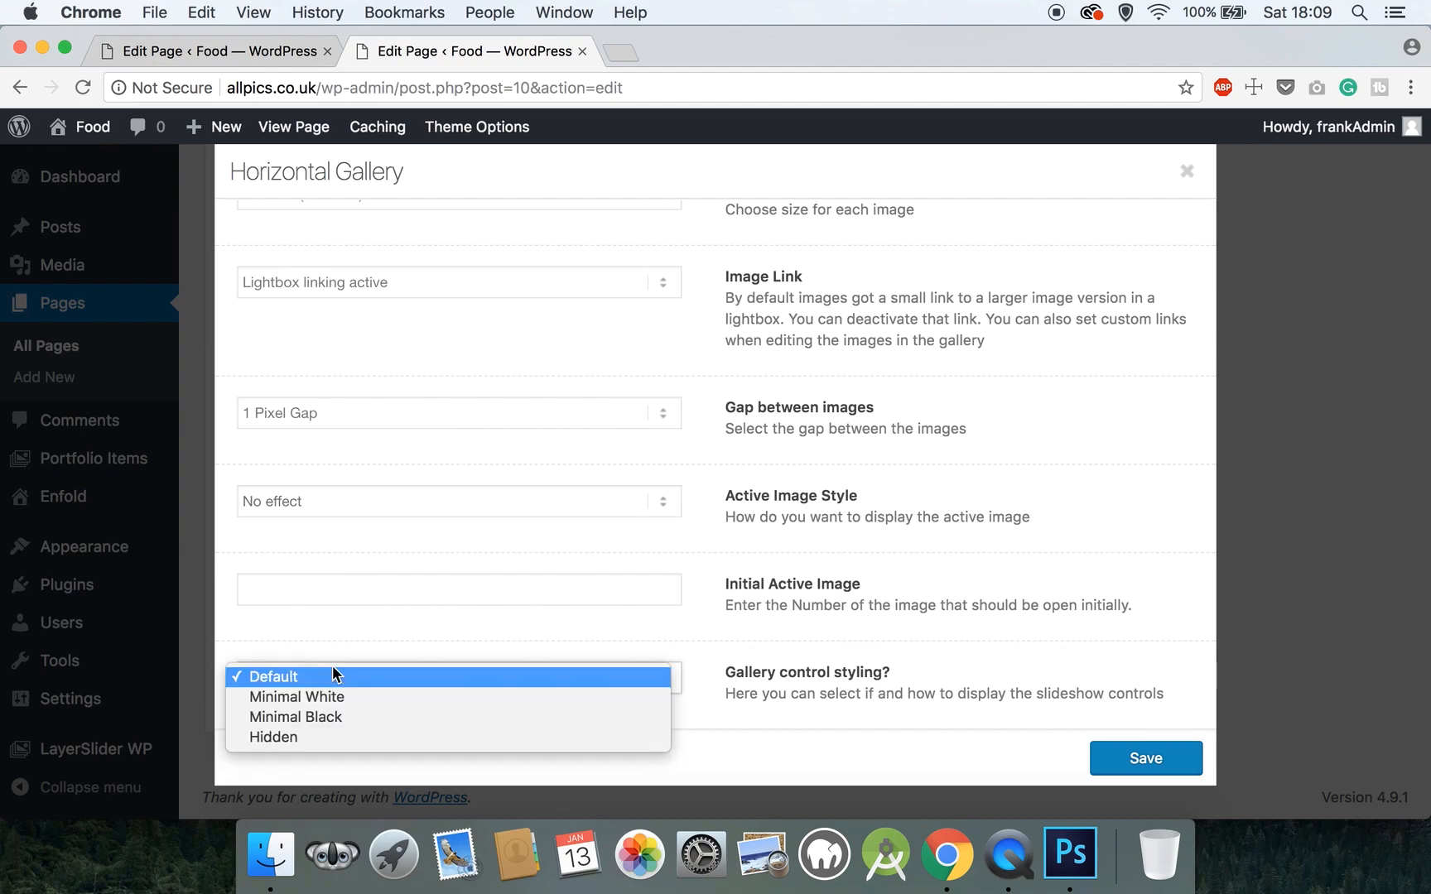
{"action": "left_click", "coordinate": [306, 734]}
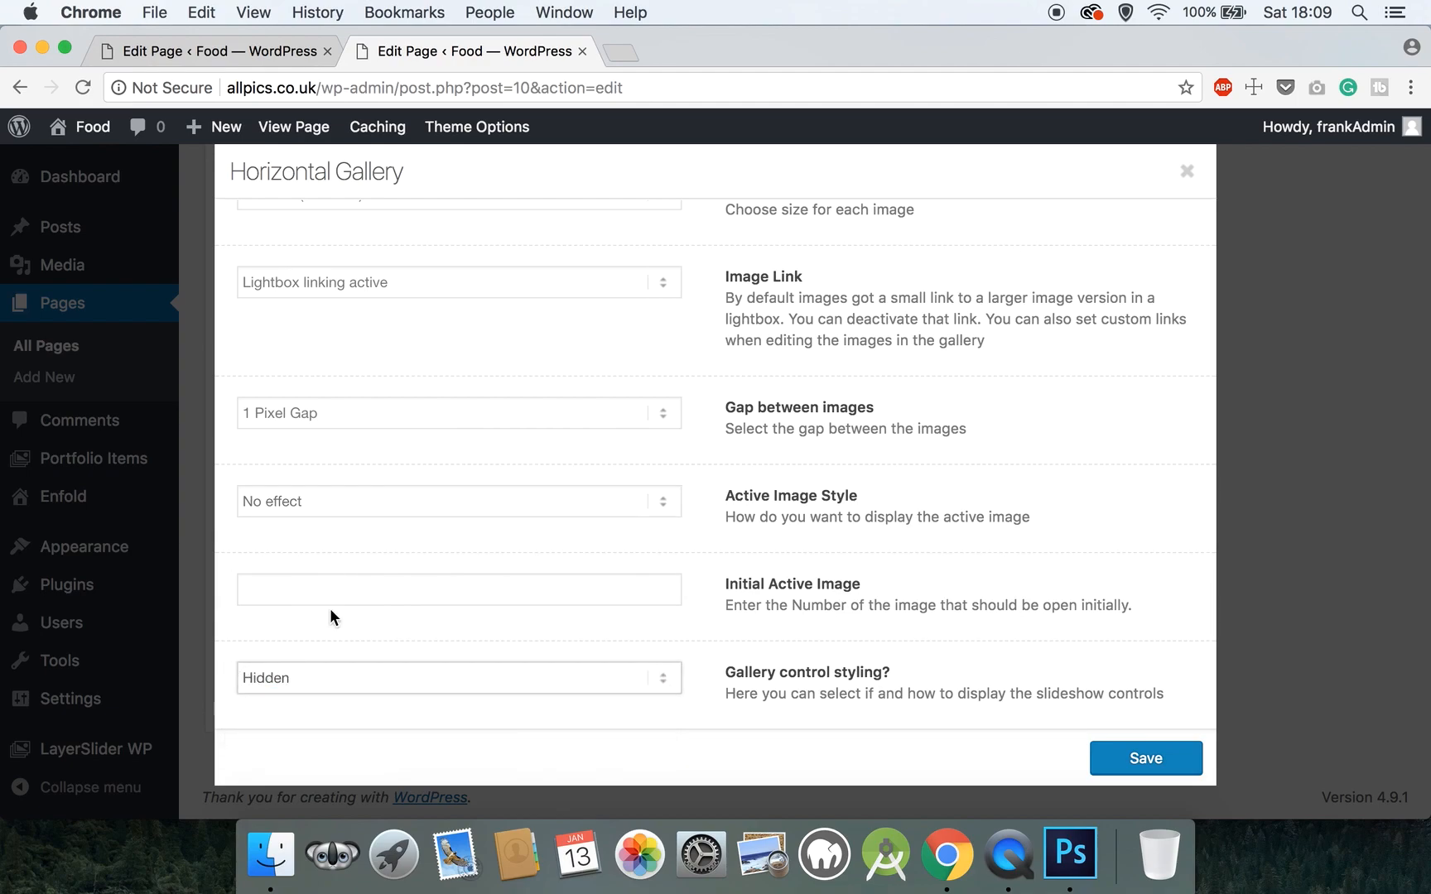
{"action": "left_click", "coordinate": [332, 678]}
{"action": "left_click", "coordinate": [346, 639]}
{"action": "scroll", "coordinate": [341, 502], "scroll_direction": "up", "scroll_amount": 5}
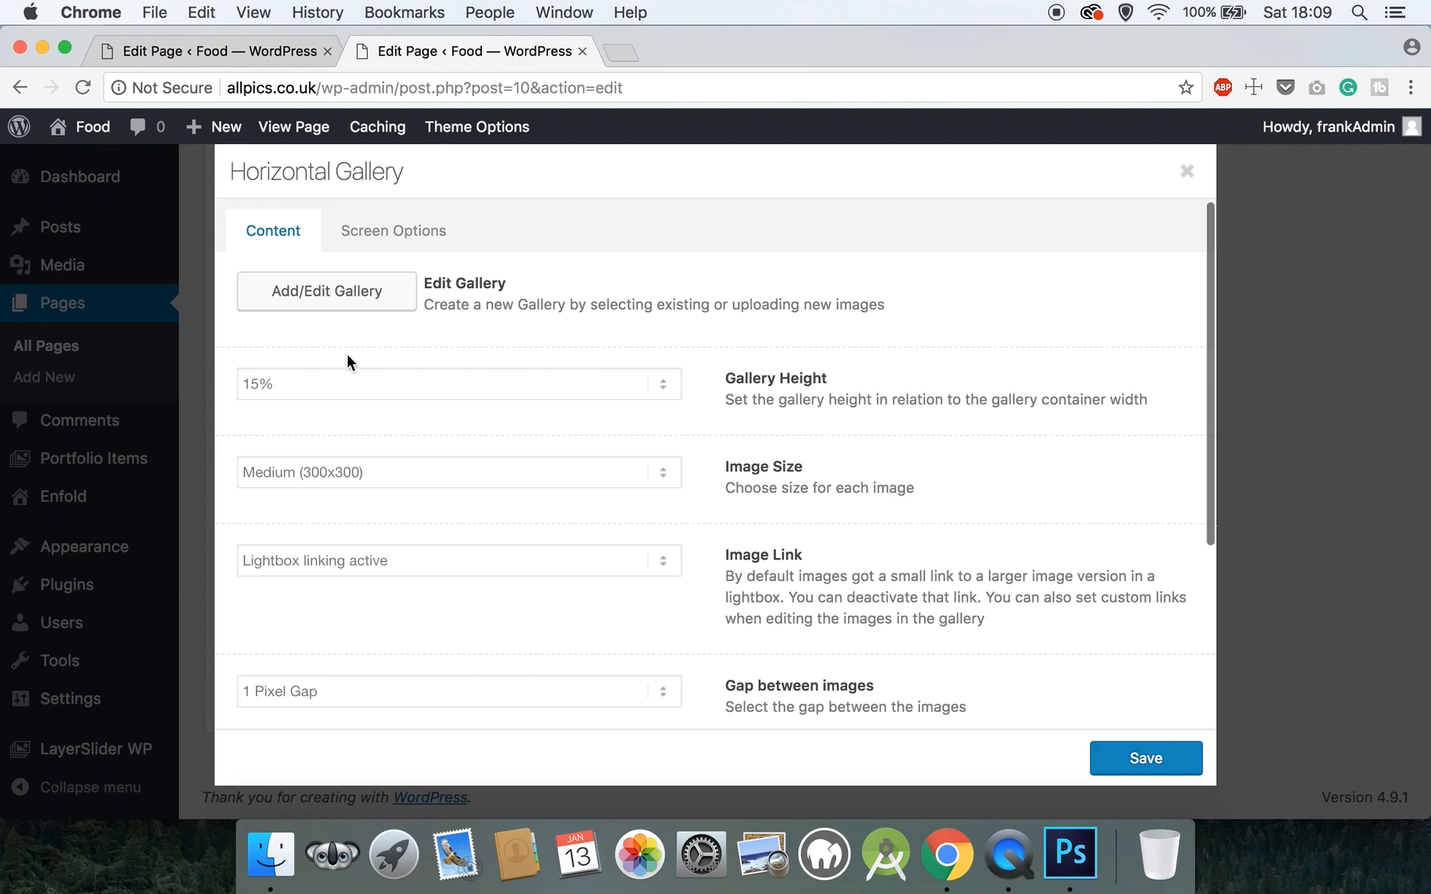
- From Add/Edit Gallery, select the food1 to food16 photos in the NC - Restaurant 1 folder
{"action": "left_click", "coordinate": [361, 306]}
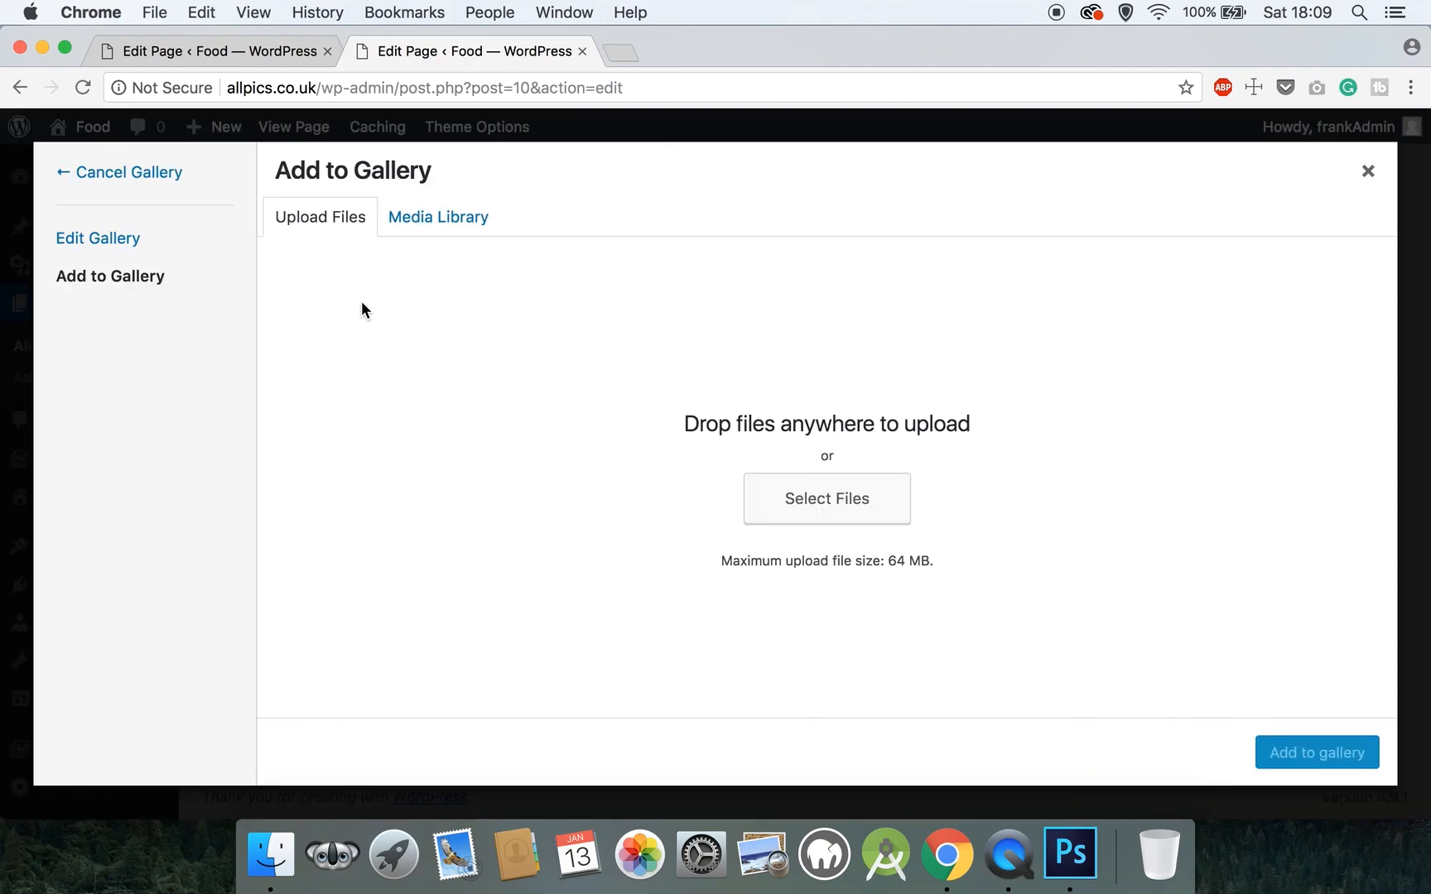
{"action": "left_click", "coordinate": [812, 496]}
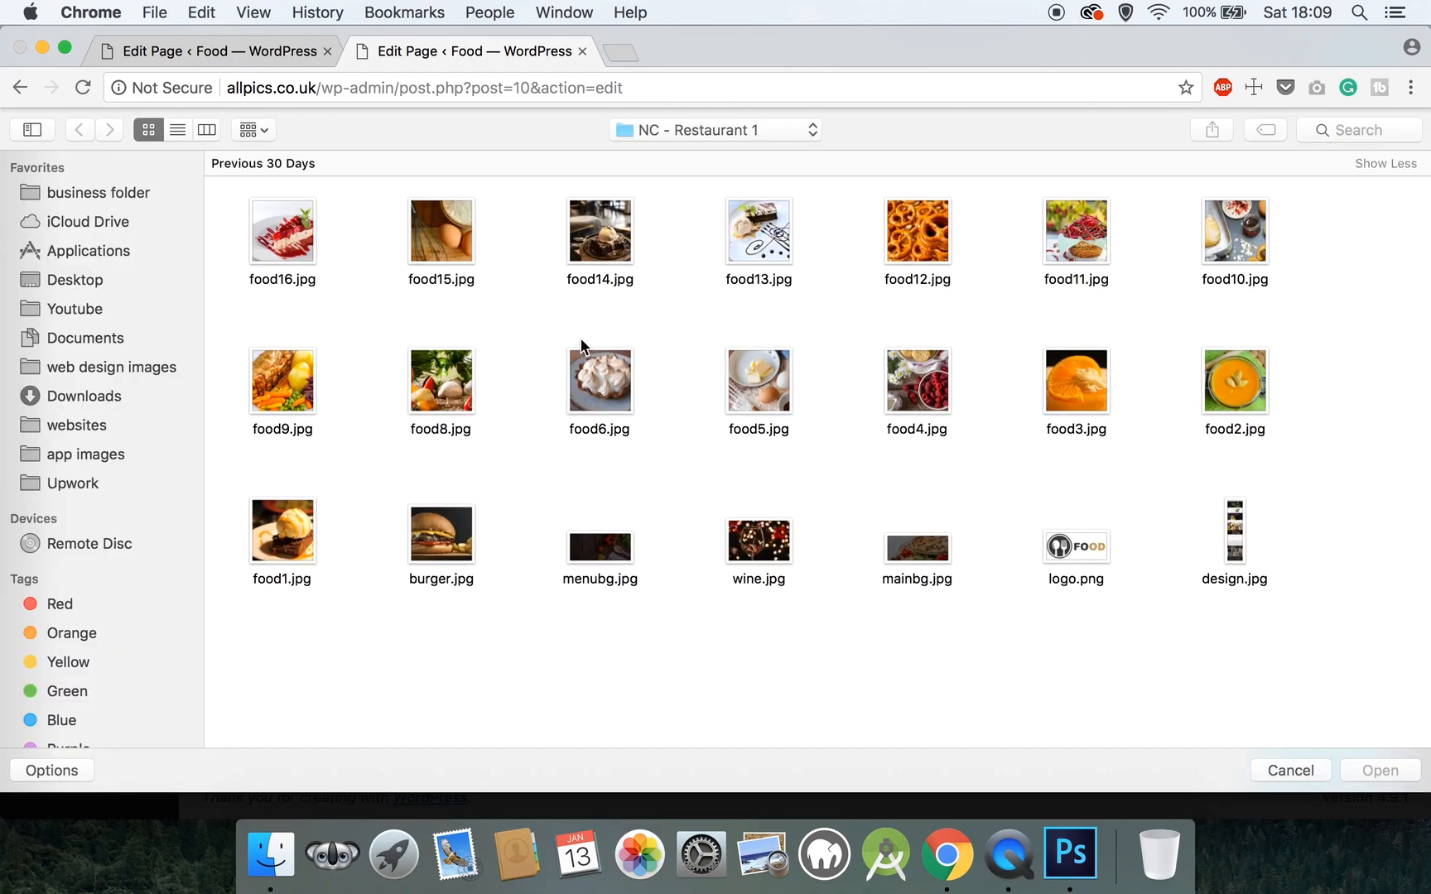
{"action": "left_click", "coordinate": [282, 534]}
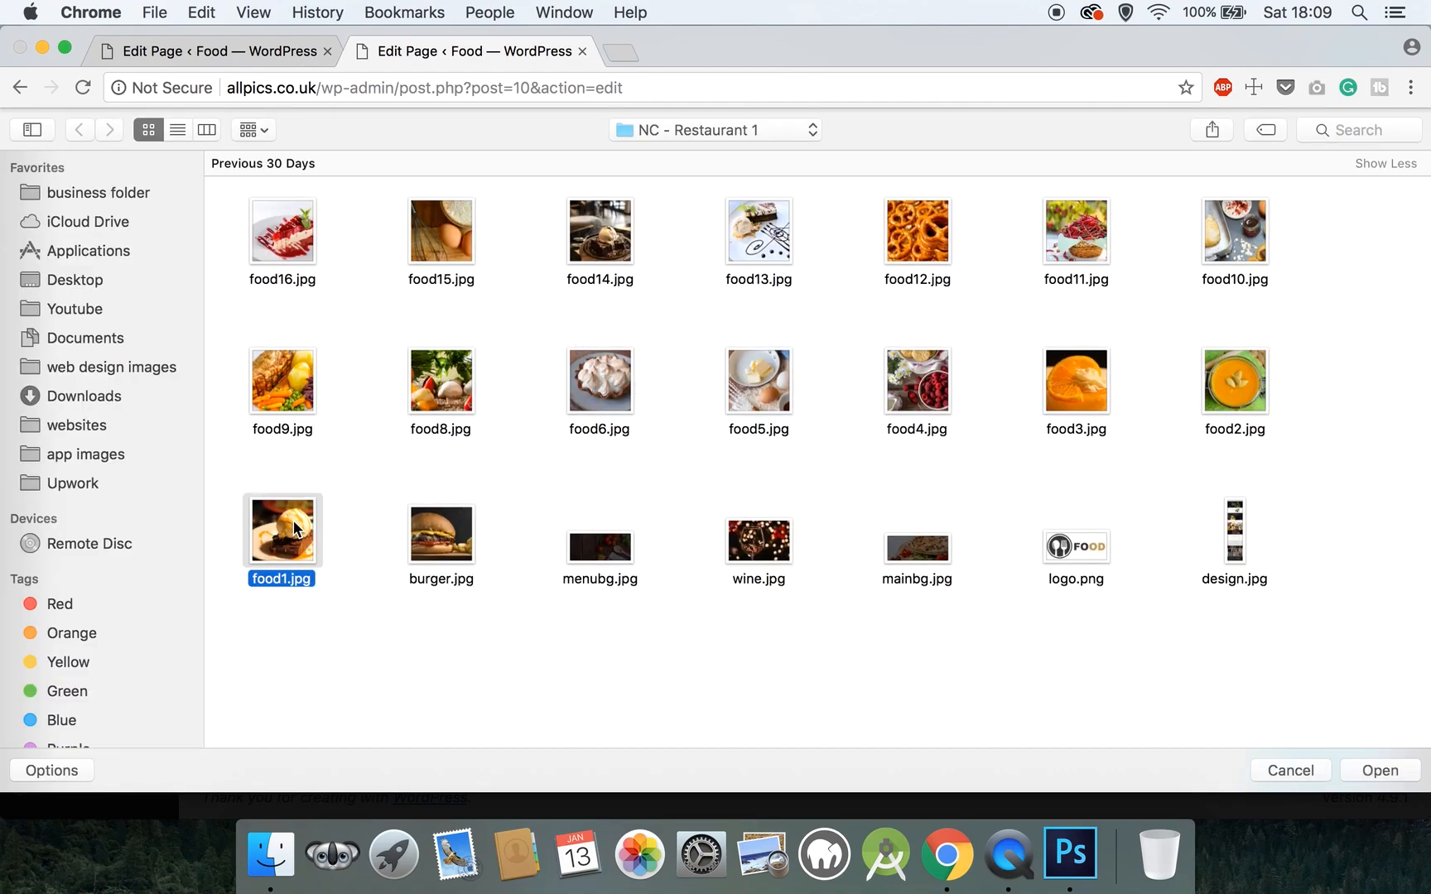
{"action": "left_click", "coordinate": [1242, 377], "text": "super"}
{"action": "left_click", "coordinate": [1068, 377], "text": "super"}
{"action": "left_click", "coordinate": [902, 374], "text": "super"}
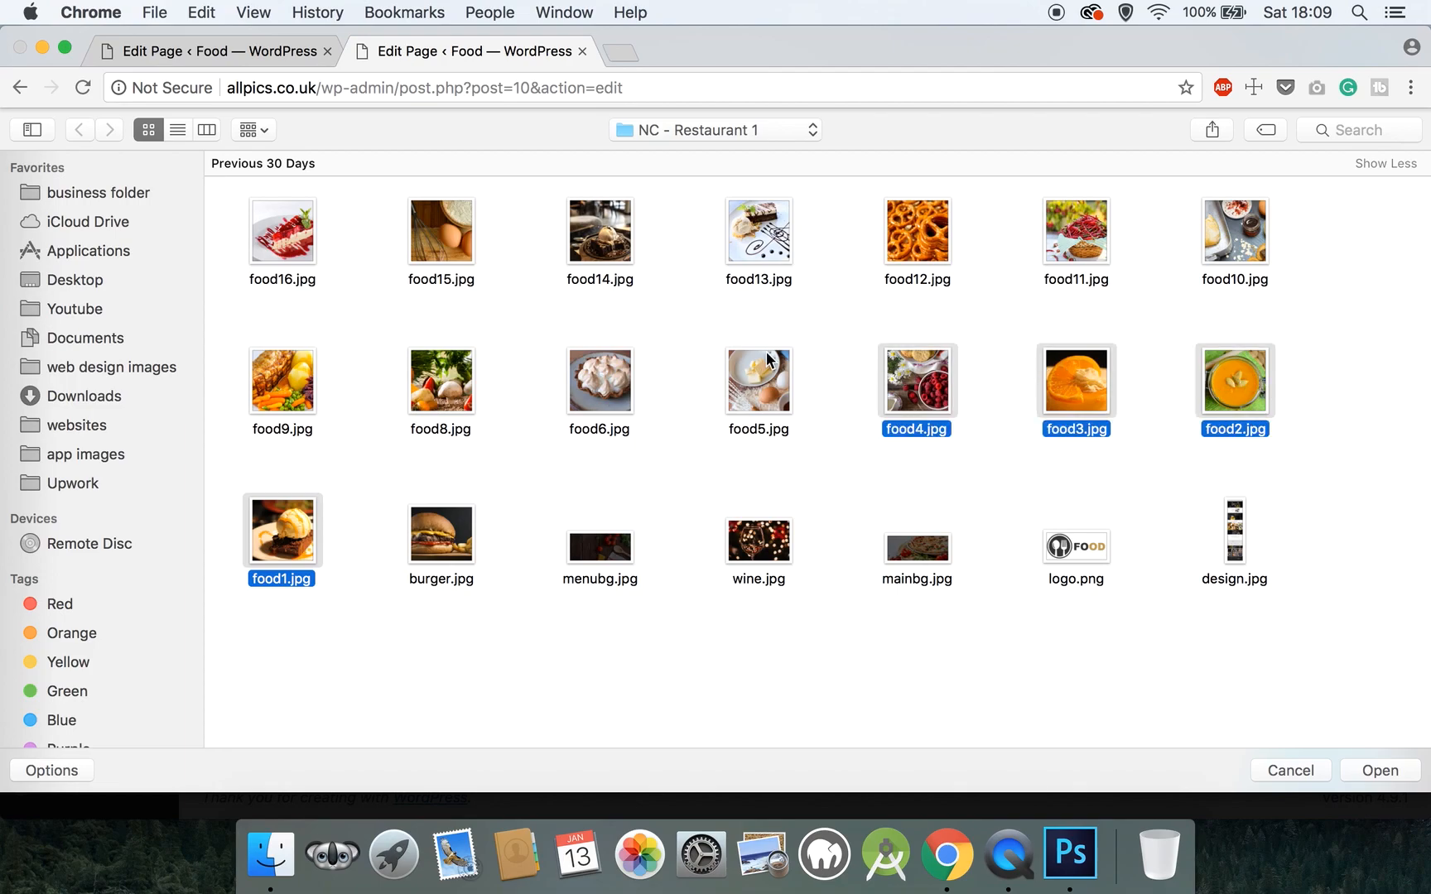
{"action": "left_click", "coordinate": [769, 361], "text": "super"}
{"action": "left_click", "coordinate": [597, 367], "text": "super"}
{"action": "left_click", "coordinate": [442, 359], "text": "super"}
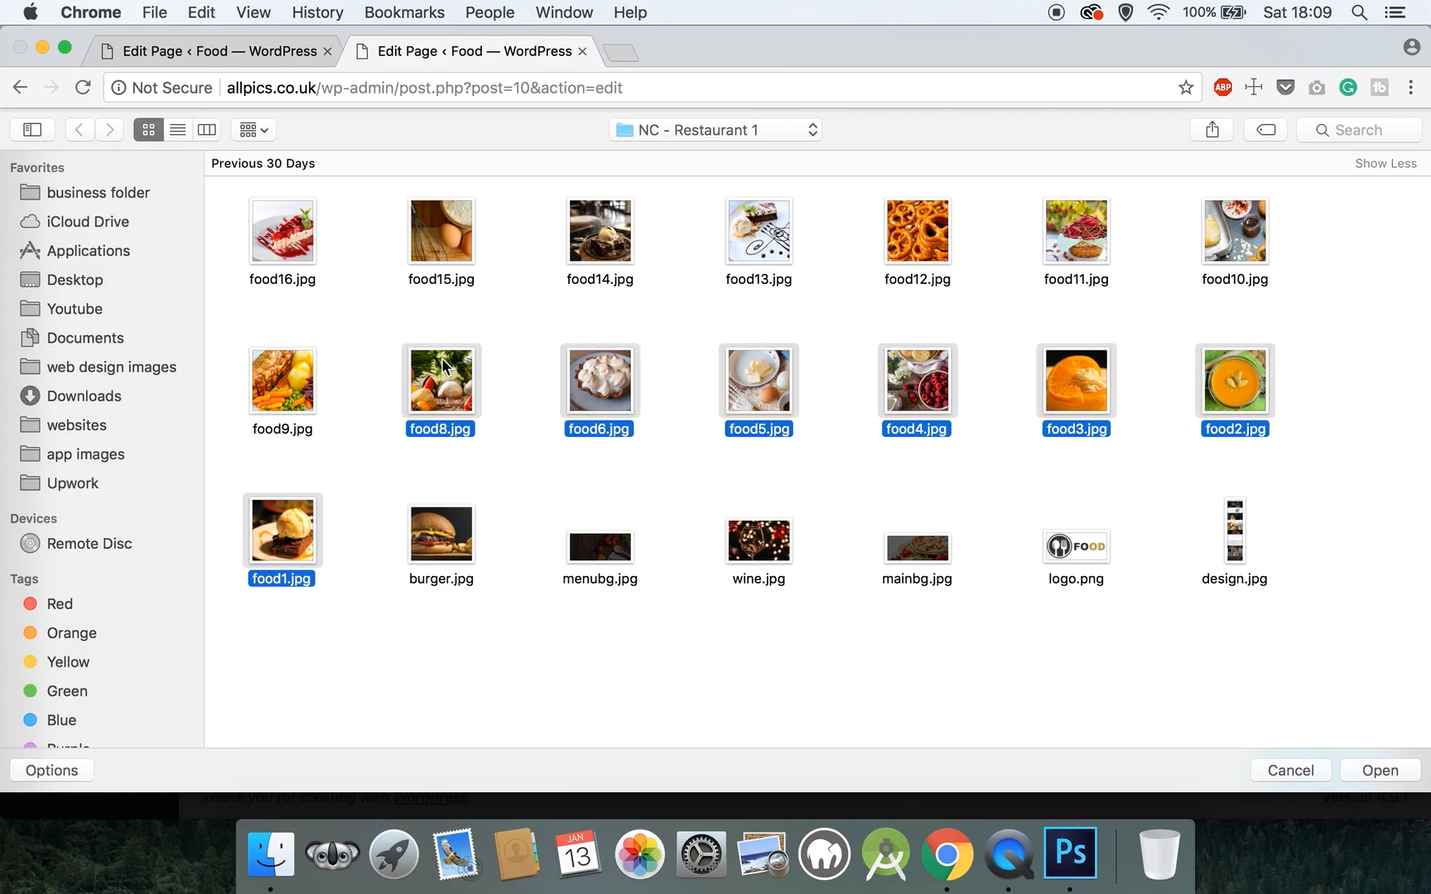
{"action": "left_click", "coordinate": [285, 361], "text": "super"}
{"action": "left_click", "coordinate": [1210, 249], "text": "super"}
{"action": "left_click", "coordinate": [1087, 242], "text": "super"}
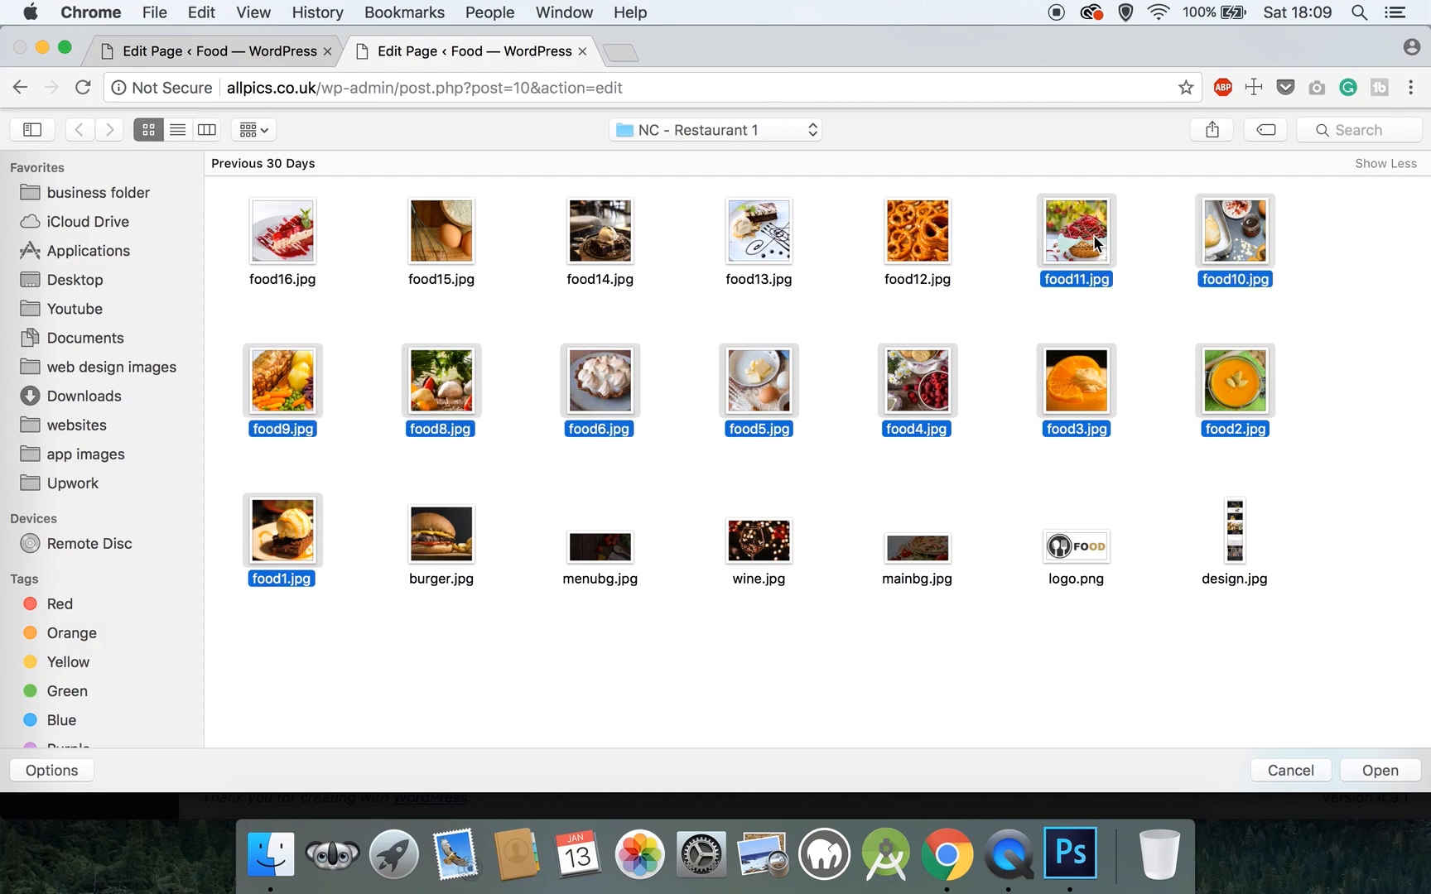
{"action": "left_click", "coordinate": [932, 228], "text": "super"}
{"action": "left_click", "coordinate": [754, 235], "text": "super"}
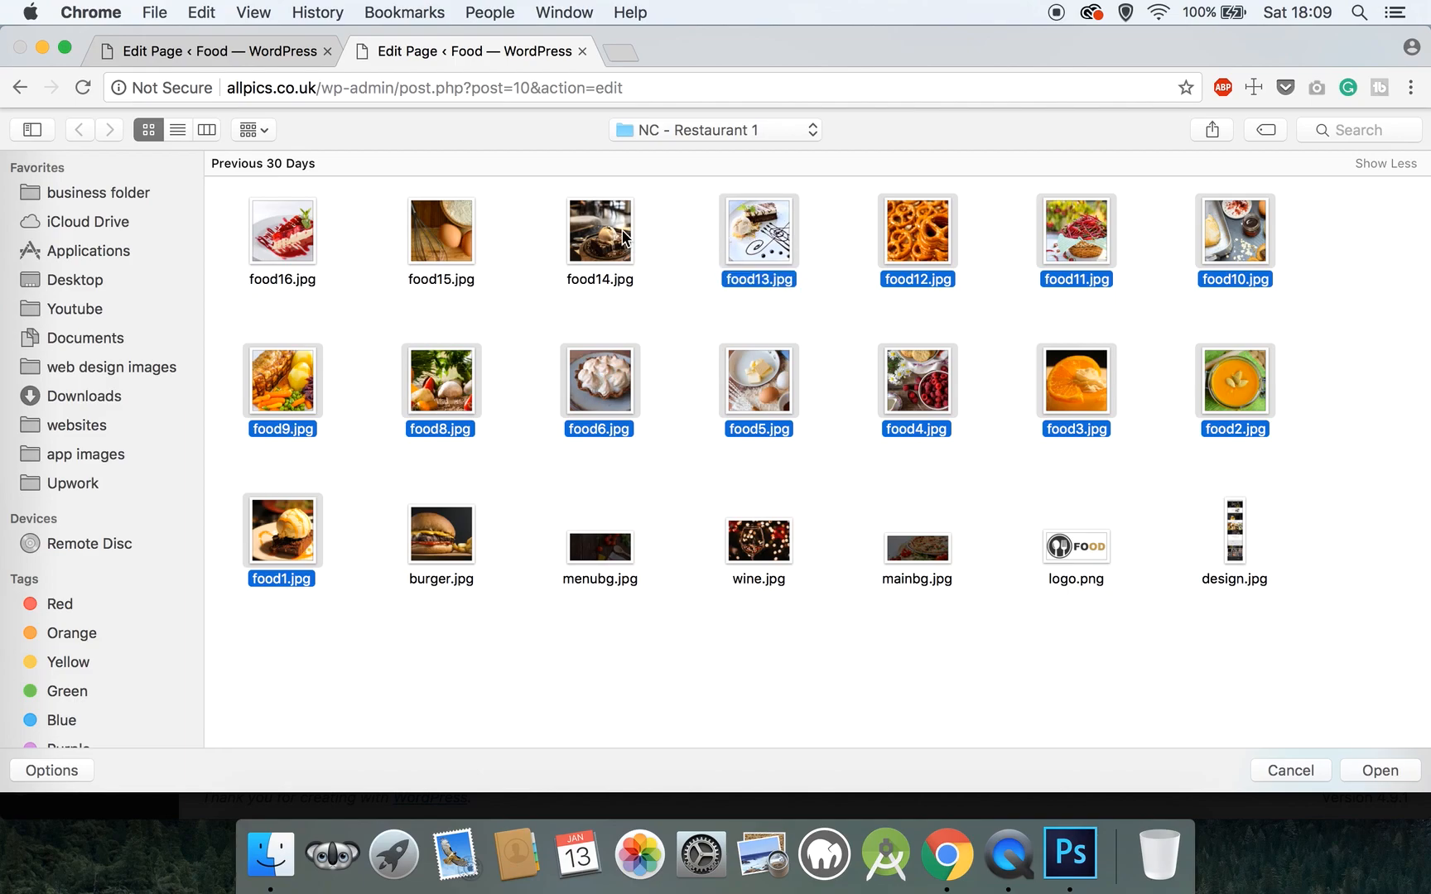
{"action": "left_click", "coordinate": [623, 236], "text": "super"}
{"action": "left_click", "coordinate": [457, 227], "text": "super"}
{"action": "left_click", "coordinate": [284, 224], "text": "super"}
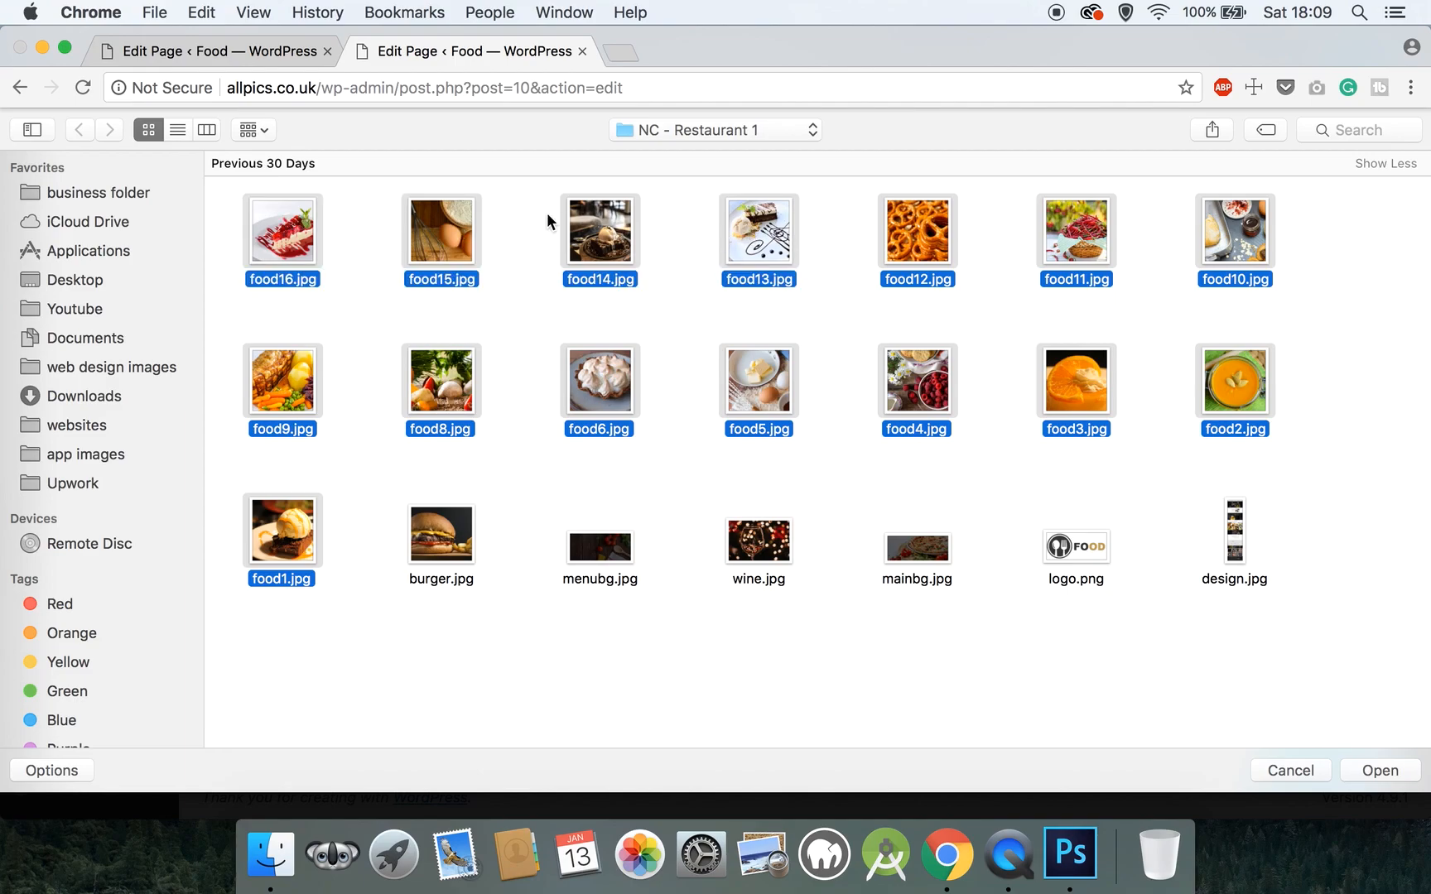
- Upload the selected food photos and add them to the gallery
{"action": "left_click", "coordinate": [1378, 770]}
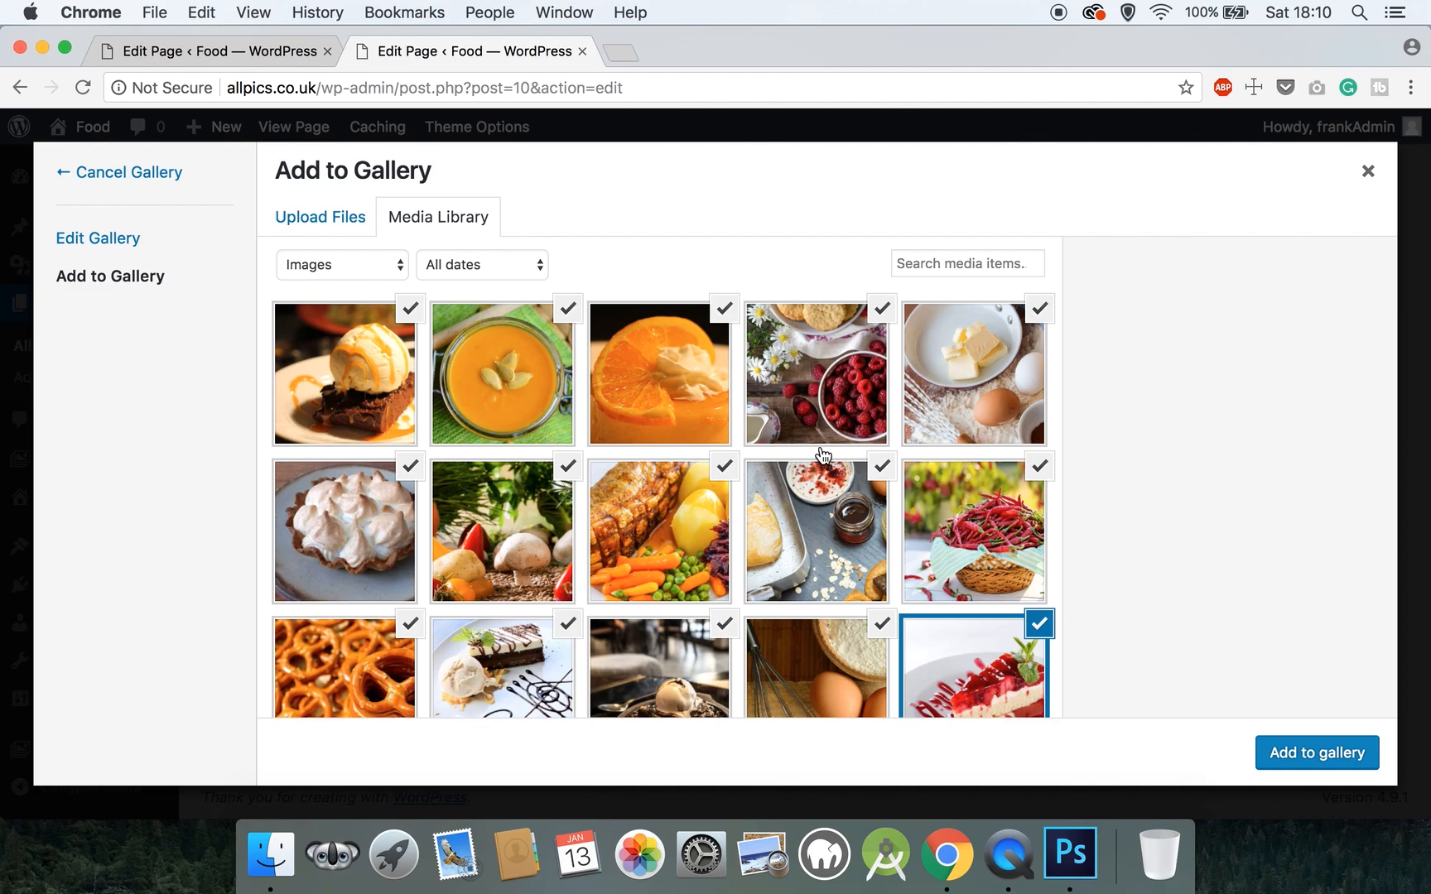
{"action": "left_click", "coordinate": [1328, 762]}
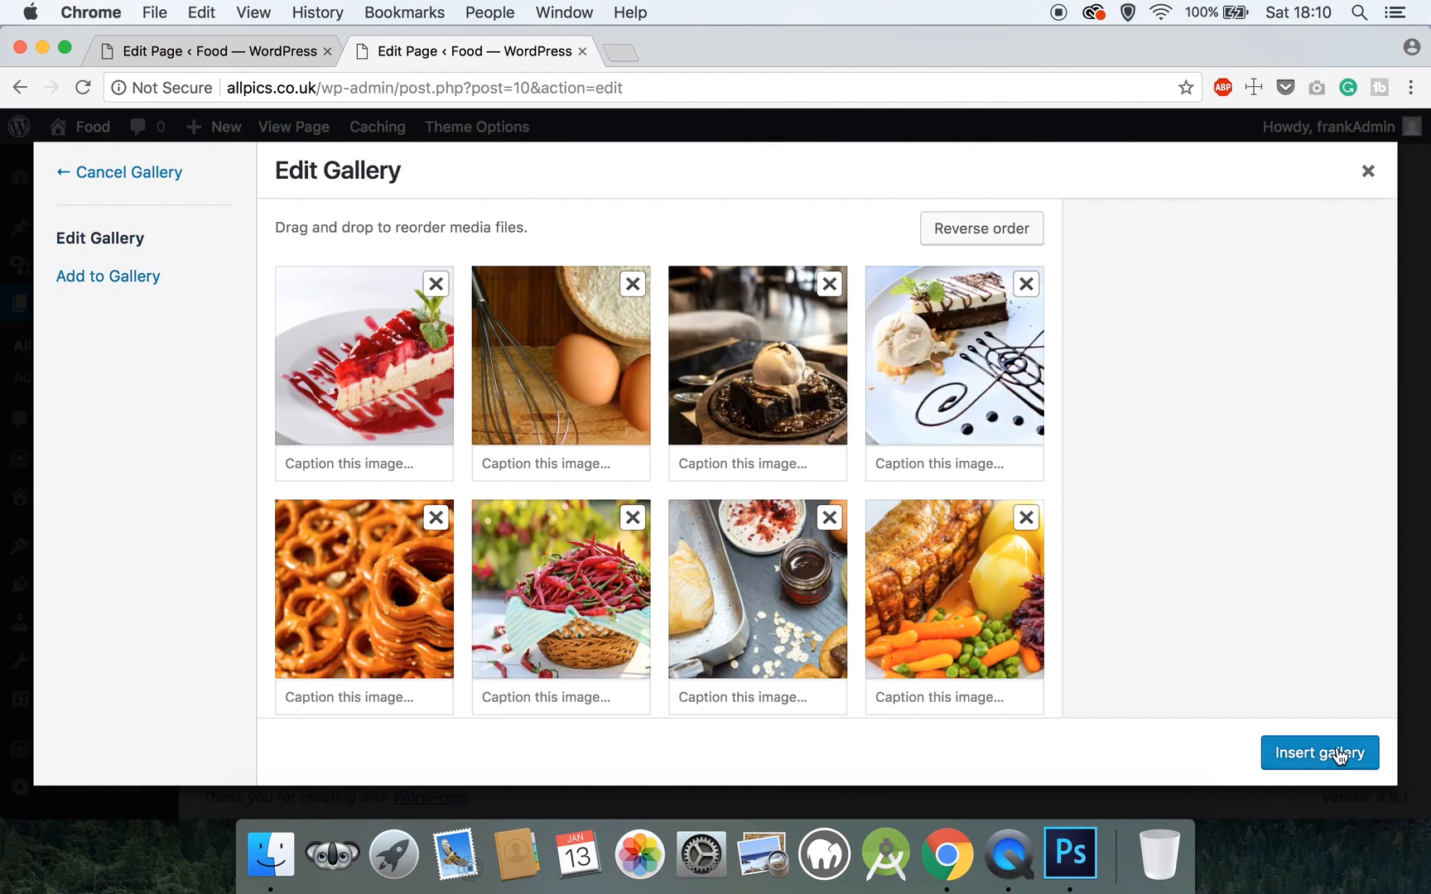
- Insert the 15 food photos, save the Horizontal Gallery, update the Homepage and view it live
{"action": "left_click", "coordinate": [1339, 755]}
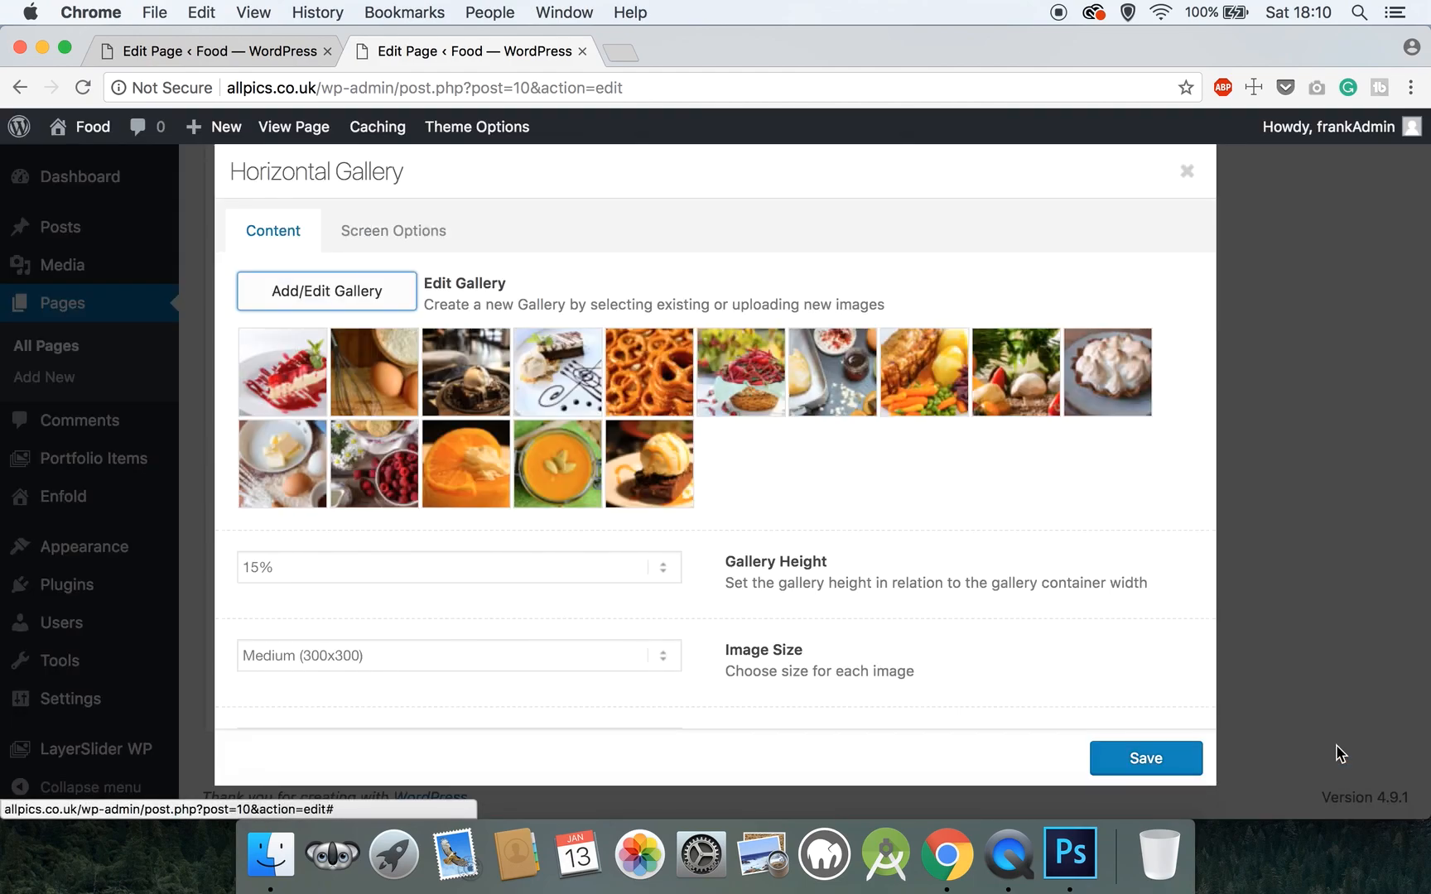
{"action": "left_click", "coordinate": [1189, 766]}
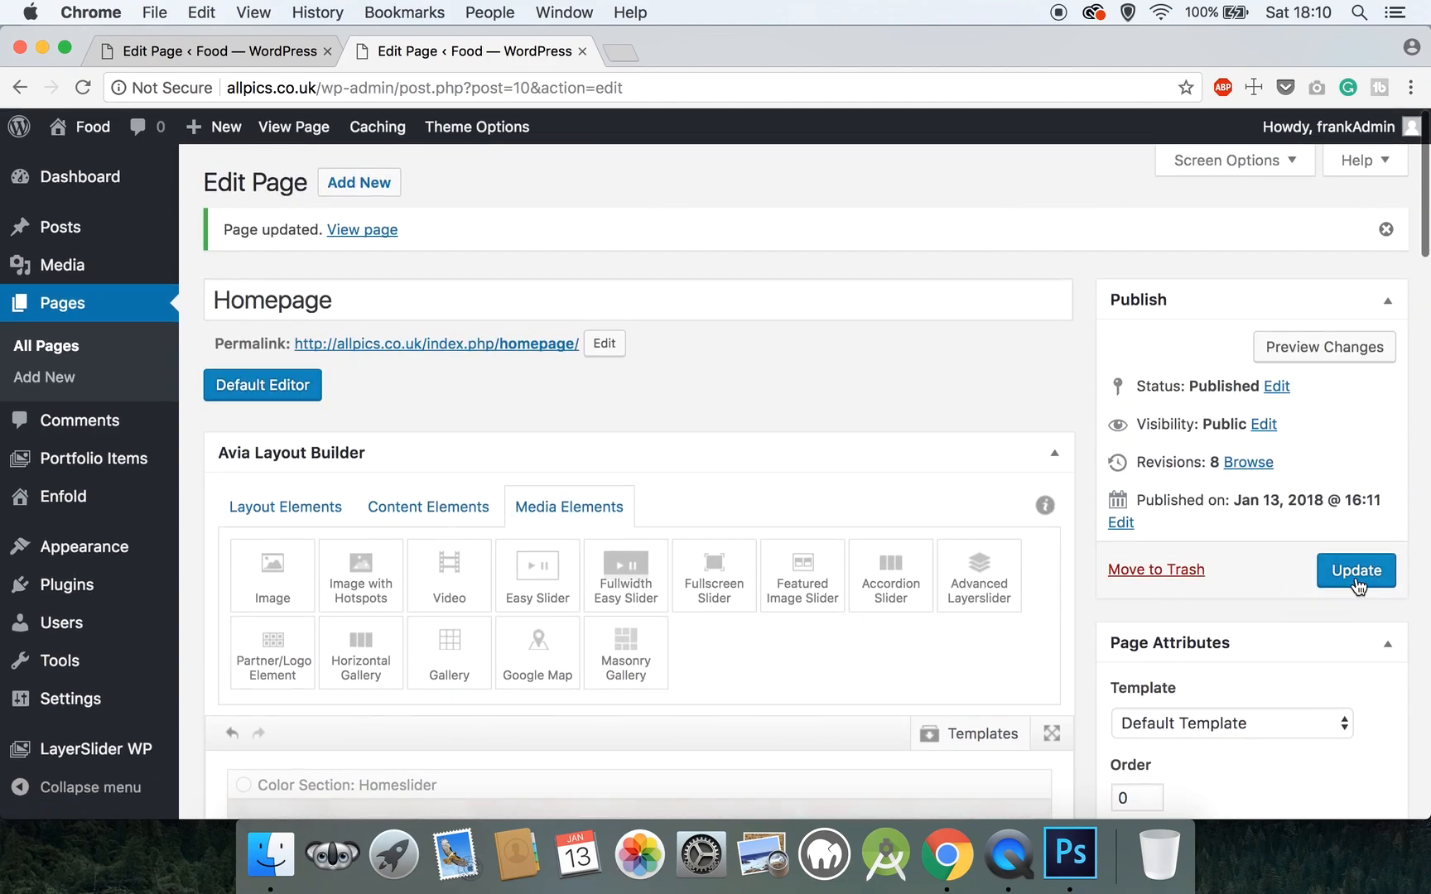
{"action": "left_click", "coordinate": [1355, 573]}
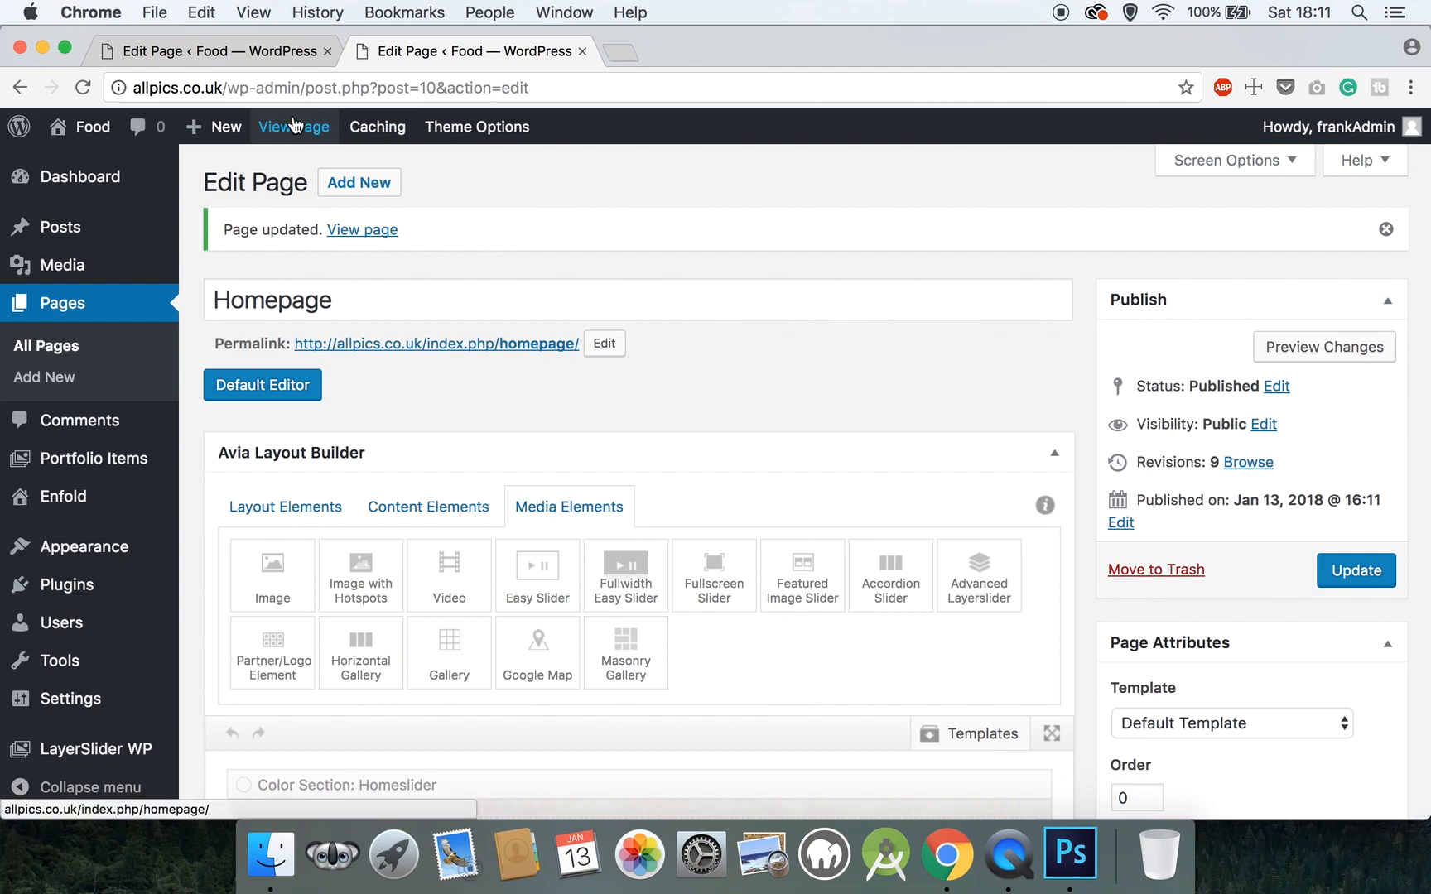
{"action": "right_click", "coordinate": [294, 122]}
{"action": "left_click", "coordinate": [318, 126]}
- On the live homepage tab, advance the Food Gallery forward through nine images
{"action": "left_click", "coordinate": [694, 62]}
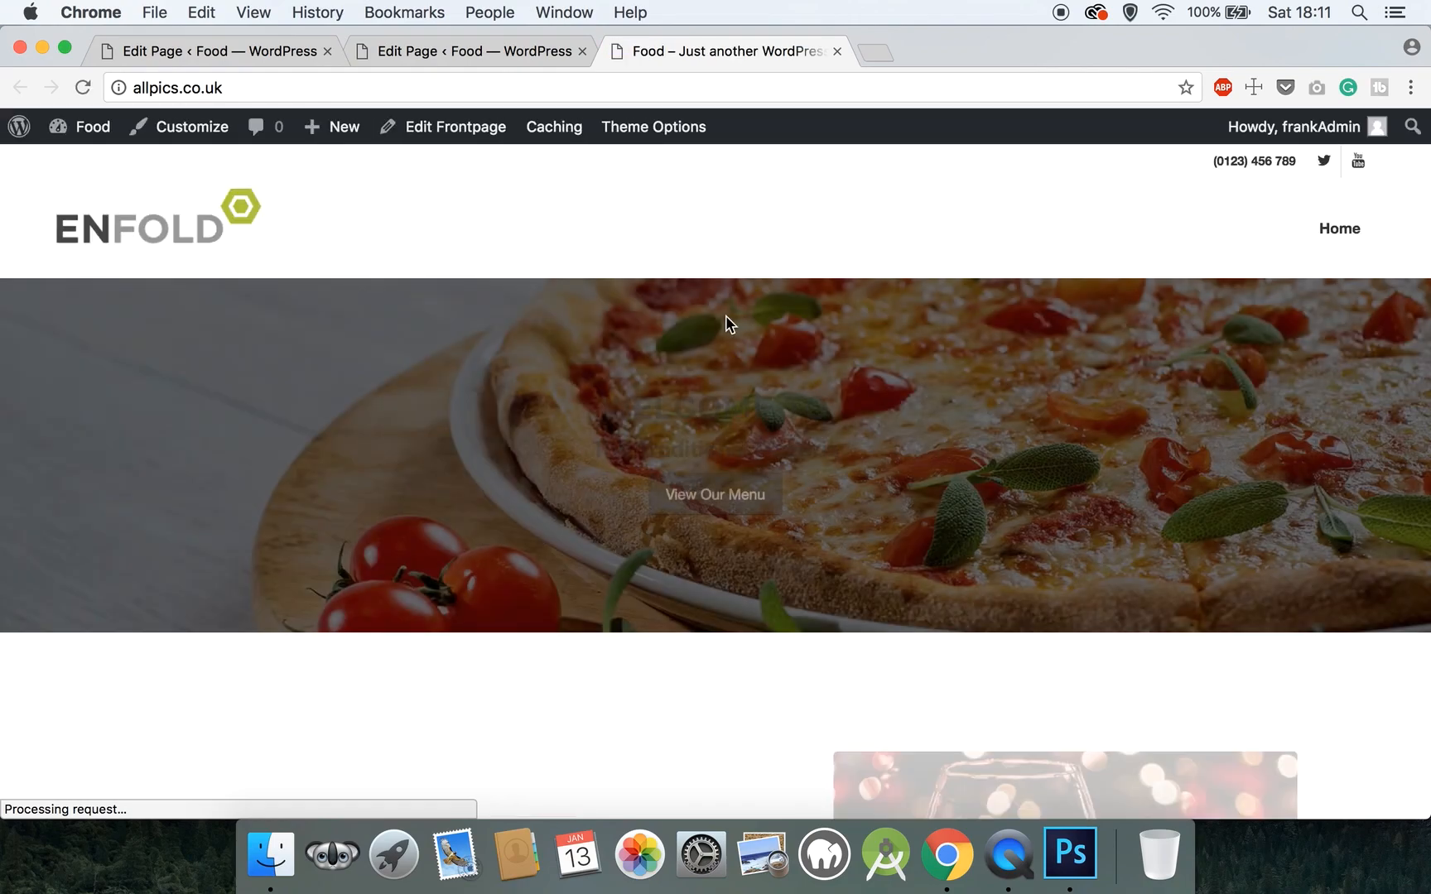
{"action": "scroll", "coordinate": [726, 315], "scroll_direction": "down", "scroll_amount": 10}
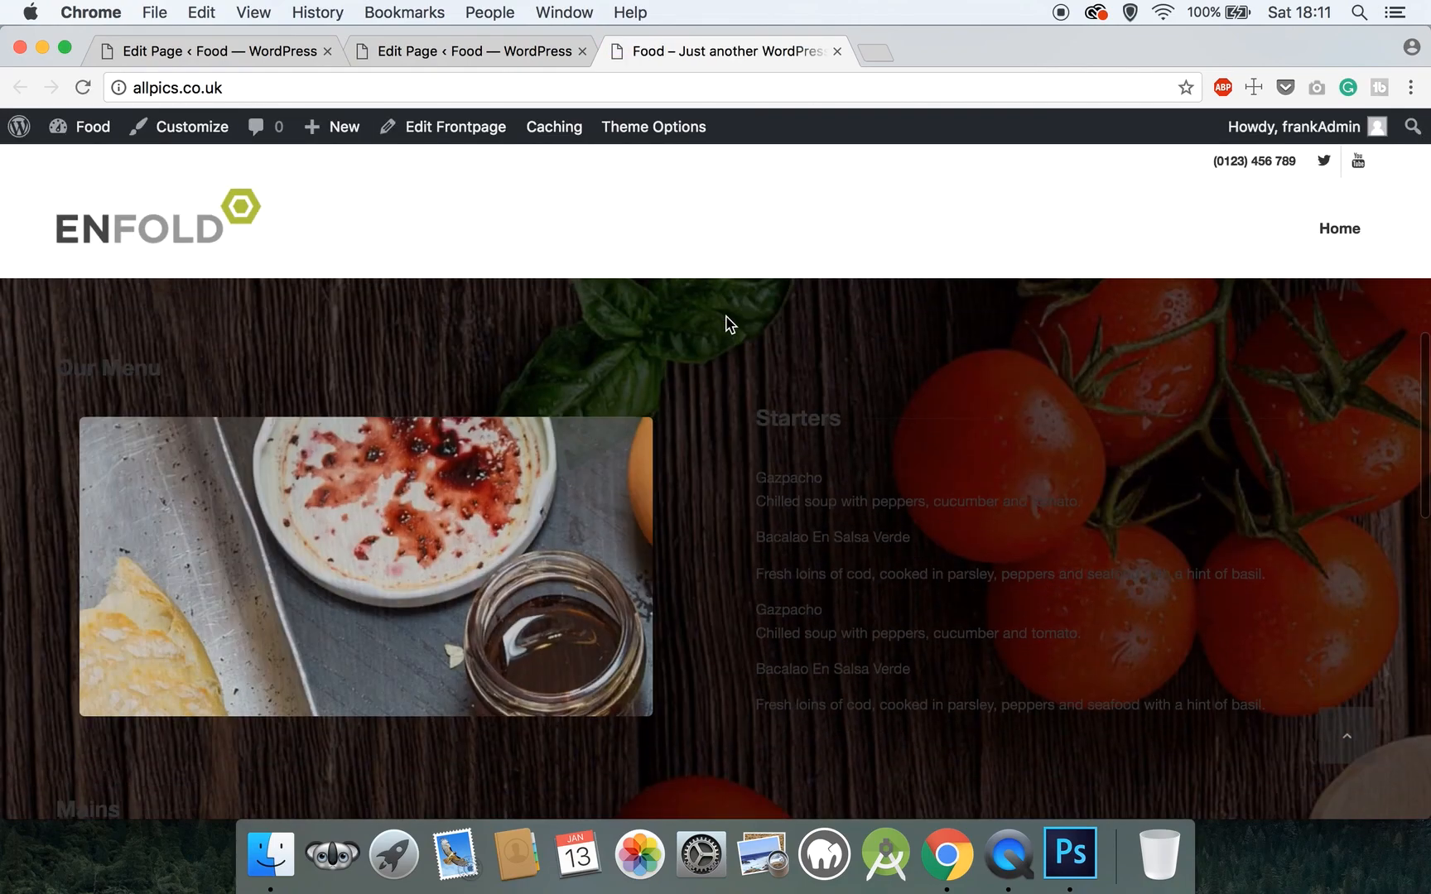
{"action": "scroll", "coordinate": [725, 323], "scroll_direction": "down", "scroll_amount": 6}
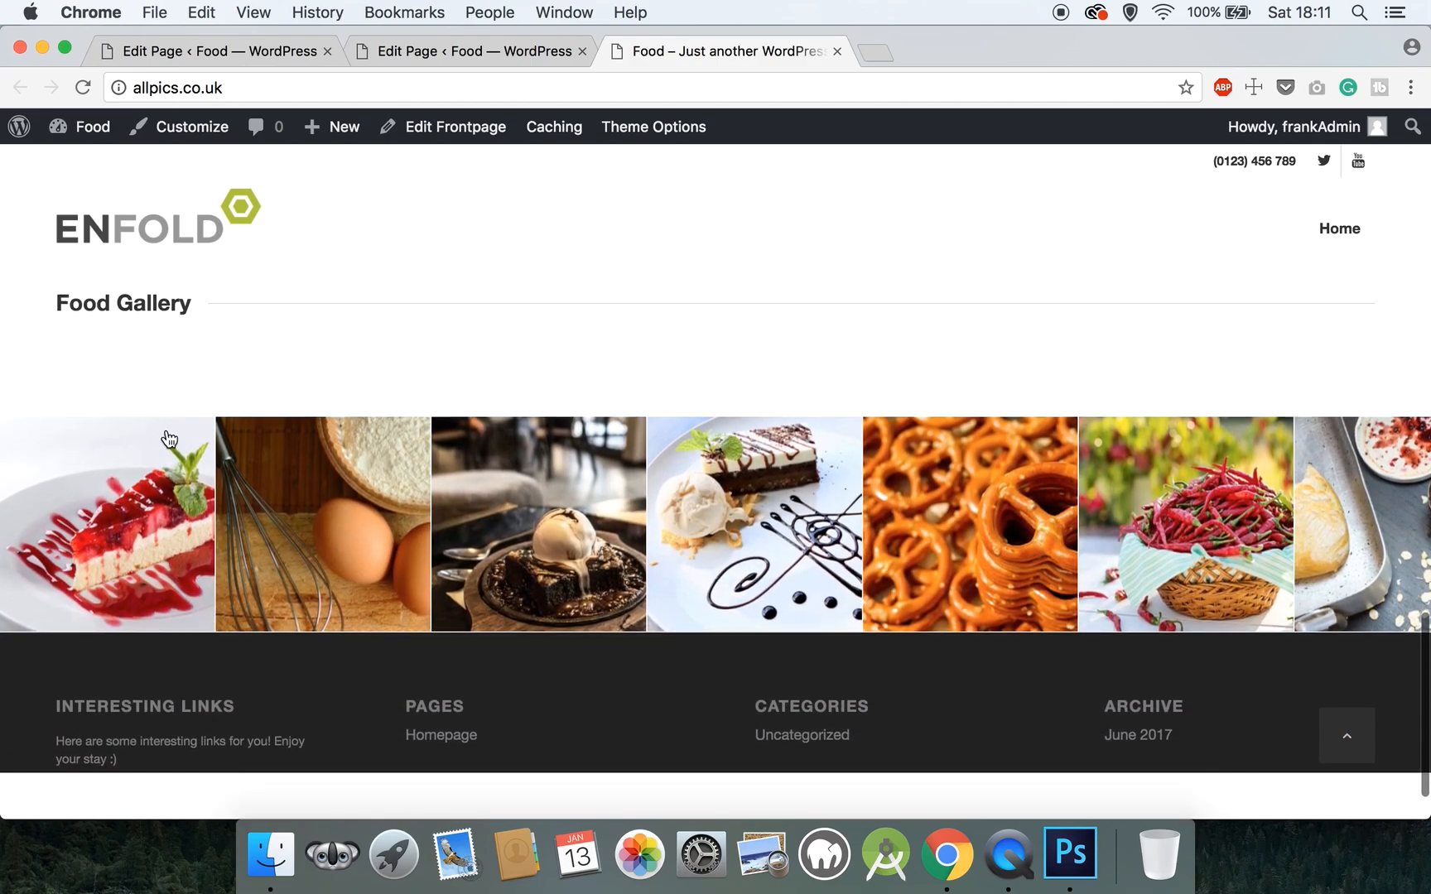
{"action": "left_click", "coordinate": [1403, 545]}
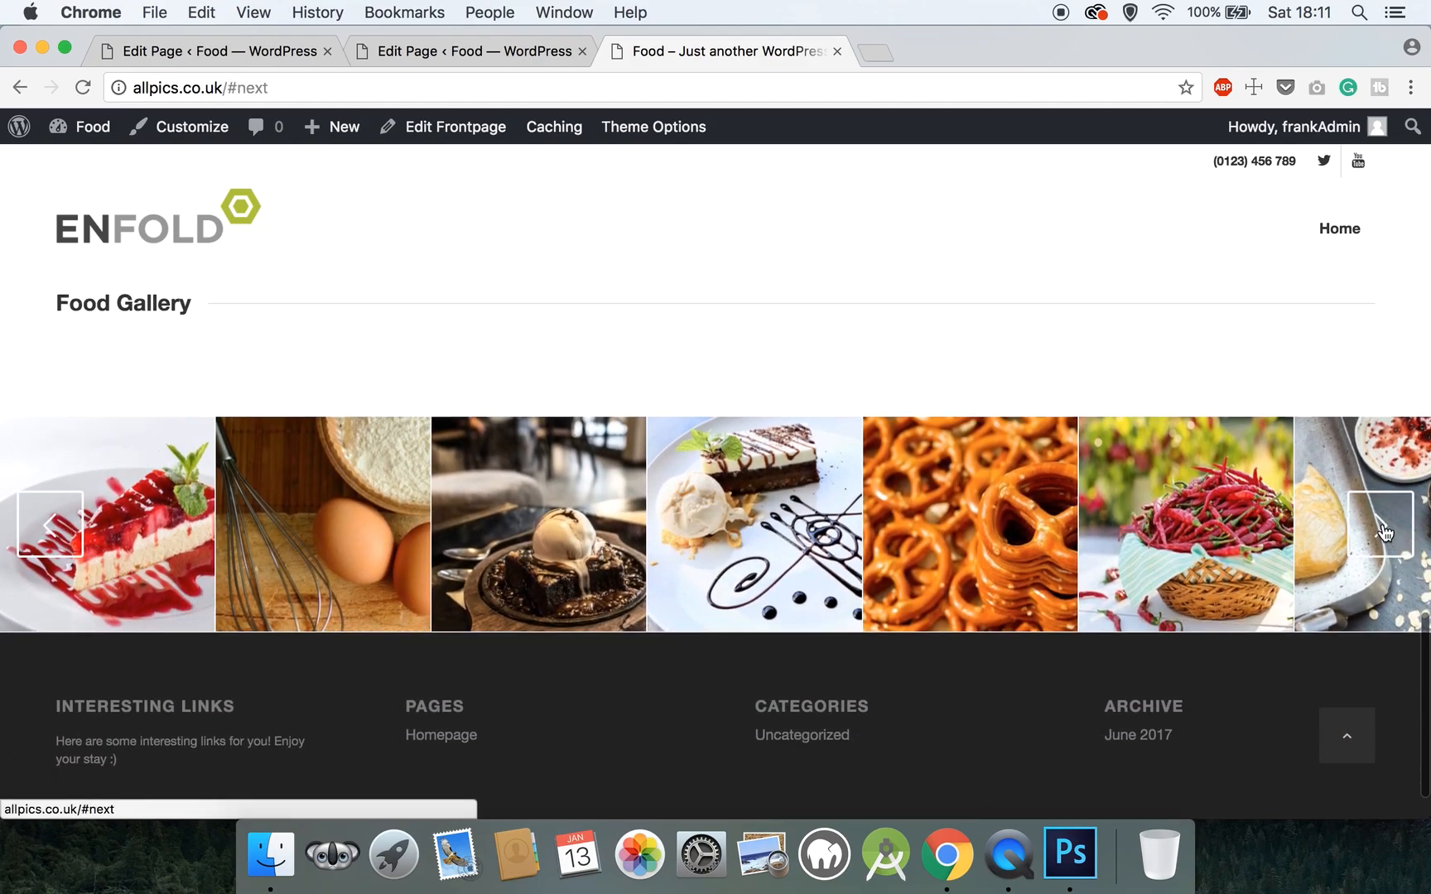
{"action": "left_click", "coordinate": [1385, 532]}
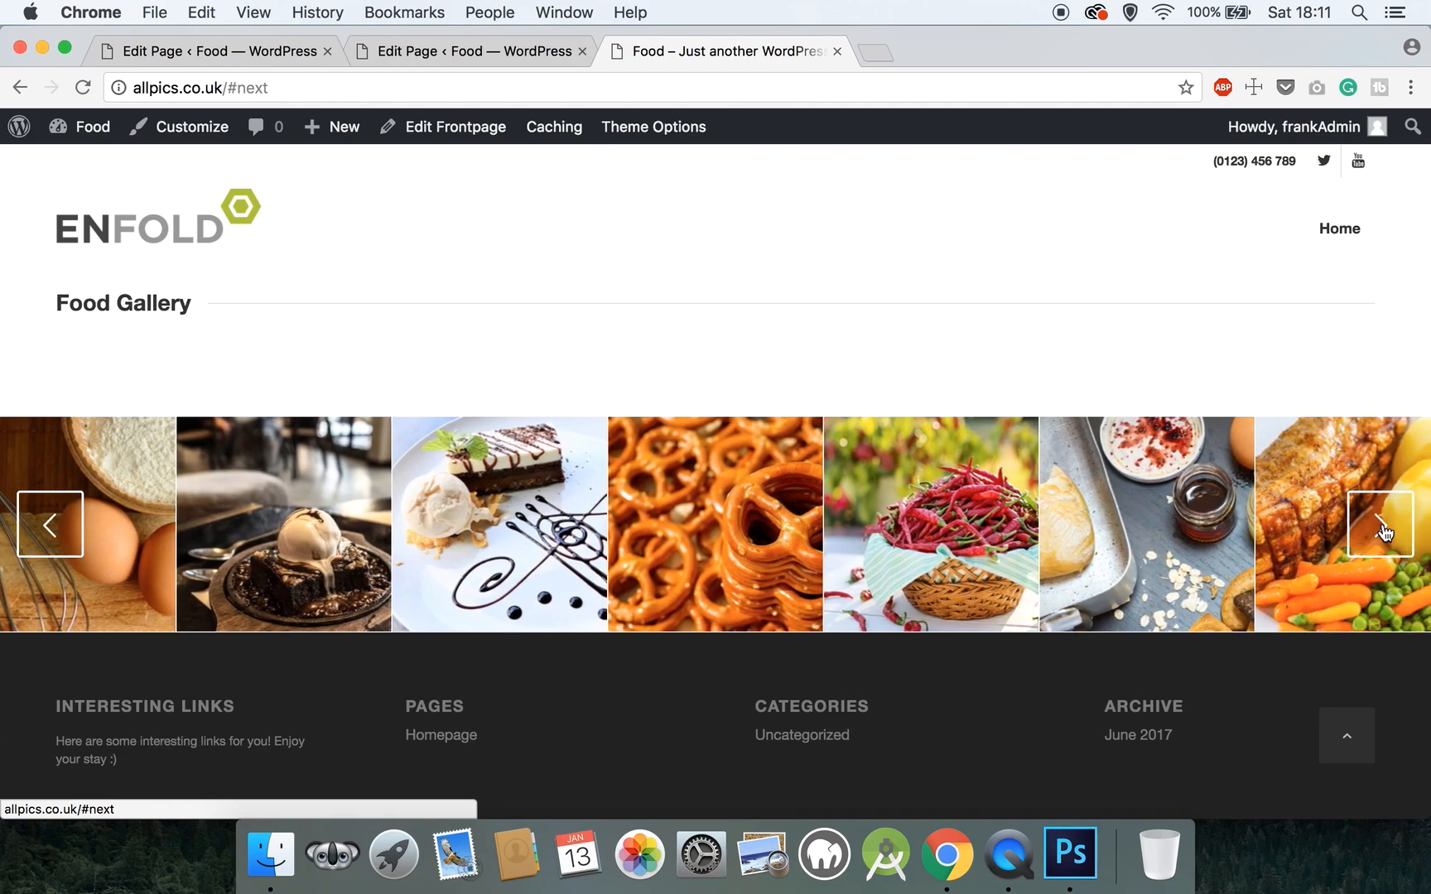
{"action": "left_click", "coordinate": [1385, 532]}
{"action": "left_click", "coordinate": [1385, 532]}
{"action": "left_click", "coordinate": [1386, 533]}
{"action": "left_click", "coordinate": [1386, 532]}
{"action": "left_click", "coordinate": [1386, 533]}
{"action": "left_click", "coordinate": [1385, 533]}
{"action": "left_click", "coordinate": [1385, 533]}
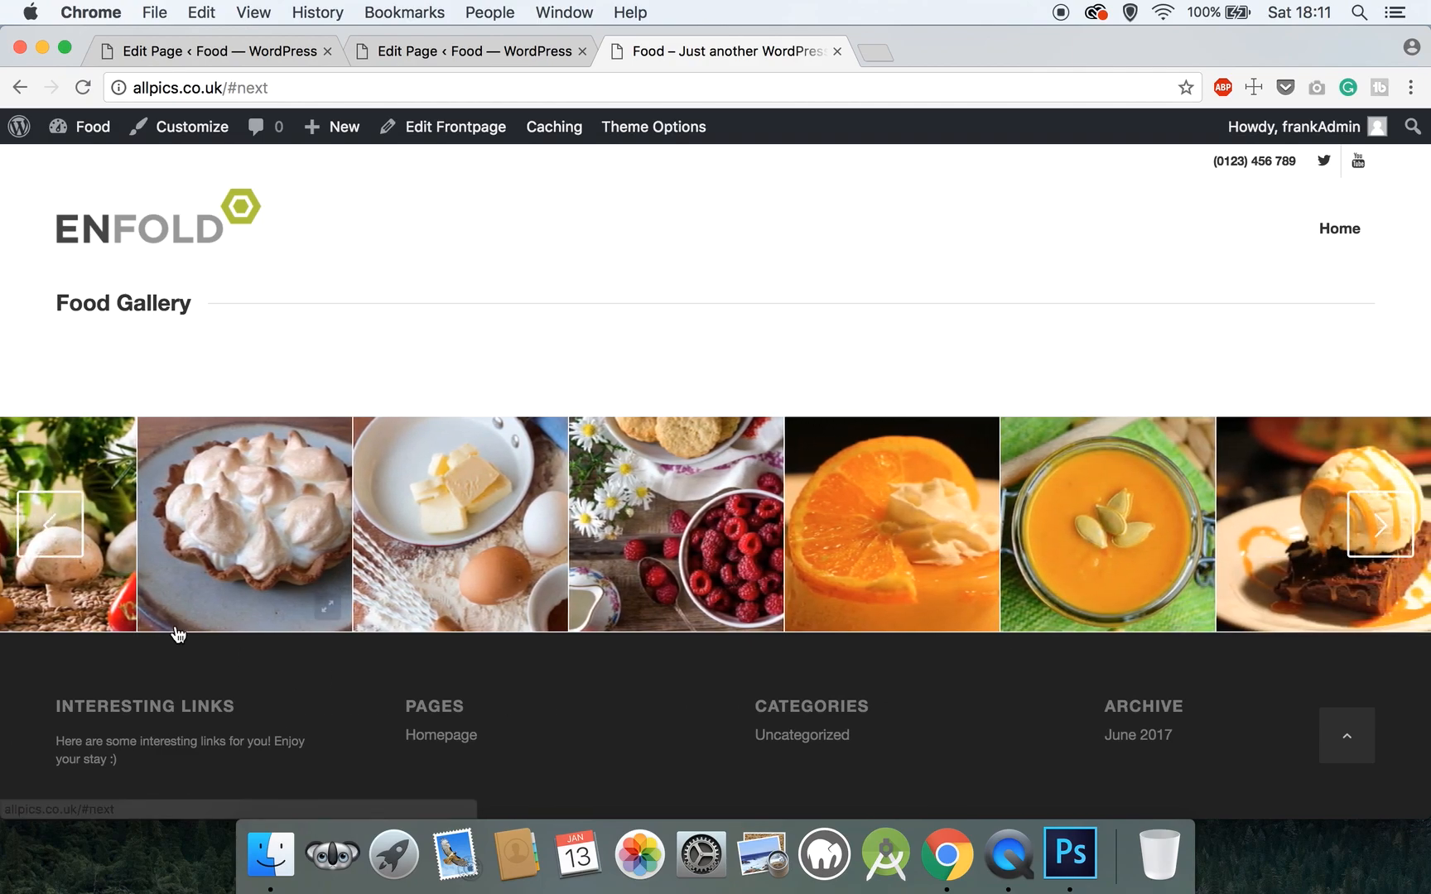
- Move the Food Gallery back eight images
{"action": "left_click", "coordinate": [58, 524]}
{"action": "left_click", "coordinate": [58, 524]}
{"action": "left_click", "coordinate": [58, 524]}
{"action": "left_click", "coordinate": [58, 525]}
{"action": "left_click", "coordinate": [58, 525]}
{"action": "left_click", "coordinate": [58, 525]}
{"action": "left_click", "coordinate": [58, 525]}
{"action": "left_click", "coordinate": [58, 525]}
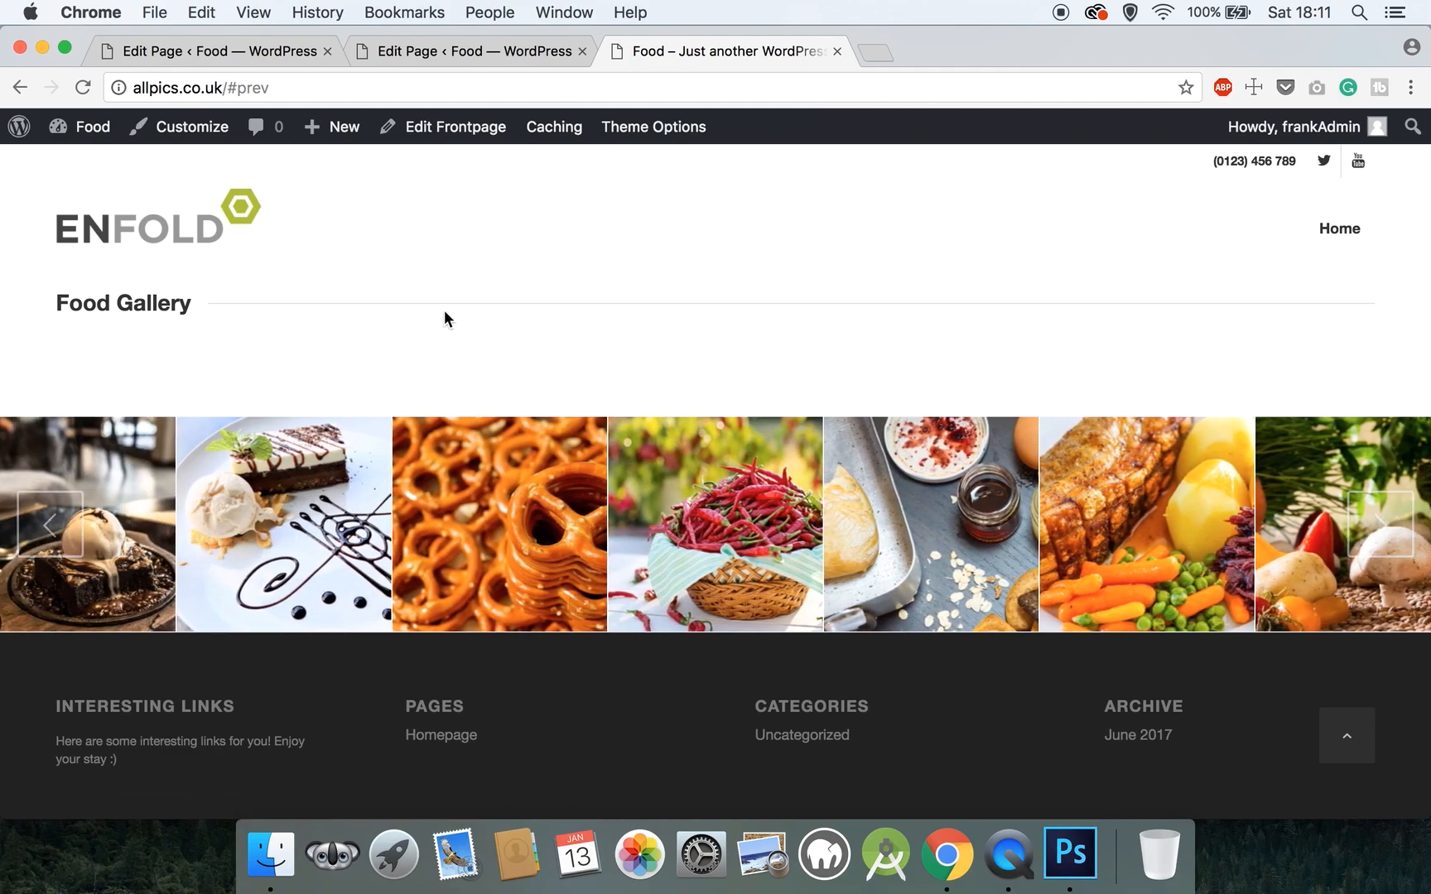
{"action": "scroll", "coordinate": [444, 317], "scroll_direction": "up", "scroll_amount": 3}
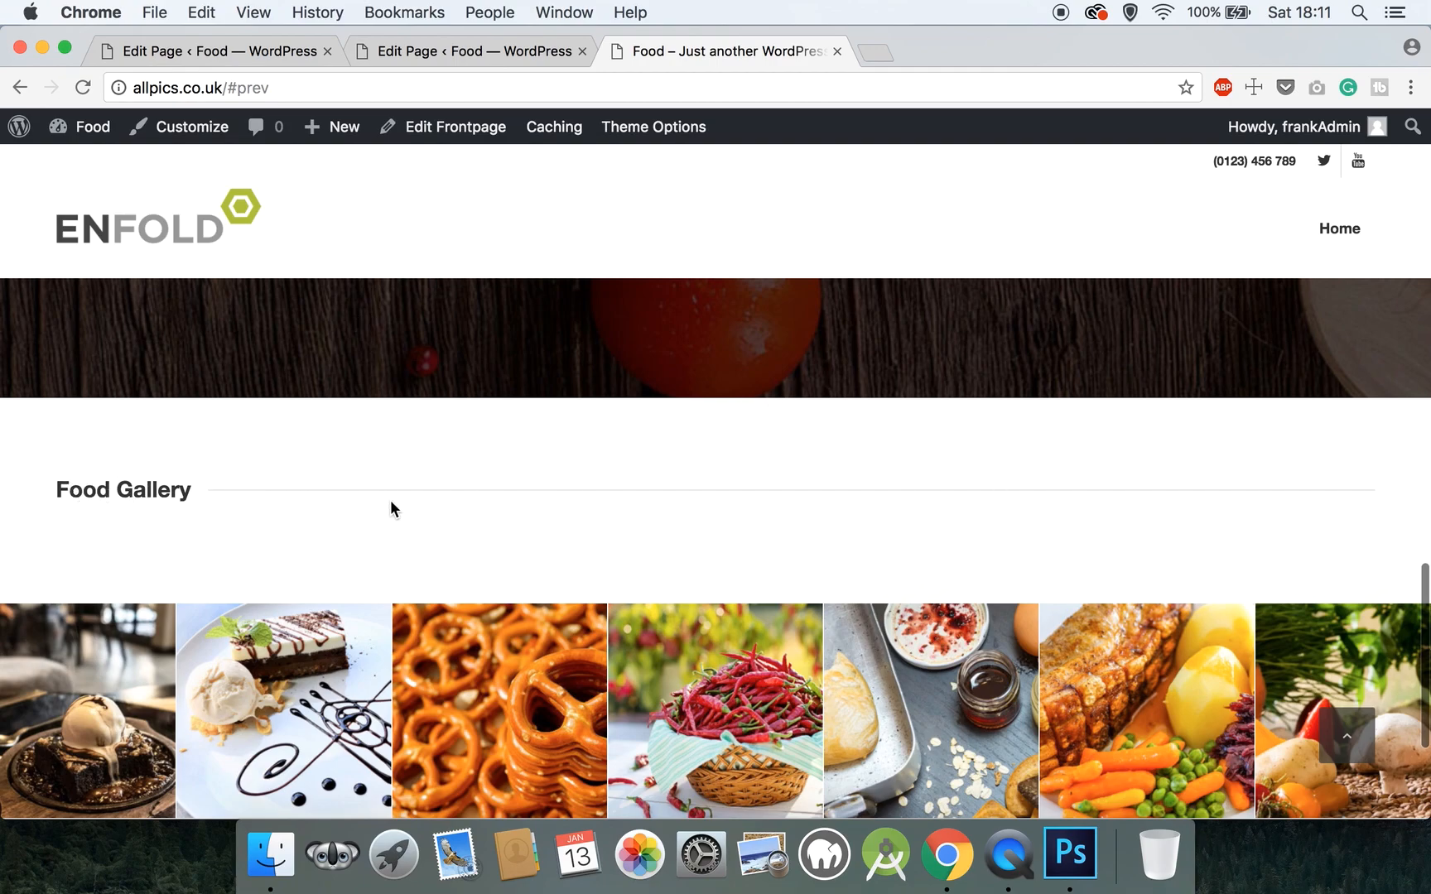
{"action": "scroll", "coordinate": [406, 511], "scroll_direction": "down", "scroll_amount": 4}
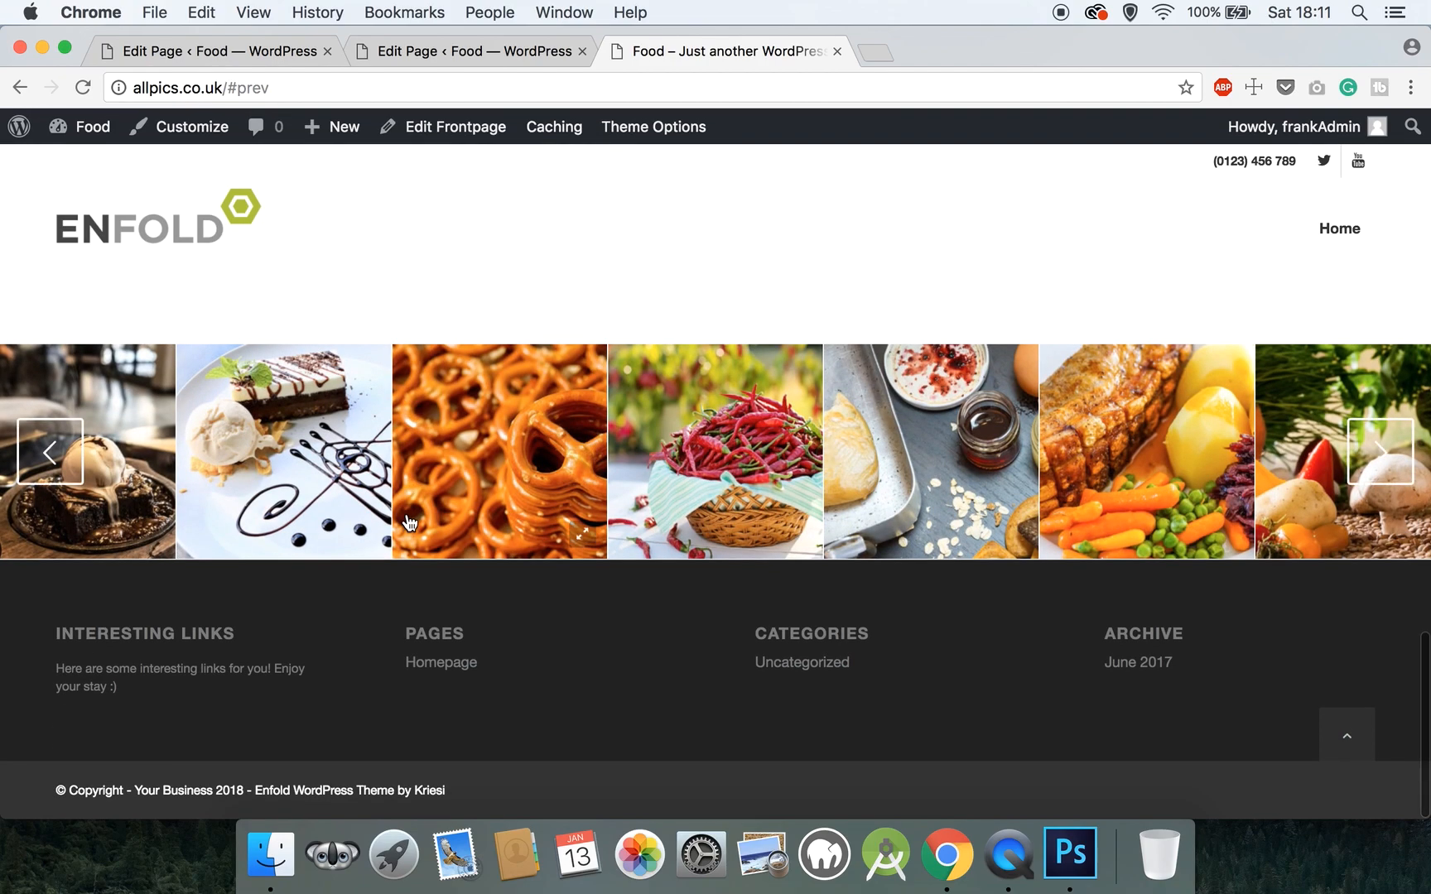
- Close the live-site tab and return to the Homepage editor
{"action": "left_click", "coordinate": [837, 51]}
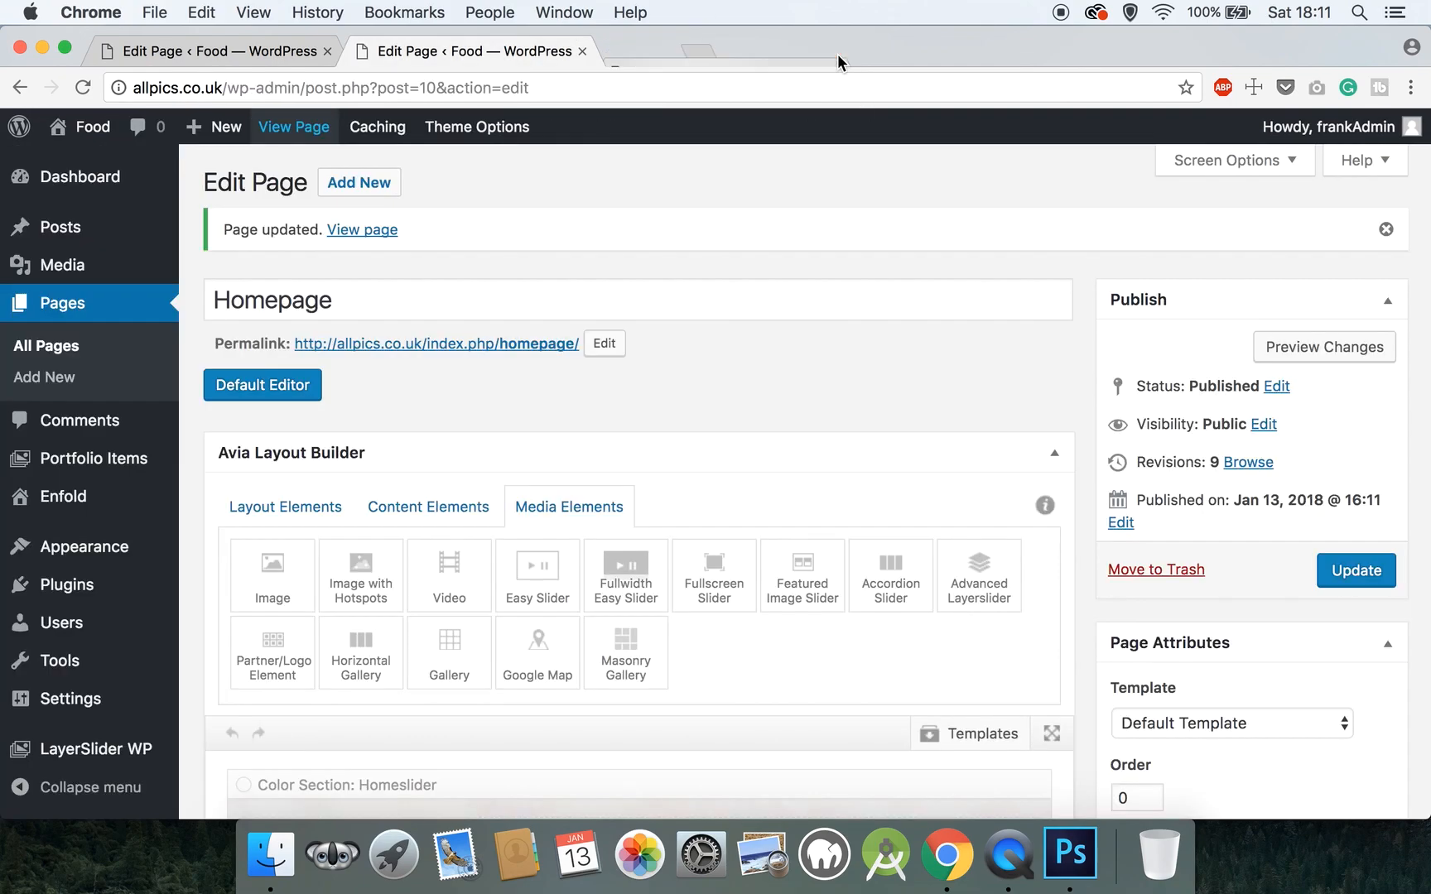
{"action": "scroll", "coordinate": [560, 478], "scroll_direction": "down", "scroll_amount": 20}
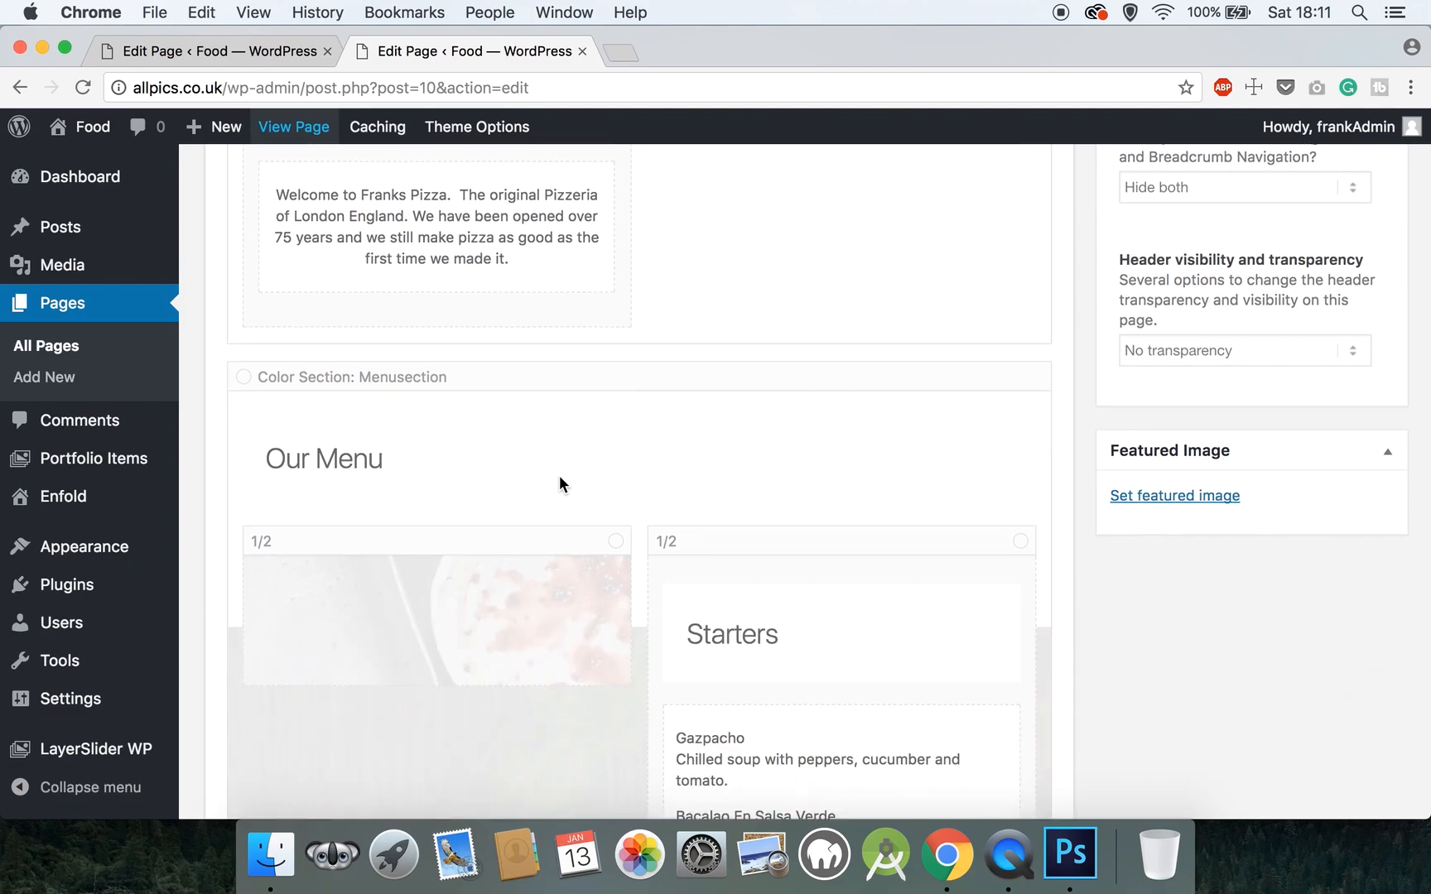
{"action": "scroll", "coordinate": [560, 480], "scroll_direction": "down", "scroll_amount": 15}
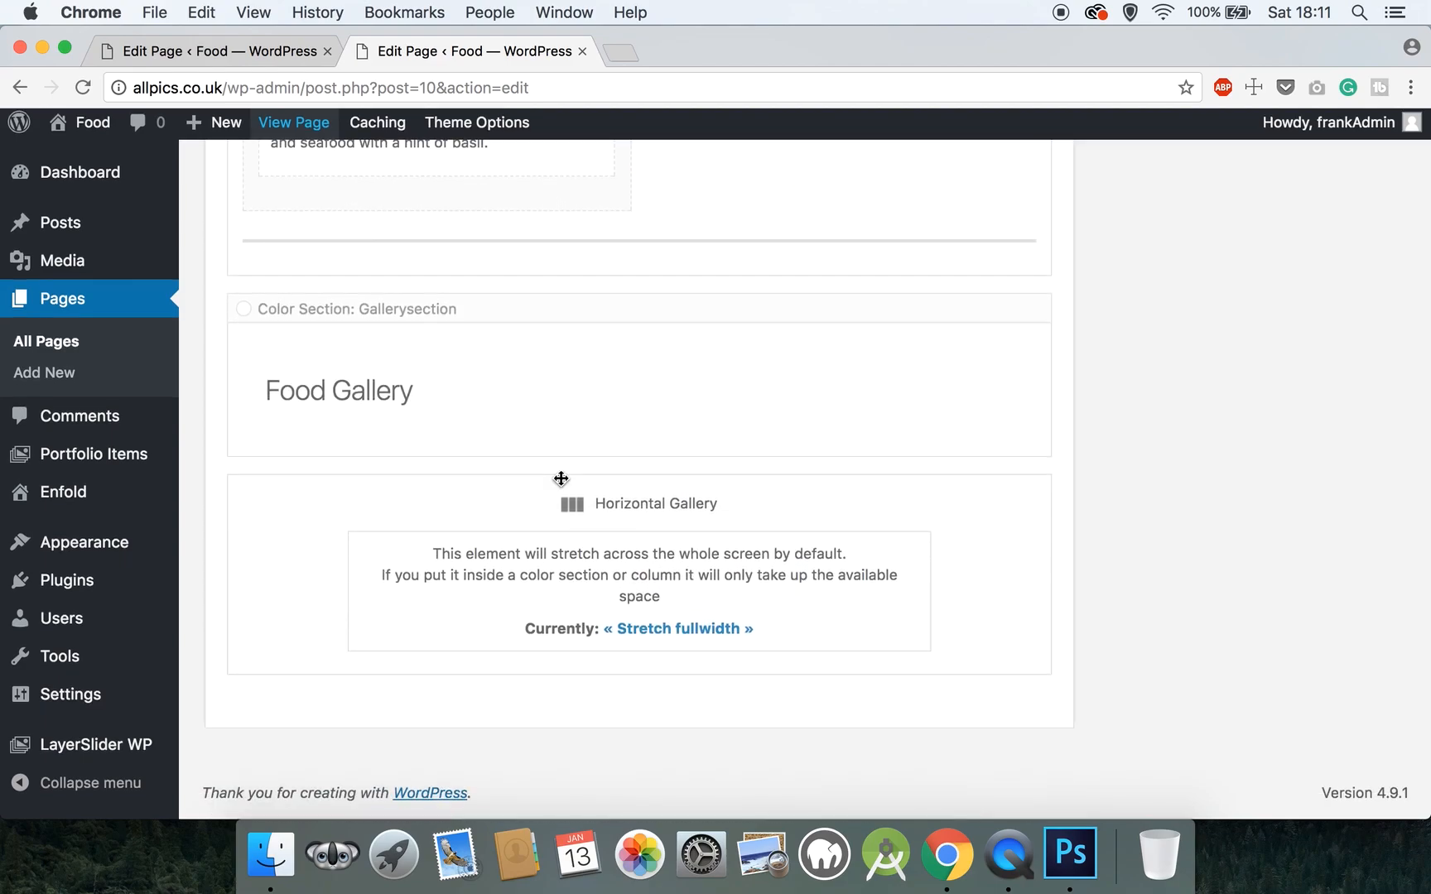
{"action": "scroll", "coordinate": [561, 478], "scroll_direction": "up", "scroll_amount": 20}
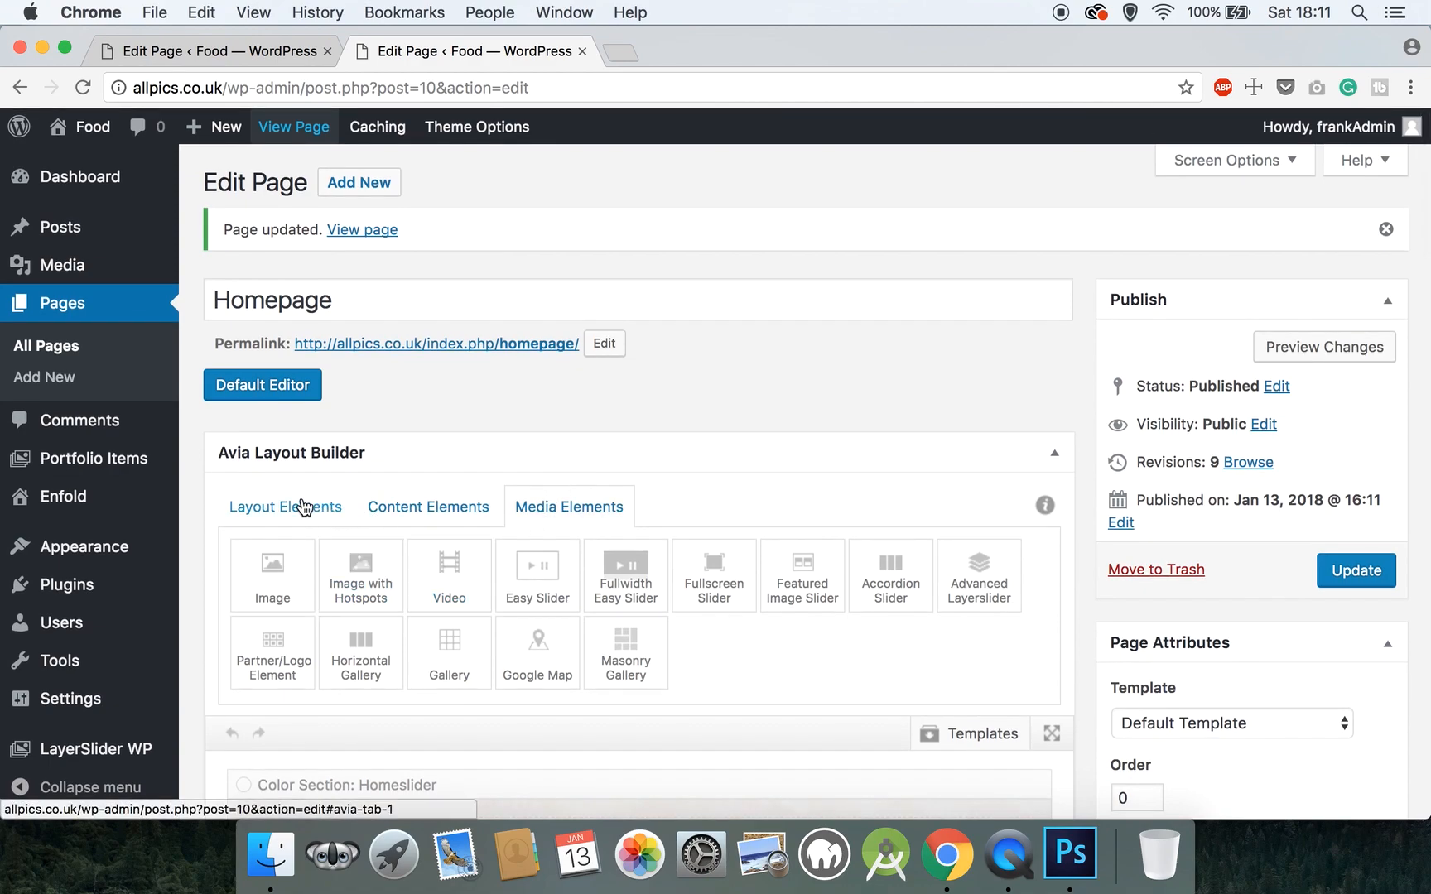
- Add a color section, a special heading and a two-thirds column from the layout elements
{"action": "left_click", "coordinate": [300, 506]}
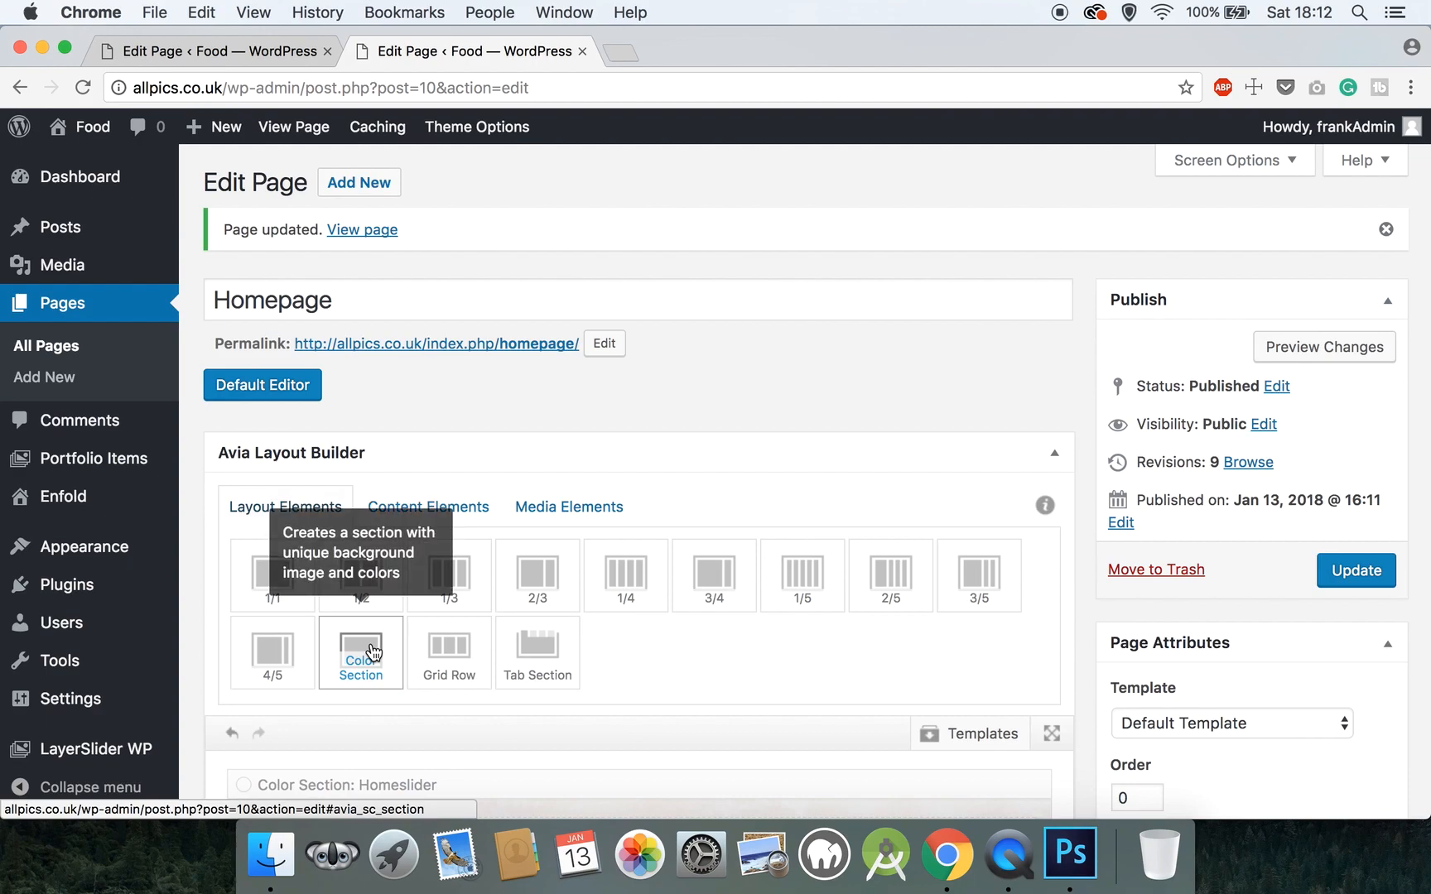
{"action": "left_click", "coordinate": [416, 511]}
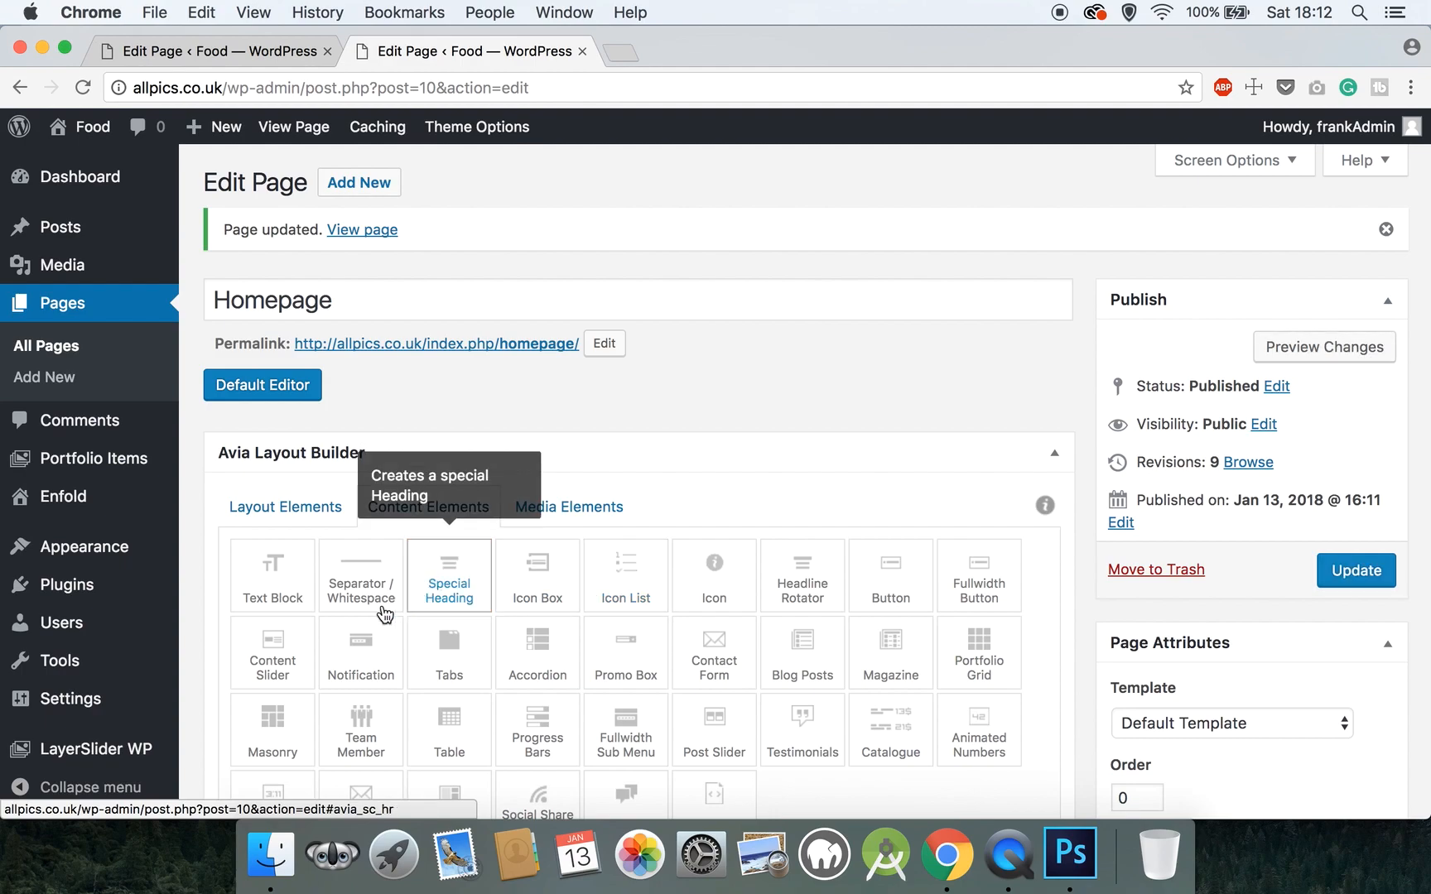
{"action": "left_click", "coordinate": [284, 520]}
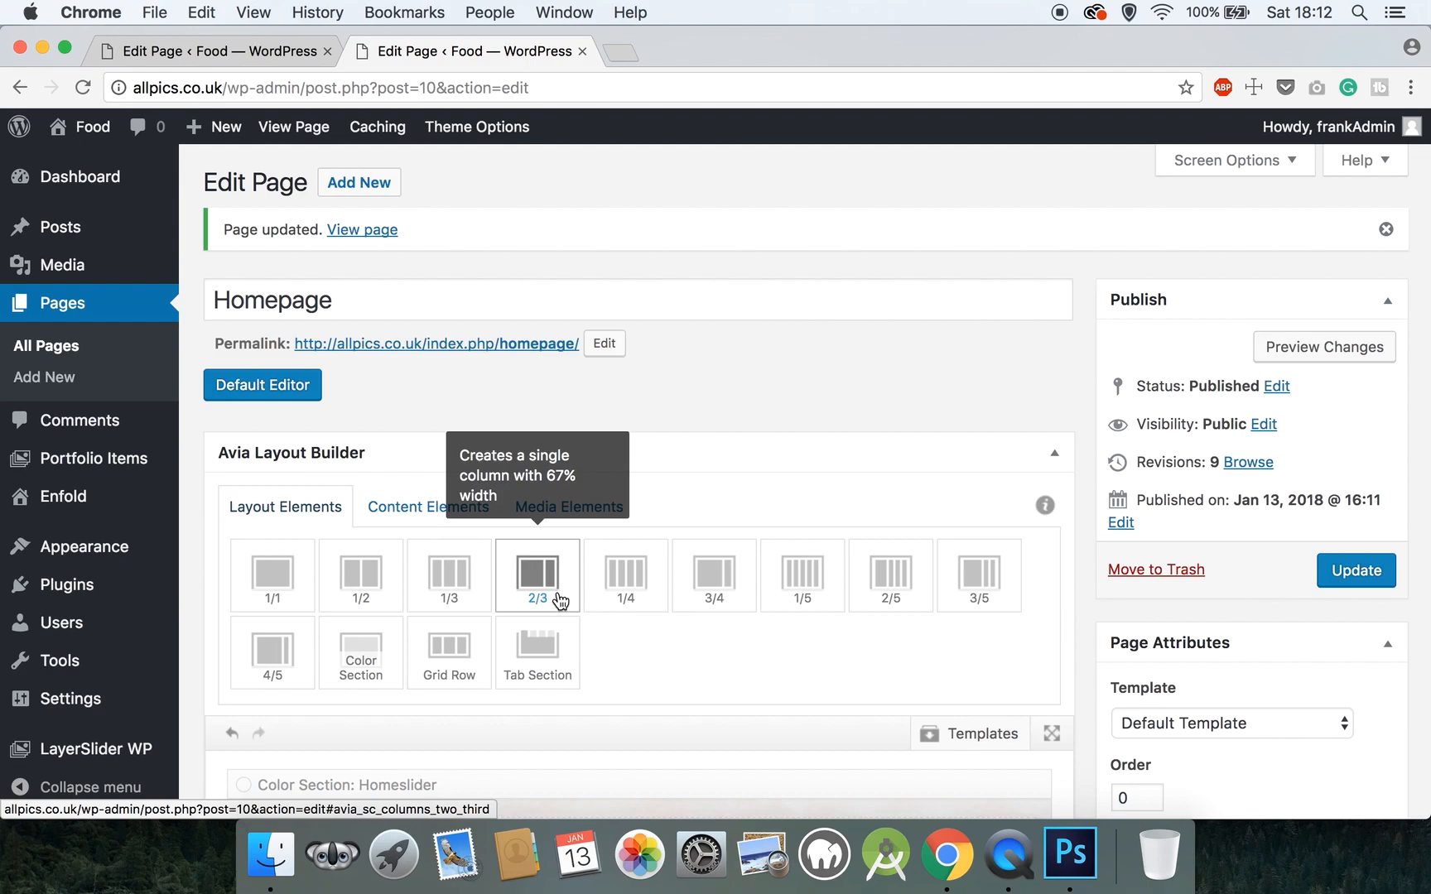
{"action": "left_click", "coordinate": [411, 515]}
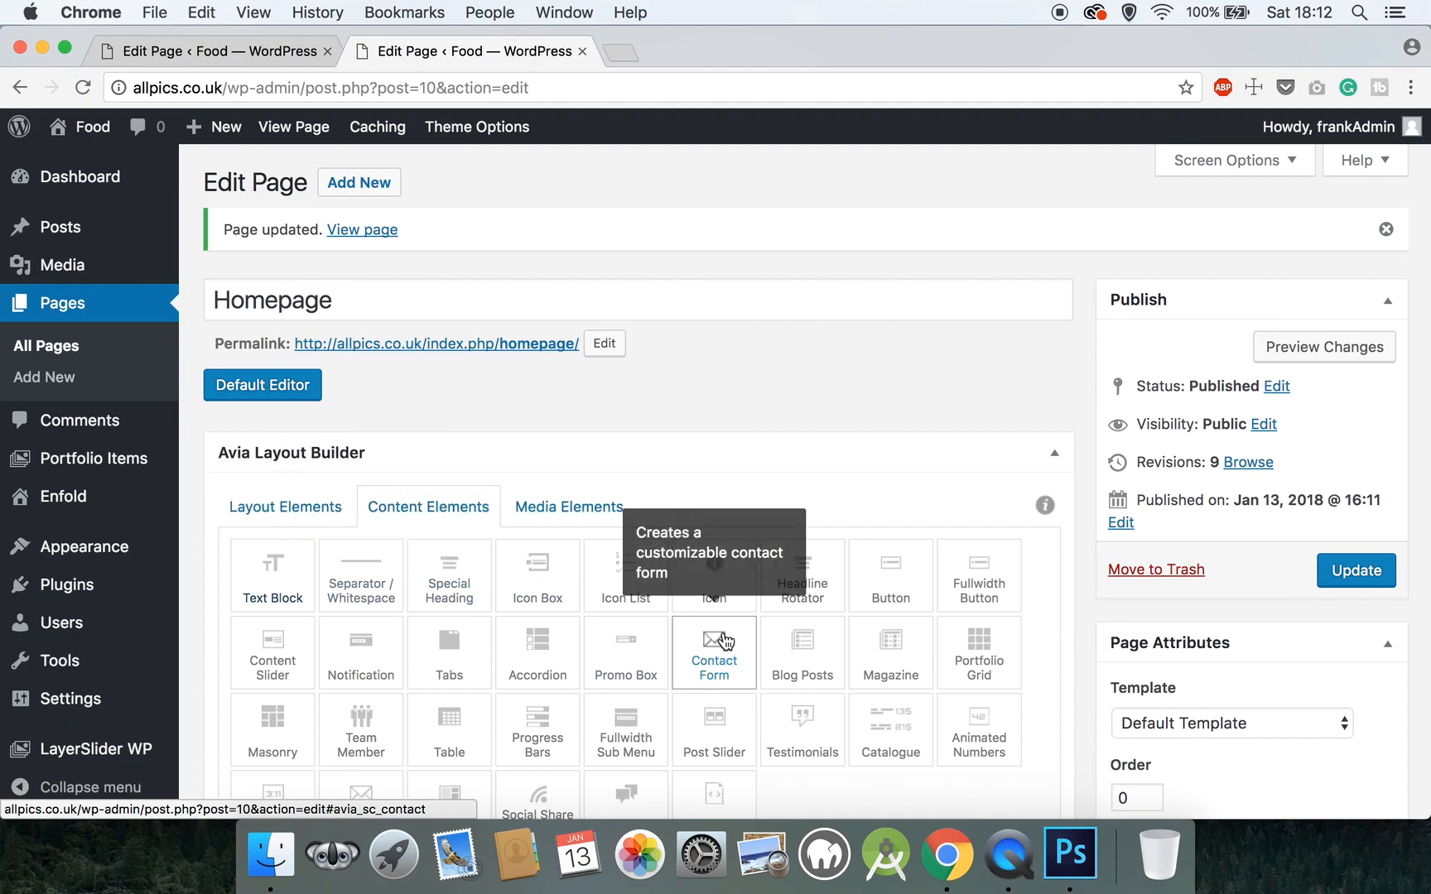
- Move the Hello heading and the one-third and two-thirds columns into the color section
{"action": "scroll", "coordinate": [727, 641], "scroll_direction": "down", "scroll_amount": 20}
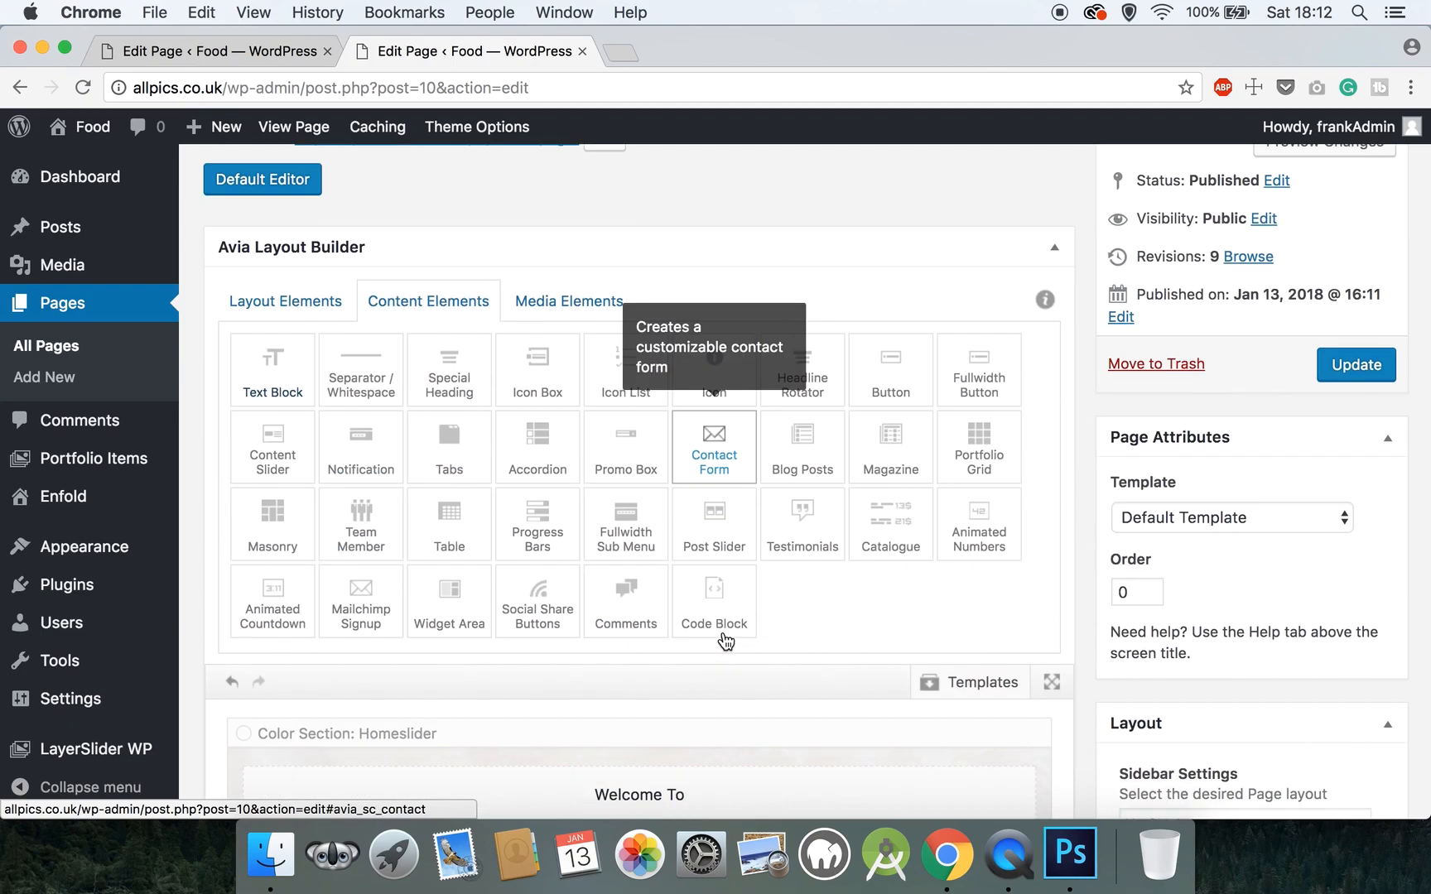
{"action": "scroll", "coordinate": [726, 640], "scroll_direction": "down", "scroll_amount": 10}
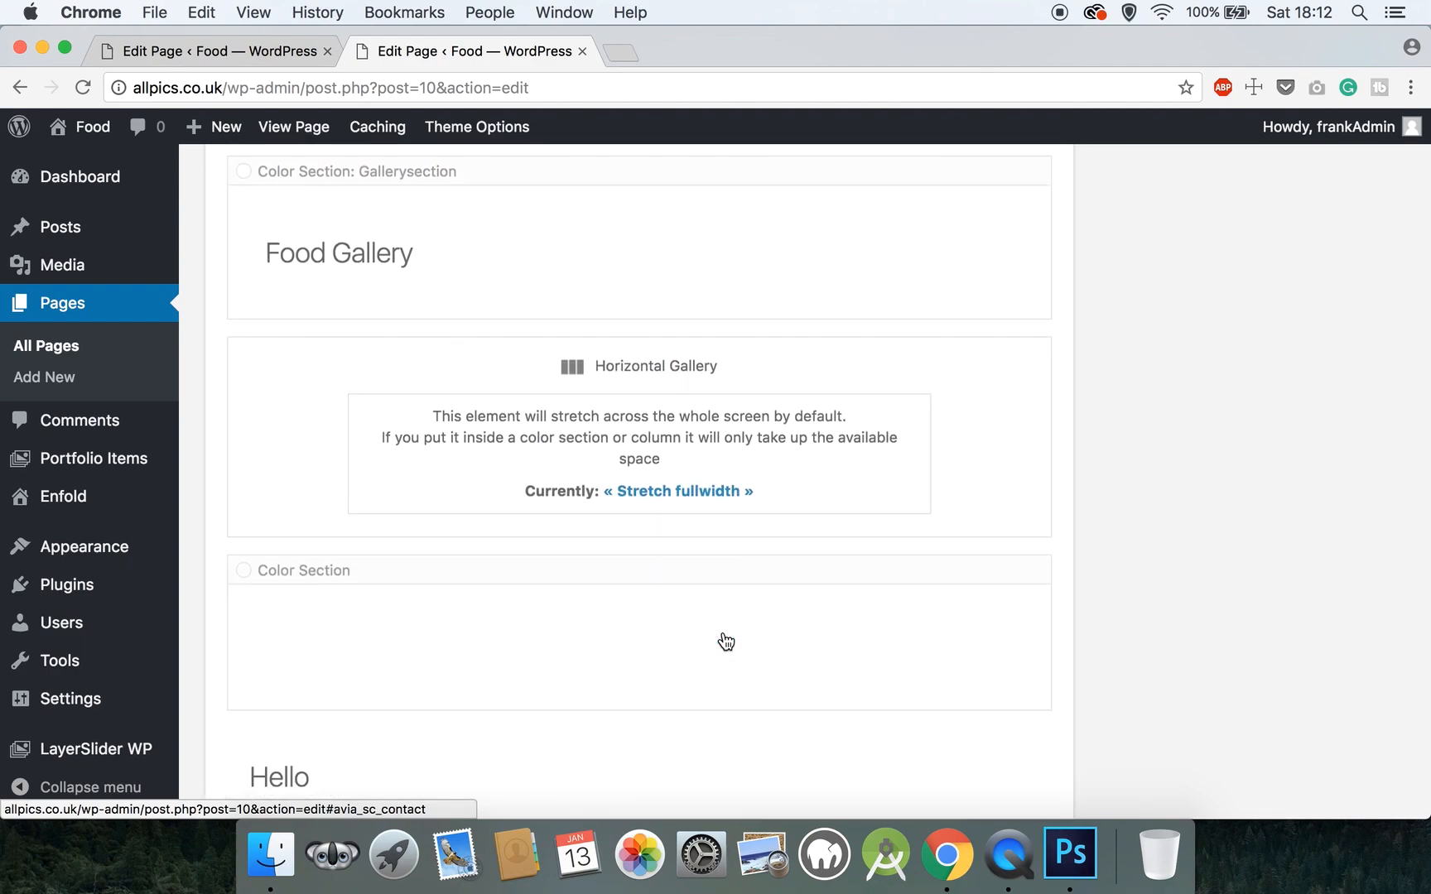
{"action": "scroll", "coordinate": [725, 640], "scroll_direction": "up", "scroll_amount": 2}
{"action": "mouse_move", "coordinate": [272, 521]}
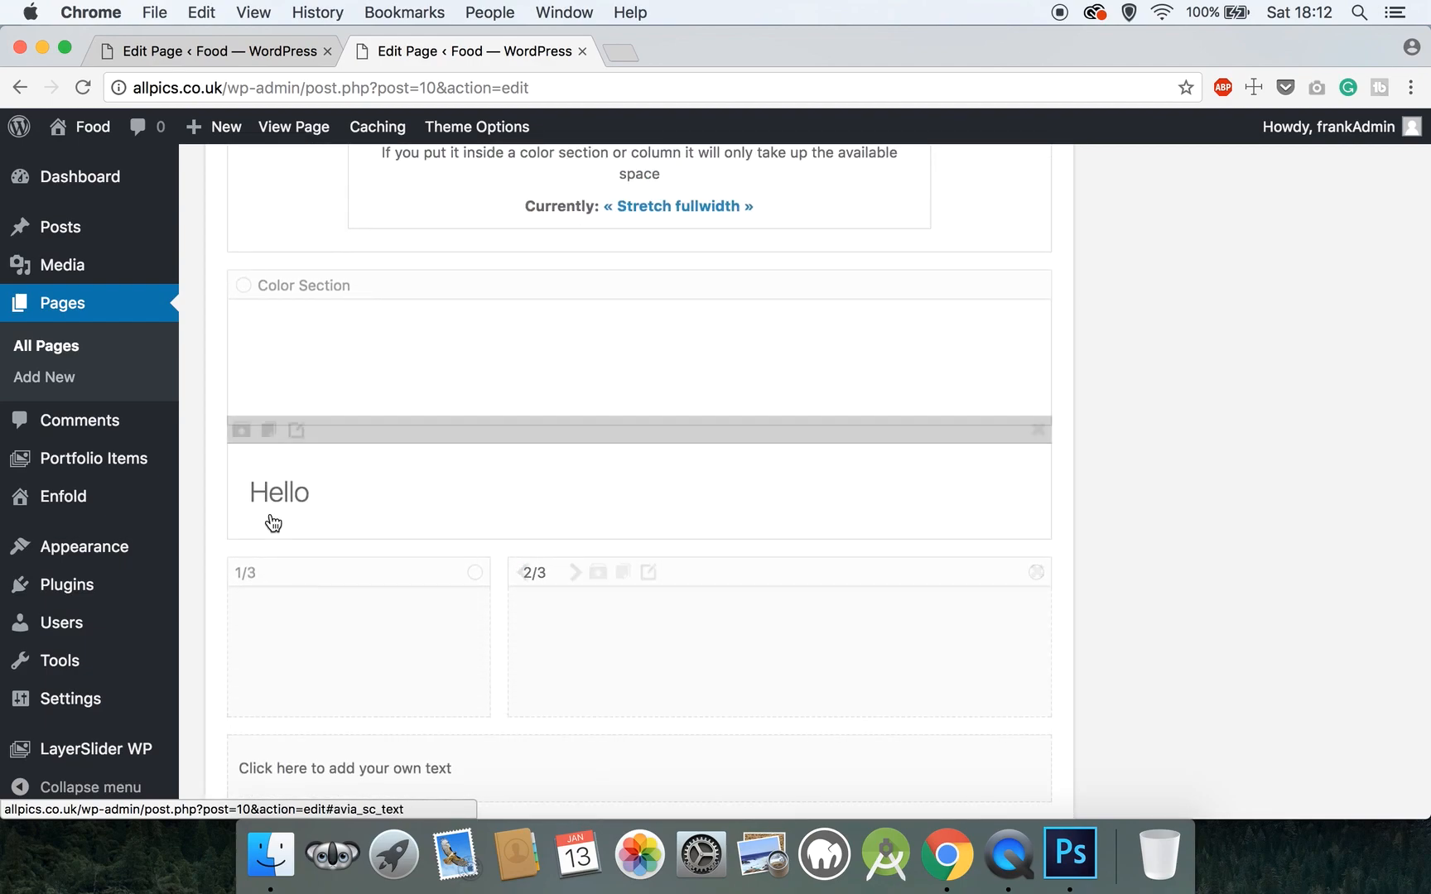
{"action": "left_click_drag", "start_coordinate": [317, 429], "coordinate": [324, 368]}
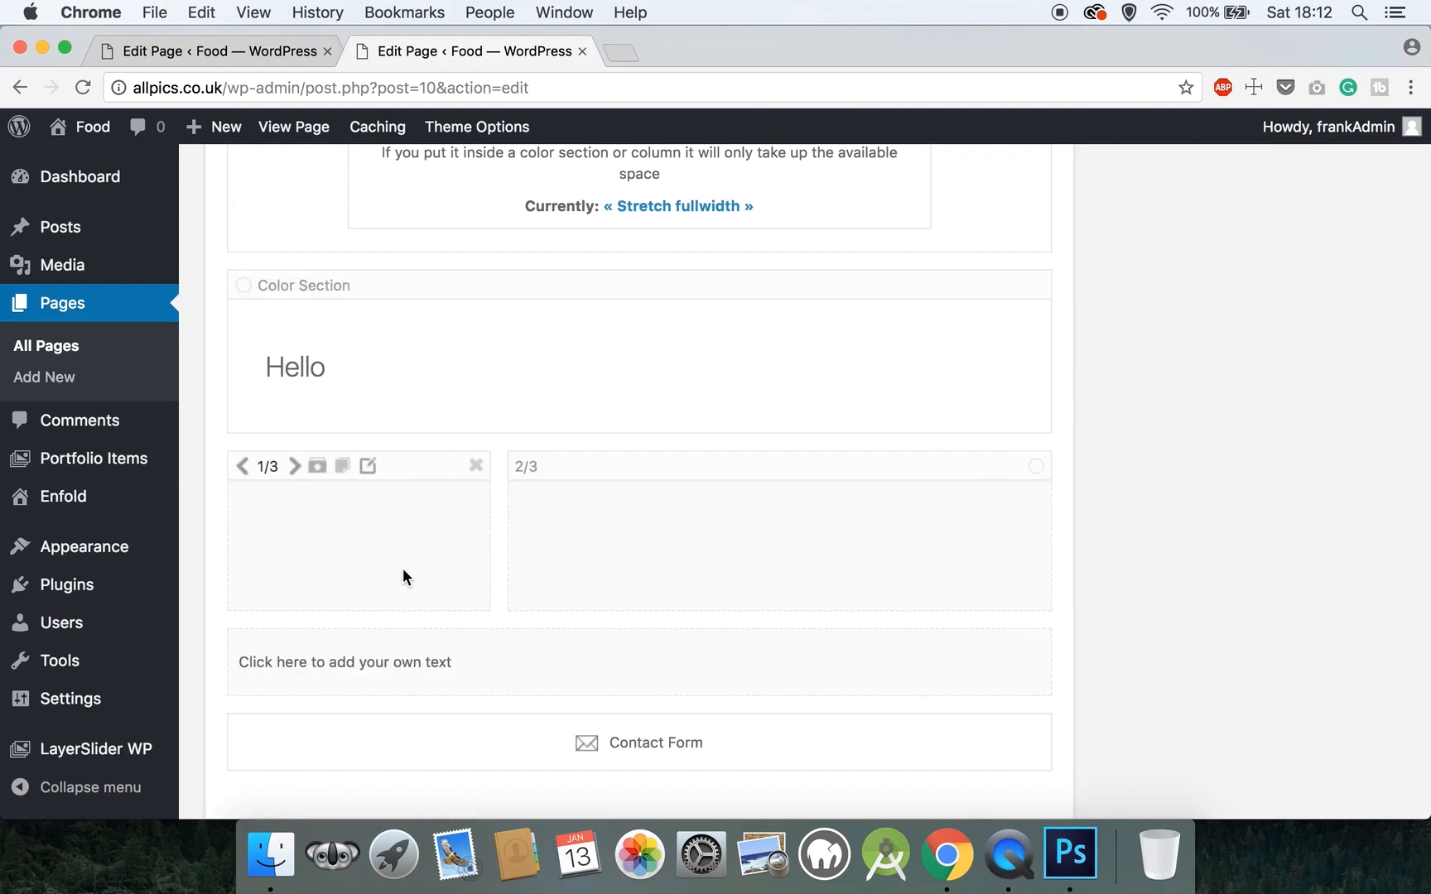
{"action": "left_click_drag", "start_coordinate": [425, 469], "coordinate": [421, 418]}
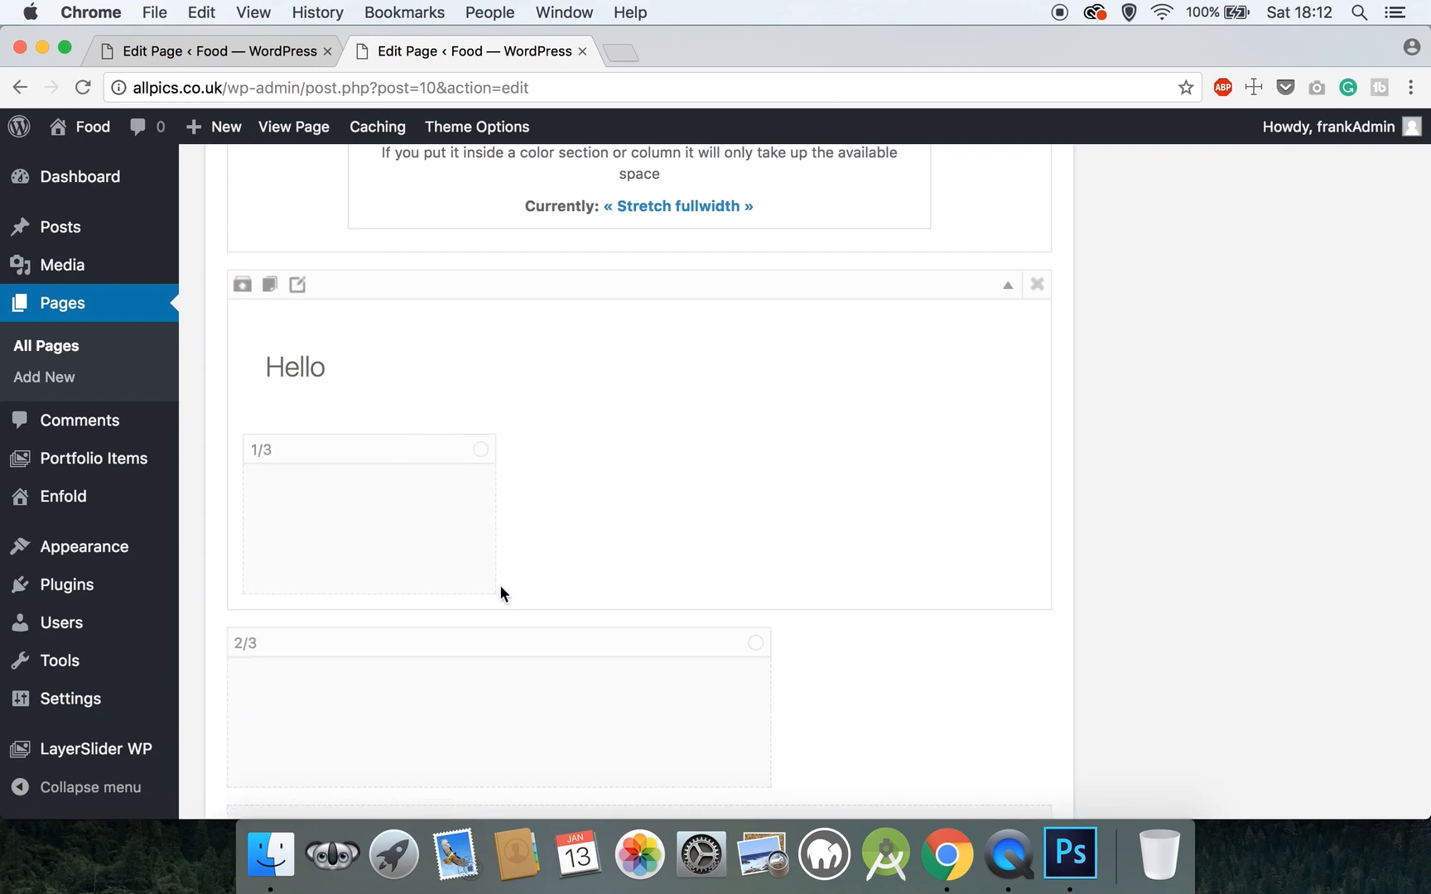
{"action": "left_click_drag", "start_coordinate": [485, 636], "coordinate": [661, 532]}
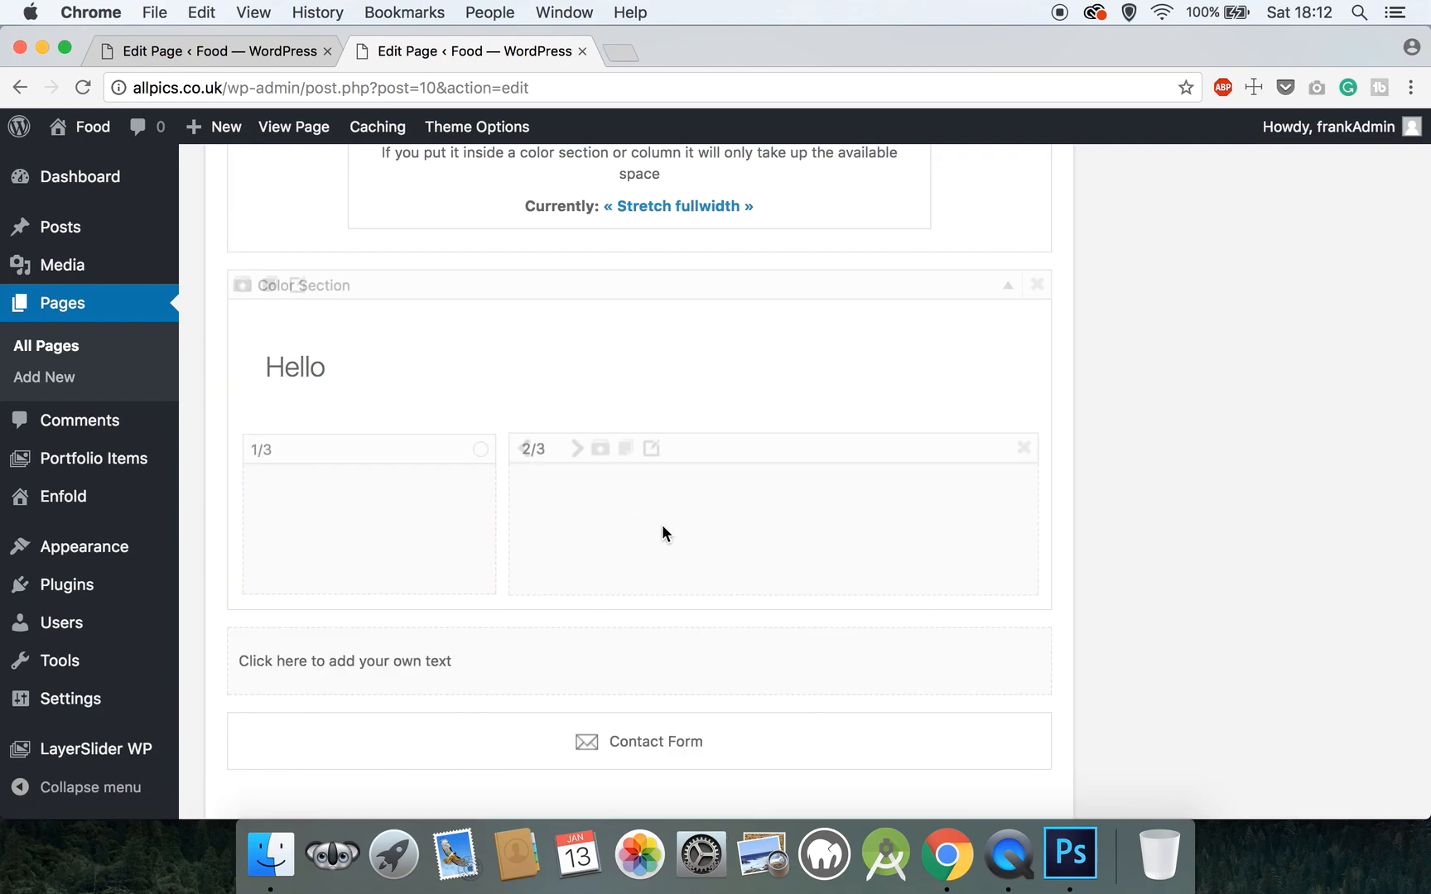
- Put the text block in the one-third column and the contact form in the two-thirds column
{"action": "scroll", "coordinate": [661, 532], "scroll_direction": "down", "scroll_amount": 2}
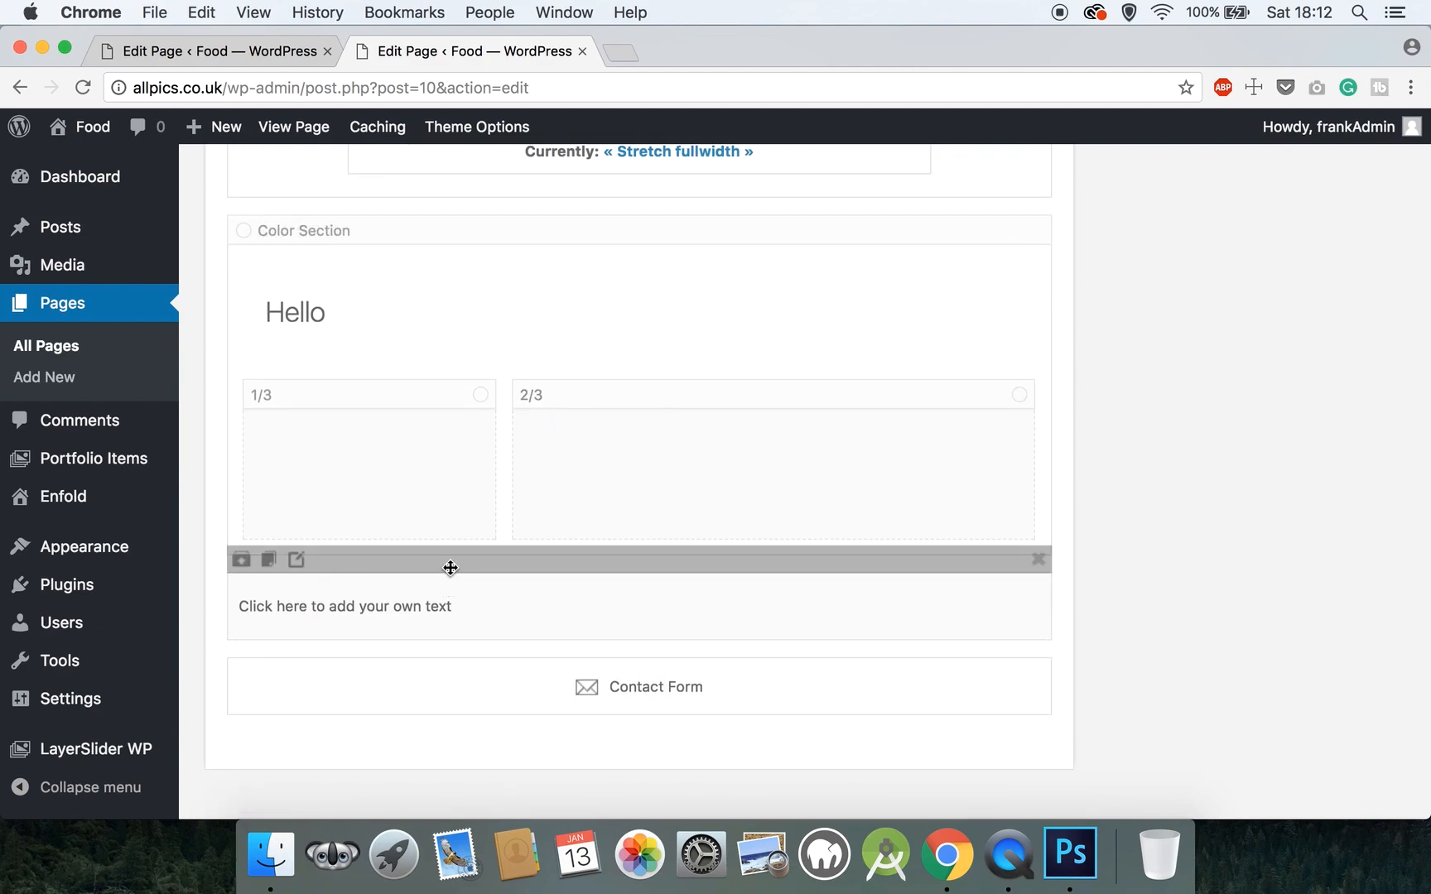
{"action": "left_click_drag", "start_coordinate": [450, 568], "coordinate": [391, 472]}
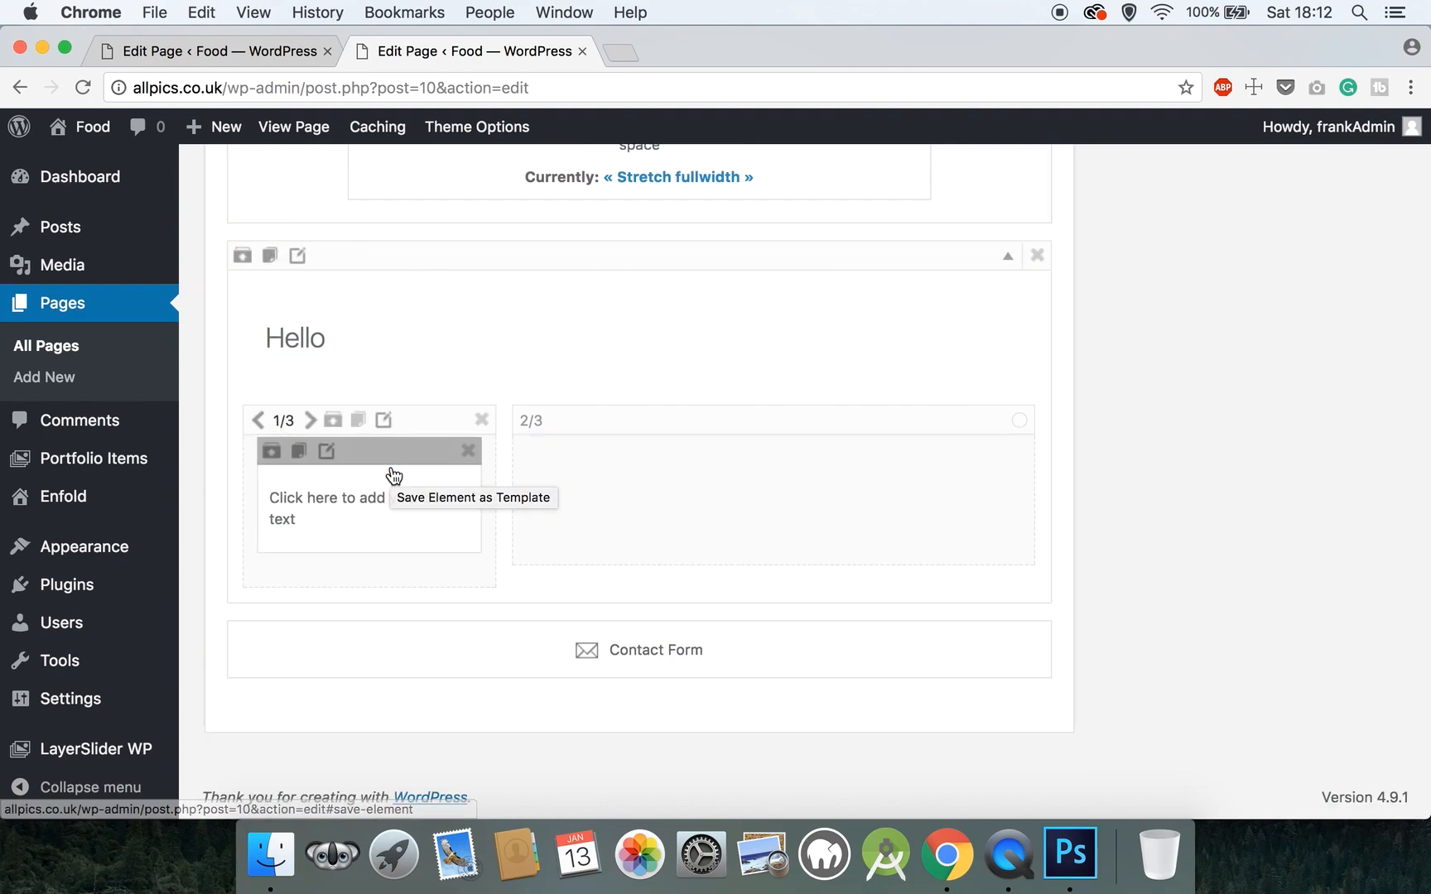
{"action": "left_click_drag", "start_coordinate": [535, 611], "coordinate": [645, 515]}
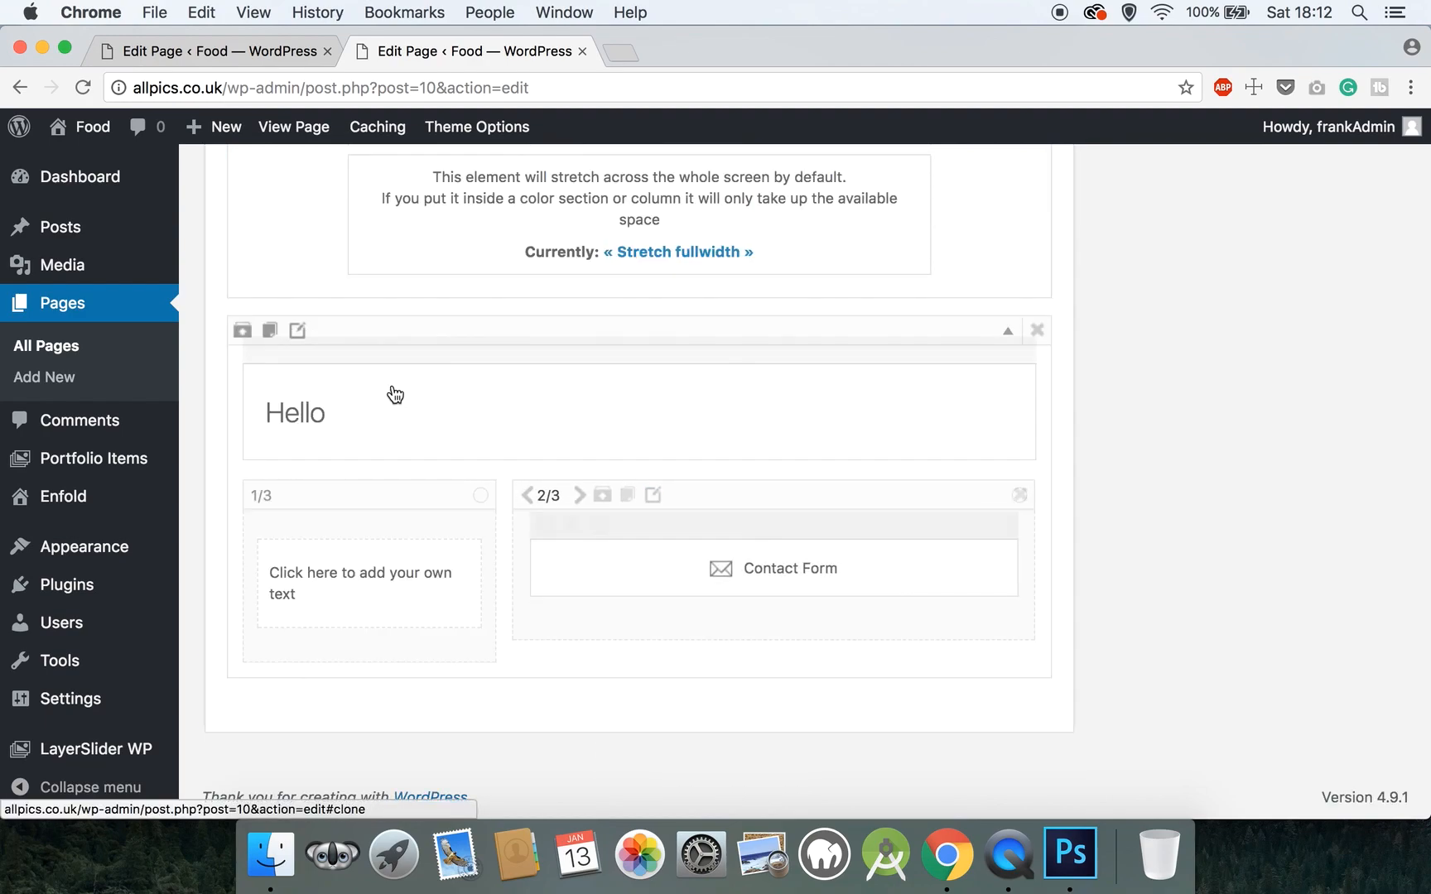
- Set the color section to Large padding, no top border and Section ID 'bookingsection'
{"action": "left_click", "coordinate": [298, 331]}
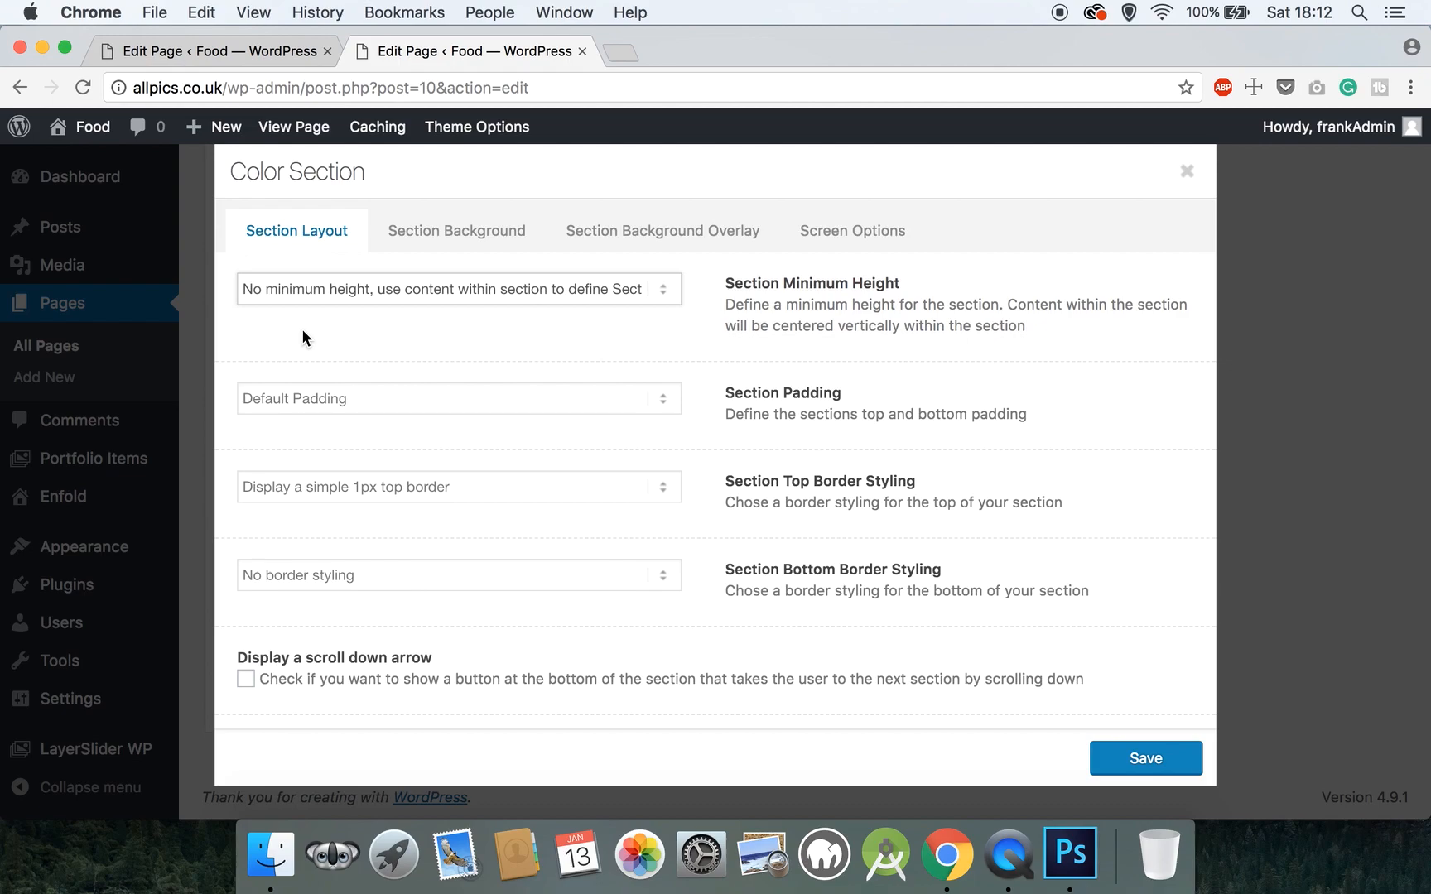
{"action": "left_click", "coordinate": [363, 400]}
{"action": "left_click", "coordinate": [361, 417]}
{"action": "left_click", "coordinate": [387, 481]}
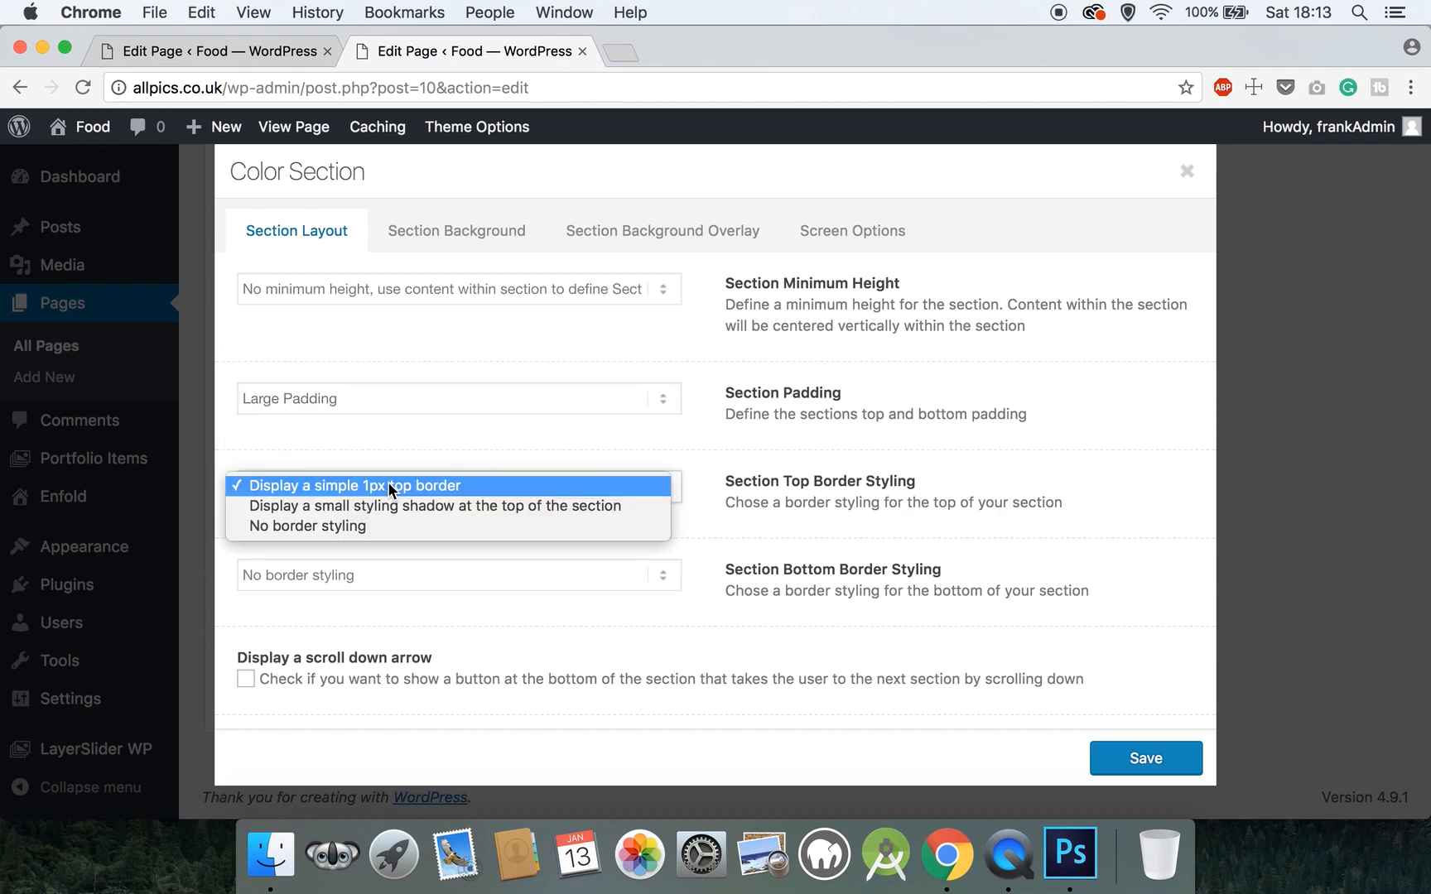
{"action": "left_click", "coordinate": [380, 520]}
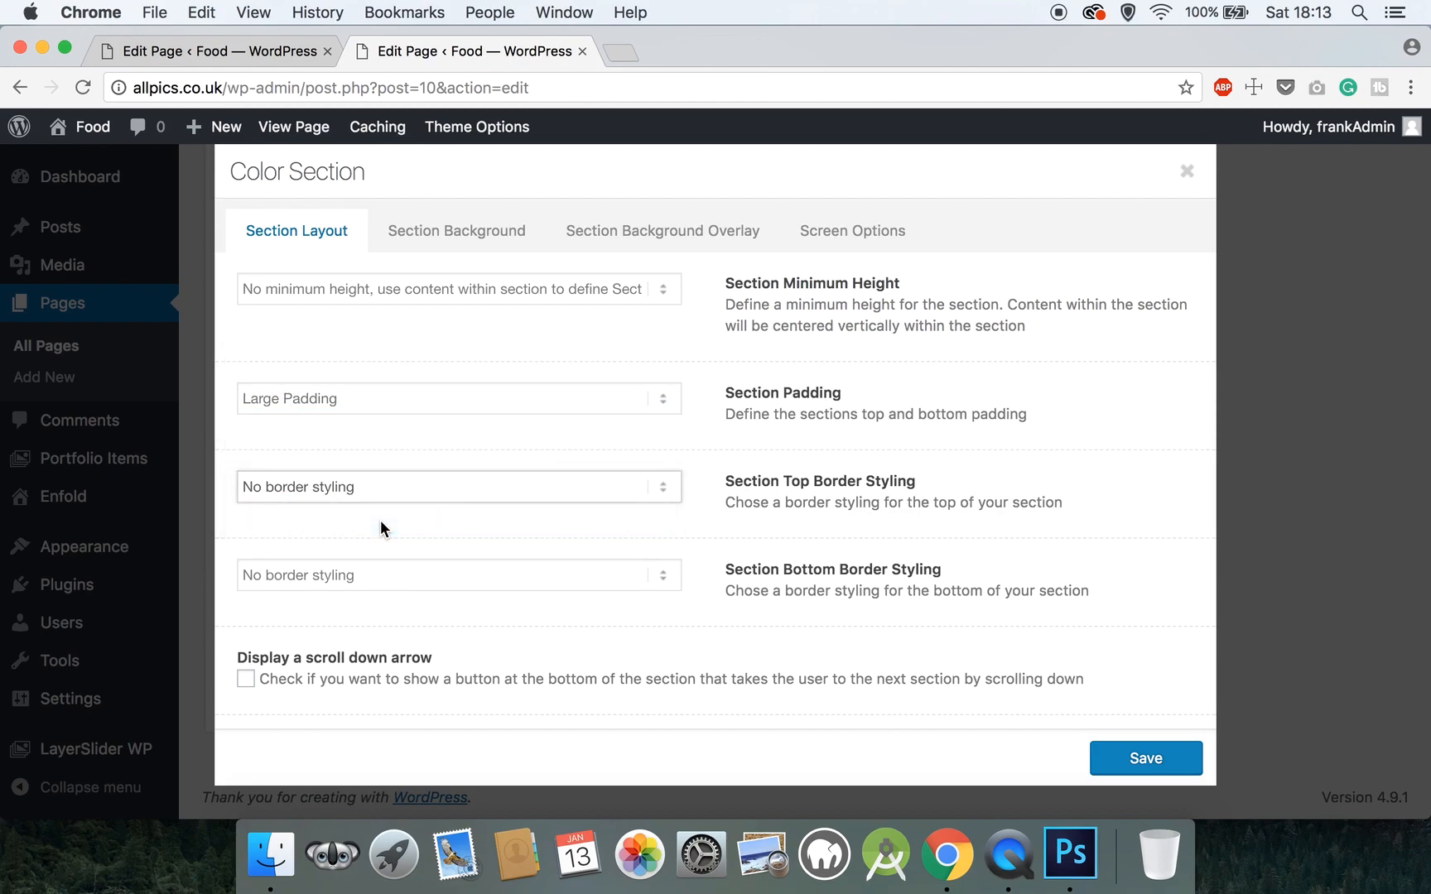
{"action": "scroll", "coordinate": [380, 574], "scroll_direction": "down", "scroll_amount": 4}
{"action": "left_click", "coordinate": [382, 575]}
{"action": "type", "text": "bookingsection"}
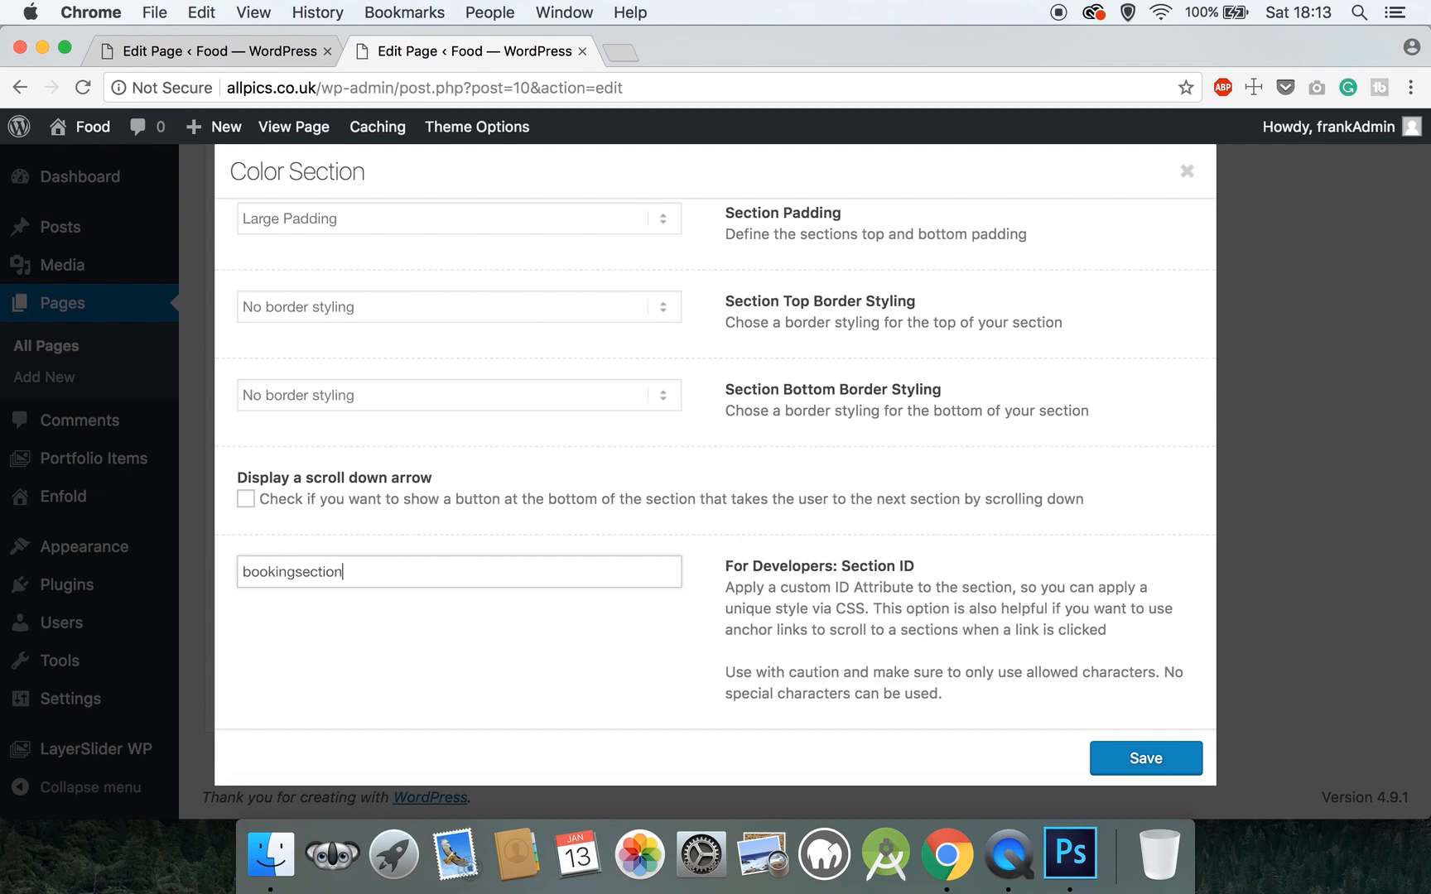
{"action": "scroll", "coordinate": [735, 484], "scroll_direction": "up", "scroll_amount": 3}
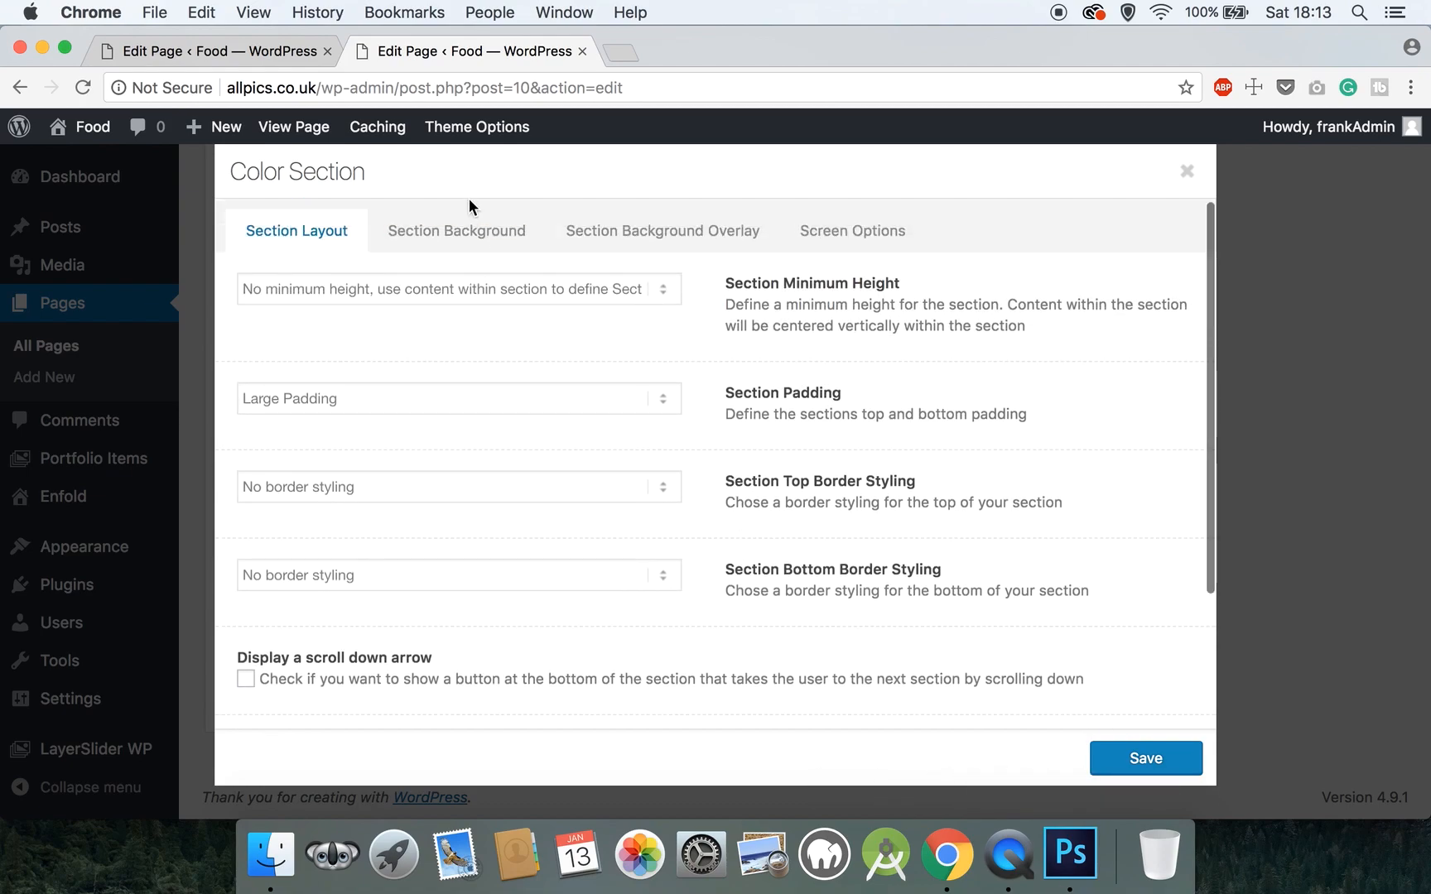
{"action": "left_click", "coordinate": [468, 229]}
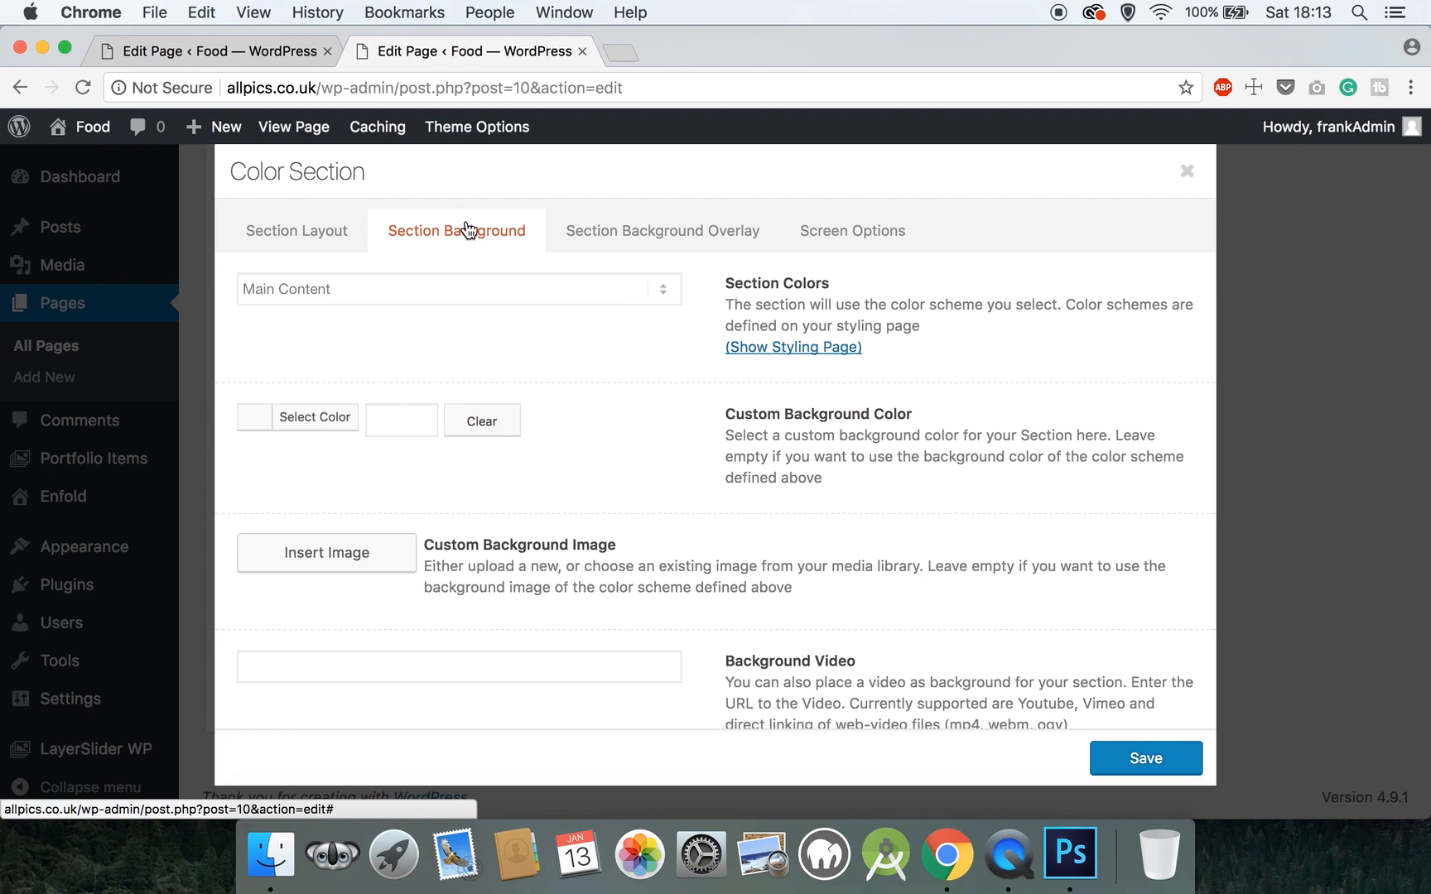
- Set the dark tomato and pasta photo at Full Size 1920 × 863 as the section background
{"action": "left_click", "coordinate": [337, 570]}
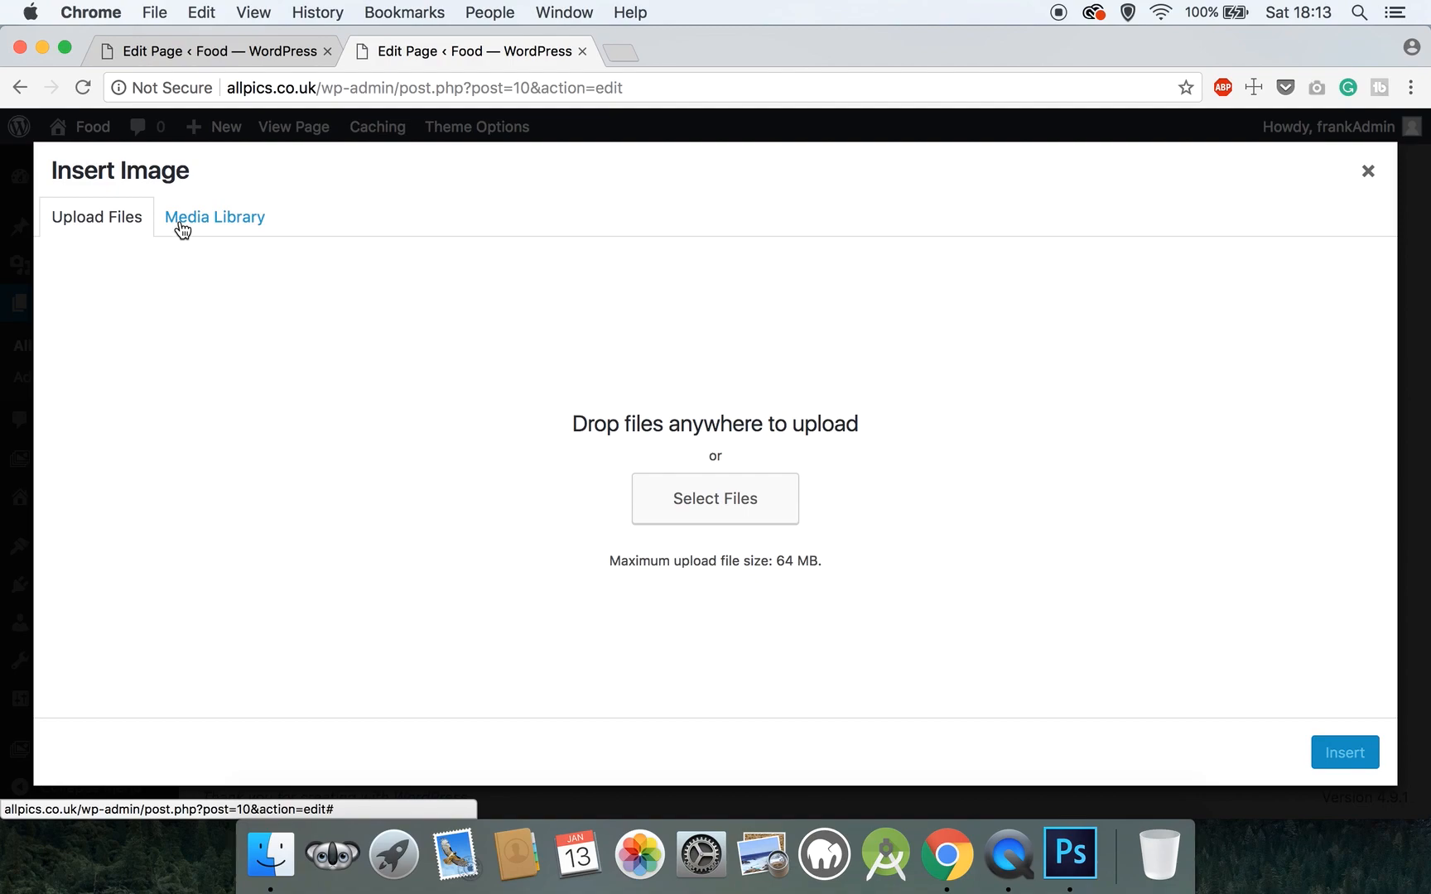
{"action": "left_click", "coordinate": [182, 225]}
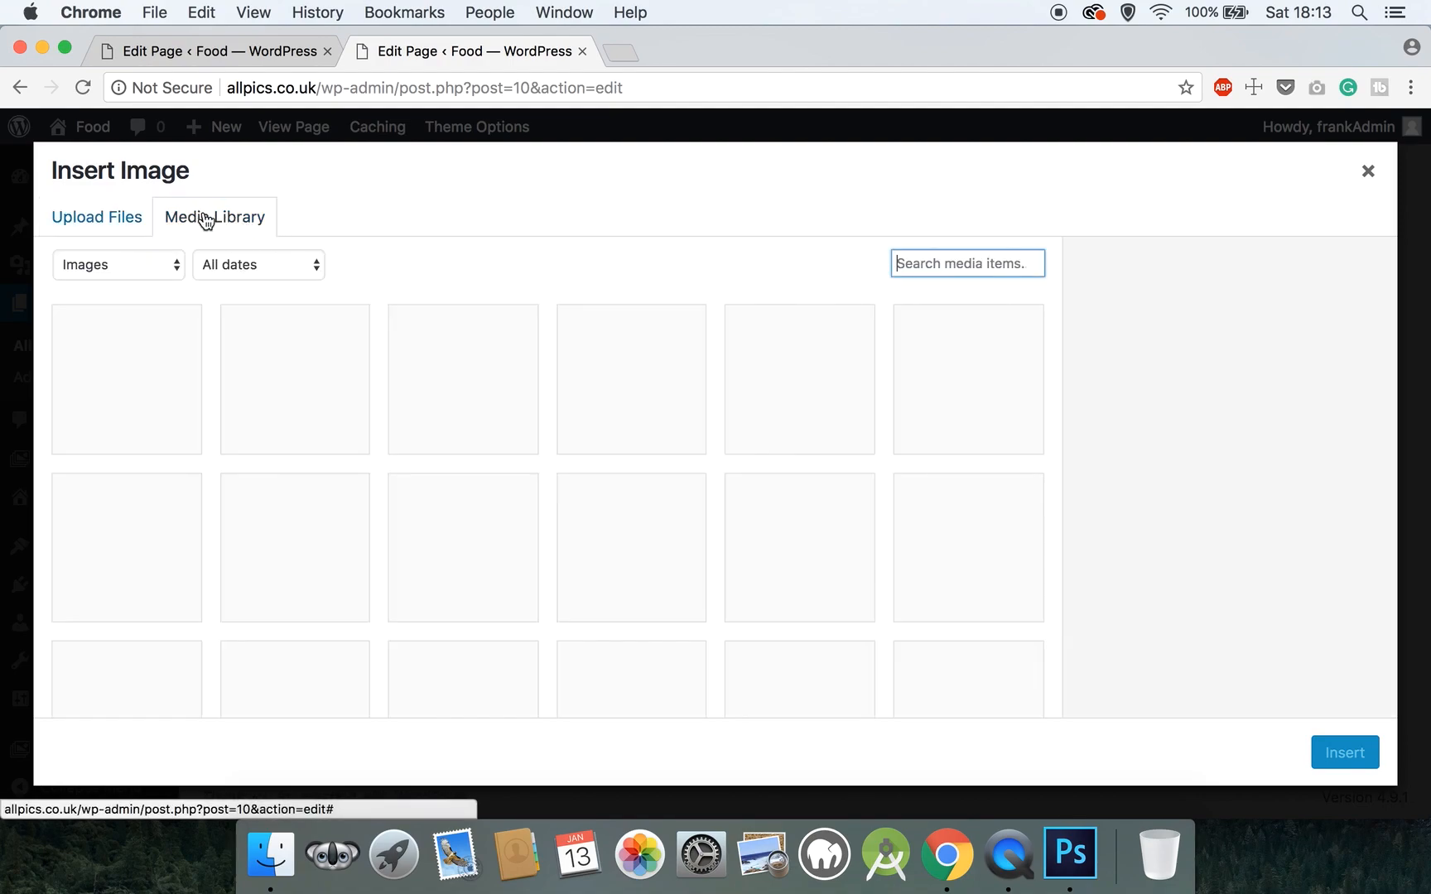
{"action": "scroll", "coordinate": [514, 484], "scroll_direction": "down", "scroll_amount": 3}
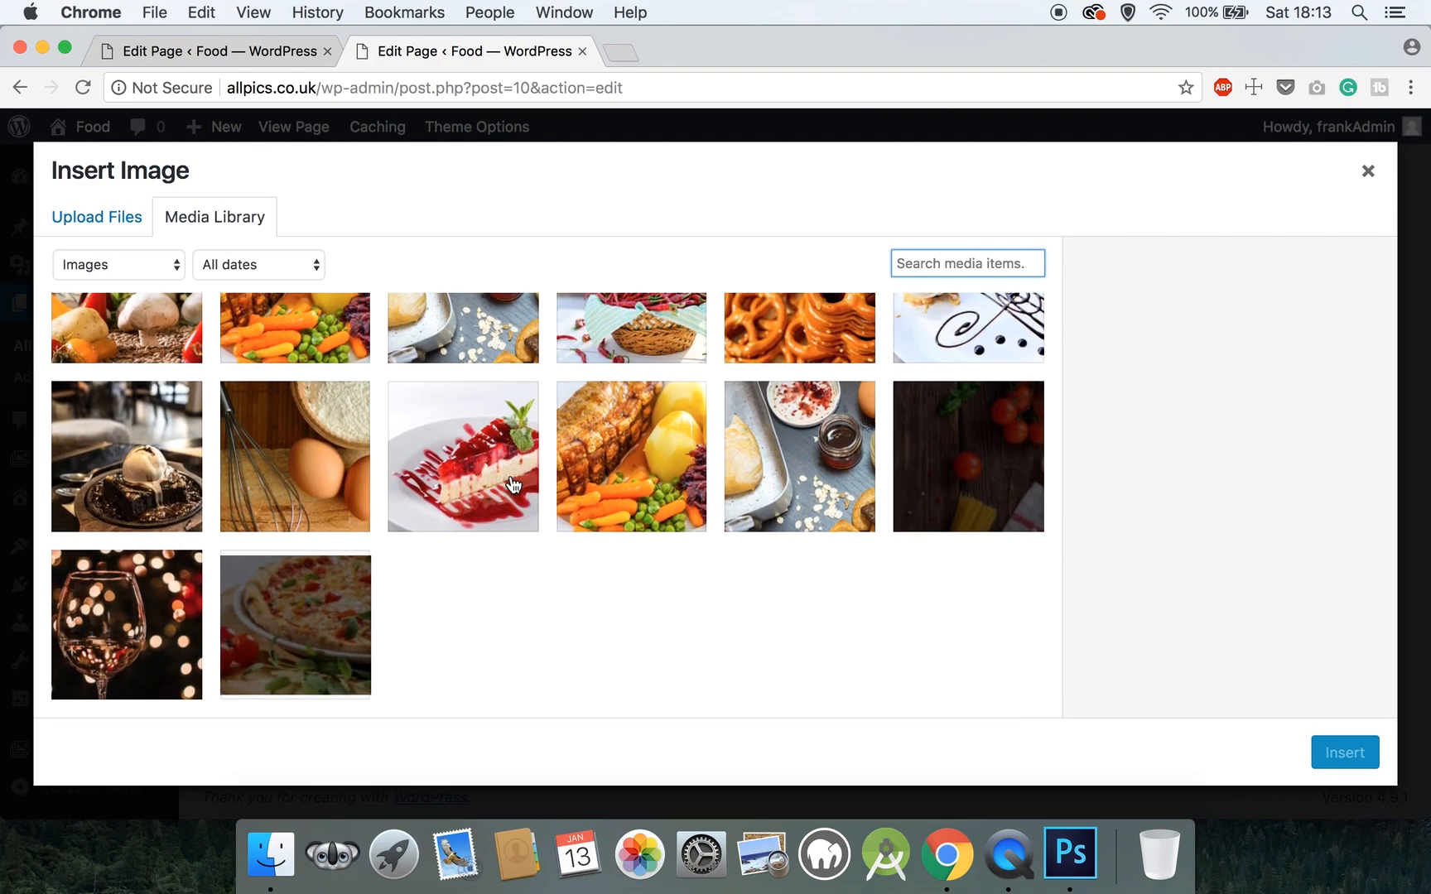
{"action": "scroll", "coordinate": [522, 485], "scroll_direction": "down", "scroll_amount": 2}
{"action": "left_click", "coordinate": [1015, 469]}
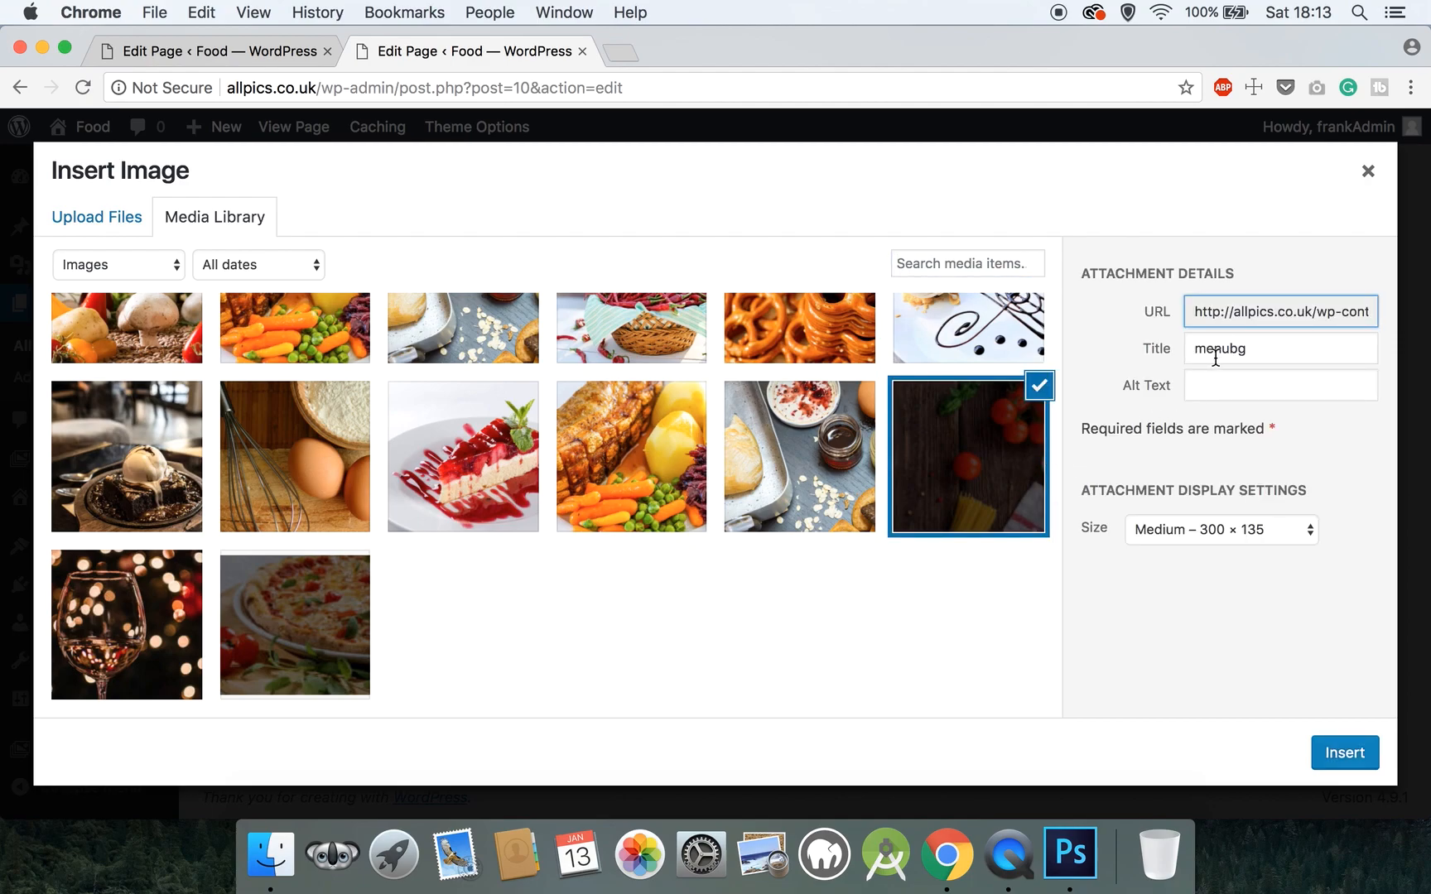
{"action": "left_click", "coordinate": [1176, 534]}
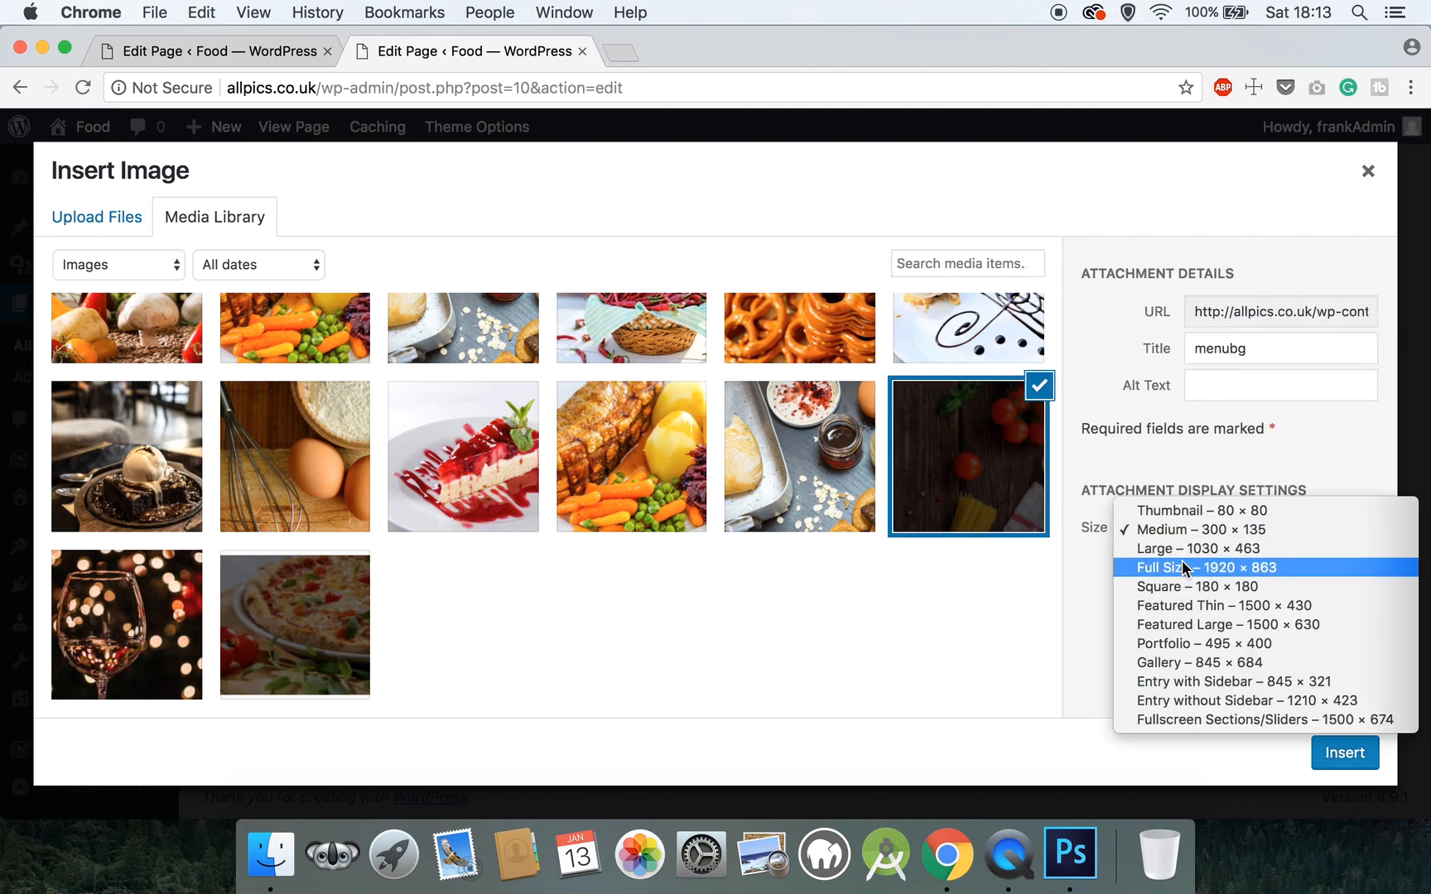
{"action": "left_click", "coordinate": [1181, 561]}
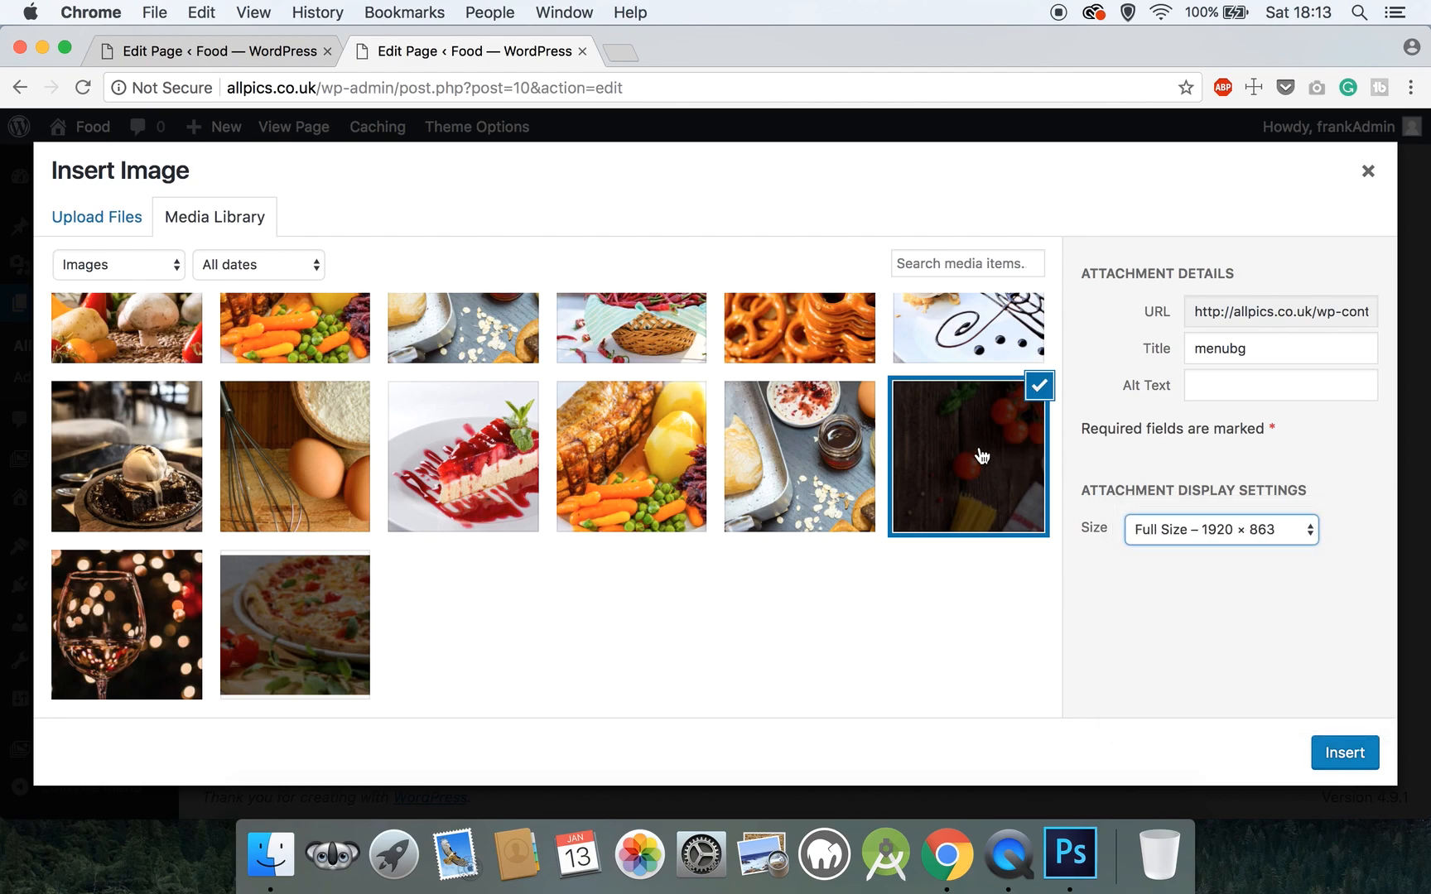
{"action": "left_click", "coordinate": [1361, 767]}
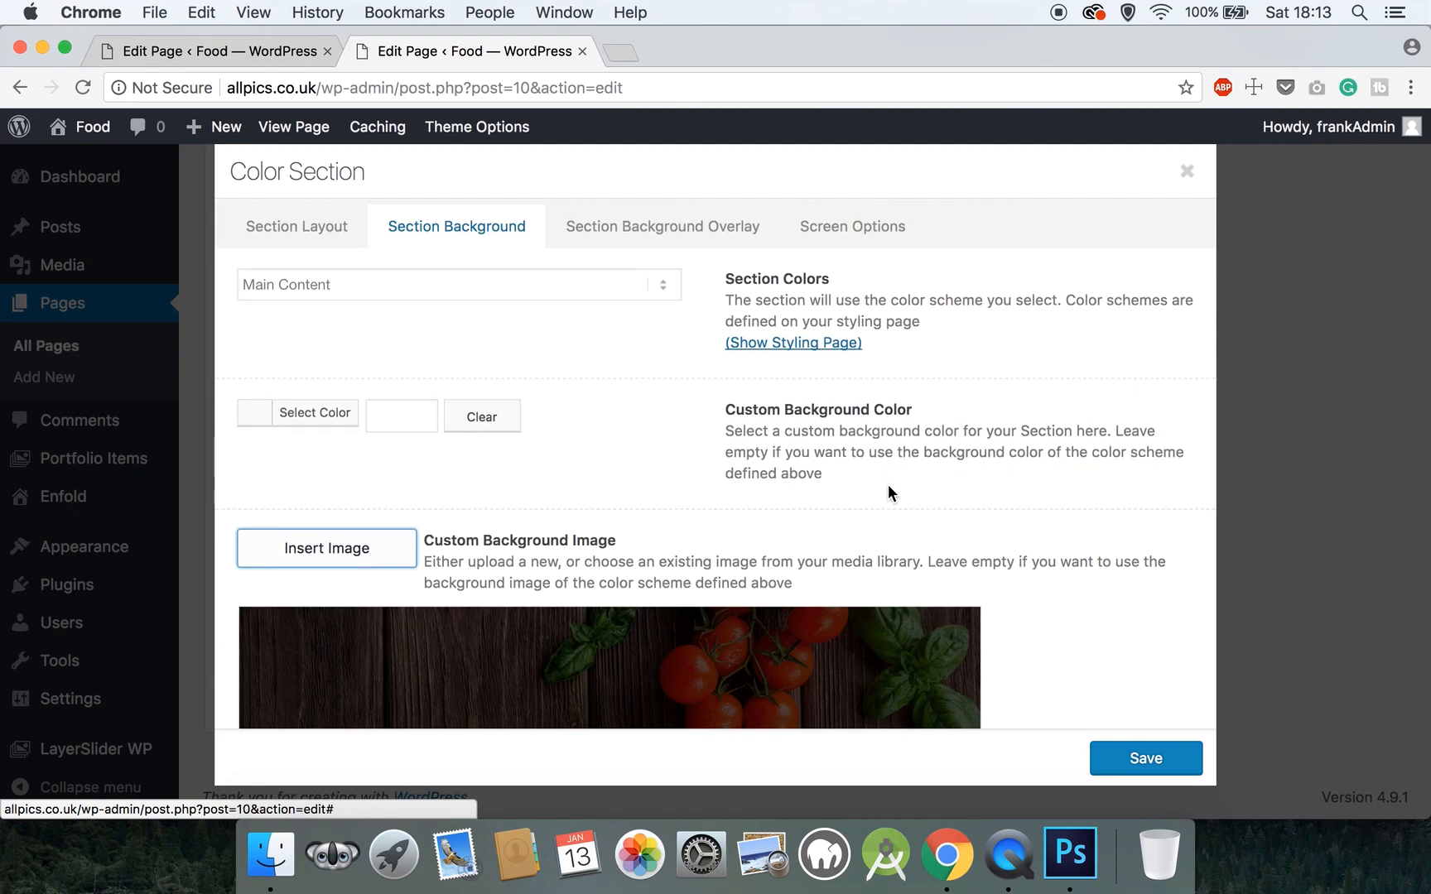
- Make the background Parallax, positioned Center Center, and save the section
{"action": "scroll", "coordinate": [887, 482], "scroll_direction": "down", "scroll_amount": 5}
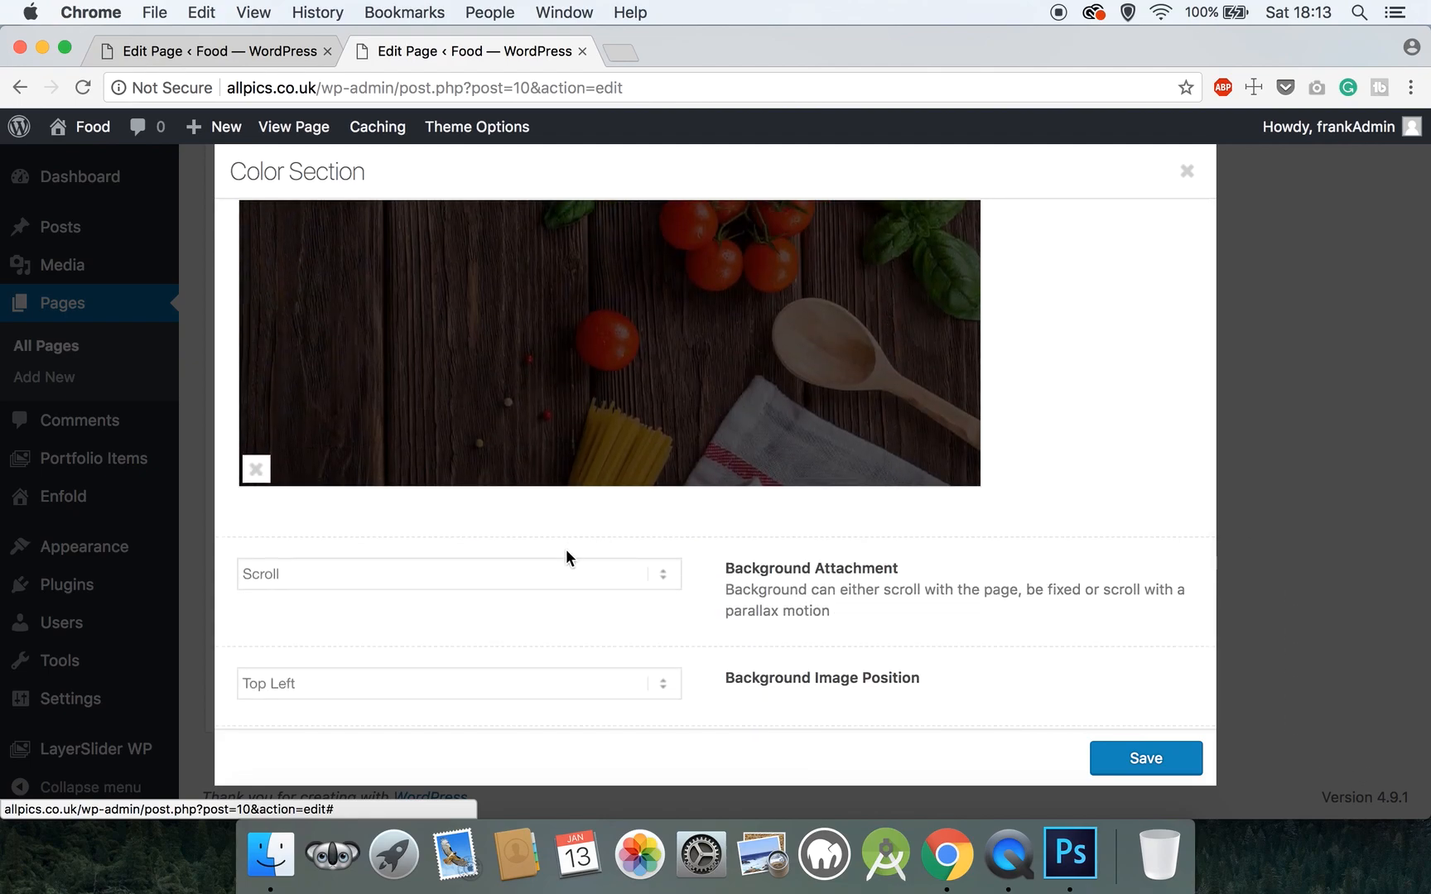
{"action": "left_click", "coordinate": [564, 573]}
{"action": "left_click", "coordinate": [542, 613]}
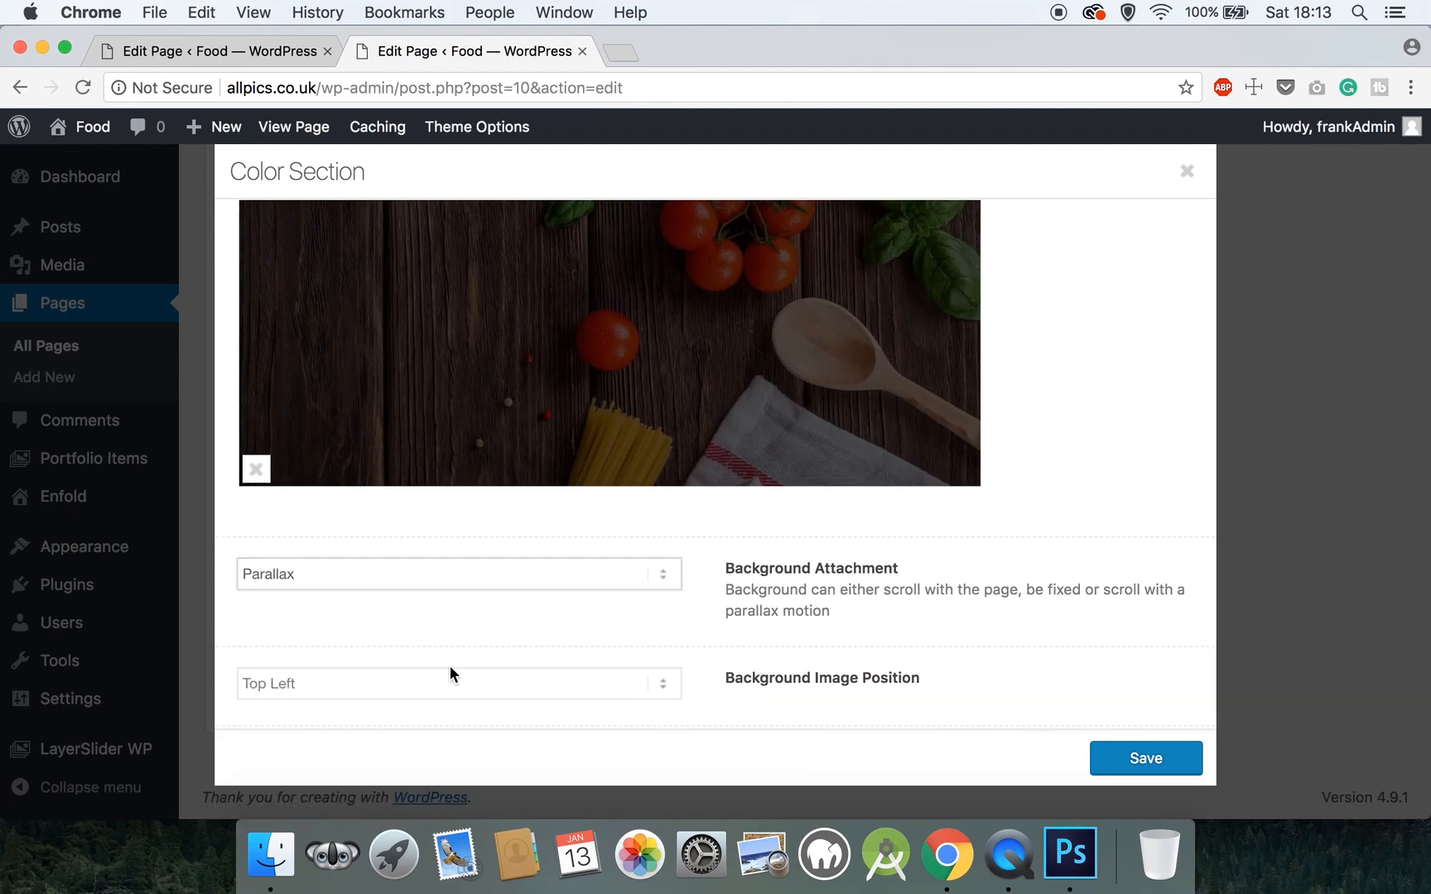
{"action": "left_click", "coordinate": [448, 683]}
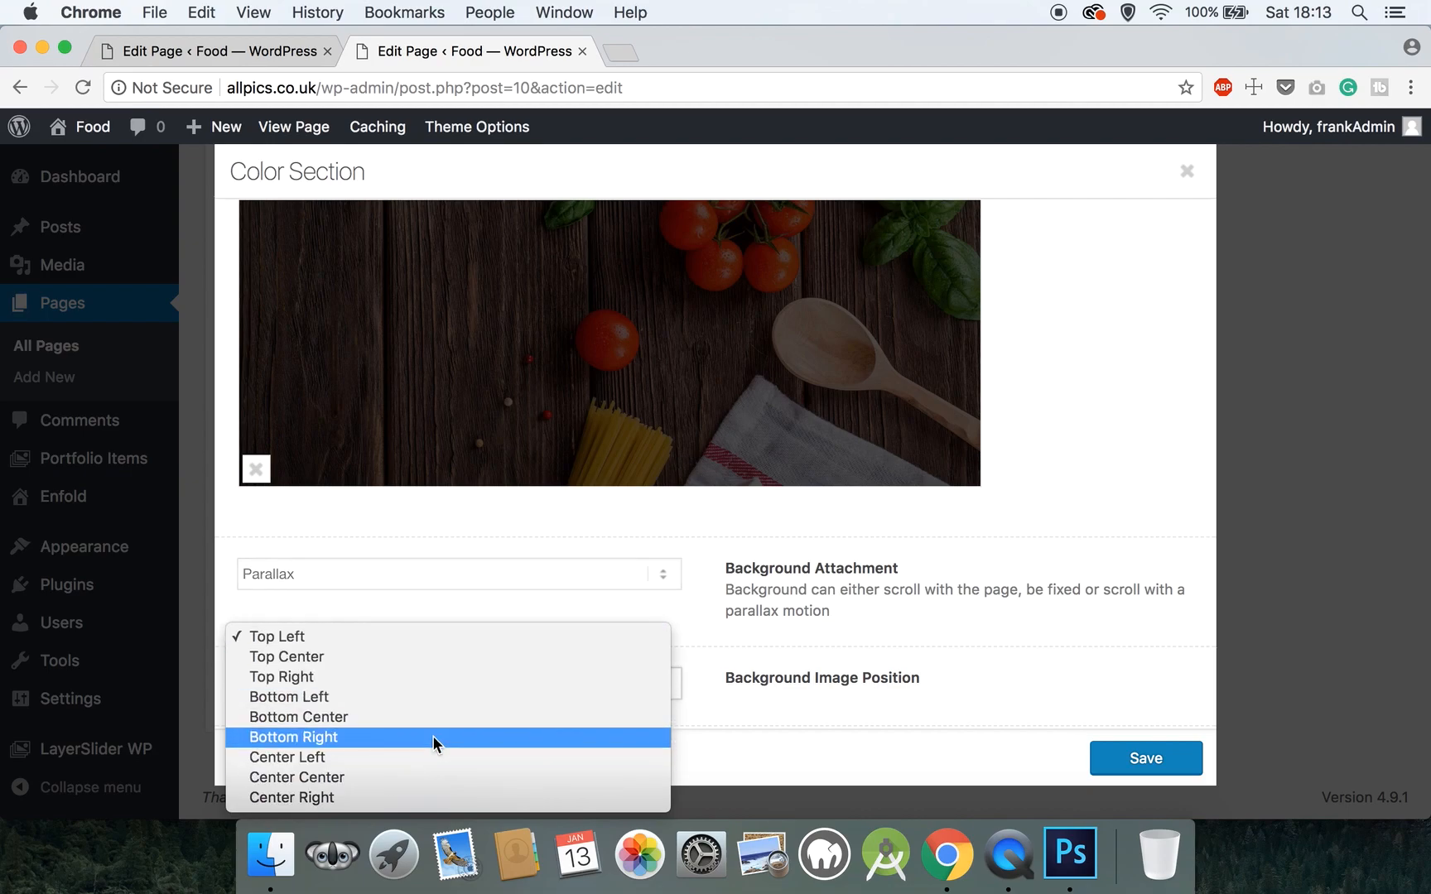
{"action": "left_click", "coordinate": [399, 775]}
{"action": "scroll", "coordinate": [409, 613], "scroll_direction": "down", "scroll_amount": 5}
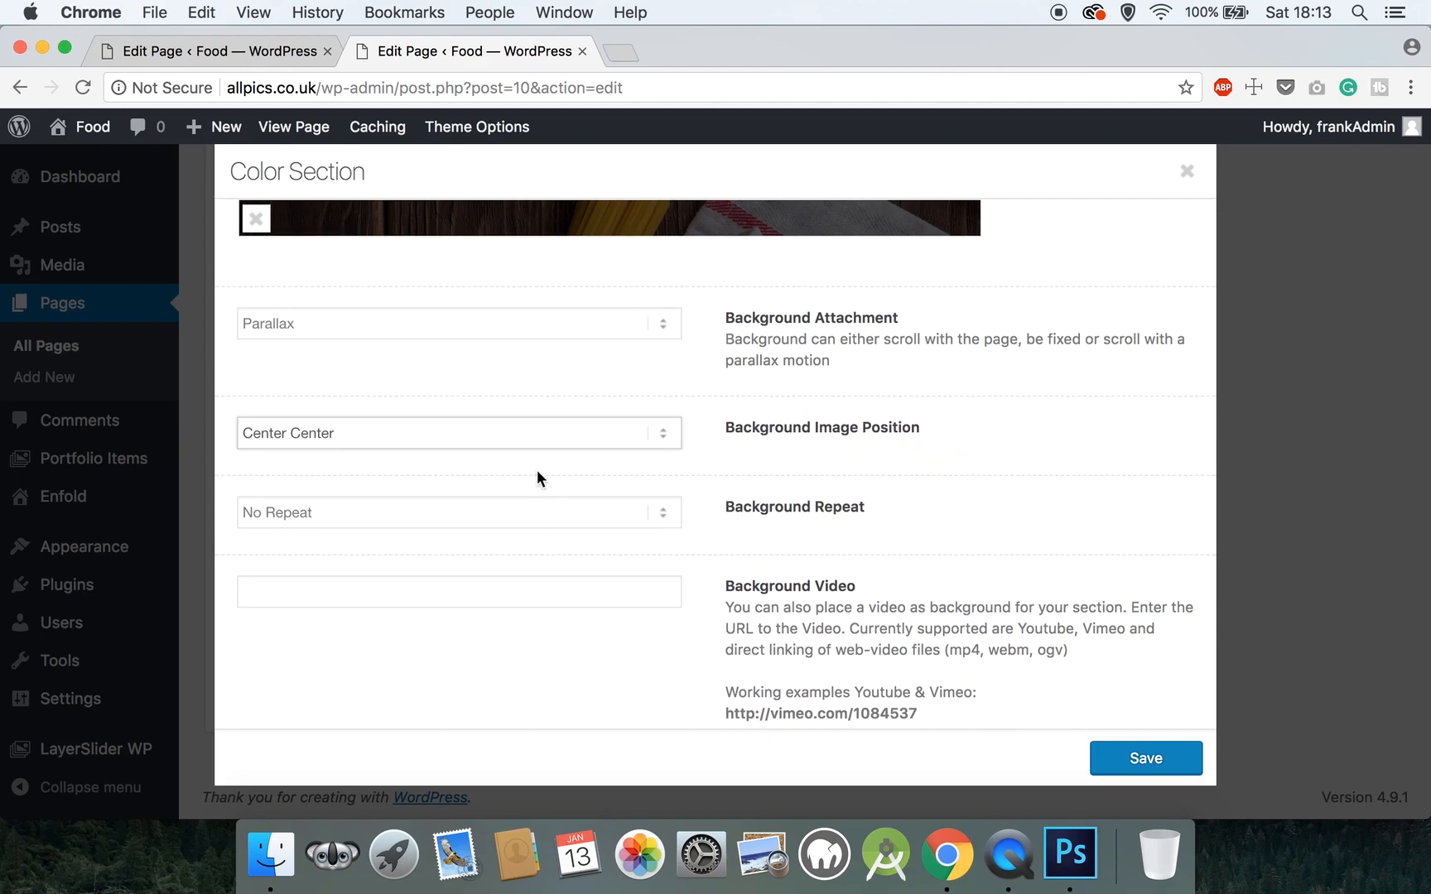
{"action": "scroll", "coordinate": [537, 479], "scroll_direction": "up", "scroll_amount": 5}
{"action": "left_click", "coordinate": [1118, 760]}
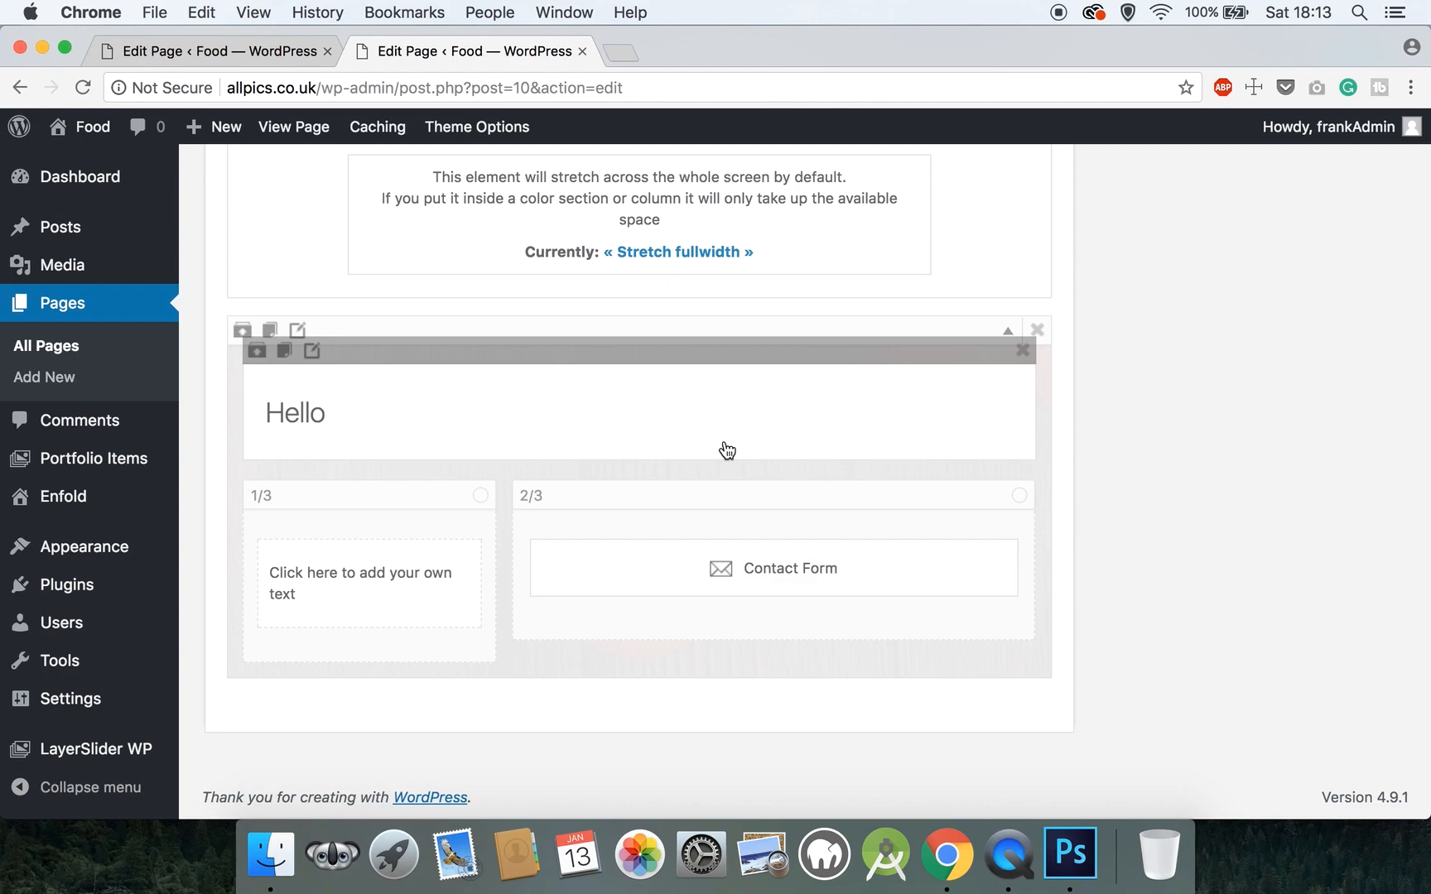
- Replace the heading 'Hello' with 'Request a booking', set 20 px bottom padding, and save
{"action": "left_click", "coordinate": [593, 412]}
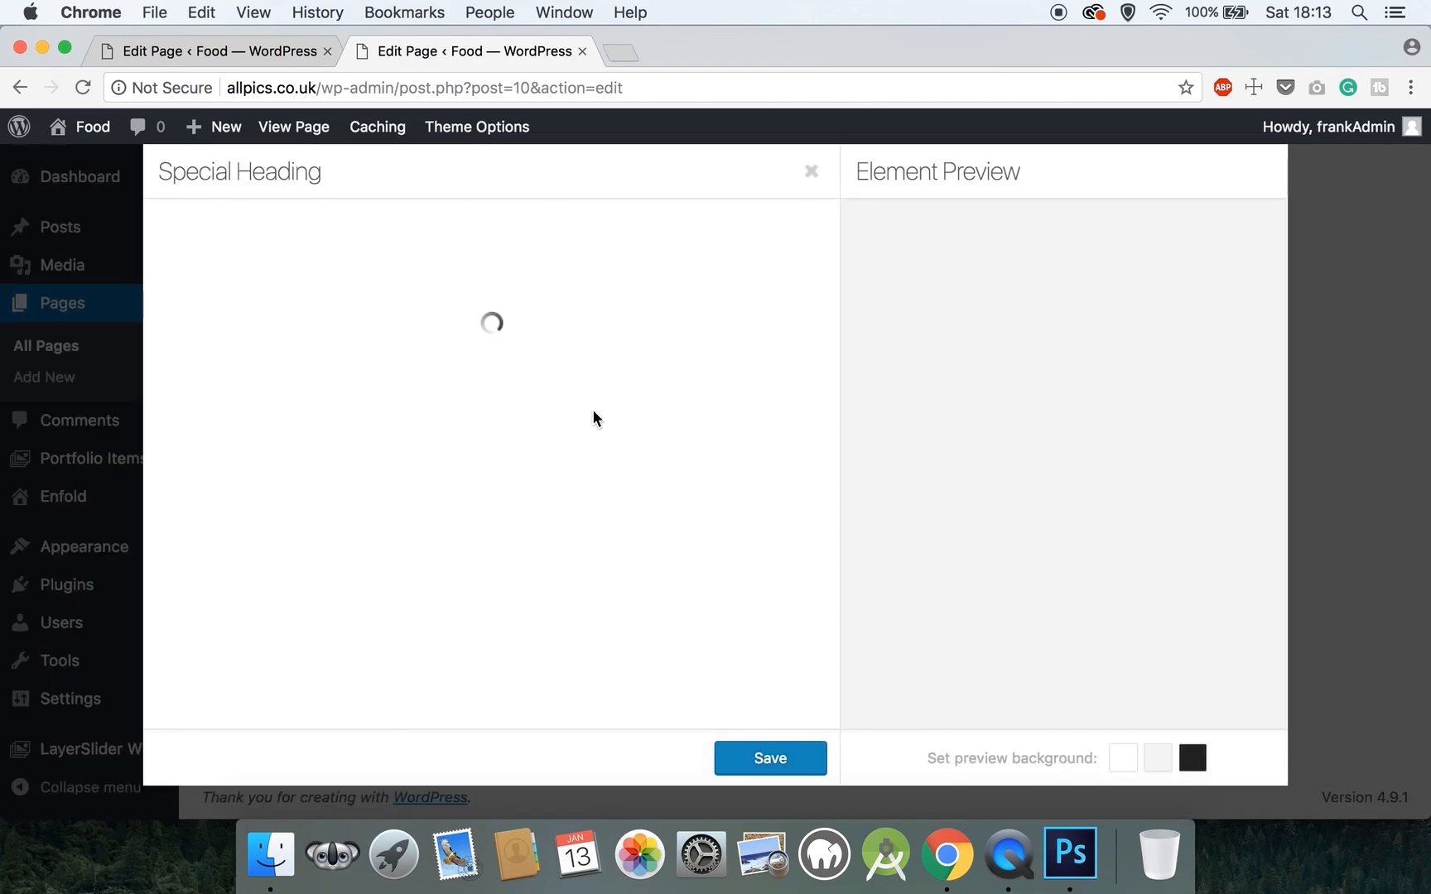
{"action": "left_click_drag", "start_coordinate": [208, 310], "coordinate": [150, 310]}
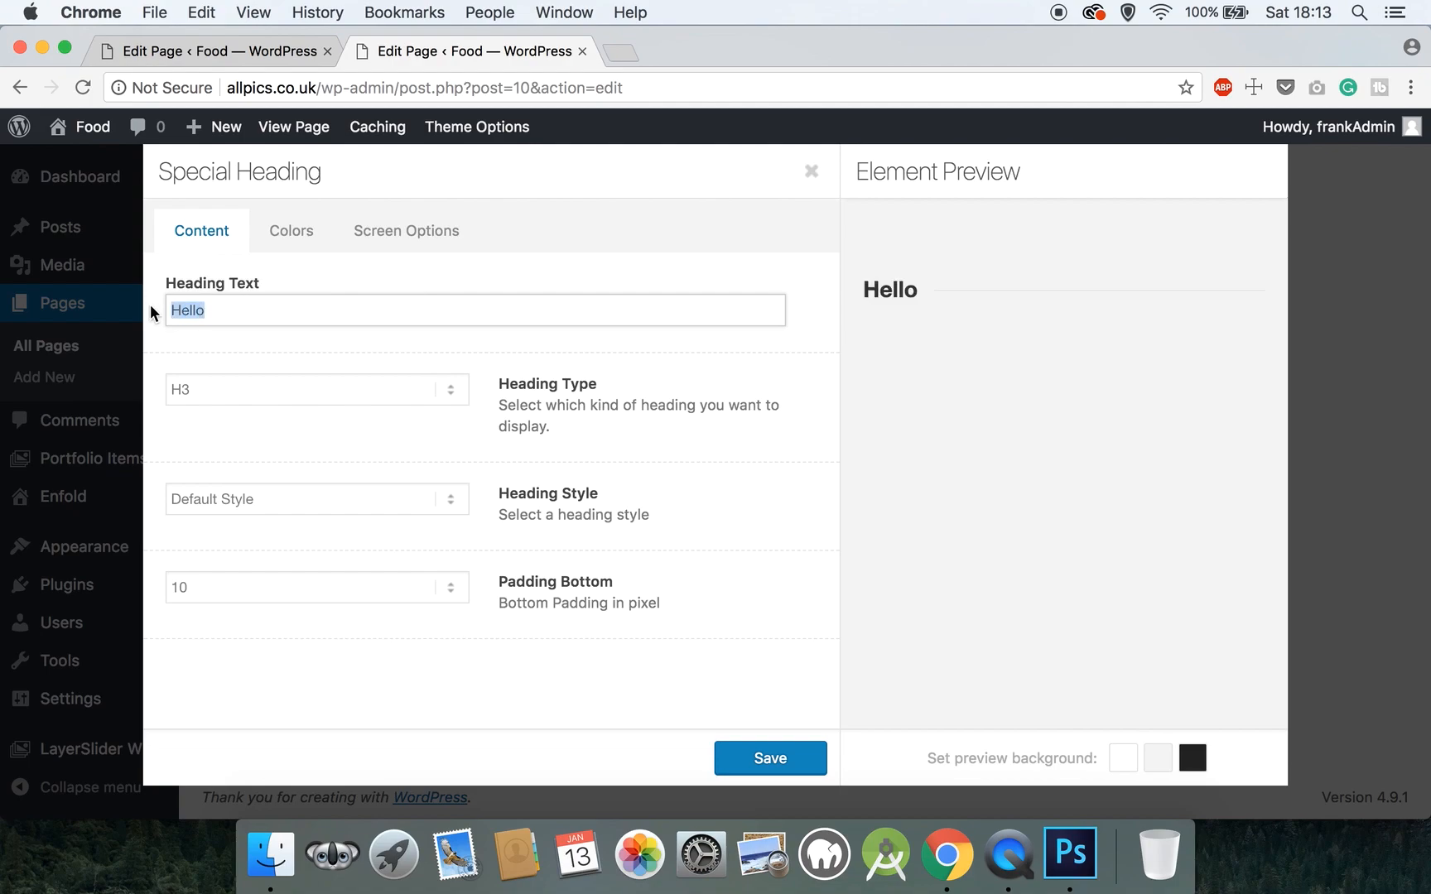
{"action": "type", "text": "Request a booking"}
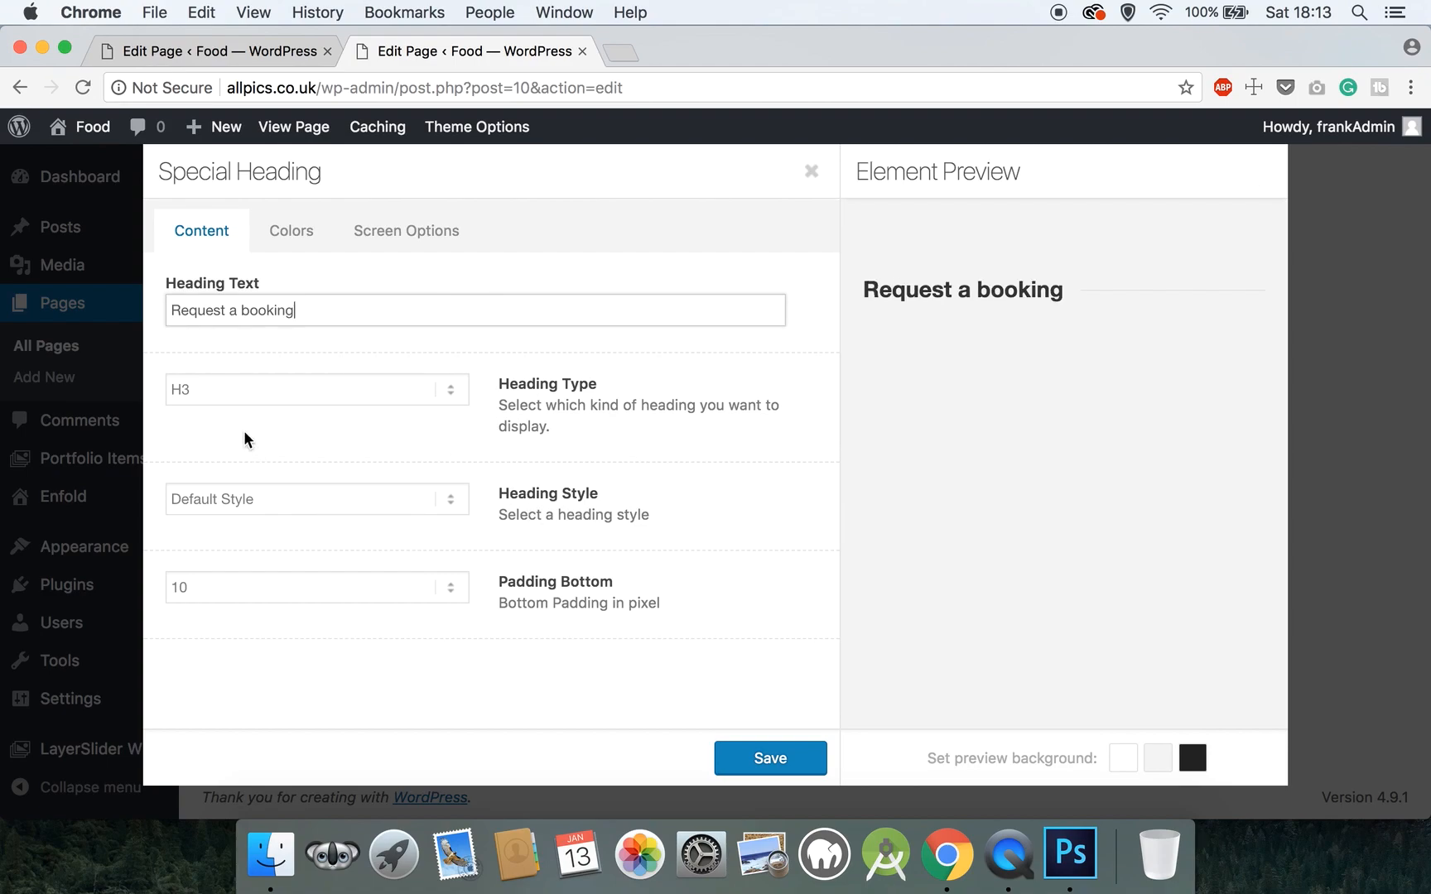
{"action": "left_click", "coordinate": [232, 593]}
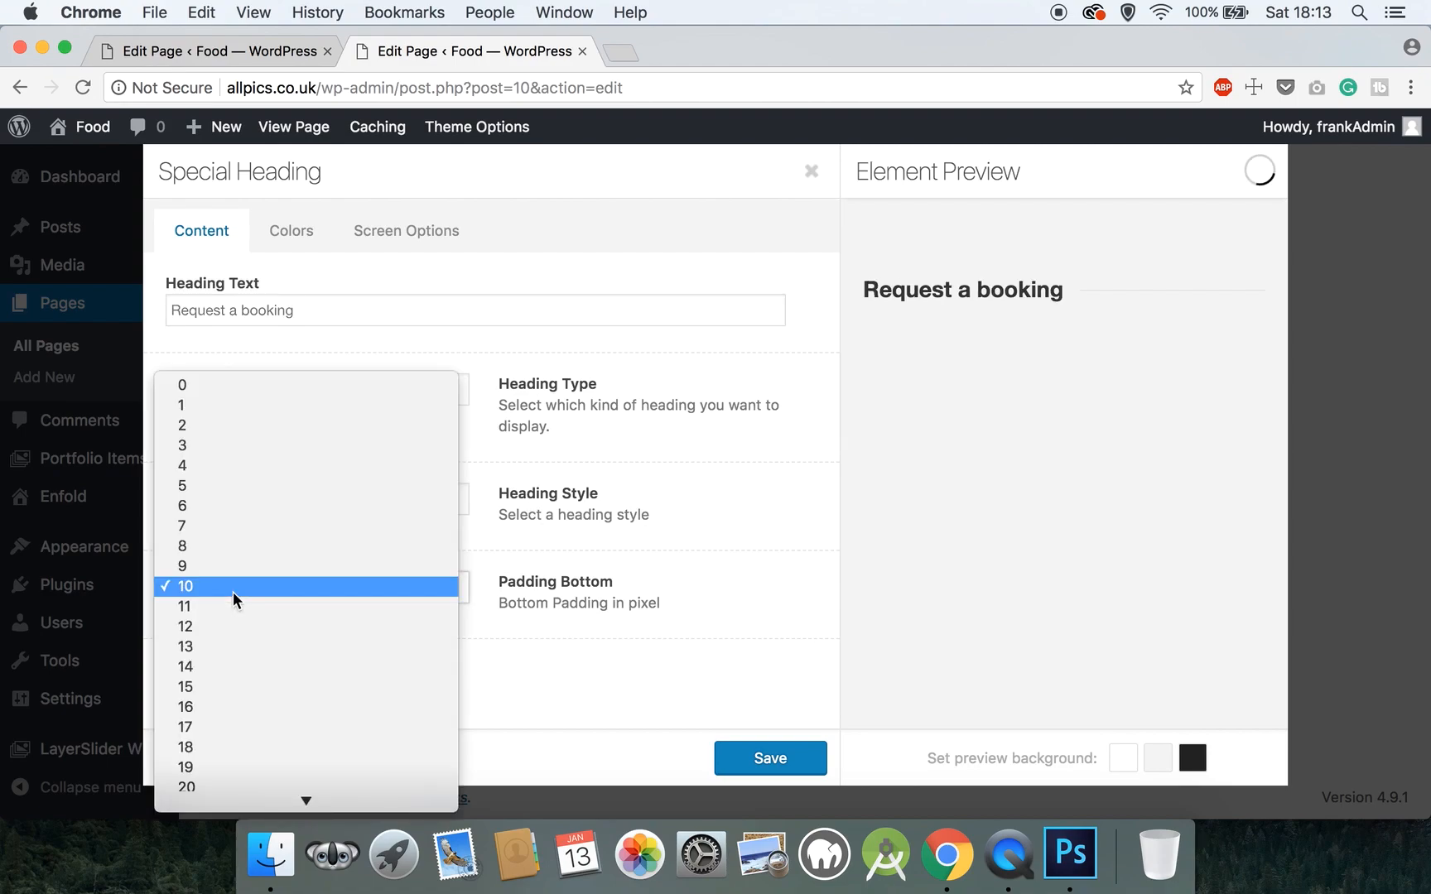
{"action": "left_click", "coordinate": [316, 784]}
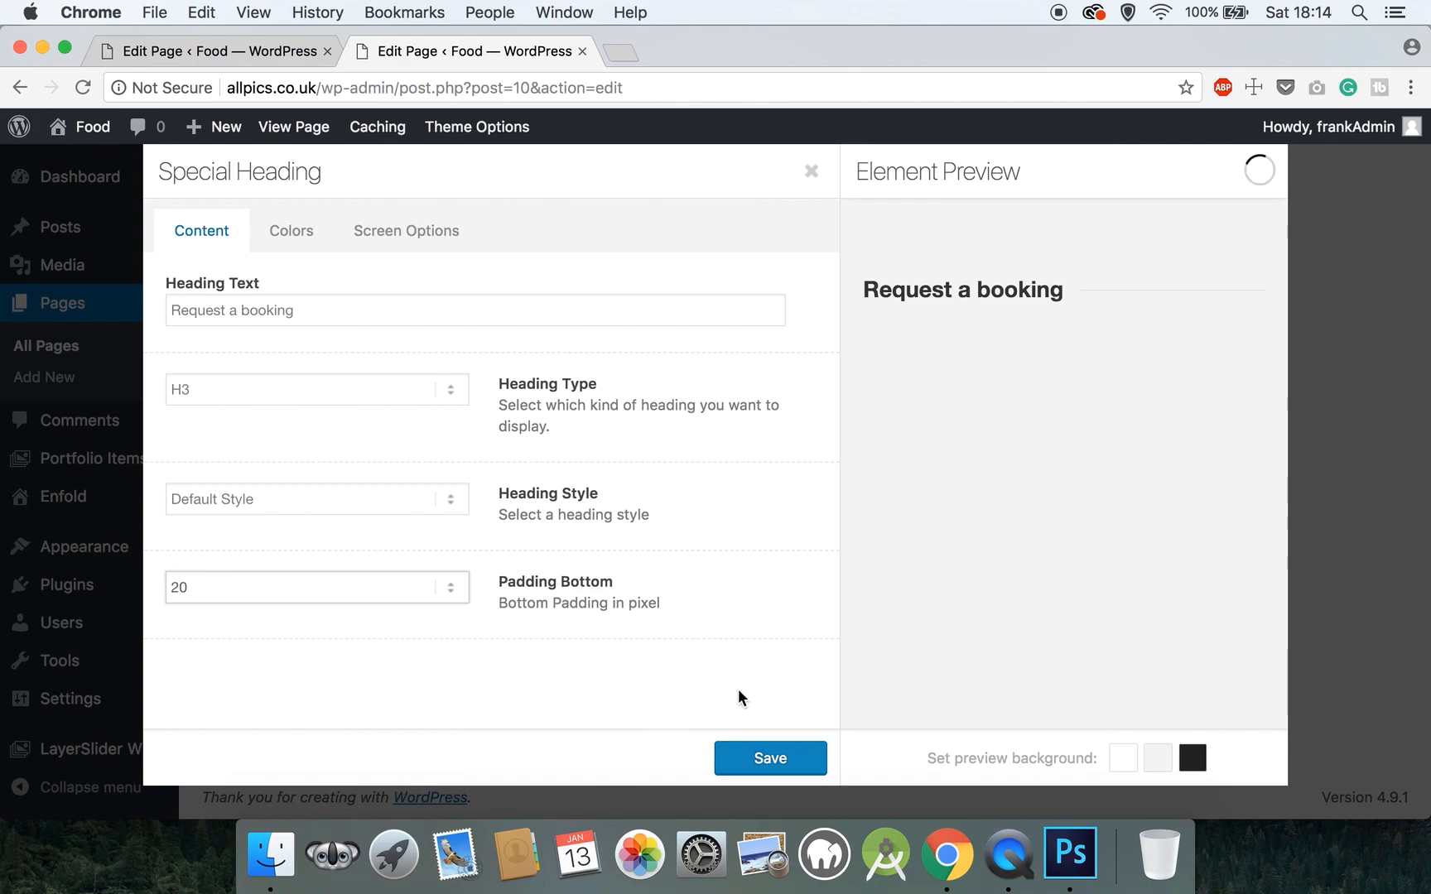
{"action": "left_click", "coordinate": [795, 758]}
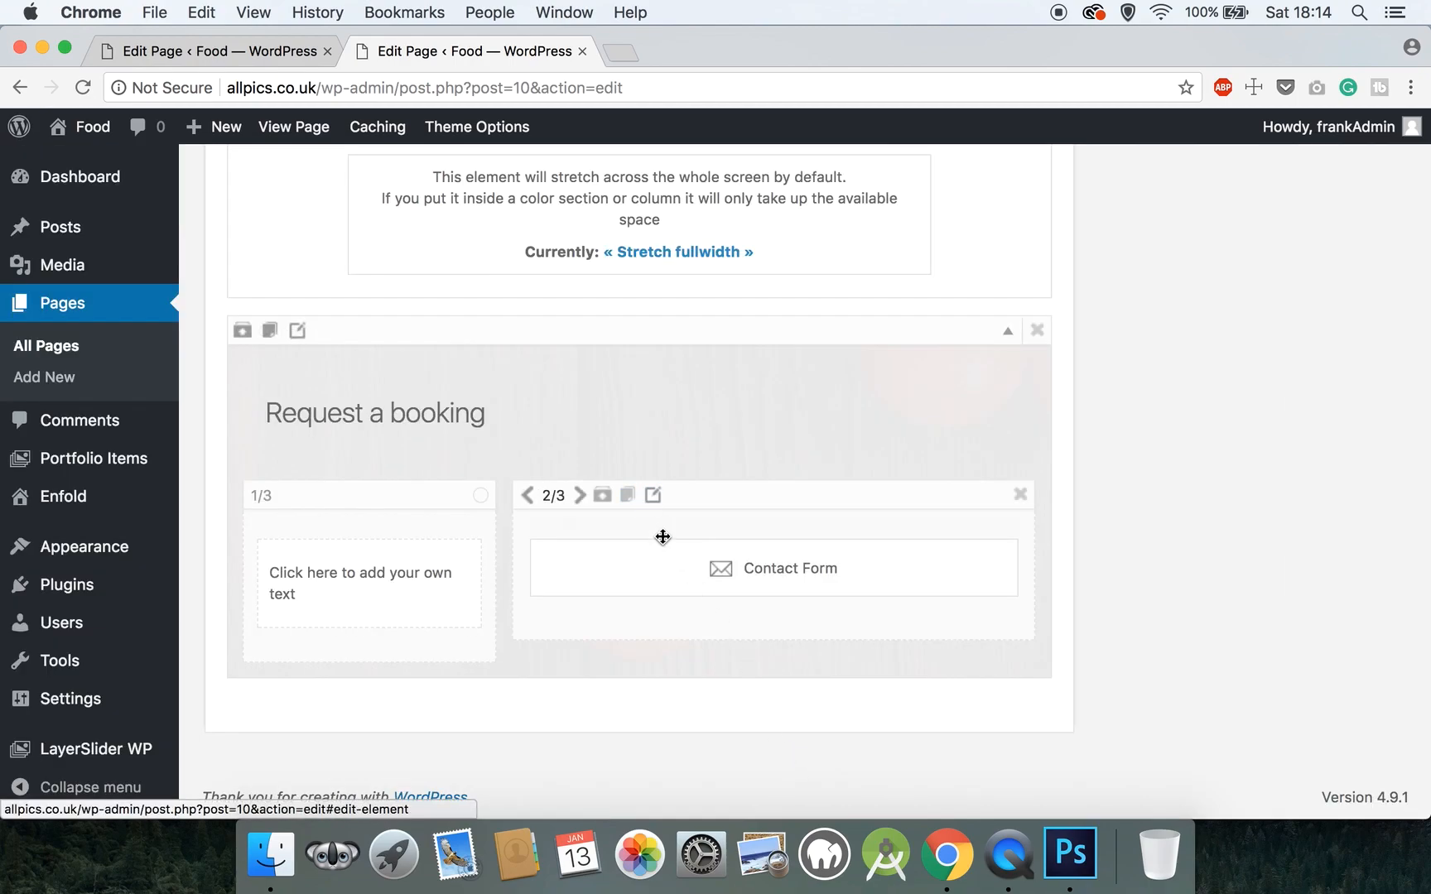
- Replace the text block placeholder with a 'Get in touch' Heading 4
{"action": "left_click", "coordinate": [351, 595]}
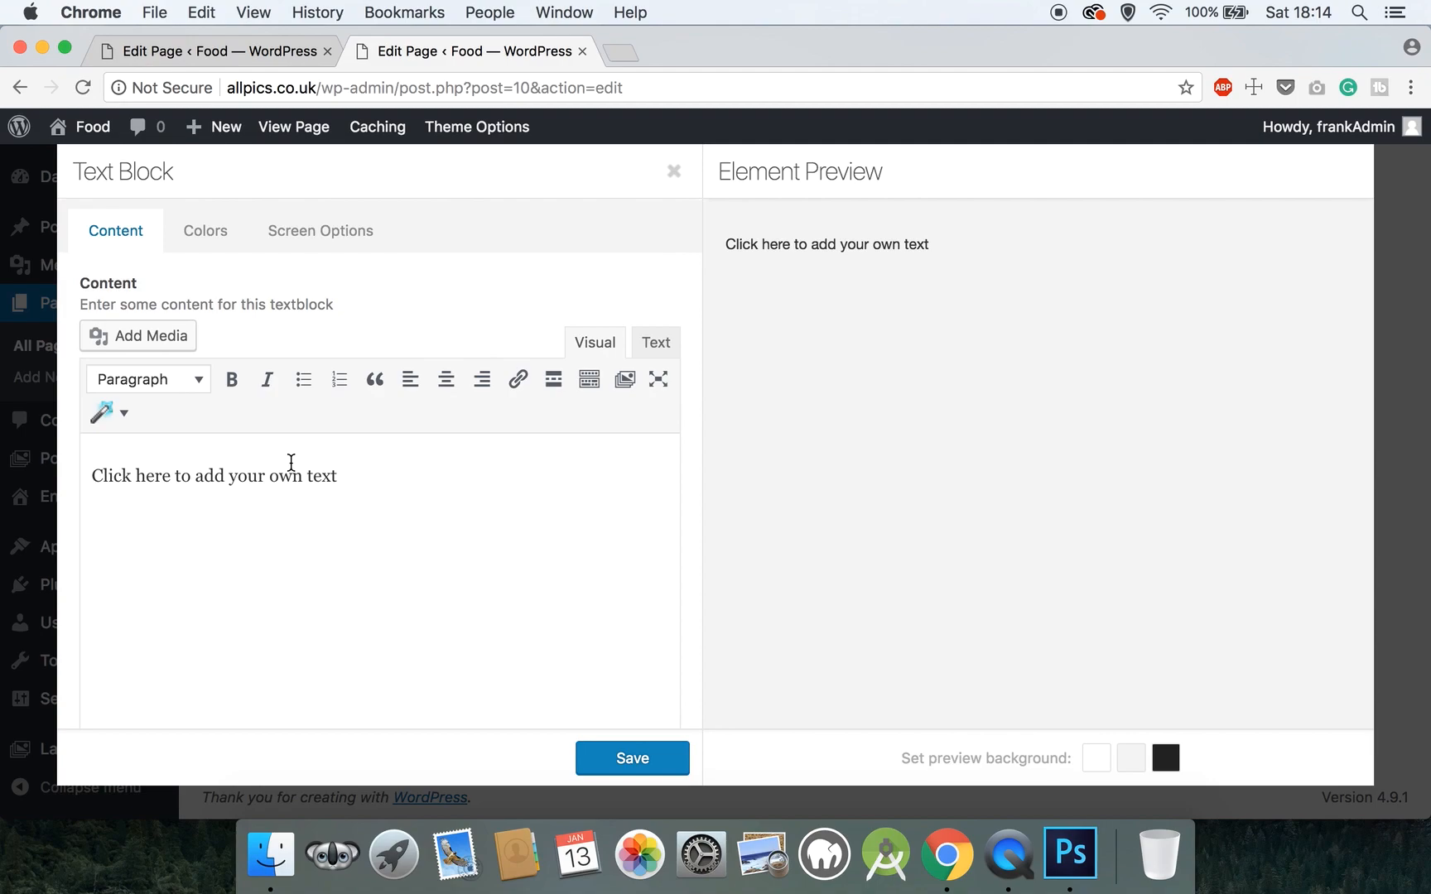
{"action": "left_click_drag", "start_coordinate": [180, 483], "coordinate": [116, 477]}
{"action": "left_click", "coordinate": [322, 474]}
{"action": "left_click_drag", "start_coordinate": [362, 466], "coordinate": [92, 481]}
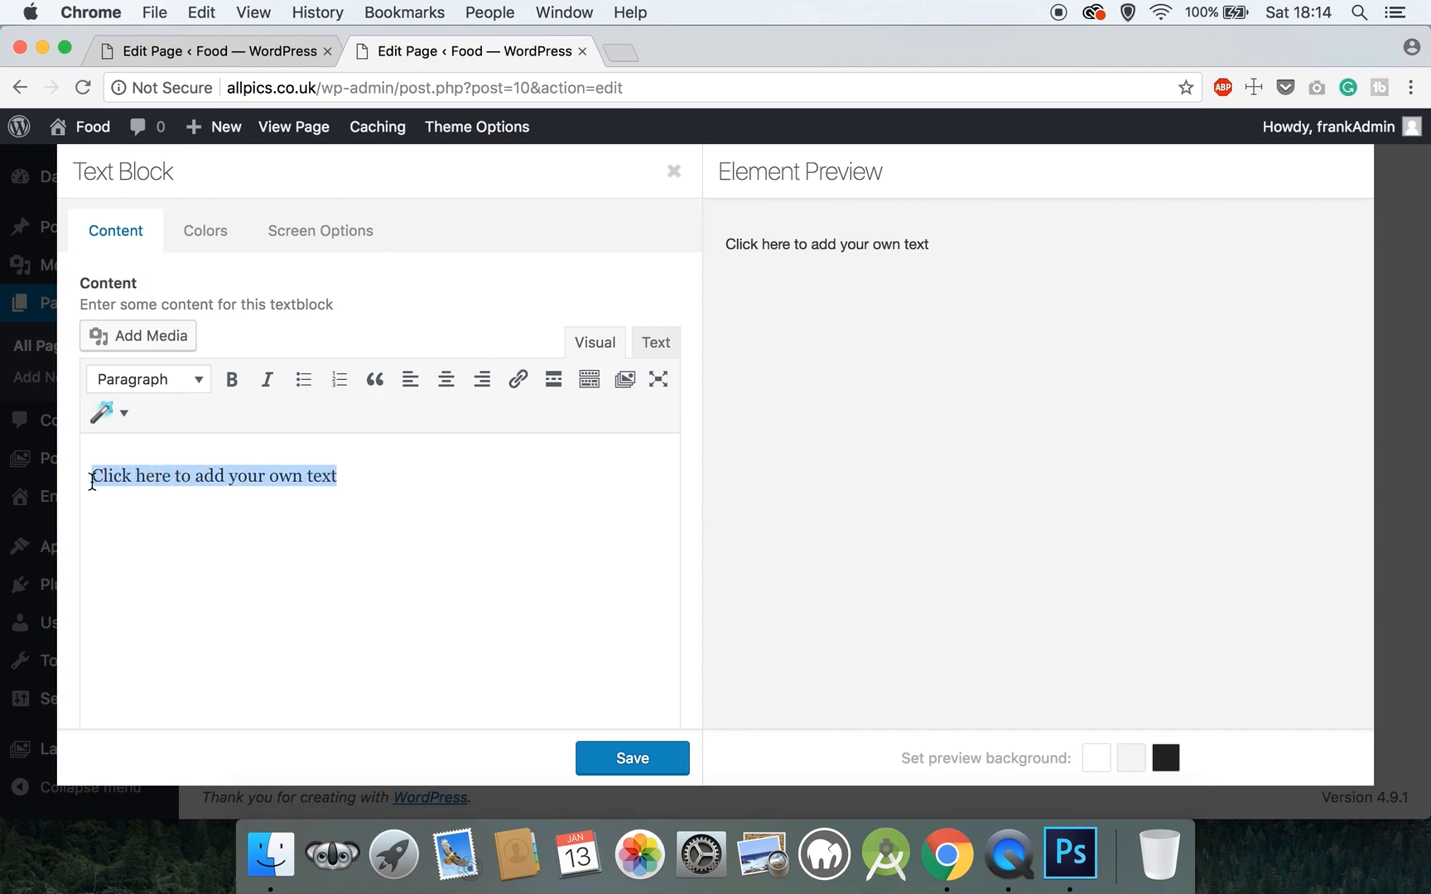
{"action": "type", "text": "Get in touch"}
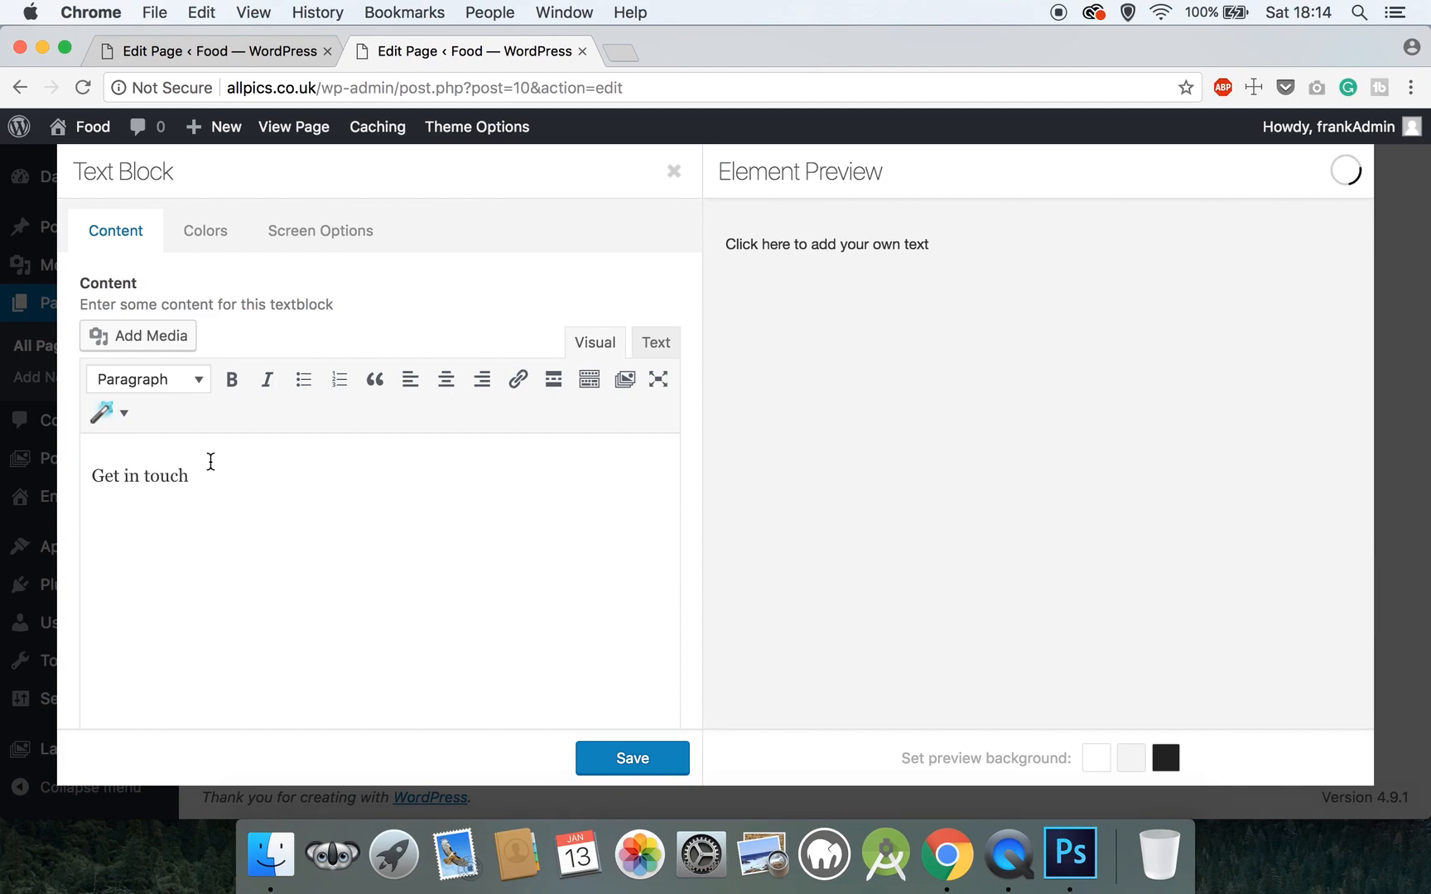
{"action": "left_click_drag", "start_coordinate": [192, 476], "coordinate": [92, 476]}
{"action": "left_click", "coordinate": [177, 386]}
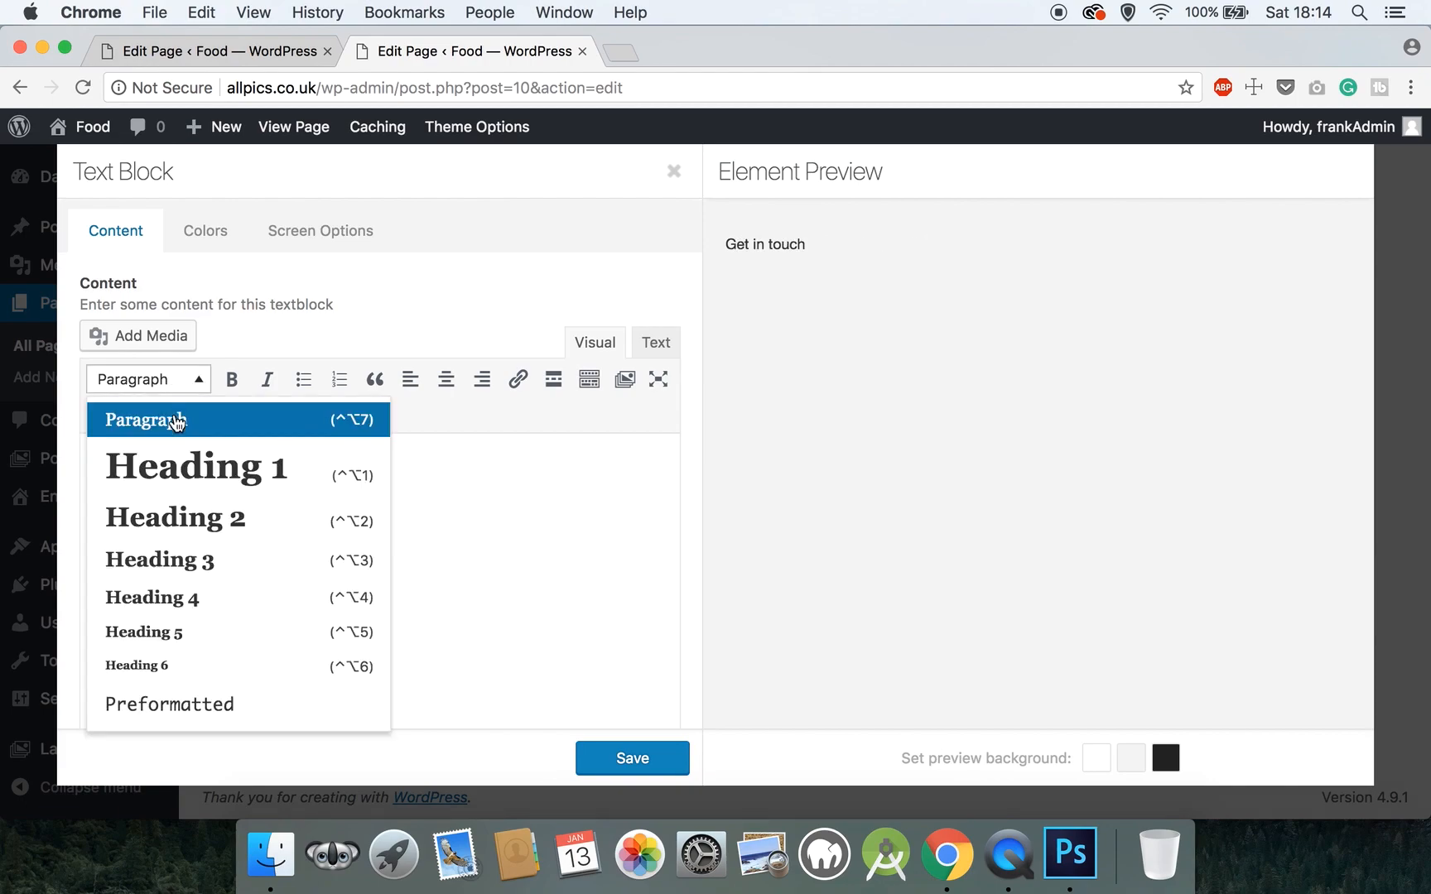
{"action": "left_click", "coordinate": [191, 593]}
- Add an Email line and a Phone line with the contact details below the heading
{"action": "left_click", "coordinate": [303, 495]}
{"action": "key", "text": "Return"}
{"action": "type", "text": "E"}
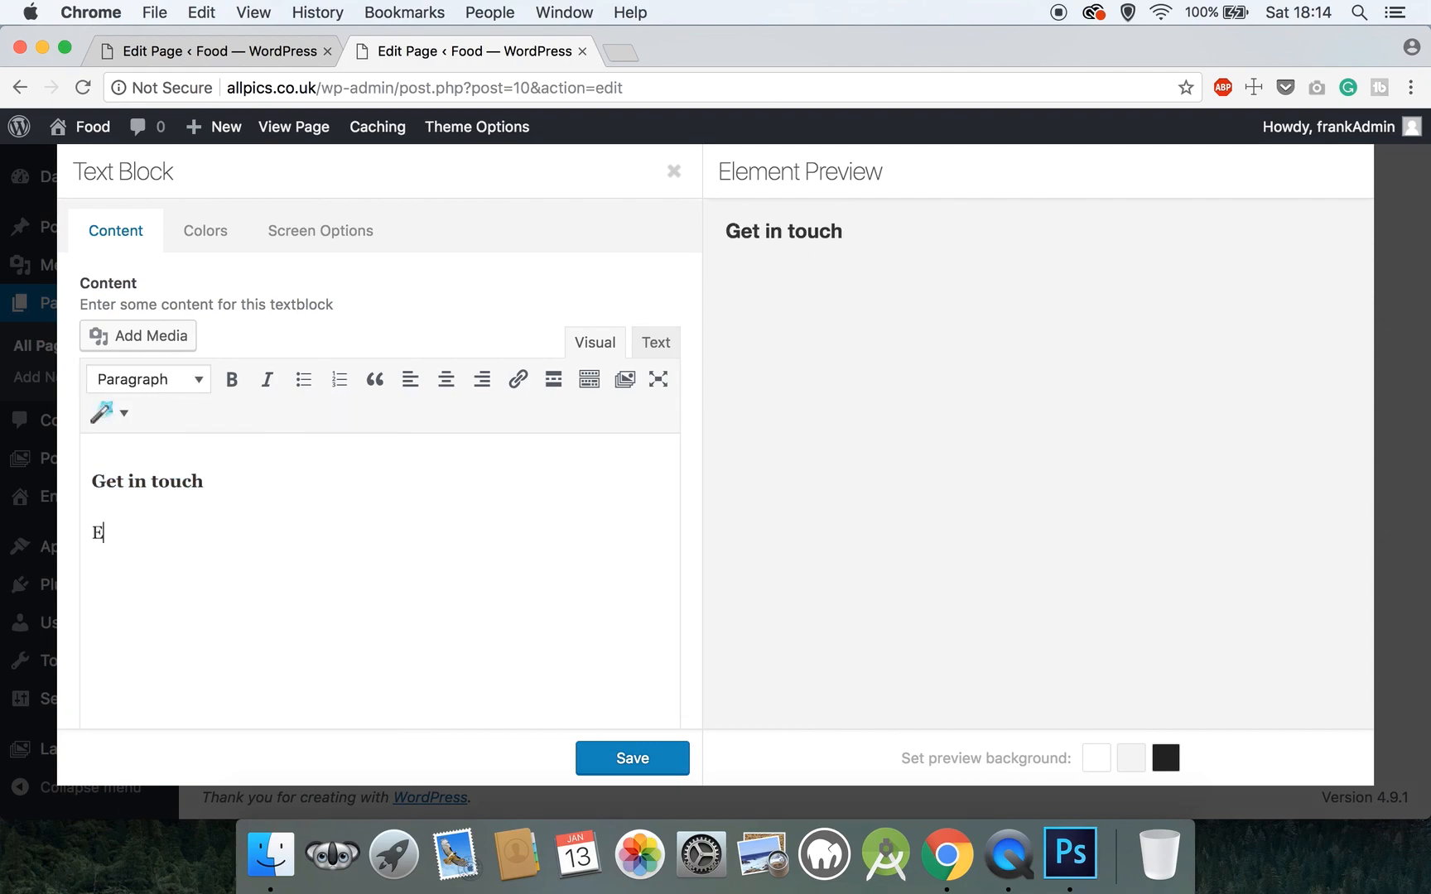
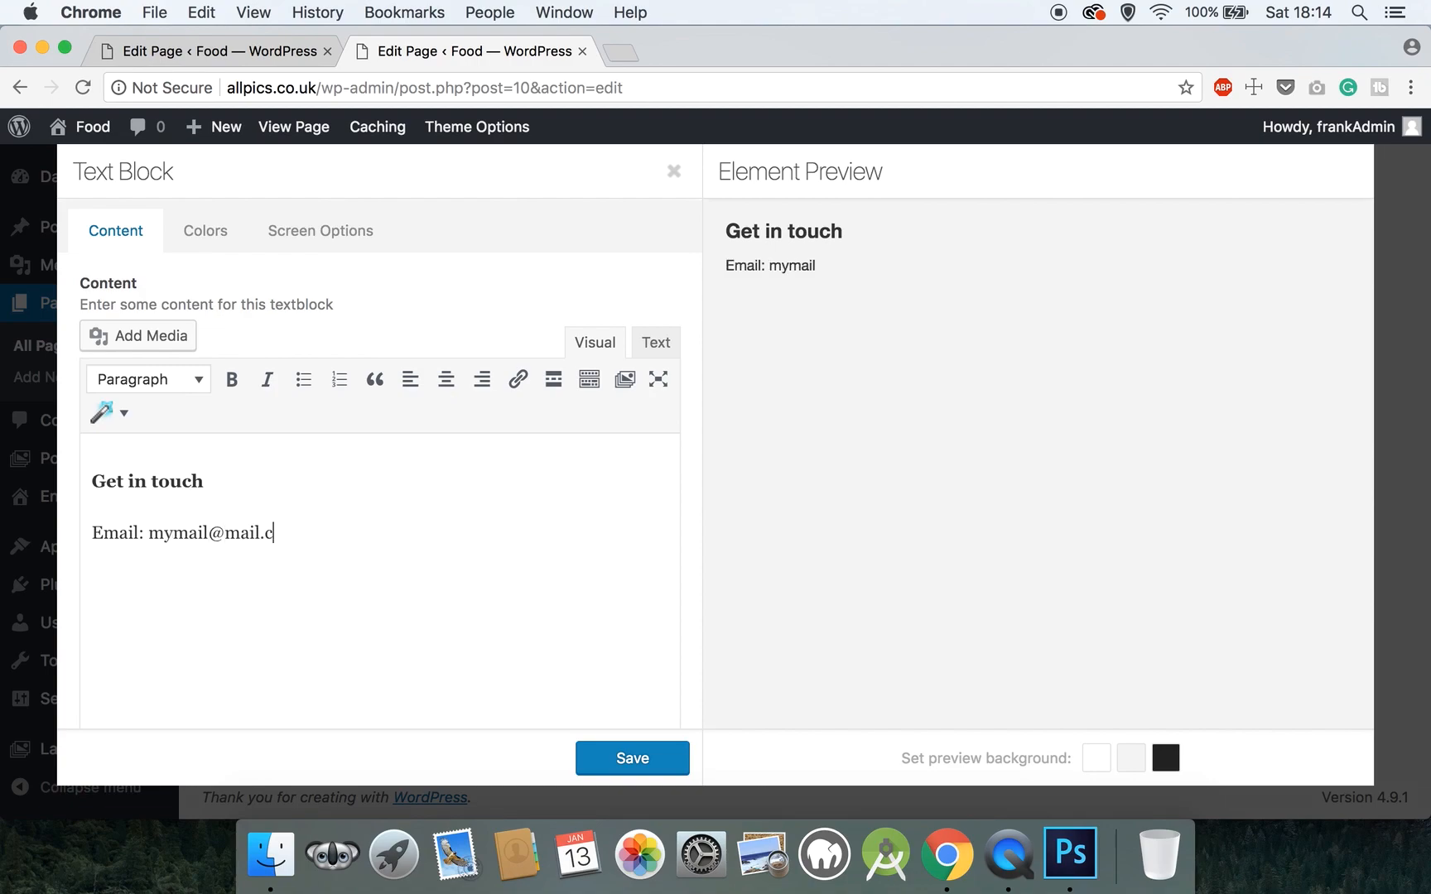
{"action": "key", "text": "Return"}
{"action": "type", "text": "Phone:"}
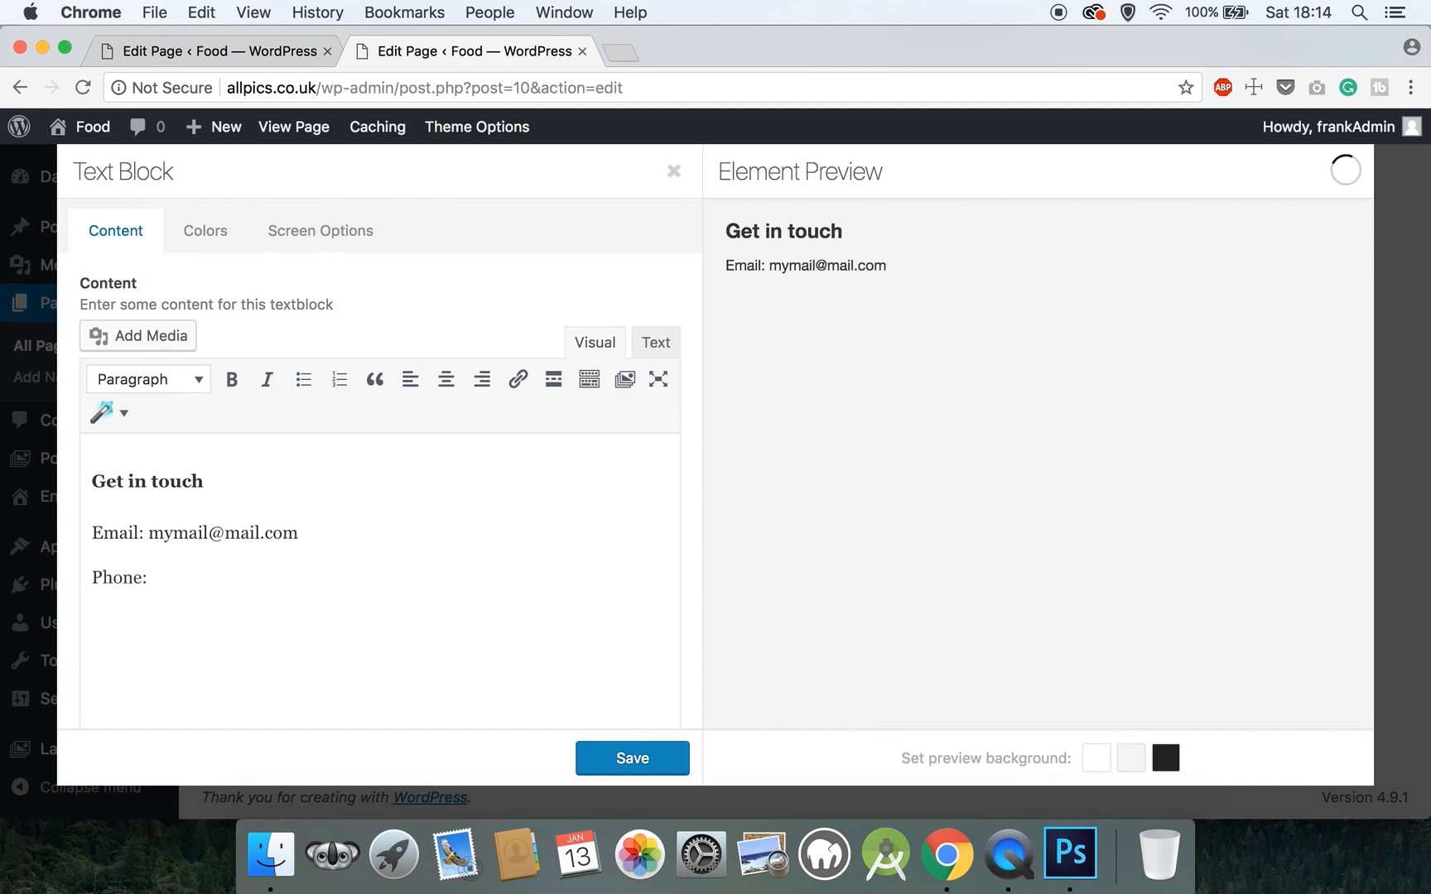
{"action": "type", "text": " 0123 456 789"}
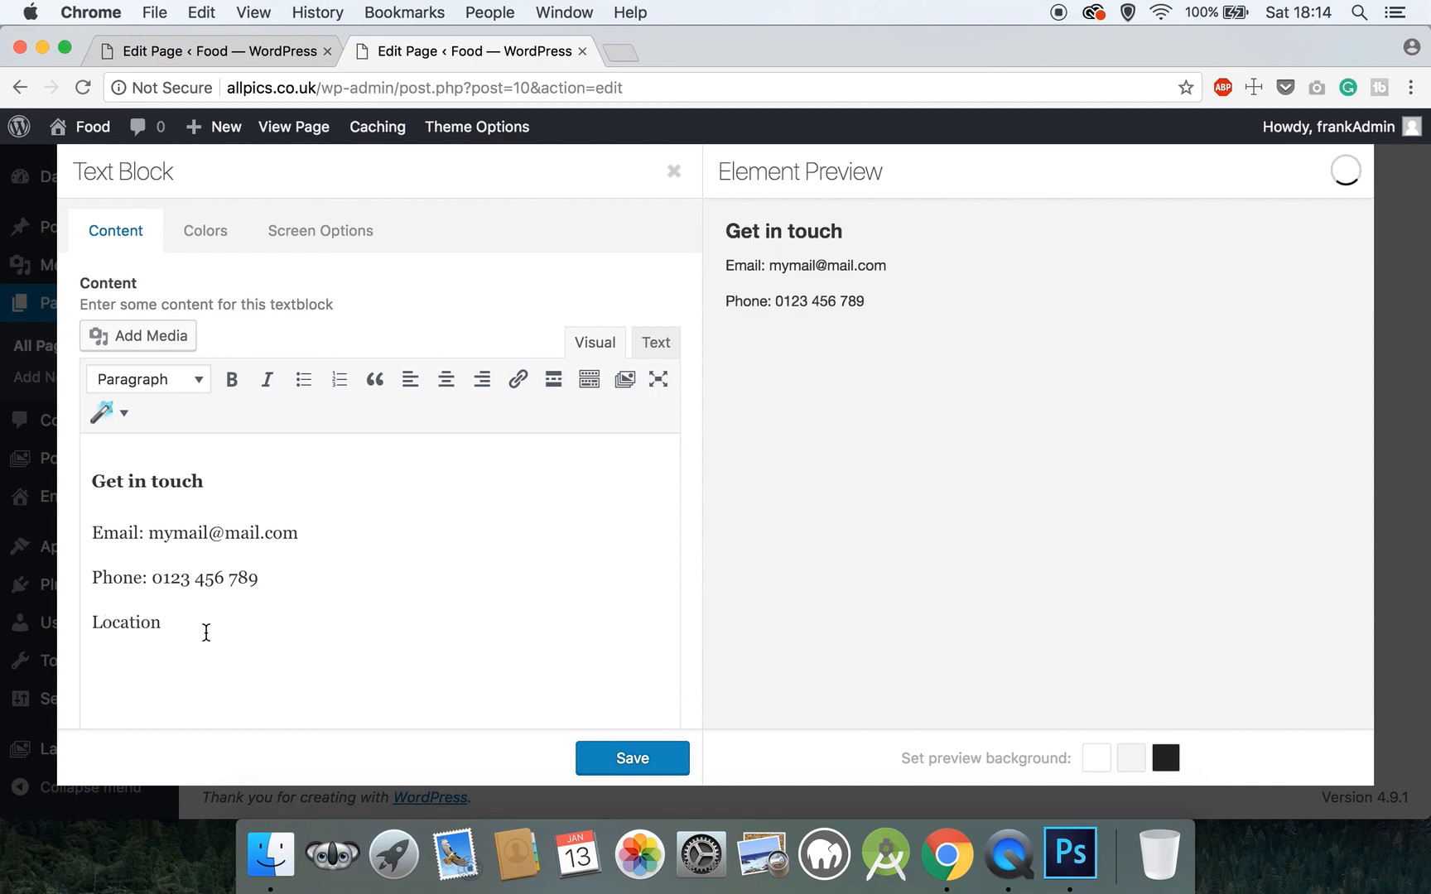
- Make 'Location' a Heading 4 and add street address, Postcode and United Kingdom lines
{"action": "left_click_drag", "start_coordinate": [167, 623], "coordinate": [90, 623]}
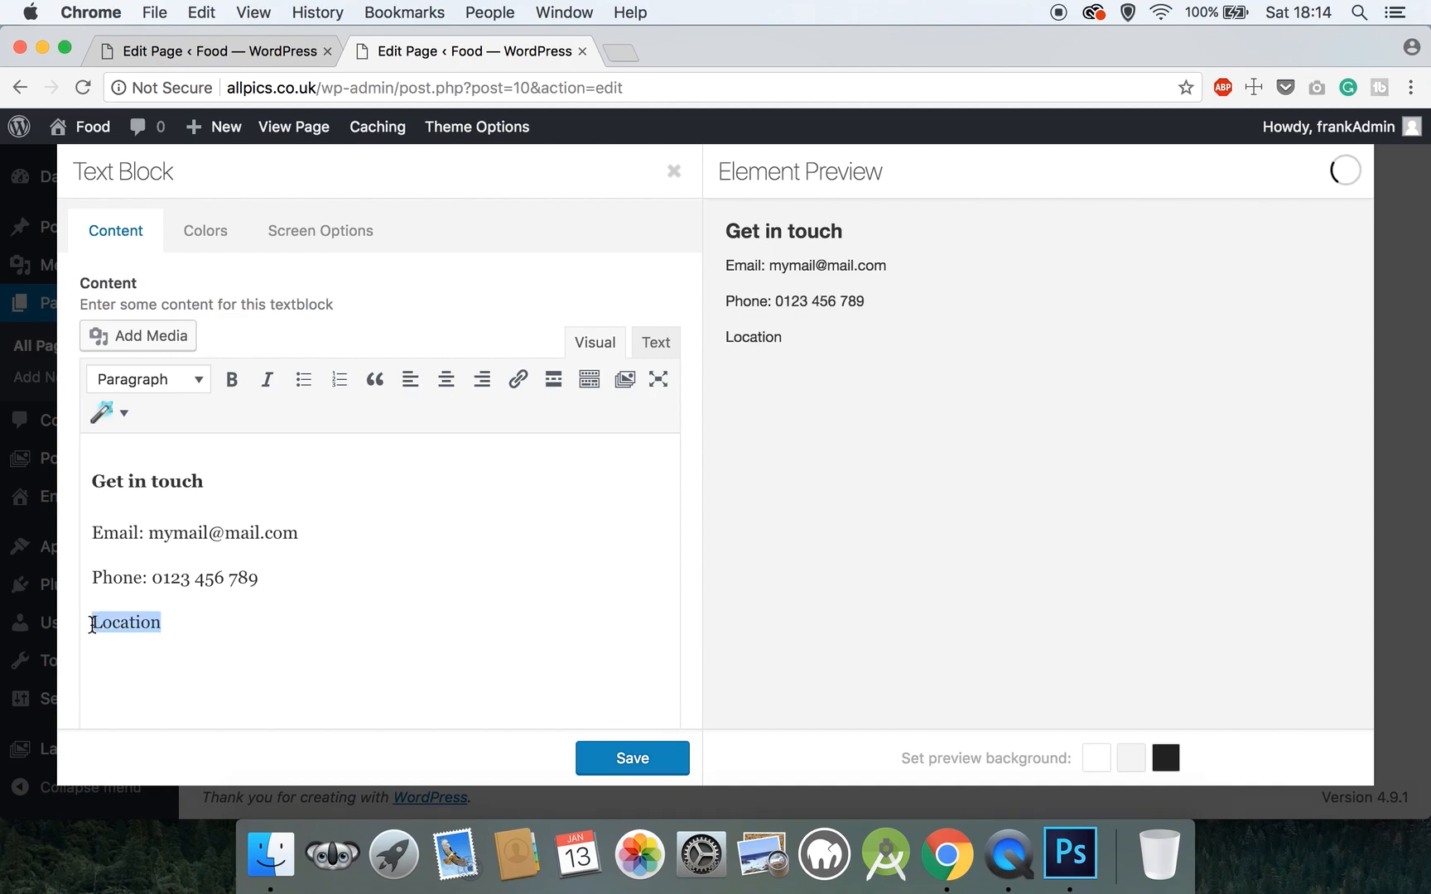
{"action": "left_click", "coordinate": [175, 384]}
{"action": "left_click", "coordinate": [209, 598]}
{"action": "left_click", "coordinate": [221, 636]}
{"action": "key", "text": "Return"}
{"action": "type", "text": "1"}
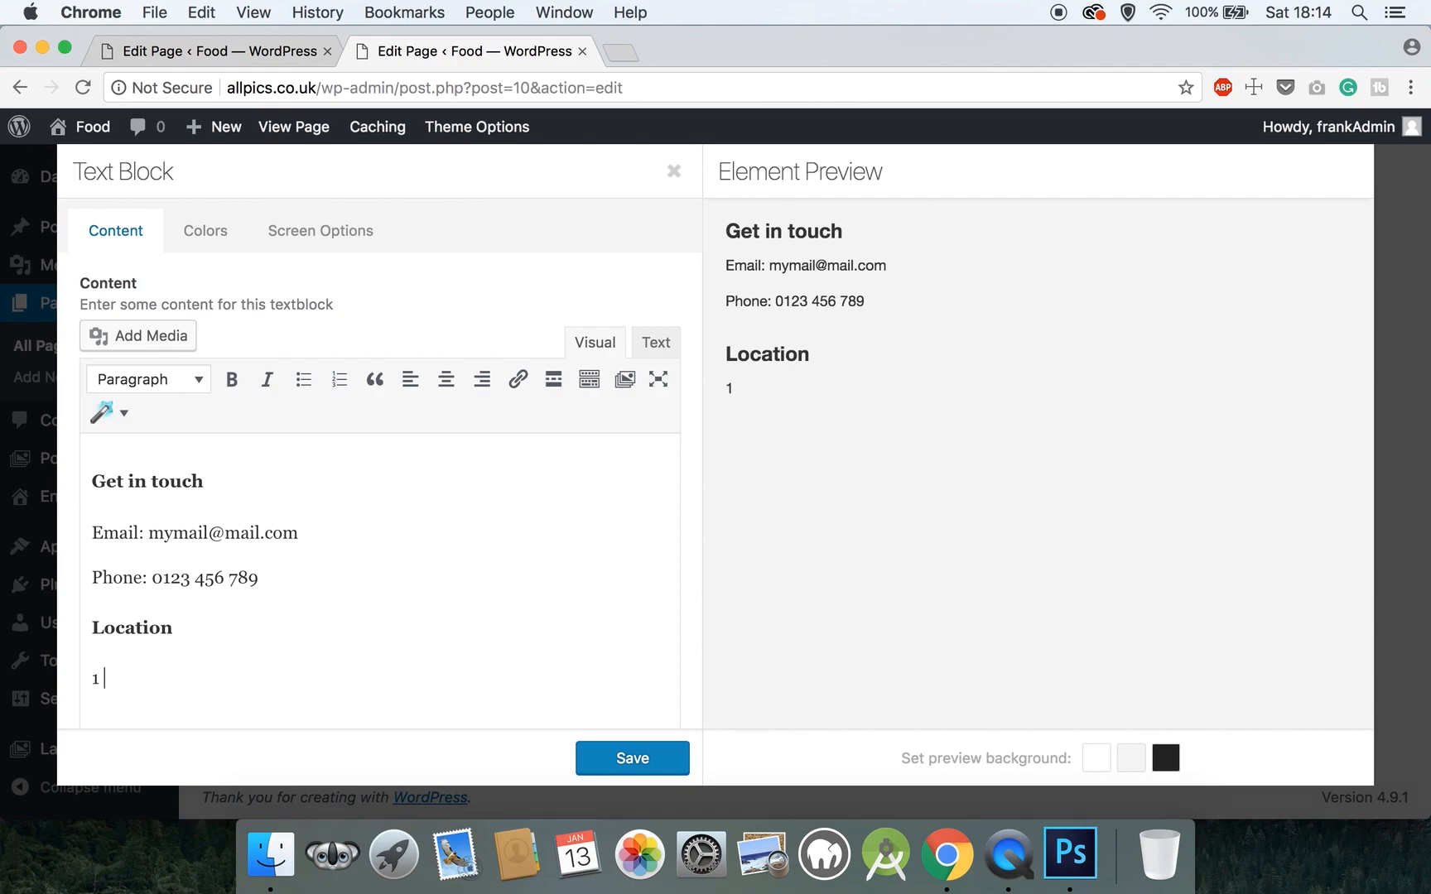
{"action": "type", "text": " street adress"}
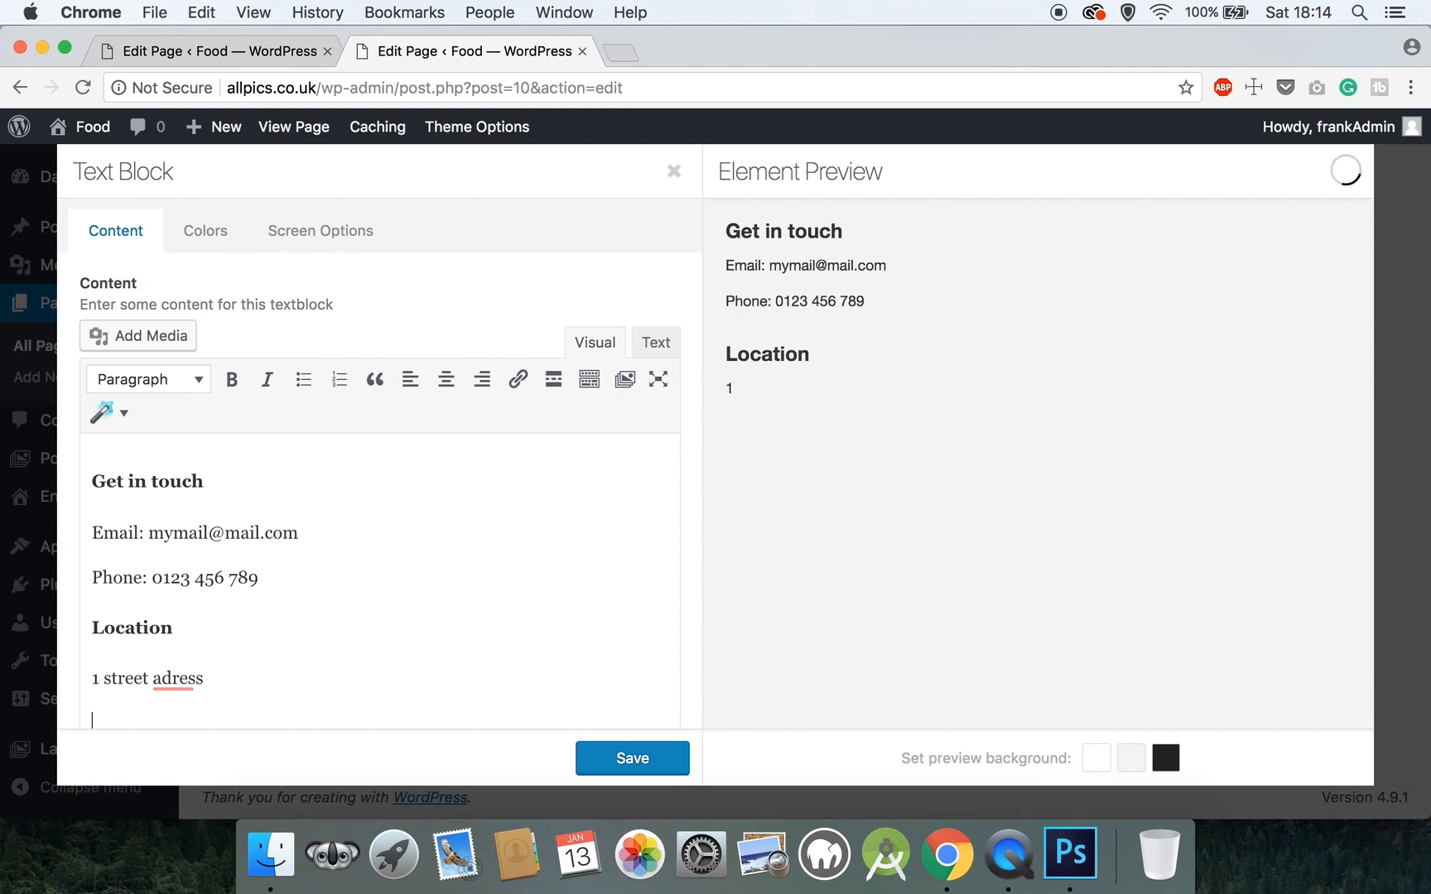
{"action": "type", "text": "2 a"}
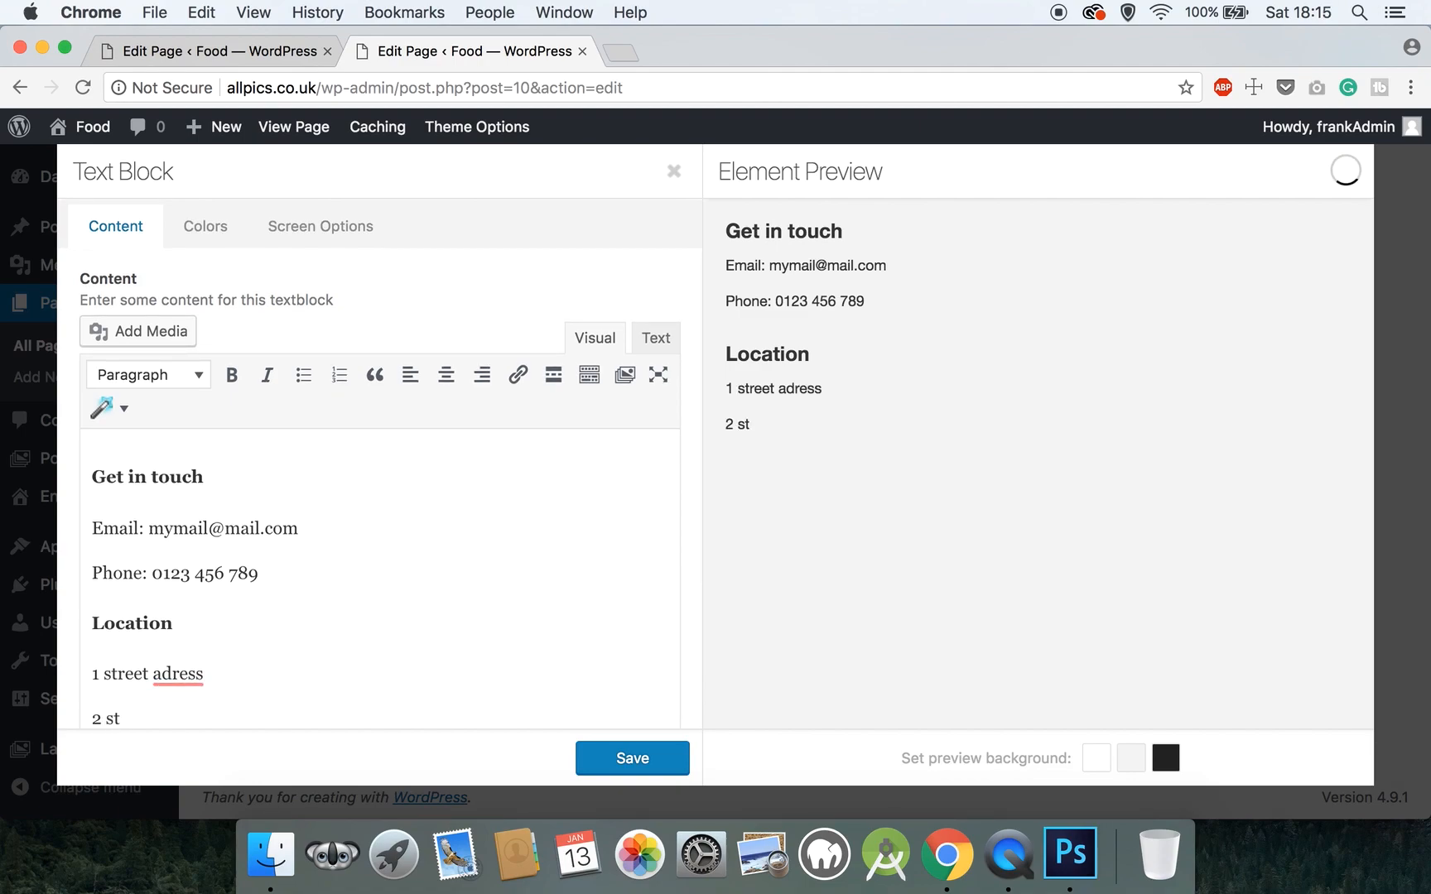
{"action": "type", "text": " eet adress"}
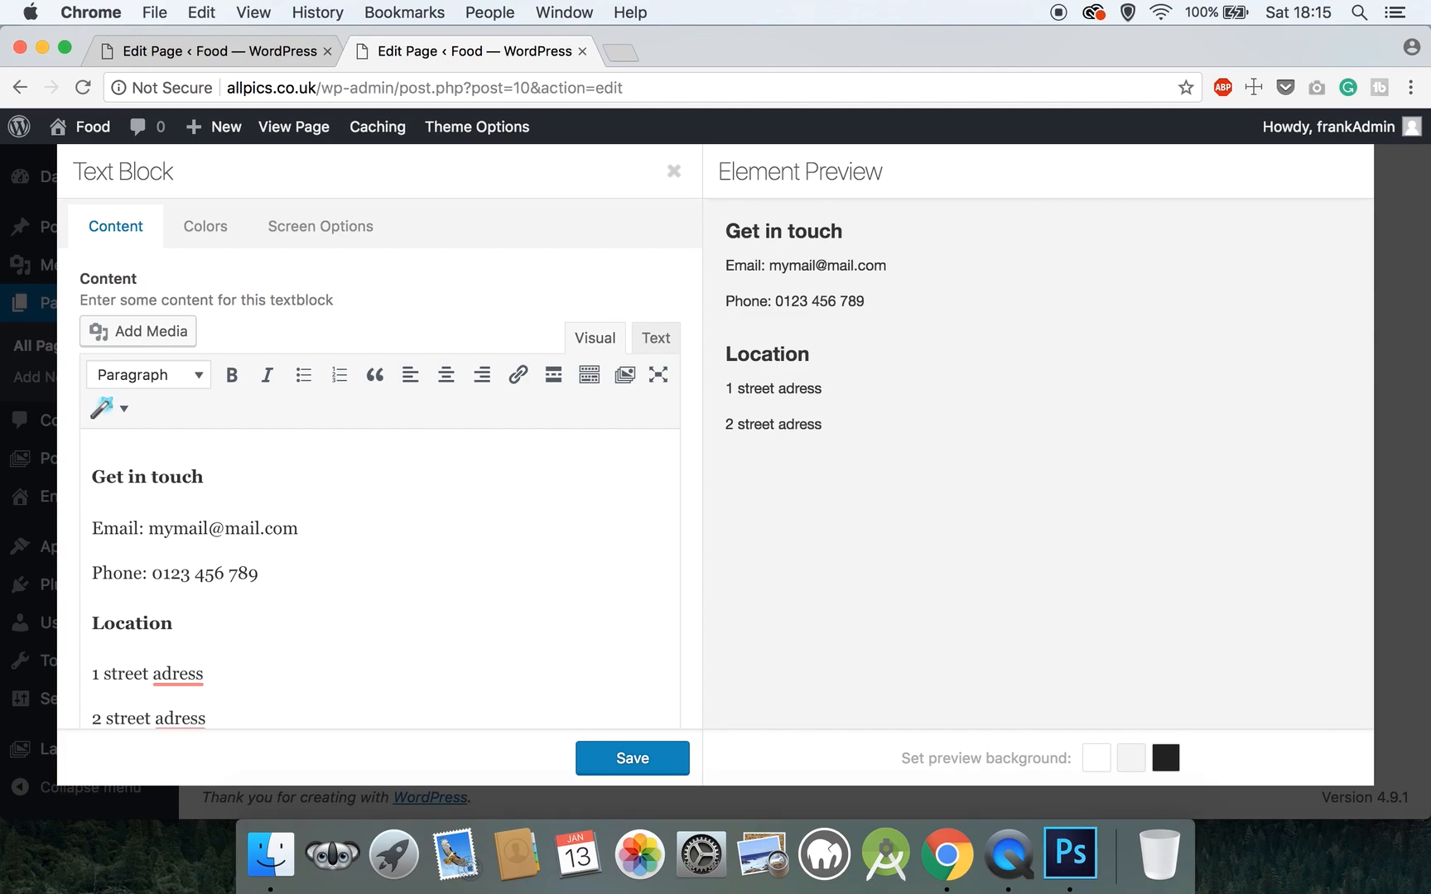
{"action": "key", "text": "Return"}
{"action": "type", "text": "Postcode"}
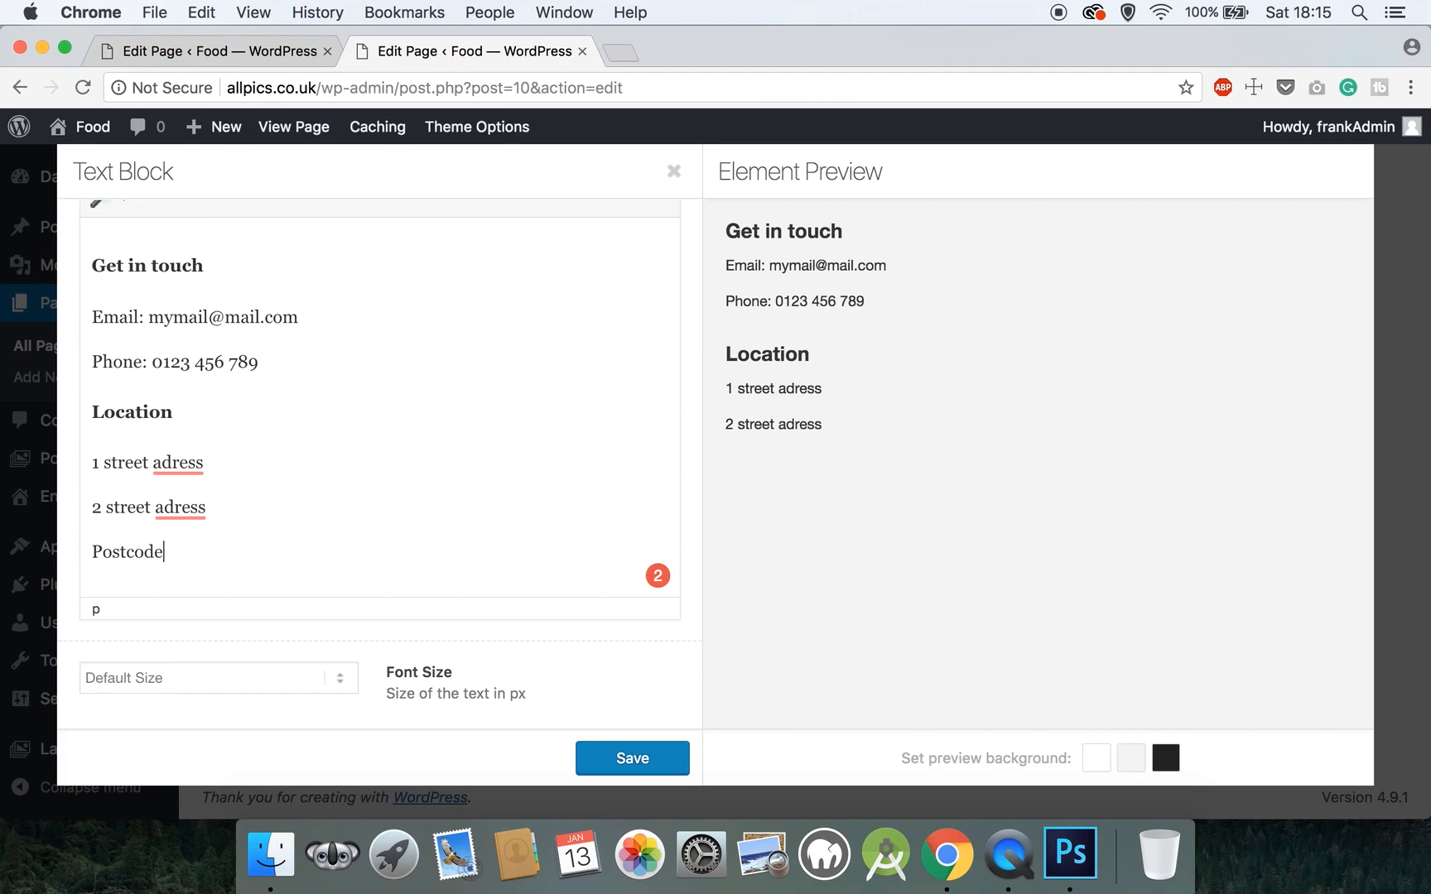
{"action": "key", "text": "Return"}
{"action": "type", "text": "United Kingdow"}
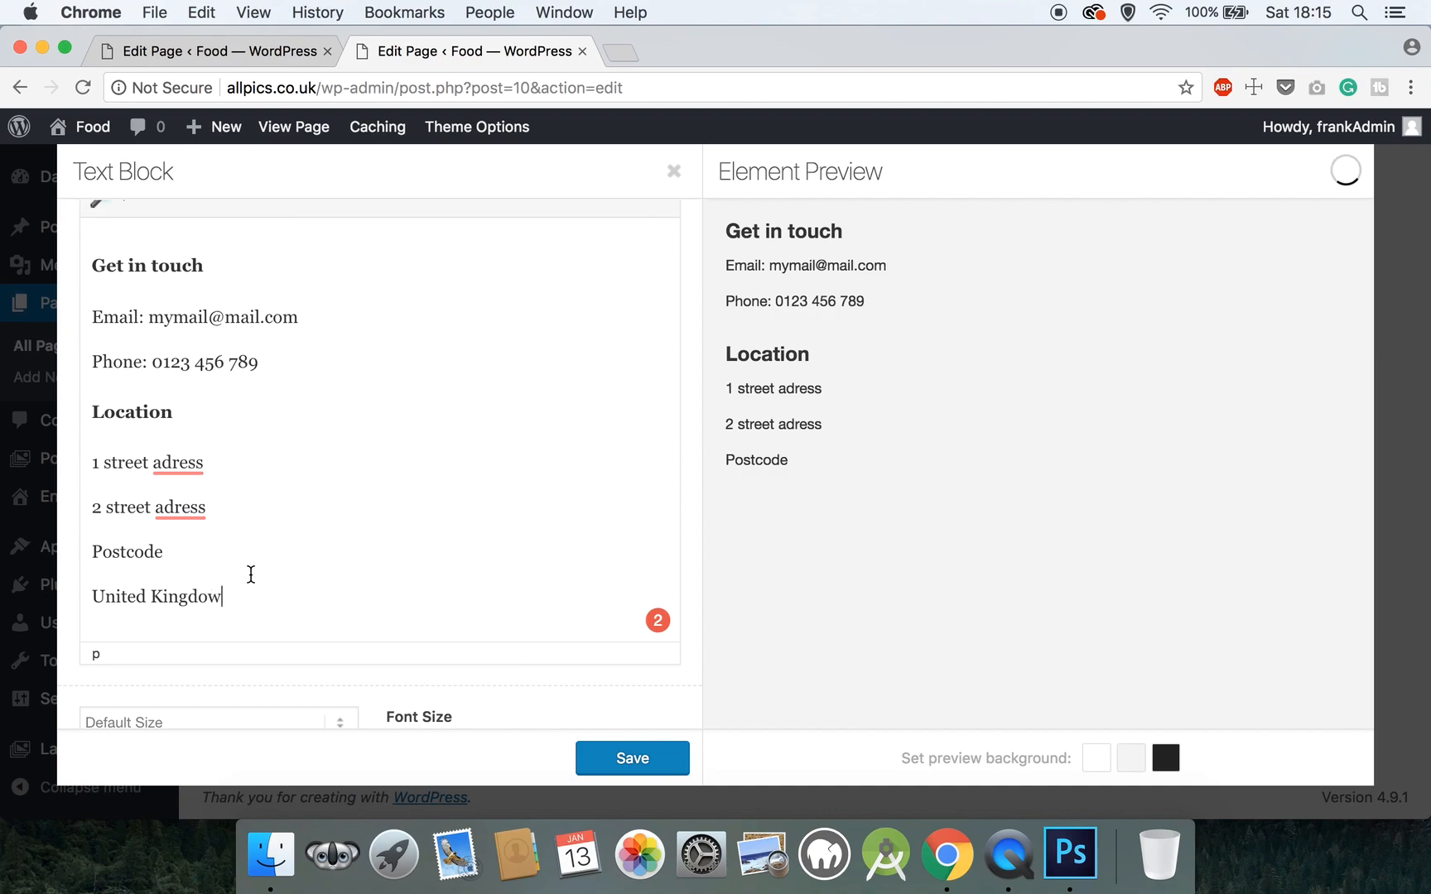
- Correct the spellings to 'address' and 'Kingdom', then save the text block
{"action": "scroll", "coordinate": [251, 574], "scroll_direction": "down", "scroll_amount": 1}
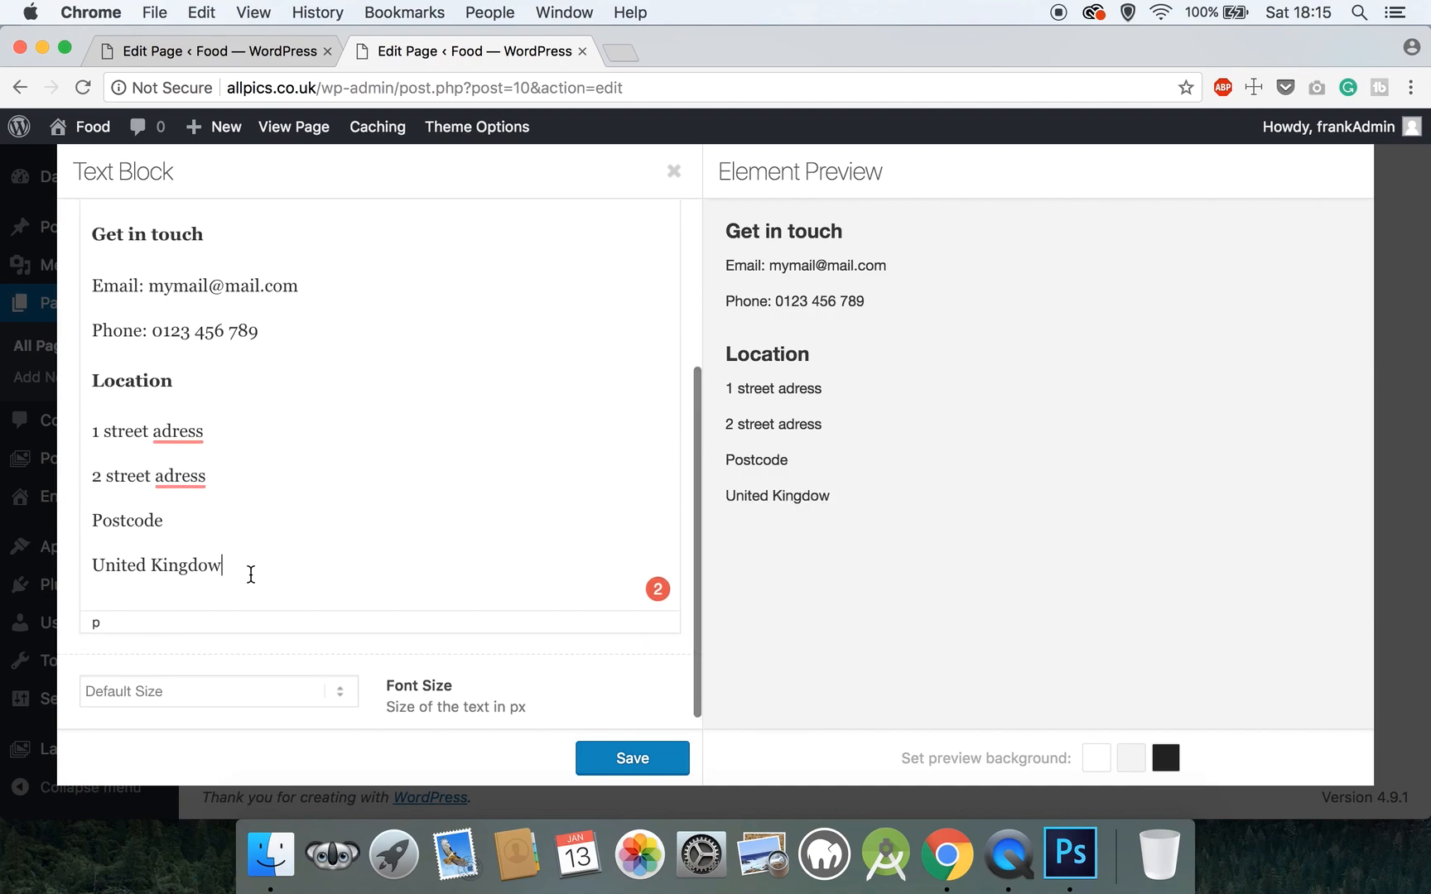
{"action": "mouse_move", "coordinate": [177, 434]}
{"action": "left_click", "coordinate": [190, 233]}
{"action": "left_click", "coordinate": [170, 472]}
{"action": "left_click", "coordinate": [222, 570]}
{"action": "key", "text": "BackSpace"}
{"action": "type", "text": "m"}
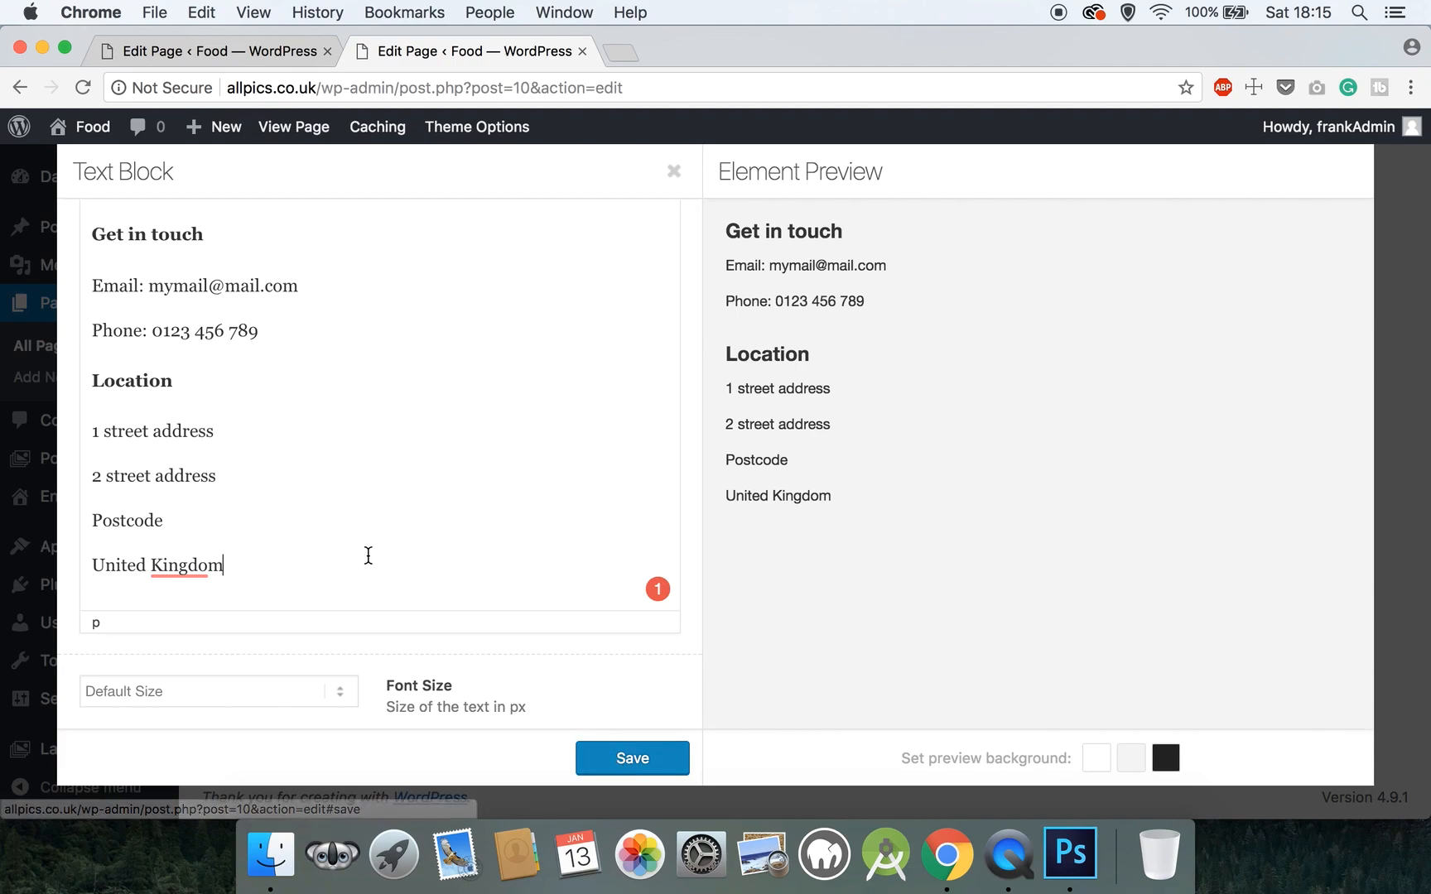
{"action": "left_click", "coordinate": [633, 756]}
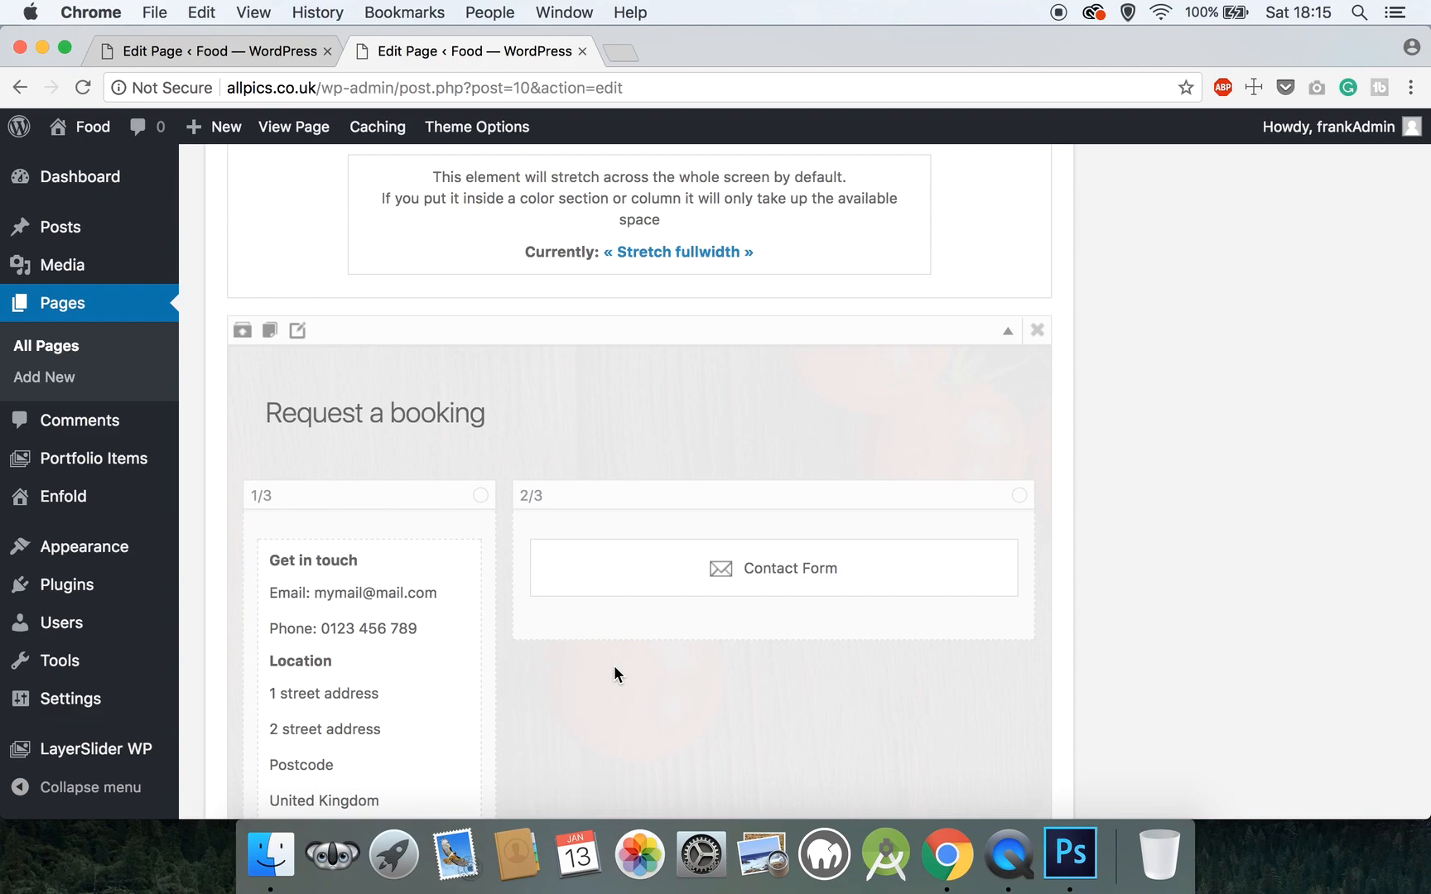
- Open the contact form and select the recipient e-mail address
{"action": "left_click", "coordinate": [788, 569]}
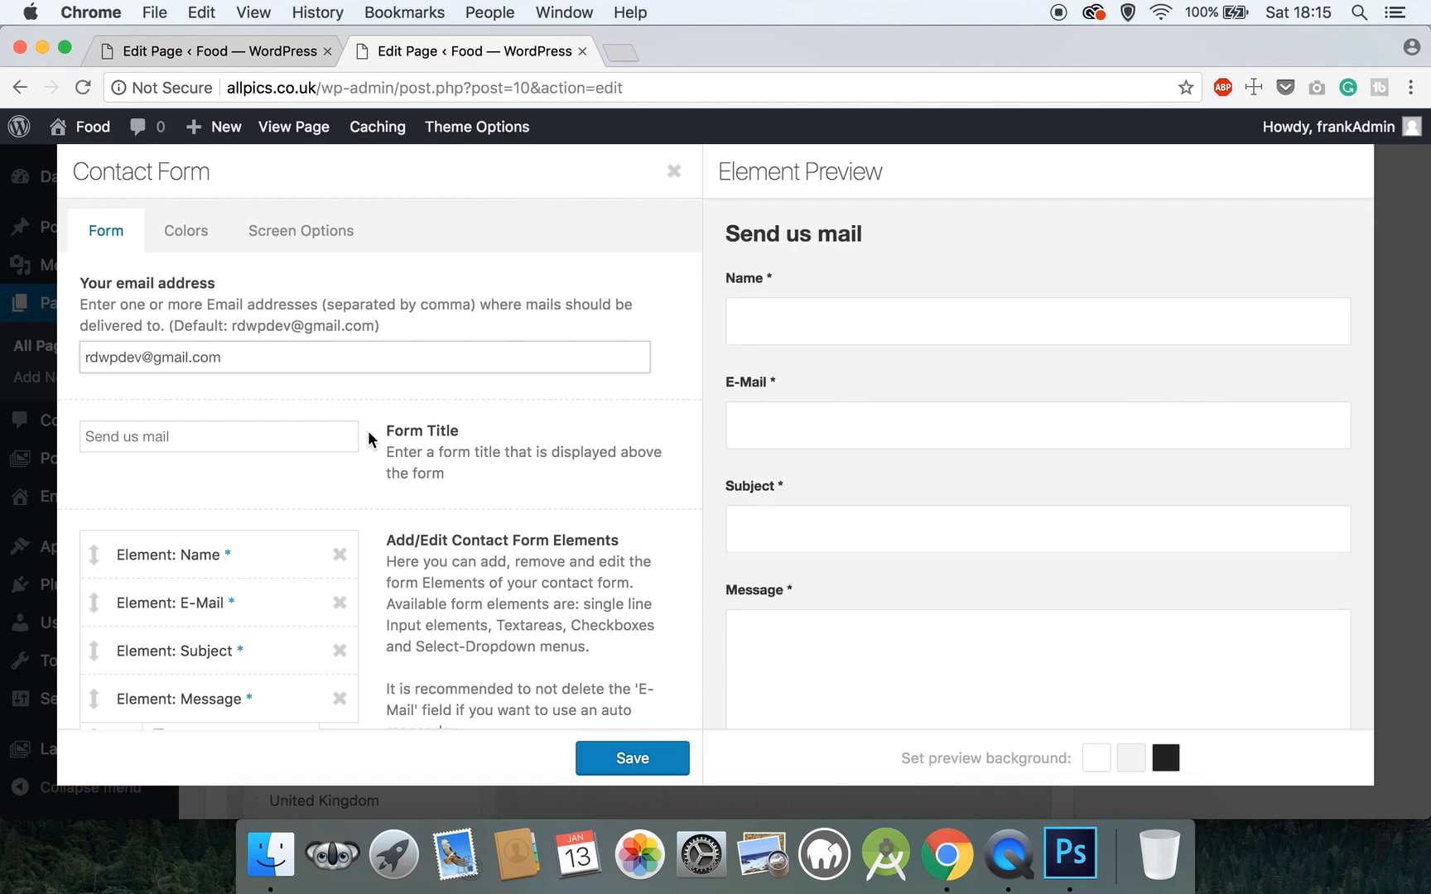
{"action": "left_click_drag", "start_coordinate": [242, 356], "coordinate": [54, 360]}
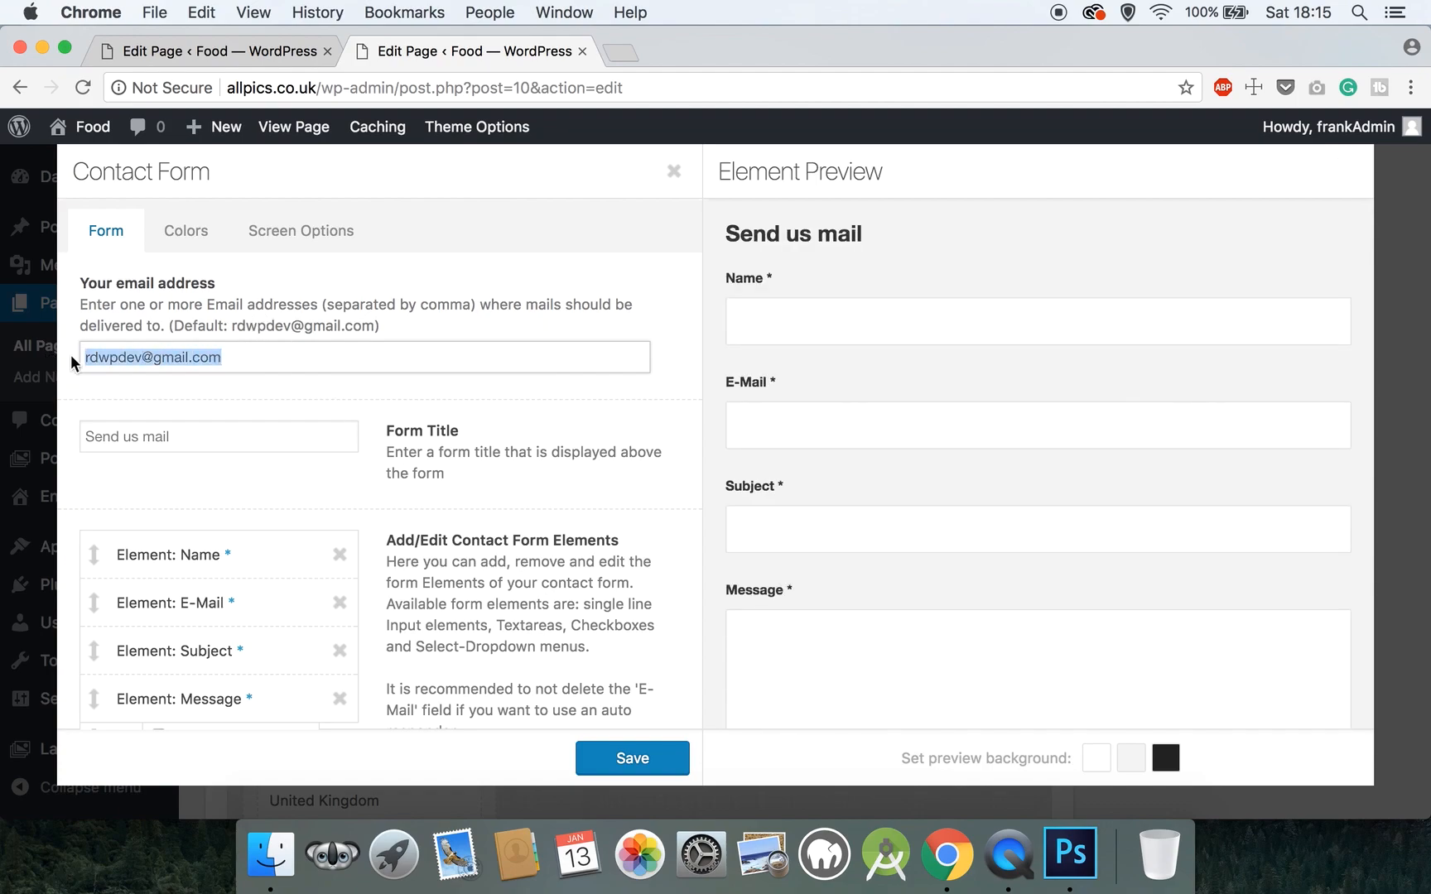
{"action": "left_click", "coordinate": [117, 358]}
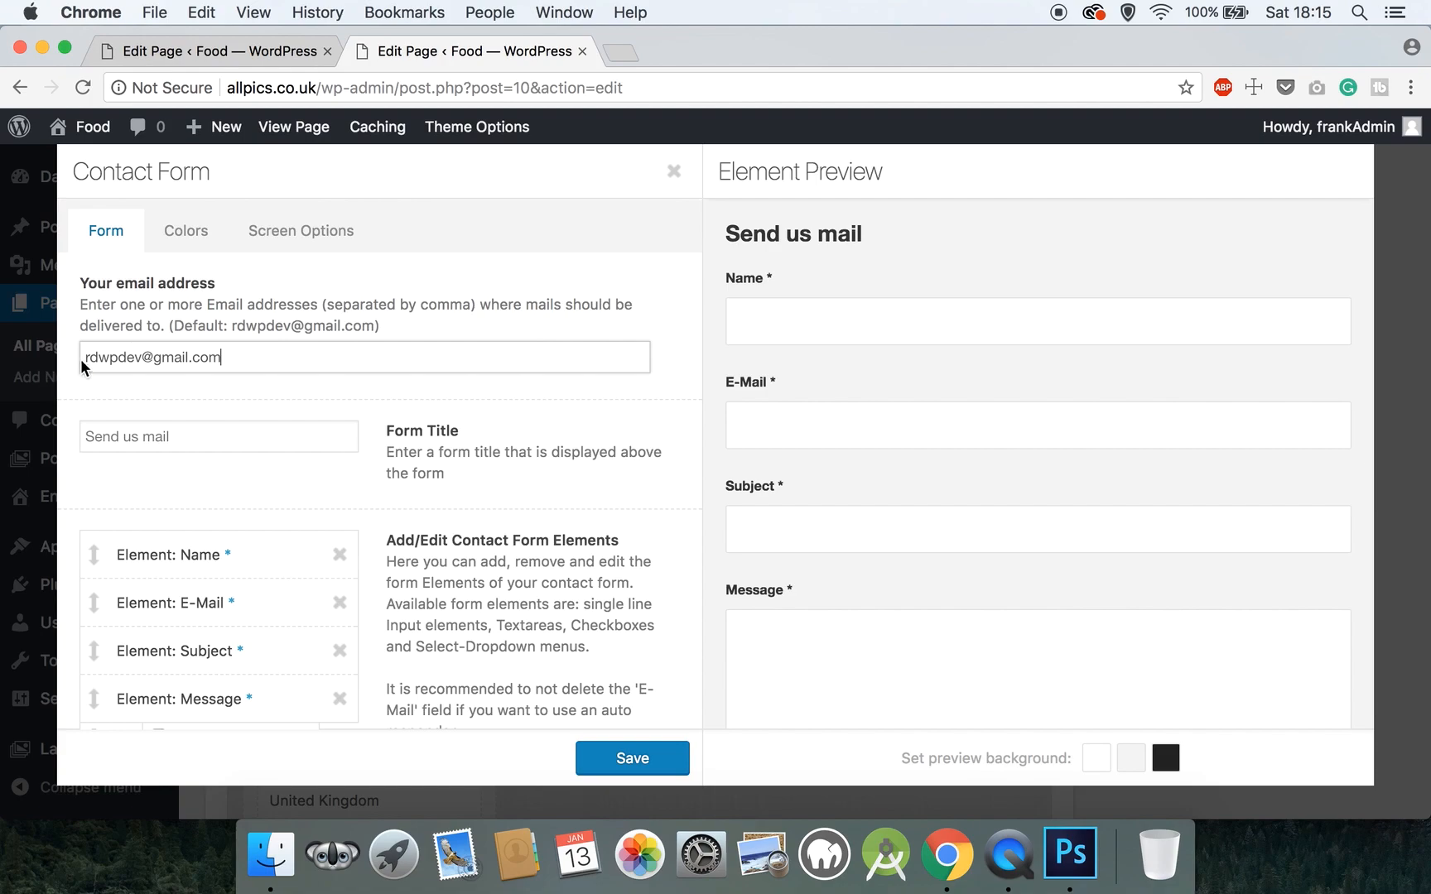
{"action": "triple_click", "coordinate": [81, 364]}
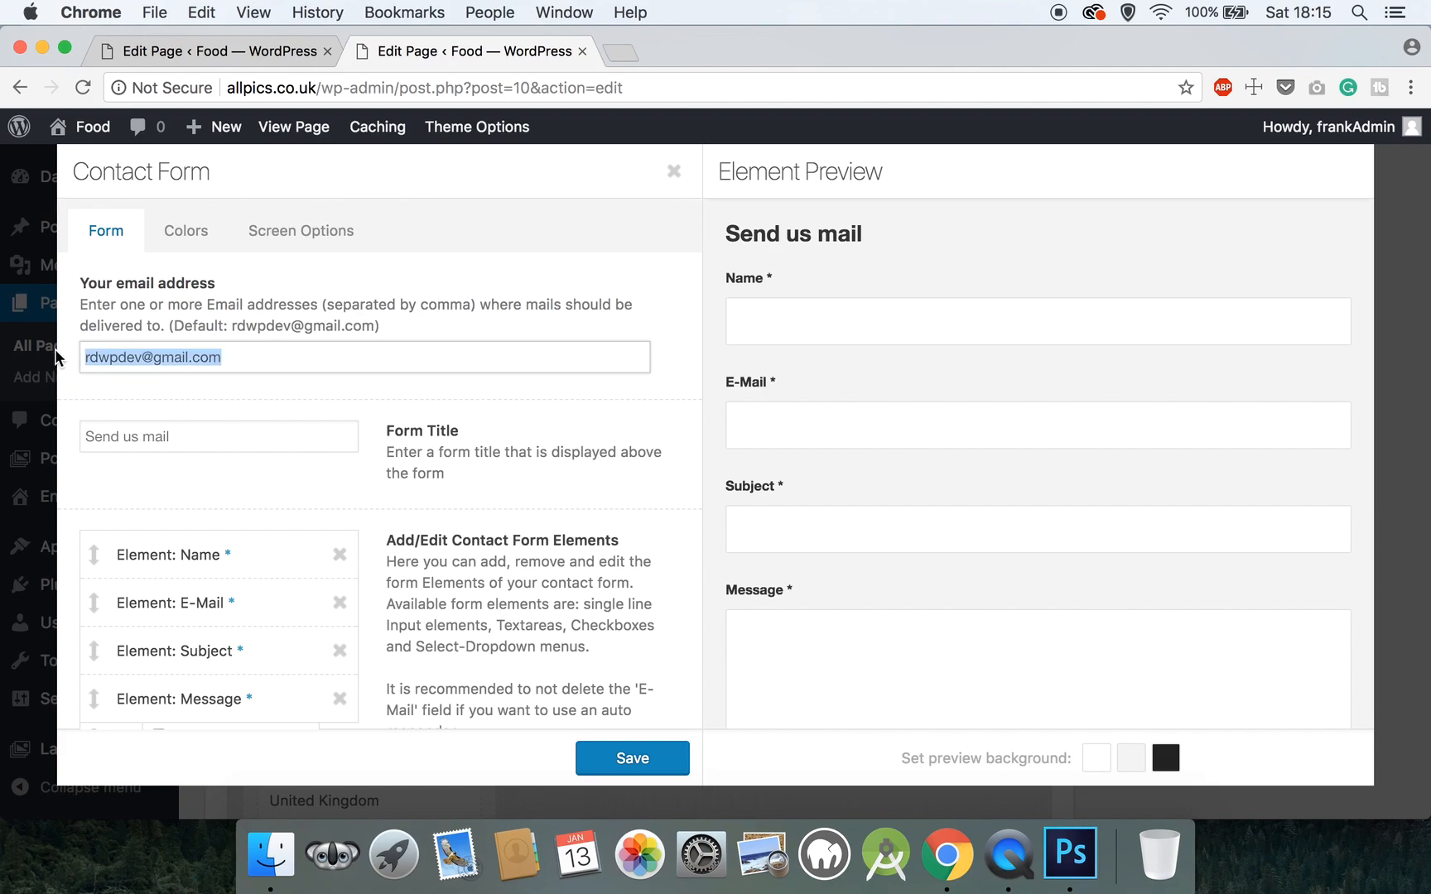
{"action": "scroll", "coordinate": [327, 345], "scroll_direction": "down", "scroll_amount": 3}
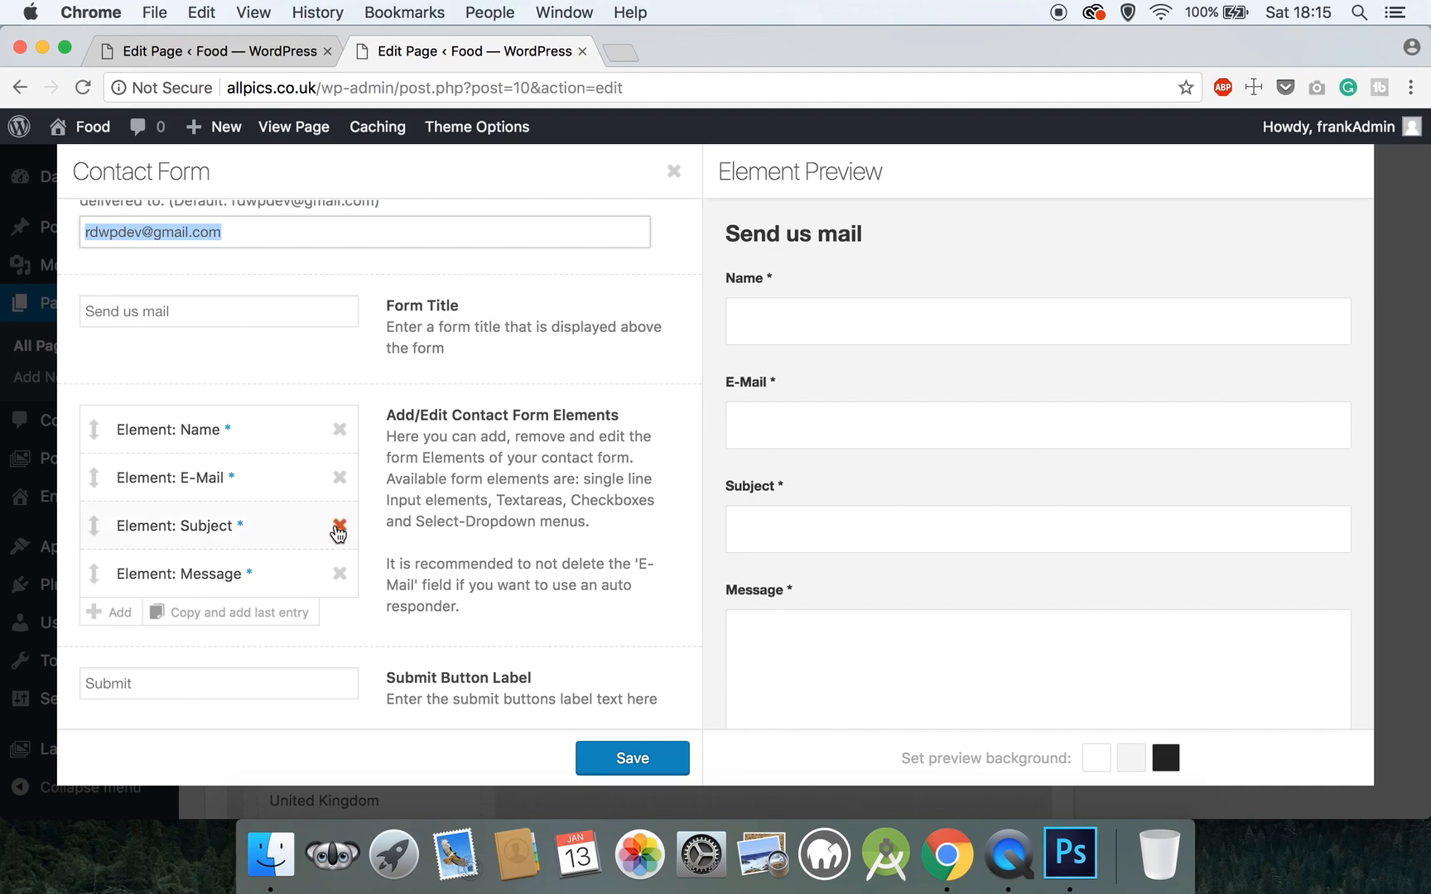
- Add a new field, delete the Subject field, and move the blank element above Message
{"action": "left_click", "coordinate": [121, 617]}
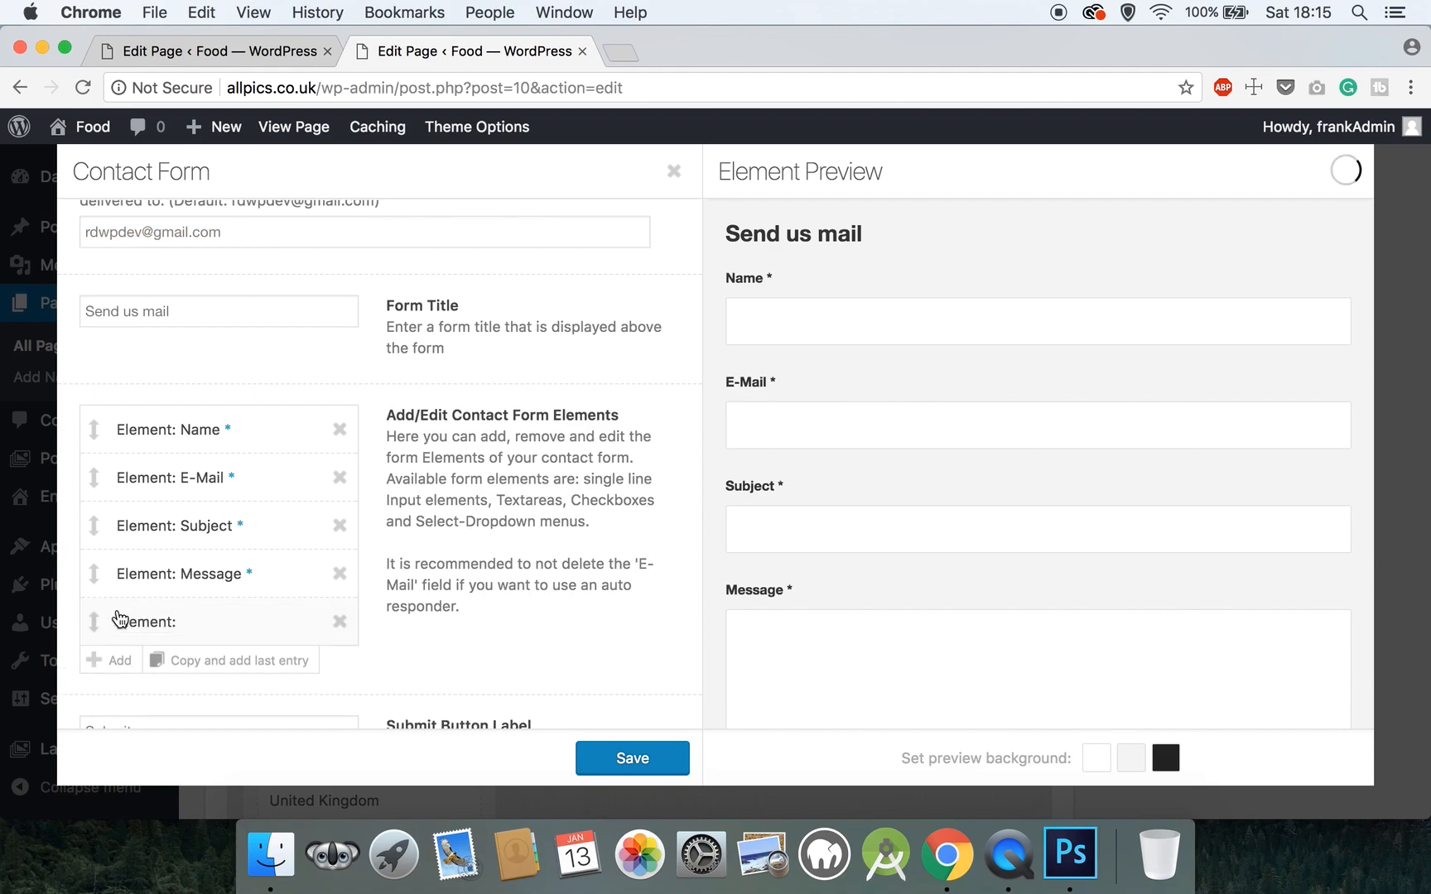
{"action": "left_click", "coordinate": [336, 530]}
{"action": "left_click_drag", "start_coordinate": [157, 574], "coordinate": [164, 520]}
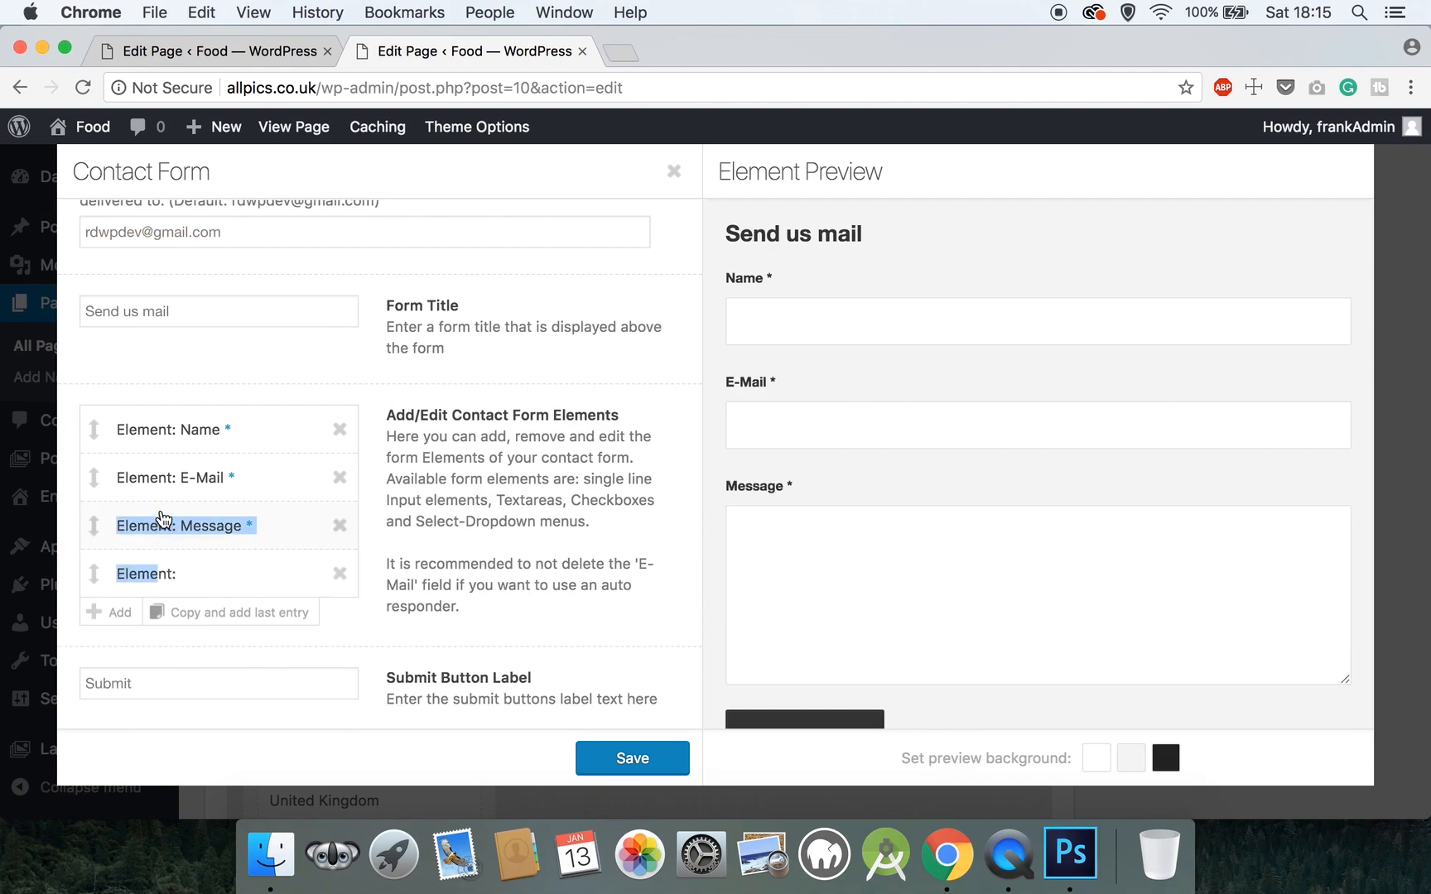
{"action": "left_click_drag", "start_coordinate": [94, 571], "coordinate": [93, 530]}
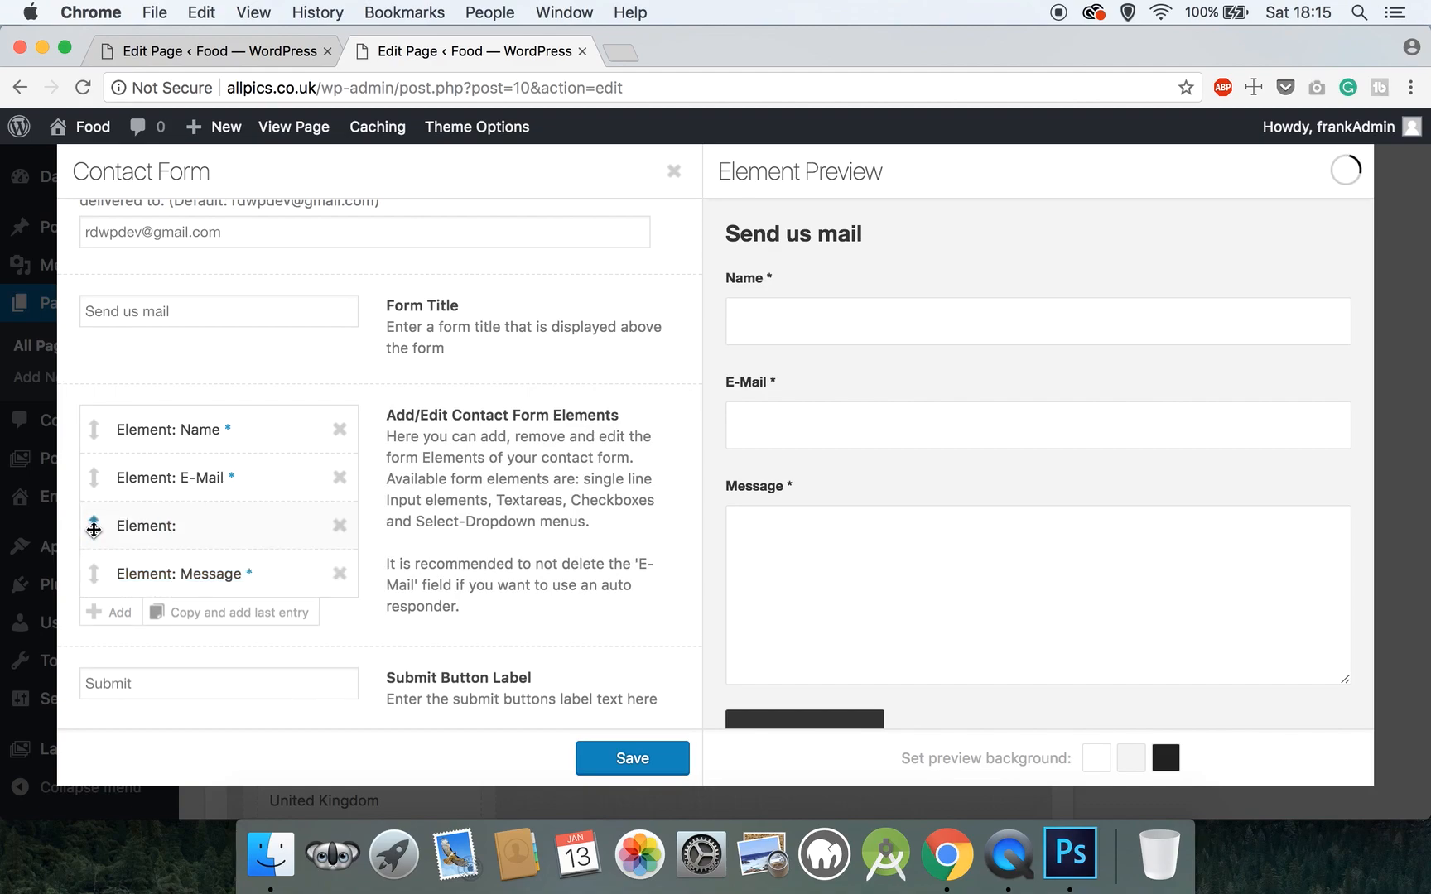
- Make the blank element a Datepicker field with 'Is not empty' validation and save it
{"action": "left_click", "coordinate": [177, 525]}
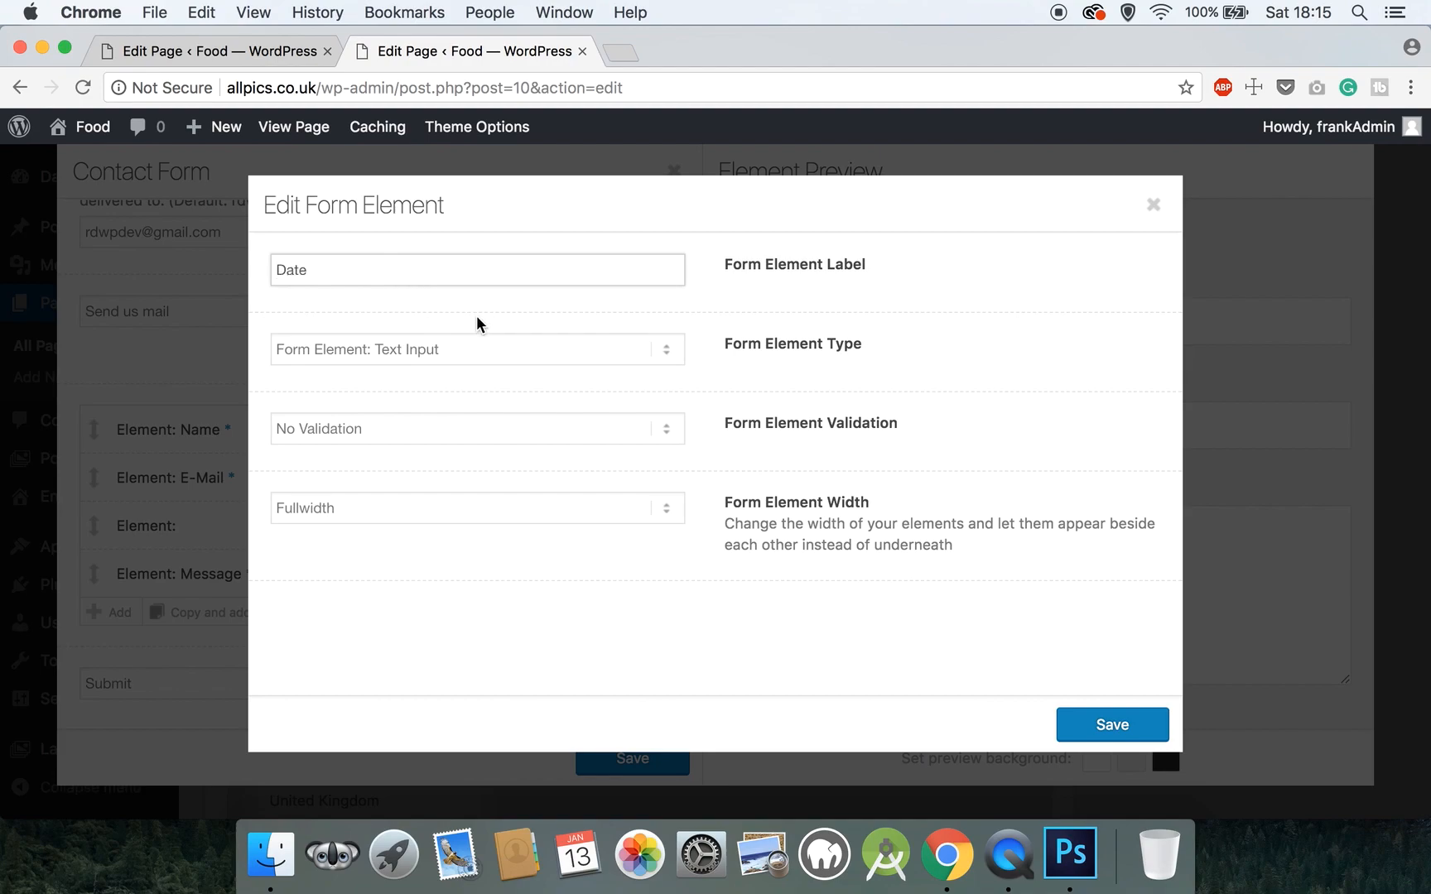
{"action": "left_click", "coordinate": [443, 351]}
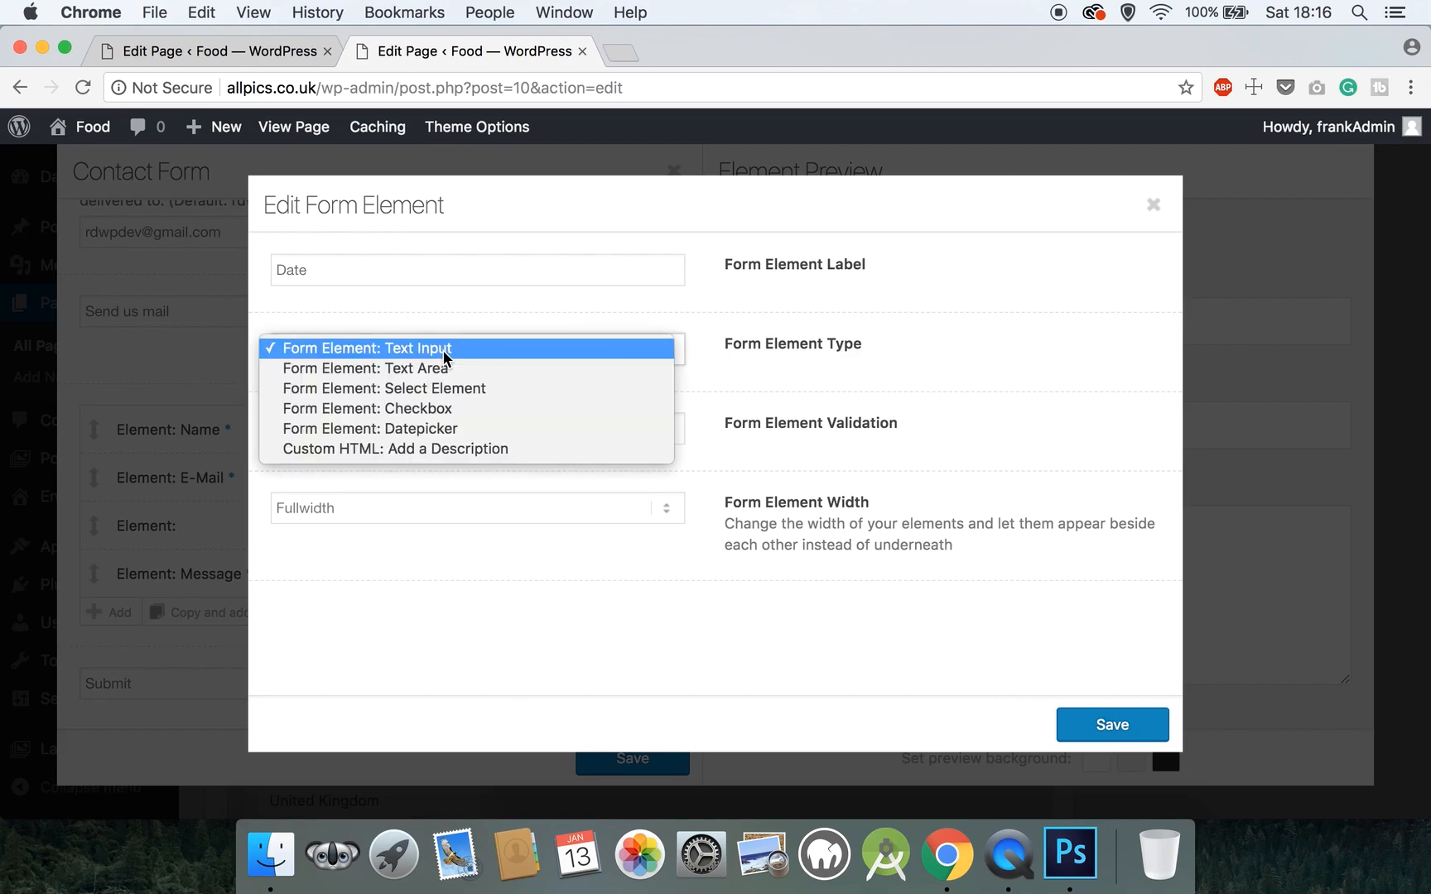
{"action": "left_click", "coordinate": [468, 426]}
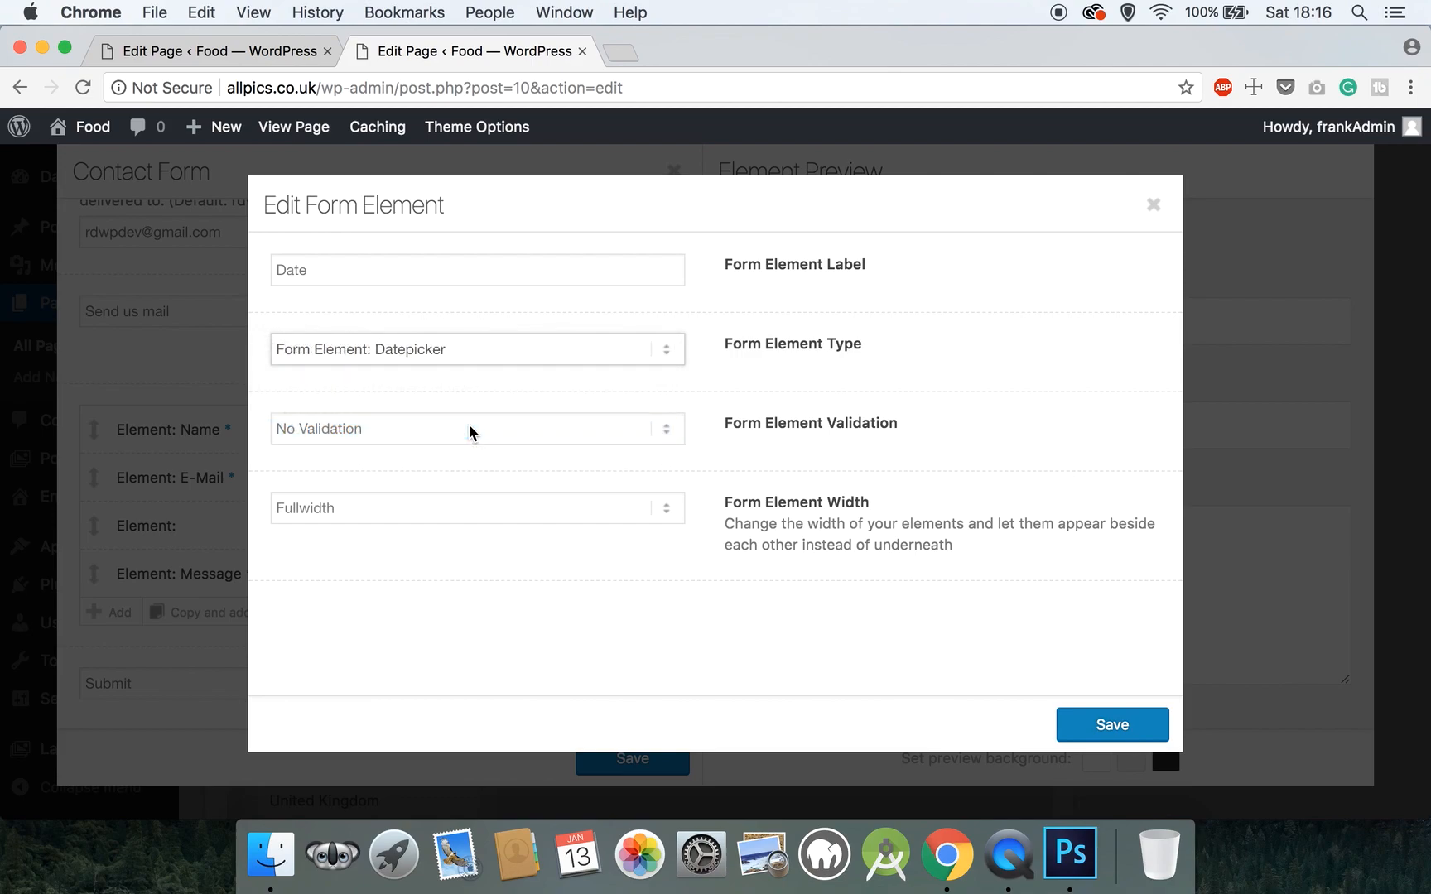
{"action": "left_click", "coordinate": [469, 425]}
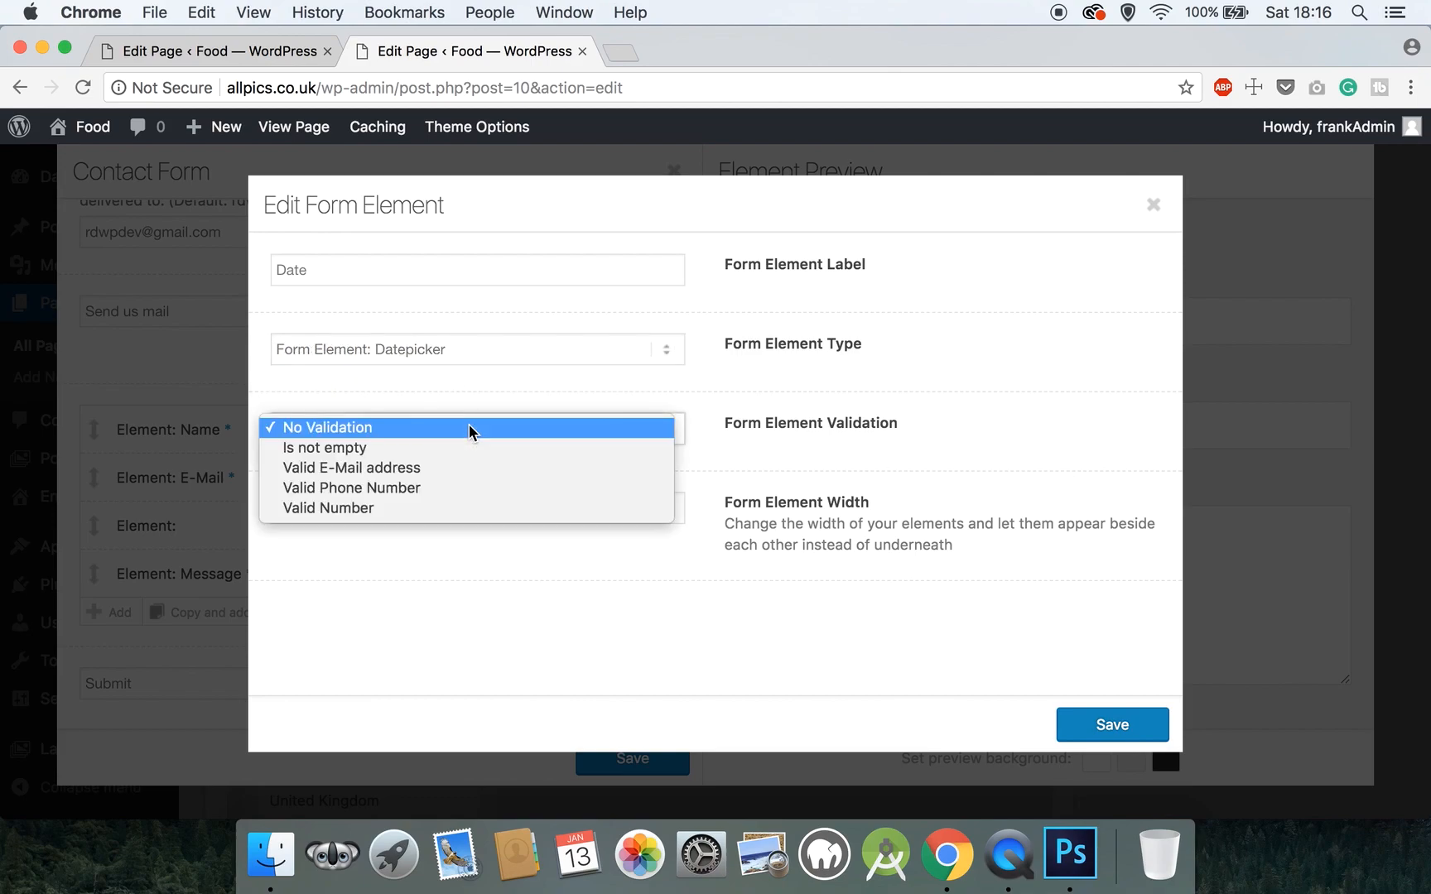
{"action": "left_click", "coordinate": [466, 447]}
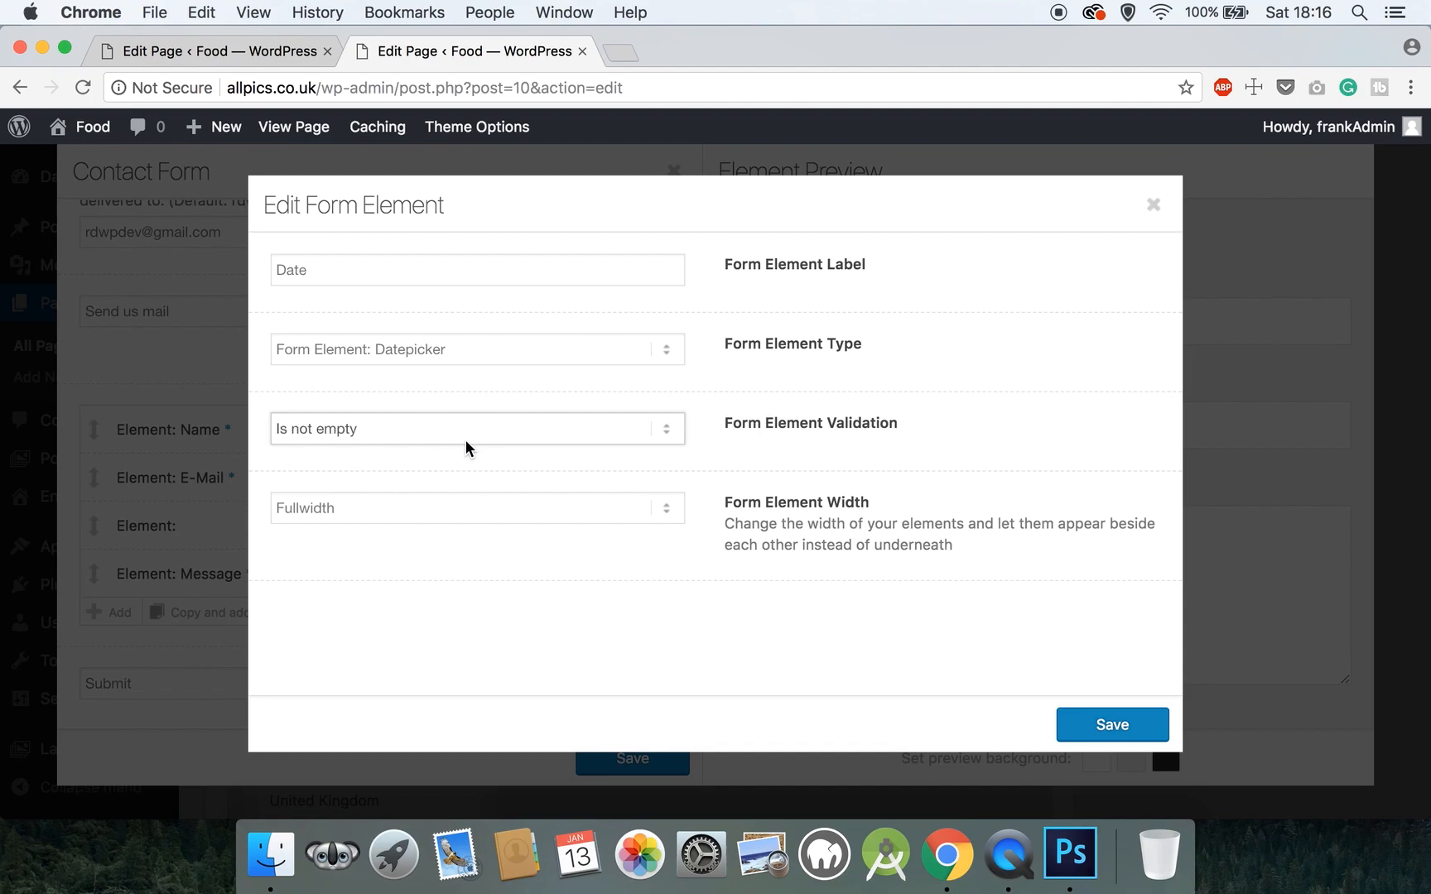
{"action": "left_click", "coordinate": [1114, 722]}
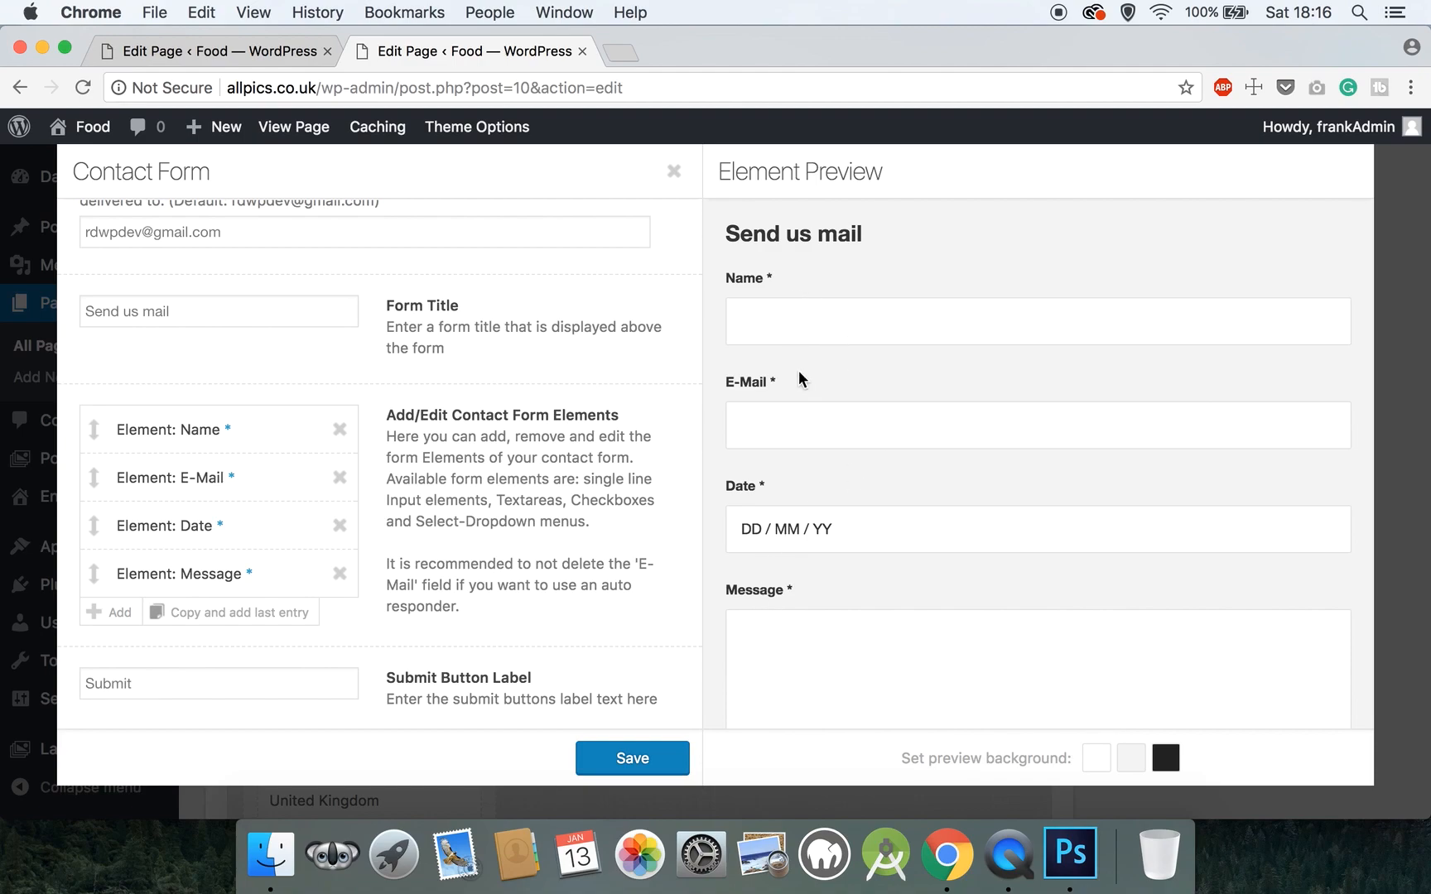
- Change the submit button label to 'Request Booking' and save the contact form
{"action": "scroll", "coordinate": [822, 625], "scroll_direction": "down", "scroll_amount": 5}
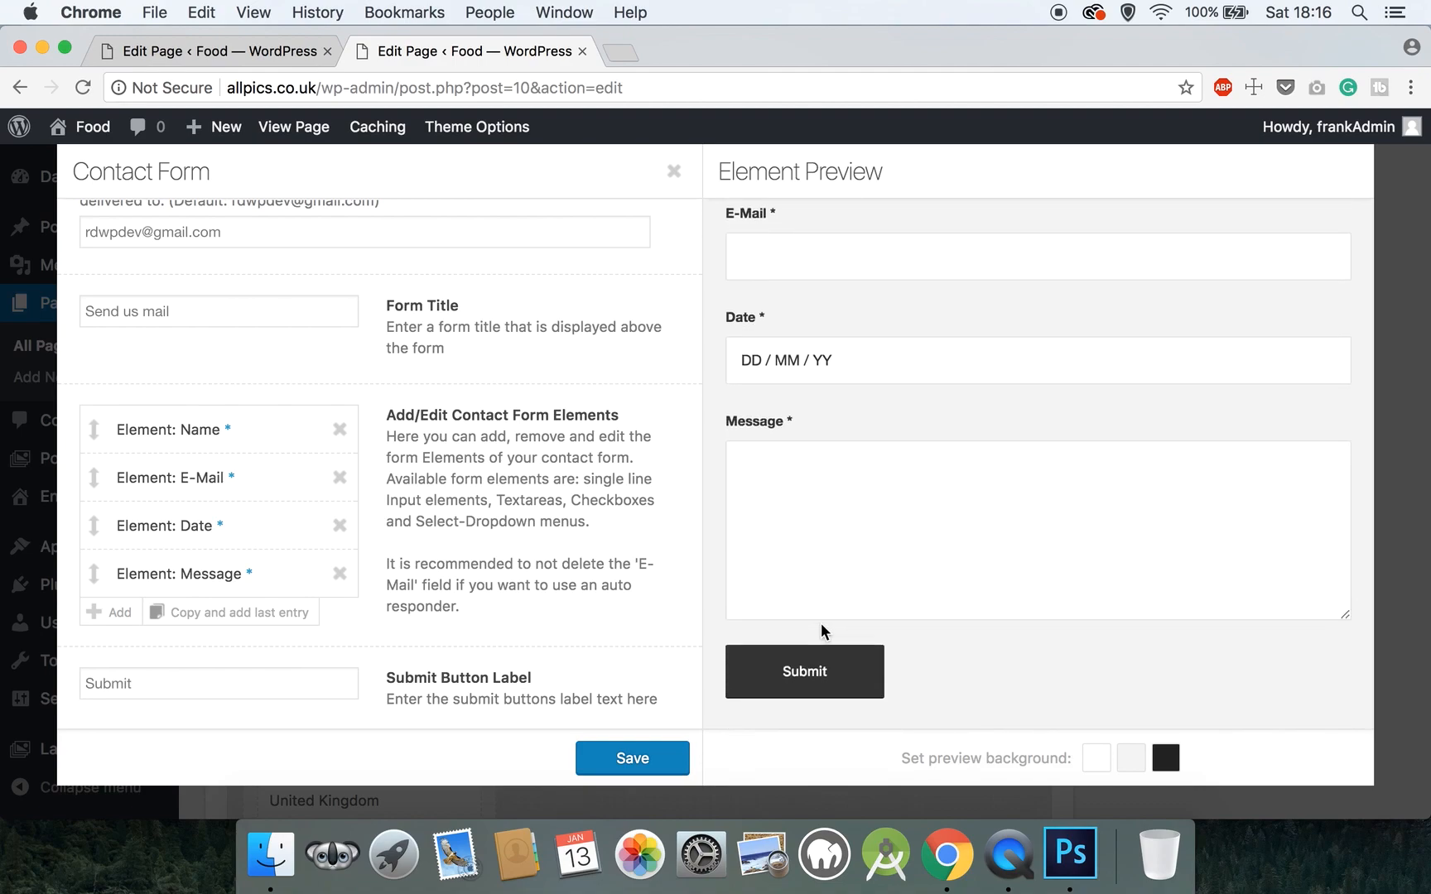
{"action": "left_click_drag", "start_coordinate": [135, 689], "coordinate": [43, 696]}
{"action": "type", "text": "Request a"}
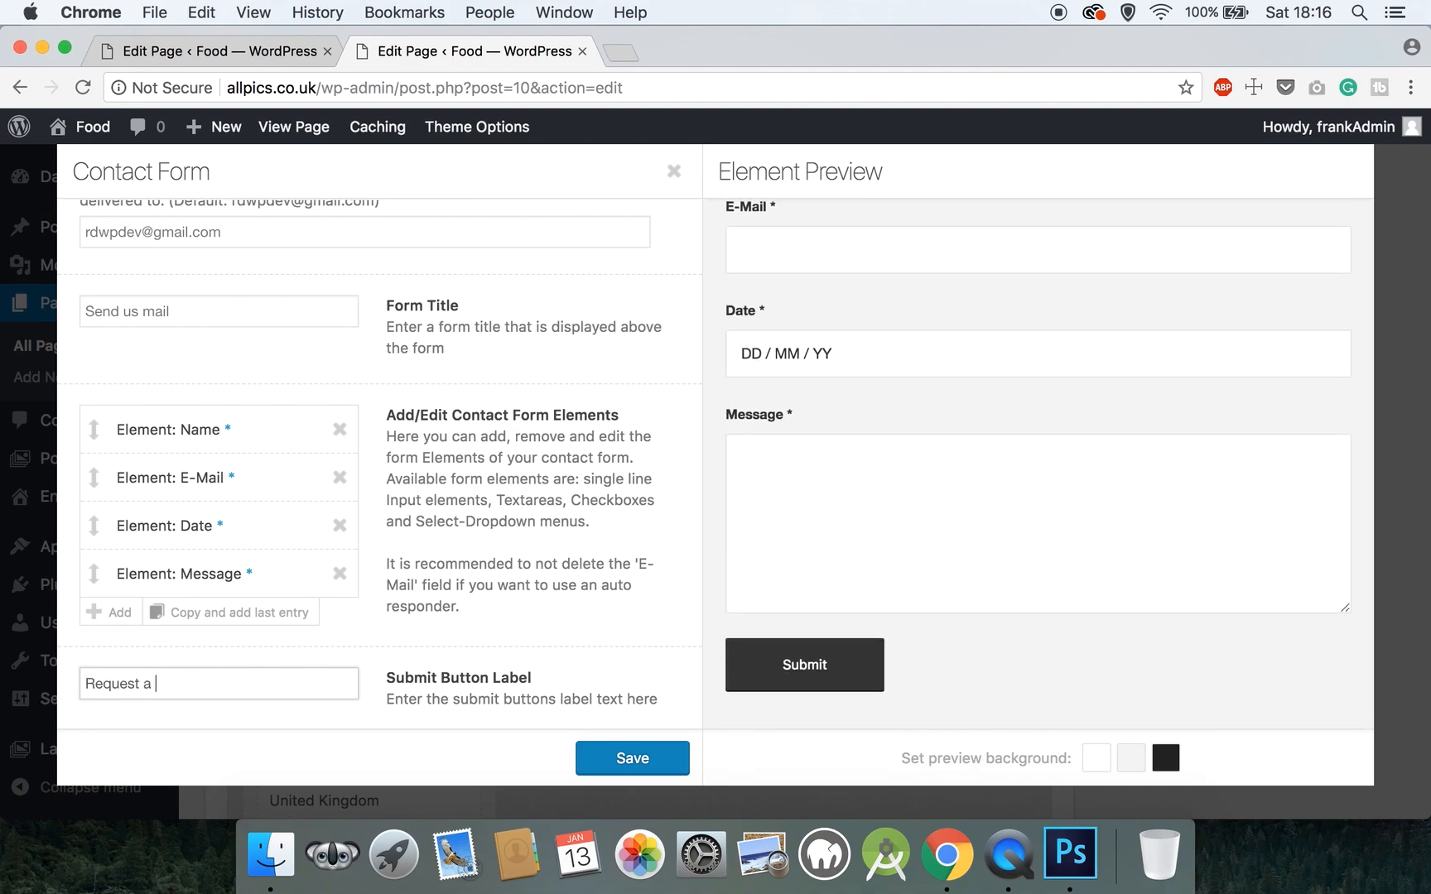
{"action": "key", "text": "BackSpace"}
{"action": "key", "text": "BackSpace"}
{"action": "type", "text": "Booking"}
{"action": "left_click", "coordinate": [608, 756]}
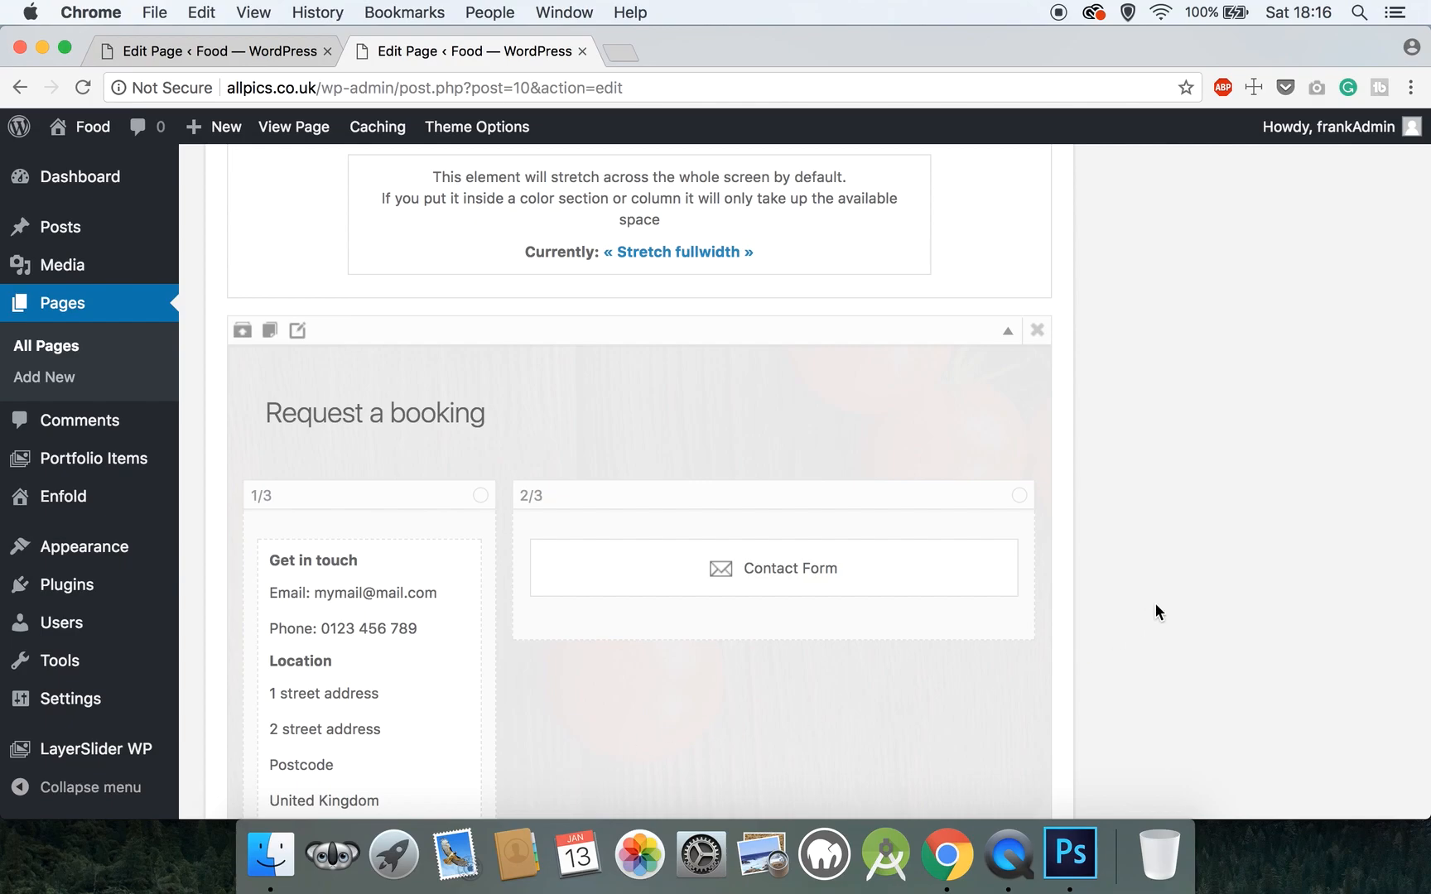
{"action": "scroll", "coordinate": [1151, 609], "scroll_direction": "up", "scroll_amount": 20}
- Update the homepage and scroll the live page to check the Request a booking section
{"action": "left_click", "coordinate": [1358, 319]}
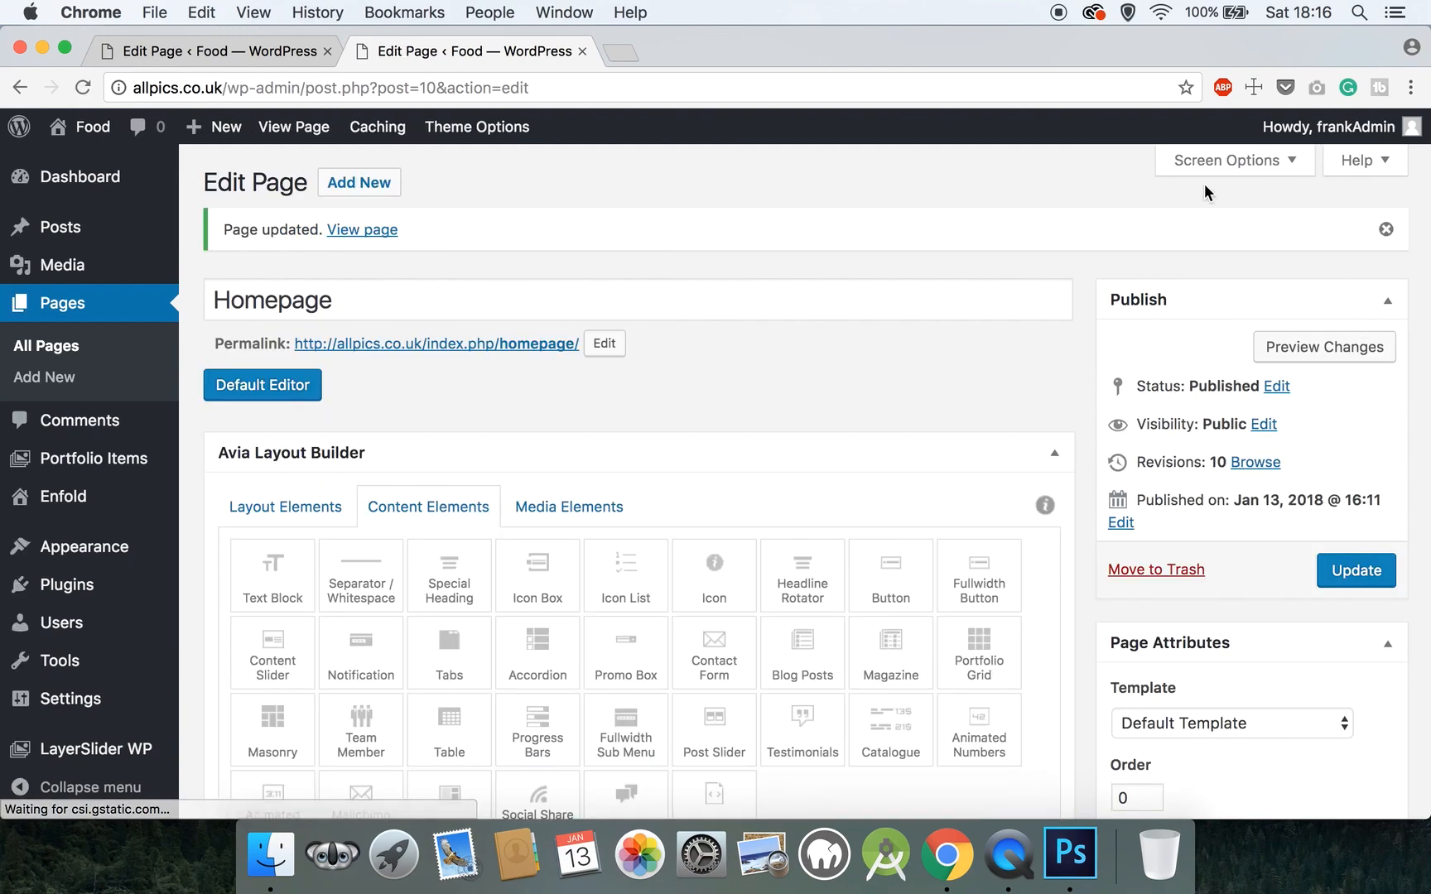
{"action": "left_click", "coordinate": [298, 128]}
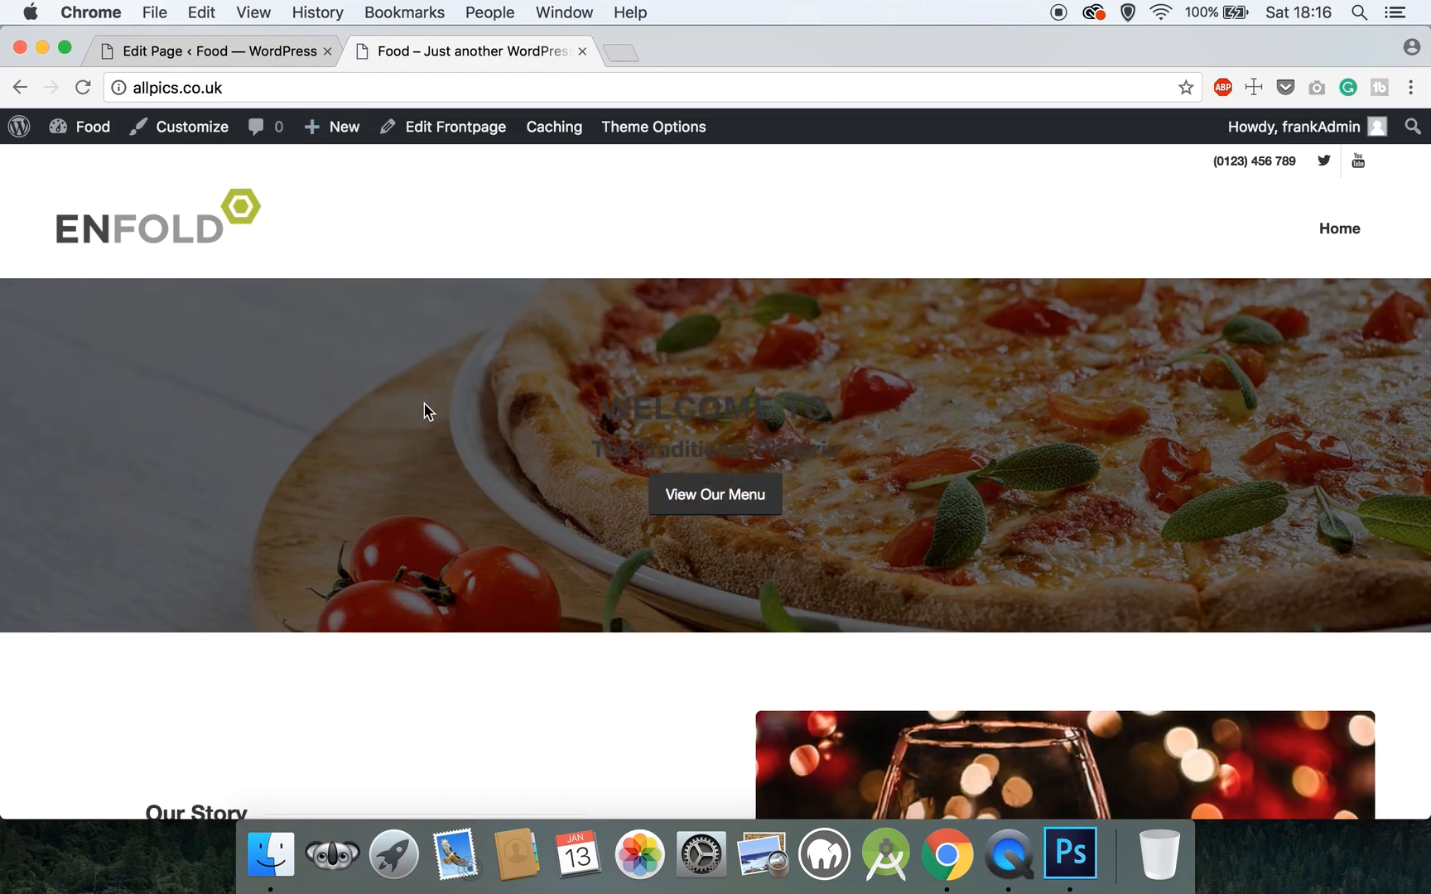
{"action": "scroll", "coordinate": [428, 414], "scroll_direction": "down", "scroll_amount": 5}
{"action": "scroll", "coordinate": [429, 420], "scroll_direction": "down", "scroll_amount": 10}
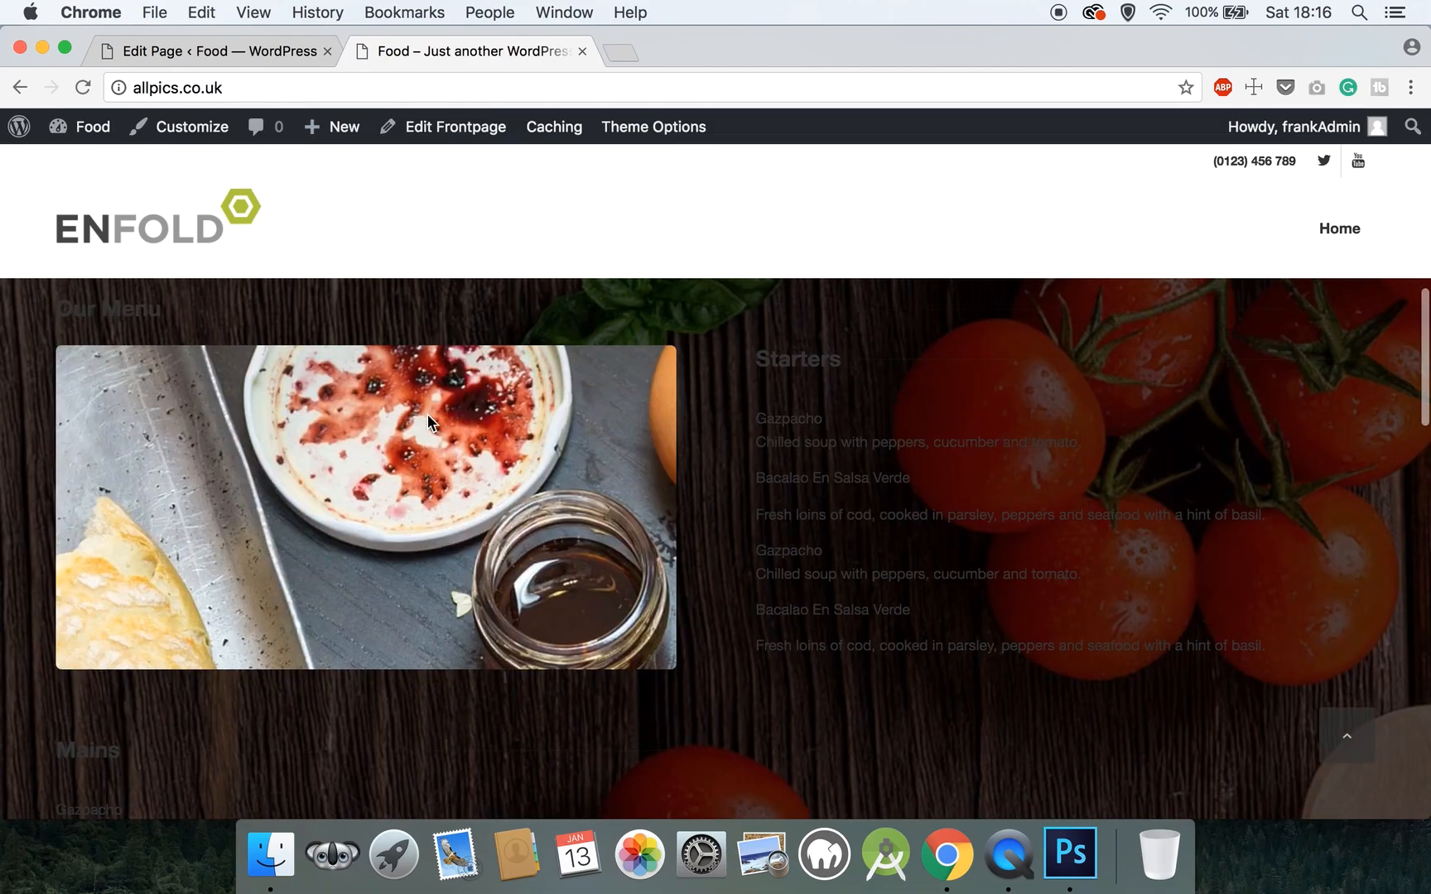
{"action": "scroll", "coordinate": [427, 415], "scroll_direction": "down", "scroll_amount": 6}
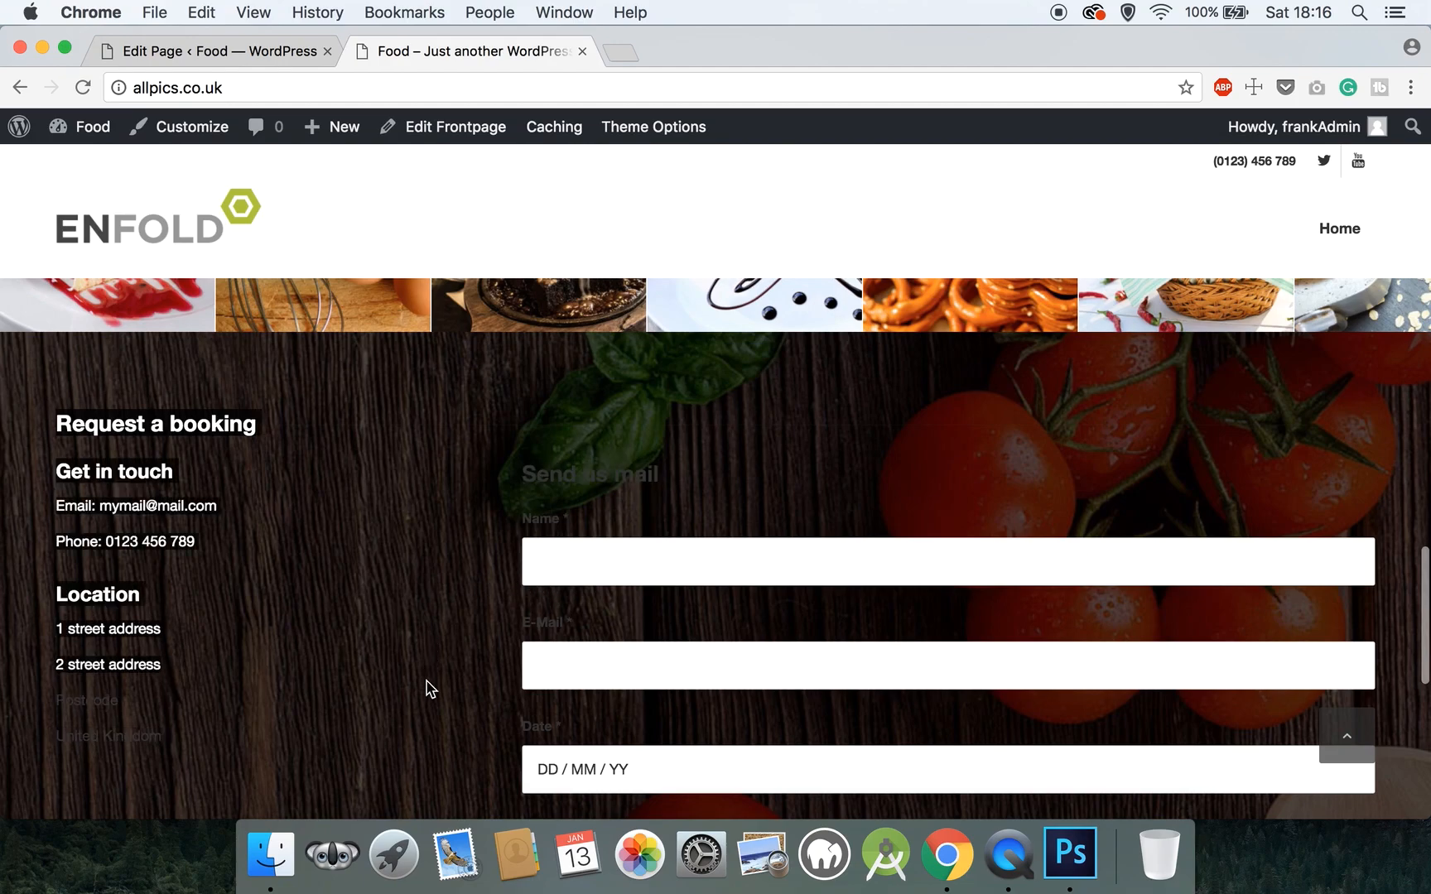
{"action": "scroll", "coordinate": [425, 687], "scroll_direction": "down", "scroll_amount": 4}
{"action": "scroll", "coordinate": [426, 686], "scroll_direction": "down", "scroll_amount": 5}
{"action": "scroll", "coordinate": [426, 686], "scroll_direction": "up", "scroll_amount": 8}
{"action": "scroll", "coordinate": [426, 686], "scroll_direction": "up", "scroll_amount": 10}
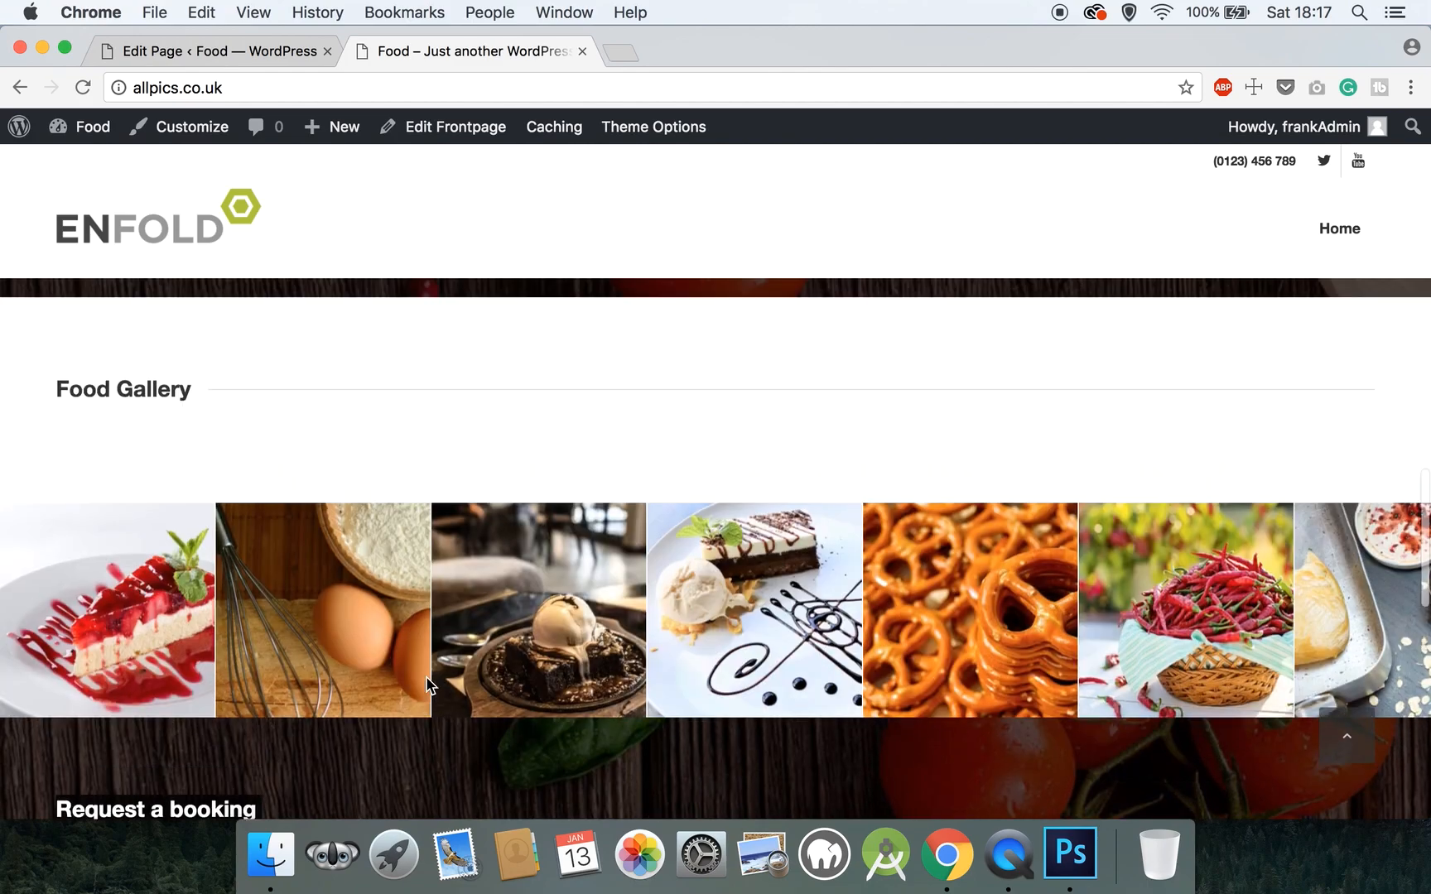
{"action": "scroll", "coordinate": [429, 686], "scroll_direction": "up", "scroll_amount": 5}
{"action": "scroll", "coordinate": [428, 686], "scroll_direction": "down", "scroll_amount": 15}
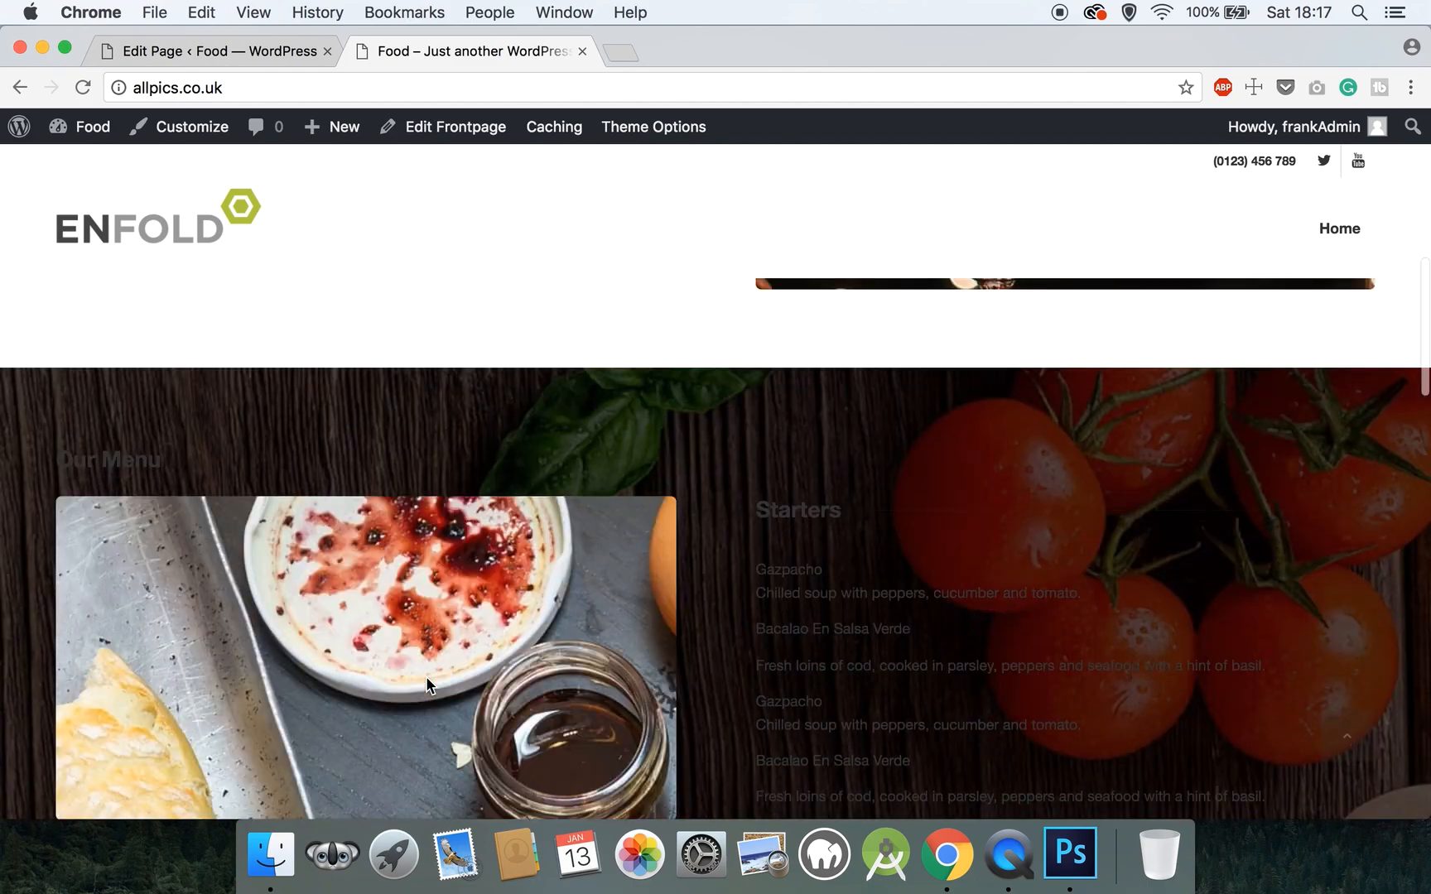
{"action": "scroll", "coordinate": [428, 683], "scroll_direction": "down", "scroll_amount": 4}
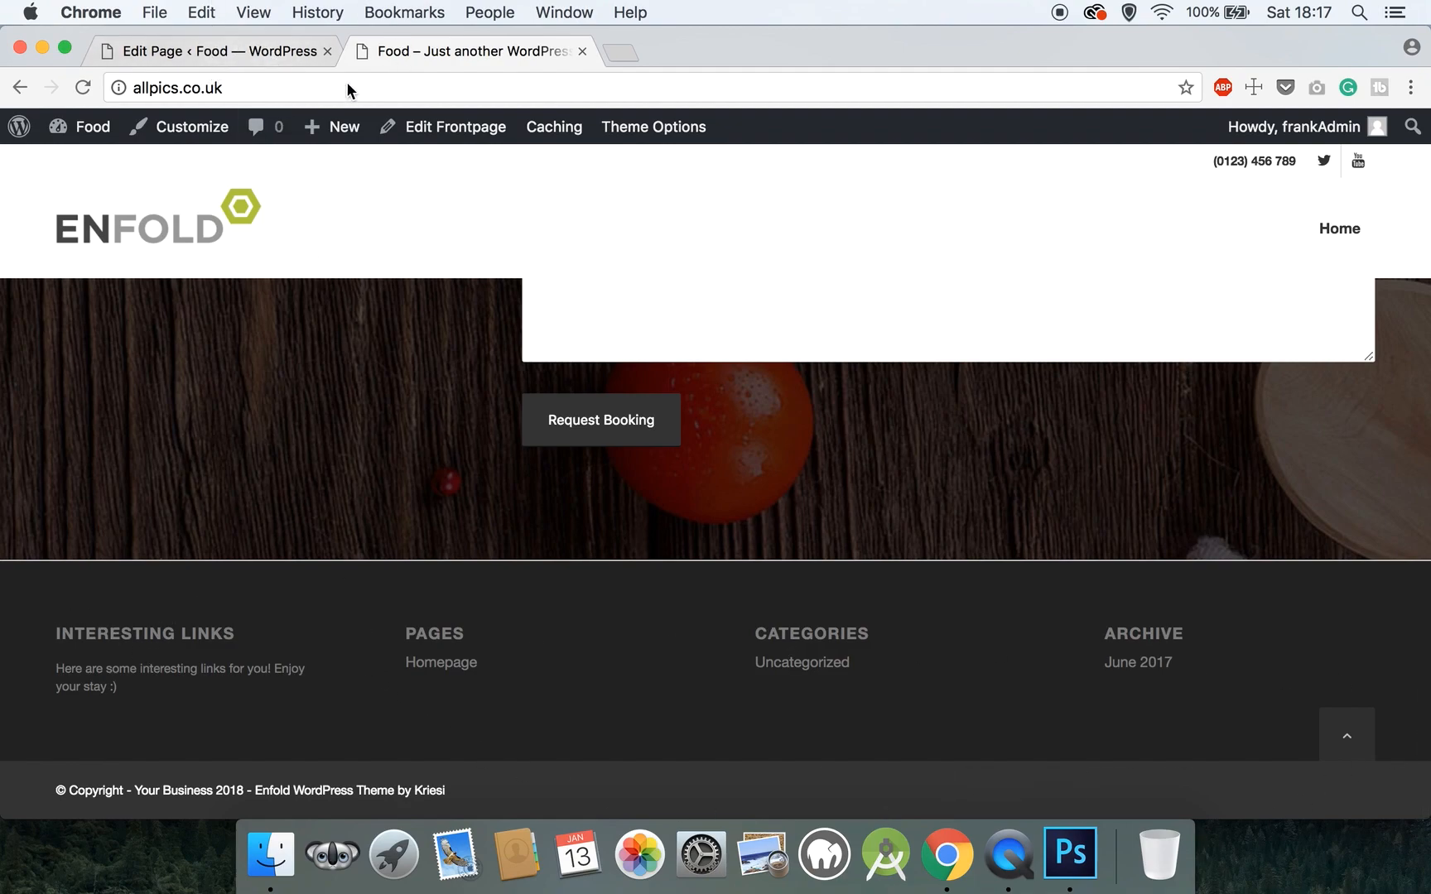
- Go back to the admin Dashboard and open Homepage from Pages > All Pages
{"action": "mouse_move", "coordinate": [91, 129]}
{"action": "left_click", "coordinate": [93, 168]}
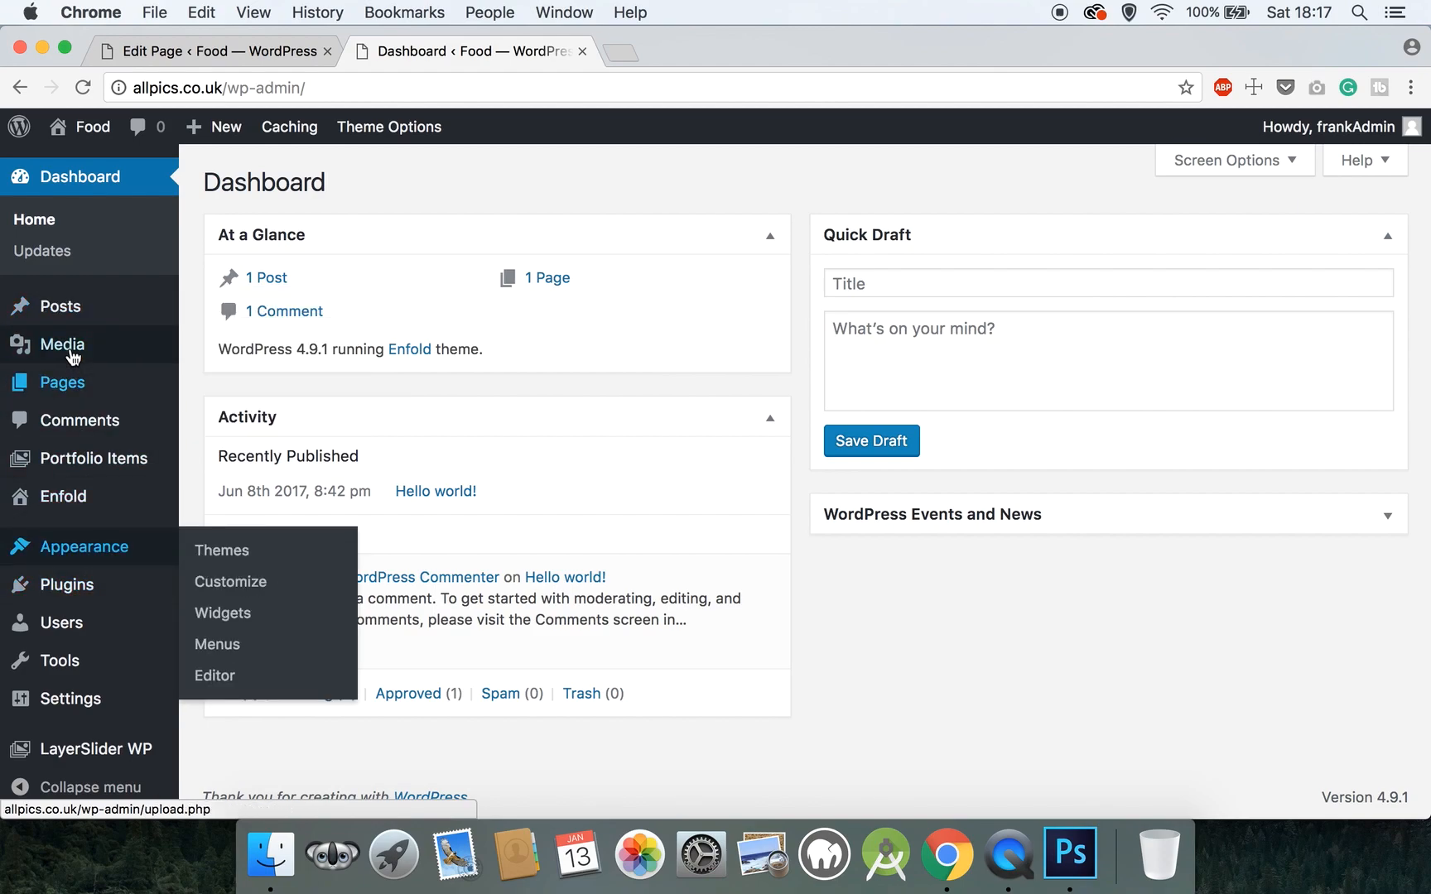
{"action": "mouse_move", "coordinate": [66, 382]}
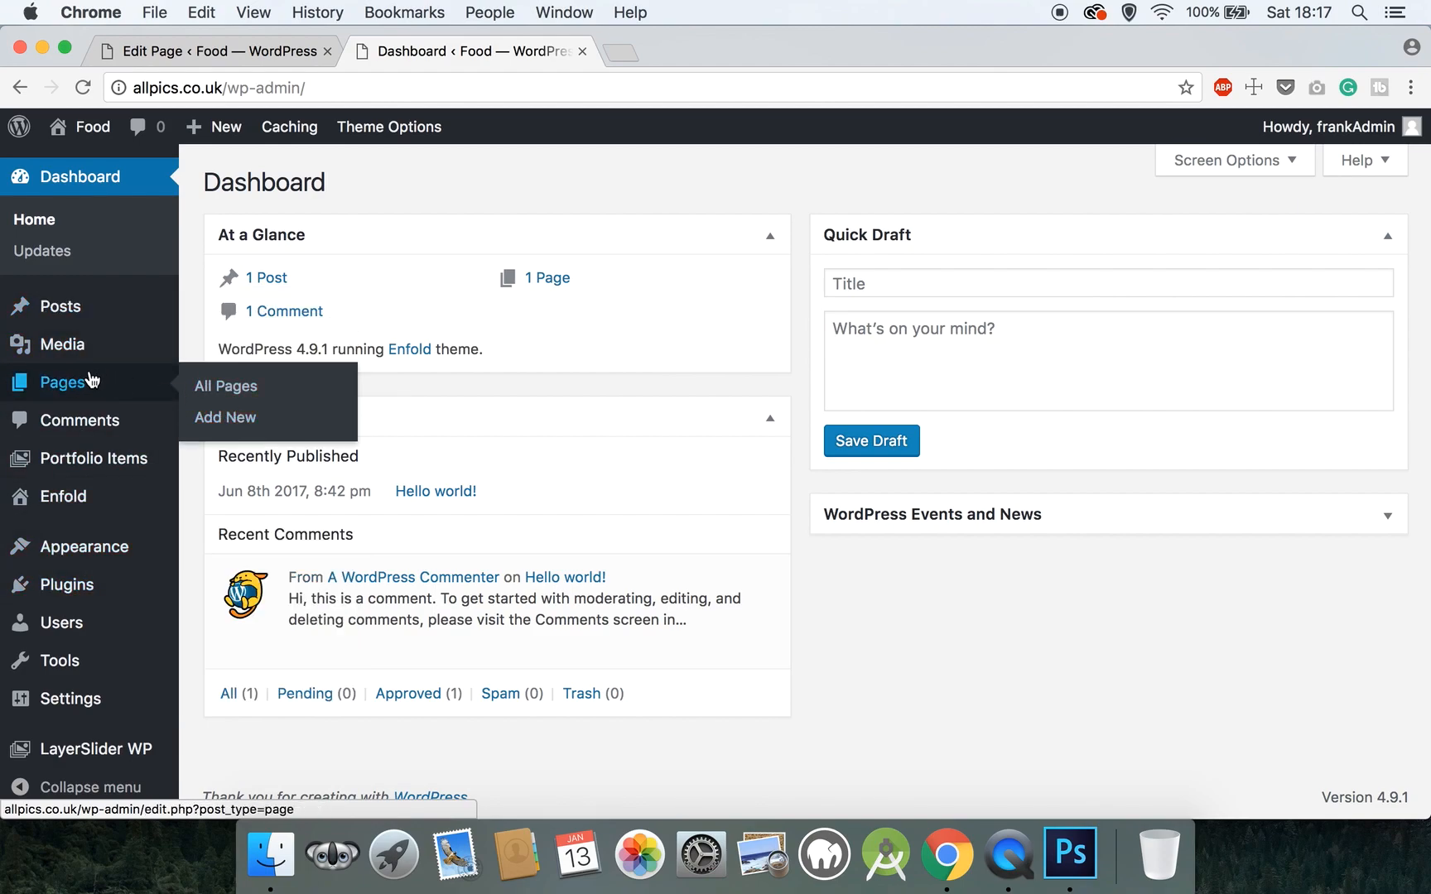
{"action": "left_click", "coordinate": [220, 393]}
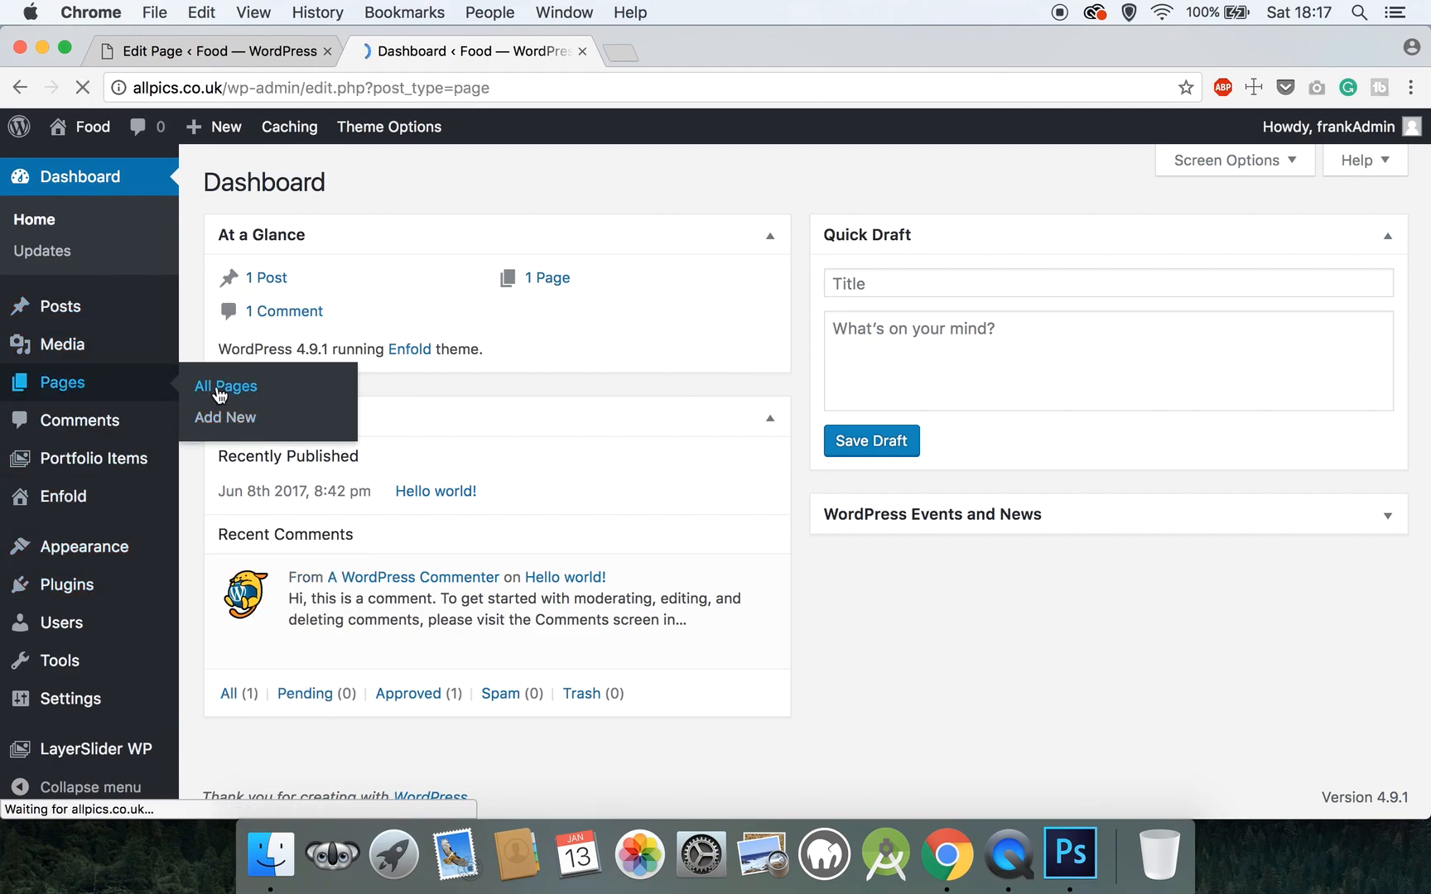
{"action": "left_click", "coordinate": [323, 343]}
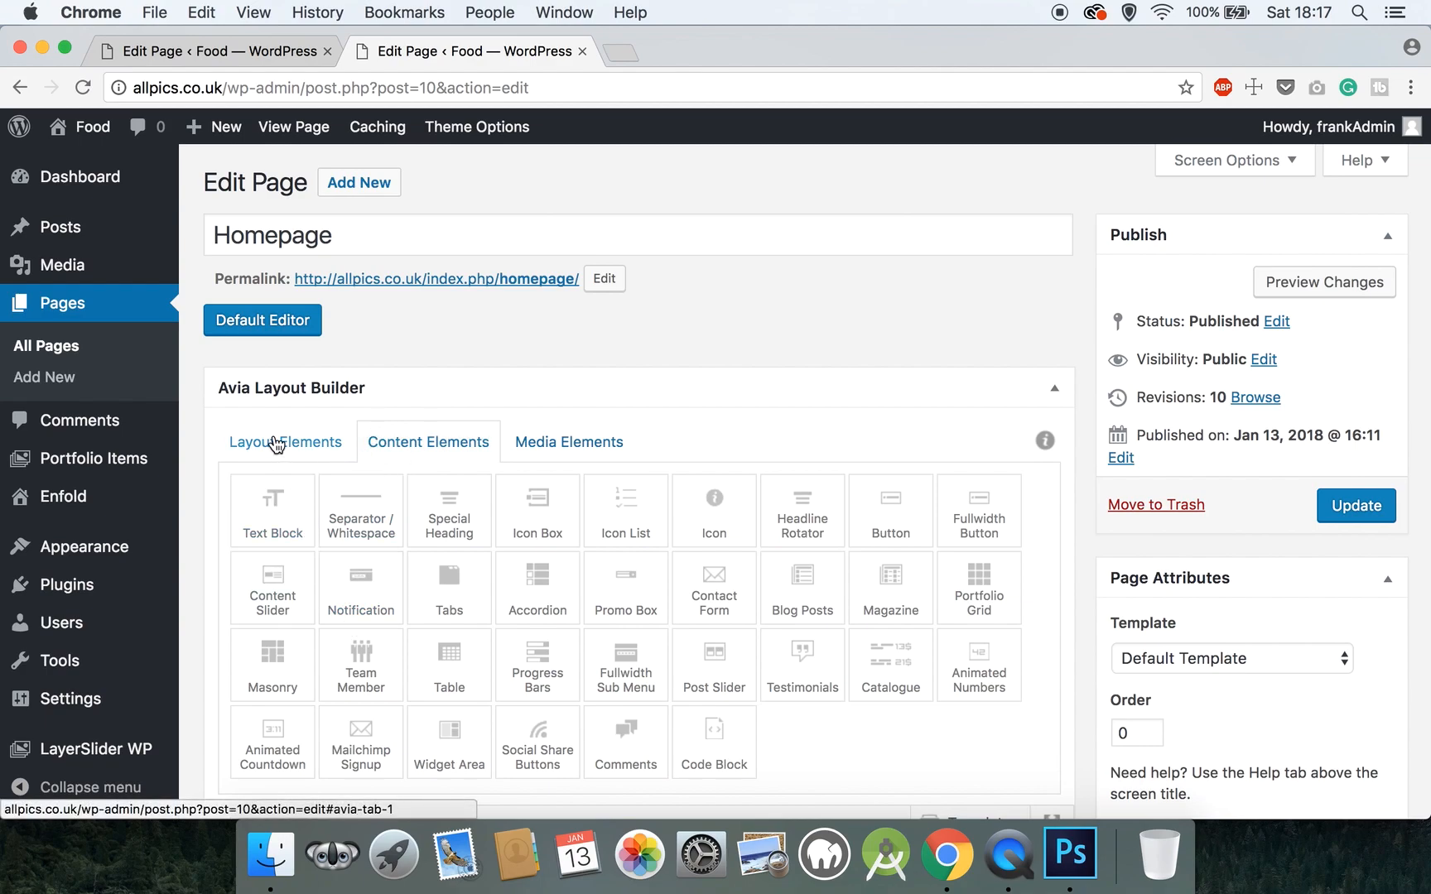
- Look through the builder's Layout Elements and Content Elements tabs
{"action": "left_click", "coordinate": [277, 445]}
{"action": "scroll", "coordinate": [275, 439], "scroll_direction": "down", "scroll_amount": 2}
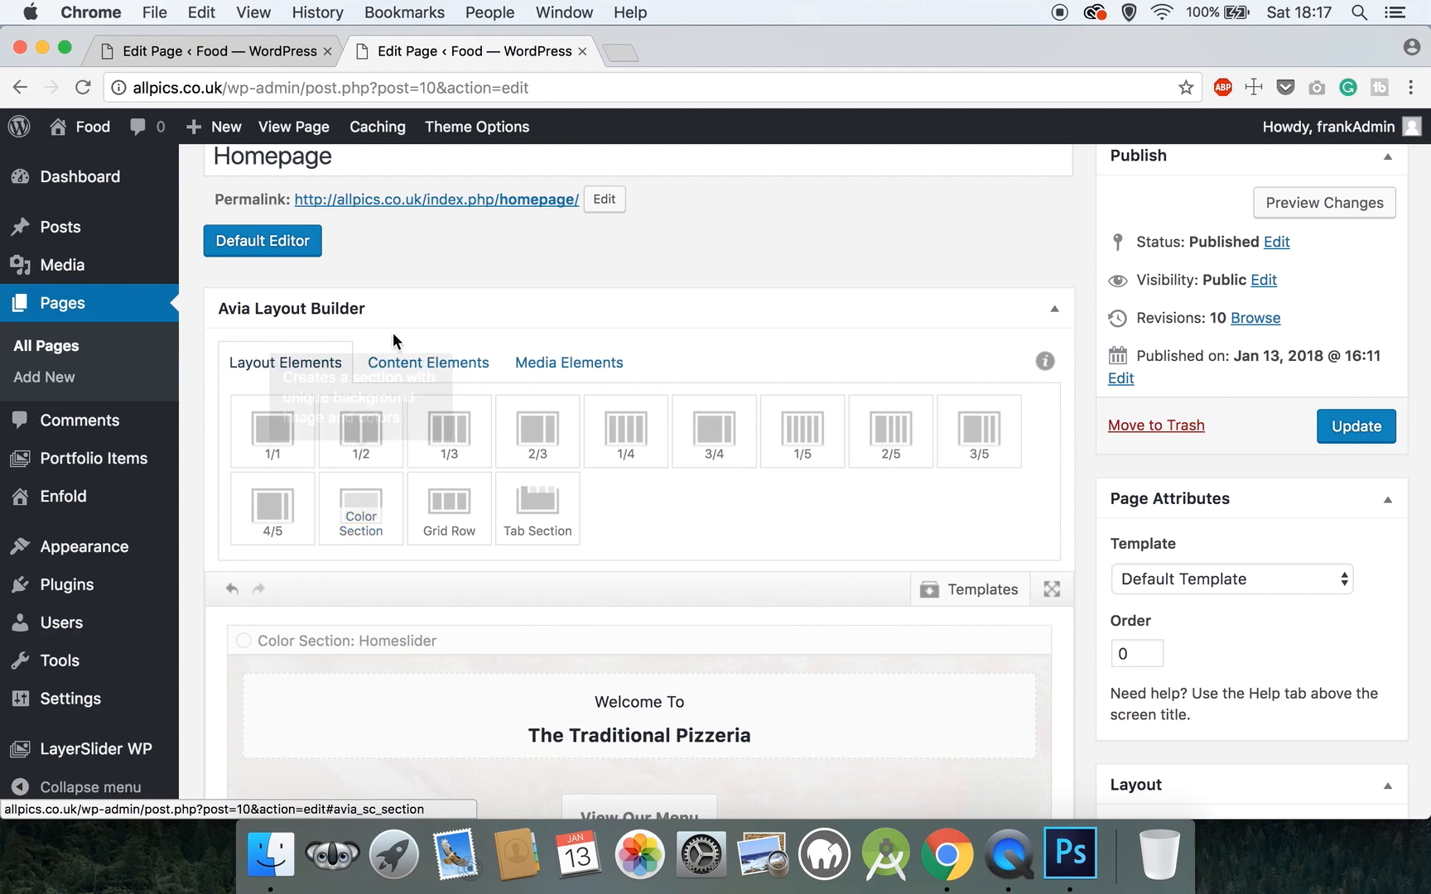
{"action": "left_click", "coordinate": [404, 364]}
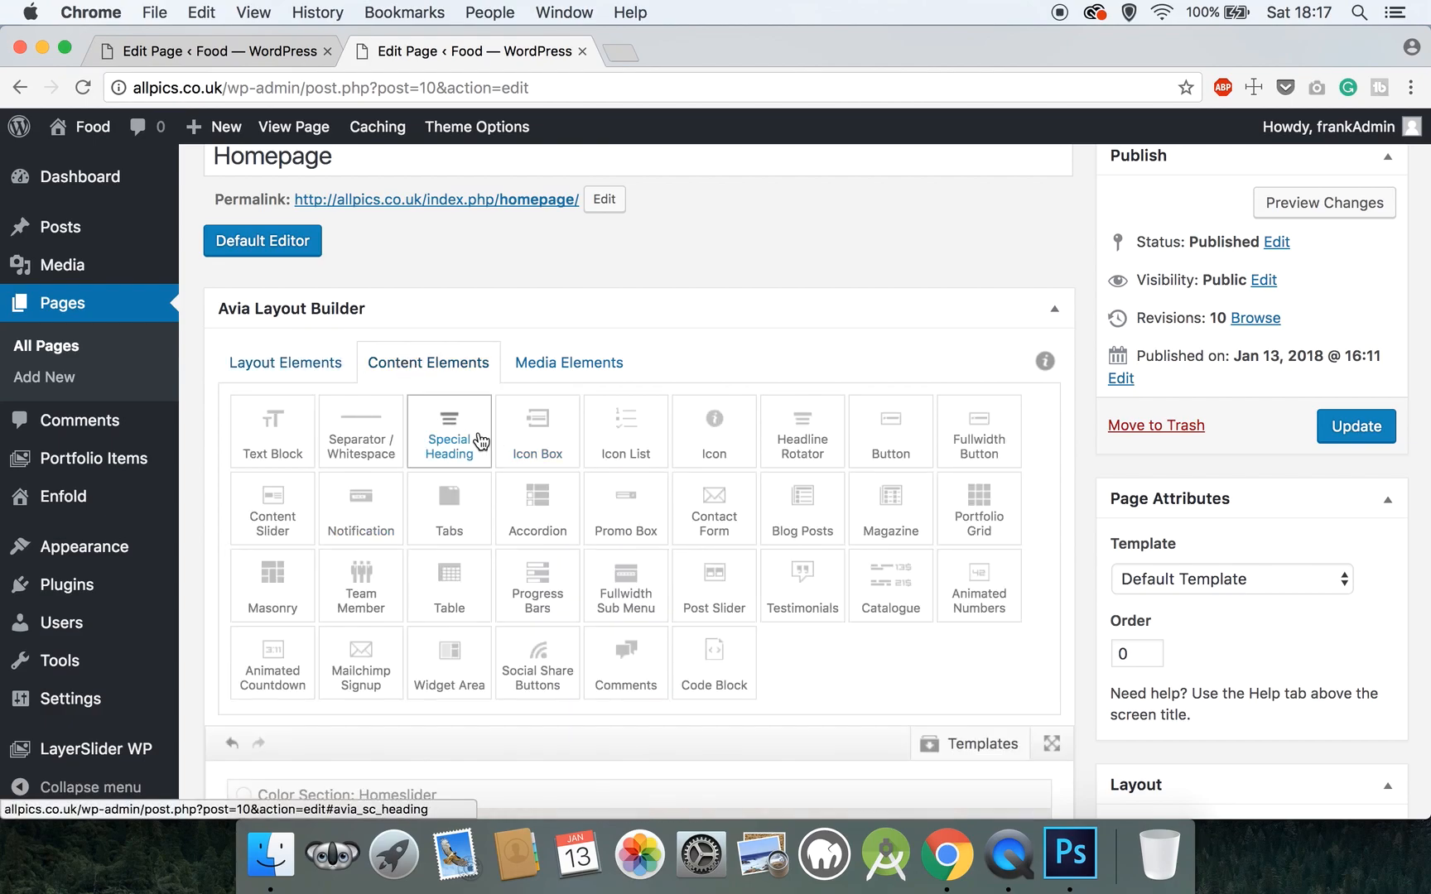
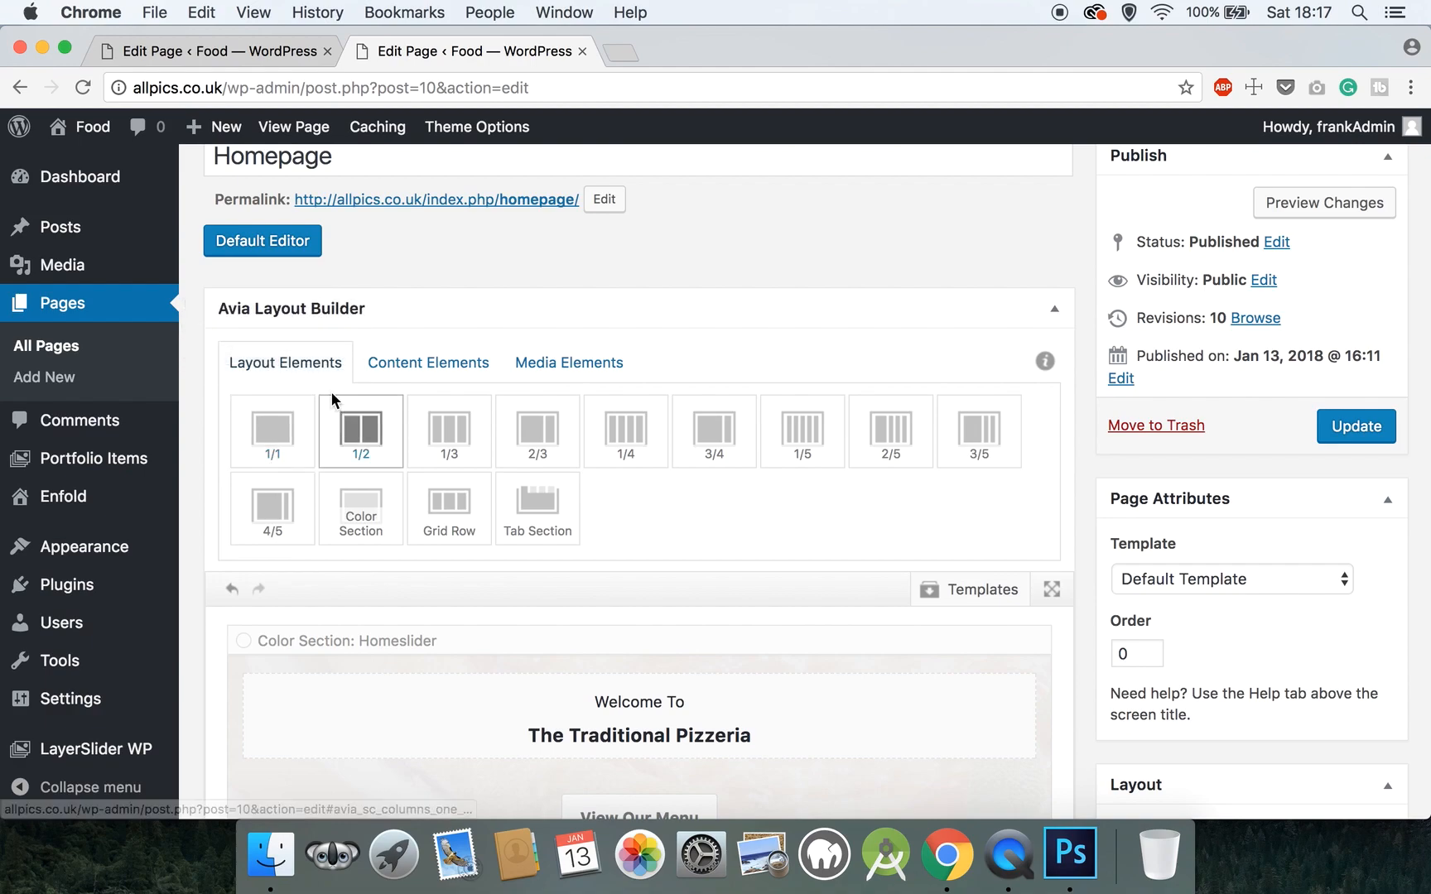
- Add a Testimonials element, then move the Hello heading, a 1/1 column and Testimonials into the Color Section
{"action": "left_click", "coordinate": [463, 364]}
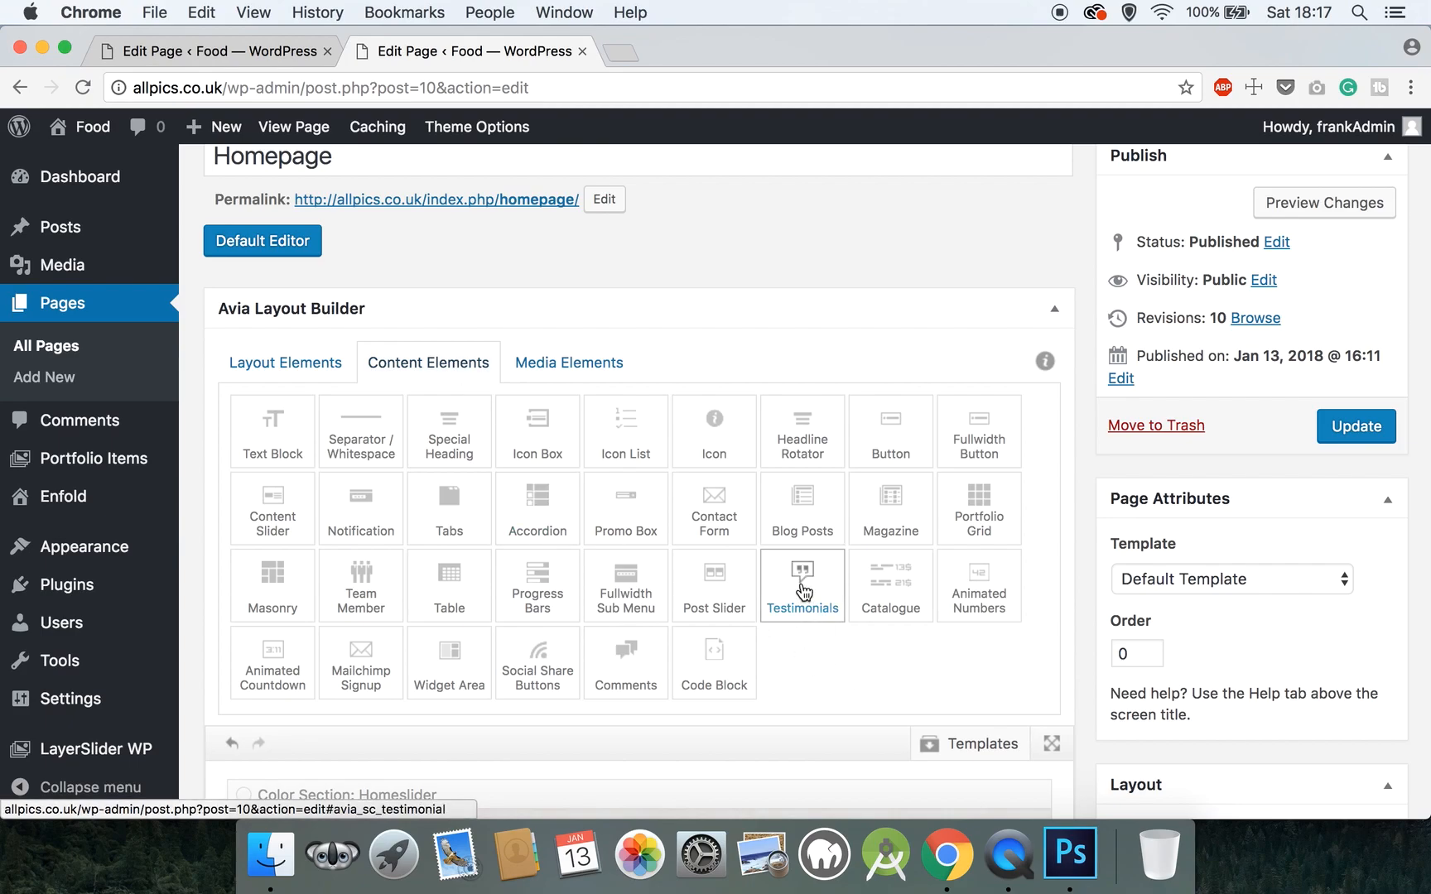
{"action": "left_click", "coordinate": [801, 585]}
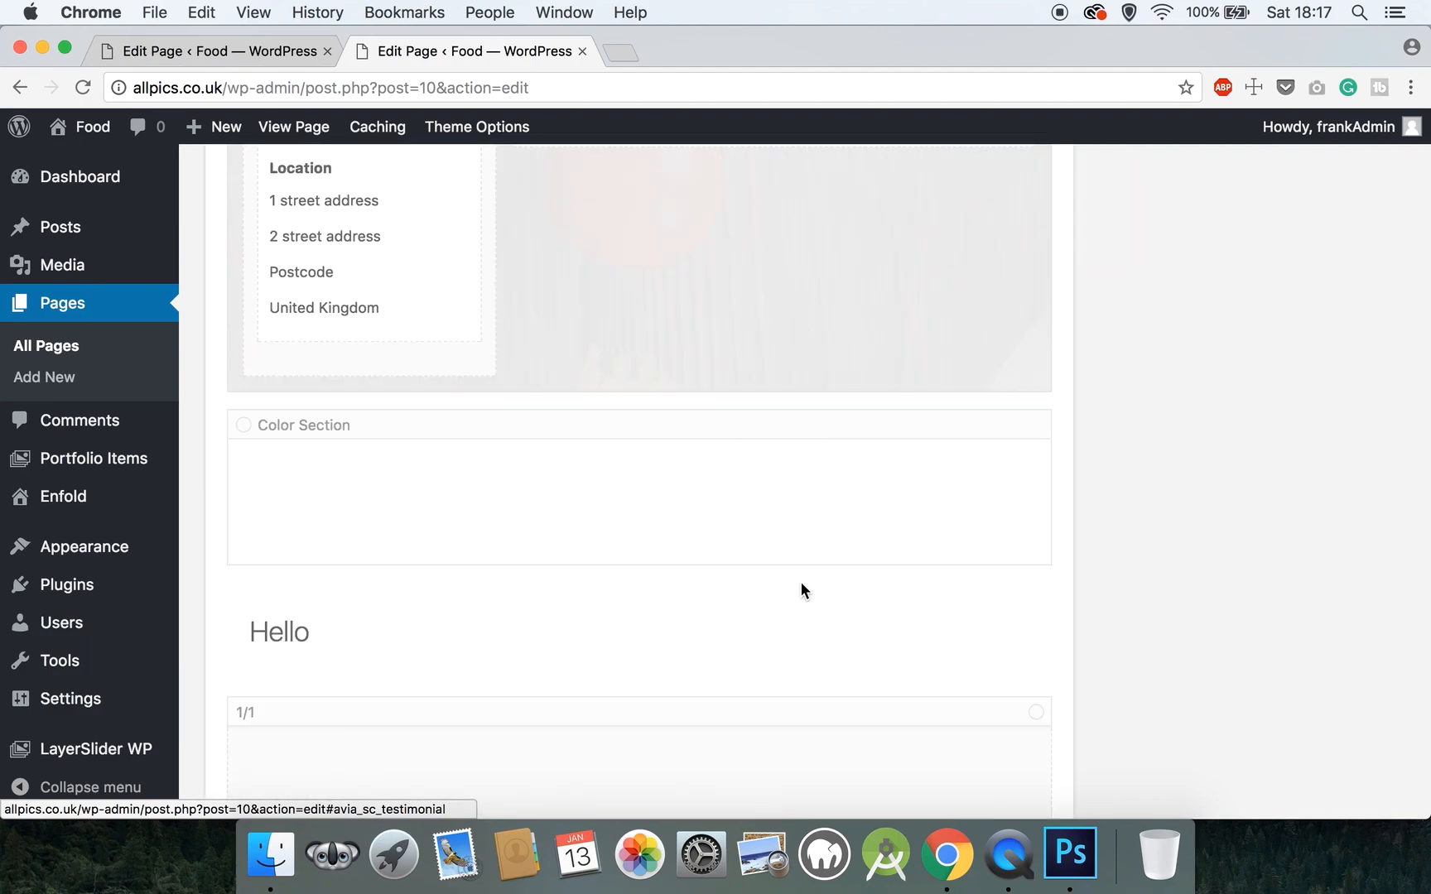
{"action": "scroll", "coordinate": [801, 582], "scroll_direction": "up", "scroll_amount": 3}
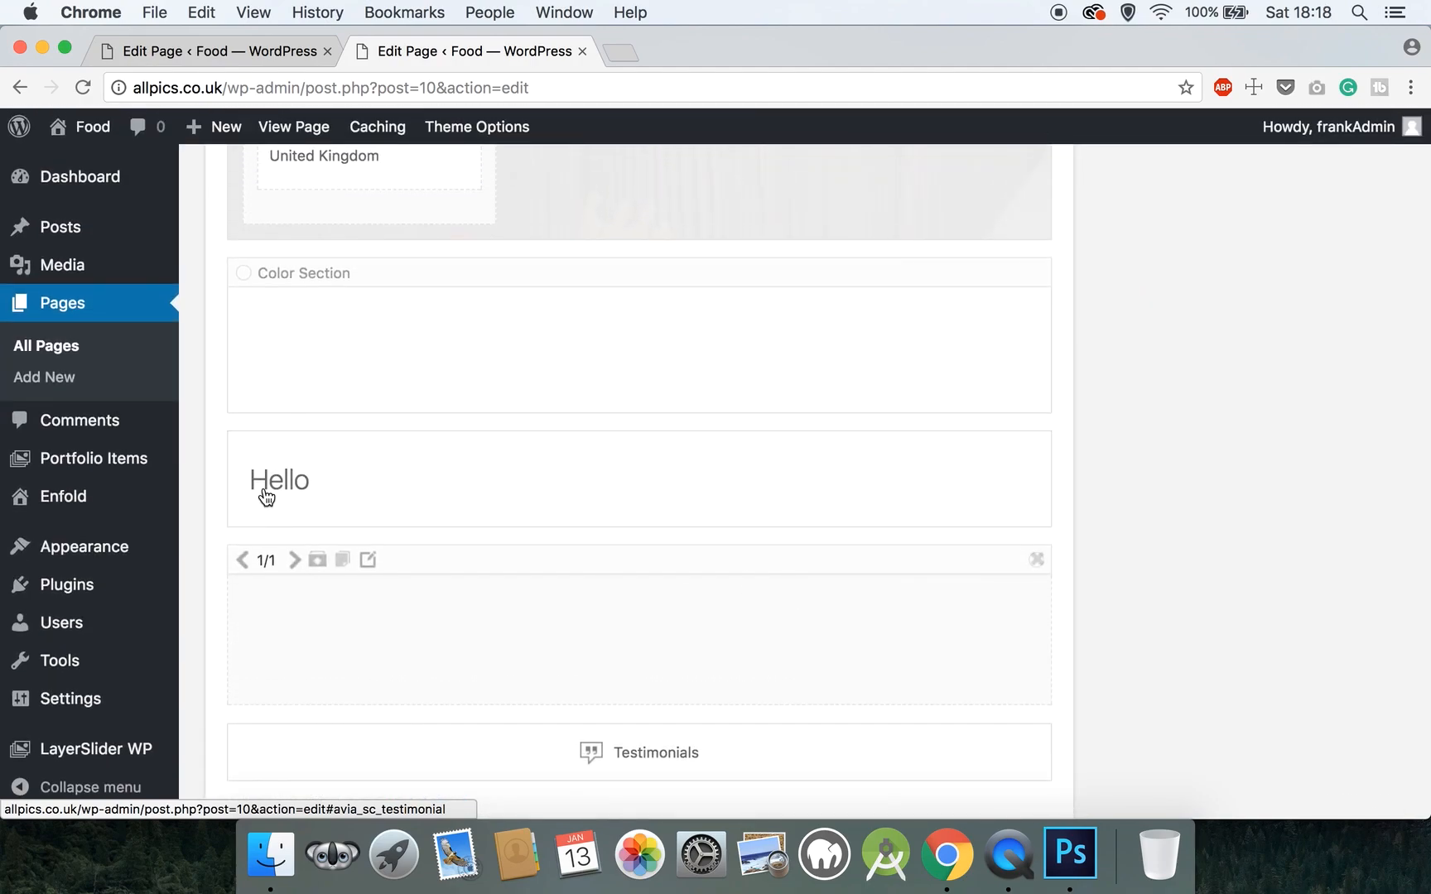
{"action": "left_click_drag", "start_coordinate": [344, 421], "coordinate": [348, 364]}
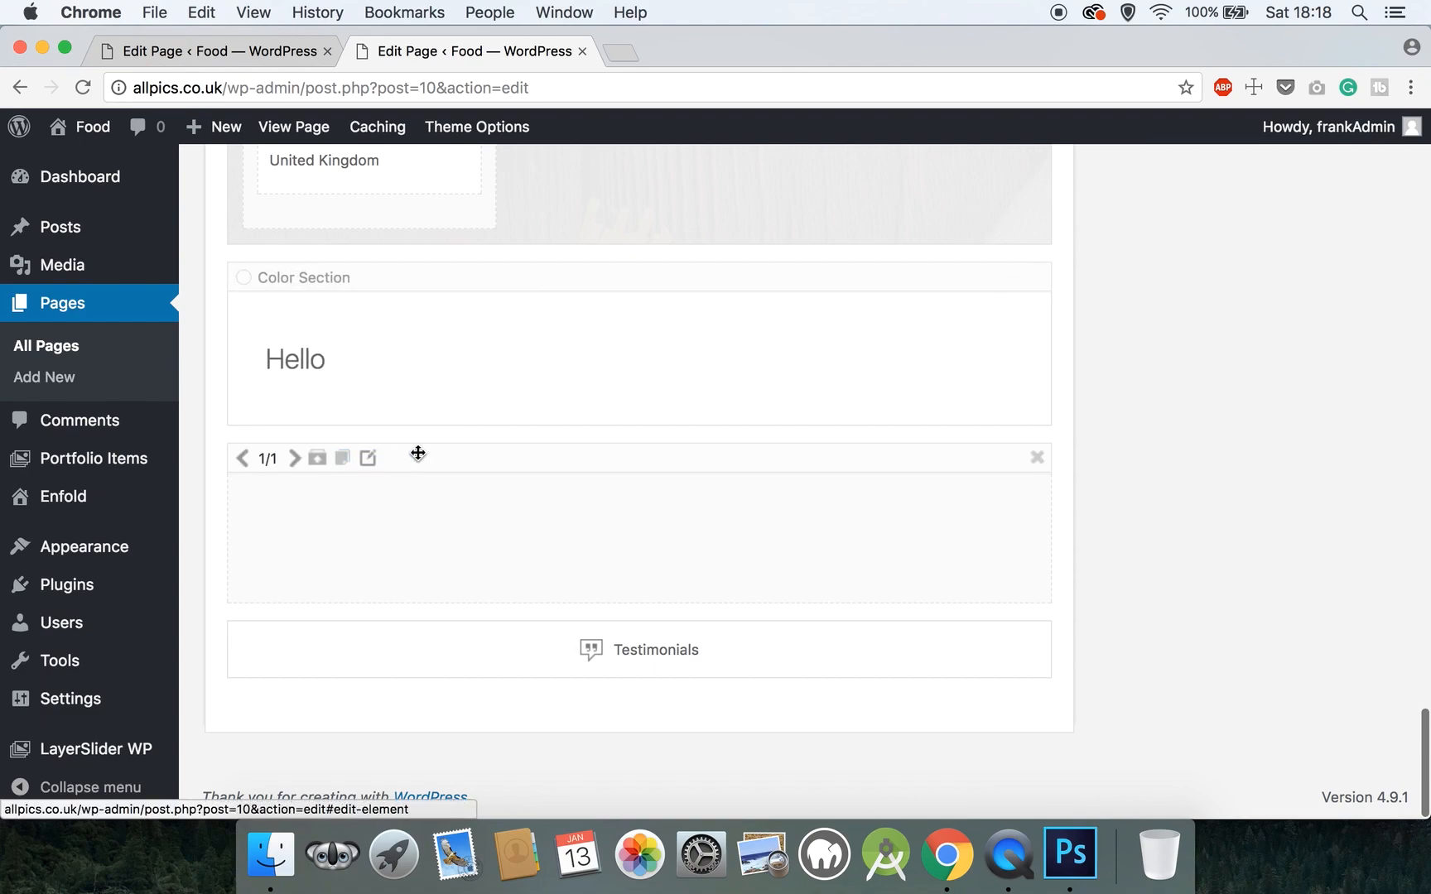
{"action": "left_click_drag", "start_coordinate": [421, 454], "coordinate": [421, 412]}
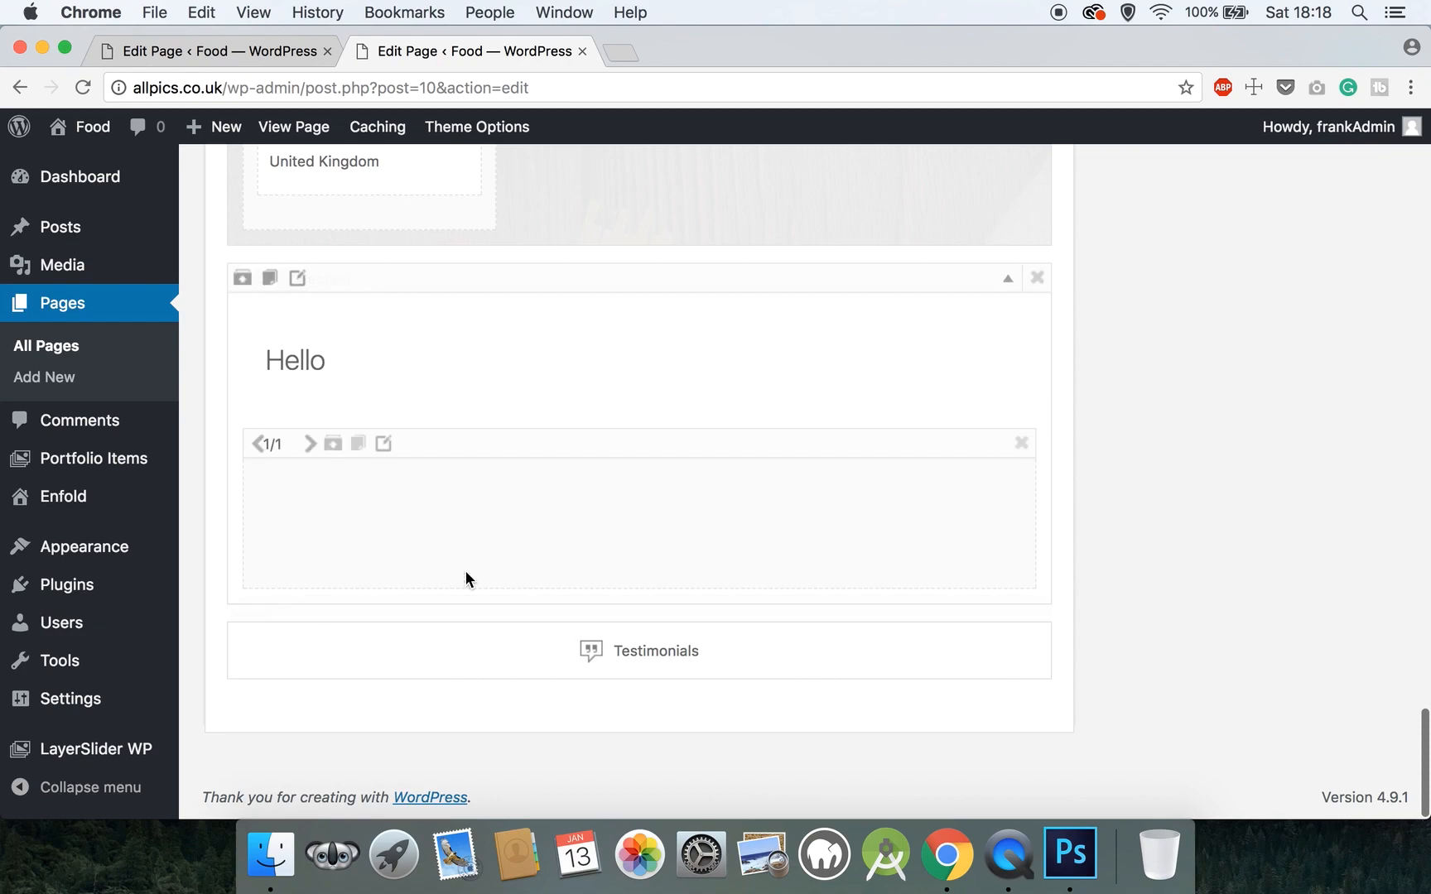
{"action": "left_click_drag", "start_coordinate": [457, 607], "coordinate": [457, 562]}
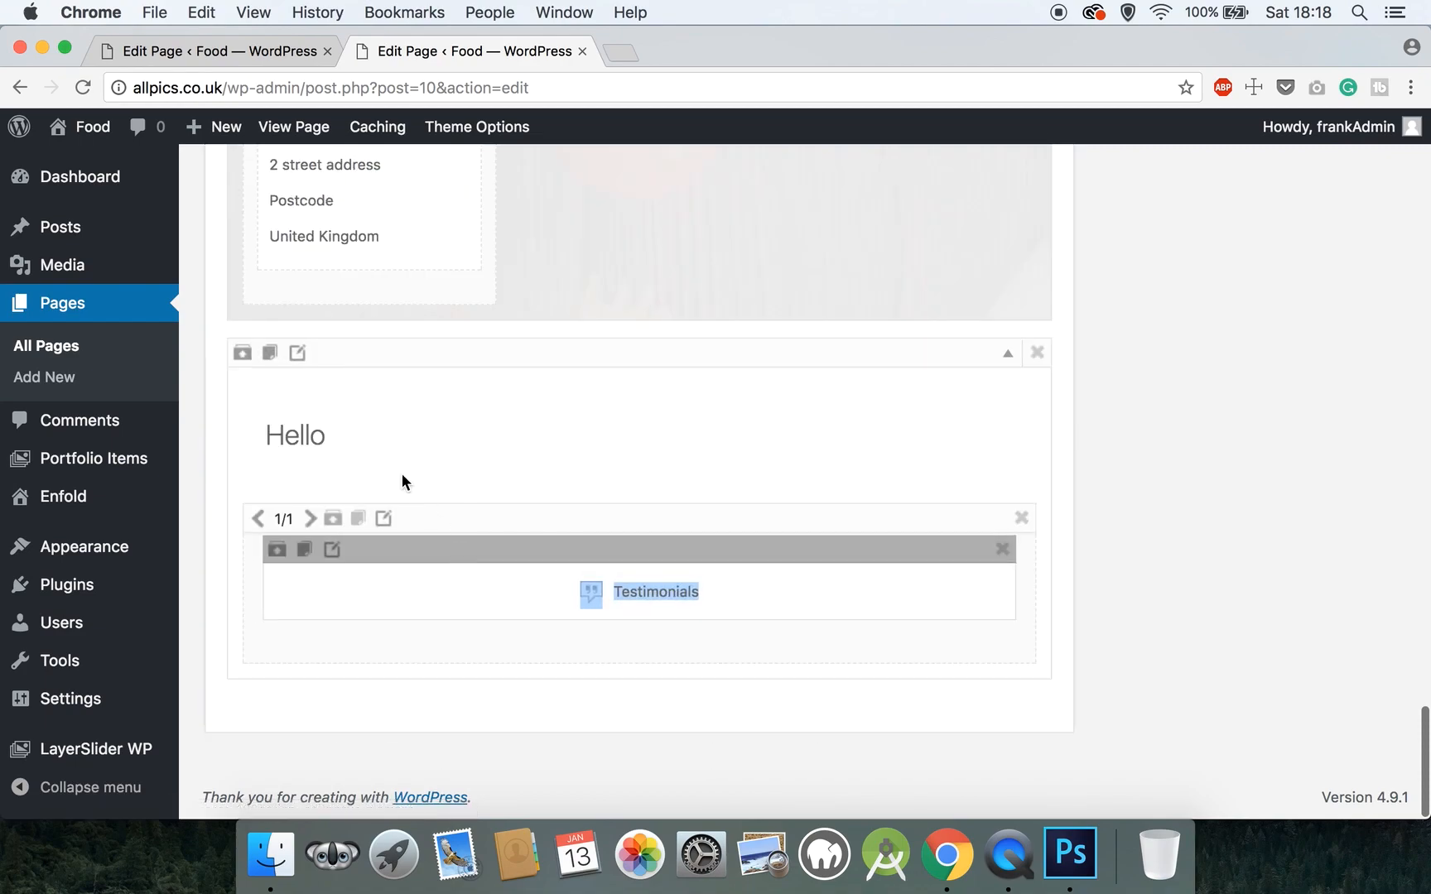
- Give the Color Section Large padding, no top border and the section ID clienttestimonials
{"action": "left_click", "coordinate": [297, 353]}
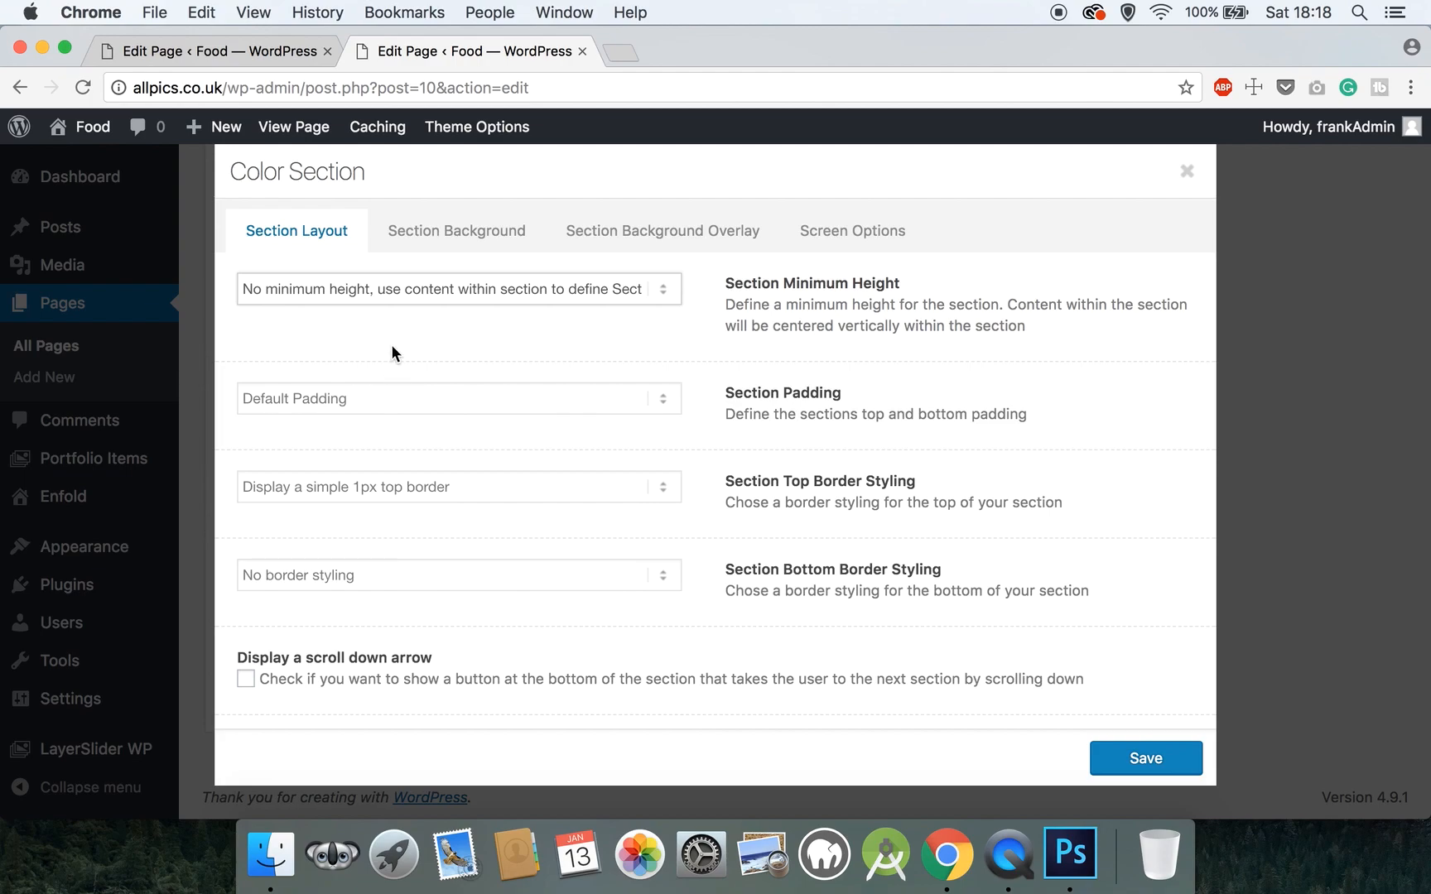
{"action": "left_click", "coordinate": [377, 399]}
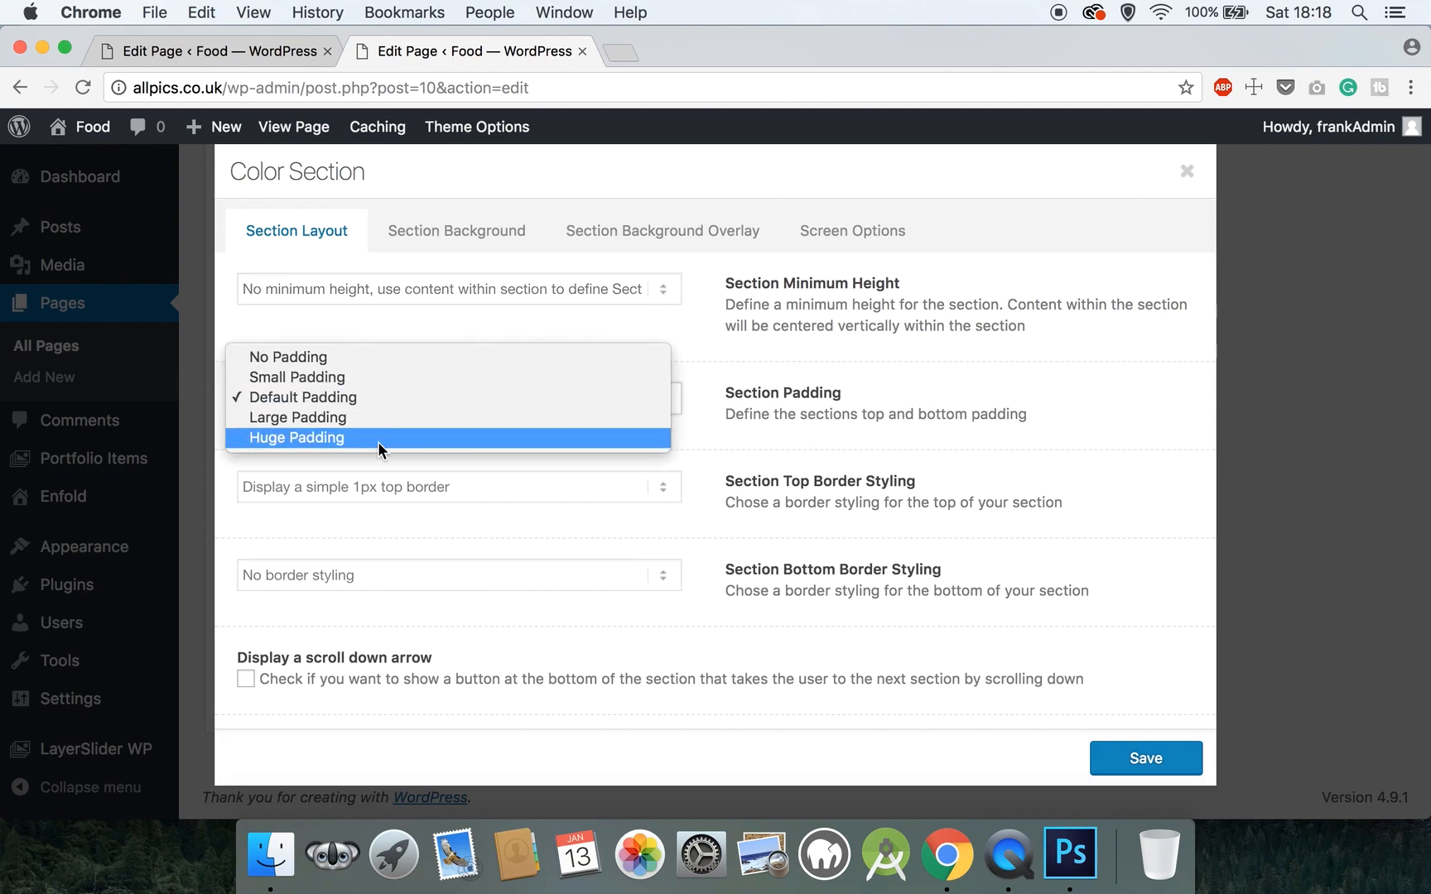
{"action": "left_click", "coordinate": [380, 424]}
{"action": "left_click", "coordinate": [381, 479]}
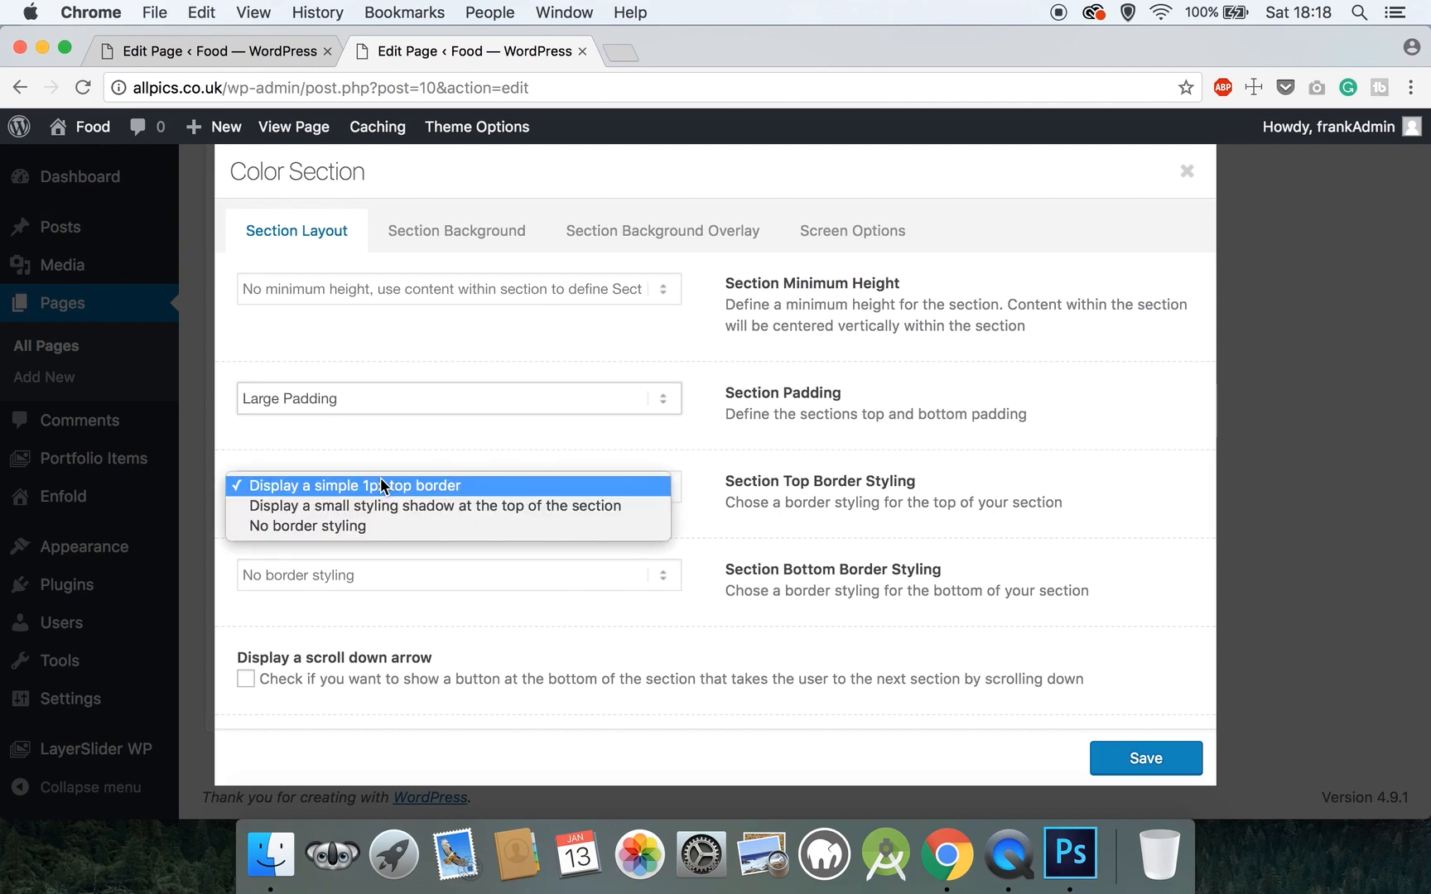
{"action": "left_click", "coordinate": [369, 524]}
{"action": "scroll", "coordinate": [369, 524], "scroll_direction": "down", "scroll_amount": 3}
{"action": "left_click", "coordinate": [353, 579]}
{"action": "type", "text": "clienttestimonials"}
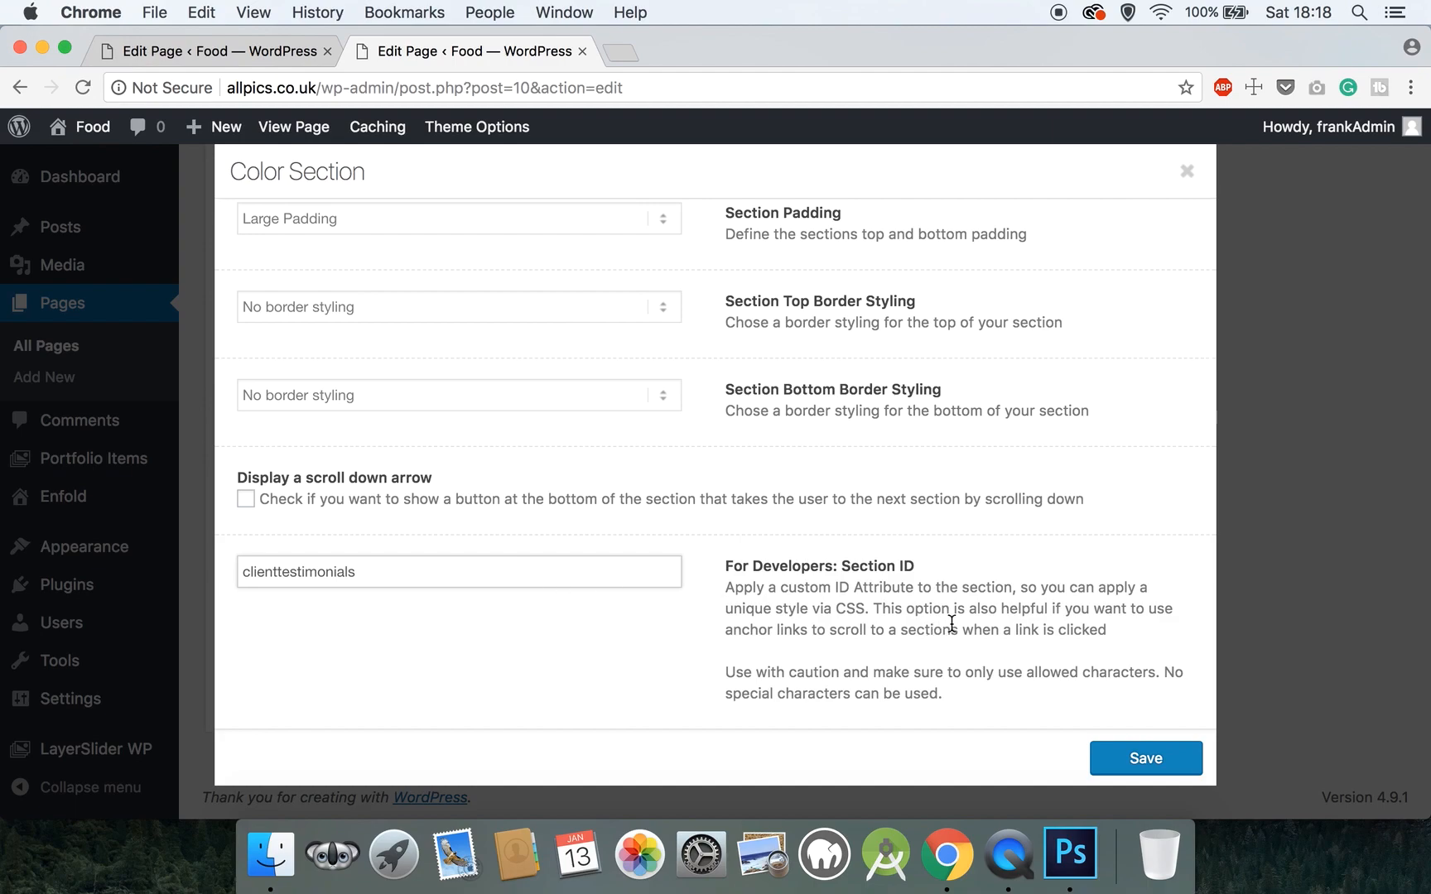
- Set the section's custom background colour to white #ffffff and save the section settings
{"action": "scroll", "coordinate": [951, 622], "scroll_direction": "up", "scroll_amount": 5}
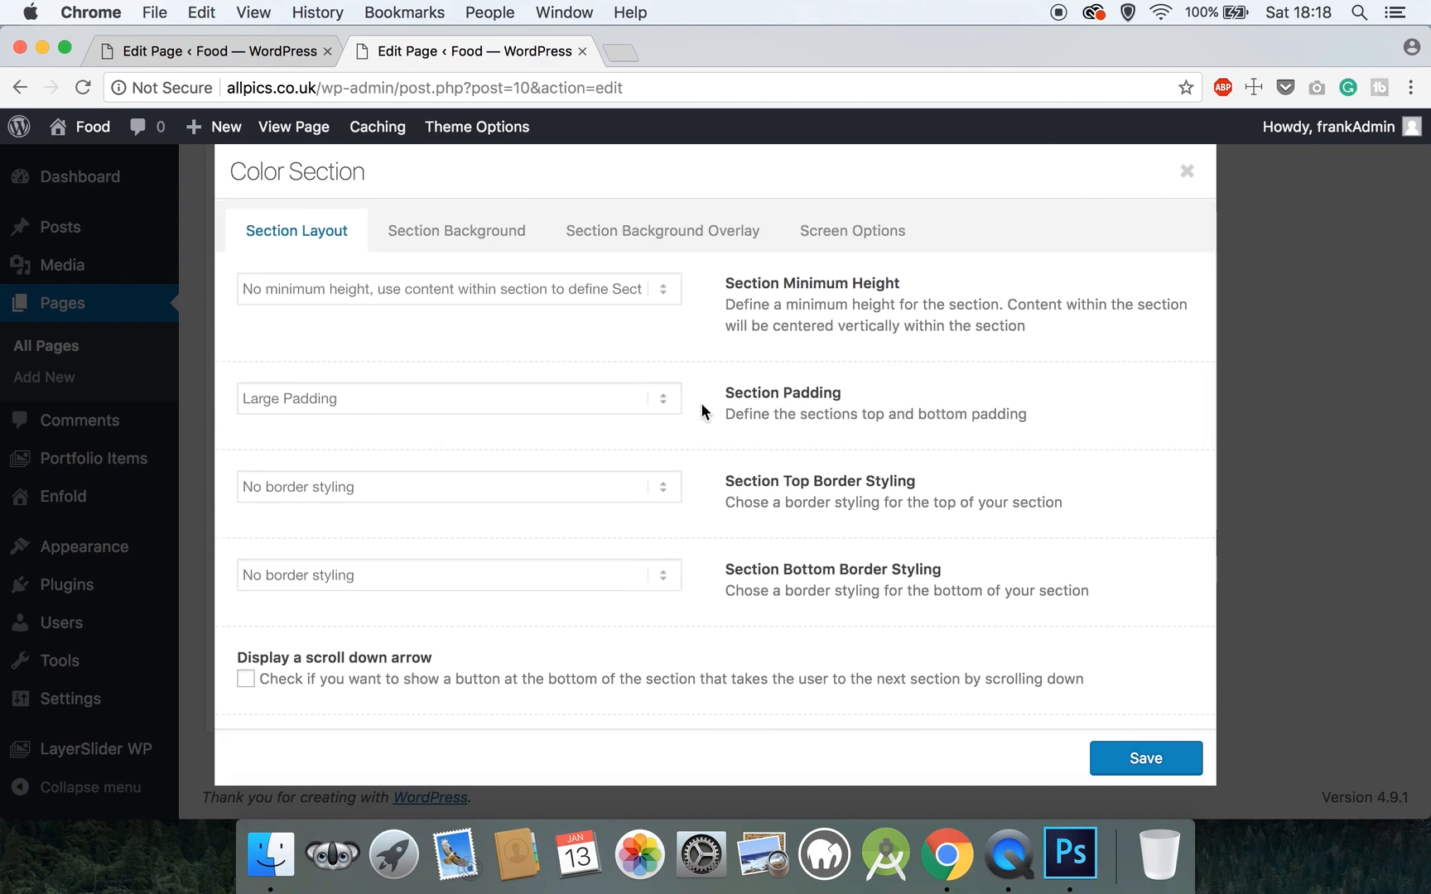
{"action": "left_click", "coordinate": [487, 238]}
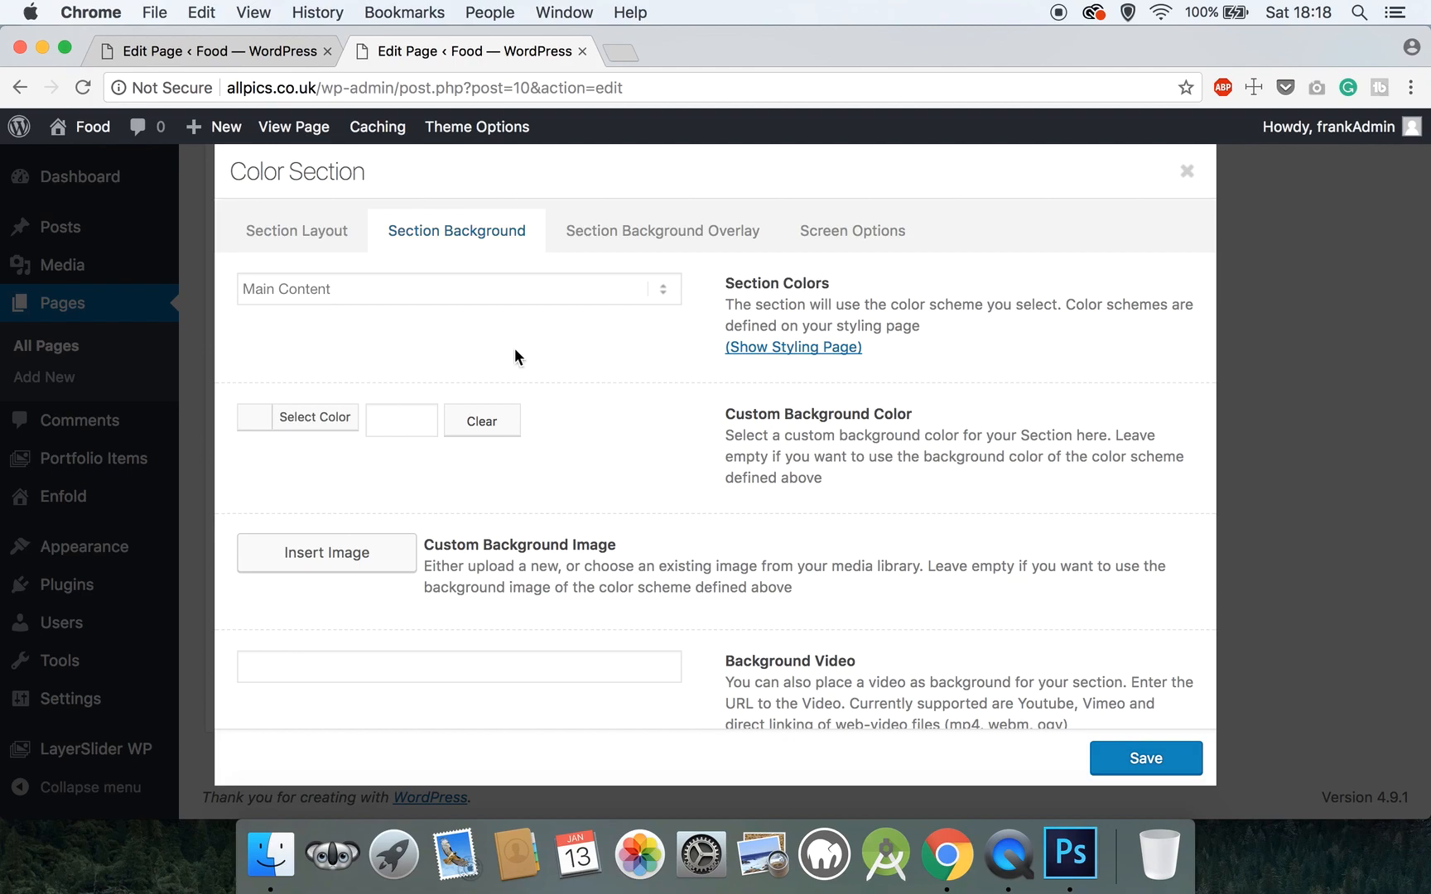
{"action": "left_click", "coordinate": [336, 421]}
{"action": "left_click", "coordinate": [252, 458]}
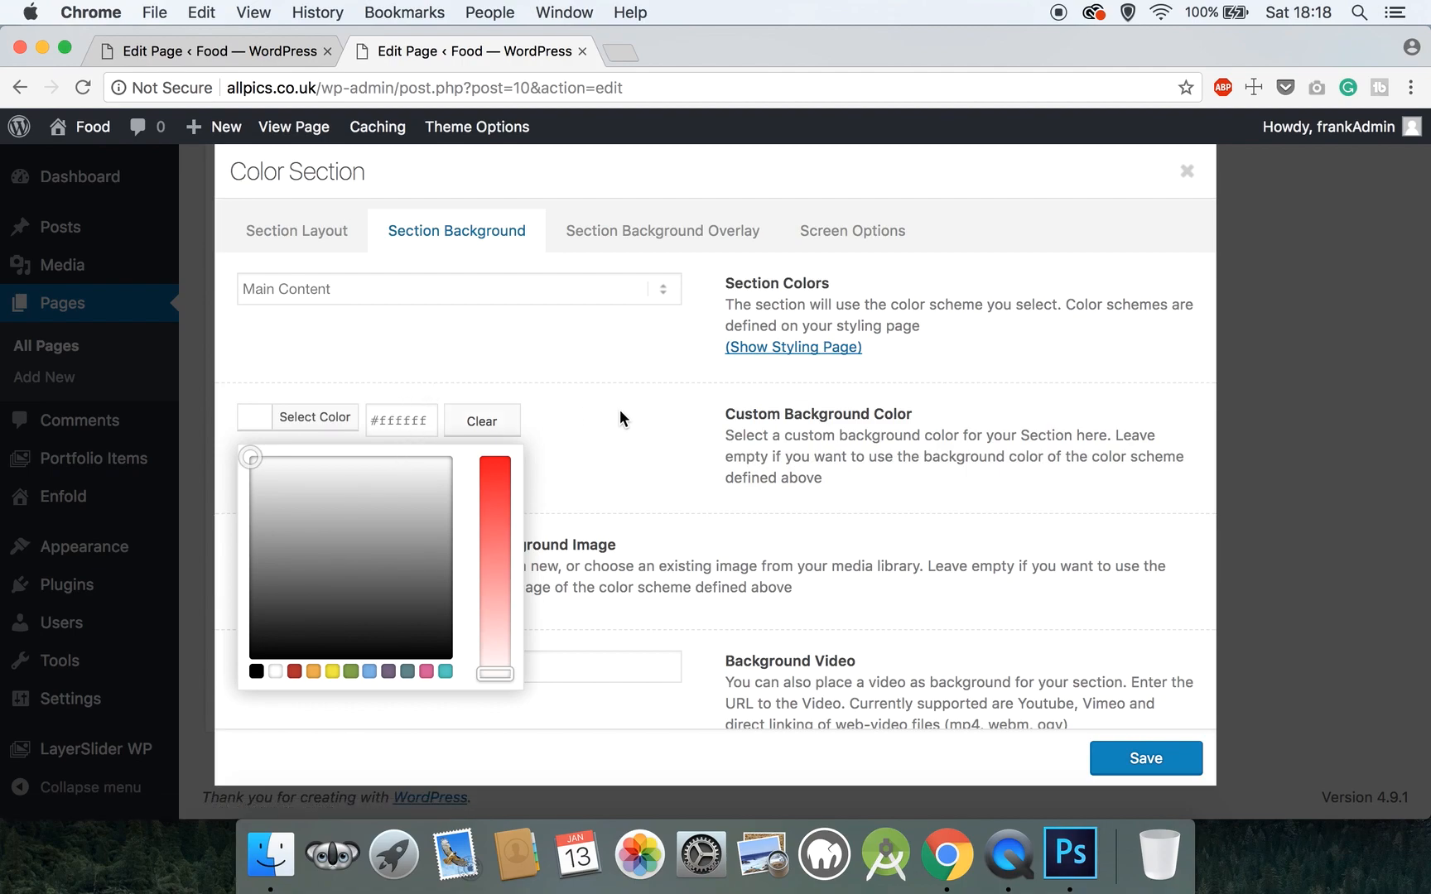
{"action": "left_click", "coordinate": [651, 447]}
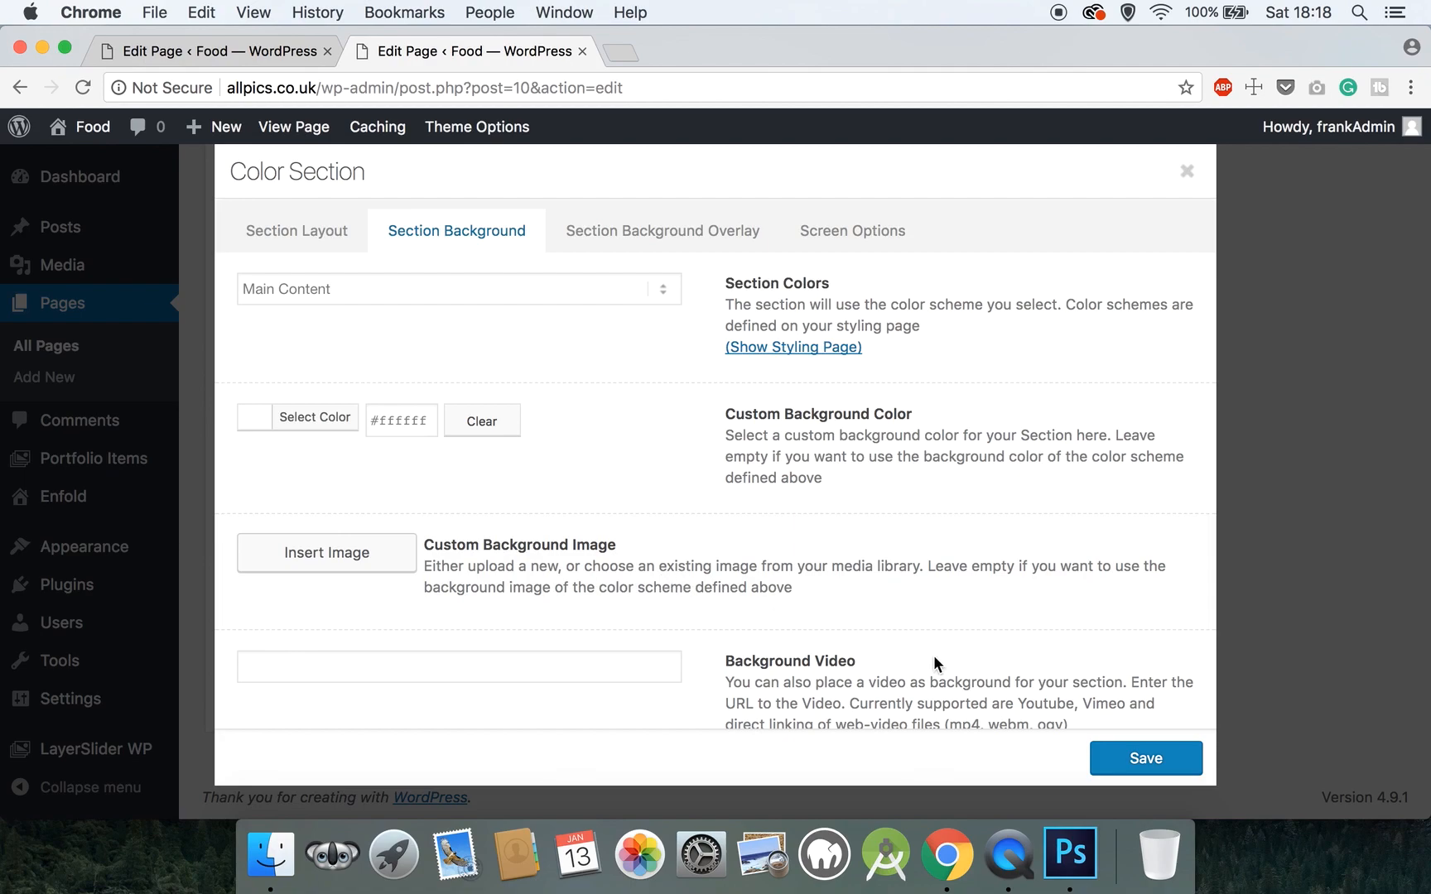
{"action": "left_click", "coordinate": [1158, 755]}
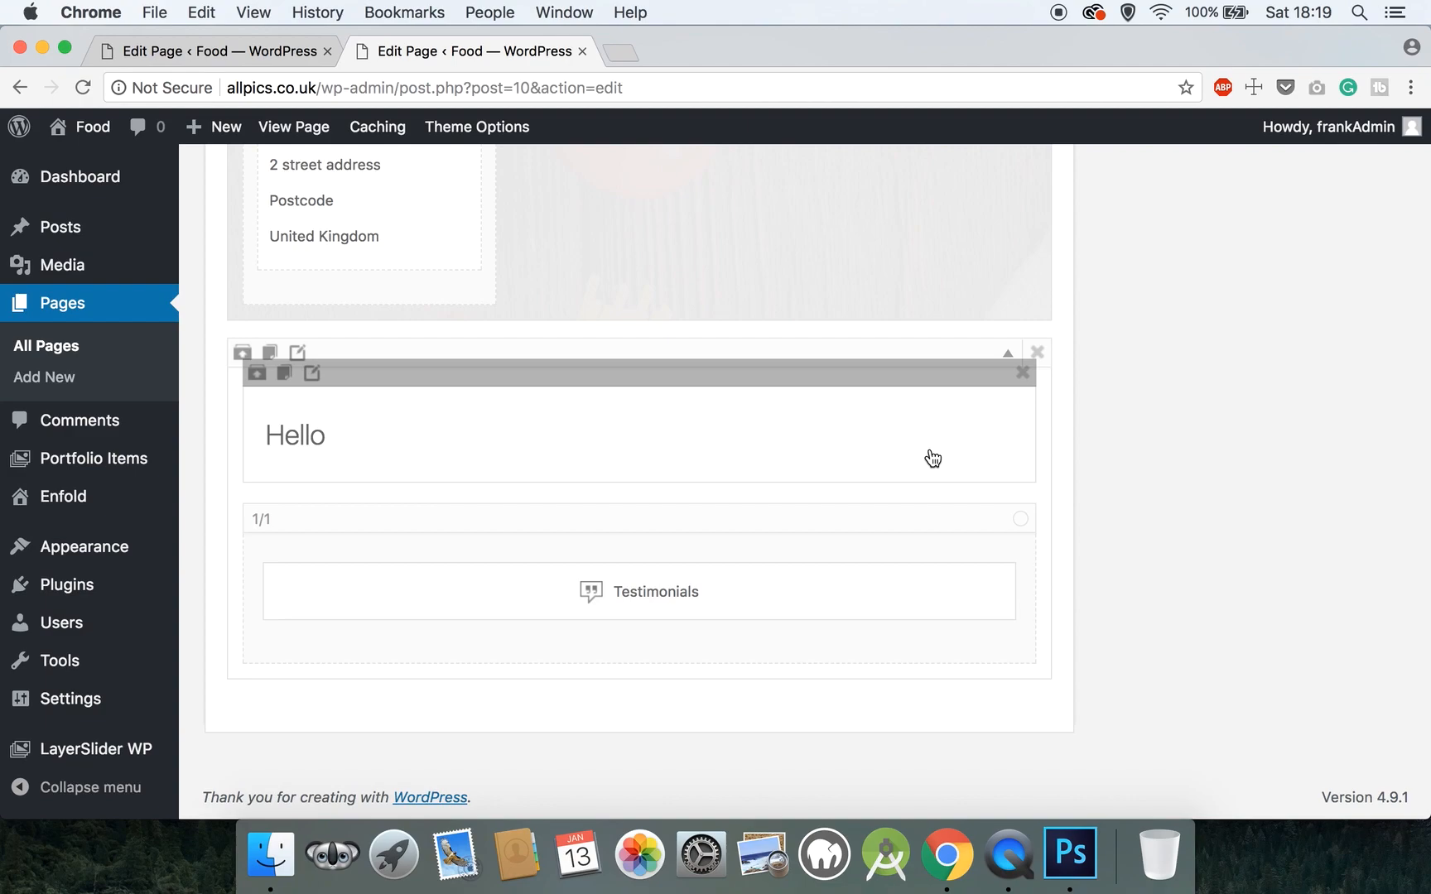
- Change the heading text from Hello to 'Happy Customers' with 20 px bottom padding, and save
{"action": "left_click", "coordinate": [314, 439]}
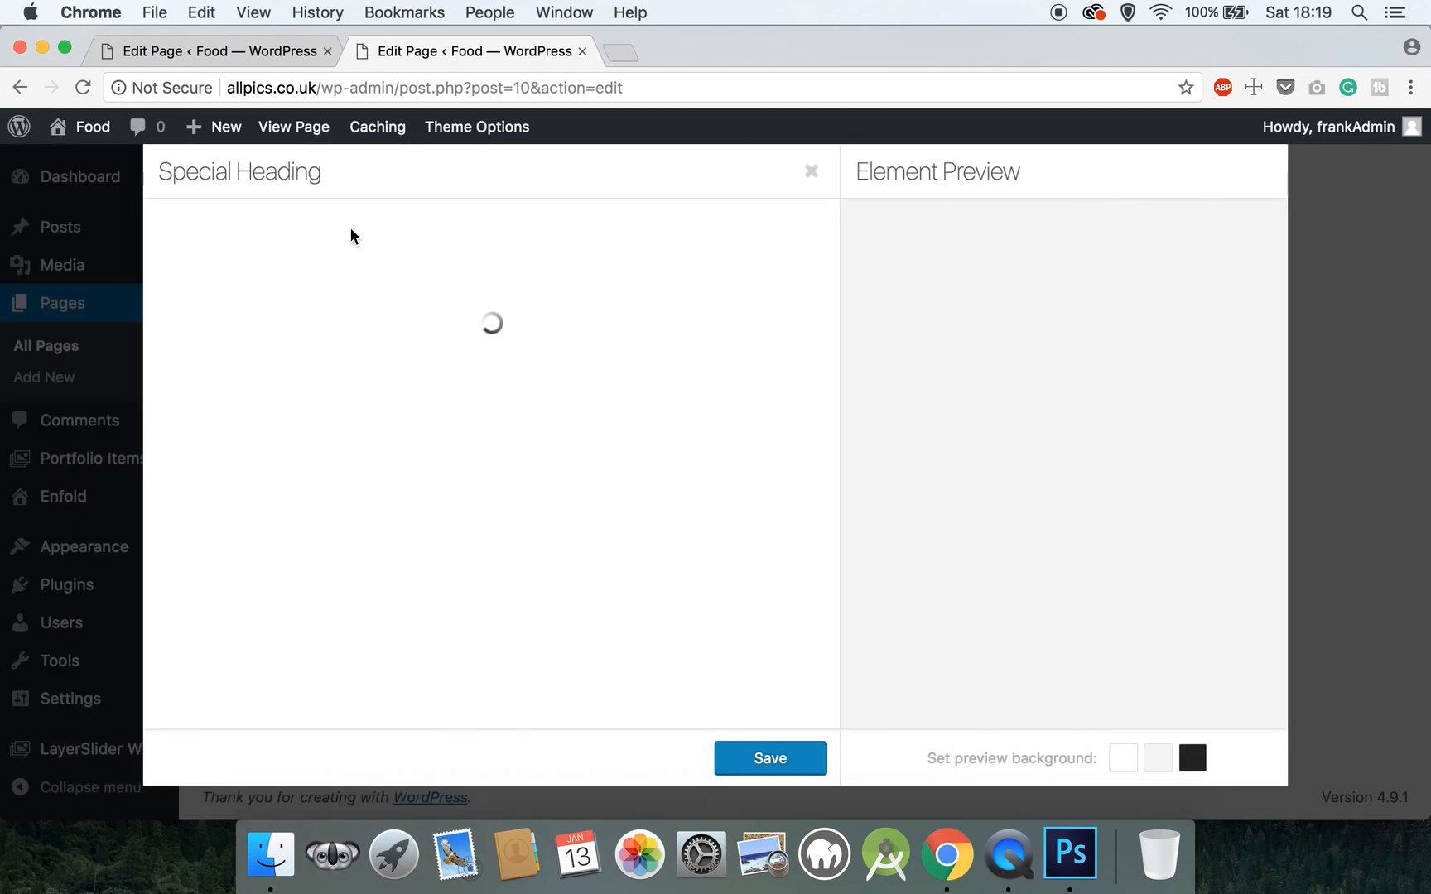
{"action": "left_click_drag", "start_coordinate": [269, 311], "coordinate": [144, 318]}
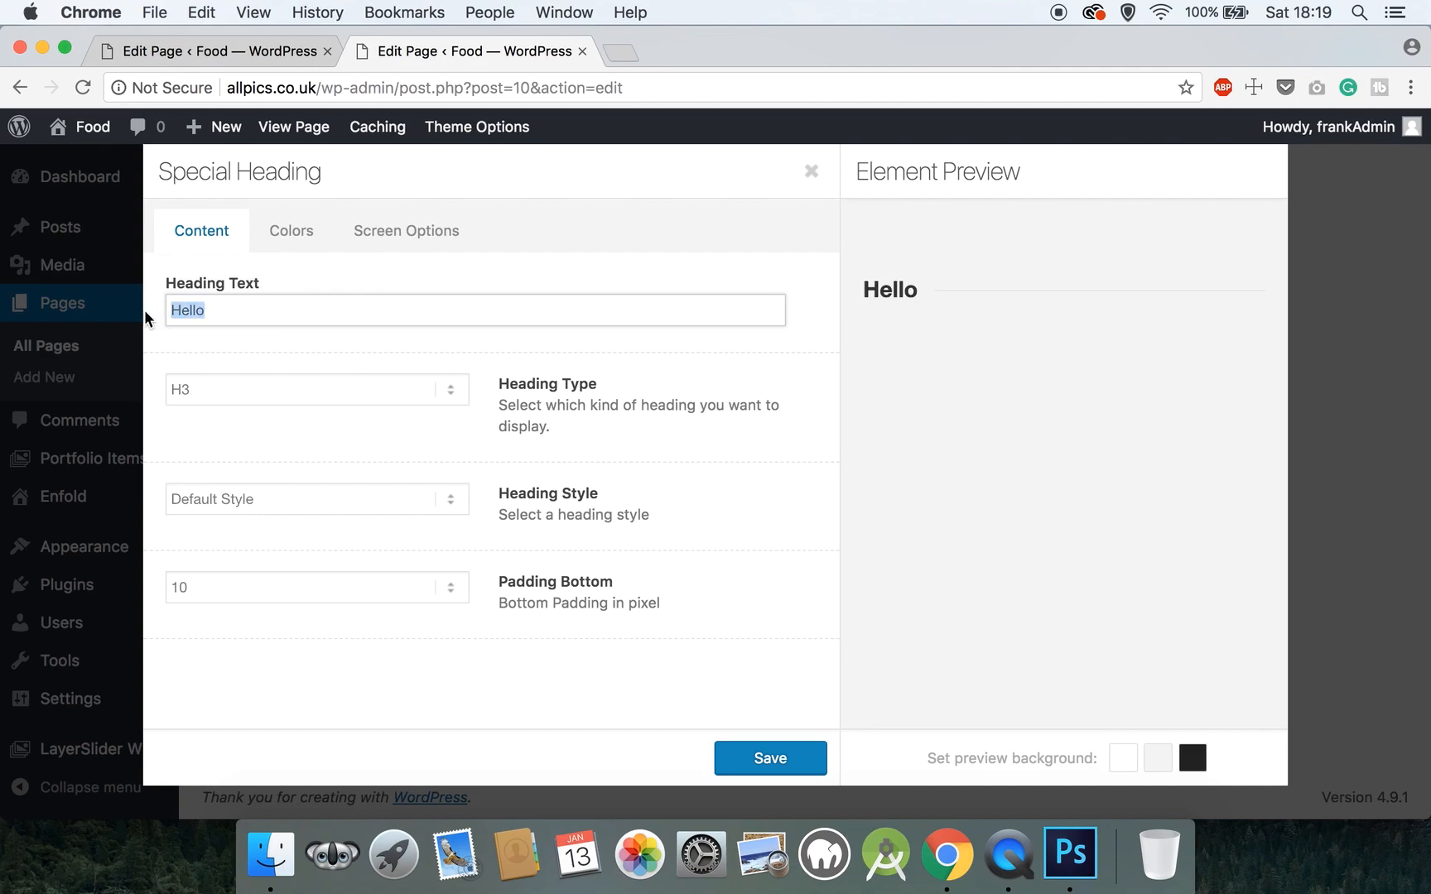
{"action": "type", "text": "Happy Customers"}
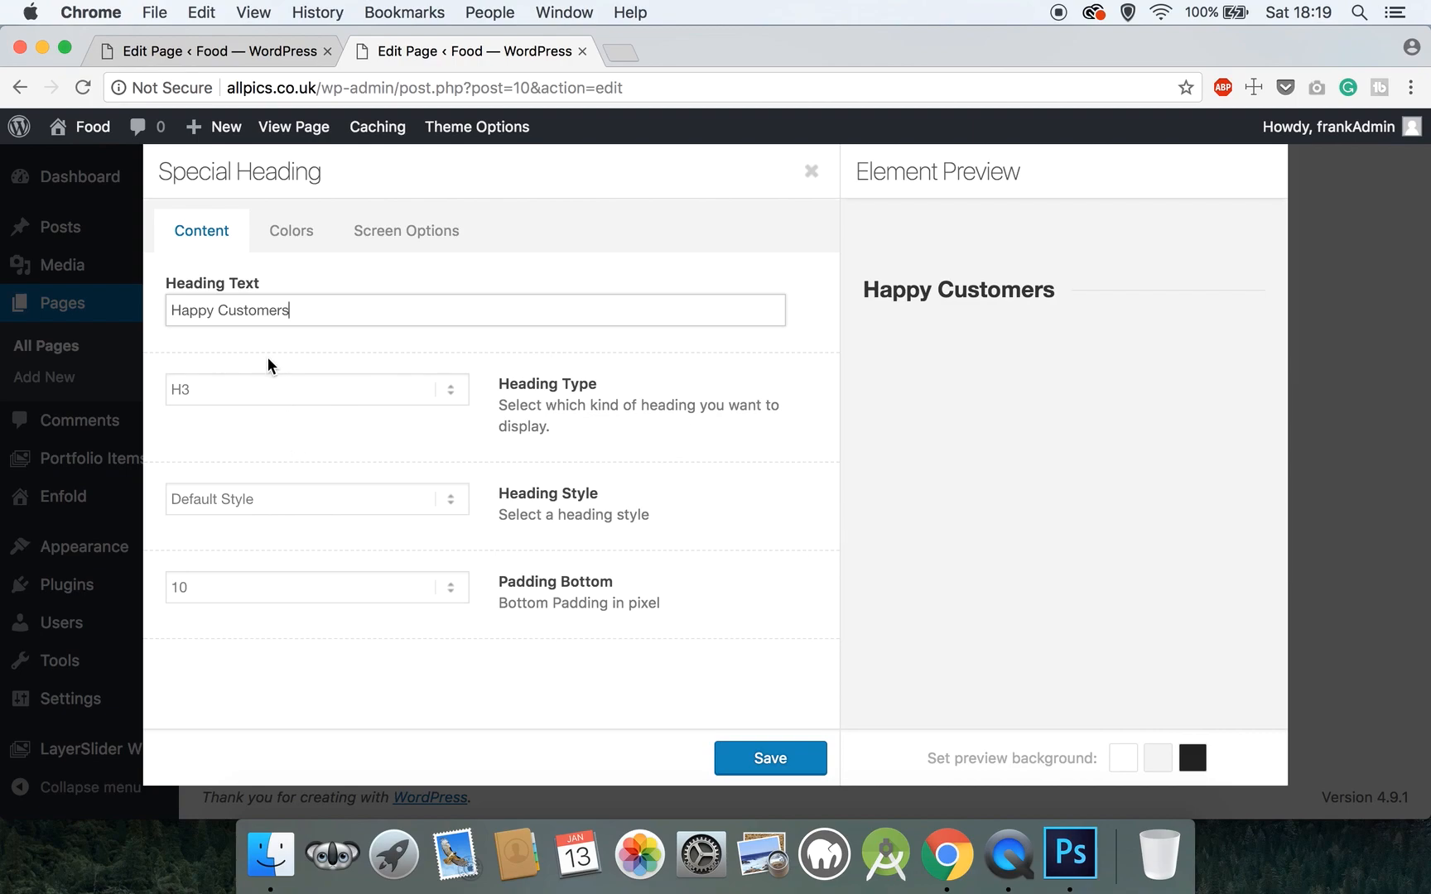
{"action": "left_click", "coordinate": [249, 598]}
{"action": "scroll", "coordinate": [246, 735], "scroll_direction": "down", "scroll_amount": 3}
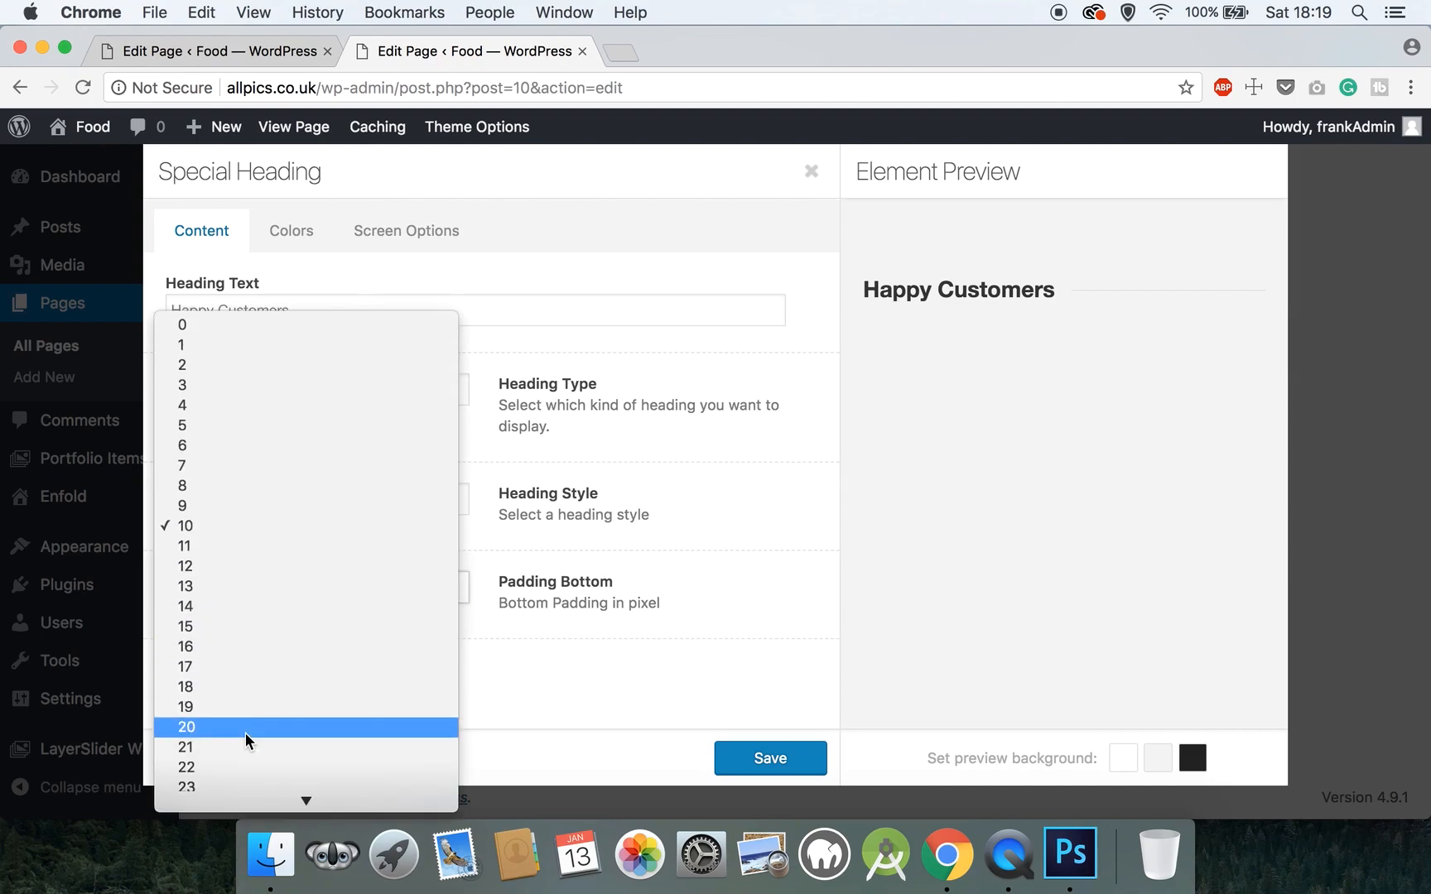
{"action": "left_click", "coordinate": [251, 694]}
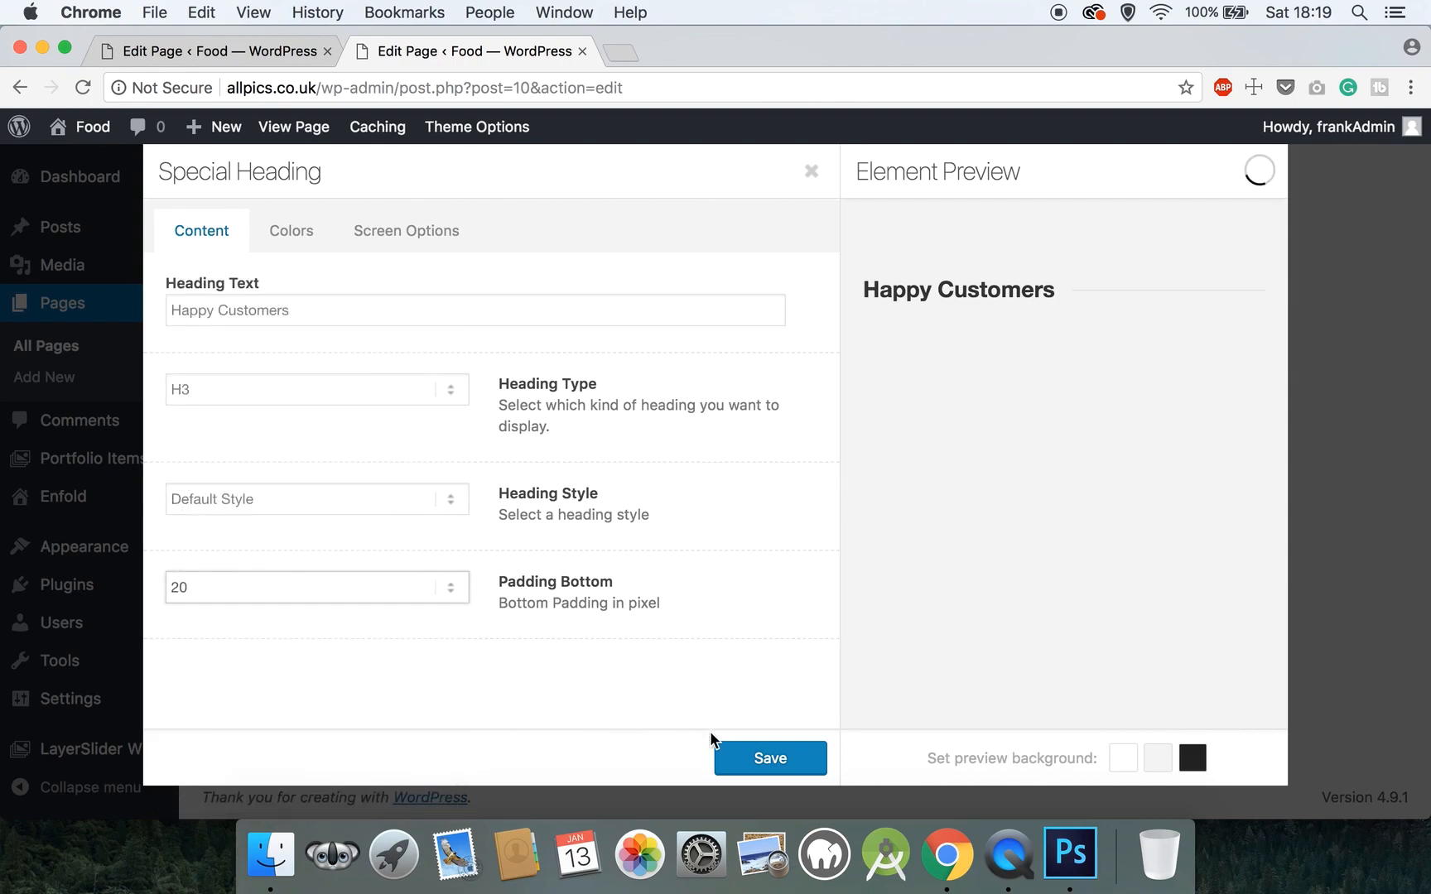
{"action": "left_click", "coordinate": [767, 758]}
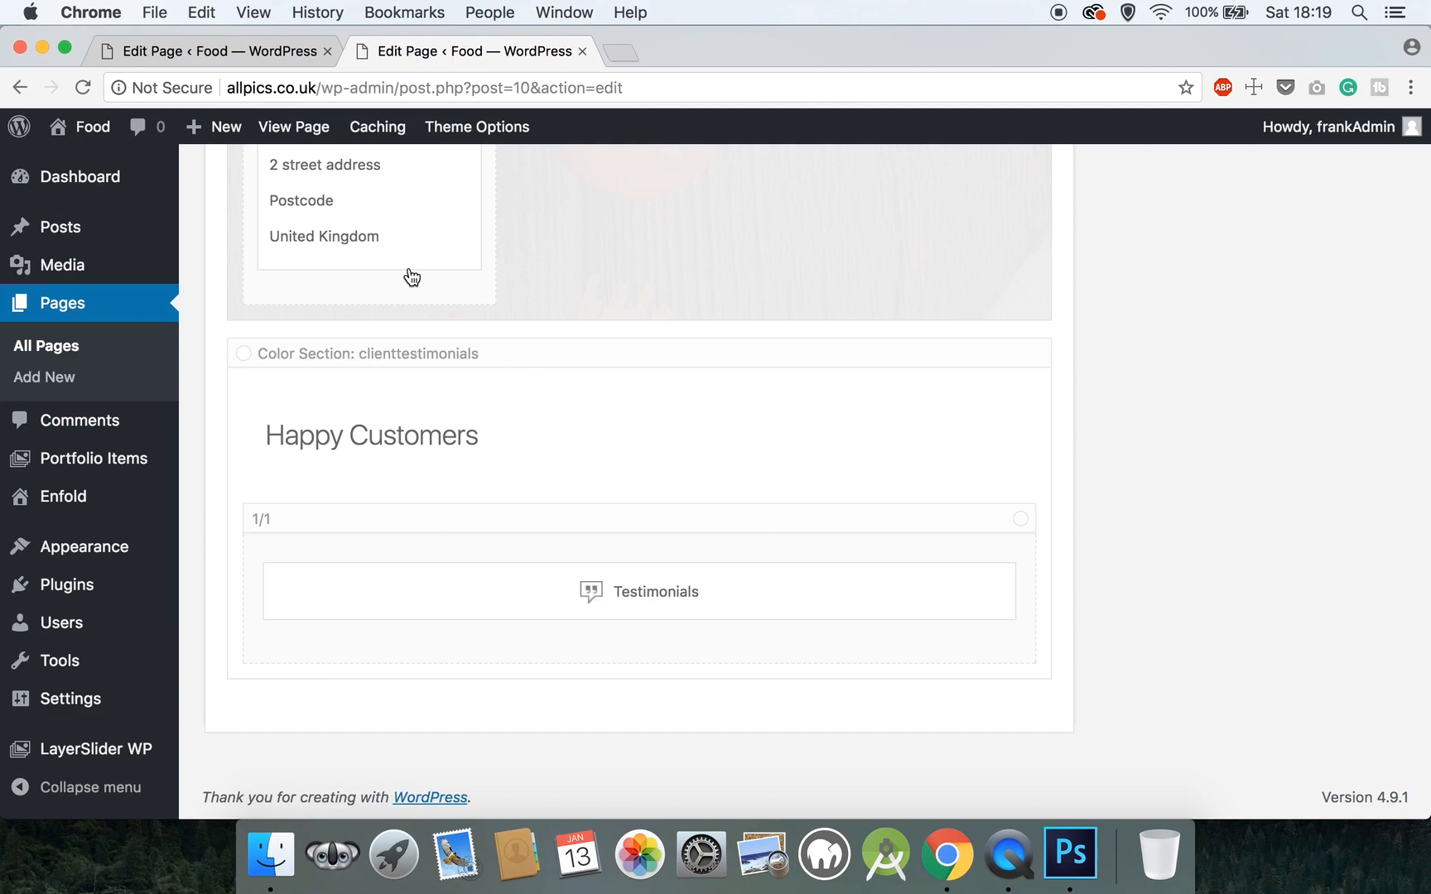
- Set the Testimonials element's style to Slider (Large)
{"action": "mouse_move", "coordinate": [351, 574]}
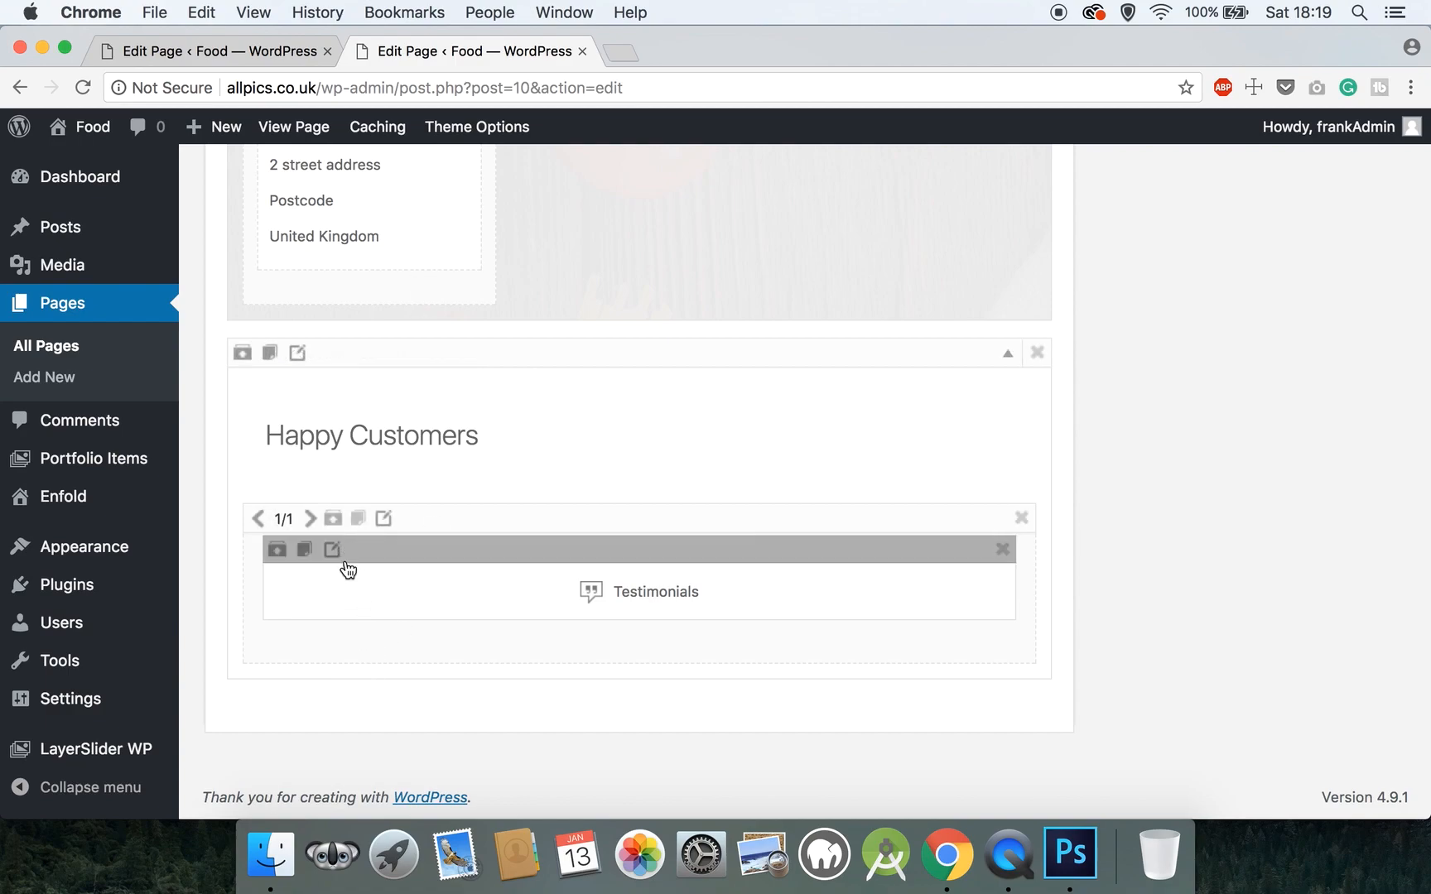
{"action": "left_click", "coordinate": [332, 550]}
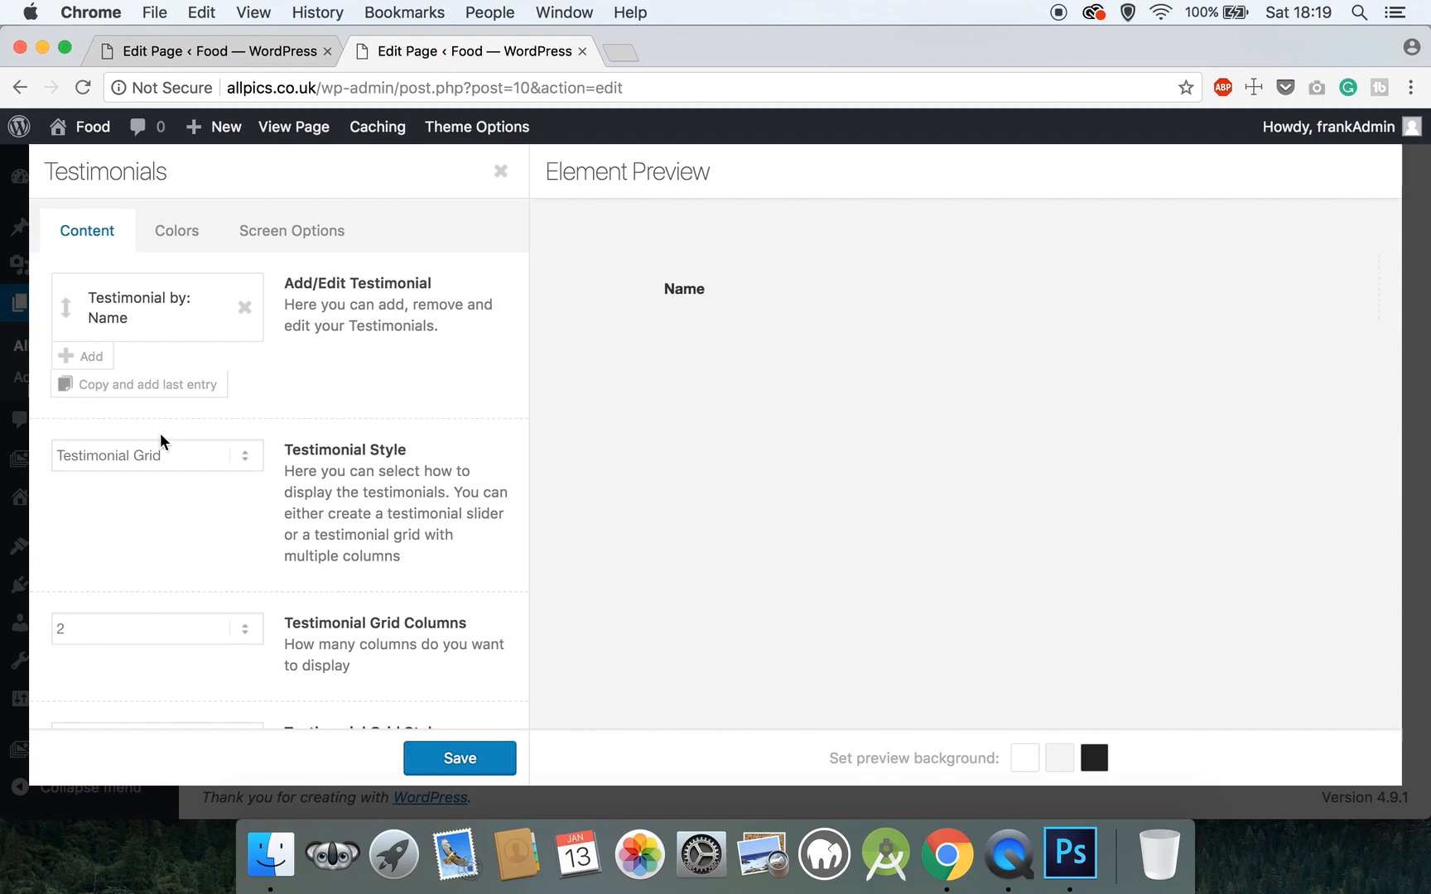
{"action": "left_click", "coordinate": [149, 454]}
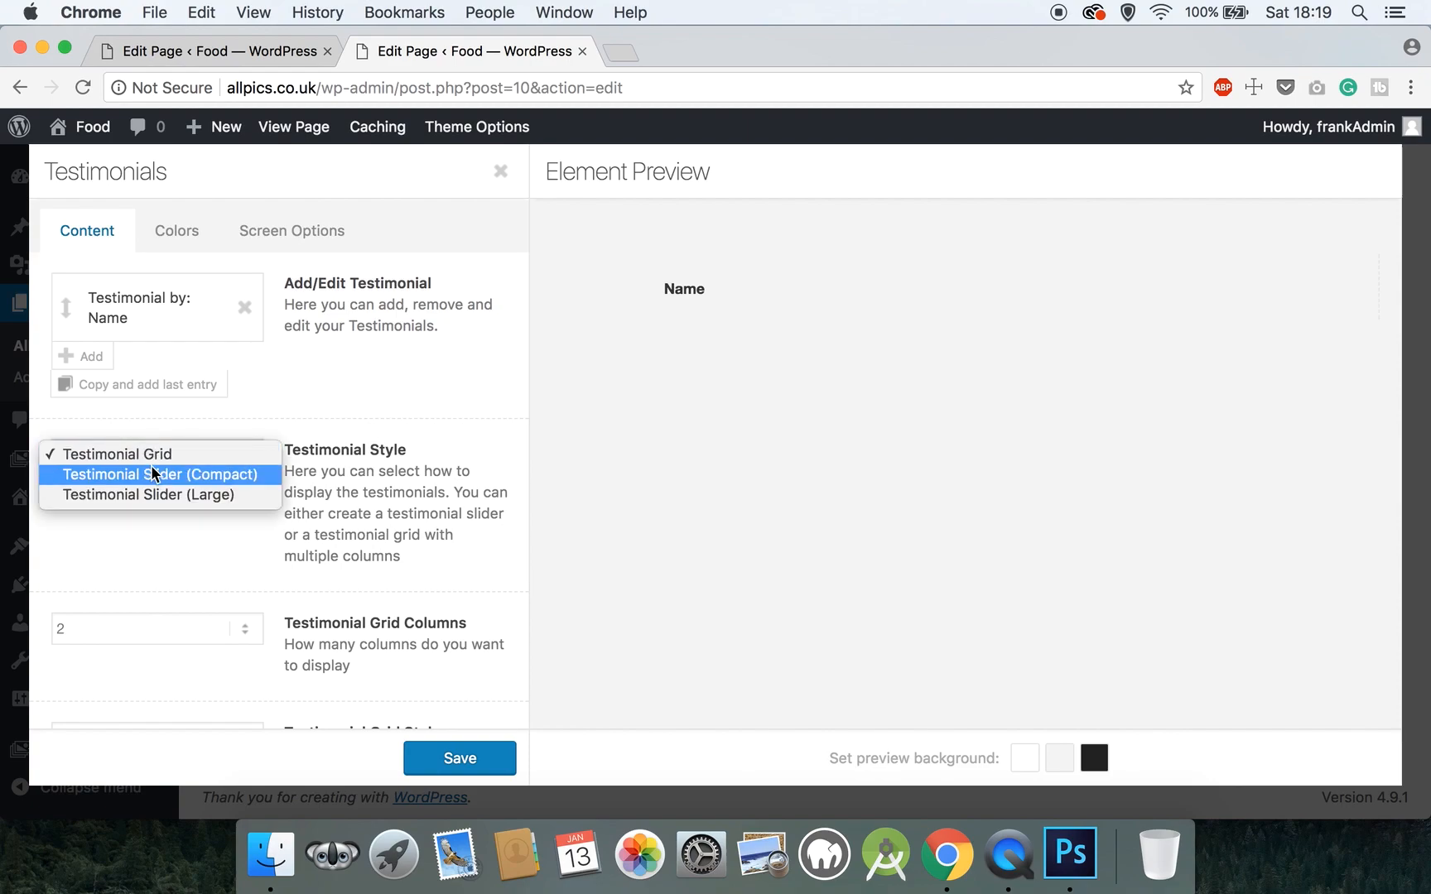
{"action": "left_click", "coordinate": [157, 491]}
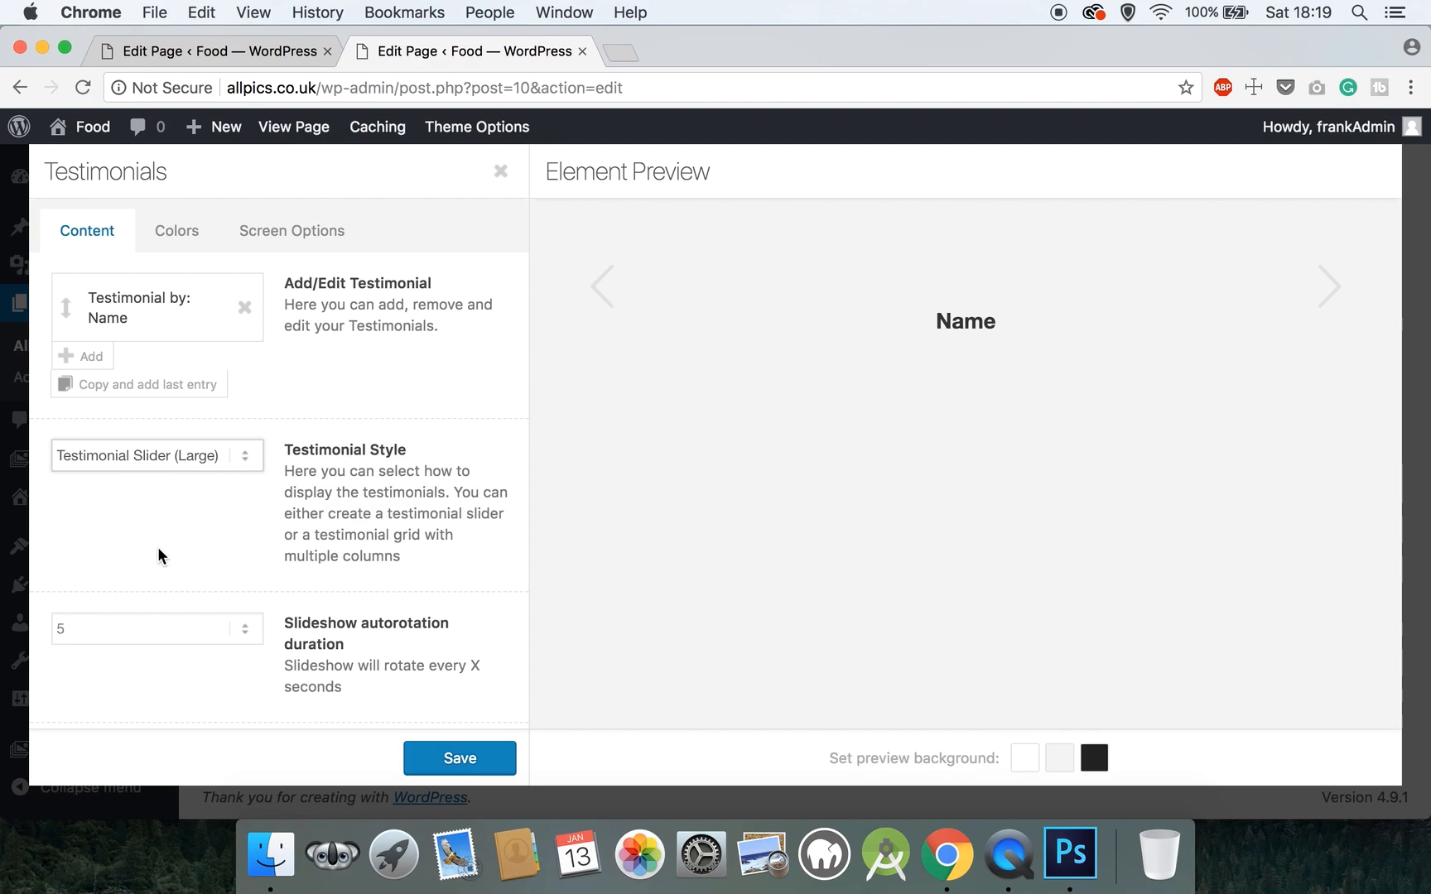
- Replace the first entry's placeholder name with the customer's name and set its subtitle to Customer
{"action": "left_click", "coordinate": [130, 321]}
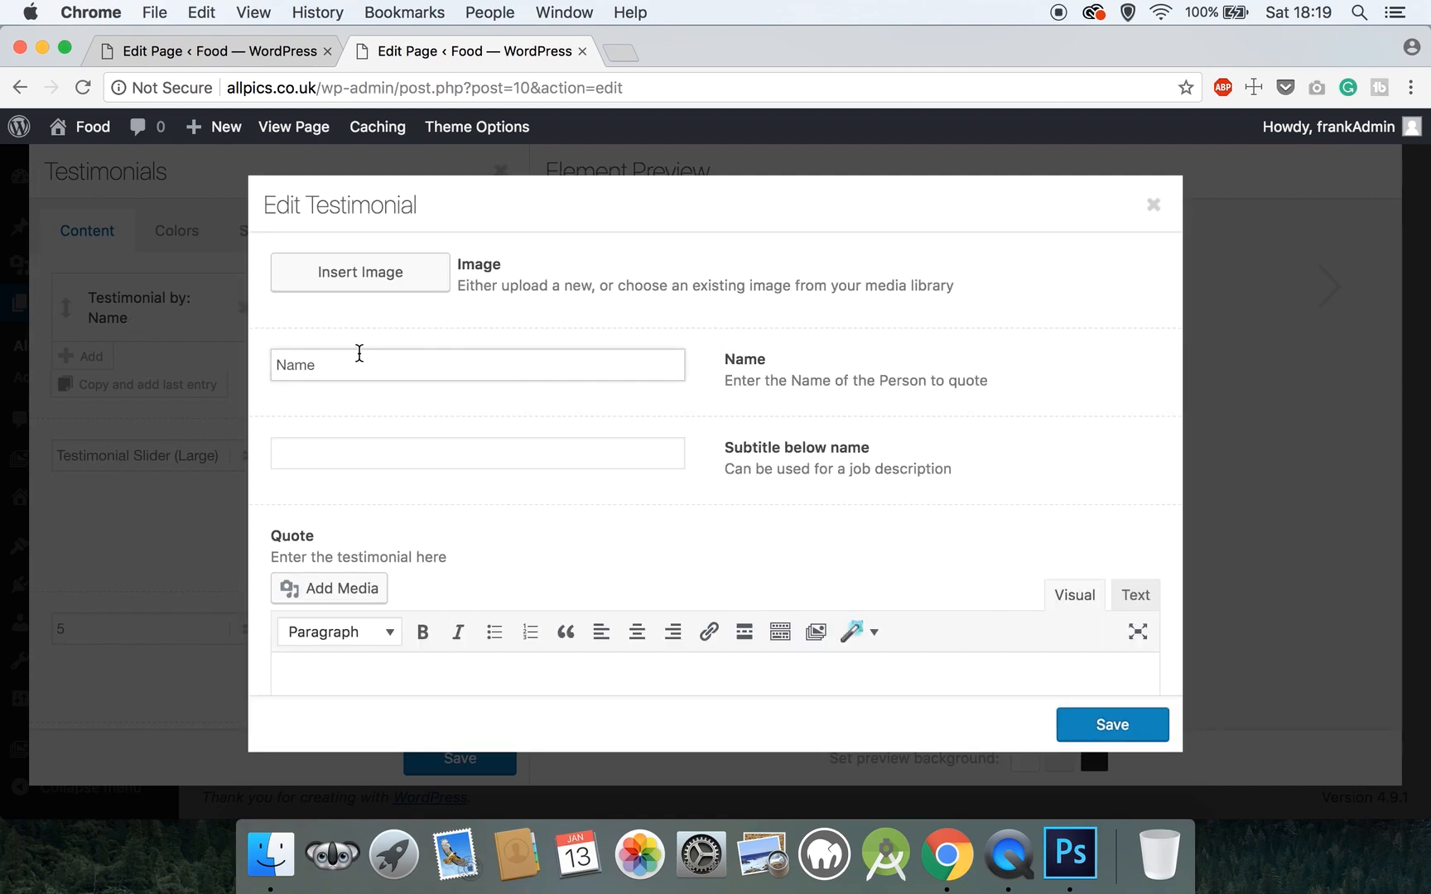
{"action": "left_click_drag", "start_coordinate": [351, 364], "coordinate": [271, 360]}
{"action": "type", "text": "Henry"}
{"action": "left_click", "coordinate": [346, 445]}
{"action": "type", "text": "Customer"}
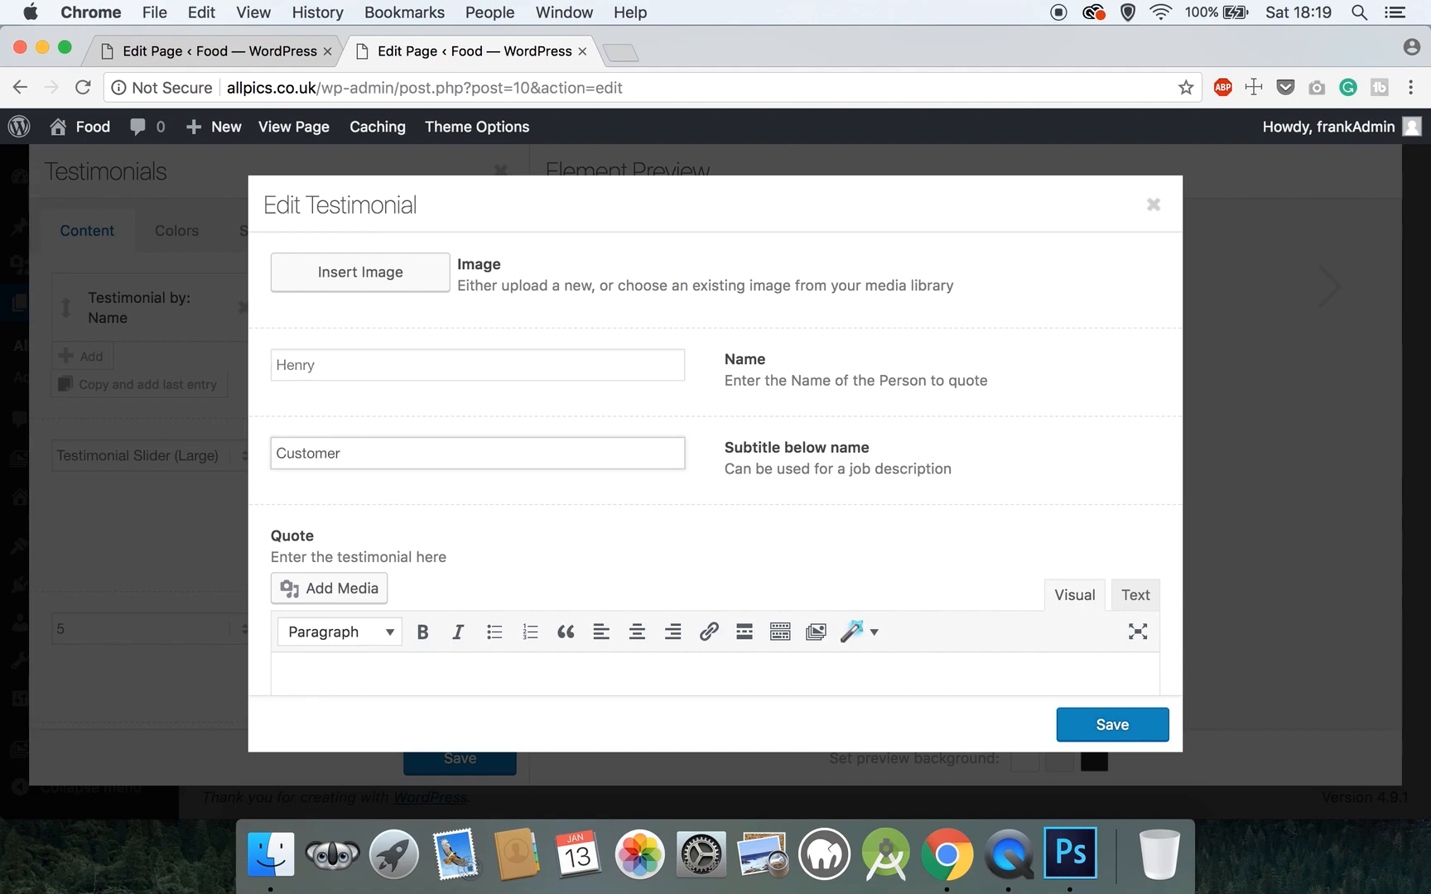
{"action": "scroll", "coordinate": [714, 464], "scroll_direction": "down", "scroll_amount": 2}
{"action": "scroll", "coordinate": [714, 464], "scroll_direction": "up", "scroll_amount": 2}
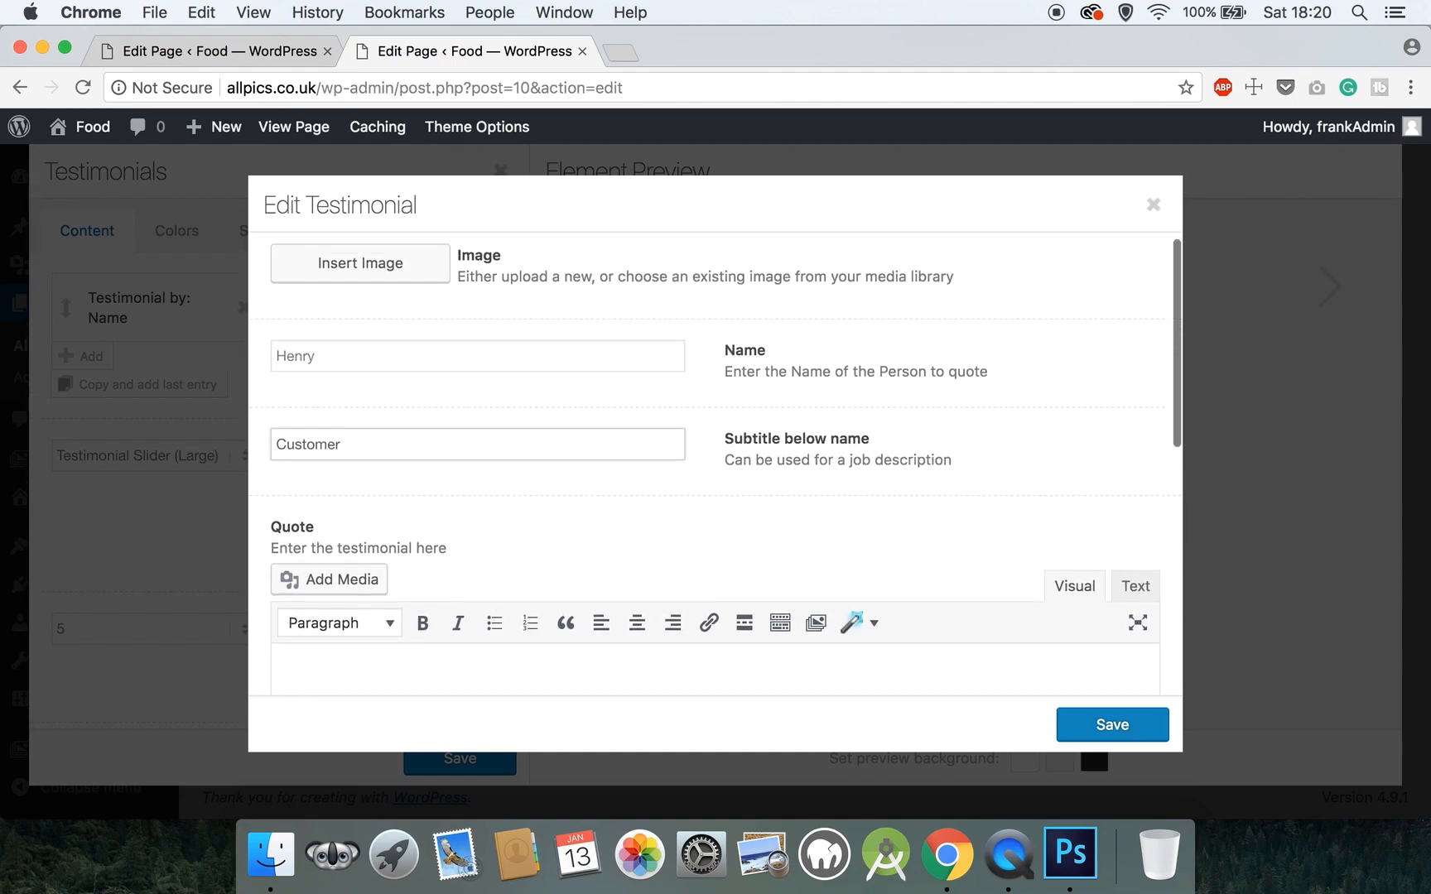
- Start uploading a testimonial photo, then cancel the file picker and close the Insert Image window
{"action": "left_click", "coordinate": [370, 267]}
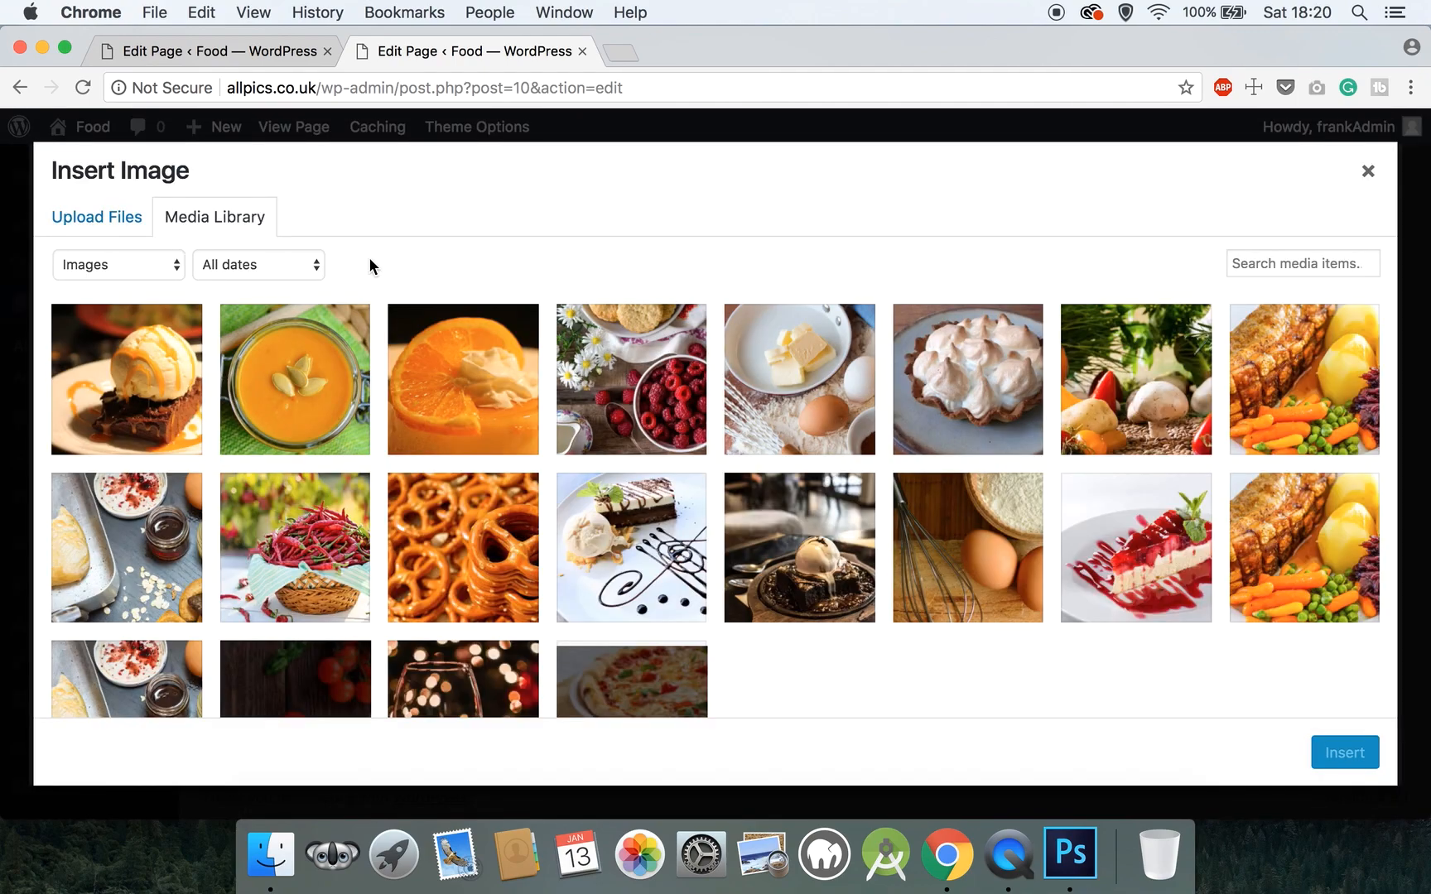
{"action": "scroll", "coordinate": [497, 464], "scroll_direction": "down", "scroll_amount": 2}
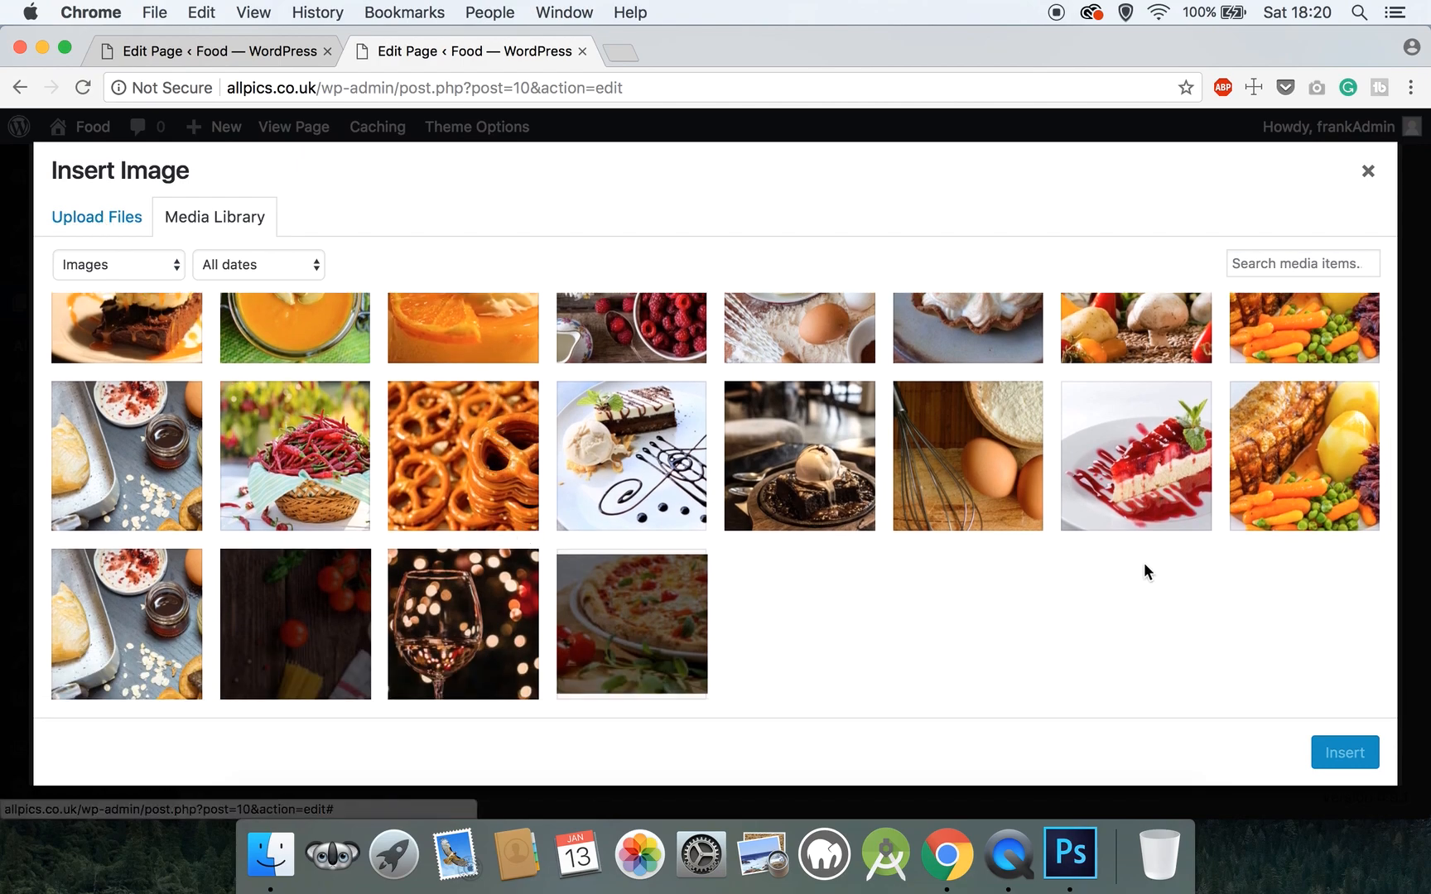
{"action": "left_click", "coordinate": [131, 214]}
{"action": "left_click", "coordinate": [655, 504]}
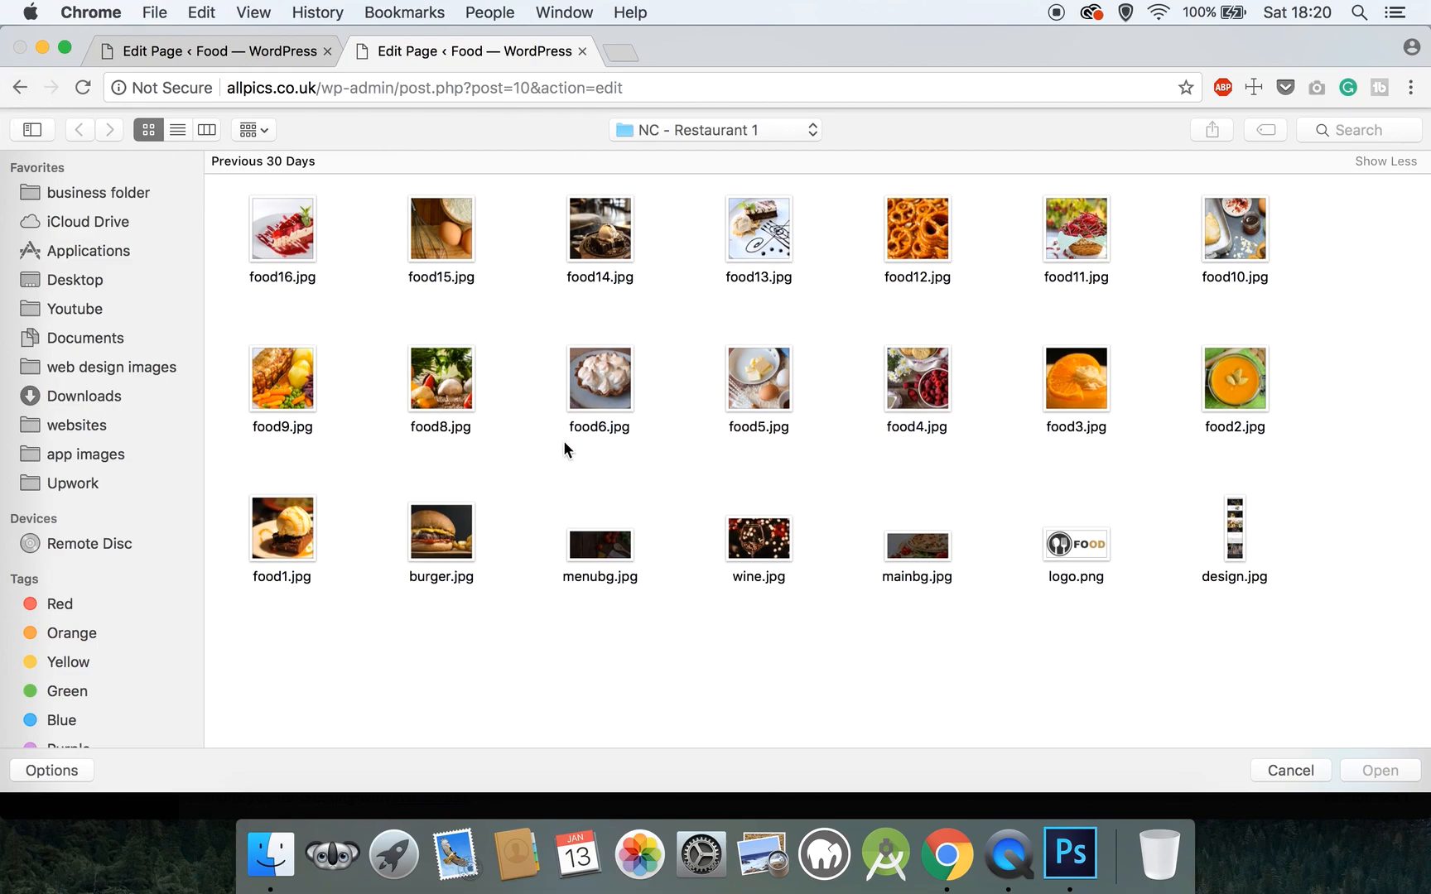
{"action": "left_click", "coordinate": [1290, 771]}
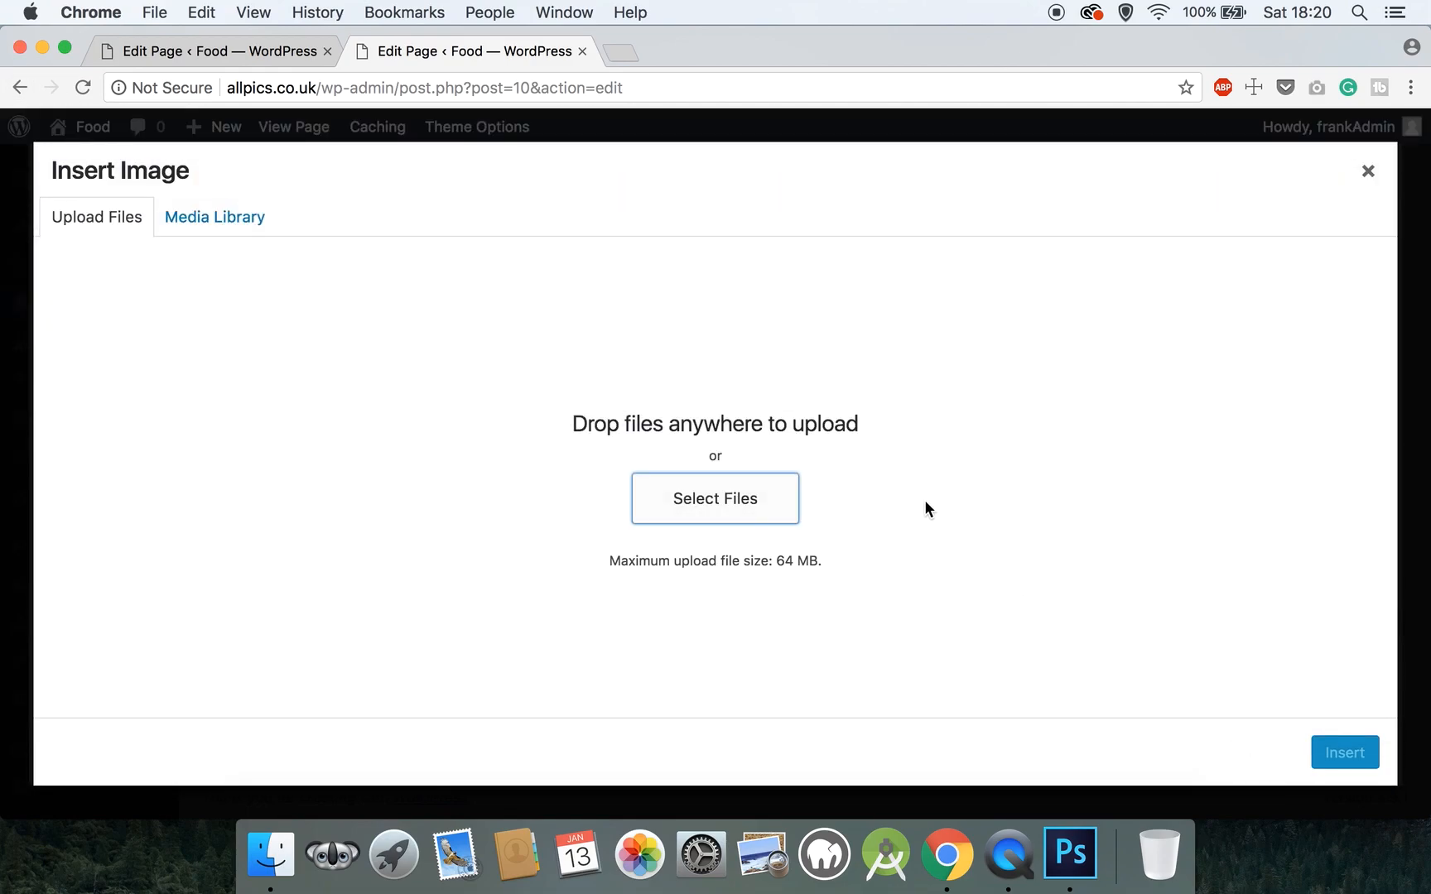
{"action": "left_click", "coordinate": [1367, 171]}
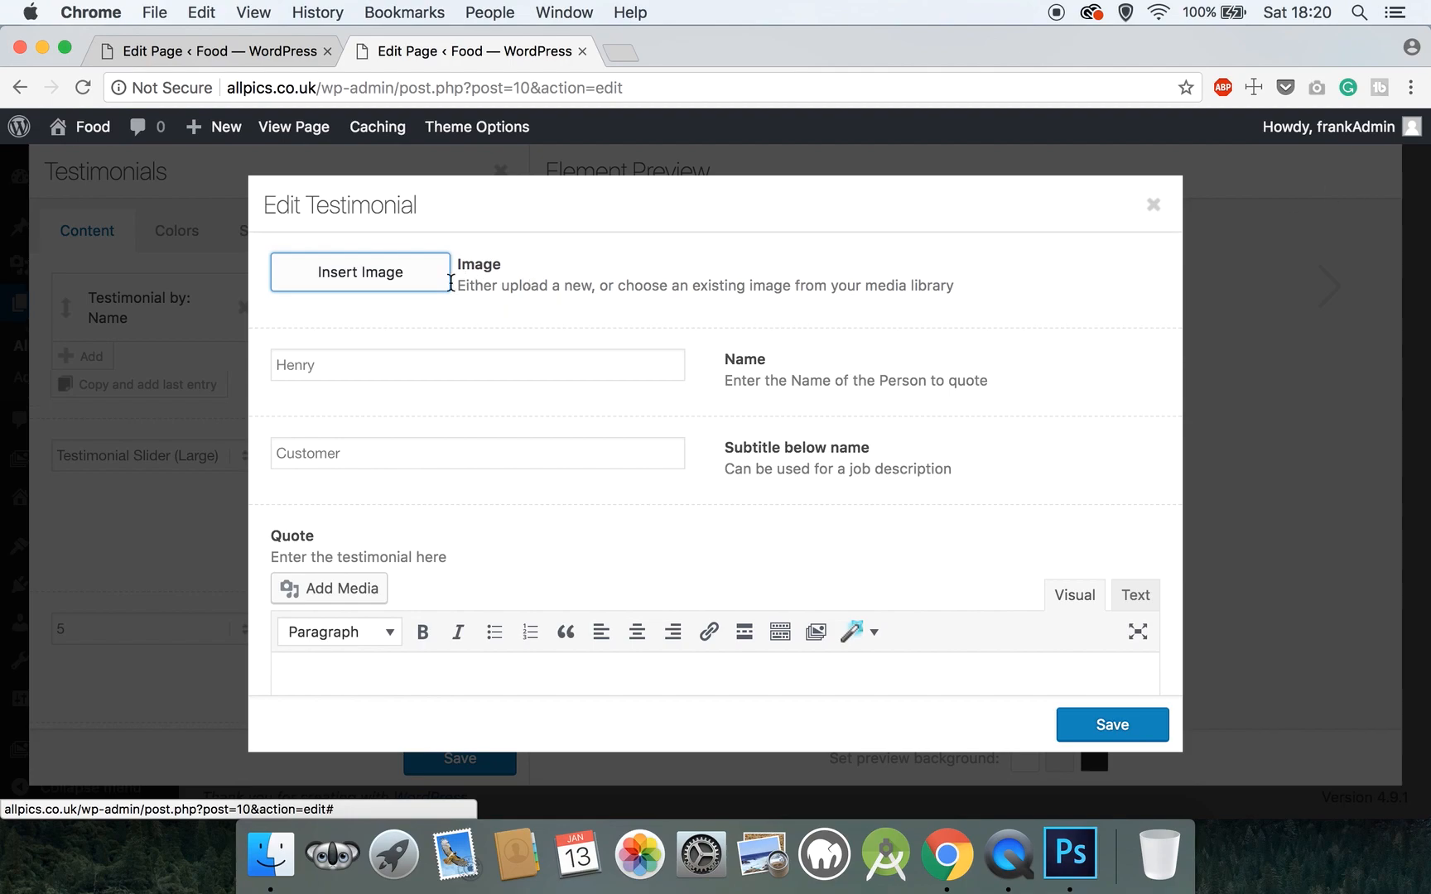
- Type the quote 'This was the best pizza that i ever had…' into the Quote editor
{"action": "scroll", "coordinate": [433, 410], "scroll_direction": "down", "scroll_amount": 3}
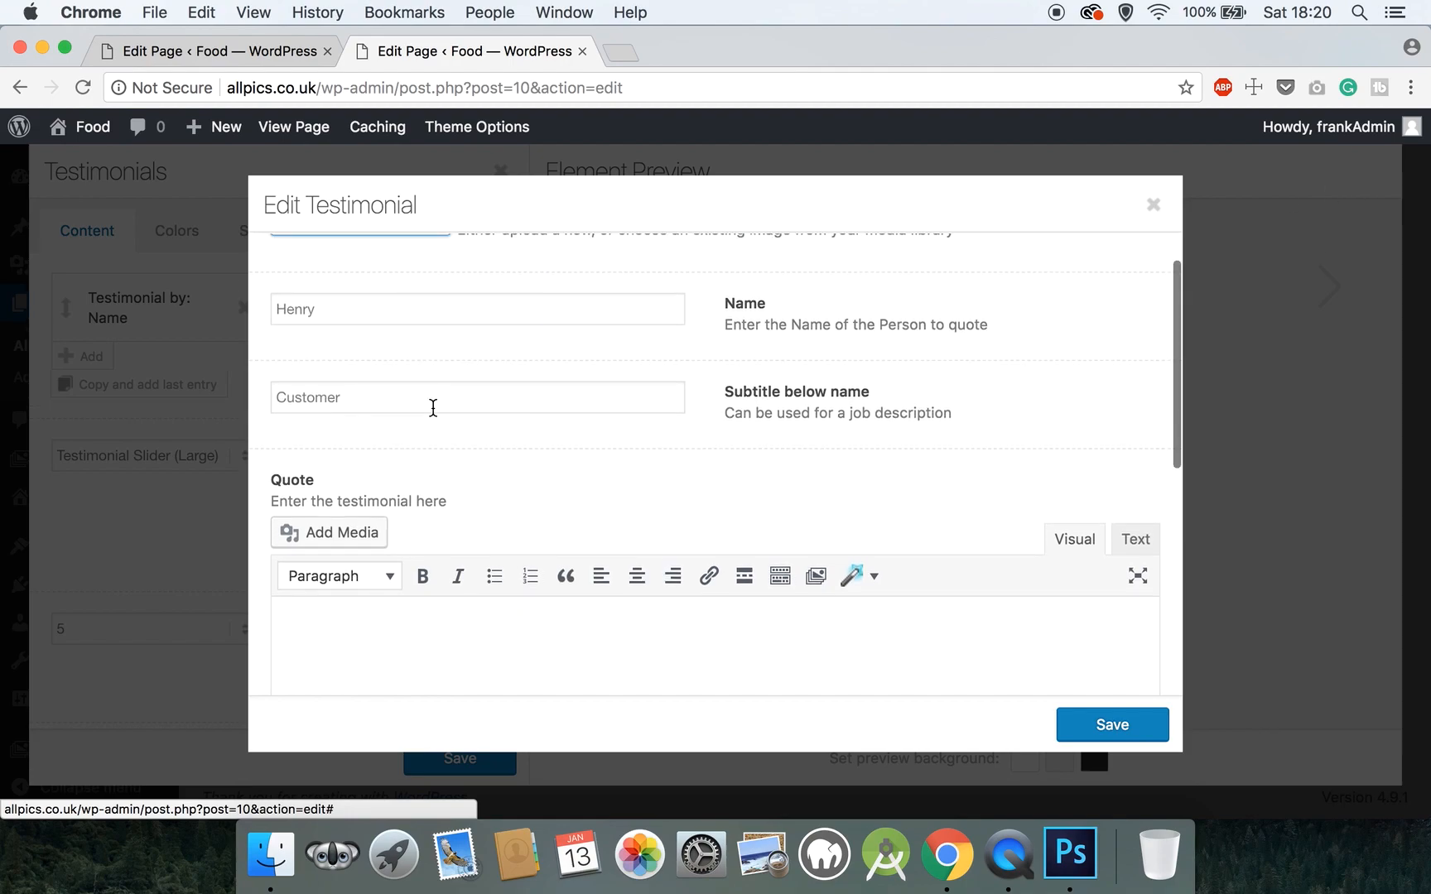
{"action": "left_click", "coordinate": [397, 562]}
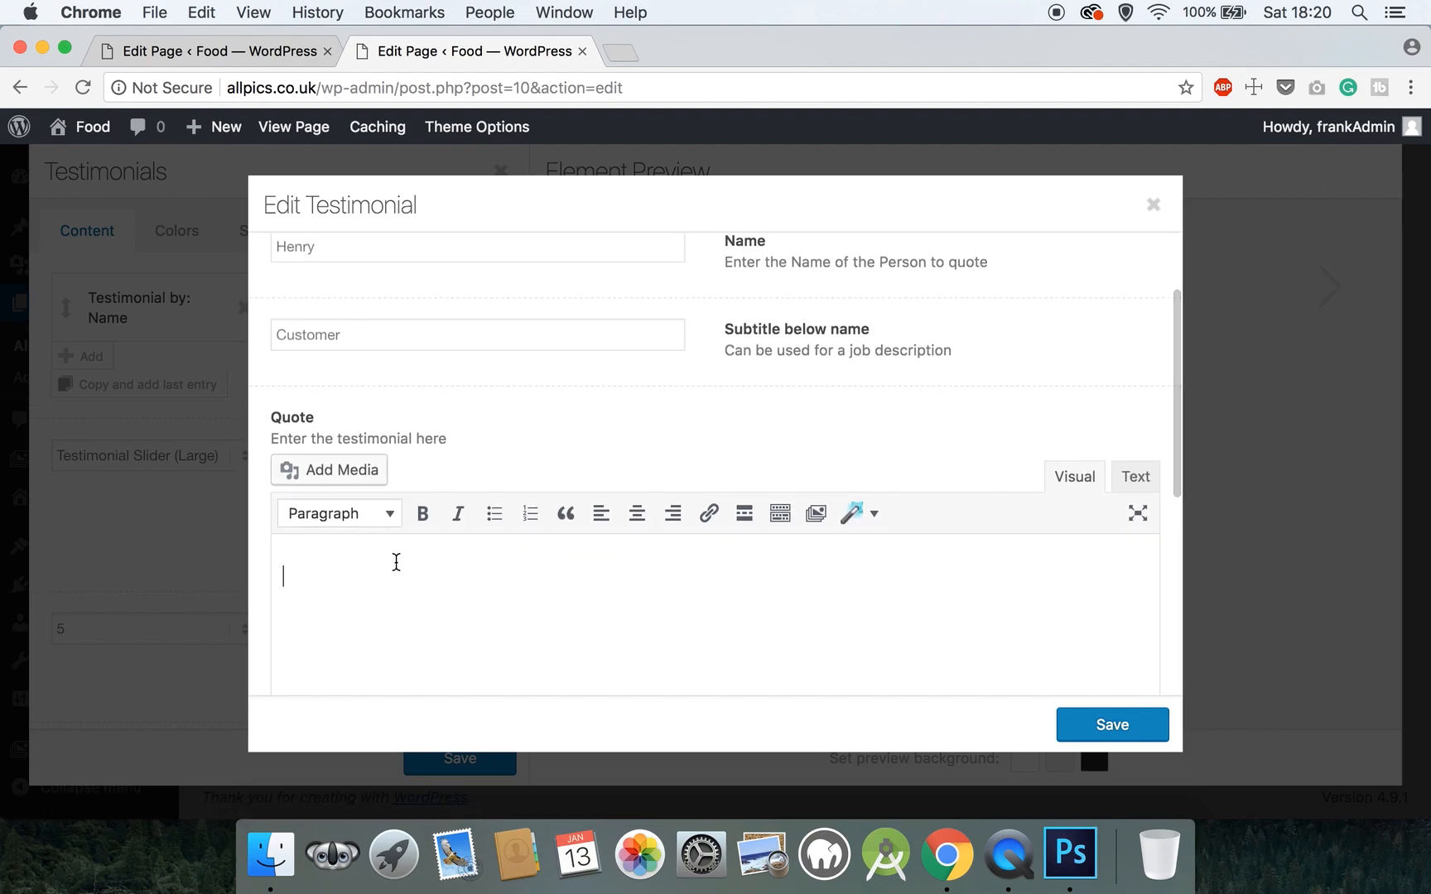
{"action": "type", "text": "\"This was the"}
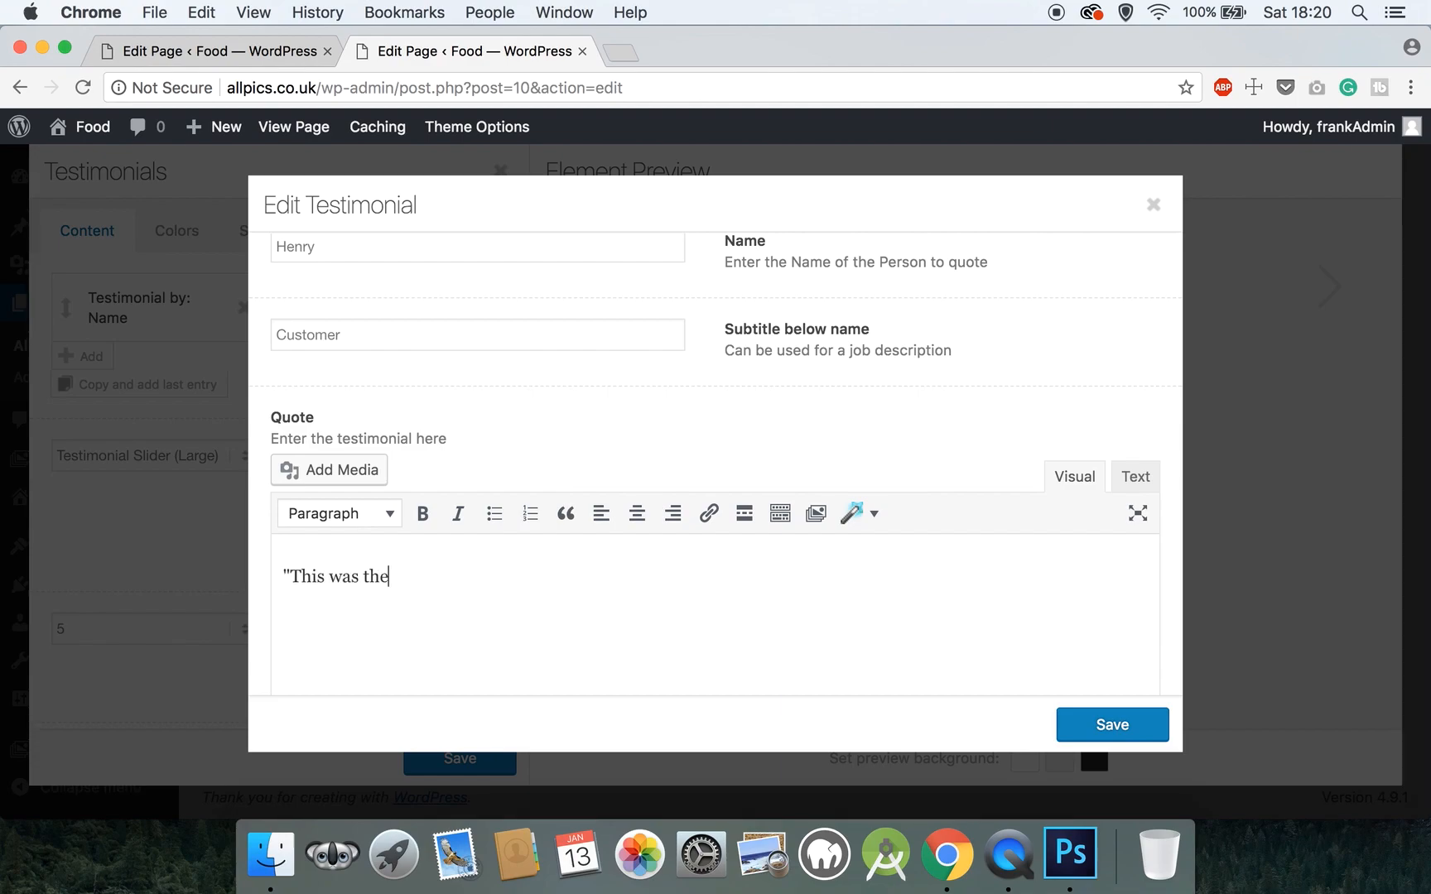
{"action": "type", "text": " best pizza that i ever had"}
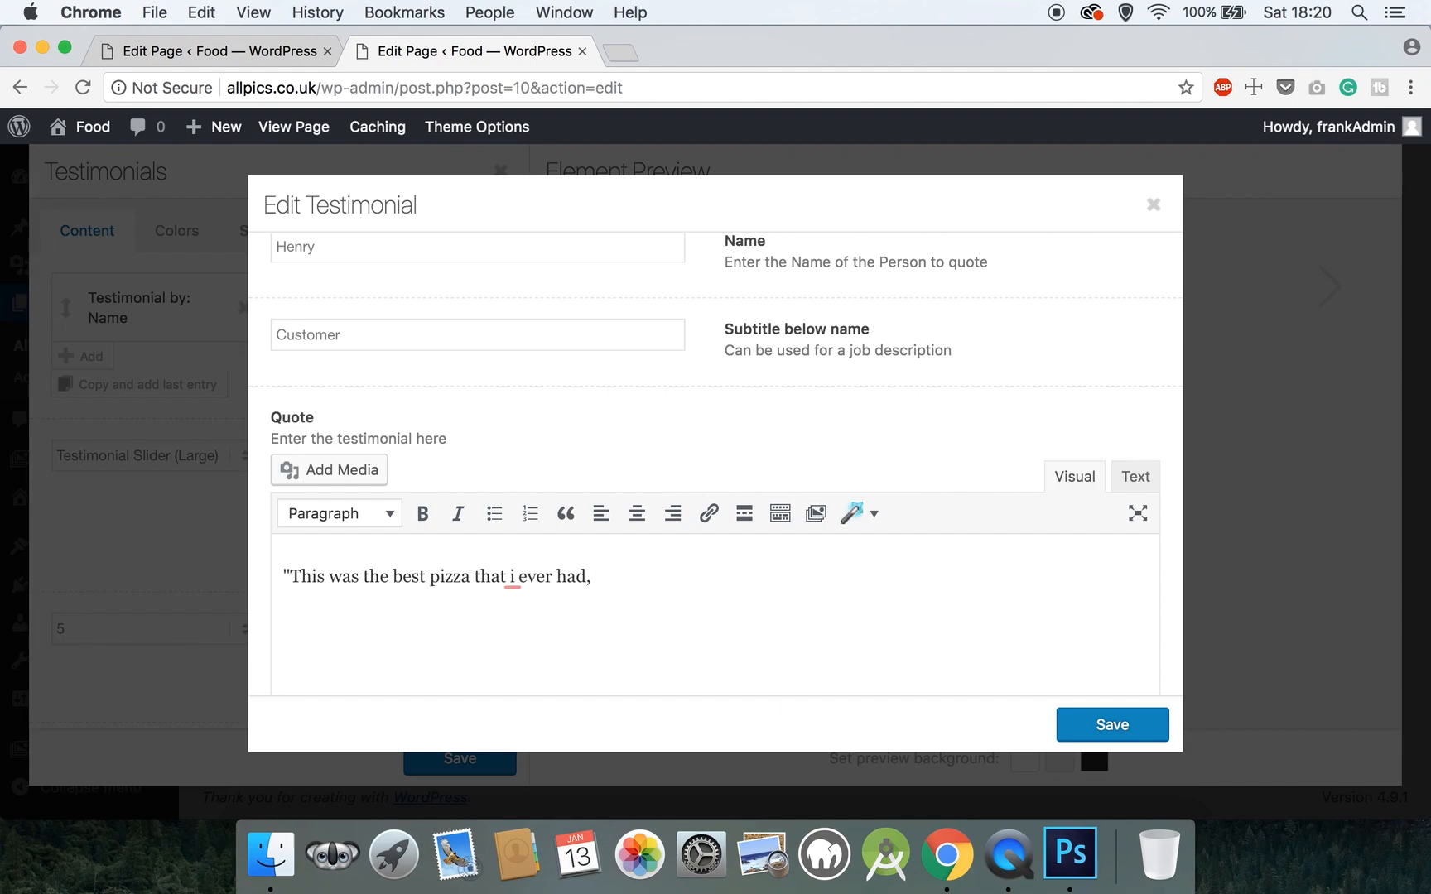
{"action": "type", "text": ", i would recomend to any ok"}
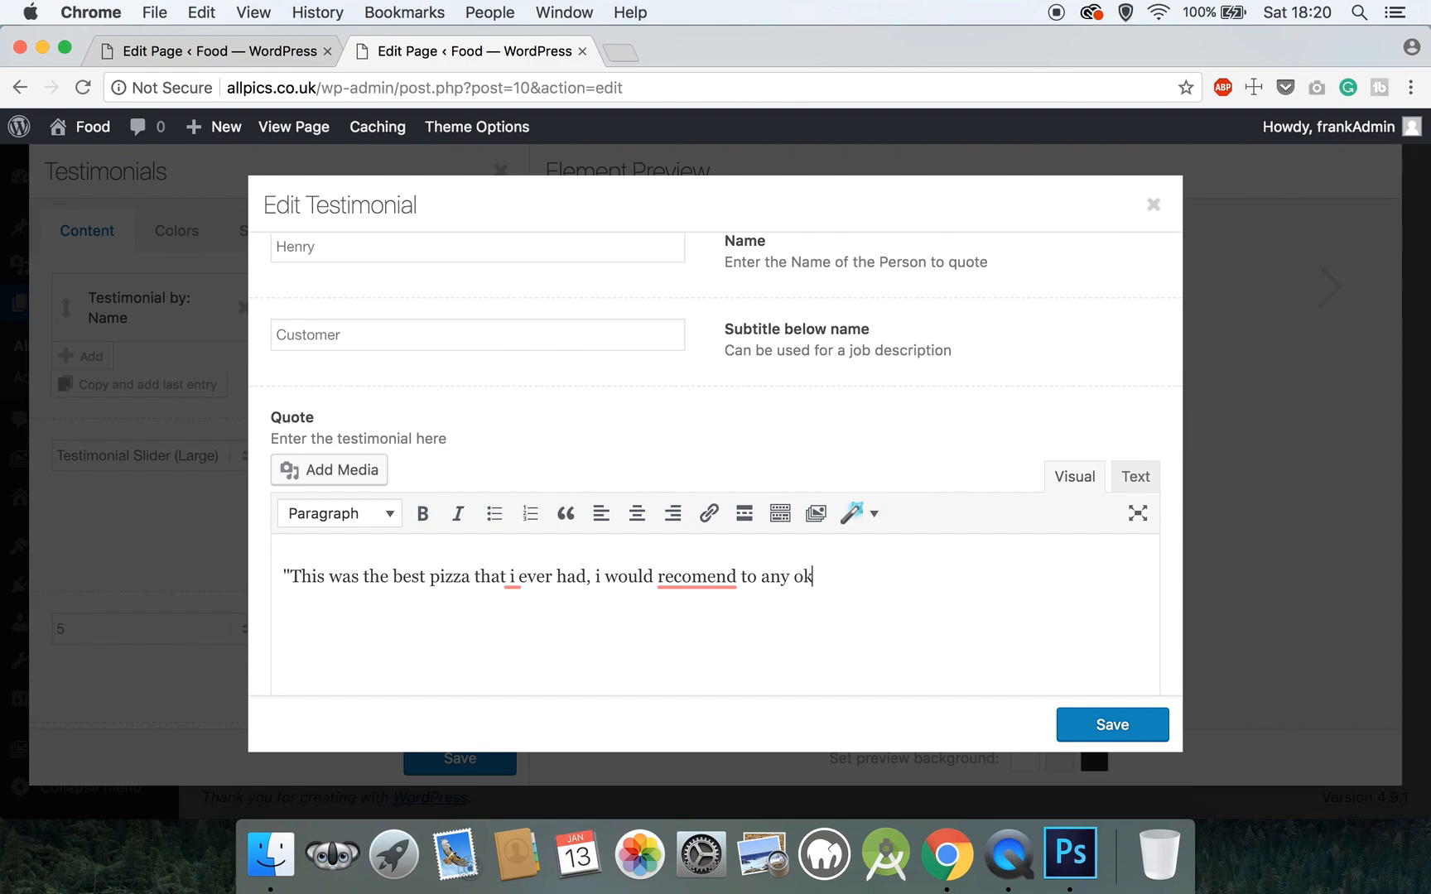
{"action": "type", "text": "that wasnt"}
{"action": "key", "text": "BackSpace"}
{"action": "key", "text": "BackSpace"}
{"action": "key", "text": "BackSpace"}
{"action": "type", "text": "nts pi"}
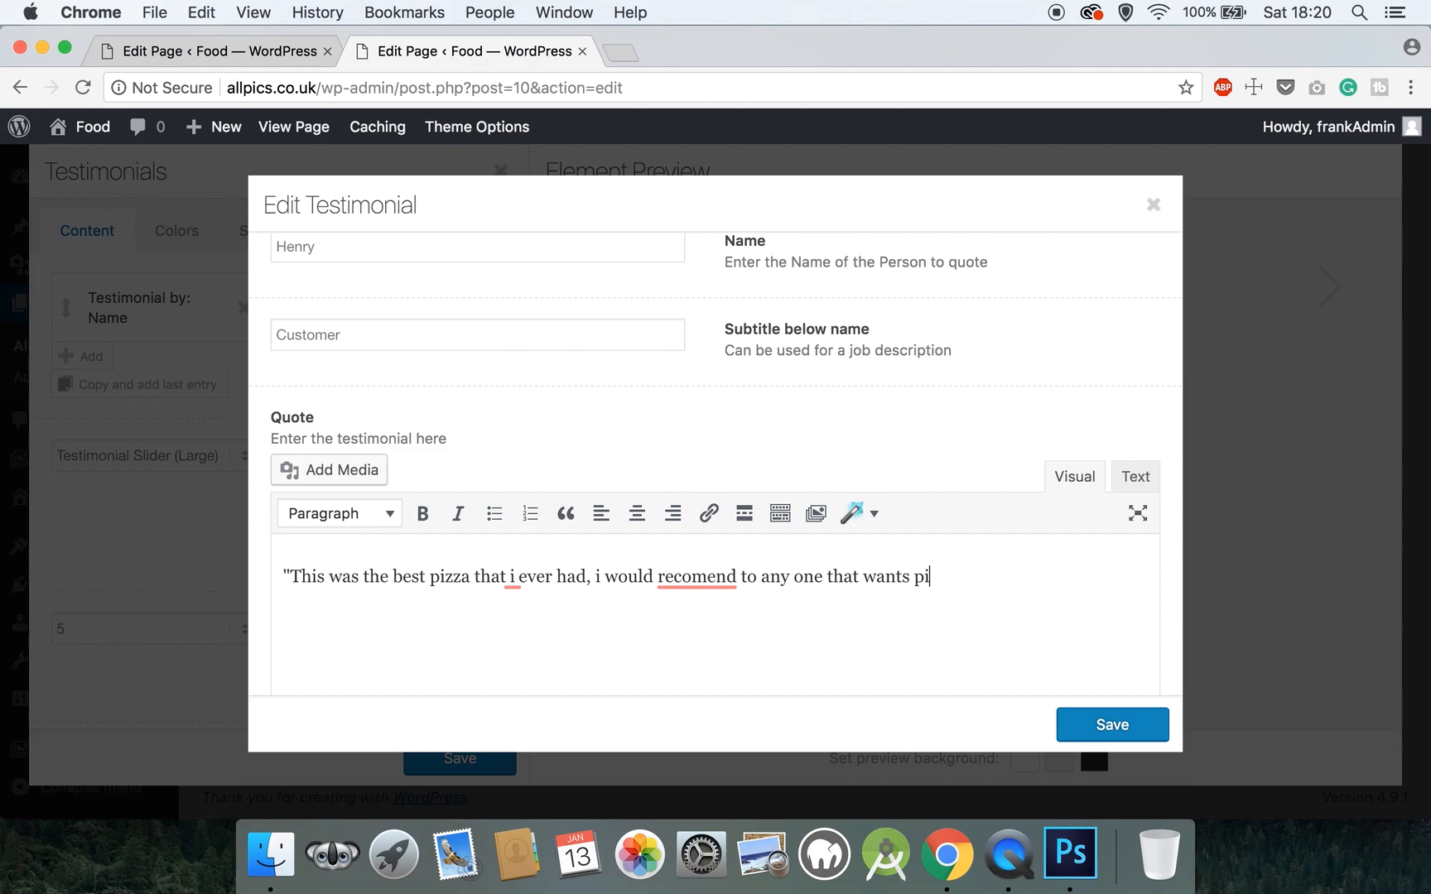
{"action": "type", "text": "zza to go here."}
- Correct the quote to 'anyone' and 'recommend' and capitalize both I's
{"action": "left_click", "coordinate": [791, 576]}
{"action": "key", "text": "BackSpace"}
{"action": "left_click", "coordinate": [728, 578]}
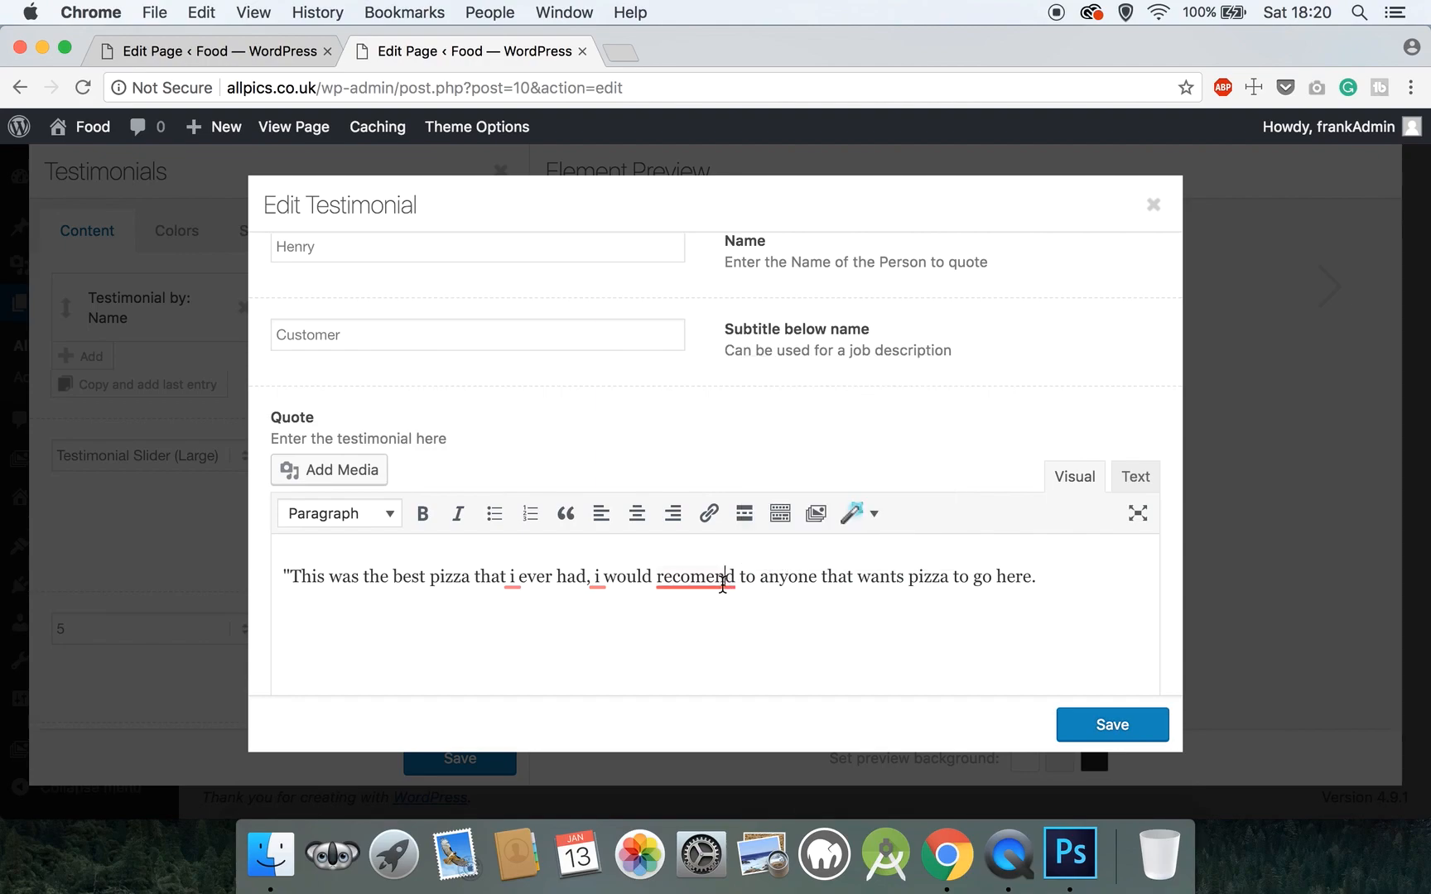
{"action": "left_click", "coordinate": [723, 403]}
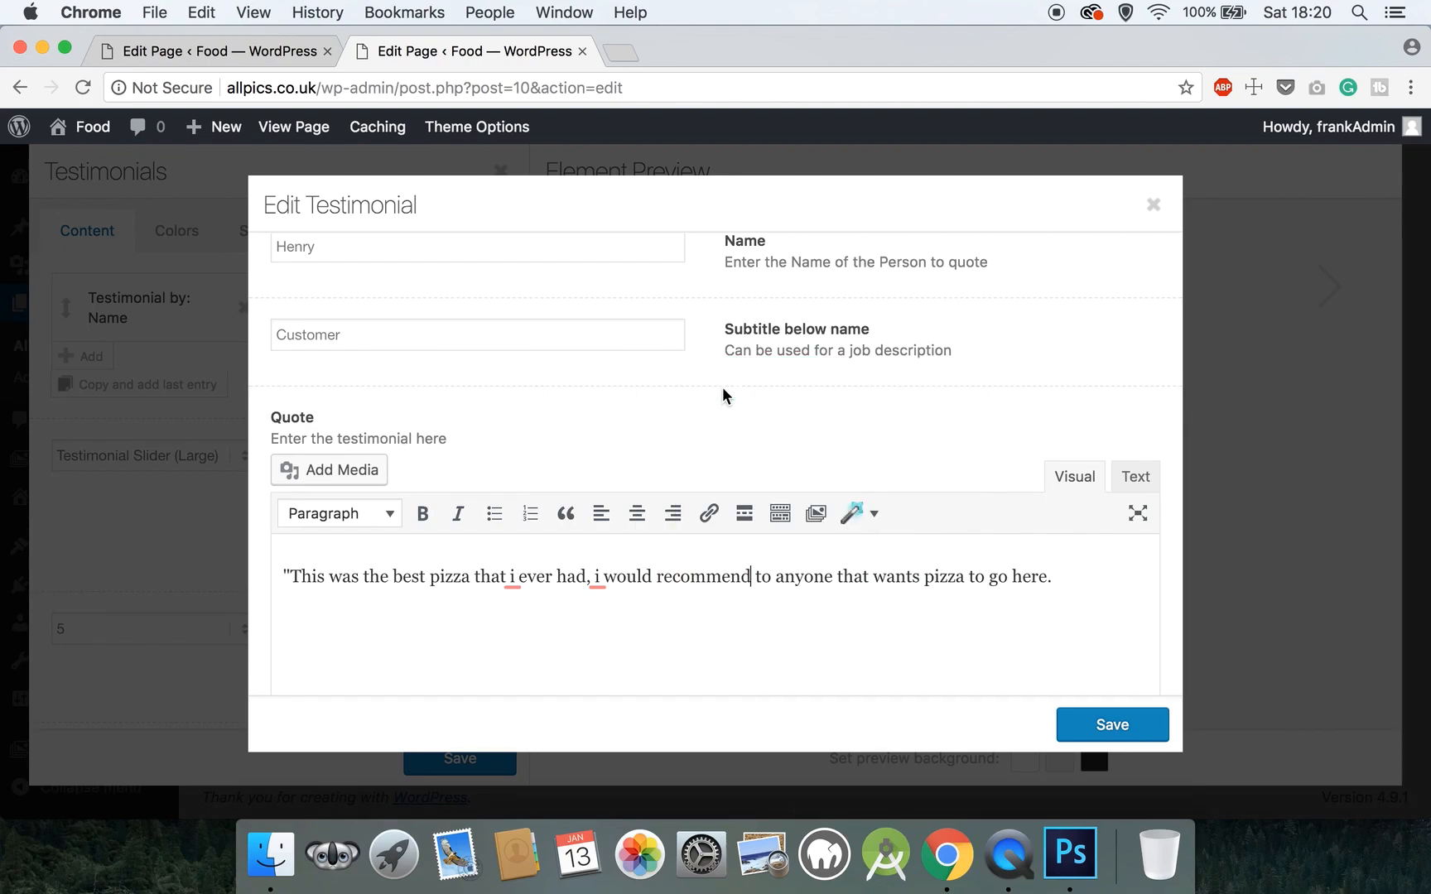
{"action": "left_click", "coordinate": [603, 578]}
{"action": "key", "text": "BackSpace"}
{"action": "key", "text": "BackSpace"}
{"action": "type", "text": "I"}
{"action": "left_click", "coordinate": [512, 579]}
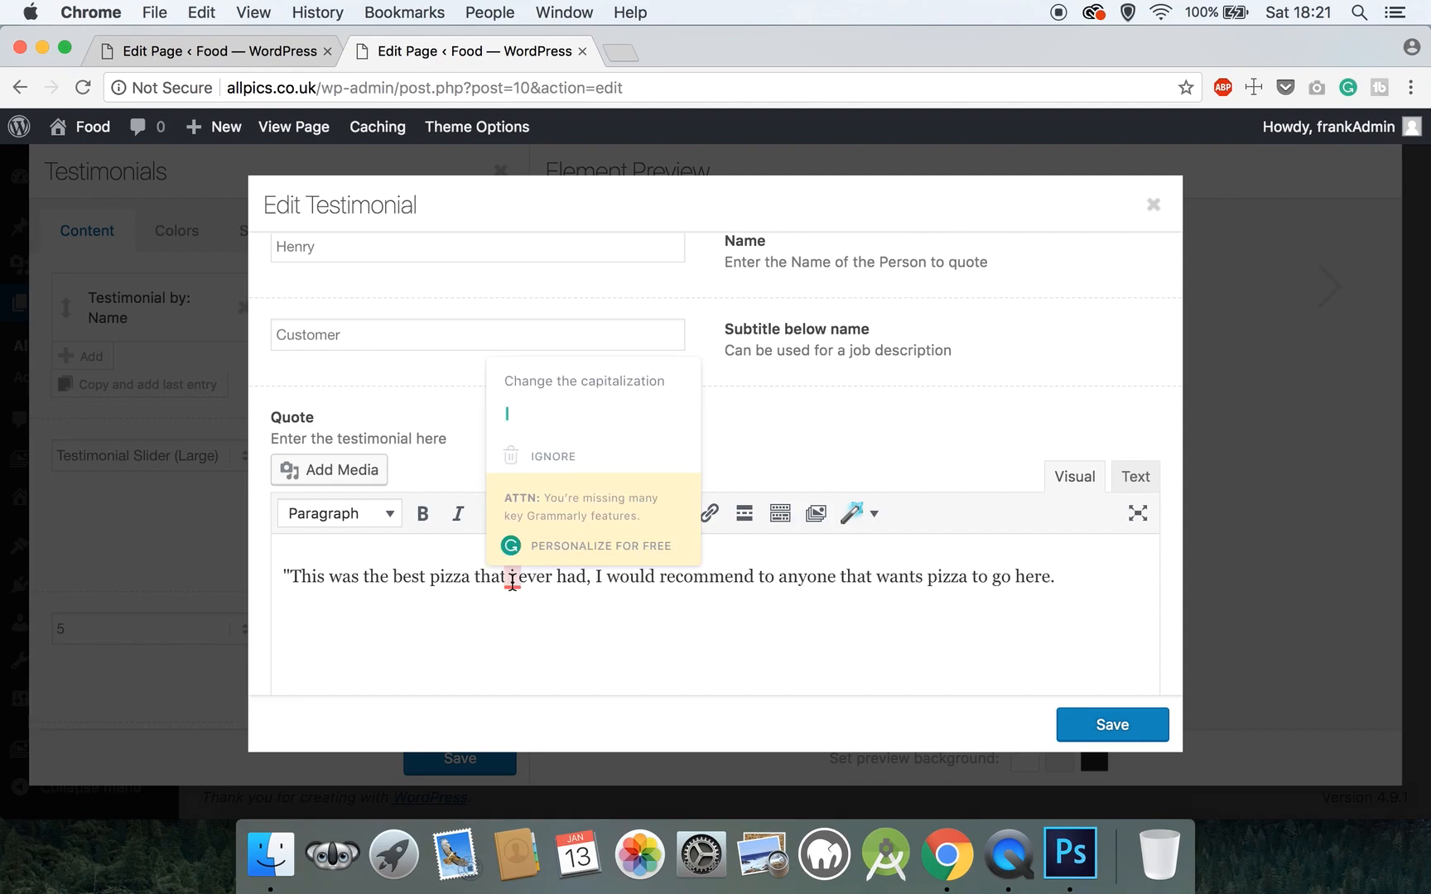
{"action": "key", "text": "BackSpace"}
{"action": "type", "text": "I"}
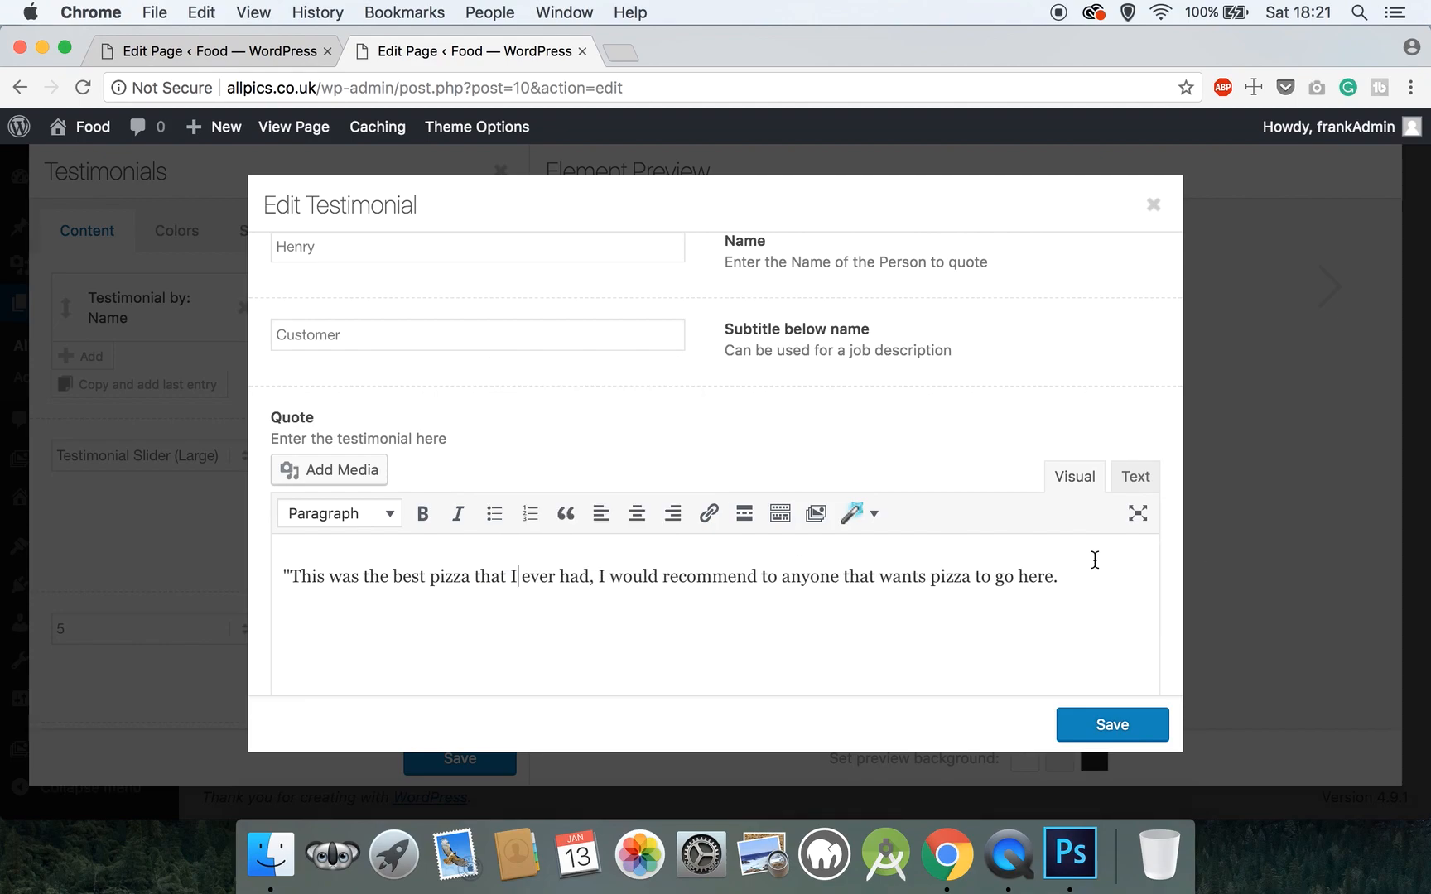
- Repeat the sentence, remove the opening quote mark, save the entry and add a second testimonial
{"action": "left_click", "coordinate": [269, 574], "text": "shift"}
{"action": "left_click", "coordinate": [291, 577], "text": "shift"}
{"action": "key", "text": "cmd+c"}
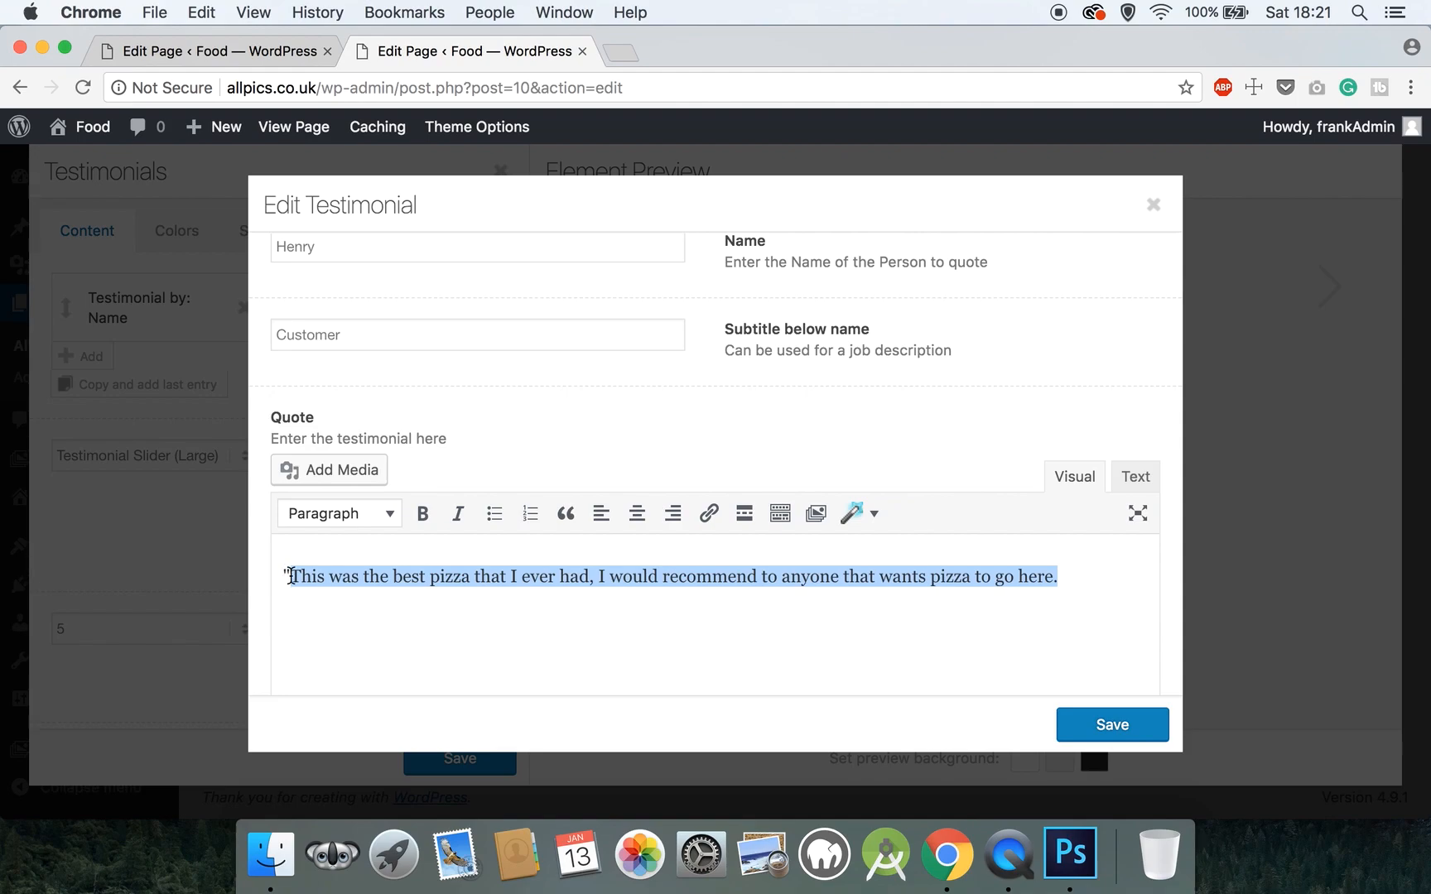
{"action": "left_click", "coordinate": [1068, 580]}
{"action": "key", "text": "cmd+v"}
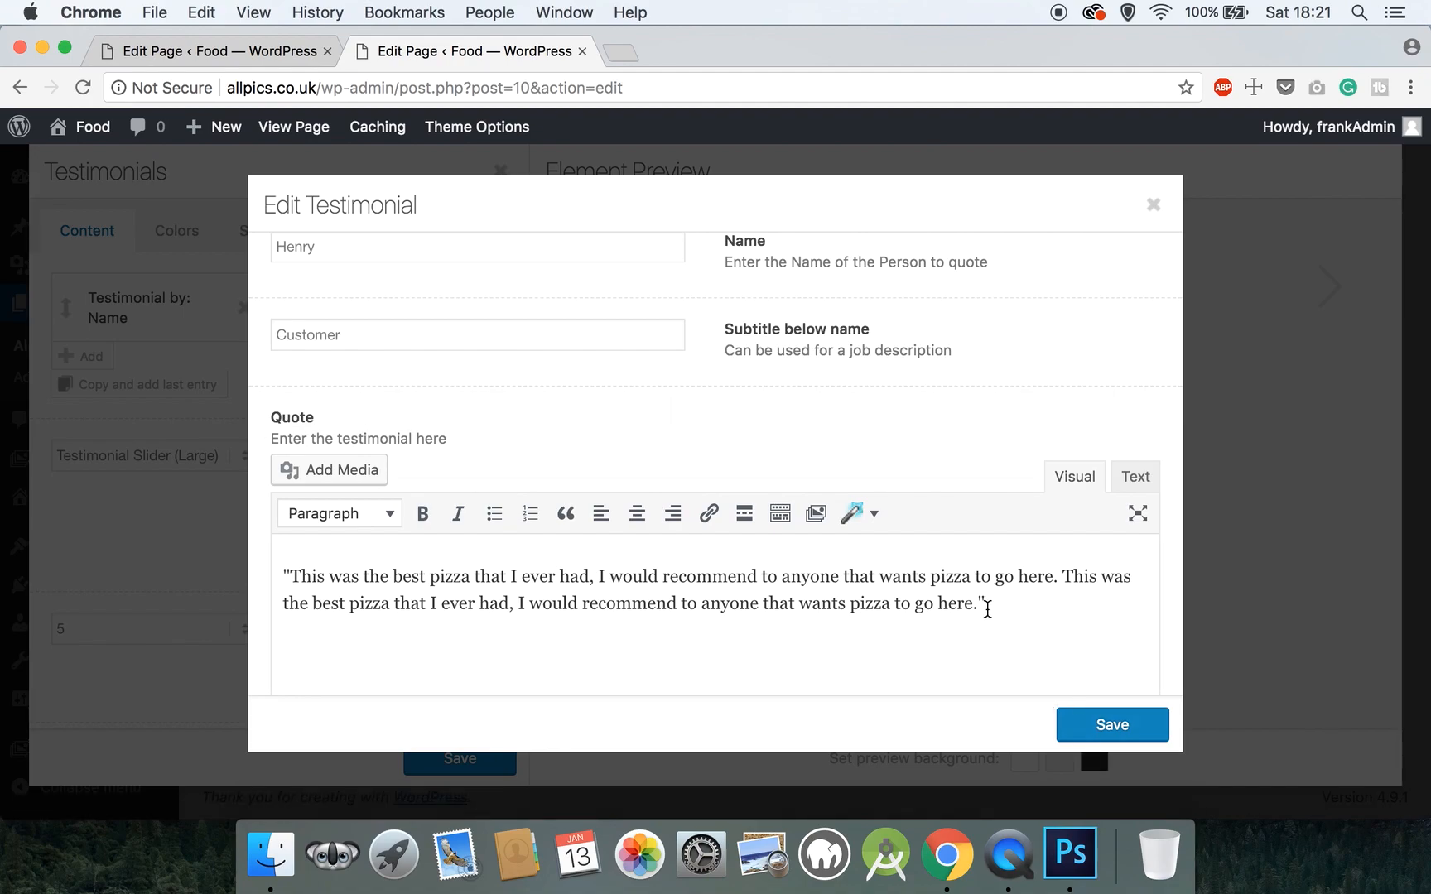
{"action": "left_click", "coordinate": [291, 574]}
{"action": "key", "text": "BackSpace"}
{"action": "left_click", "coordinate": [1126, 724]}
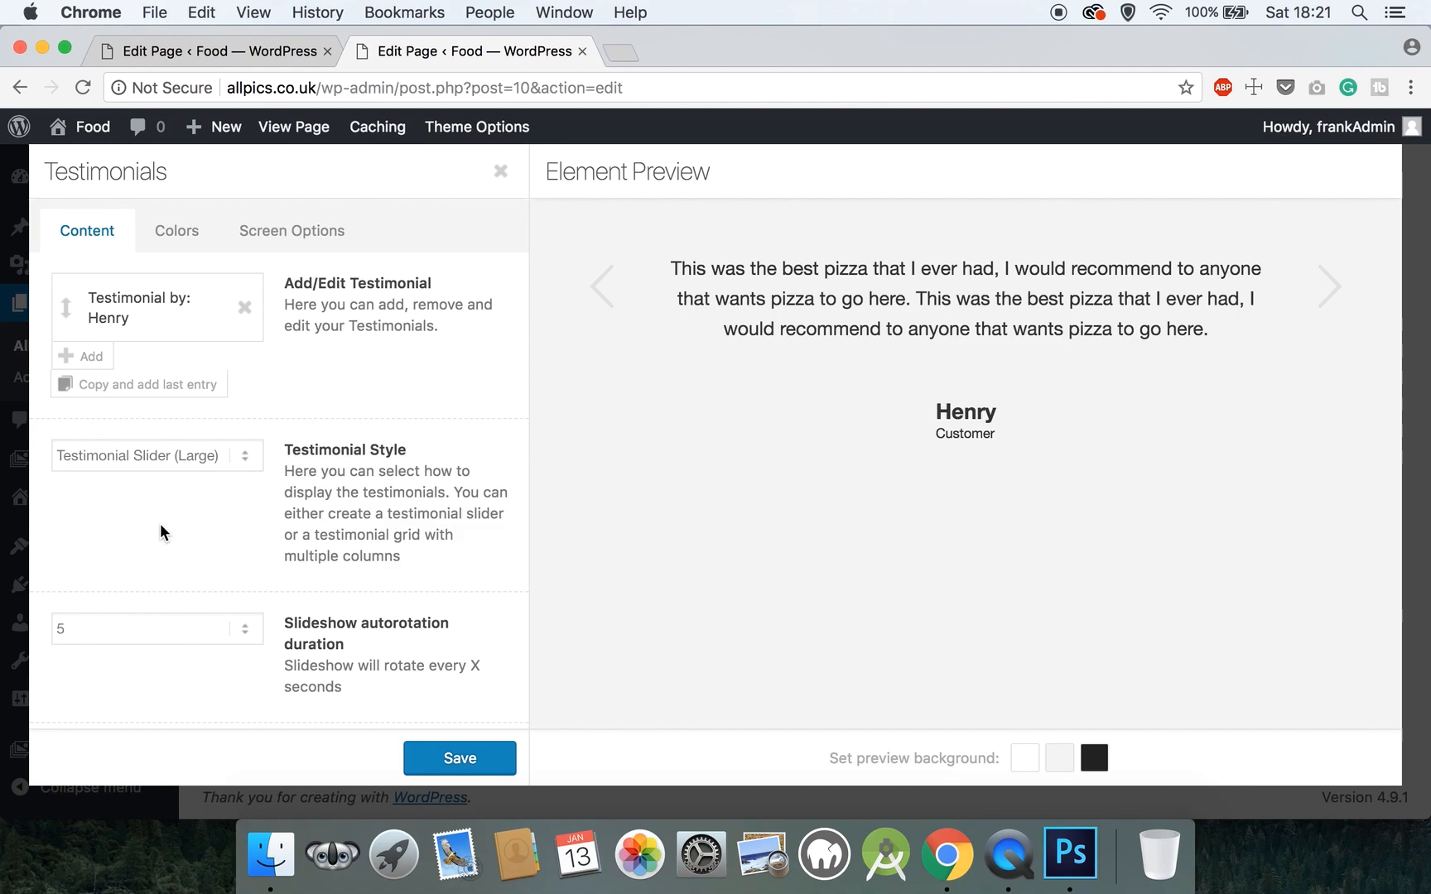
{"action": "left_click", "coordinate": [92, 362]}
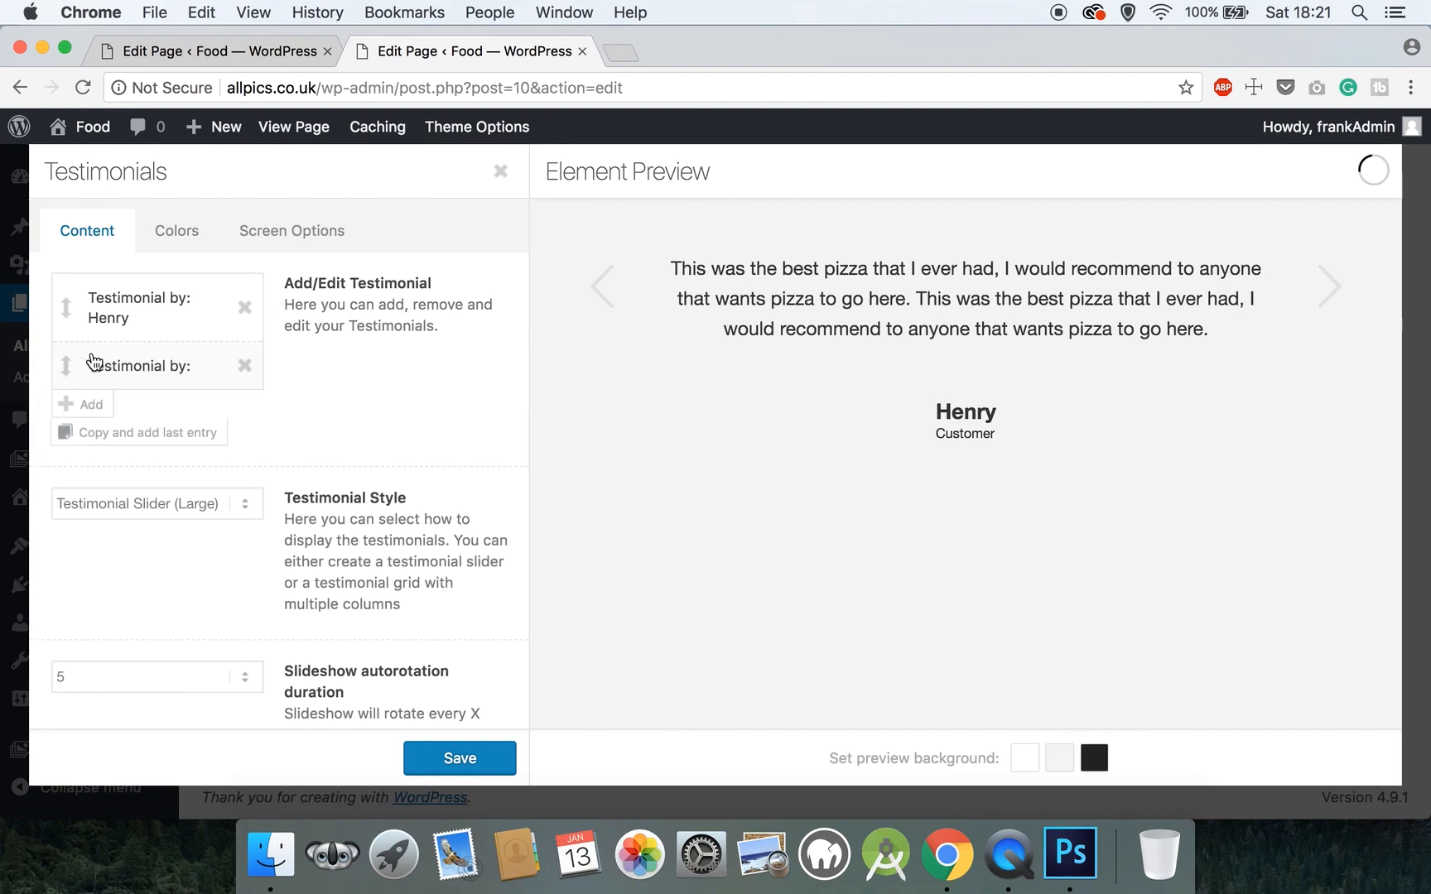
- Give the second entry subtitle Customer and the pasted pizza quote, save it, and add a third entry
{"action": "left_click", "coordinate": [134, 369]}
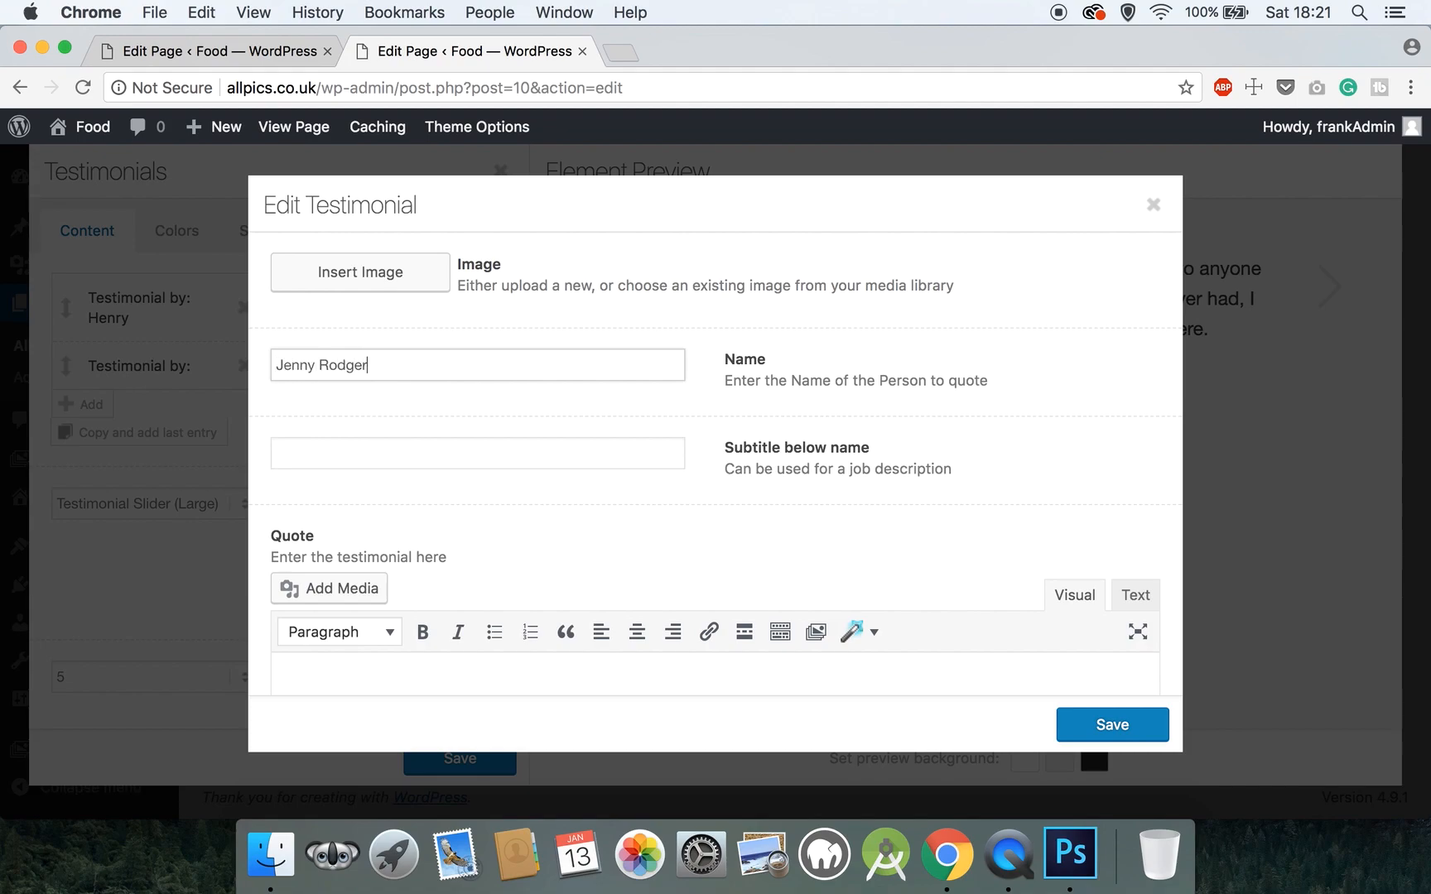
{"action": "left_click", "coordinate": [321, 454]}
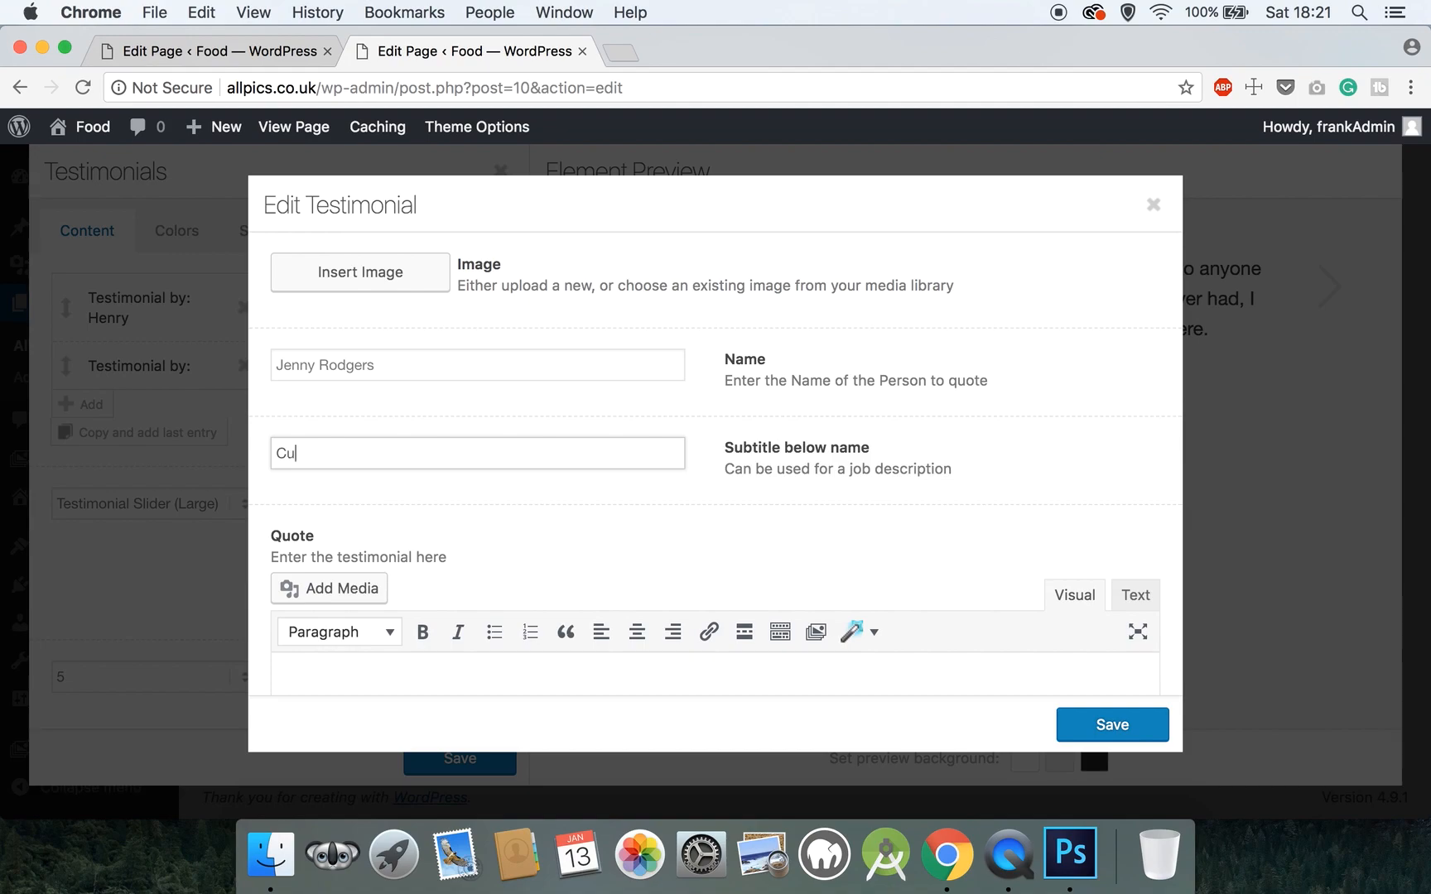
{"action": "scroll", "coordinate": [468, 572], "scroll_direction": "down", "scroll_amount": 5}
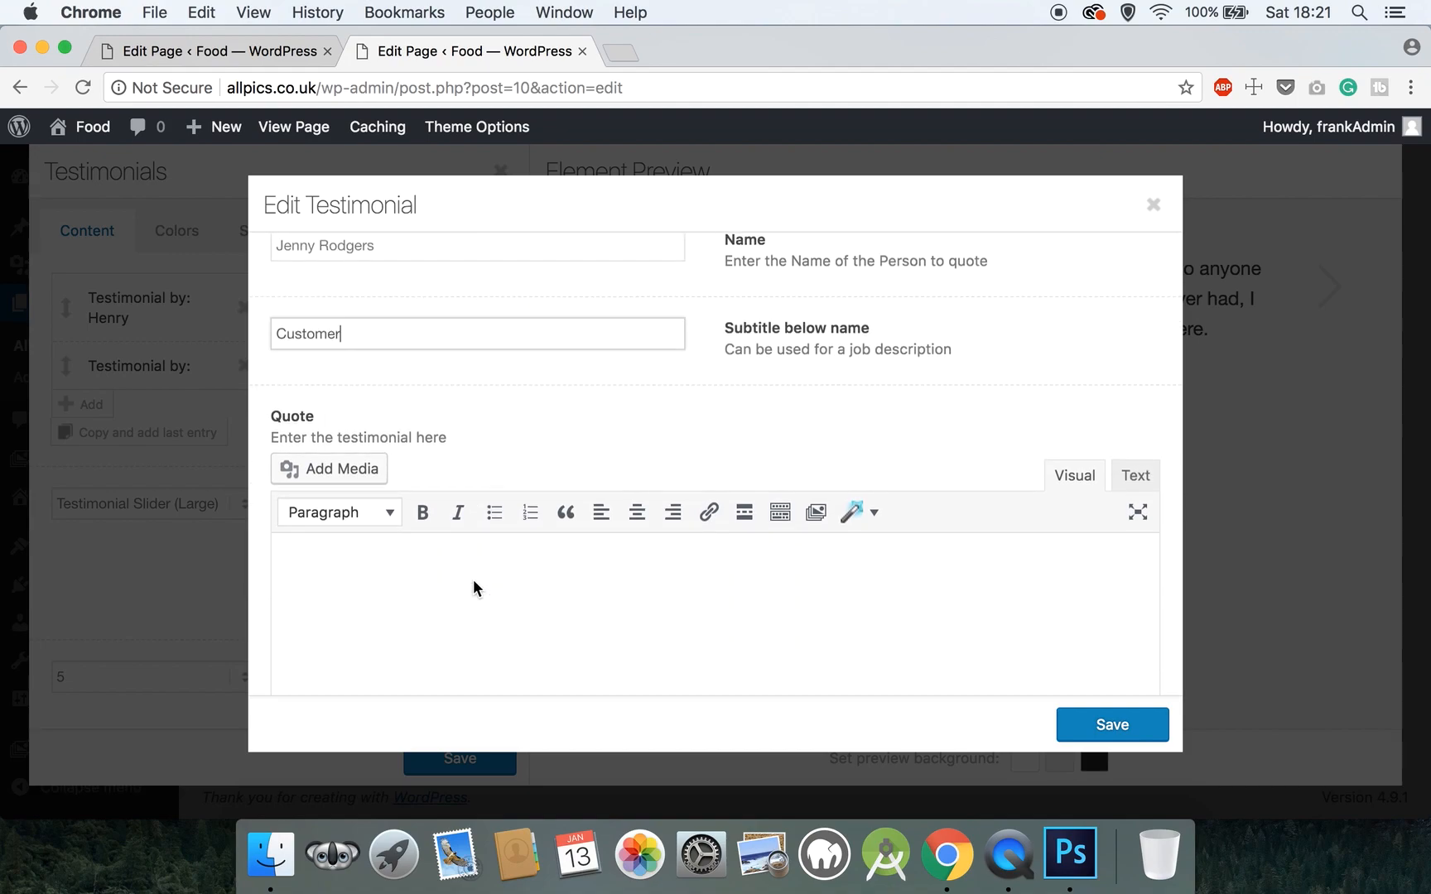
{"action": "left_click", "coordinate": [473, 575]}
{"action": "key", "text": "super+v"}
{"action": "key", "text": "super+v"}
{"action": "key", "text": "super+v"}
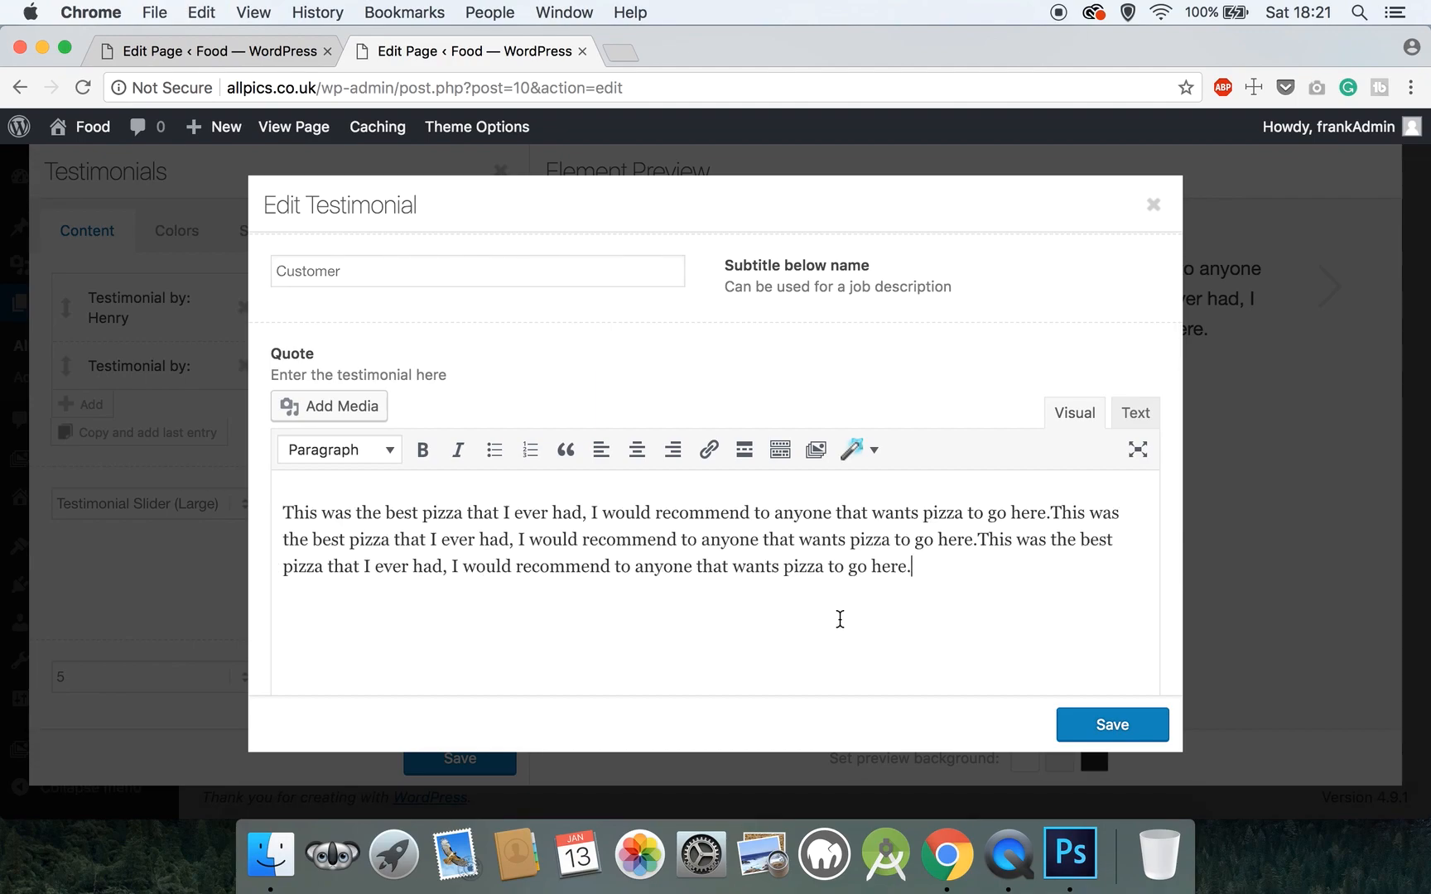
{"action": "left_click", "coordinate": [1086, 724]}
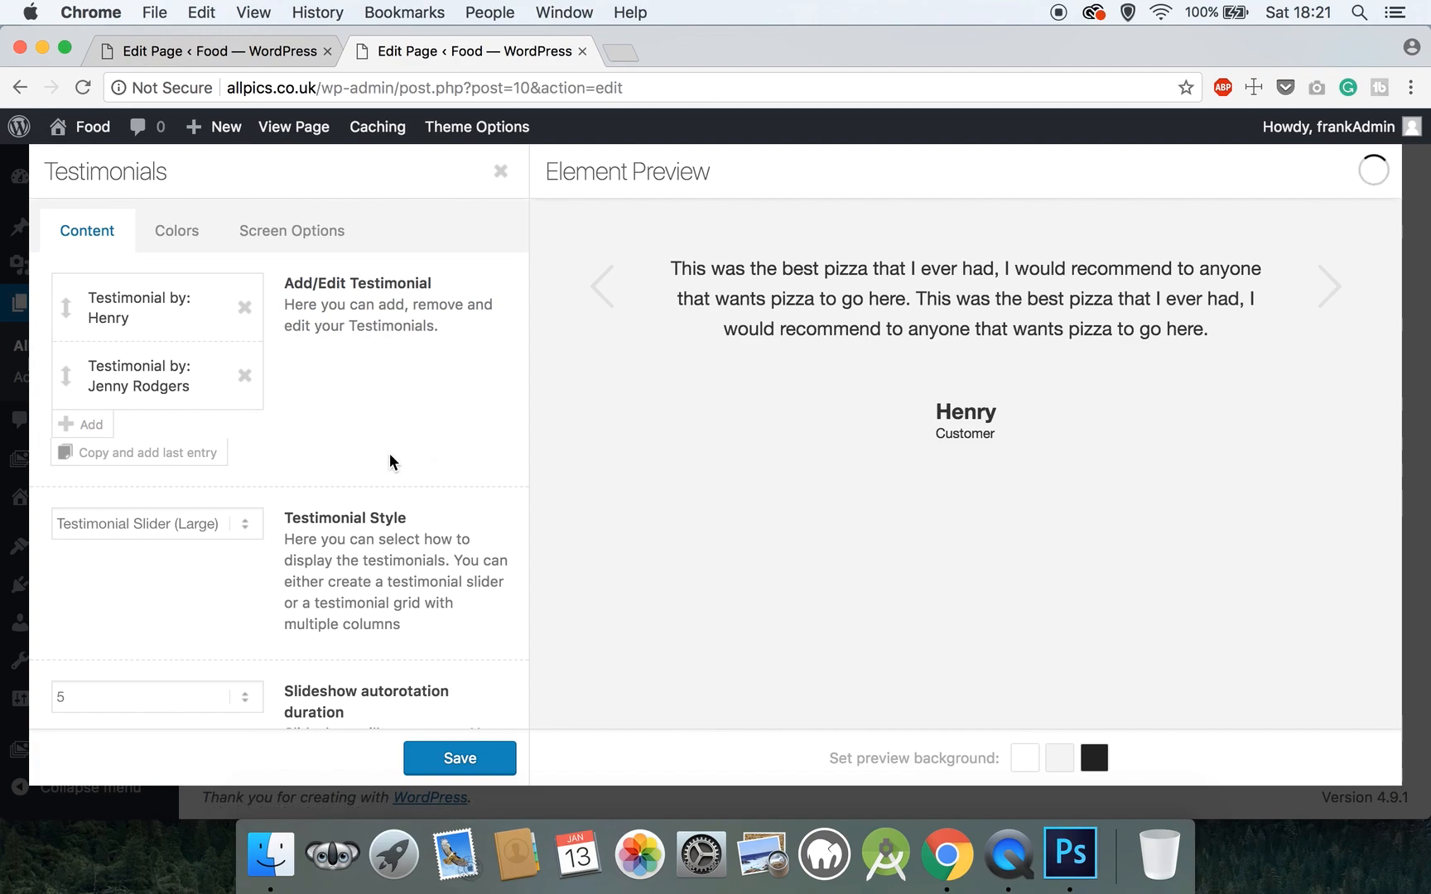
{"action": "left_click", "coordinate": [58, 424]}
- Fill the third entry with the customer's name, subtitle Customer and the quote pasted twice, then save Testimonials
{"action": "left_click", "coordinate": [168, 424]}
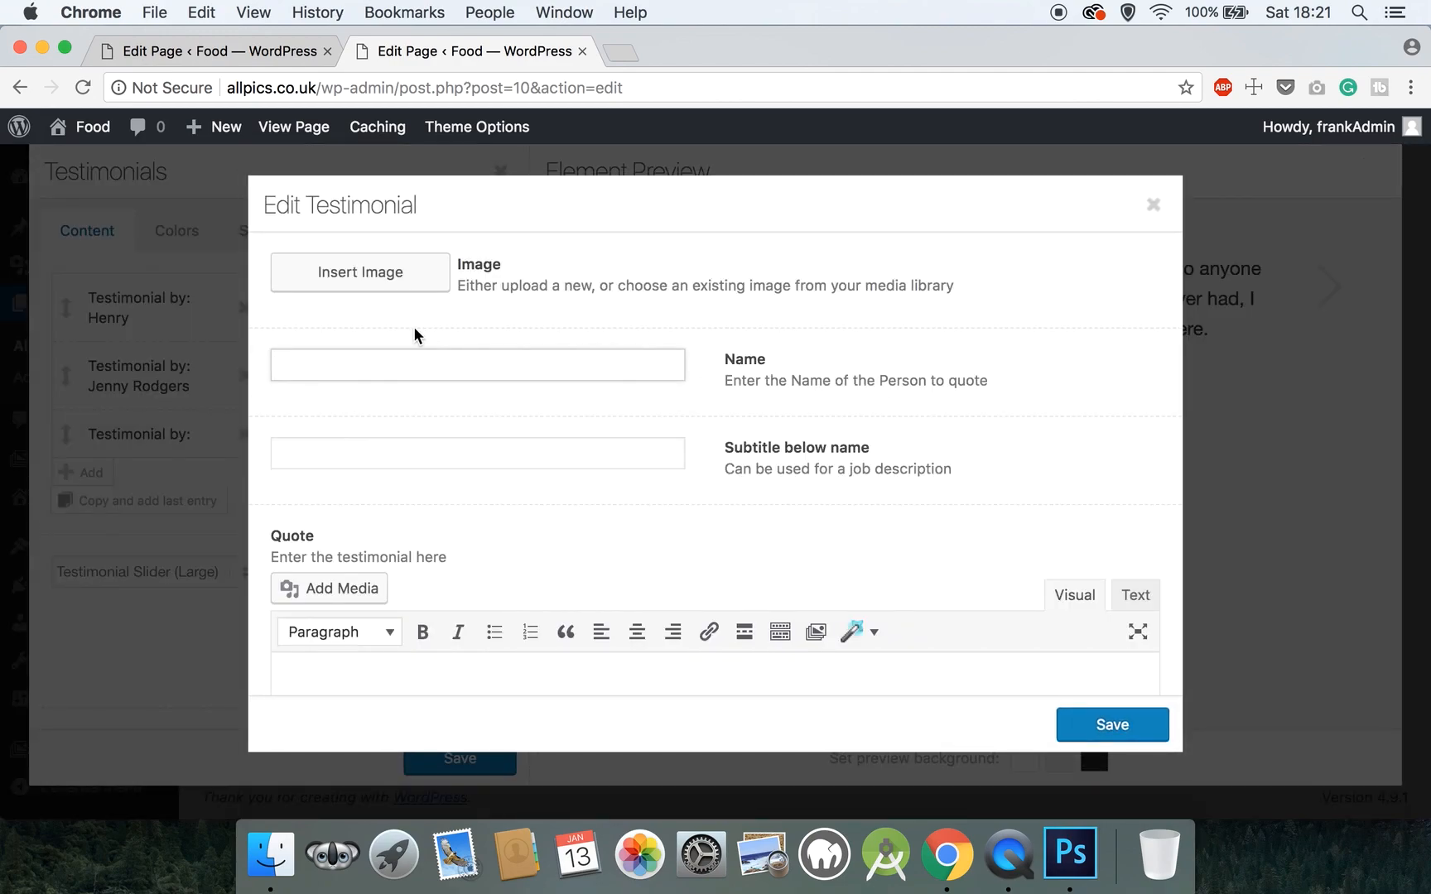
{"action": "key", "text": "Tab"}
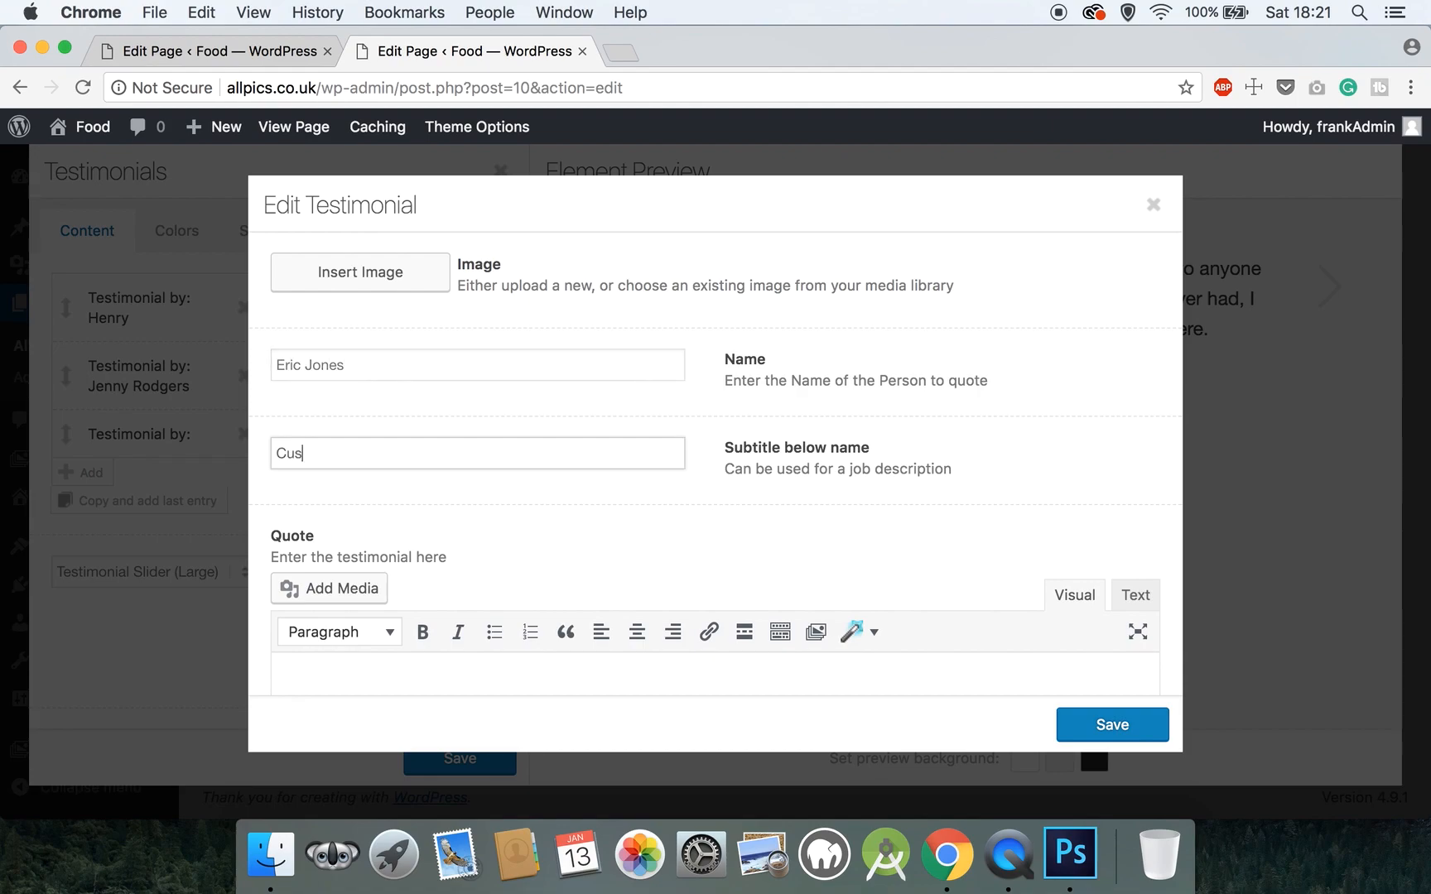
{"action": "scroll", "coordinate": [543, 414], "scroll_direction": "down", "scroll_amount": 4}
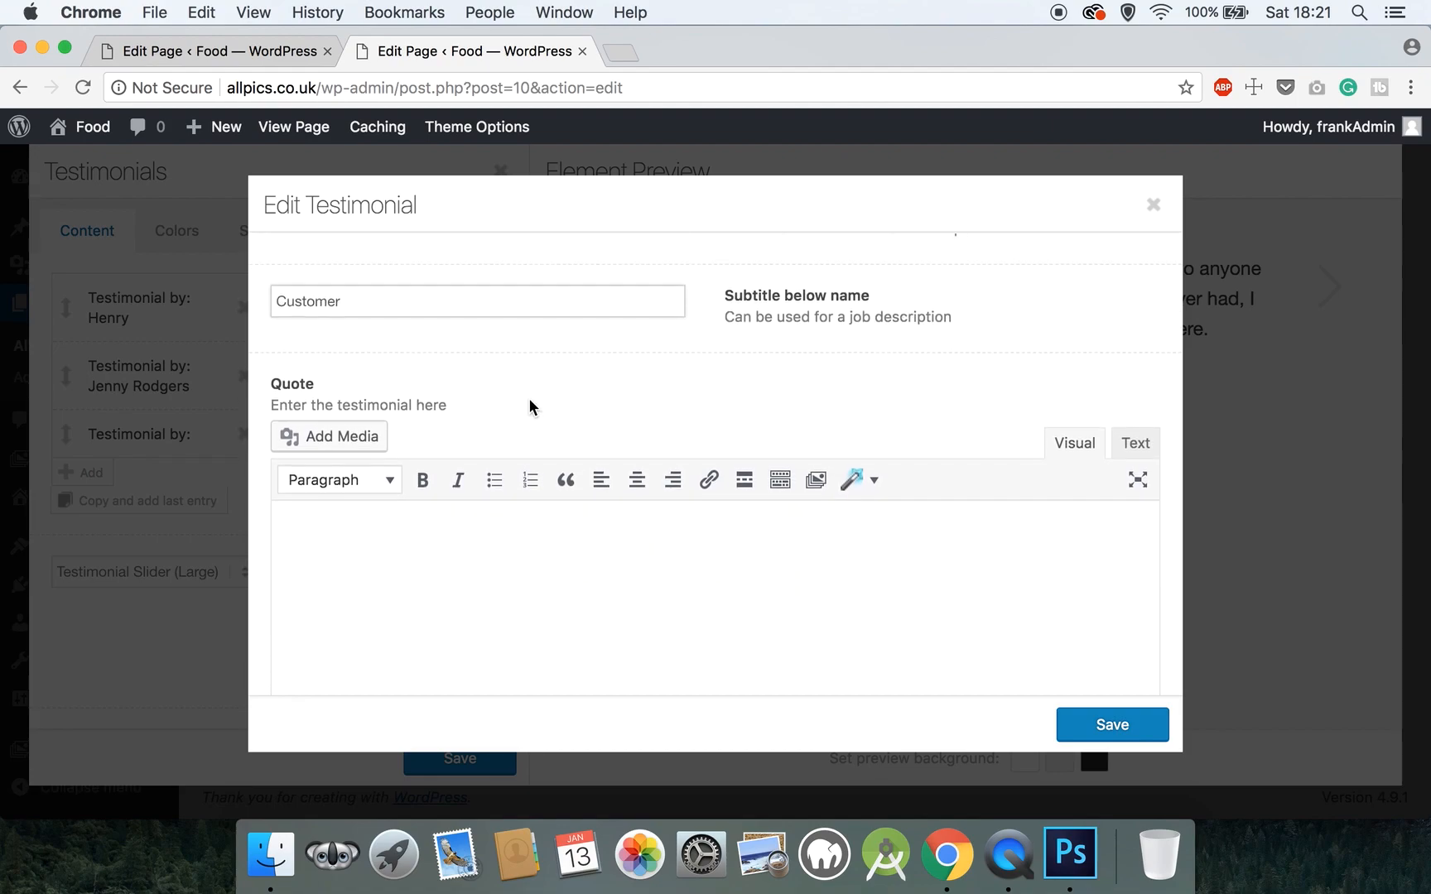
{"action": "left_click", "coordinate": [487, 522]}
{"action": "type", "text": "This was the best pizza that I ever had, I would recommend to anyone that wants pizza to go here."}
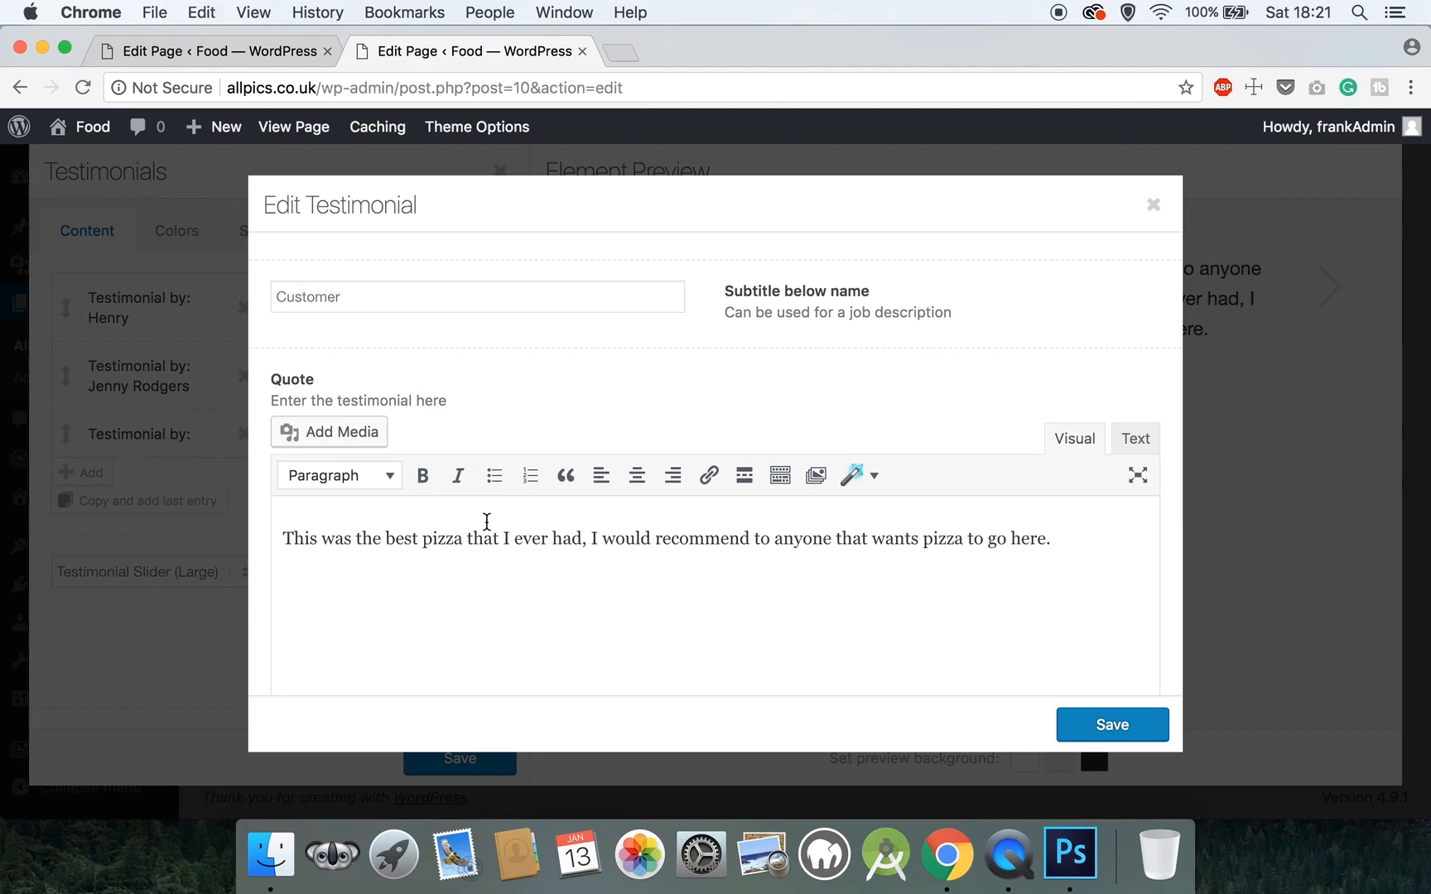
{"action": "key", "text": "super+v"}
{"action": "key", "text": "super+v"}
{"action": "type", "text": "This was the best pizza that I ever had, I would recommend to anyone that wants pizza to go here."}
{"action": "left_click", "coordinate": [1146, 737]}
{"action": "scroll", "coordinate": [336, 590], "scroll_direction": "down", "scroll_amount": 1}
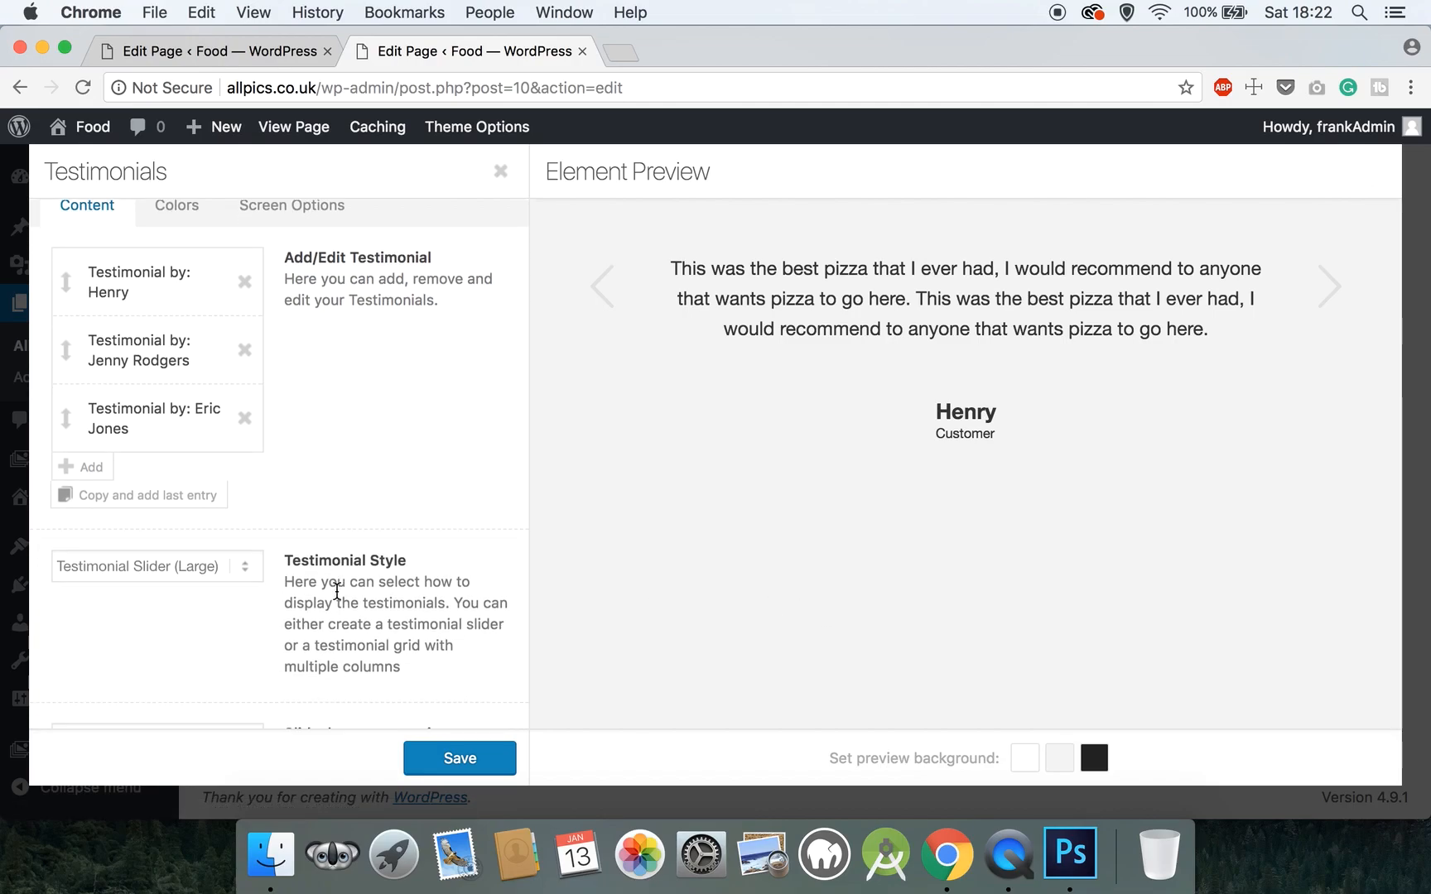
{"action": "left_click", "coordinate": [431, 755]}
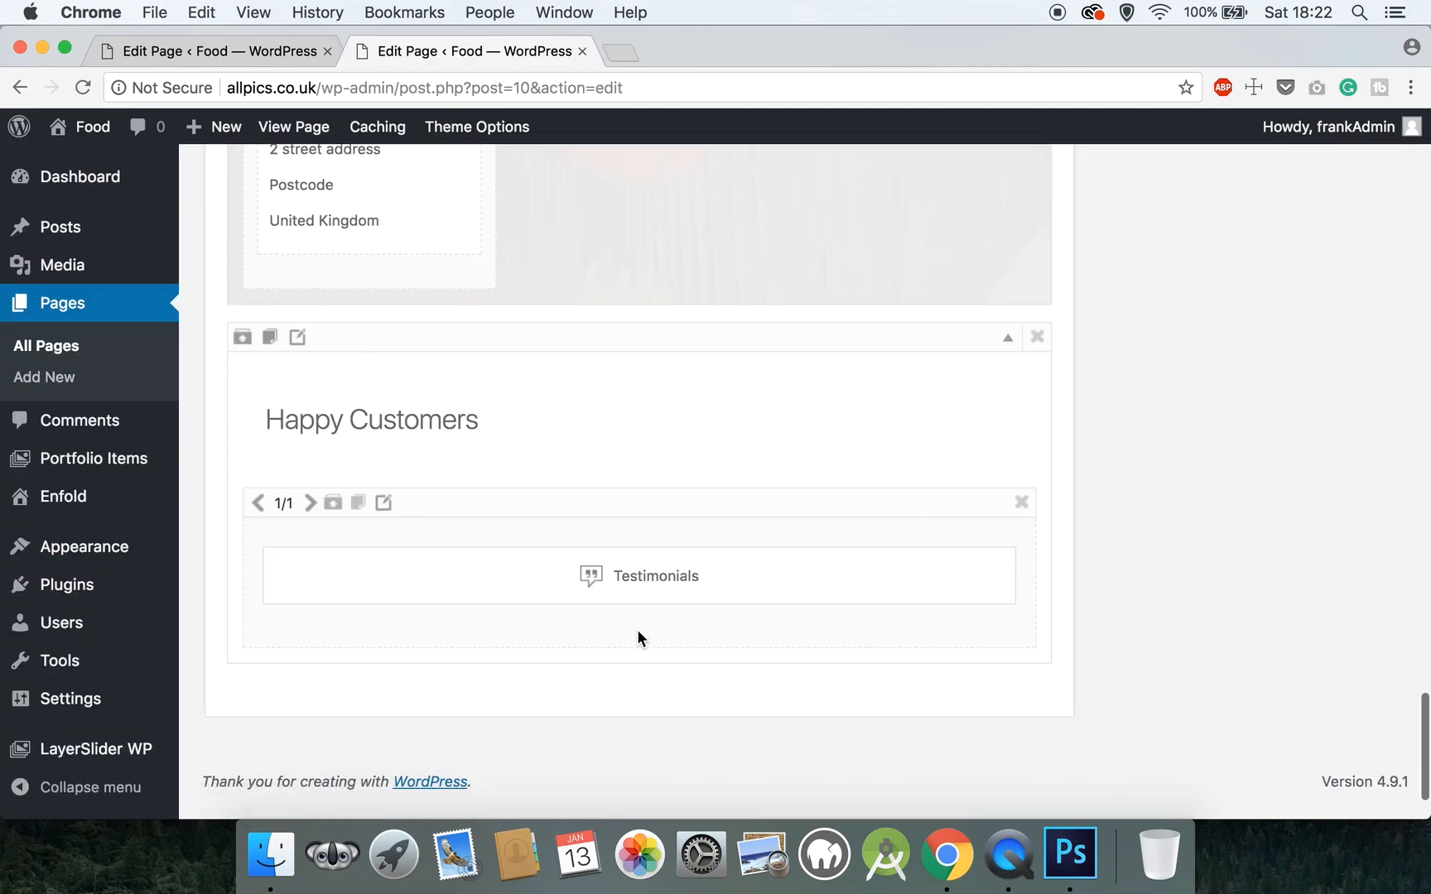
- Update the Homepage and view the live page
{"action": "scroll", "coordinate": [637, 630], "scroll_direction": "up", "scroll_amount": 20}
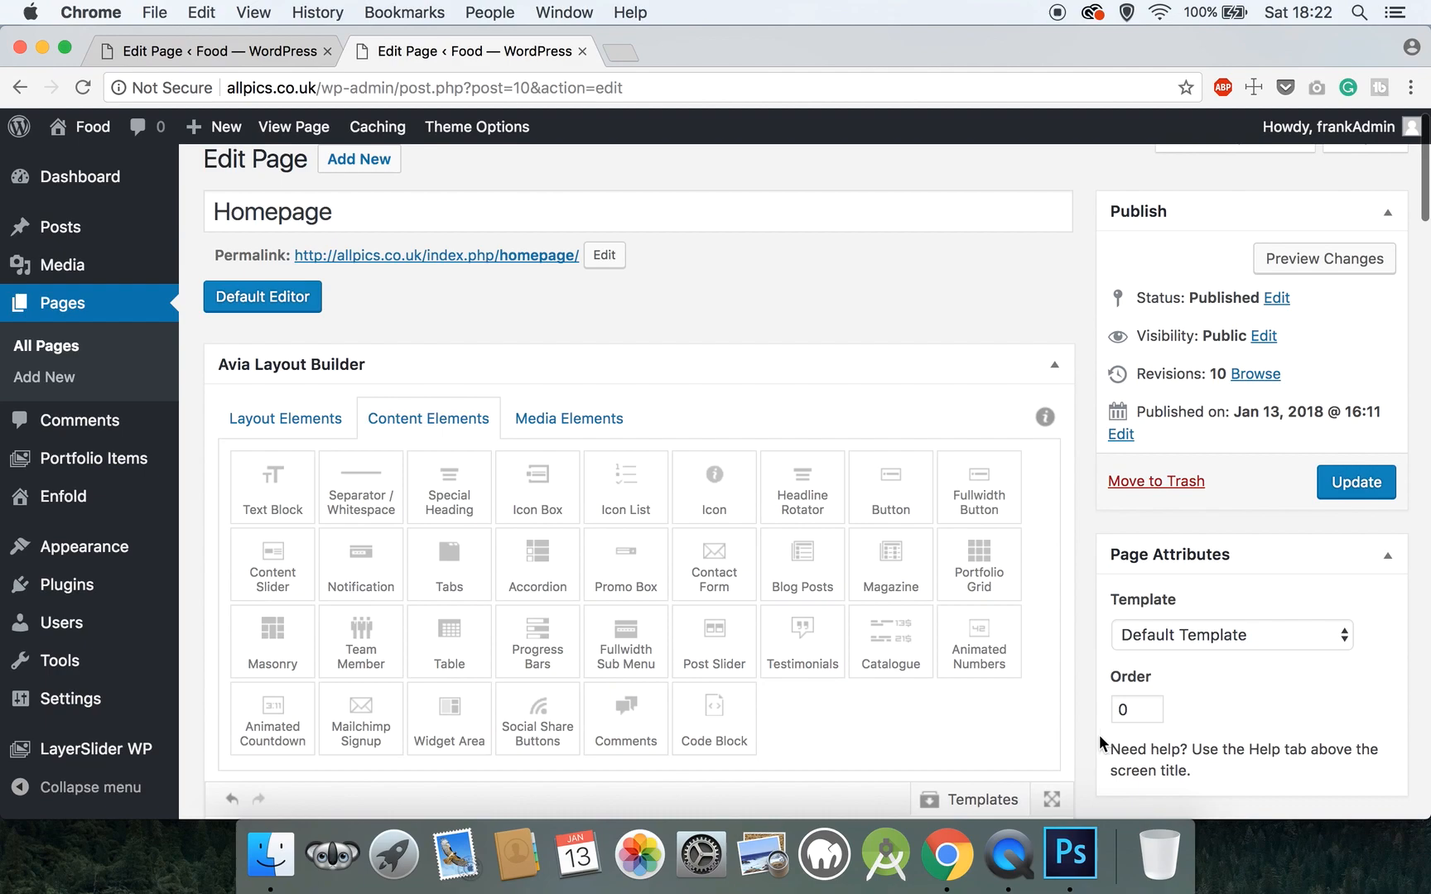
{"action": "left_click", "coordinate": [1335, 485]}
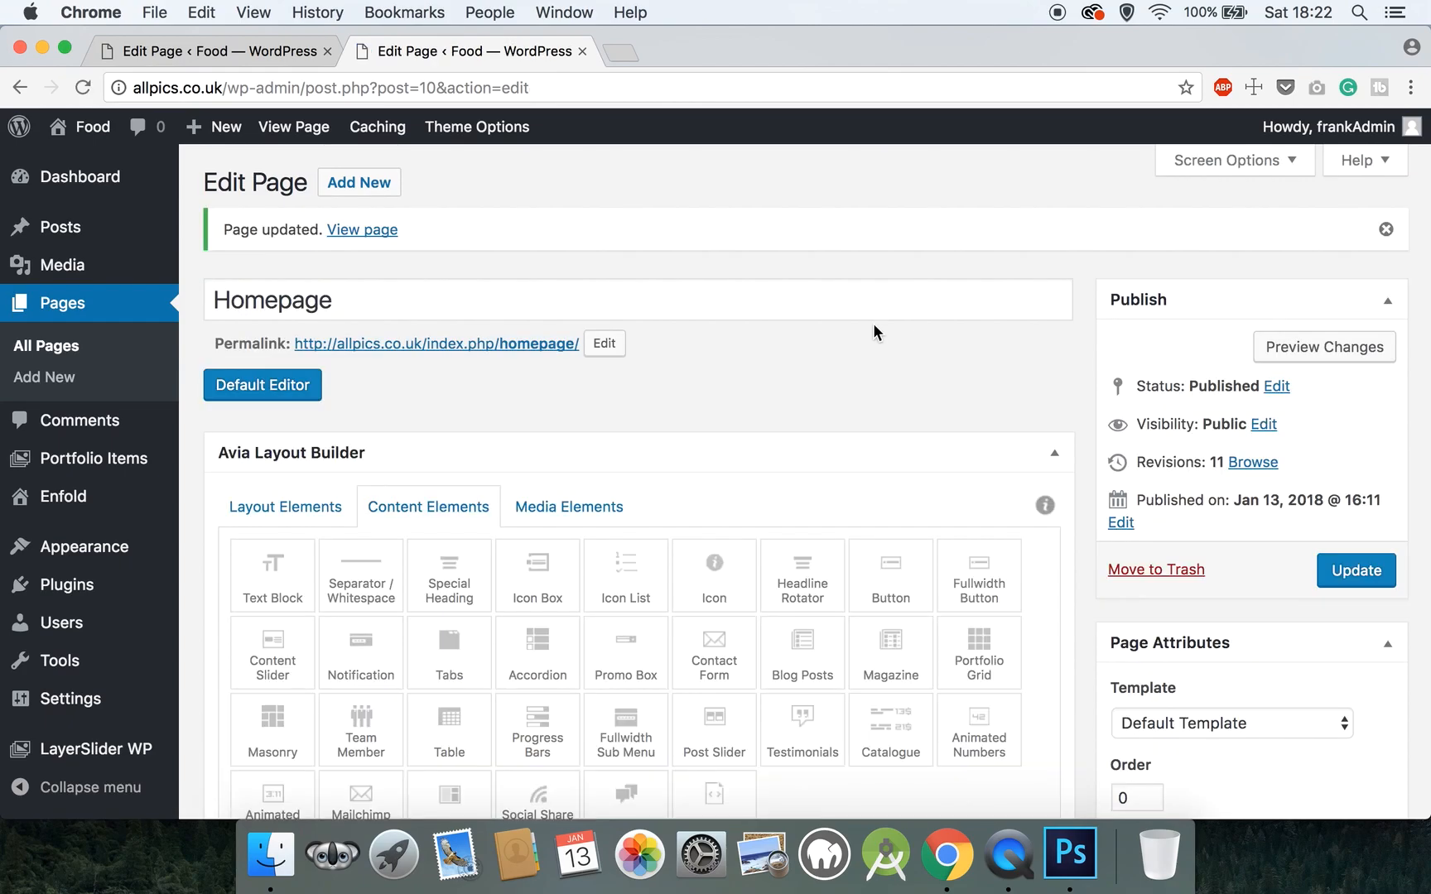
{"action": "left_click", "coordinate": [318, 131]}
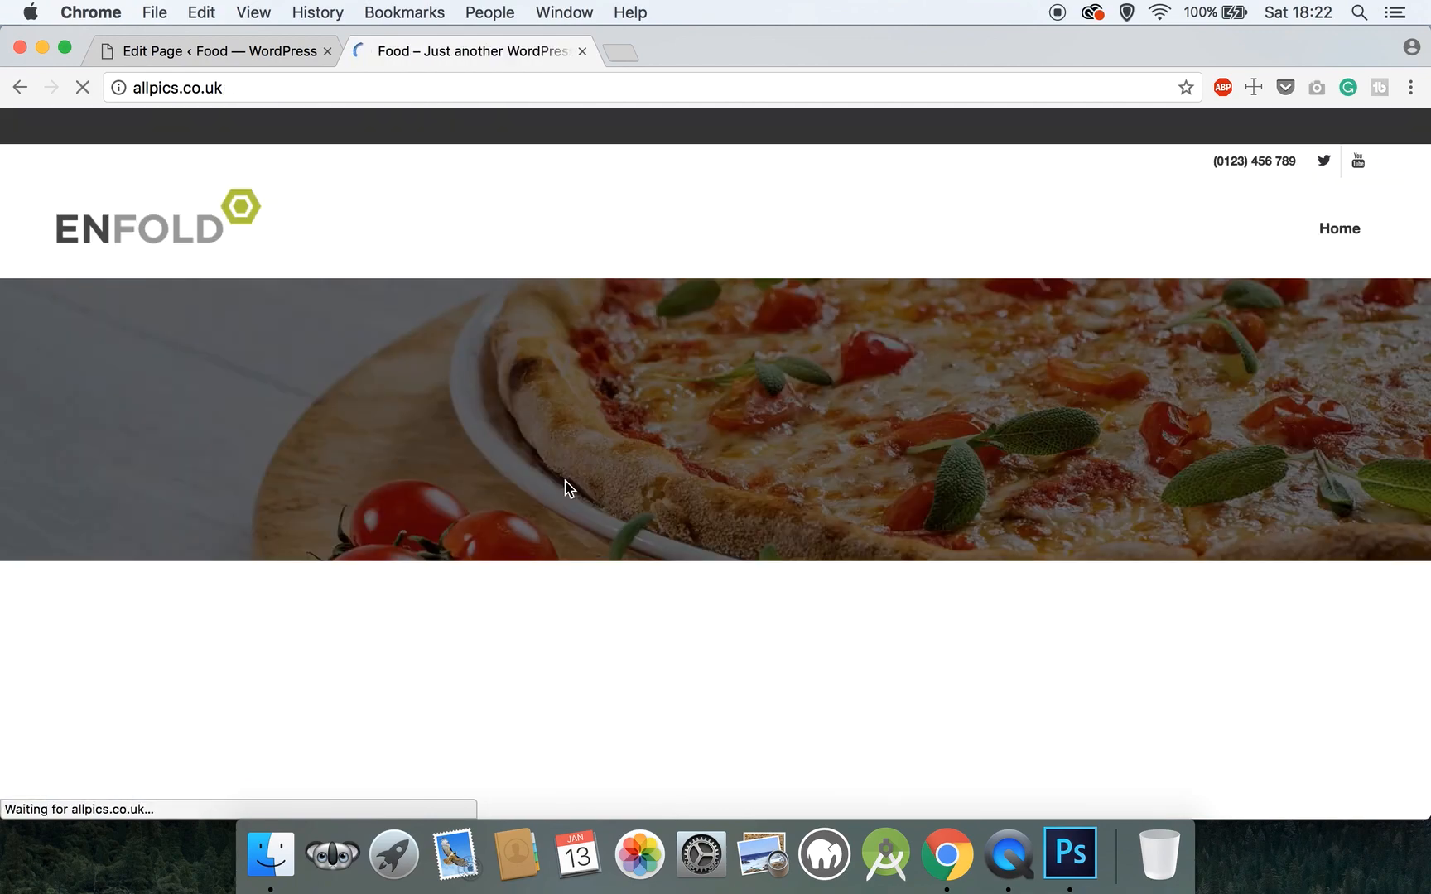
- Scroll to Happy Customers on the live homepage and cycle the slider through all three testimonials
{"action": "scroll", "coordinate": [566, 489], "scroll_direction": "down", "scroll_amount": 15}
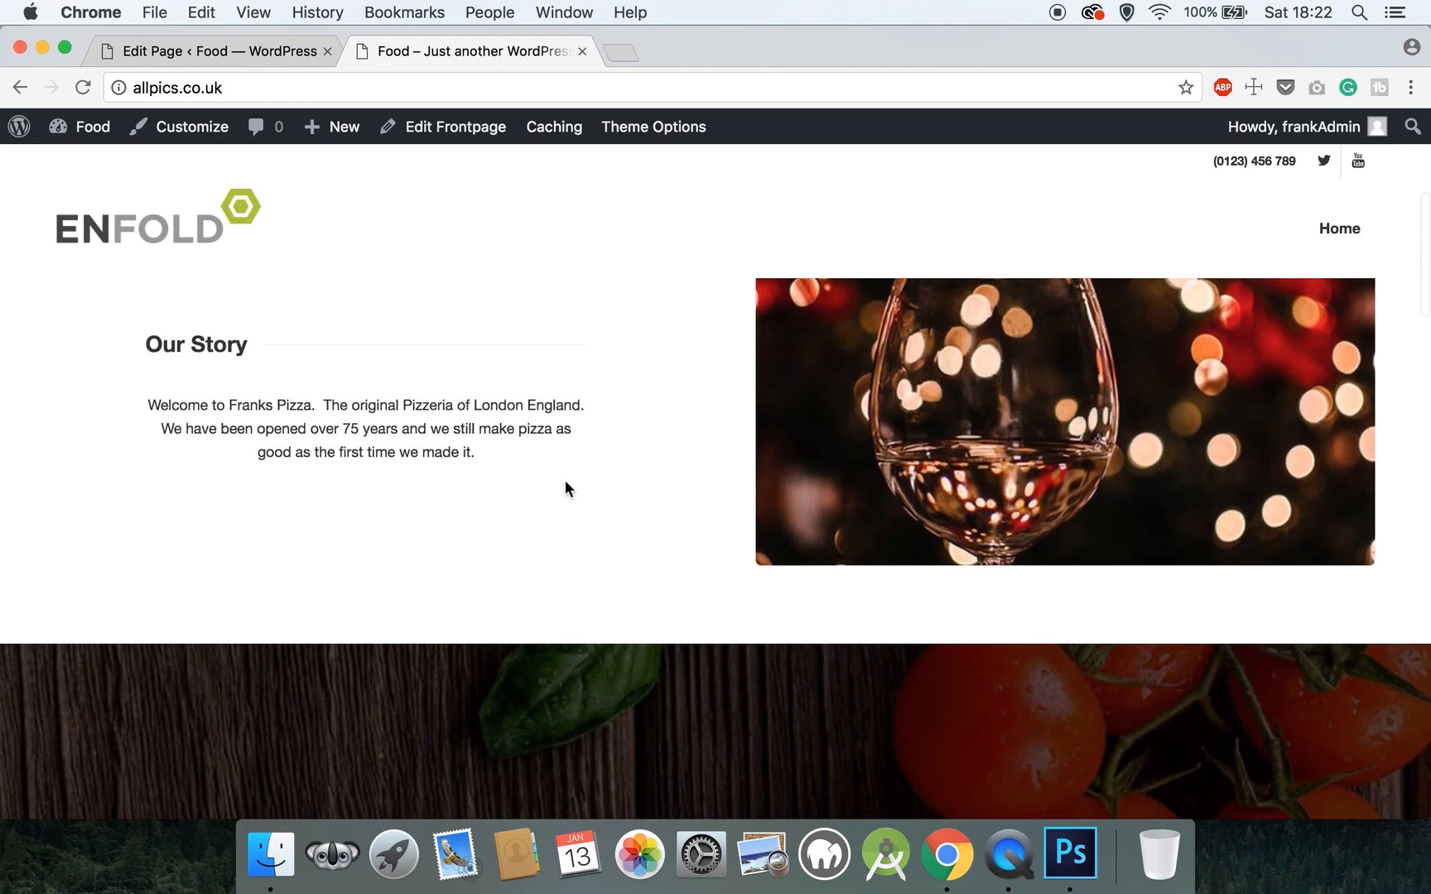
{"action": "scroll", "coordinate": [566, 489], "scroll_direction": "down", "scroll_amount": 15}
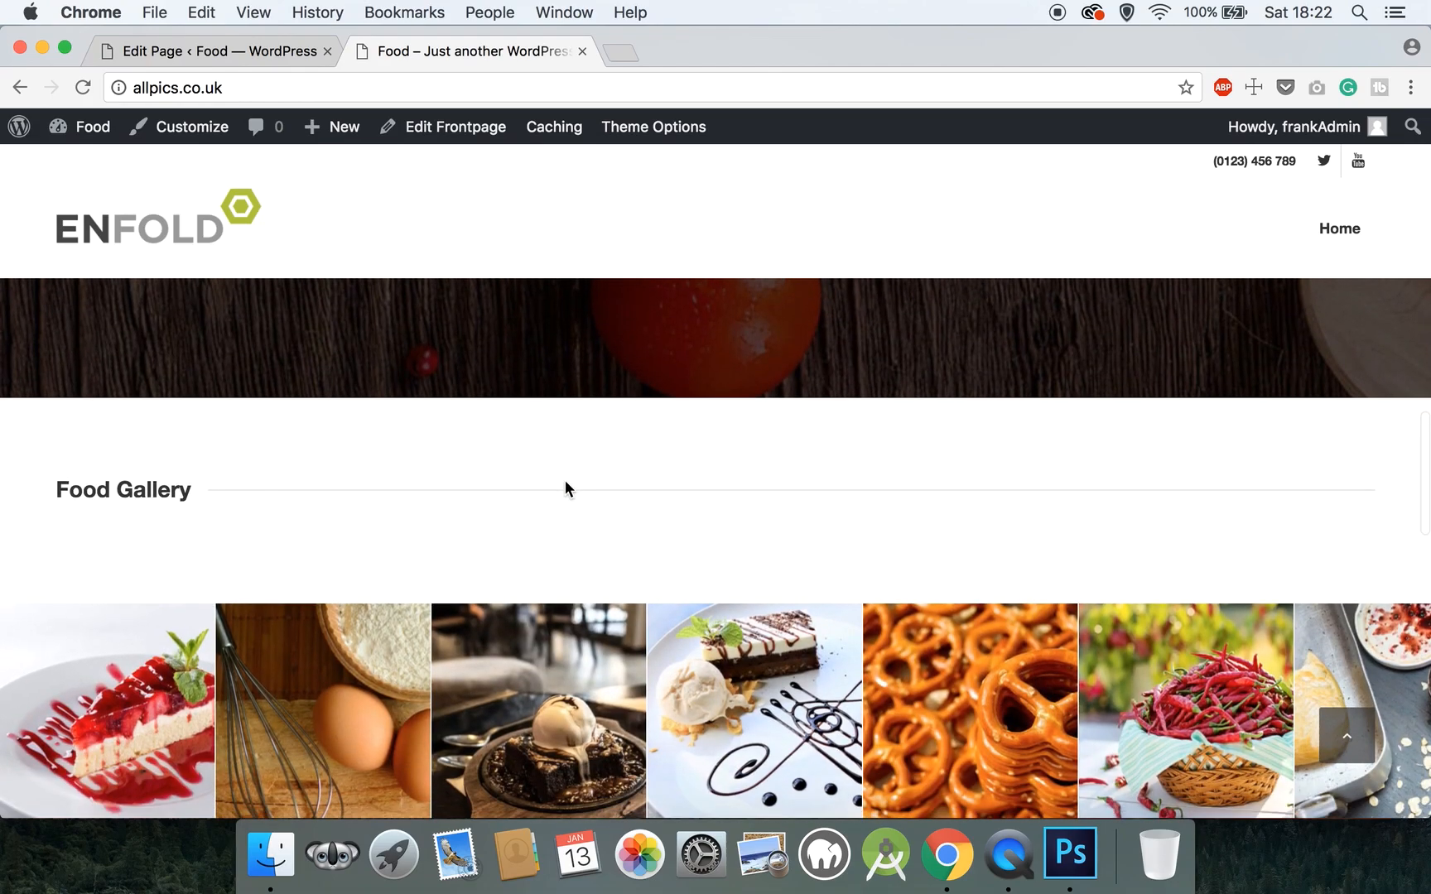
{"action": "scroll", "coordinate": [567, 487], "scroll_direction": "down", "scroll_amount": 10}
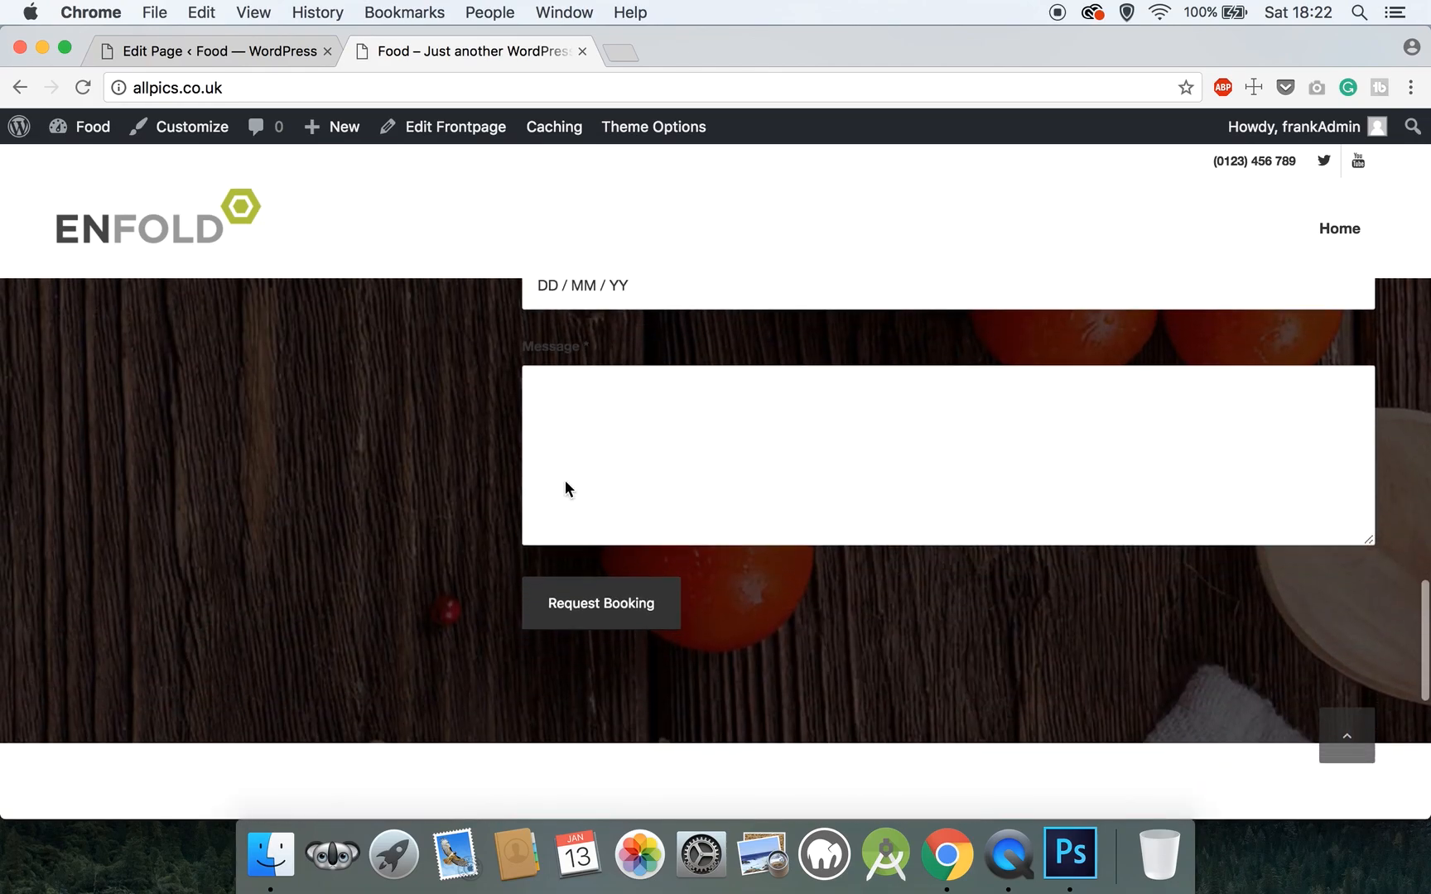
{"action": "scroll", "coordinate": [567, 489], "scroll_direction": "down", "scroll_amount": 4}
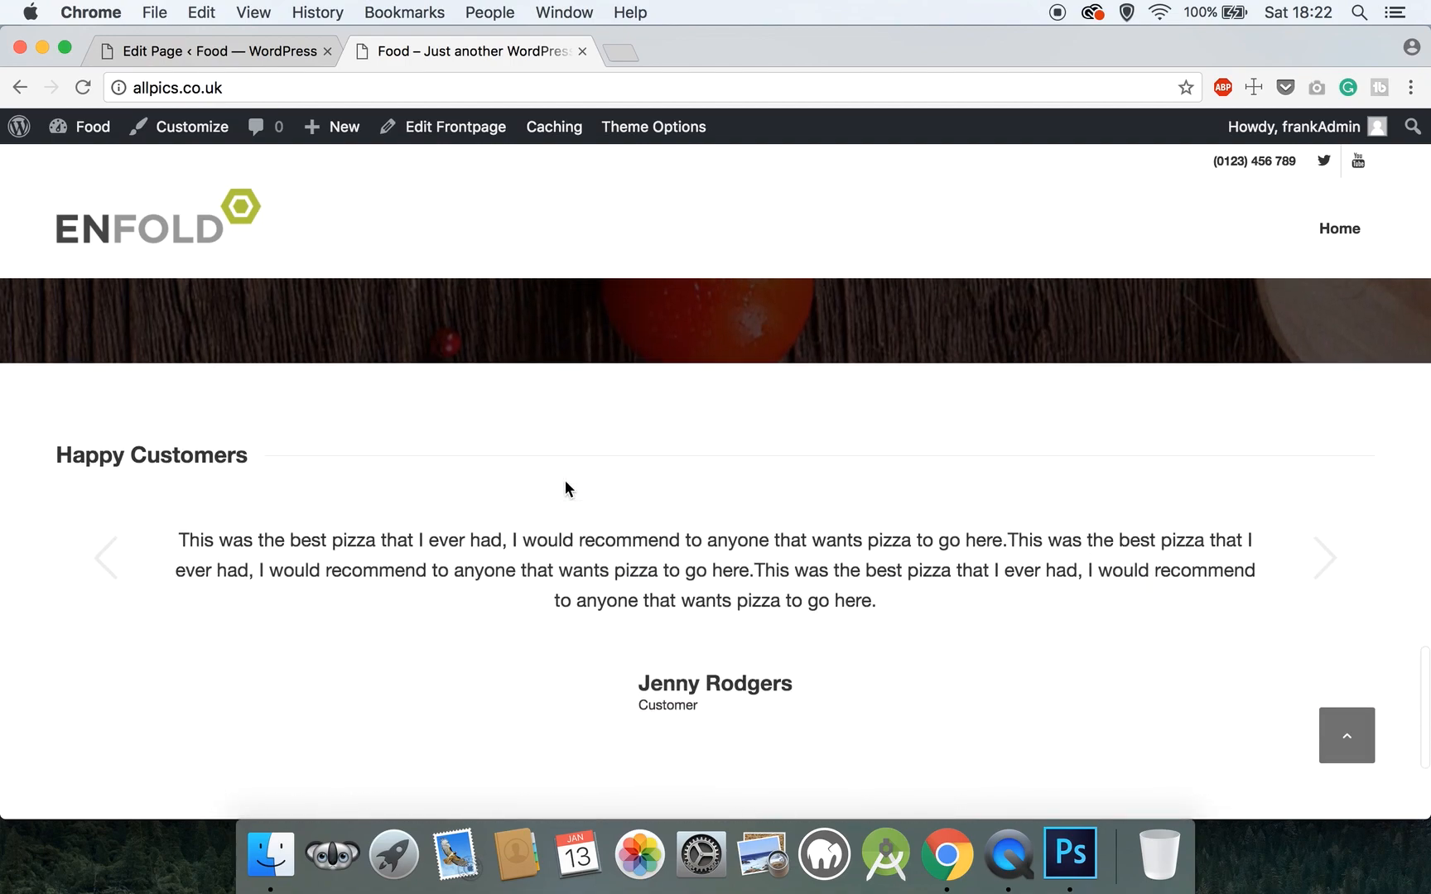
{"action": "left_click", "coordinate": [1349, 511]}
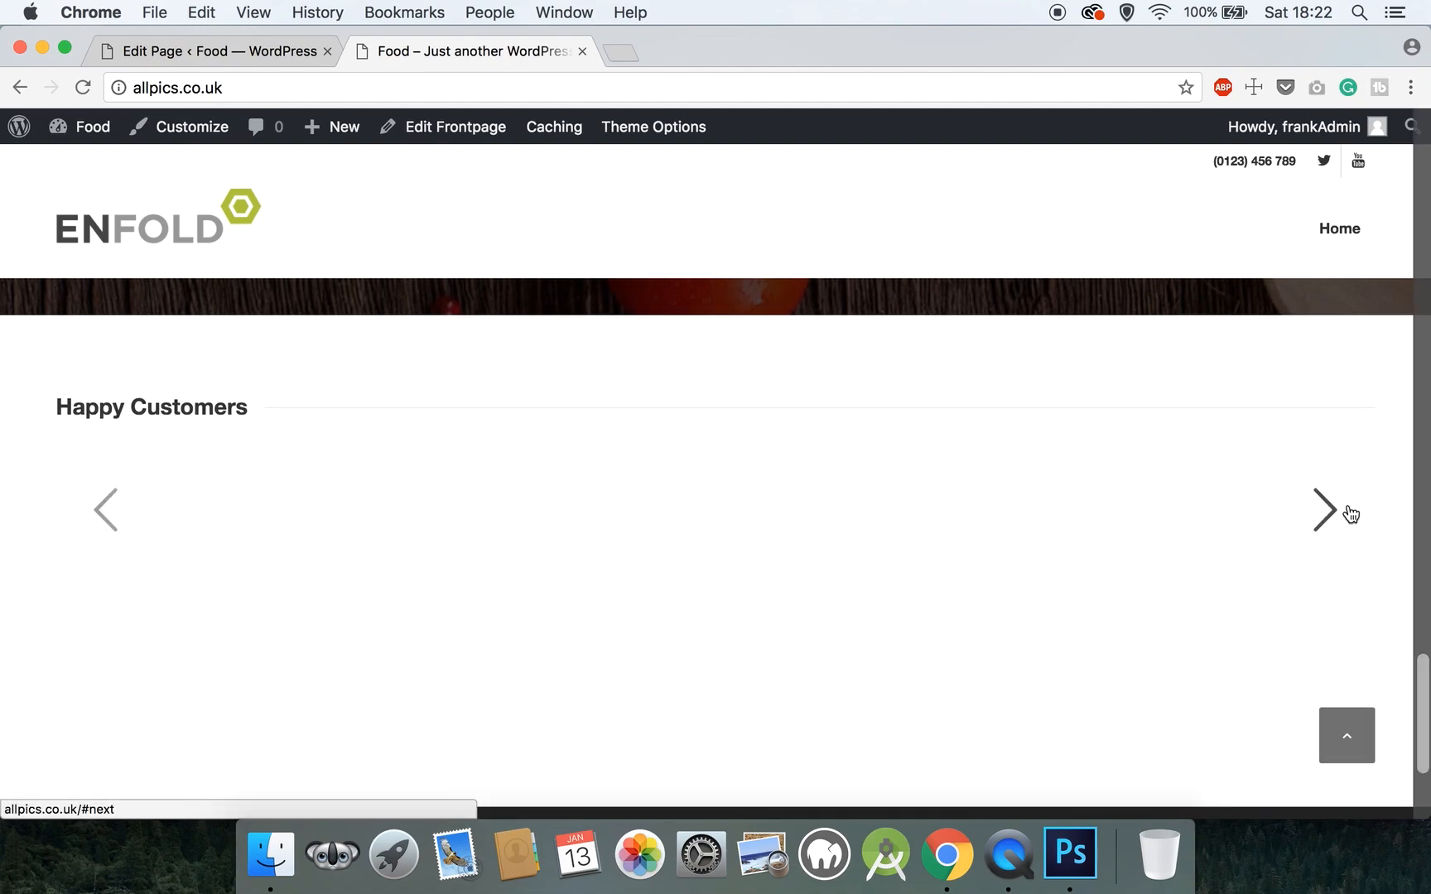
{"action": "left_click", "coordinate": [1329, 517]}
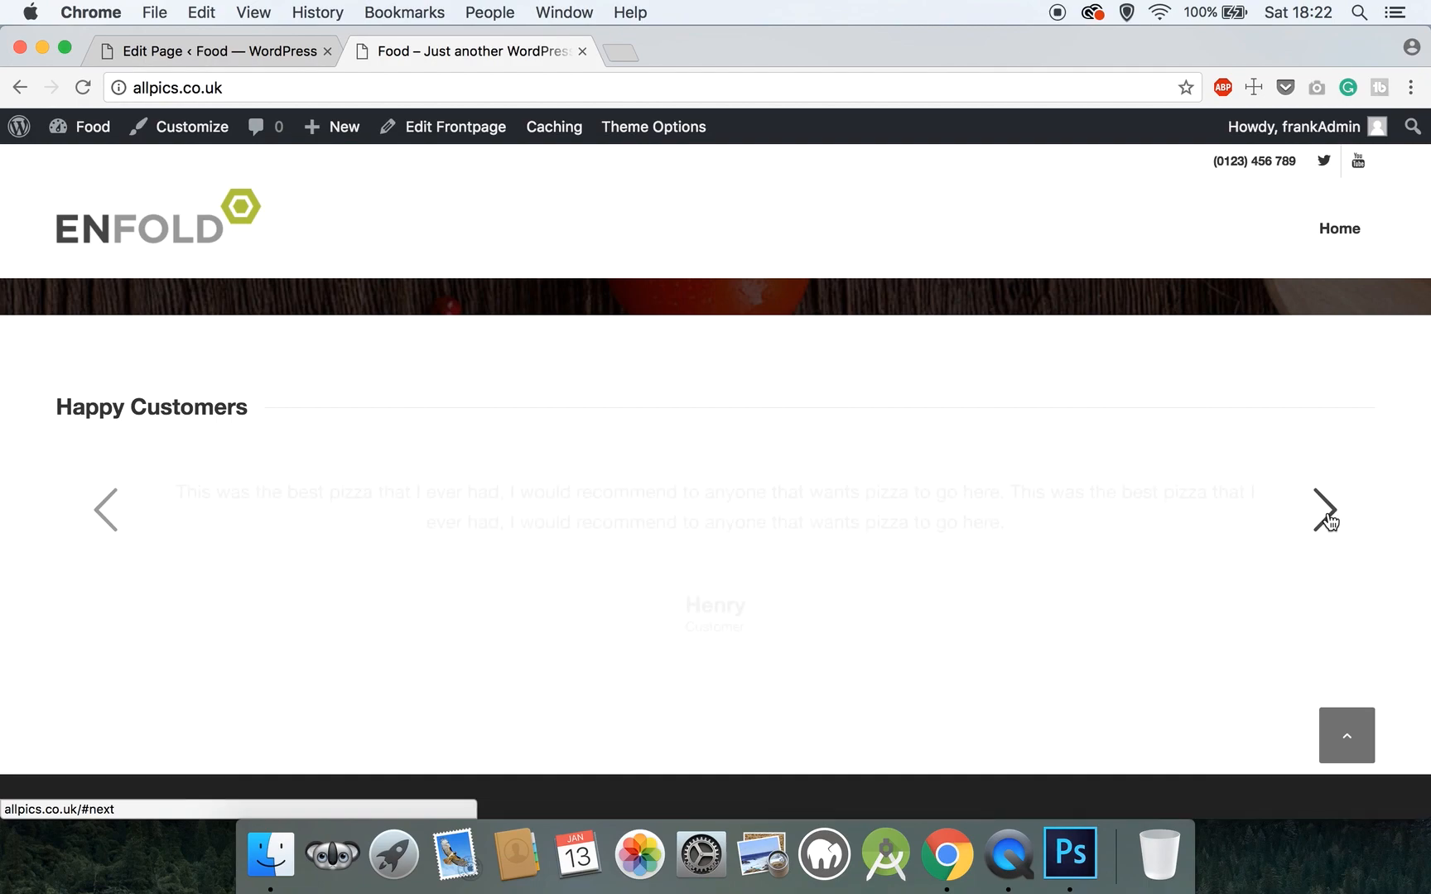
{"action": "left_click", "coordinate": [1328, 517]}
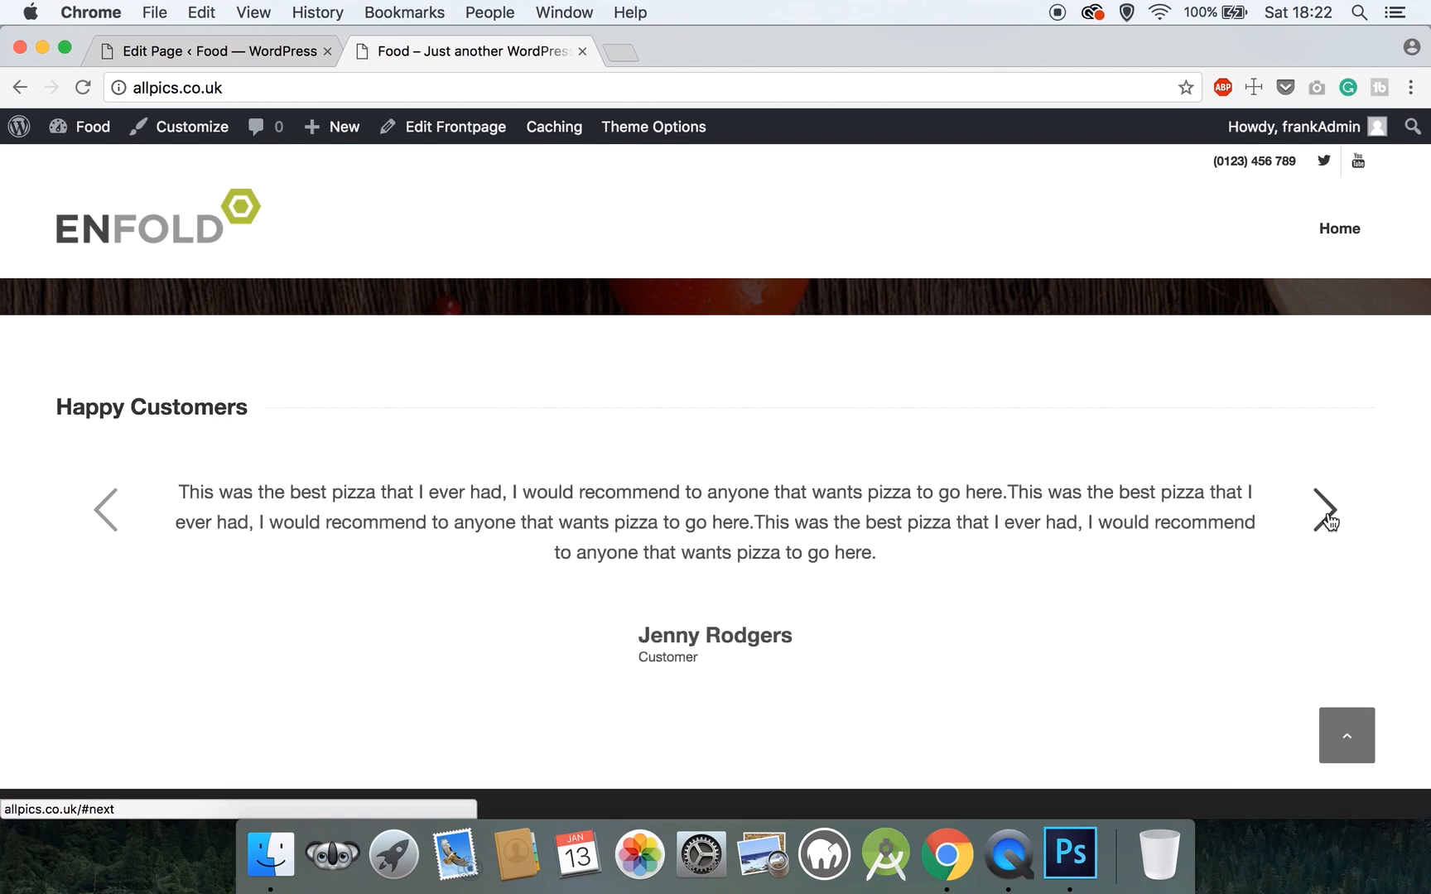
{"action": "left_click", "coordinate": [1329, 518]}
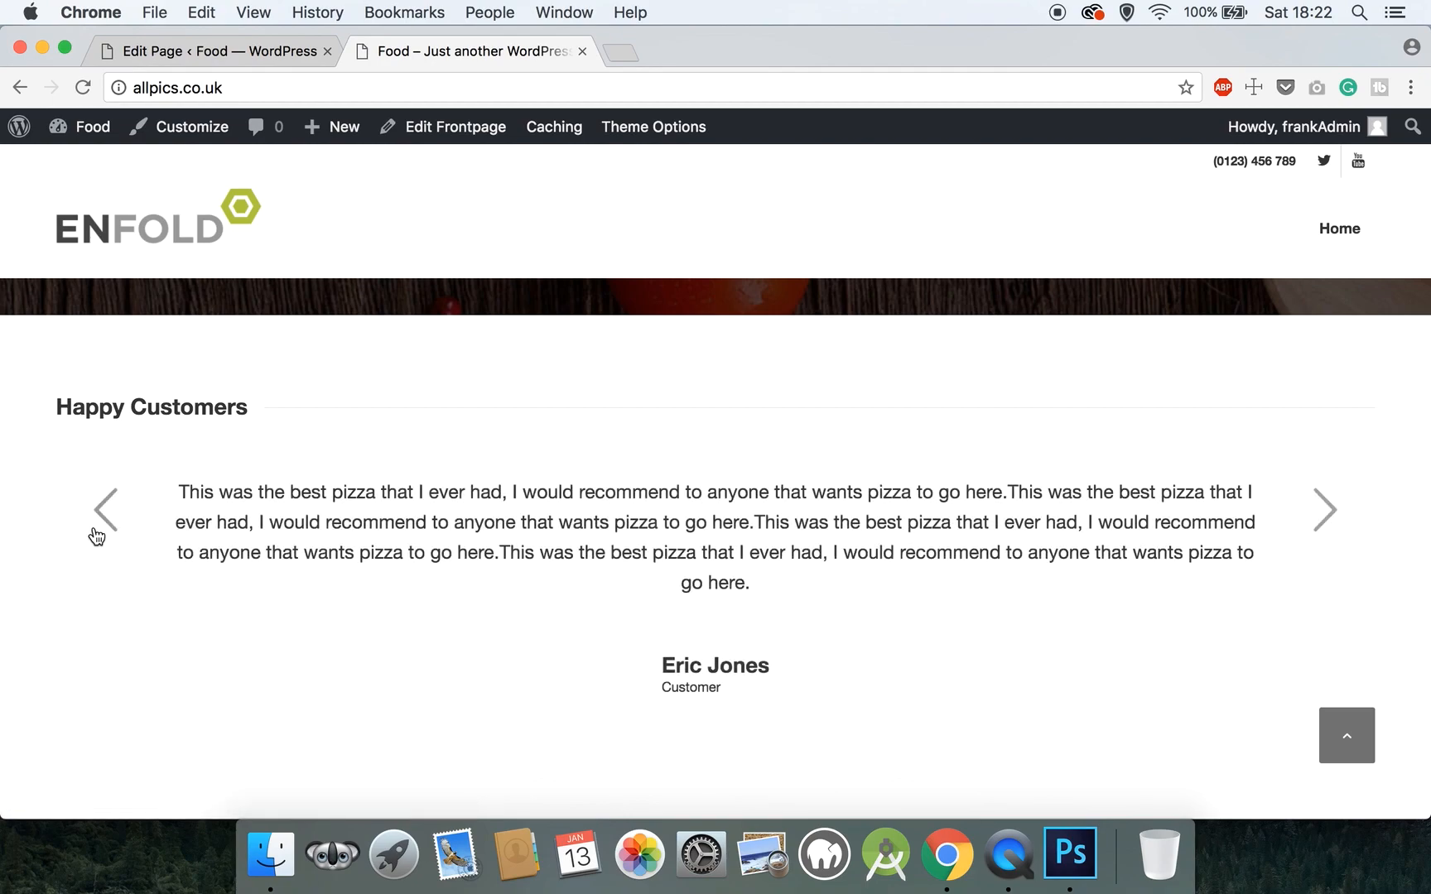
{"action": "scroll", "coordinate": [632, 553], "scroll_direction": "down", "scroll_amount": 4}
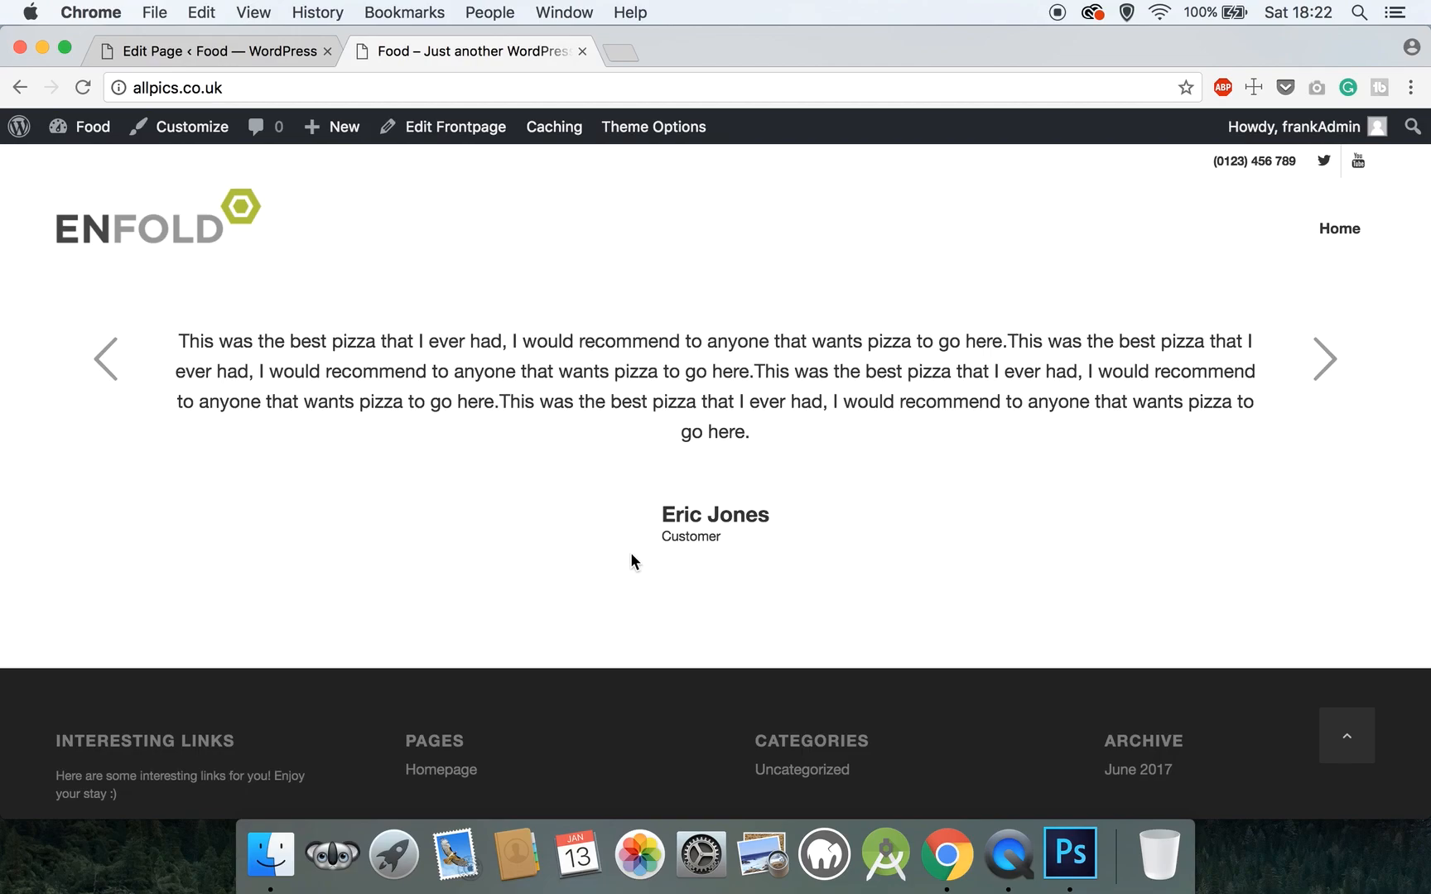
{"action": "scroll", "coordinate": [632, 562], "scroll_direction": "up", "scroll_amount": 6}
{"action": "scroll", "coordinate": [632, 562], "scroll_direction": "down", "scroll_amount": 8}
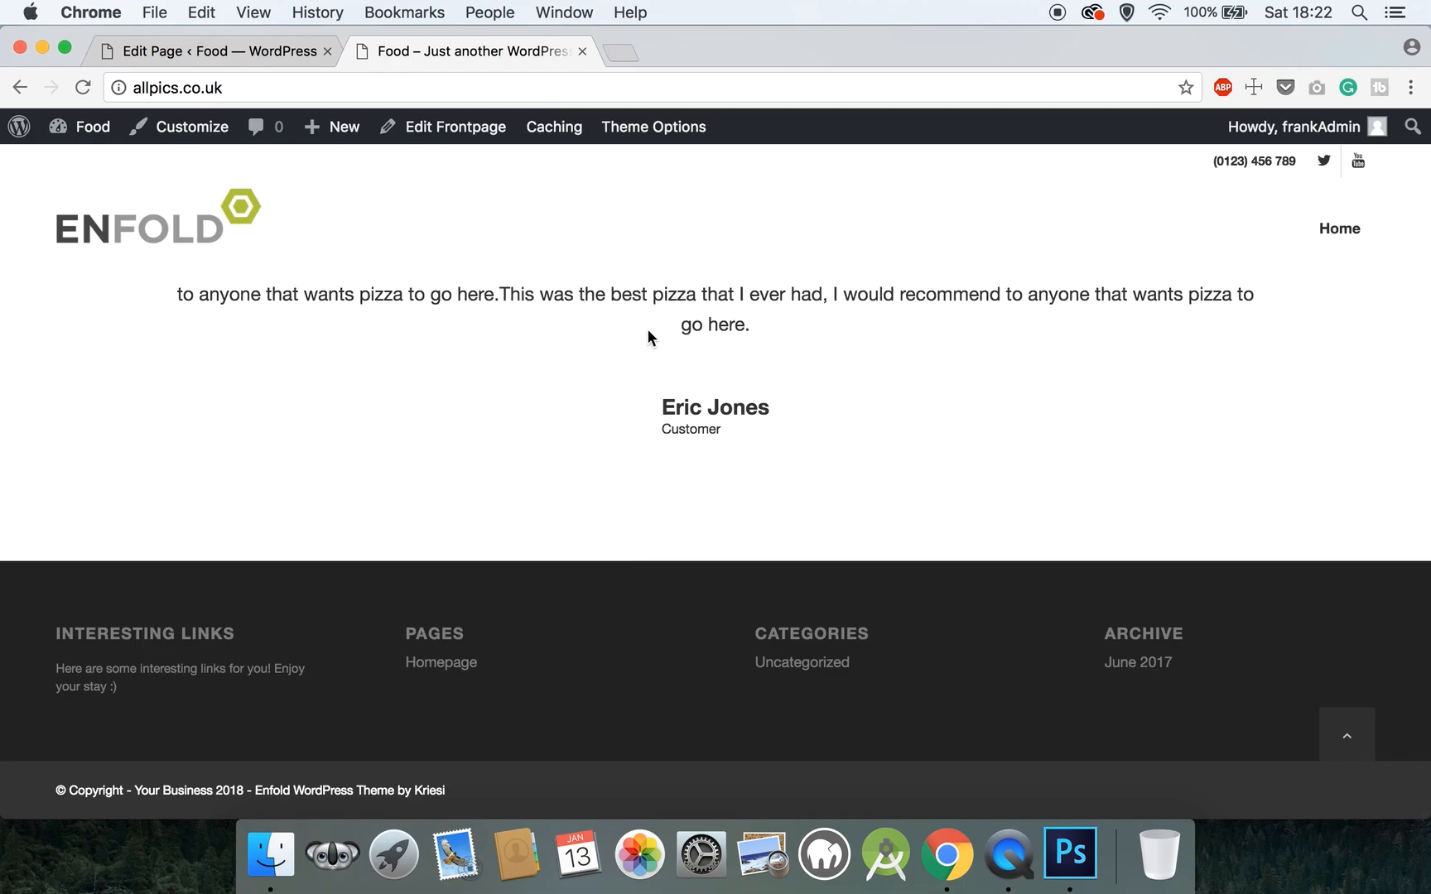
{"action": "scroll", "coordinate": [647, 329], "scroll_direction": "up", "scroll_amount": 12}
{"action": "scroll", "coordinate": [648, 328], "scroll_direction": "up", "scroll_amount": 10}
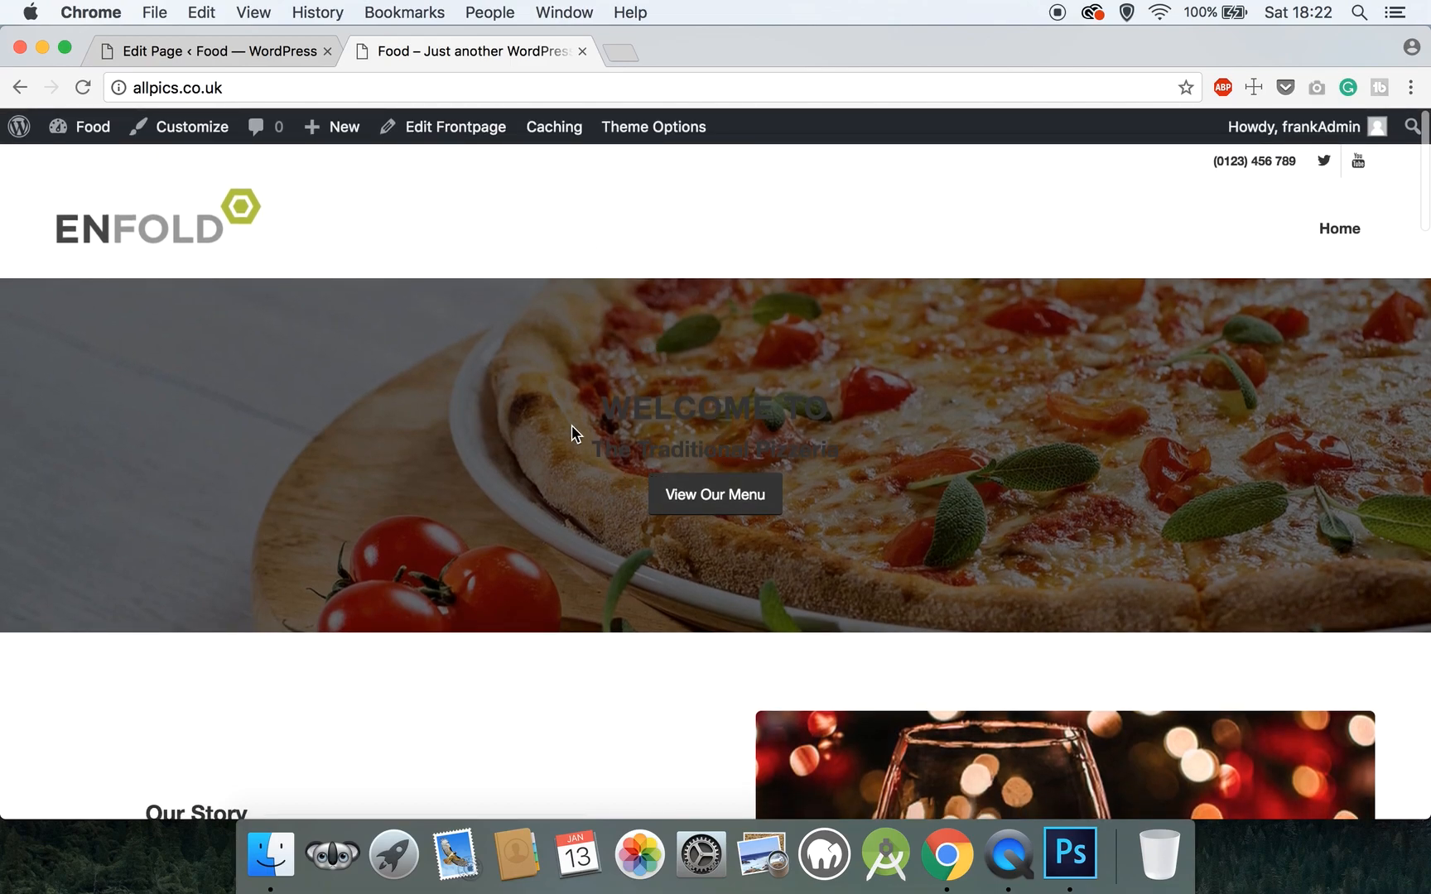
- Open the reference site danielpauldesigns.co.uk/food/ in a new browser tab
{"action": "left_click", "coordinate": [619, 57]}
{"action": "type", "text": "dani"}
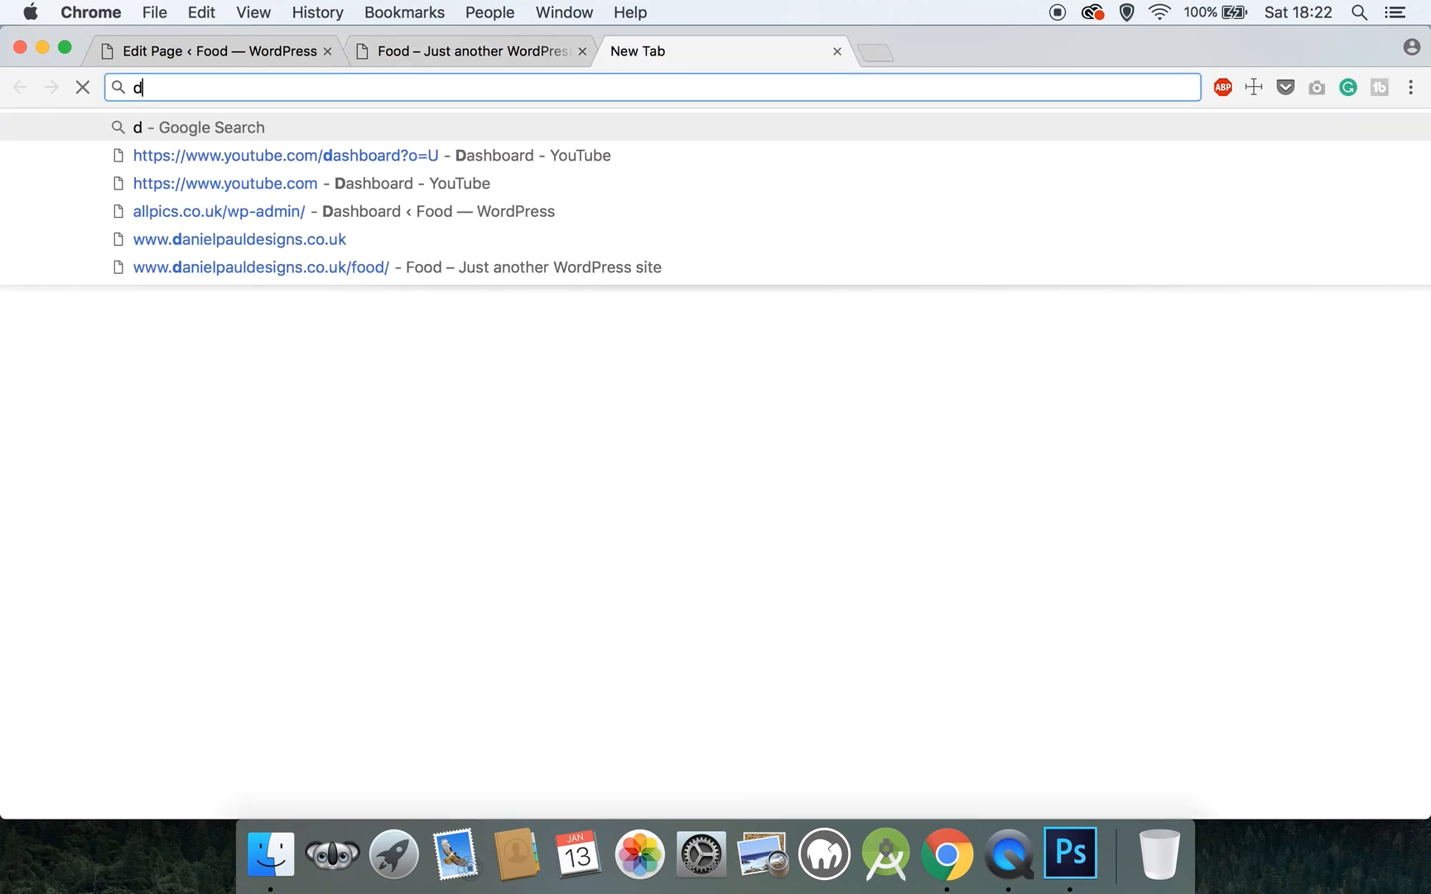
{"action": "key", "text": "Return"}
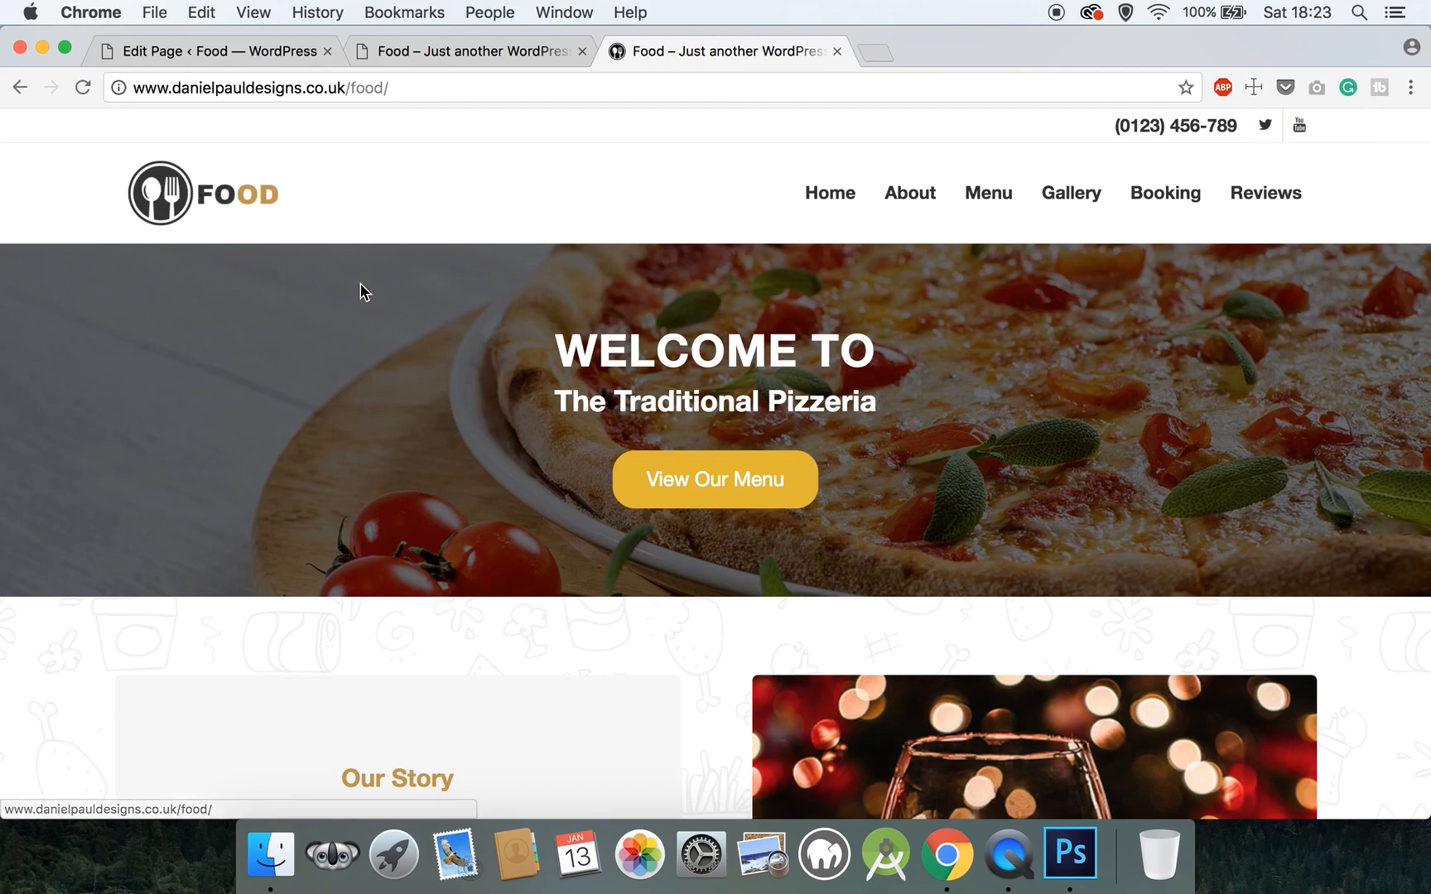
- Scroll down to the reference Happy Customers slider and cycle through every testimonial back to the first
{"action": "scroll", "coordinate": [362, 290], "scroll_direction": "down", "scroll_amount": 3}
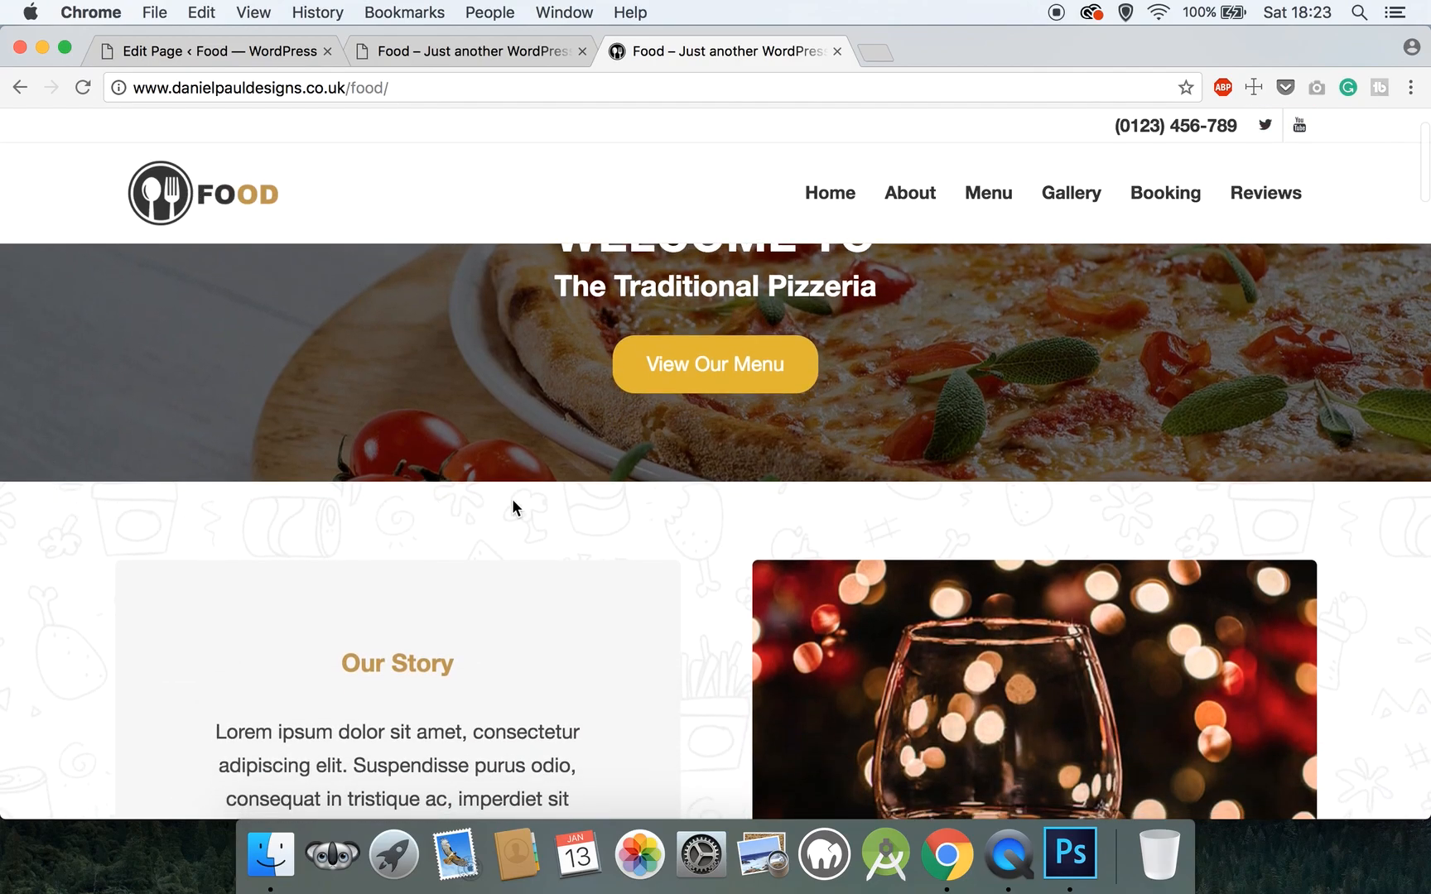
{"action": "scroll", "coordinate": [479, 622], "scroll_direction": "down", "scroll_amount": 5}
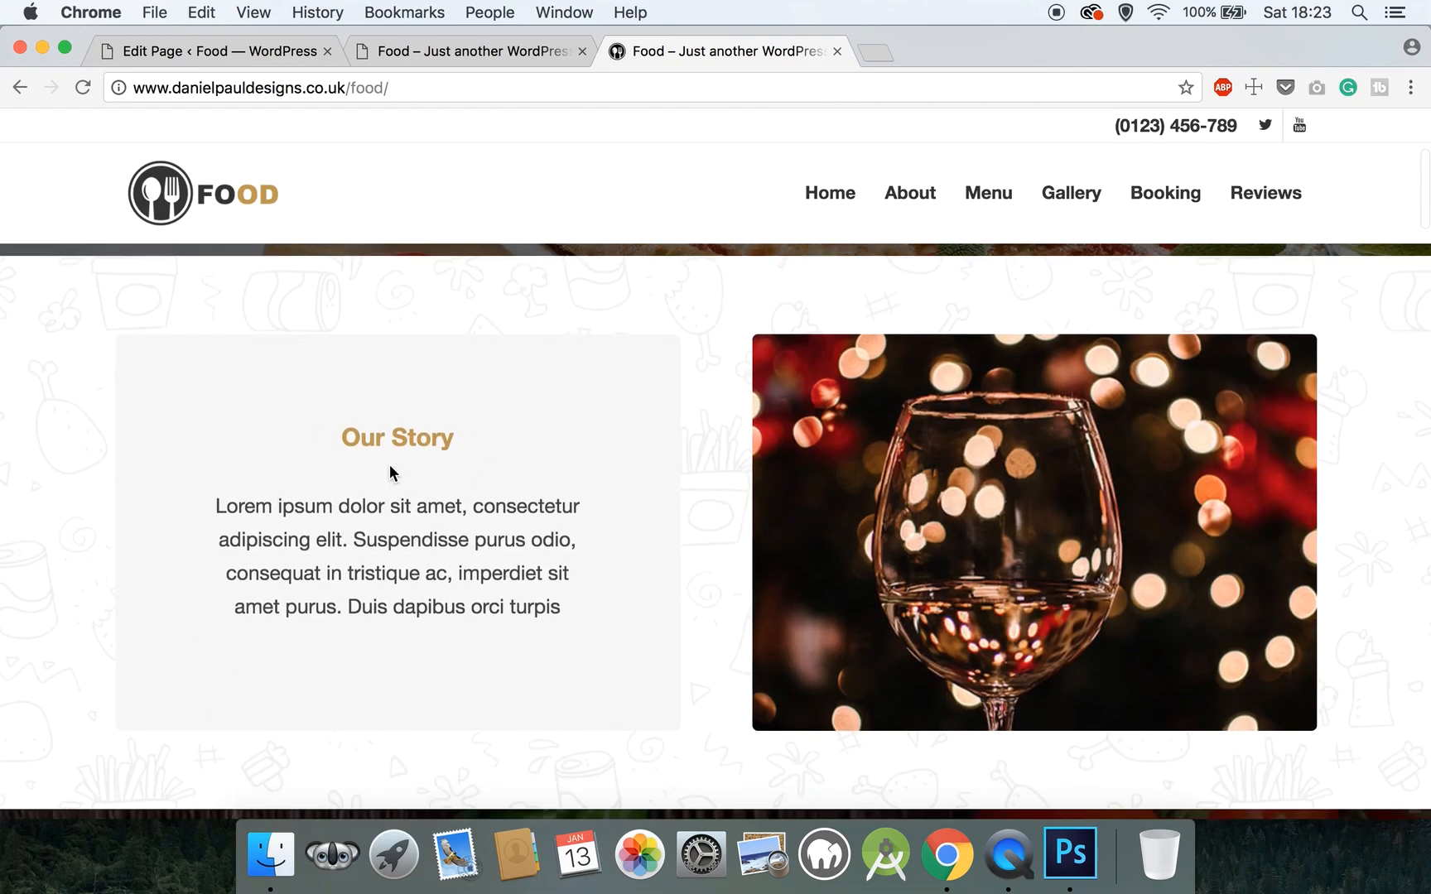
{"action": "scroll", "coordinate": [524, 564], "scroll_direction": "down", "scroll_amount": 15}
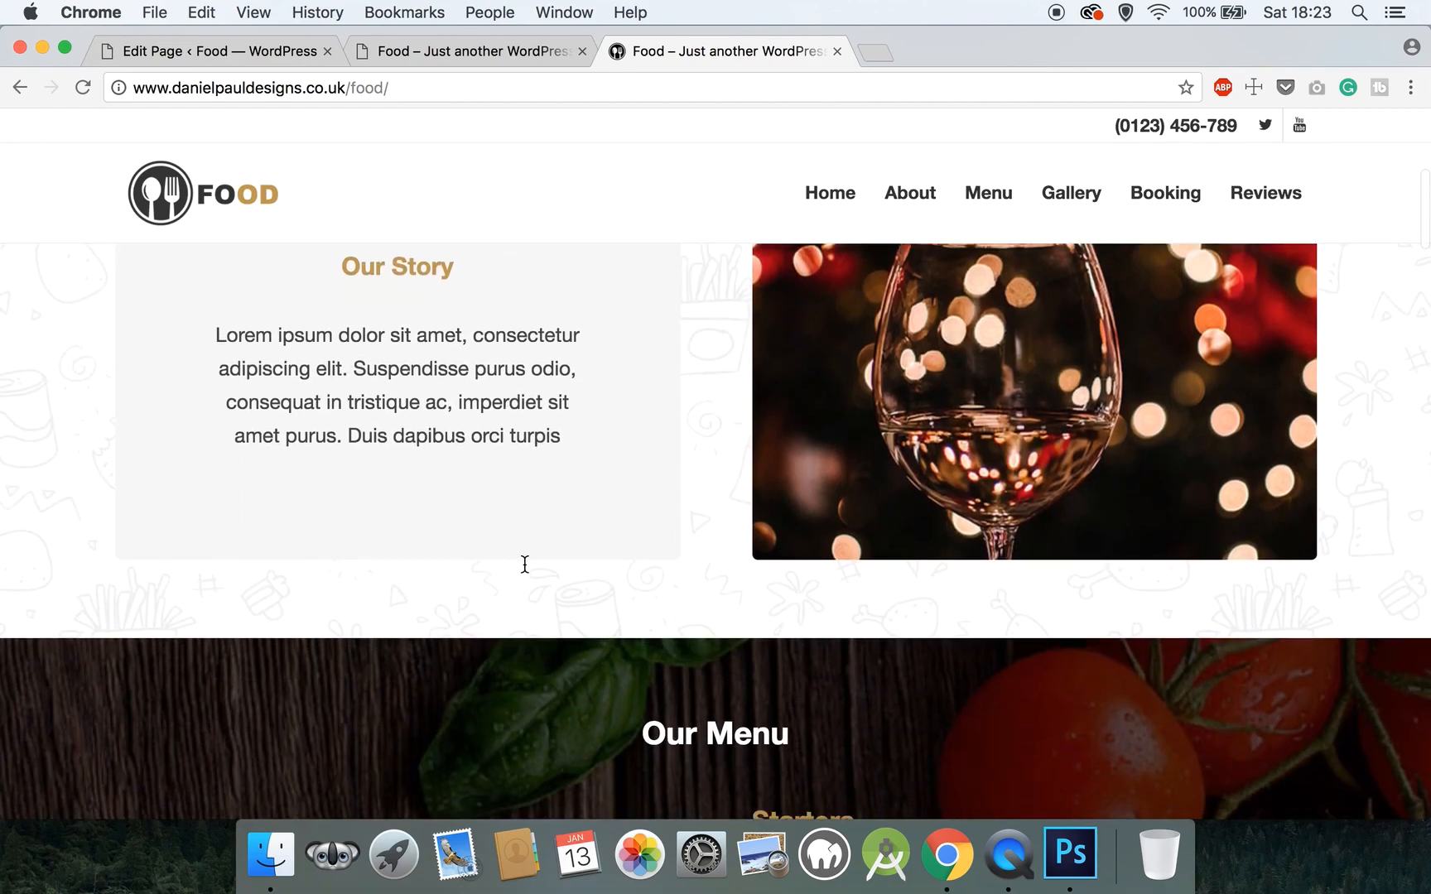
{"action": "scroll", "coordinate": [524, 564], "scroll_direction": "down", "scroll_amount": 4}
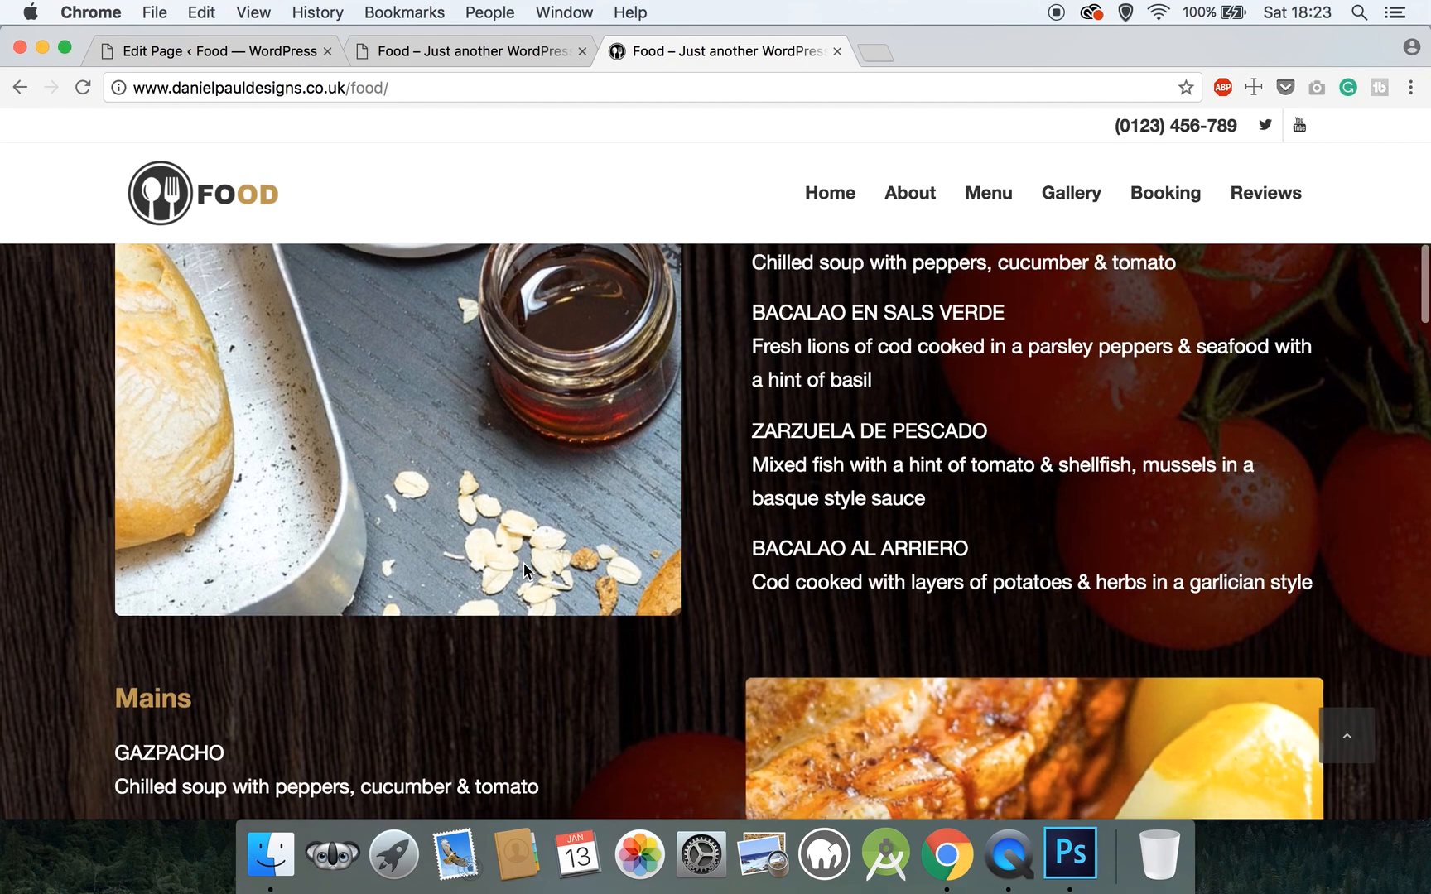
{"action": "scroll", "coordinate": [199, 723], "scroll_direction": "down", "scroll_amount": 18}
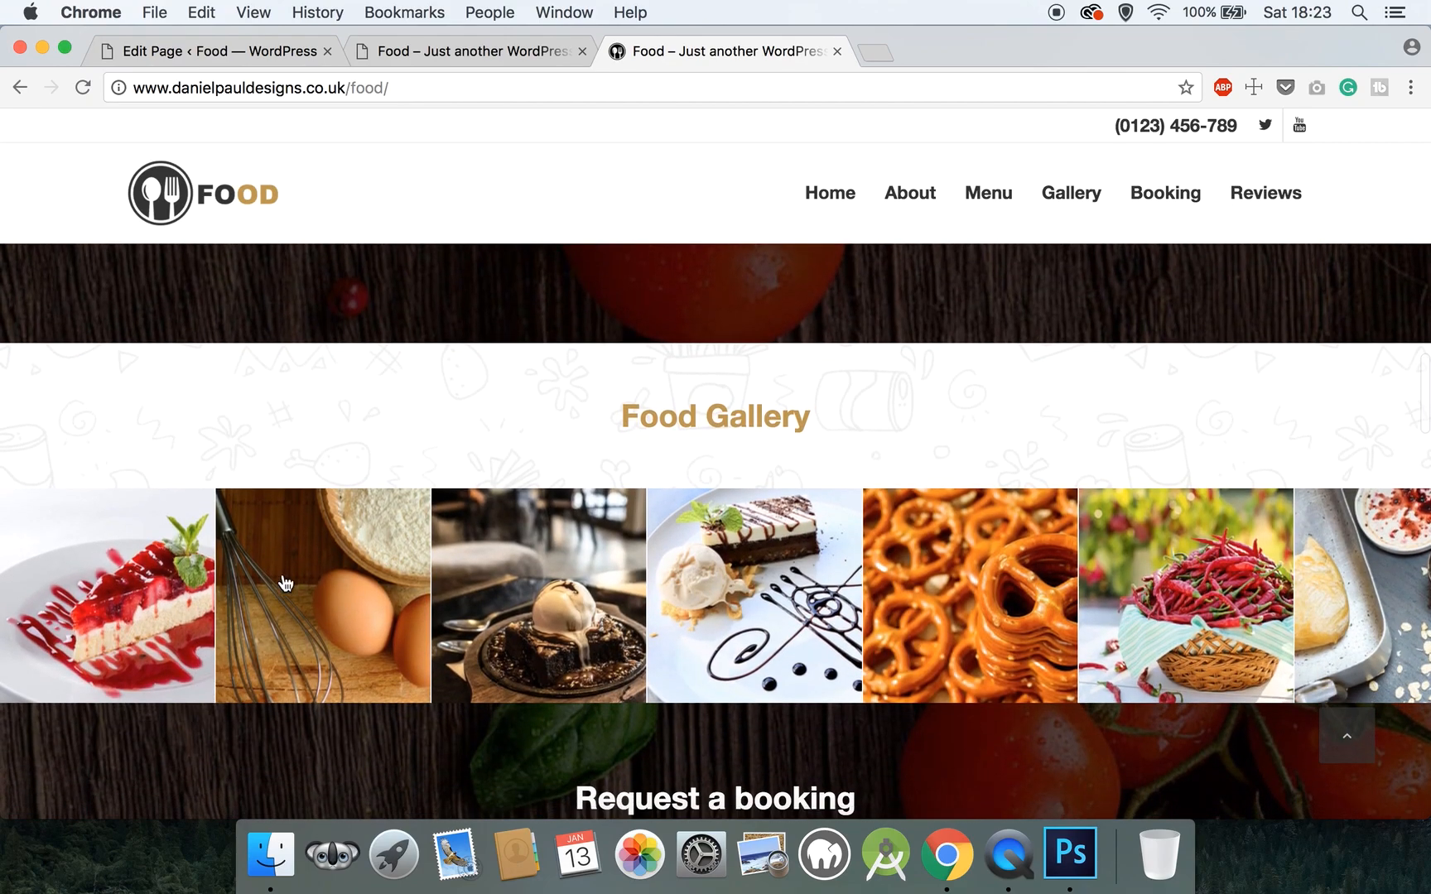
{"action": "scroll", "coordinate": [554, 722], "scroll_direction": "down", "scroll_amount": 5}
{"action": "scroll", "coordinate": [555, 722], "scroll_direction": "down", "scroll_amount": 10}
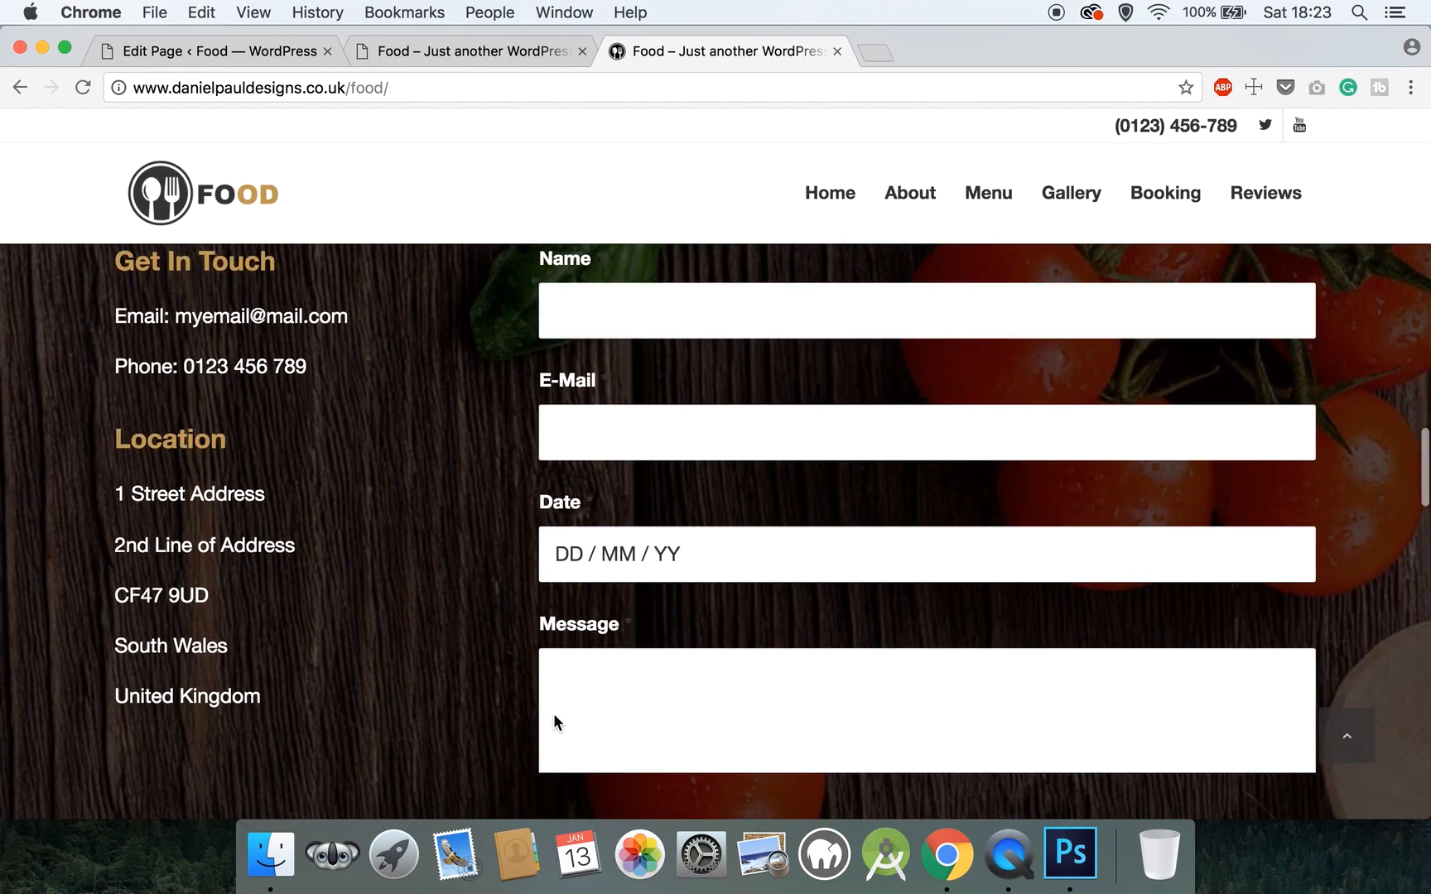
{"action": "scroll", "coordinate": [555, 722], "scroll_direction": "down", "scroll_amount": 5}
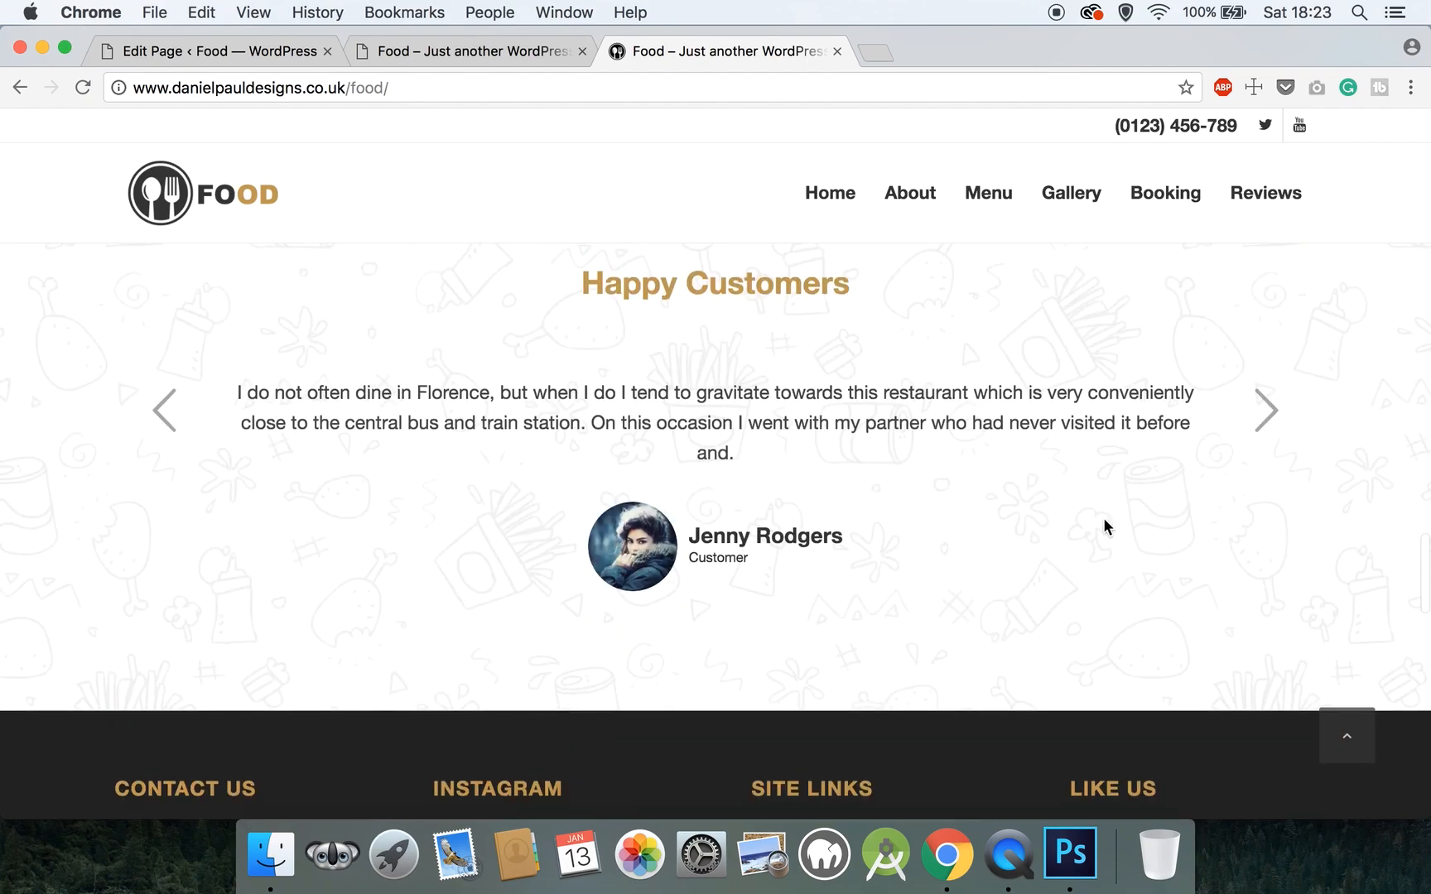
{"action": "left_click", "coordinate": [1274, 418]}
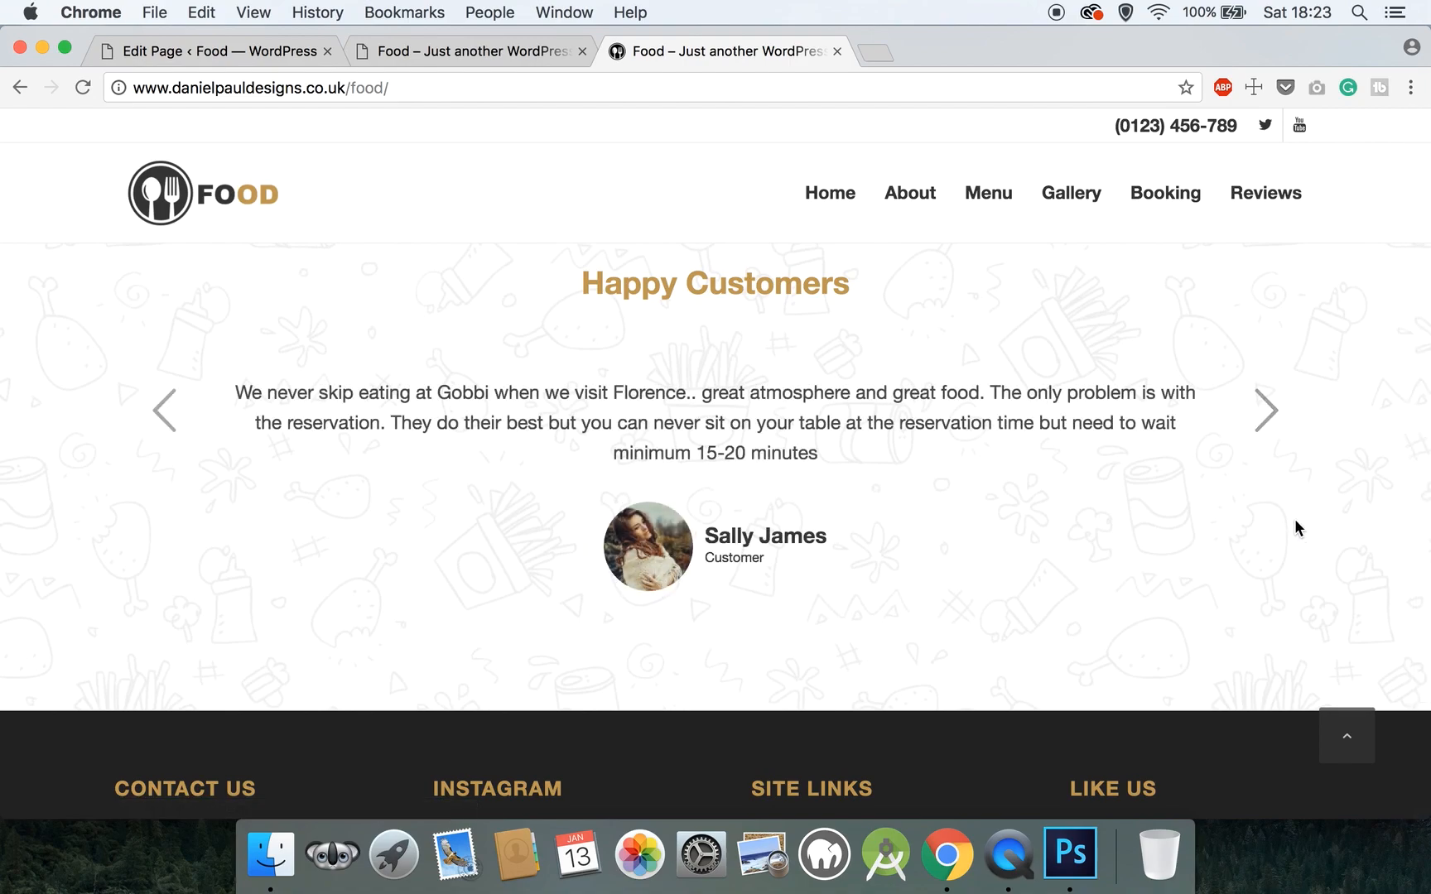
{"action": "left_click", "coordinate": [1258, 437]}
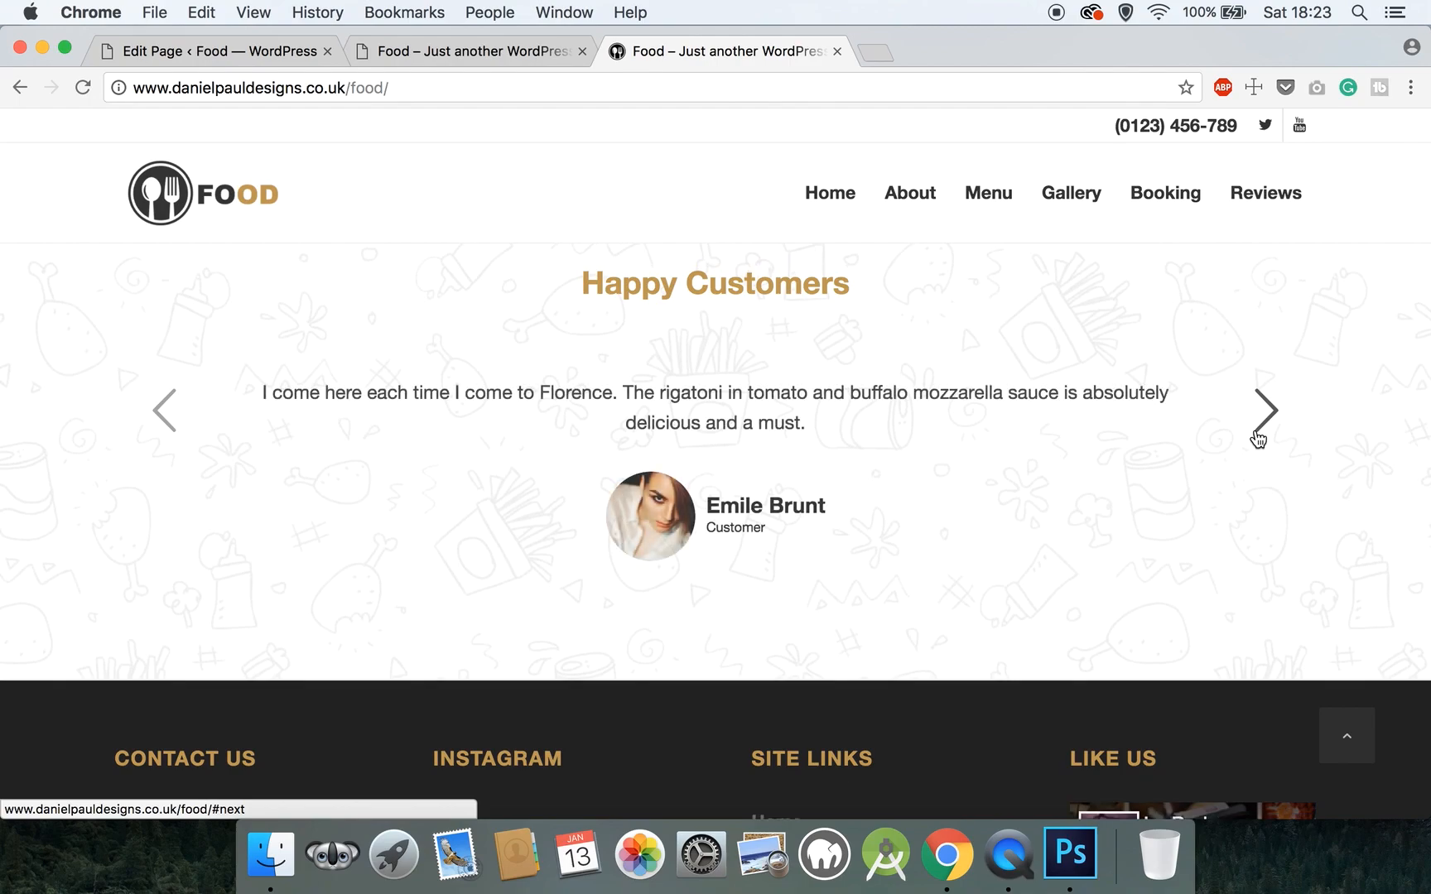
{"action": "left_click", "coordinate": [1262, 425]}
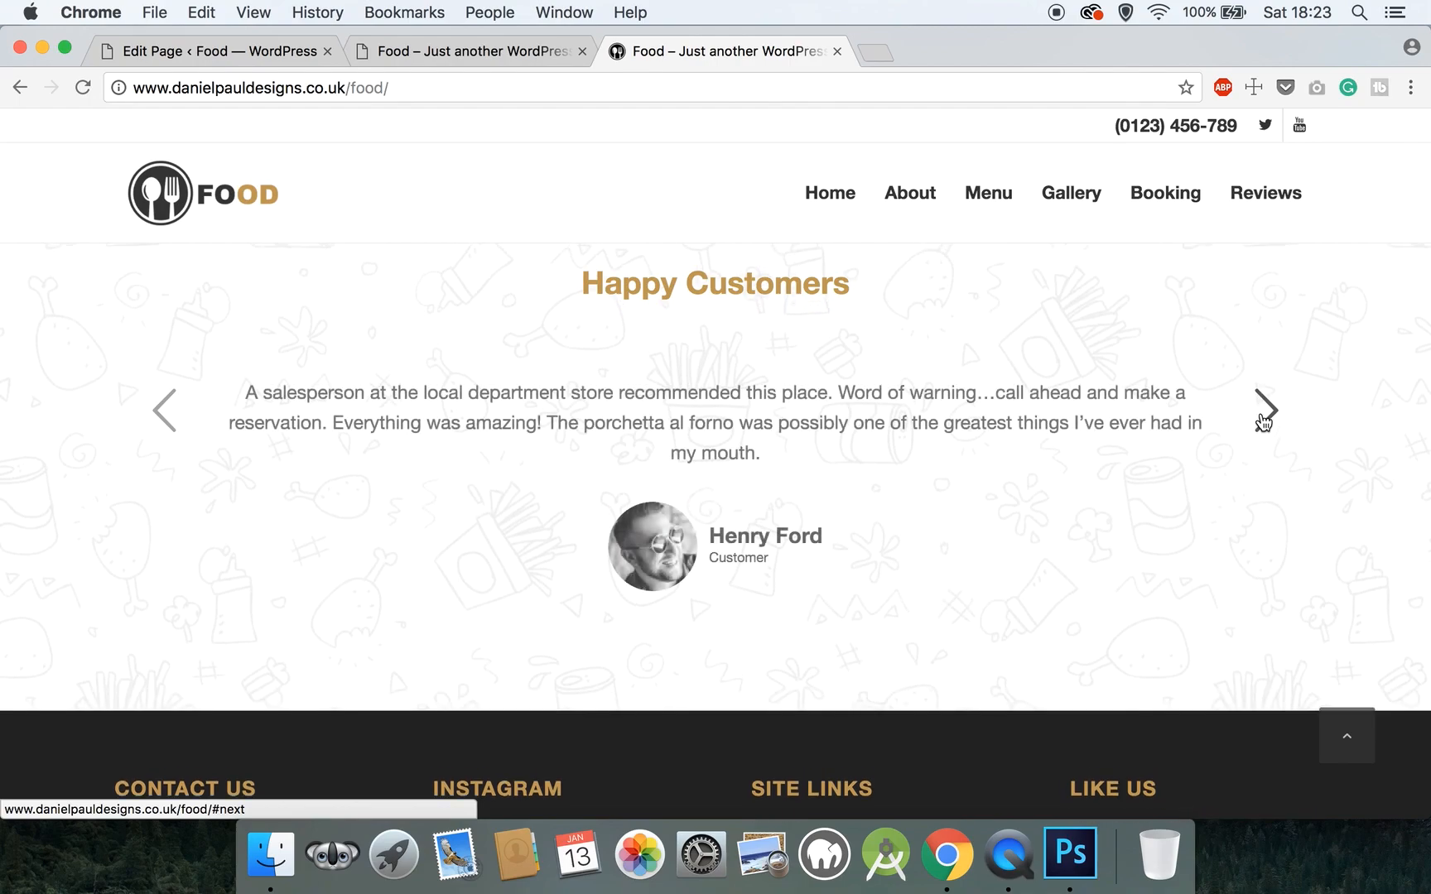
{"action": "left_click", "coordinate": [1262, 423]}
- Scroll past the reference footer and back up to the Happy Customers section
{"action": "scroll", "coordinate": [1262, 418], "scroll_direction": "down", "scroll_amount": 7}
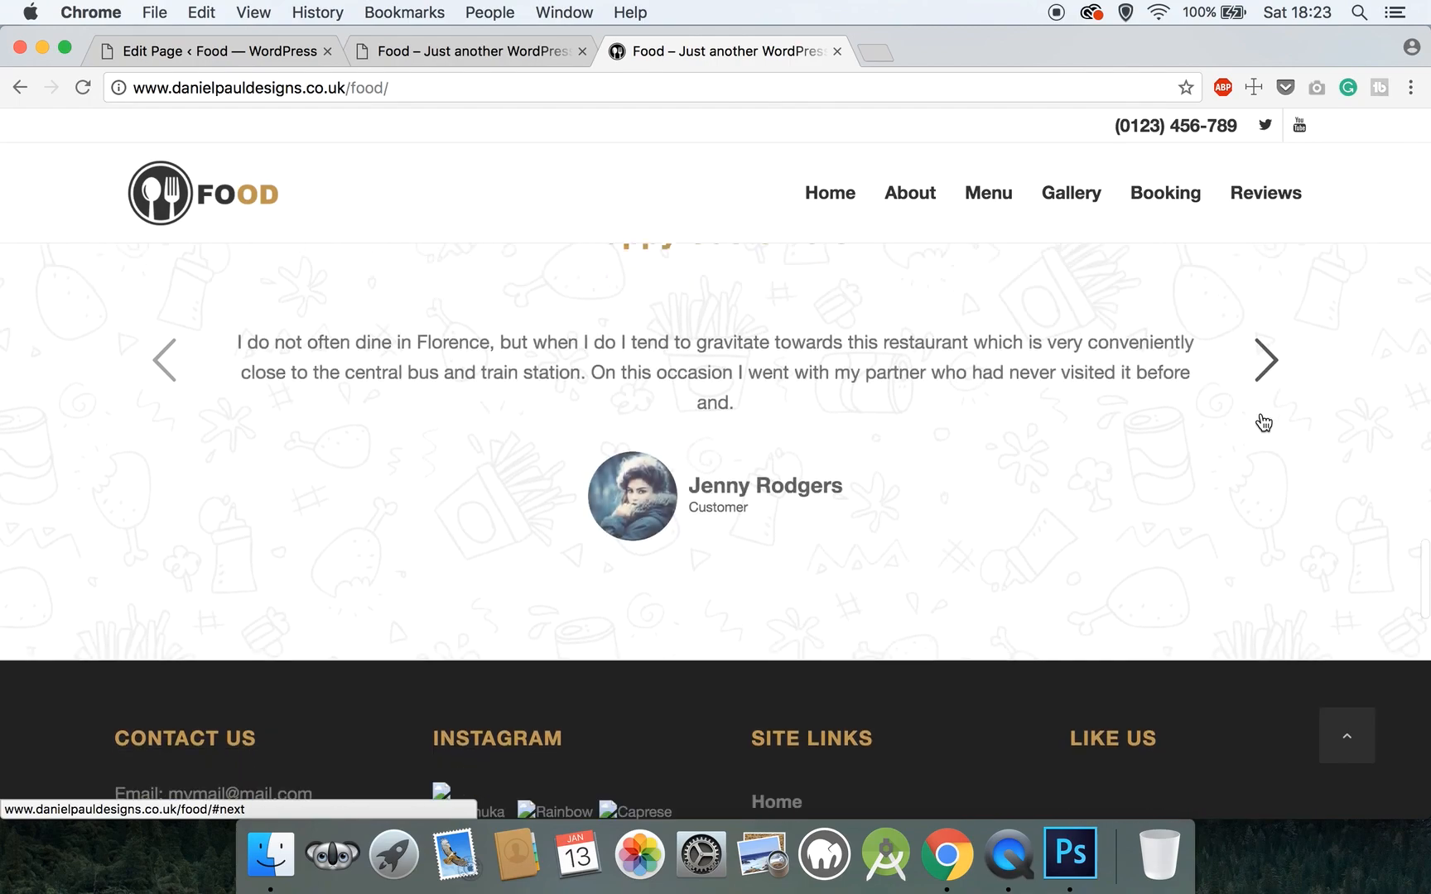
{"action": "scroll", "coordinate": [1259, 410], "scroll_direction": "up", "scroll_amount": 3}
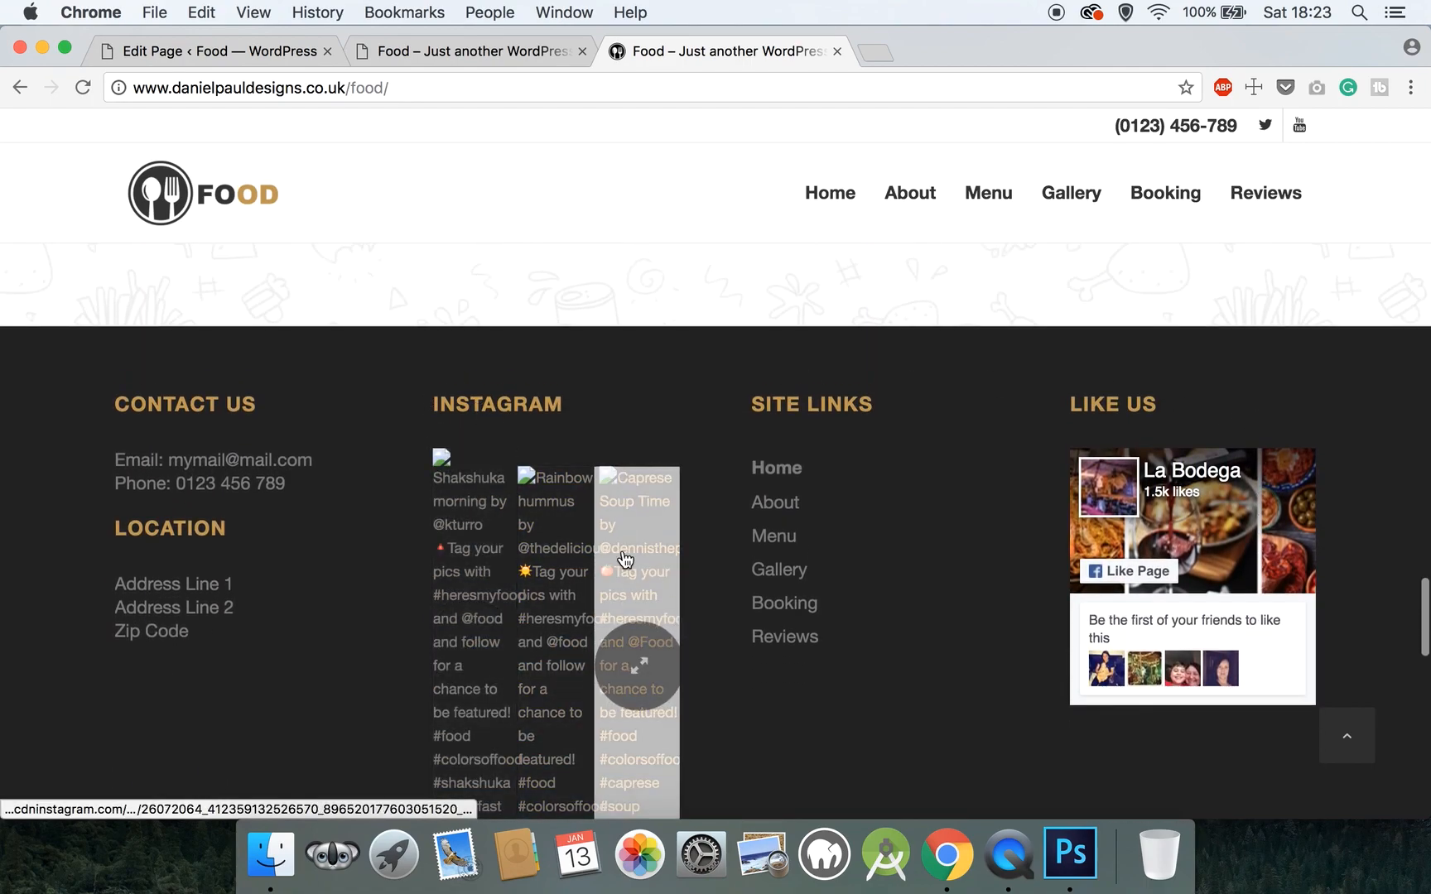
{"action": "scroll", "coordinate": [378, 514], "scroll_direction": "down", "scroll_amount": 3}
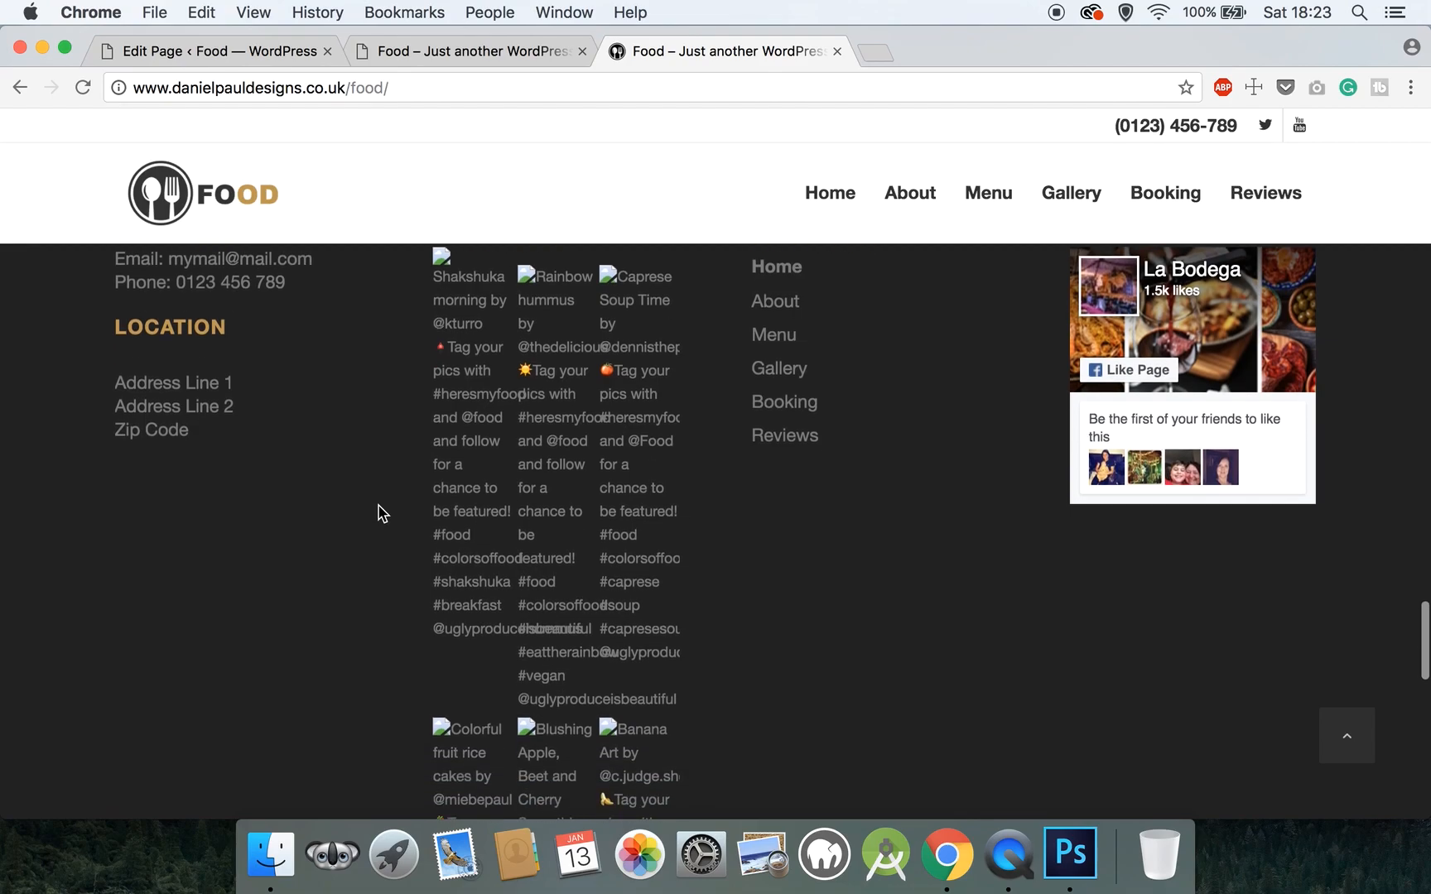
{"action": "scroll", "coordinate": [378, 513], "scroll_direction": "down", "scroll_amount": 10}
{"action": "scroll", "coordinate": [381, 514], "scroll_direction": "up", "scroll_amount": 10}
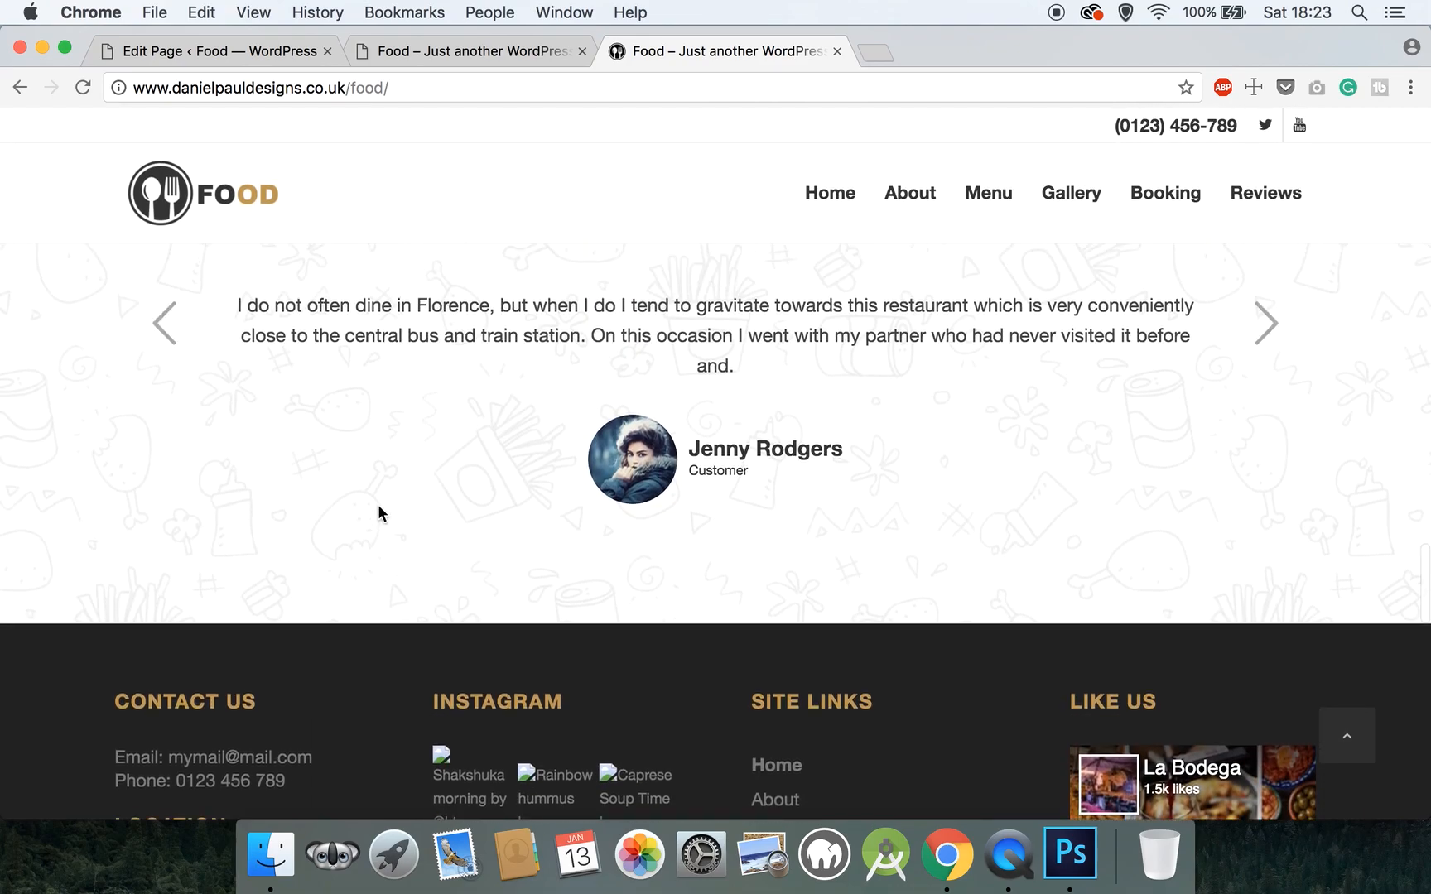
{"action": "scroll", "coordinate": [378, 513], "scroll_direction": "up", "scroll_amount": 15}
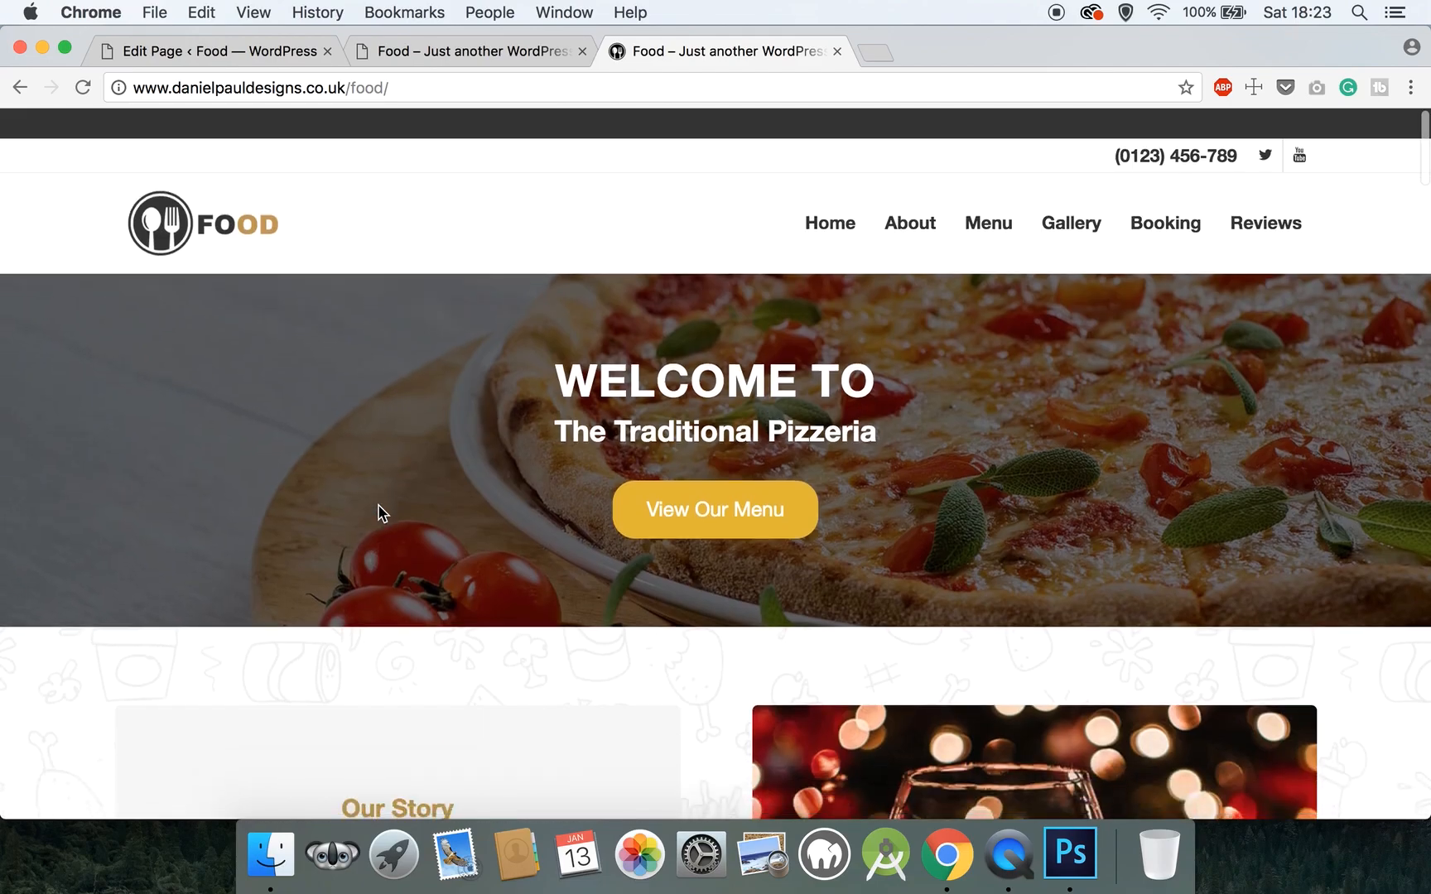
- Close the reference tab and scroll the live allpics.co.uk homepage down to its Food Gallery
{"action": "left_click", "coordinate": [837, 51]}
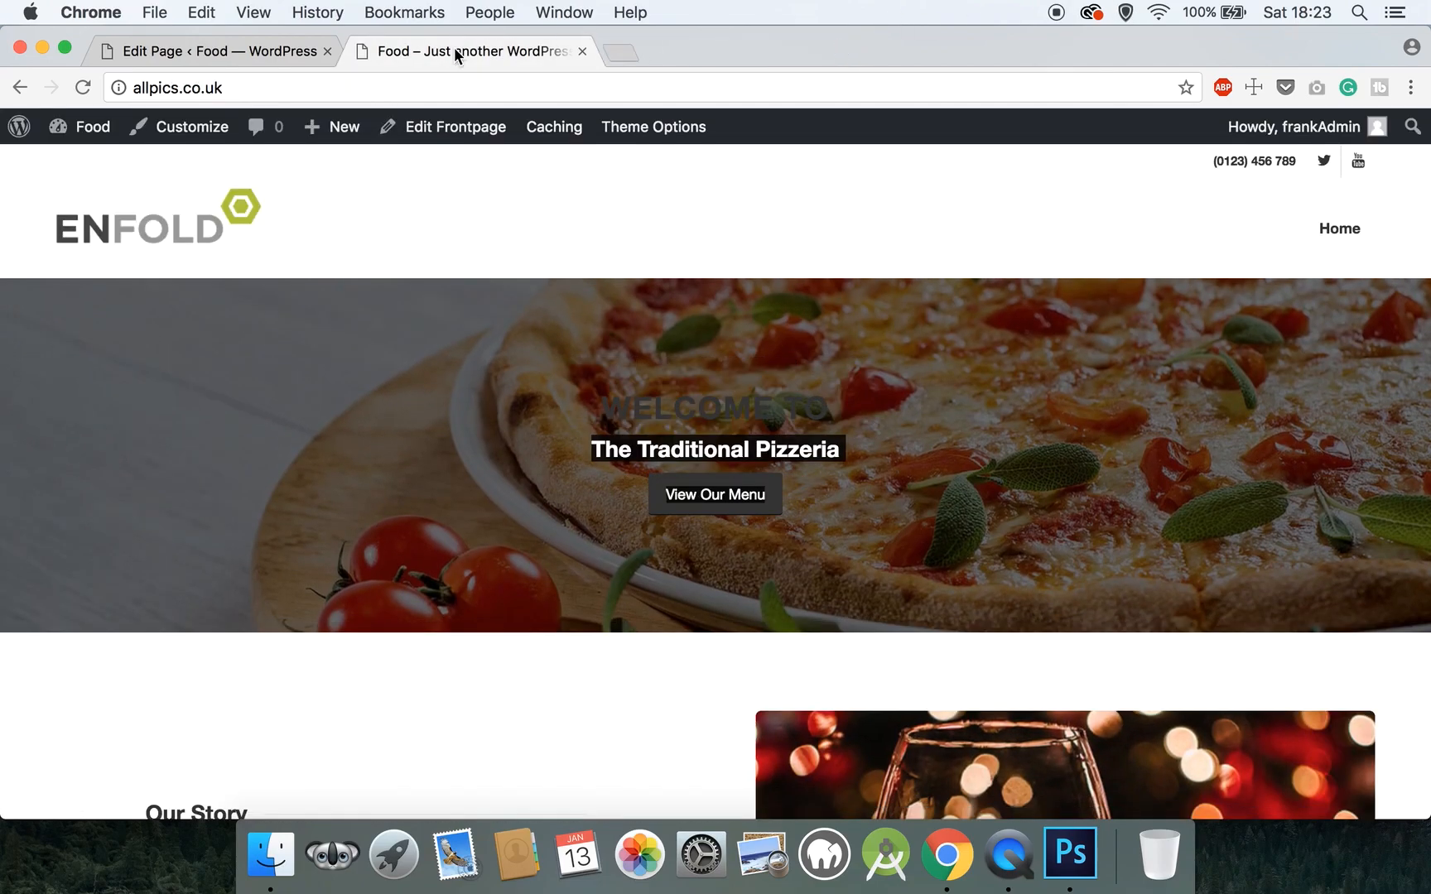
{"action": "scroll", "coordinate": [484, 264], "scroll_direction": "down", "scroll_amount": 10}
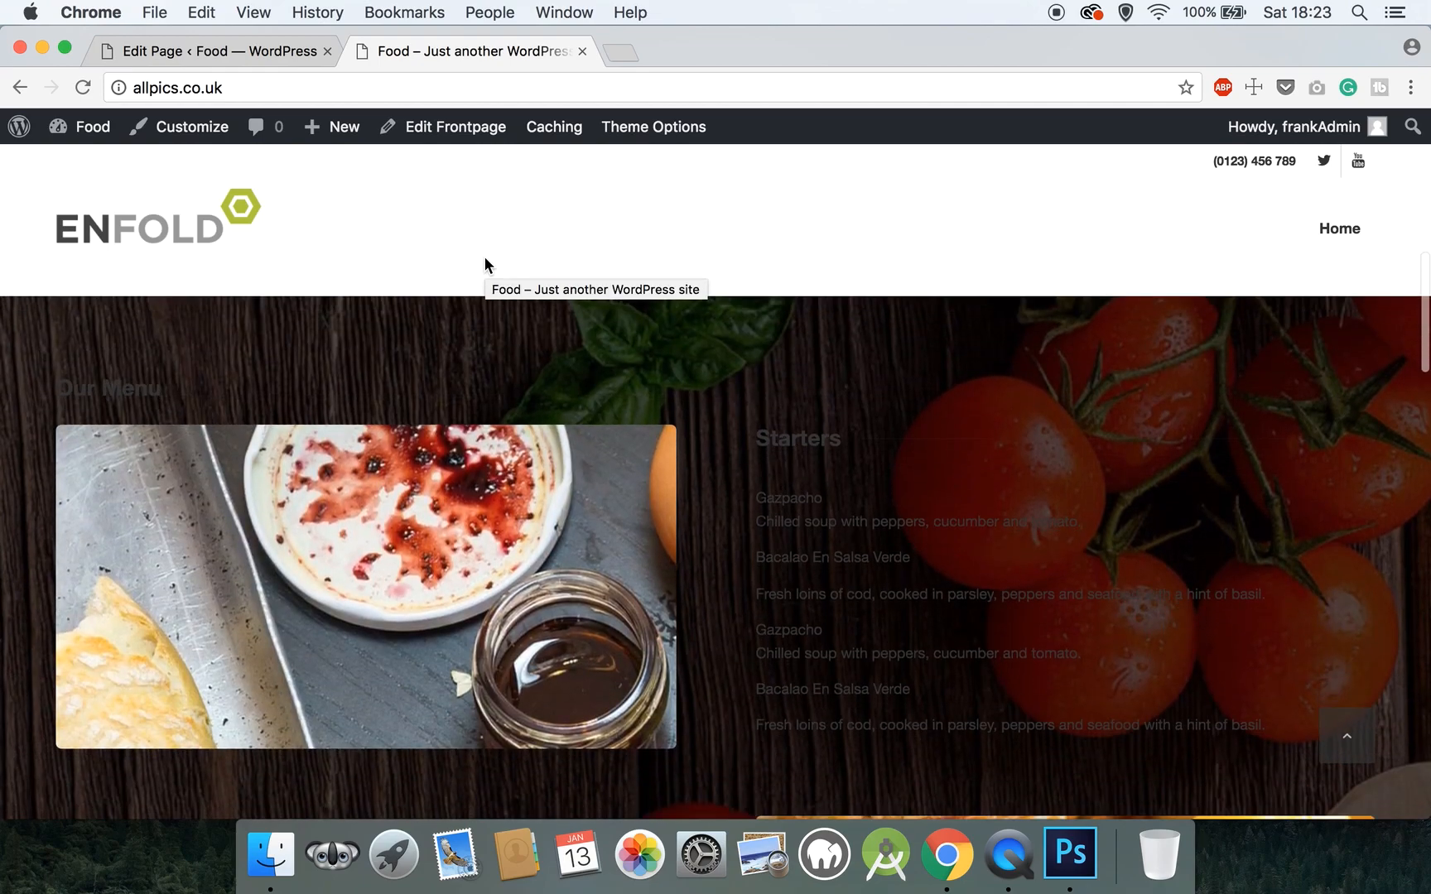
{"action": "scroll", "coordinate": [485, 260], "scroll_direction": "down", "scroll_amount": 8}
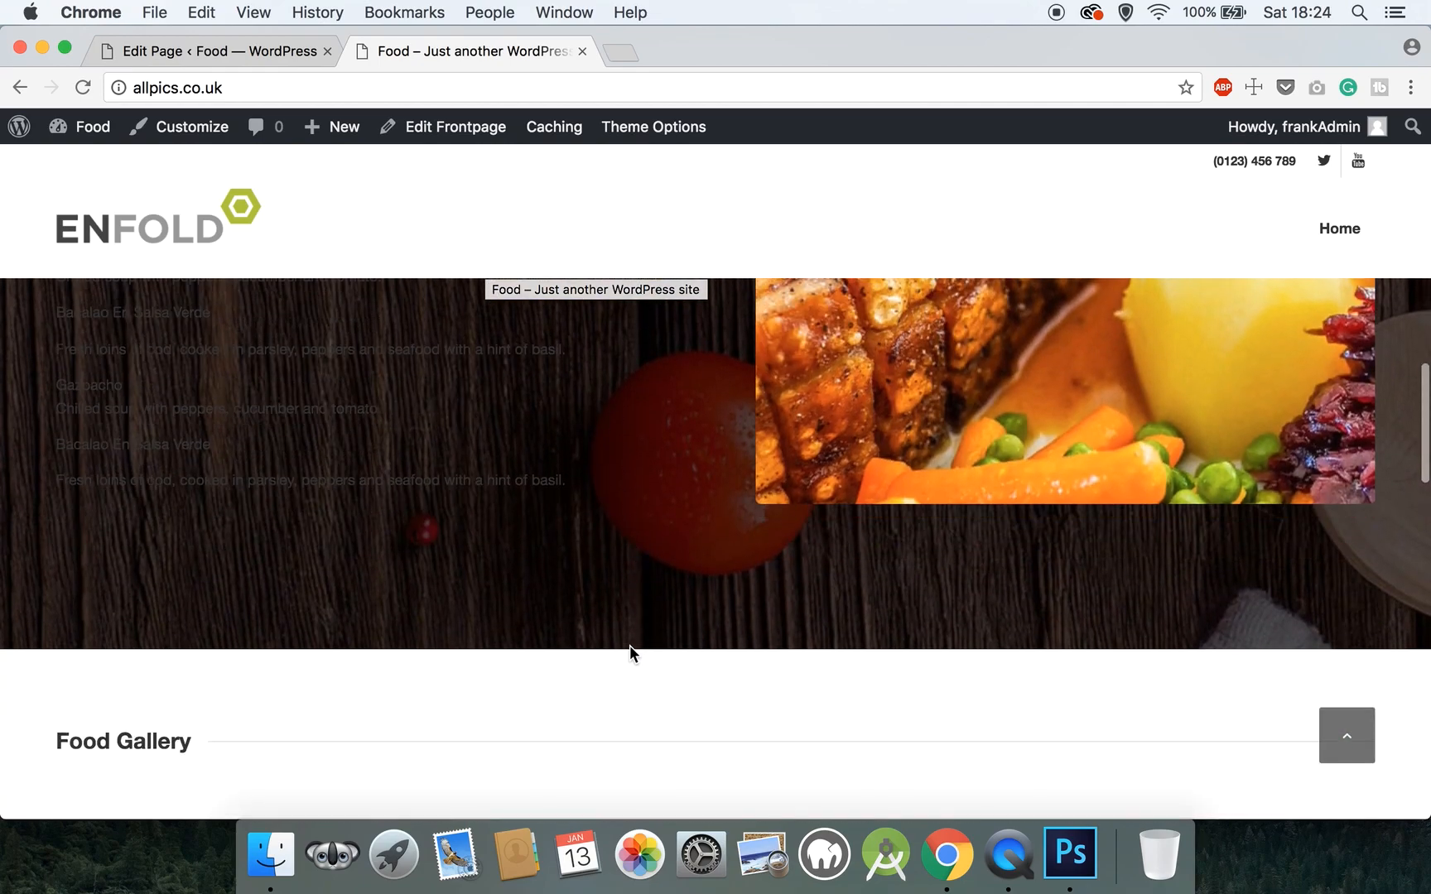
{"action": "scroll", "coordinate": [629, 654], "scroll_direction": "down", "scroll_amount": 5}
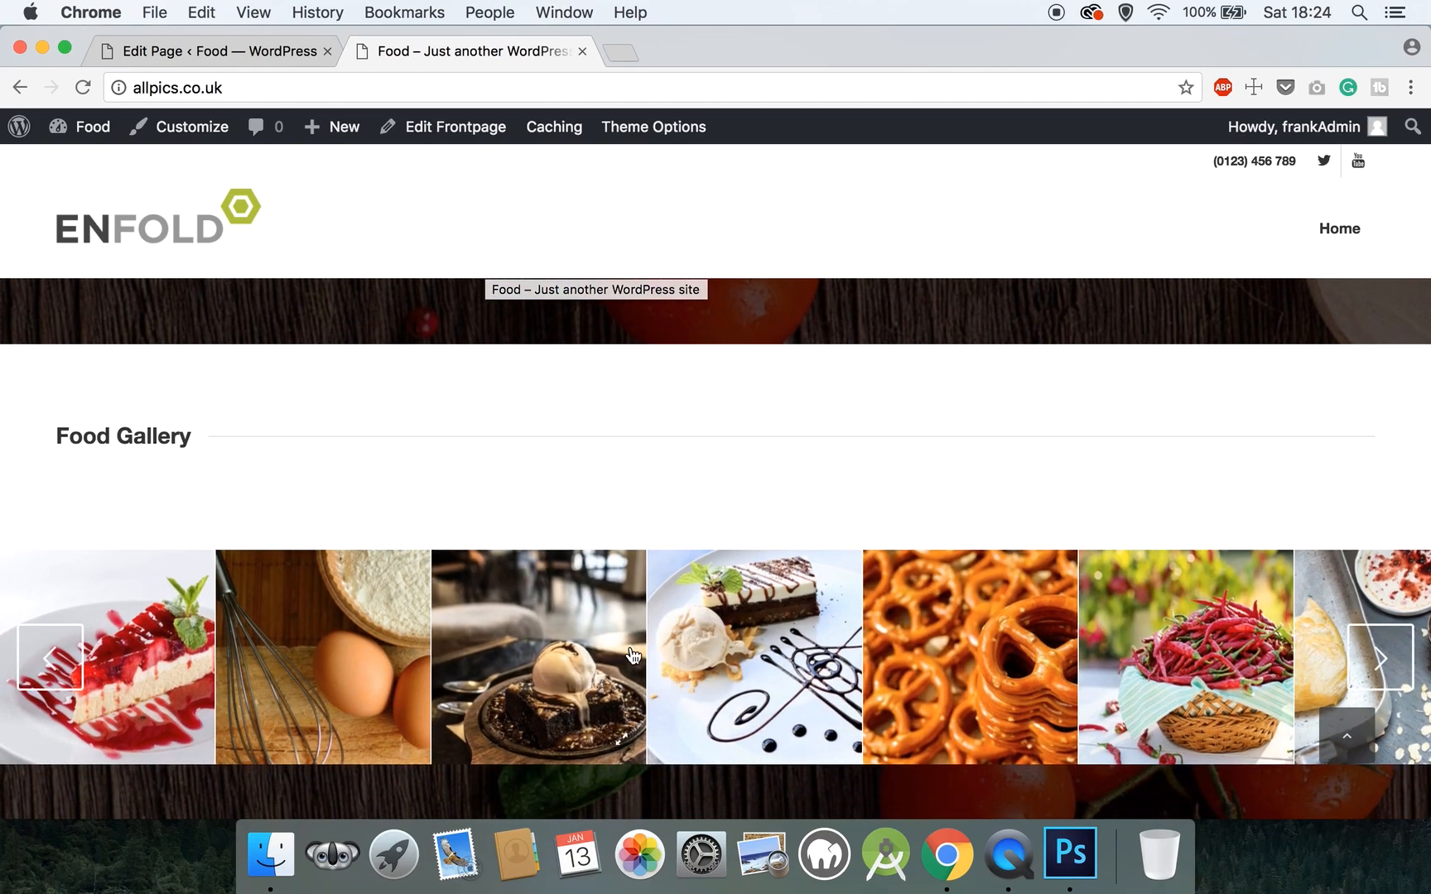